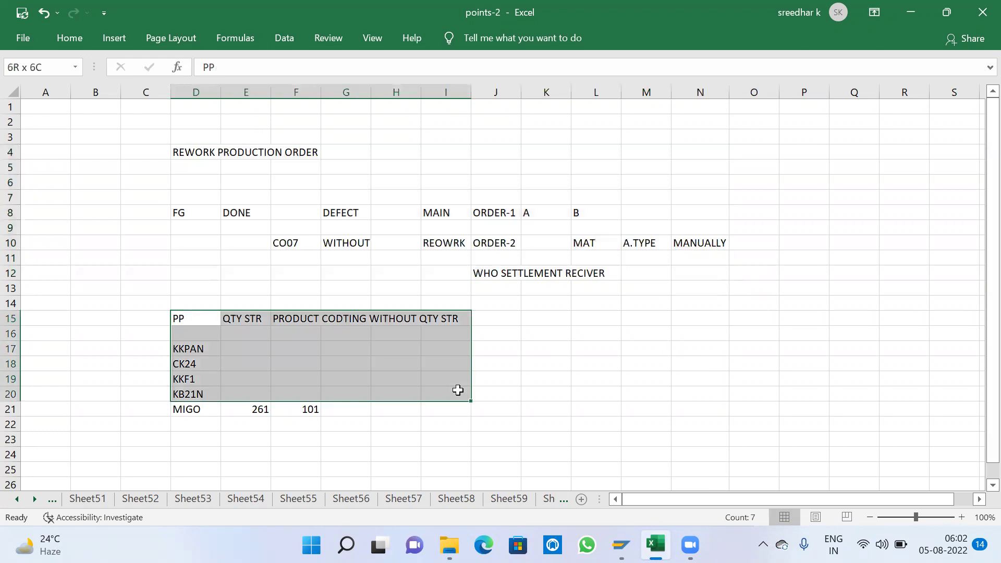
Step: Correct the misspelled word in cell F15 so the text reads PRODUCT COSTING WITHOUT QTY STR
click(344, 323)
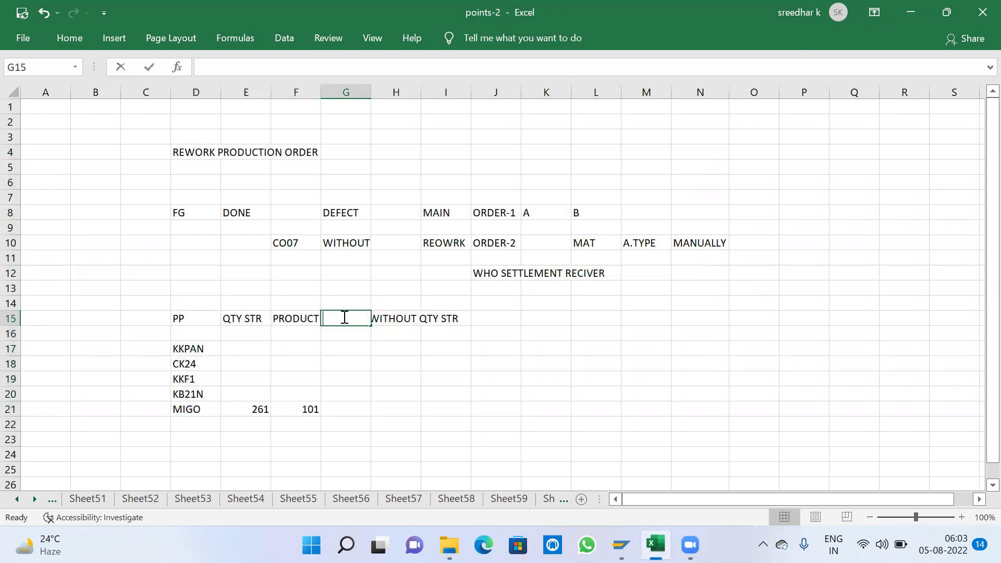
click(637, 411)
click(299, 312)
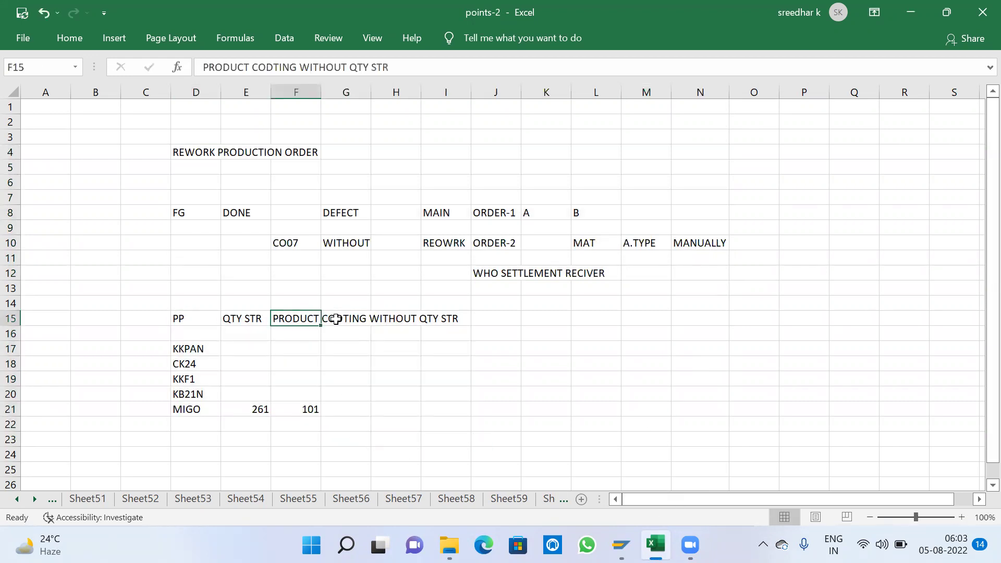
click(266, 68)
key(Delete)
text(s)
key(BackSpace)
text(S)
click(627, 383)
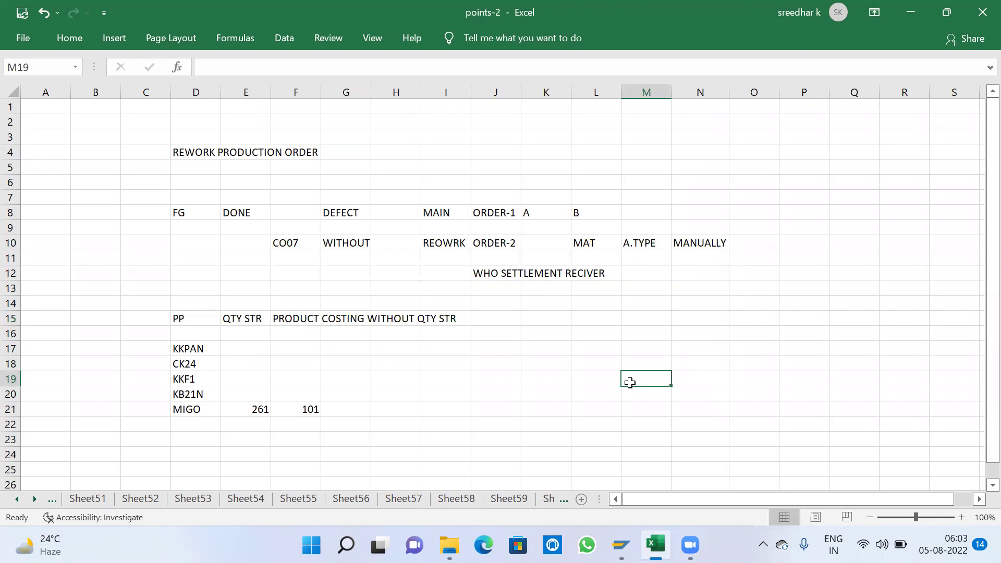
Step: Examine the rework production order notes, from the defect entry to the order, material and assignment type entries of the rework row
drag(196, 154, 707, 268)
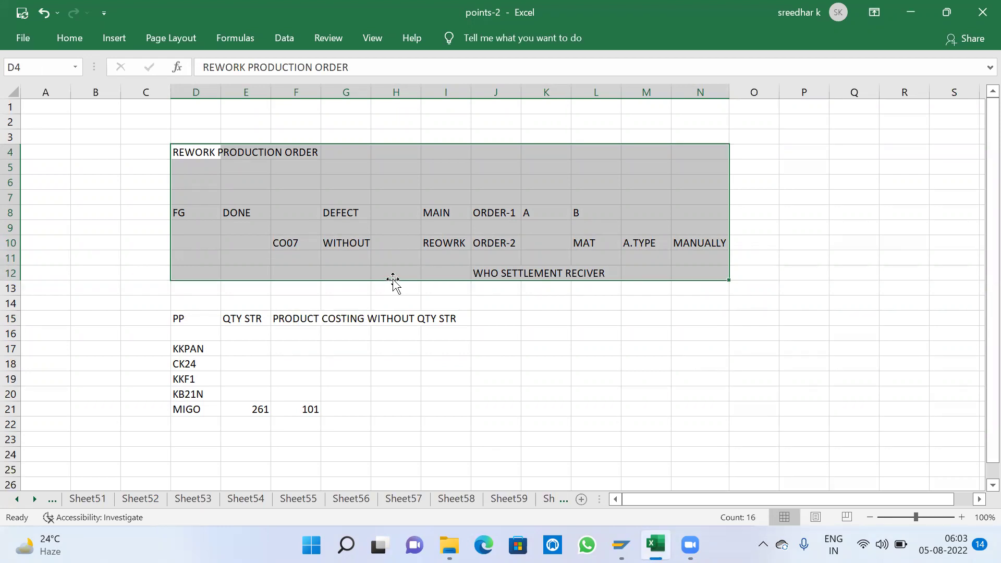
click(347, 213)
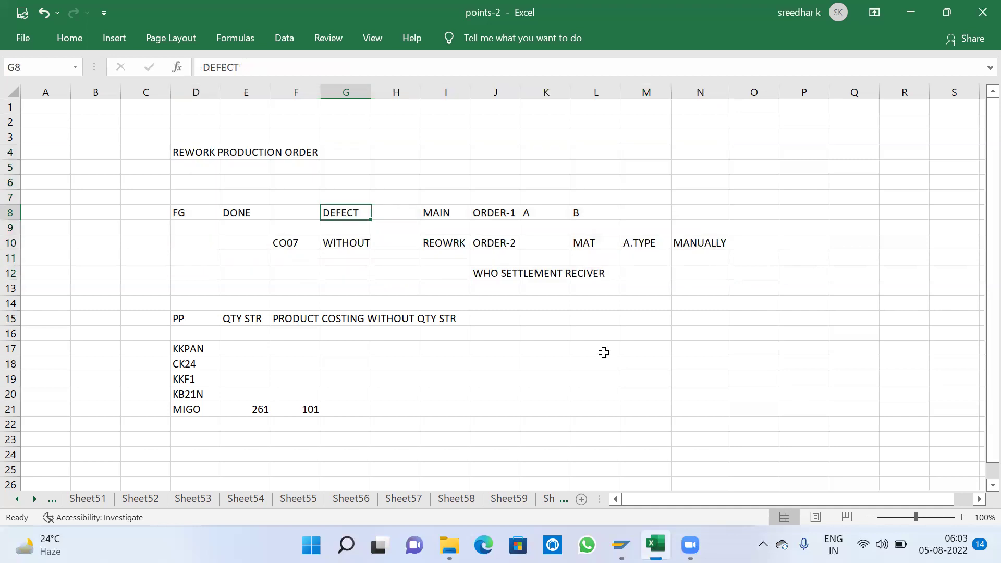
click(489, 244)
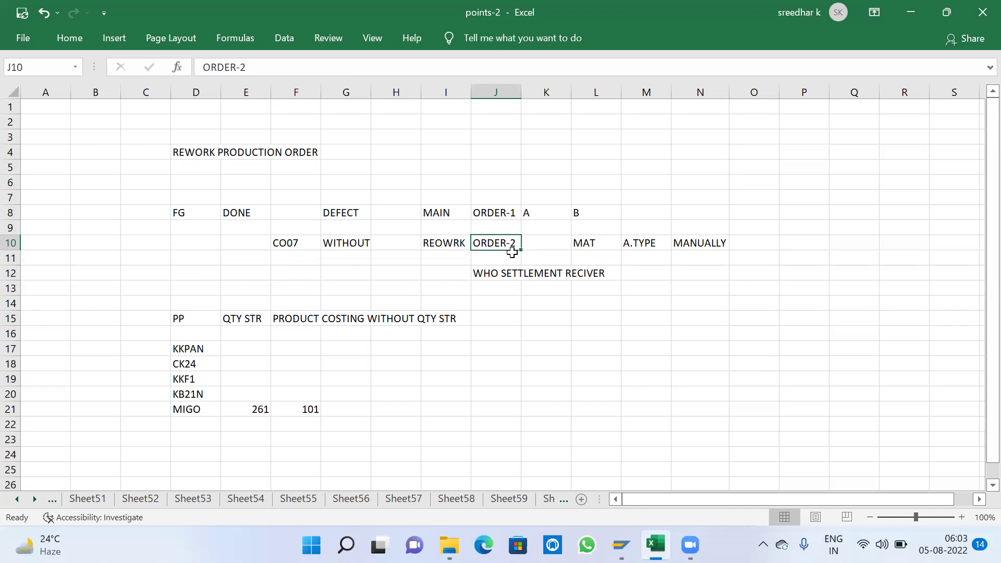
click(593, 240)
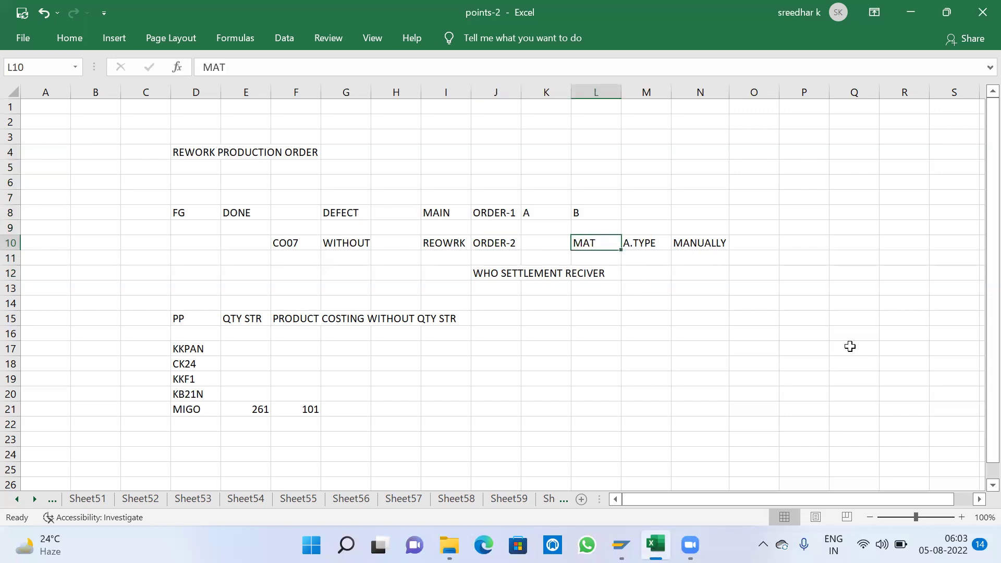
click(652, 244)
drag(713, 245, 320, 241)
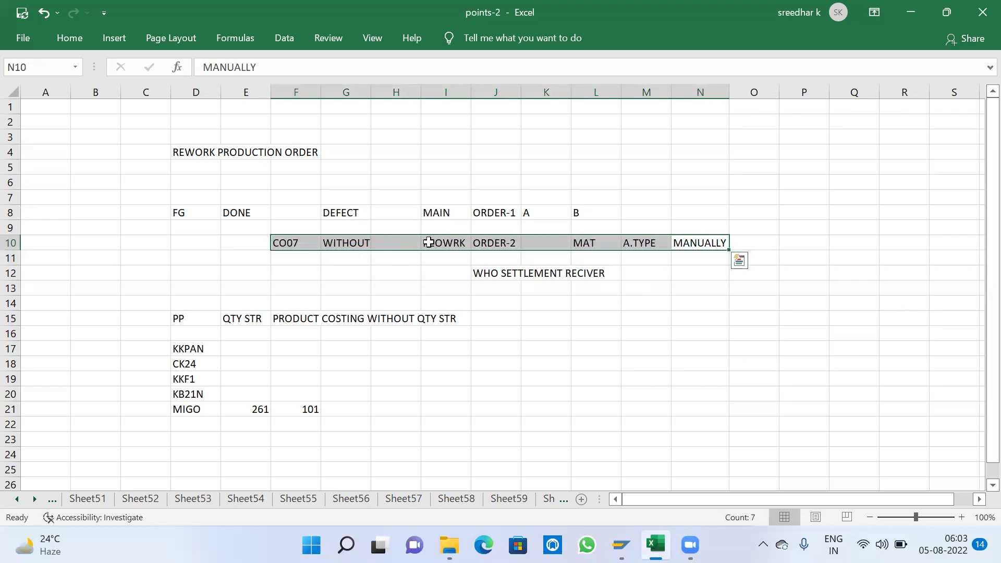
click(449, 241)
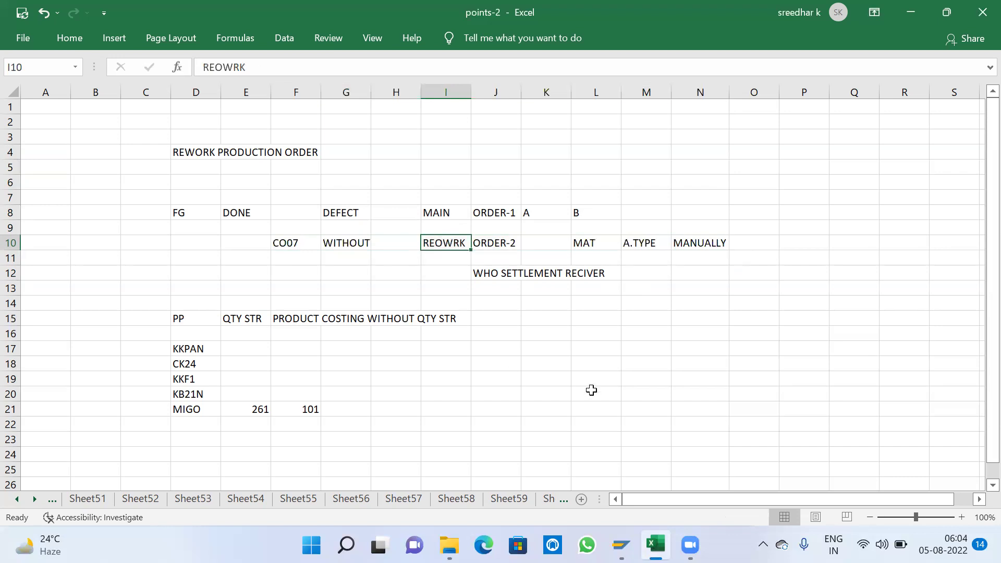
click(490, 241)
drag(490, 241, 507, 213)
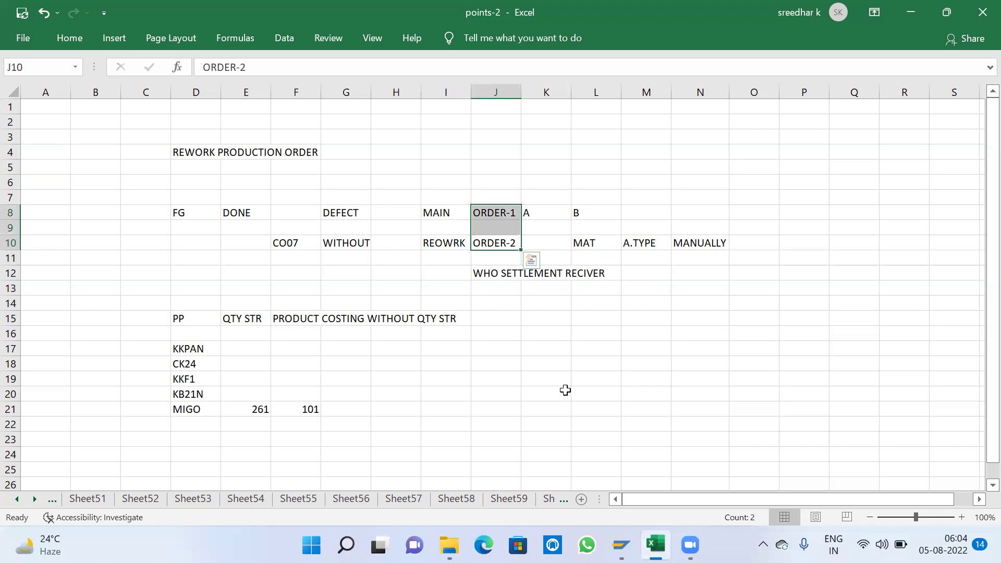
Step: Insert a blank row at row 13, between the rework order notes and the PP table
click(11, 288)
right_click(10, 288)
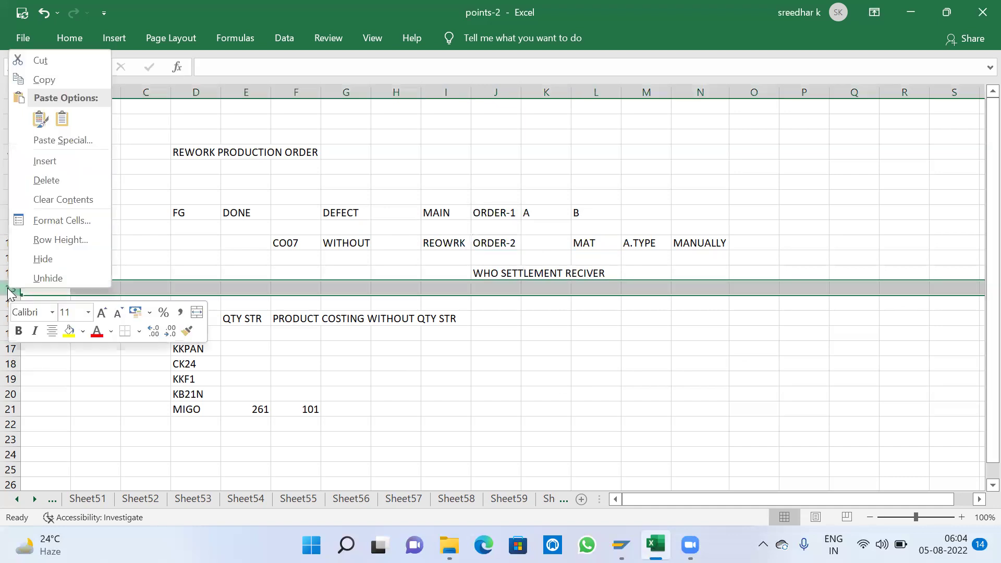
click(54, 161)
click(420, 219)
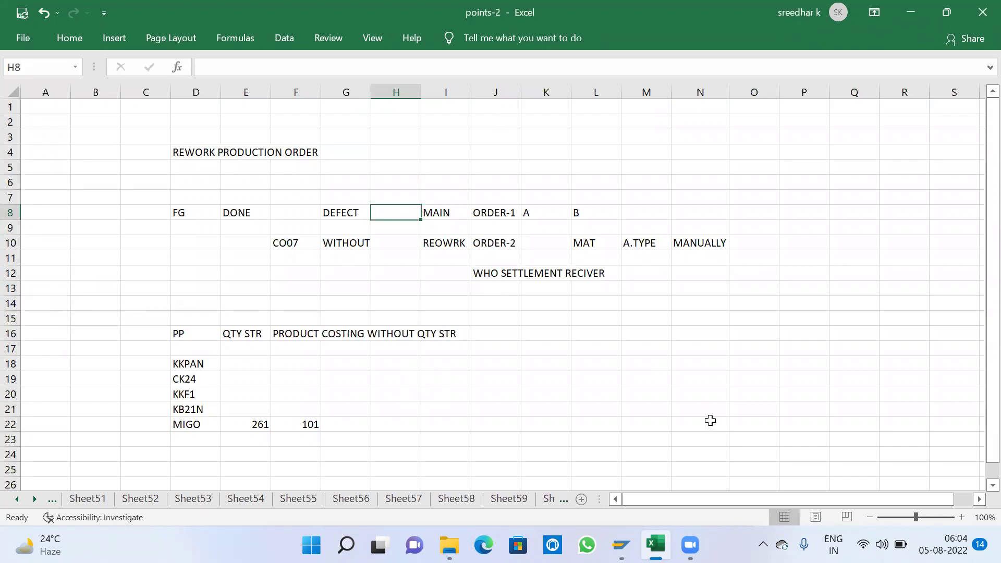
Step: Compare the main order entries in row 8 with the rework order entries in row 10
drag(218, 153, 701, 286)
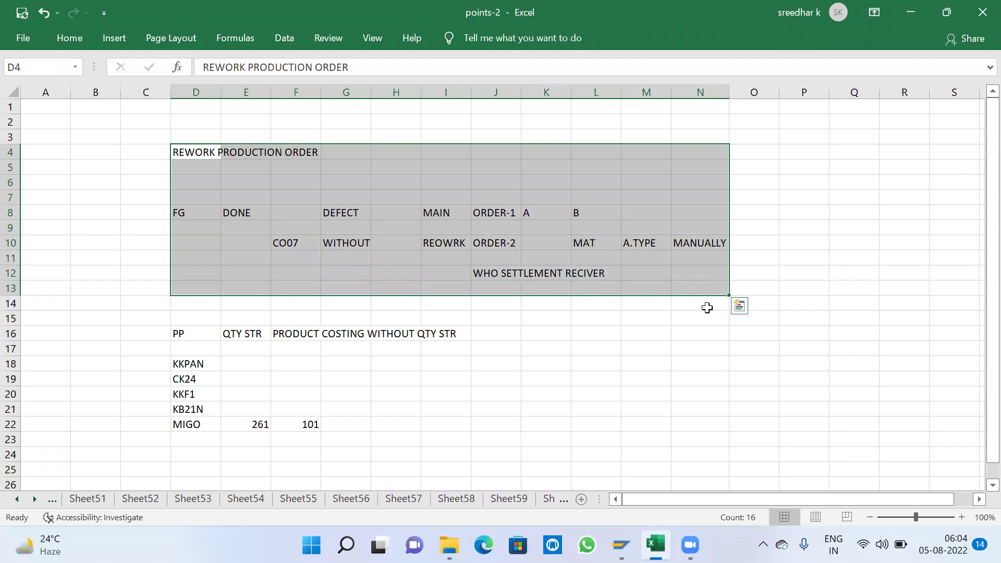
click(436, 213)
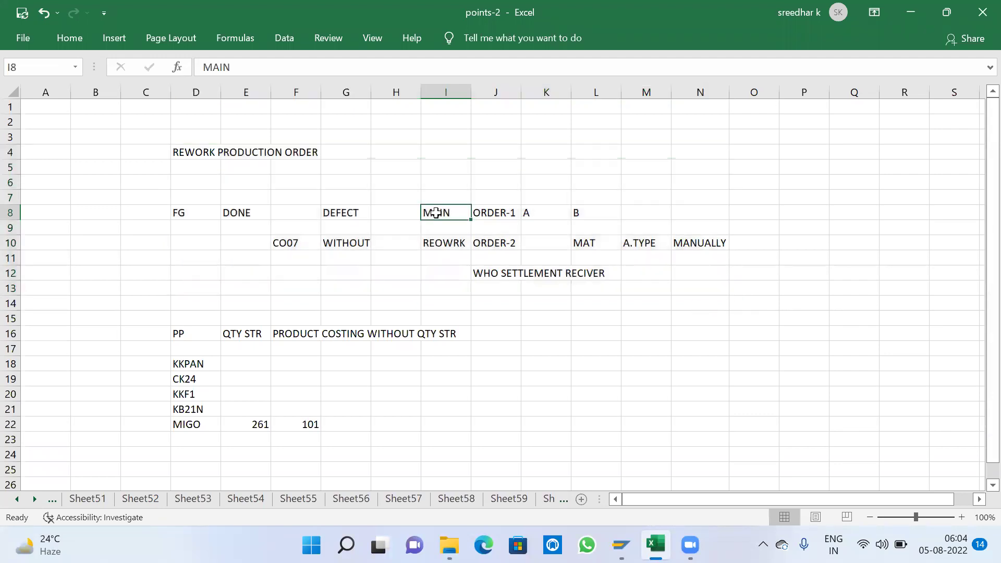
drag(440, 211, 558, 214)
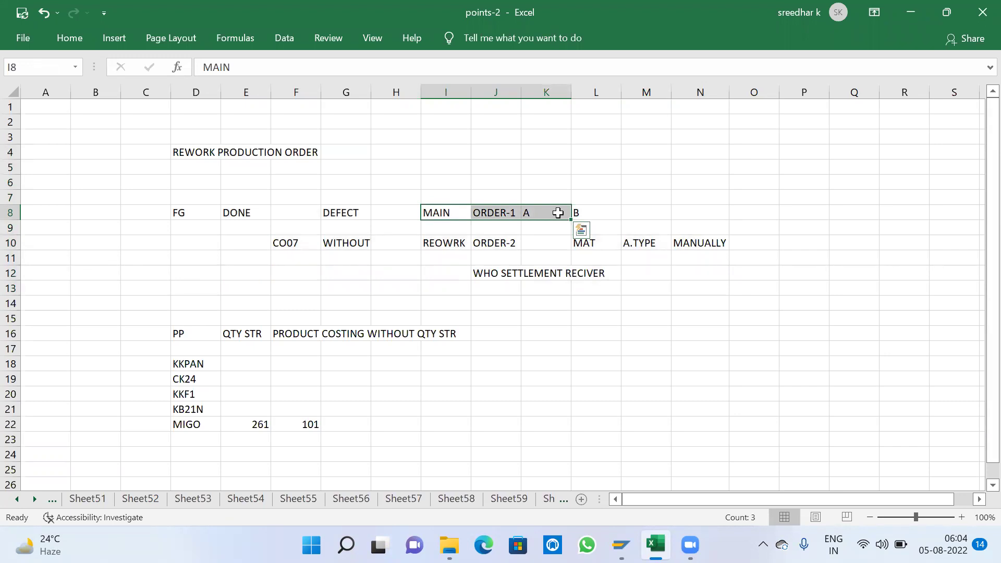
click(444, 244)
drag(444, 245, 485, 245)
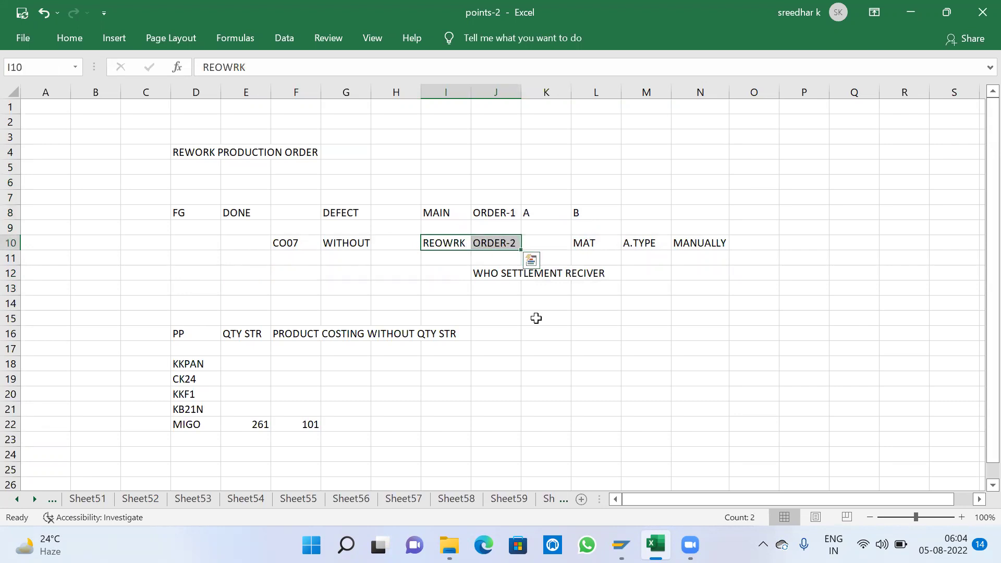
click(312, 245)
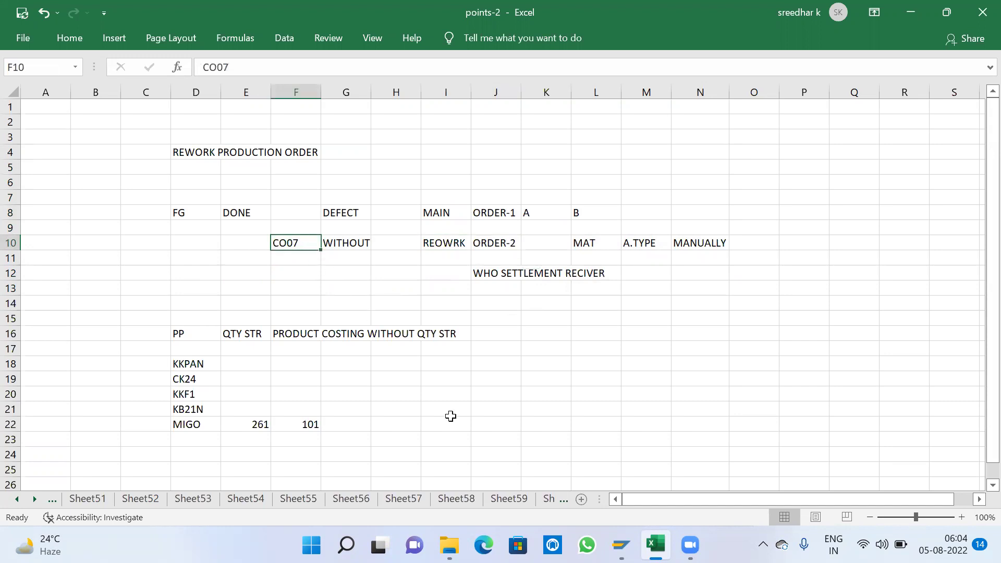
Step: Enter CO01 in cell F8, between DONE and DEFECT in the main order row
click(299, 216)
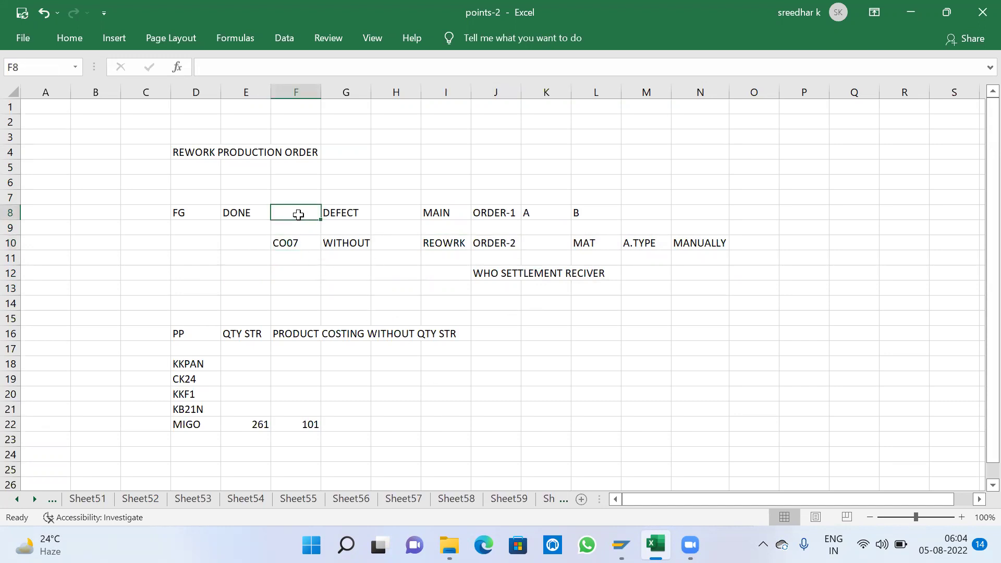
text(CO01)
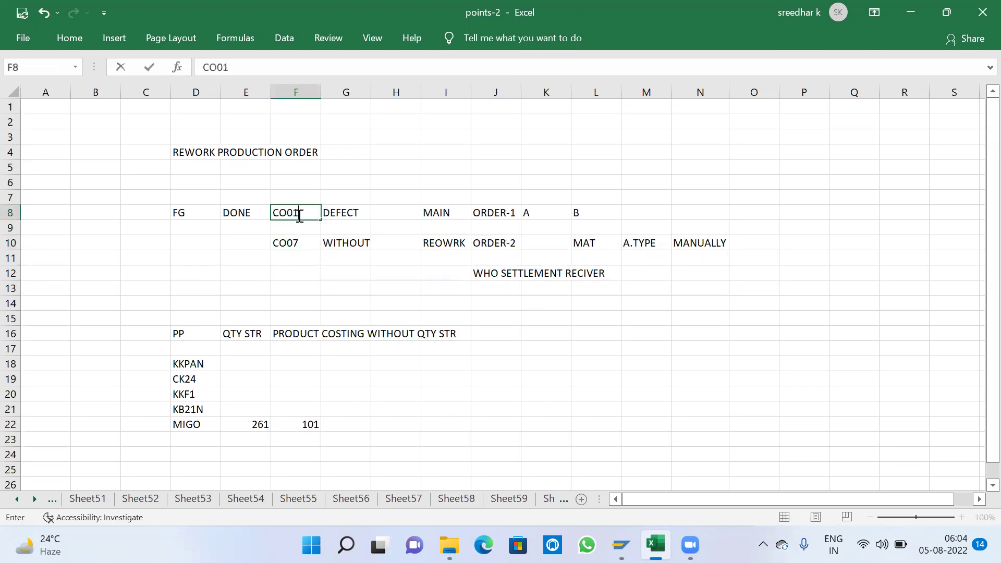
click(286, 249)
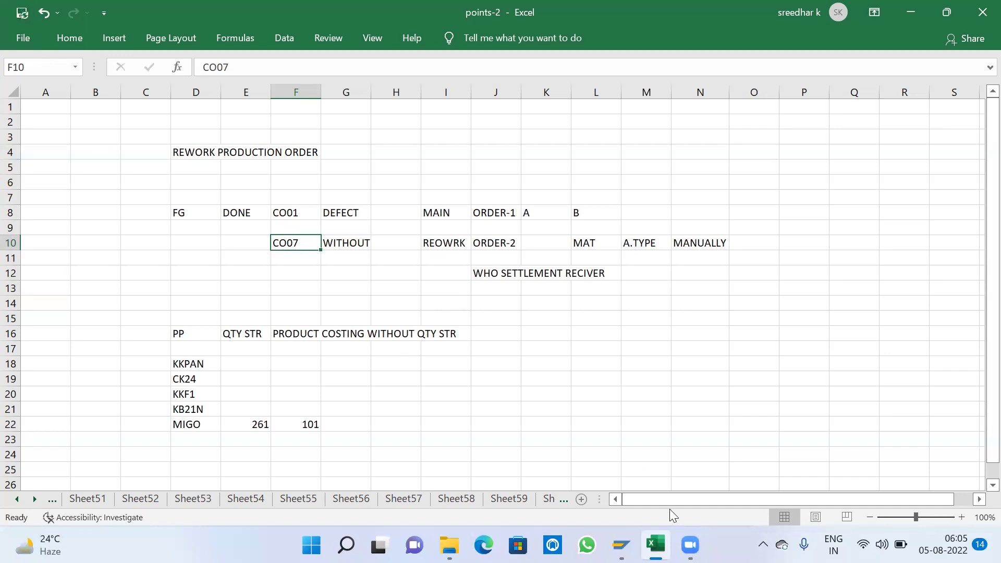
Step: Switch to SAP and open transaction MM01 to create a material
mouse_move(620, 545)
click(658, 477)
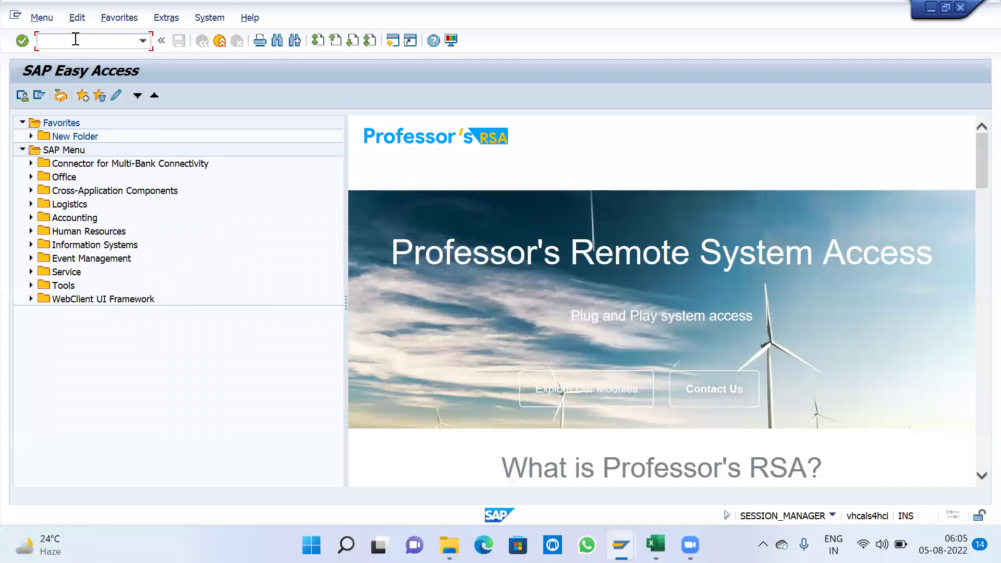
text(MM01)
key(Return)
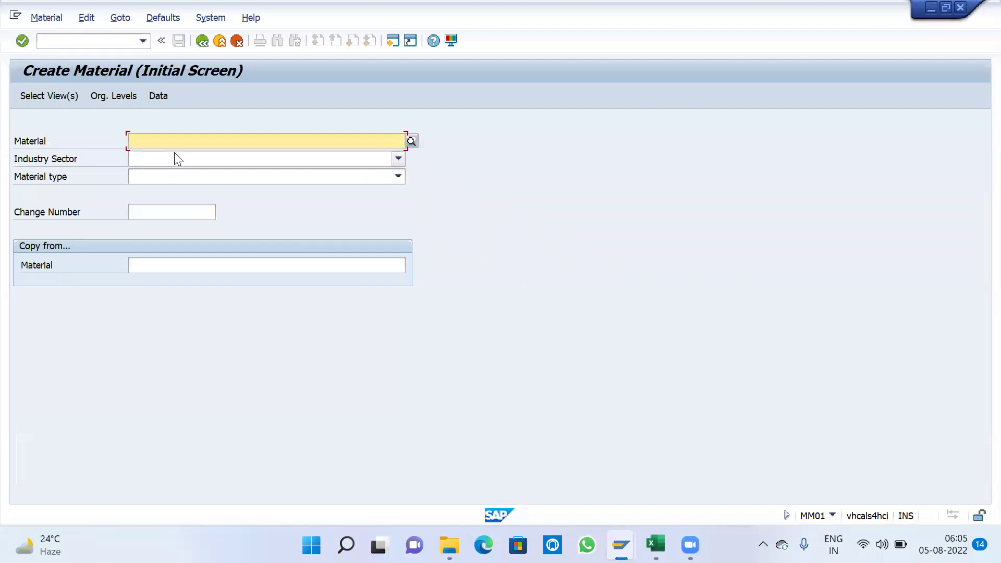
Step: Enter KSR-FG-RW as the new material's name
text(KSR-FG-REO)
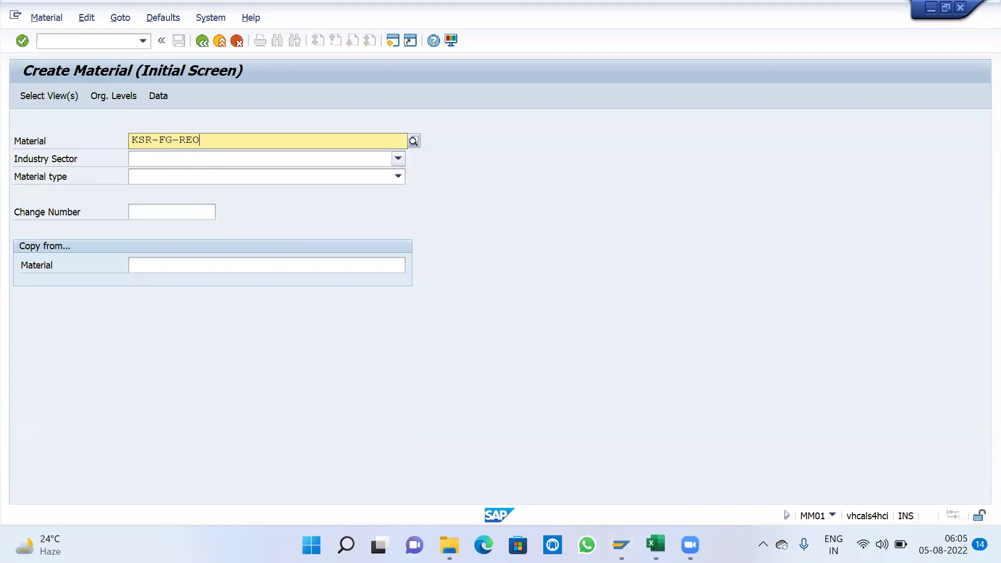
key(BackSpace)
key(BackSpace)
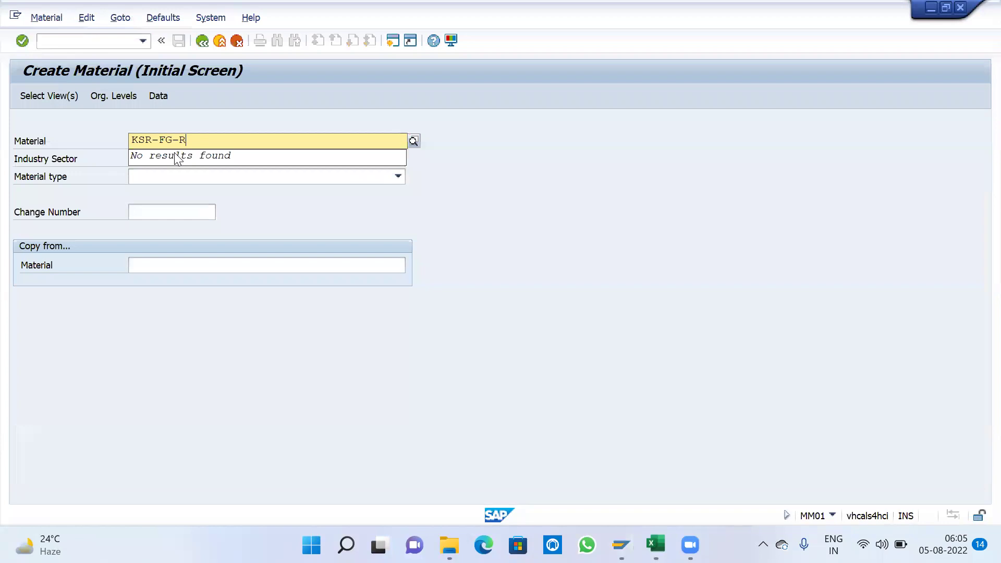
text(W)
key(Tab)
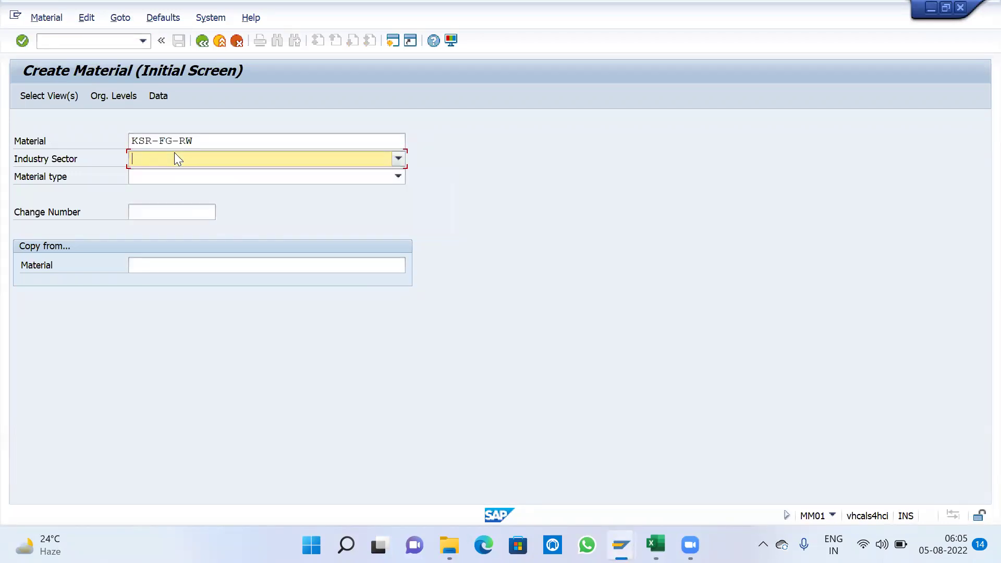
Step: Set the industry sector to Mechanical engineering and the material type to Finished Product-Standard
key(m)
key(Tab)
key(f)
key(f)
key(f)
key(f)
key(f)
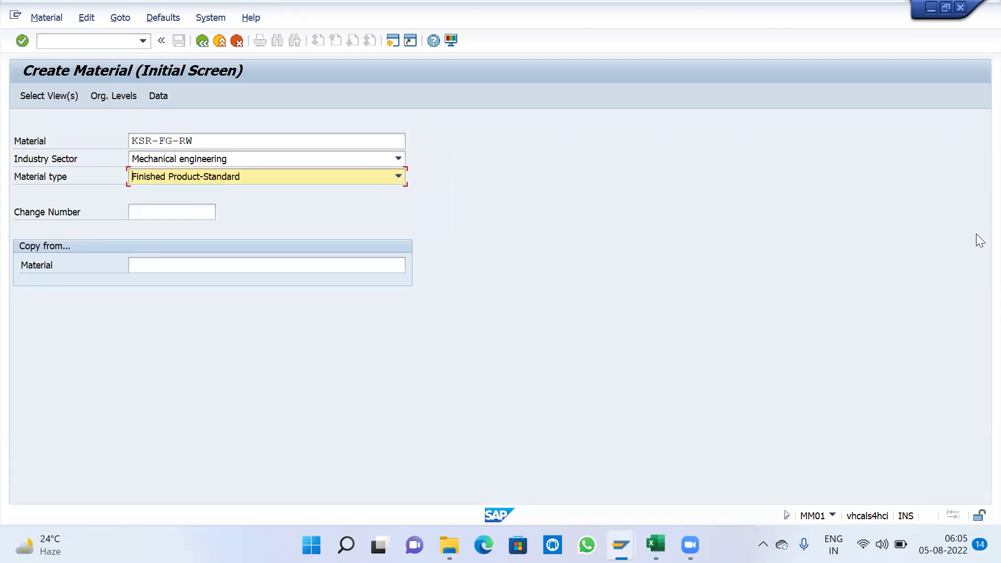
Step: Try to create the material with KSR-FG as the copy-from reference material
key(Tab)
key(Tab)
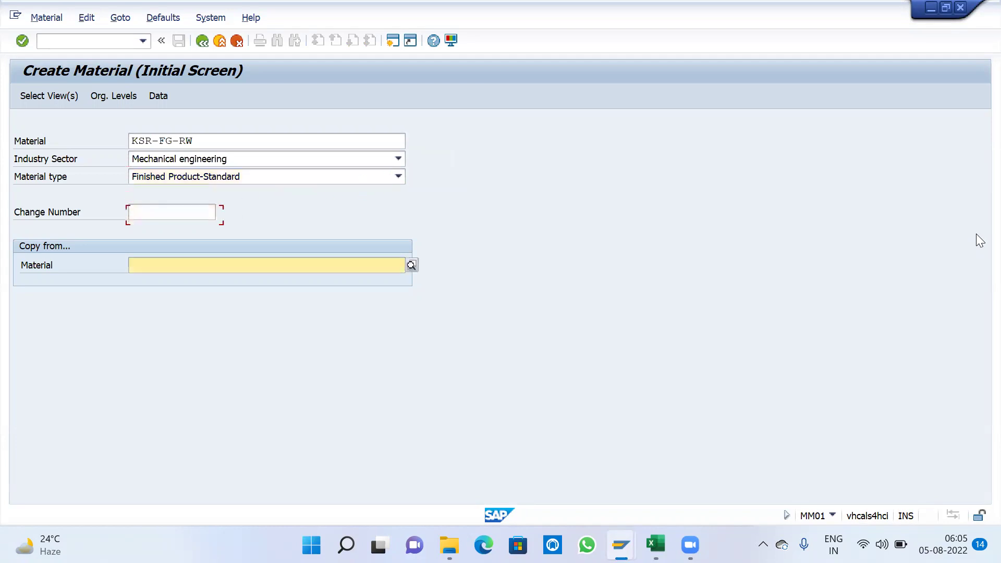
key(Down)
key(Down)
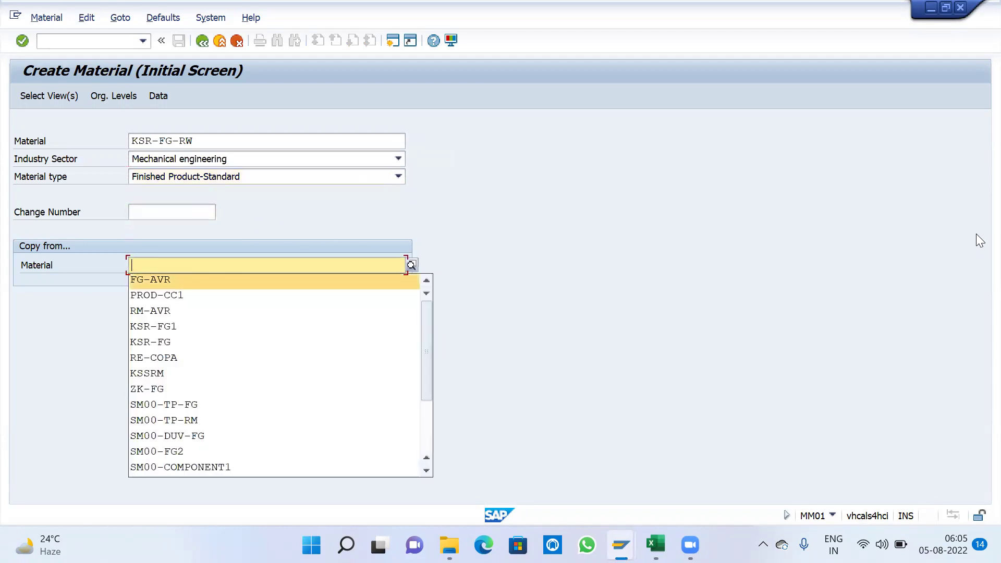
key(Down)
key(Down)
key(Down)
key(Down)
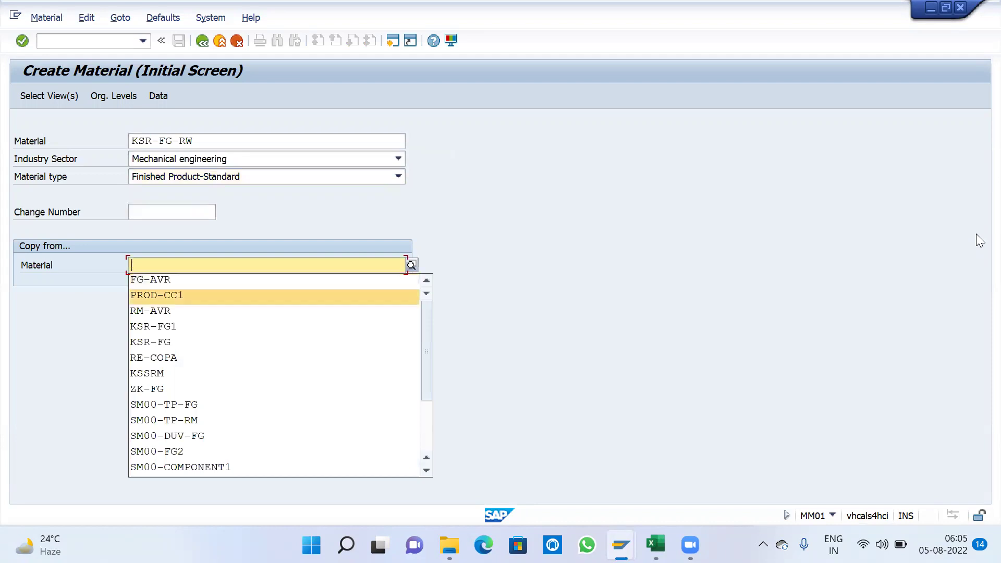
key(Return)
key(Return)
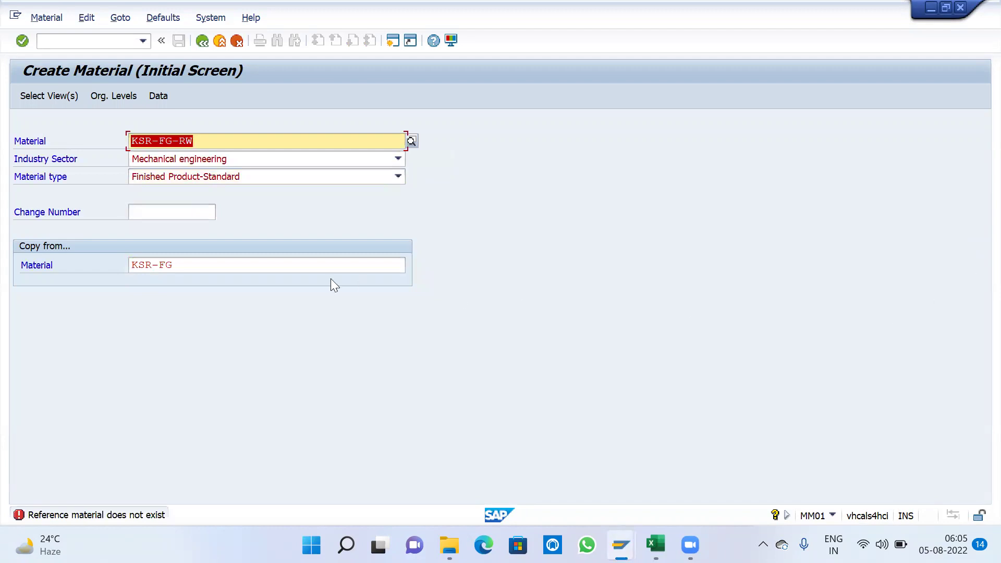
Step: Clear the copy-from material and continue to the view selection for KSR-FG-RW
click(234, 267)
key(BackSpace)
key(BackSpace)
key(BackSpace)
key(BackSpace)
key(BackSpace)
key(BackSpace)
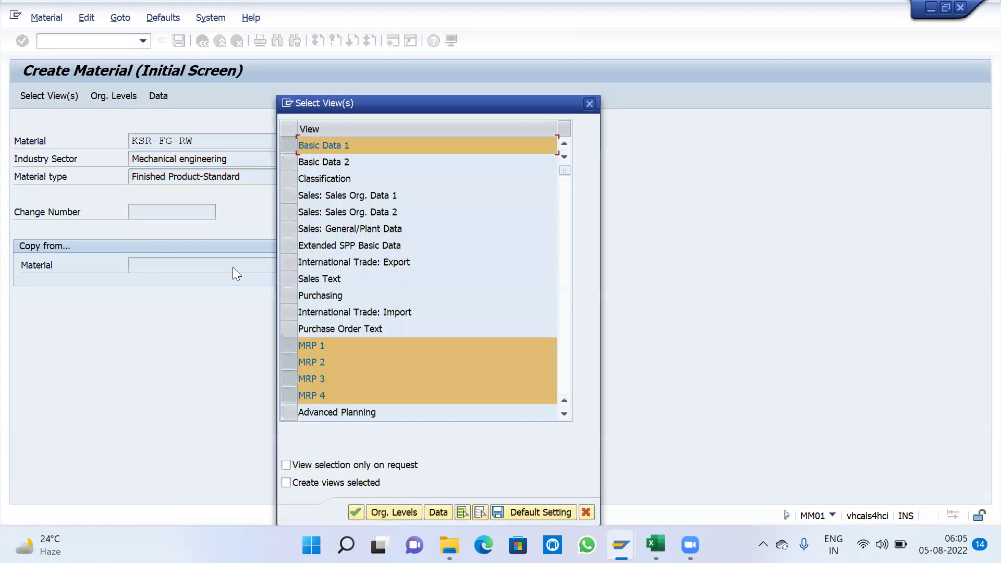
Step: Accept the preselected material views and the organizational levels with plant KSRP and storage location 001
drag(380, 111, 491, 69)
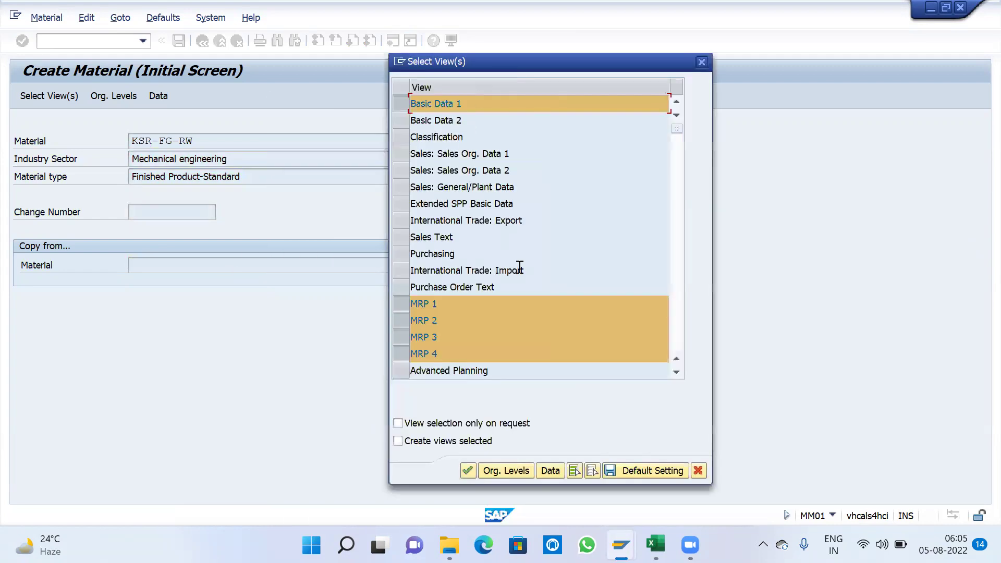
scroll(501, 295, down, 1)
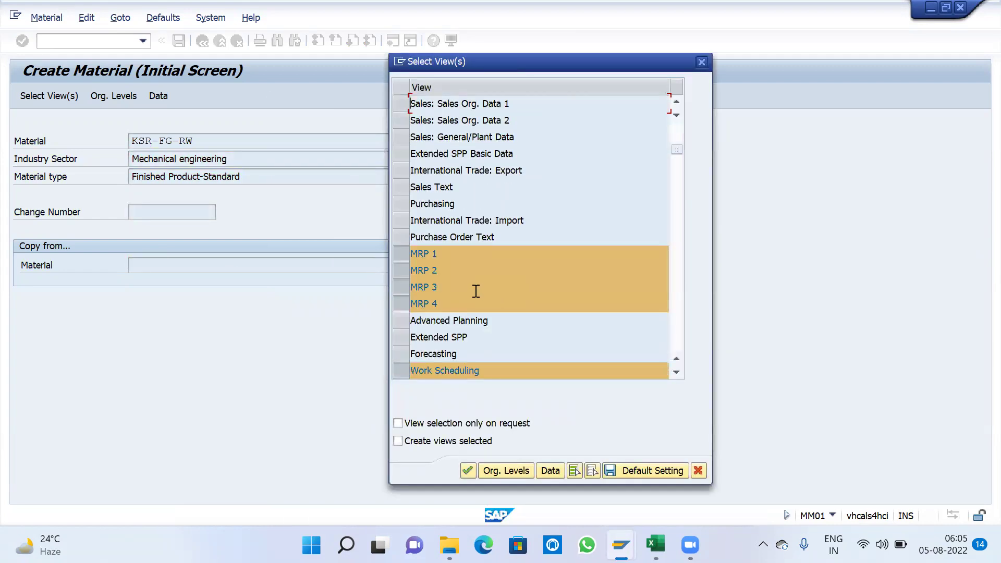
scroll(510, 274, down, 2)
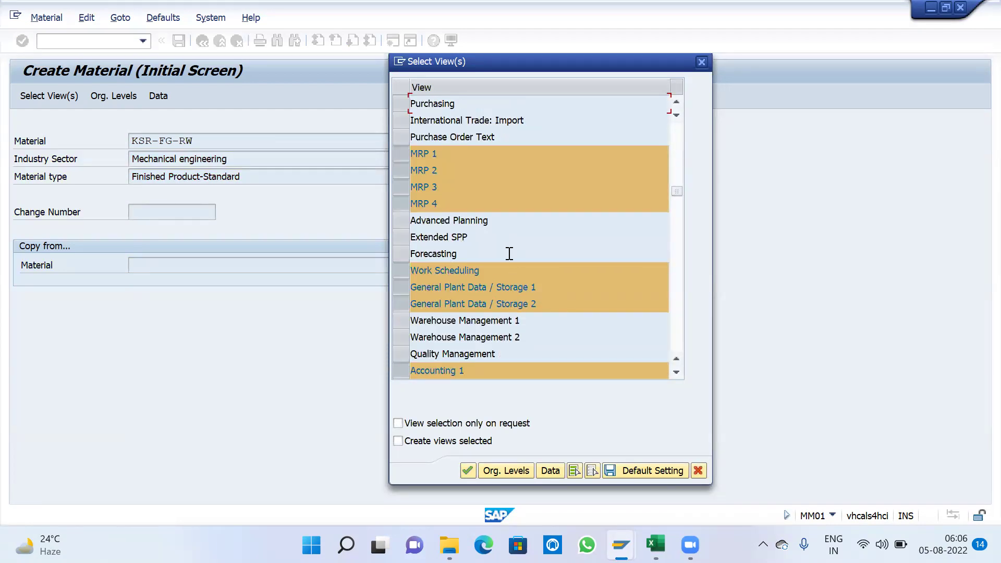
scroll(514, 263, down, 2)
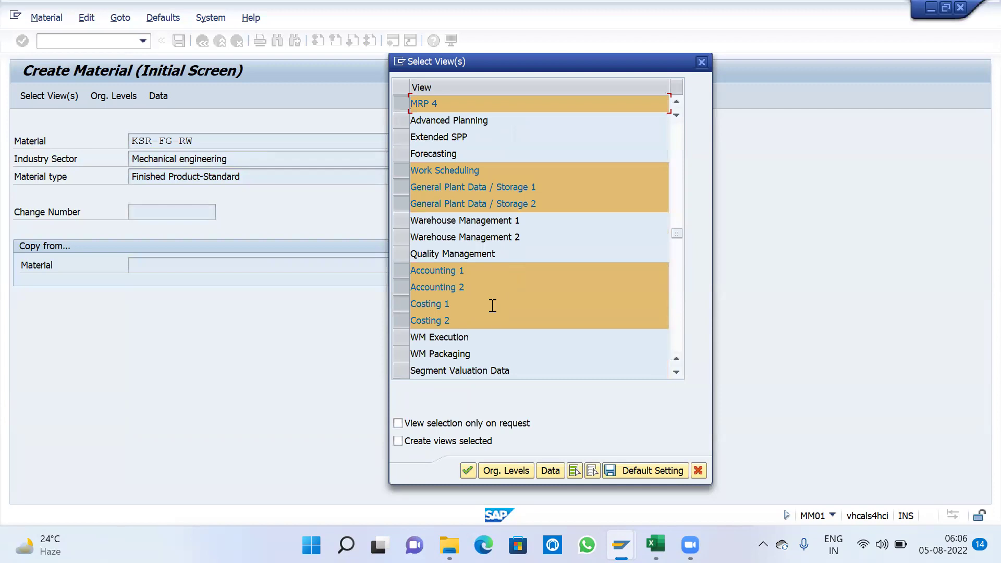
click(468, 471)
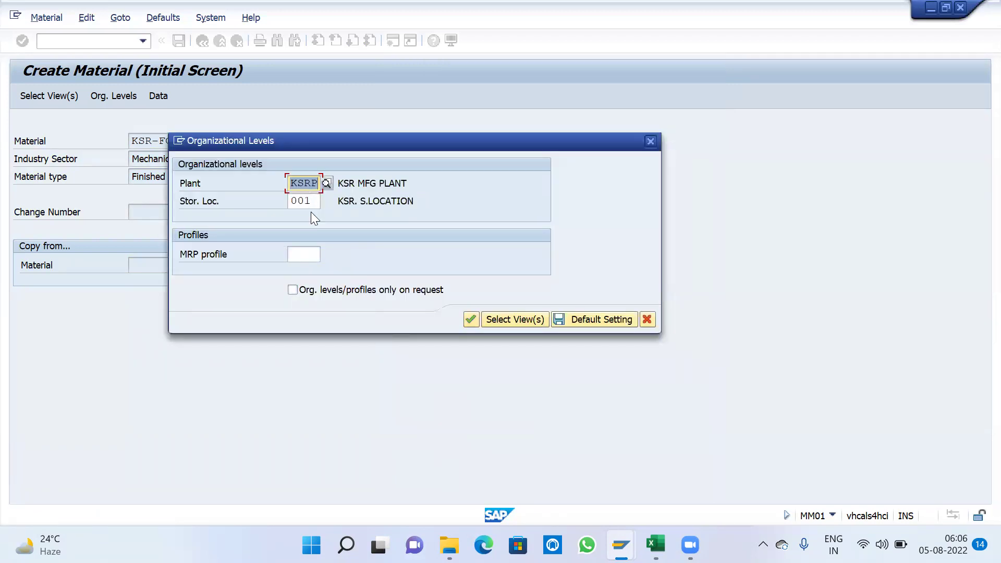
click(469, 319)
Step: Enter KSR-FG-REWORK PROCESS as the material description, reusing the material's own name as its beginning
drag(184, 164, 94, 159)
key(ctrl+c)
click(118, 178)
key(ctrl+v)
key(BackSpace)
text(EWORK )
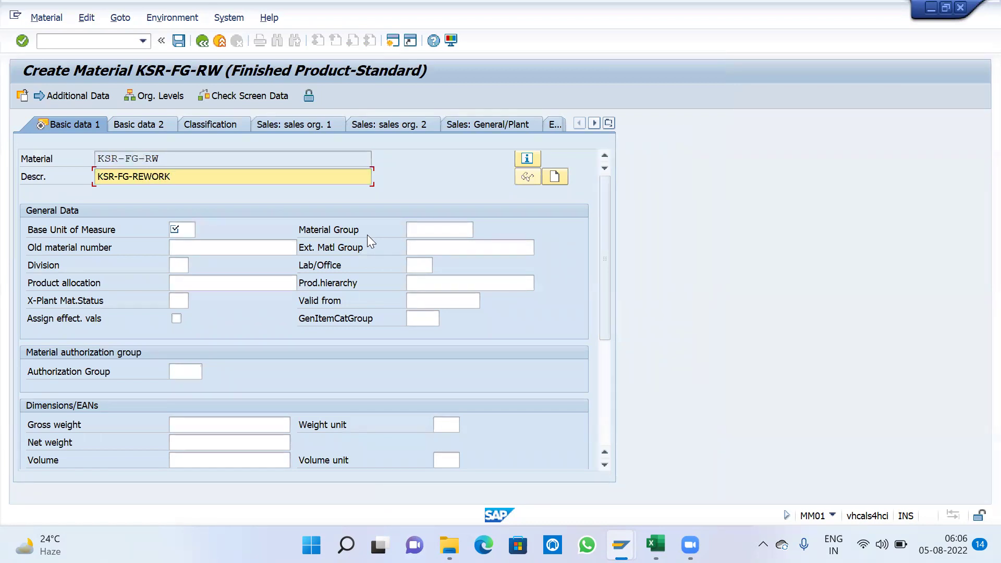
text(PROCESS)
Step: Set the base unit of measure to EA and continue to the first MRP view
click(188, 231)
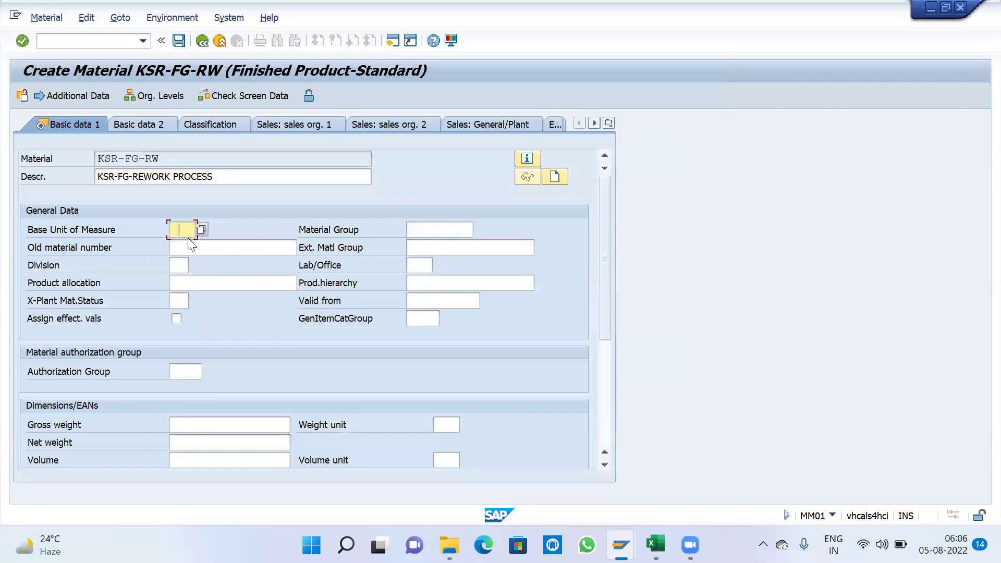
click(189, 247)
key(Return)
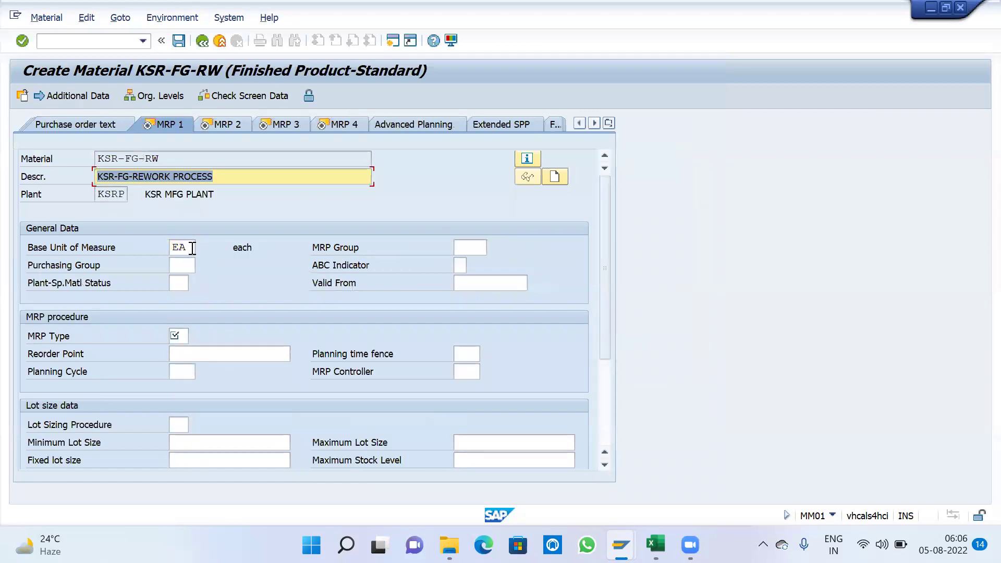
Step: Set the MRP type to PD, the MRP controller to KSR and the lot sizing procedure to EX
click(188, 336)
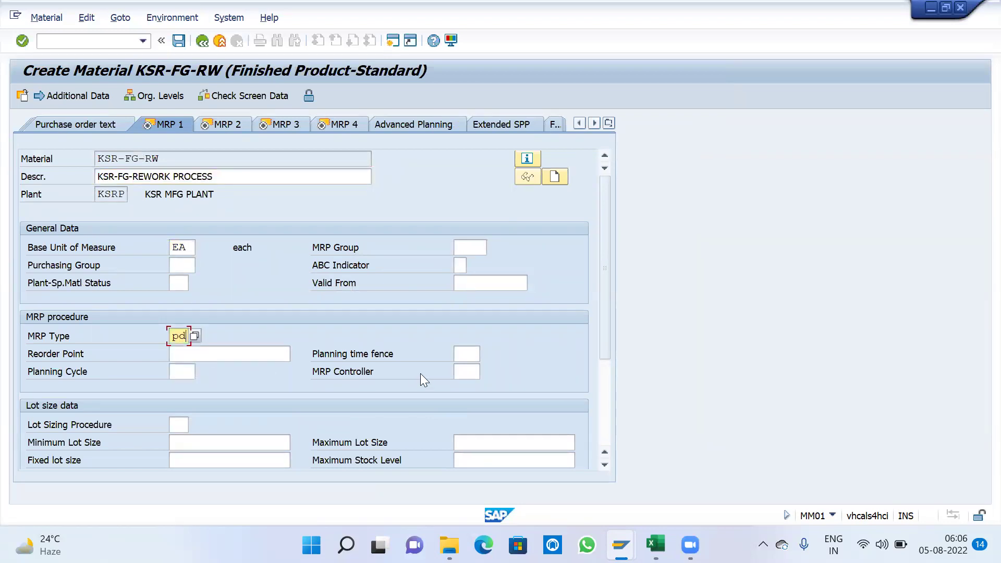
click(463, 372)
click(492, 371)
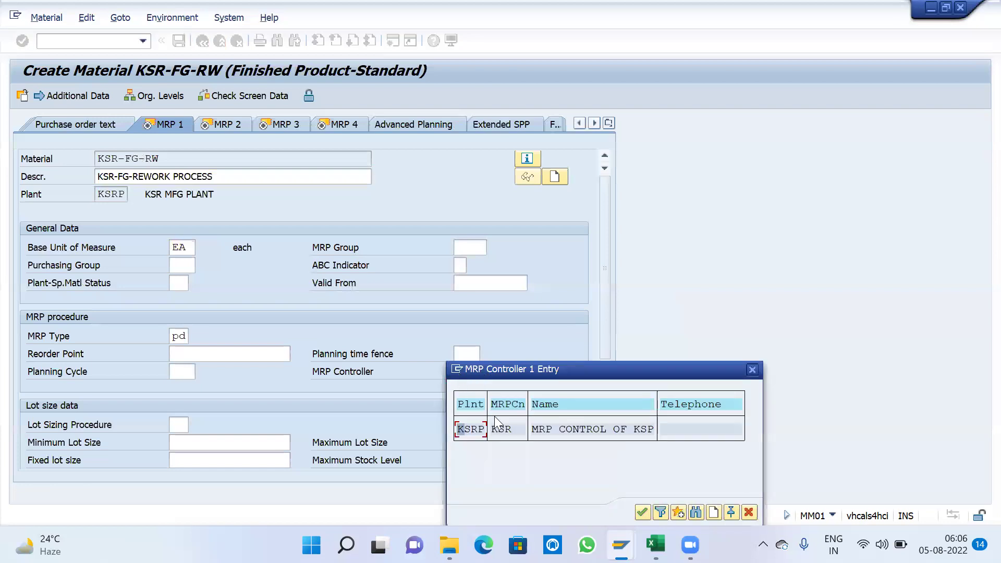
double_click(502, 433)
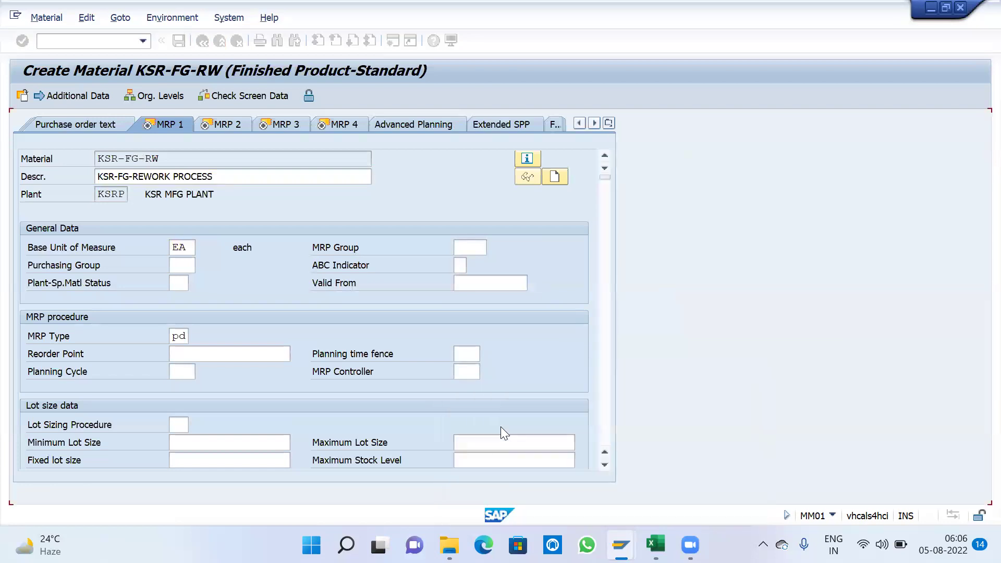
click(175, 425)
text(ex)
key(Return)
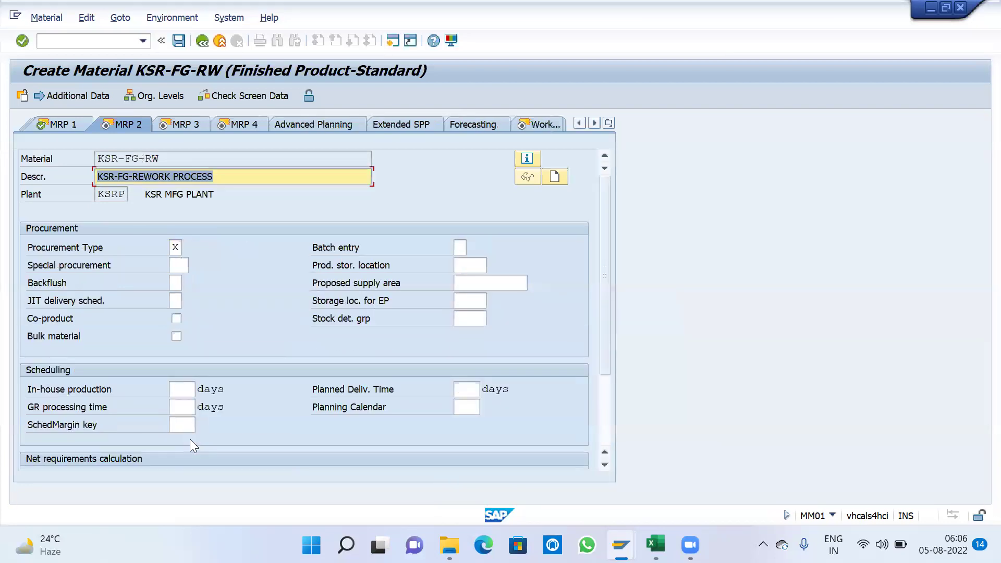
Step: Set the procurement type to E and the in-house production time to 1 day
click(178, 248)
click(189, 247)
double_click(250, 307)
key(Return)
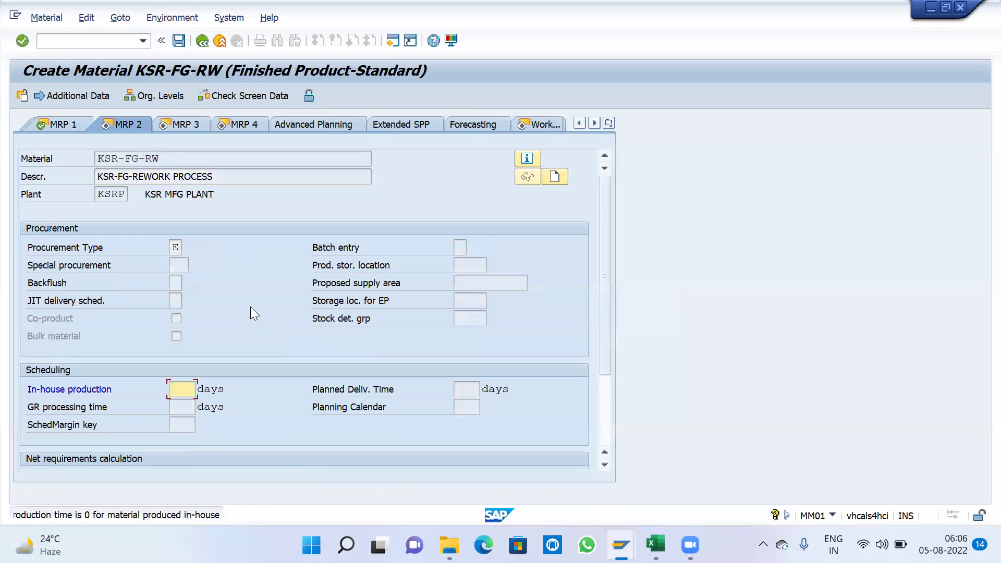
text(1)
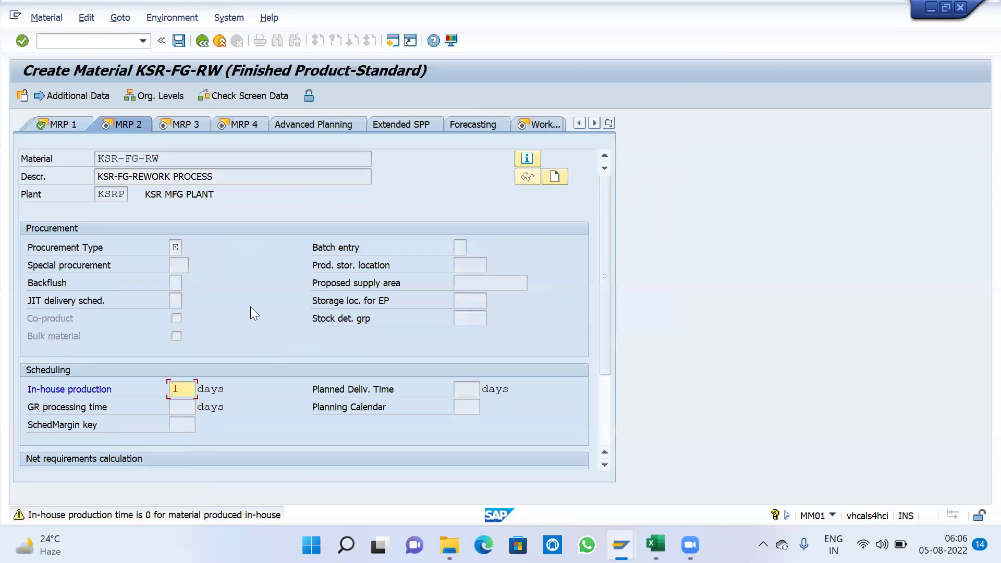
key(Return)
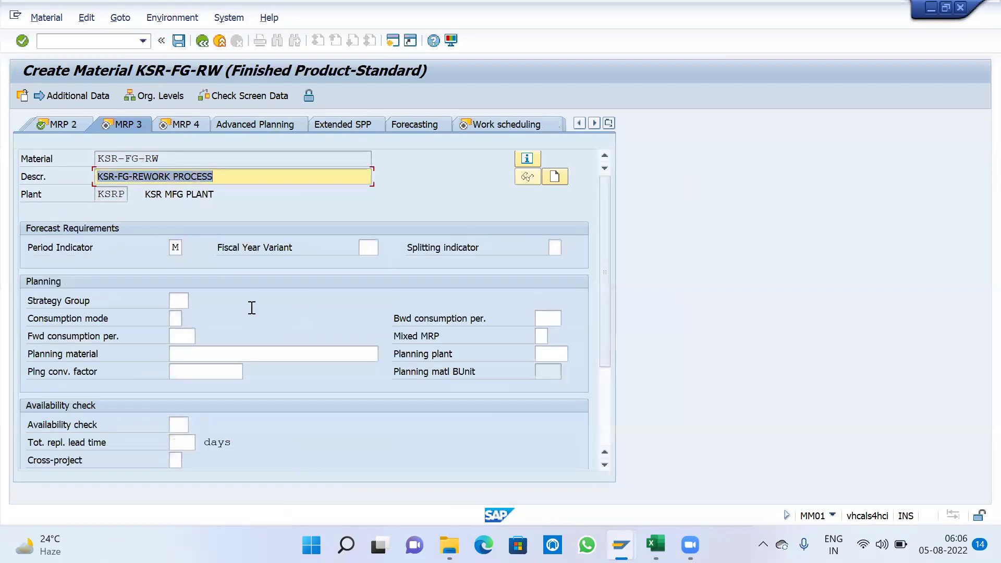
Step: Set the planning strategy group to 10 and continue past MRP 4 to the work scheduling view
click(181, 299)
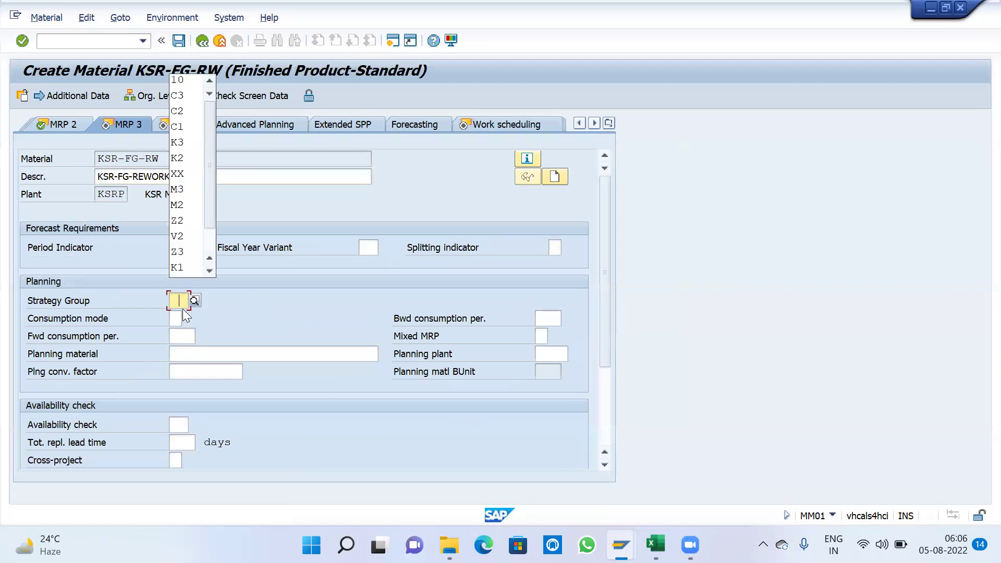
click(179, 80)
key(Return)
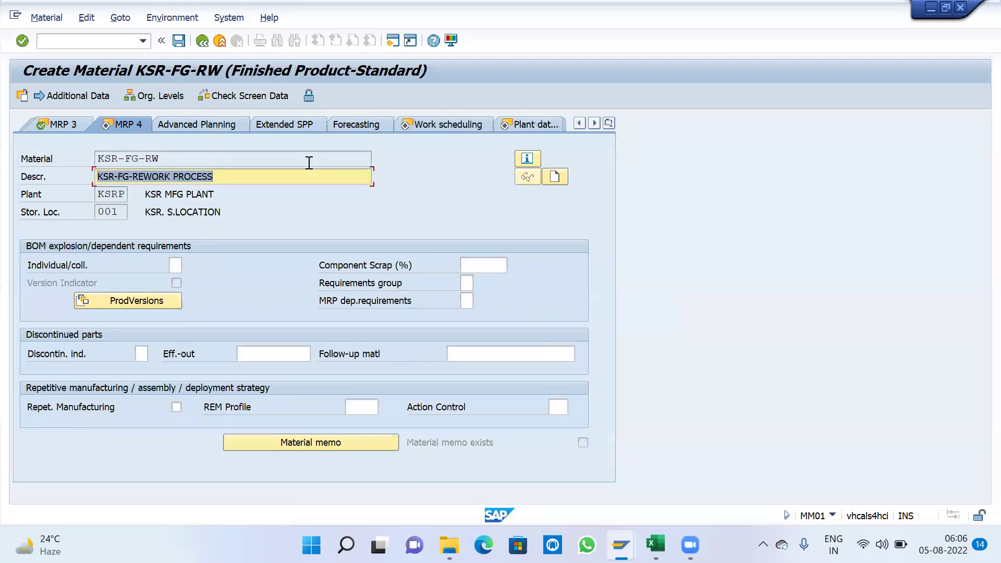
key(Return)
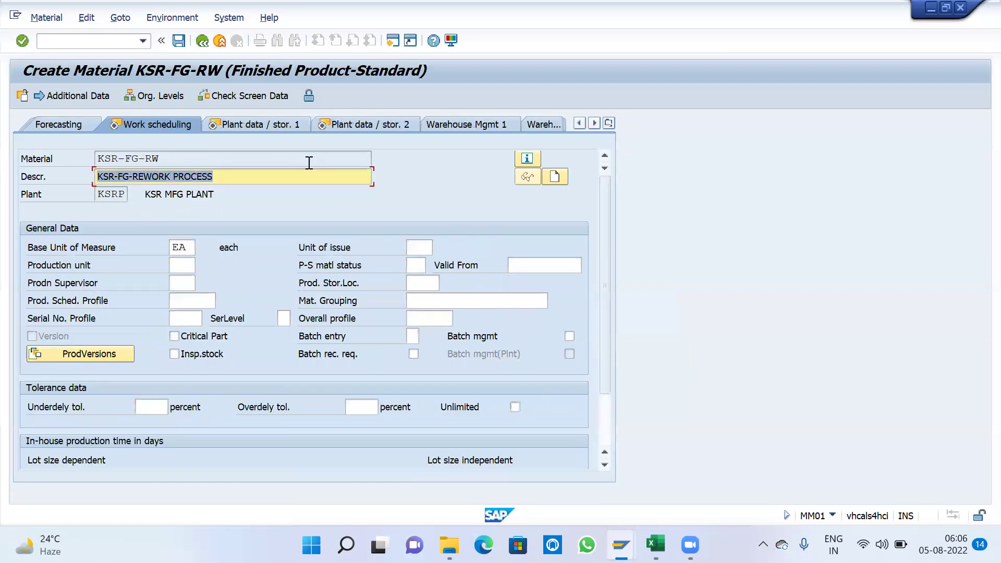
Step: Assign production supervisor KSR in the work scheduling data
click(185, 286)
click(200, 283)
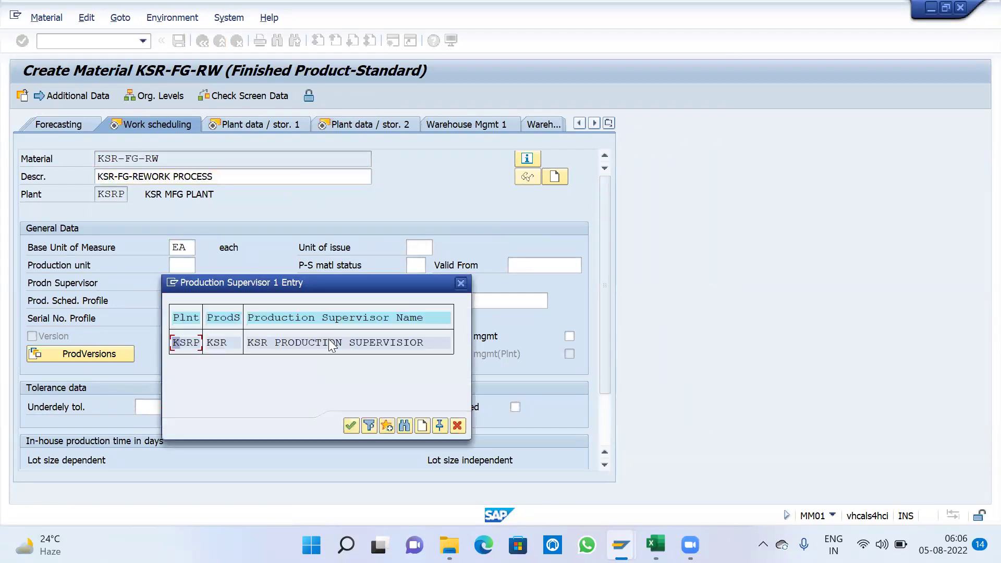
double_click(322, 346)
key(Return)
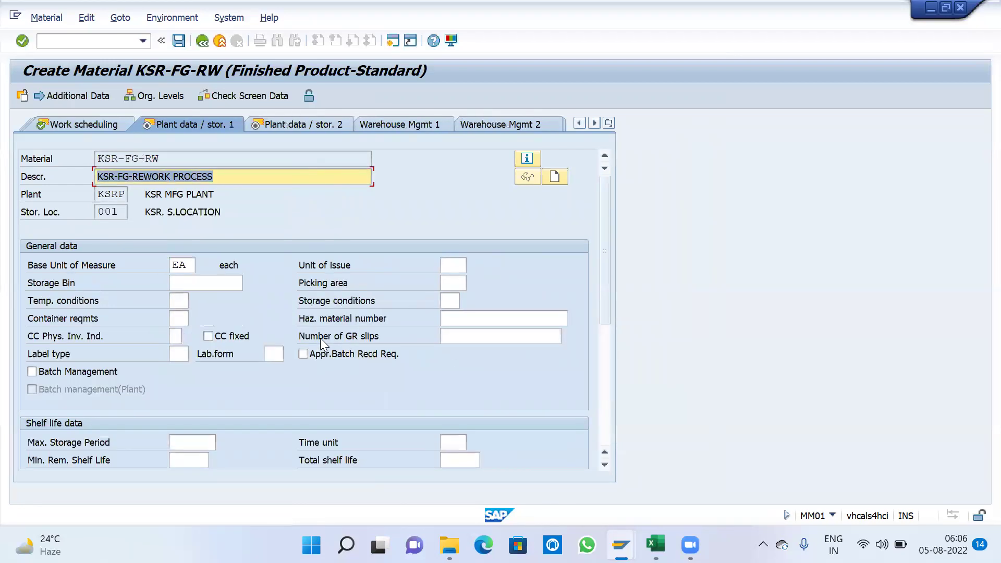
Step: Assign profit center KSR_PC in the second plant data view and continue to the accounting data
key(Return)
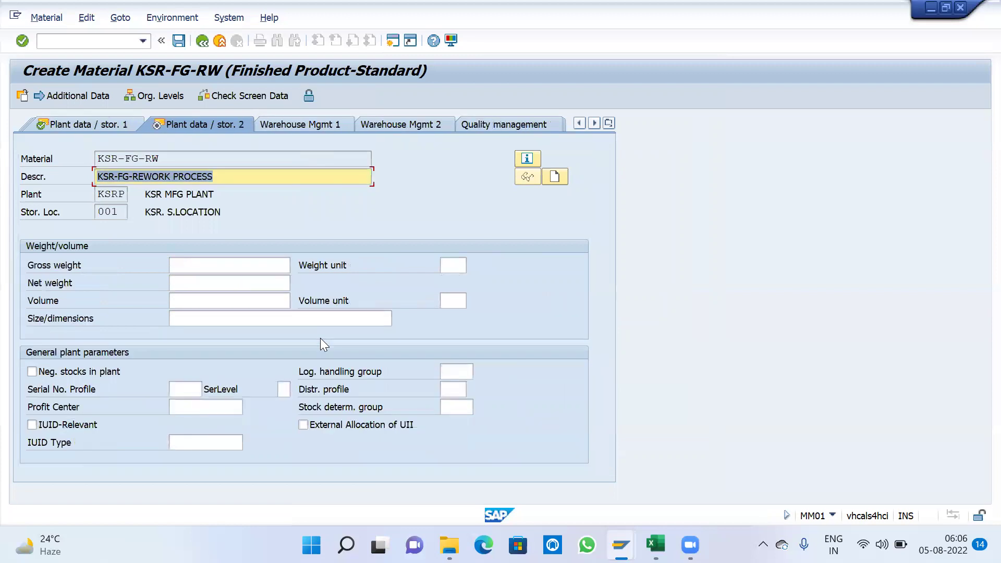
click(214, 408)
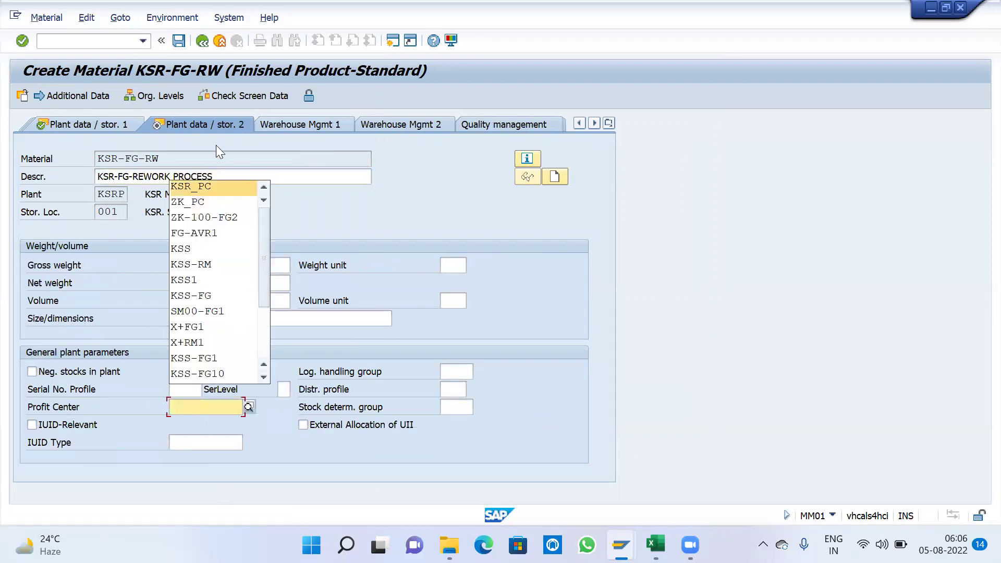
click(210, 188)
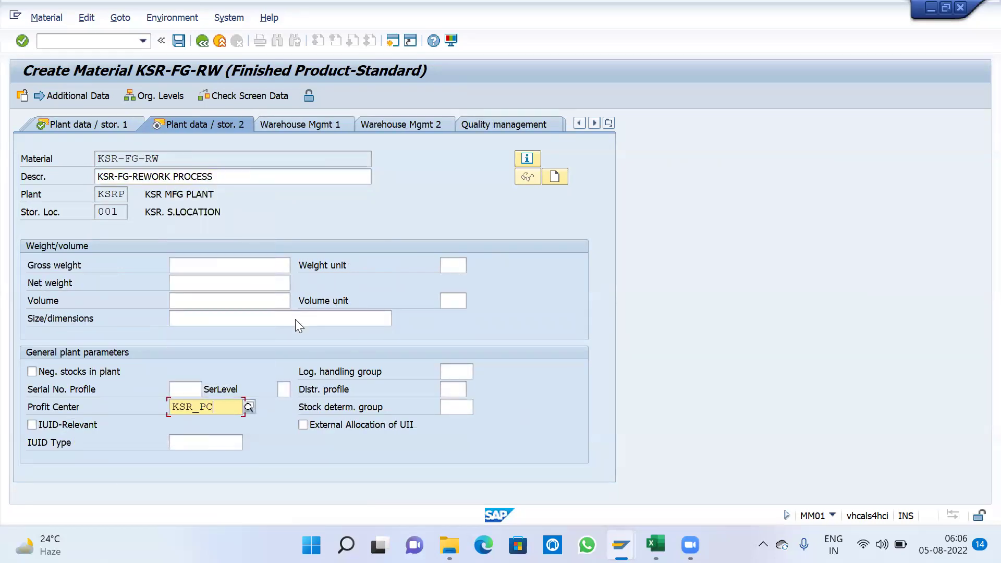
key(Return)
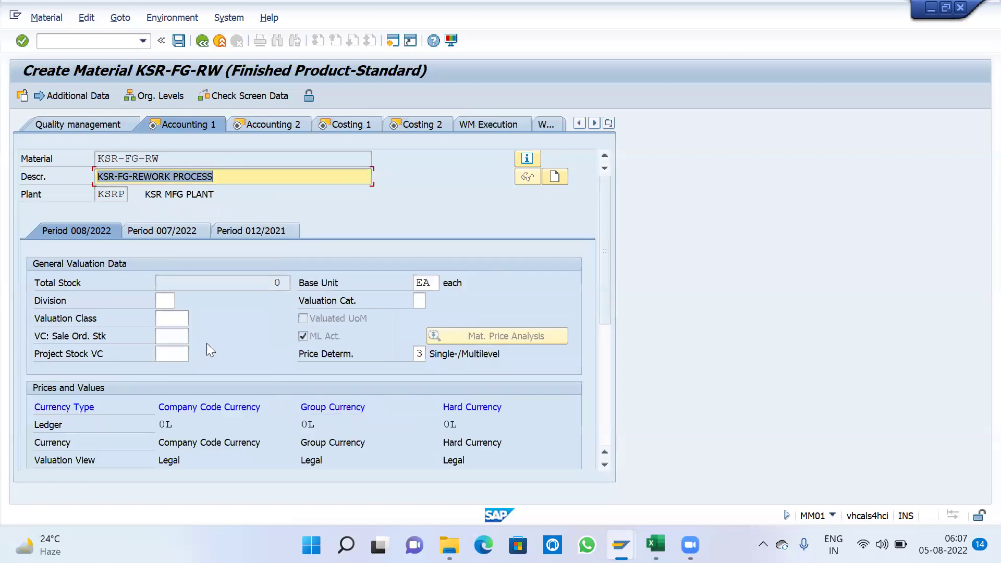
Step: Set the valuation class to KSR2 and continue to the first costing view without entering a standard price
click(174, 318)
click(193, 319)
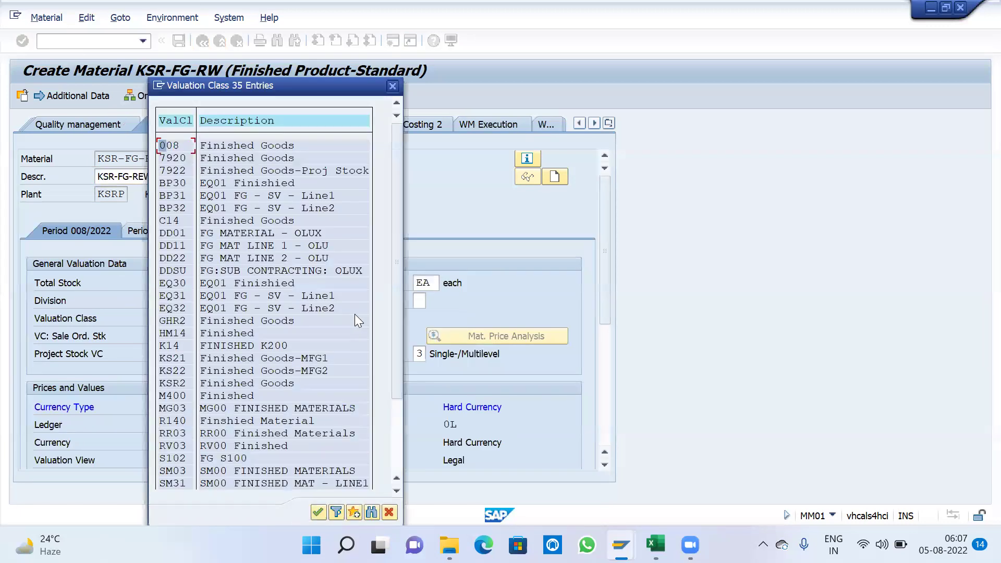
double_click(223, 383)
scroll(261, 370, down, 3)
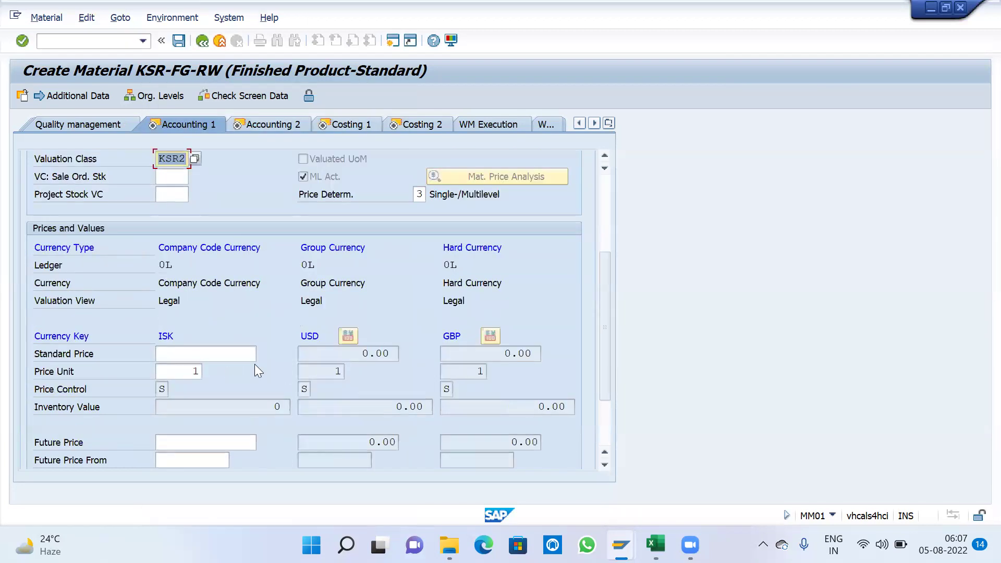
scroll(264, 339, up, 3)
key(Return)
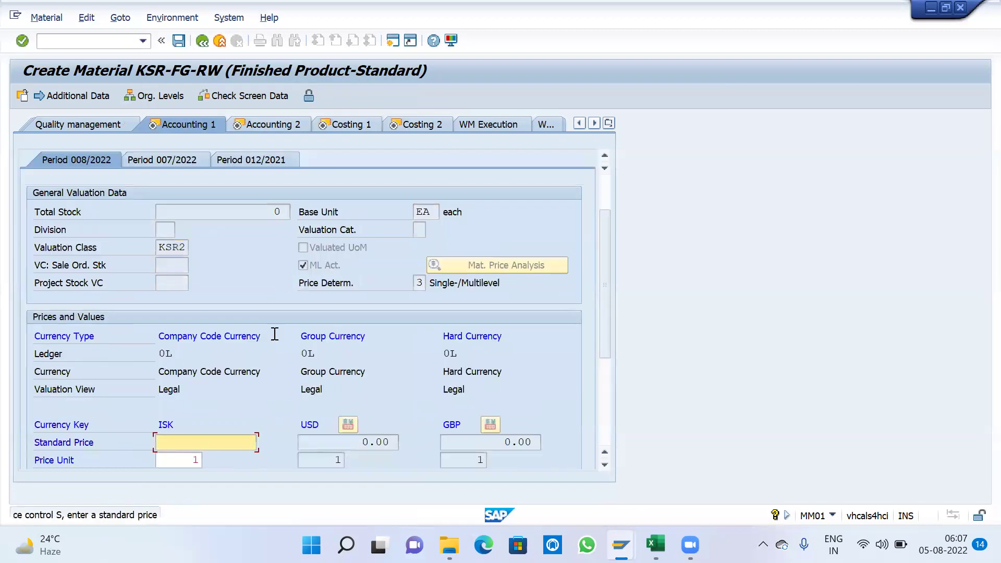
key(Return)
key(Return)
key(Return)
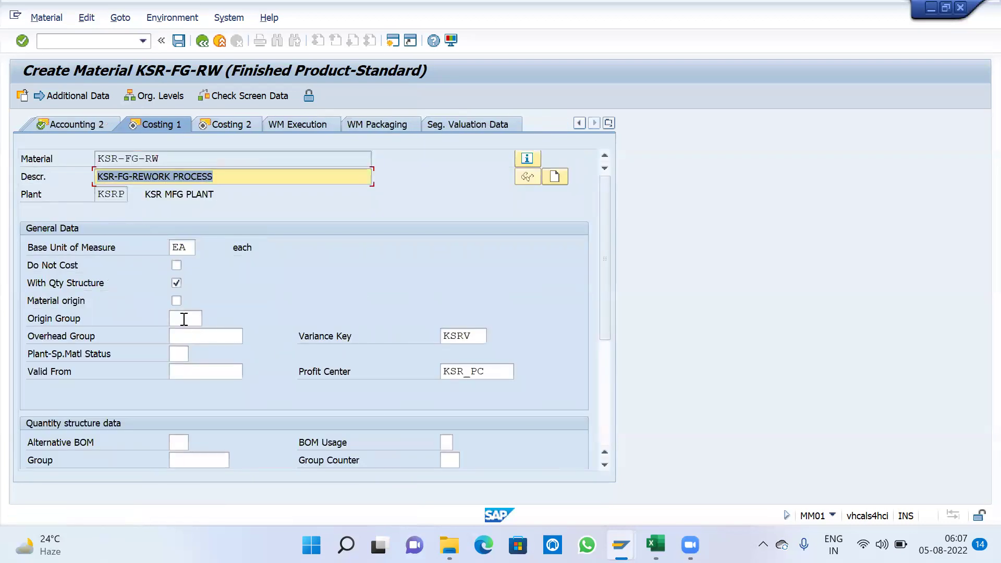
Step: Activate material origin in the costing data and save the new material KSR-FG-RW
click(176, 301)
key(Return)
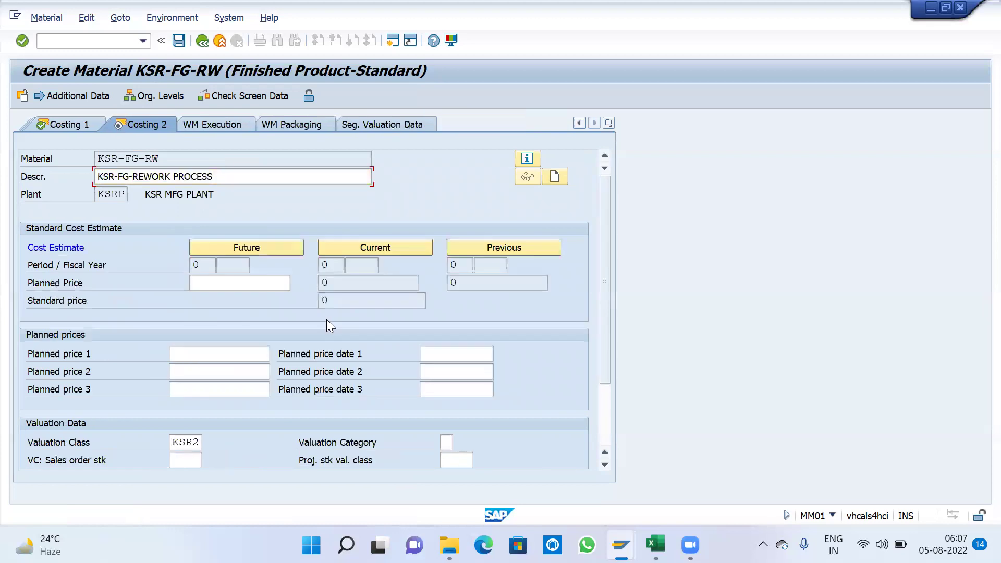
key(Return)
click(328, 323)
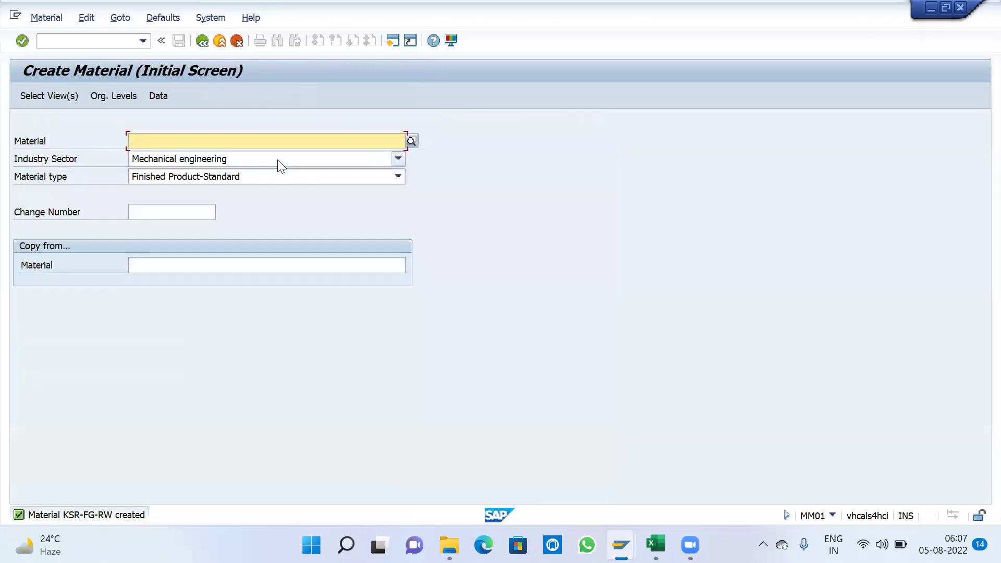
Step: Open the material display function for the newly created material KSR-FG-RW
click(46, 18)
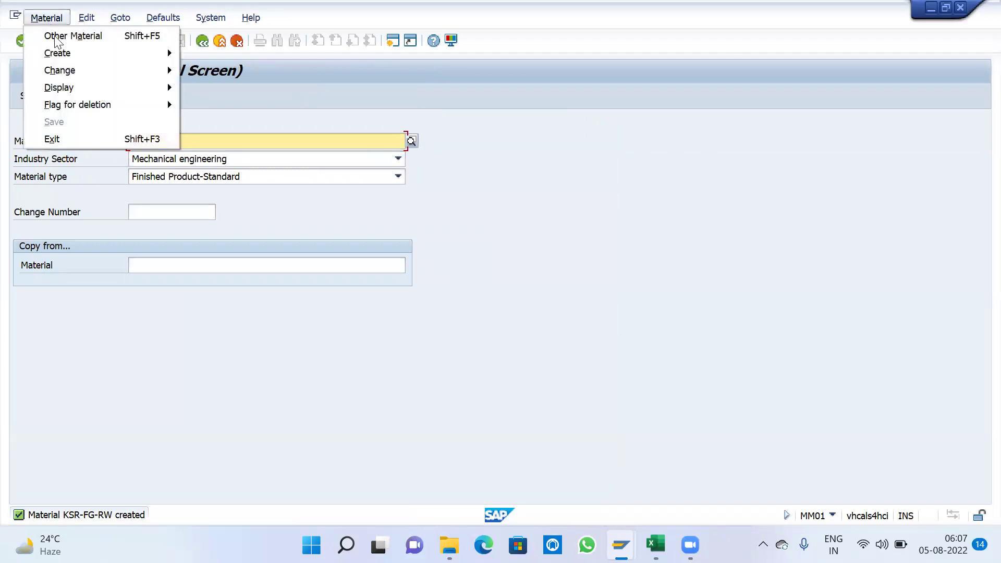
mouse_move(60, 88)
click(212, 87)
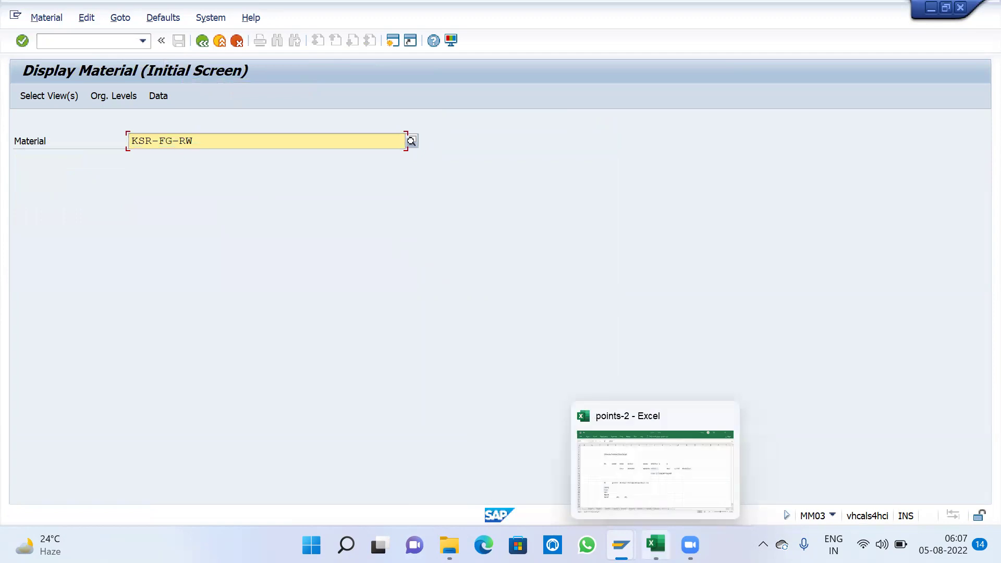
Step: Switch to the points-2 workbook in Excel, enter KSR-FG-RW in cell P8 and fit column P to its content
click(656, 545)
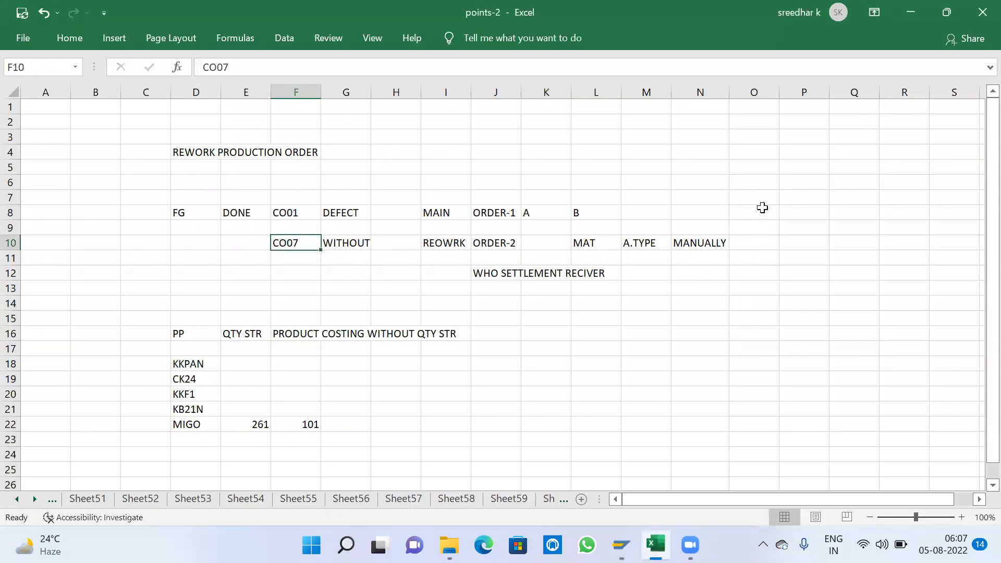
click(786, 211)
text(KSR-FG-RW)
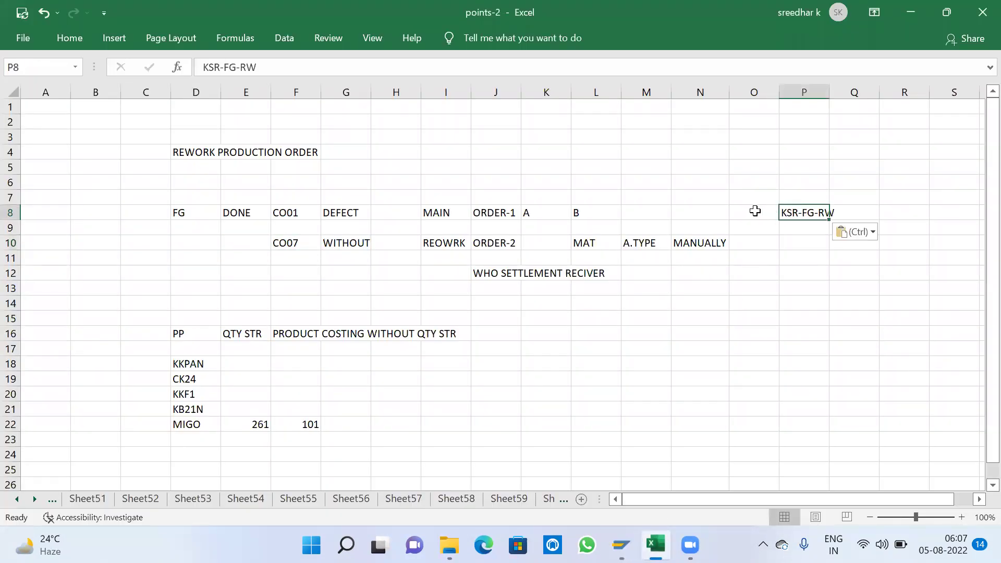
double_click(829, 92)
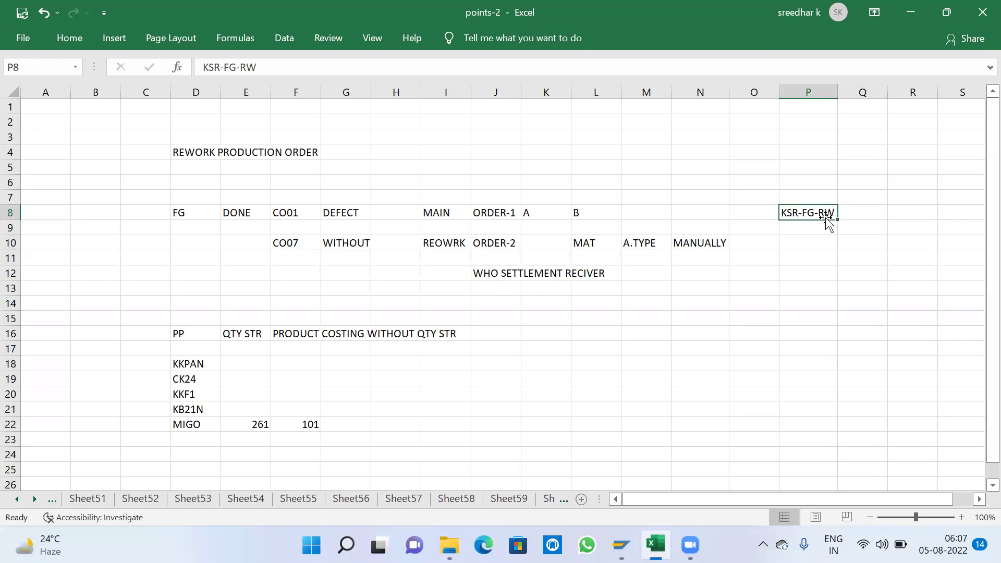
Step: Copy the material number KSR-FG-RW from the notes, switch to SAP and open material BOM creation (CS01)
key(ctrl+c)
key(alt+Tab)
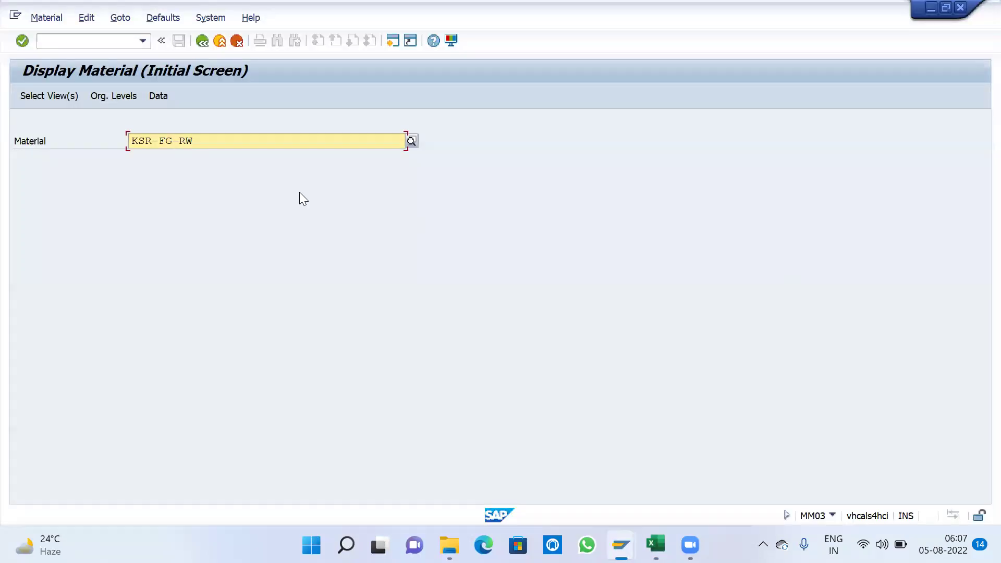
click(98, 41)
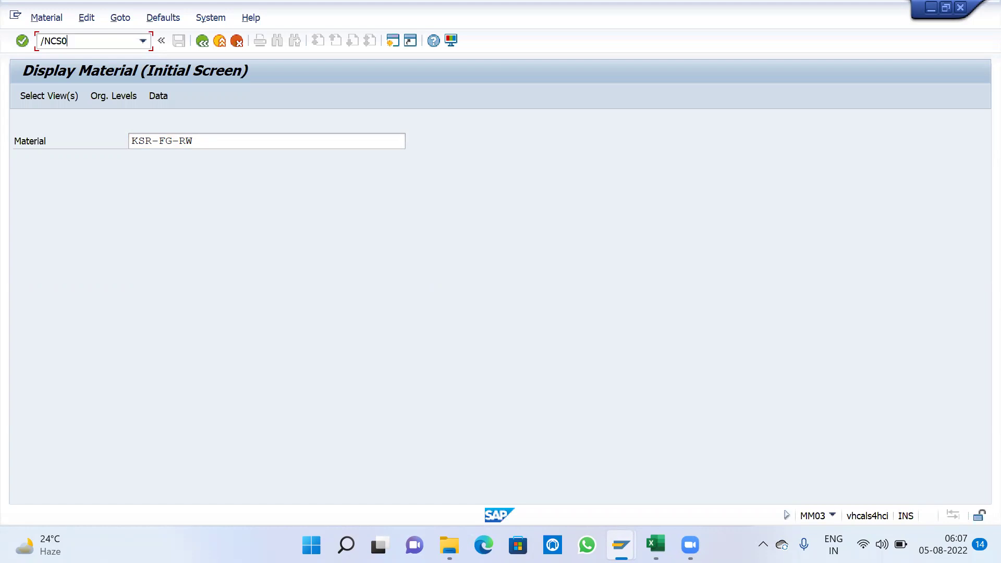
key(Return)
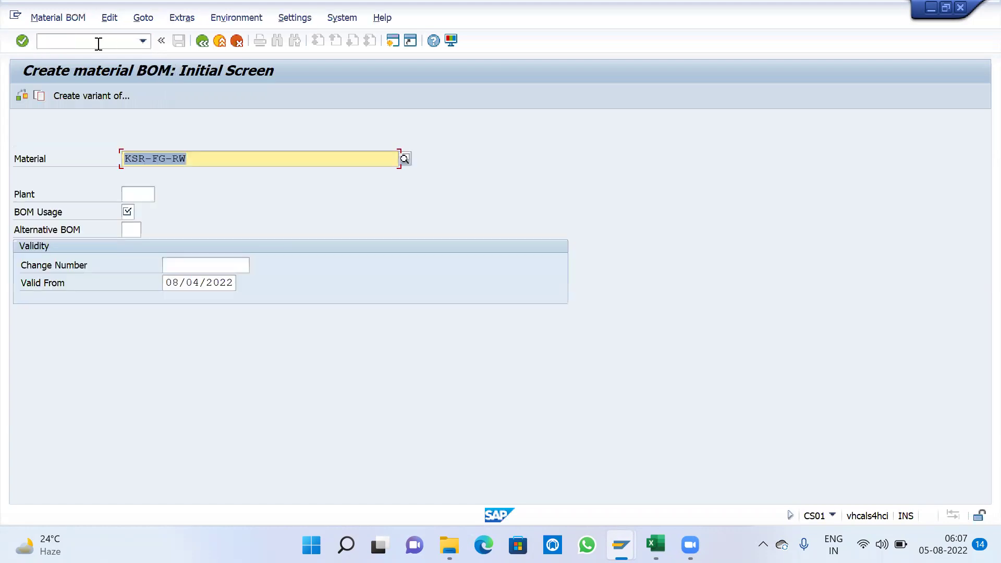
Step: Start the BOM for KSR-FG-RW with plant KSRP, BOM usage 1 and valid-from date 08/01/2022, and continue to the item overview
key(Tab)
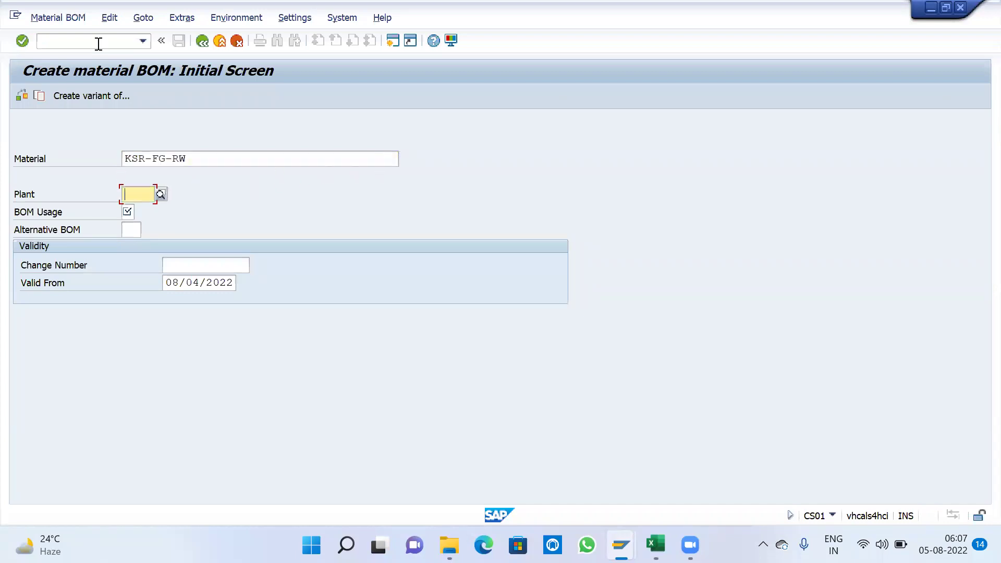
text(KSRP)
key(Tab)
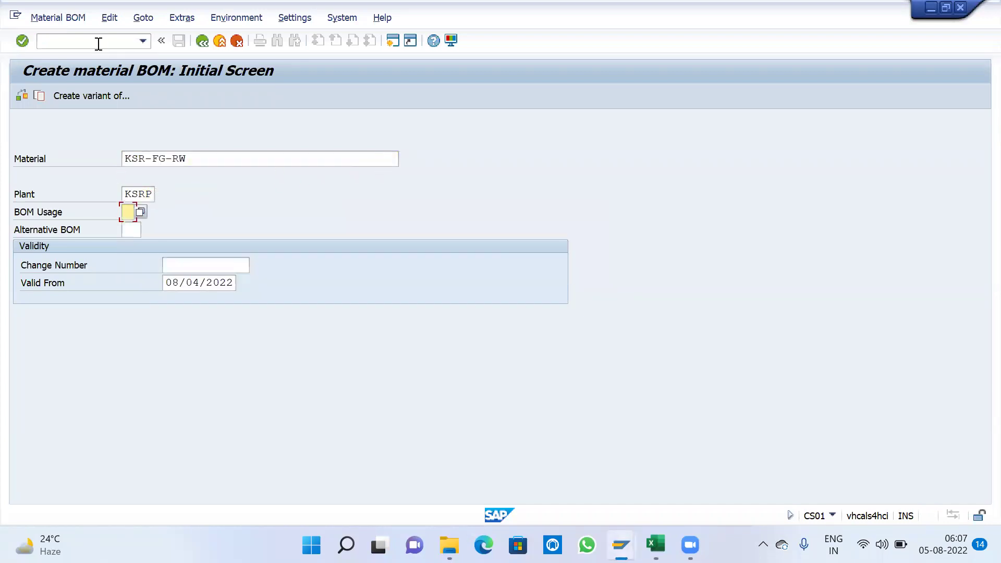
text(1)
key(Tab)
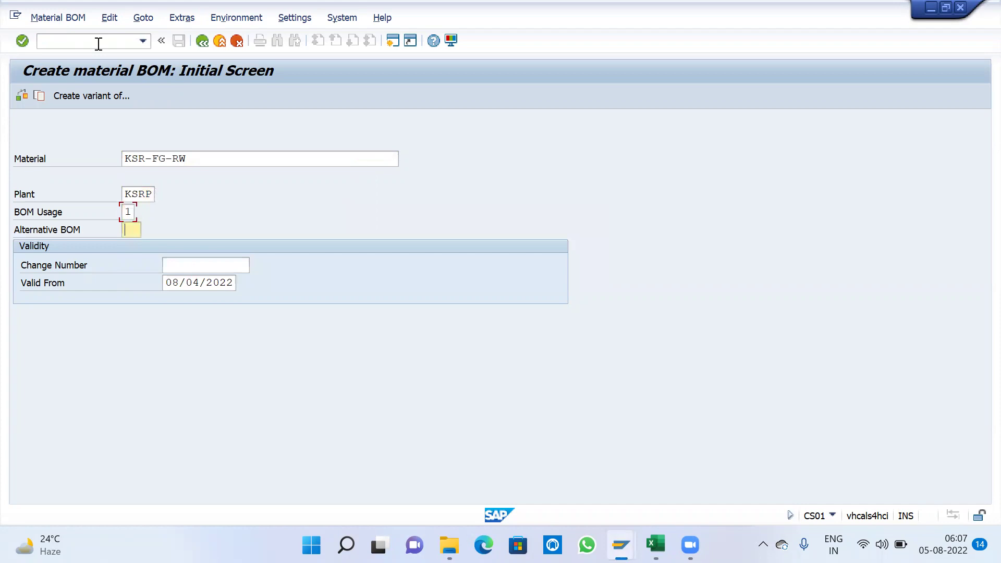
key(Tab)
key(Tab)
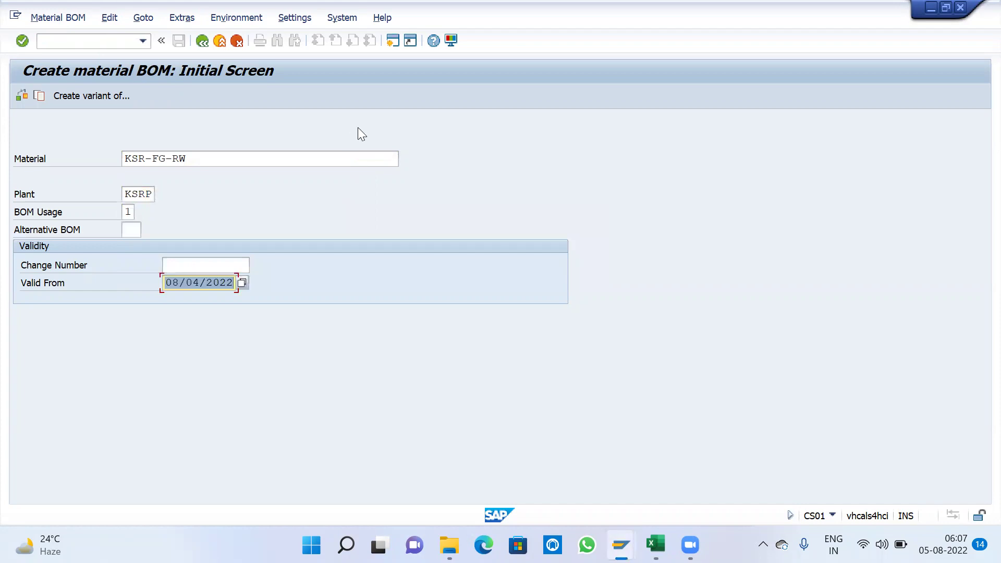
key(BackSpace)
key(Down)
key(Return)
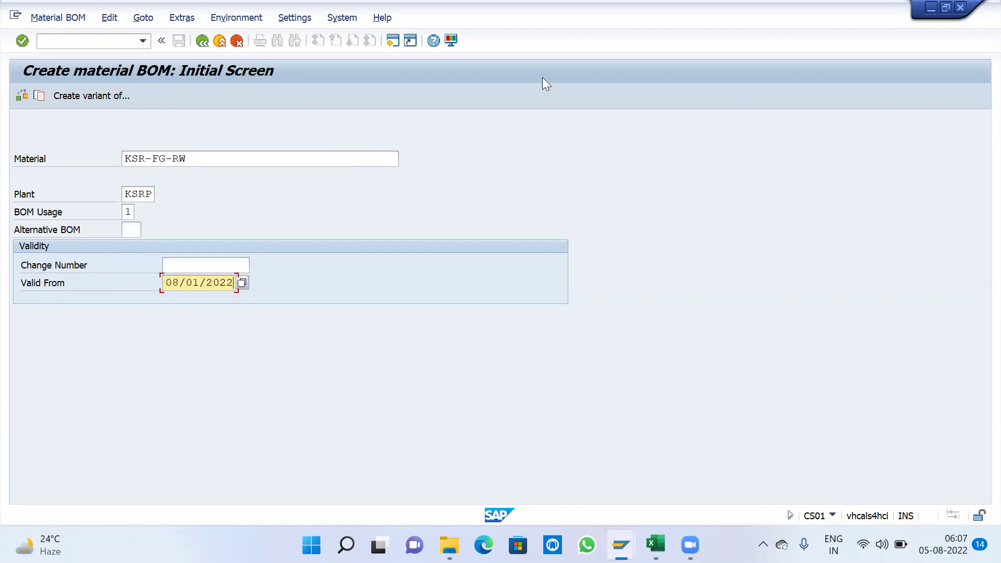
key(Return)
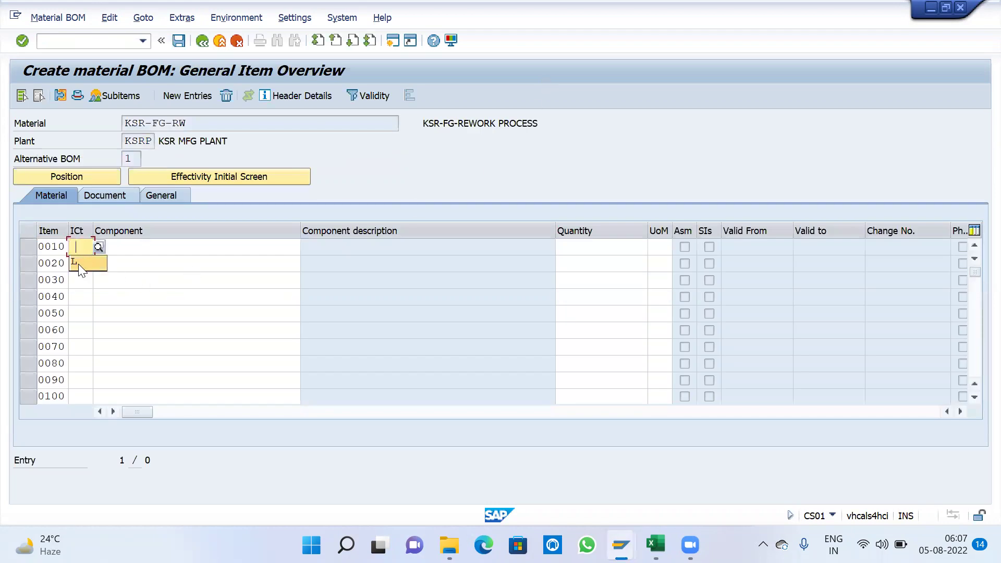
Step: Add component KSR-RM as item 0010 with item category L and quantity 1, and save the BOM
click(78, 264)
click(147, 264)
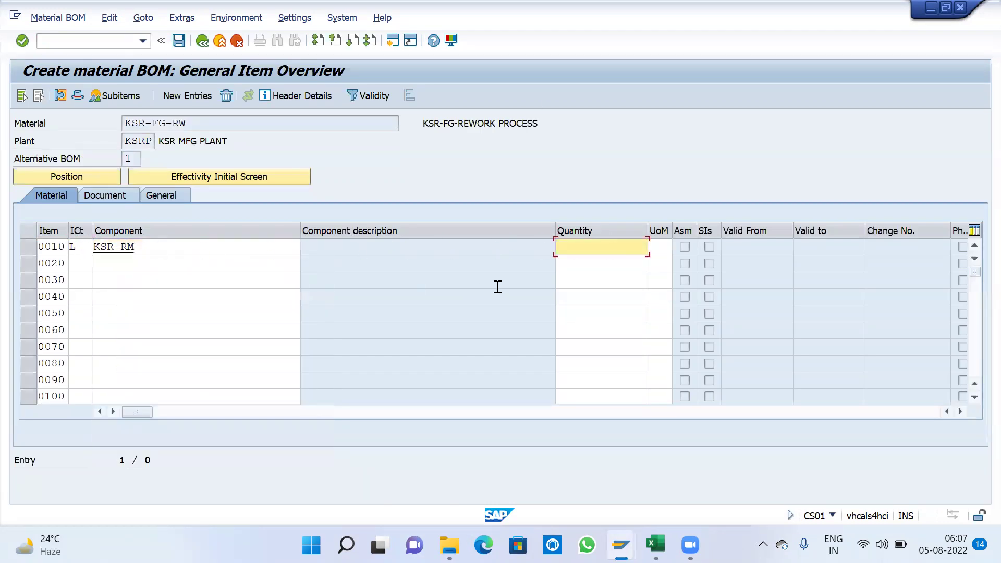
text(1)
key(Return)
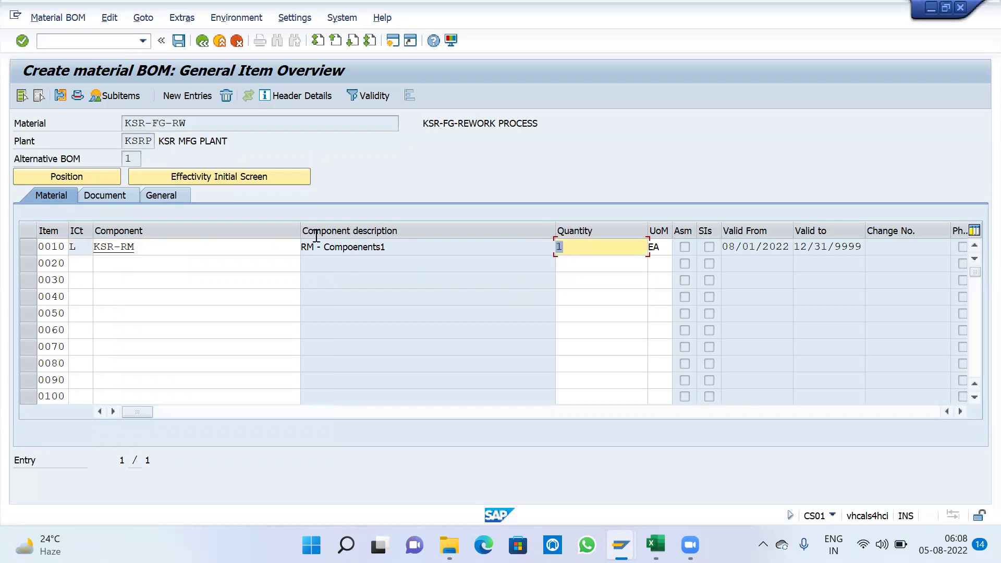
click(178, 44)
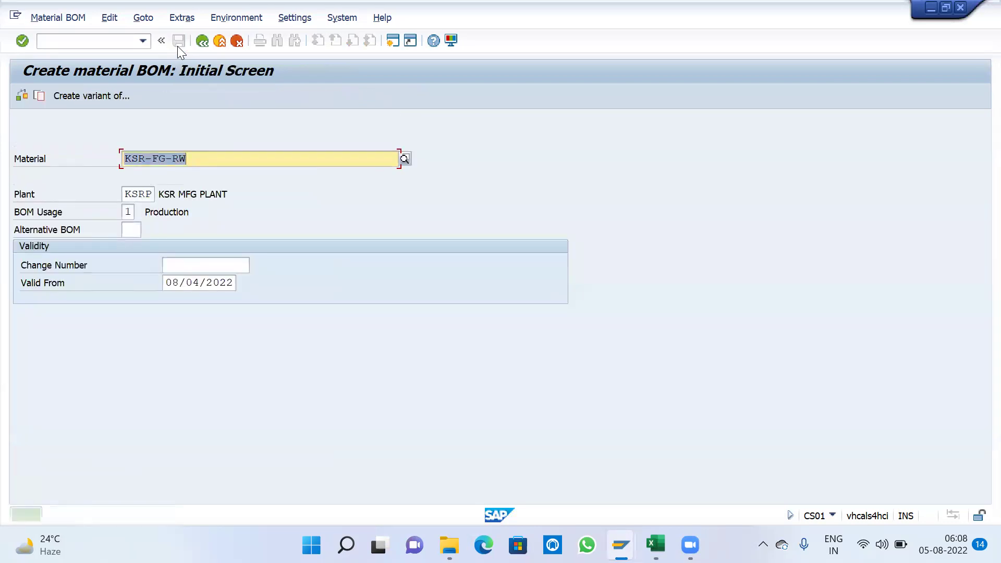
Step: Start a routing (CA01) for KSR-FG-RW in plant KSRP, re-enter the key date and continue to the header details
click(101, 39)
text(/)
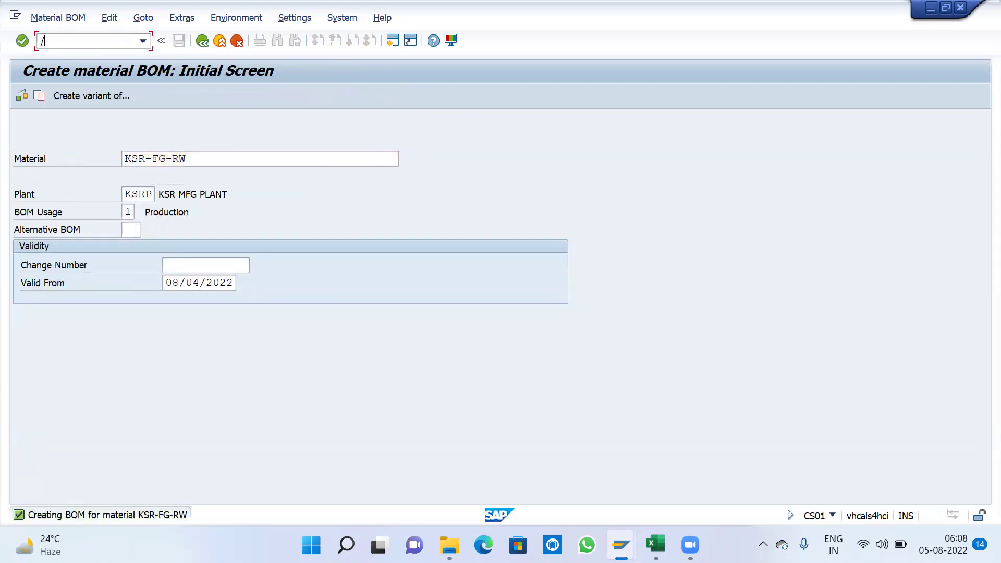
text(NCA01)
key(Return)
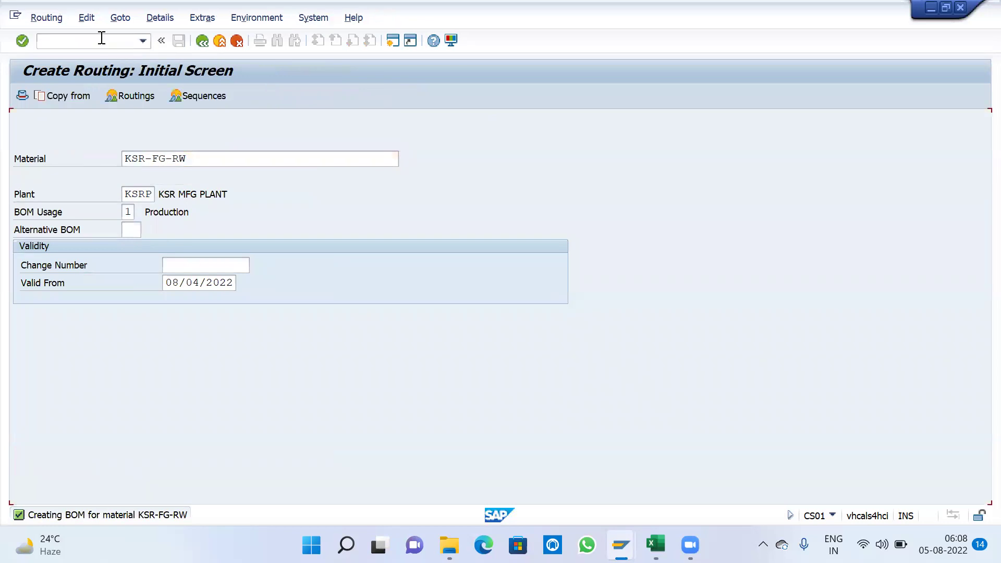
key(Tab)
key(Tab)
key(Tab)
key(Tab)
key(Tab)
key(Tab)
key(Tab)
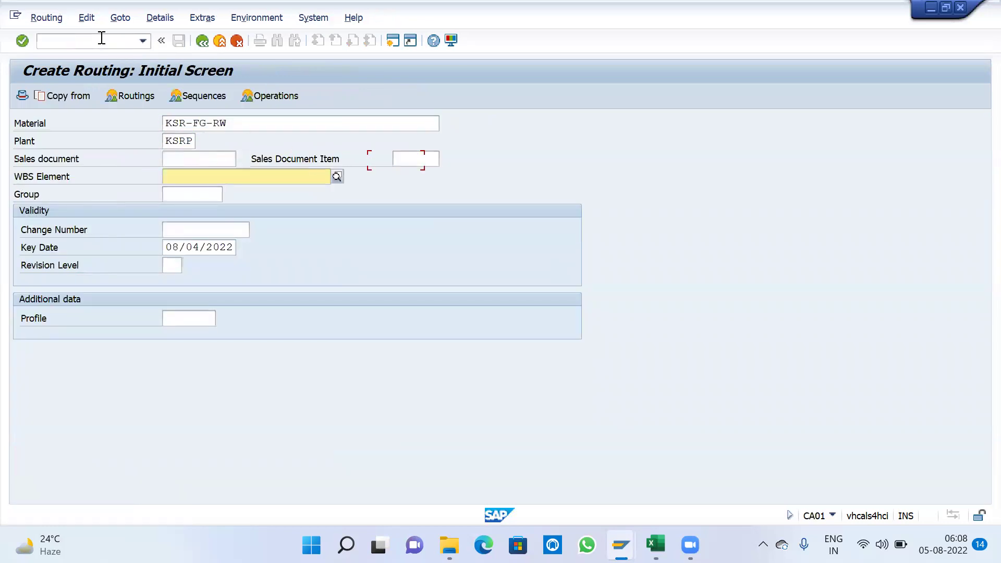
key(BackSpace)
key(Down)
key(Return)
key(Return)
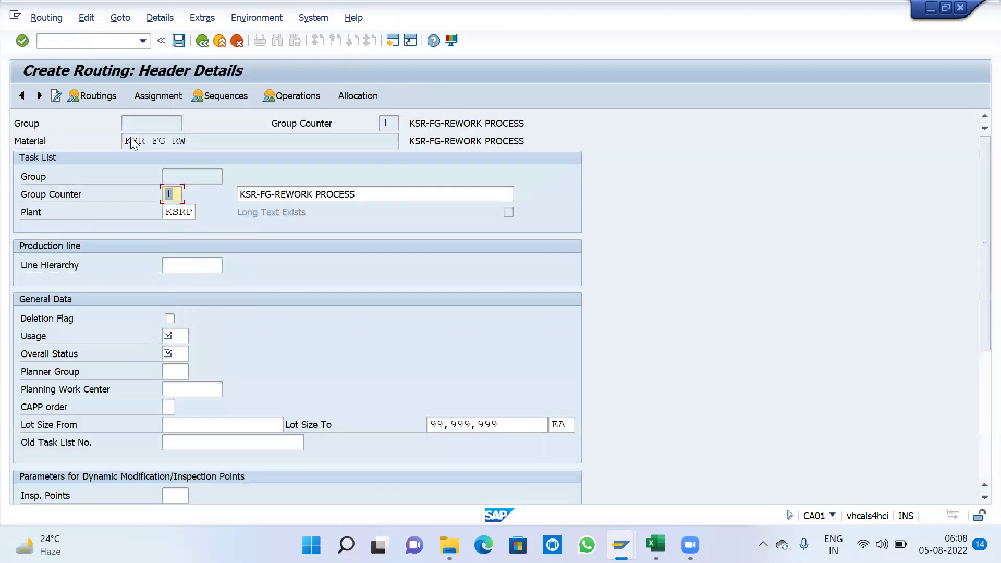
Step: Set the routing's usage to 1 and overall status to 4, and open the operation overview
click(183, 338)
click(179, 347)
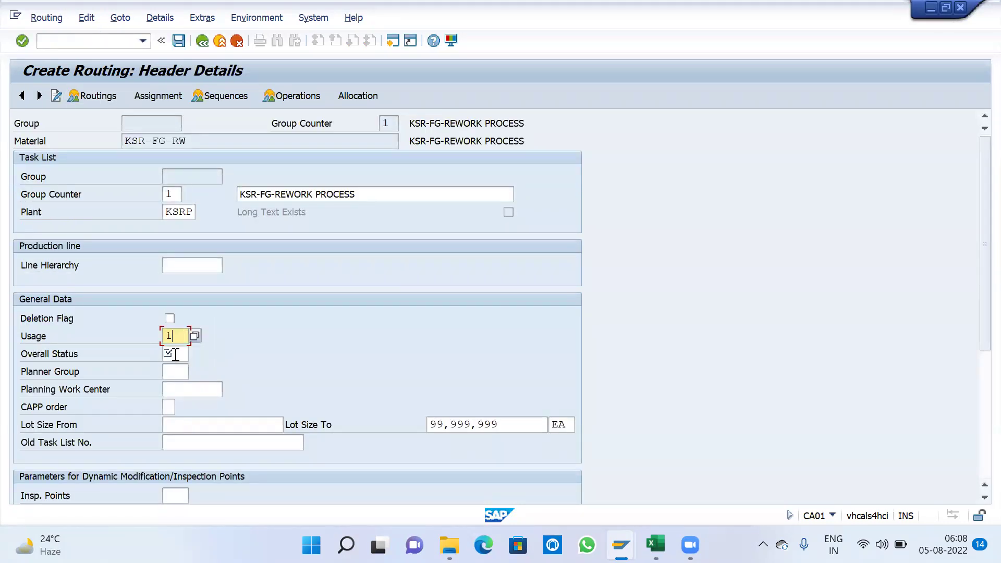
click(176, 356)
click(174, 371)
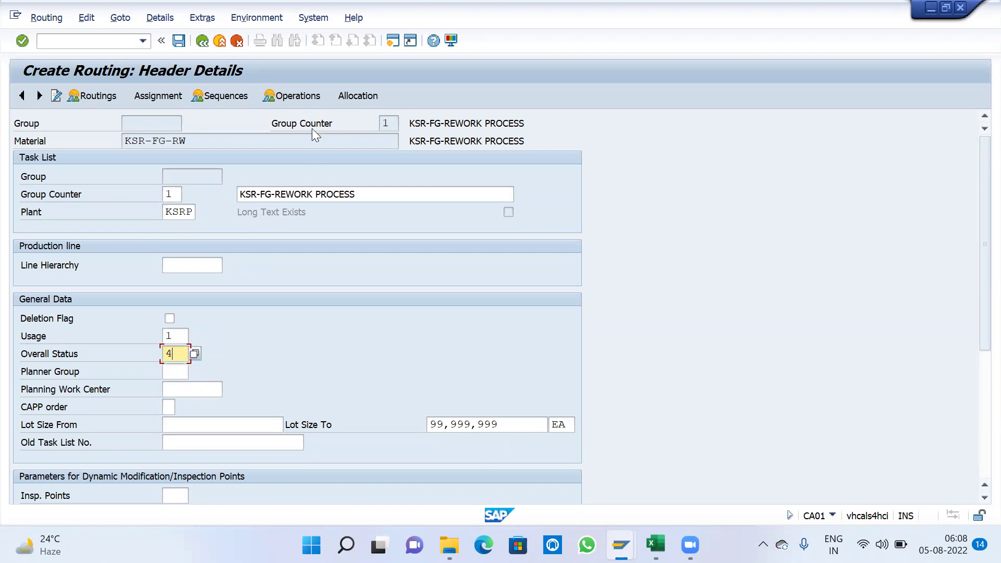
click(293, 100)
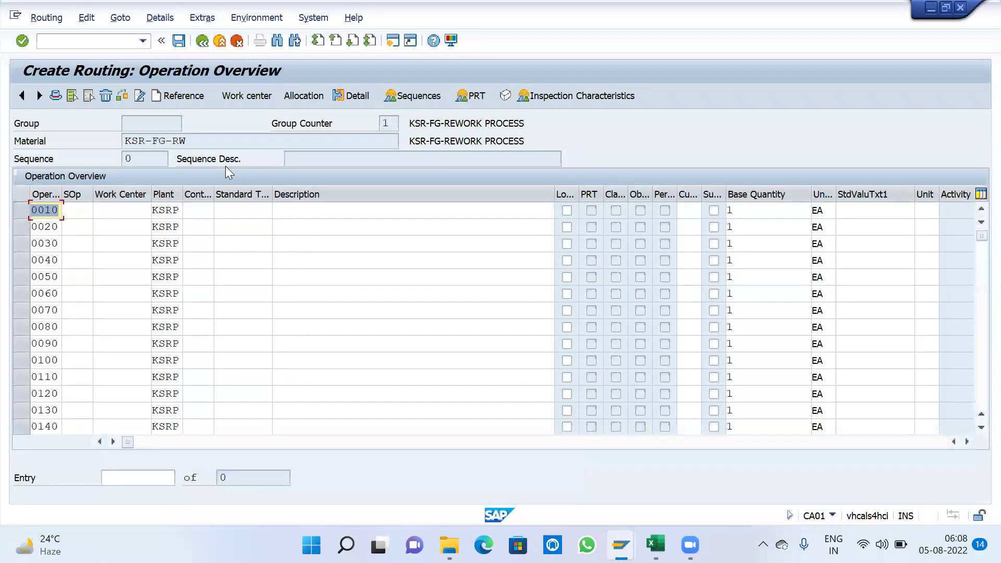
Step: Assign work center KSRWC and control key PP99 to operation 0010 and open its operation details
click(128, 211)
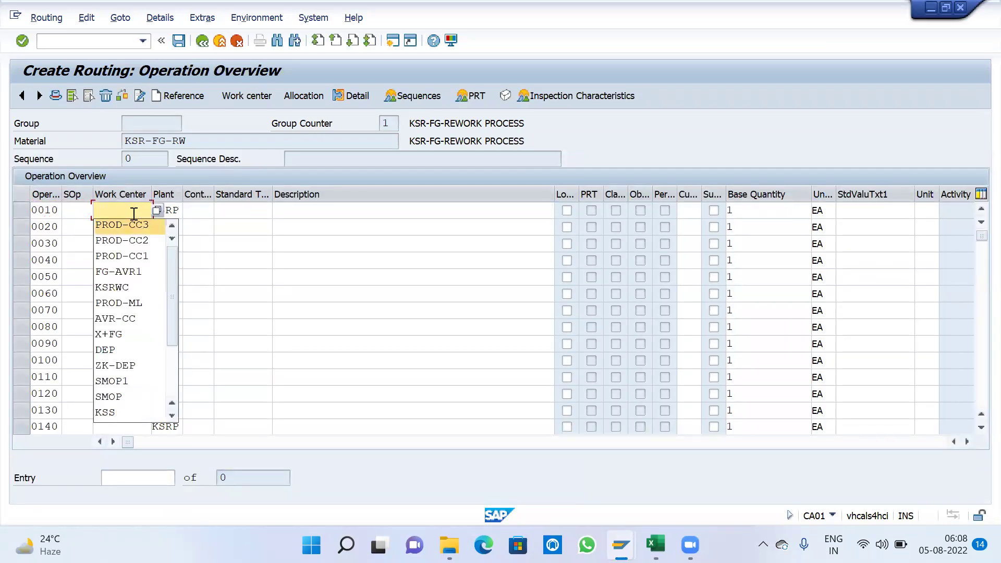
click(156, 210)
click(426, 356)
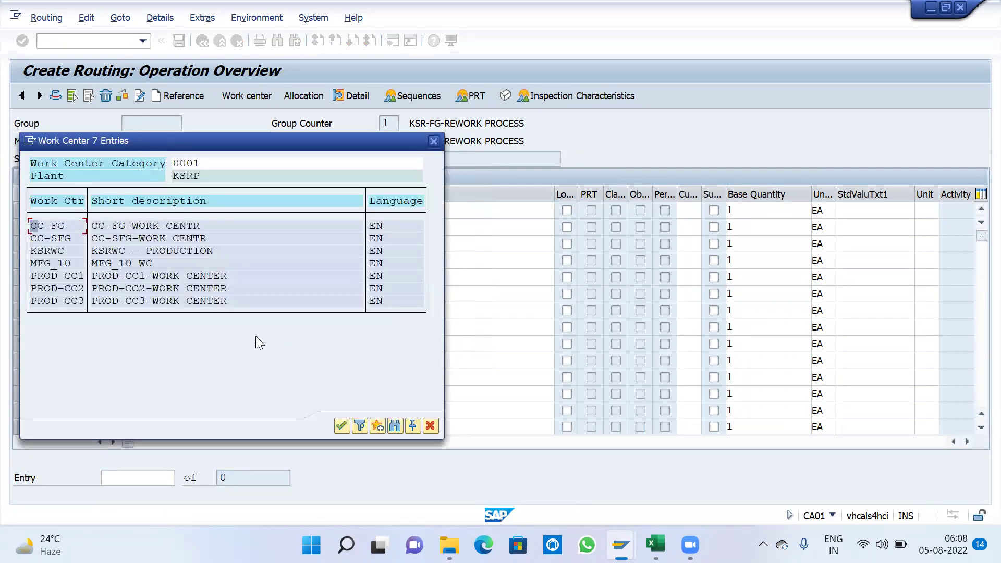
click(142, 250)
click(202, 210)
click(204, 227)
double_click(45, 210)
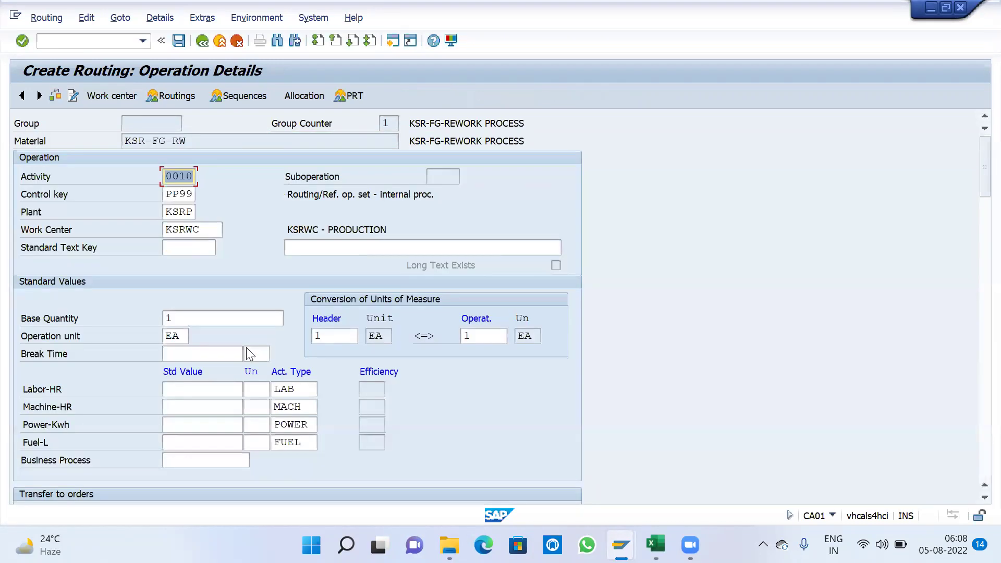
Step: Enter the operation's standard values: labor 3, machine 2, power 3 and fuel 2
scroll(246, 349, down, 1)
click(203, 357)
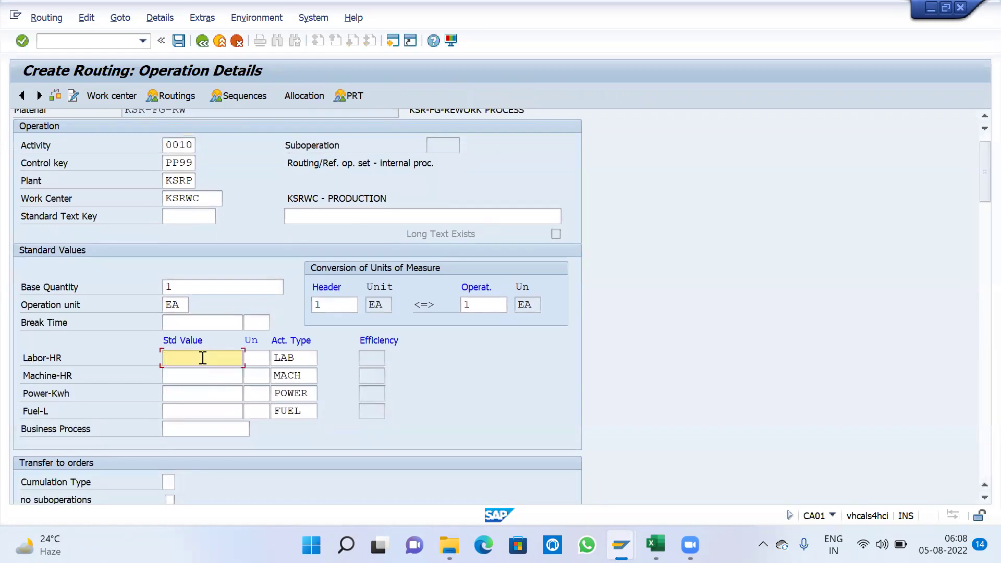
text(3)
click(202, 368)
click(201, 371)
text(2)
click(183, 392)
text(3)
click(183, 402)
click(184, 410)
text(2)
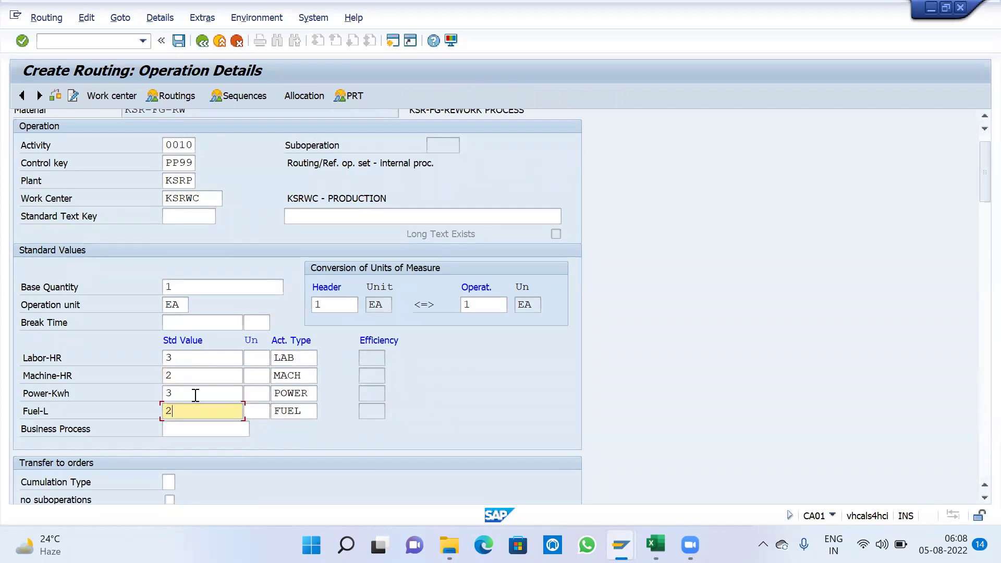
Step: Set the standard value units to HR for labor and machine, Kwh for power and L for fuel, and save the routing
click(252, 358)
click(254, 374)
click(256, 379)
click(257, 393)
click(257, 407)
click(257, 411)
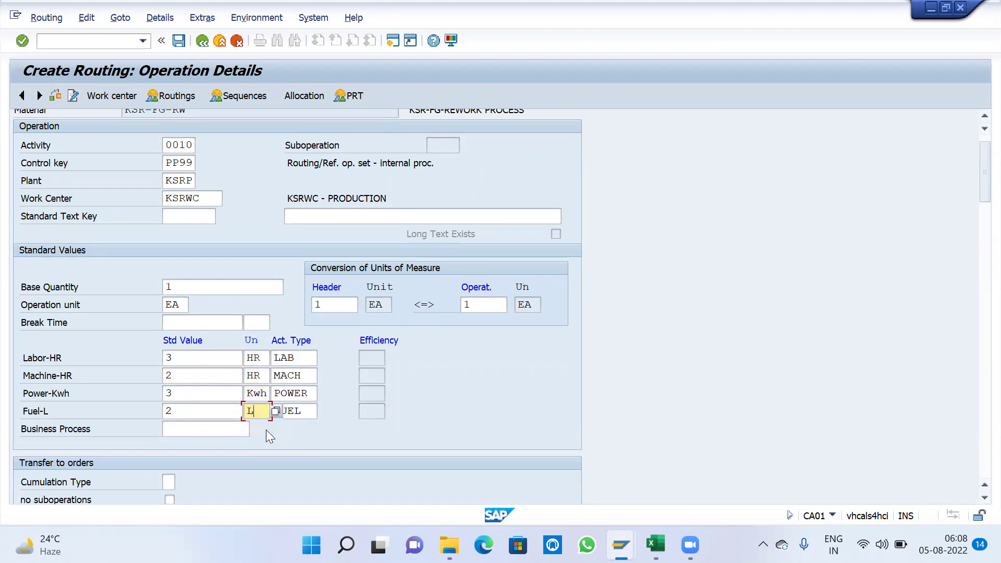
click(179, 40)
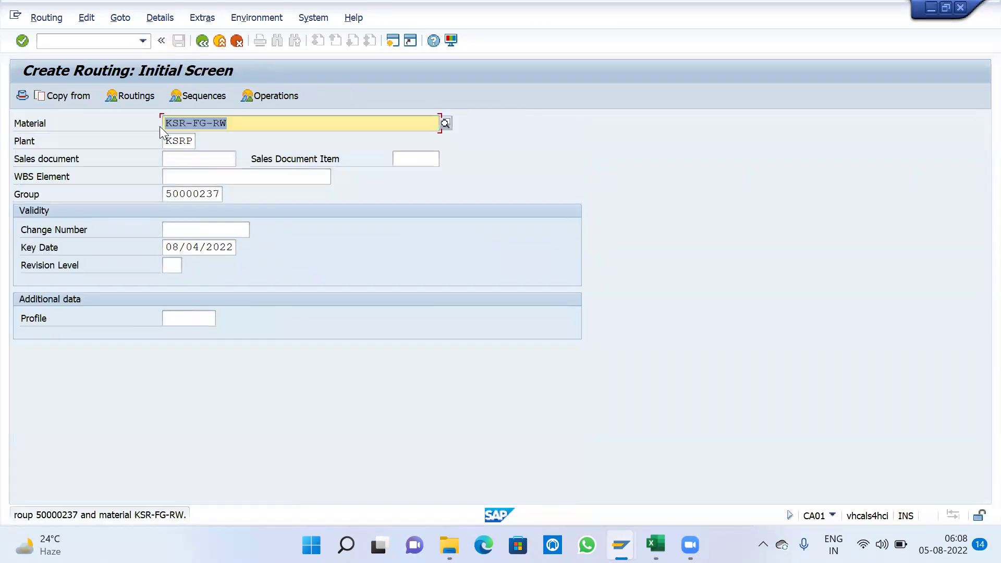
Step: Open material KSR-FG-RW for changing (MM02) with plant KSRP and storage location 001
click(99, 41)
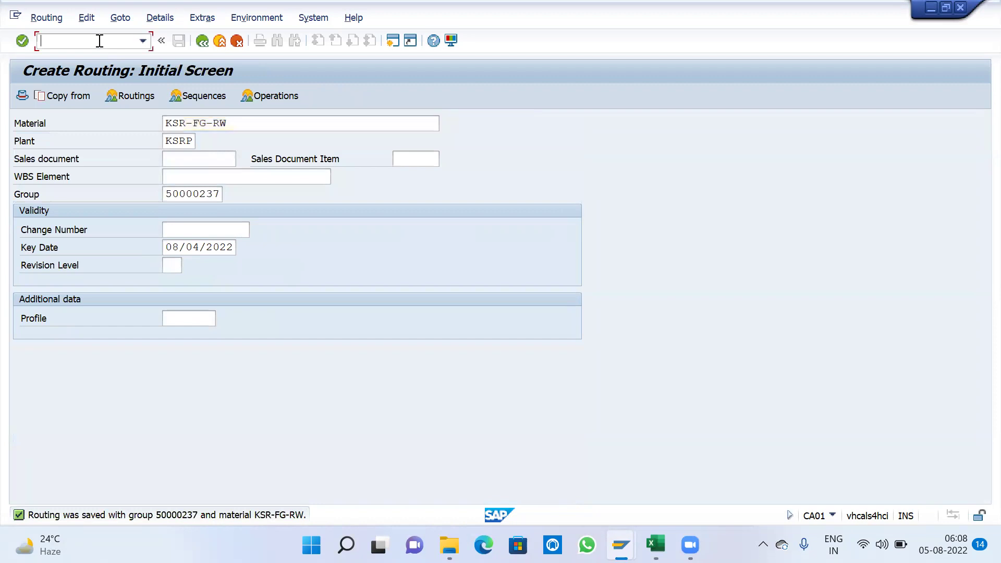
text(/NMM02)
key(Return)
key(Return)
key(Return)
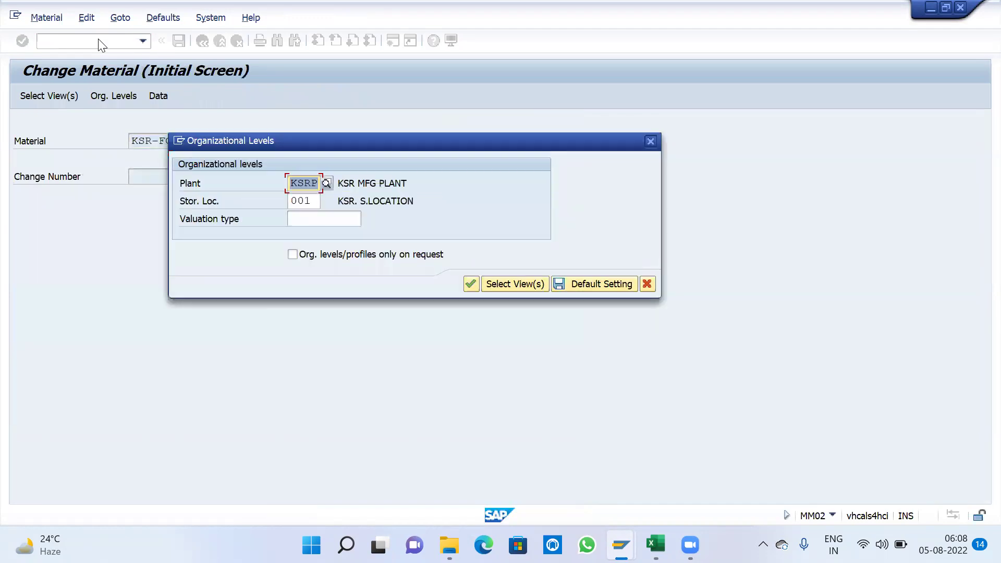
key(Return)
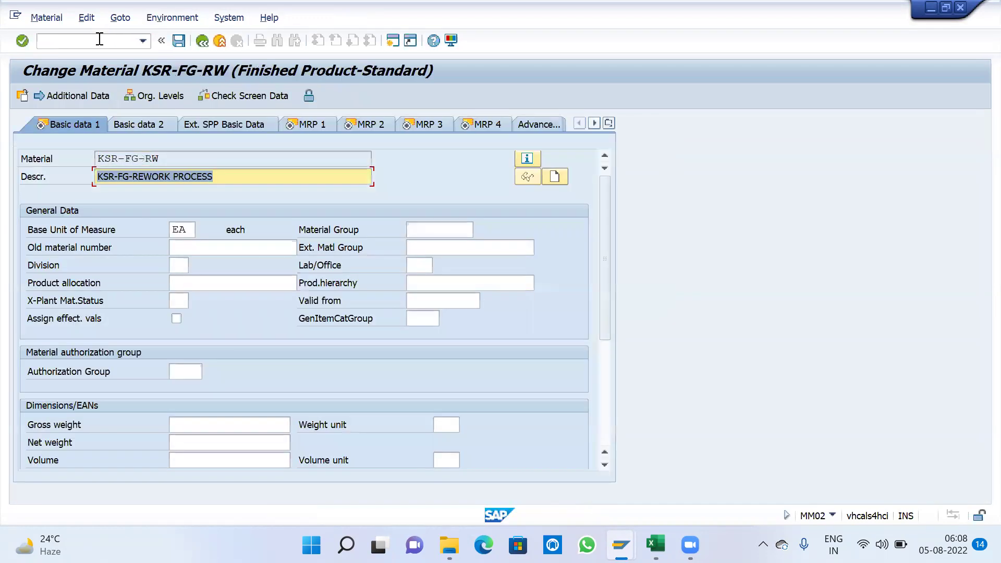
Step: In the MRP 4 view, add production version KSR- with the text KSR-FG-RW, valid from 08/04/2022 to 12/31/9999
click(495, 125)
click(131, 301)
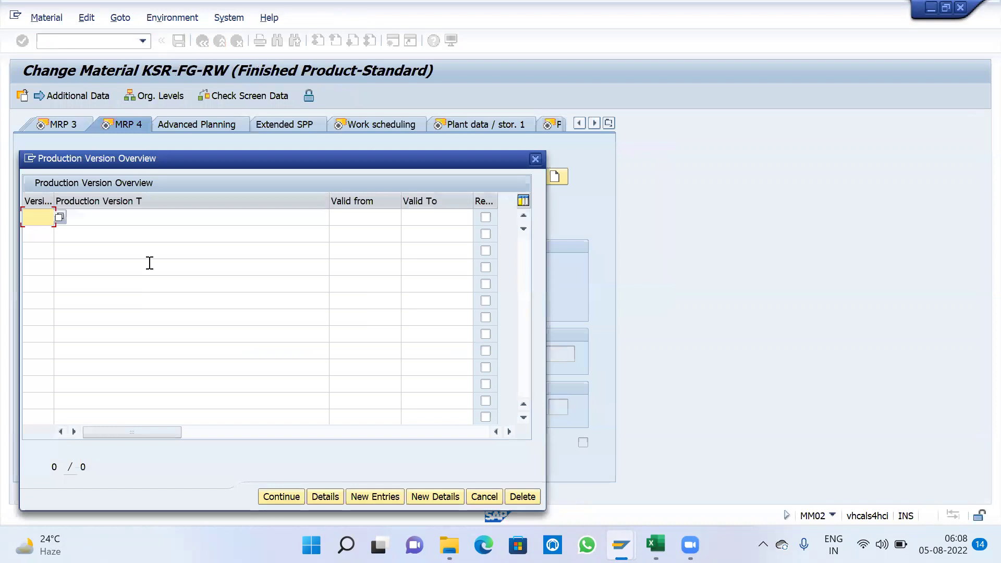
click(54, 219)
text(KSR-FG-RW)
click(47, 219)
text(KSR-)
click(371, 216)
click(407, 219)
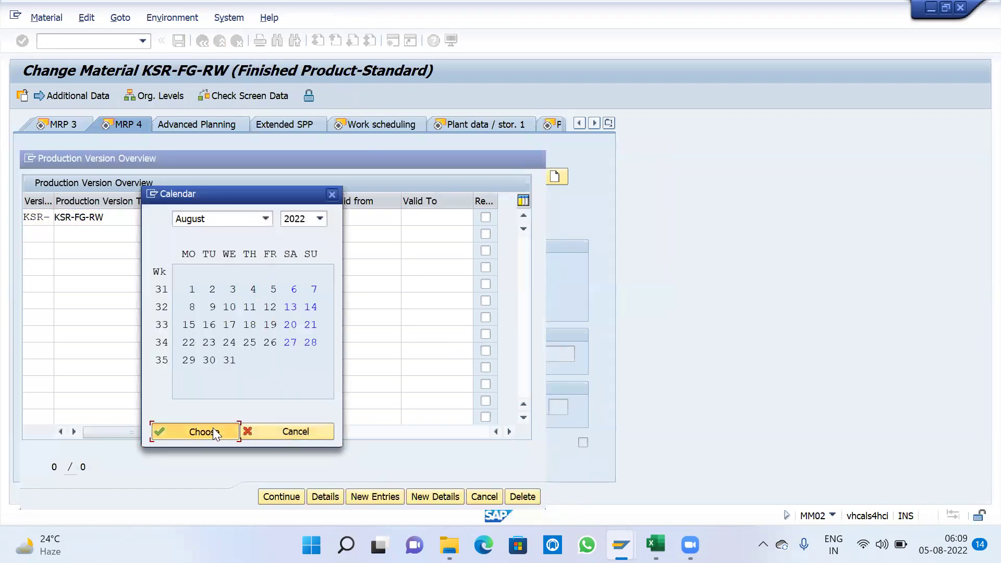
click(213, 428)
click(444, 216)
click(444, 229)
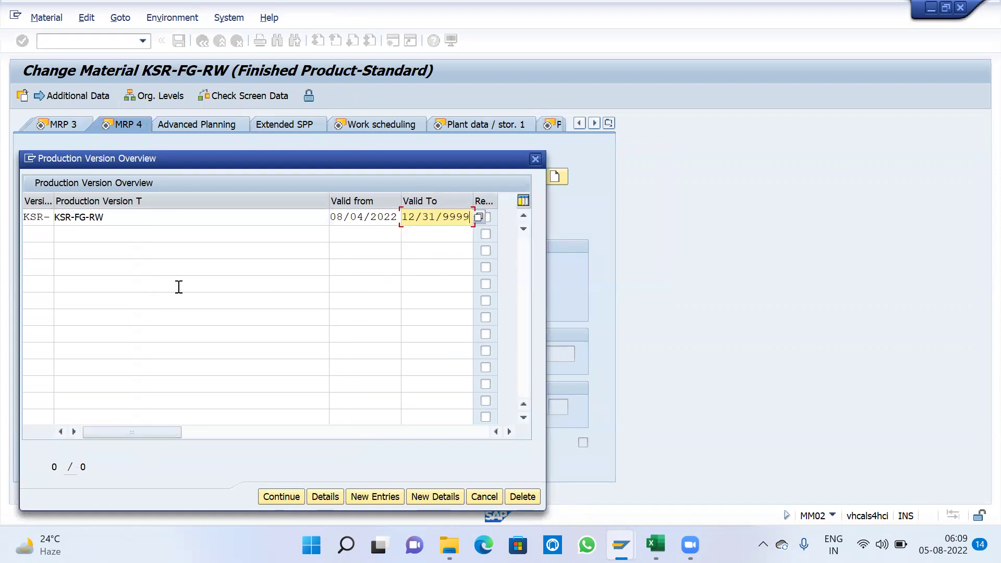
Step: In the production version's details, set the task list type to Routing and assign group 50000237 with group counter 1
click(35, 215)
double_click(35, 215)
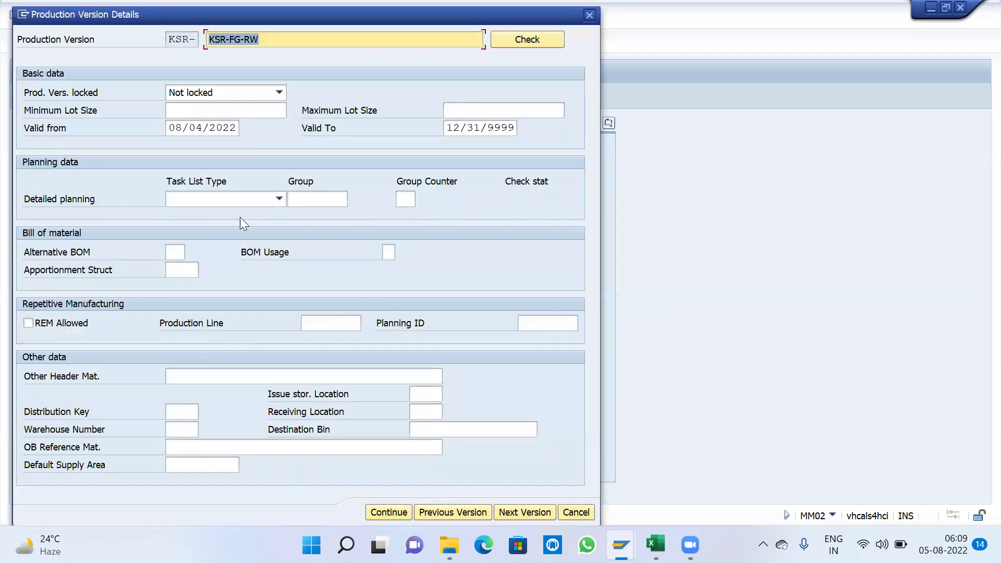
click(243, 198)
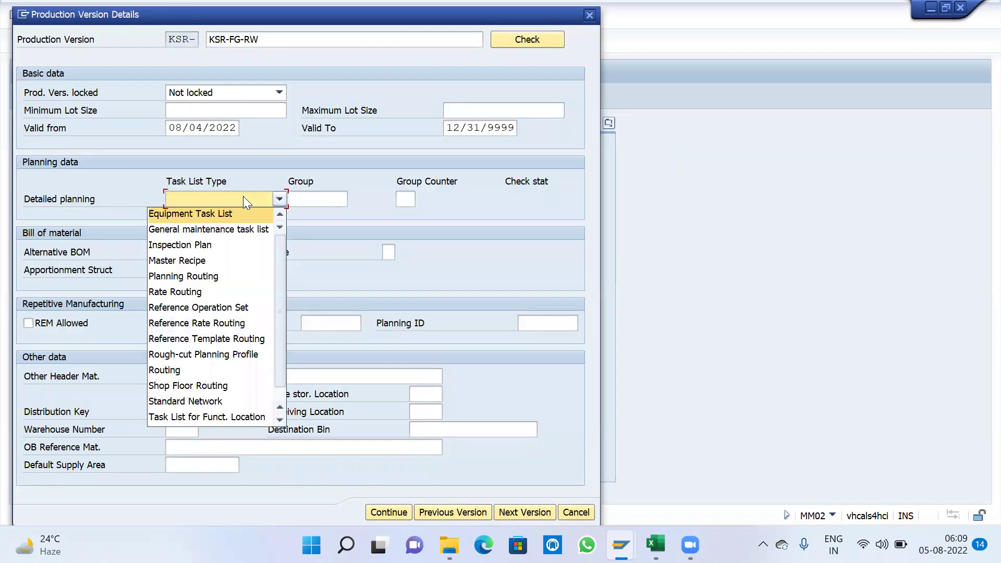
click(192, 370)
click(319, 199)
click(352, 197)
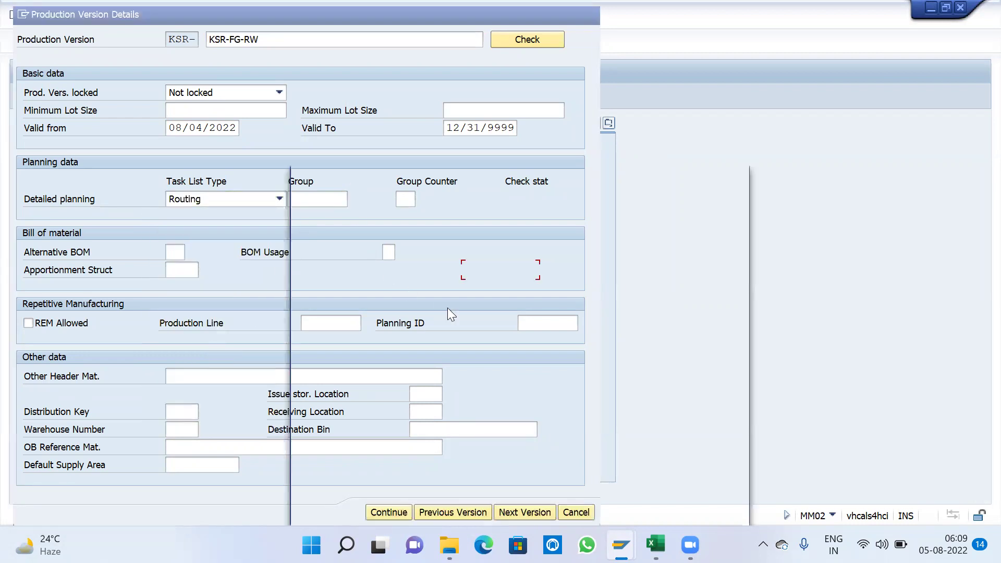
click(700, 513)
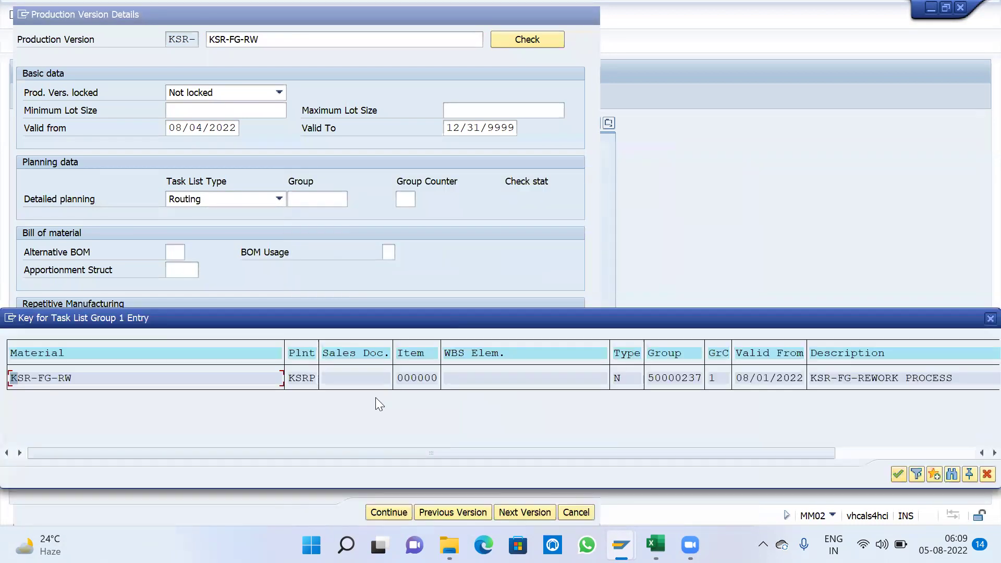
double_click(433, 378)
Step: Assign alternative BOM 1 with BOM usage 1 of KSR-FG-RW to the production version
click(172, 251)
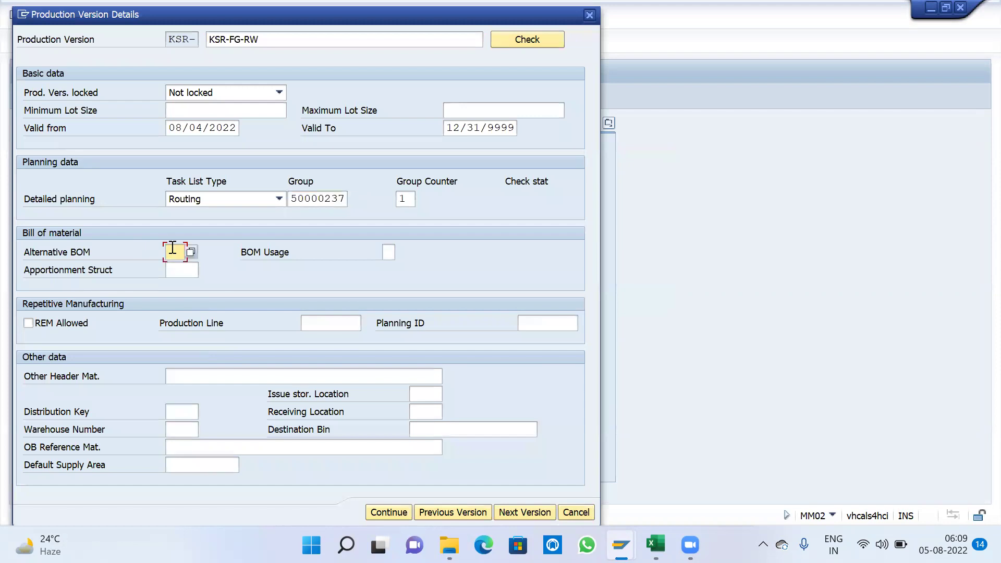
click(192, 252)
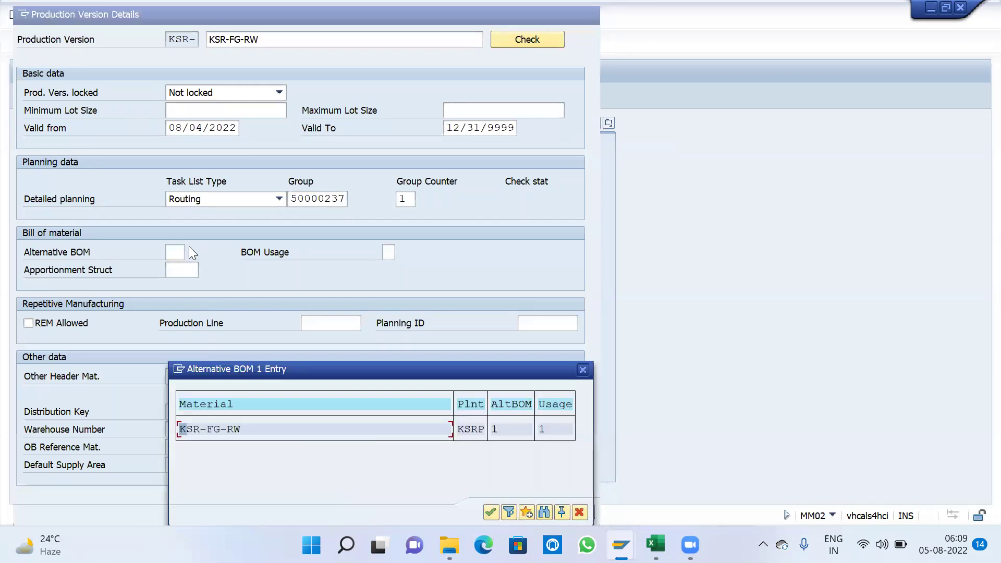
double_click(230, 429)
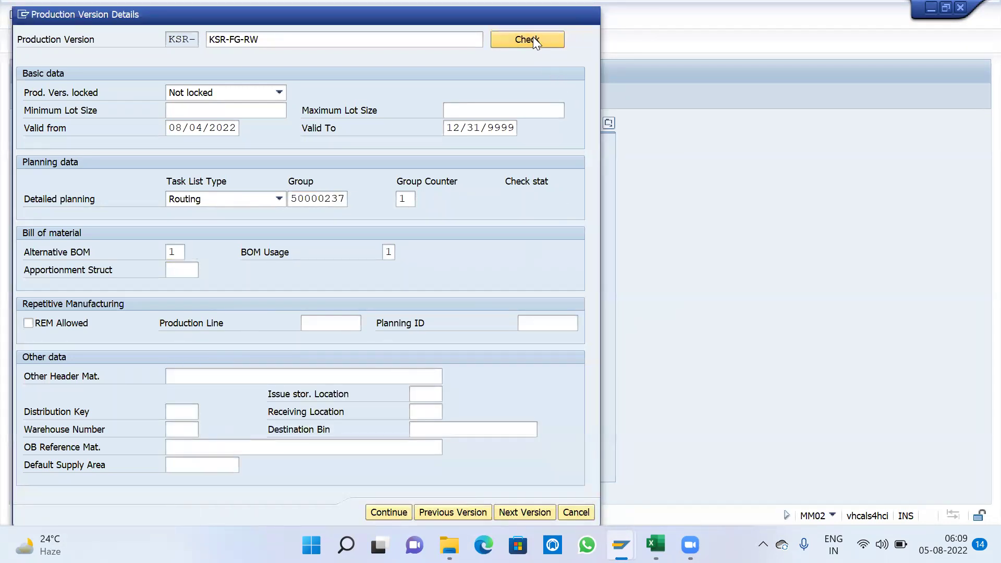
Step: Check the production version for consistency, accept it and save material KSR-FG-RW
click(534, 41)
click(586, 512)
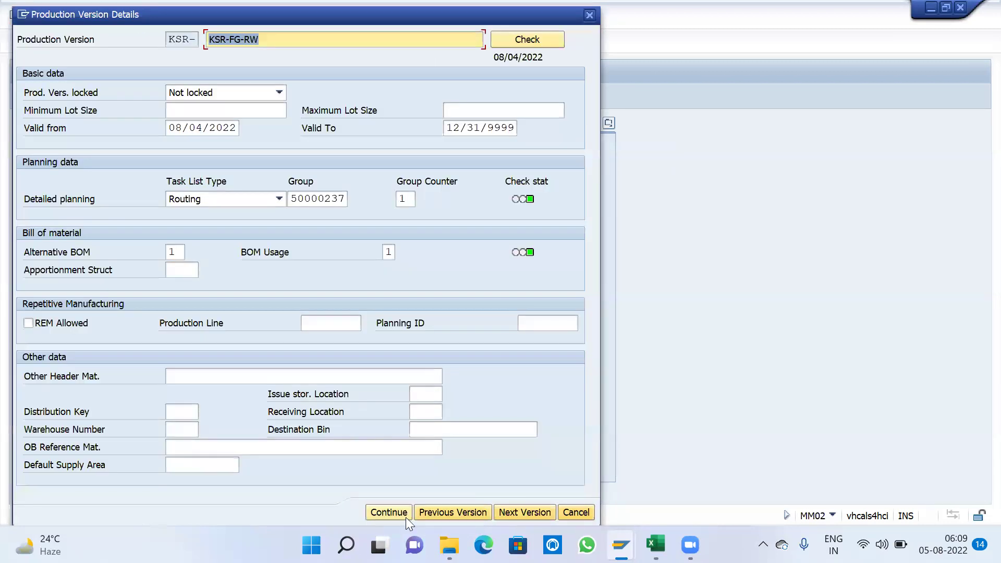
click(387, 516)
click(281, 495)
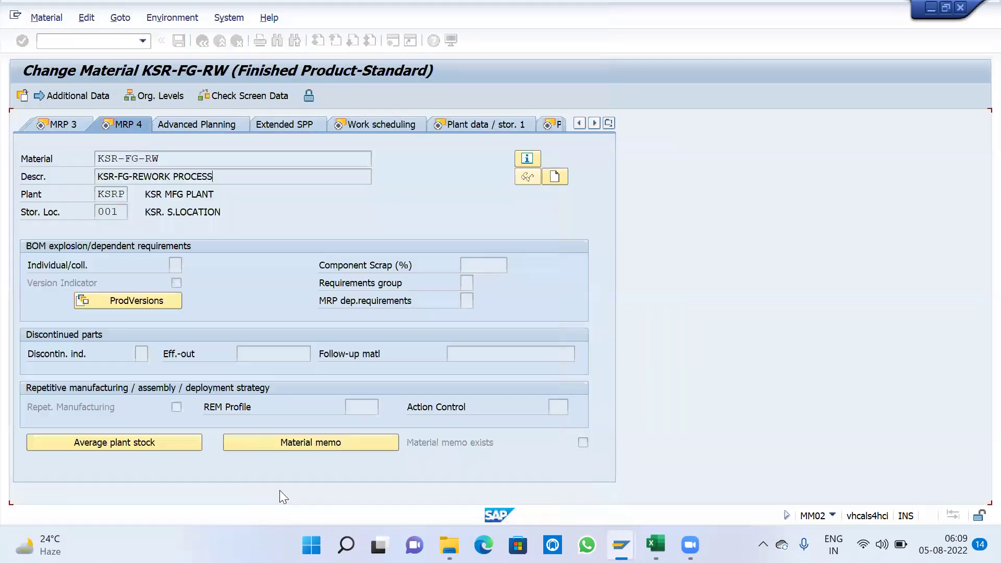
click(178, 42)
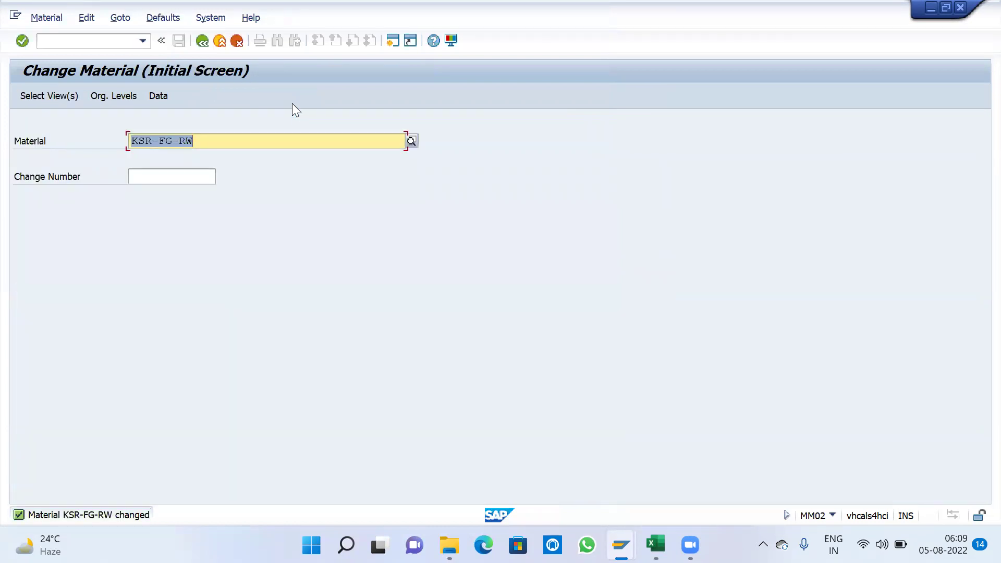
Step: Create a cost estimate with quantity structure (CK11N) for KSR-FG-RW in plant KSRP with costing variant PPC1
click(111, 40)
text(/NCK11N)
key(Return)
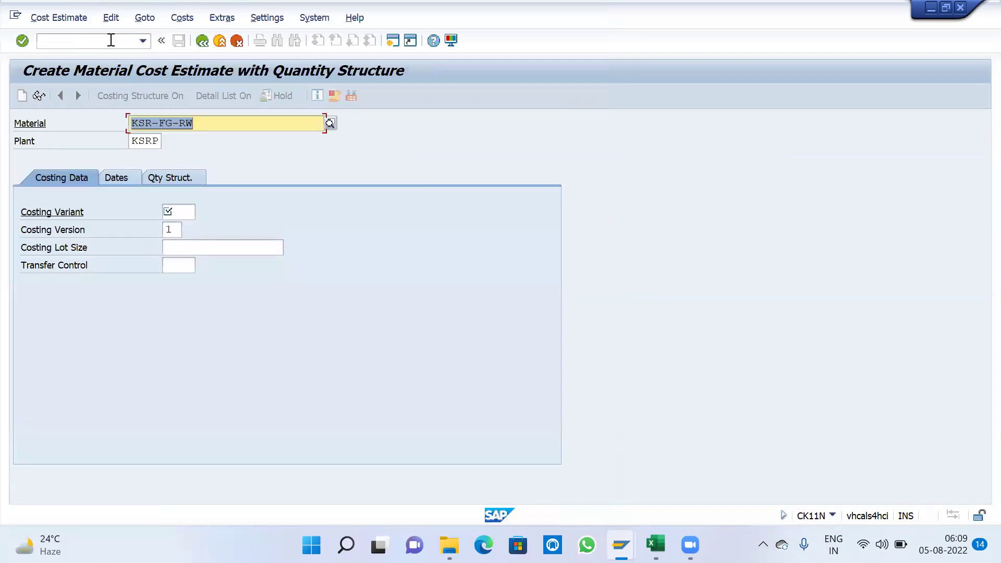
key(Tab)
key(Tab)
text(PPC1)
key(Return)
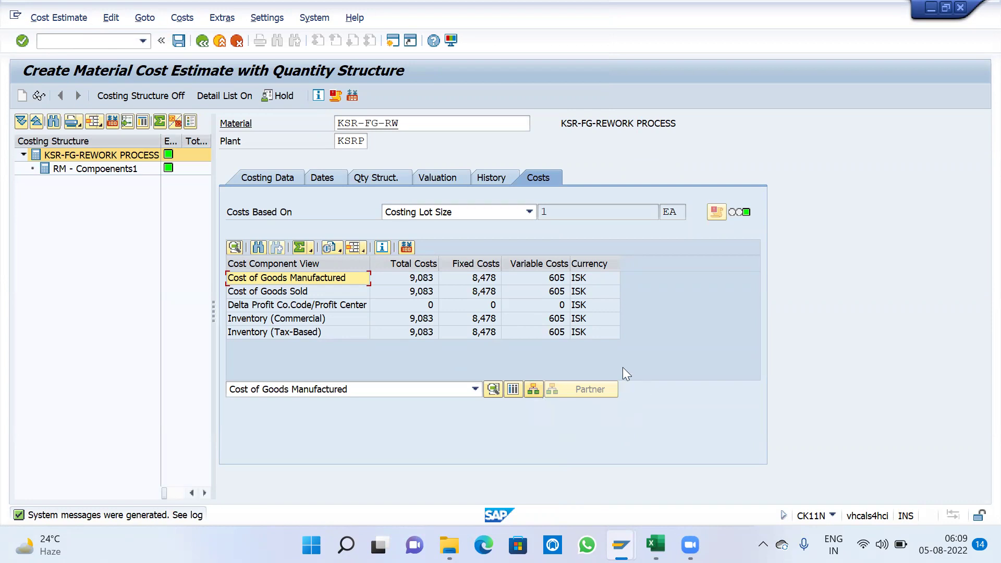
Step: Show the cost component breakdown in an enlarged detail list and save the cost estimate
click(190, 20)
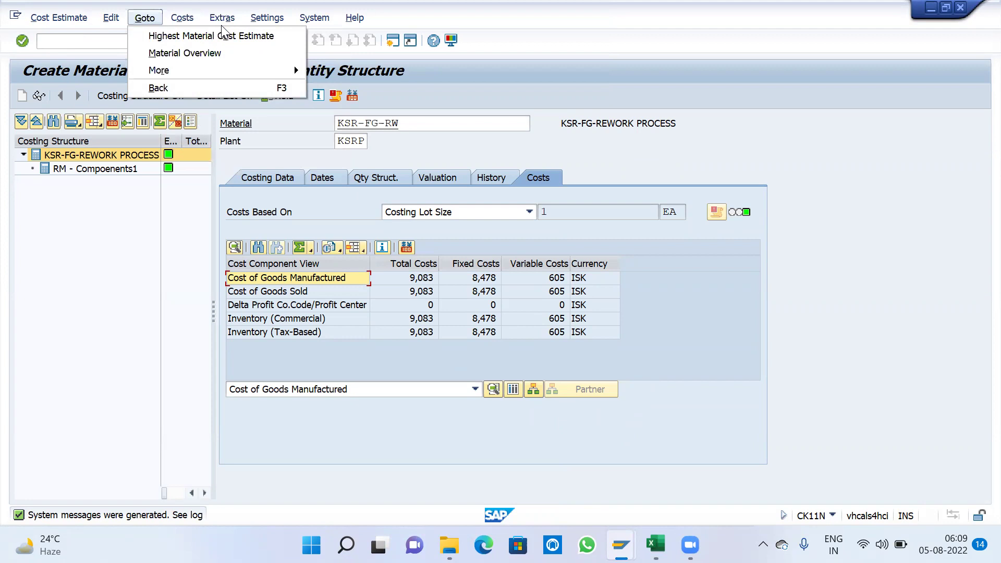
mouse_move(182, 18)
click(199, 38)
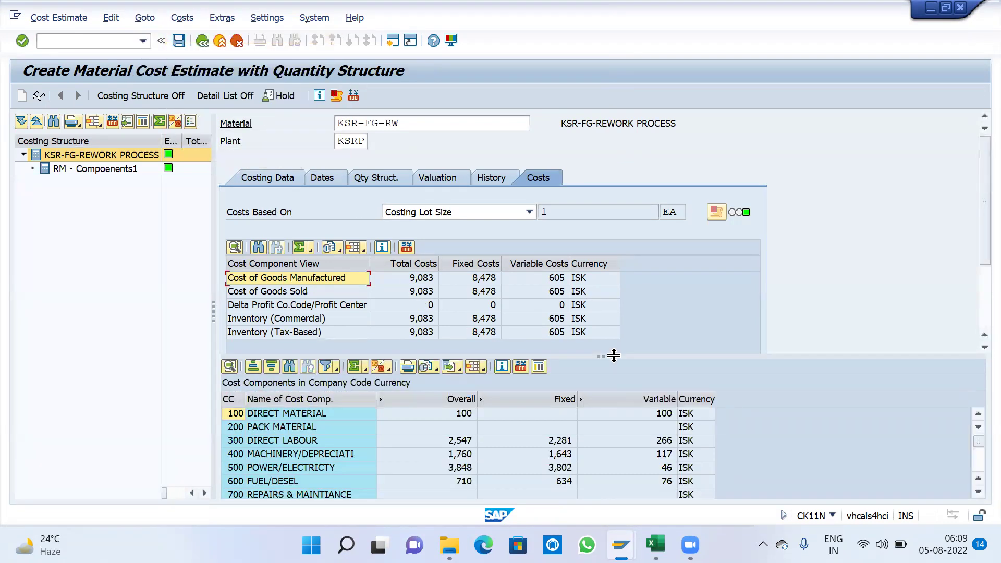
drag(614, 355, 595, 242)
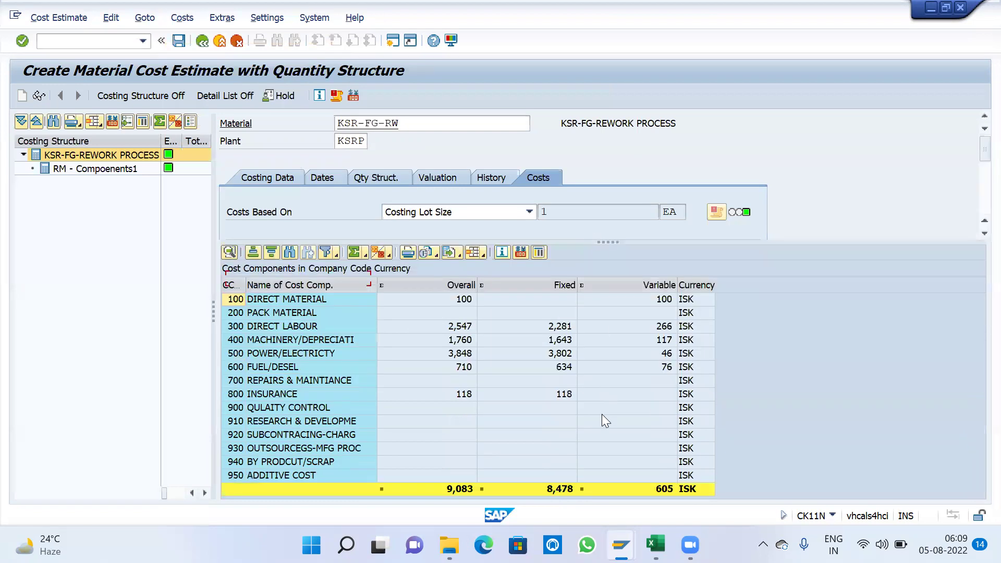
click(178, 41)
Step: Copy the material number and enter KSR-FG-RW as the material in the price update transaction CK24
drag(405, 123, 338, 124)
key(ctrl+c)
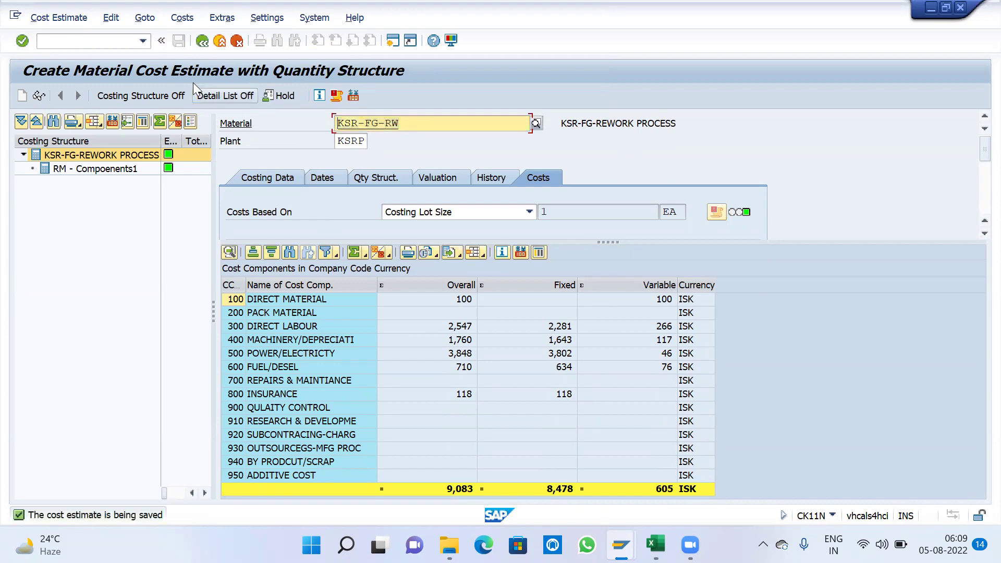
click(115, 44)
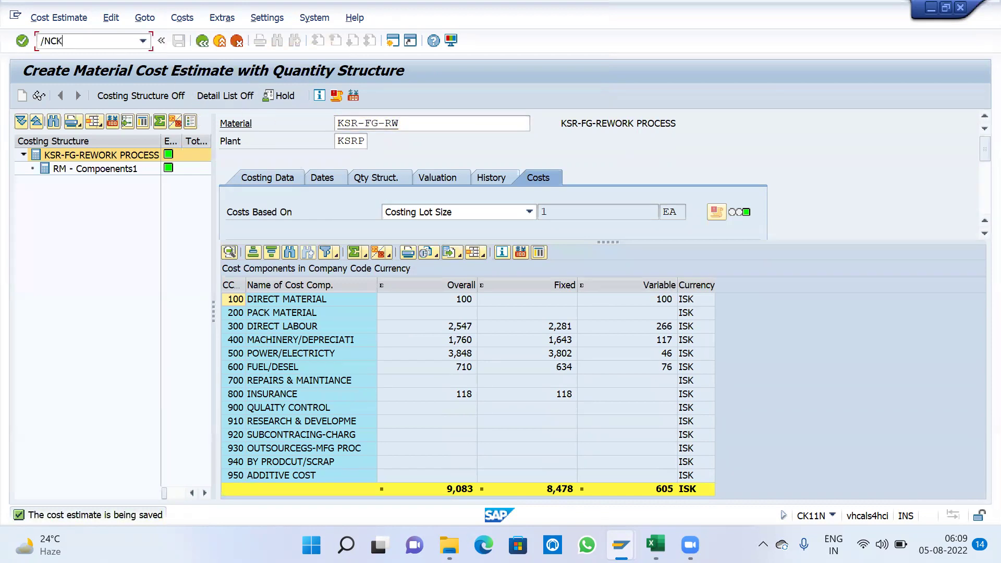
text(/NCK24)
key(Return)
click(270, 232)
key(ctrl+v)
Step: Turn off the test run, mark the standard price for company code KSR and plant KSRP, and return to the selection screen
click(262, 191)
click(261, 208)
click(262, 213)
click(259, 226)
click(32, 477)
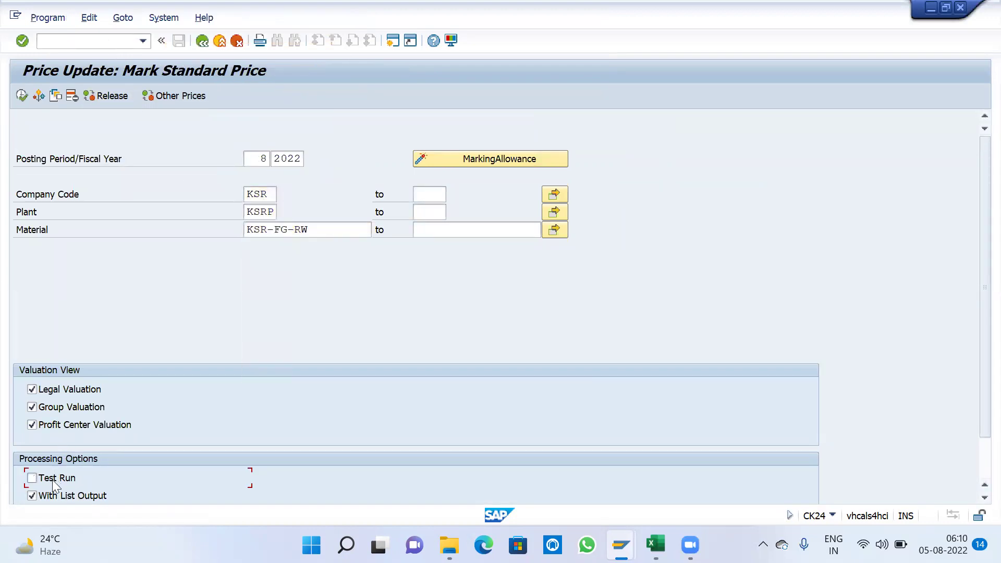
click(22, 96)
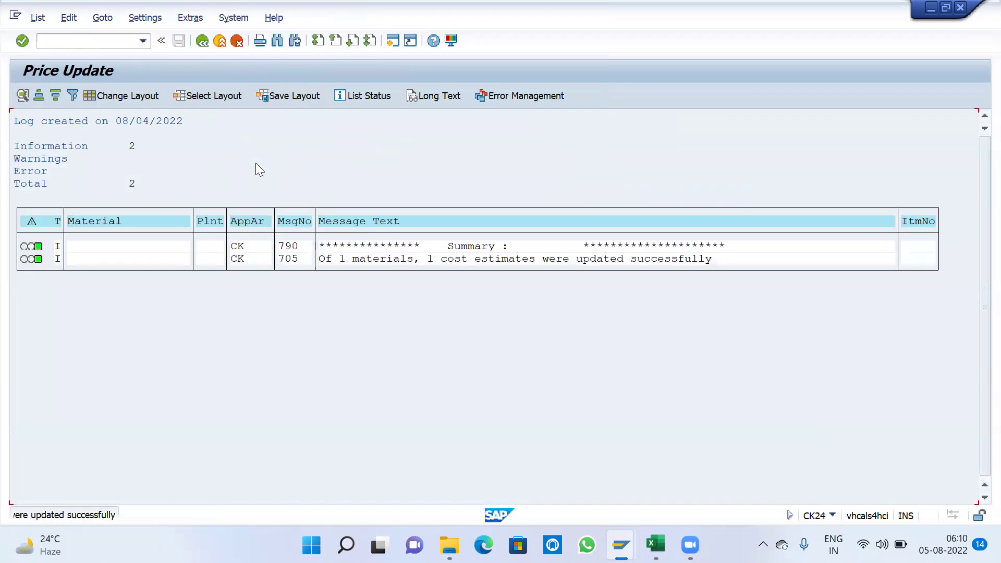
click(201, 44)
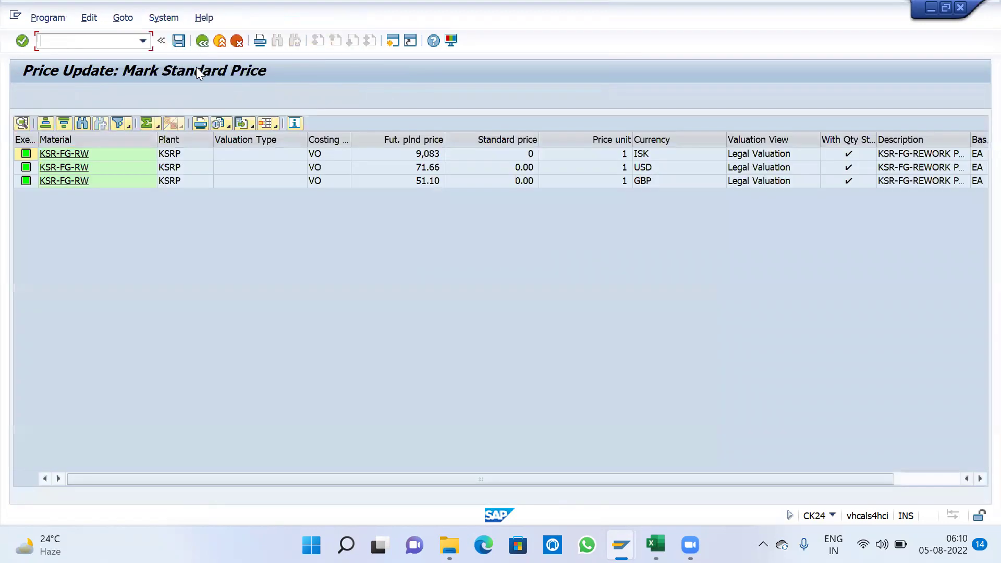
click(201, 41)
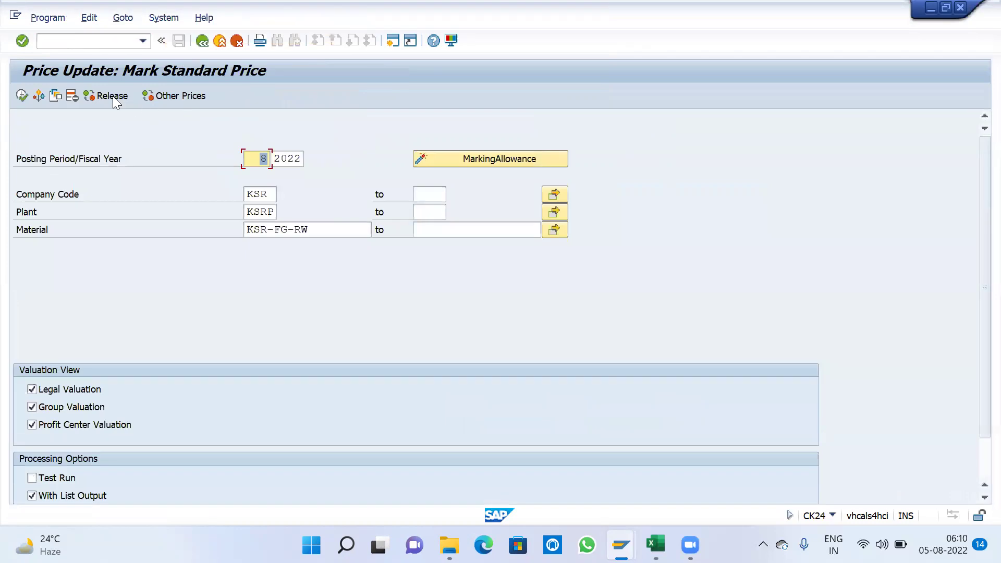
Step: Release the standard price of KSR-FG-RW and leave the price update
click(113, 96)
click(22, 96)
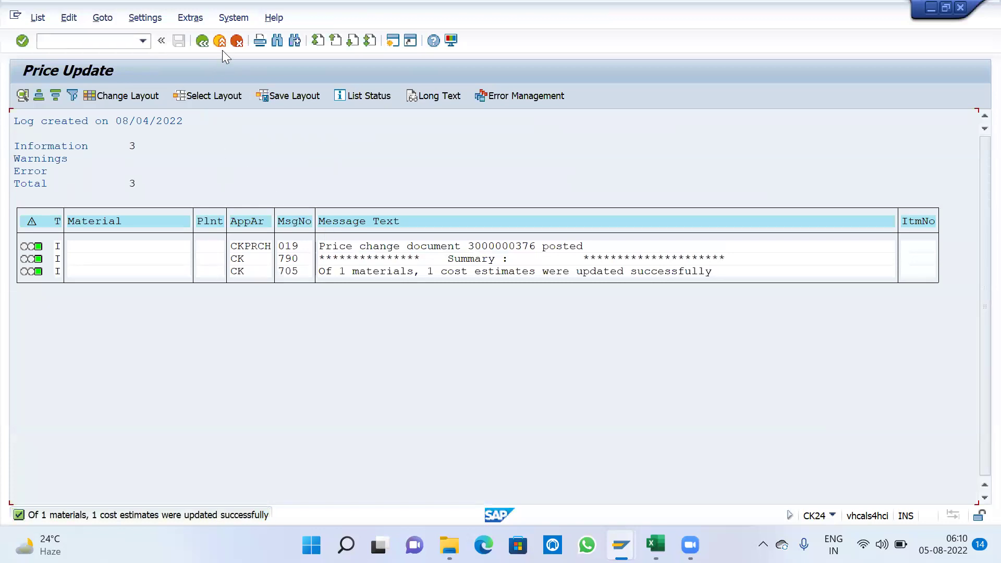
click(203, 41)
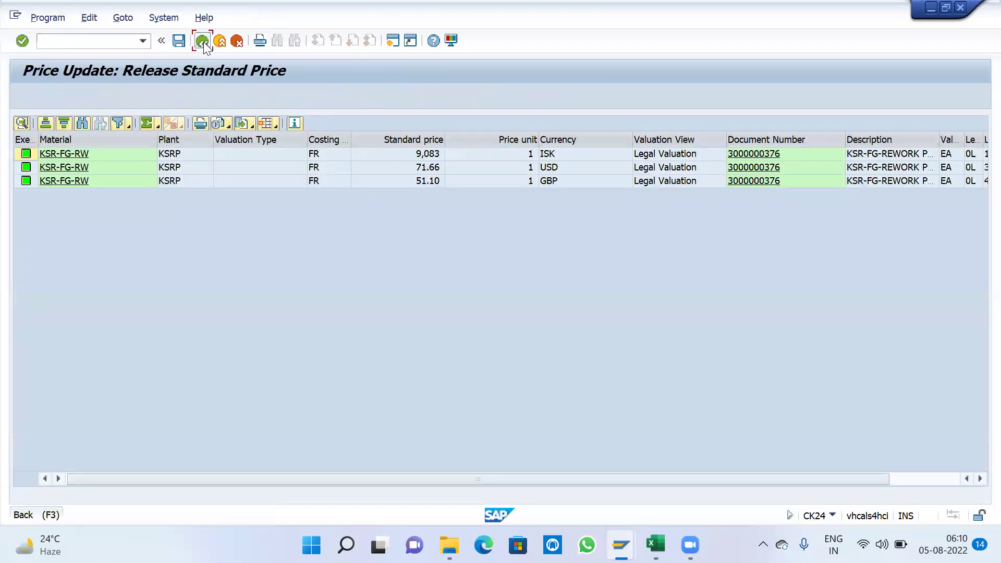
click(203, 41)
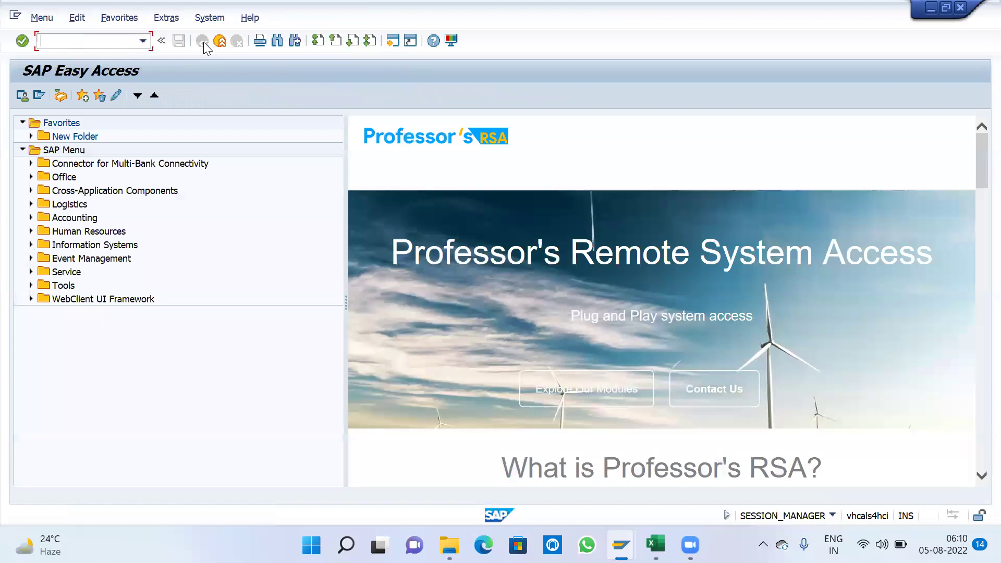
Step: Start a production order (CO01) for material KSR-FG-RW in plant KSRP with order type PP01
text(CO0)
key(Return)
text(KSR-FG-RW)
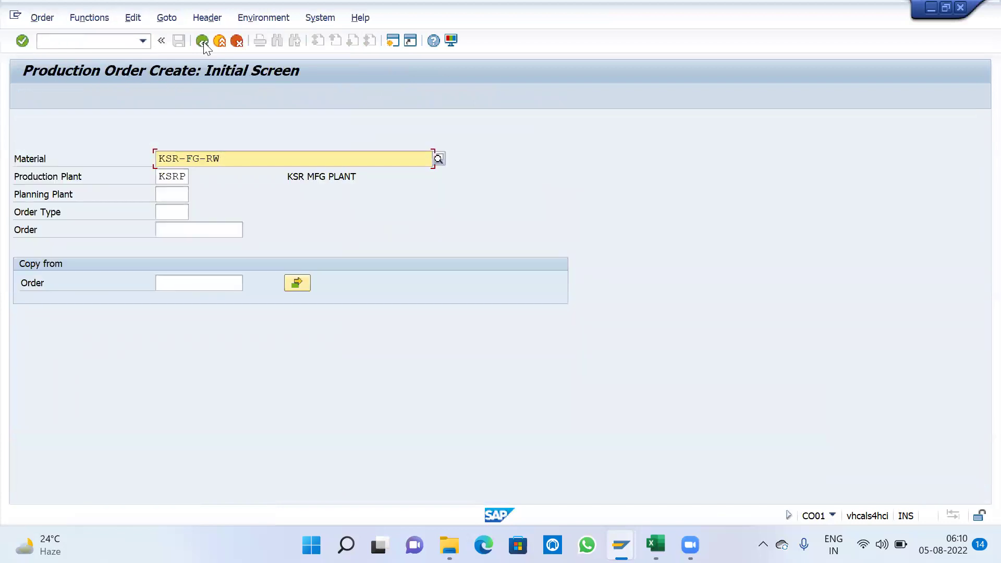
key(Tab)
key(Tab)
key(Tab)
text(PP01)
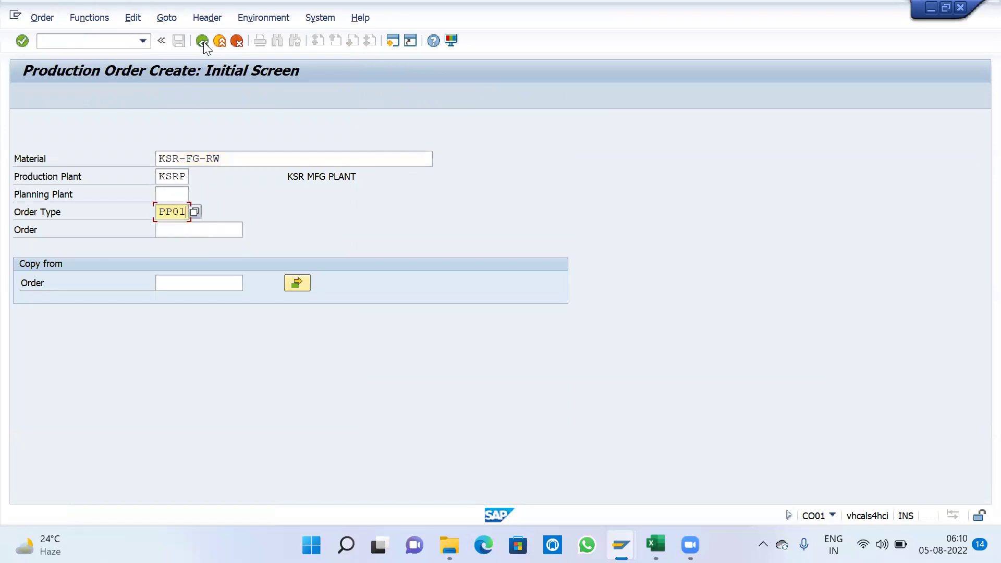
Step: Open the production order header and set the total quantity to 10 EA
key(Return)
key(Return)
text(10)
key(Return)
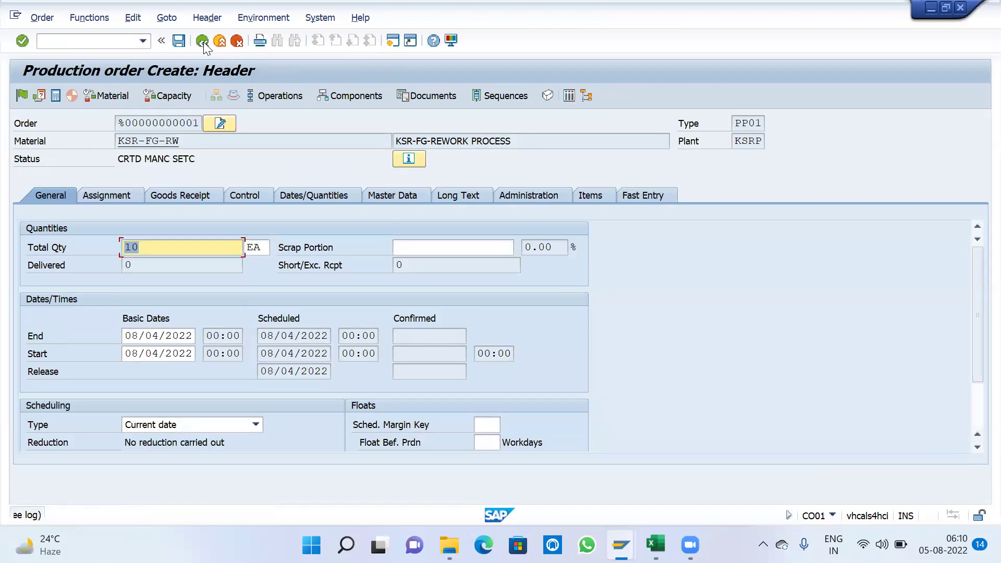
Step: Calculate the production order's costs, release the order and save it
click(55, 96)
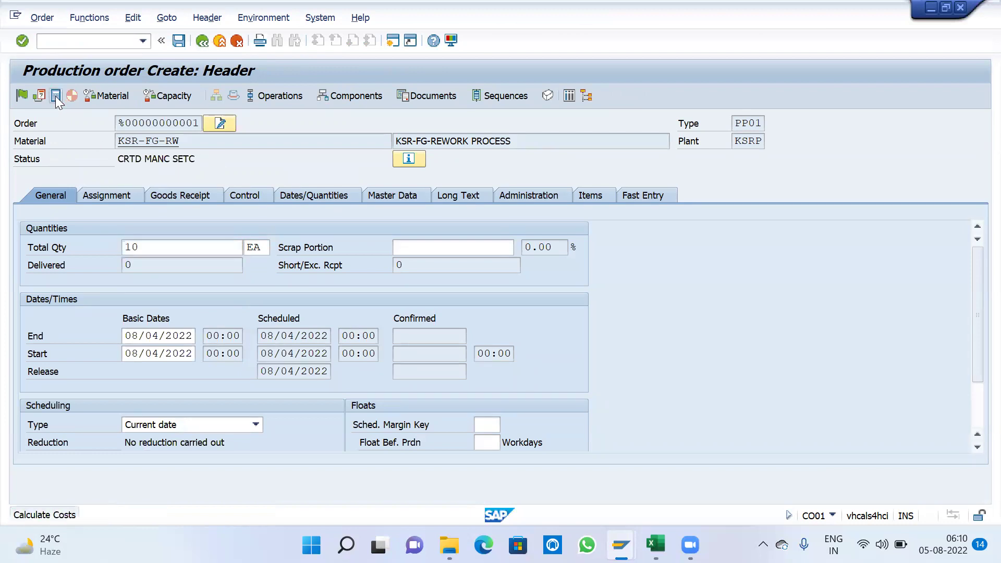
click(22, 96)
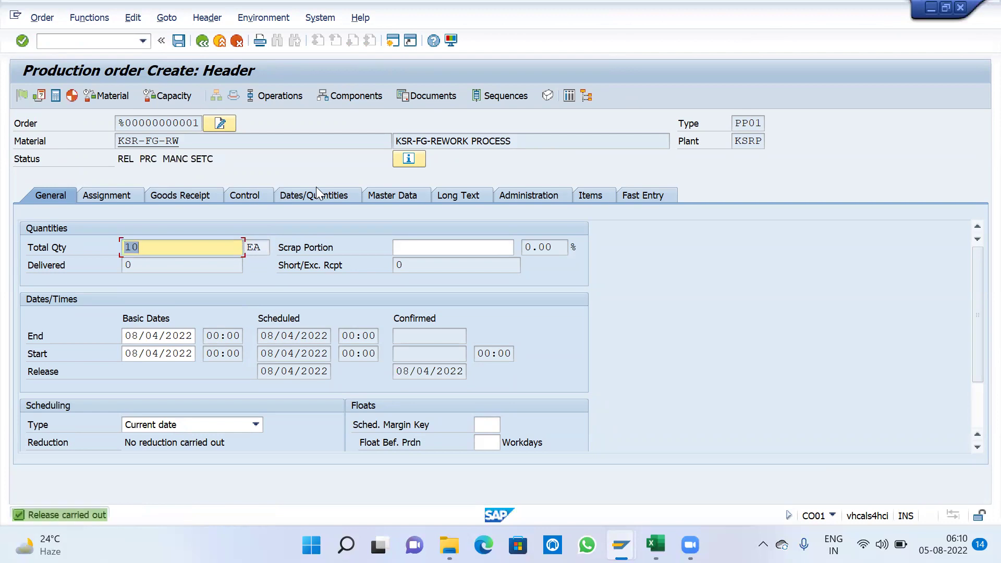
click(179, 41)
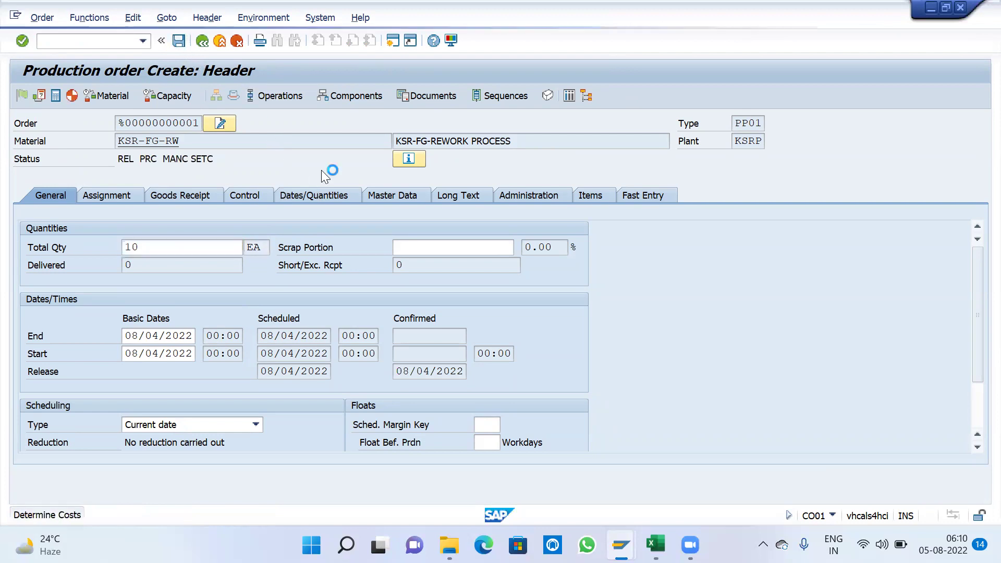
Step: Call up the saved order for display and copy its order number into cell H8 of the points-2 Excel workbook
click(43, 18)
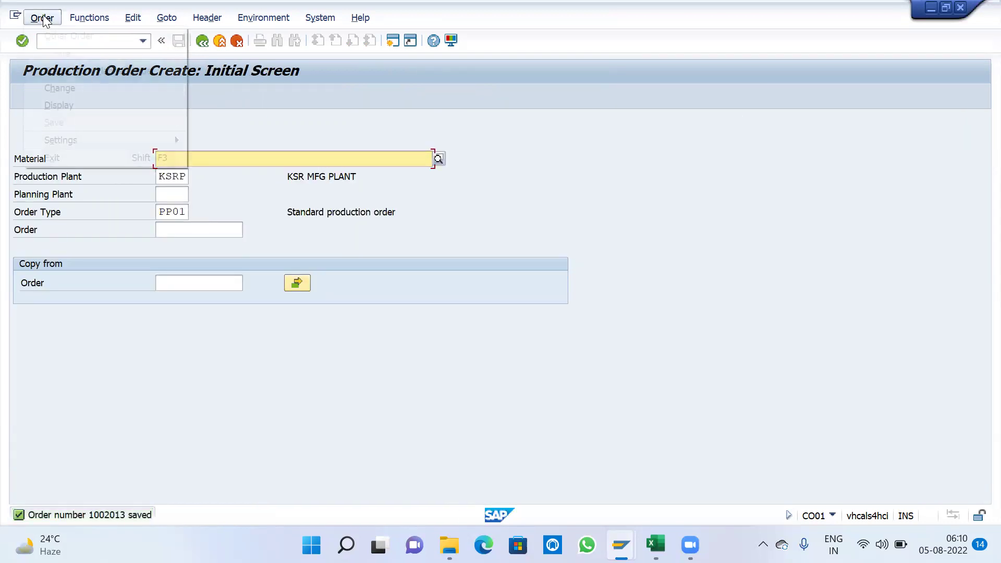
click(73, 105)
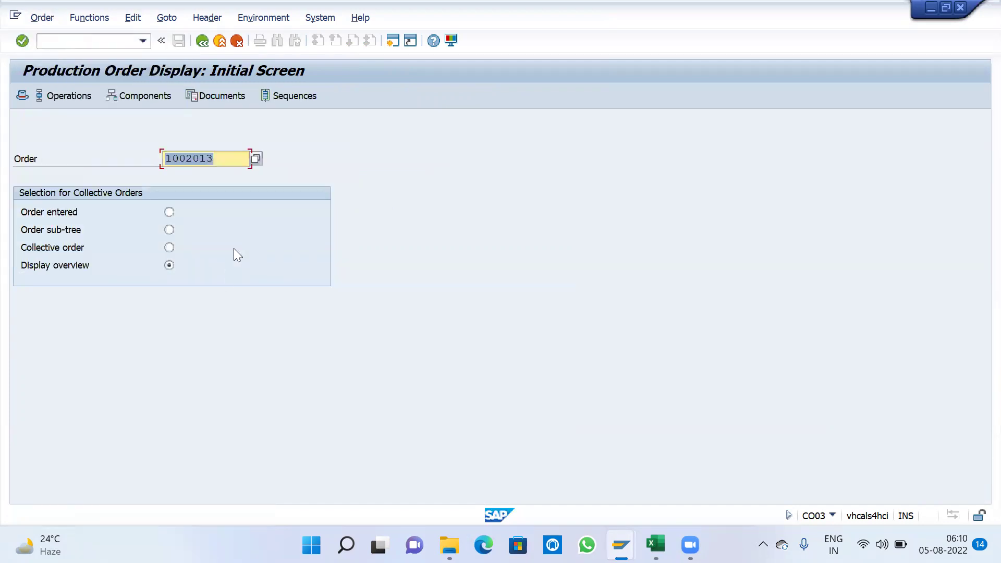
click(655, 545)
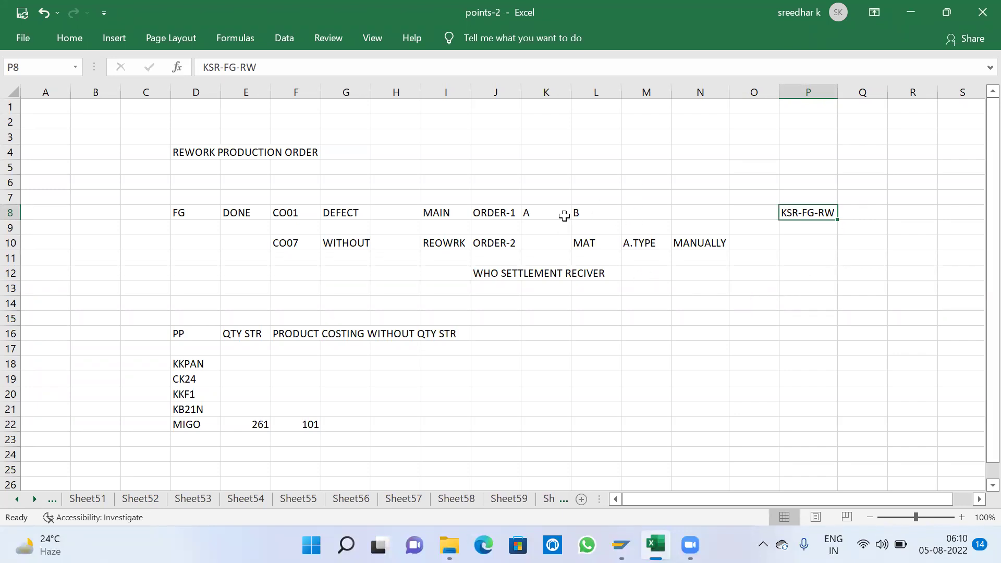
click(405, 216)
text(1002013)
click(480, 270)
Step: Fill cell H8 containing the order number with yellow
click(404, 215)
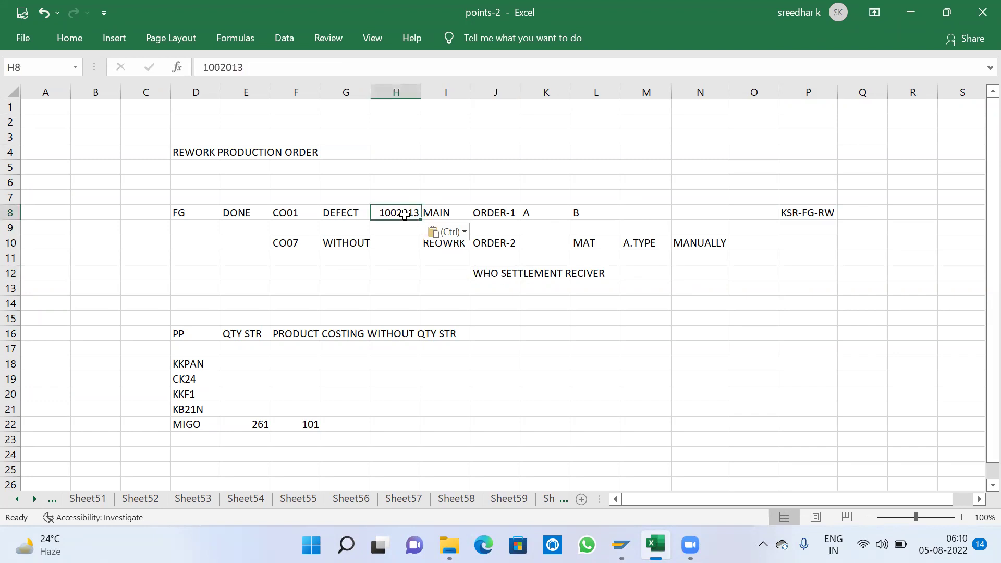
click(69, 40)
click(191, 91)
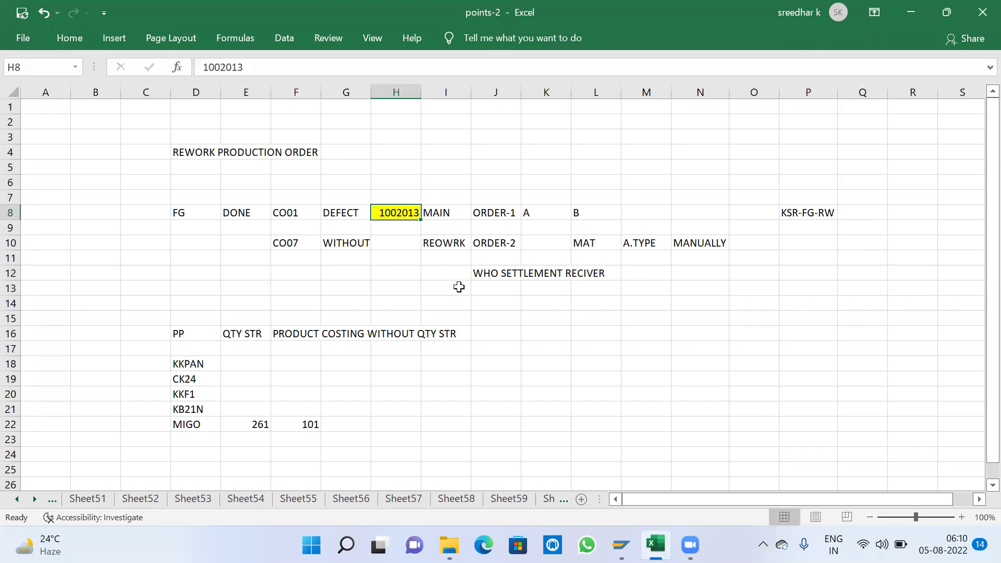
Step: Switch to SAP and call up the time ticket confirmation (CO11N) for the newly saved production order
click(596, 332)
key(alt+Tab)
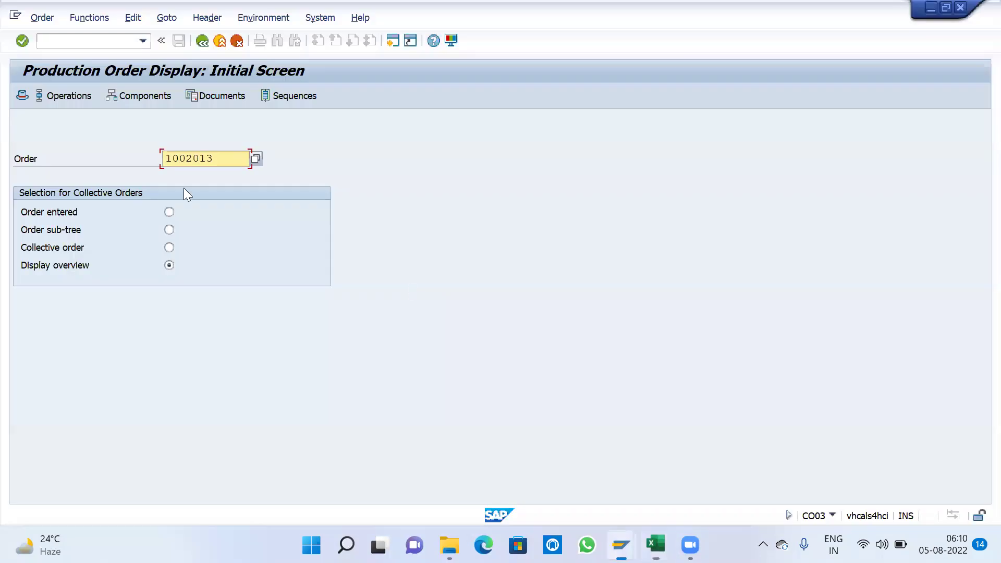
click(103, 39)
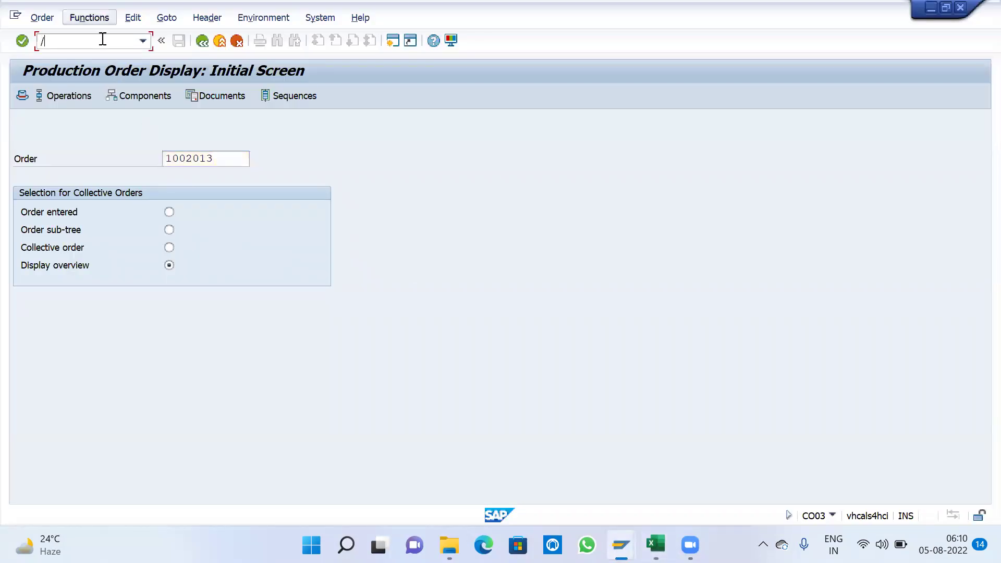
key(Return)
text(1002013)
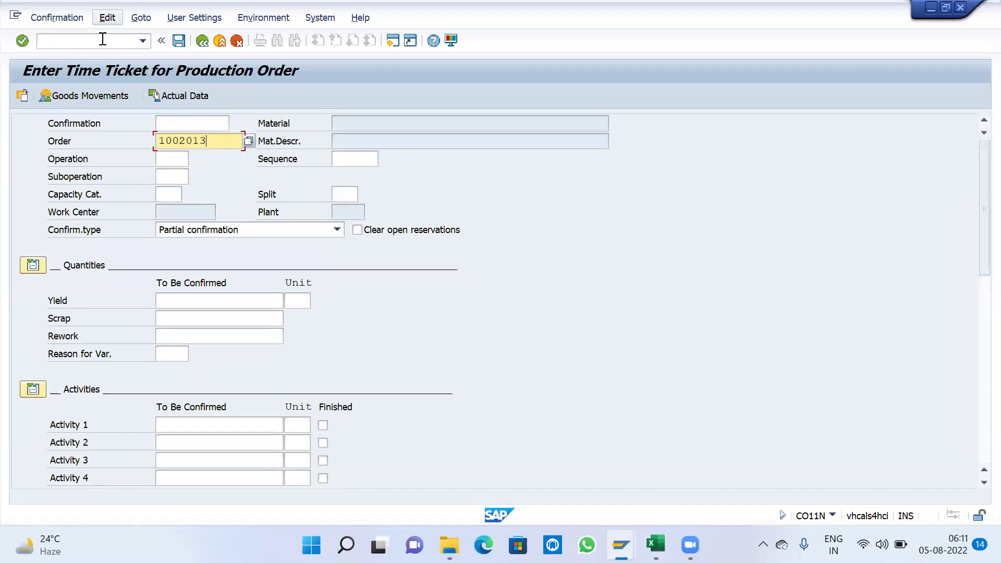
key(Return)
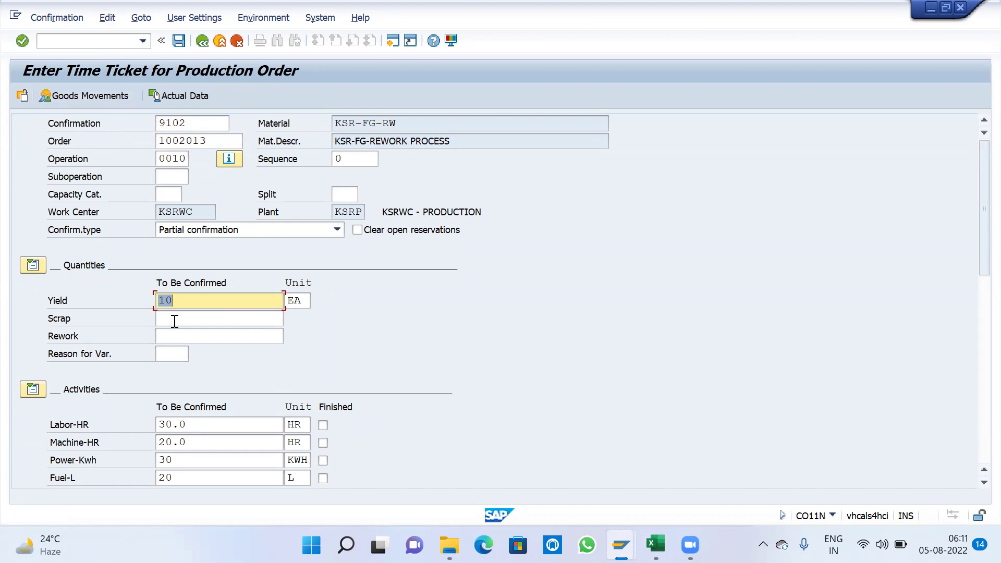
Step: Enter 32 HR of labor and 22 HR of machine time as the activities to be confirmed
click(201, 425)
key(BackSpace)
key(BackSpace)
key(BackSpace)
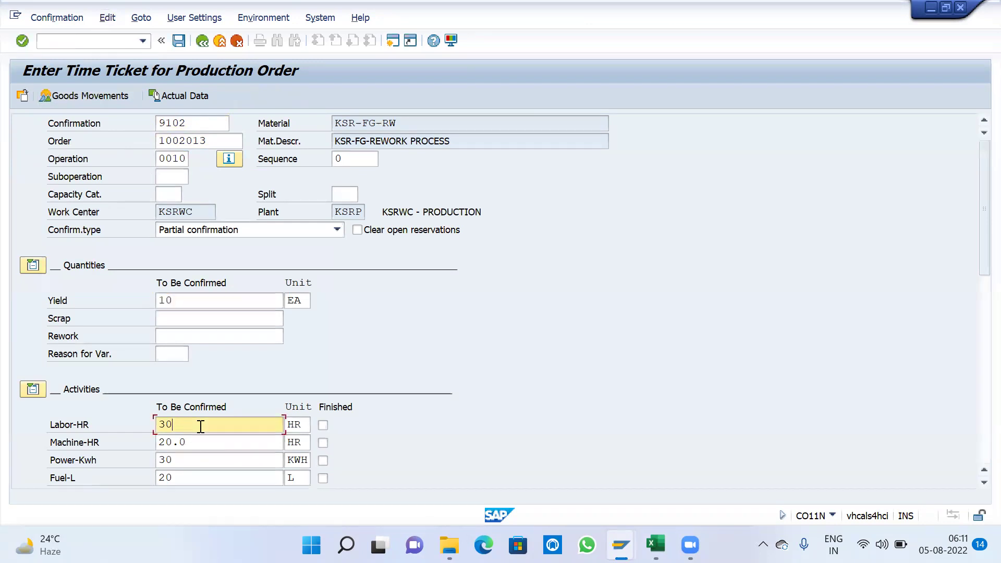
text(2)
key(Tab)
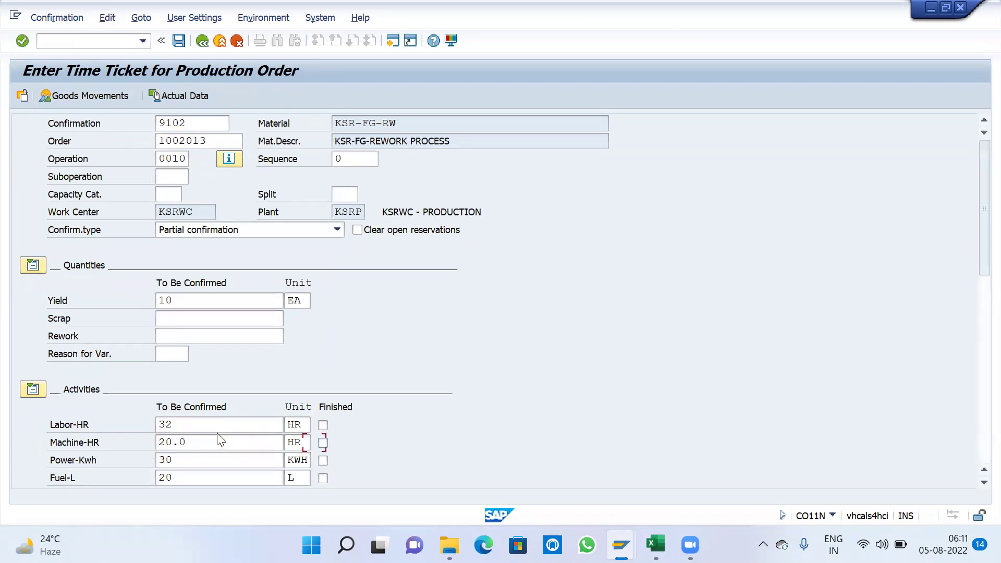
text(22)
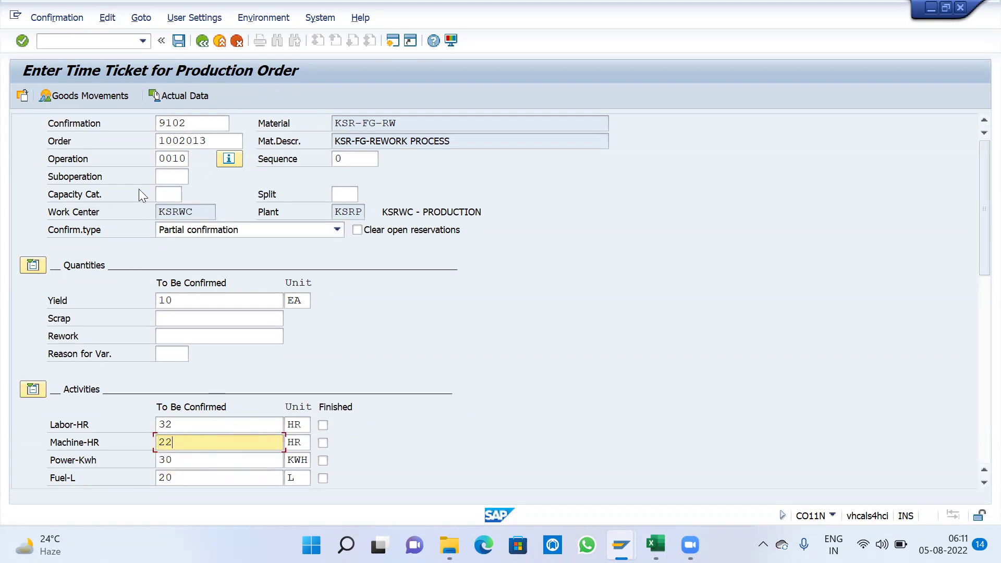
Step: Open the confirmation's goods movements and check which materials are proposed for posting
click(104, 94)
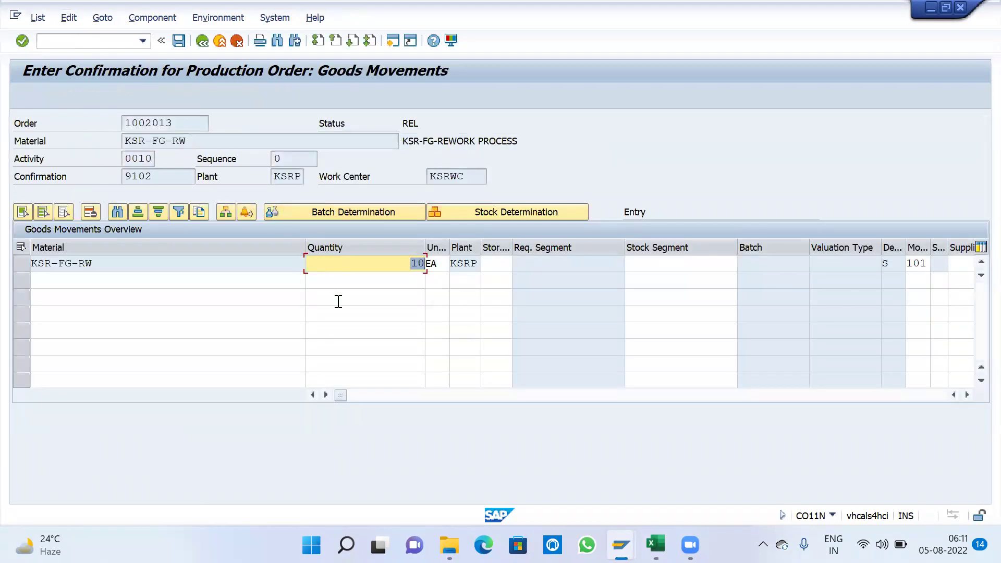
click(207, 284)
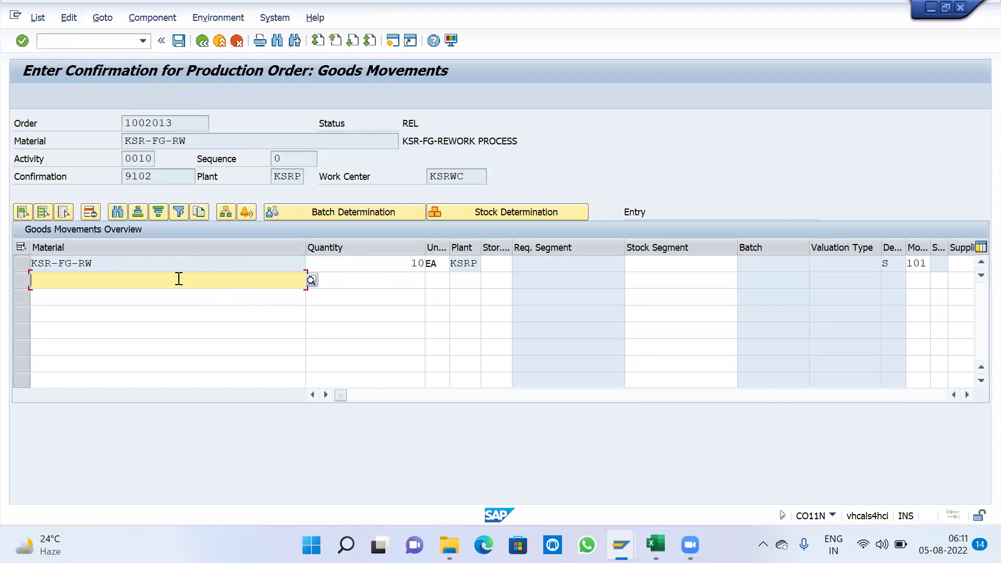
drag(190, 142, 127, 141)
click(117, 141)
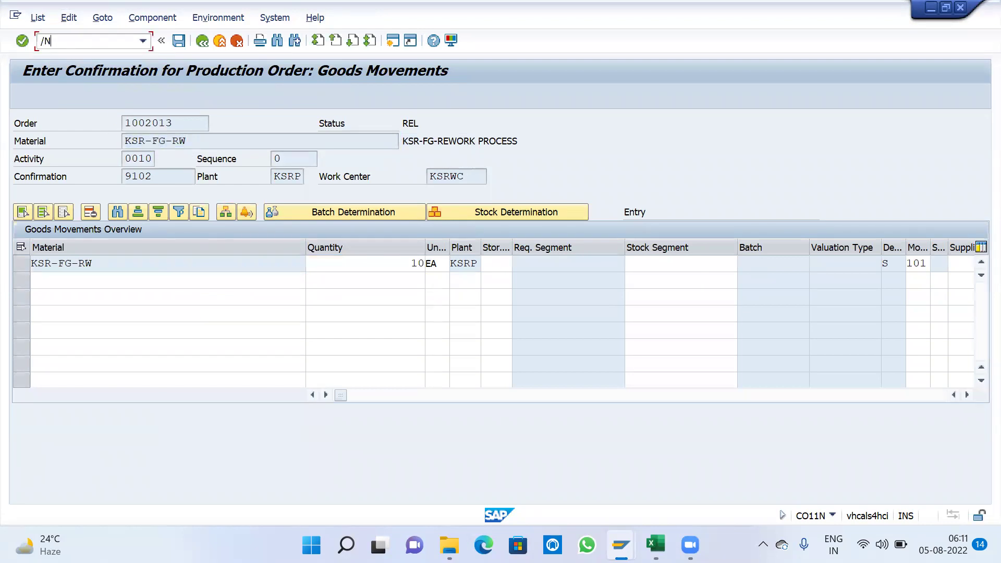
Step: Open the same production order in change mode (CO02) and go to its component overview
text(/NCO02)
key(Return)
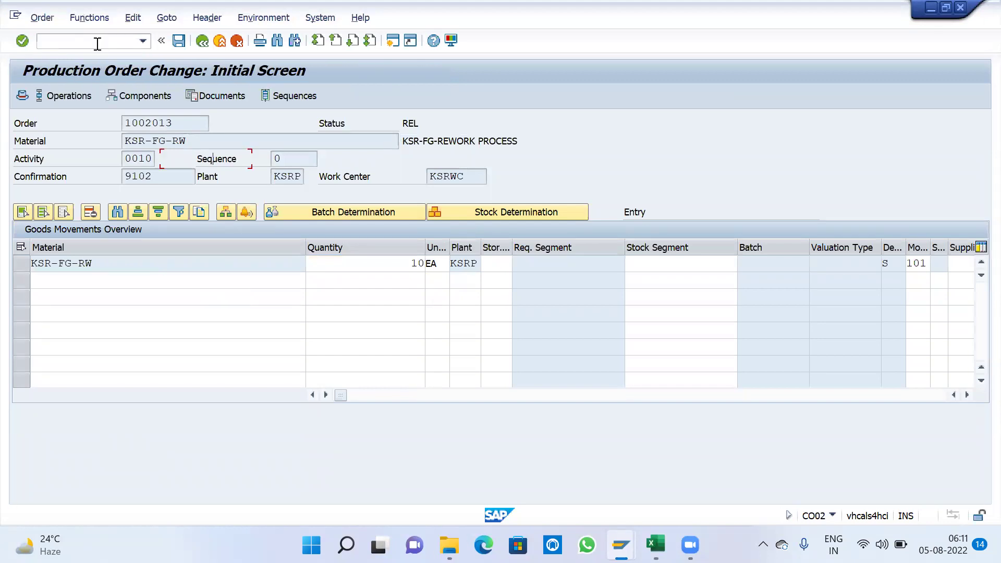
key(Return)
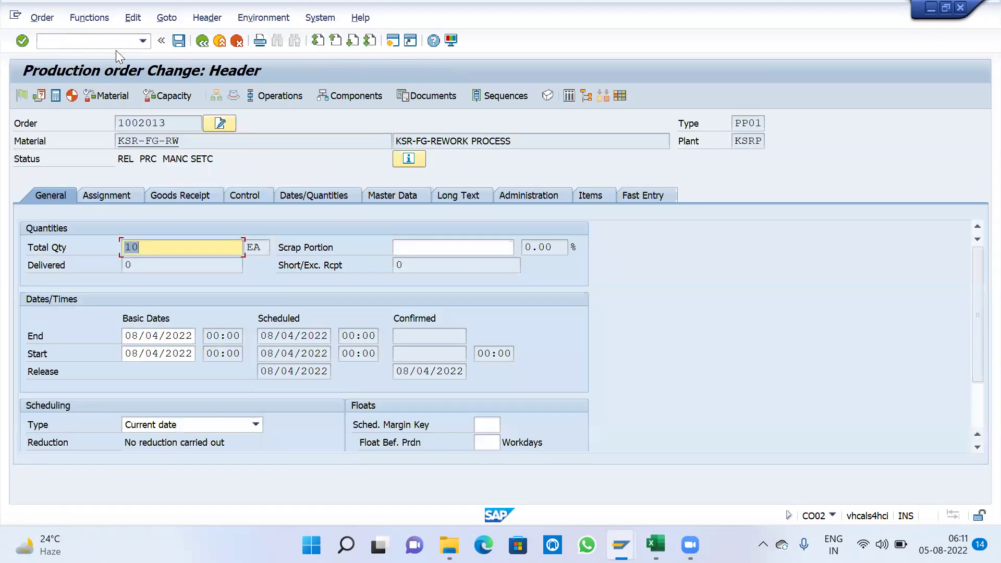
click(352, 96)
Step: Widen the backflush column and flag component KSR-RM for backflushing
click(22, 246)
click(811, 241)
click(829, 245)
click(827, 260)
key(Tab)
key(Tab)
key(Tab)
key(Tab)
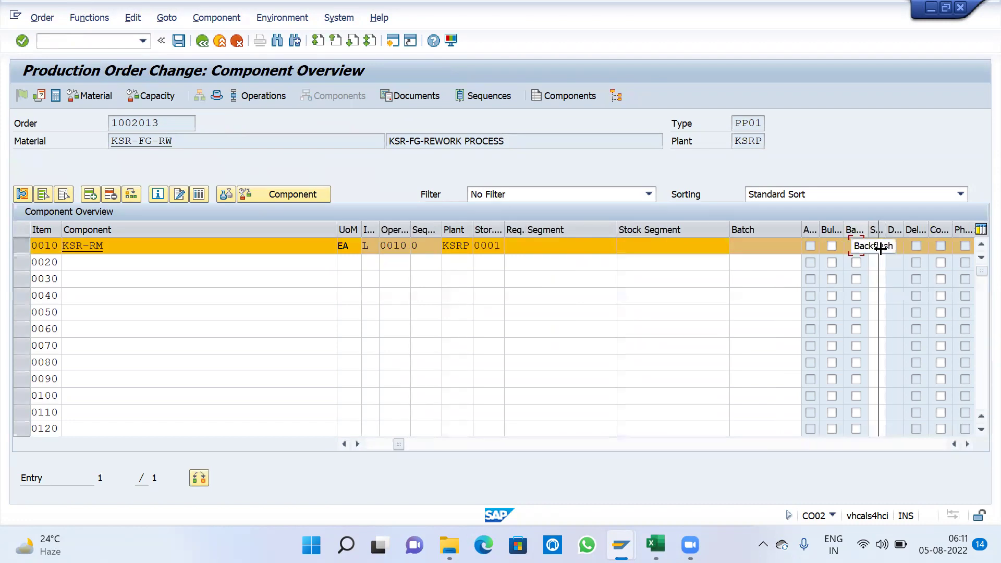
drag(868, 233, 881, 234)
click(863, 246)
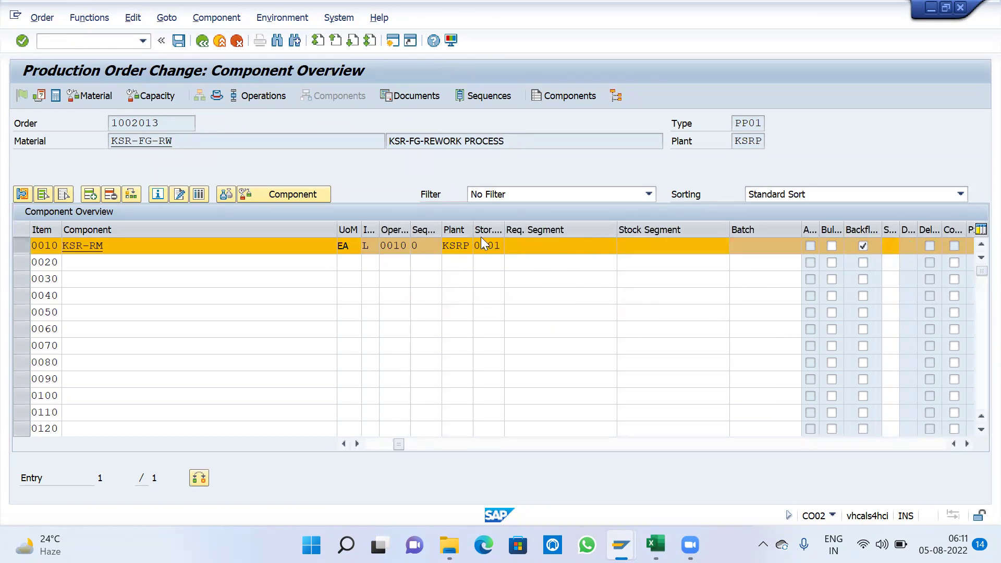
key(Return)
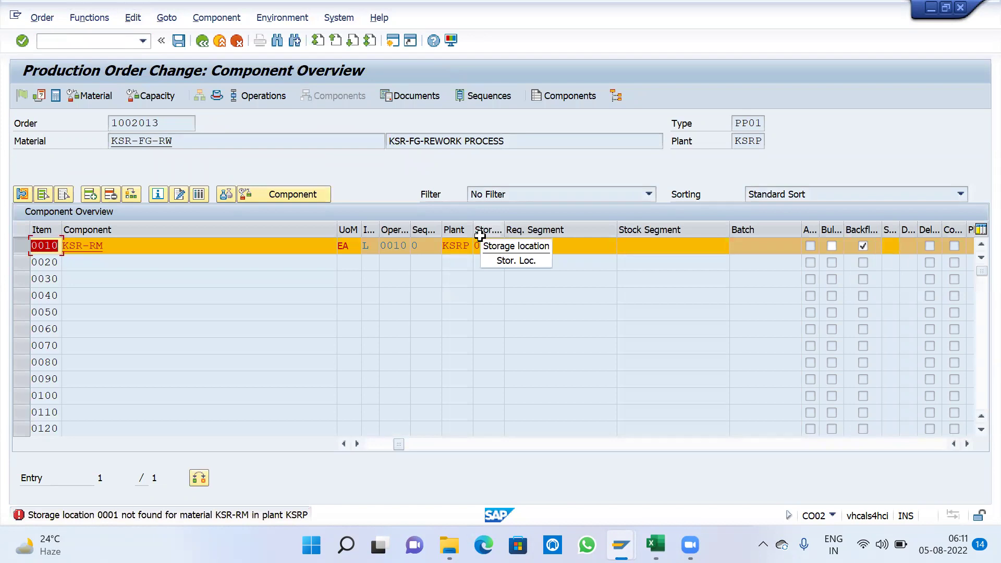
Step: Assign storage location 001 in plant KSRP to component KSR-RM and save the order
click(524, 247)
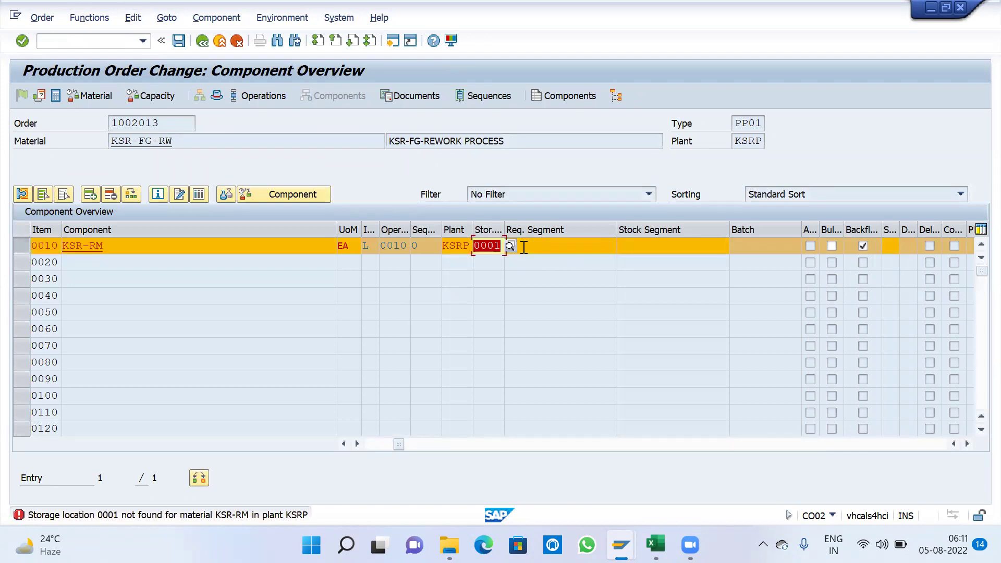
click(510, 246)
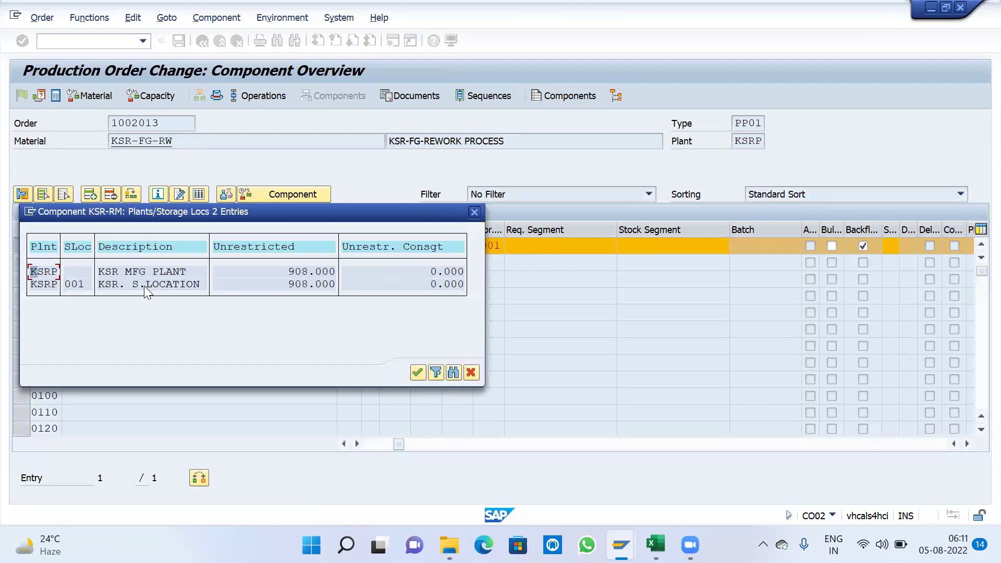
double_click(144, 286)
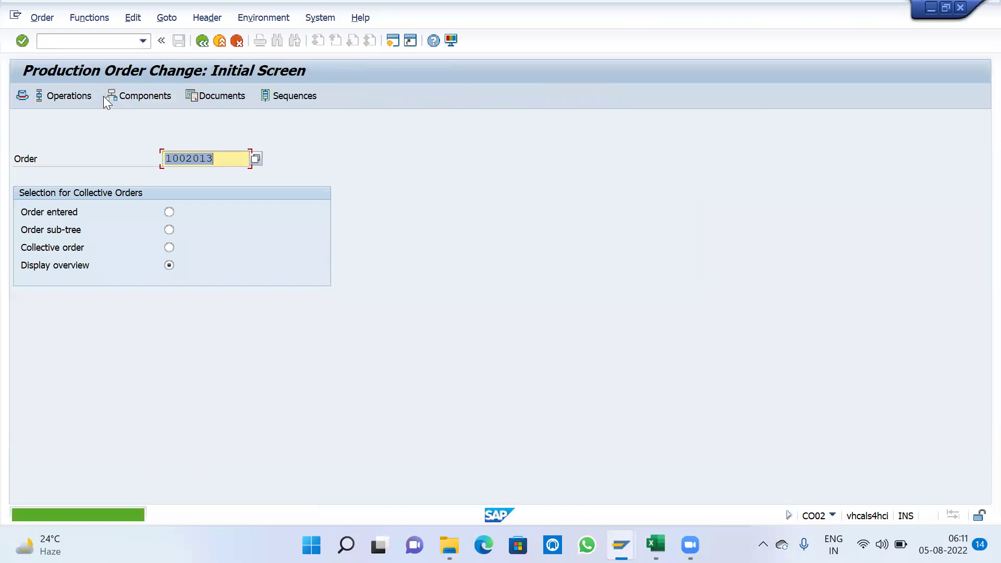
Step: Start a new CO11N time ticket and load the changed production order's operation data
click(88, 40)
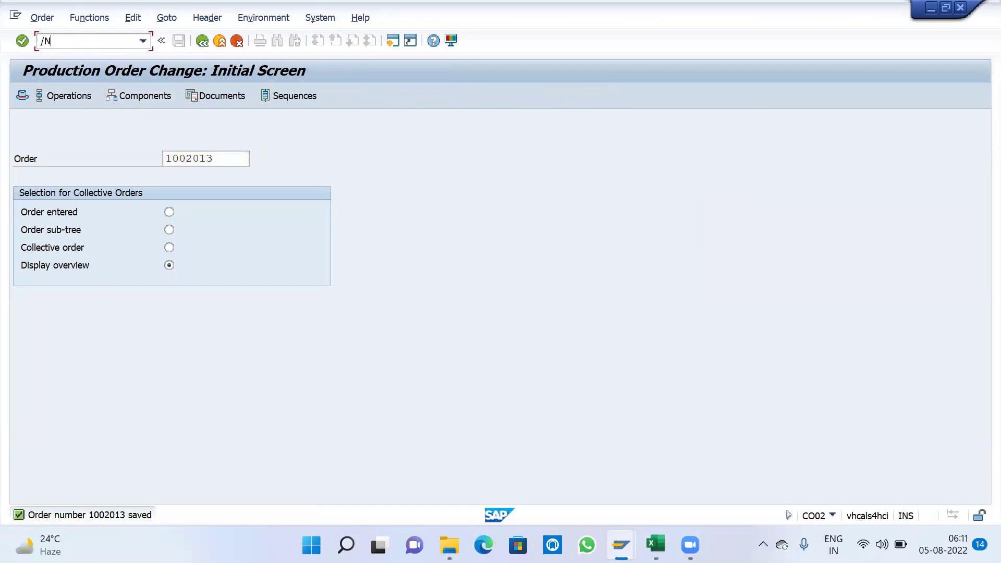
key(Return)
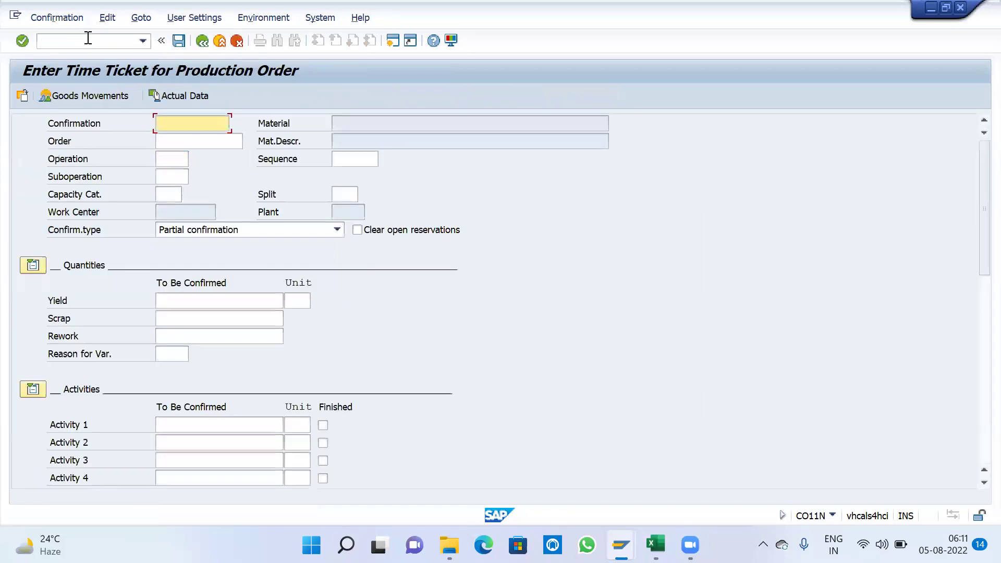
text(1002013)
key(Return)
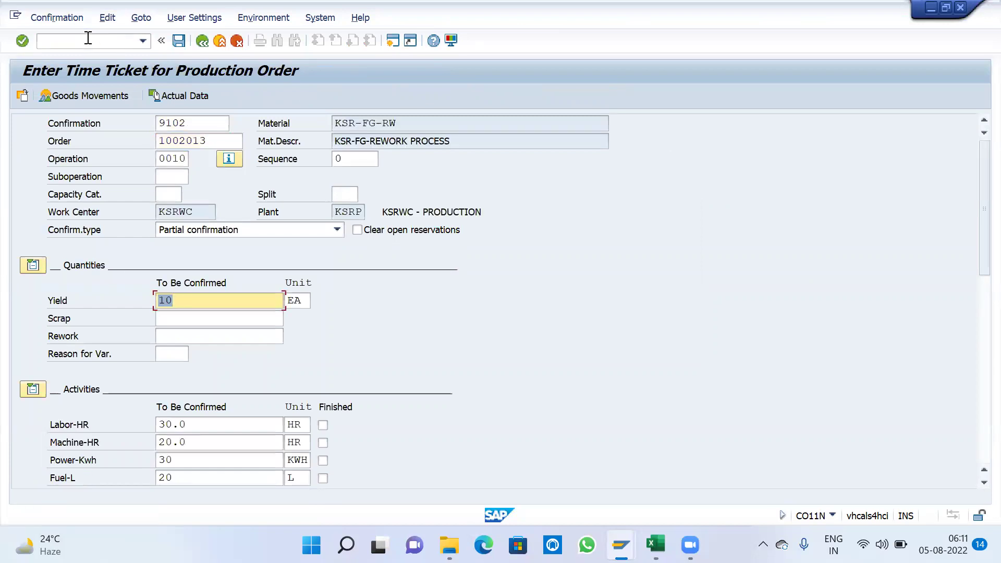
Step: Set the activities to be confirmed to 25 HR of machine time and 32 KWH of power
click(199, 442)
key(BackSpace)
key(BackSpace)
key(BackSpace)
text(5)
key(Tab)
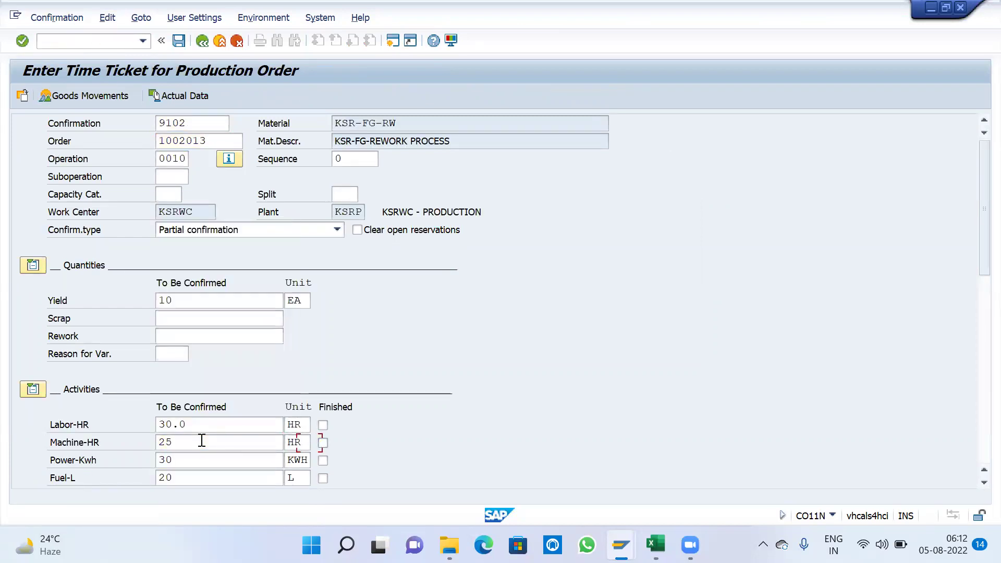
key(Tab)
text(32)
key(Return)
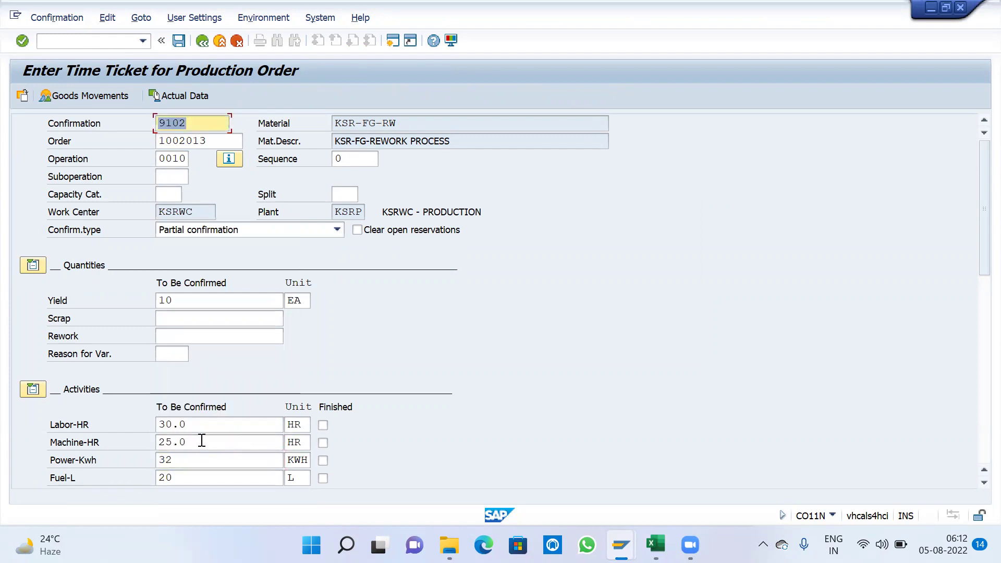
Step: Open the confirmation's goods movements and set storage location 001 for the KSR-FG-RW receipt
click(94, 96)
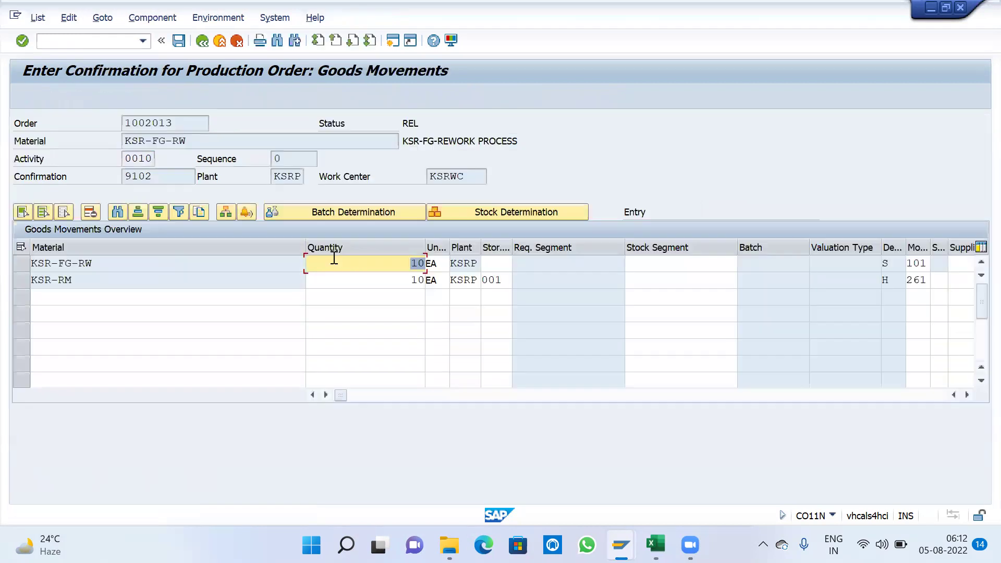
click(495, 263)
text(001)
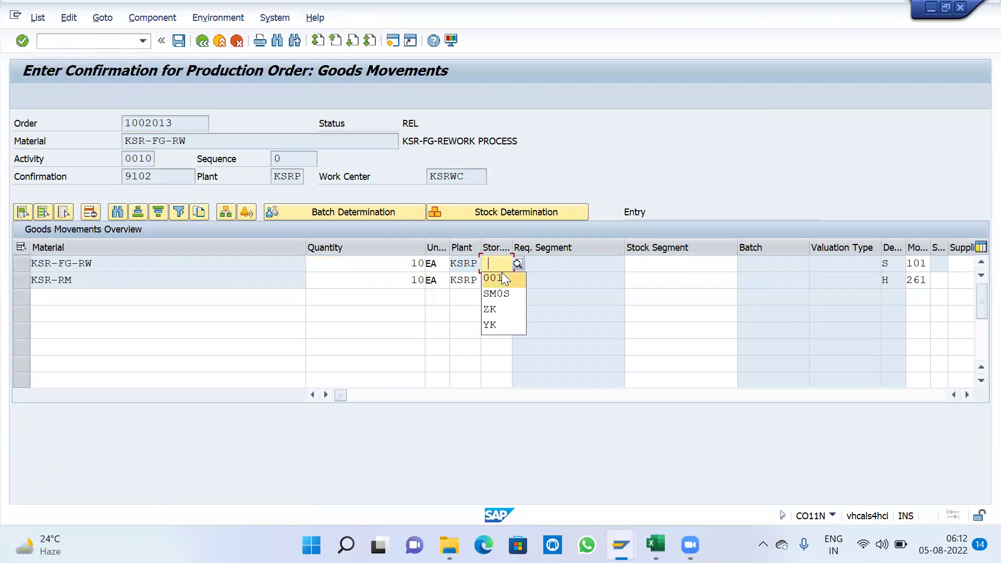
click(499, 280)
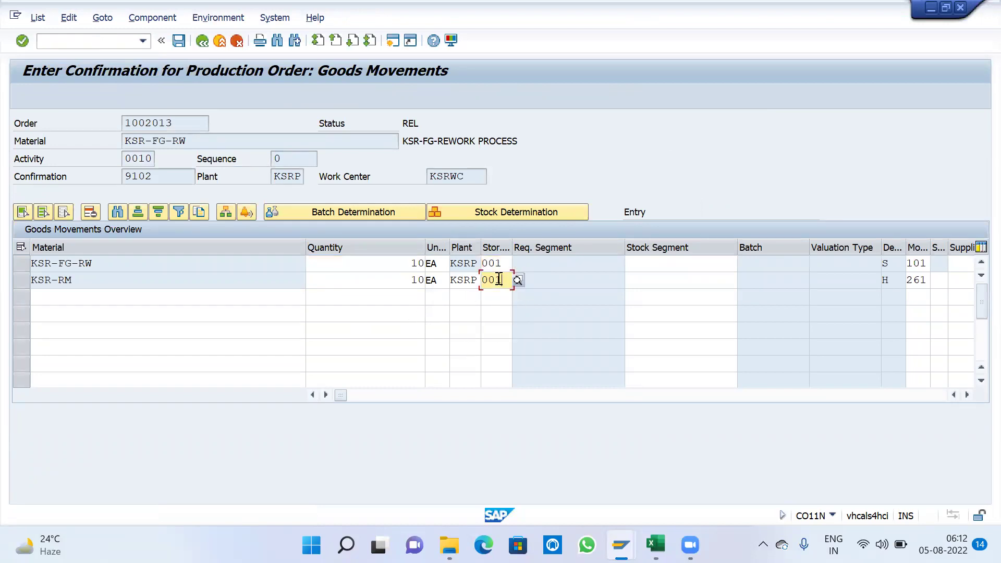
Step: Set the KSR-RM issue quantity to 12 EA and save the confirmation
drag(305, 255, 224, 255)
key(shift+Tab)
key(shift+Tab)
text(12)
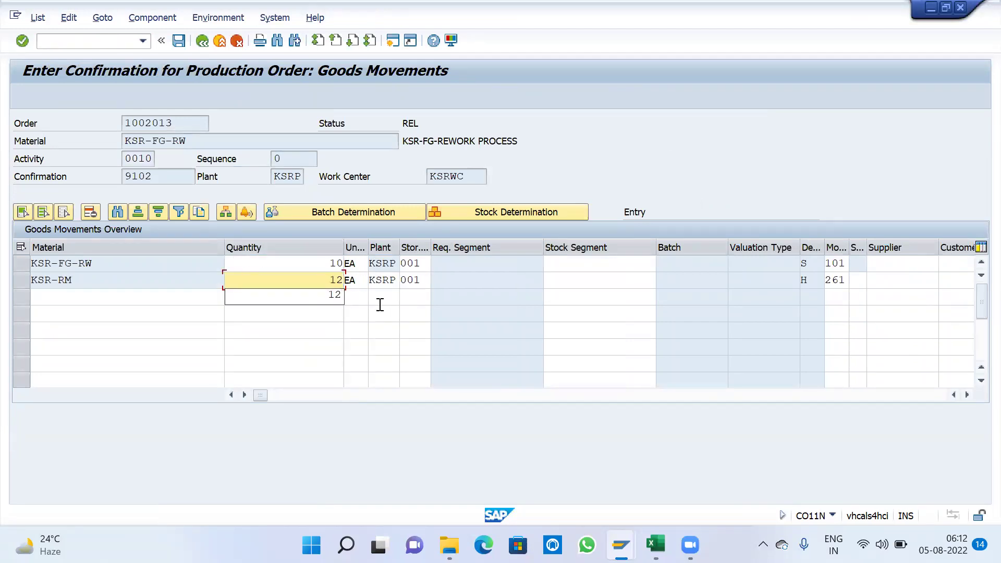
key(Return)
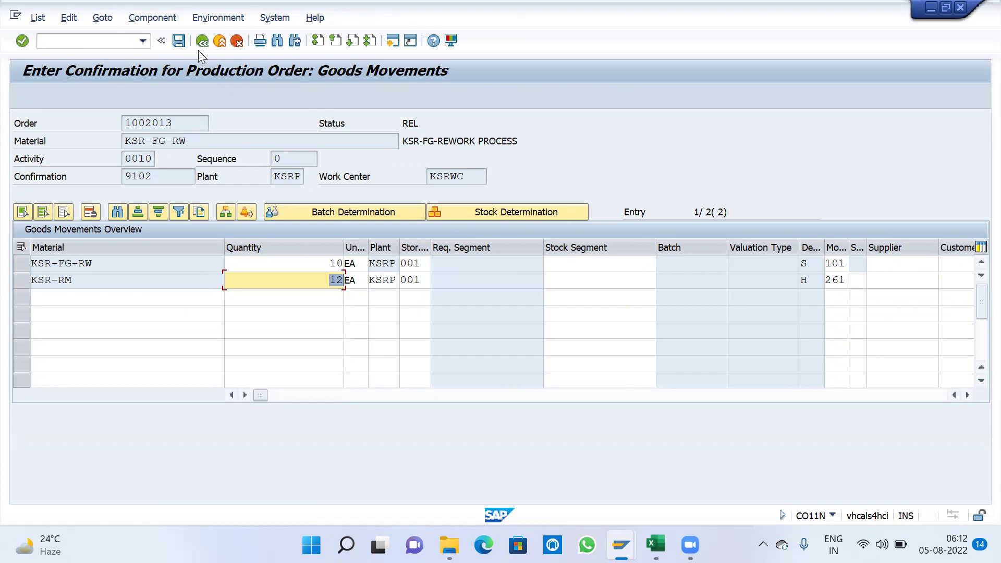
click(177, 41)
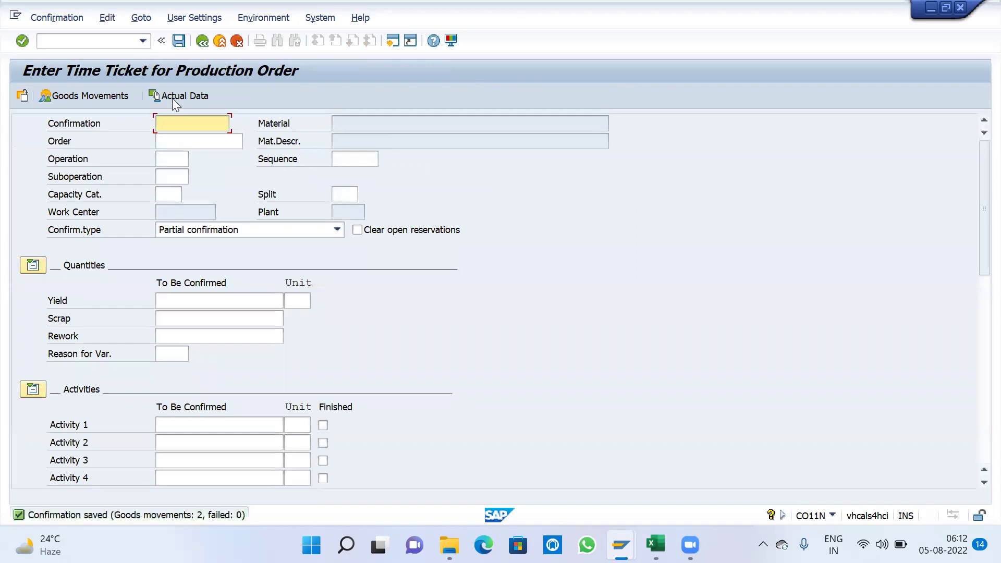
Step: Display the confirmed production order's header (CO03) and review its order number, material and status
click(117, 44)
text(/NCO03)
key(Return)
key(Return)
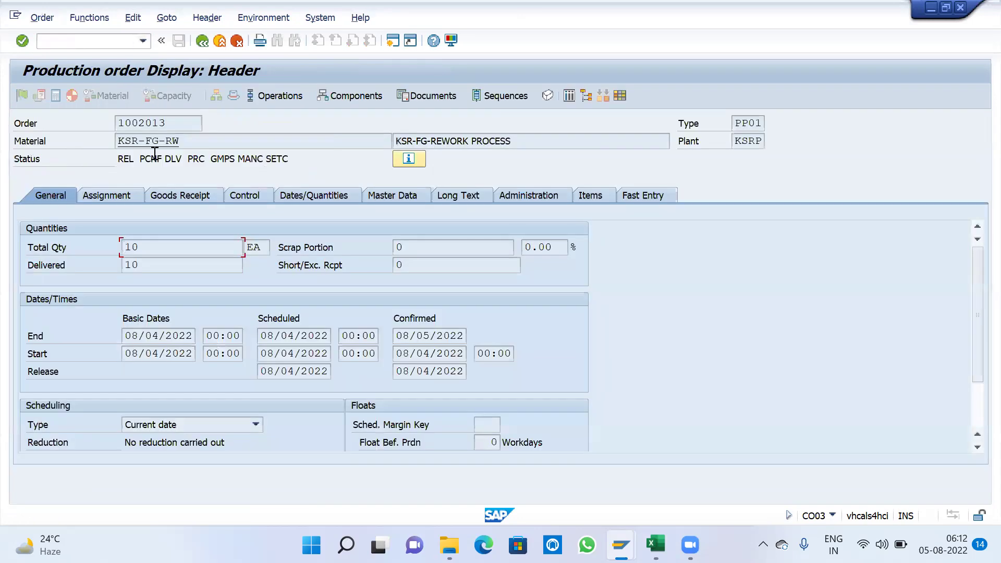
drag(182, 141, 116, 172)
drag(177, 123, 113, 121)
drag(181, 143, 115, 141)
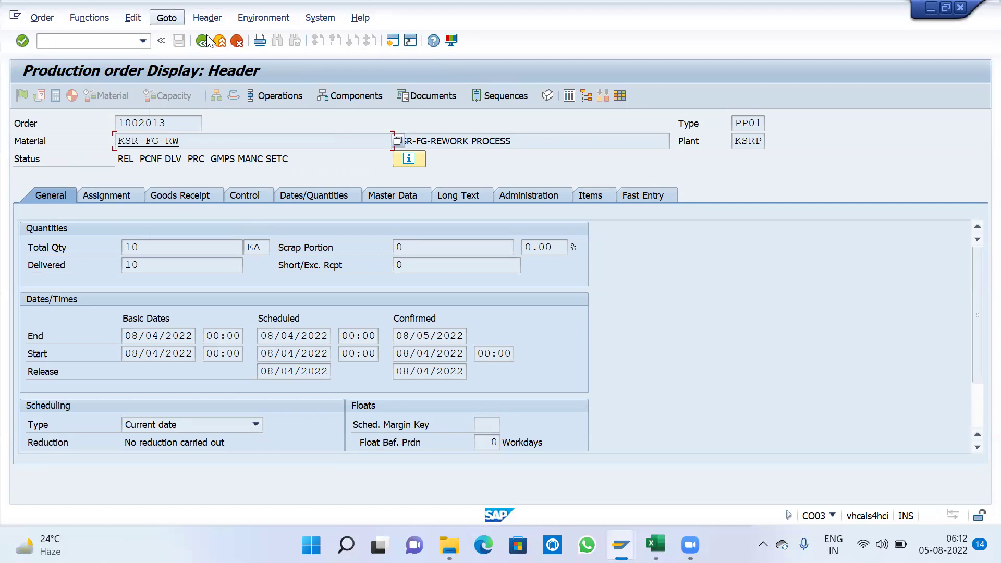
Step: Open the order's cost analysis and examine the planned and actual costs, quantities and variances
click(167, 17)
mouse_move(313, 87)
click(360, 88)
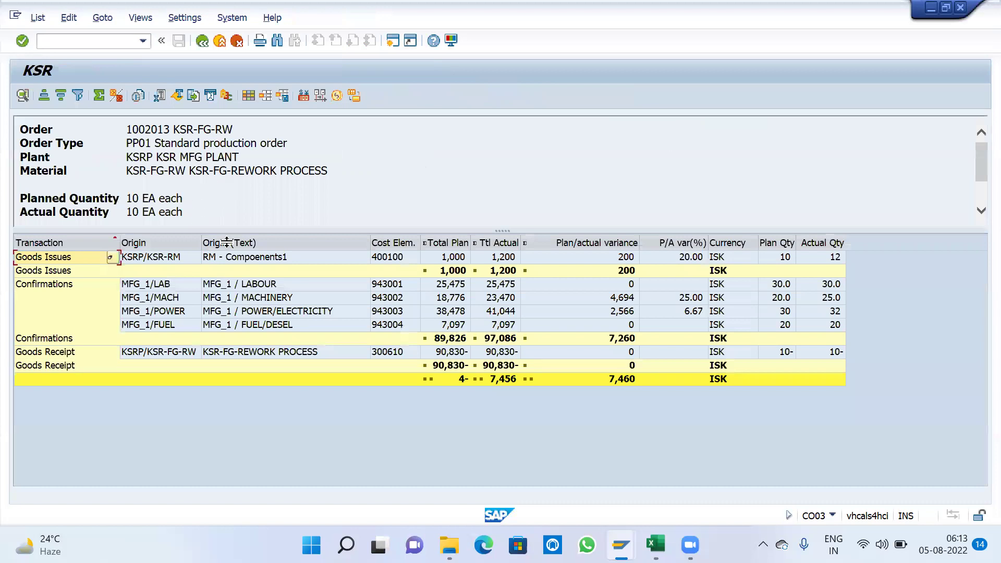
double_click(153, 129)
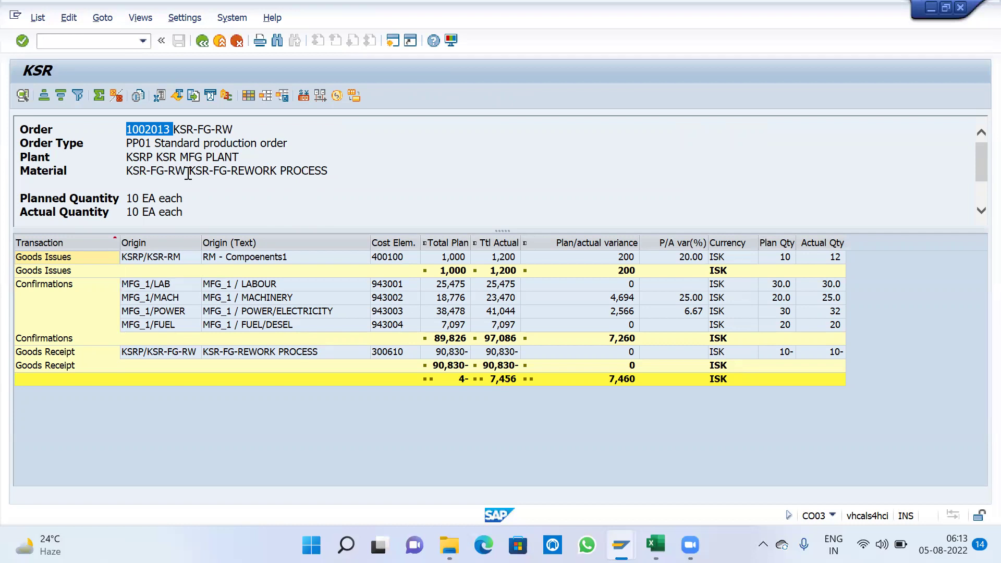
click(152, 131)
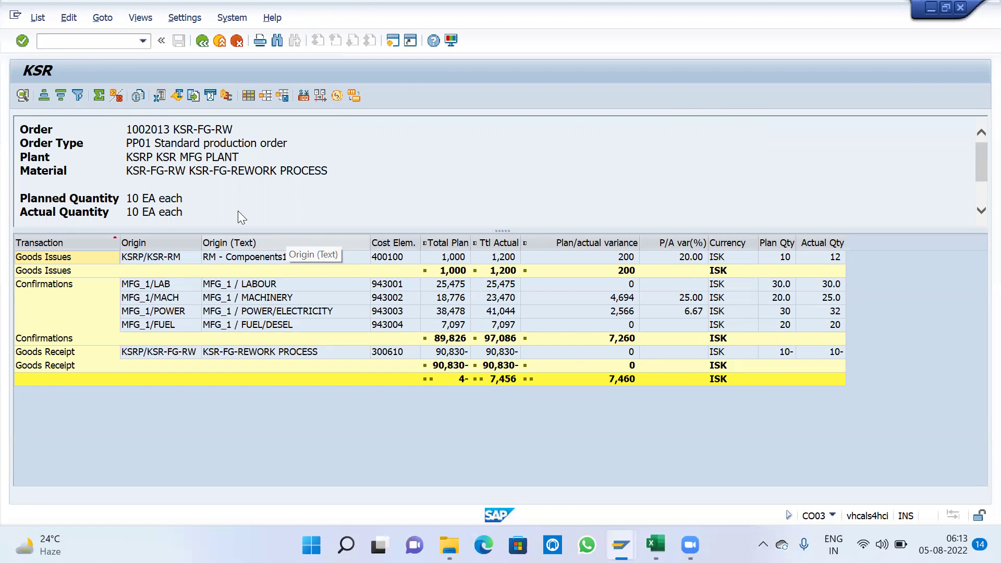
double_click(149, 130)
mouse_move(621, 545)
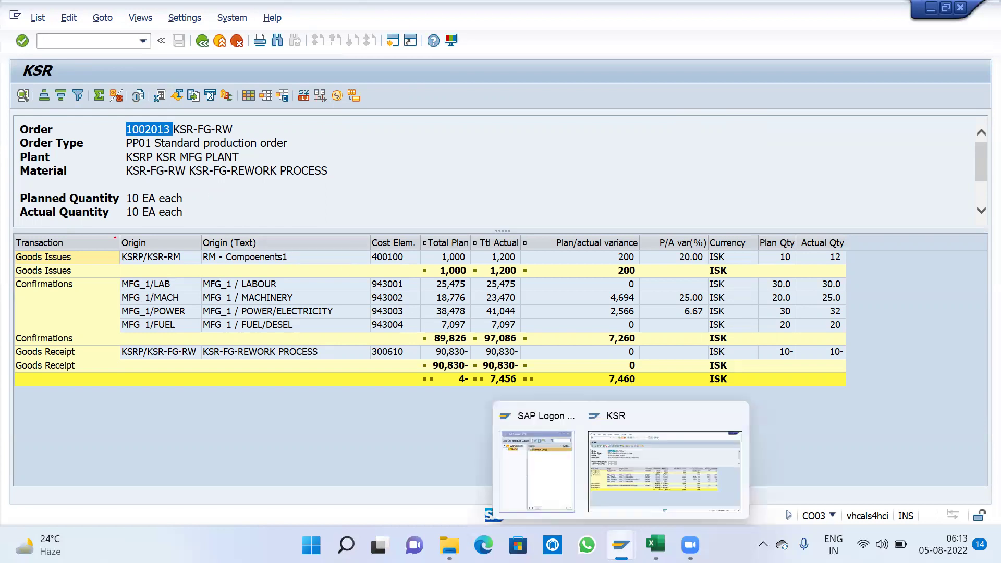
Step: Start a production order without material (CO07) in a new session, for plant KSRP with order type PP01
click(256, 260)
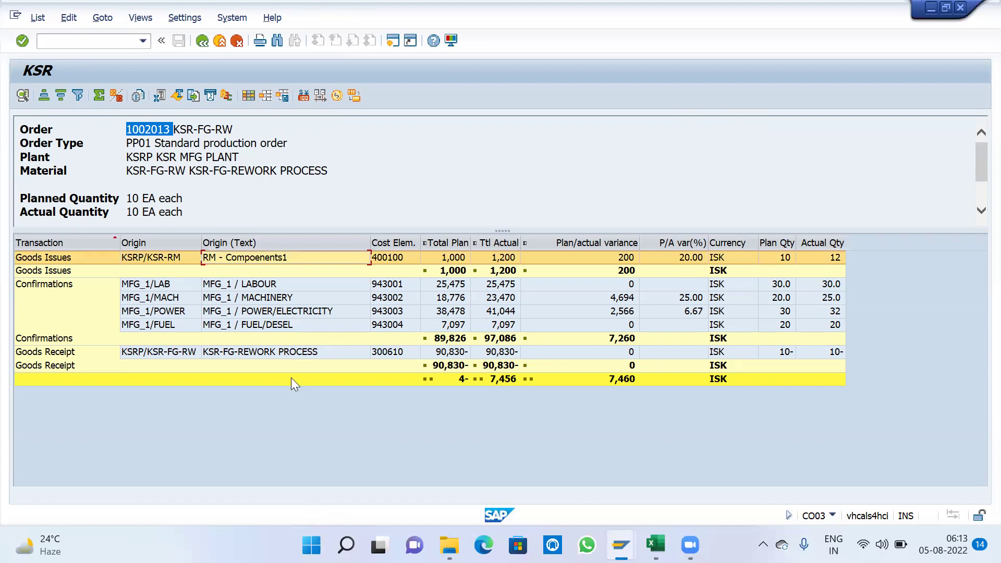
click(269, 299)
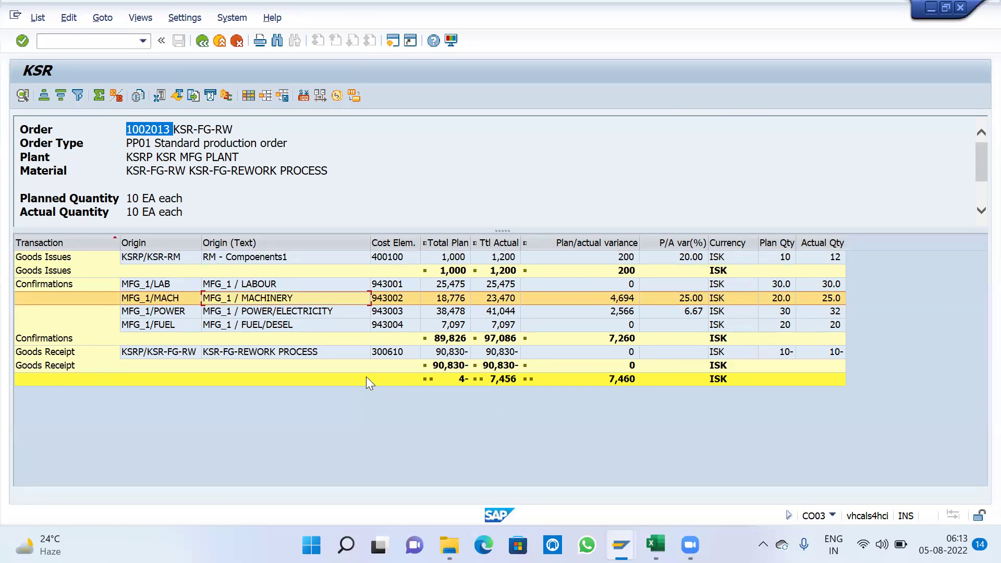
click(389, 45)
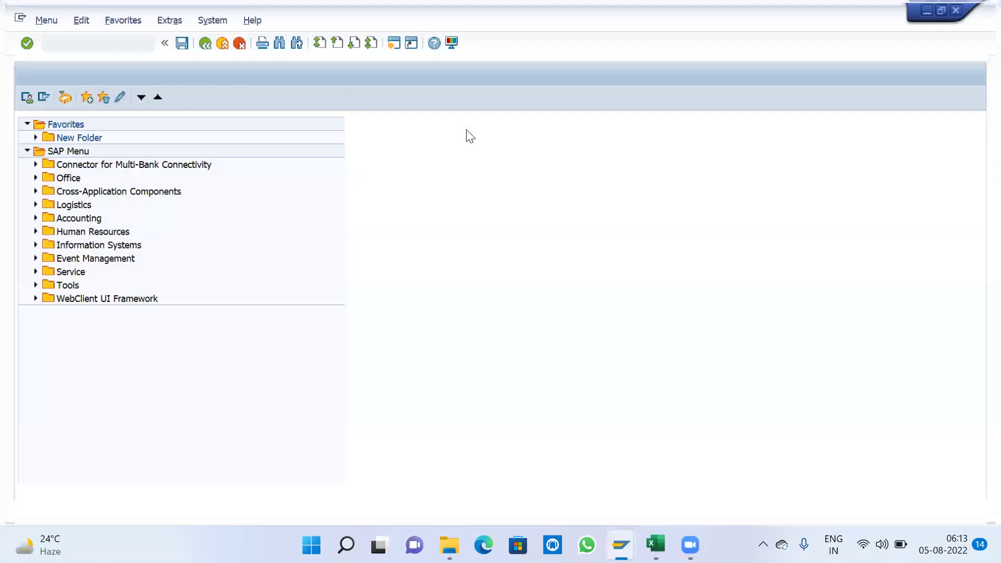
text(CO07)
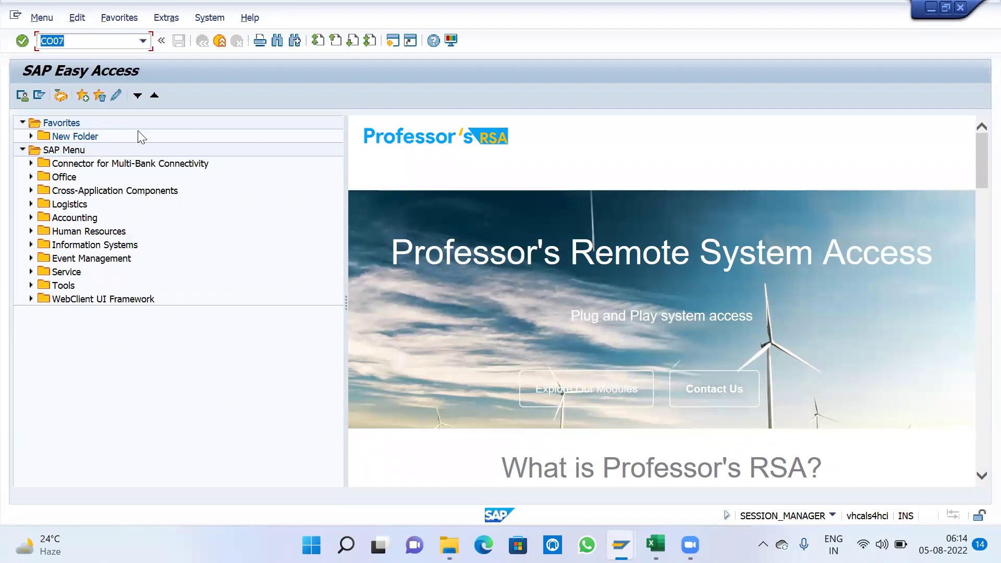
key(Return)
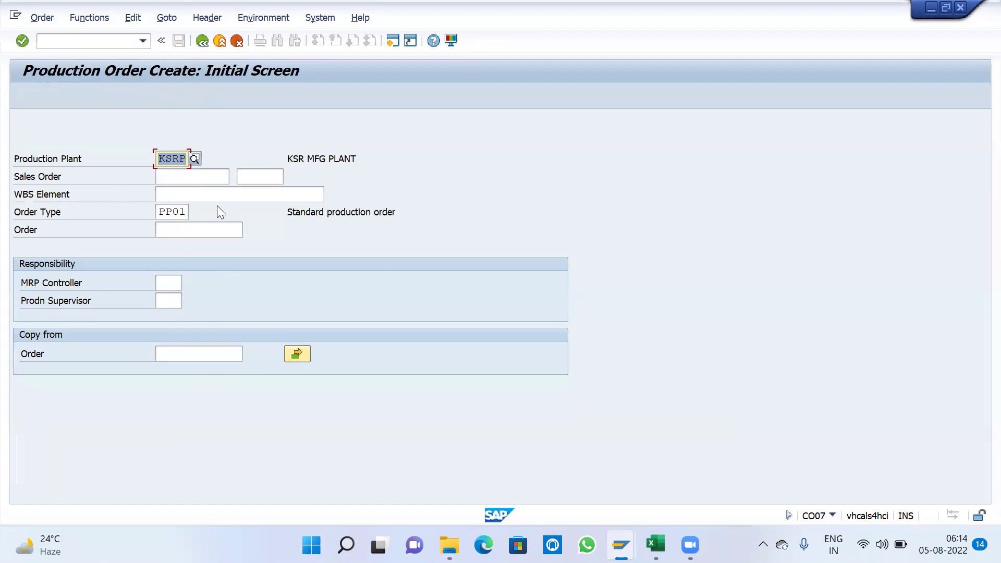
click(22, 40)
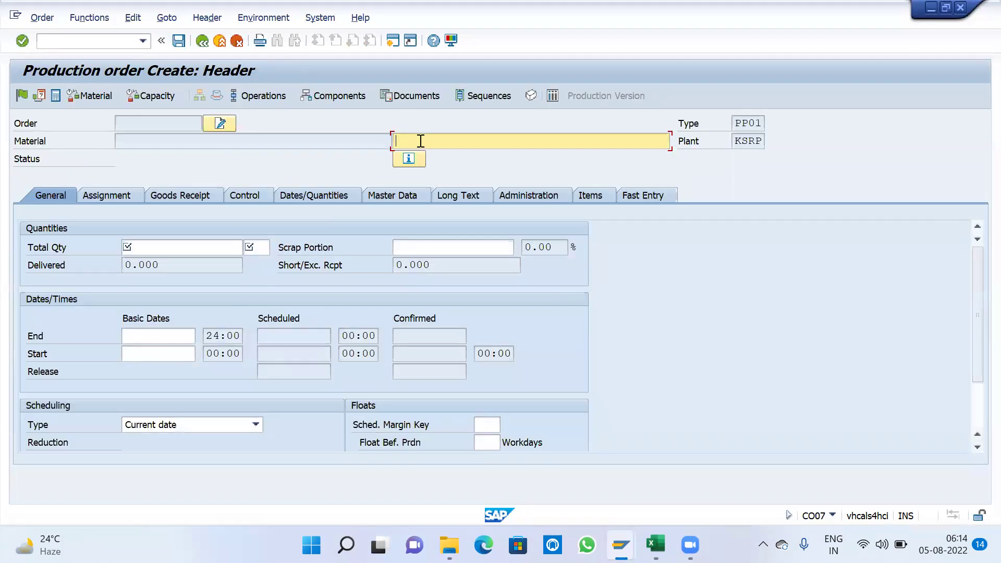
text(Confirmations MFG_1/MACH MFG_1 / MACHINE)
key(BackSpace)
key(BackSpace)
key(BackSpace)
key(BackSpace)
key(BackSpace)
key(BackSpace)
key(BackSpace)
key(BackSpace)
key(BackSpace)
key(BackSpace)
key(BackSpace)
key(BackSpace)
key(BackSpace)
key(BackSpace)
key(BackSpace)
key(BackSpace)
key(BackSpace)
key(BackSpace)
key(BackSpace)
key(BackSpace)
key(BackSpace)
key(BackSpace)
key(BackSpace)
key(BackSpace)
key(BackSpace)
key(BackSpace)
key(BackSpace)
key(BackSpace)
key(BackSpace)
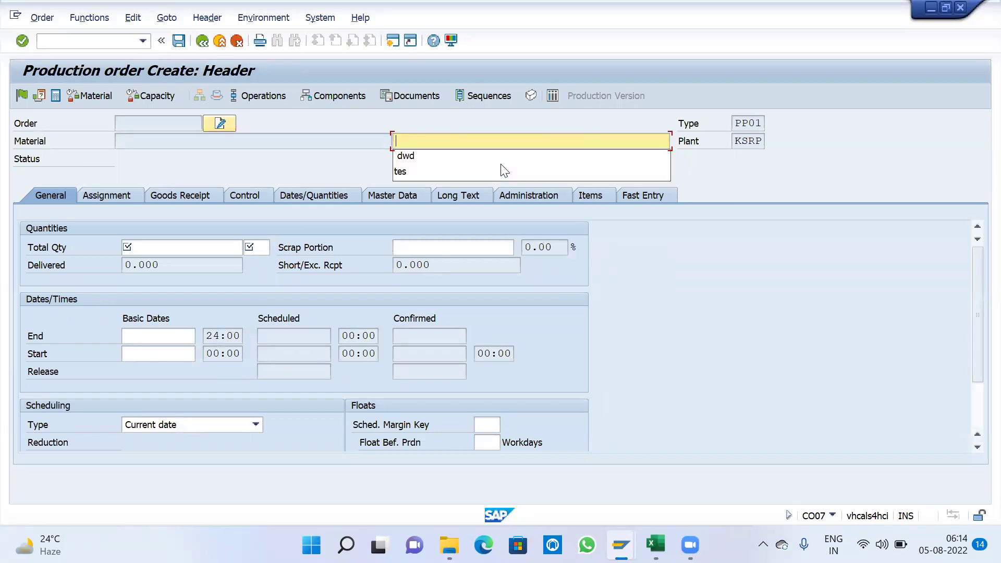
key(alt+Tab)
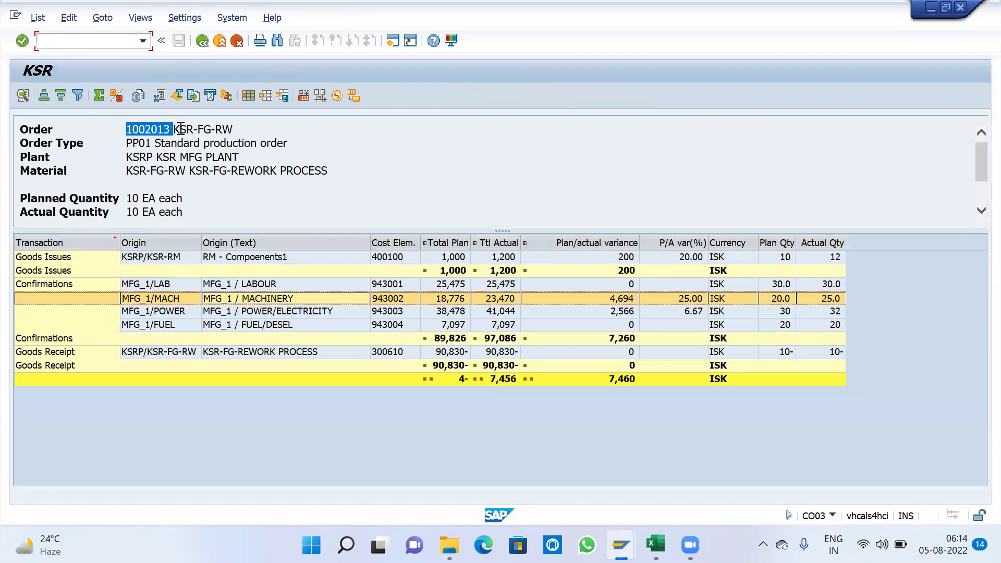
key(alt+Tab)
text(Confirmations MFG_1/MACH MFG_1 / MACHINE)
key(BackSpace)
key(BackSpace)
key(BackSpace)
key(BackSpace)
key(BackSpace)
key(BackSpace)
key(BackSpace)
key(BackSpace)
key(BackSpace)
key(BackSpace)
key(BackSpace)
key(BackSpace)
key(BackSpace)
key(BackSpace)
key(BackSpace)
key(BackSpace)
key(BackSpace)
key(BackSpace)
key(BackSpace)
key(BackSpace)
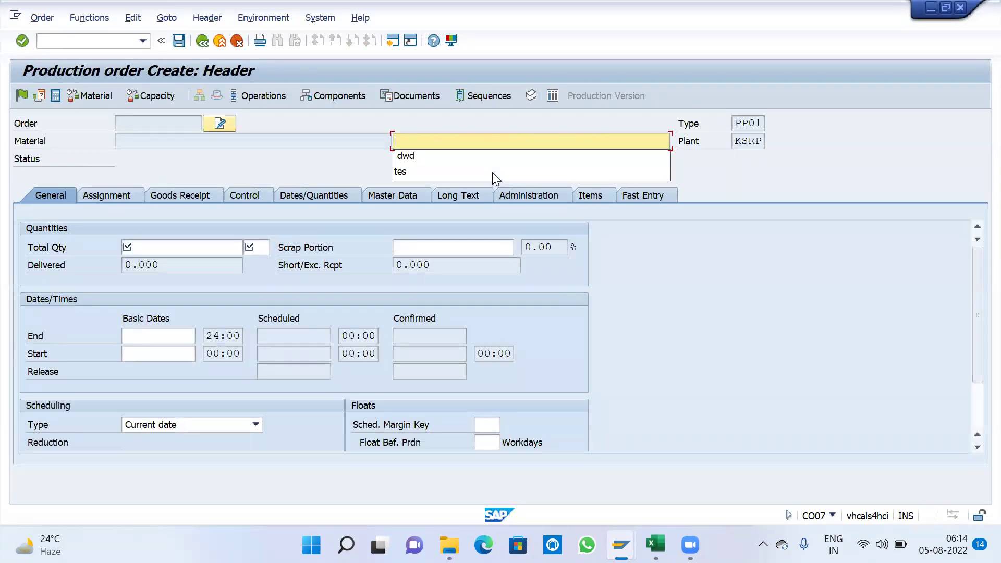
Step: Copy the main production order's number from its cost analysis into the new order's description, followed by "-REOWRK PROCESS"
key(alt+Tab)
right_click(152, 130)
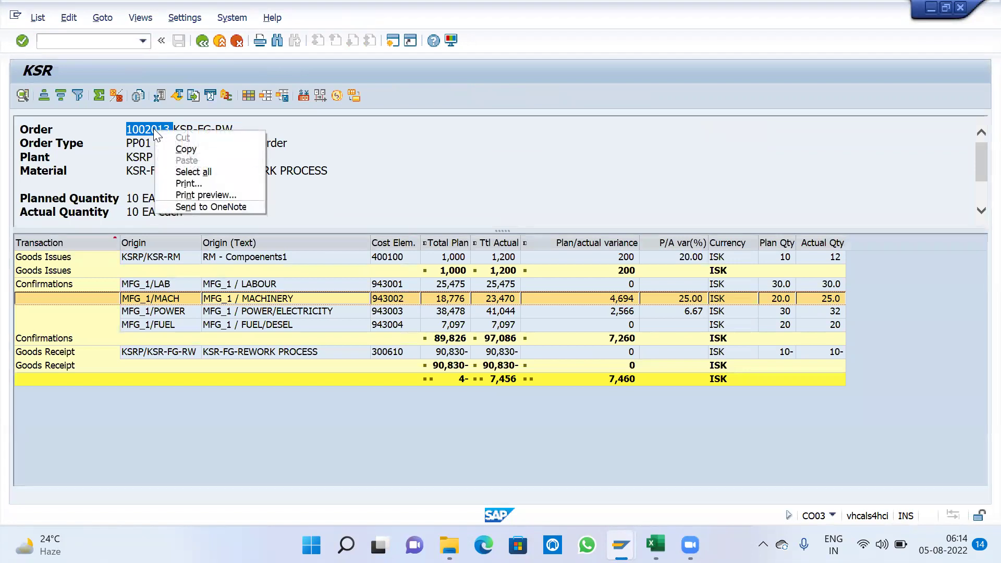
click(174, 150)
key(alt+Tab)
key(ctrl+v)
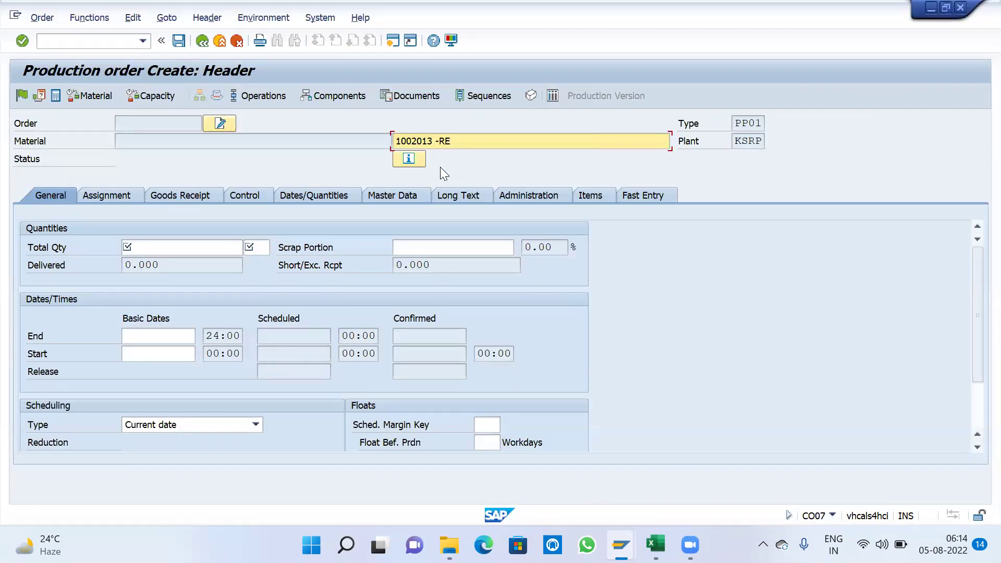
text(-REOWRK PROCESS)
Step: Set the order's total quantity to 10 EA and generate an operation instead of using a routing
click(158, 249)
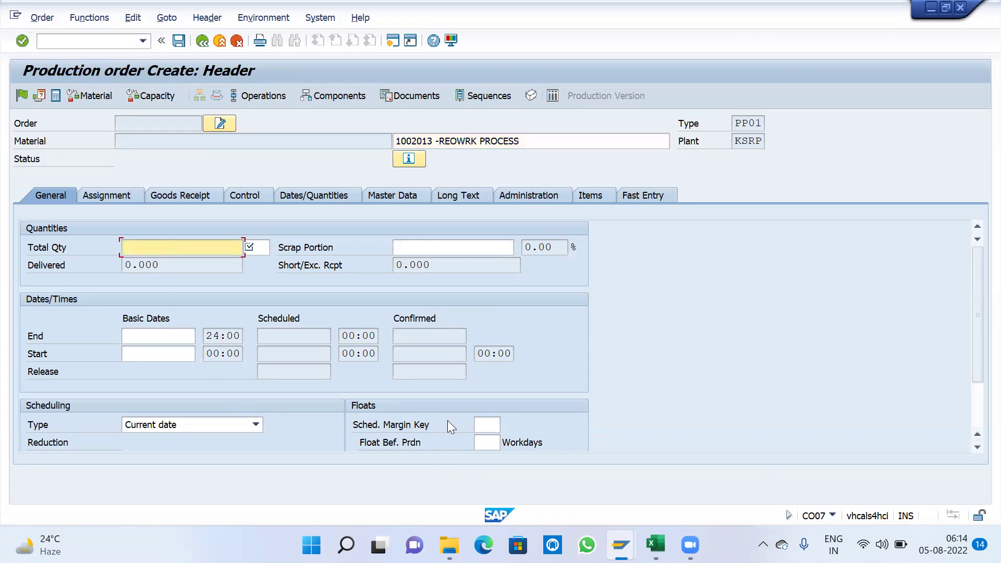
text(10)
key(Tab)
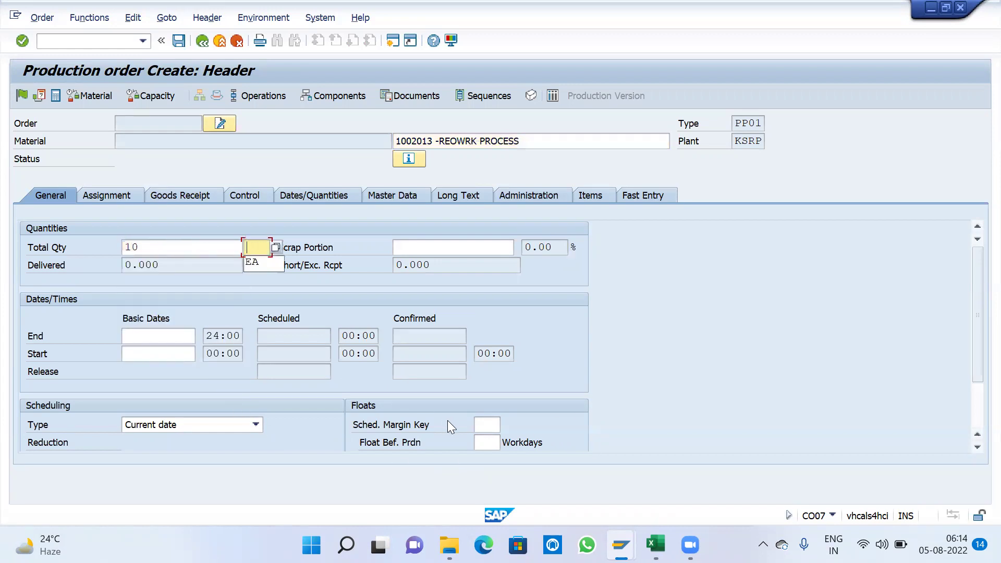
key(Down)
key(Return)
key(Return)
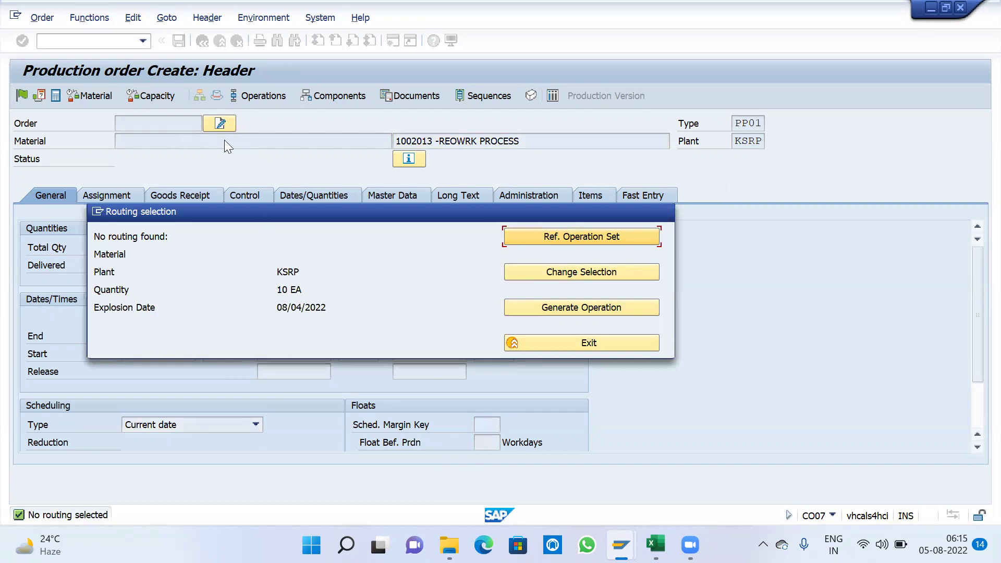
click(555, 307)
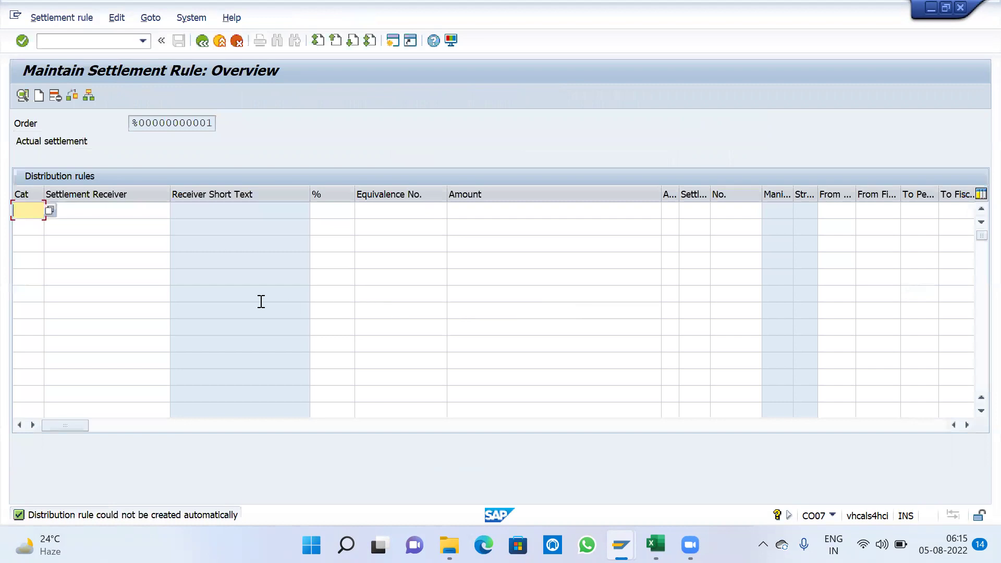
Step: Widen the category column in the settlement rule and set the first distribution rule's category to ORD (Order)
drag(44, 192, 85, 227)
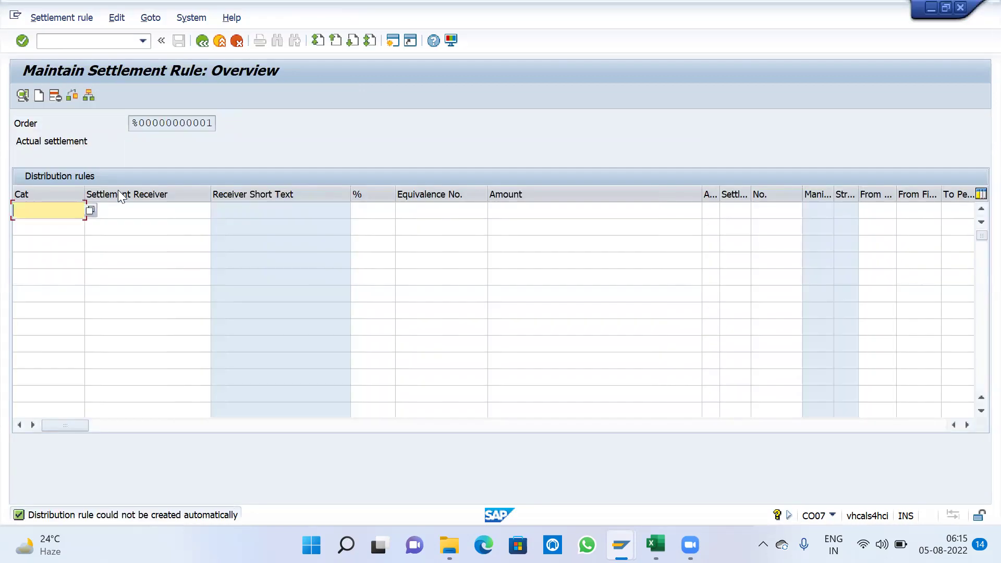
text(100)
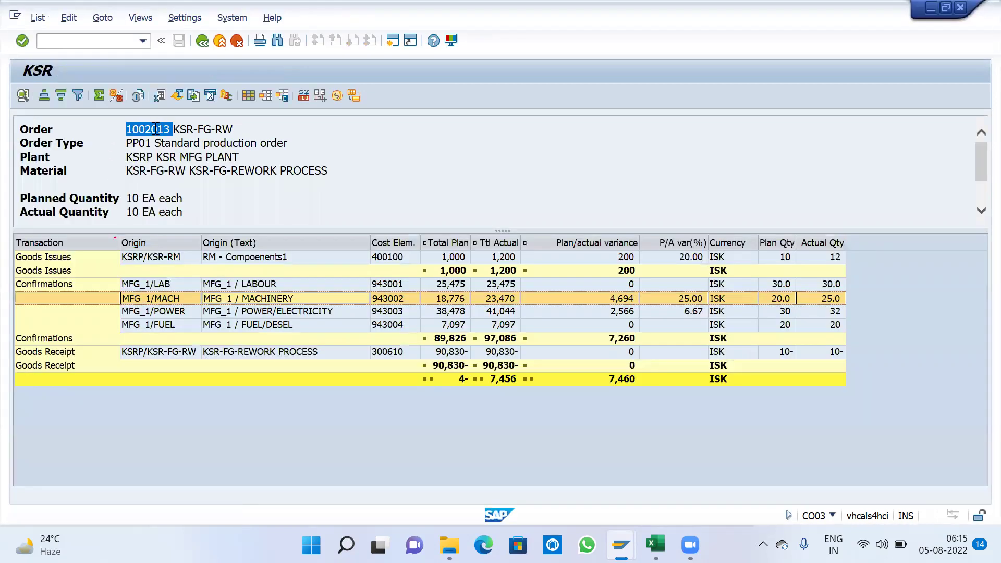
right_click(157, 131)
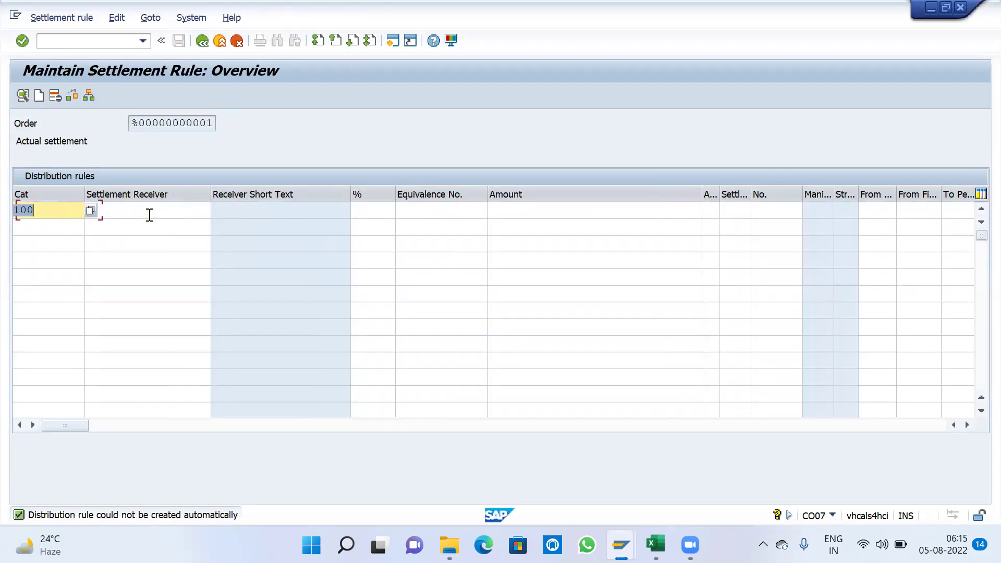
key(BackSpace)
click(90, 210)
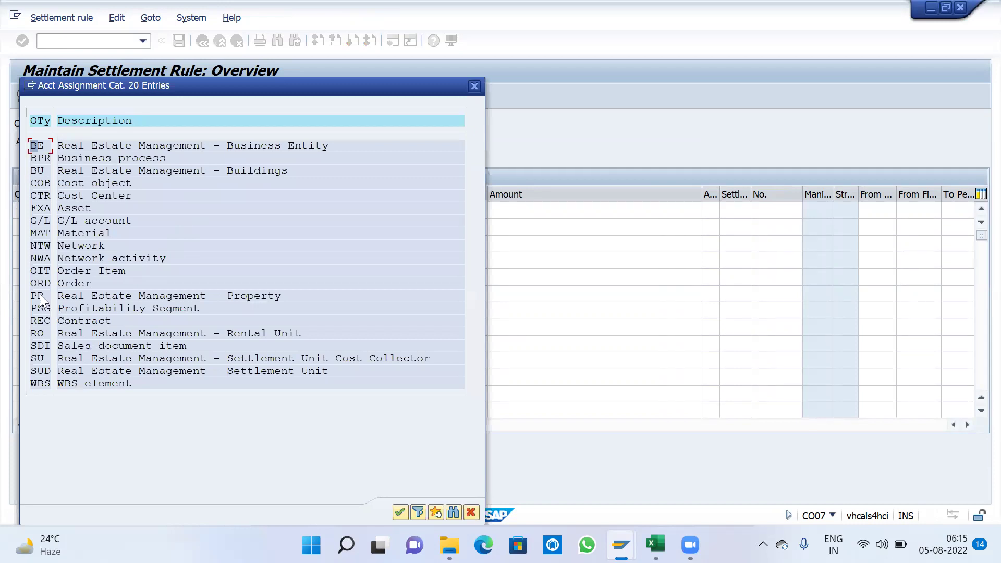
double_click(33, 284)
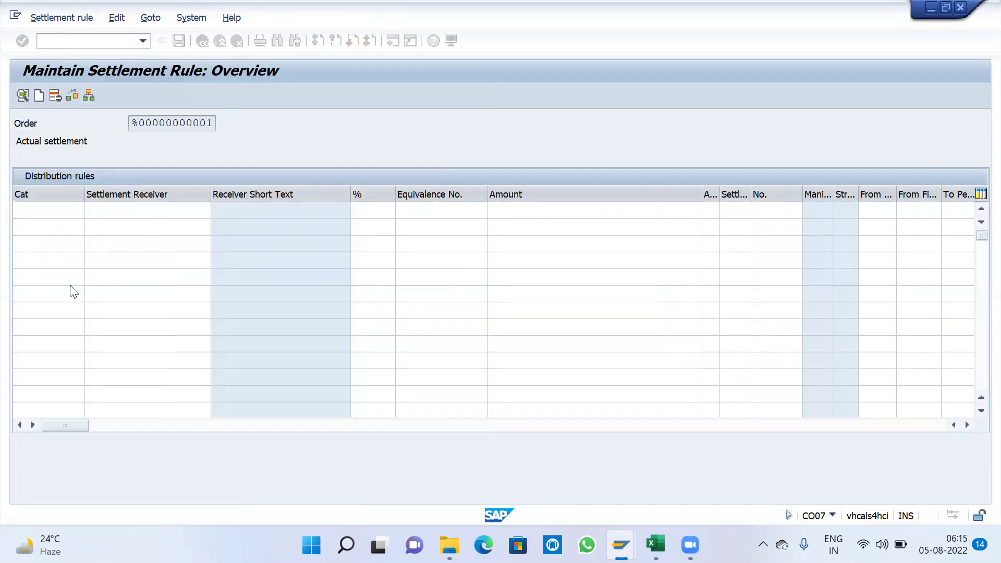
key(ctrl+v)
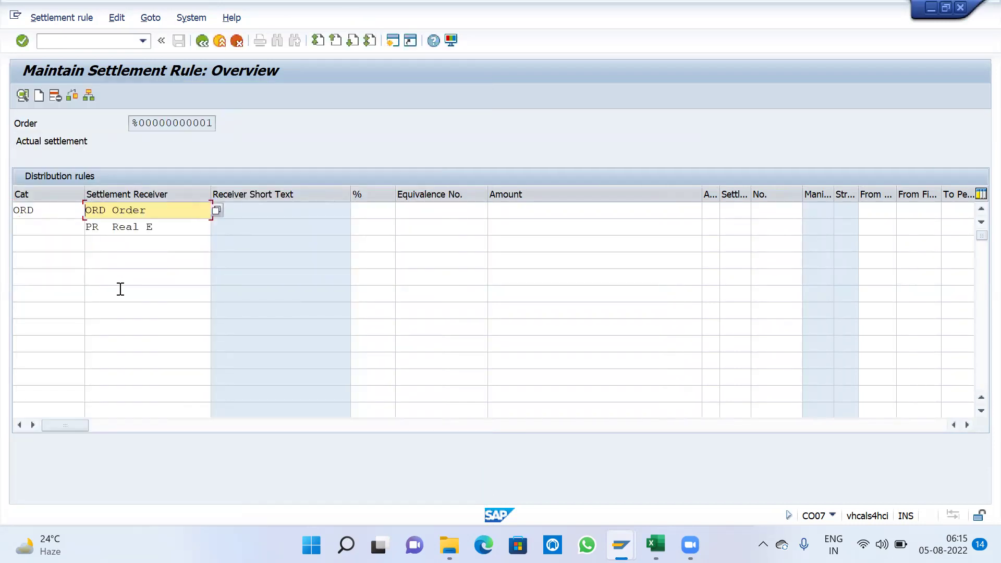
key(Down)
key(Delete)
key(Return)
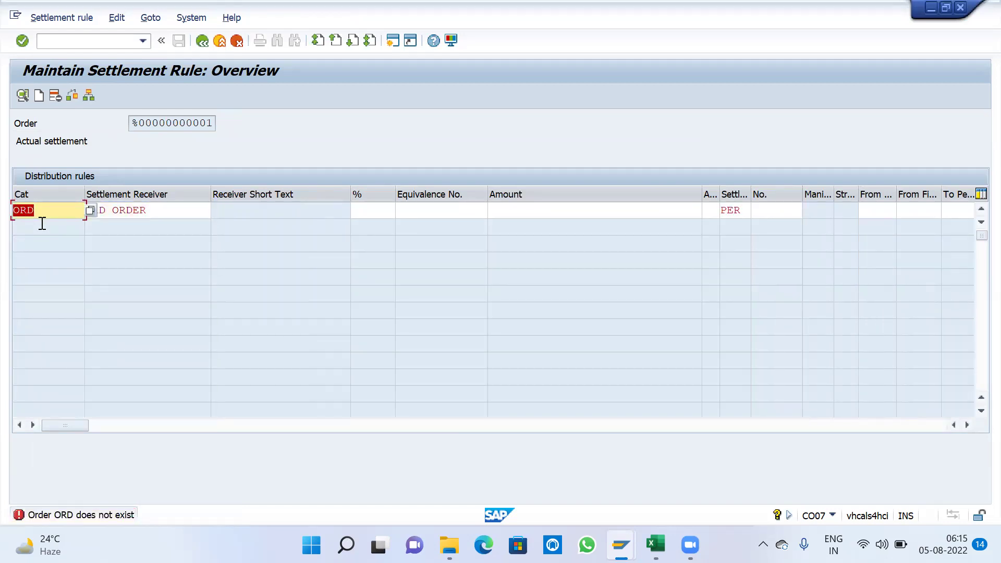
Step: Replace the rule's settlement receiver with the main production order's number and confirm the distribution rule
click(153, 211)
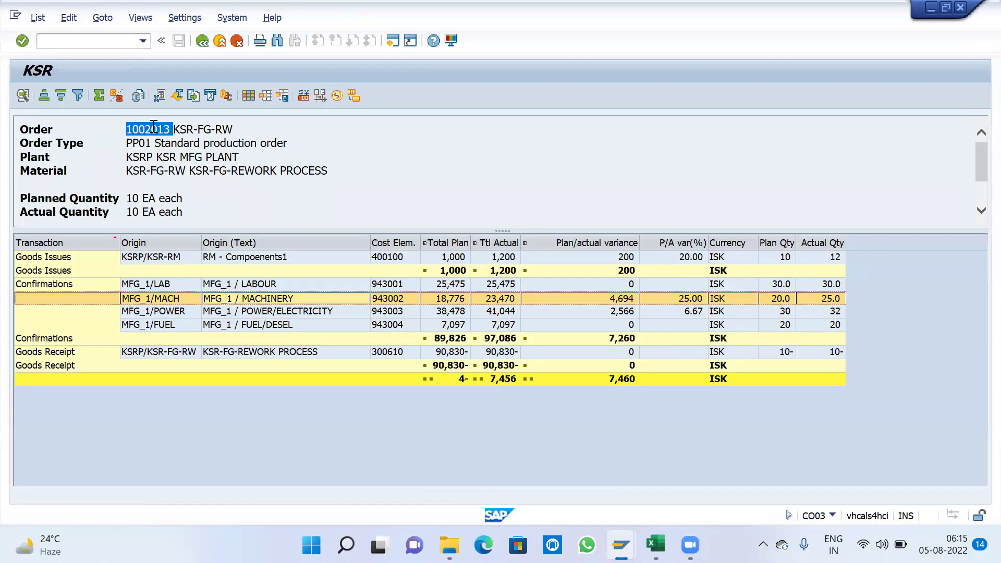
right_click(152, 130)
click(182, 146)
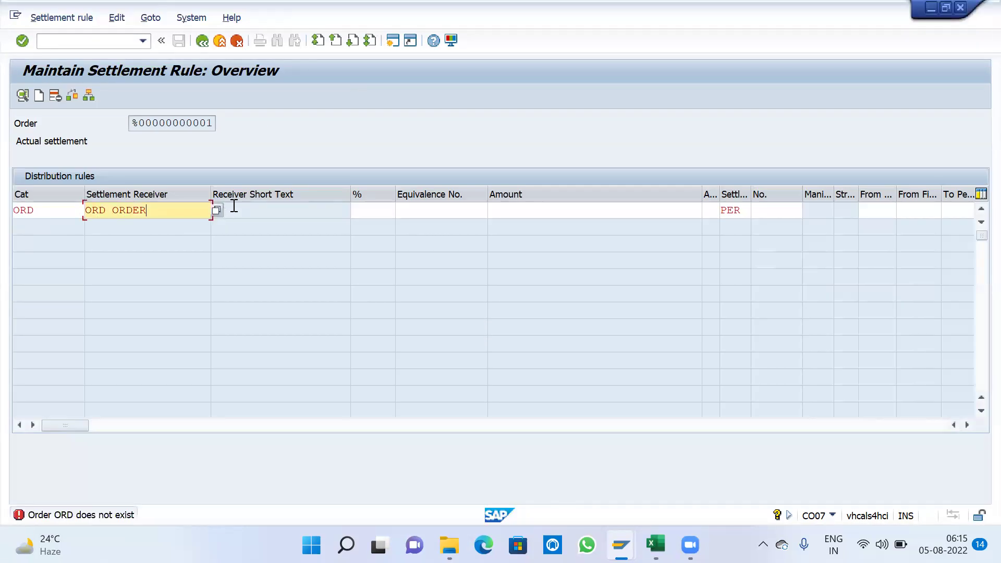
key(ctrl+a)
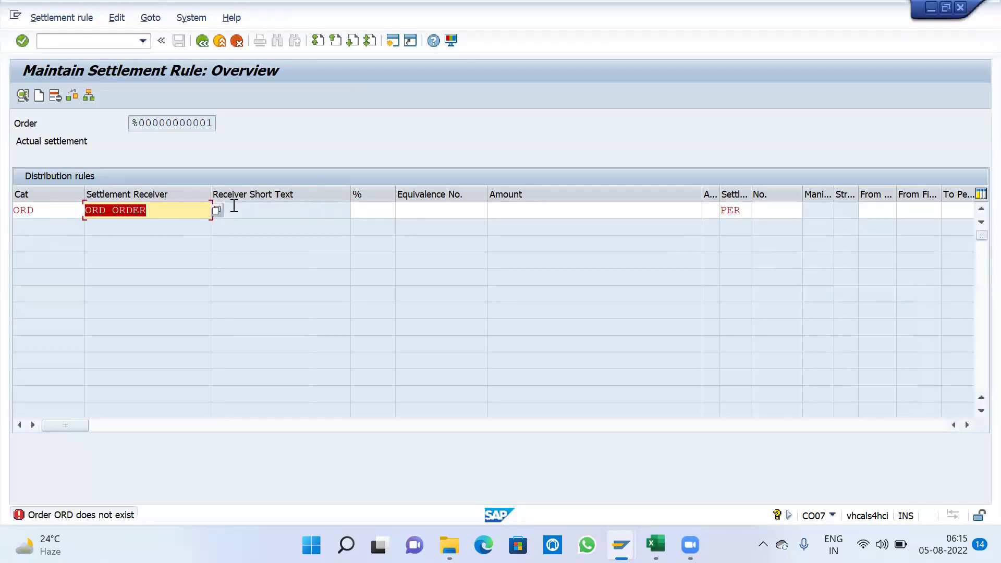
key(BackSpace)
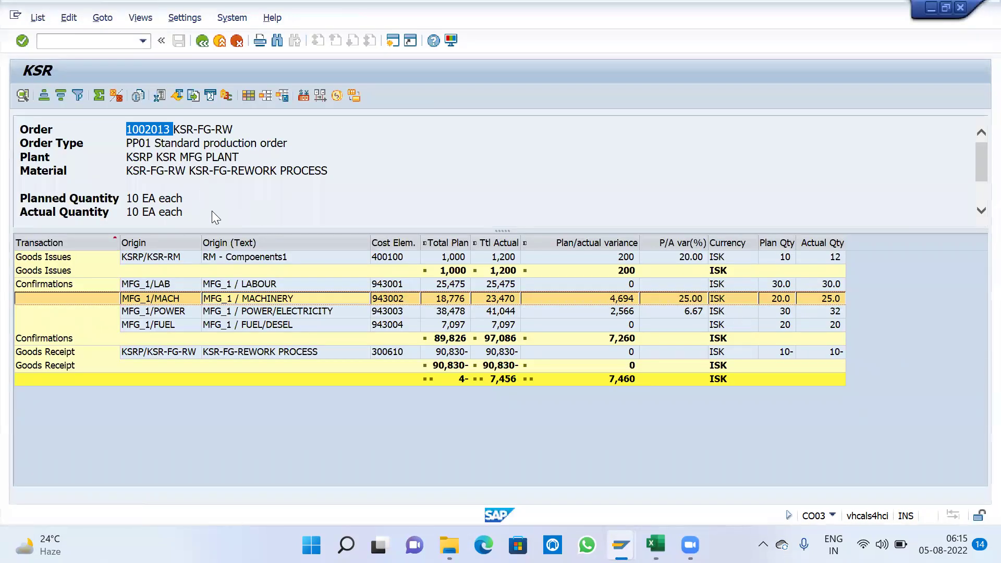
key(alt+Tab)
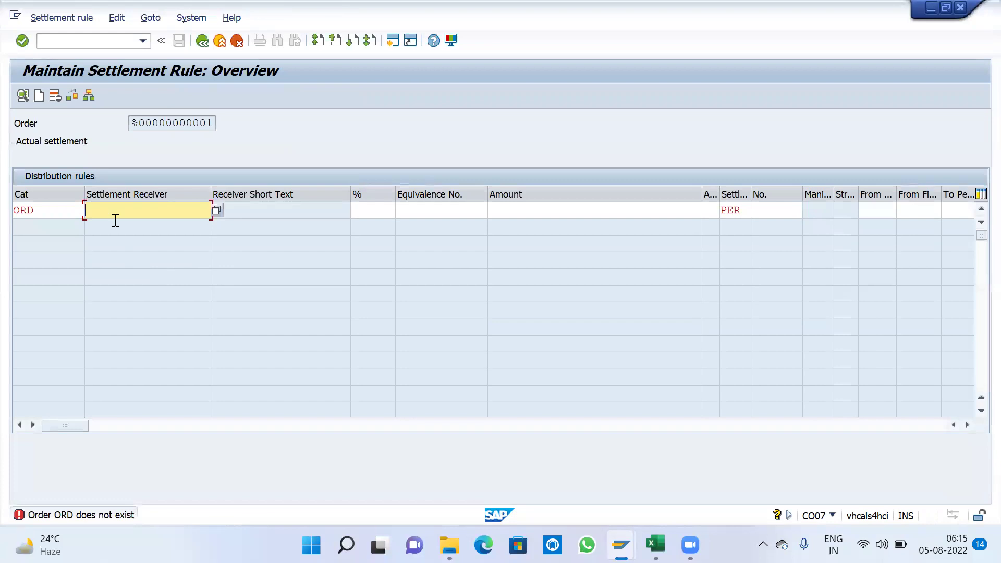
text(1002013)
key(Return)
key(Return)
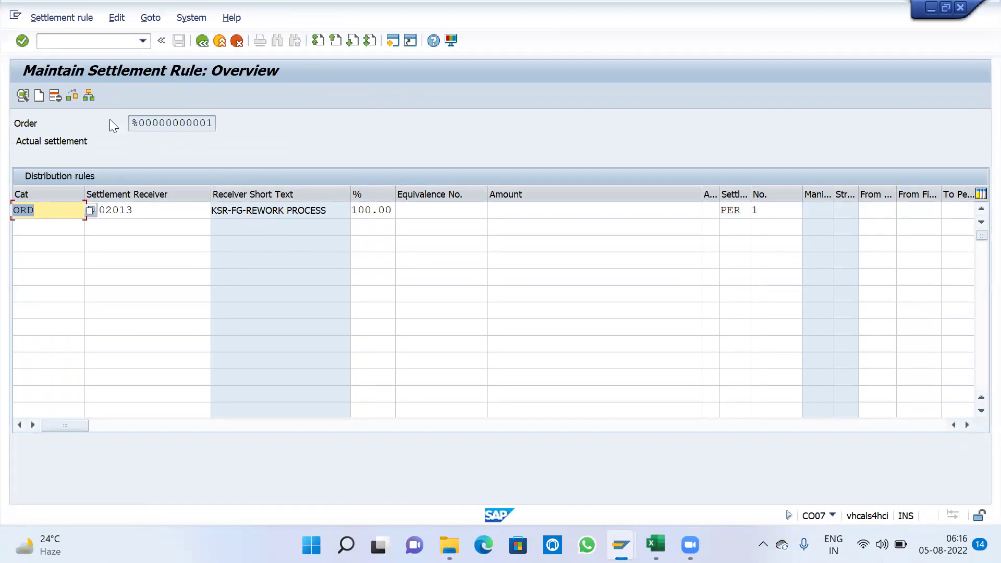
Step: Try to leave the settlement rule overview and read the long text of the distribution rule message
drag(133, 124, 232, 127)
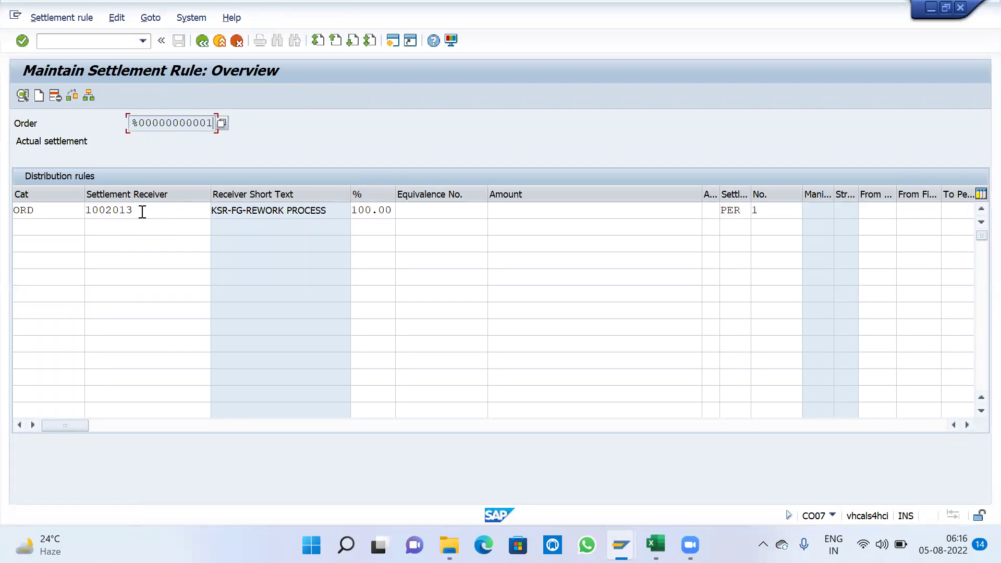
click(202, 40)
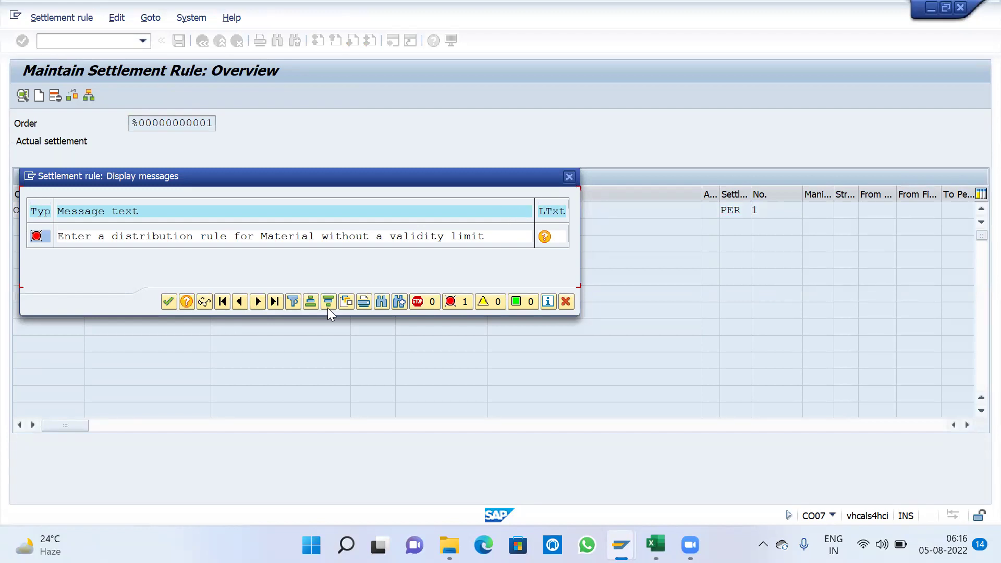
click(544, 236)
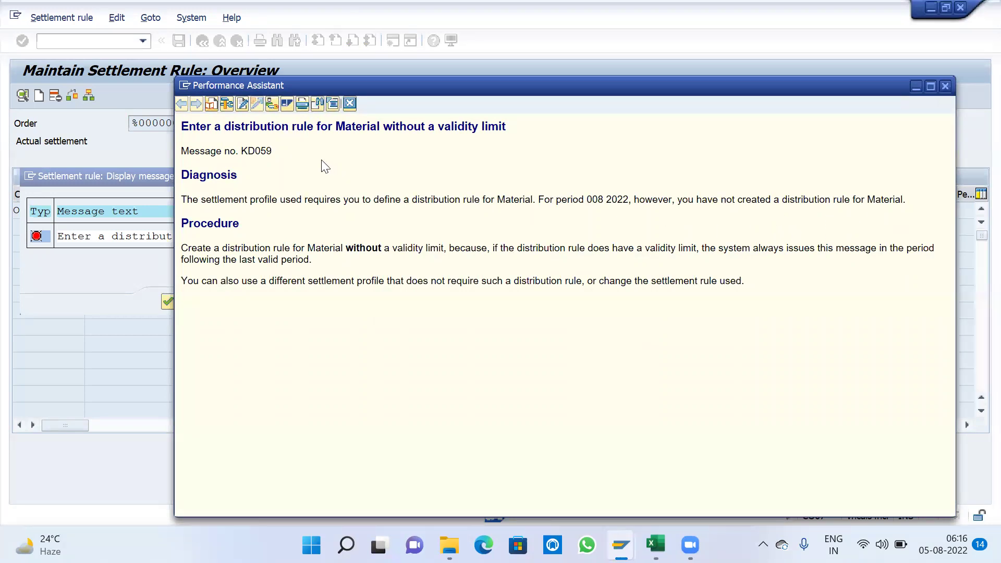
Step: Go from the message help to the Internal Orders customizing and open the Maintain Settlement Profiles activity
click(273, 103)
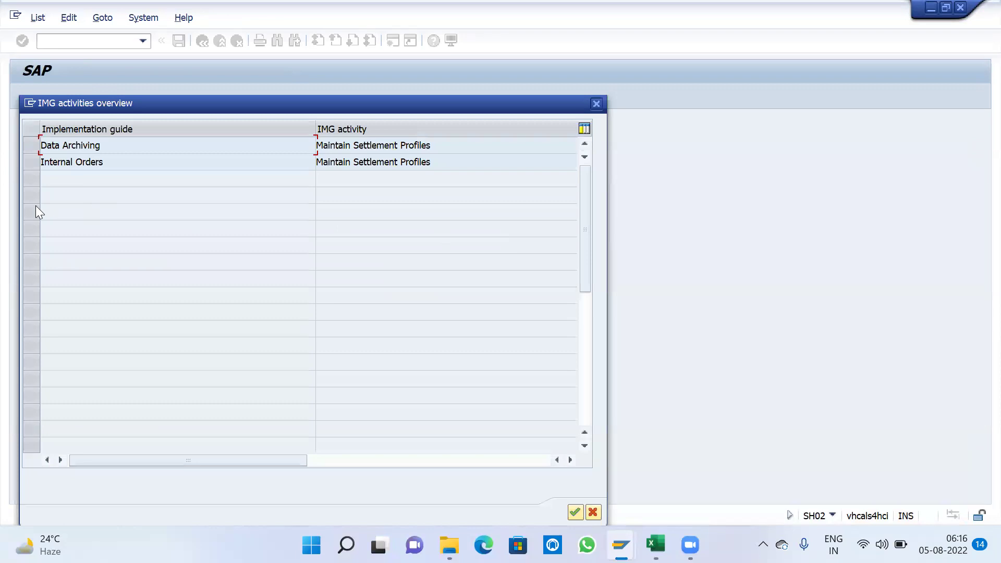
double_click(137, 166)
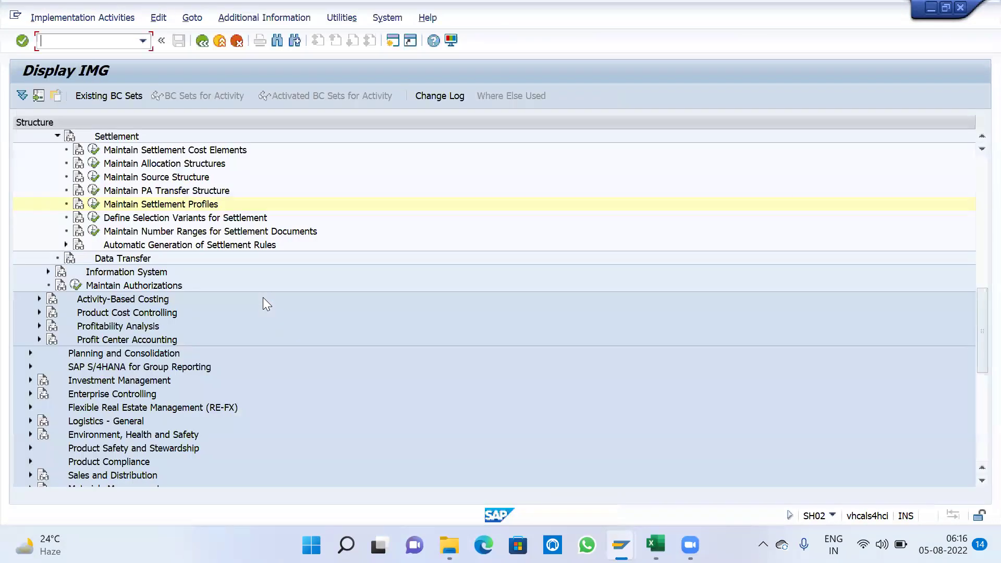
click(94, 204)
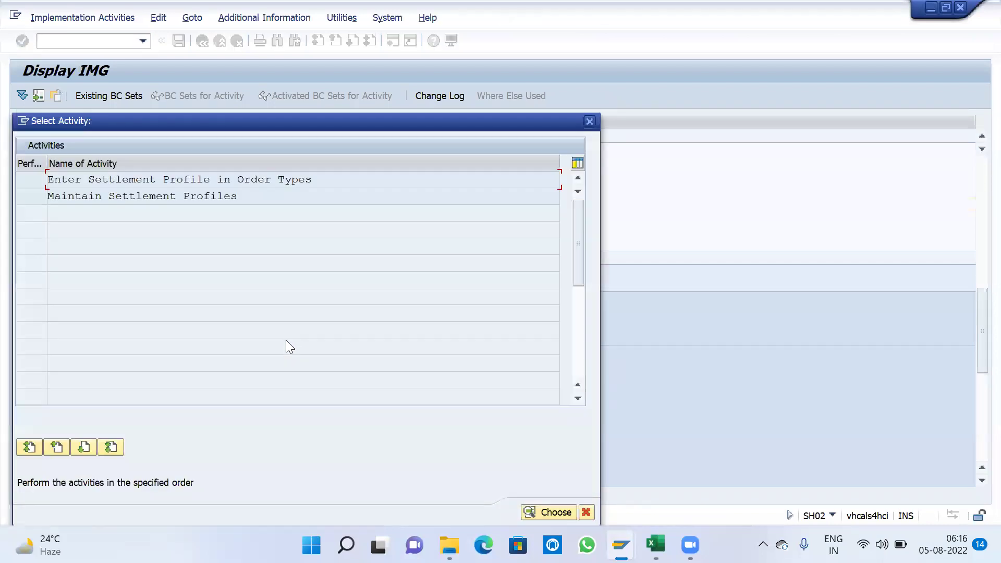
double_click(185, 195)
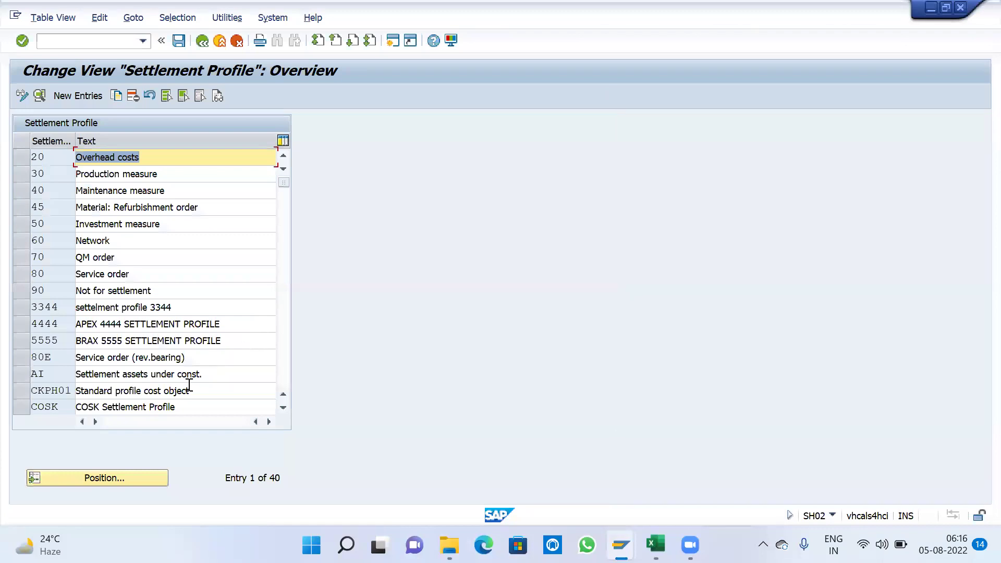
Step: Open the details of settlement profile KSRS and set its maximum number of distribution rules to 3
scroll(189, 384, down, 4)
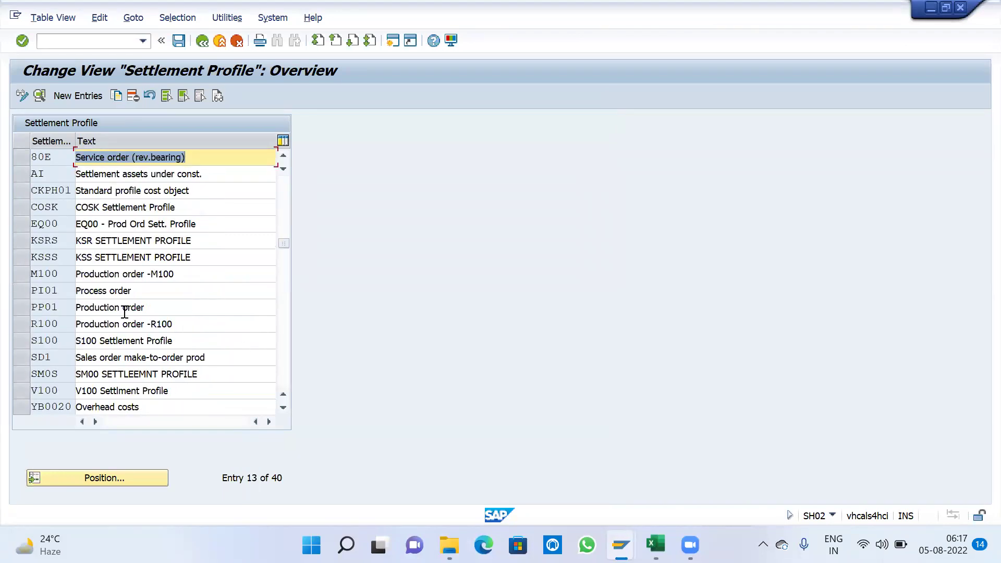
double_click(144, 241)
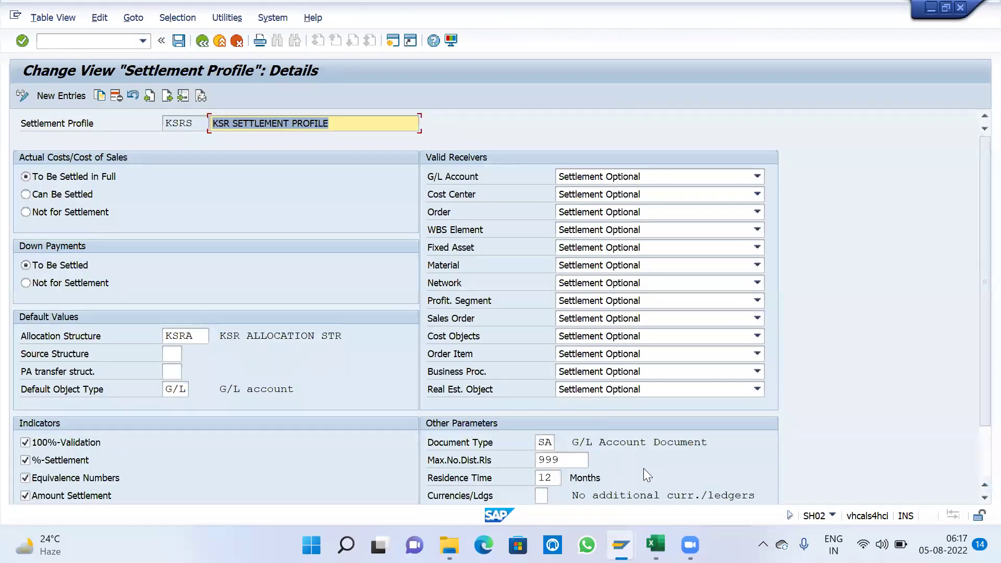
scroll(655, 429, down, 3)
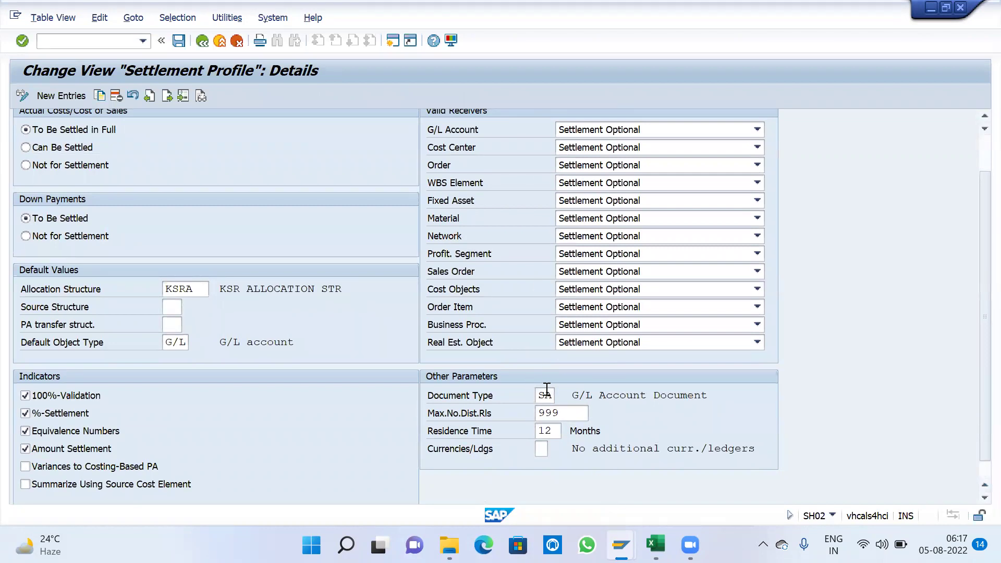
click(551, 430)
click(556, 413)
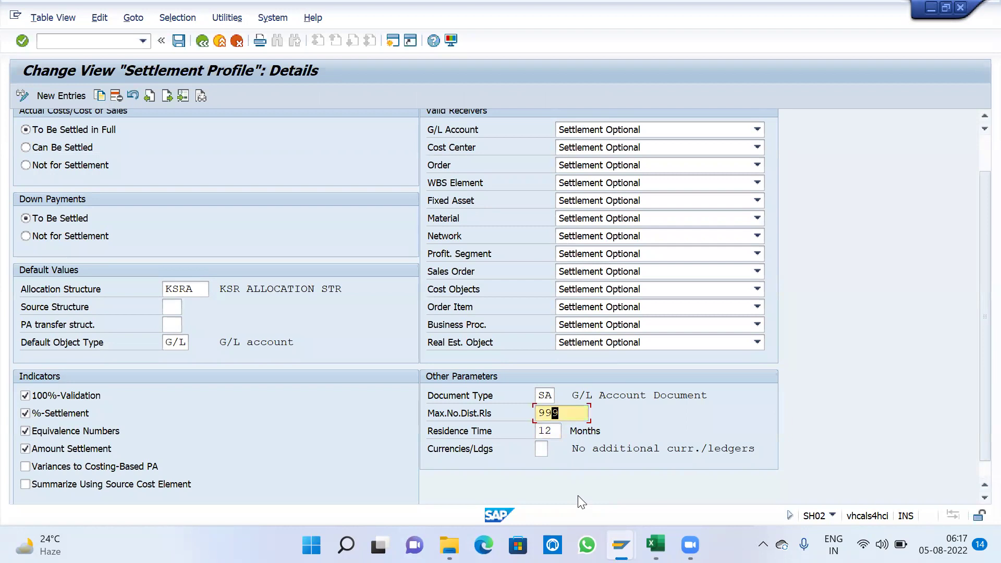
key(BackSpace)
key(BackSpace)
key(BackSpace)
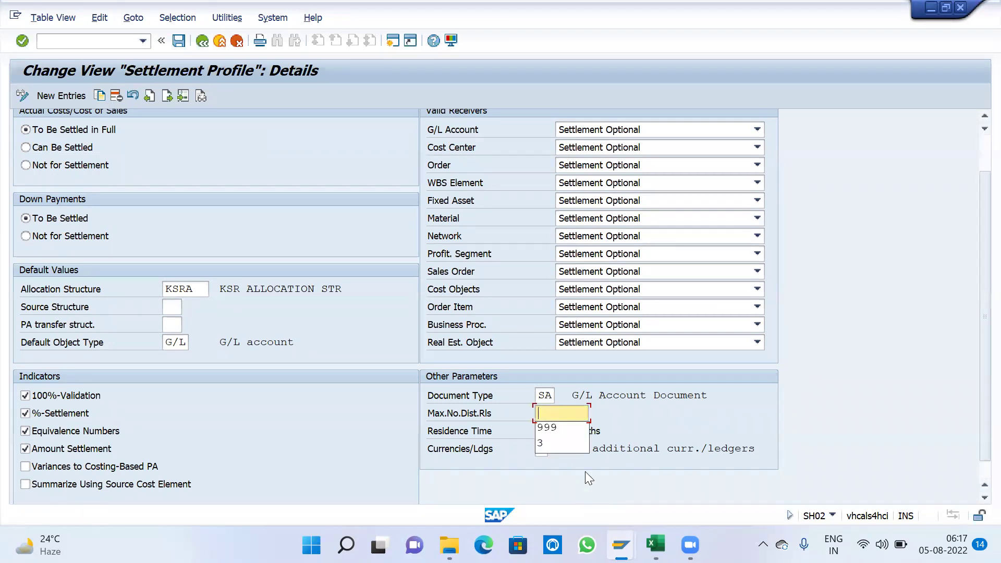
key(Down)
text(3)
key(Return)
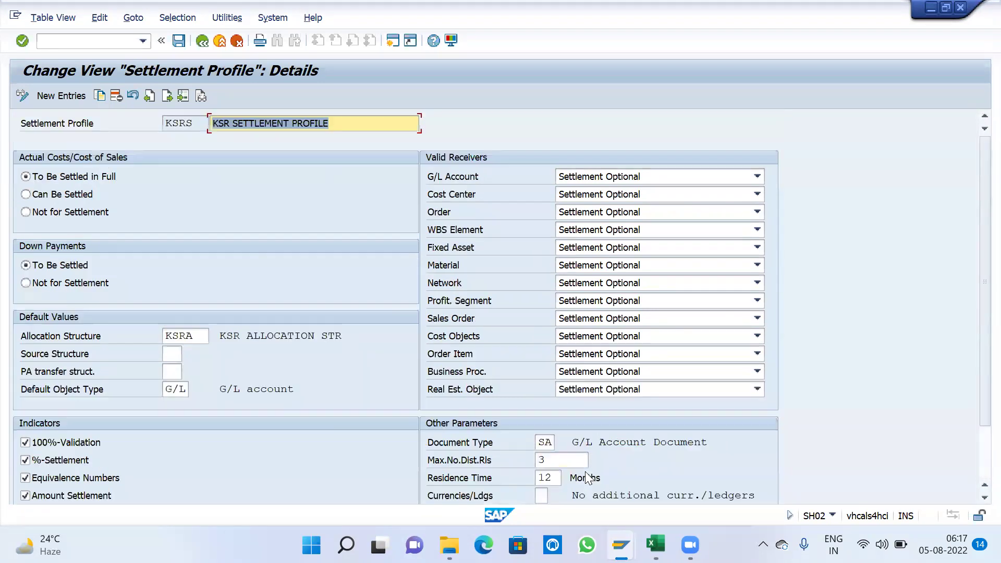
Step: Review the rest of the KSRS settlement profile and save it under the TESTING customizing request
scroll(409, 397, down, 1)
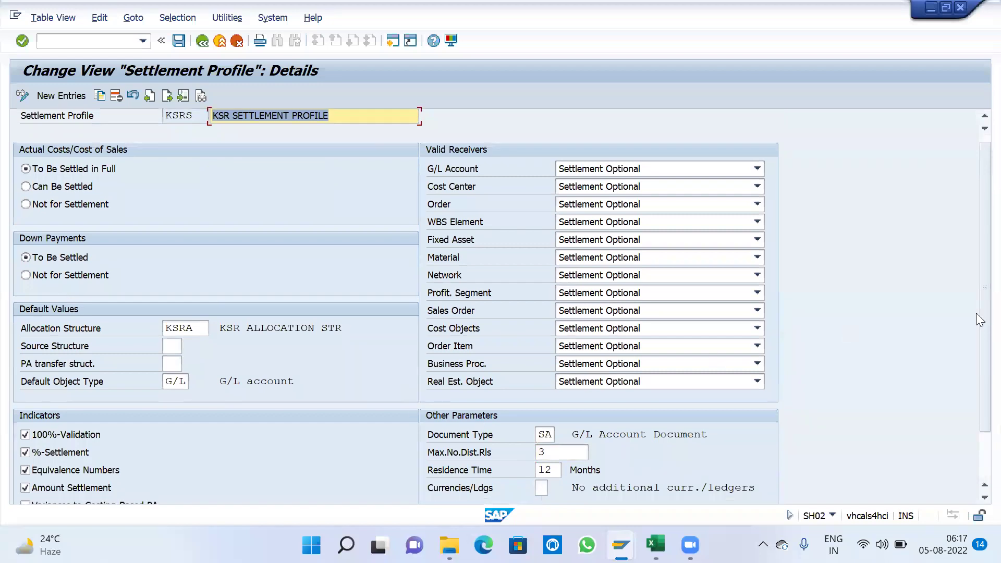
scroll(343, 469, down, 1)
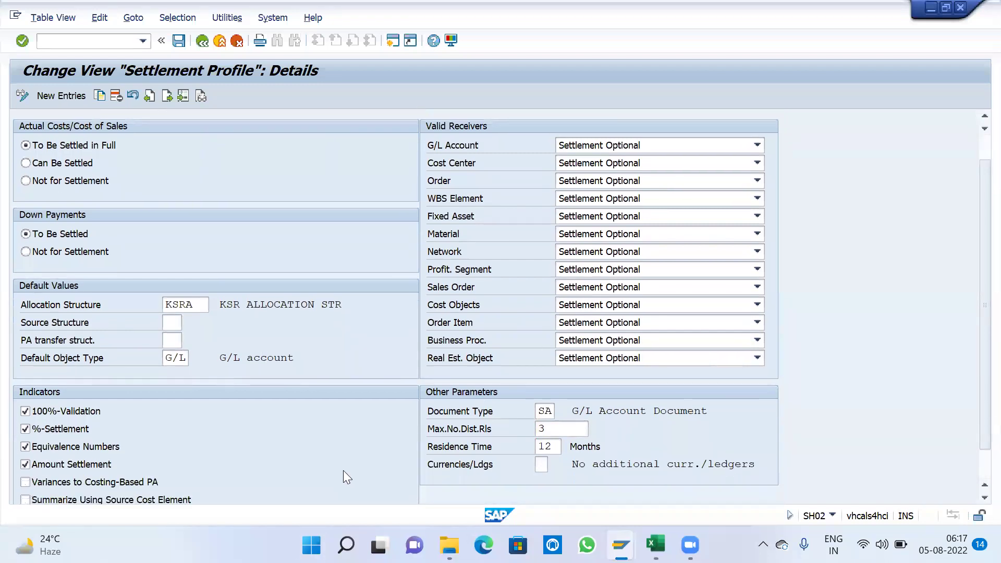
scroll(344, 477, down, 1)
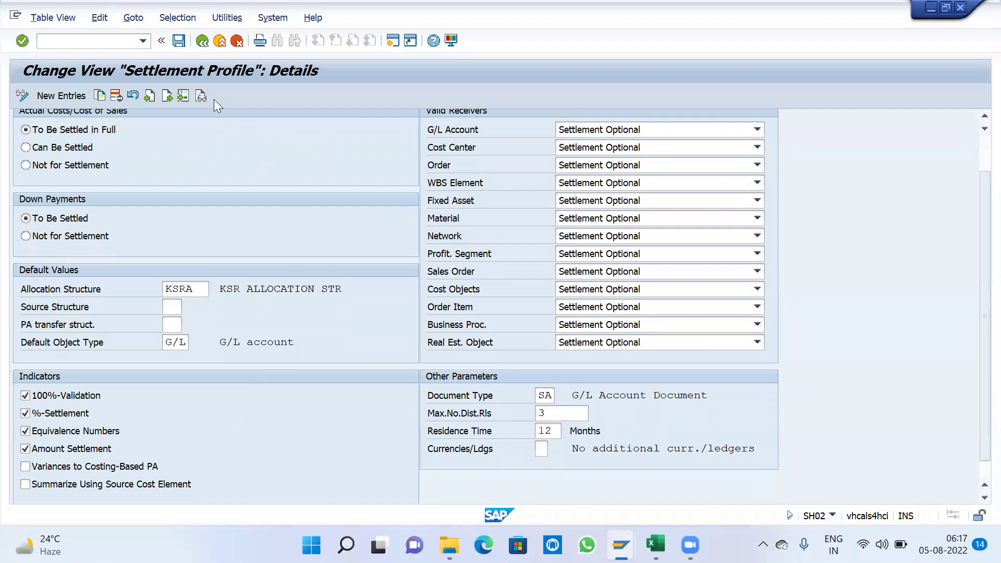
click(181, 44)
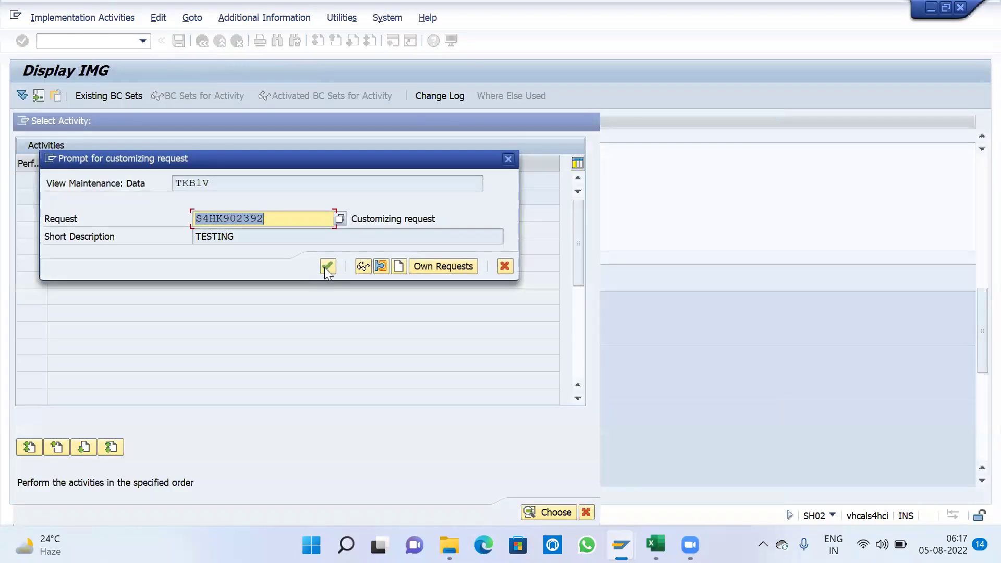
click(328, 267)
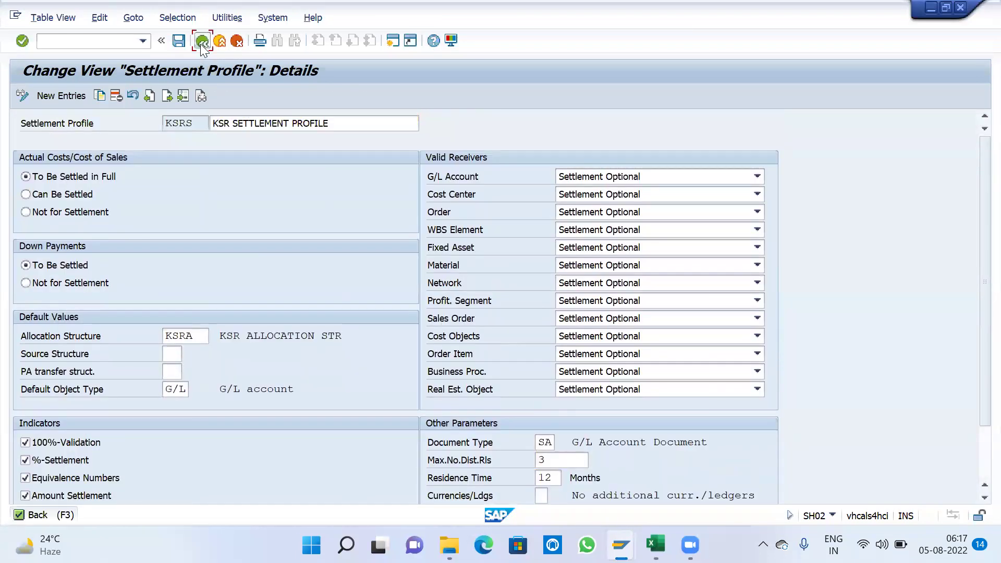
Step: Leave the settlement profile maintenance, close the activity selection and exit the customizing structure
click(201, 43)
click(201, 42)
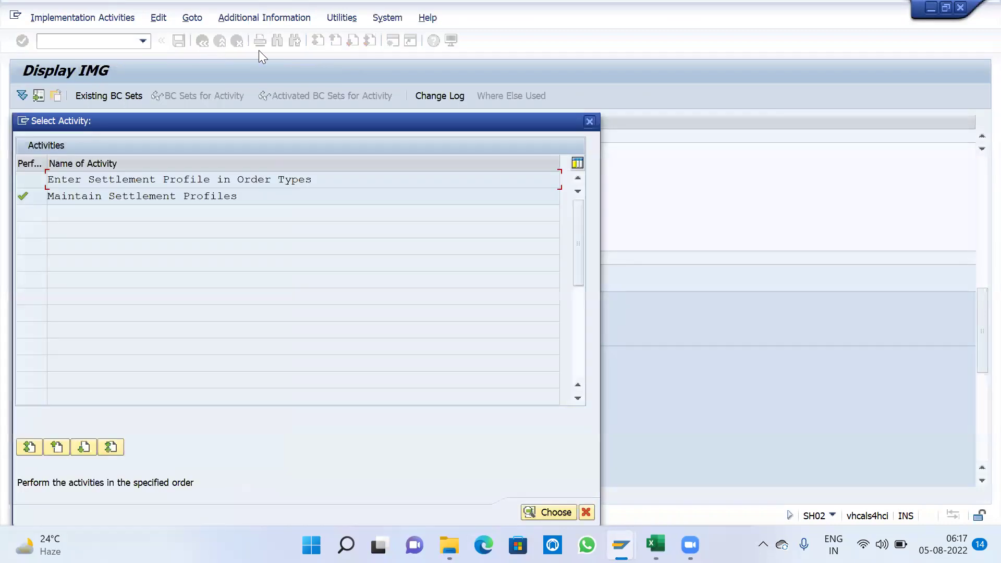
click(585, 123)
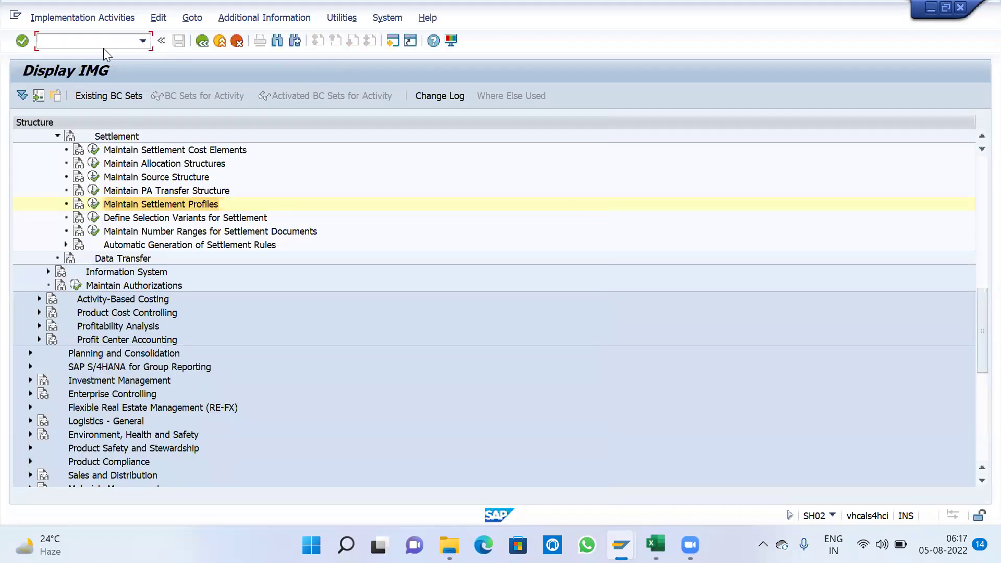
click(198, 43)
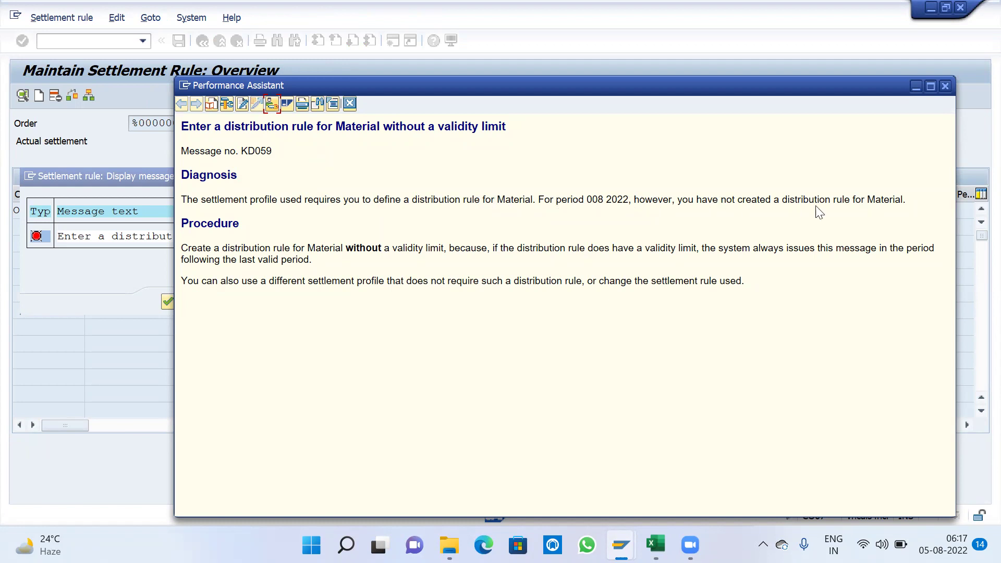
Step: Read the diagnosis in the distribution rule message help, and close the help and the message list
drag(907, 200, 679, 197)
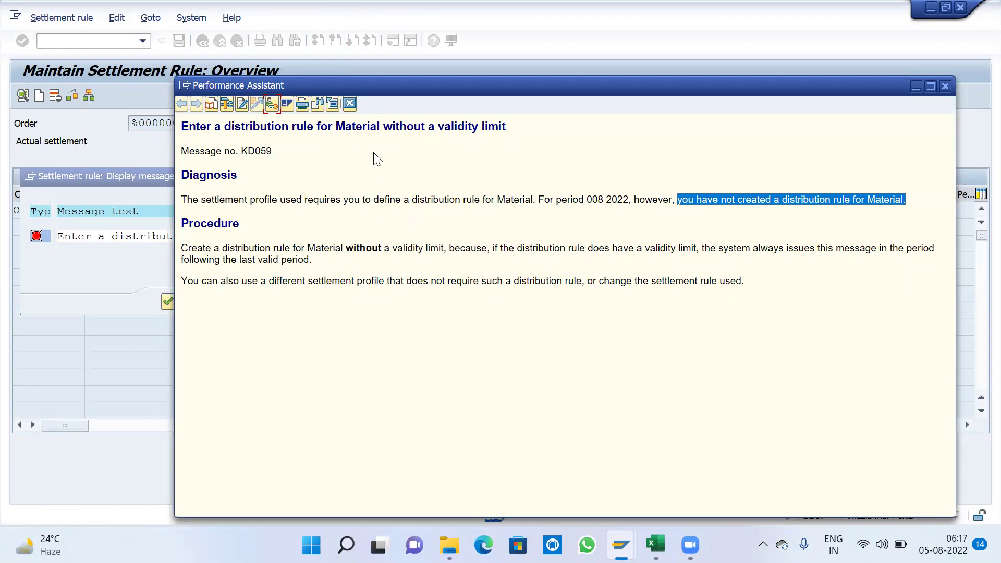
click(350, 103)
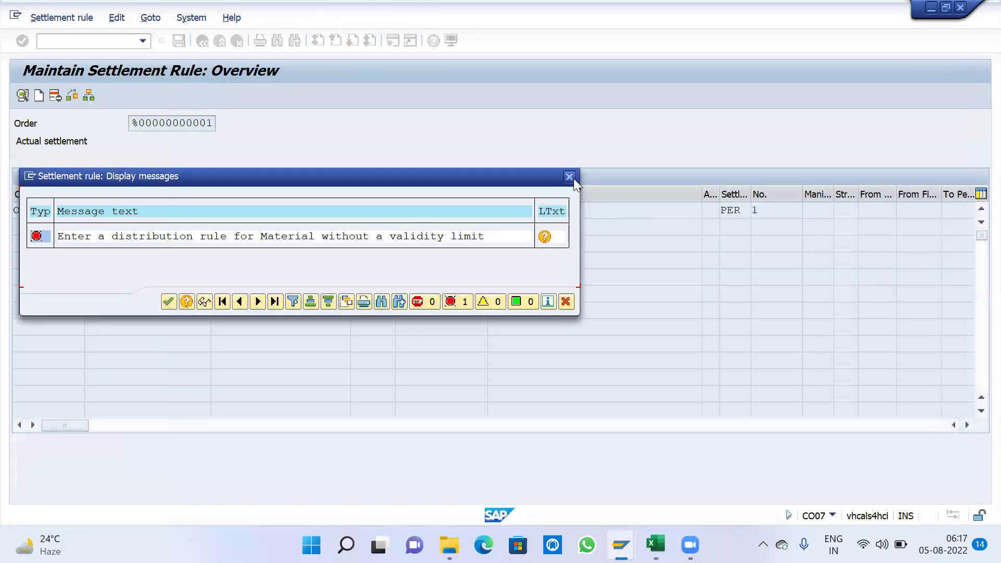
click(569, 177)
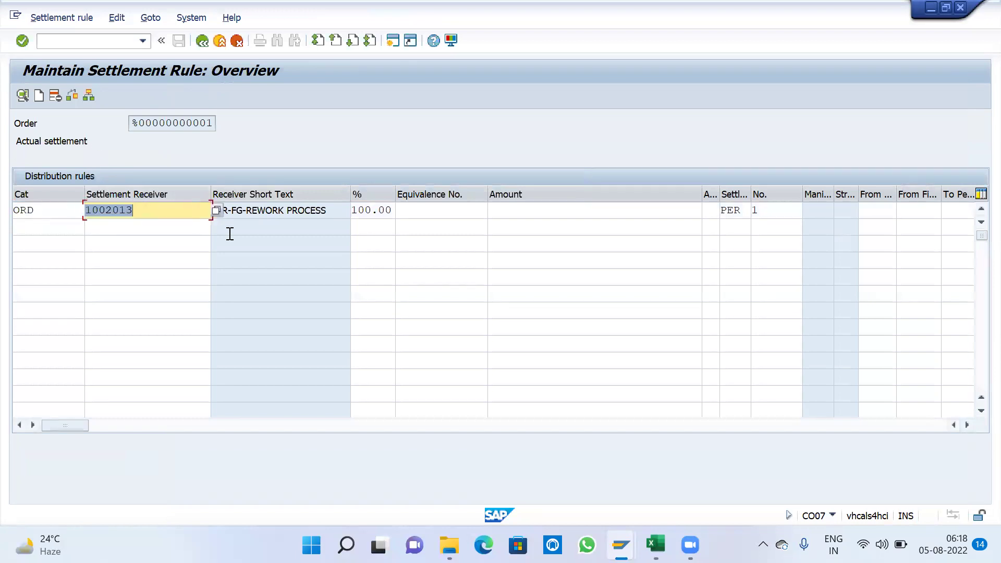
Step: Switch from the rework order to transaction CO02 and open the main production order for changing
click(106, 47)
text(/NCO02)
key(Return)
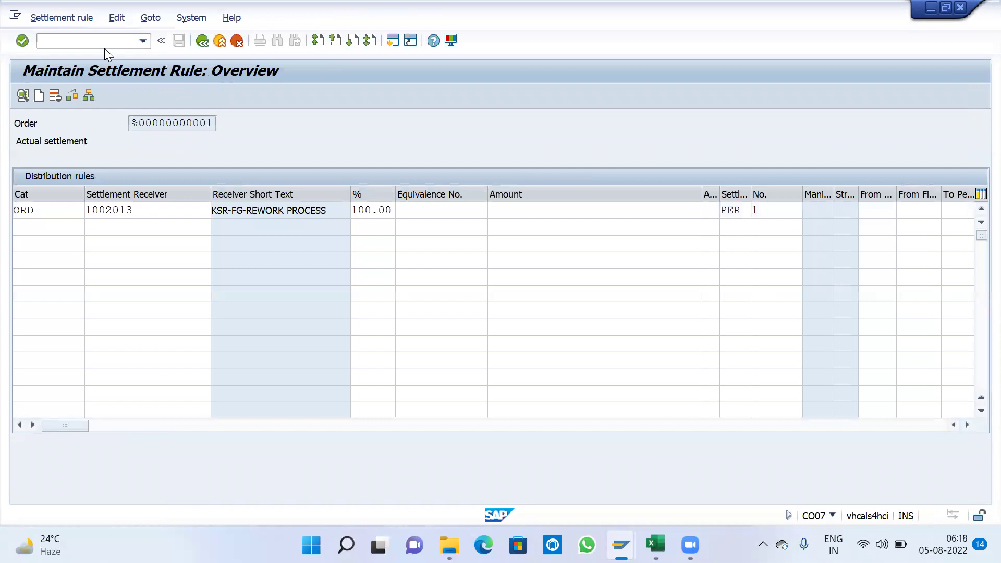
text(1002013)
key(Return)
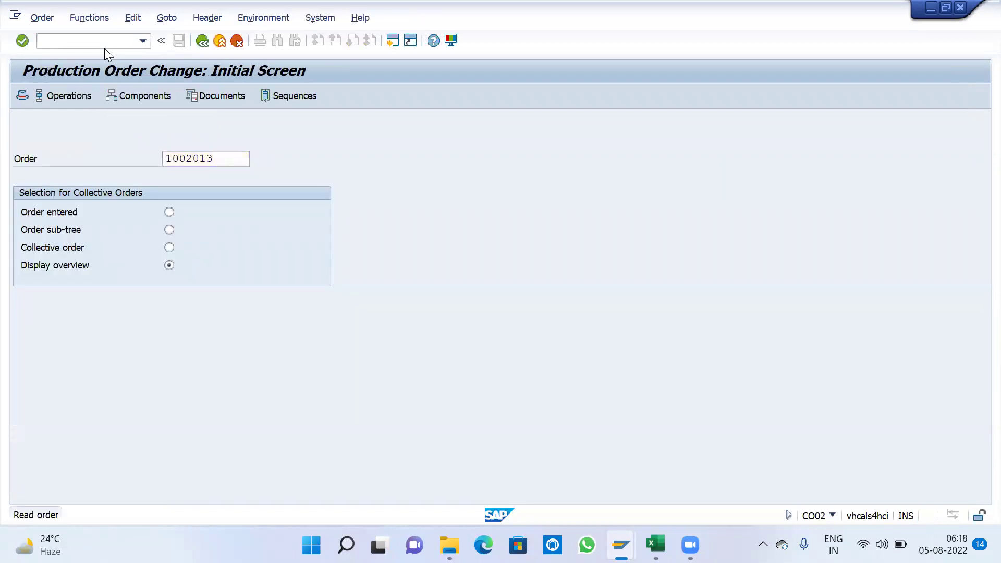
Step: Open the main production order's settlement rule and go to its settlement parameters
key(alt+g)
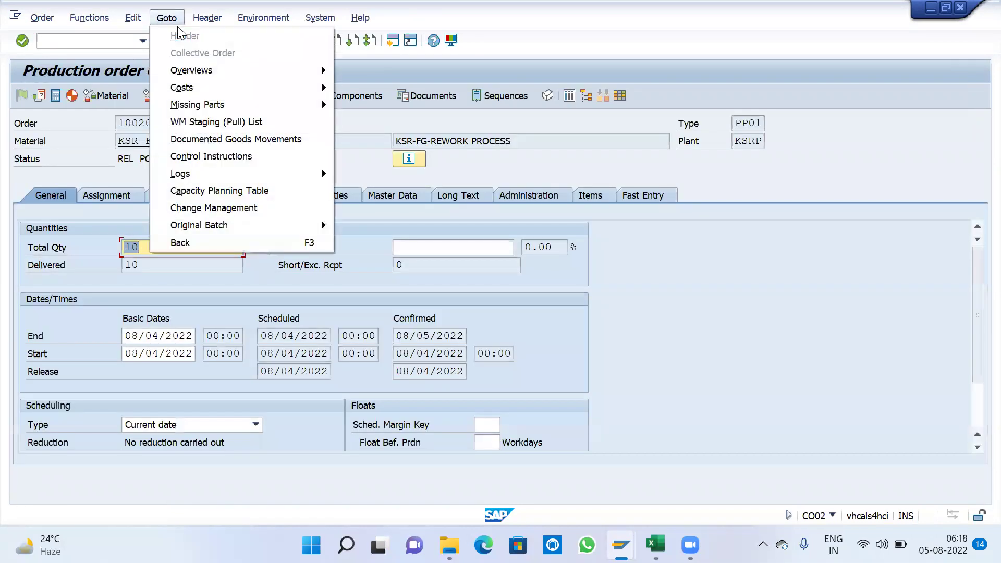
key(Right)
click(239, 88)
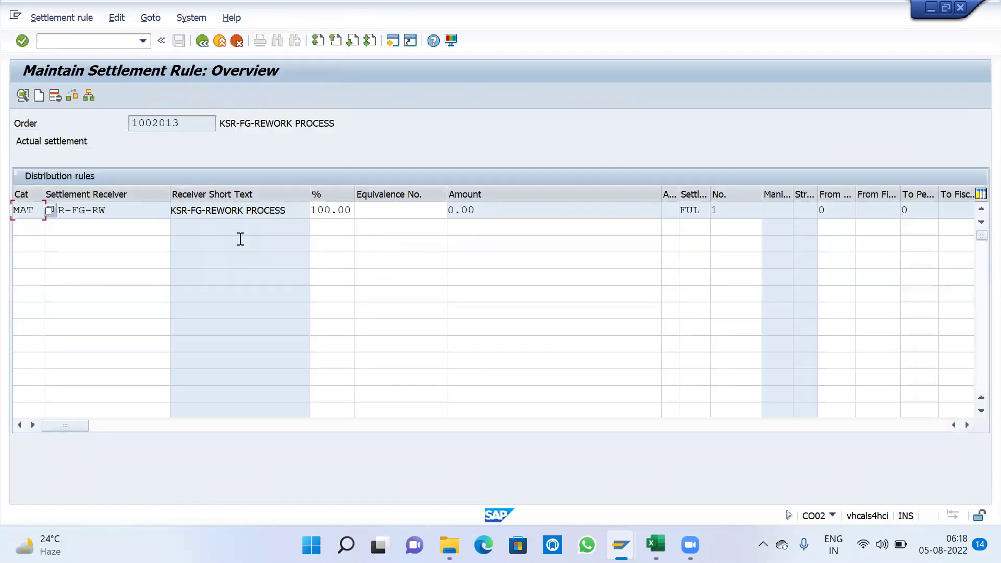
click(150, 17)
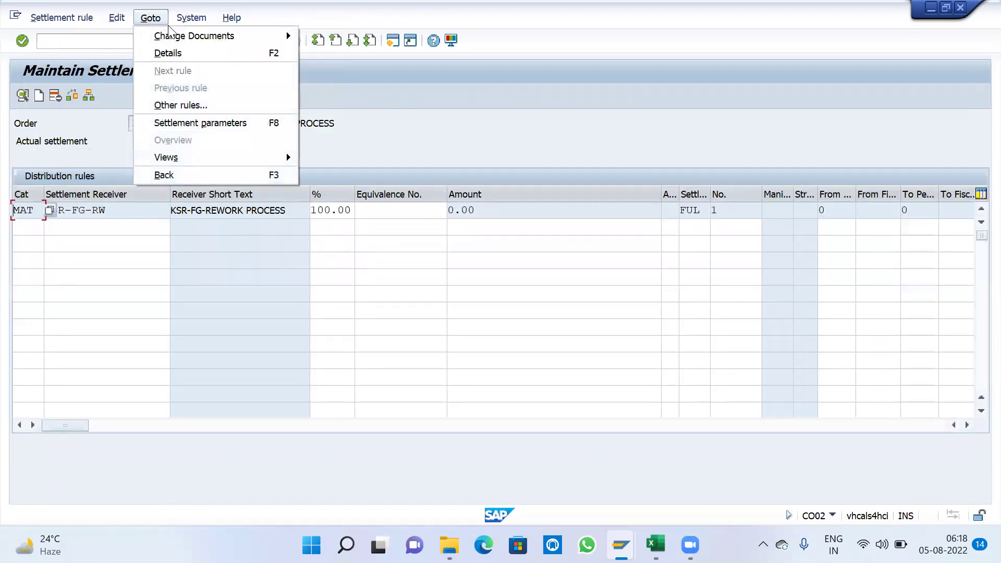
click(200, 123)
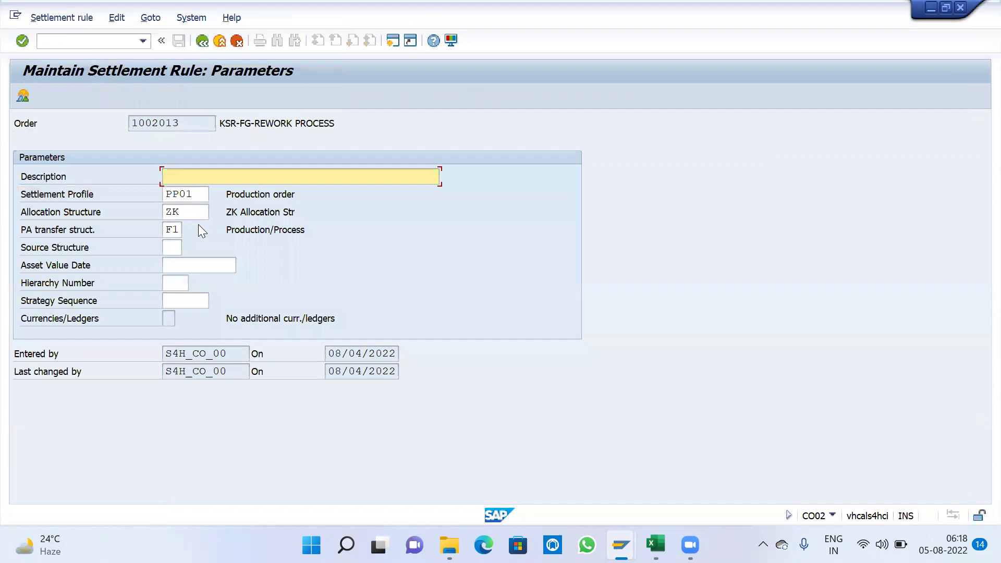
Step: Clear the allocation structure and the PA transfer structure in the main order's settlement parameters
click(199, 195)
click(198, 214)
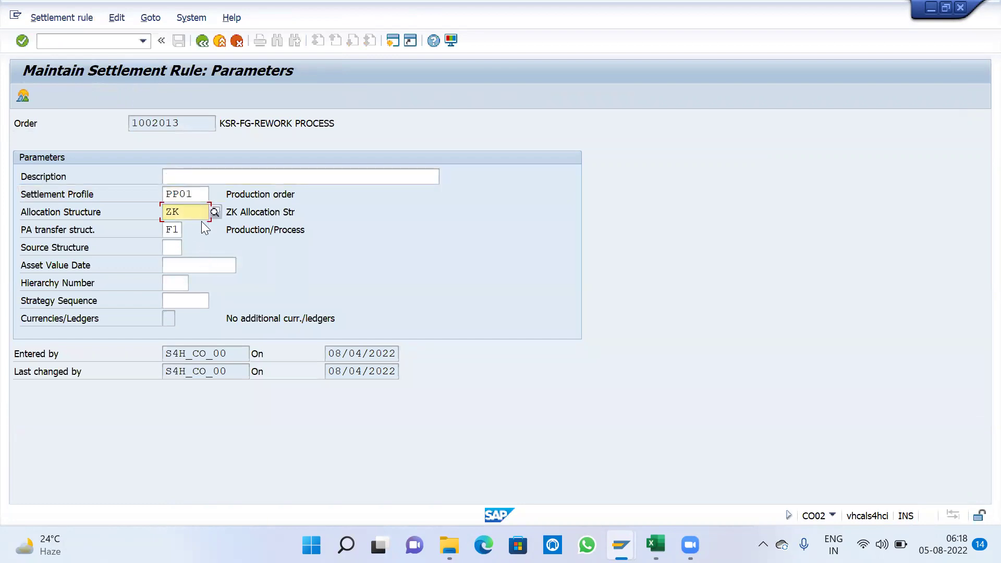
key(BackSpace)
key(BackSpace)
key(Tab)
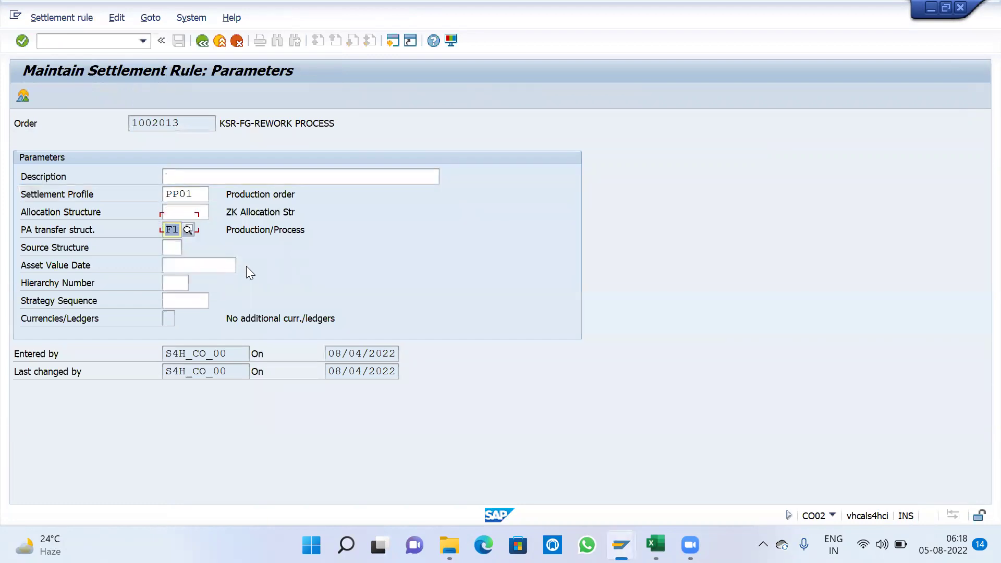
key(Delete)
key(Tab)
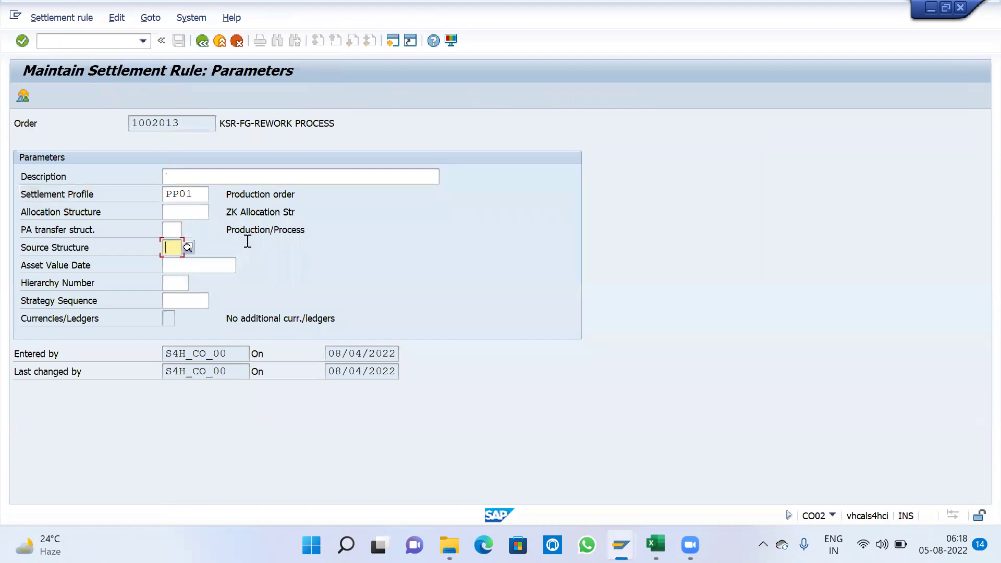
Step: Set the main order's settlement profile to KSRS and allocation structure to KSRA, and save the order
click(205, 194)
click(215, 195)
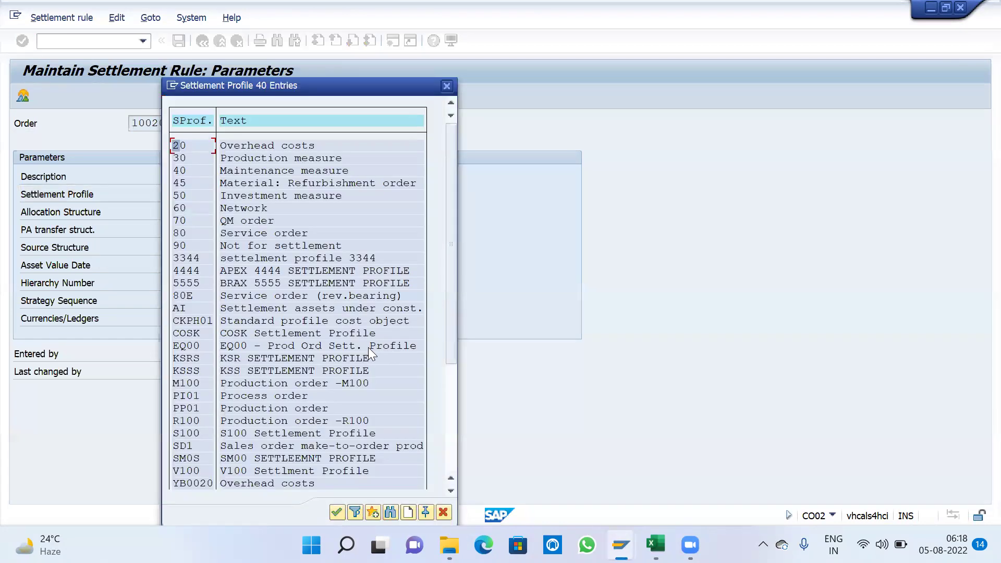
double_click(255, 357)
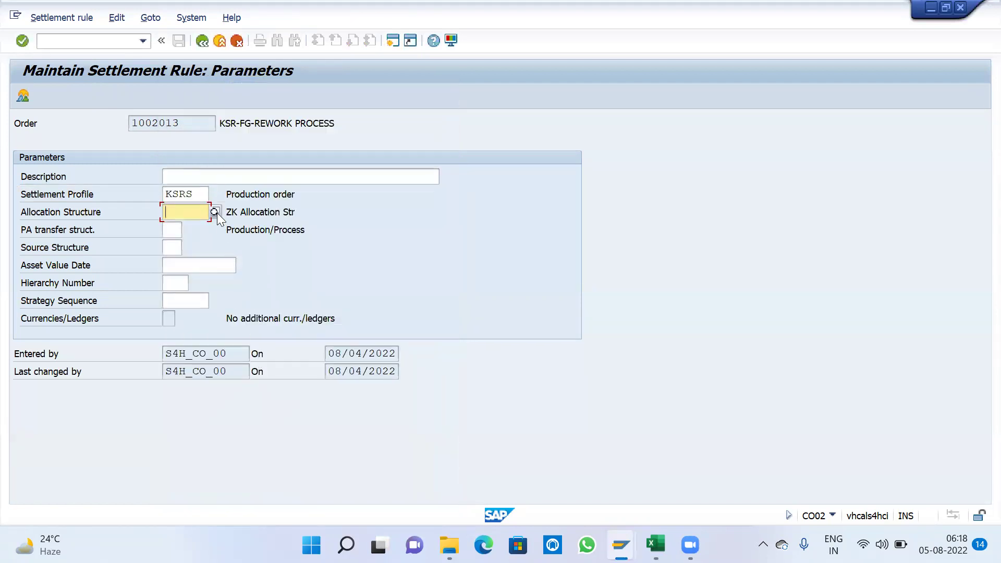
click(214, 211)
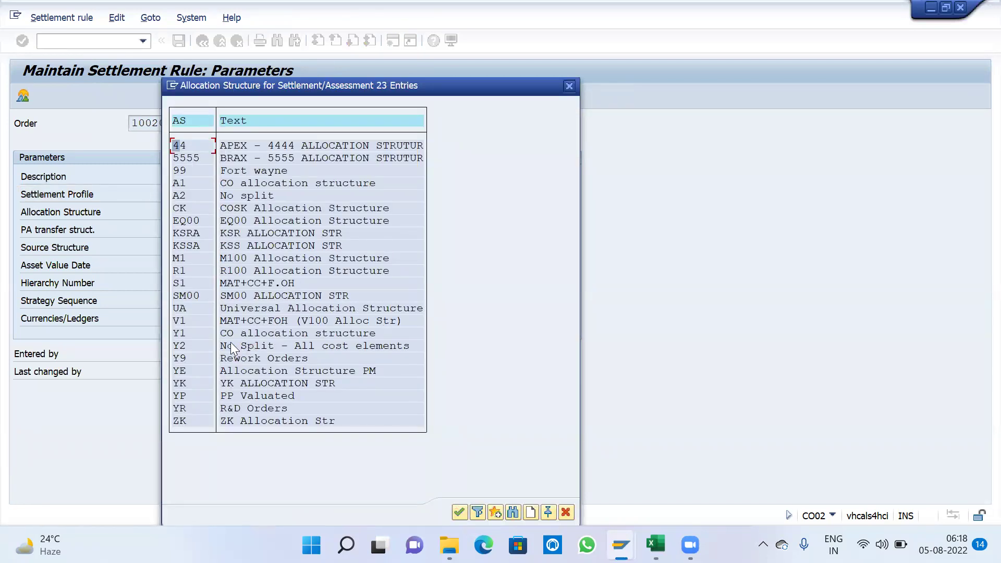
double_click(256, 234)
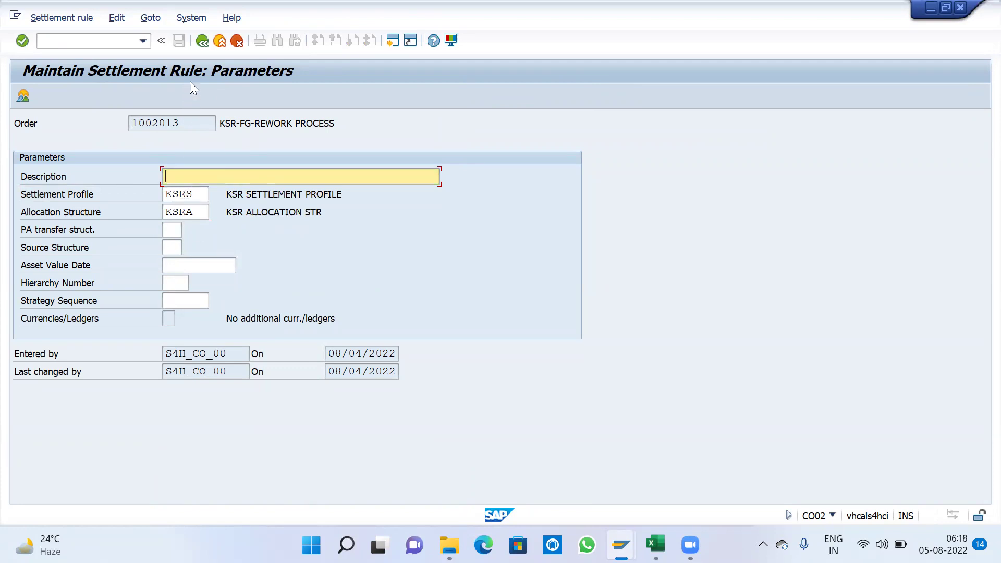
click(204, 42)
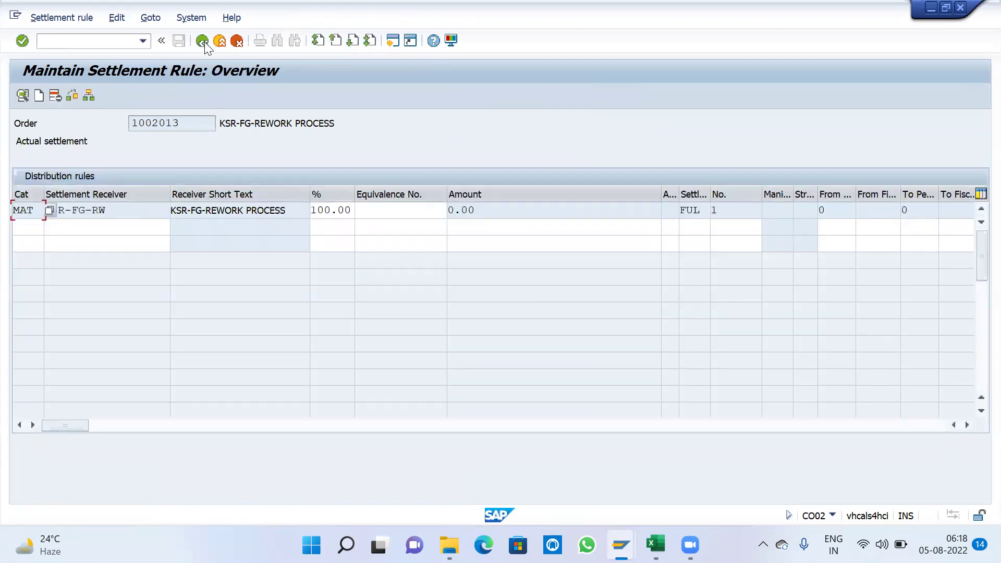
click(204, 42)
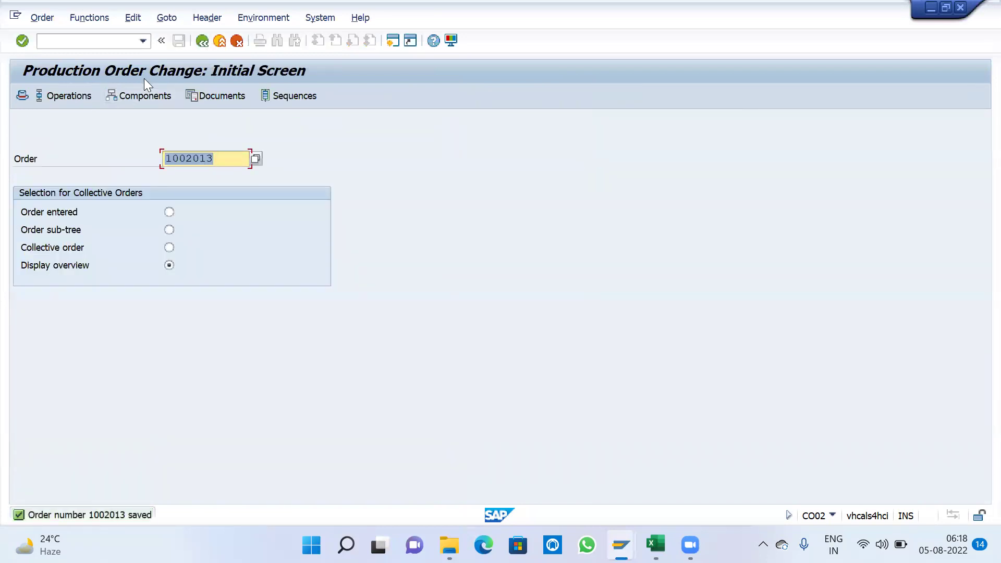
Step: Start a PP01 order without material for plant KSRP in CO07, described with the main order's number and "-REOWRK PROCESS"
click(78, 42)
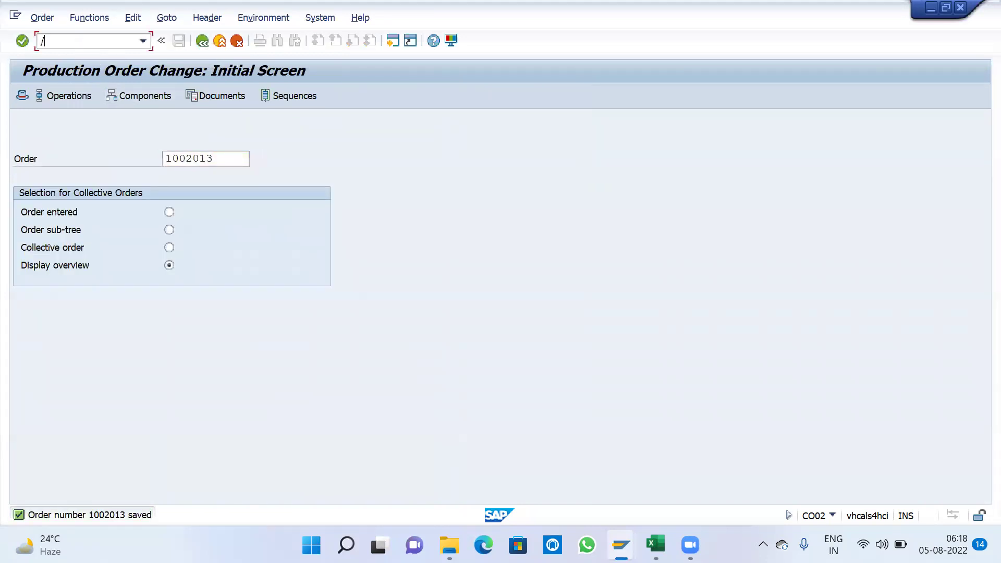
text(/NCO07)
key(Return)
key(Return)
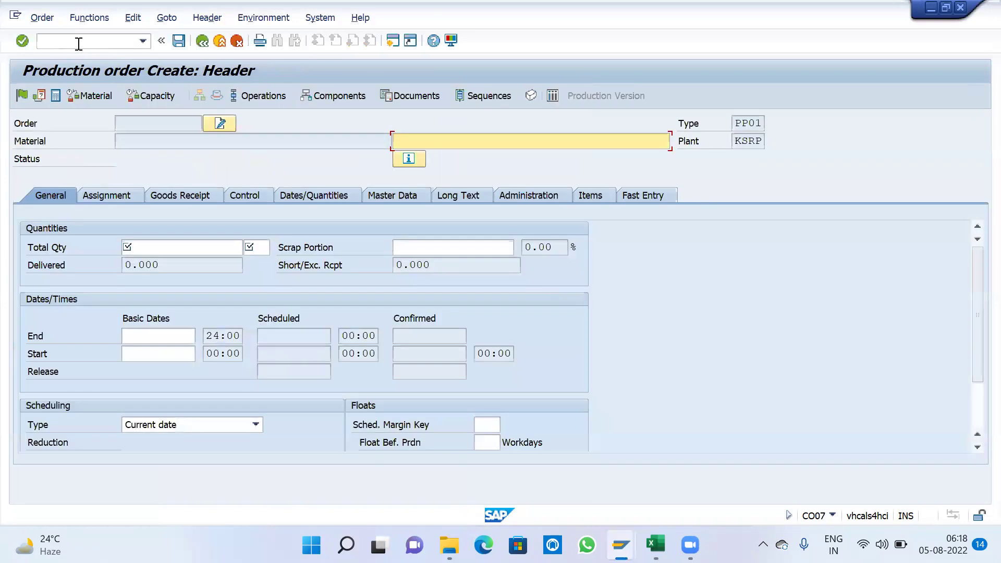
click(415, 141)
click(424, 156)
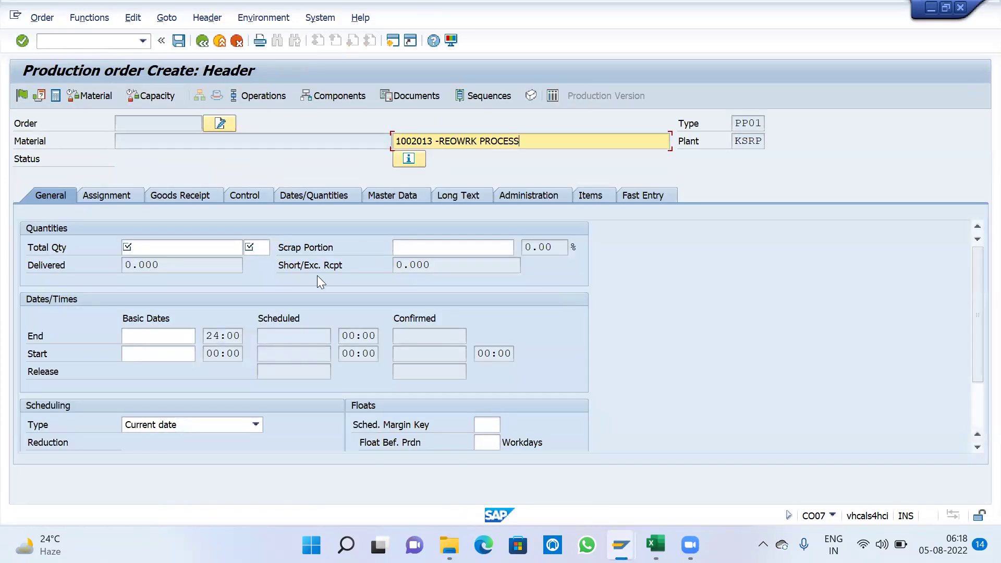
Step: Set the rework order's total quantity to 10 EA and continue to its settlement rule
click(200, 254)
click(200, 264)
click(256, 247)
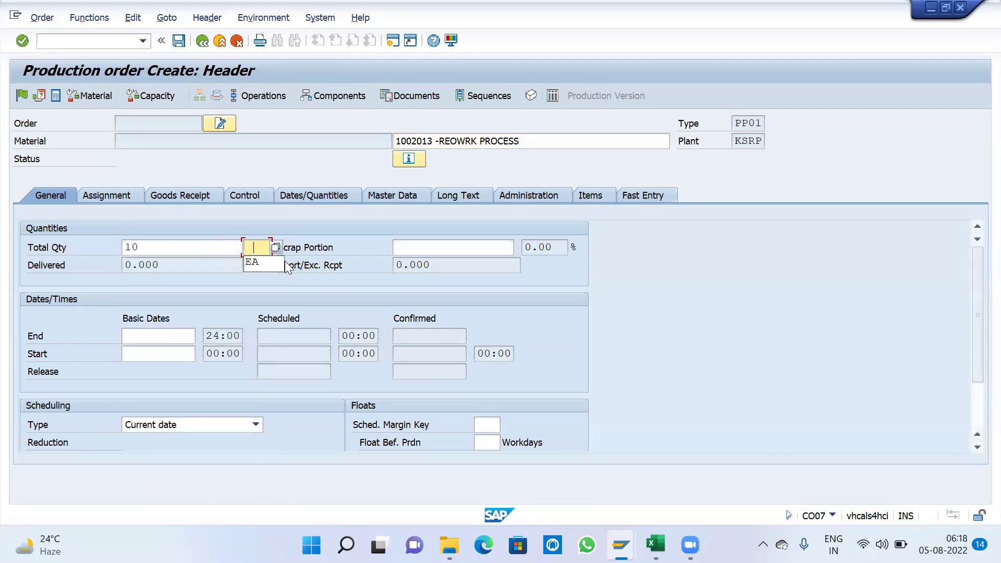
key(Return)
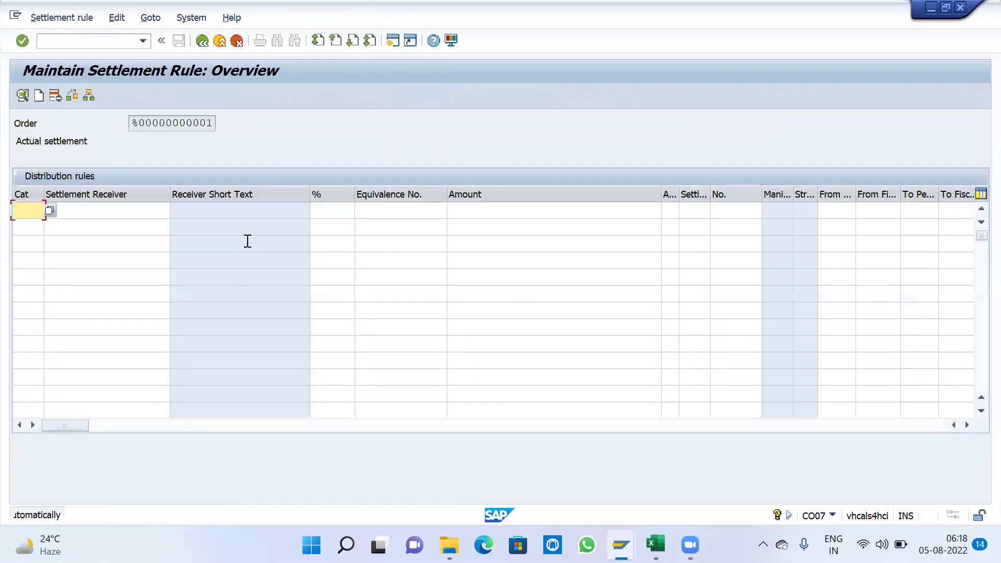
Step: Add a distribution rule of category ORD with the main production order as settlement receiver
click(105, 211)
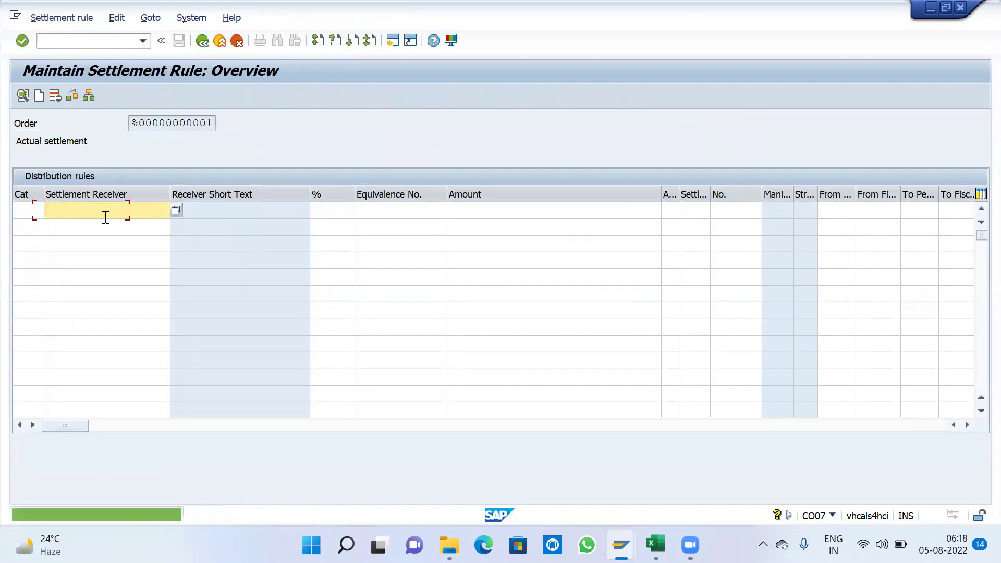
click(29, 210)
click(46, 228)
key(Tab)
text(10002013)
key(Return)
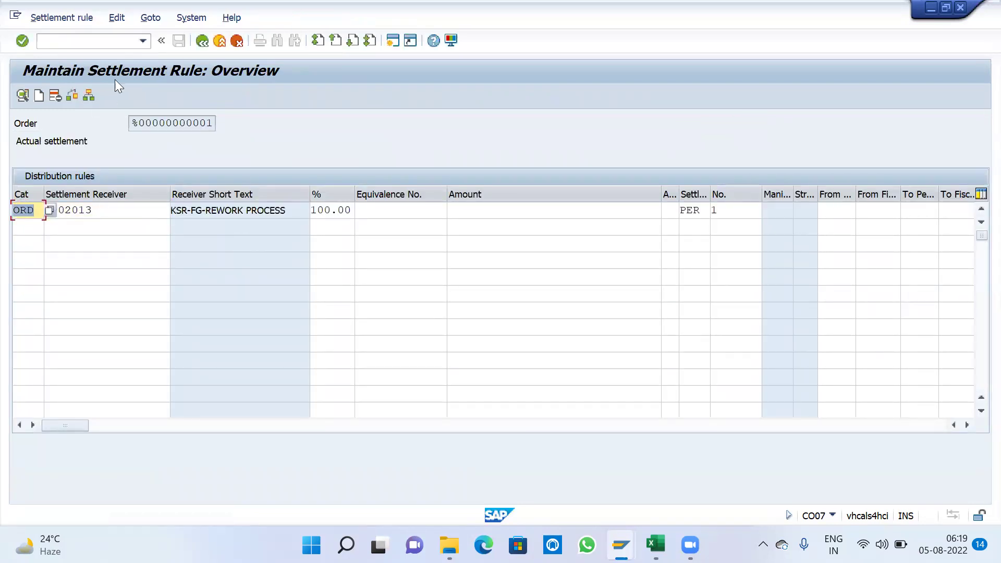
Step: Try to leave the settlement rule, and read the long text of the resulting message before closing it
click(200, 41)
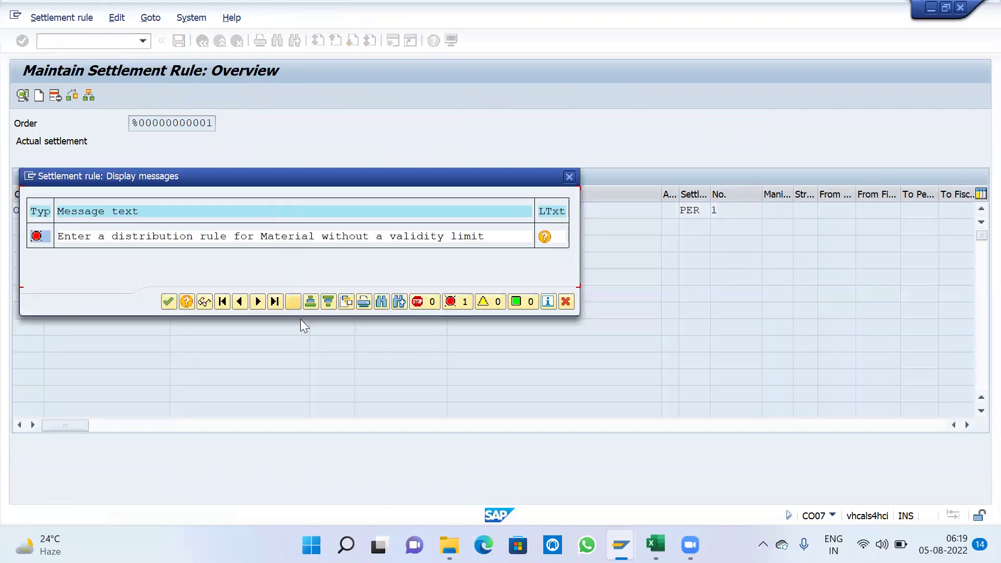
click(552, 240)
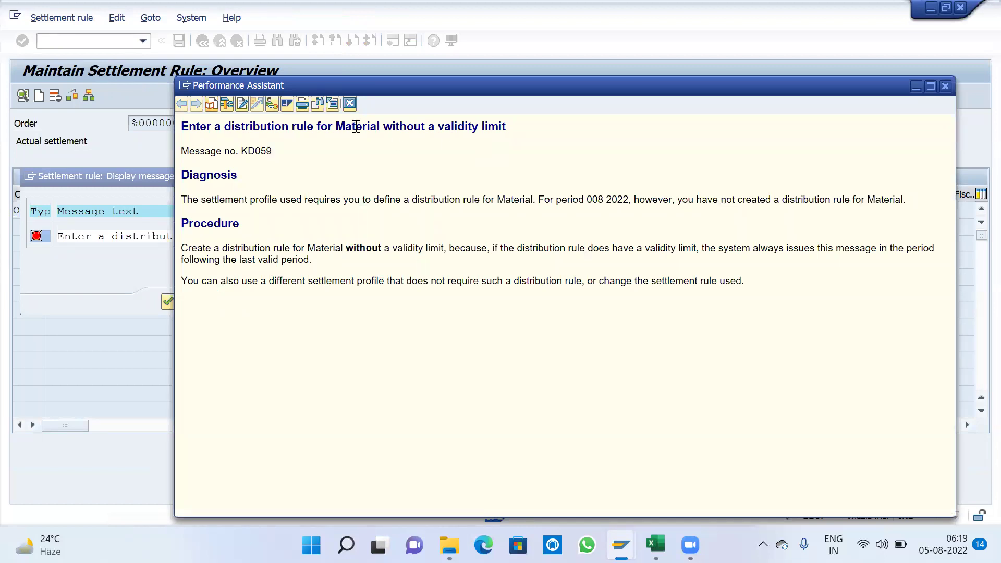
click(350, 103)
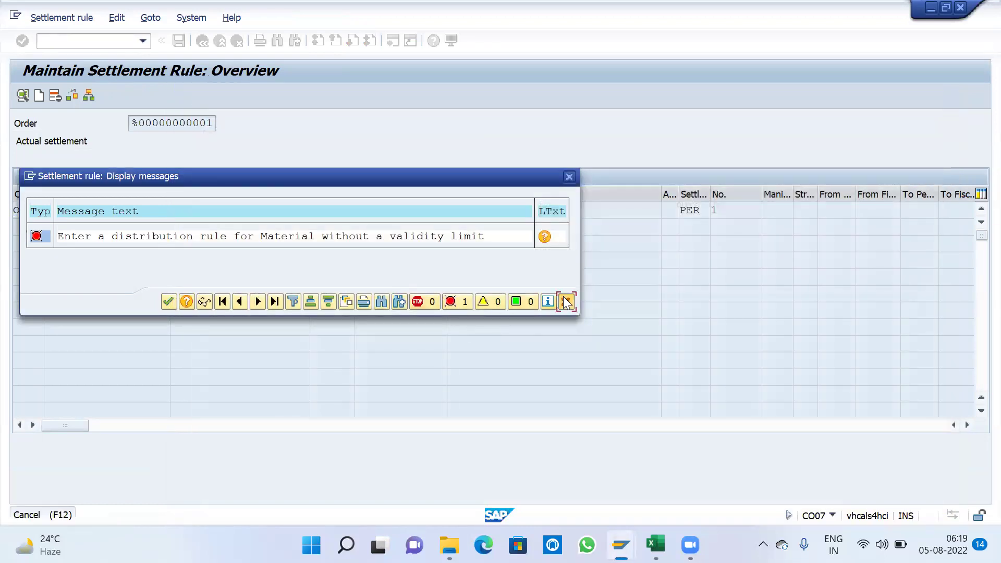
click(566, 302)
Step: Open the main production order for change in CO02 and go to its settlement rule
click(78, 42)
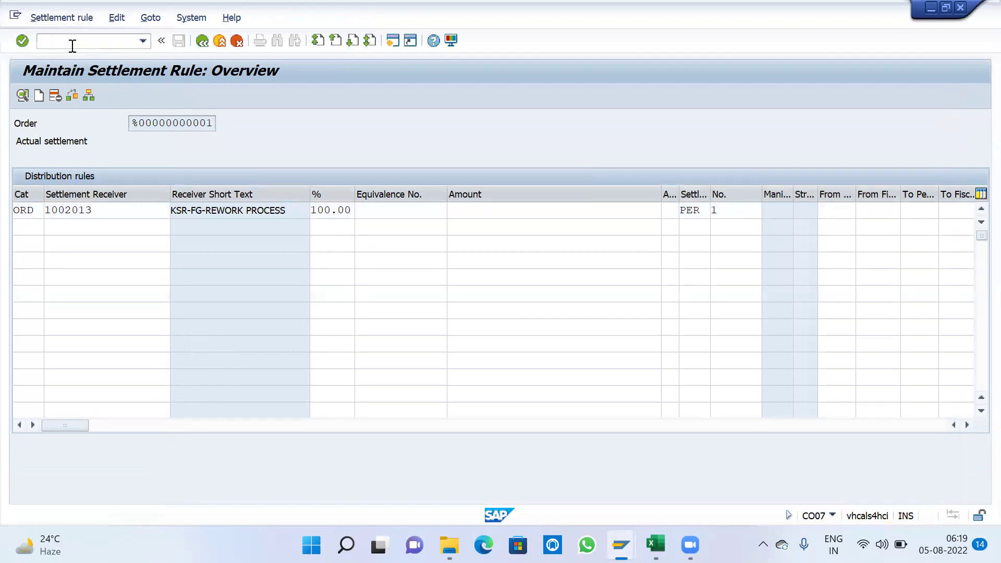
key(Return)
key(Return)
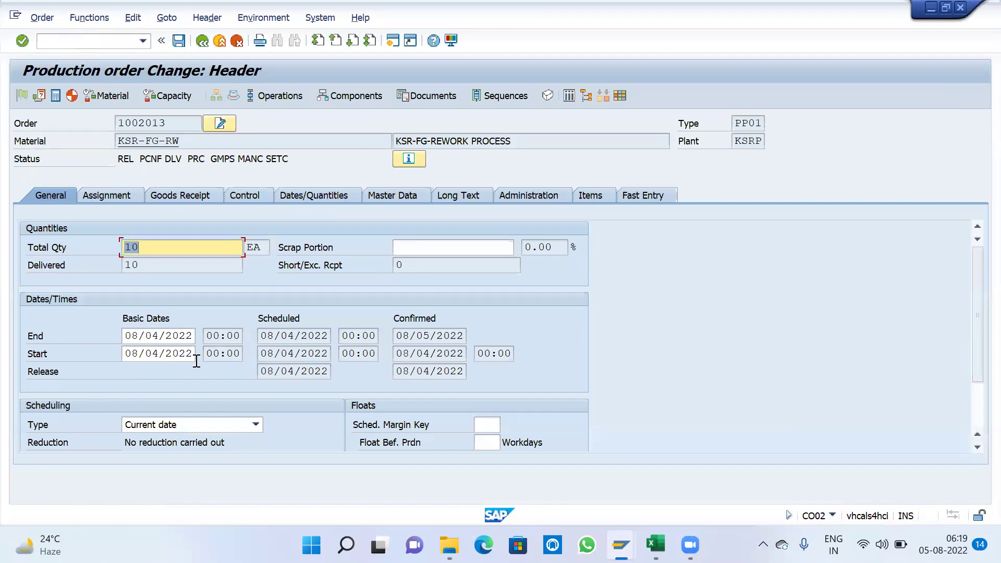
click(166, 21)
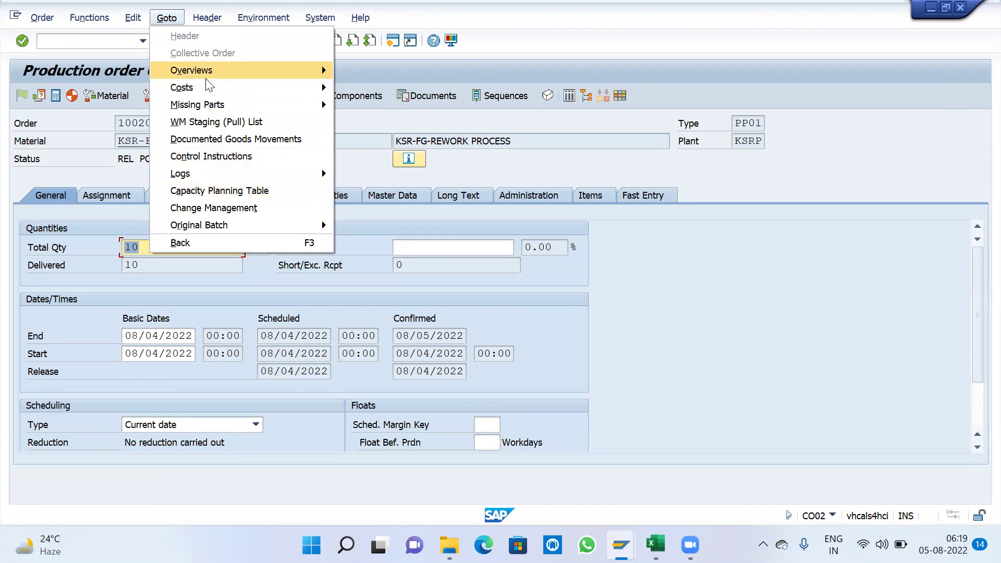
mouse_move(205, 93)
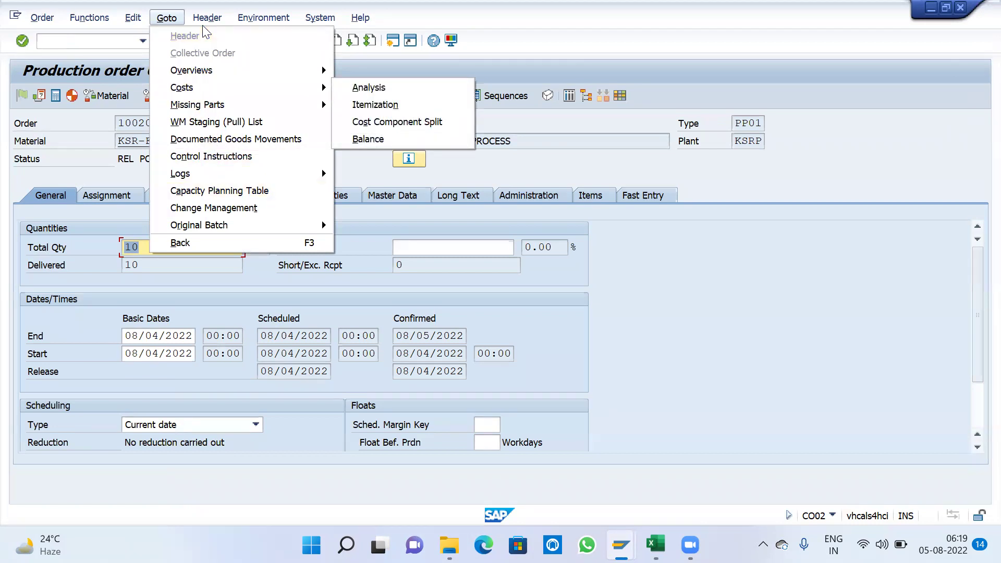
mouse_move(202, 25)
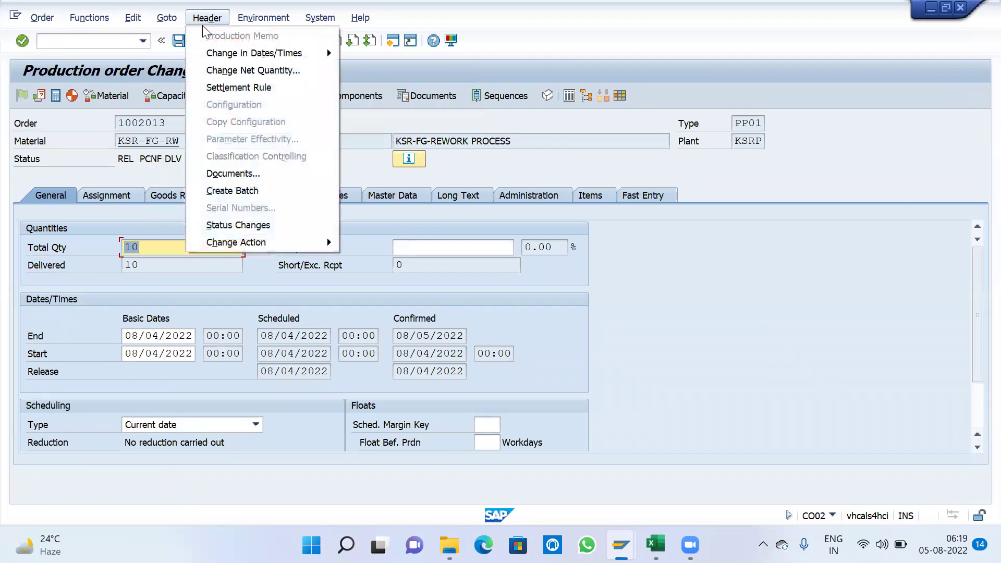
click(213, 88)
Step: Examine the main order's material distribution rule across all its columns, including the first-used and last-used periods
click(138, 214)
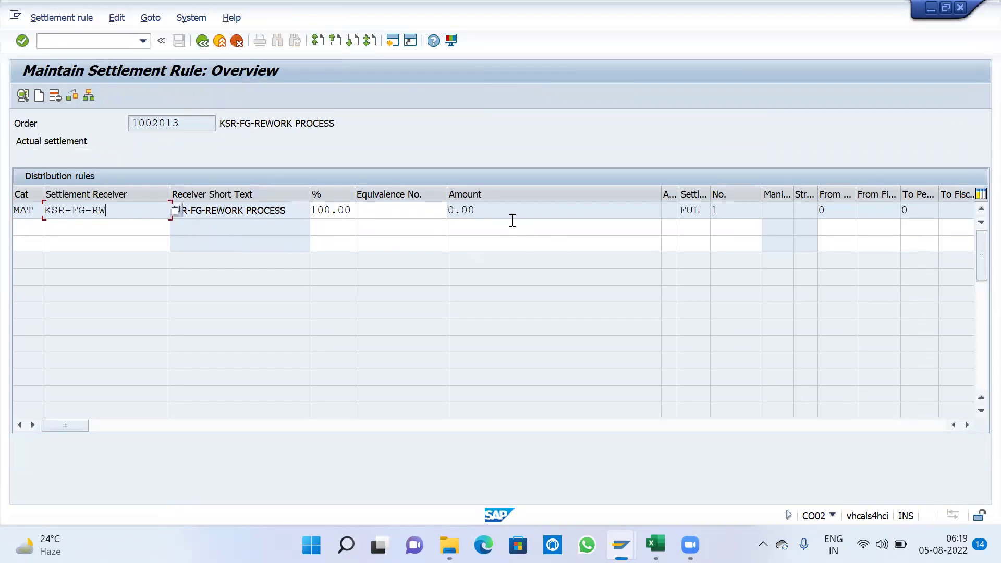
click(512, 221)
click(967, 424)
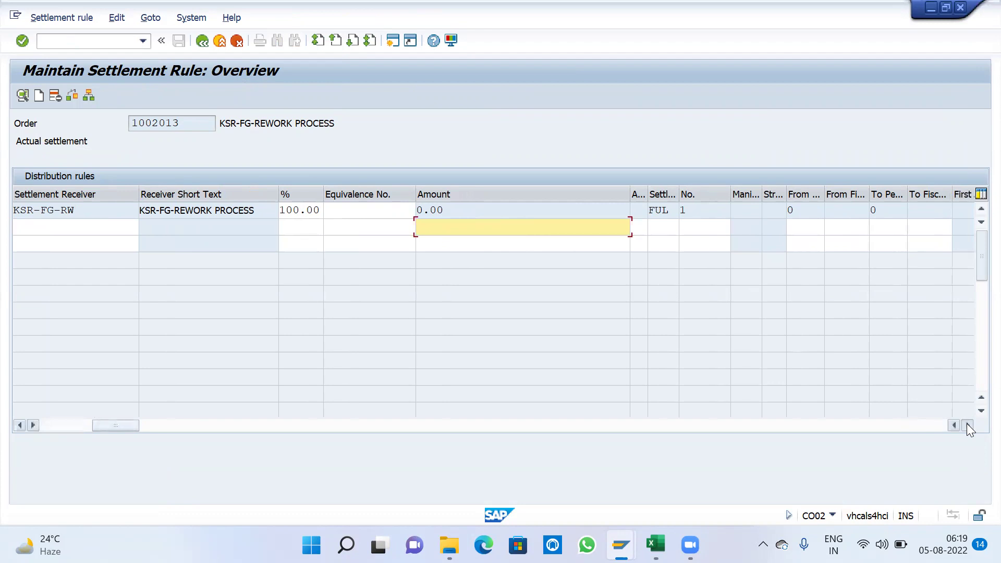
click(966, 425)
click(966, 425)
click(966, 425)
click(347, 208)
click(435, 209)
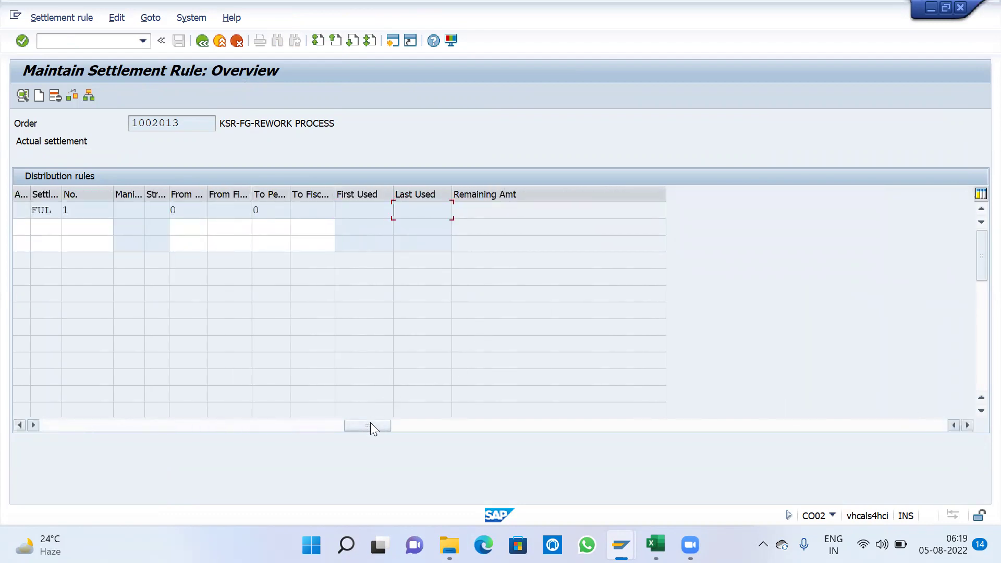
drag(370, 424, 46, 408)
Step: Open the main order's settlement parameters and look through the list of available settlement profiles
click(150, 18)
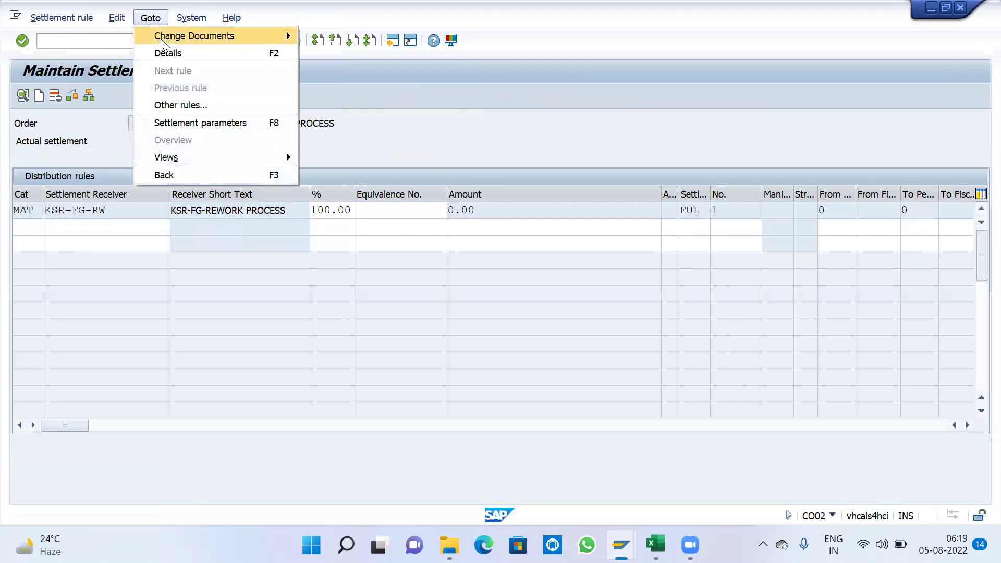
click(201, 123)
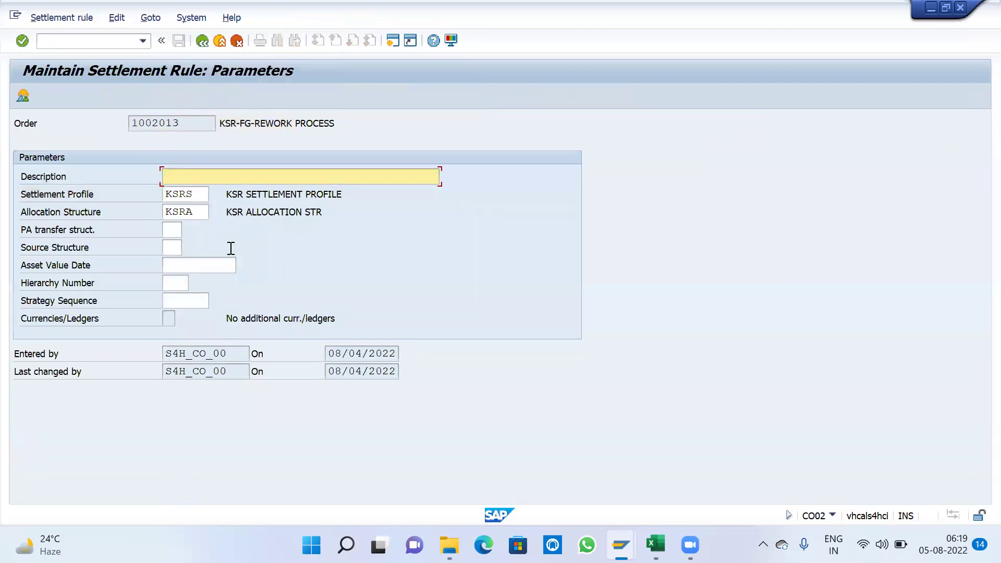
click(214, 192)
click(215, 193)
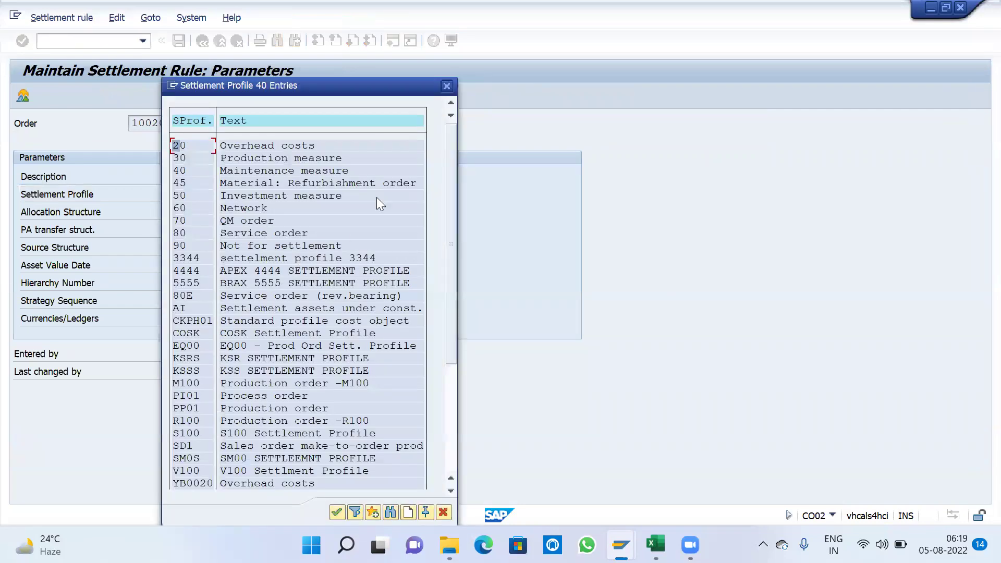
drag(453, 145, 456, 223)
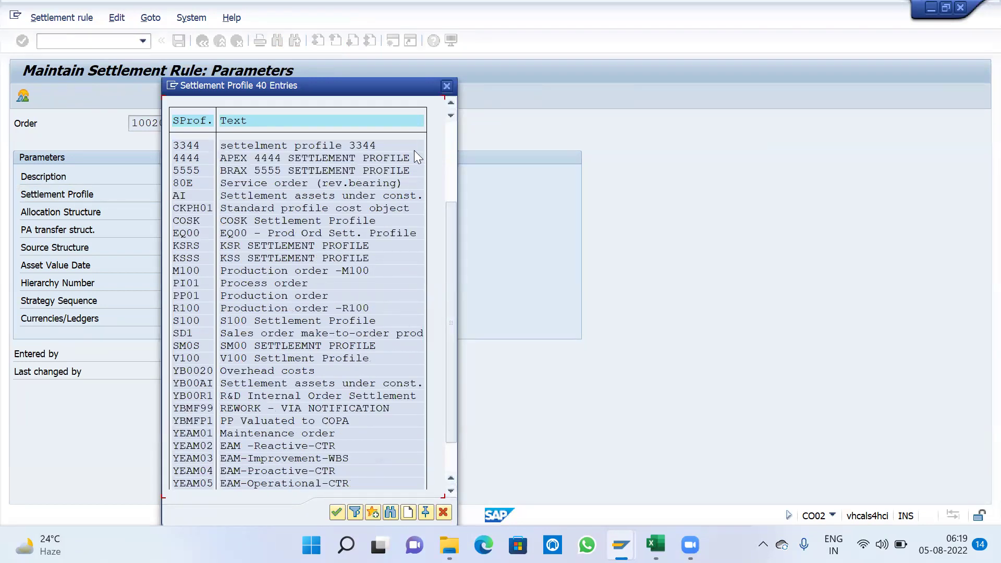
click(446, 86)
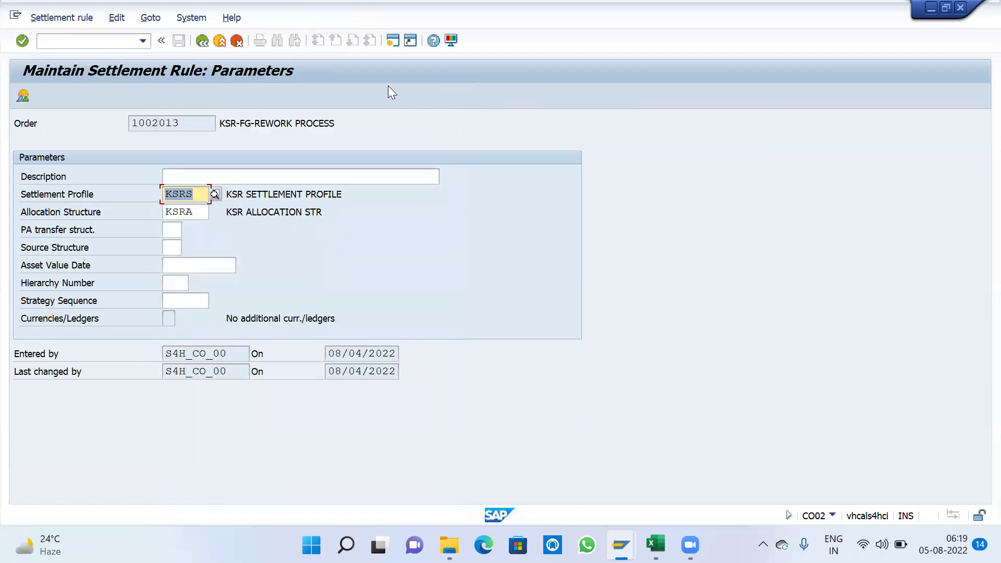
Step: Open the SAP customizing implementation guide through SPRO in a new session
click(392, 40)
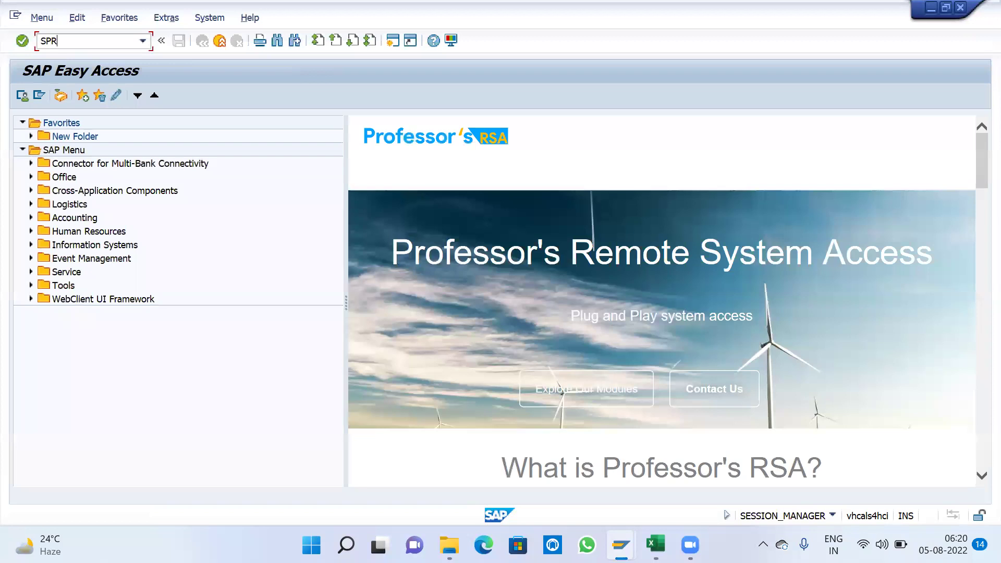
key(Return)
click(88, 103)
Step: Find the Production node in the implementation guide and expand it
click(119, 313)
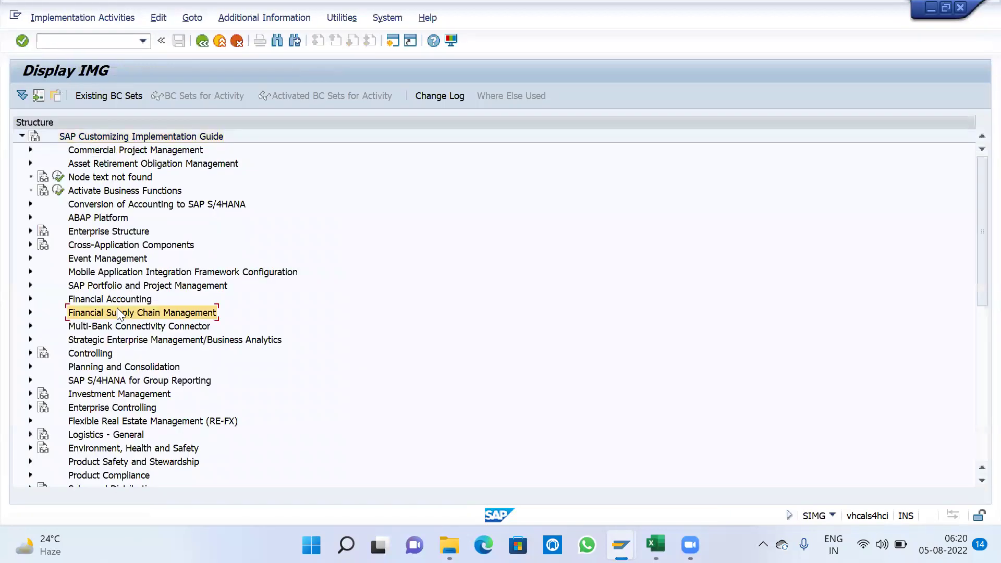
key(Up)
key(Down)
key(Down)
key(Down)
key(Down)
key(Down)
key(Down)
key(Down)
key(Down)
key(Down)
key(Down)
key(Down)
key(Down)
key(Down)
key(Down)
key(Down)
key(Down)
key(Down)
key(Down)
key(Down)
key(Down)
key(Up)
key(Up)
key(Up)
key(Up)
key(Up)
key(Up)
key(Down)
key(Down)
key(Down)
key(Down)
key(Down)
key(Down)
key(Right)
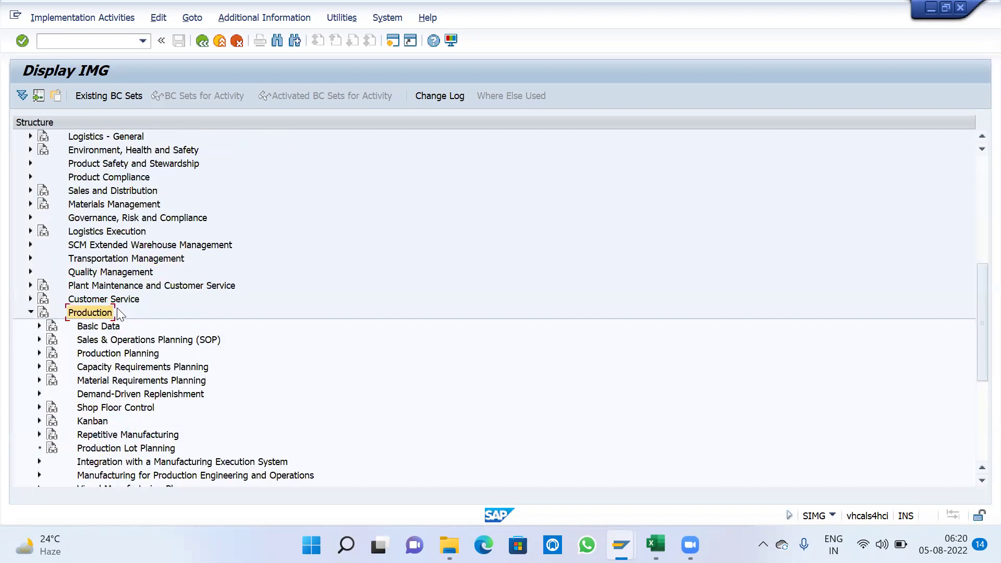
Step: Expand Shop Floor Control under Production
scroll(182, 355, down, 2)
key(Down)
key(Down)
key(Down)
key(Down)
key(Down)
key(Down)
key(Down)
key(Right)
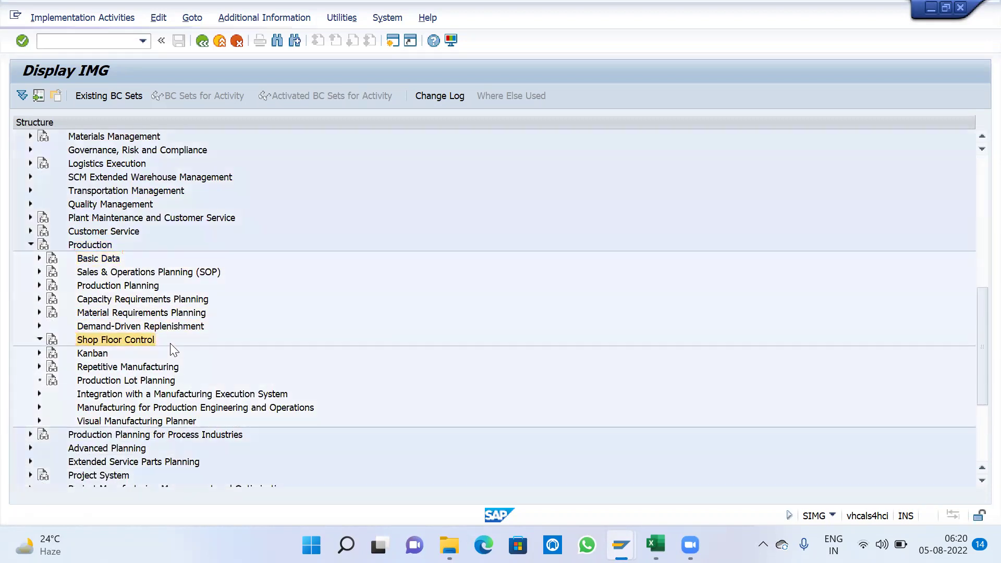
Step: Expand Master Data and Order, and open the activity Define Order-Type-Dependent Parameters for Production Orders
key(Down)
key(Down)
key(Up)
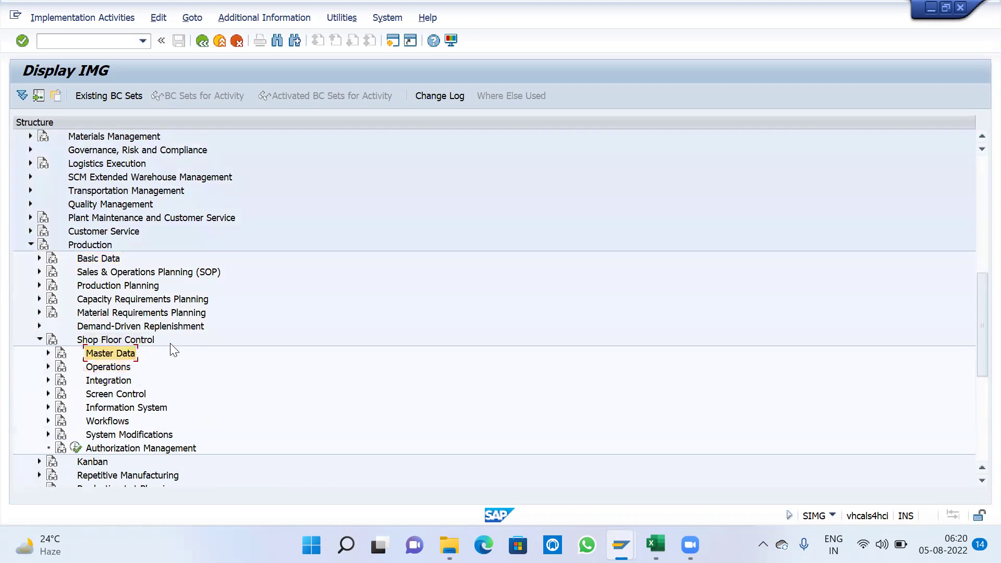
key(Right)
key(Down)
key(Right)
key(Down)
key(Down)
key(Return)
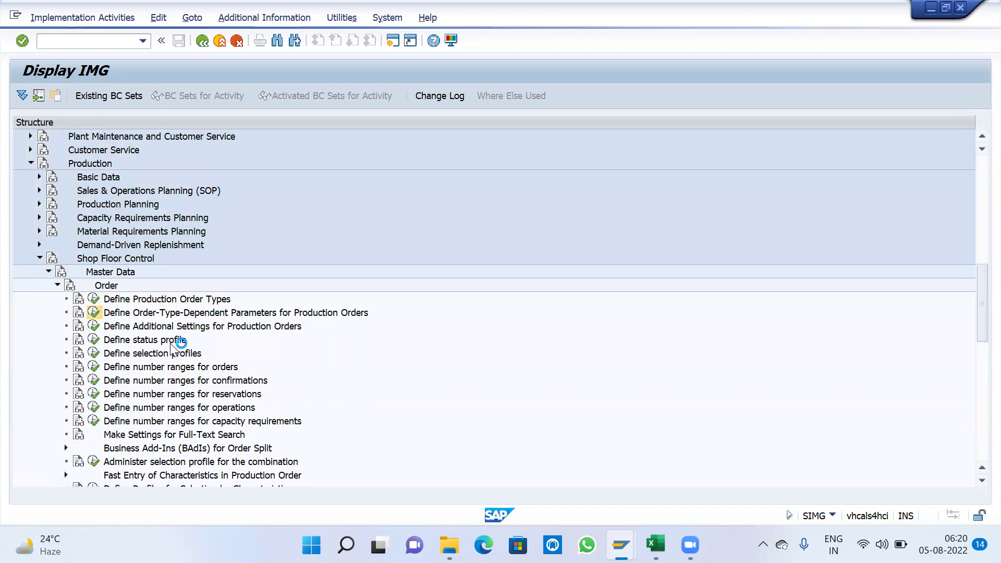
Step: Find plant KSRP in the order-type-dependent parameters, view the details of order type PP01, and return to the implementation guide
click(214, 481)
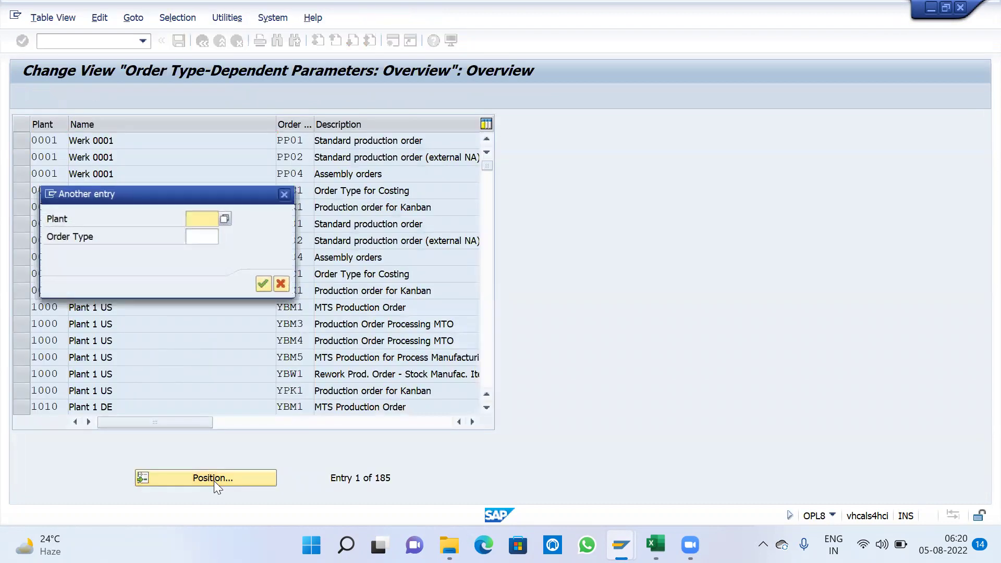
text(KSRP)
key(Return)
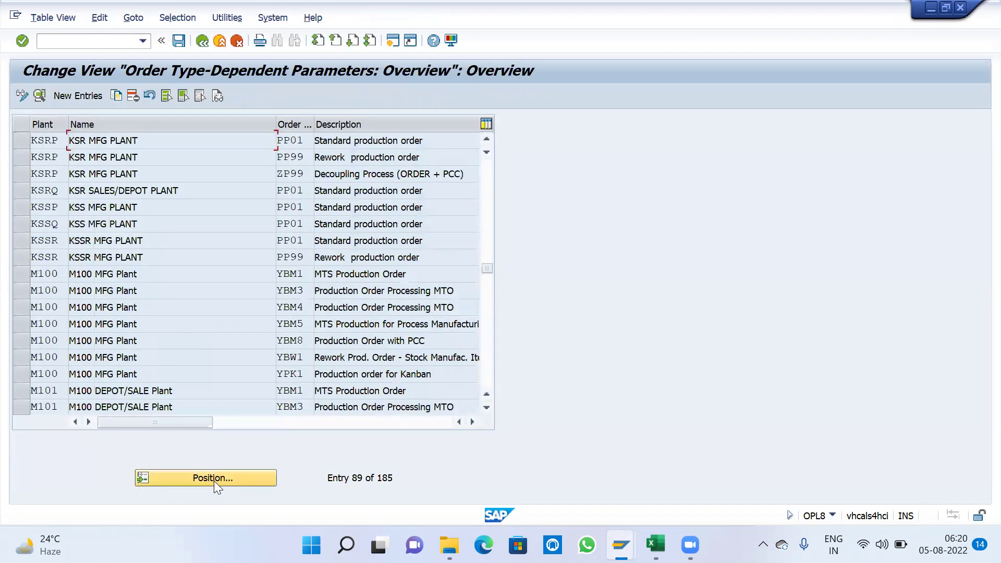
double_click(246, 140)
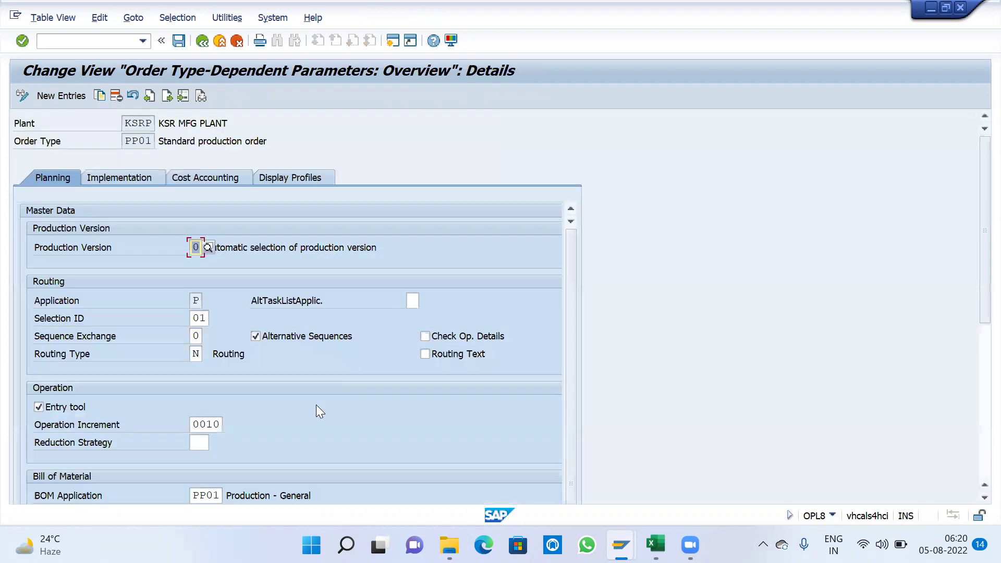
click(202, 41)
click(201, 41)
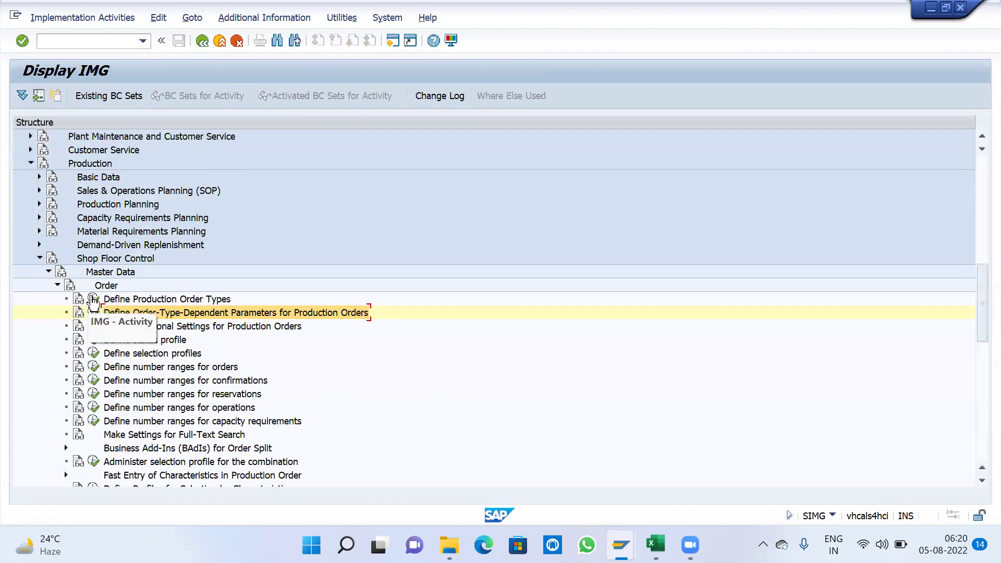
Step: Open the production order type definitions and check the settlement profile assigned to order type PP01
click(94, 312)
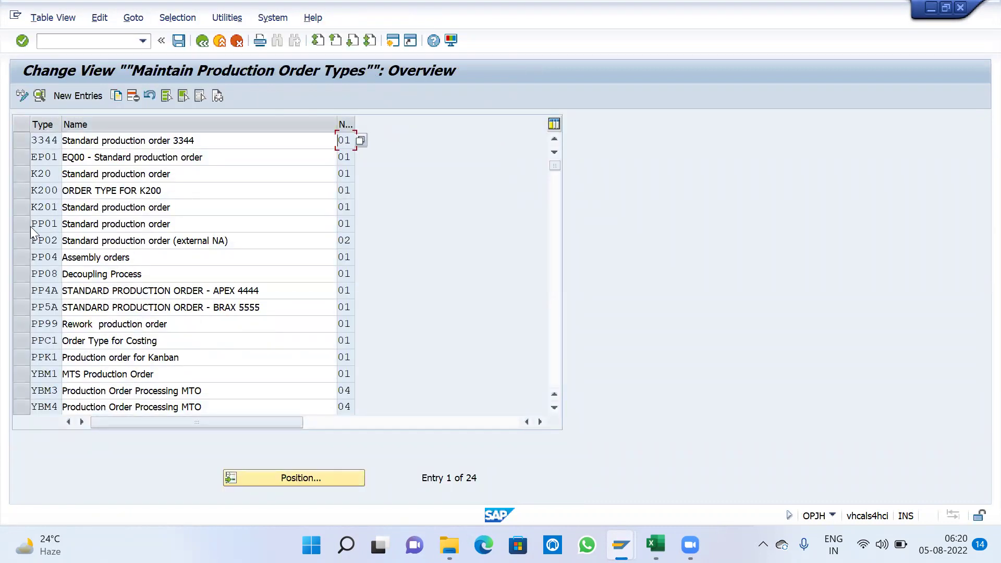
double_click(174, 223)
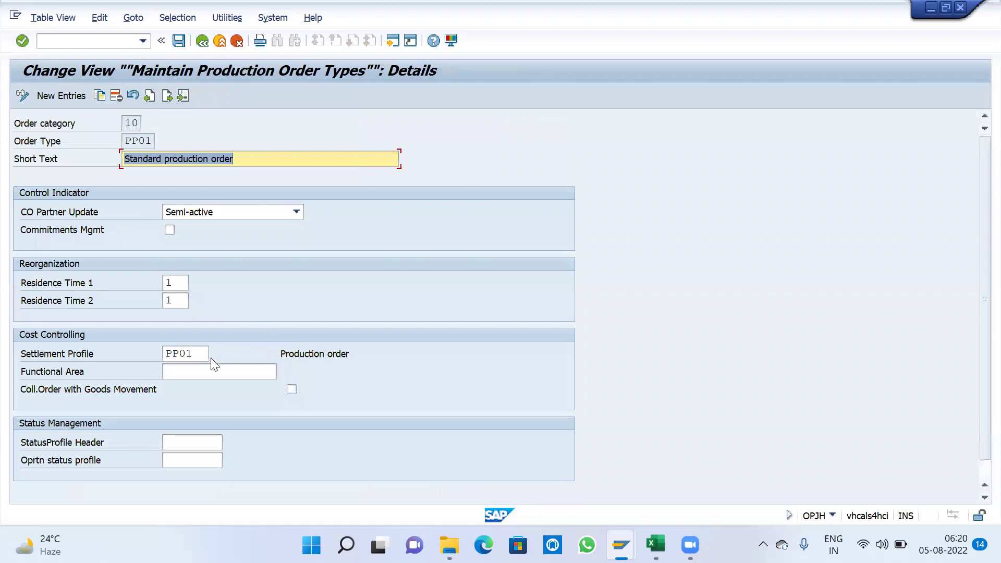
click(201, 353)
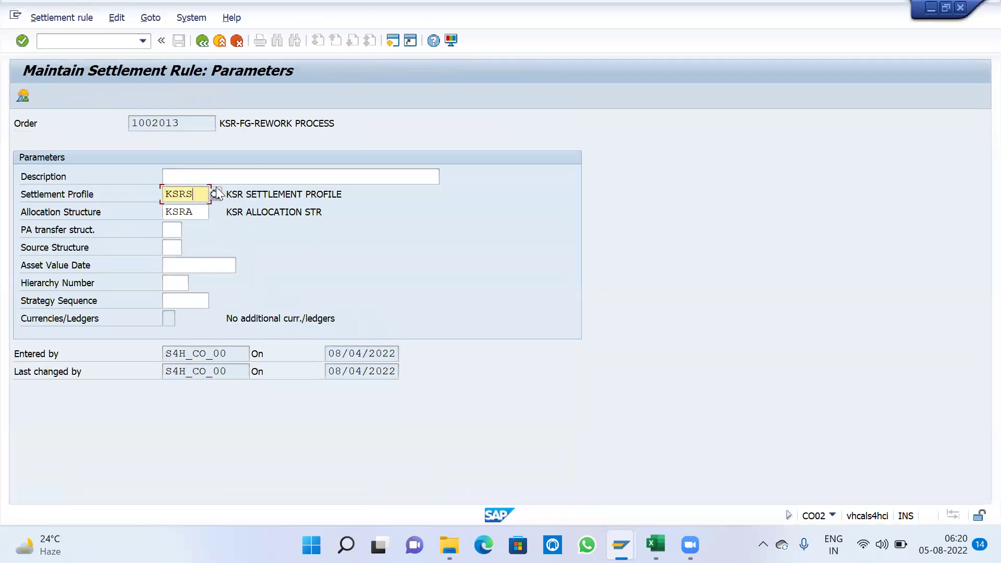
Step: Back in the main order's settlement parameters, change the settlement profile to PP01
click(216, 194)
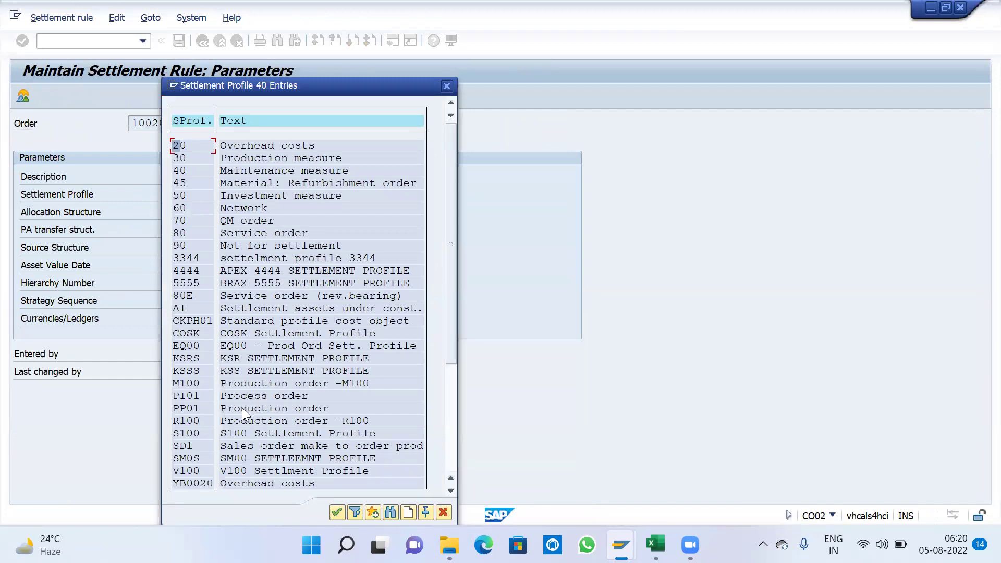
double_click(242, 408)
key(Return)
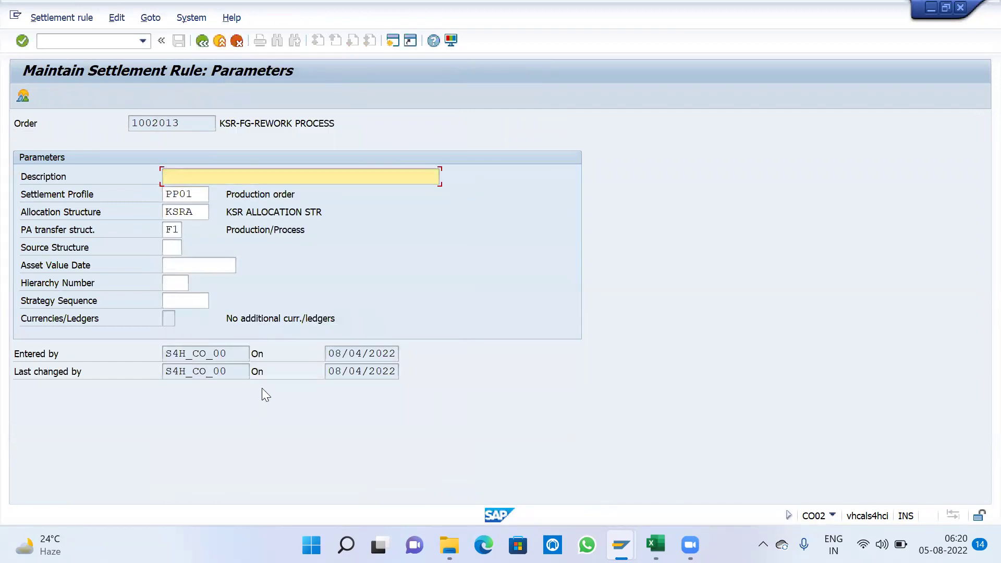
Step: Clear the PA transfer structure in the main order's settlement parameters
click(194, 215)
key(Tab)
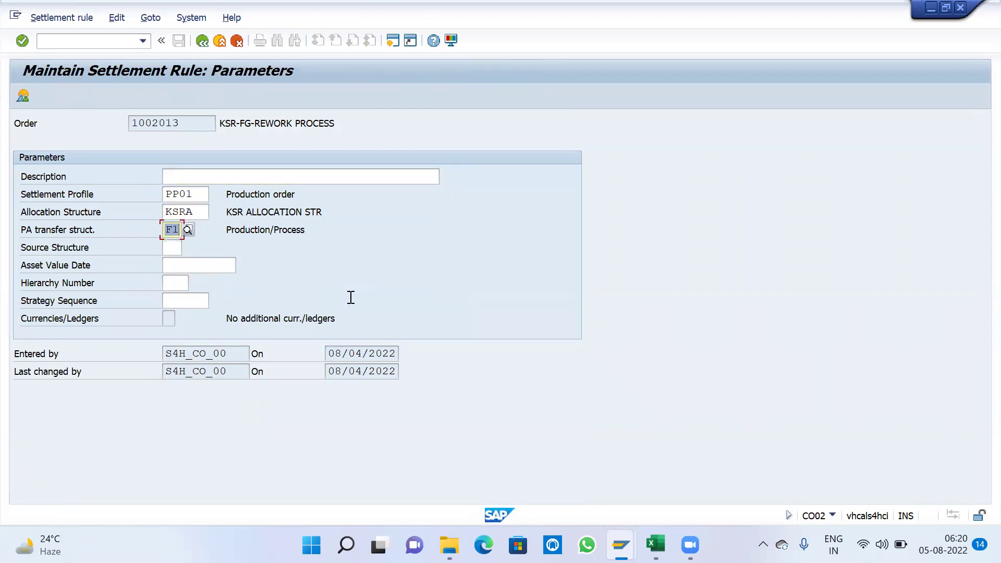
key(Delete)
key(Return)
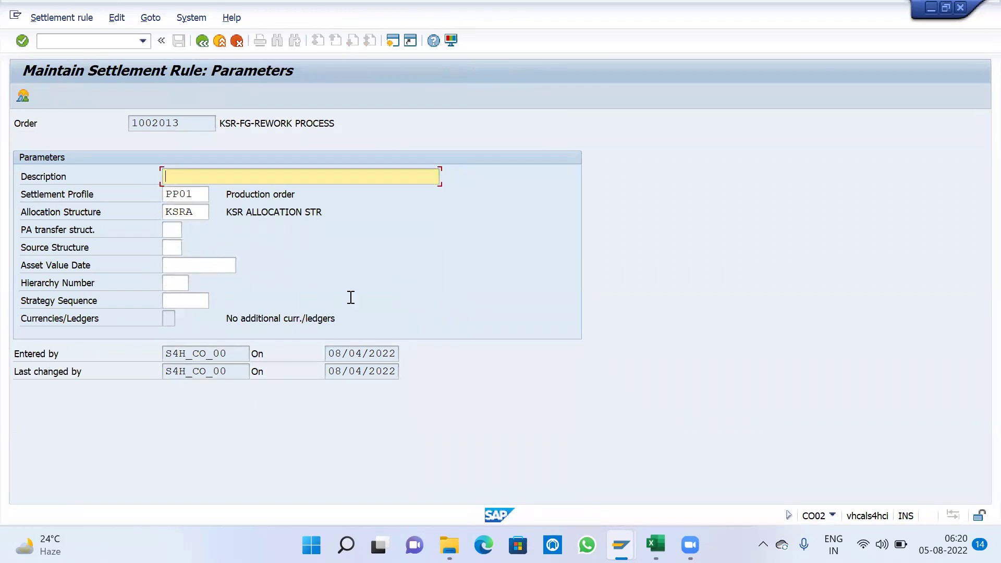
click(201, 213)
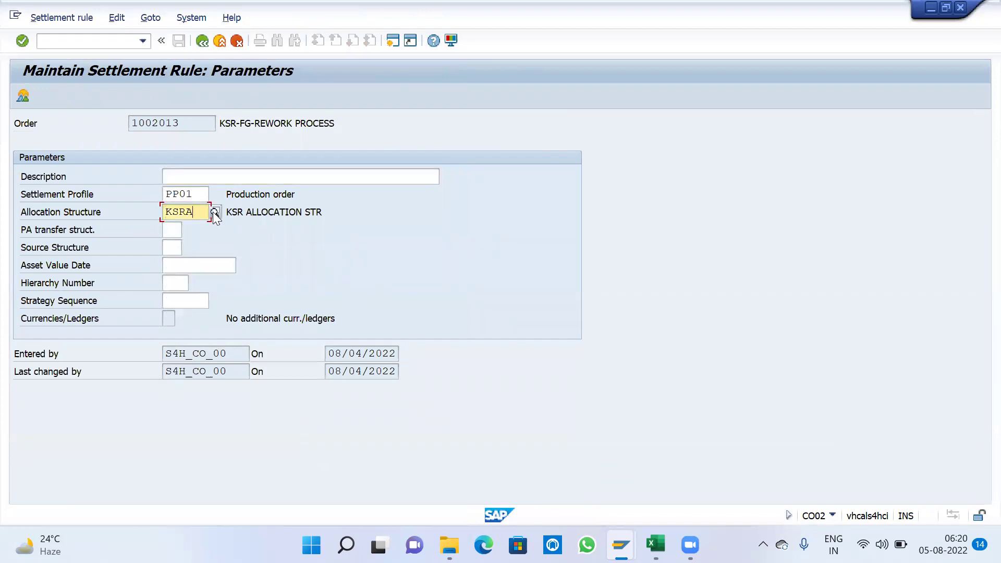
Step: From order type PP01's settlement profile, open the Production Orders activity Define Settlement without specifying a project, and choose Settlement Profile
key(alt+Tab)
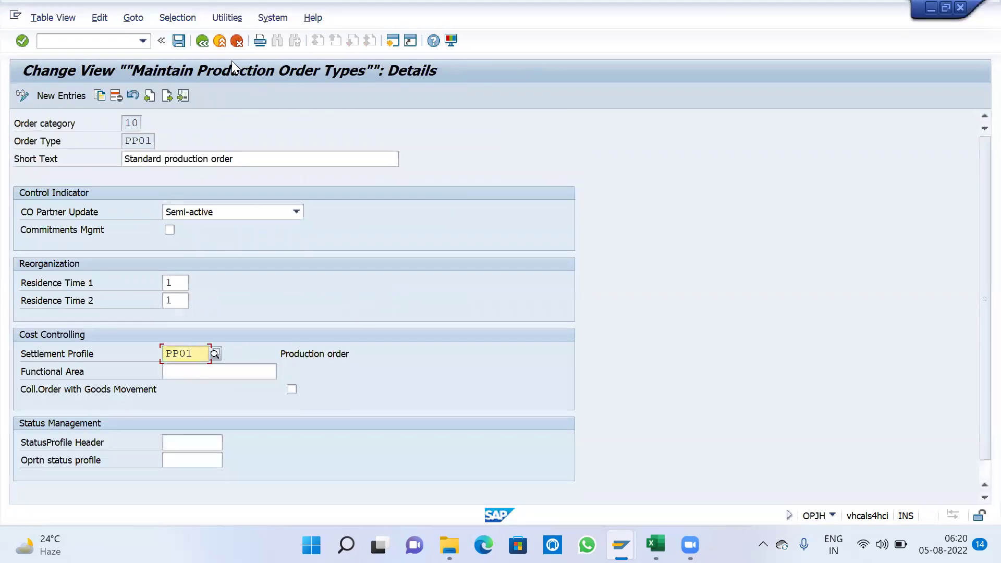
click(214, 353)
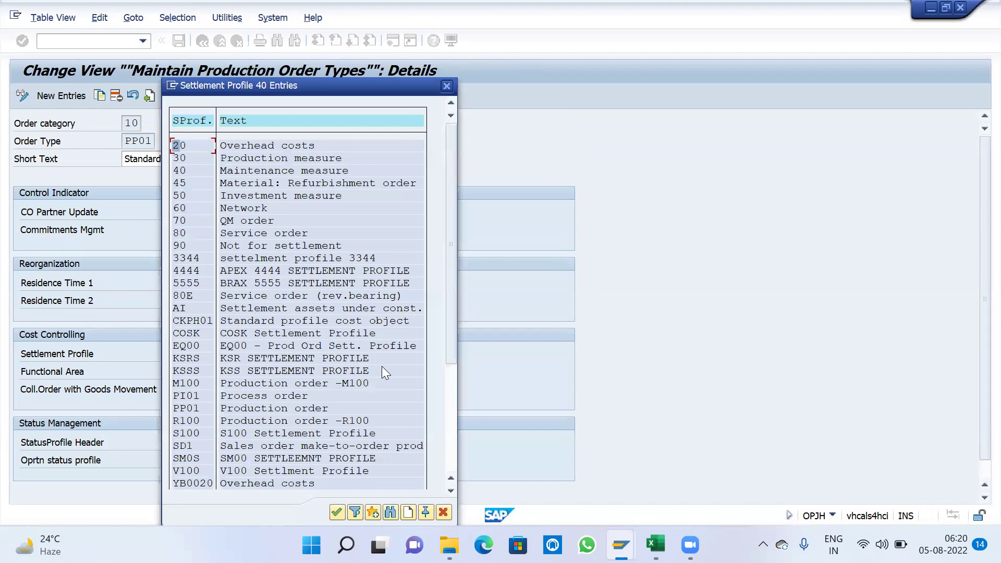
click(412, 514)
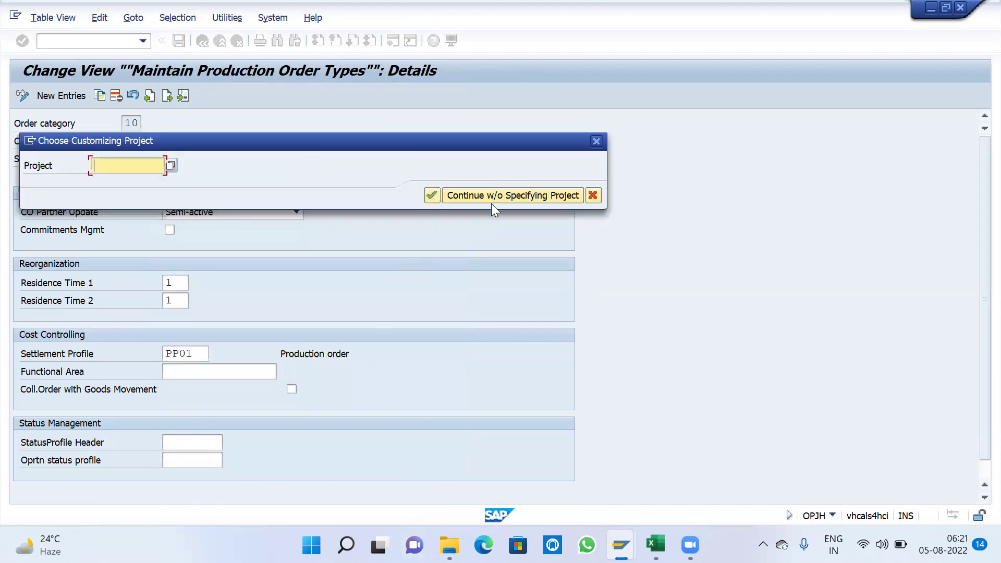
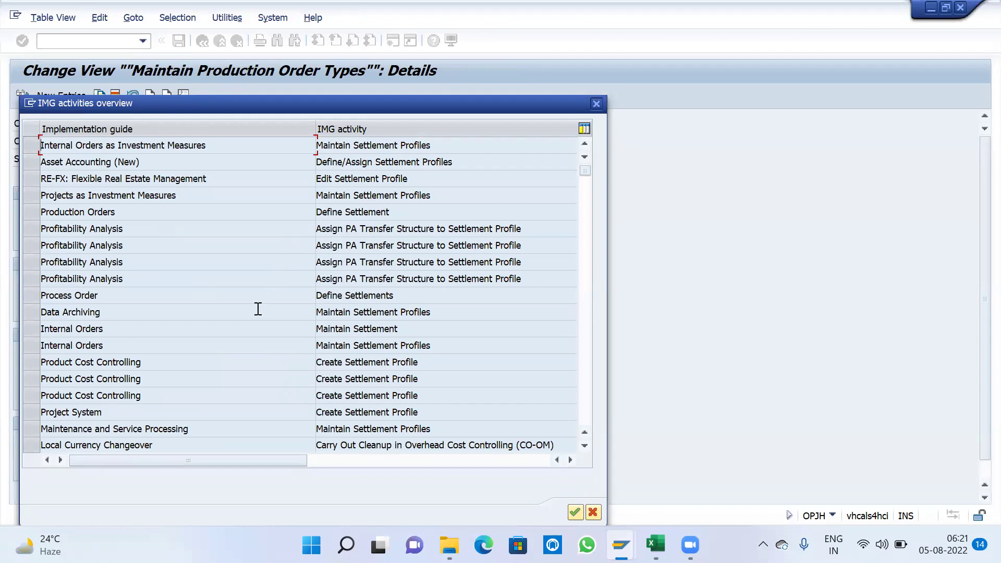
double_click(145, 212)
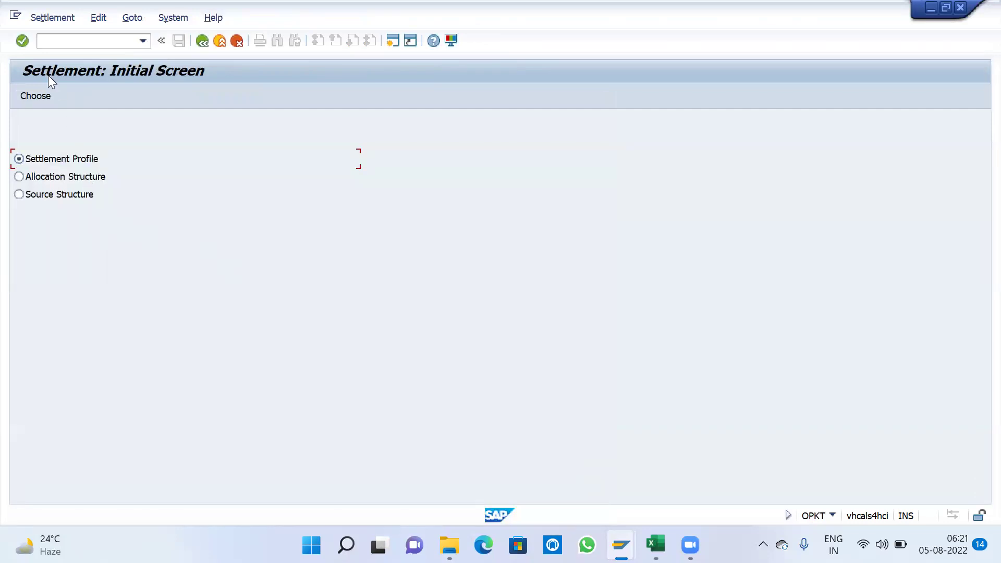
click(27, 97)
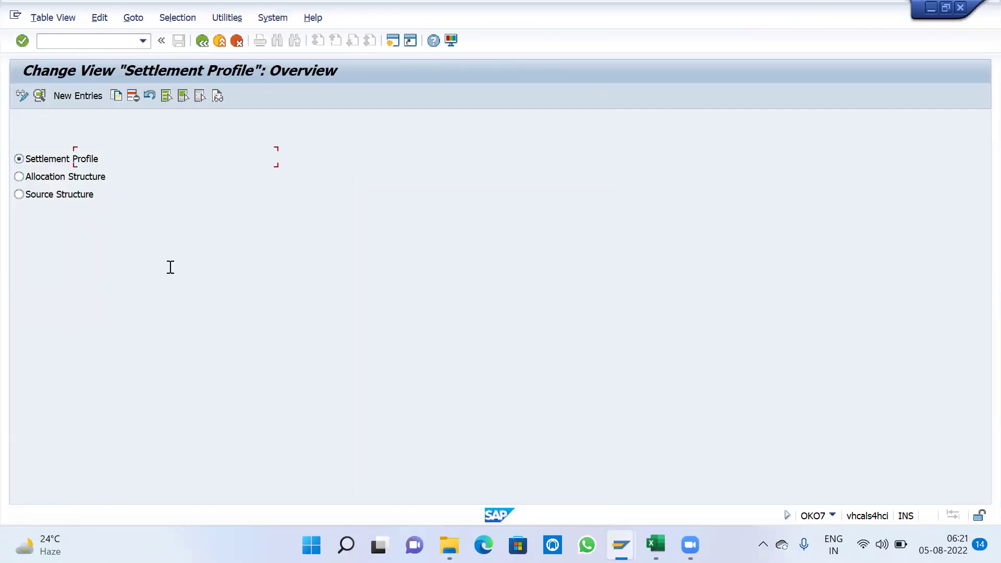
Step: Find settlement profile PP01 in the profile overview and open its details
click(129, 477)
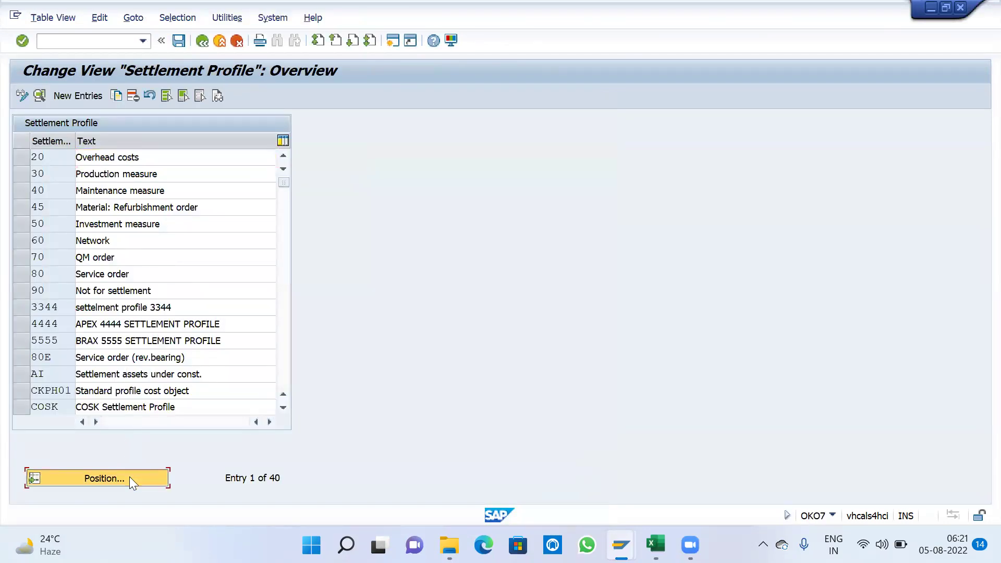
text(PP01)
key(Return)
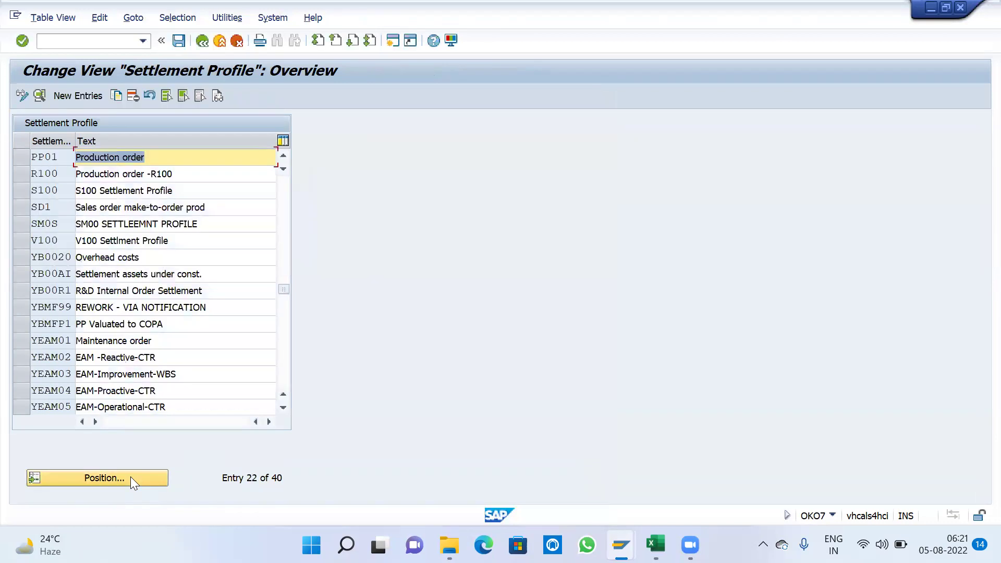
double_click(166, 156)
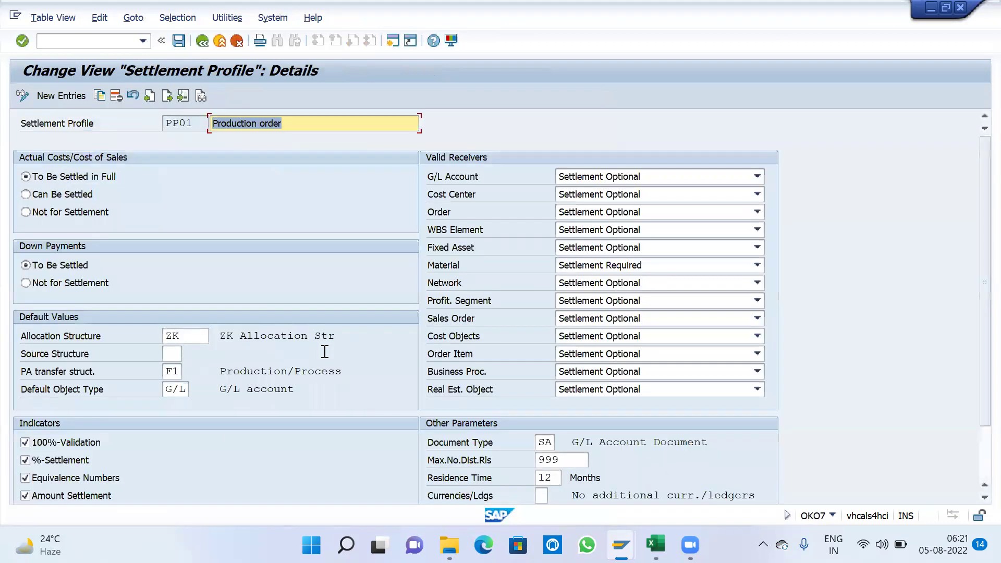
Step: Clear the default PA transfer structure of settlement profile PP01
click(192, 339)
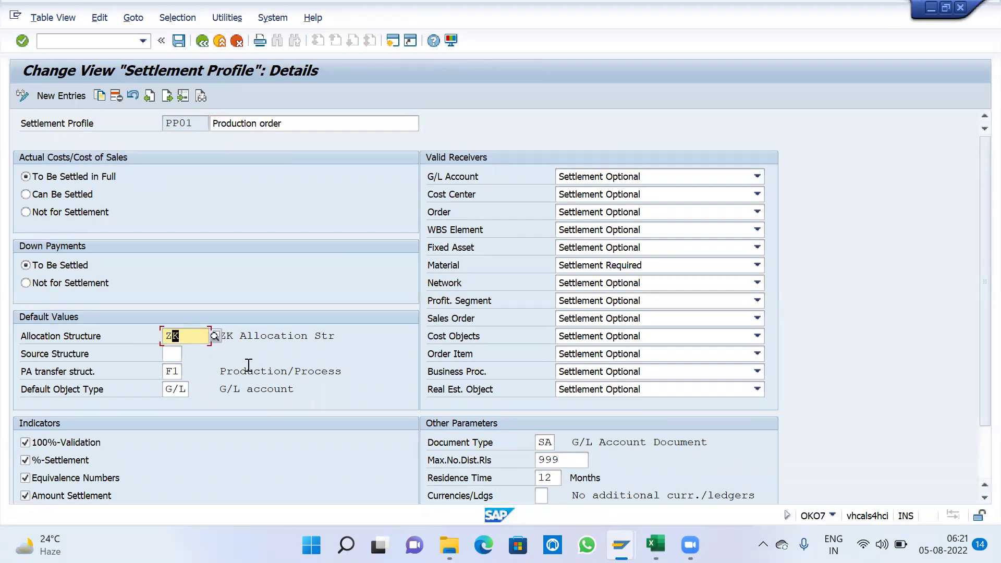
key(Tab)
key(Tab)
key(Delete)
key(Return)
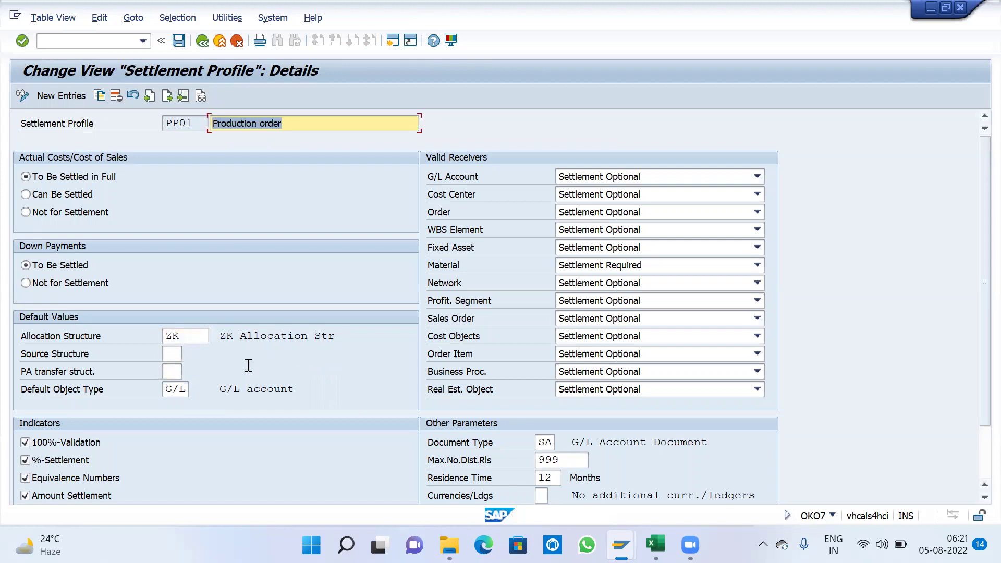
Step: Set the default allocation structure of settlement profile PP01 to KSRA and save it under the customizing request described as TESTING
click(200, 335)
click(216, 333)
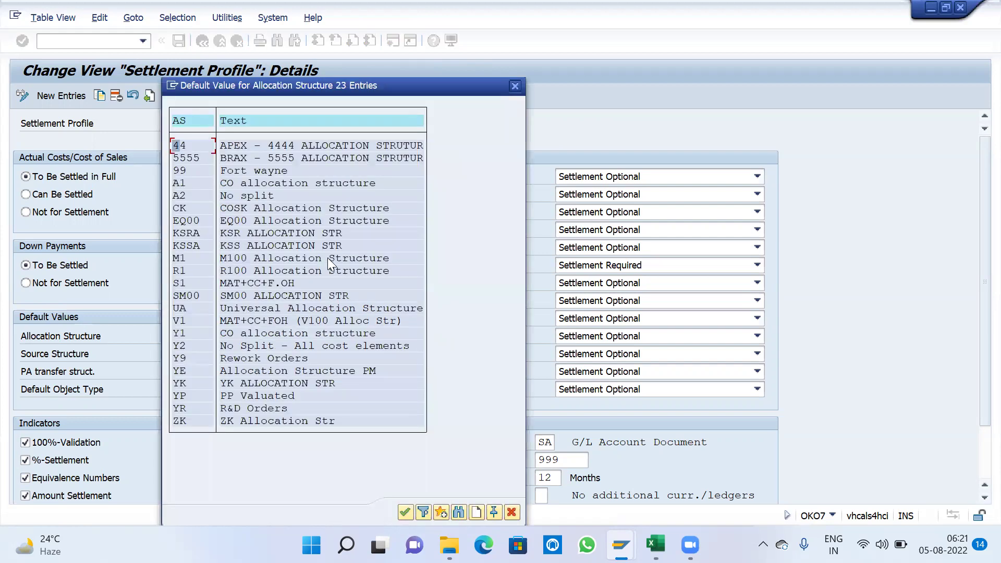
double_click(260, 233)
scroll(976, 410, down, 2)
scroll(976, 416, down, 1)
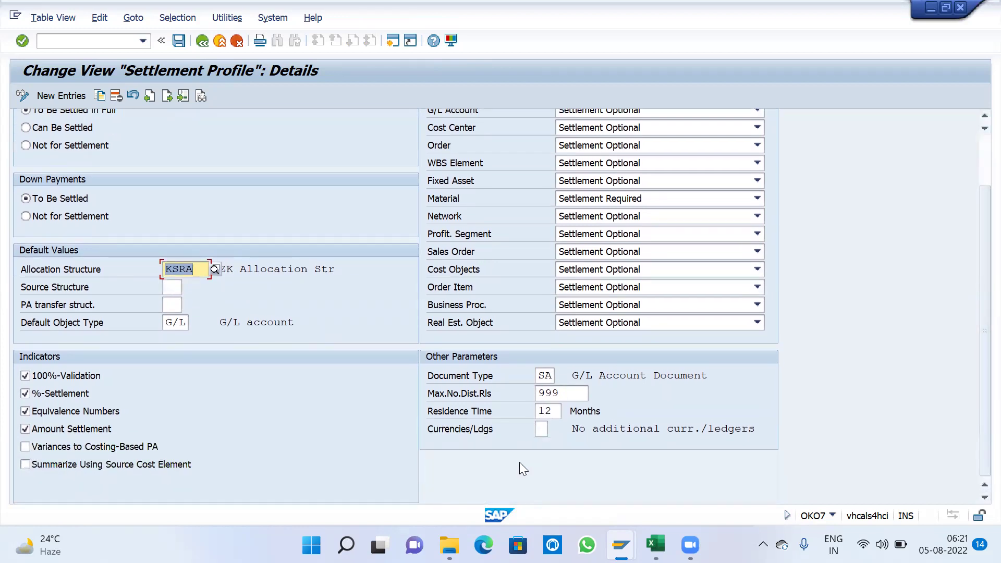
scroll(301, 342, up, 1)
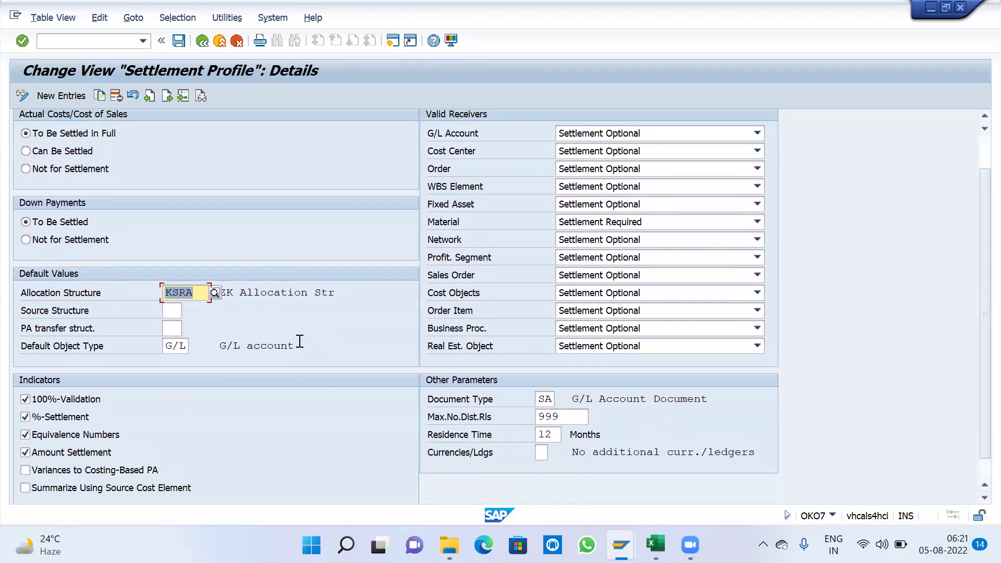
click(181, 44)
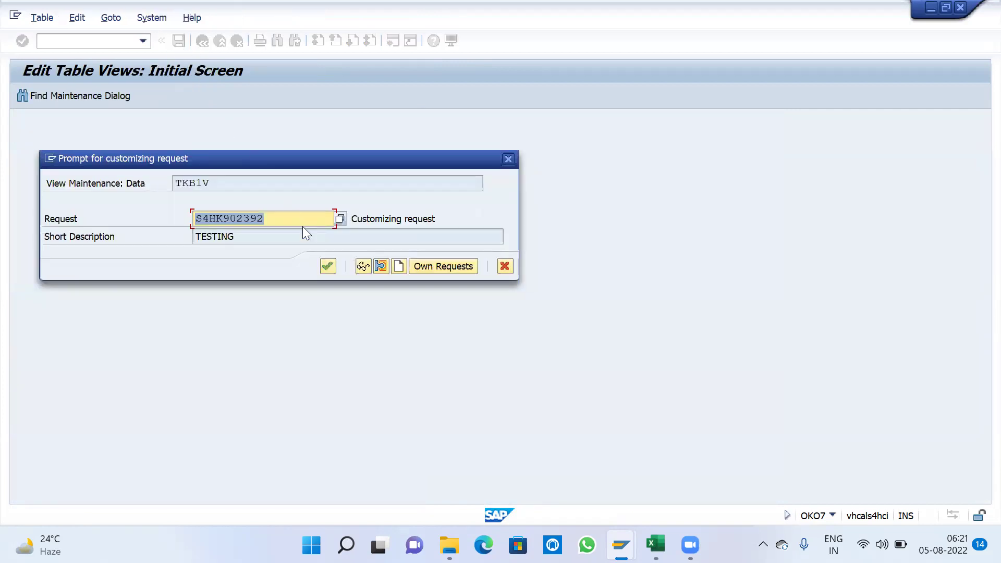
click(327, 266)
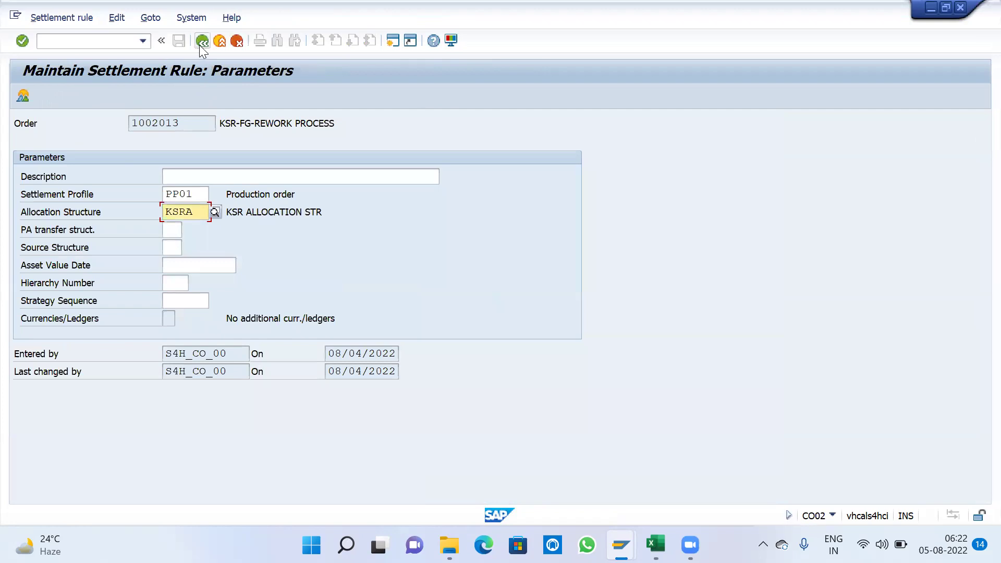
Step: Choose allocation structure KSRA in the main order's settlement parameters and return to the distribution rule overview
click(214, 211)
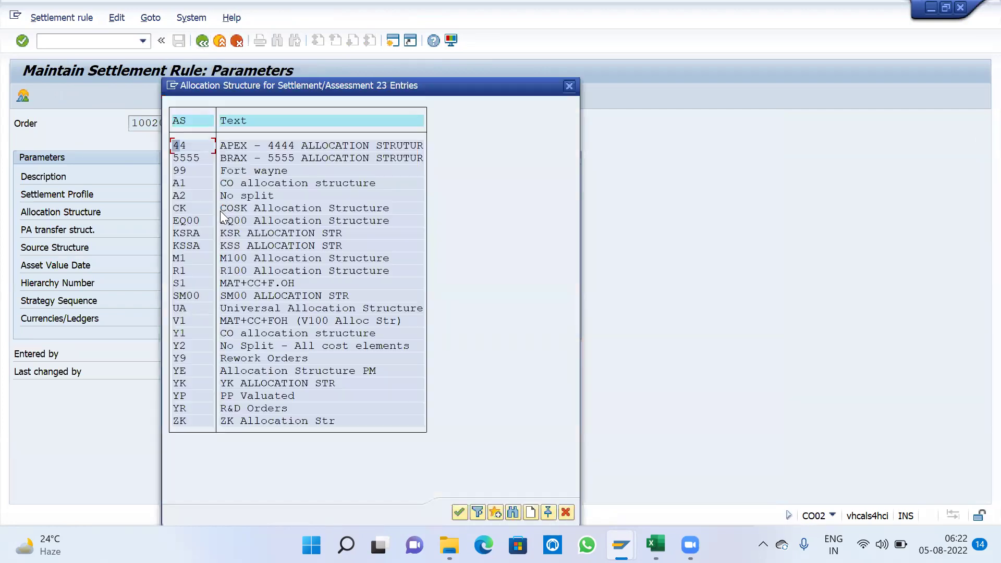
double_click(265, 232)
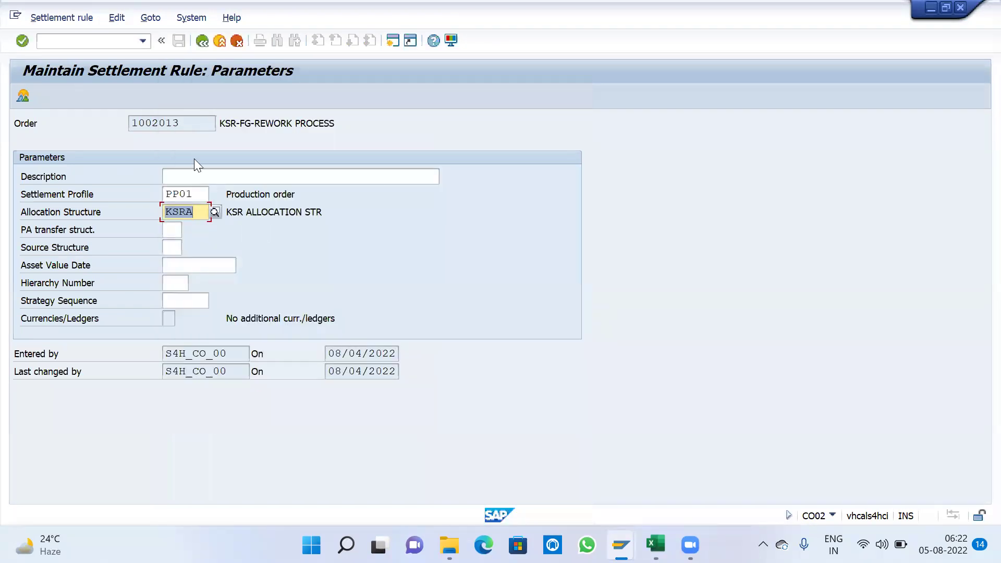
click(203, 46)
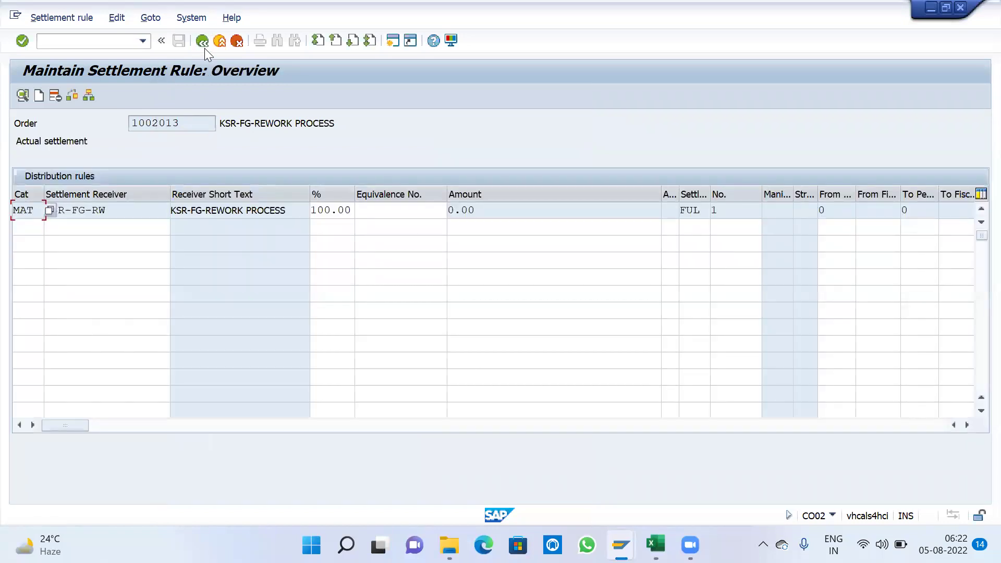
Step: Examine the amount and validity period columns of the main order's material distribution rule
click(431, 214)
click(967, 425)
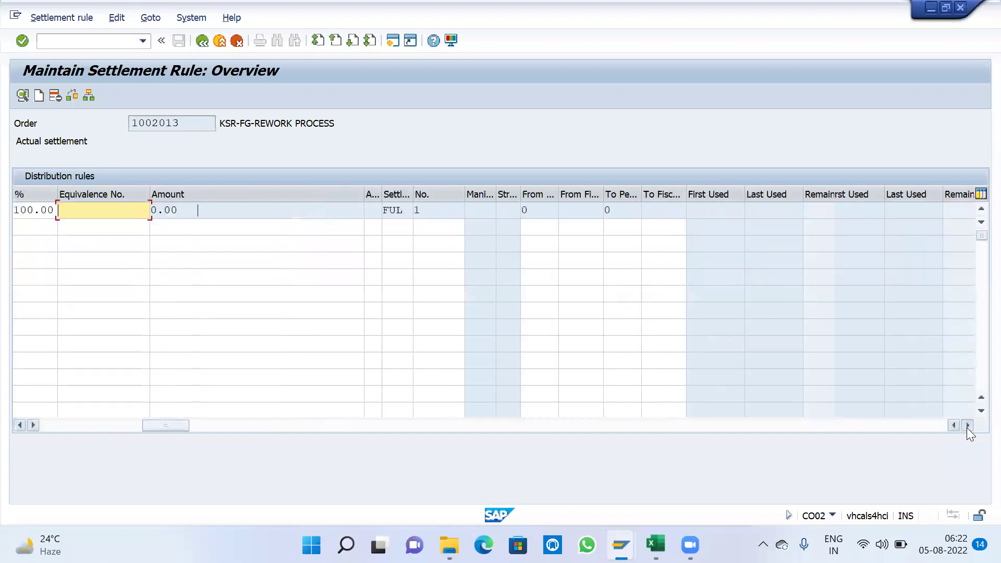
click(967, 425)
click(545, 209)
click(579, 208)
click(605, 210)
click(212, 425)
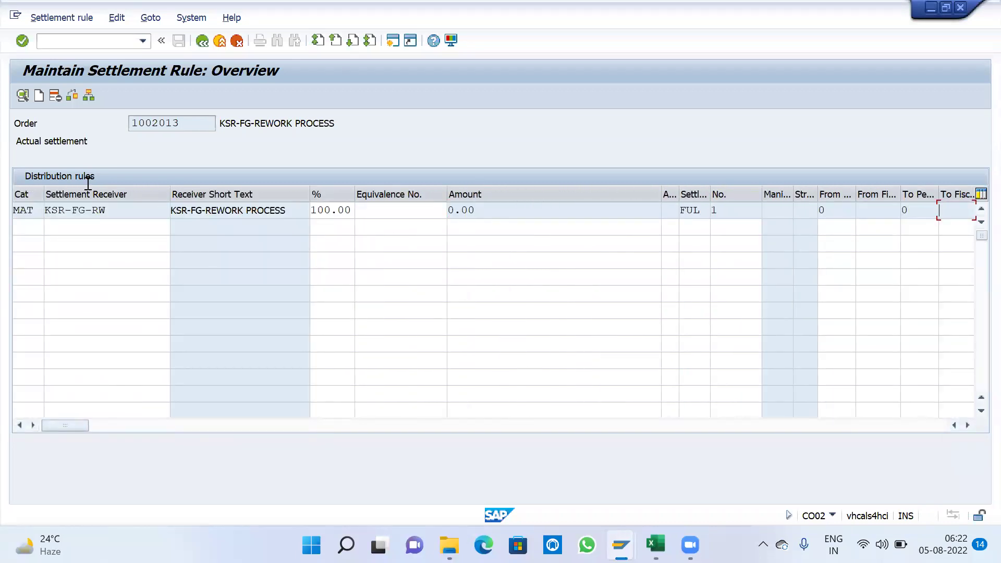
Step: Return to the main order's header and save the order
click(206, 45)
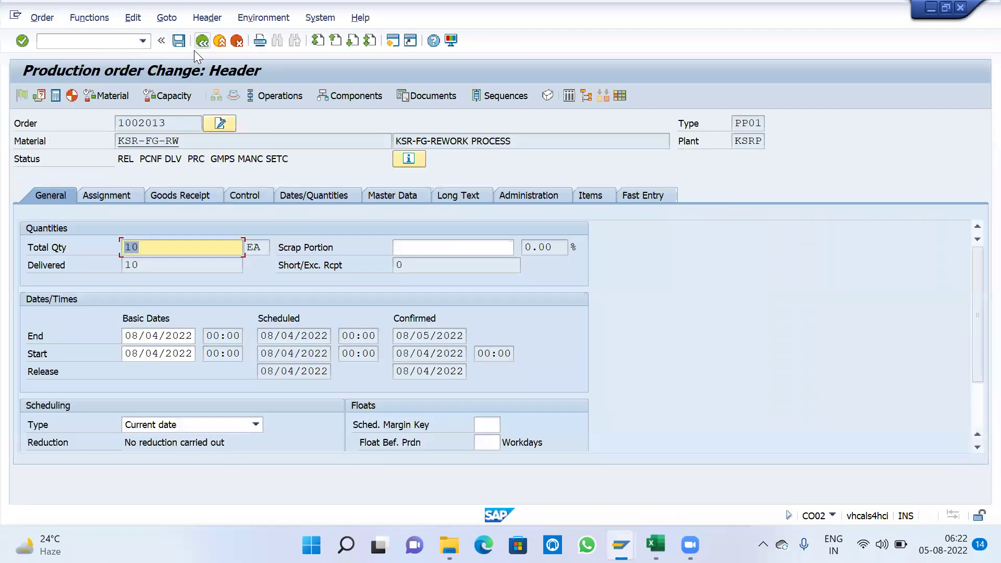
click(71, 95)
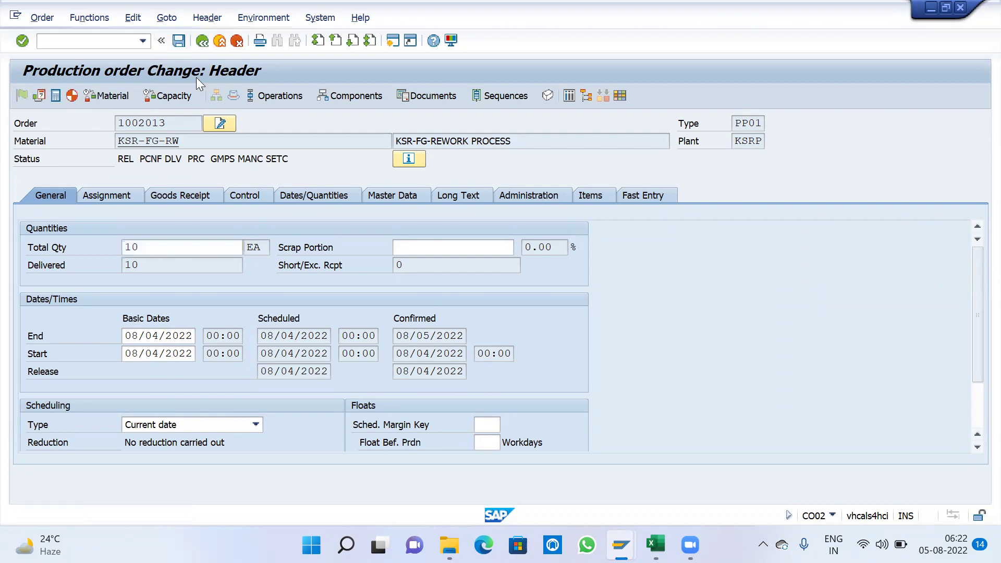
key(ctrl+s)
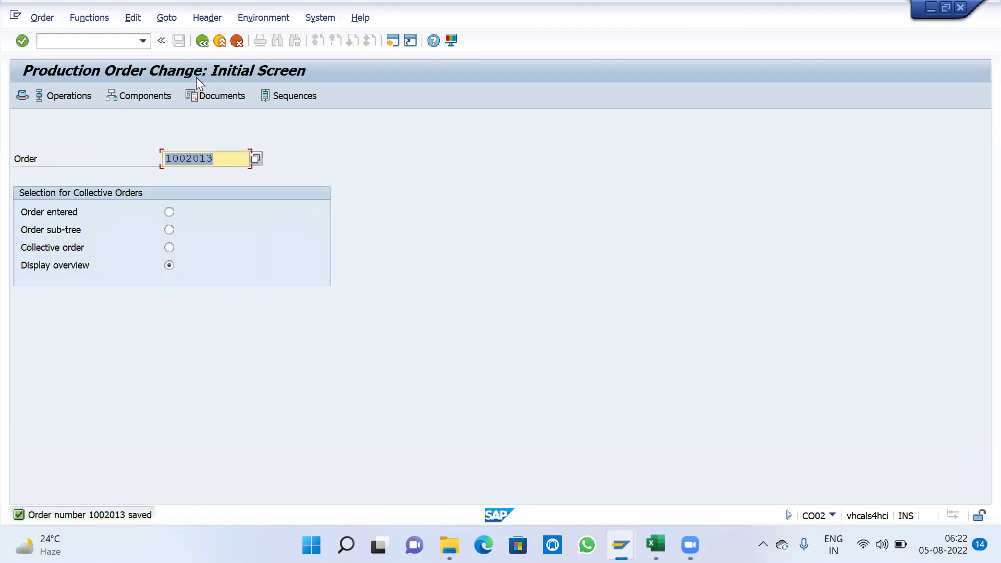
Step: Use transaction CO07 to create a PP01 order in plant KSRP, described by the main order number and REOWRK PROCESS, for 10 EA
click(91, 41)
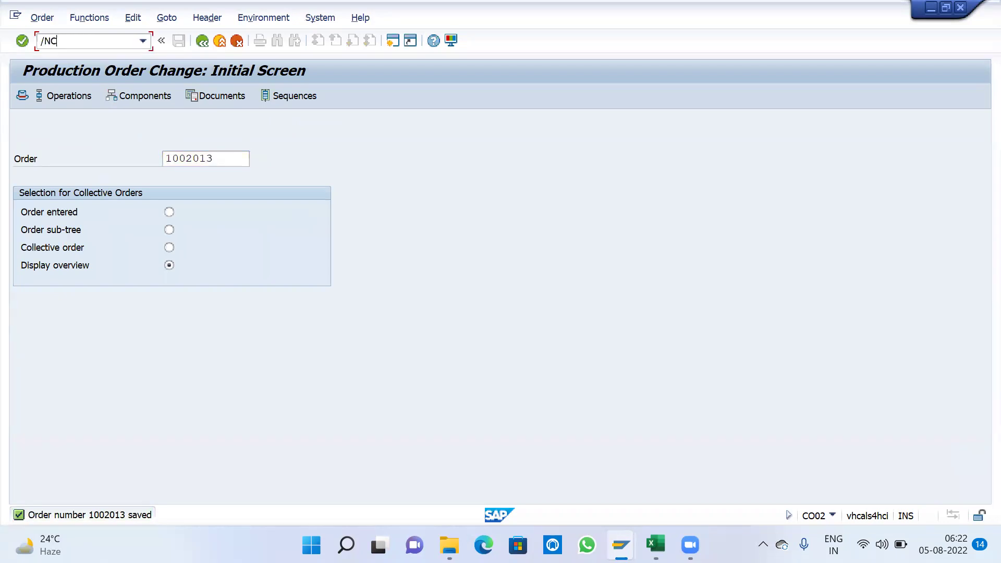
text(/NCO07)
key(Return)
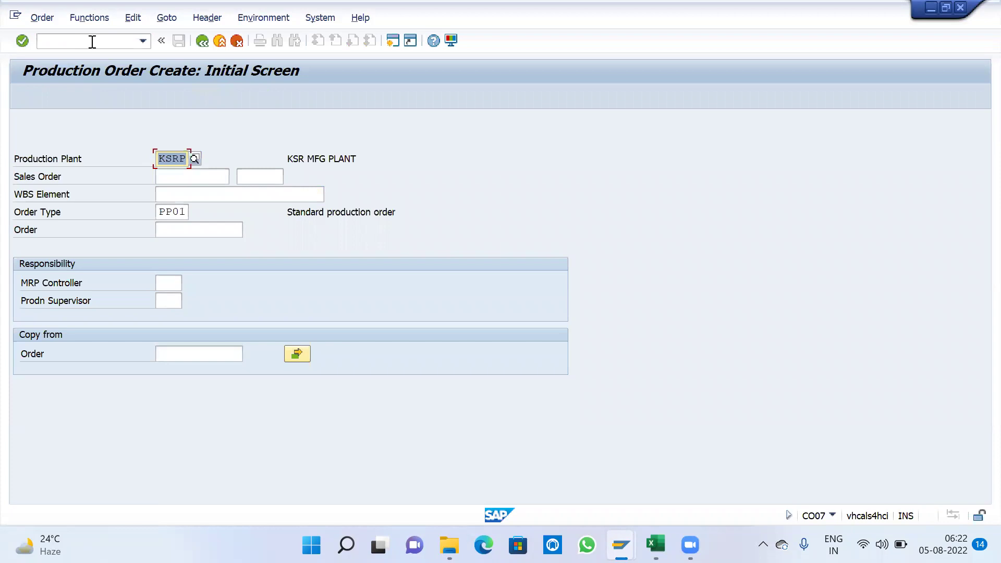
key(Return)
click(443, 137)
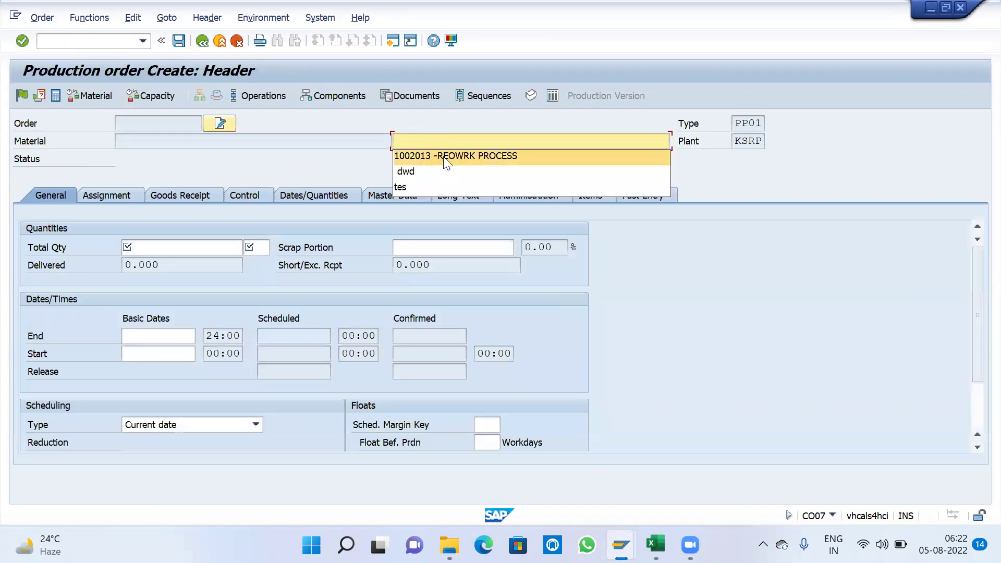
click(445, 159)
click(172, 249)
click(157, 260)
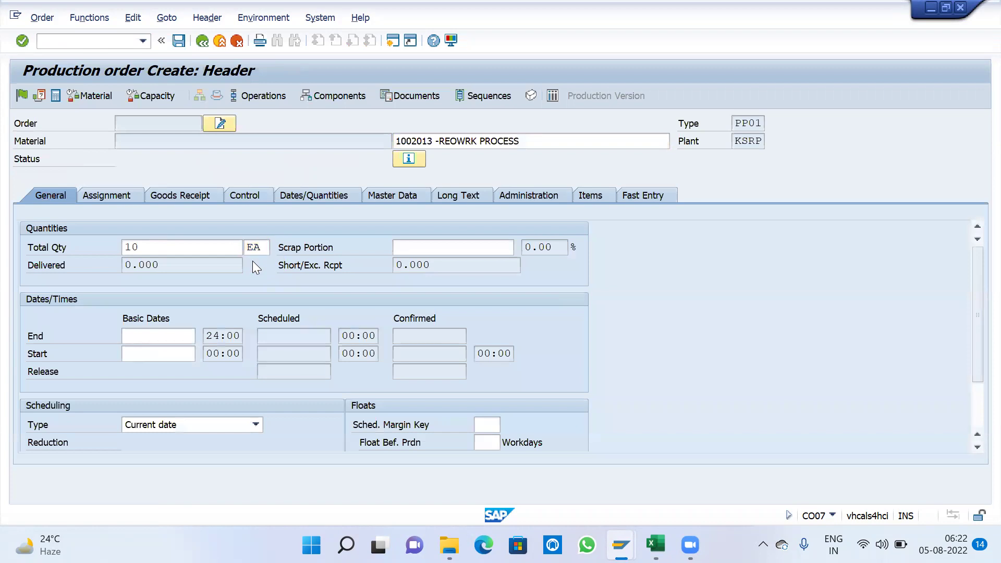
key(Return)
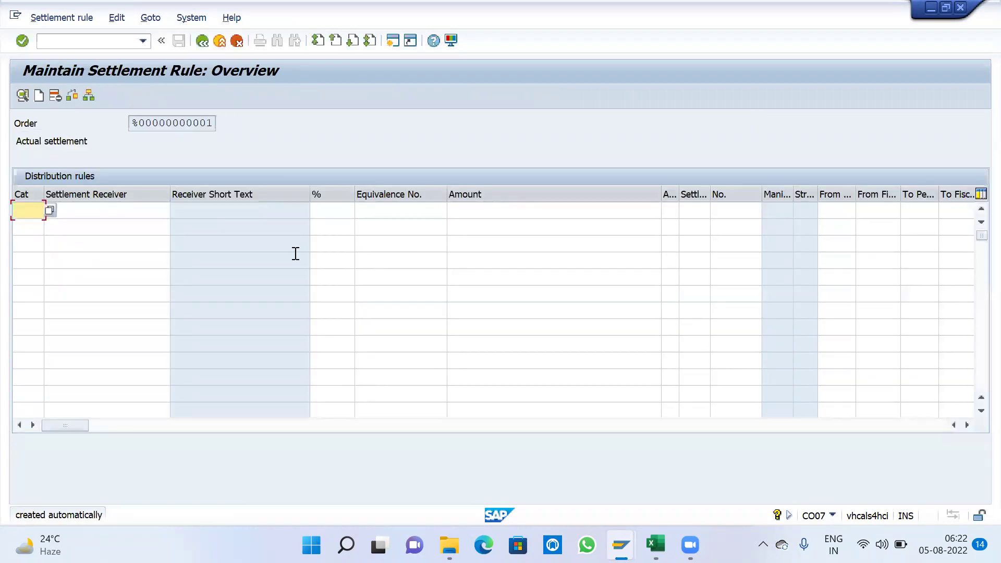
Step: Add a distribution rule to the rework order with category ORD and the main order's number as settlement receiver
click(132, 212)
text(1002013)
click(28, 209)
text(ORD)
key(Return)
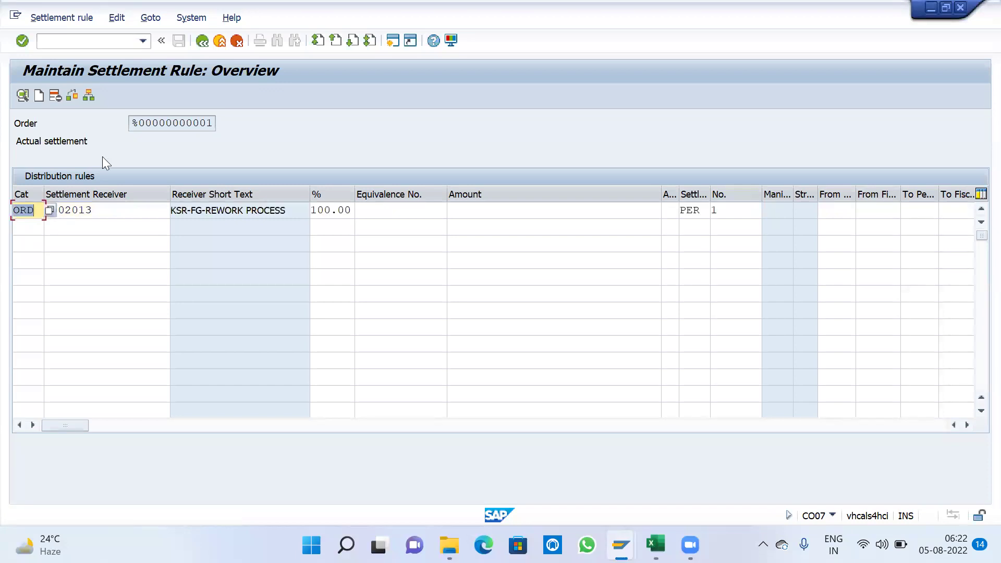
Step: Try to leave the rework order's settlement rule, and read the long text of the error message
click(219, 42)
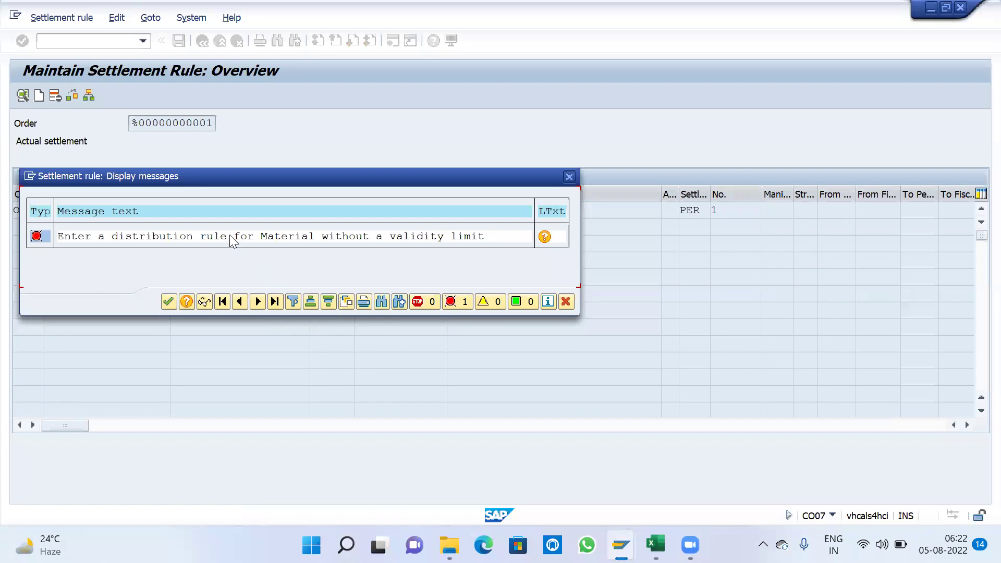
click(545, 237)
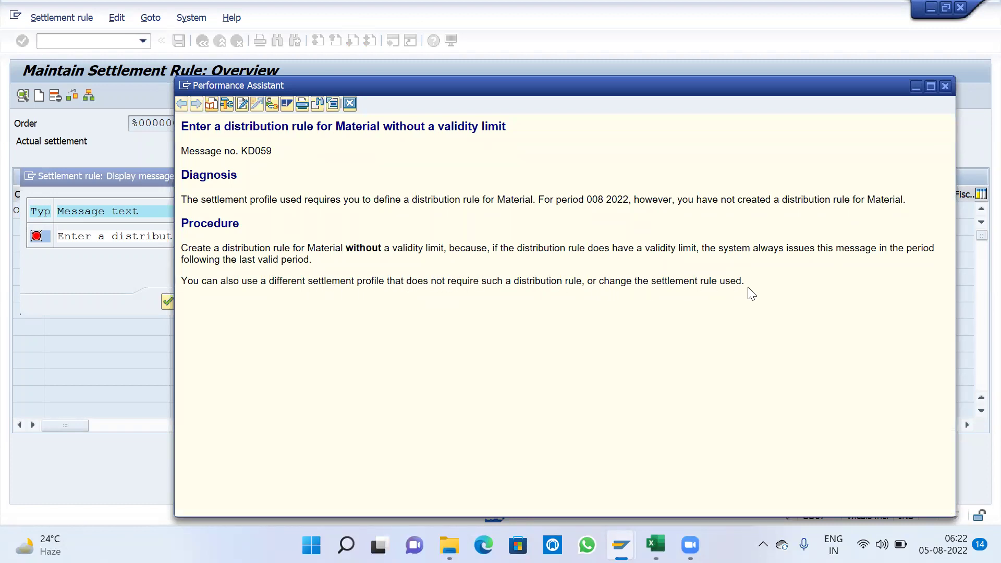
Step: Reread the error's procedure text about using a different settlement profile, and close the message list
drag(751, 293, 563, 284)
drag(473, 292, 180, 261)
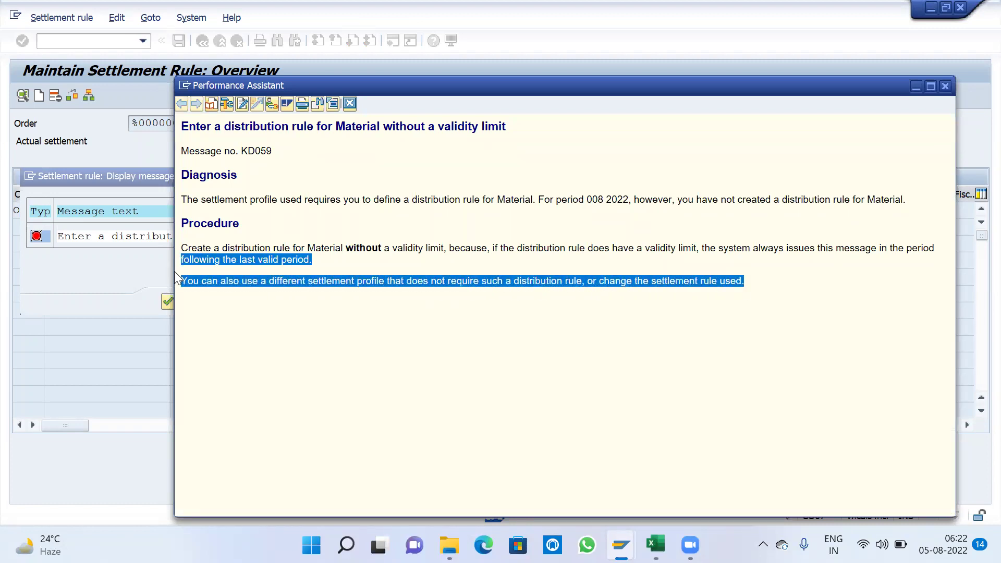
click(353, 101)
click(569, 177)
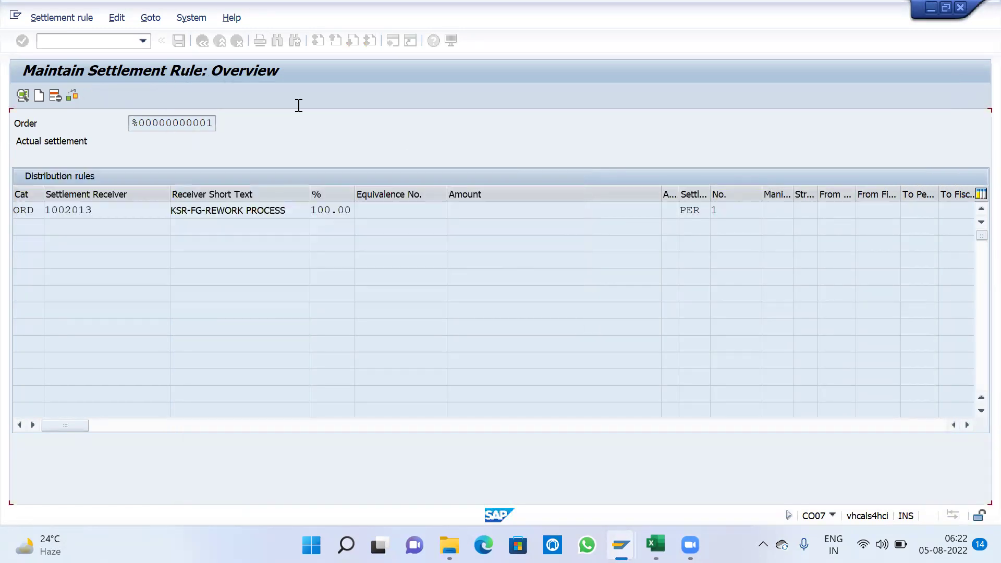
Step: Clear the hierarchy number in the rework order's settlement parameters and return to the distribution rules
click(150, 18)
click(187, 123)
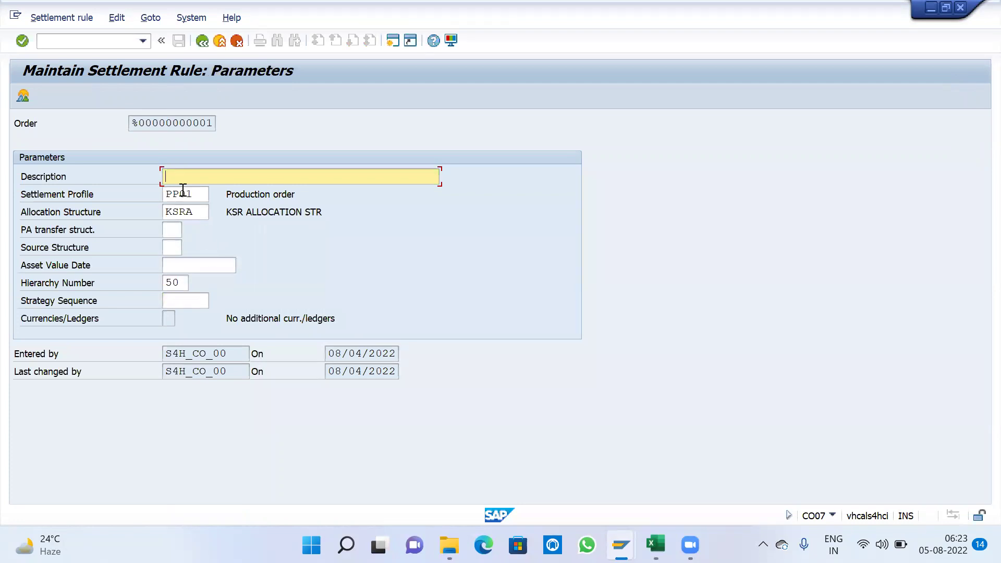
click(189, 284)
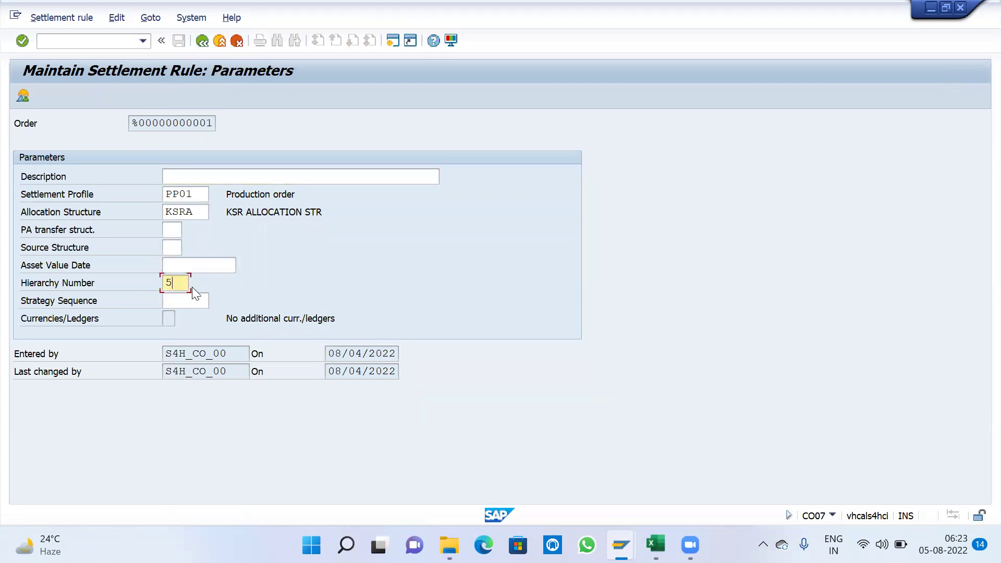
key(BackSpace)
key(Return)
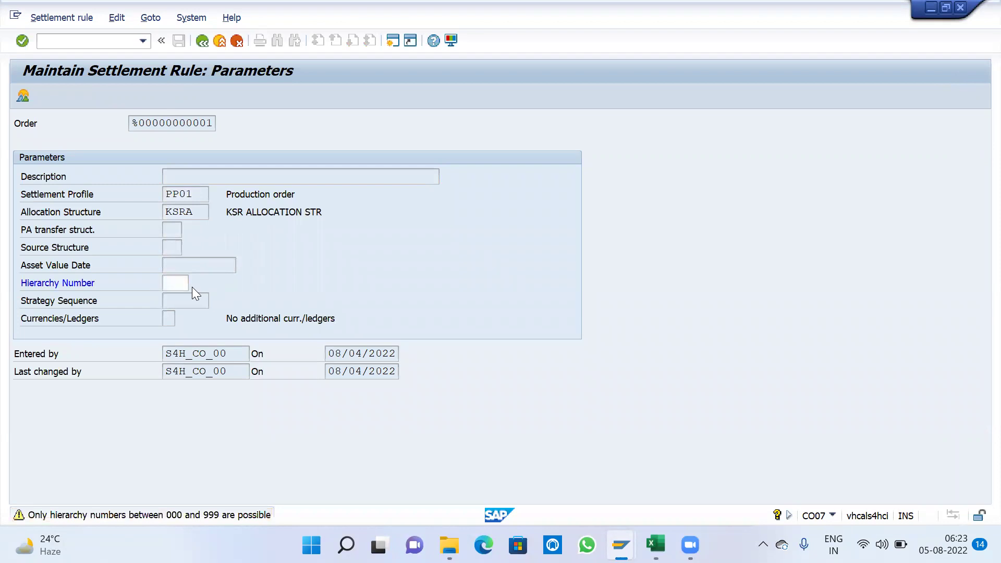
key(Return)
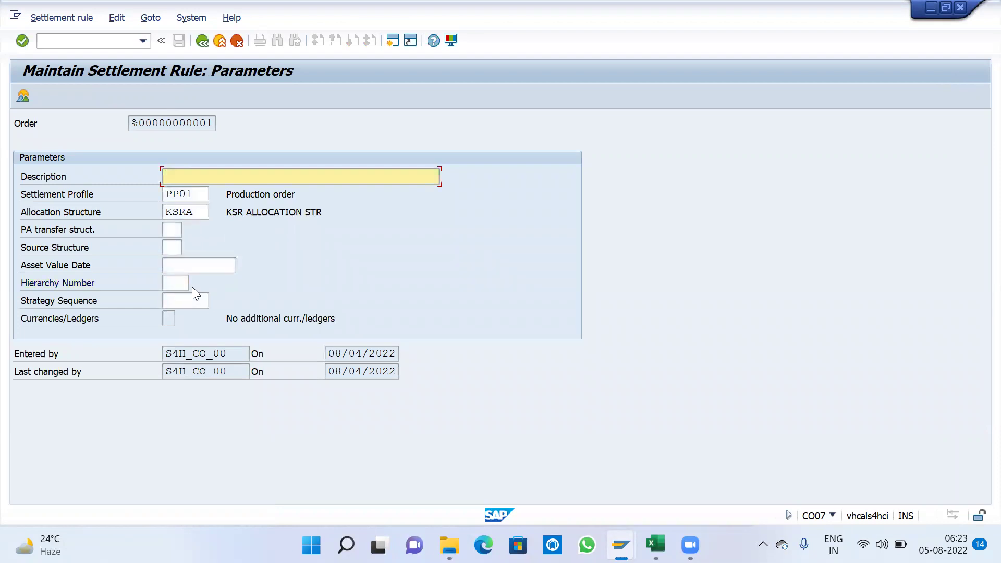
click(202, 41)
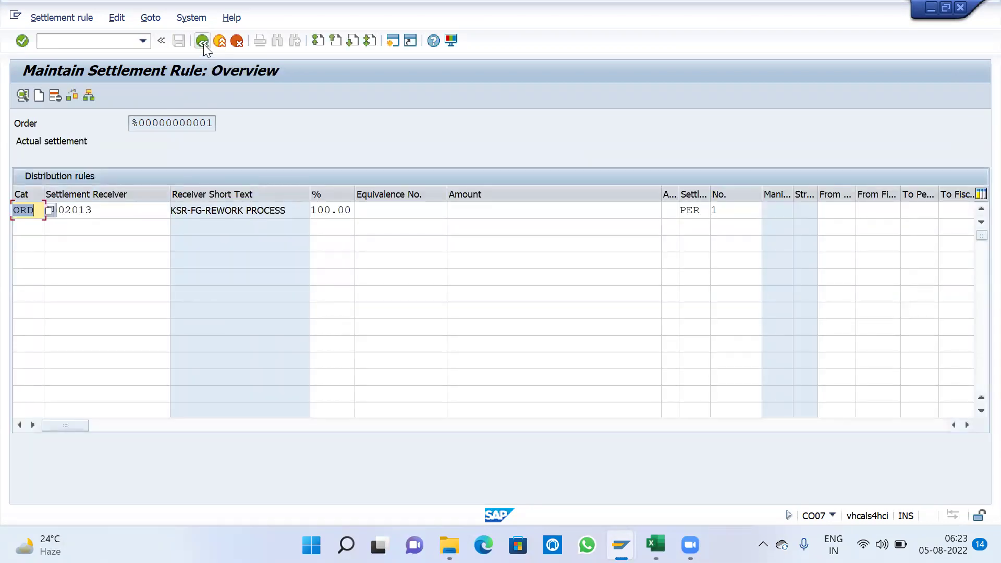
Step: Try again to leave the rework order's settlement rule, and read the diagnosis for period 008 2022 in the error's long text
click(203, 41)
click(545, 237)
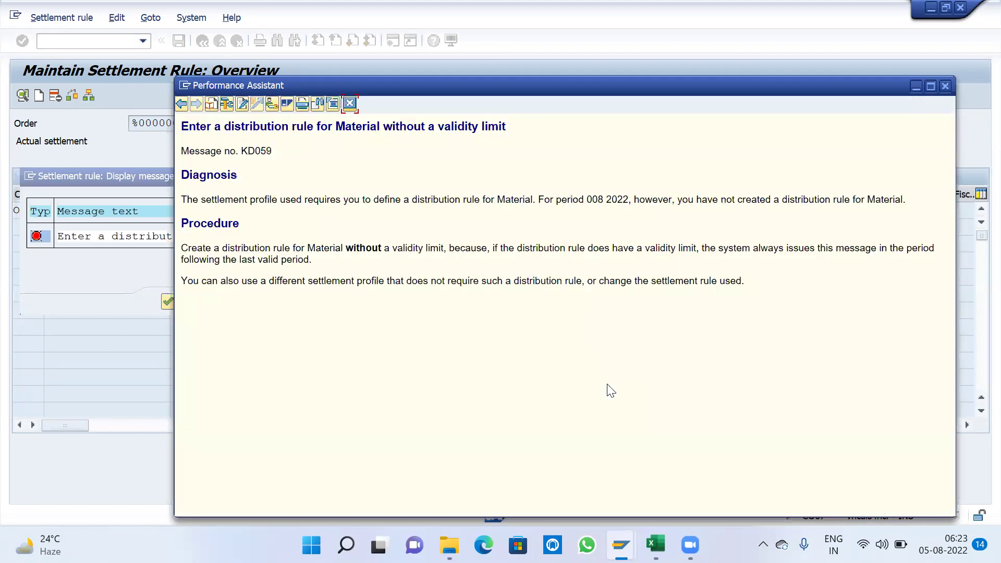
drag(537, 197, 839, 220)
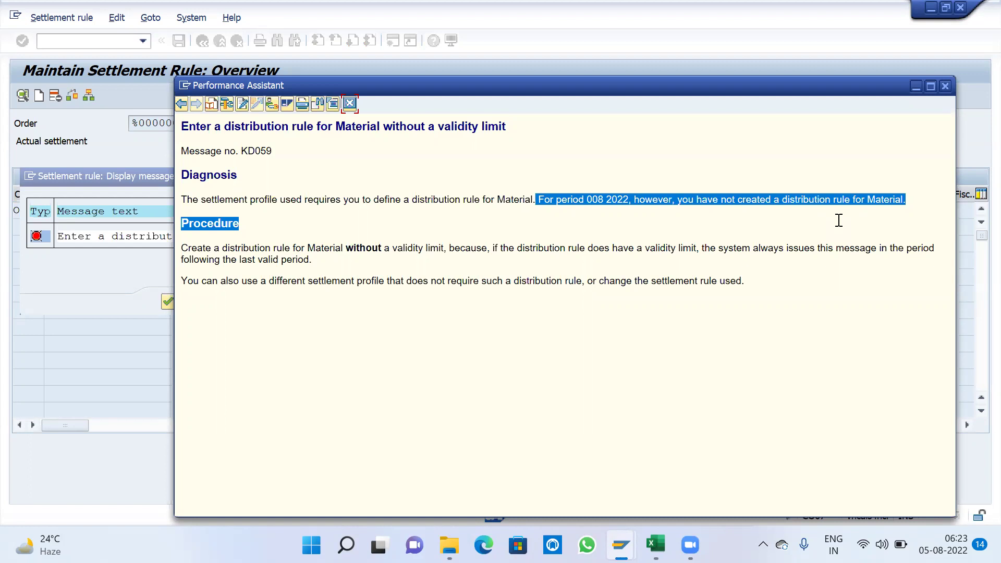
drag(839, 220, 628, 211)
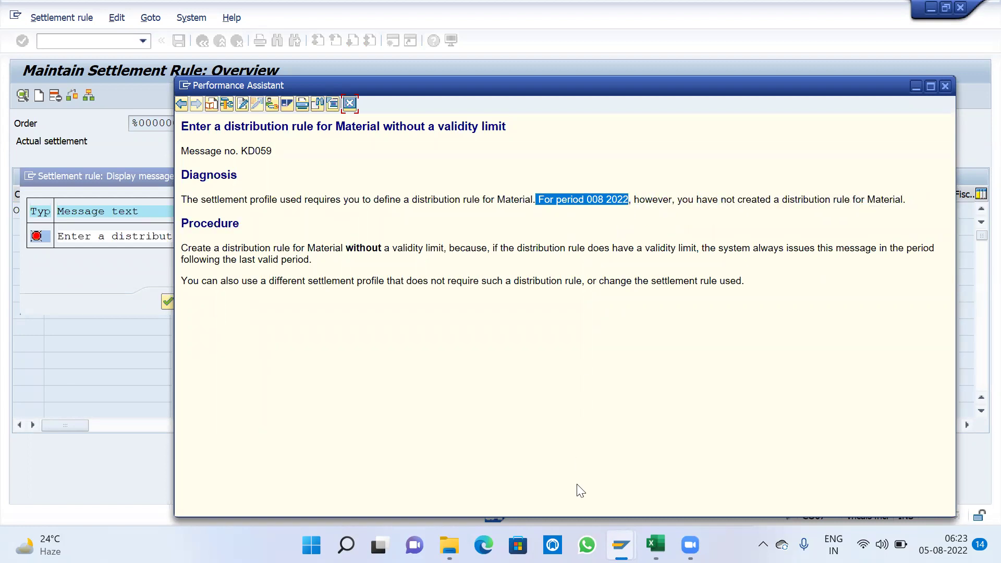
Step: Examine the valid receivers and other parameters of settlement profile PP01, and return to the settlement profile list
mouse_move(621, 545)
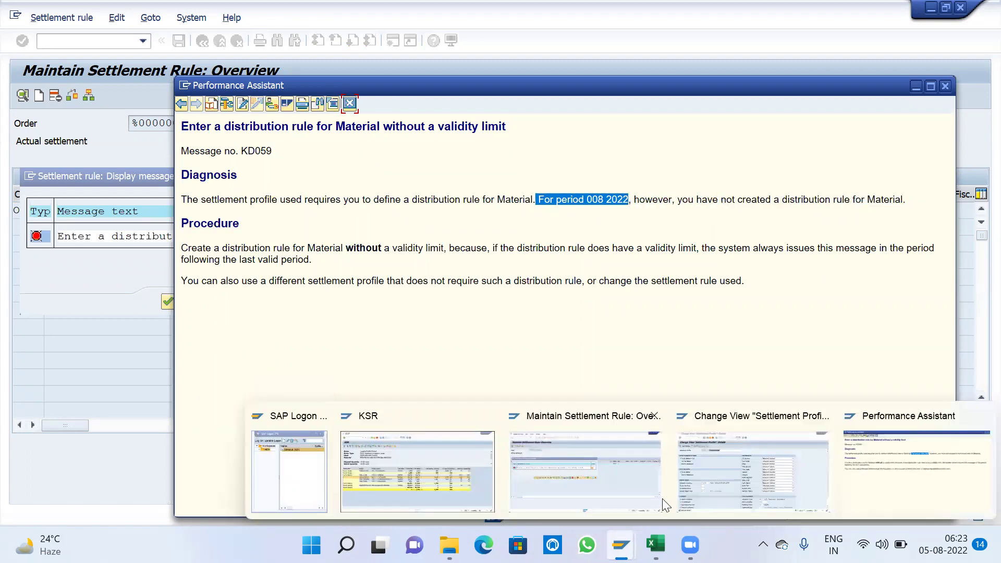
click(718, 476)
scroll(532, 466, down, 2)
click(554, 421)
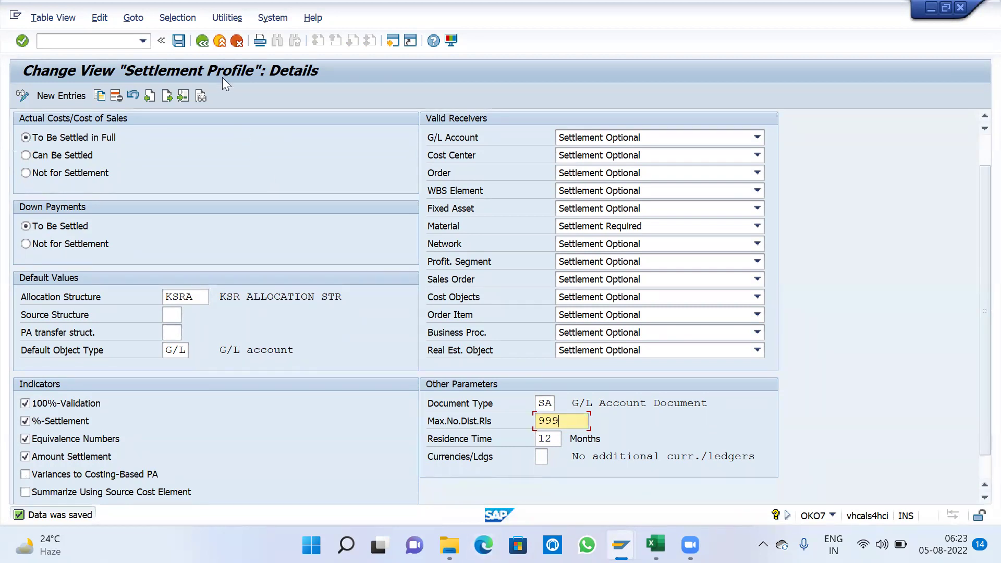
click(203, 39)
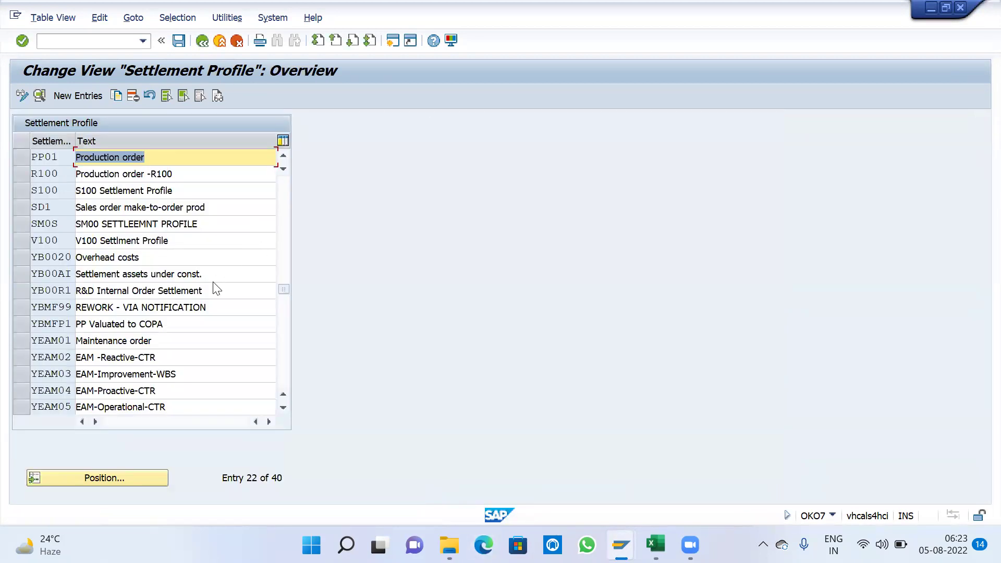
Step: Open settlement profile SM0S and clear its source structure
click(158, 224)
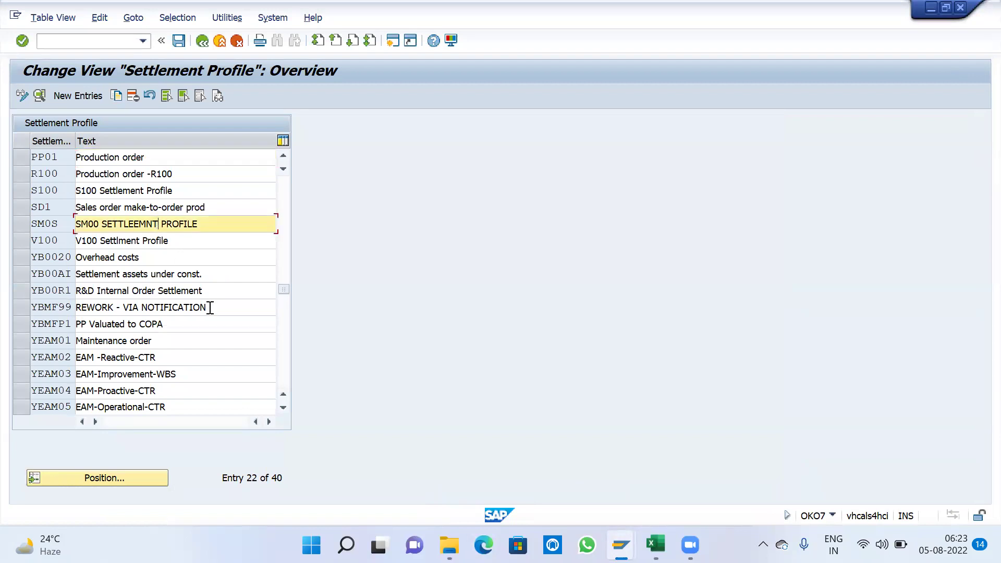
double_click(150, 223)
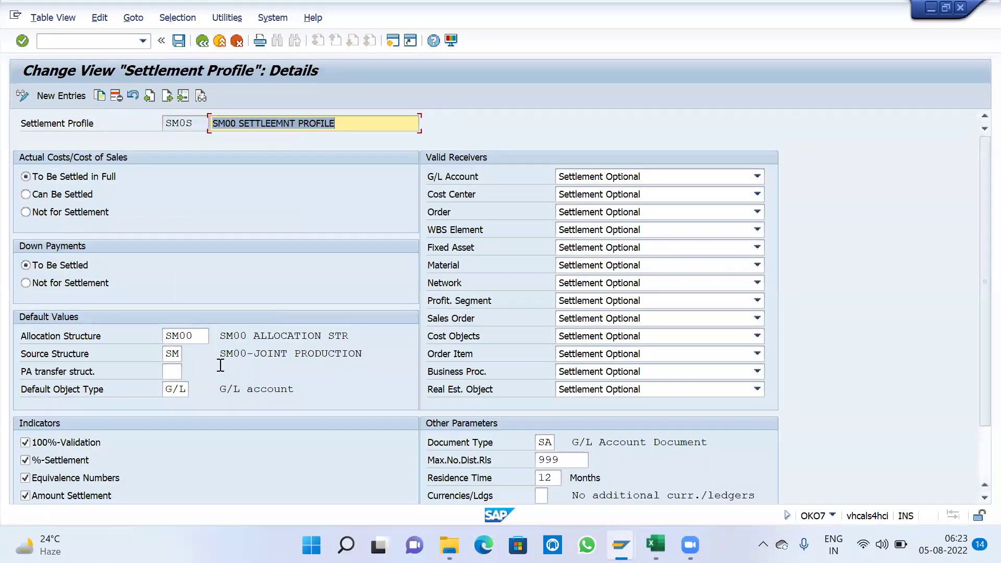
double_click(179, 354)
key(Delete)
key(Return)
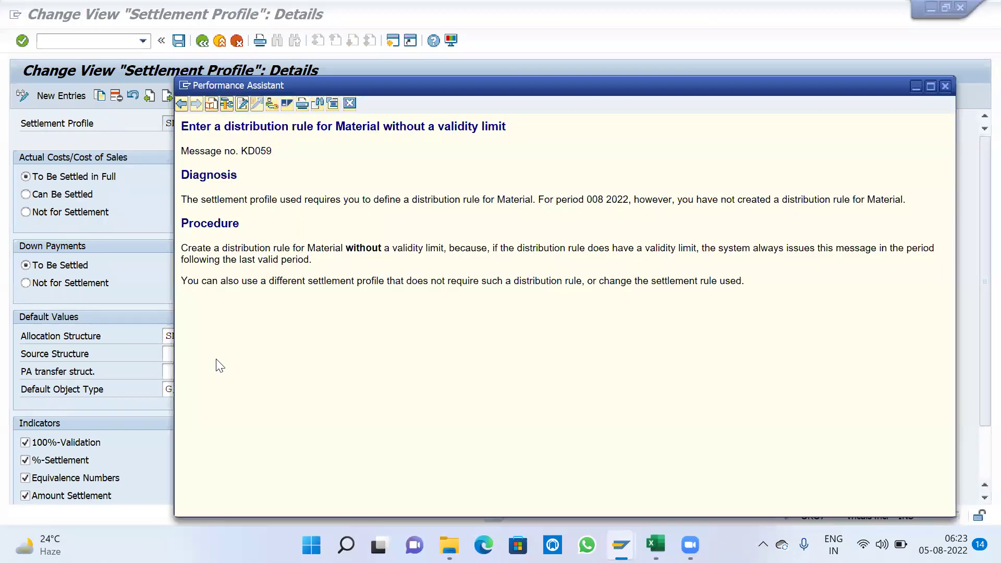
Step: Close the error's long text and the message list on the rework order's settlement rule
key(Escape)
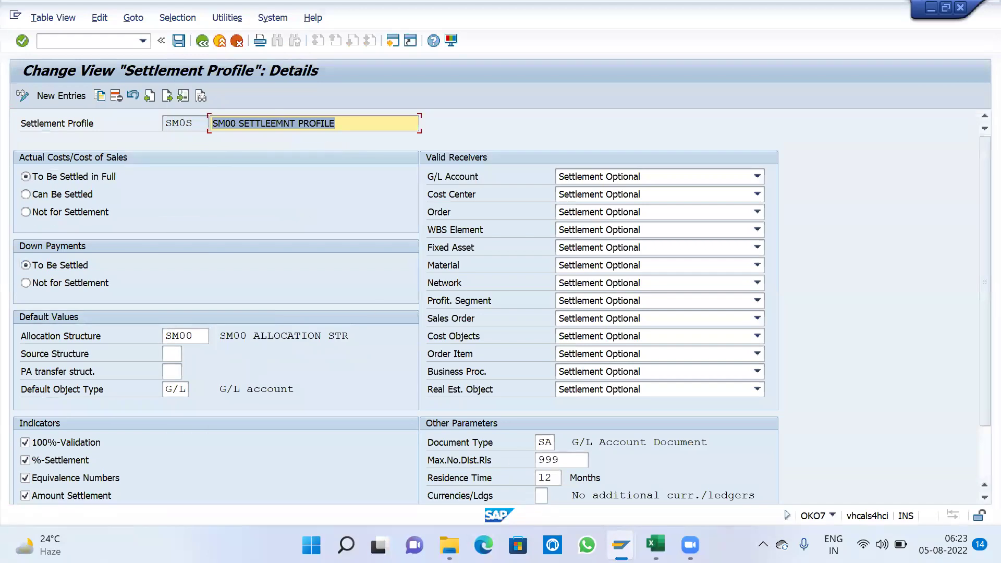
click(925, 458)
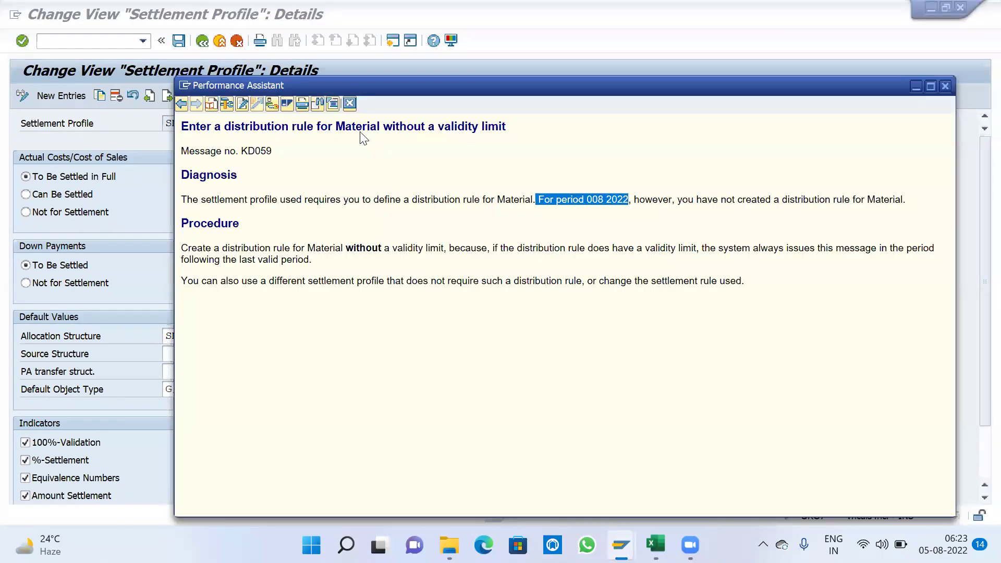
click(350, 104)
mouse_move(621, 545)
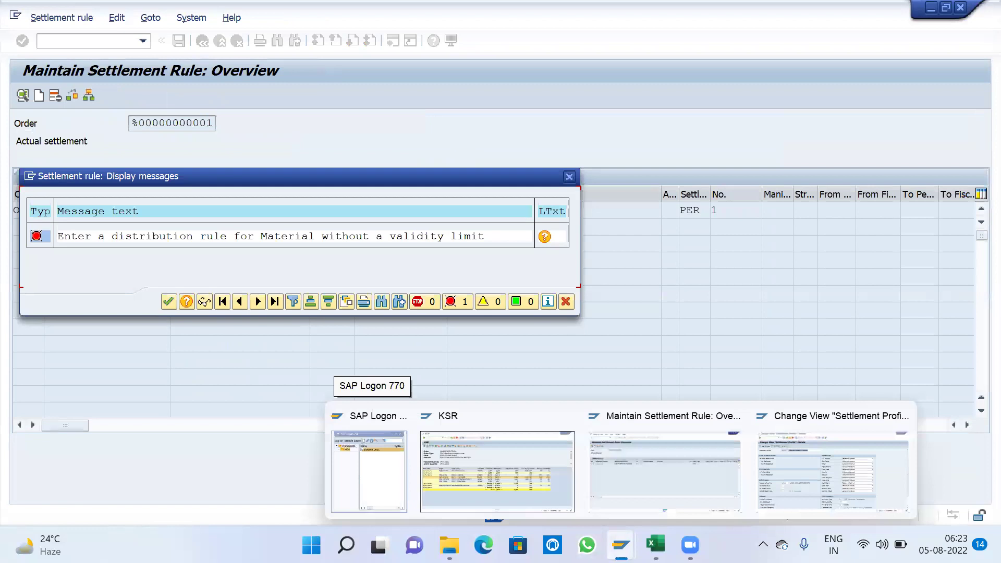
click(635, 476)
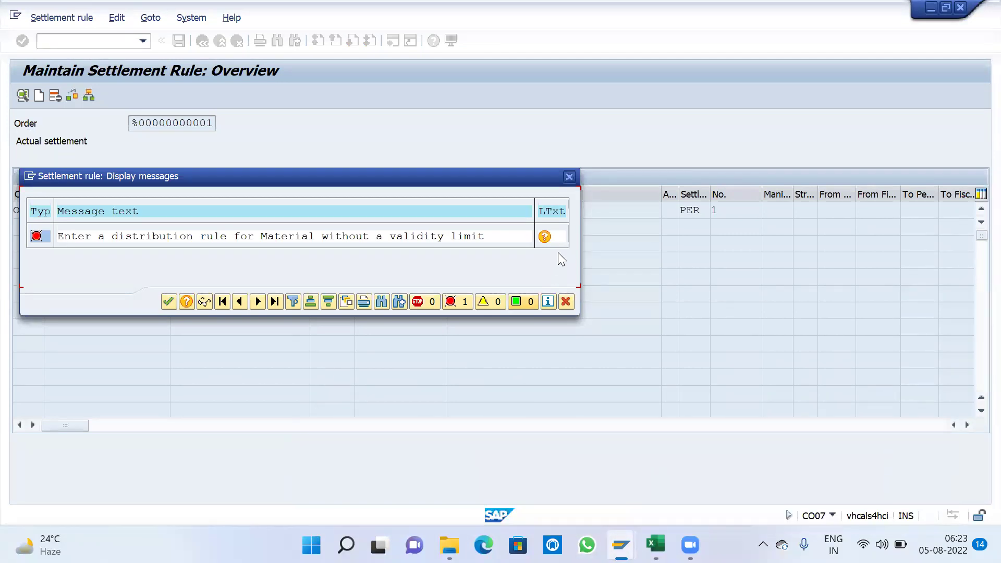
click(569, 176)
Step: Leave the main order's cost analysis in the CO03 session and open the same order for changing
mouse_move(623, 543)
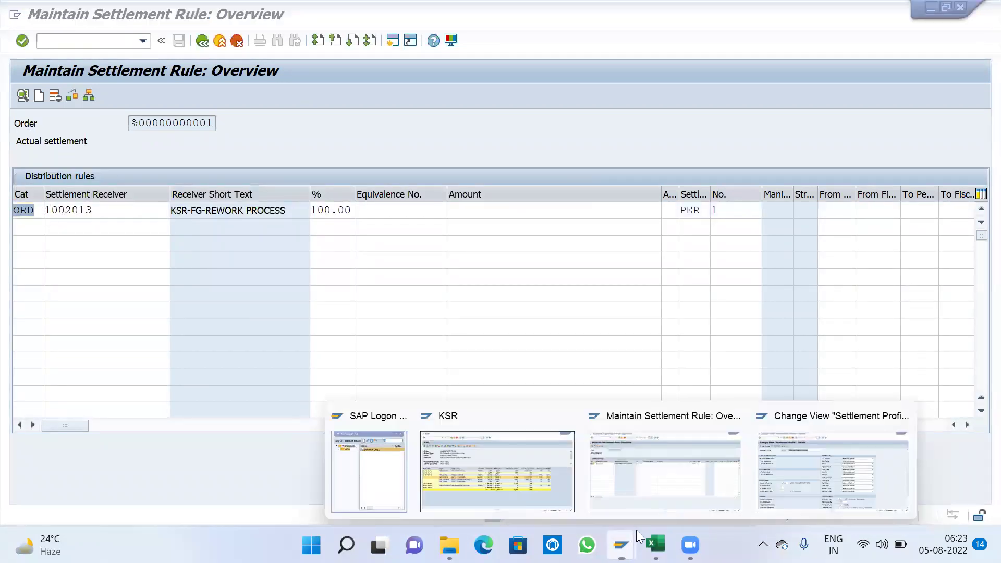
click(533, 480)
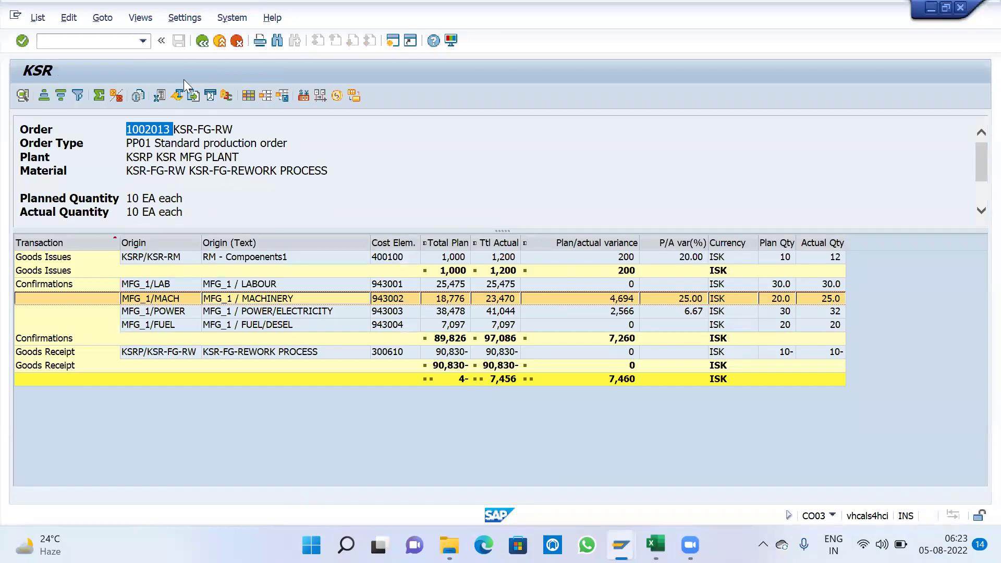
click(201, 41)
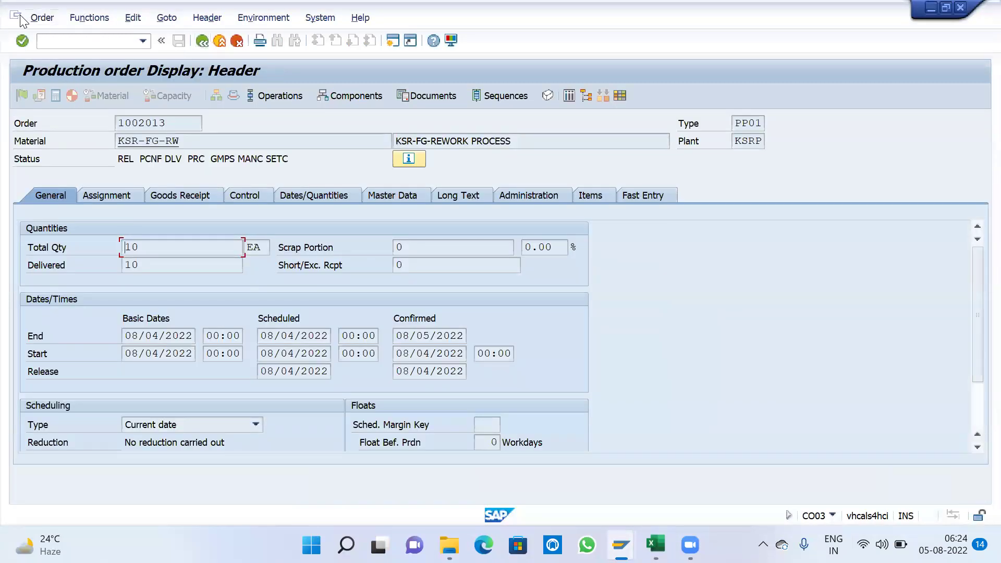
click(55, 20)
click(60, 88)
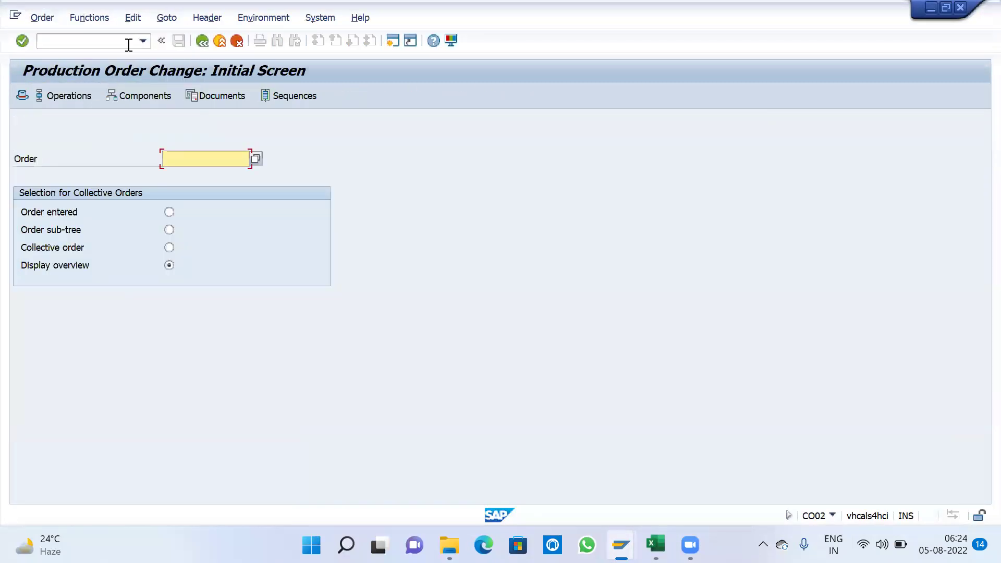
click(202, 166)
click(202, 174)
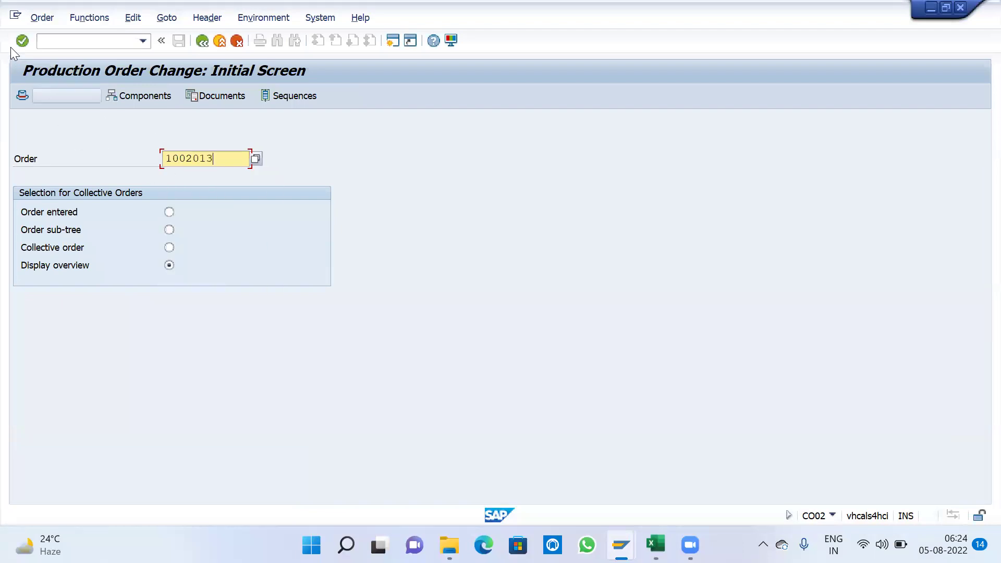
click(22, 40)
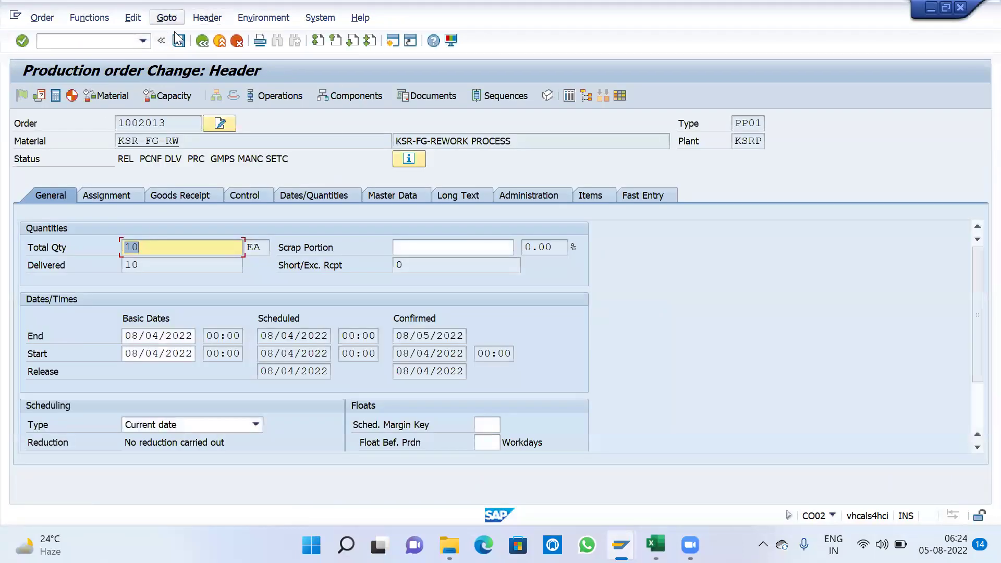
Step: Set the main order's settlement profile to SM0S and allocation structure to SM00, and return to its distribution rules
click(167, 18)
mouse_move(207, 17)
click(229, 85)
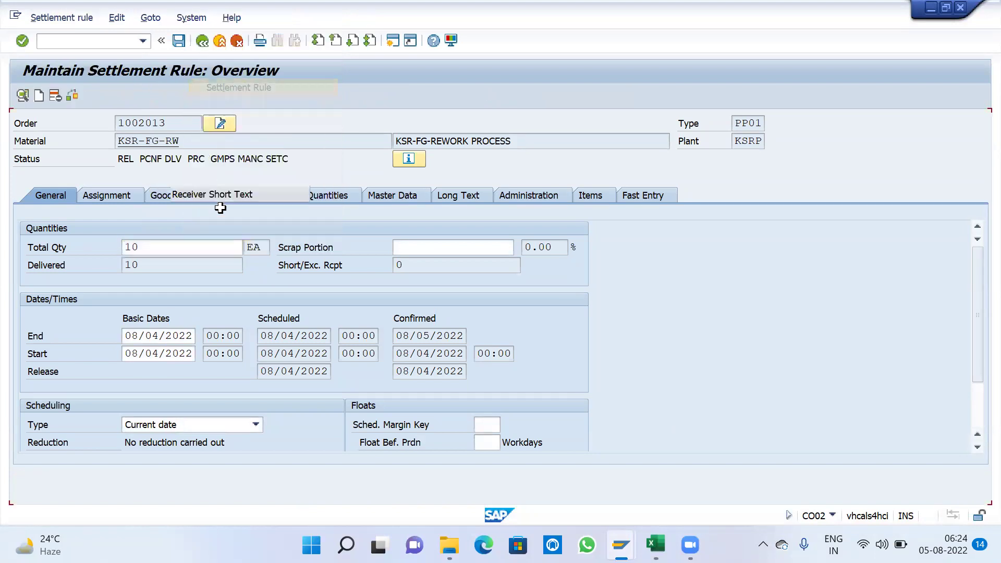
click(149, 18)
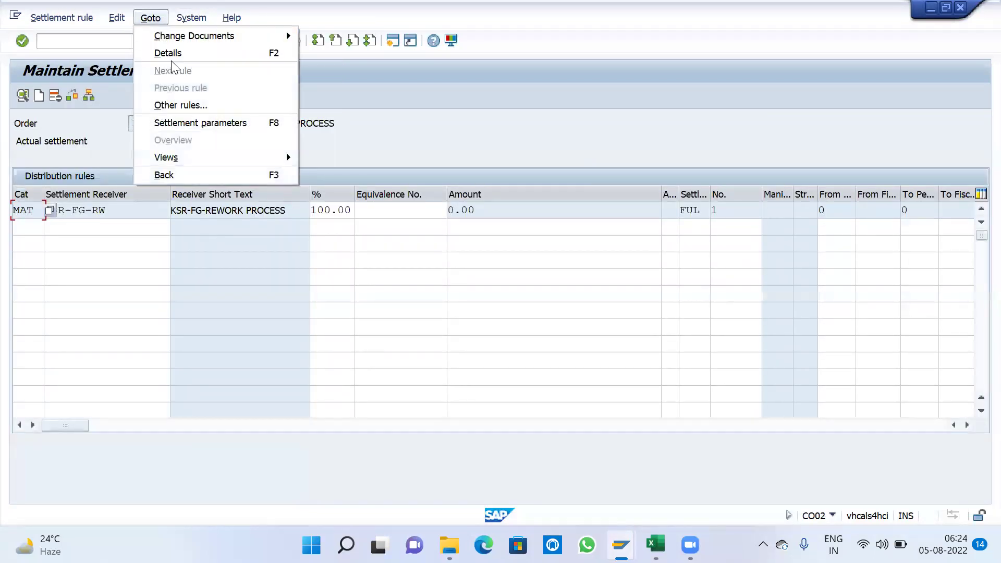
click(185, 123)
click(208, 193)
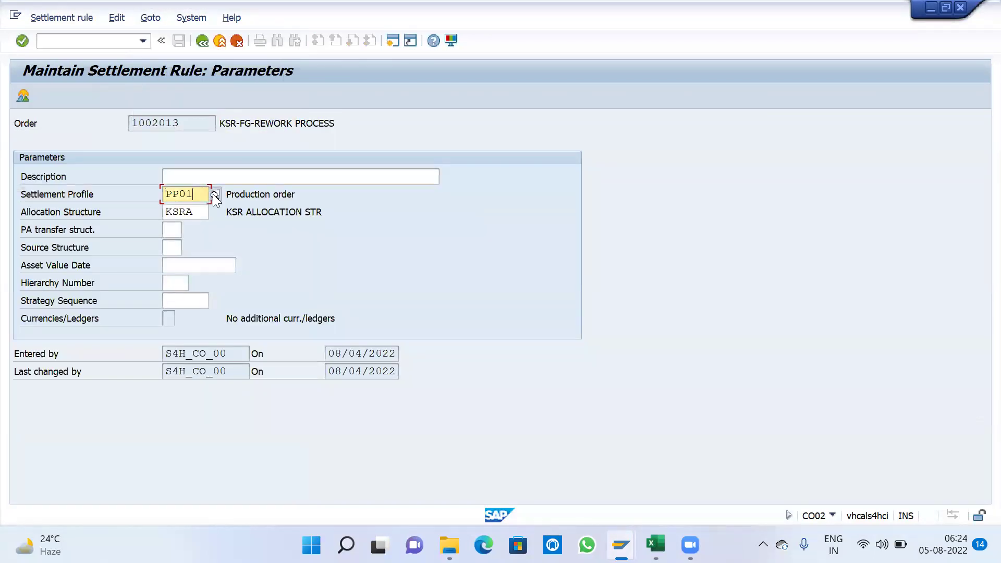
click(215, 195)
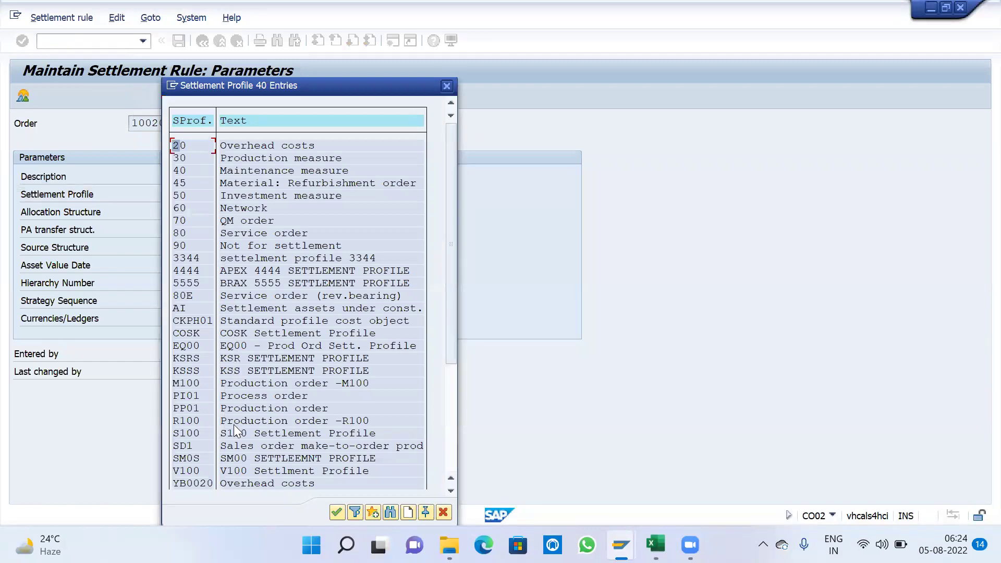
scroll(233, 435, down, 1)
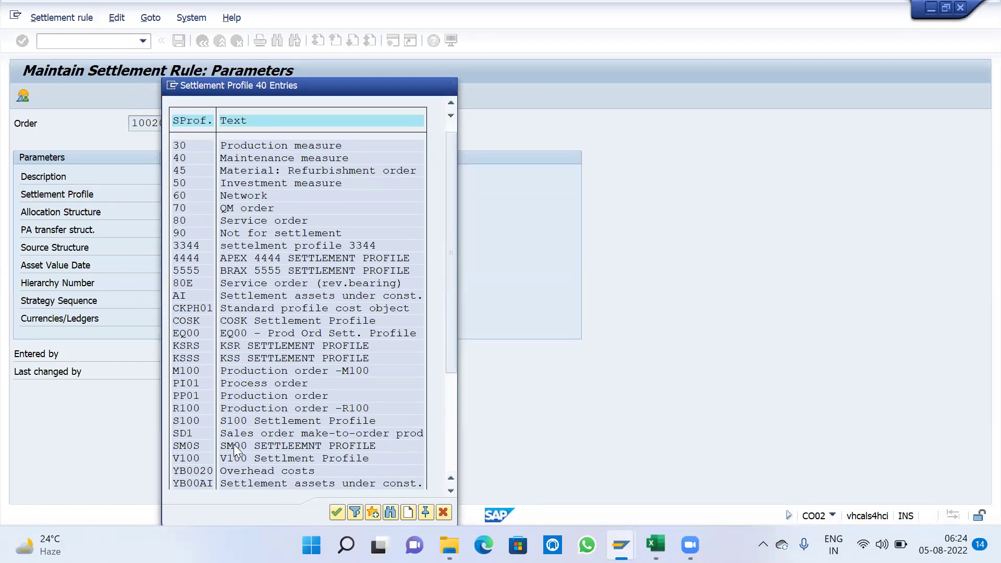
double_click(234, 444)
click(215, 212)
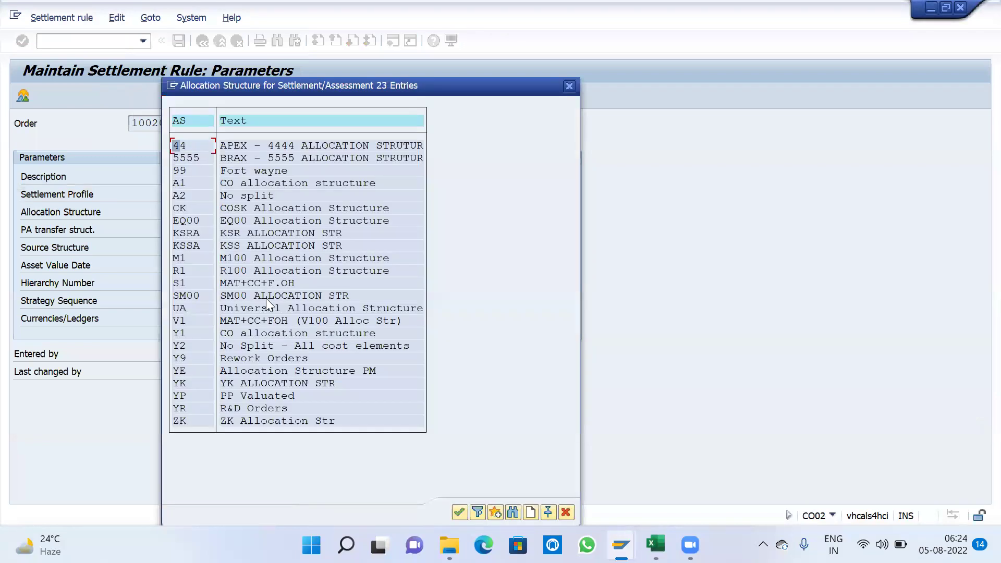
double_click(265, 295)
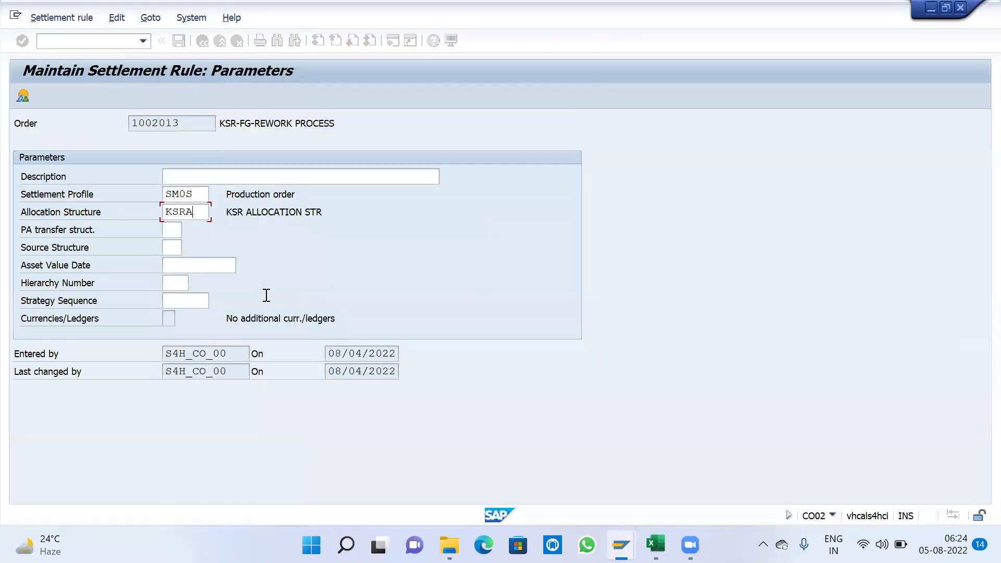
click(202, 42)
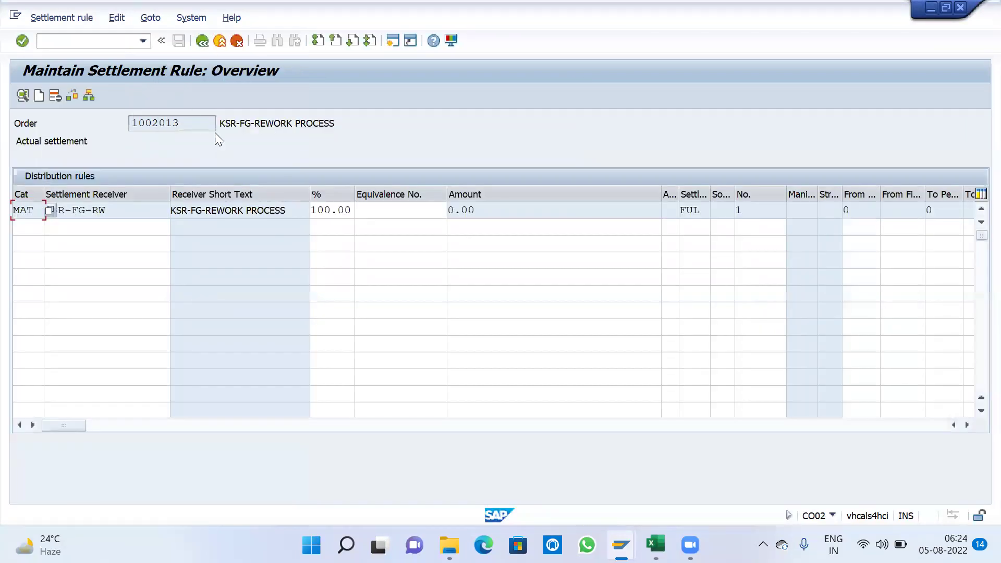
Step: Return from the rework order's settlement rule to the order header and save the order
click(201, 40)
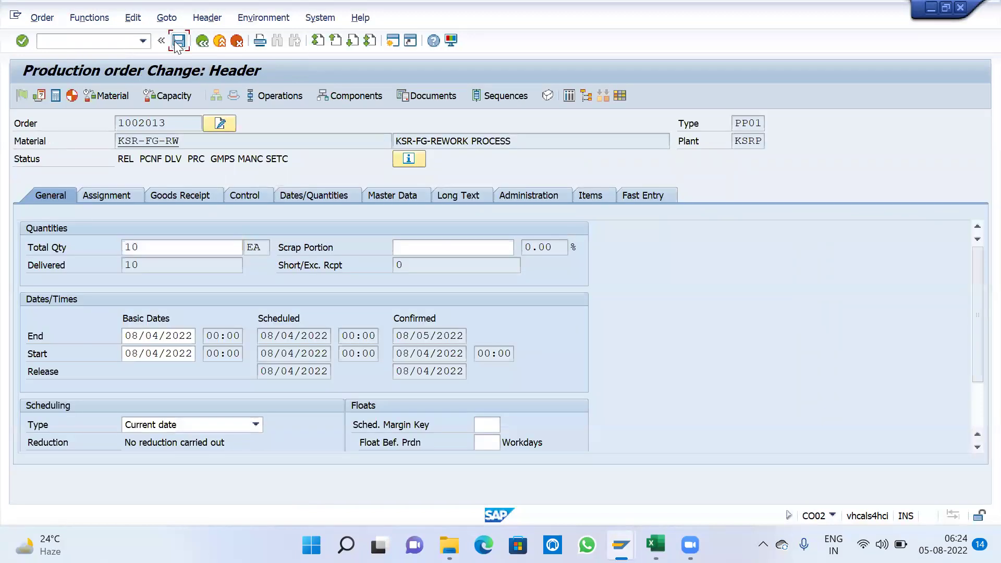
key(ctrl+s)
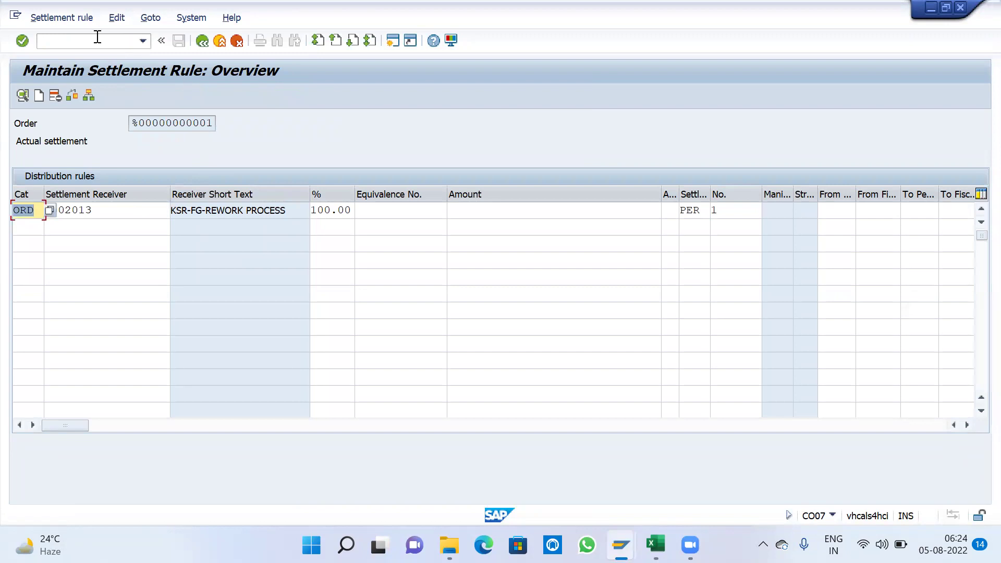
Step: Start a production order without material (CO07) in plant KSRP, with the original order number plus "REOWRK PROCESS" as description and quantity 10 EA
click(90, 41)
text(/NCO01)
key(Return)
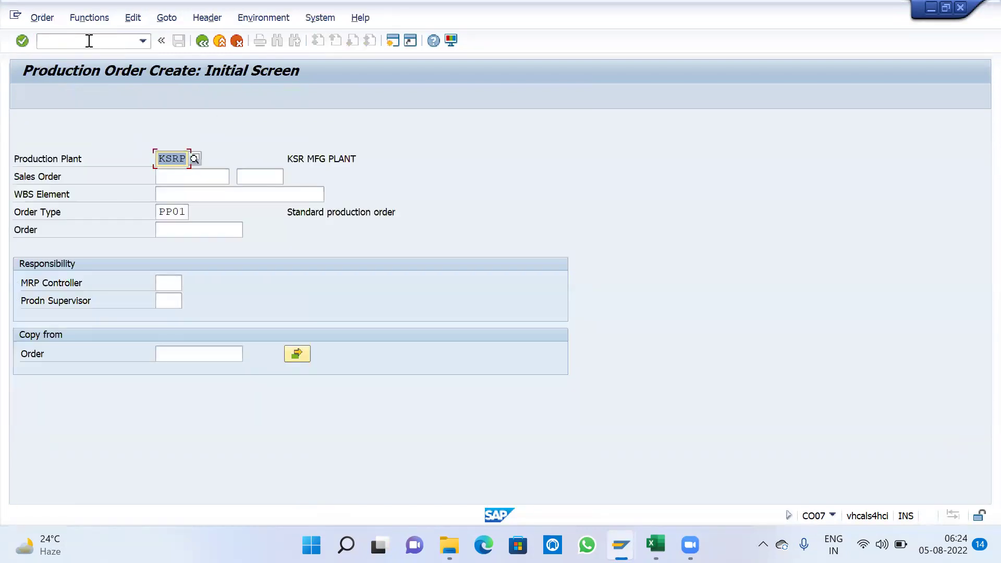
key(Return)
key(BackSpace)
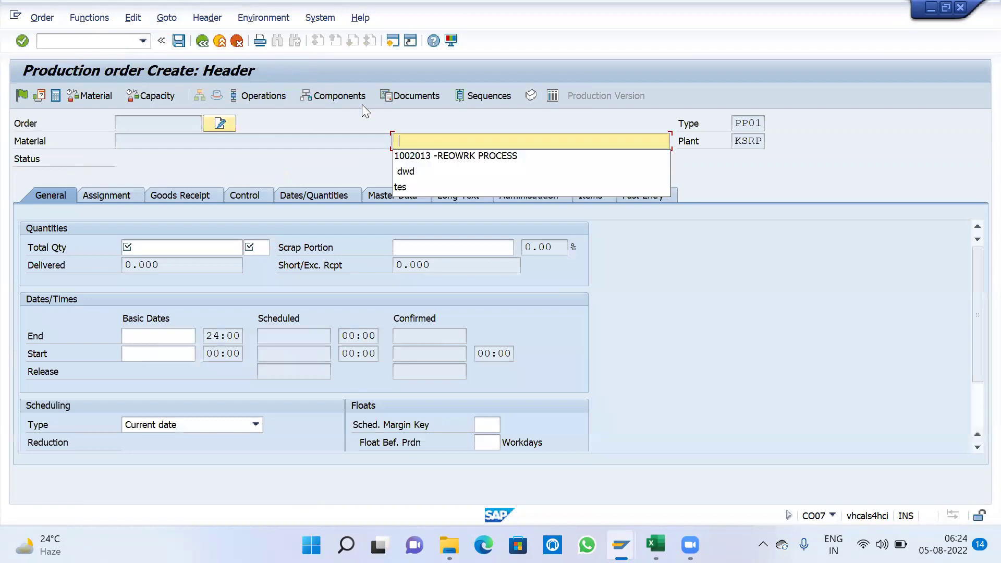
click(424, 161)
click(208, 250)
key(BackSpace)
click(188, 264)
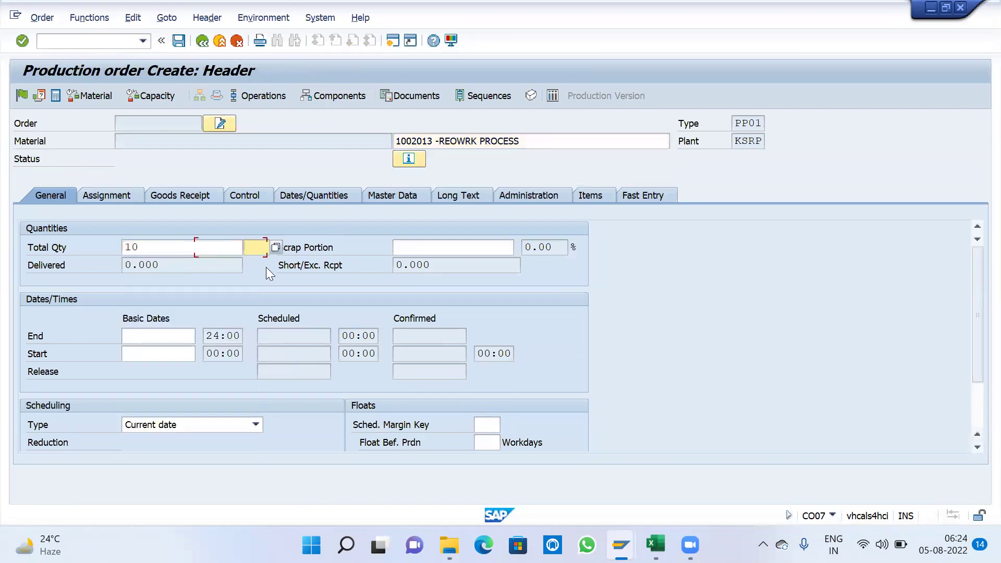
key(Return)
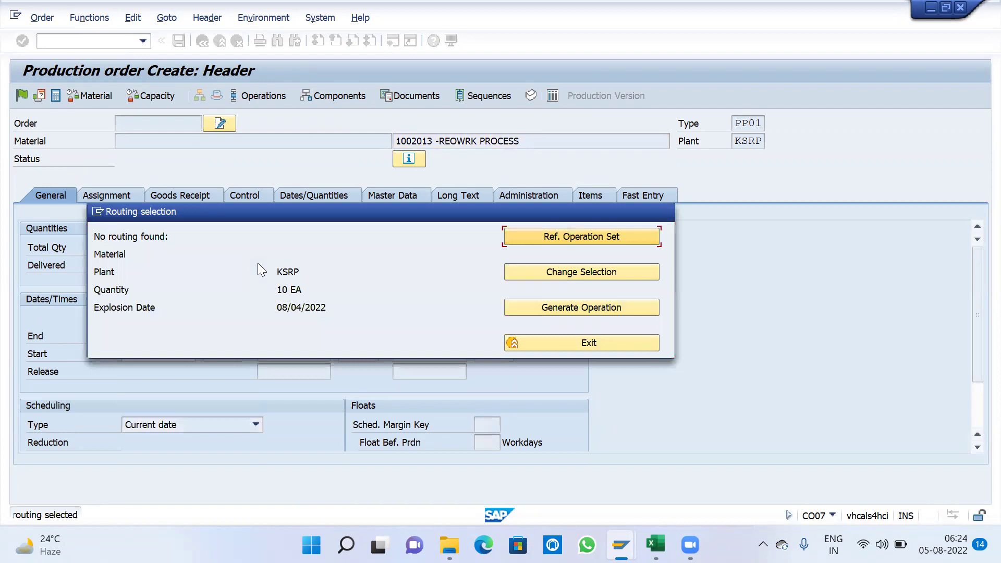
Step: Generate an operation, add a distribution rule with category ORD and the original rework order as receiver, and try to leave the settlement rule
click(576, 304)
key(space)
click(35, 226)
key(space)
click(99, 225)
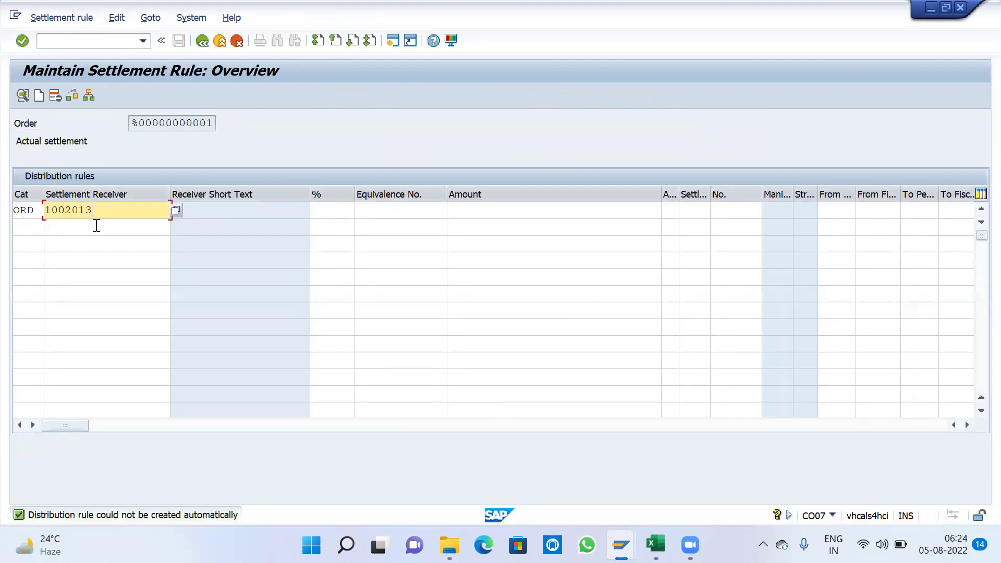
key(Return)
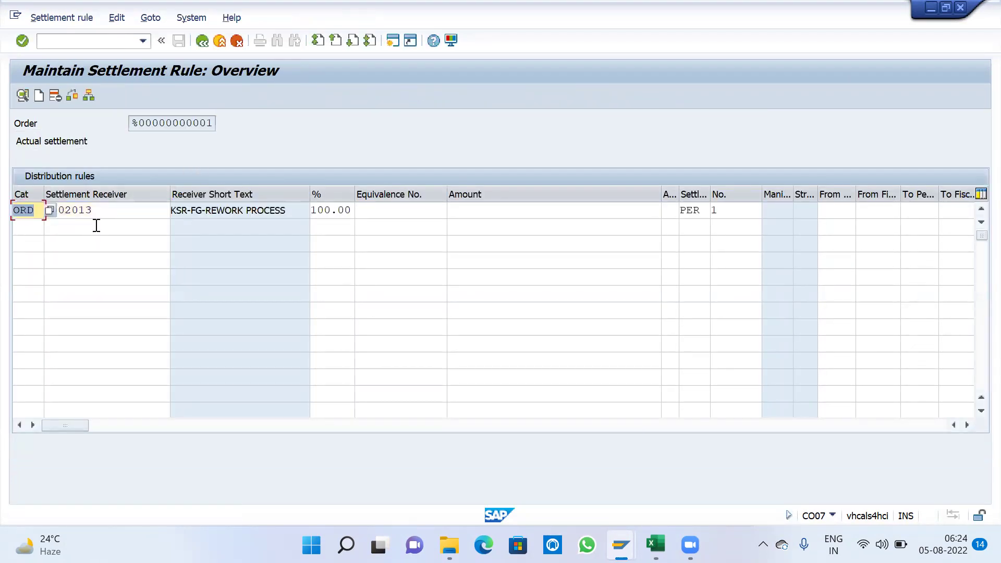
click(207, 41)
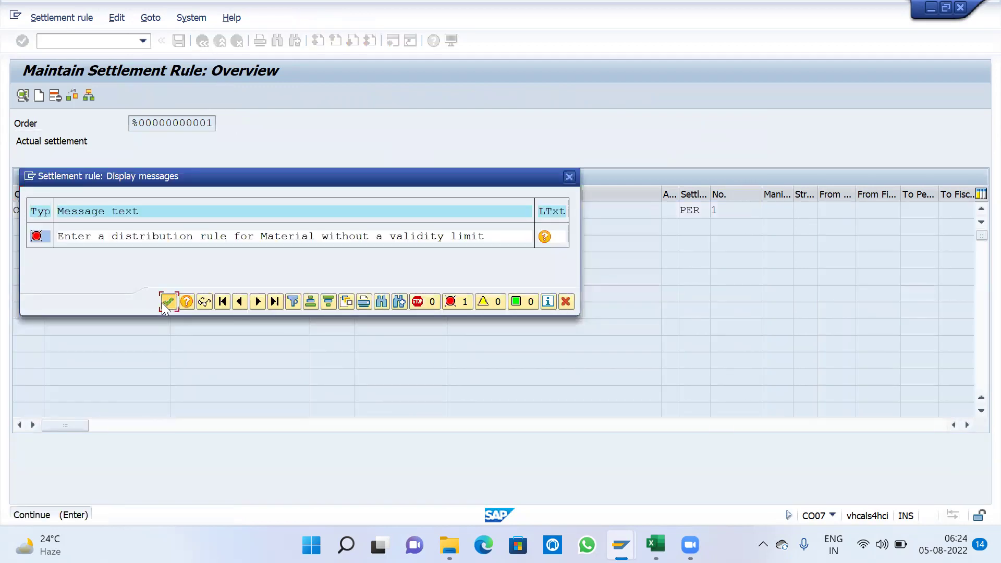
click(167, 302)
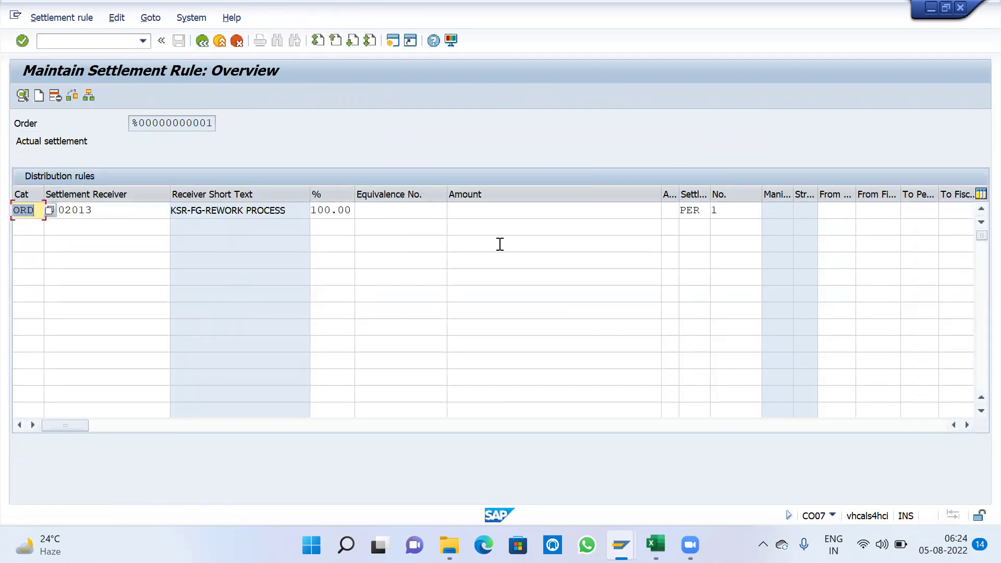
Step: Set the distribution rule's settlement type to FUL (Full Settlement) and try to leave the settlement rule again
click(696, 210)
key(F4)
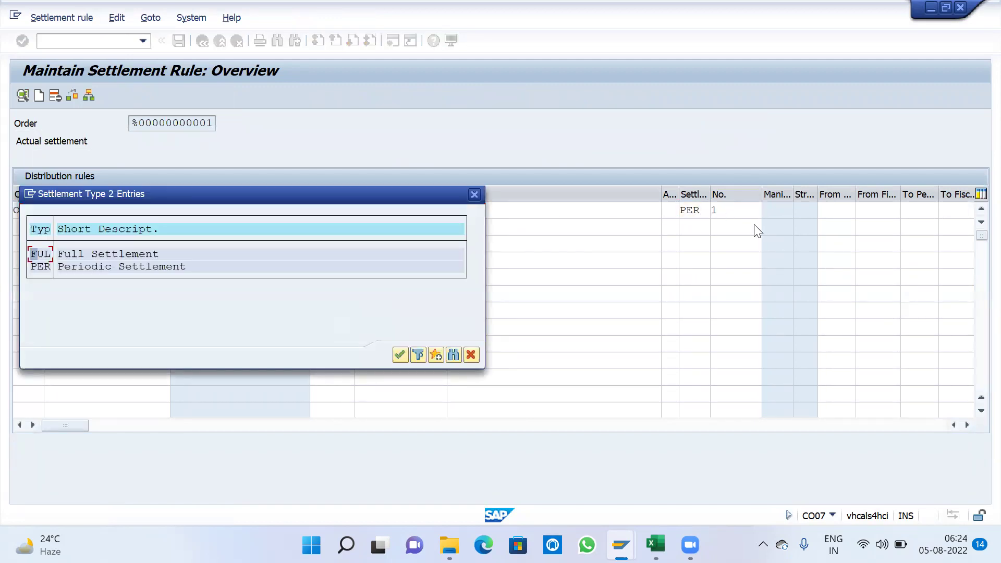
double_click(141, 254)
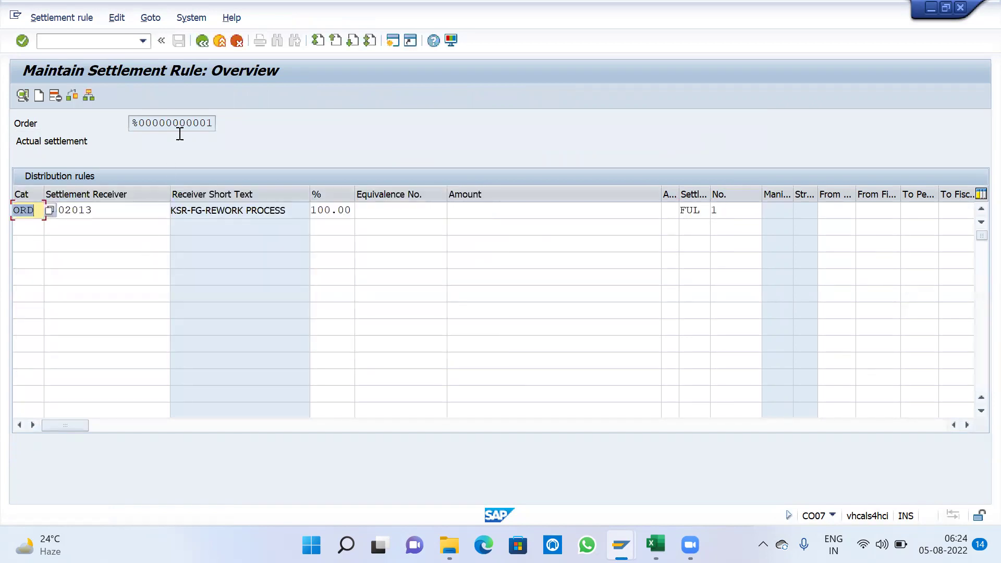
click(202, 40)
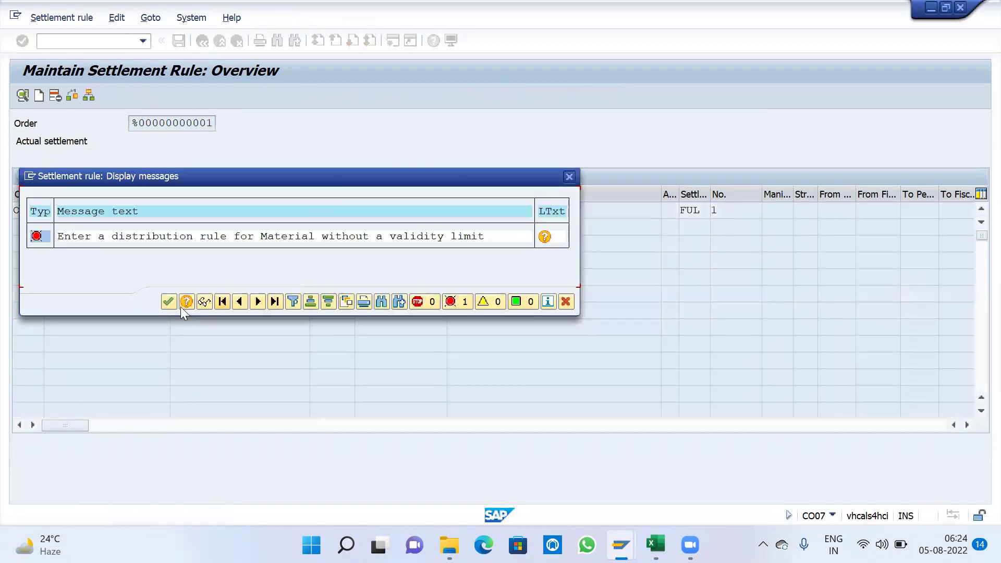
click(163, 301)
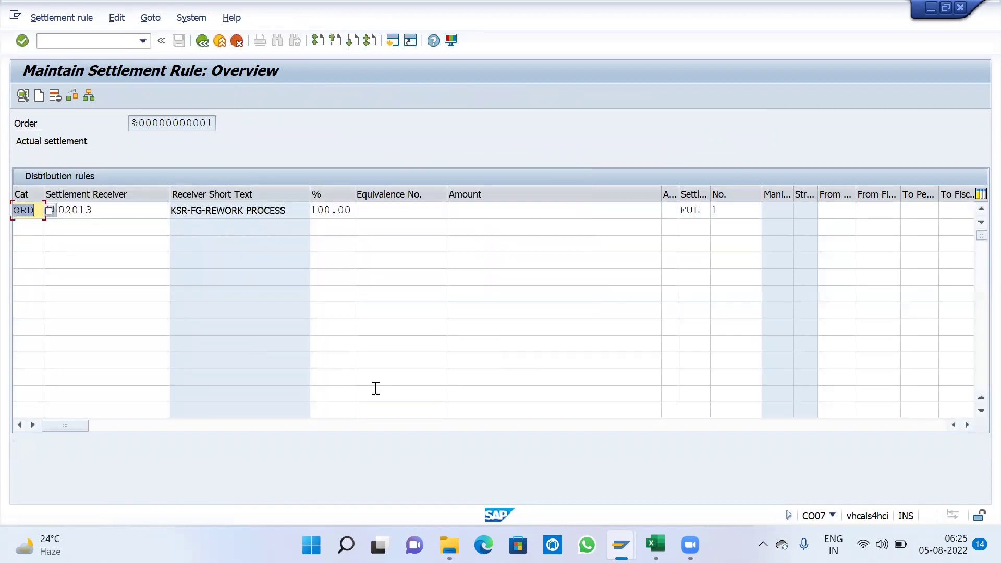
Step: Examine the long text of the settlement rule error about the distribution rule for Material
click(222, 43)
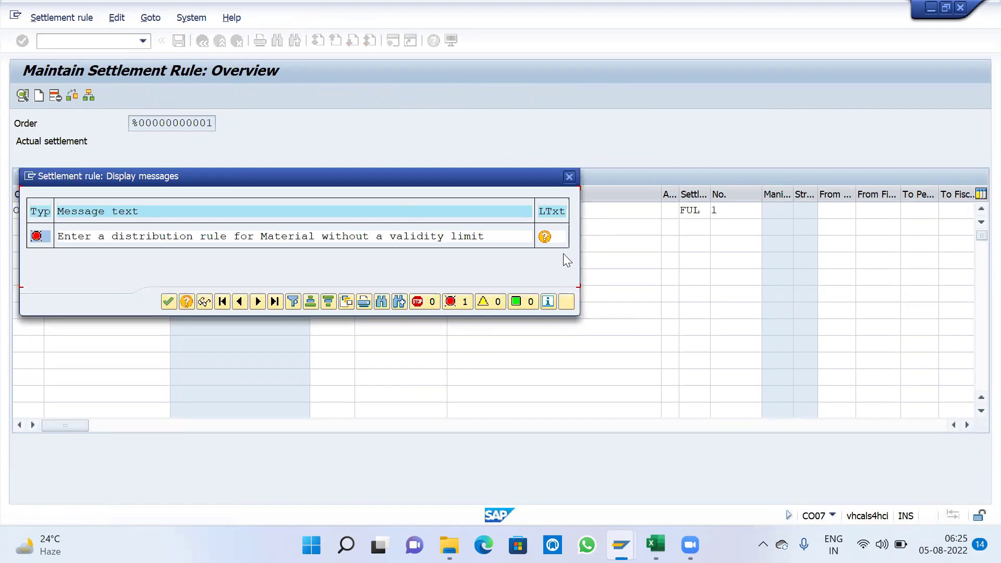
click(545, 237)
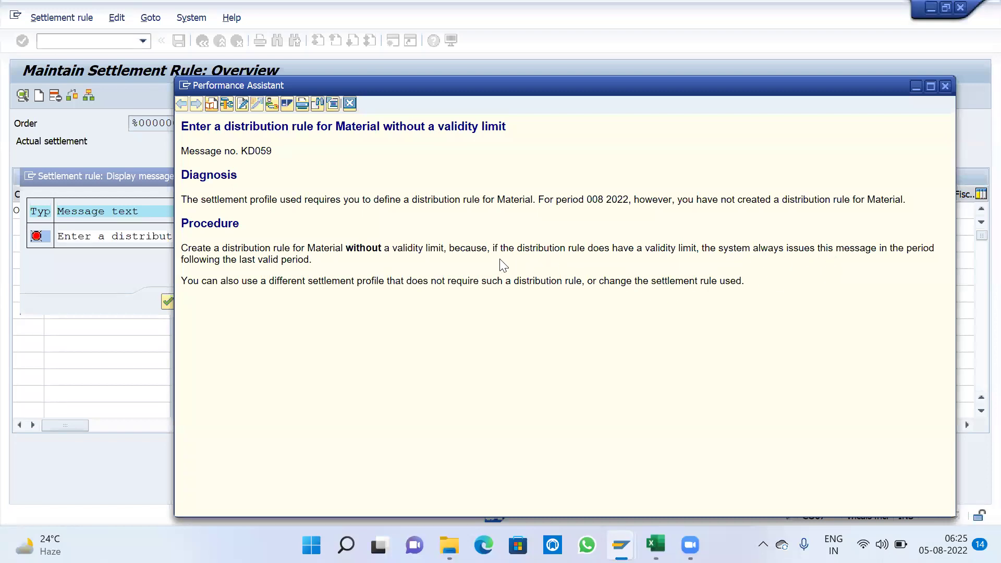
drag(494, 248, 501, 264)
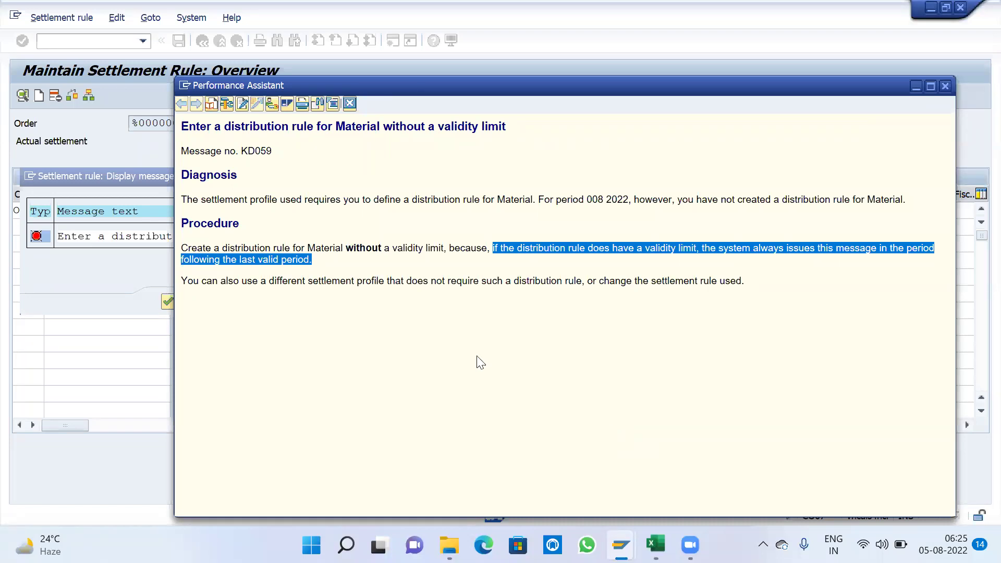
click(272, 104)
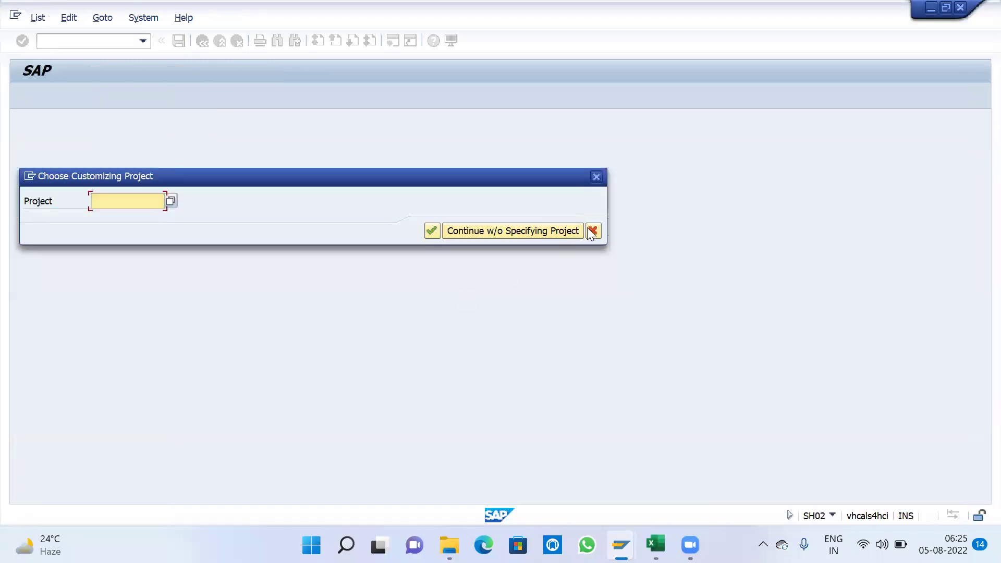
click(592, 231)
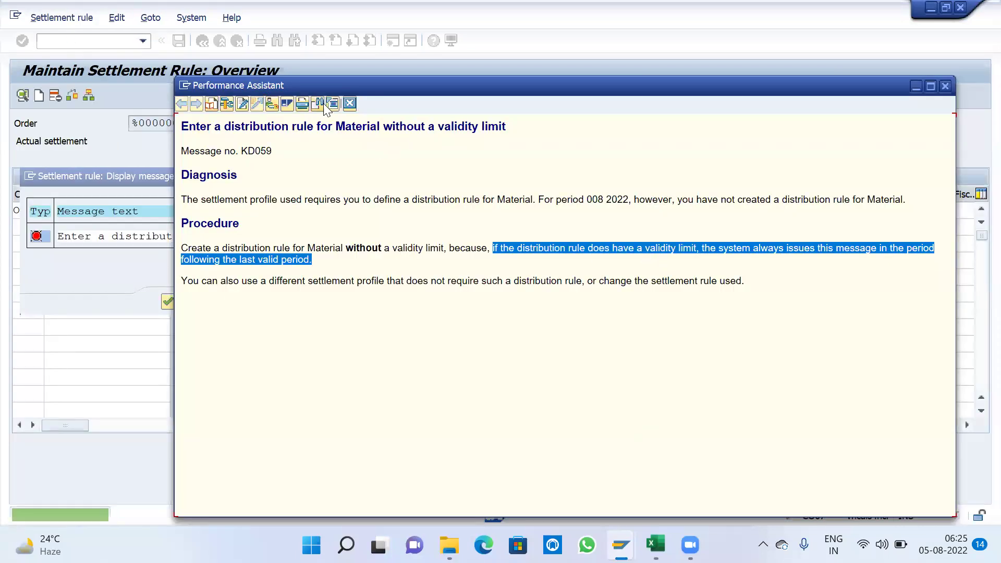
click(349, 103)
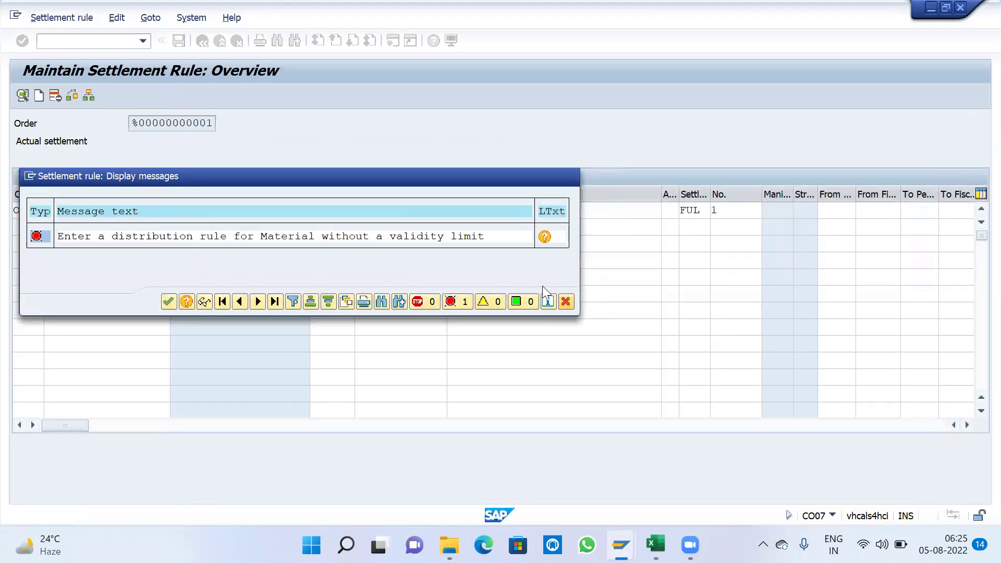
click(566, 302)
Step: Create a PP01 production order for material KSR-FG-RW in plant KSRP with CO01, setting the total quantity to 10
click(82, 46)
text(/NCO01)
key(Return)
key(Down)
key(Return)
key(Return)
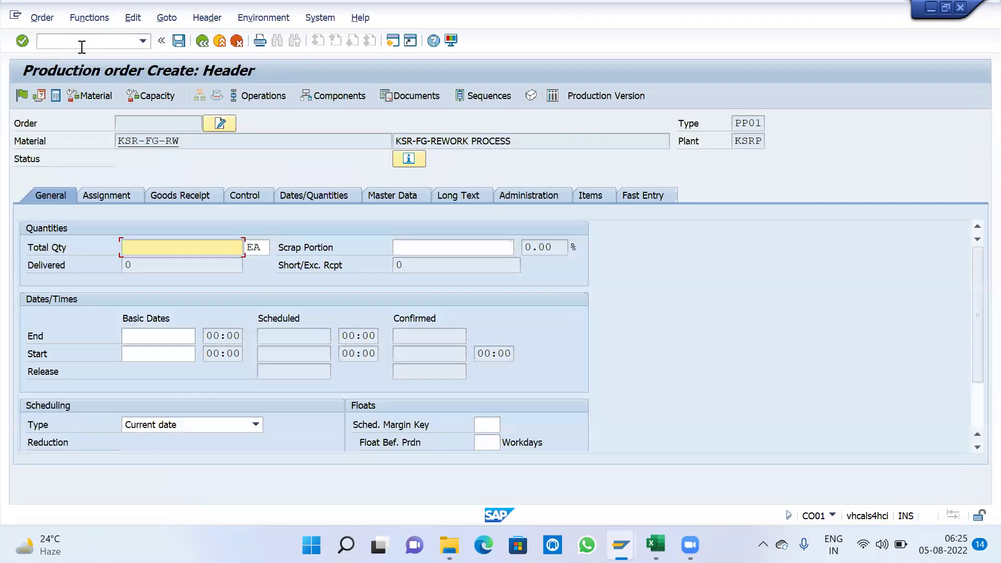
key(Down)
click(151, 262)
key(Return)
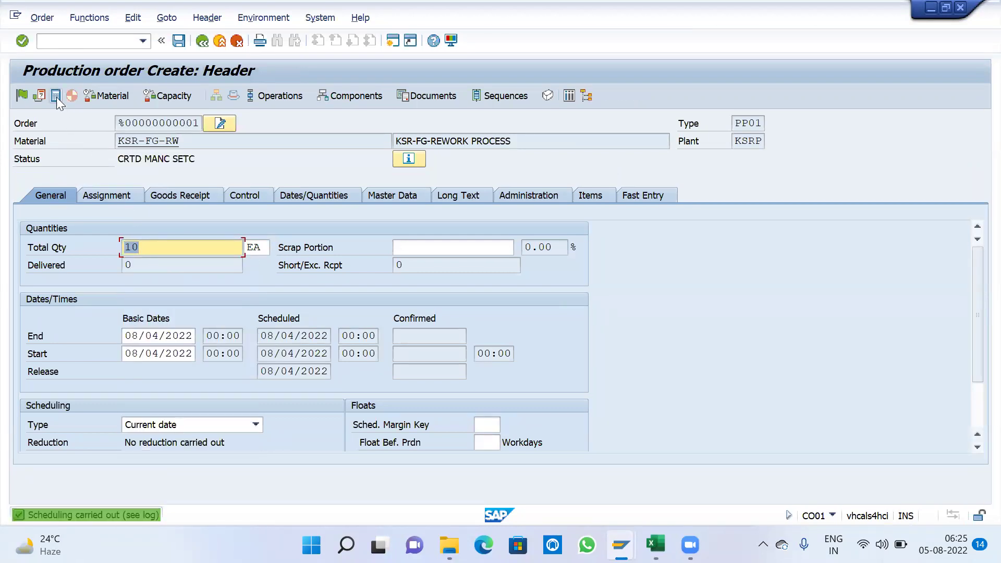
Step: Calculate the costs of the new KSR-FG-RW production order, and save it as a released order
click(57, 97)
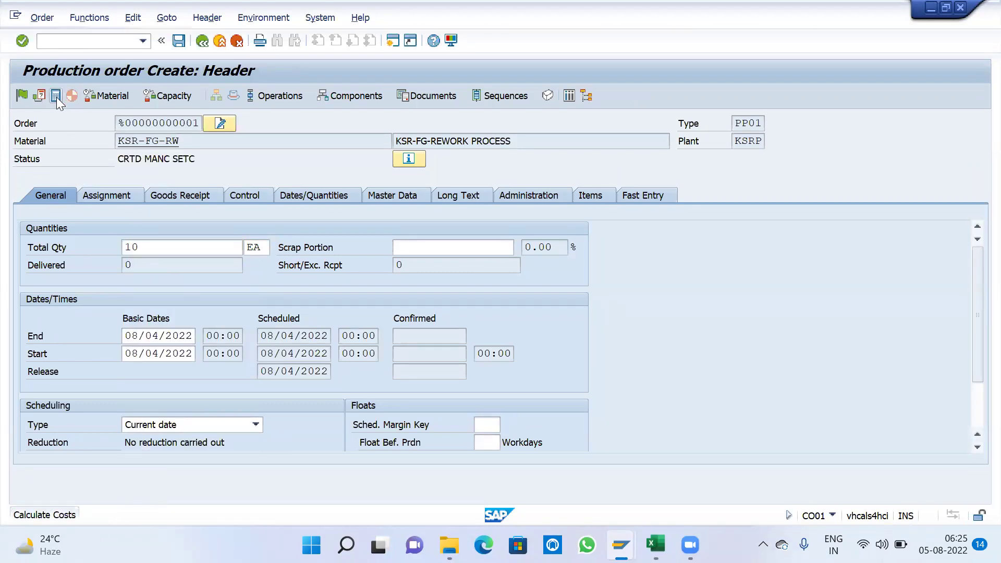
click(20, 99)
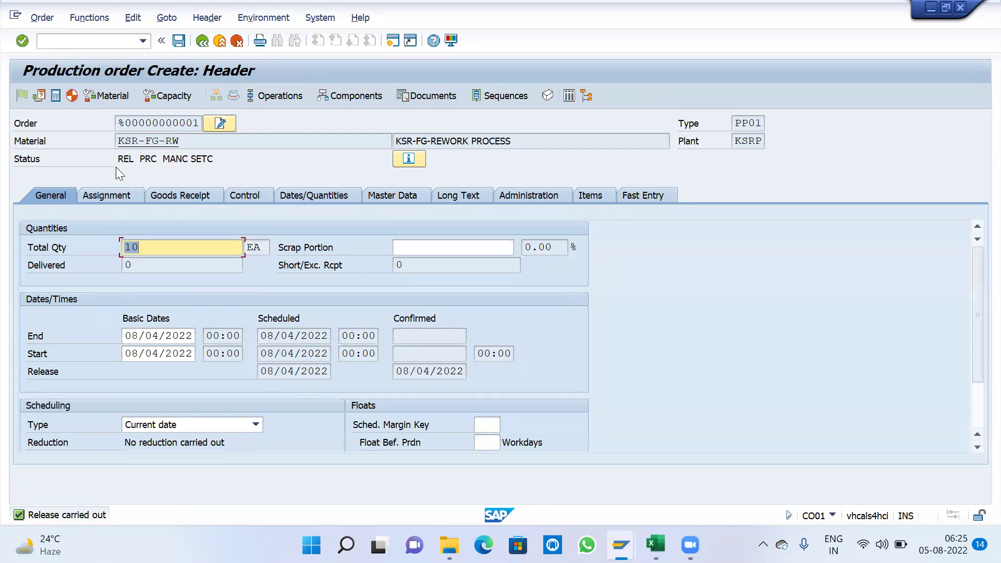
click(179, 40)
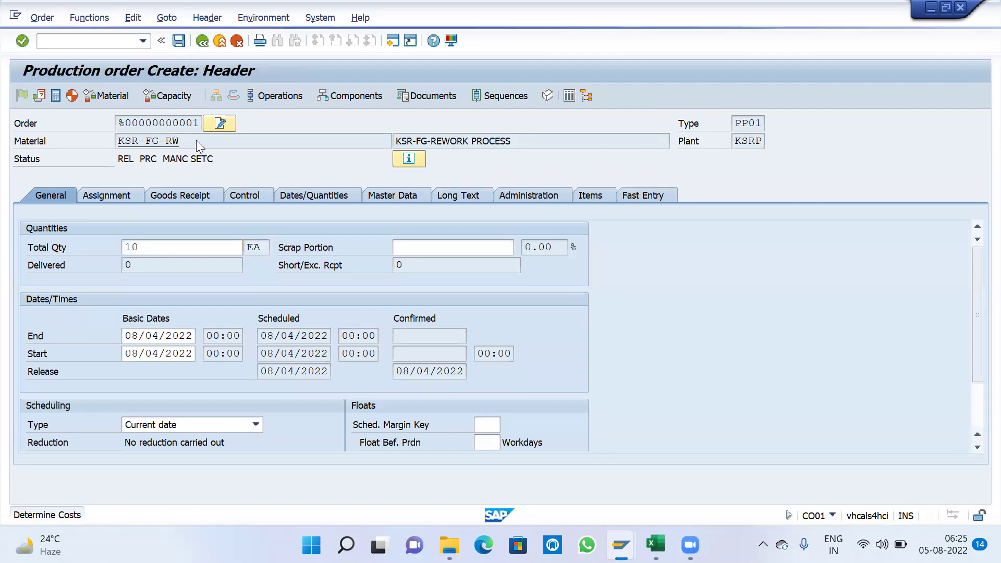
Step: Open the newly saved production order in change mode and show its settlement rule
click(42, 18)
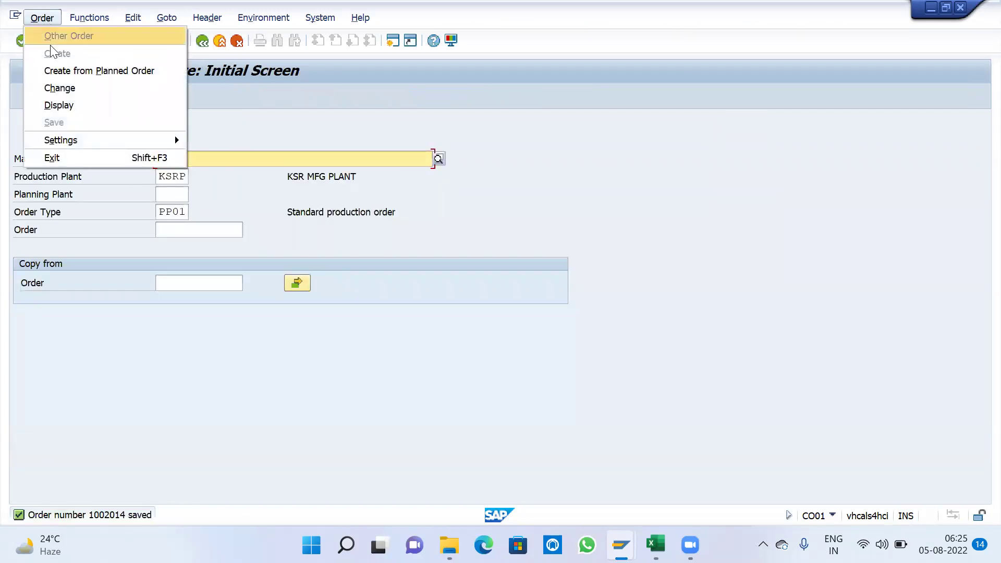
click(59, 87)
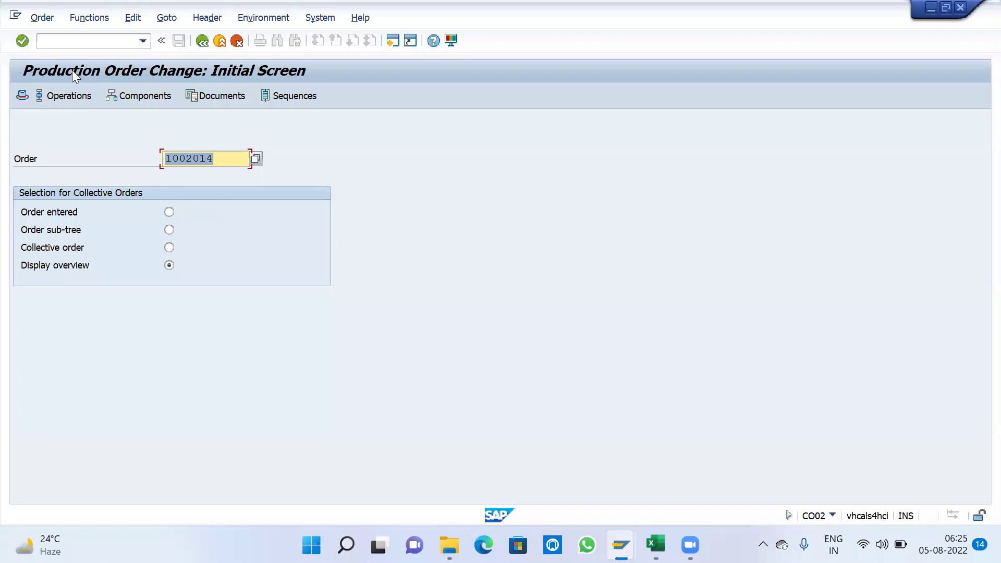
click(26, 40)
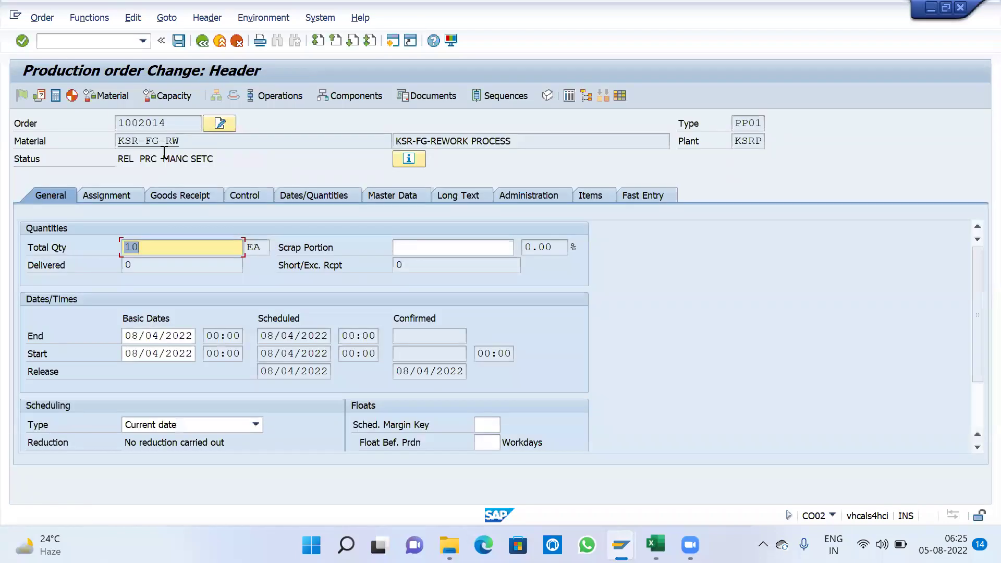
click(206, 17)
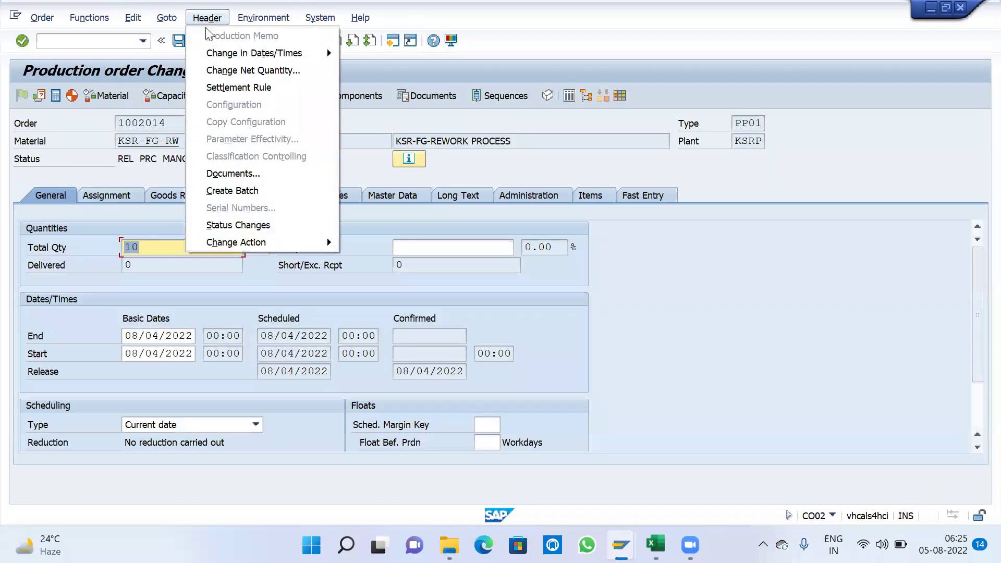
click(233, 83)
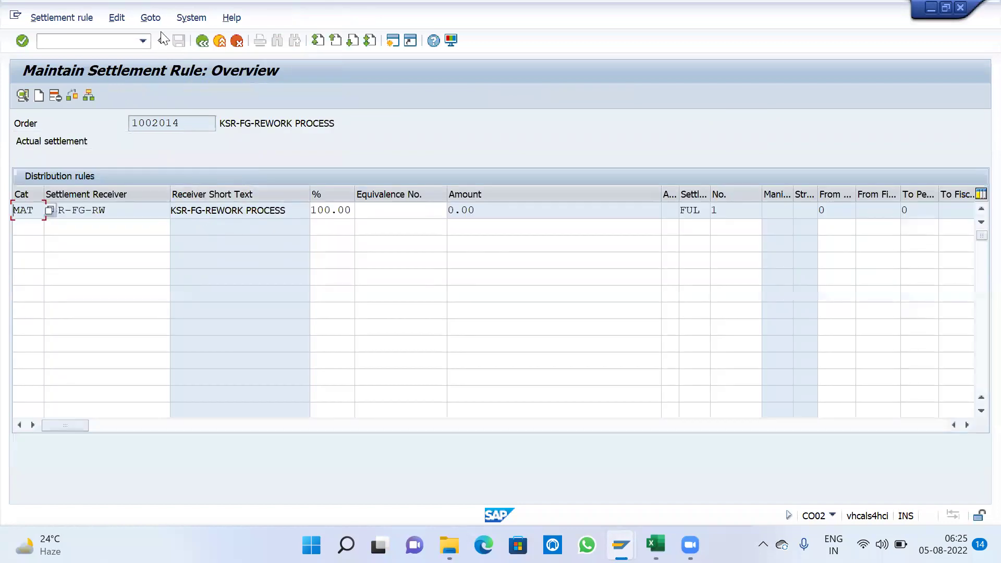
Step: Examine the settlement parameters of the production order's settlement rule and return to the order change initial screen
click(150, 17)
click(192, 106)
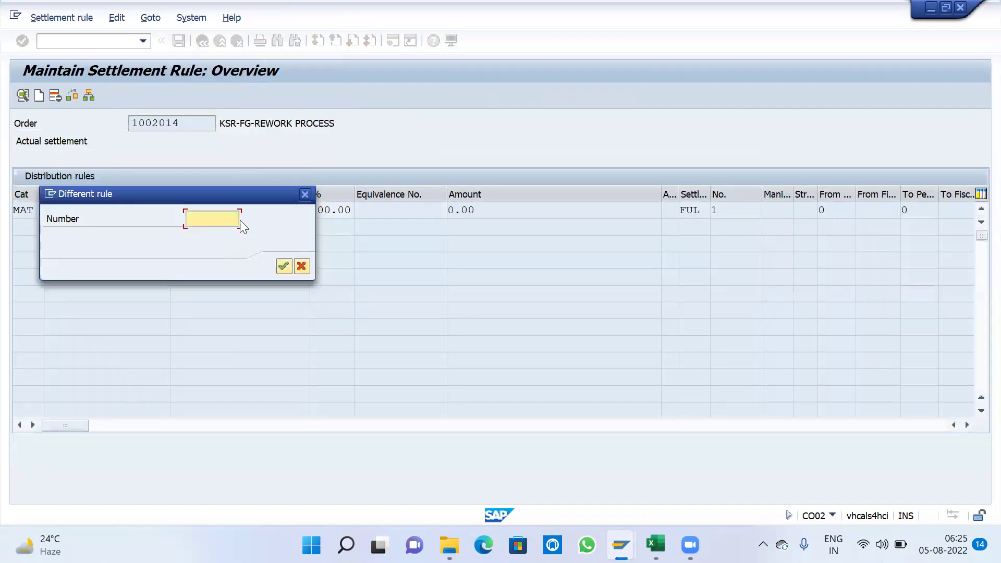
click(305, 194)
click(150, 17)
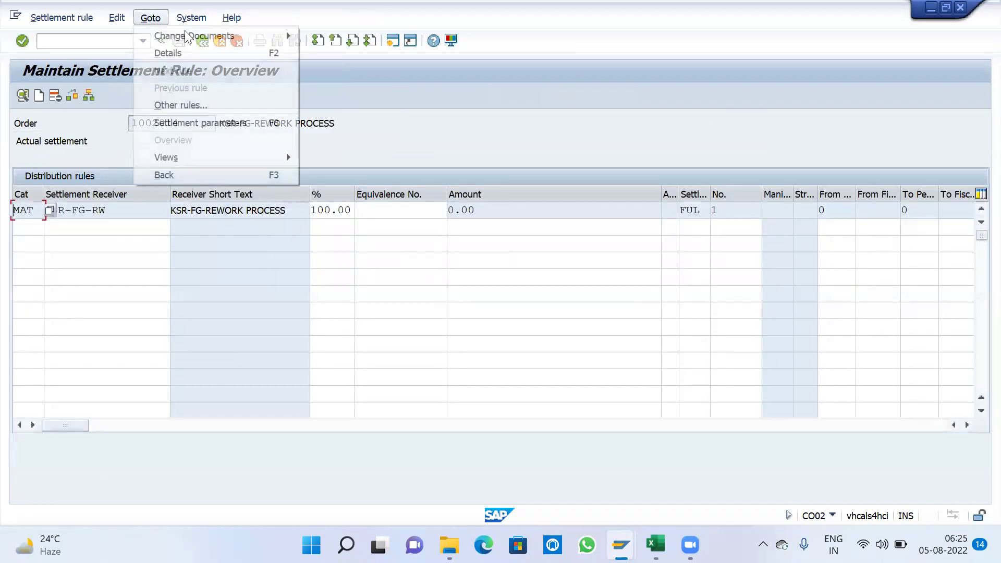
click(183, 123)
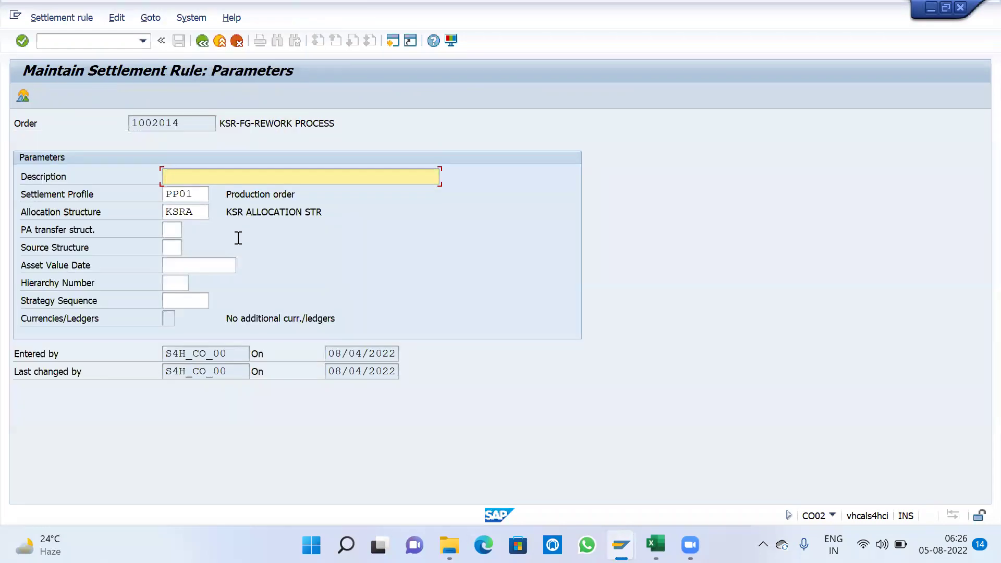
click(201, 41)
click(201, 40)
click(201, 45)
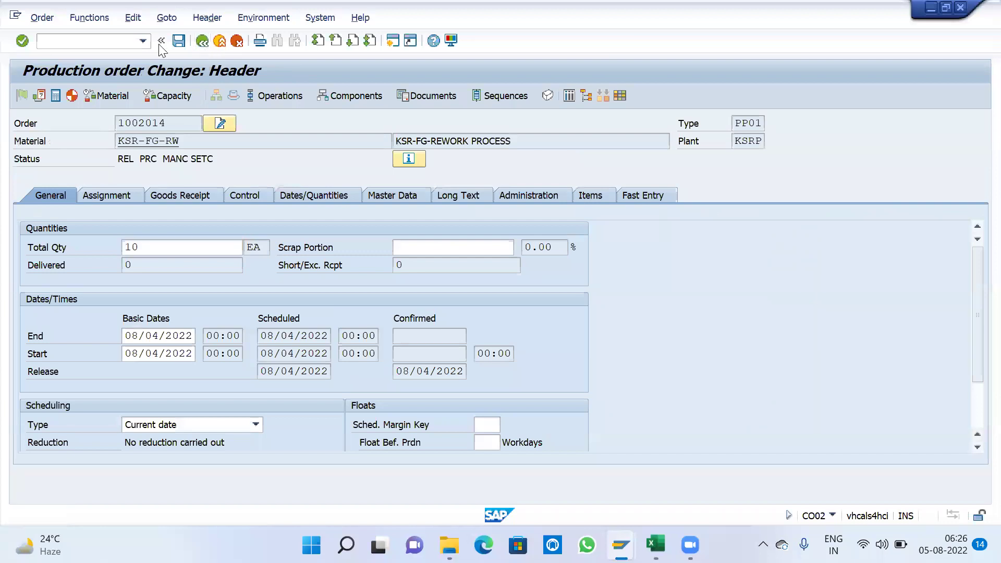
Step: Start a PP01 production order without material in plant KSRP with CO07, choosing the existing "REOWRK PROCESS" description that carries an order number
click(118, 36)
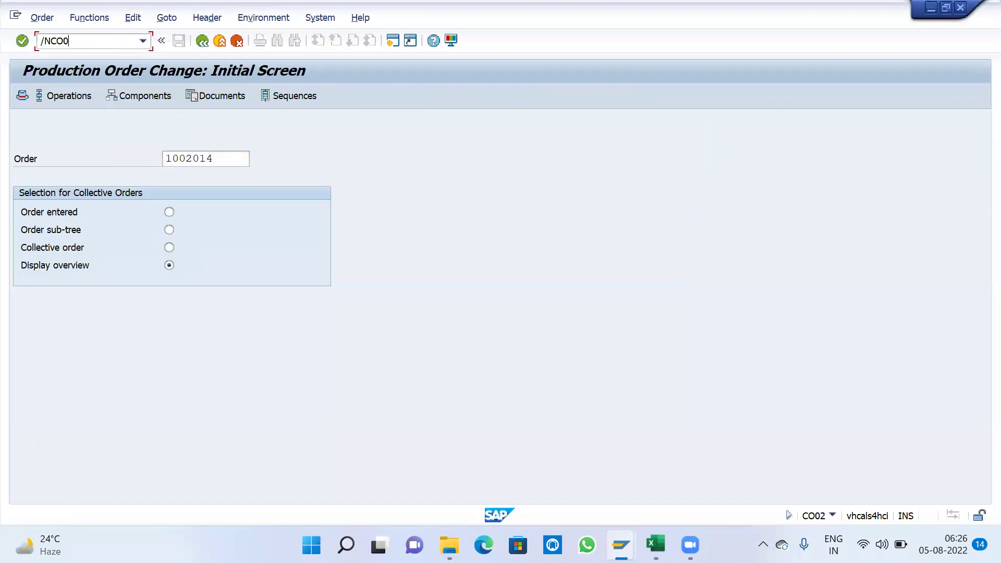
key(Return)
key(Return)
click(433, 142)
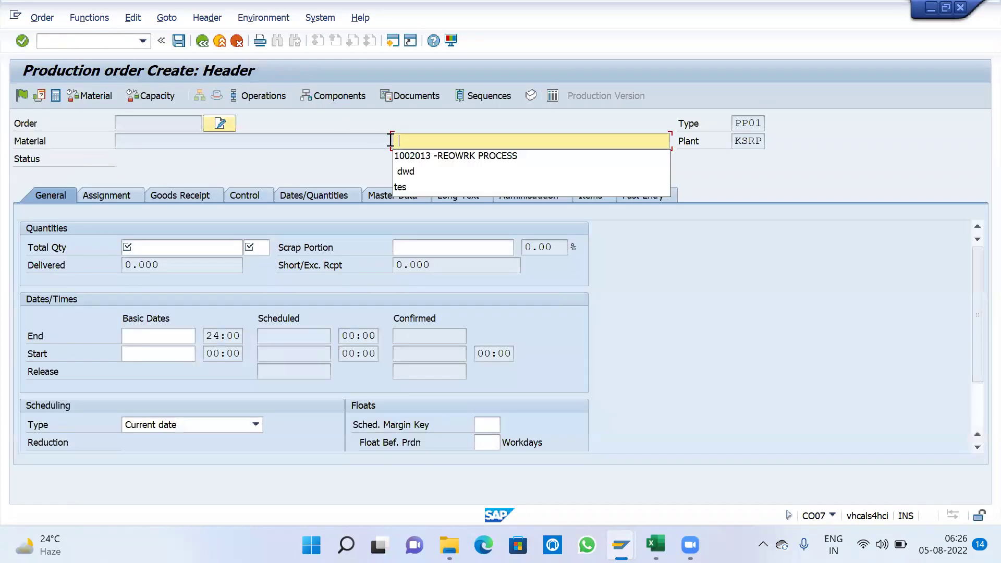
click(434, 159)
key(ctrl+s)
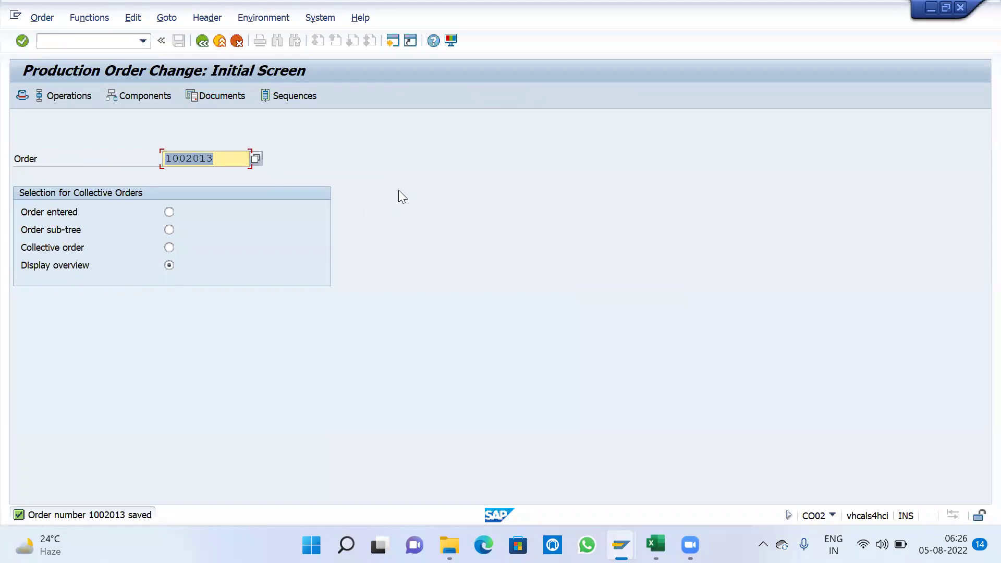
Step: Set the total quantity of the new order without material to 10 EA
key(alt+Tab)
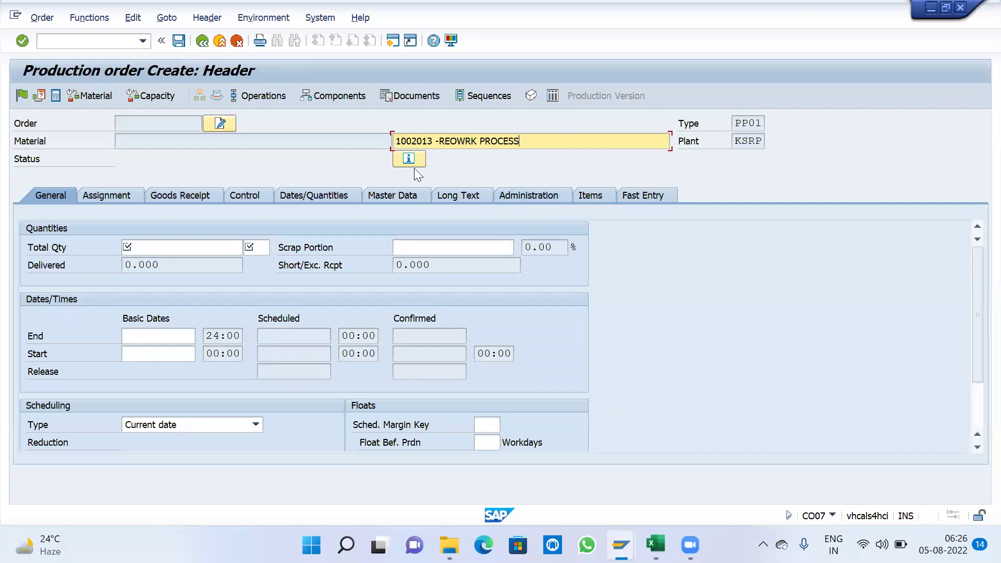
key(alt+Tab)
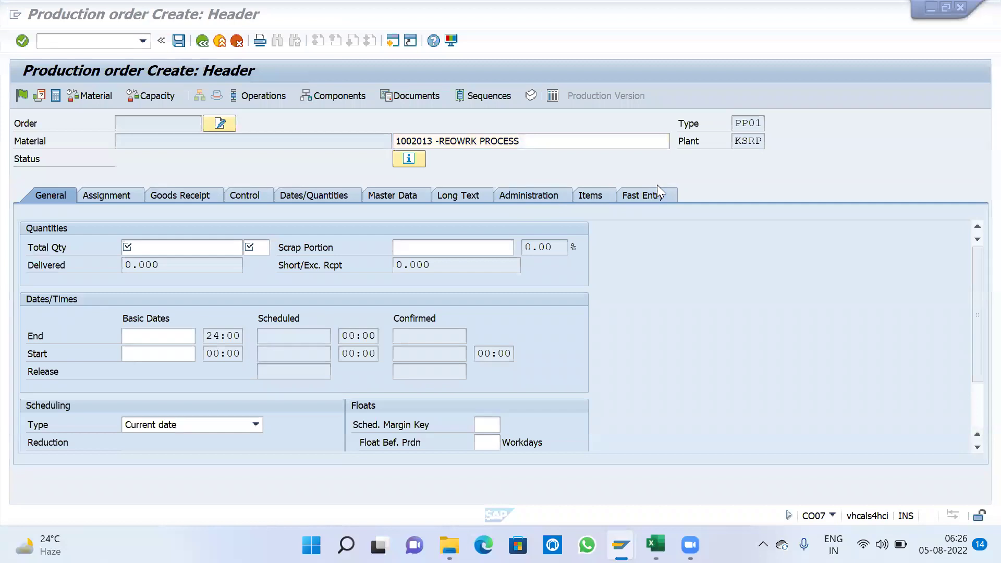
click(219, 247)
click(200, 259)
key(Tab)
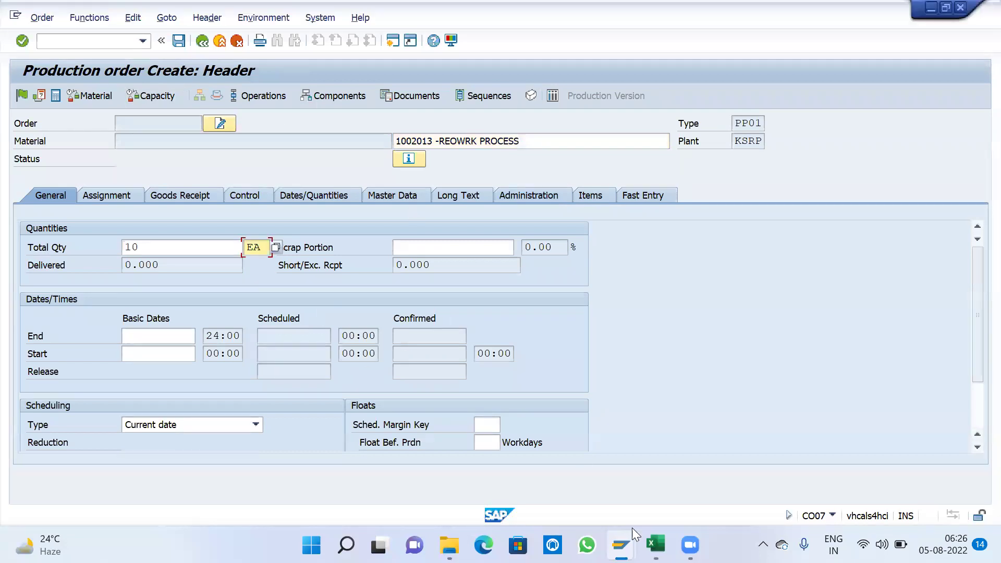
Step: Display the original KSR-FG-RW production order with CO03 in the other session and copy its order number
mouse_move(632, 527)
click(516, 459)
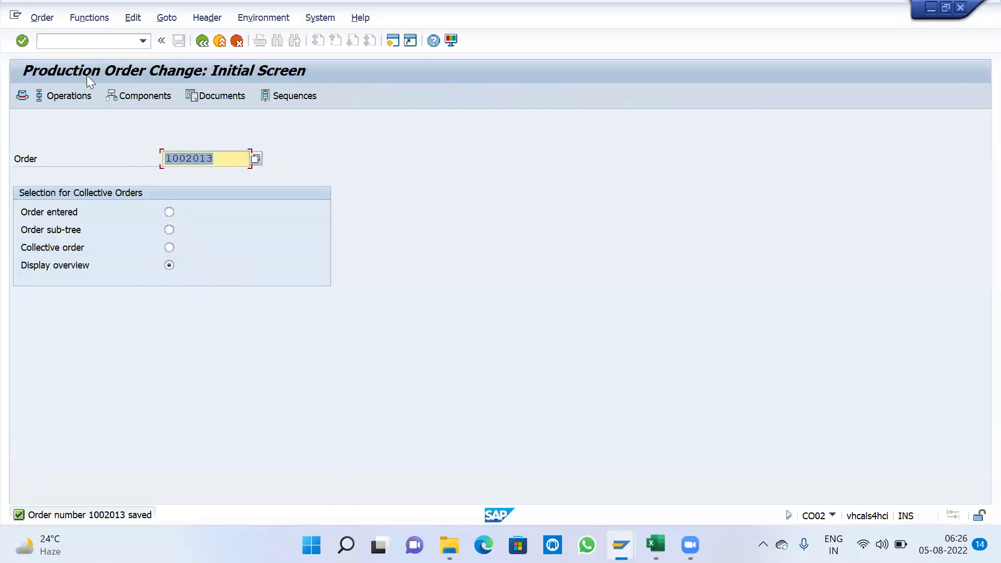
click(88, 42)
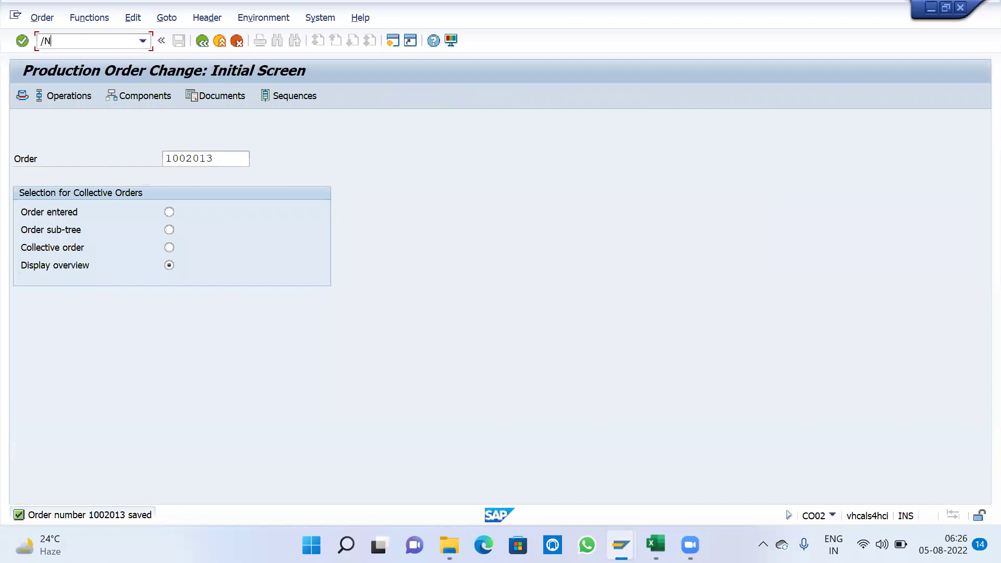
key(Return)
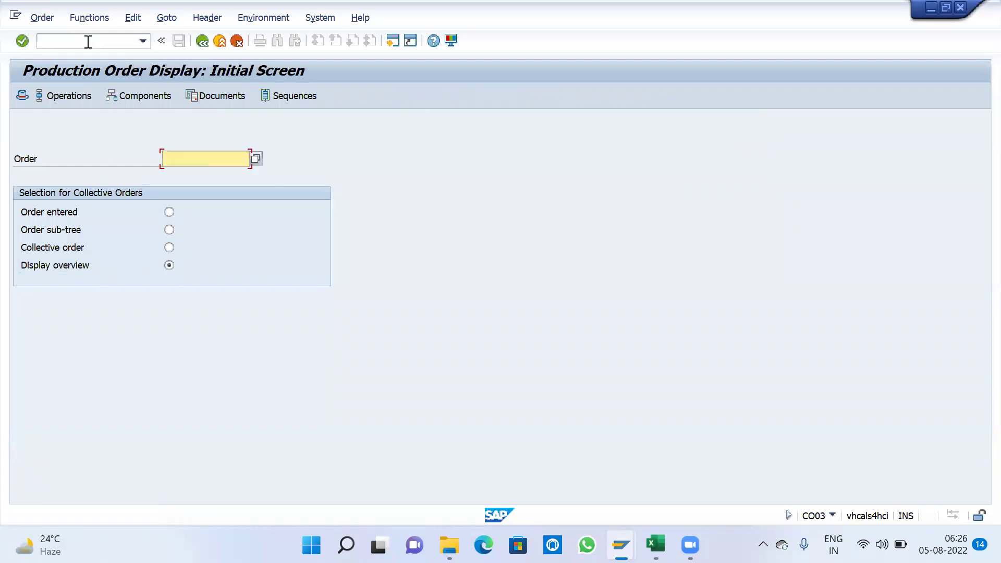
key(Down)
key(Down)
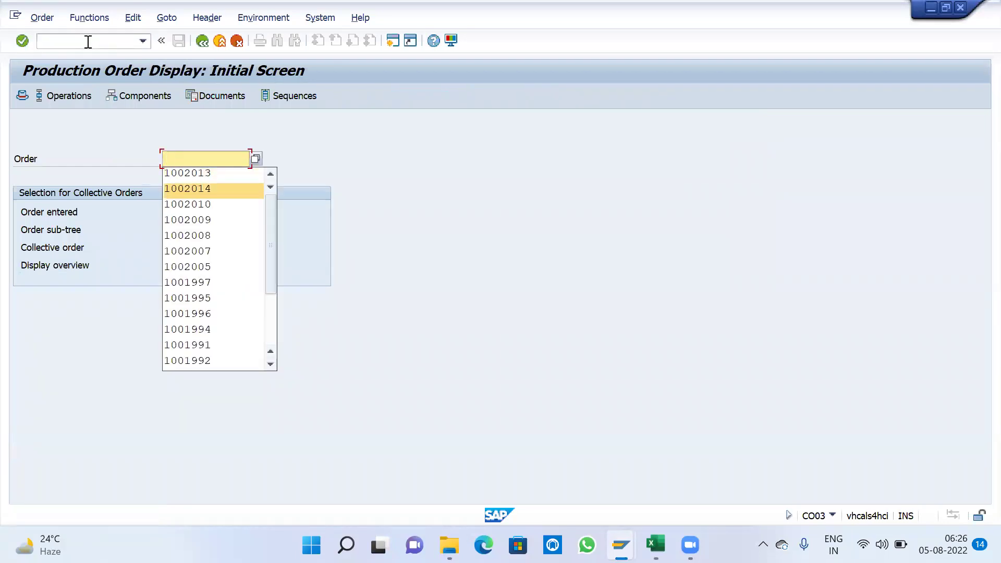
key(Return)
double_click(120, 123)
key(ctrl+c)
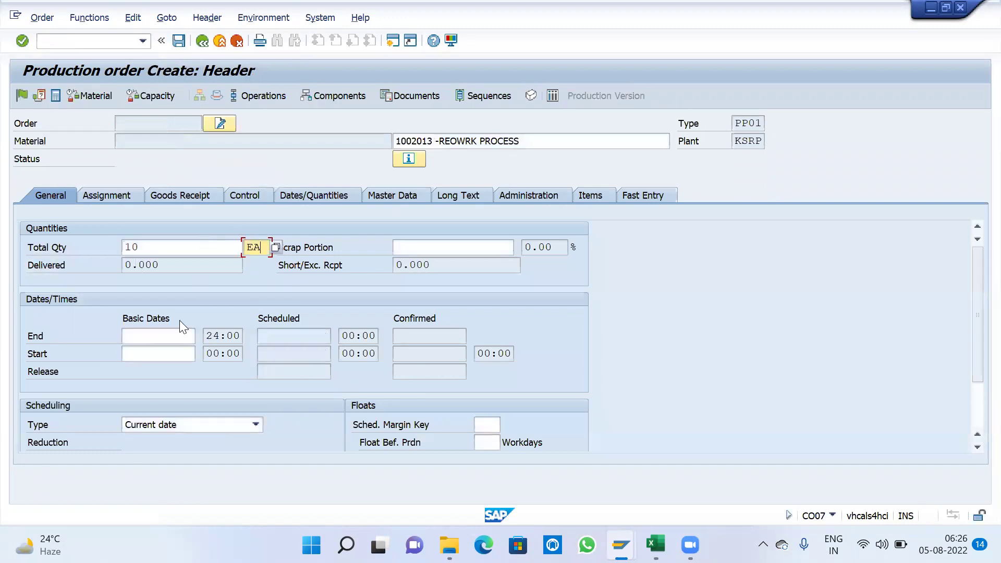
Step: Generate an operation for the rework order and add an ORD distribution rule with the copied order number as settlement receiver
key(Return)
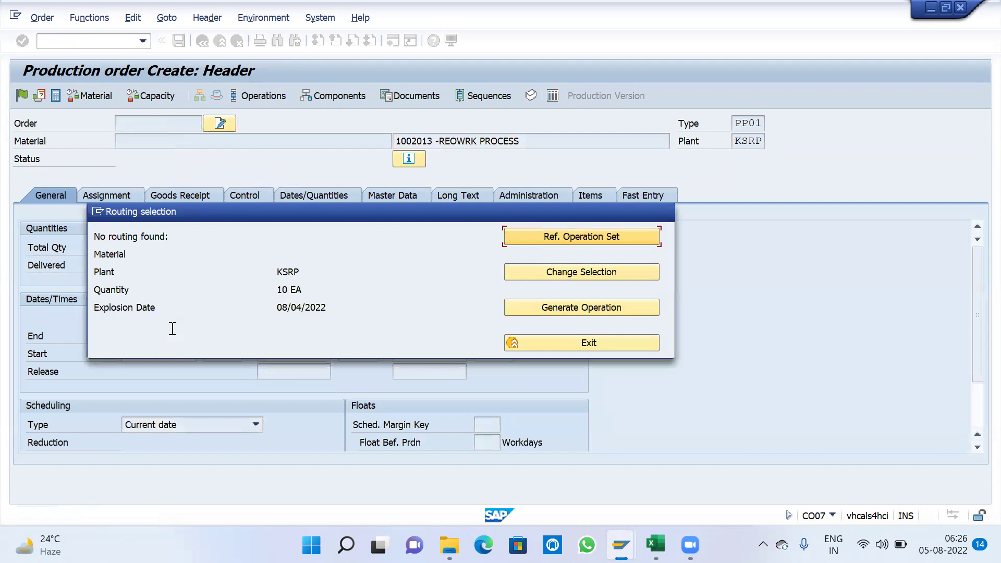
click(588, 306)
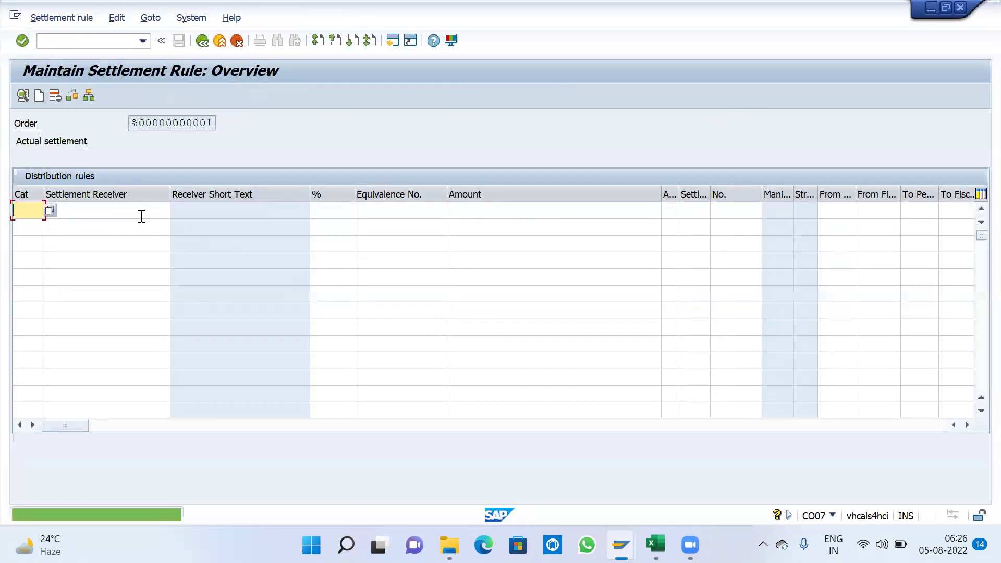
key(ctrl+v)
click(33, 214)
key(space)
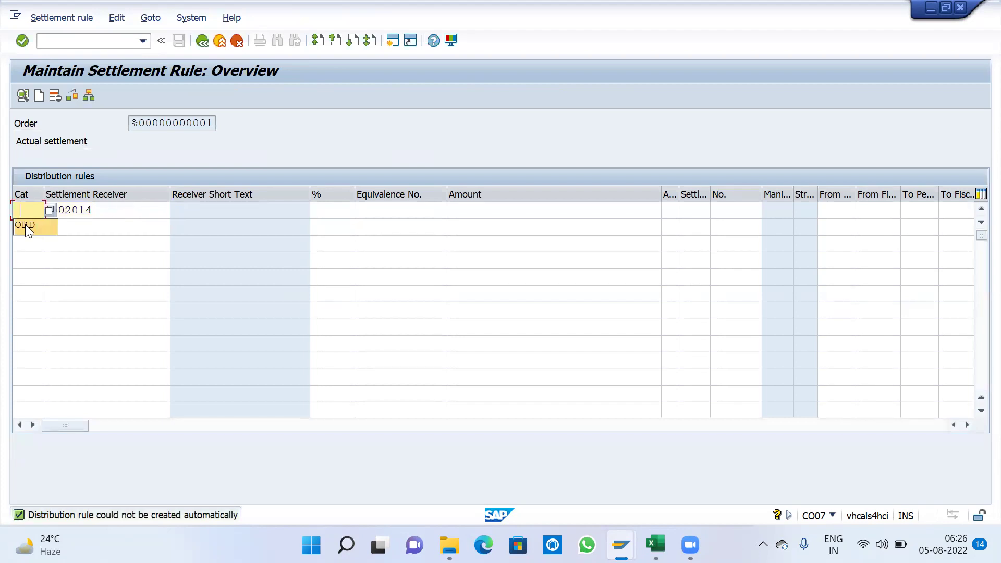
click(28, 229)
key(Return)
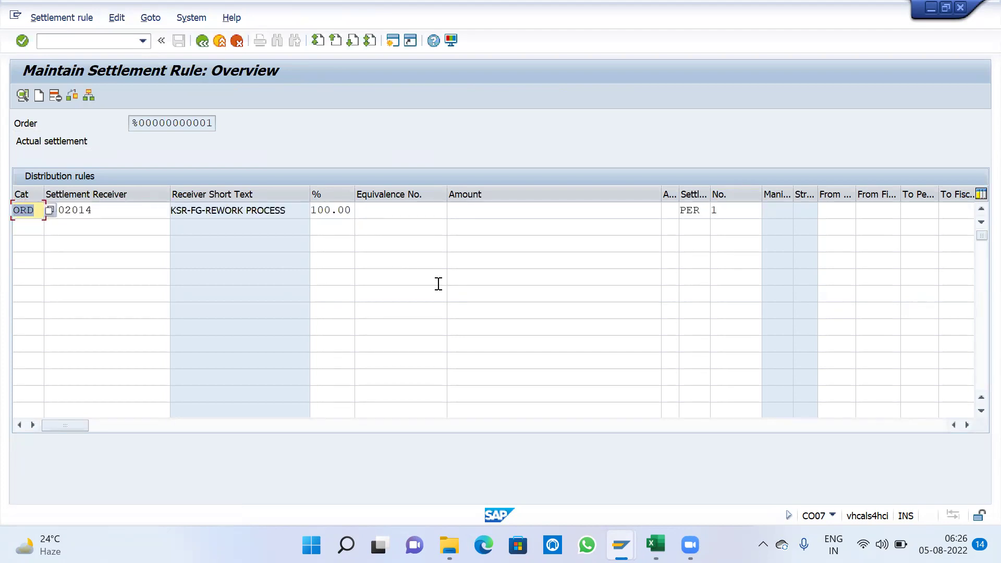
Step: Try to leave the settlement rule overview and read the long text of the error about the Material distribution rule
click(201, 41)
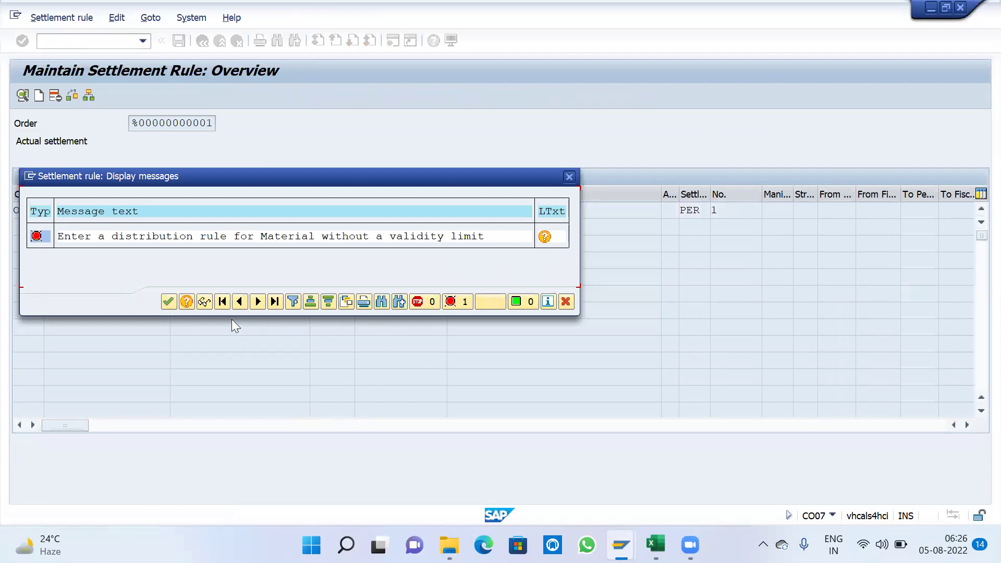
click(170, 303)
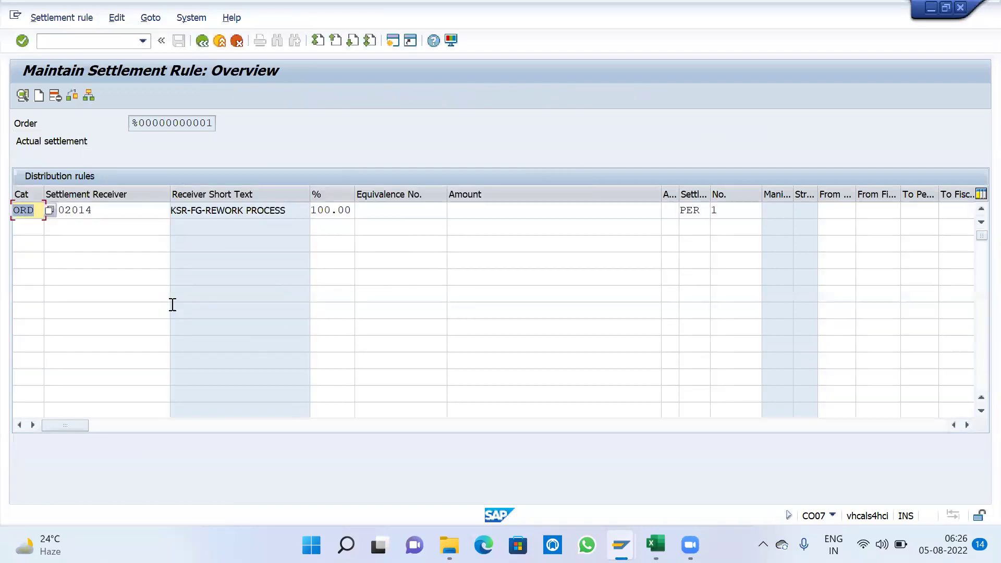
click(207, 46)
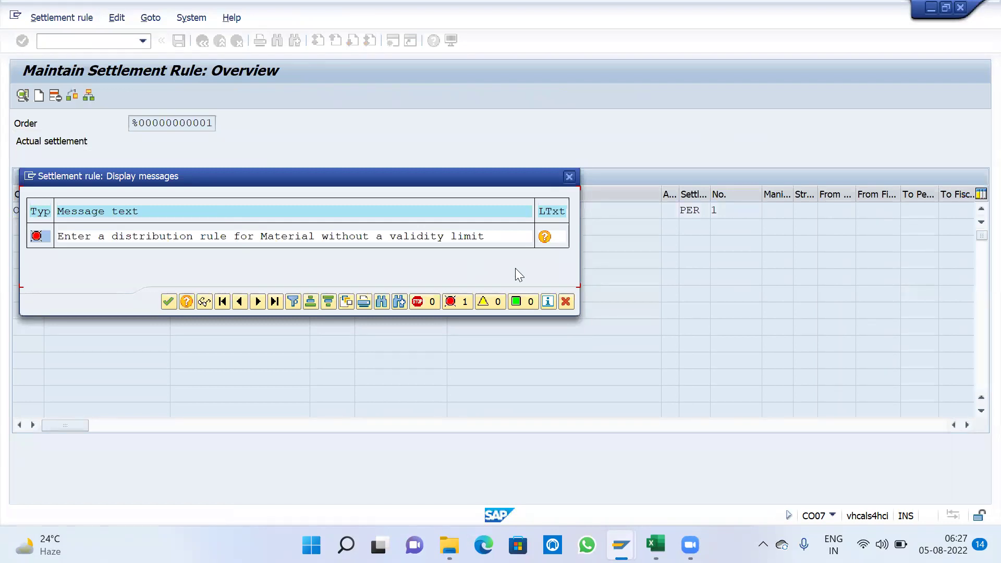
click(566, 301)
click(208, 46)
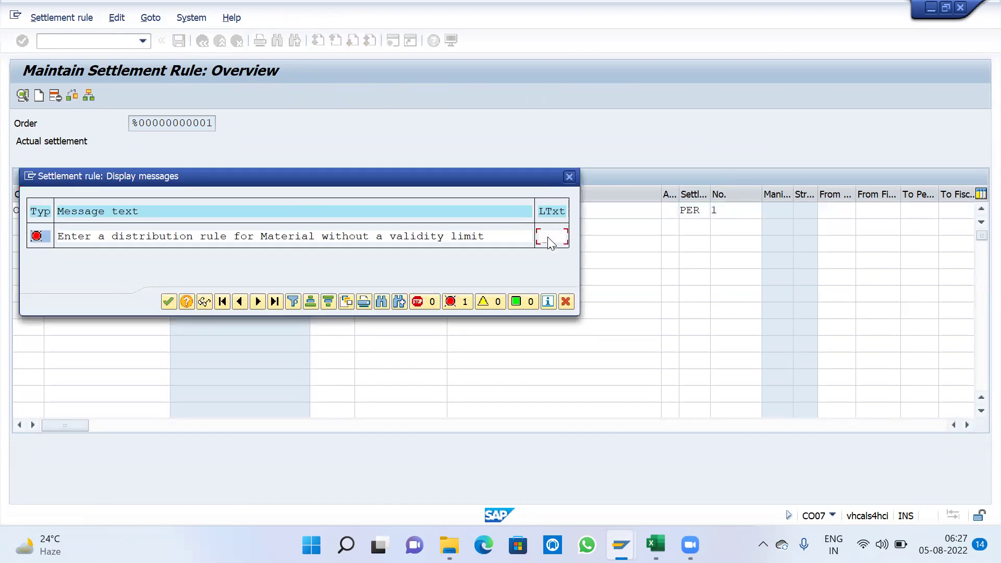
click(545, 237)
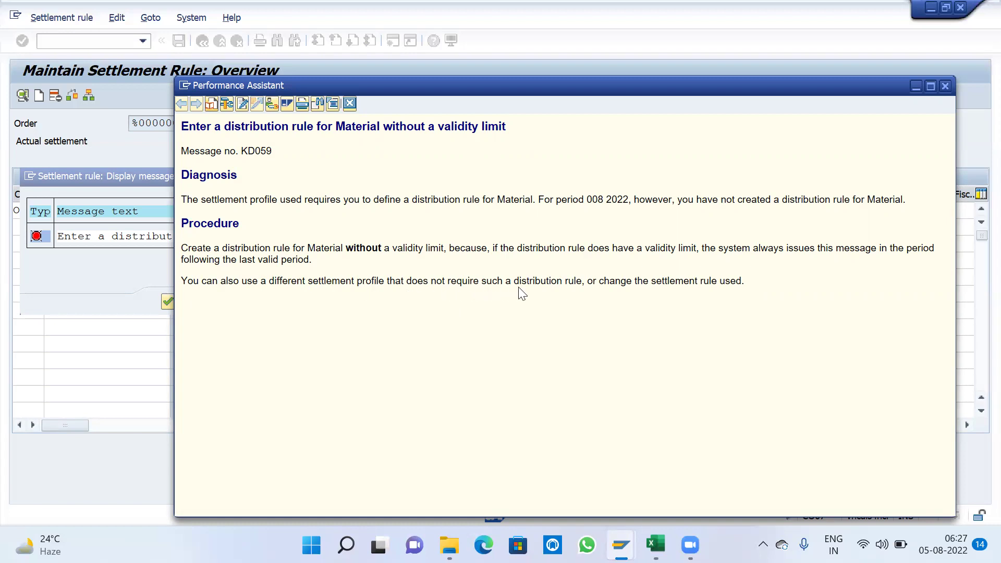
drag(771, 291, 96, 252)
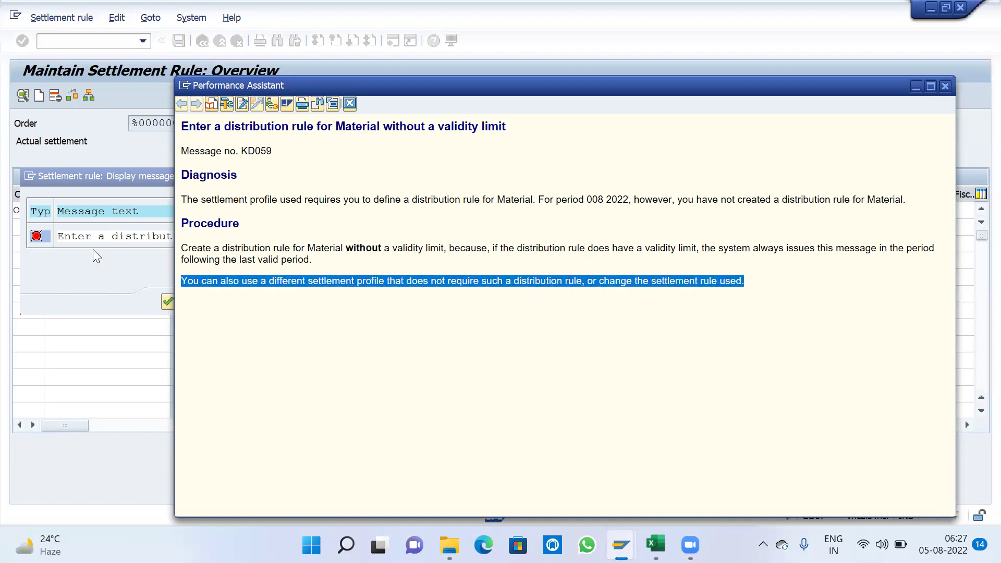
click(350, 103)
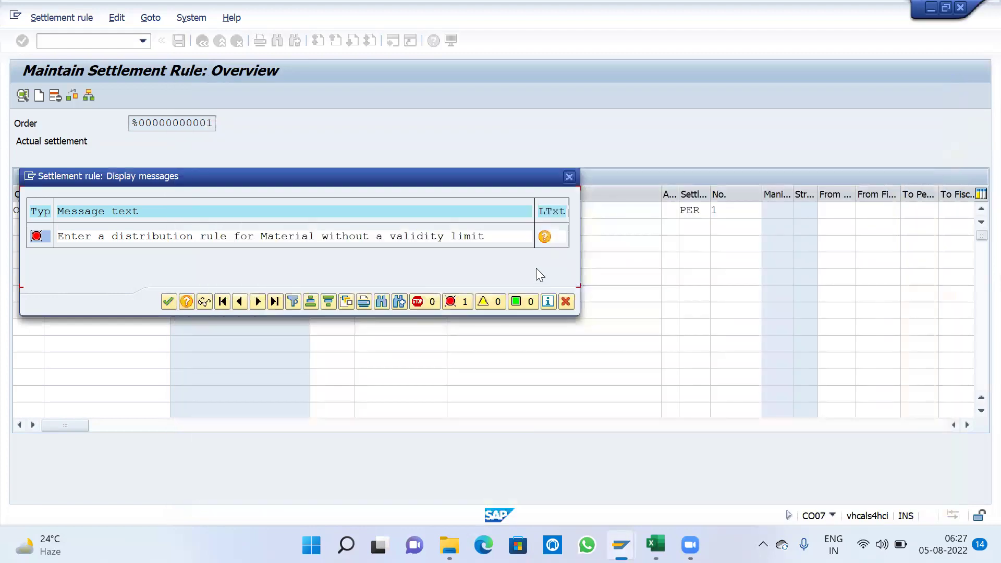
click(570, 174)
Step: Open the settlement parameters, clear the allocation structure and hierarchy number, and try the settlement profile SM0S
click(159, 21)
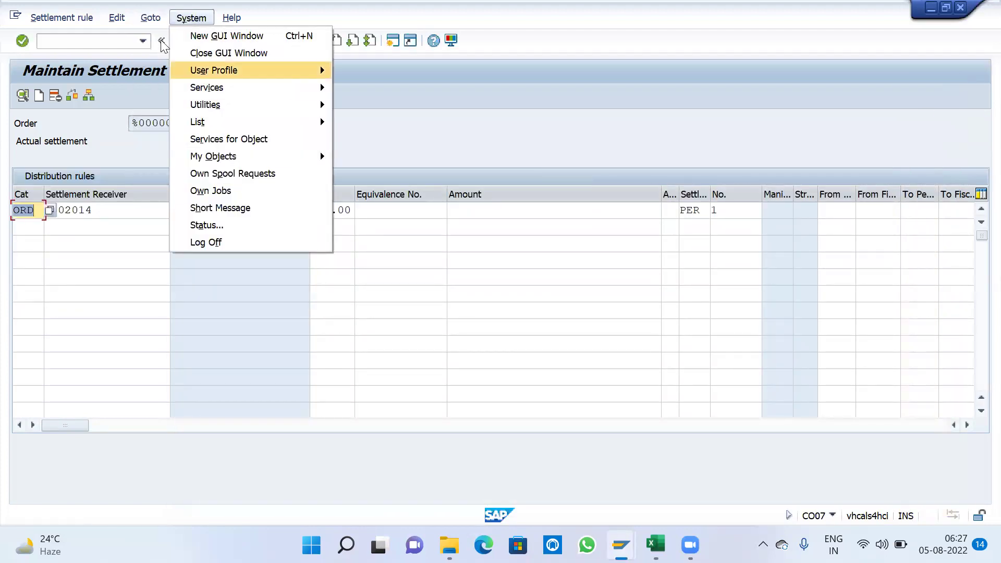
click(174, 123)
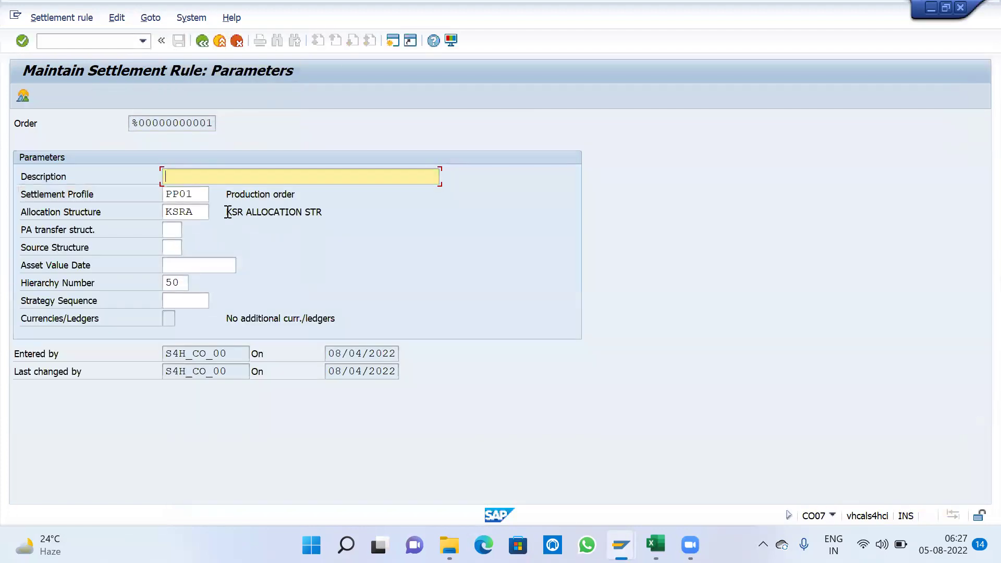
click(245, 178)
key(Tab)
key(Tab)
key(Tab)
key(Tab)
key(Tab)
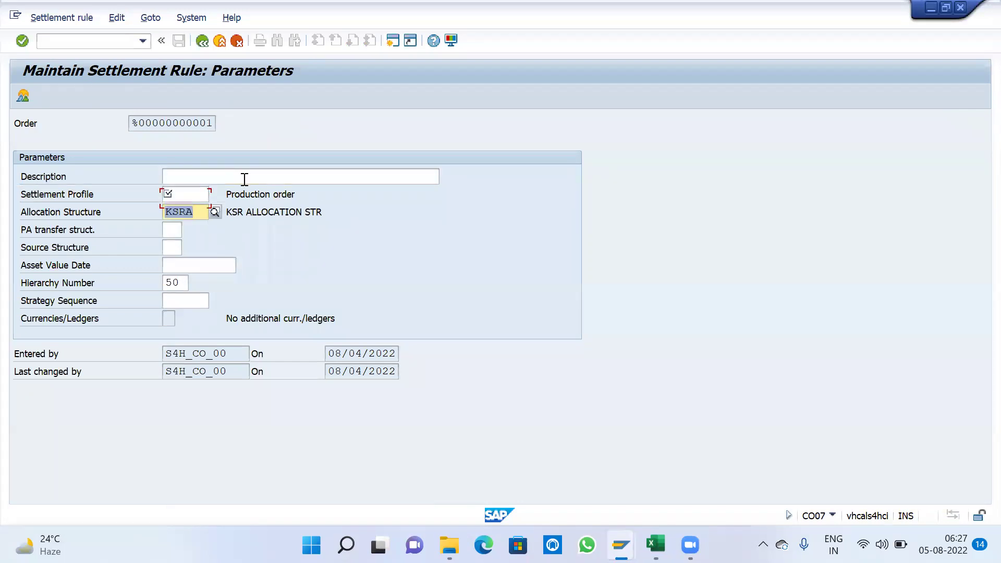
key(Delete)
key(Tab)
click(198, 197)
key(BackSpace)
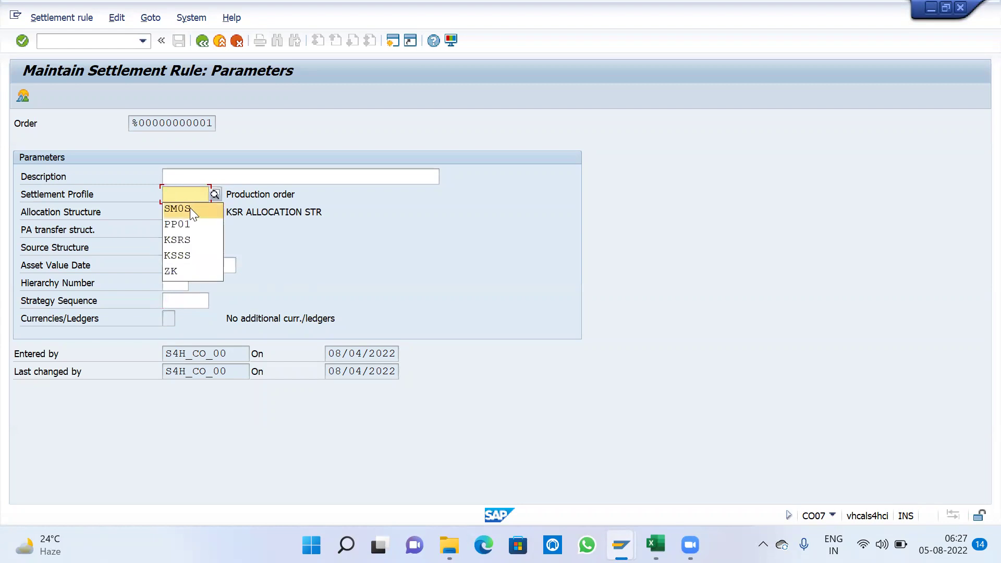
click(190, 208)
key(Return)
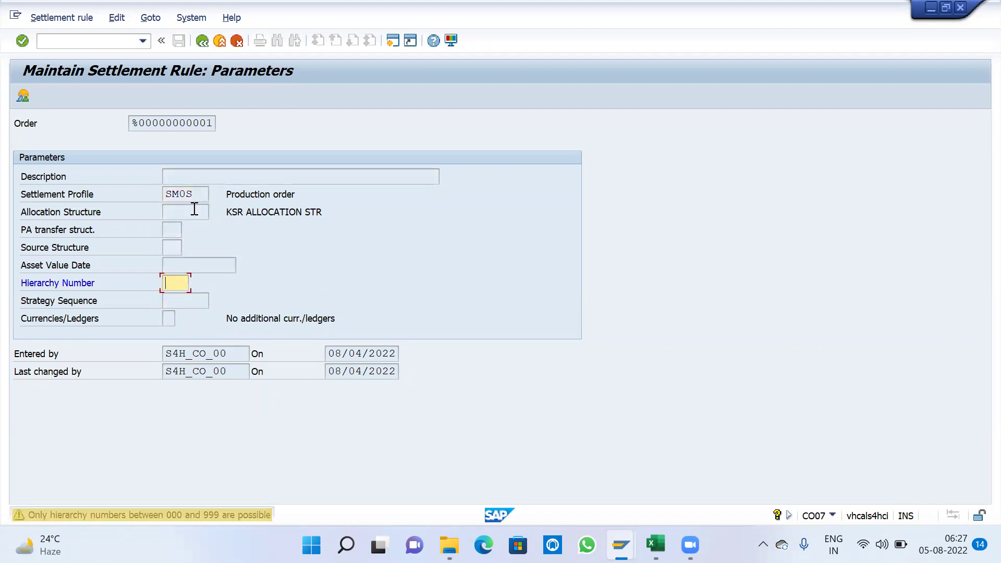
key(Return)
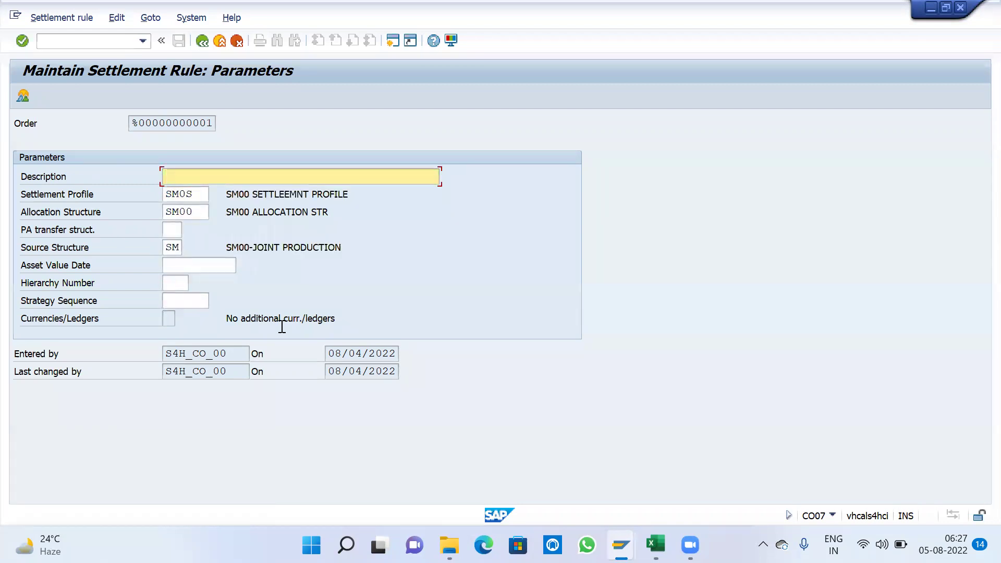
Step: Set the settlement profile to PP01 and the allocation structure to KSRA, clear the source structure, and return to the distribution rules
click(197, 194)
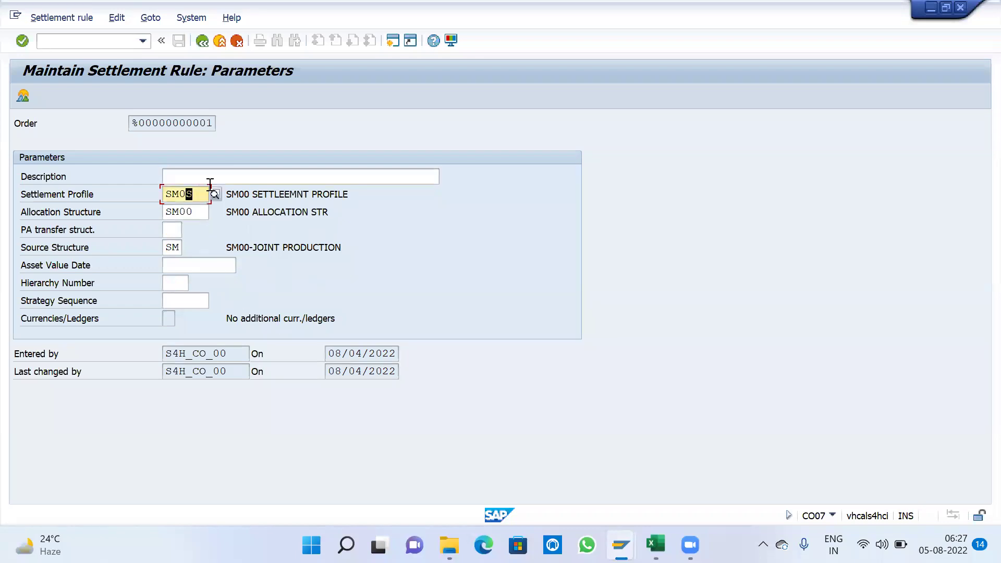
key(BackSpace)
key(BackSpace)
key(BackSpace)
key(BackSpace)
key(Down)
key(Down)
key(Return)
key(Tab)
key(BackSpace)
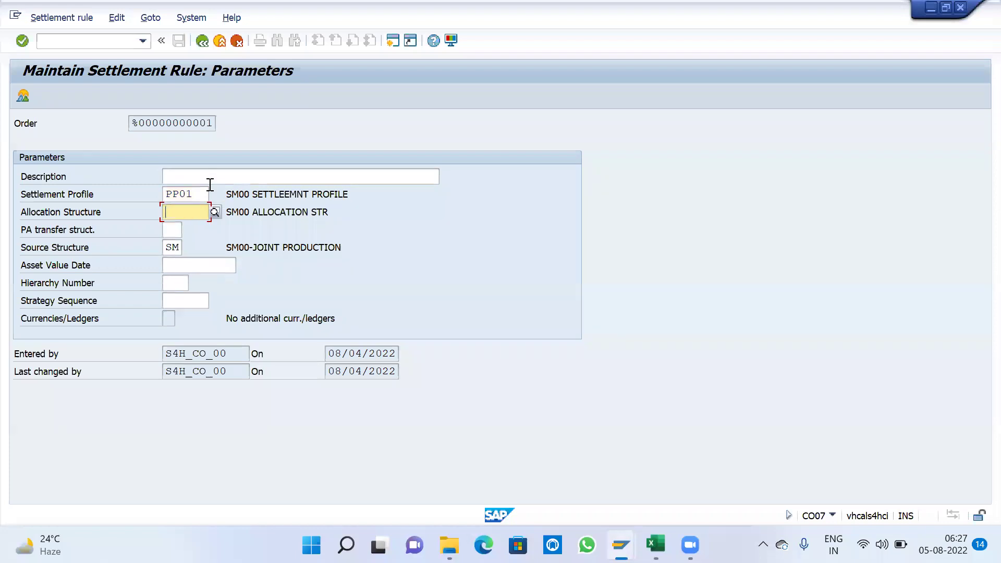
text(KSRA)
key(Tab)
key(Tab)
key(BackSpace)
key(Return)
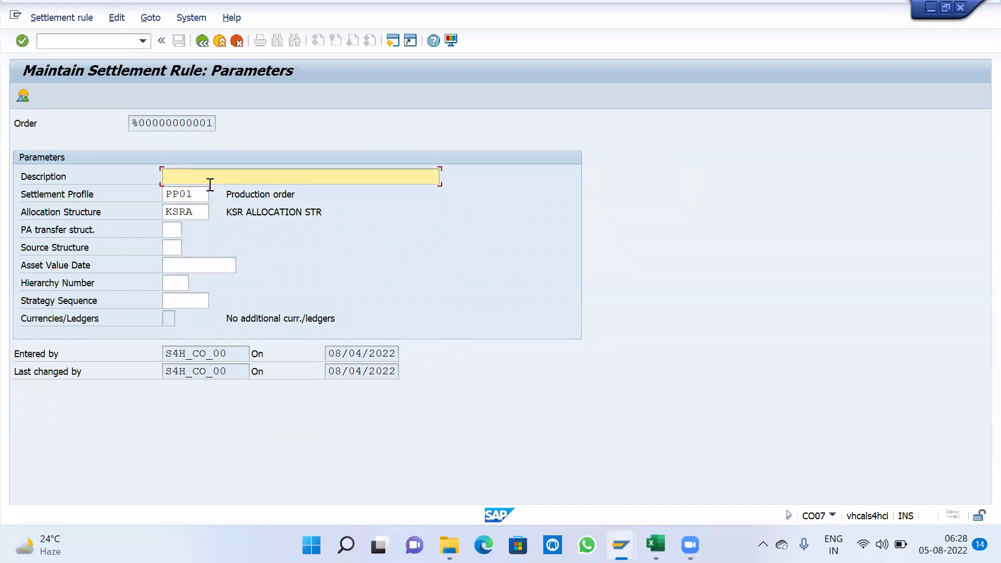
click(203, 41)
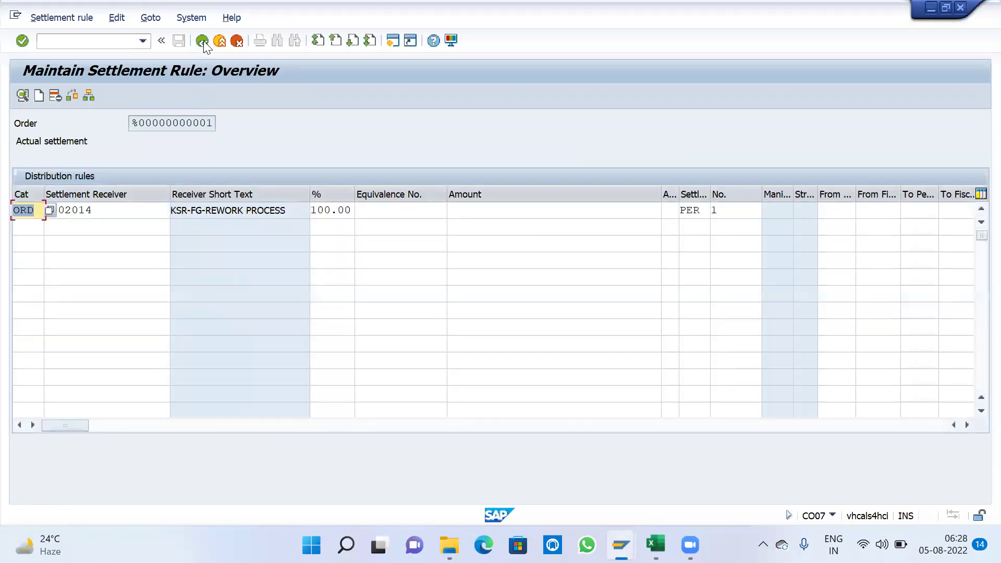
Step: Try to leave the settlement rule overview and reread the long text of the error about the Material distribution rule
click(73, 96)
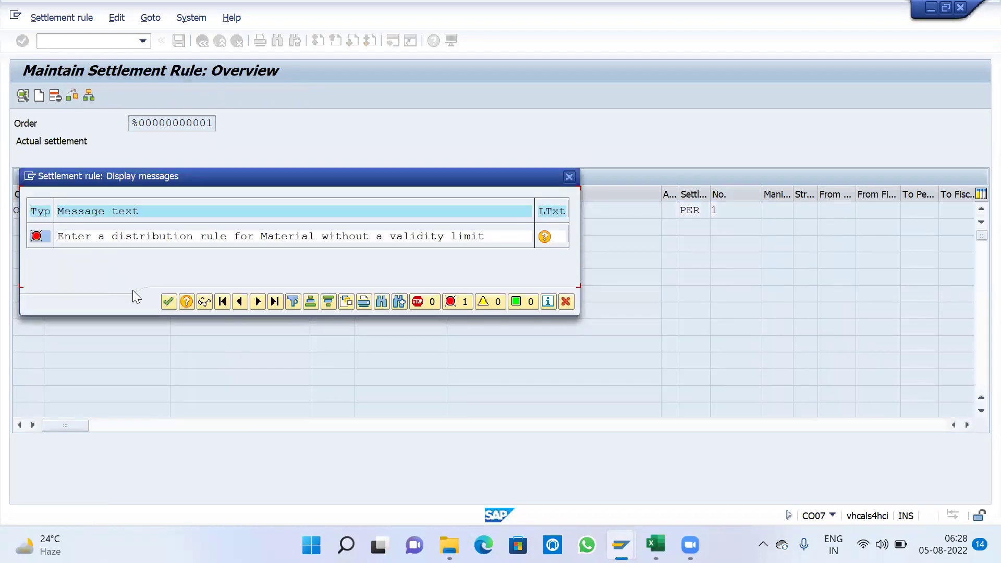
click(163, 300)
click(201, 42)
click(171, 299)
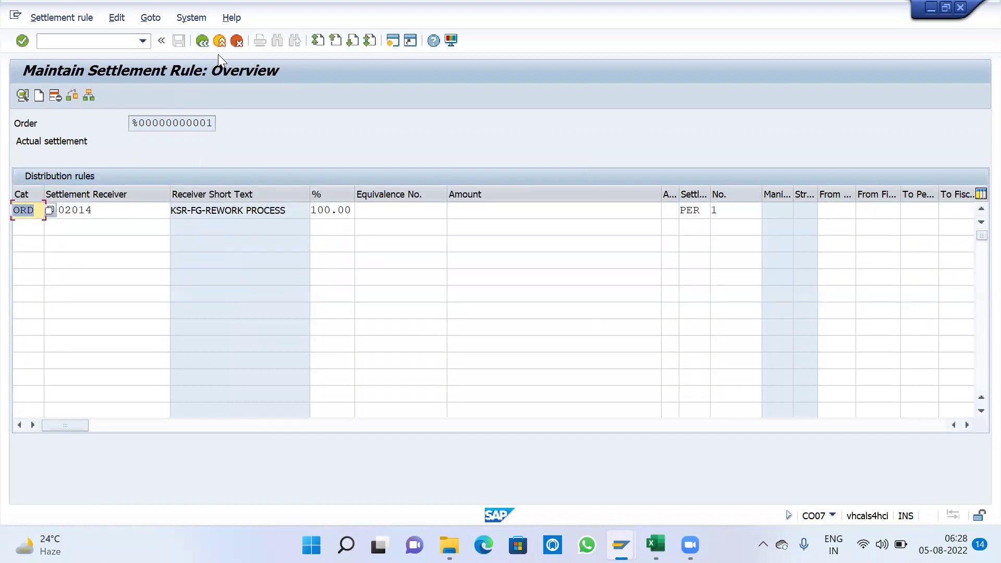
click(222, 48)
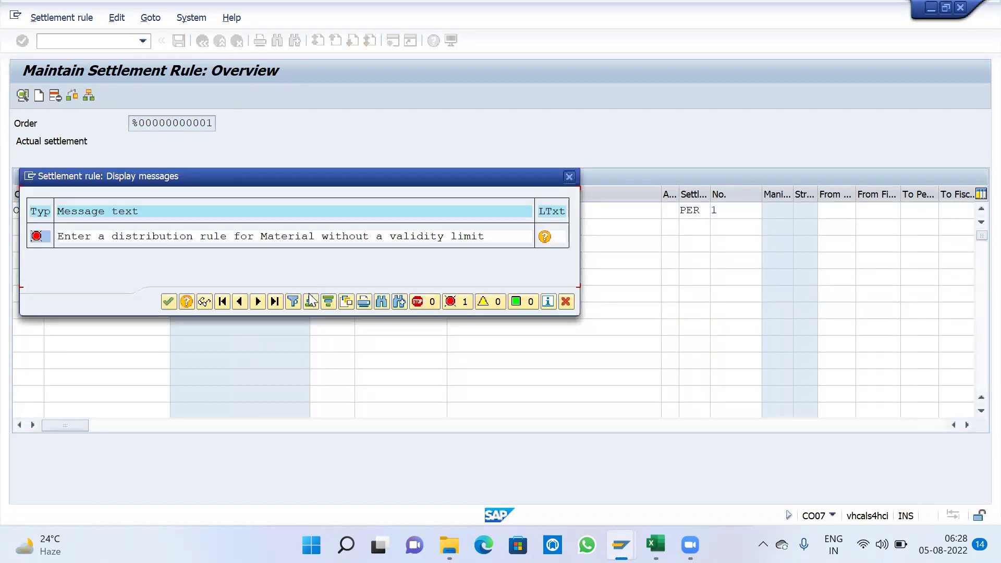
click(545, 236)
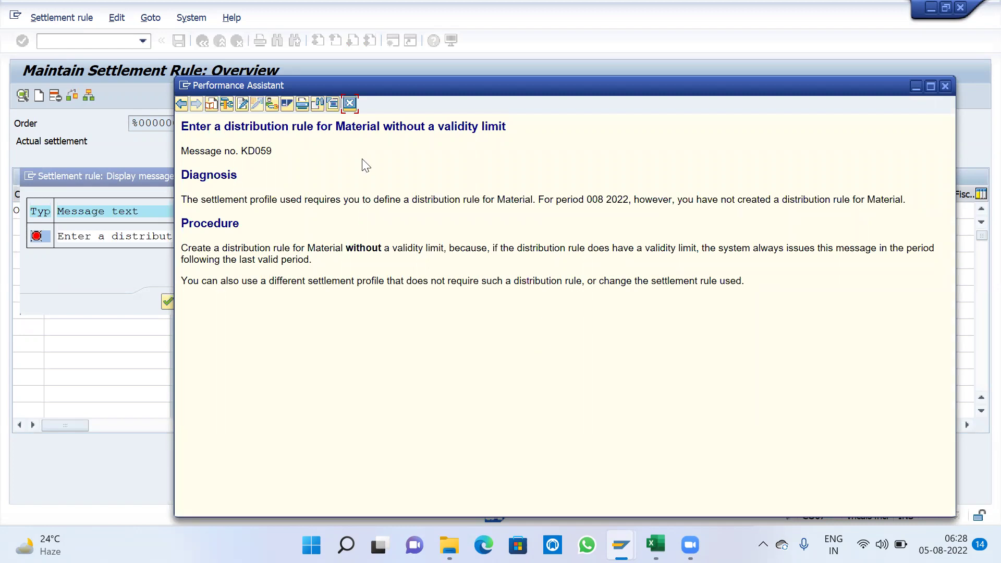
click(349, 103)
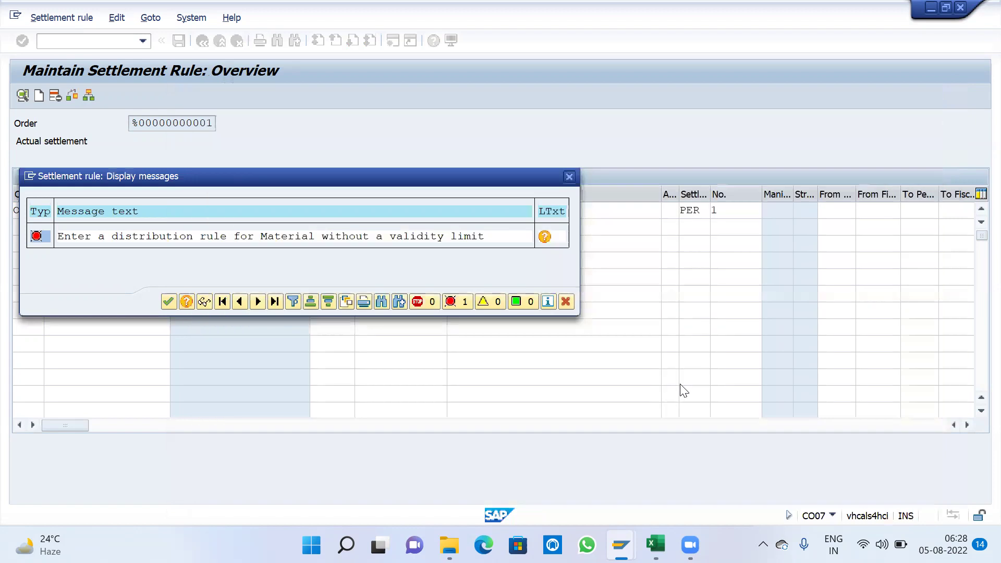
click(566, 301)
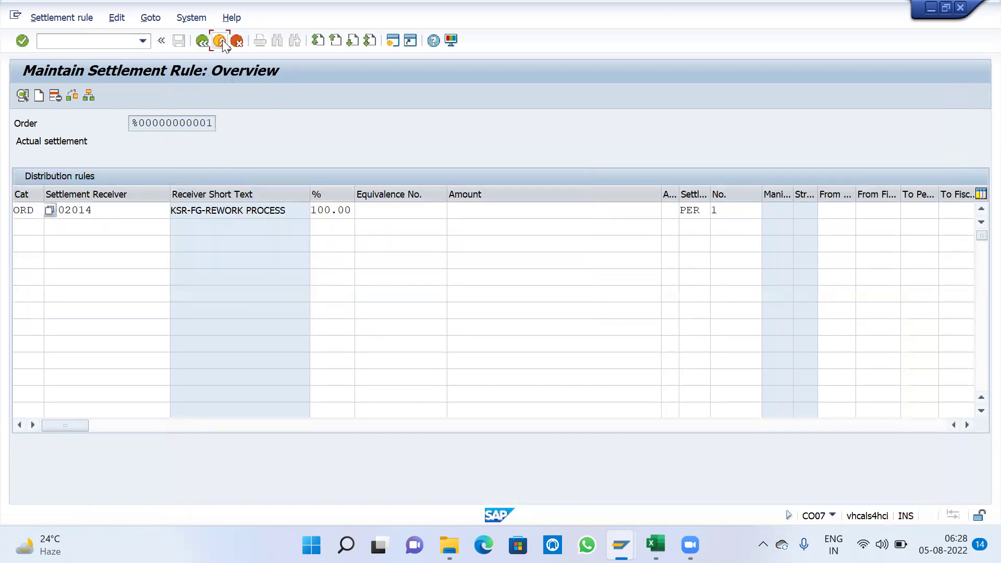
Step: Retry going back, exiting and cancelling out of the settlement rule overview, dismissing the error list each time
click(220, 41)
click(168, 302)
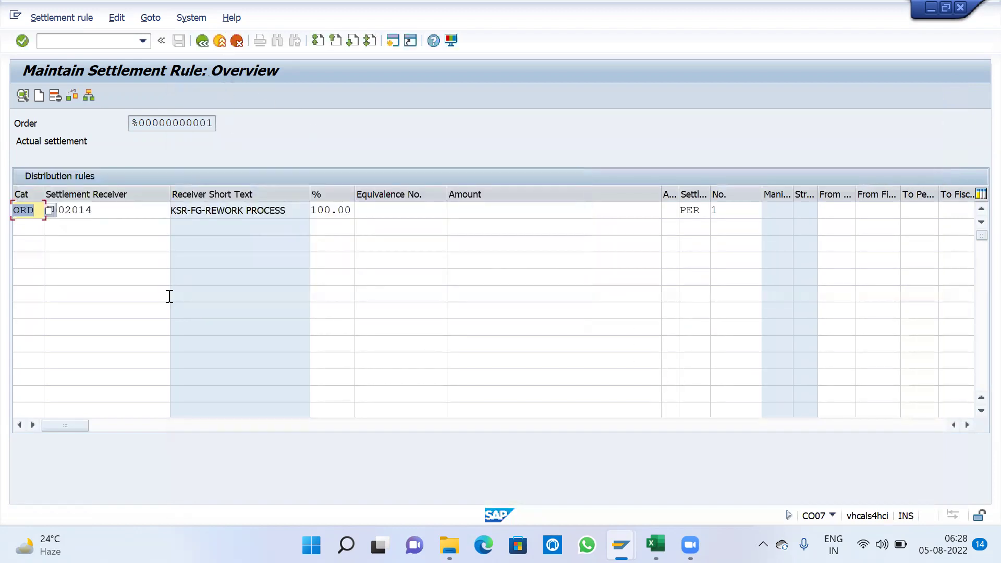
click(235, 44)
click(318, 289)
click(218, 40)
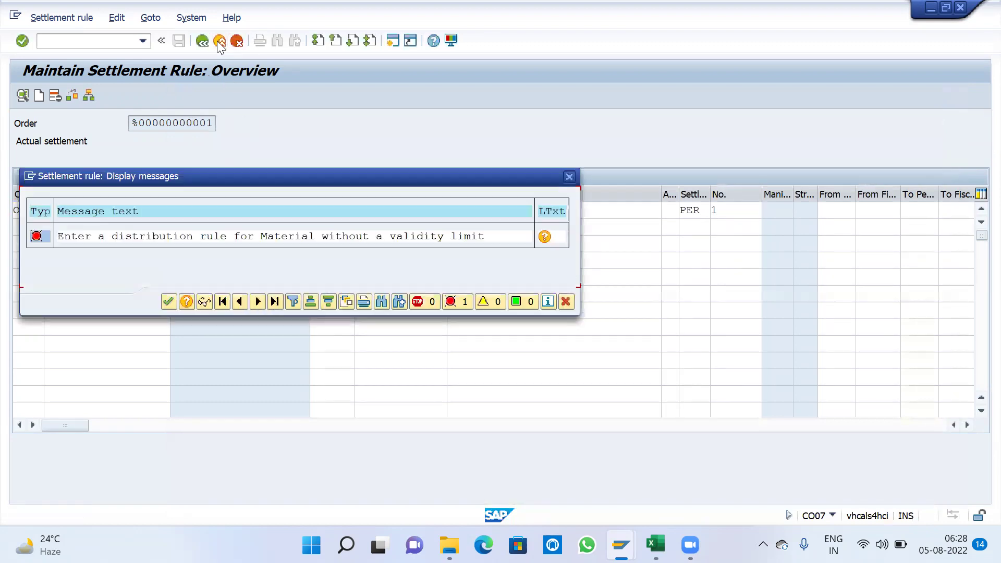
click(166, 299)
click(200, 42)
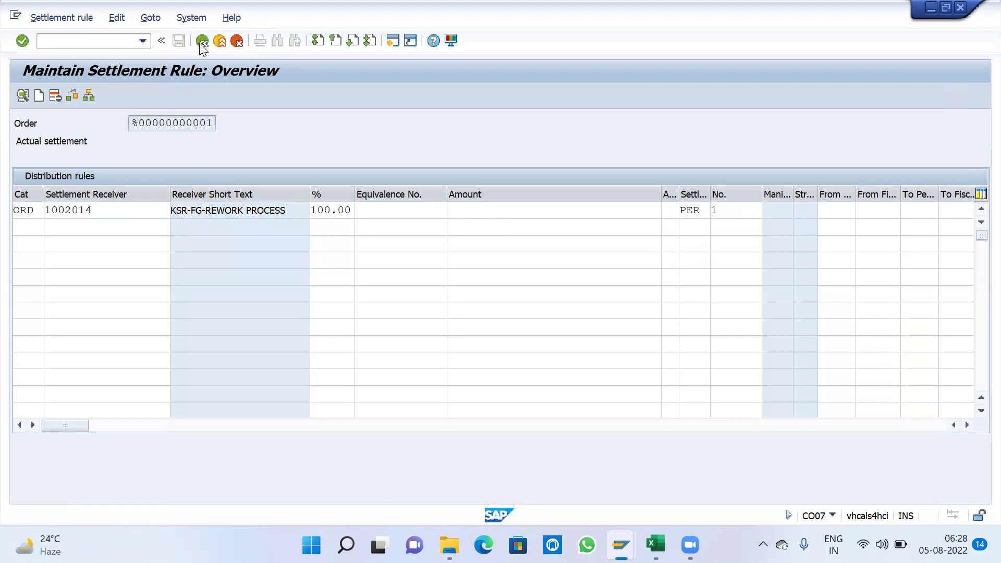
click(572, 303)
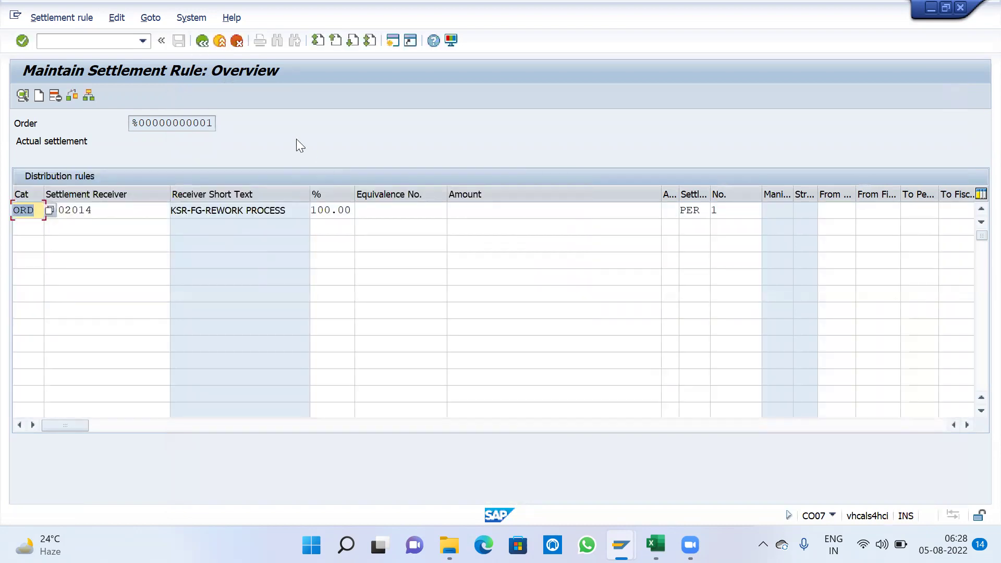
Step: Abandon the order by starting transaction SPRO, and display the SAP Reference IMG
click(114, 46)
text(/NSPRO)
key(Return)
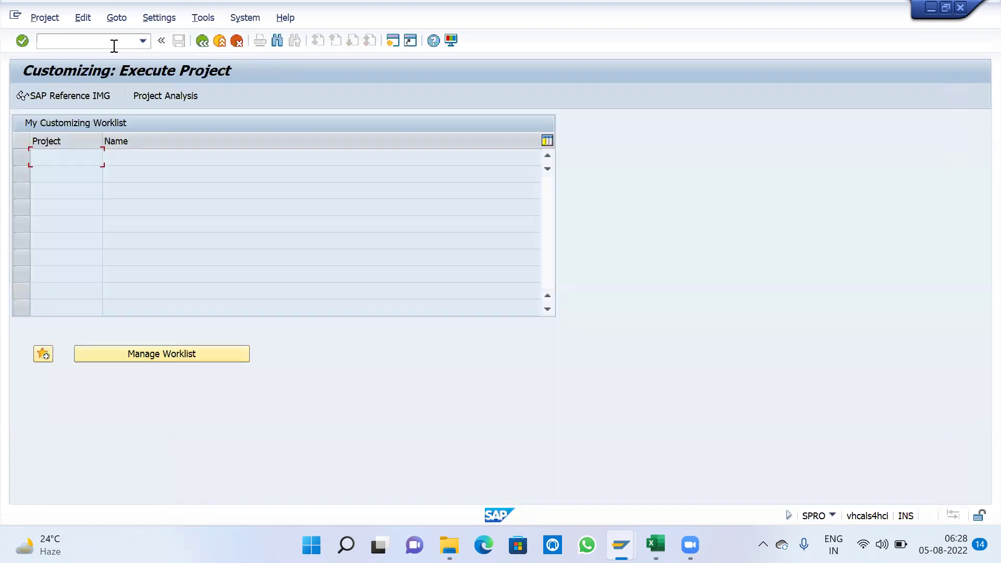
click(102, 96)
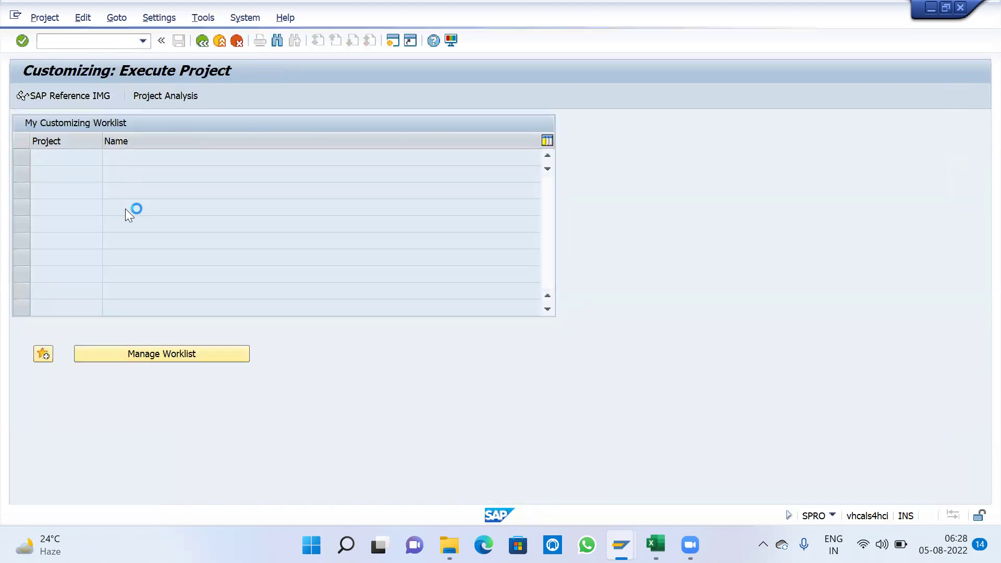
Step: In the IMG structure, expand Production and its Shop Floor Control node
key(Down)
key(Down)
key(Down)
key(Down)
key(Down)
key(Down)
key(Down)
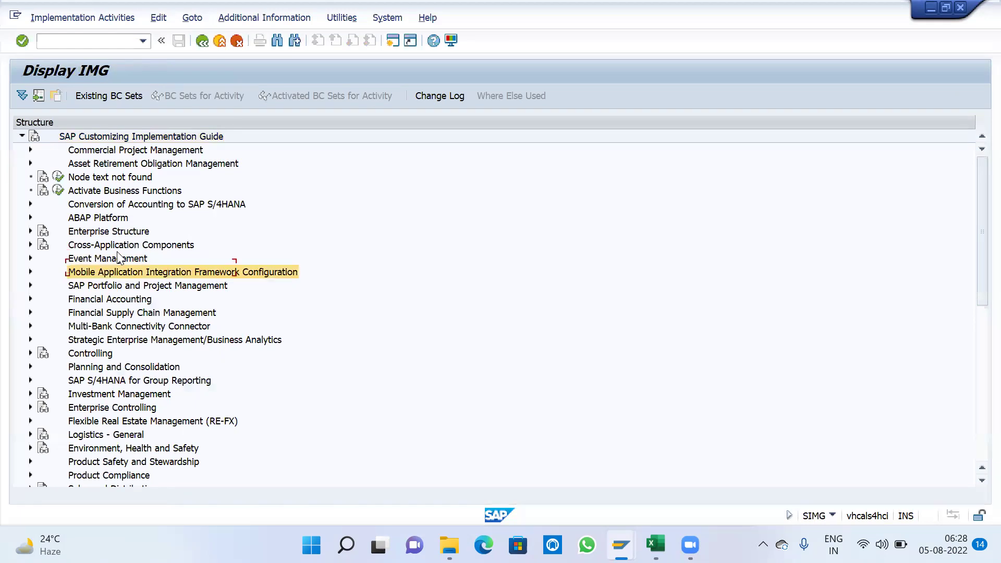
key(Down)
key(Down)
key(Down)
key(Down)
key(Down)
key(Down)
key(Down)
key(Down)
key(Down)
key(Down)
key(Down)
key(Down)
key(Down)
key(Down)
key(Down)
key(Down)
key(Down)
key(Down)
key(Down)
key(Down)
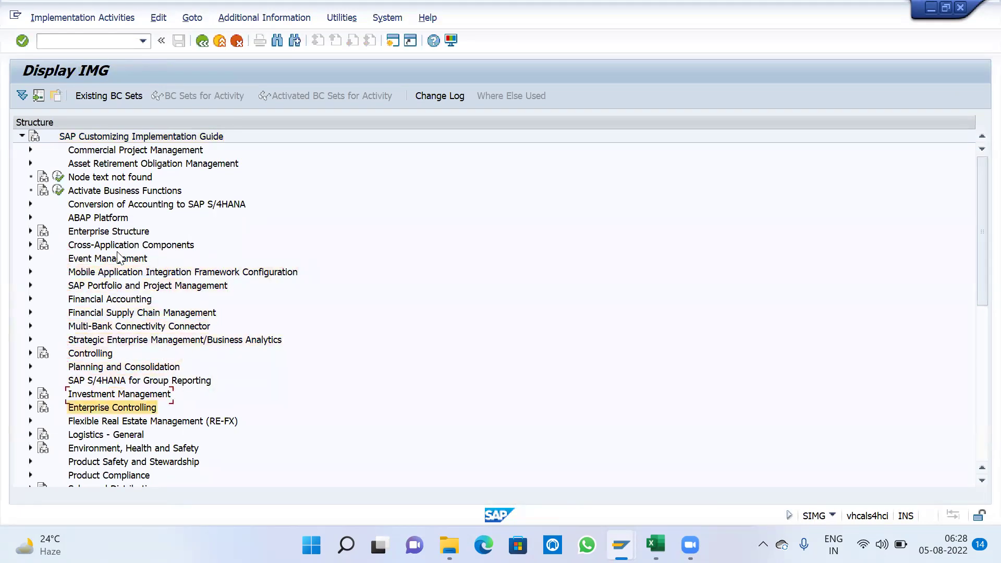
key(Up)
key(Up)
key(Up)
key(Up)
key(Down)
key(Down)
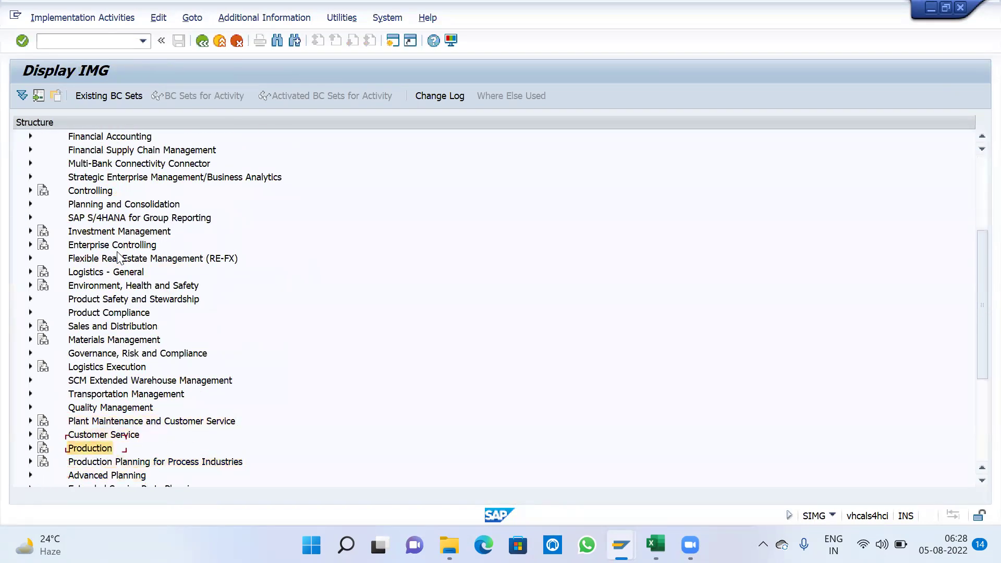
key(Right)
key(Down)
key(Down)
key(Down)
key(Down)
key(Down)
key(Down)
key(Down)
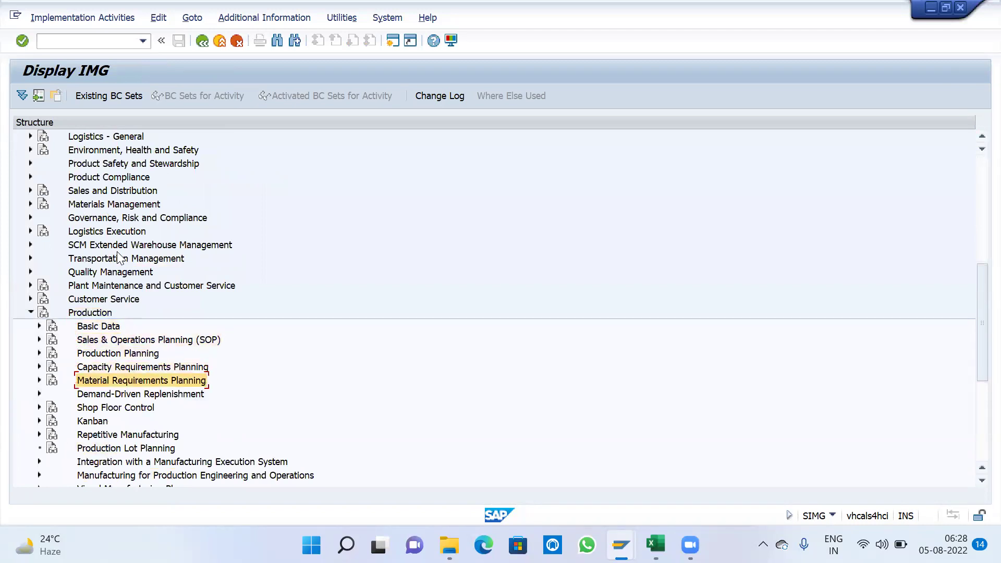
key(Right)
Step: Expand Master Data and Order, try to open Define Production Order Types, and decline displaying the locked data
key(Down)
key(Down)
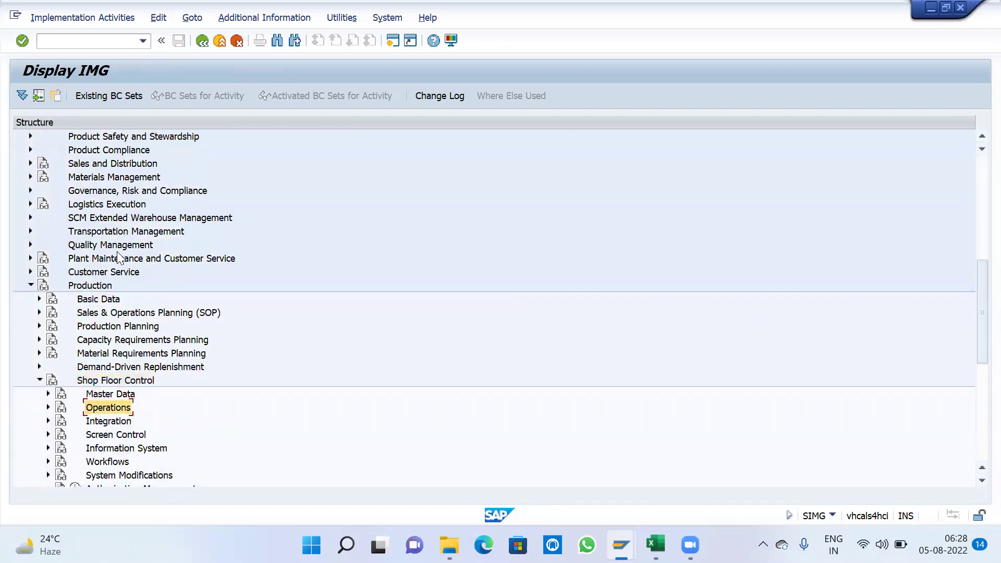
key(Up)
key(Right)
key(Down)
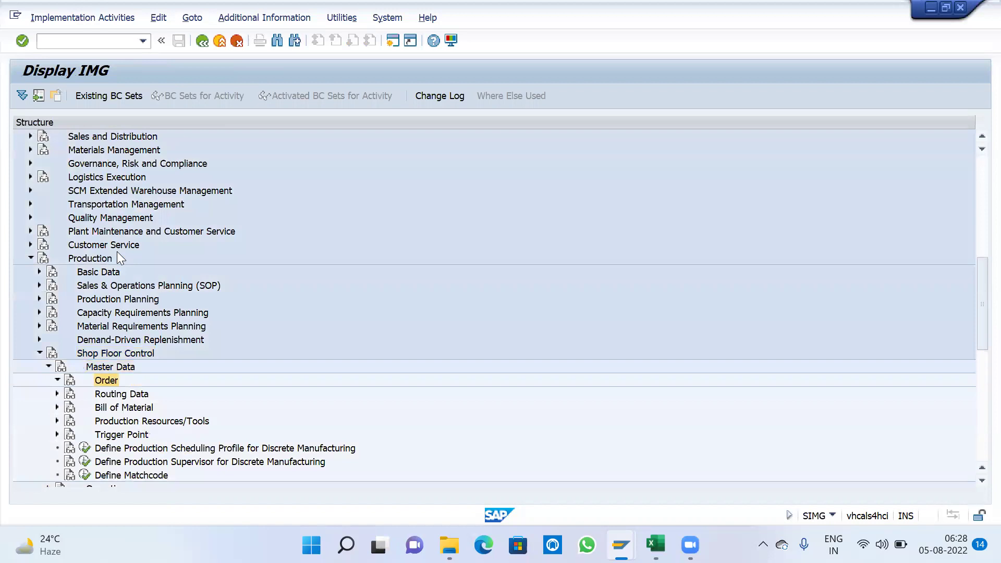
key(Right)
key(Down)
key(Left)
key(Return)
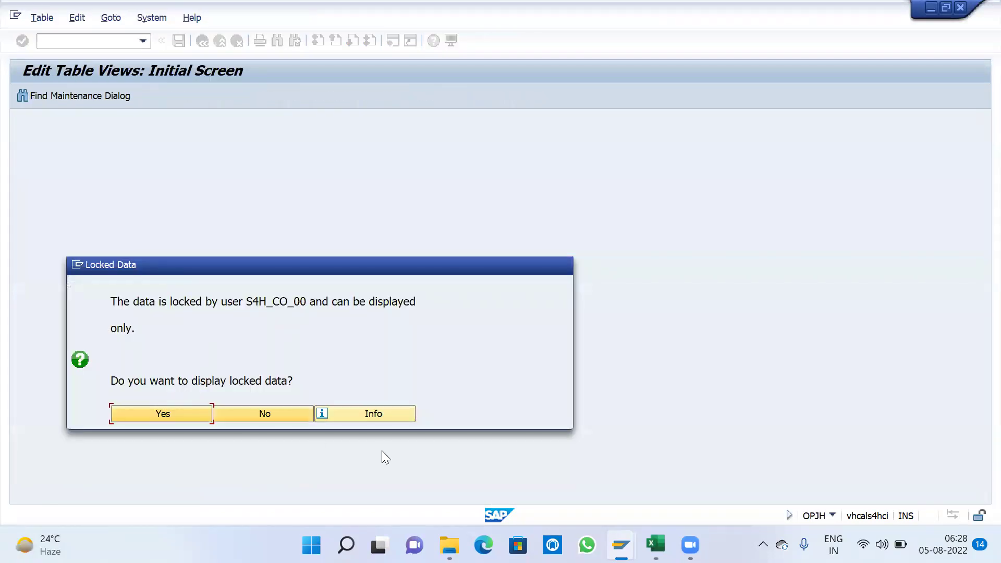
click(283, 413)
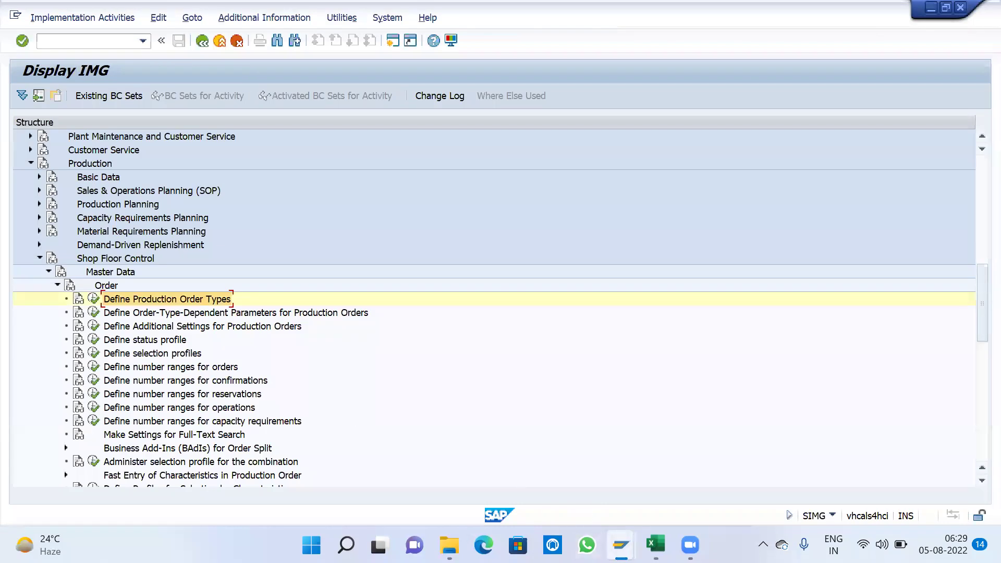
Step: Check the open SM0S settlement profile session, return to the IMG, and try Define Production Order Types again, declining the locked display
mouse_move(620, 545)
click(809, 454)
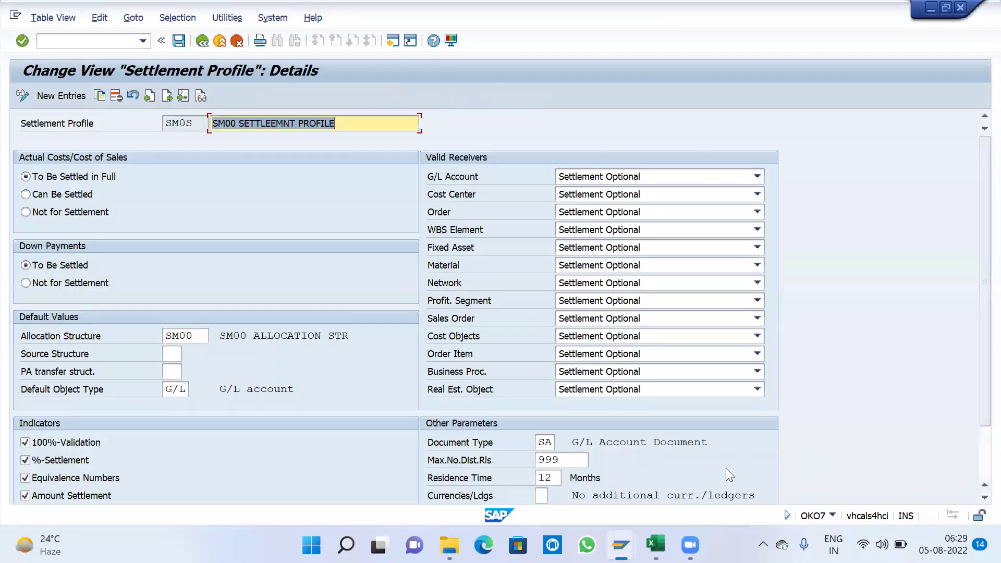
mouse_move(621, 544)
click(670, 487)
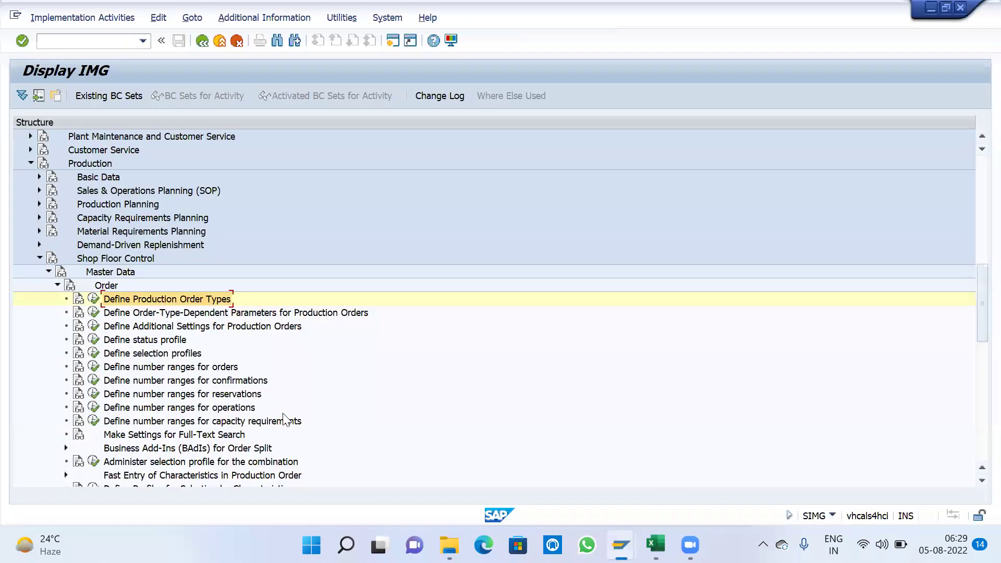
click(94, 300)
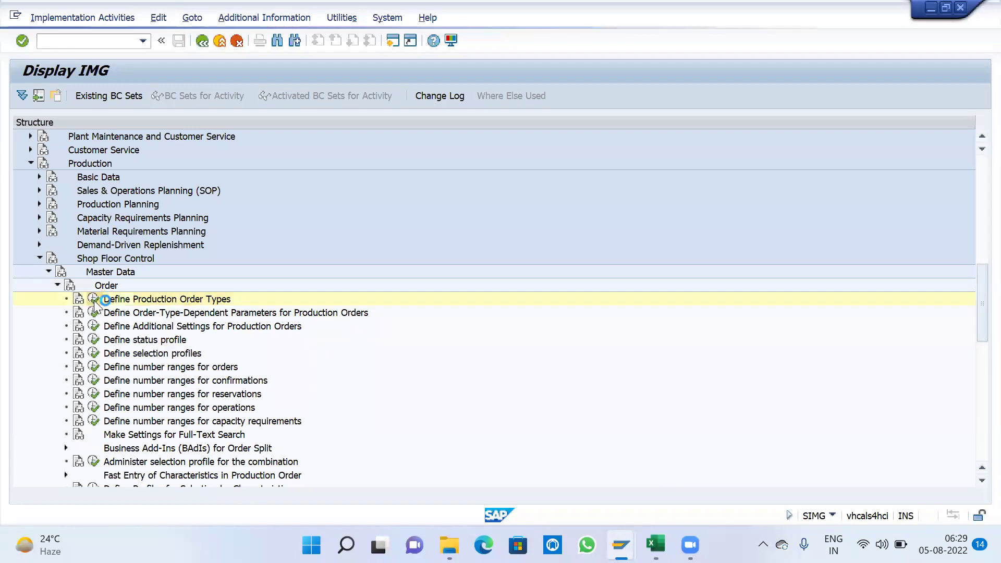
click(270, 411)
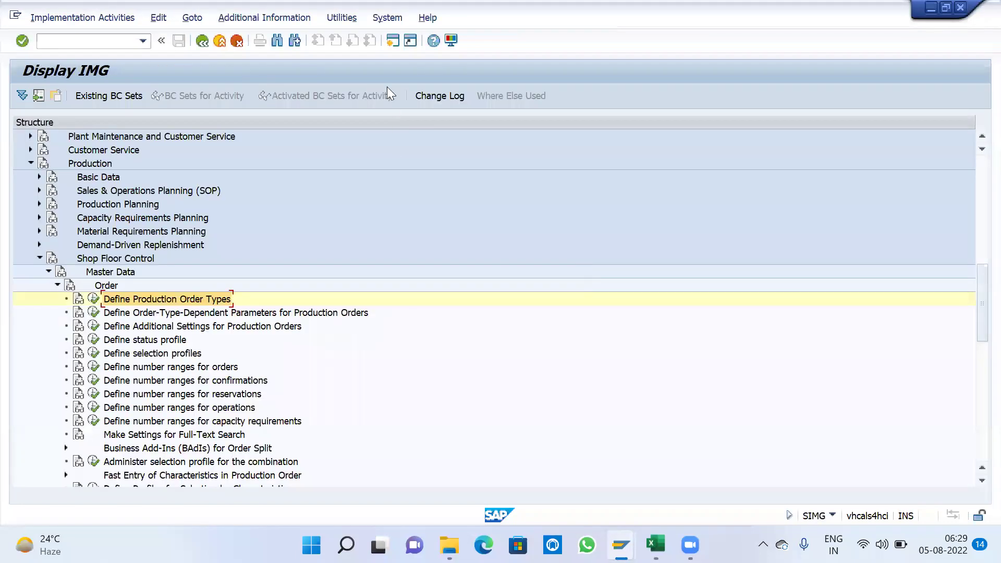
Step: In the SM0S settlement profile session, exit without saving the changes and go back to the production order types overview
key(alt+Tab)
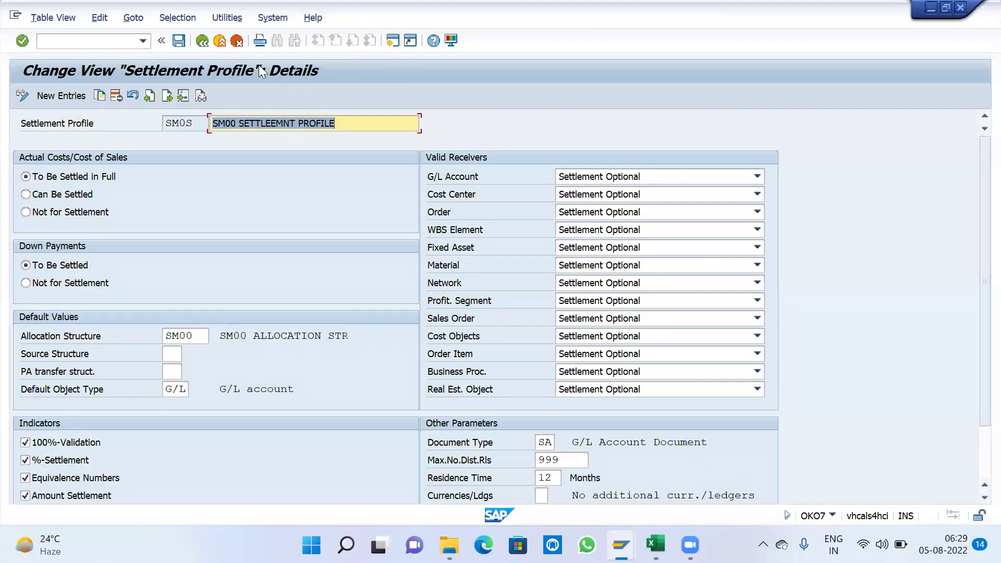
click(201, 42)
click(200, 42)
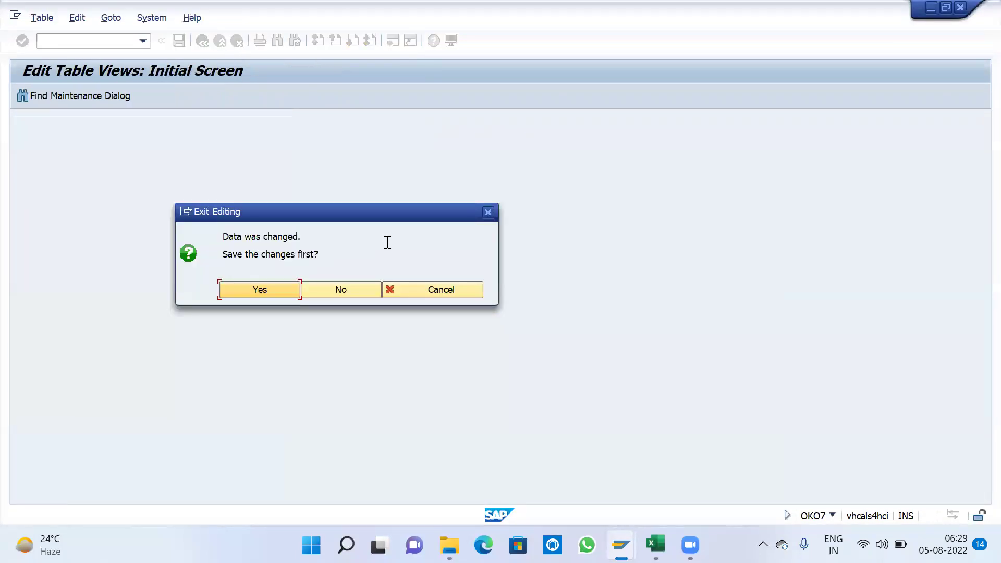
click(346, 291)
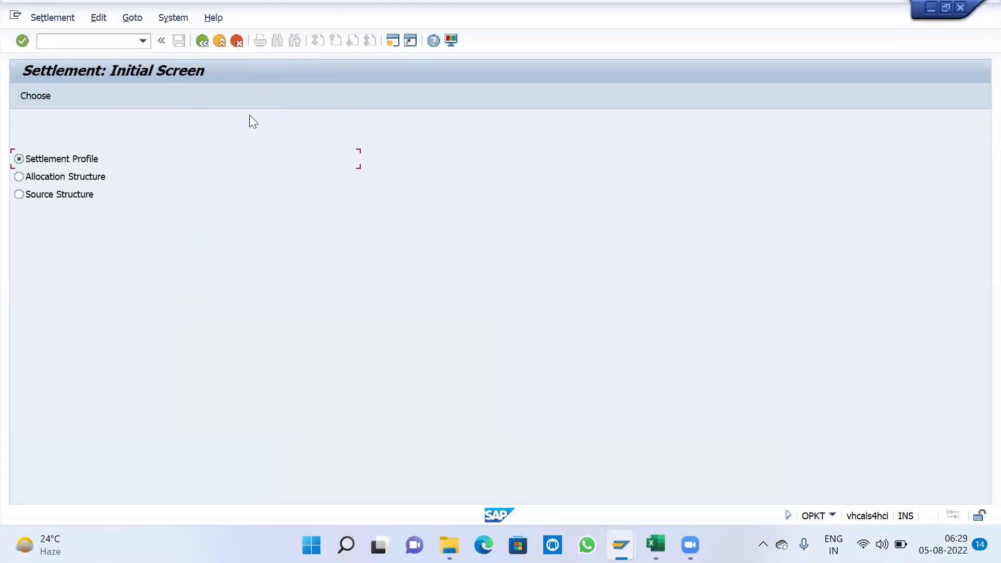
click(204, 46)
click(204, 46)
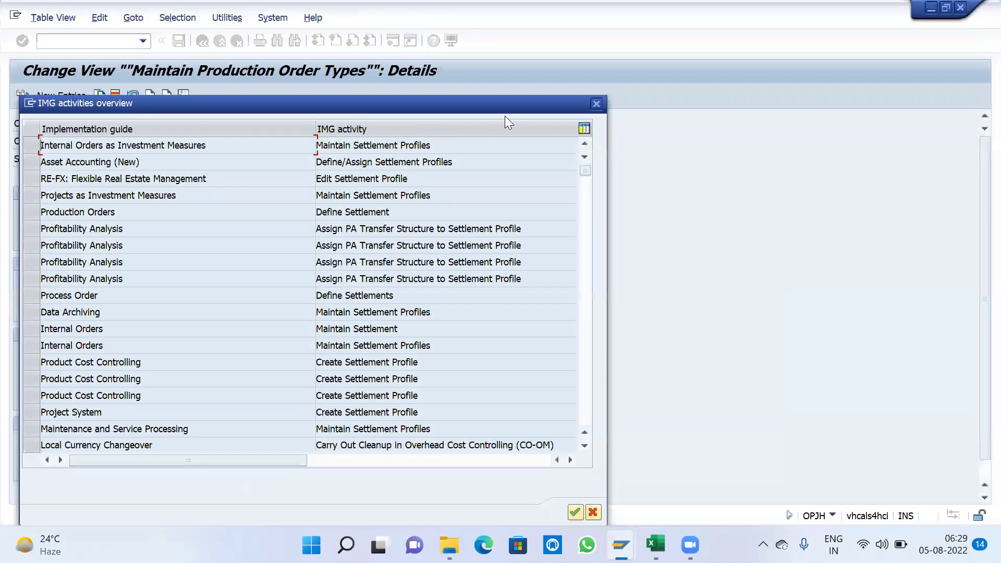
click(595, 104)
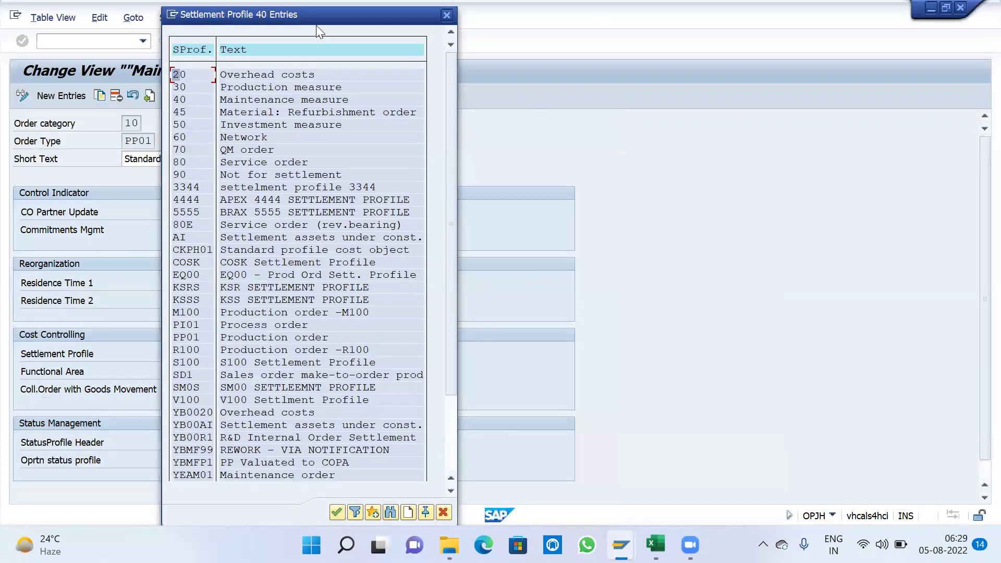
click(428, 98)
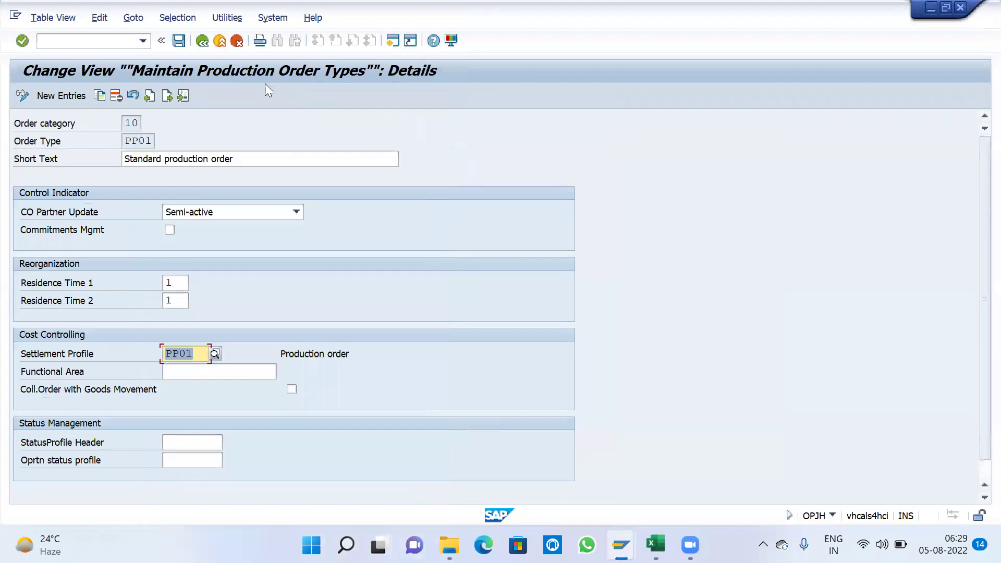
click(201, 41)
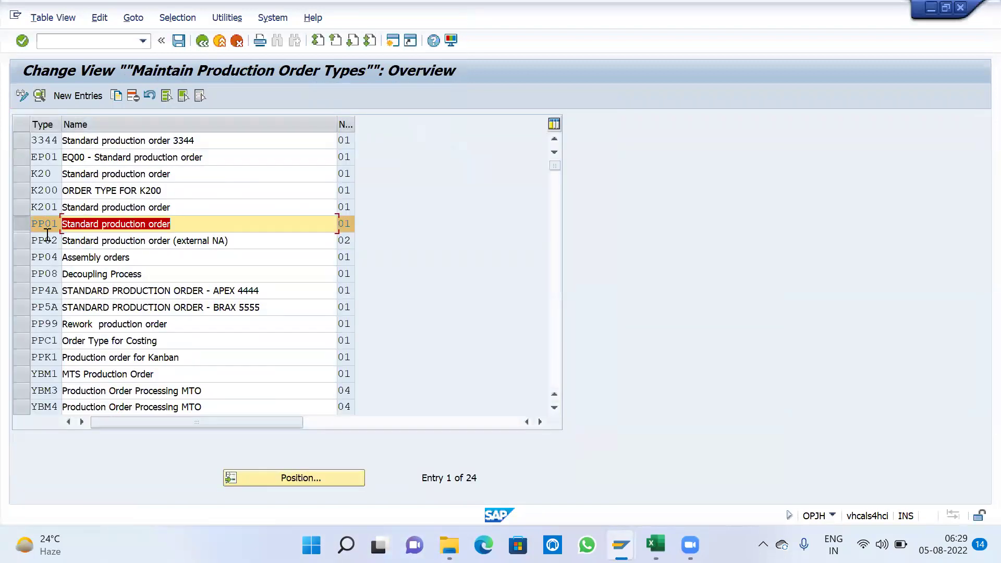
Step: Copy the selected production order type PP01 to a new order type with the key ZP02
click(119, 98)
text(ZP01)
key(Return)
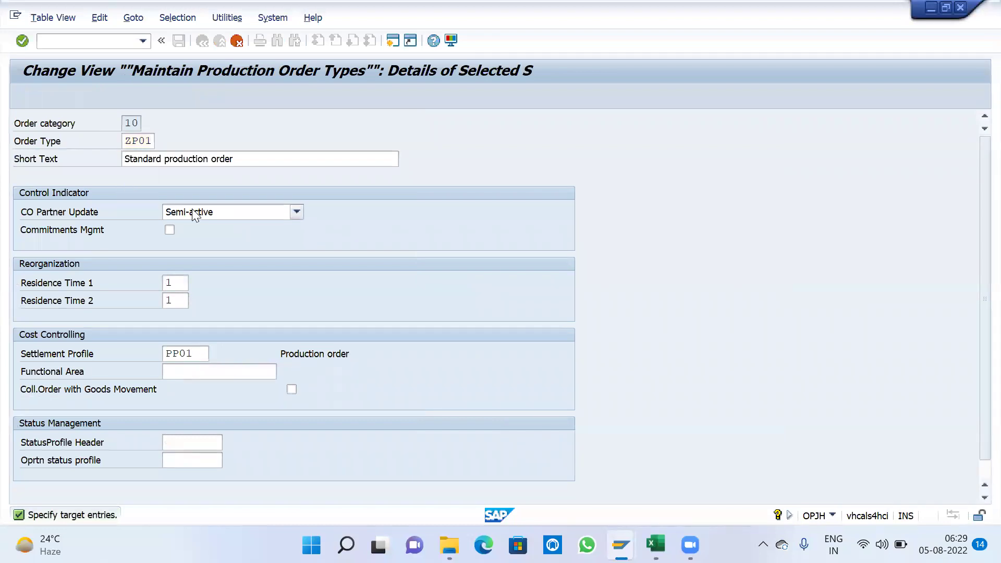
key(BackSpace)
text(2)
key(Return)
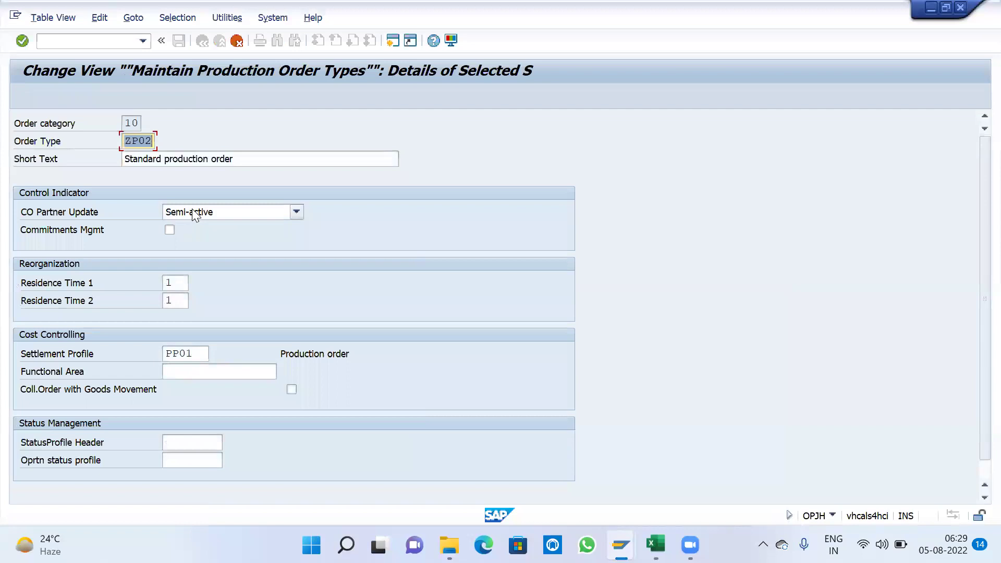
Step: Give order type ZP02 the short text REOWRK PROCESS and confirm the copy, acknowledging the number range information
key(Tab)
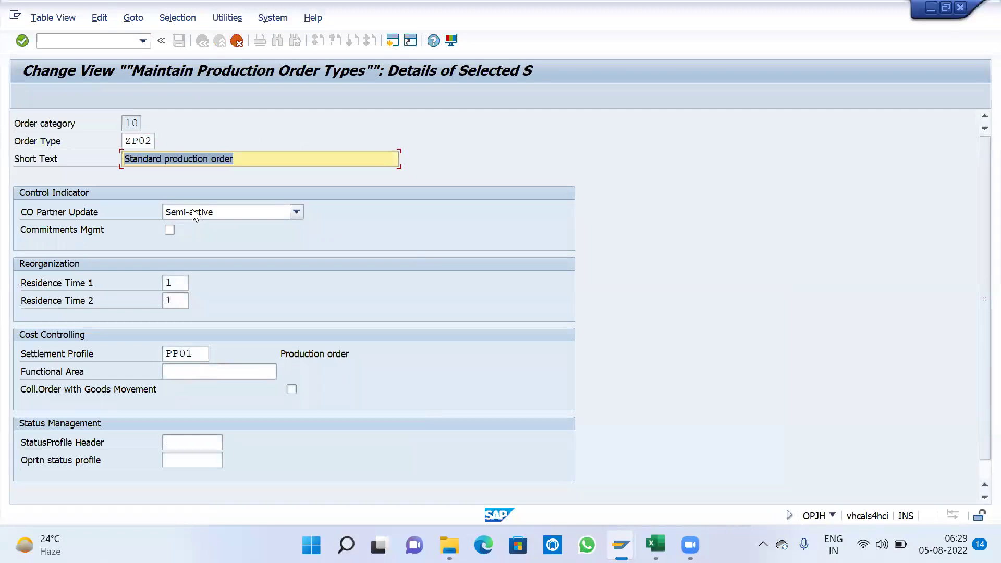
text(REOWR)
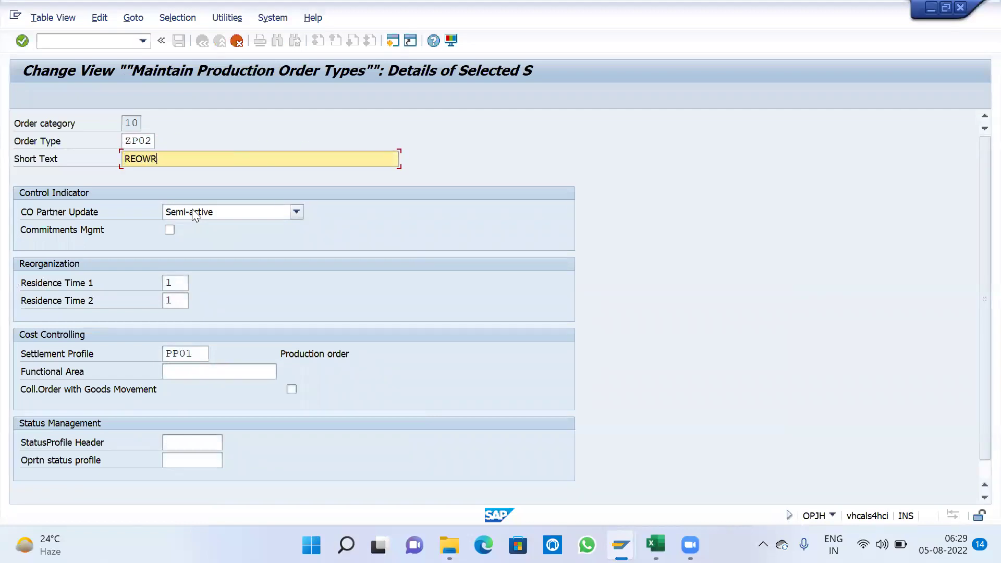
text(K PROCESS)
key(F3)
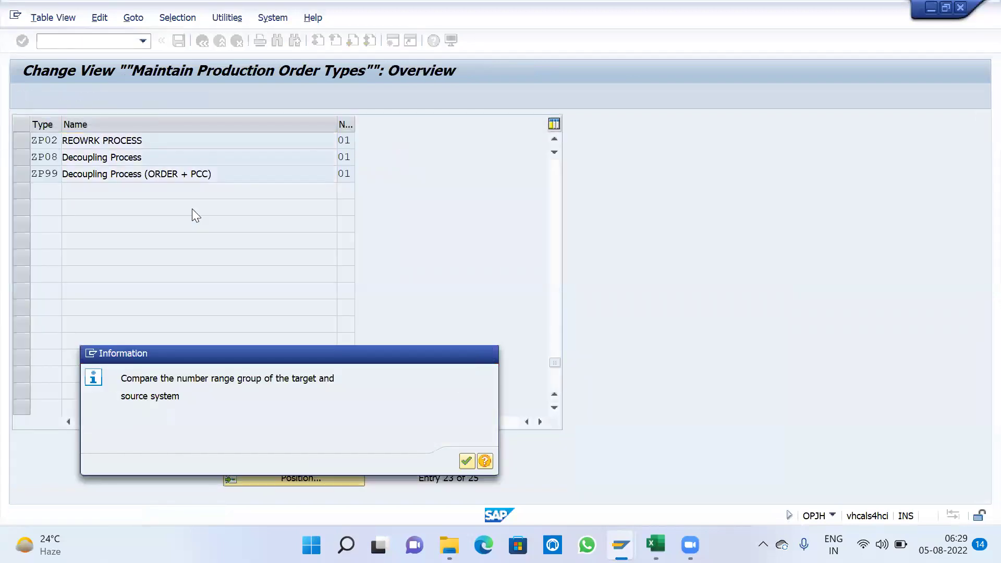
key(Return)
key(Return)
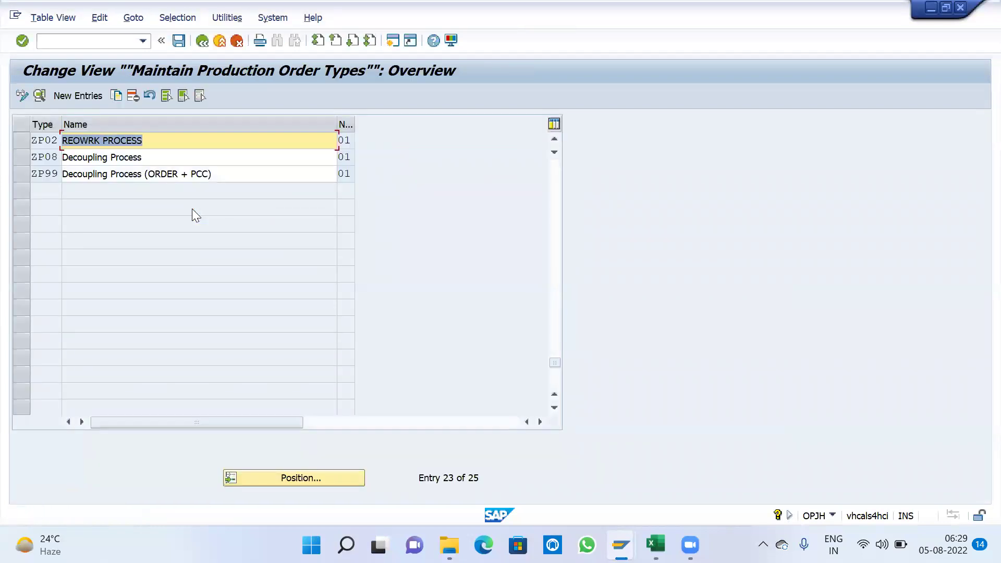
Step: Open the details of order type ZP02 and save the entry
double_click(169, 140)
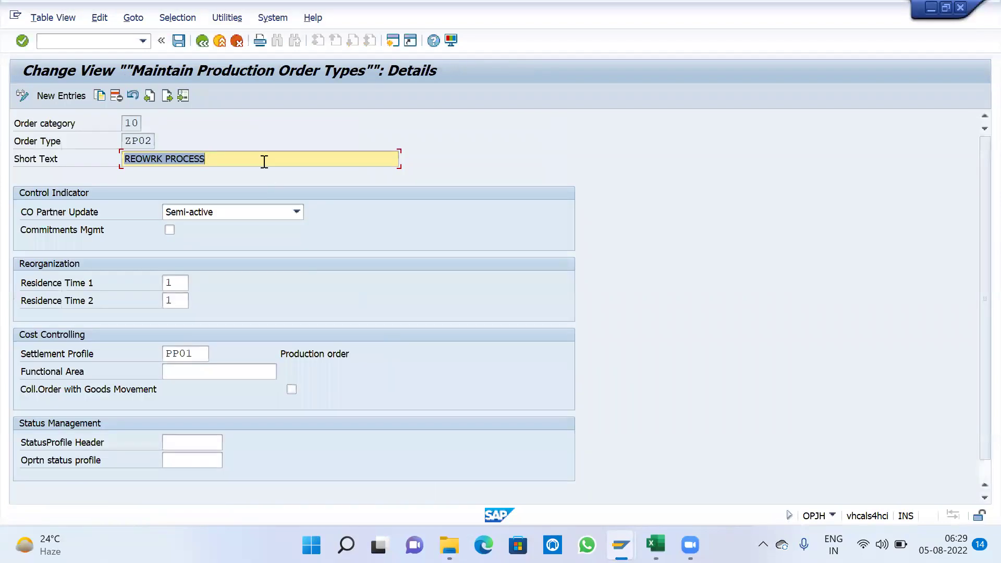
click(180, 40)
click(468, 462)
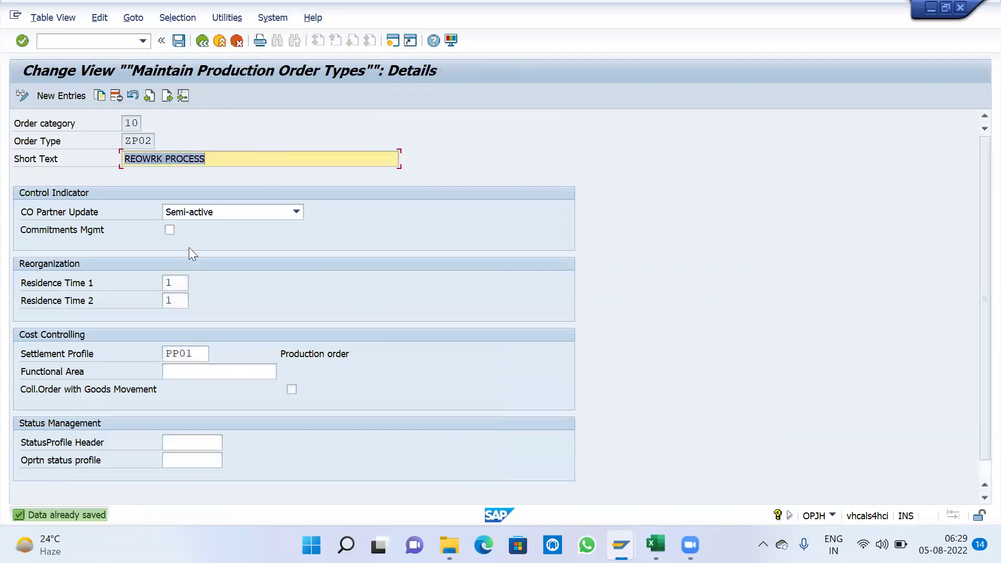
Step: Leave the production order types for the IMG structure and close the redundant second Display IMG session
click(202, 41)
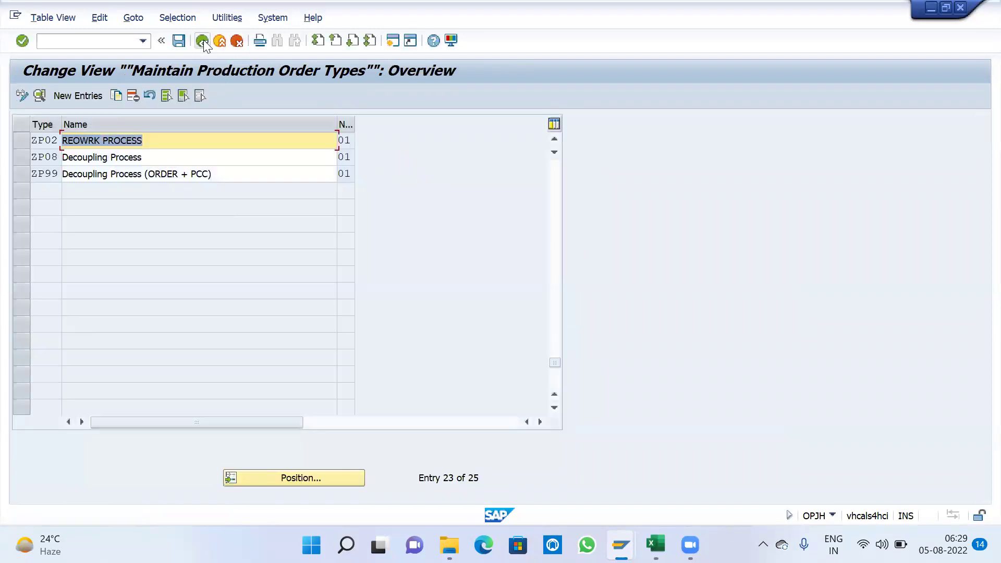
click(203, 39)
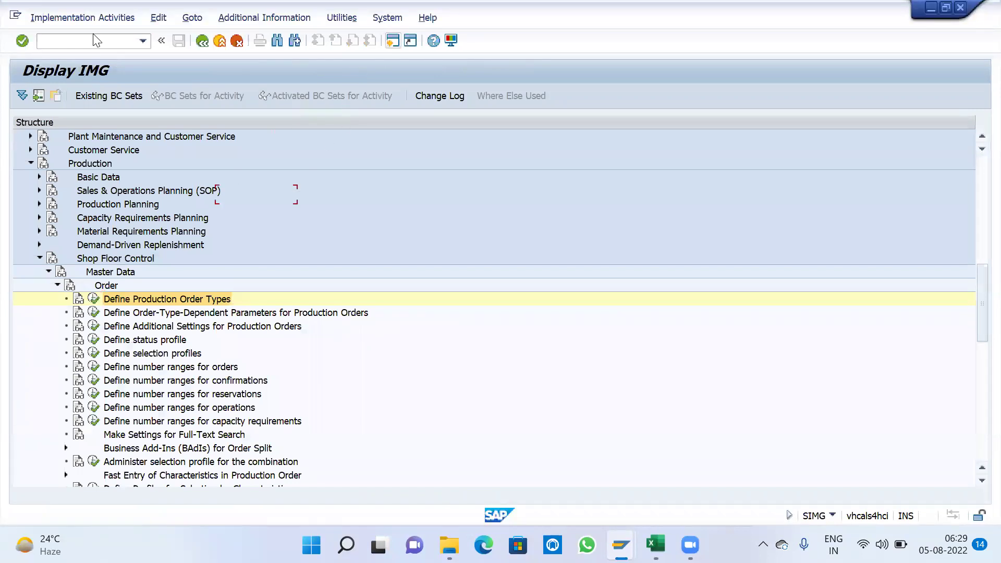
mouse_move(626, 530)
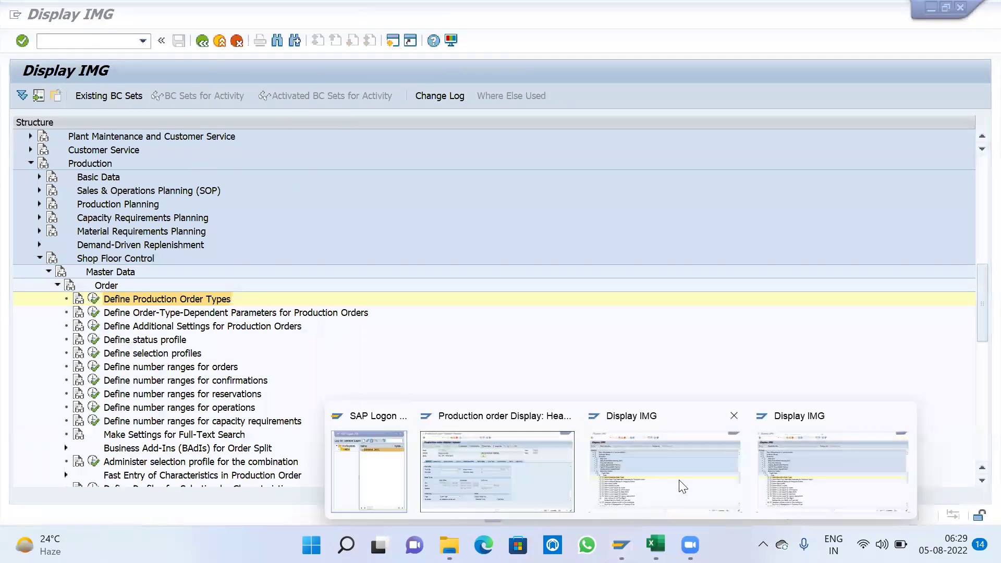
click(902, 416)
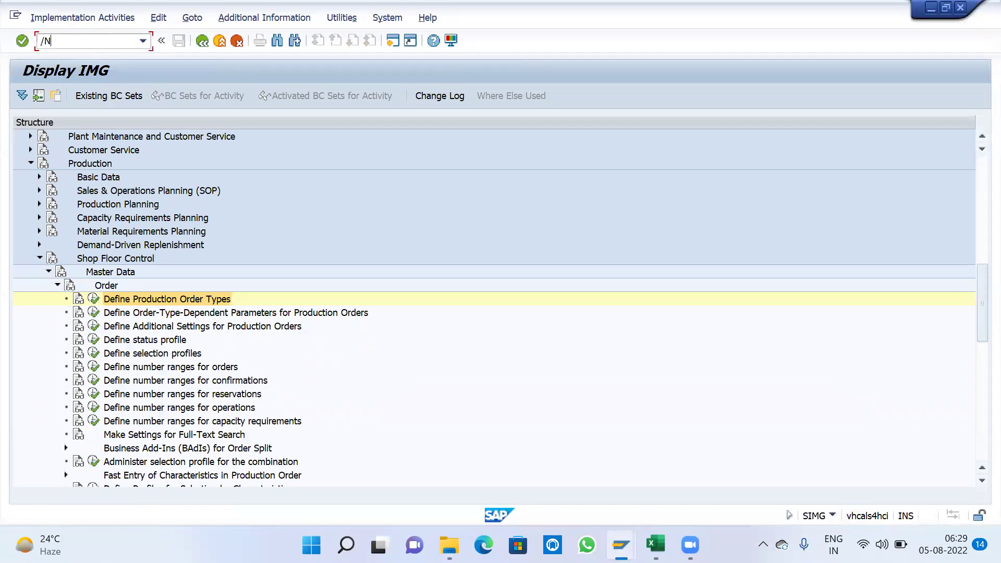
key(Return)
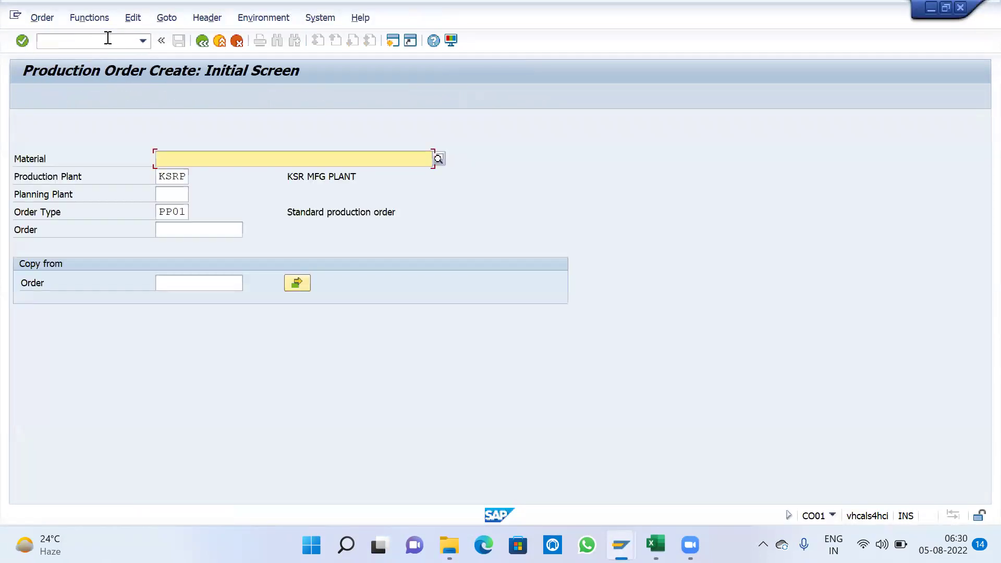
key(Down)
key(Down)
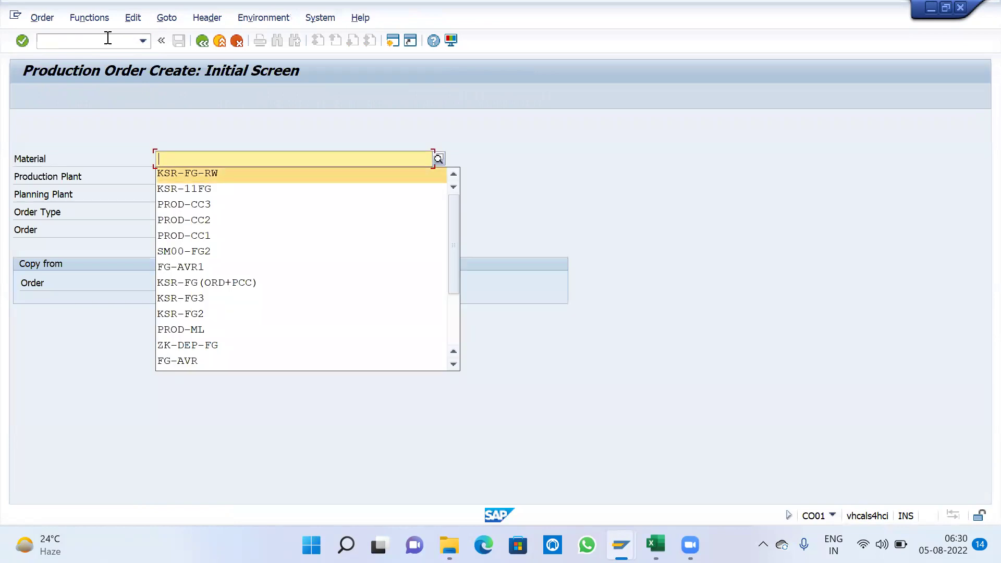
Step: Start transaction CO07 and try to create an order without material in plant KSRP with order type ZP02
click(107, 38)
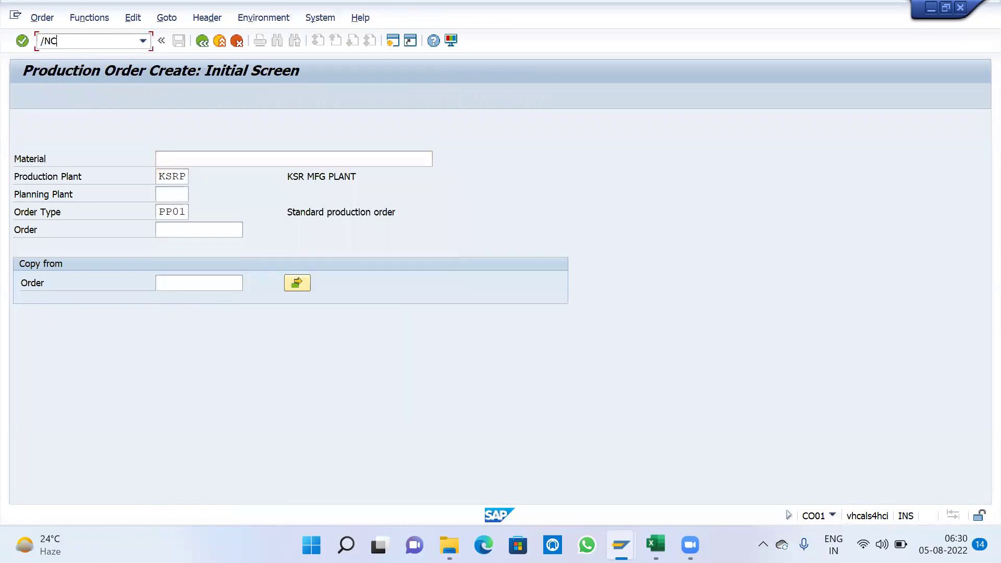
key(Return)
key(Tab)
key(Tab)
key(Tab)
key(Tab)
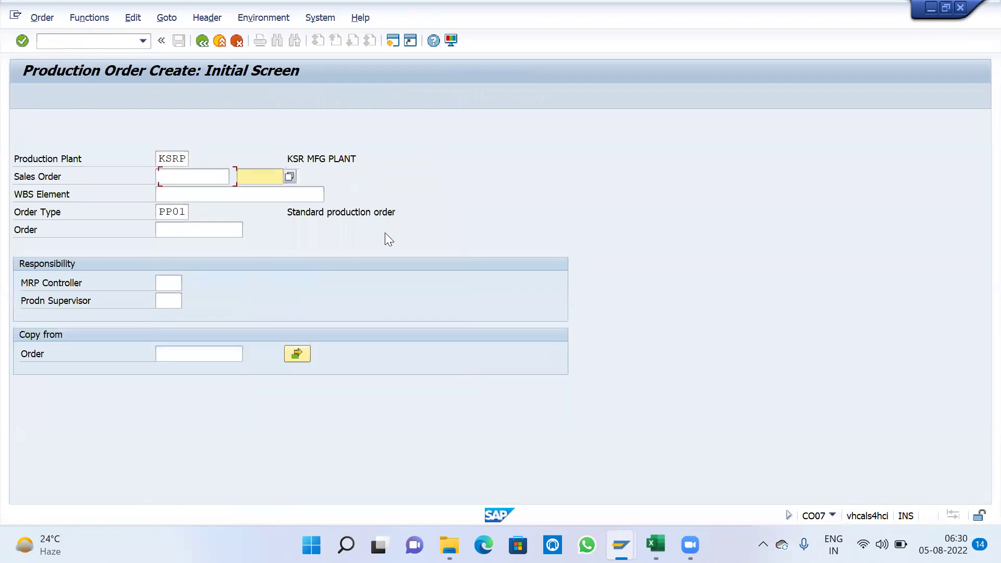
text(ZP02)
key(Return)
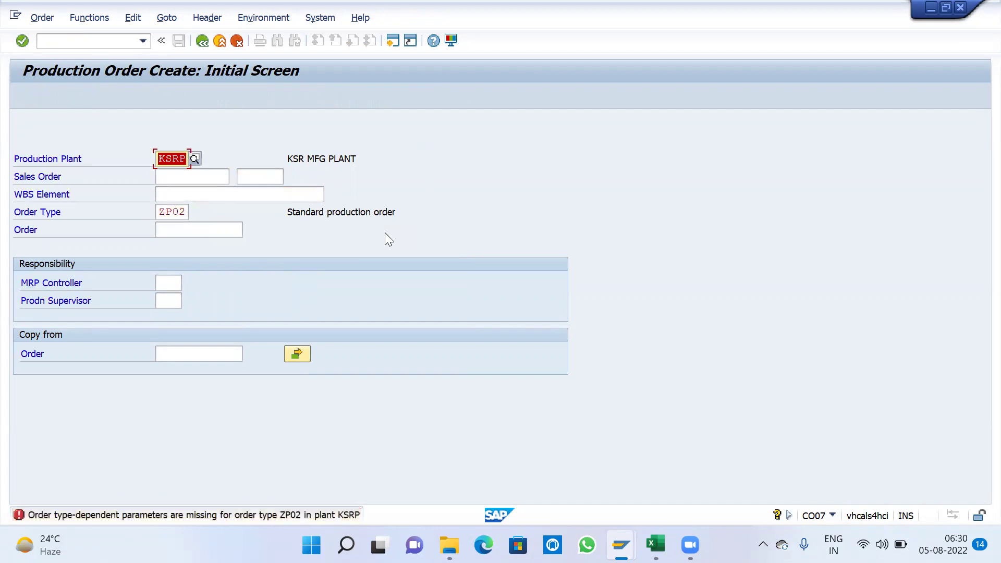
Step: Open the long text of the missing-parameters error and go from it to customizing without specifying a project
double_click(275, 515)
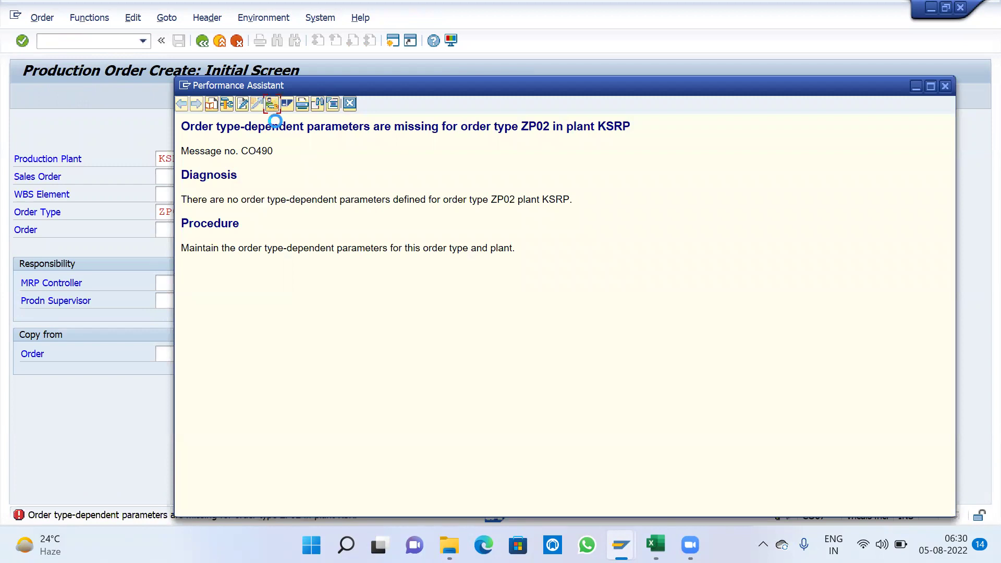
click(272, 104)
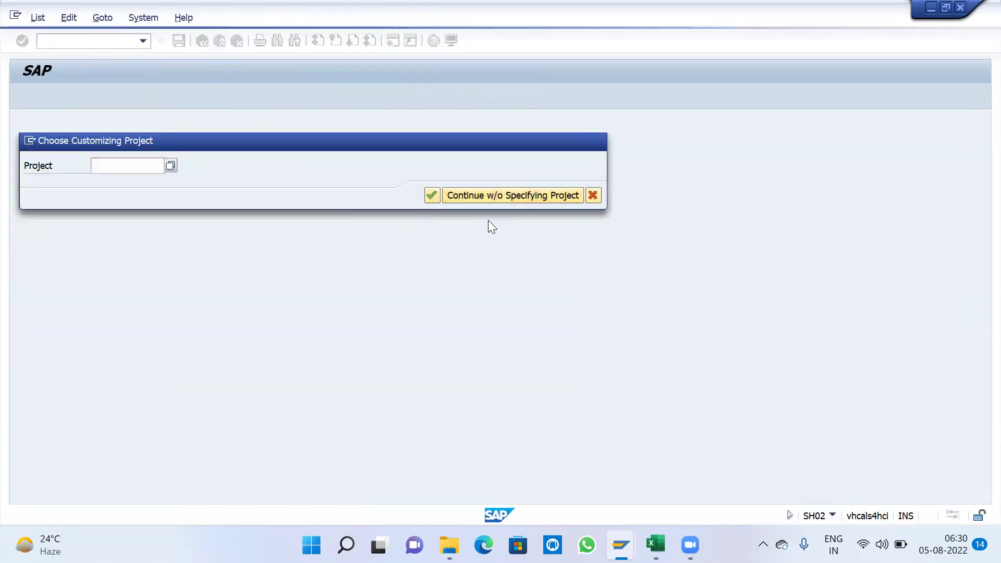
click(490, 202)
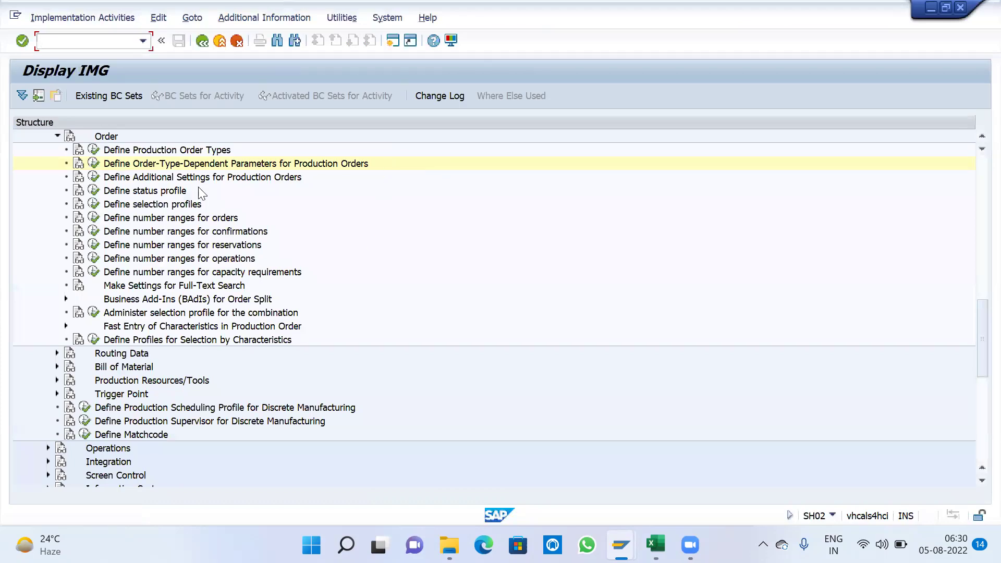
Step: Open Define Order-Type-Dependent Parameters for Production Orders and position the list at plant KSRP
click(94, 163)
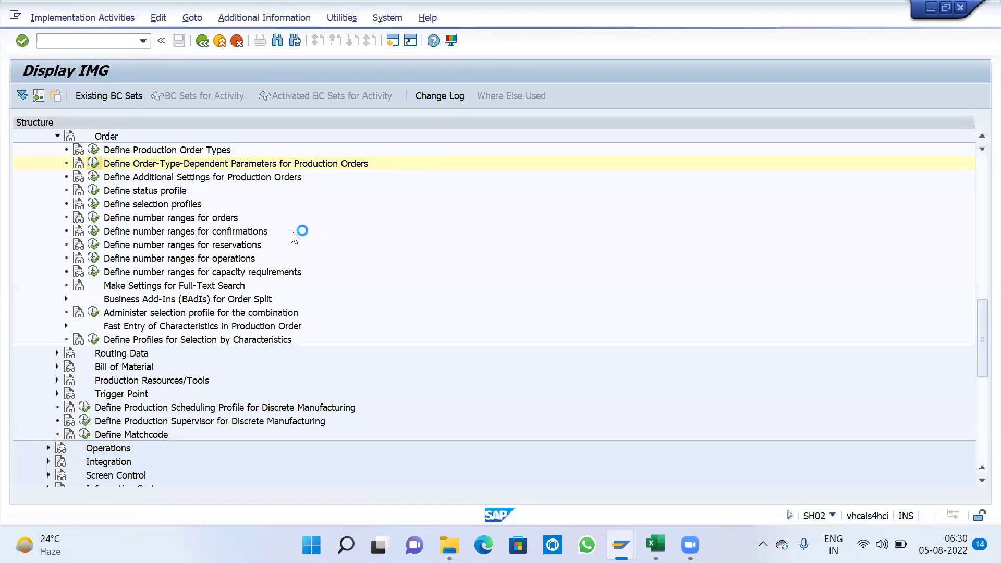
click(173, 477)
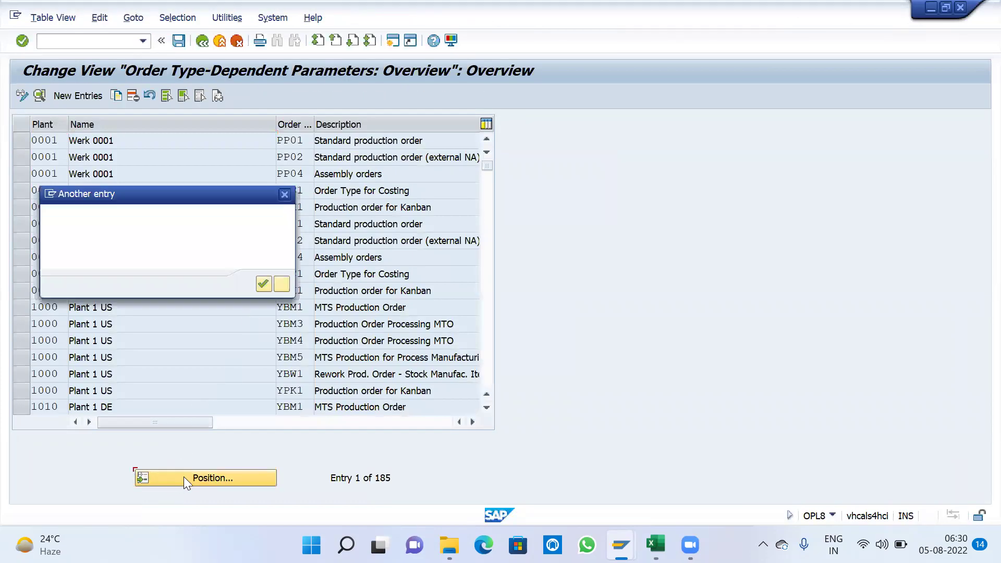
text(KSRP)
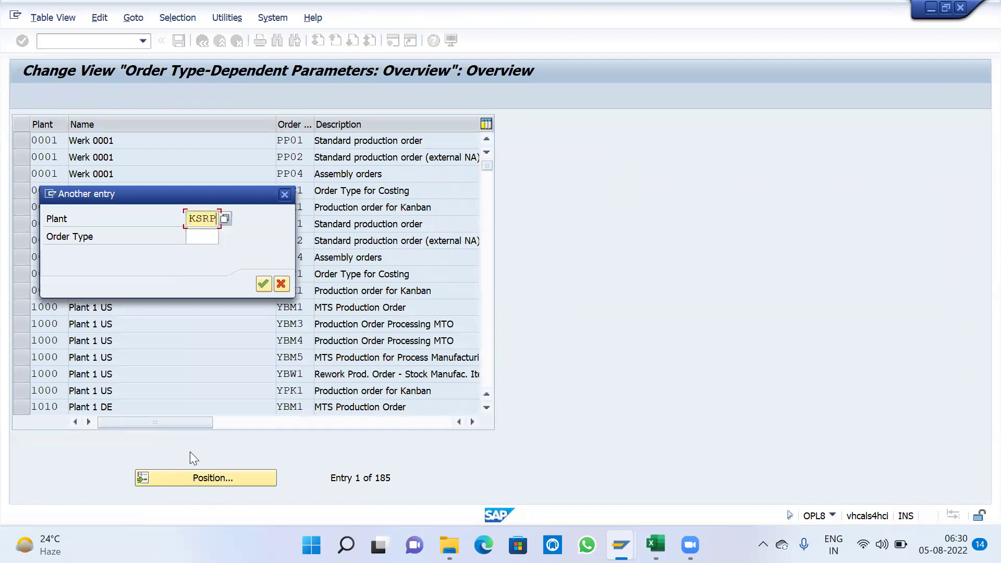
key(Return)
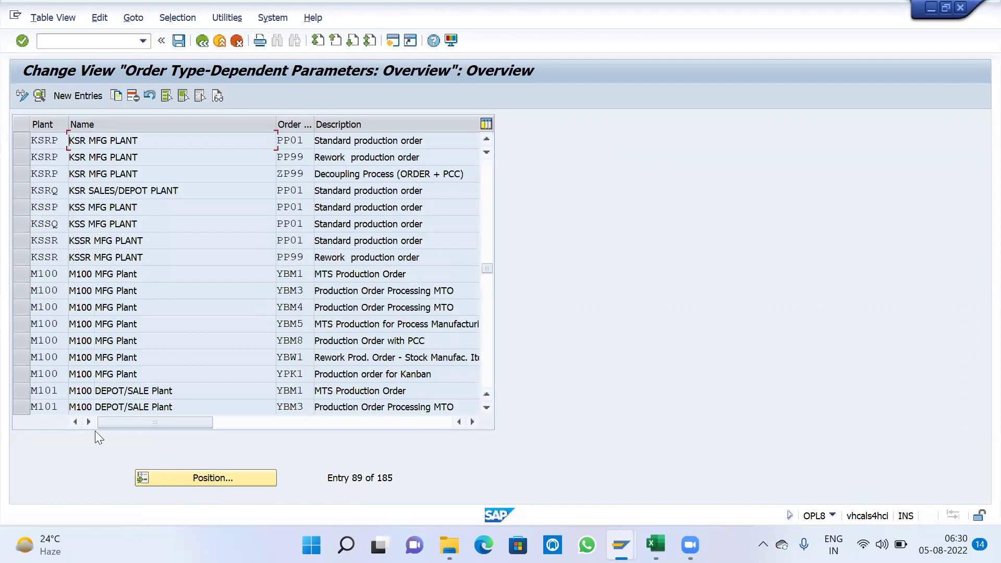
Step: Copy the KSRP parameters of order type PP01 to order type ZP02 and save them in the proposed customizing request
click(23, 141)
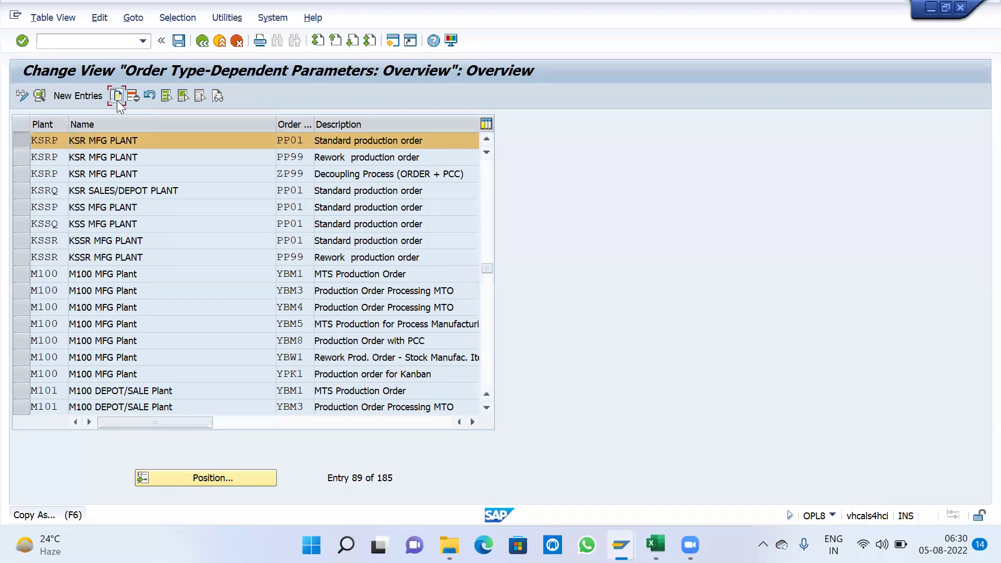
click(117, 96)
key(Tab)
text(ZP02)
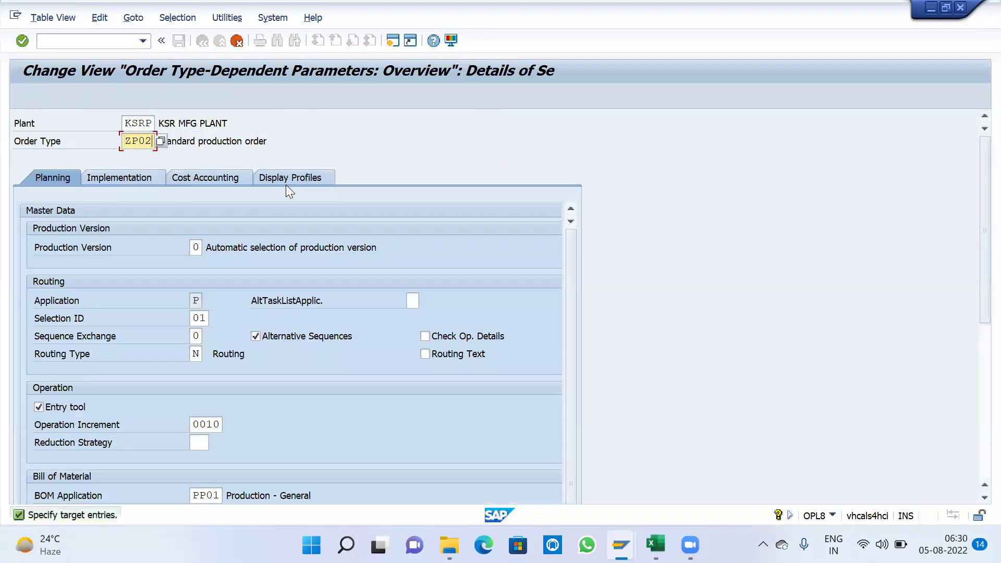
key(Return)
key(ctrl+s)
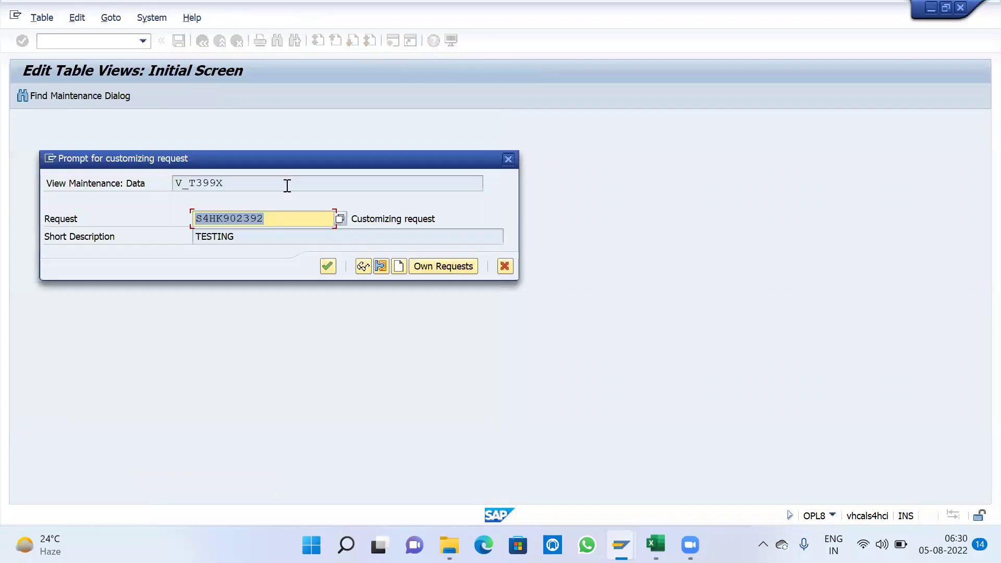
key(Return)
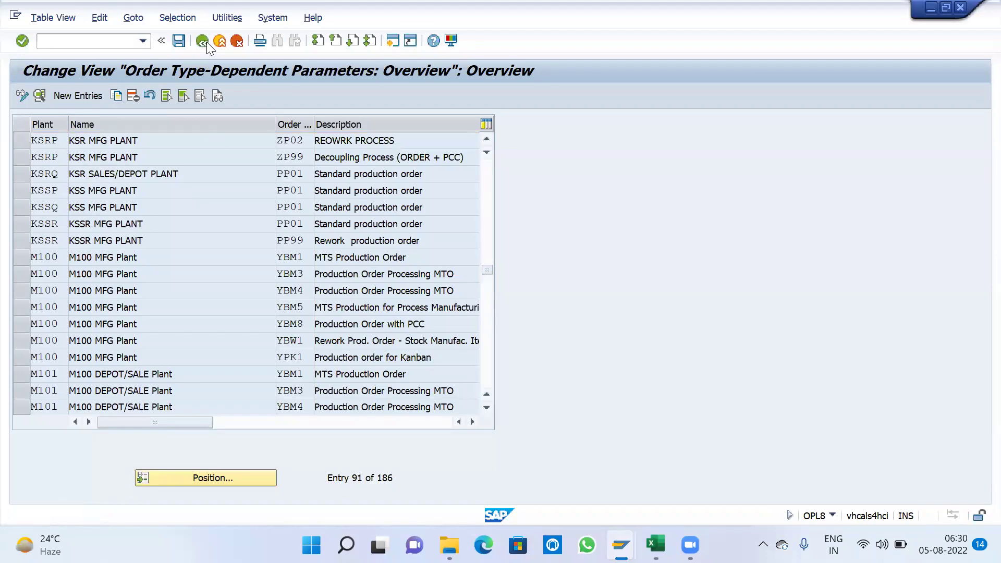
Step: Return to the IMG, collapse Order and Master Data under Shop Floor Control, and expand Operations down to Availability Check
click(203, 41)
scroll(100, 295, up, 2)
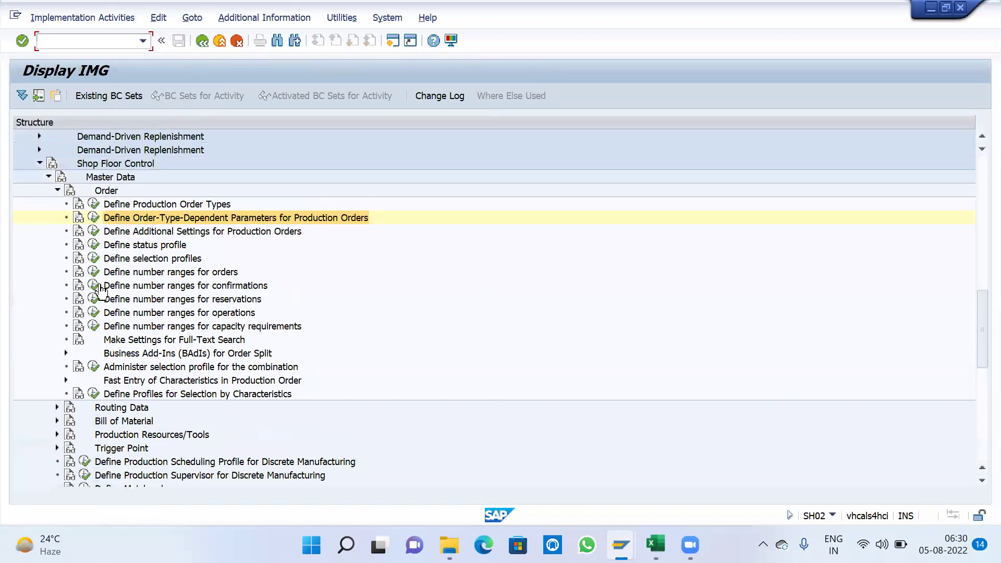
click(57, 204)
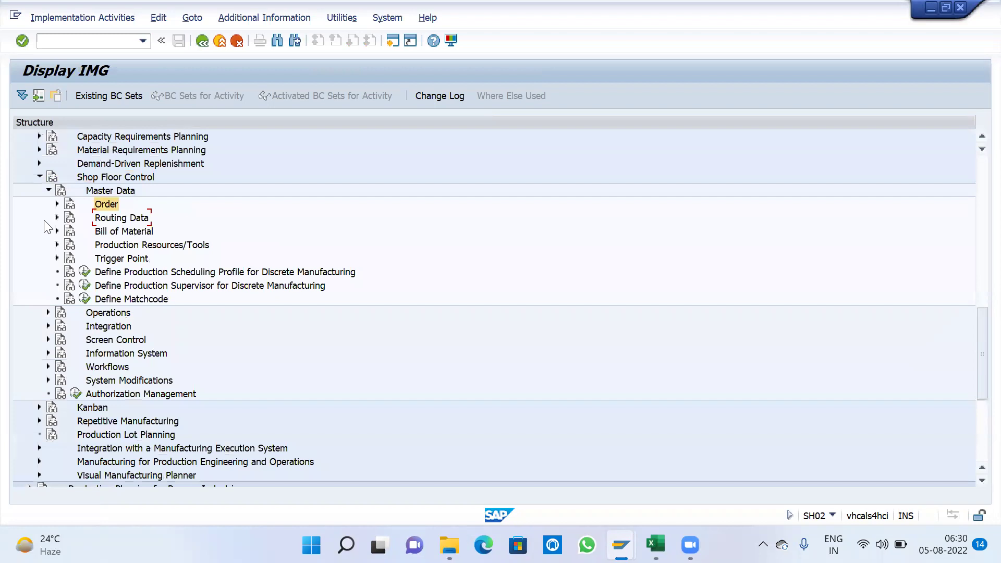
click(49, 190)
click(49, 204)
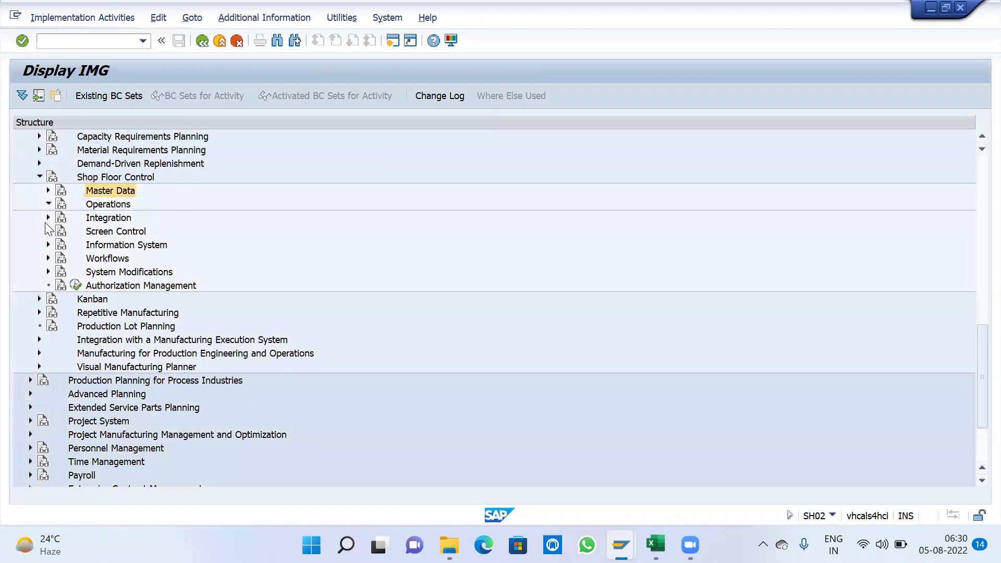
click(58, 245)
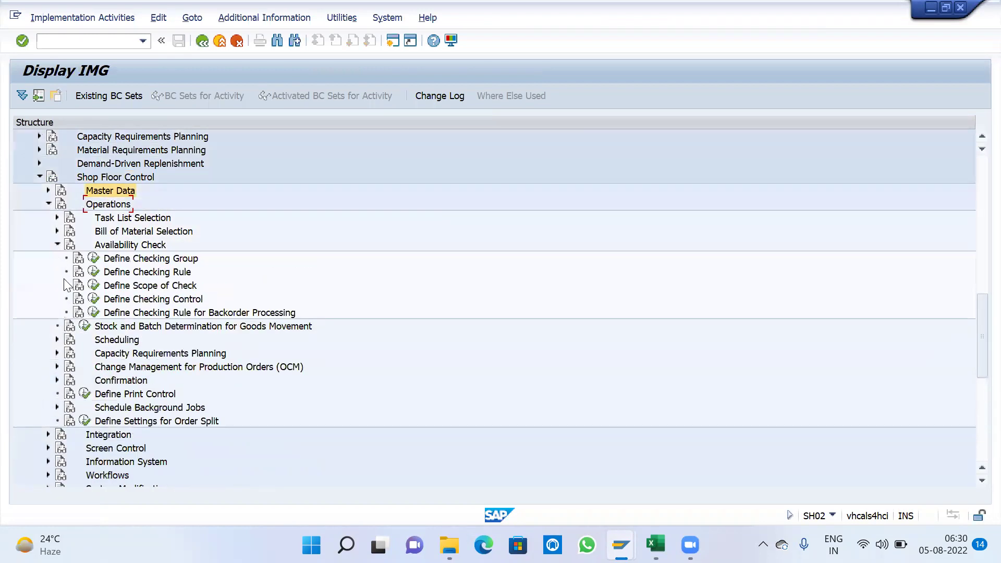
Step: Open Define Checking Control under Availability Check and position the order control list at plant KSRP
double_click(230, 298)
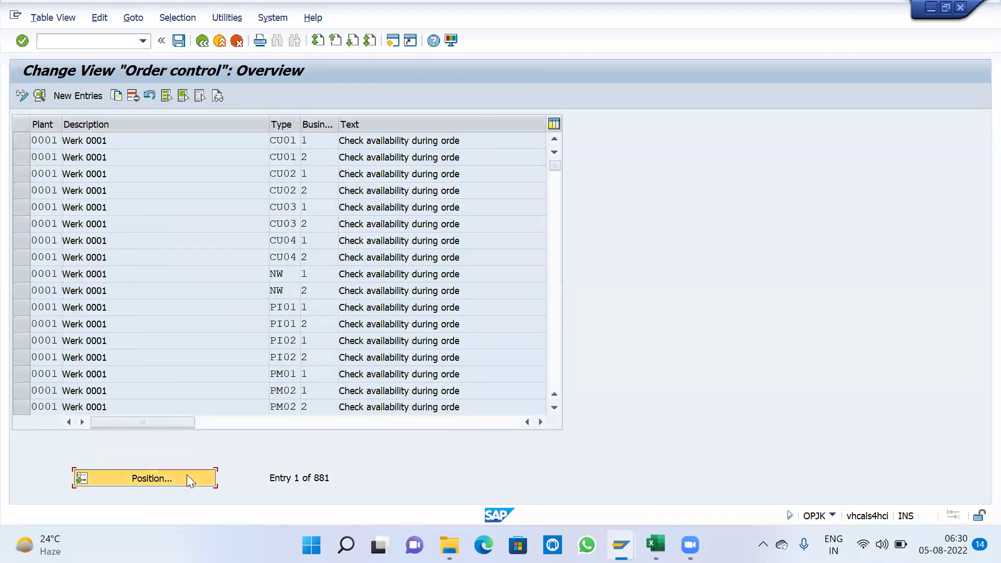
click(187, 476)
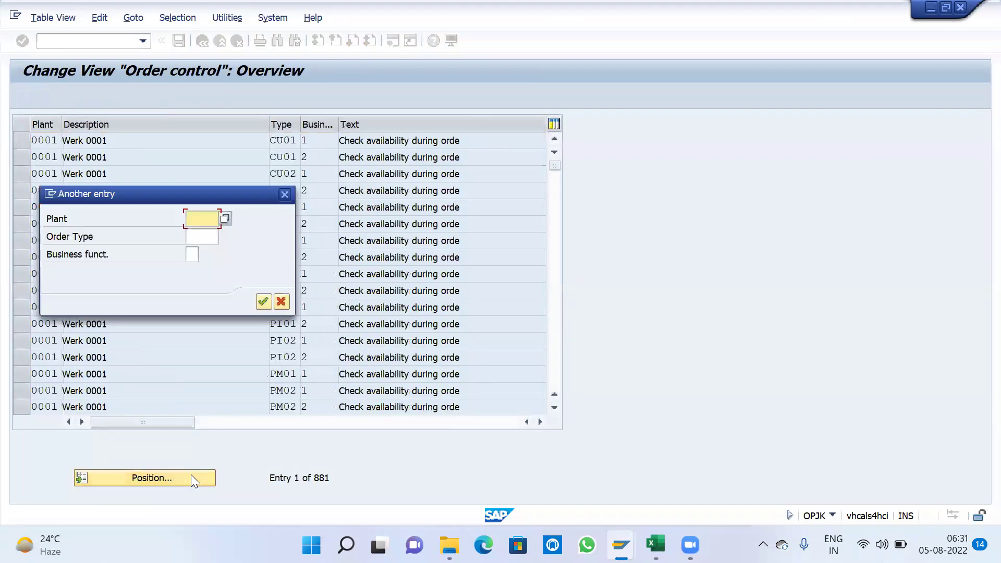
text(KS)
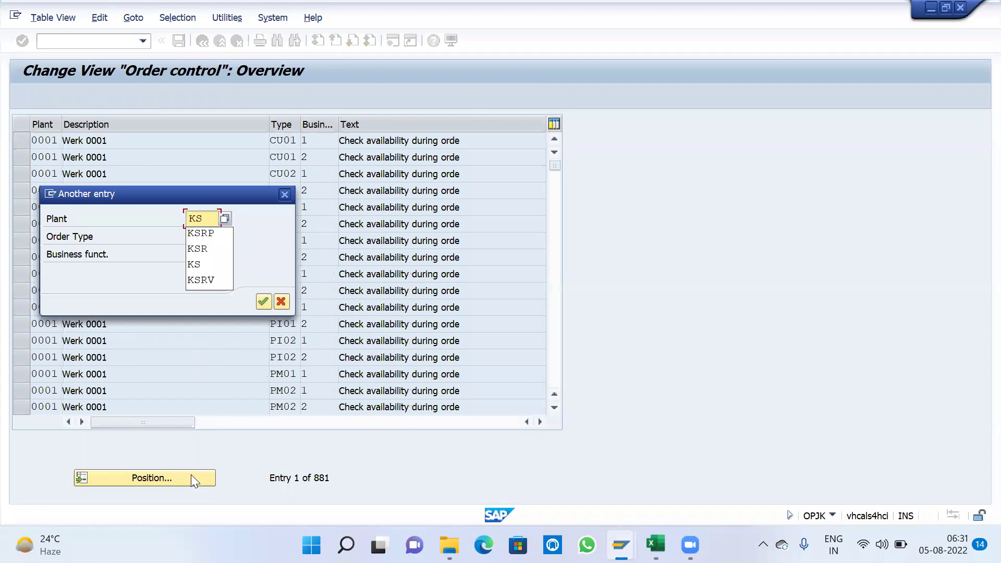
text(RP)
key(Return)
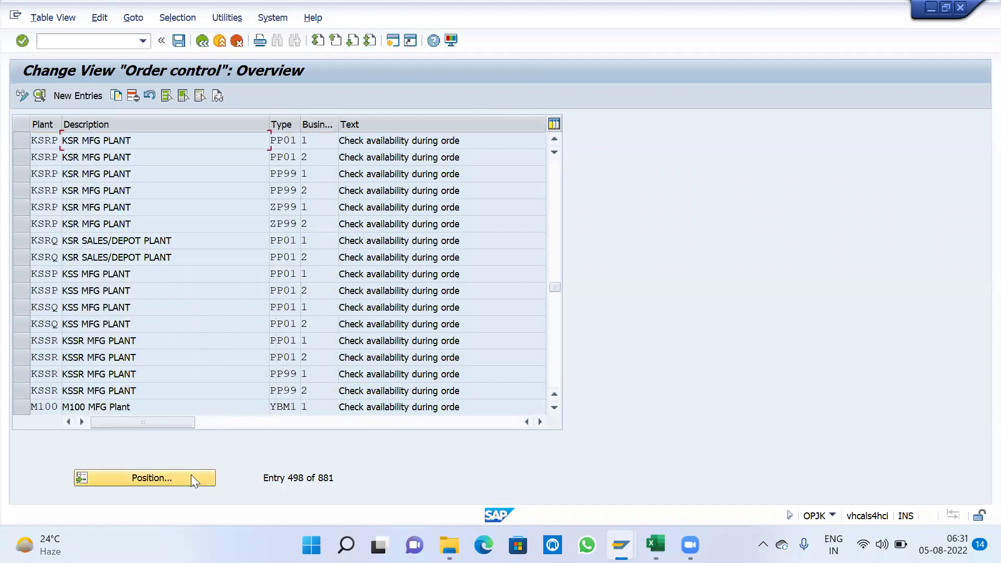
Step: Copy both KSRP checking control entries of order type PP01 to ZP02, save them in the proposed customizing request, and return to the IMG
click(27, 142)
click(25, 156)
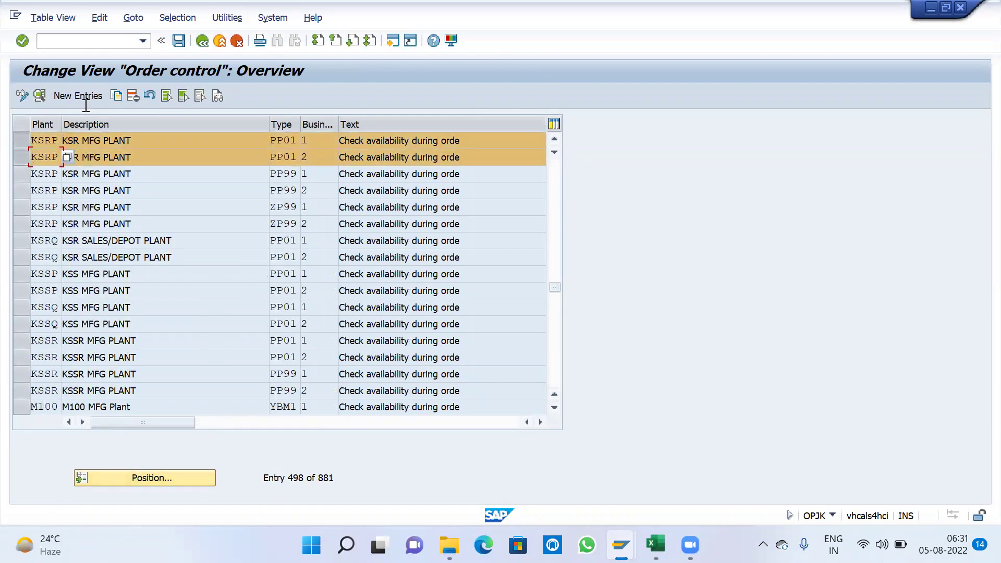
click(122, 95)
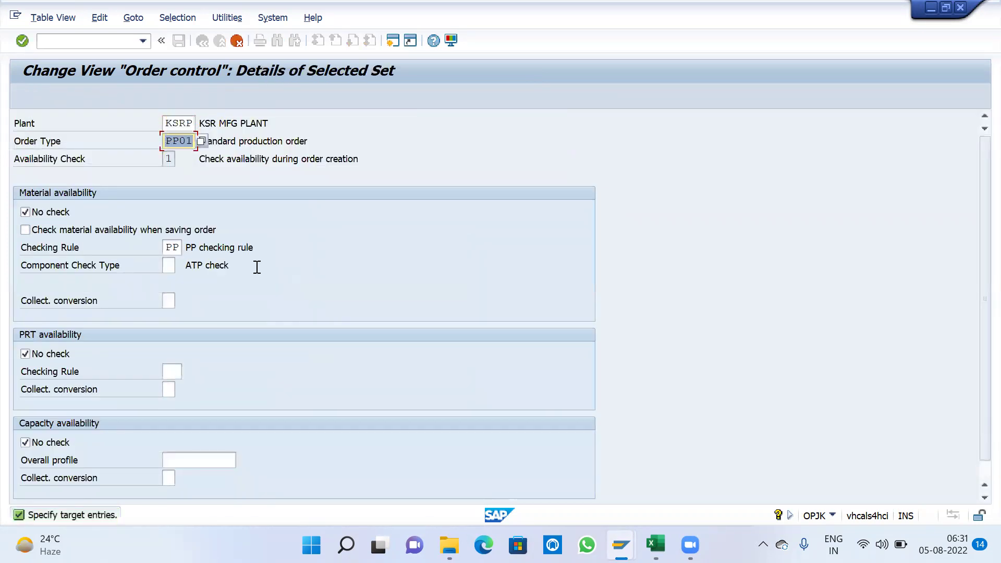
text(ZP03)
key(Return)
key(Tab)
text(ZP02)
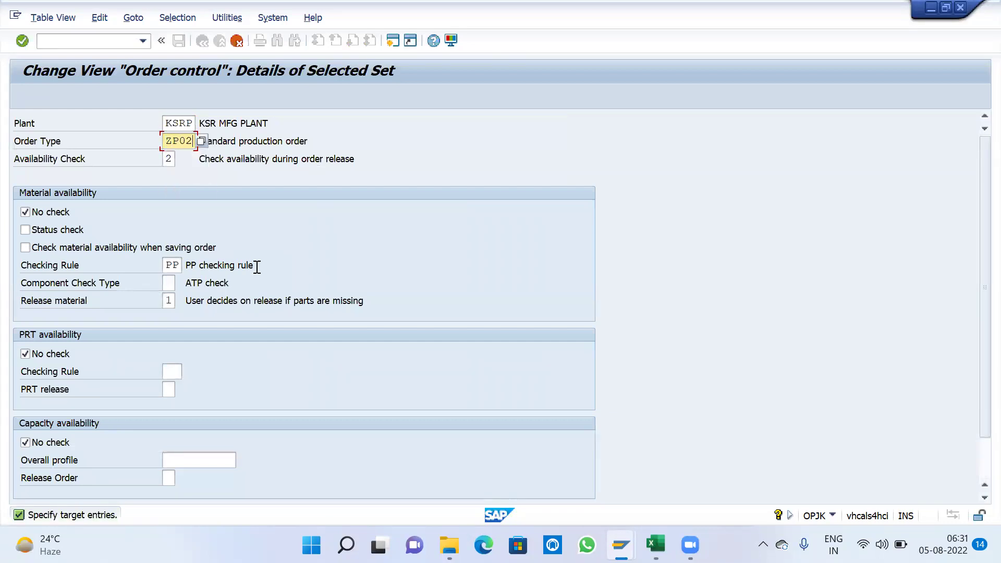
key(Return)
key(ctrl+s)
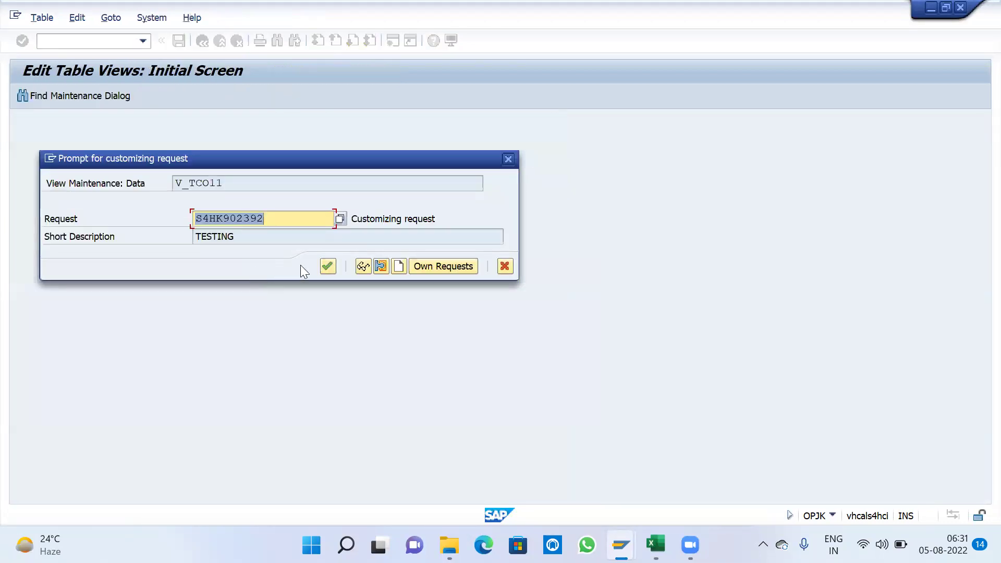
click(328, 267)
click(203, 41)
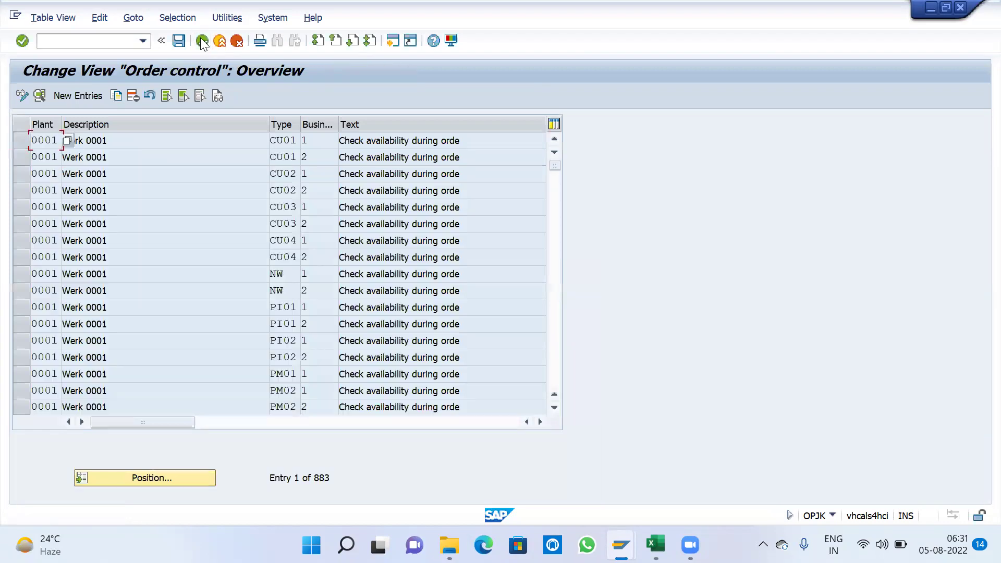
click(202, 41)
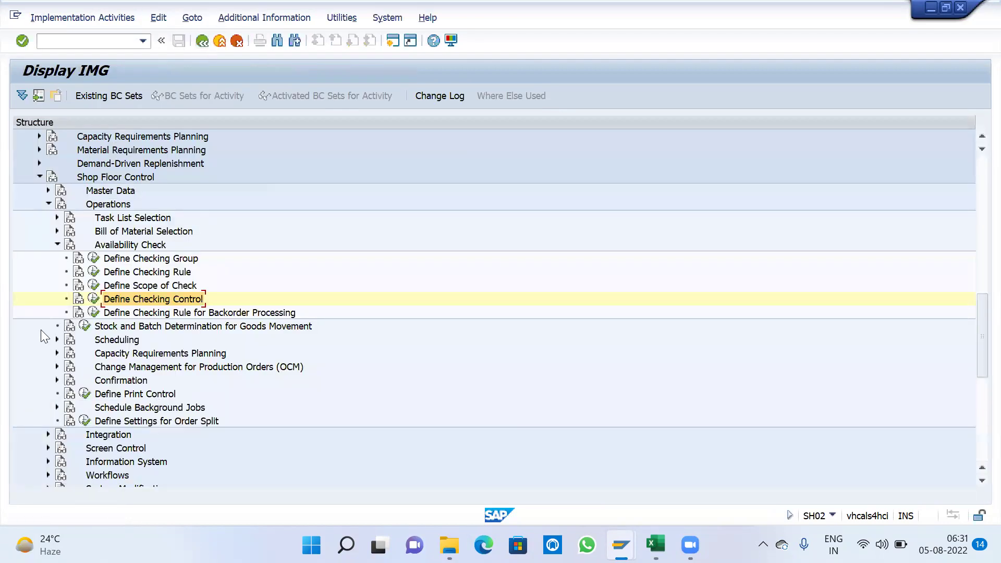
Step: Open Define Scheduling Parameters for Production Orders under Scheduling and position the list at plant KSRP
click(56, 340)
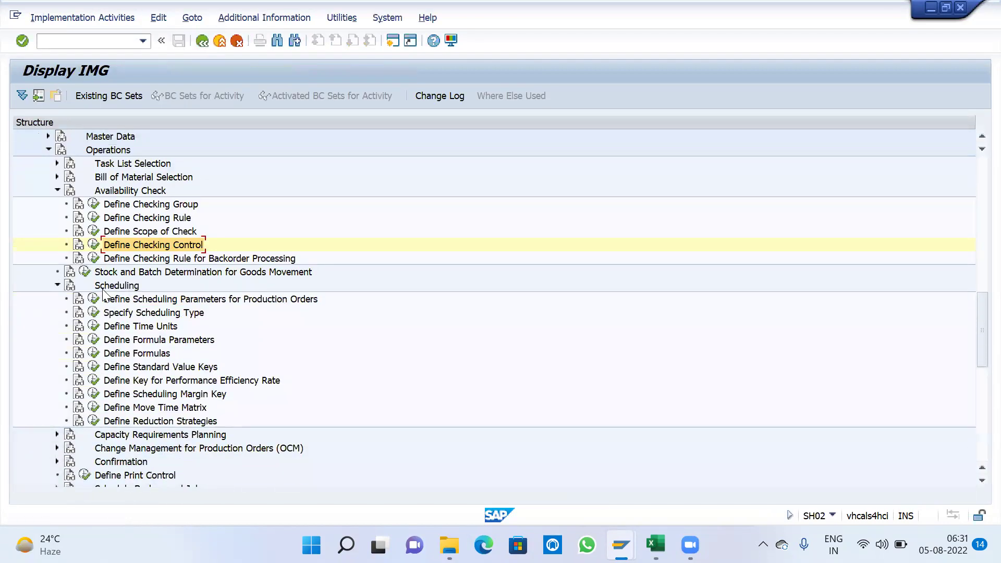
click(94, 299)
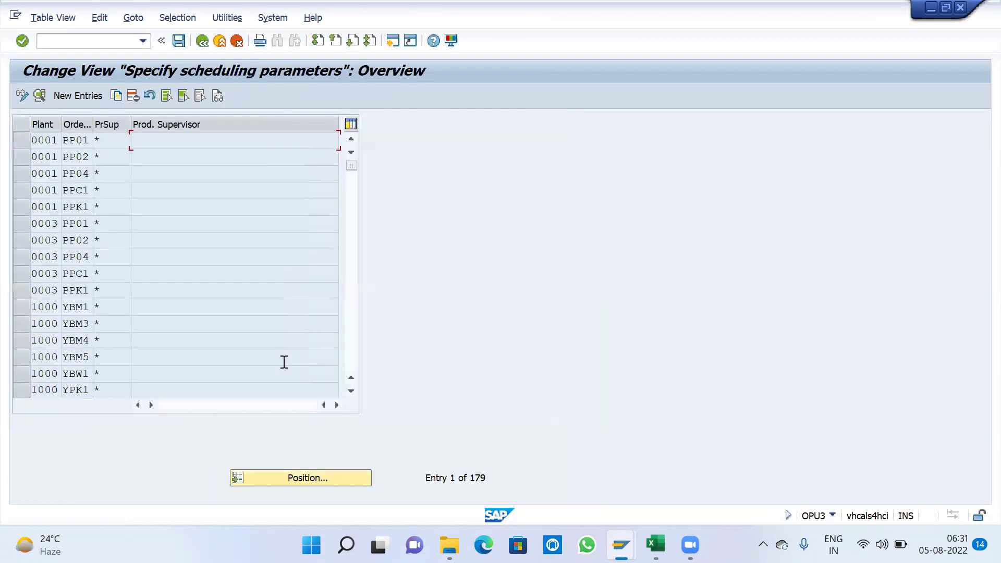
click(294, 475)
text(KSRP)
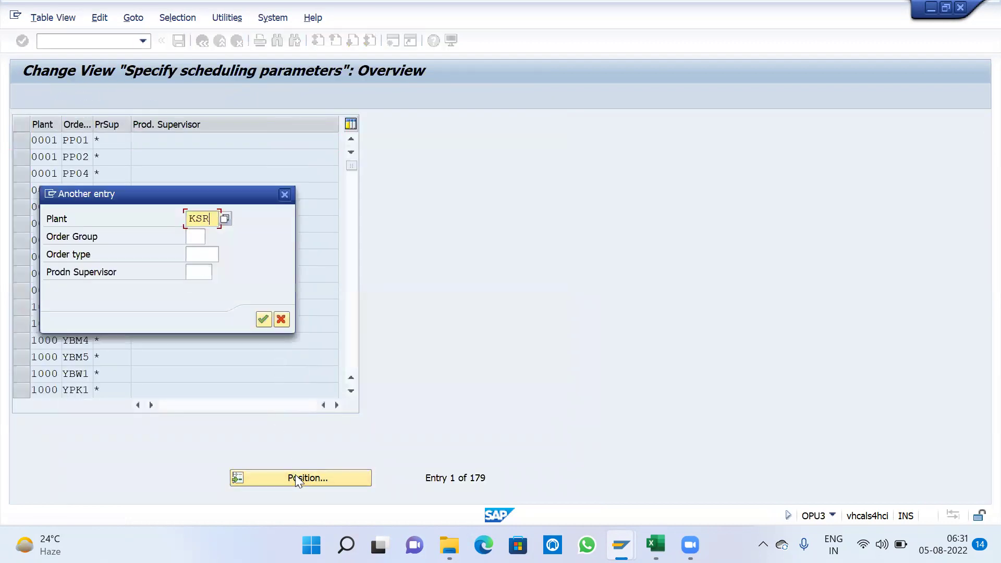
key(Return)
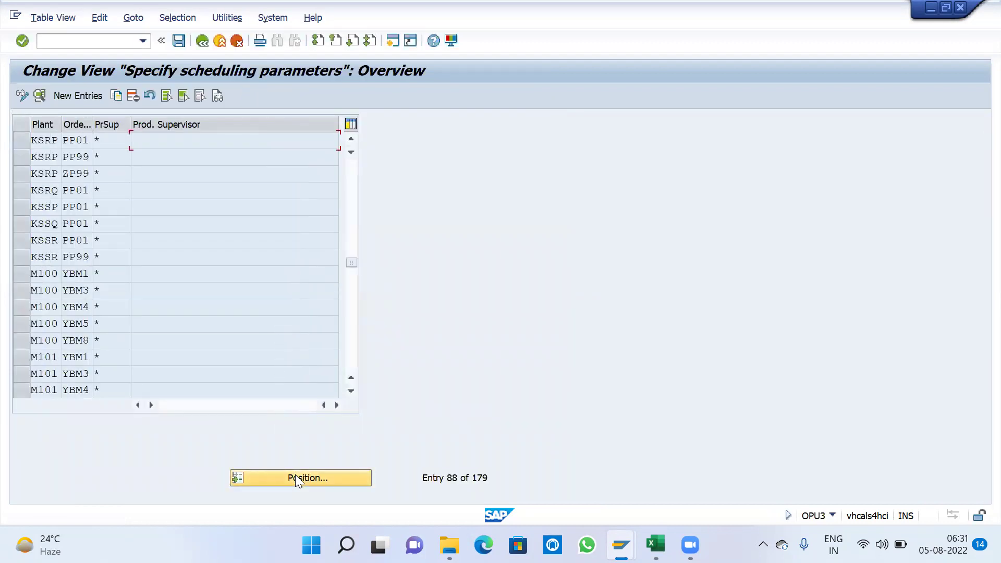
Step: Copy the KSRP scheduling parameters of order type PP01 to ZP02, save them, and return to the IMG
click(22, 141)
click(116, 97)
key(Tab)
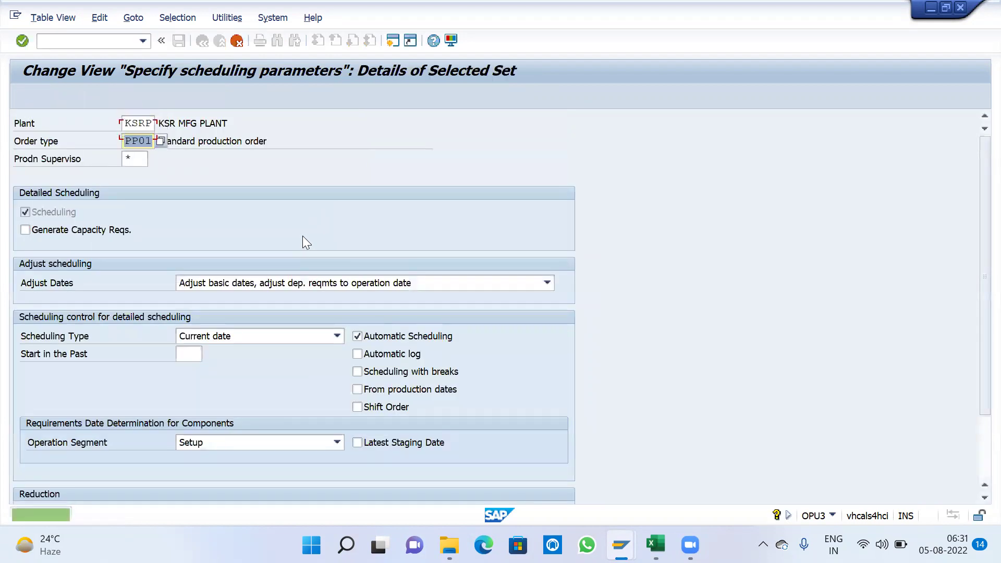
text(ZP02)
key(Return)
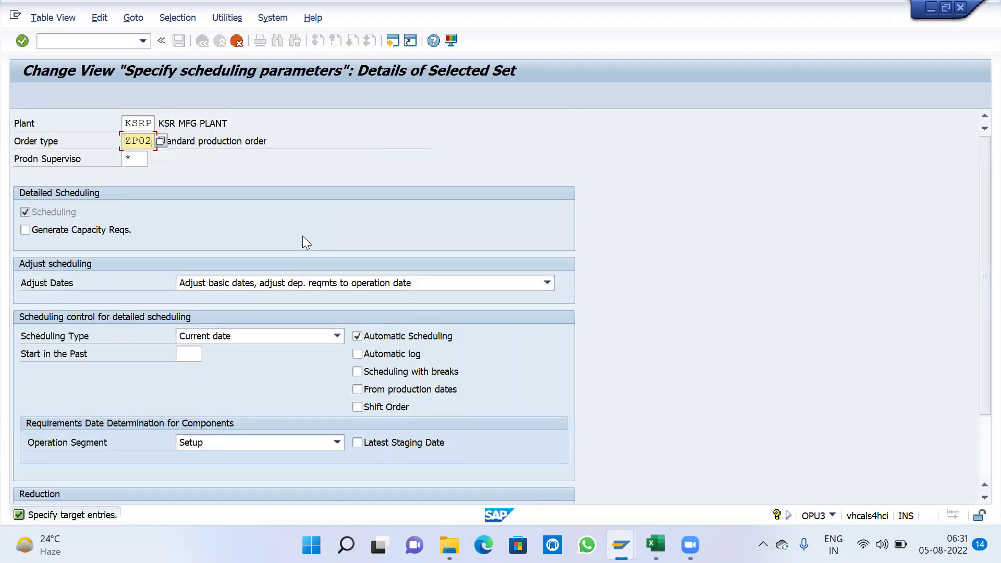
key(ctrl+s)
key(Return)
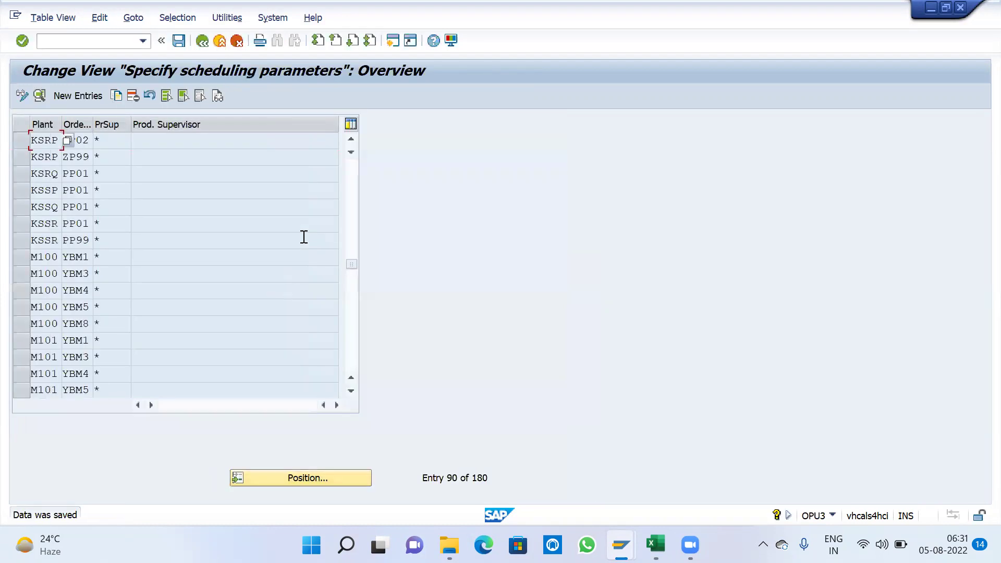
click(201, 41)
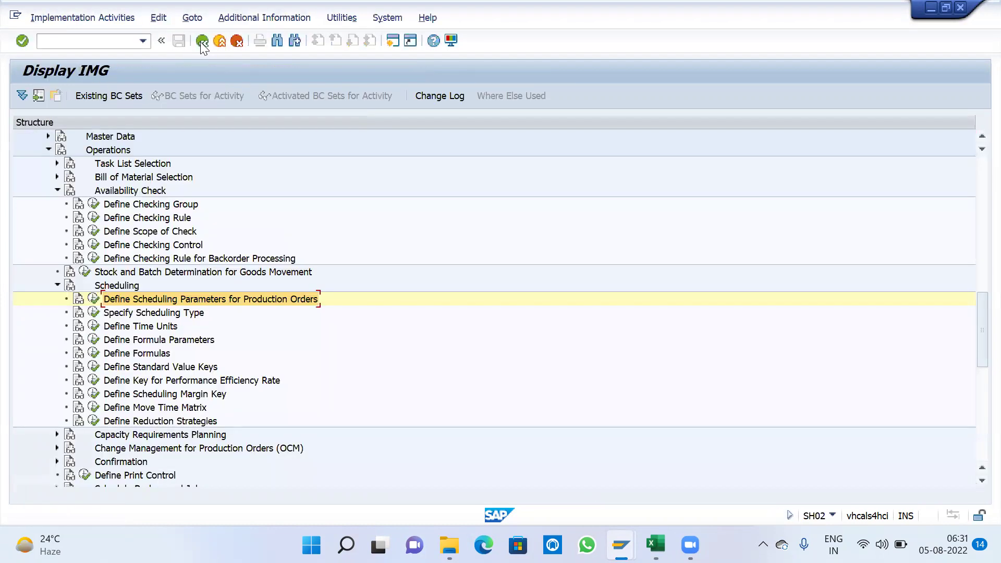
Step: Open Define Confirmation Parameters under Confirmation and position the list at plant KSRP
scroll(120, 407, down, 1)
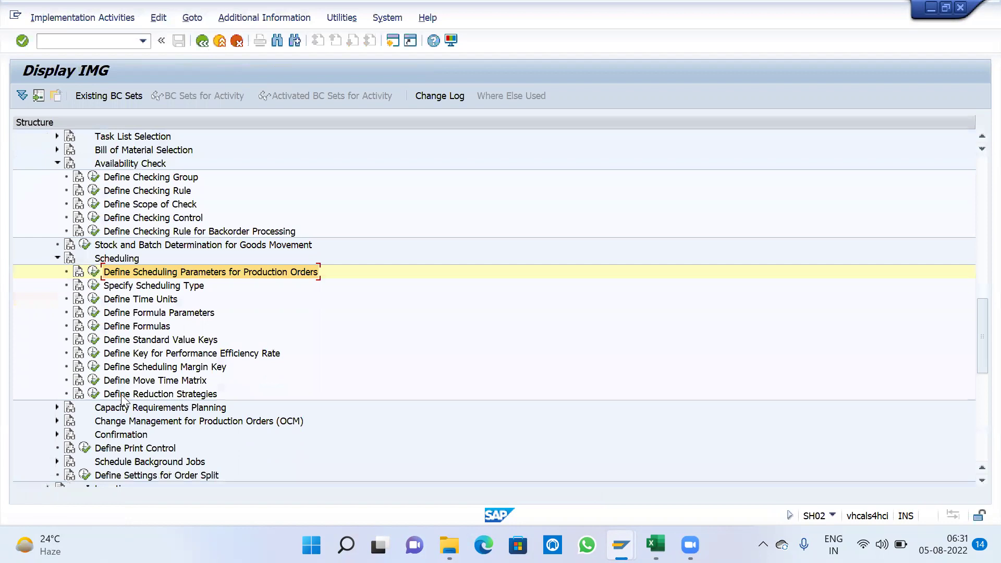
click(117, 435)
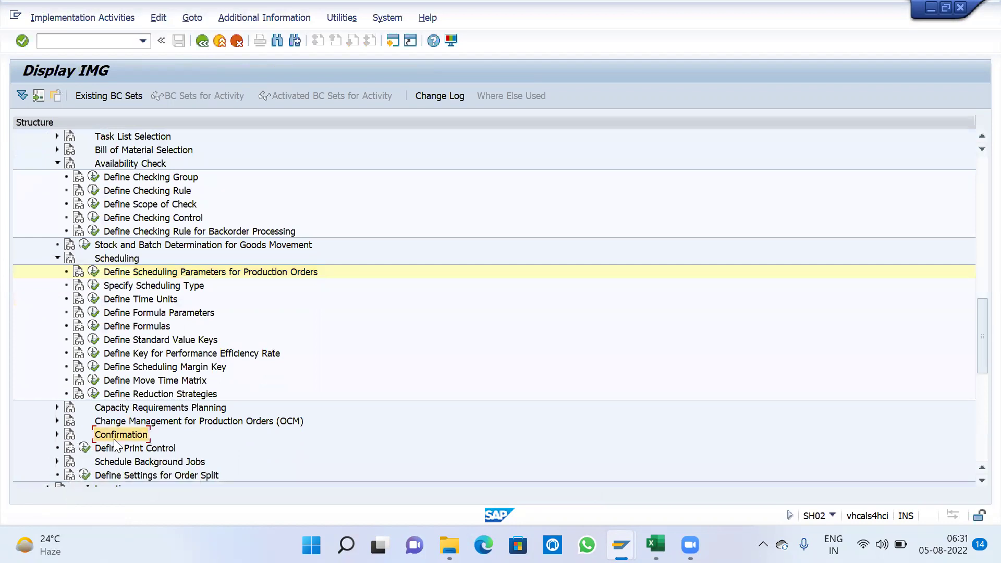
click(57, 435)
scroll(60, 440, down, 2)
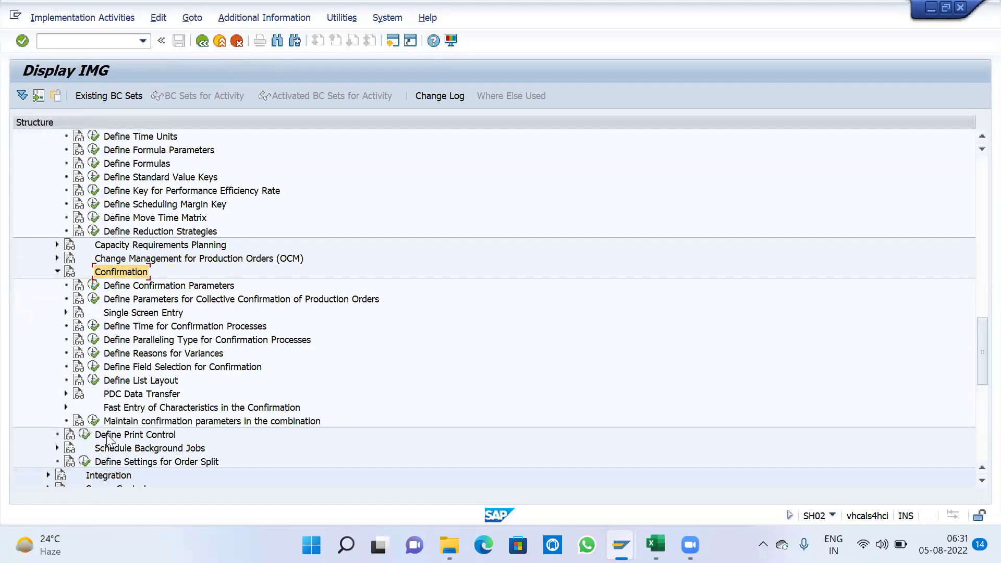
click(94, 286)
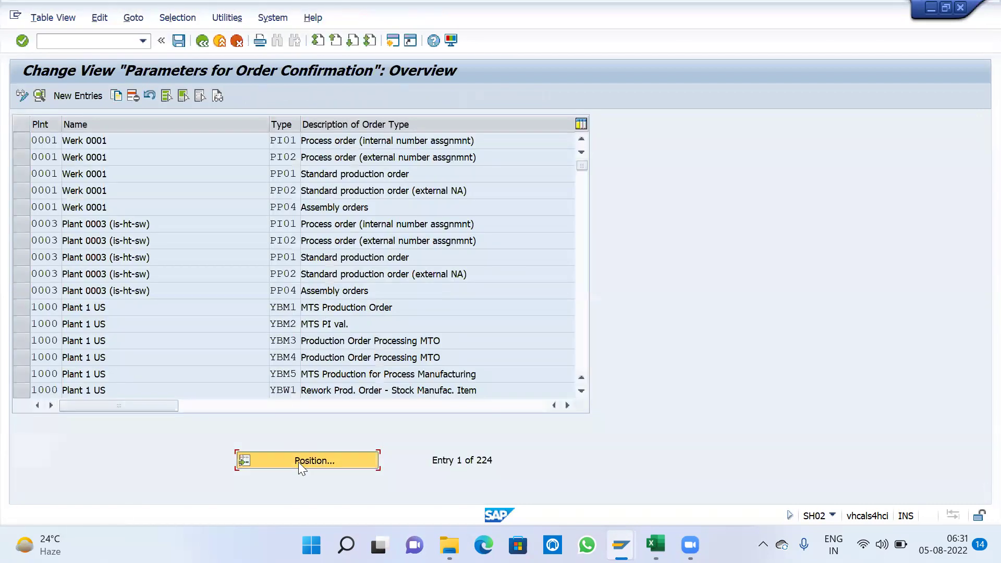
click(298, 462)
text(KSR)
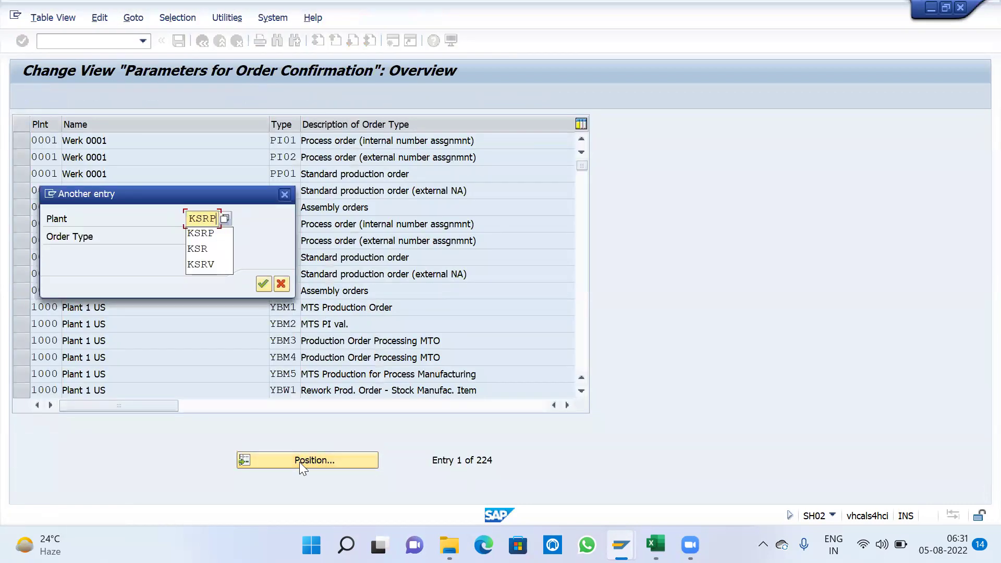
text(P)
key(Return)
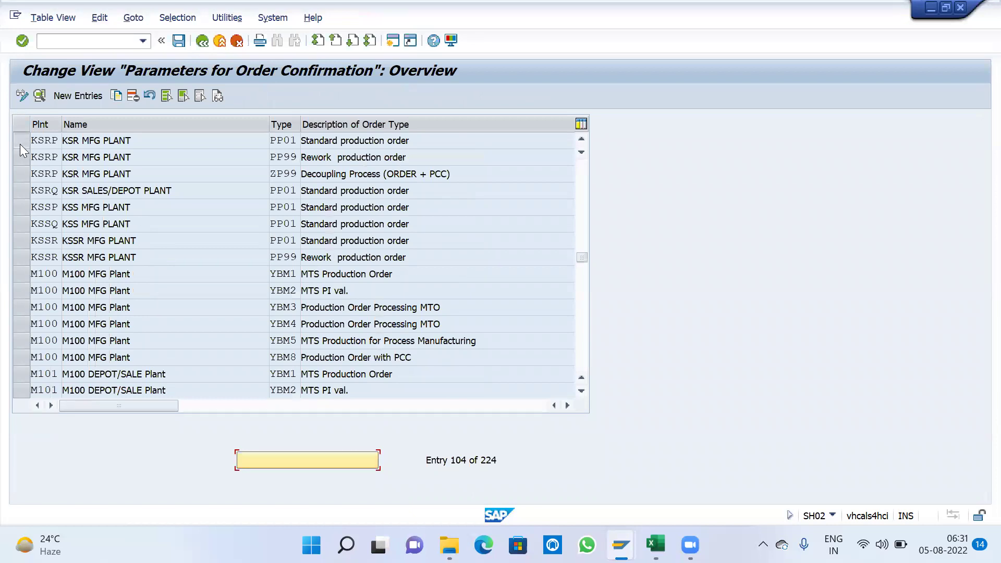
Step: Copy the KSRP confirmation parameters of order type PP01 to ZP02, save them in the proposed customizing request, and return to the IMG
click(20, 142)
click(118, 96)
key(Tab)
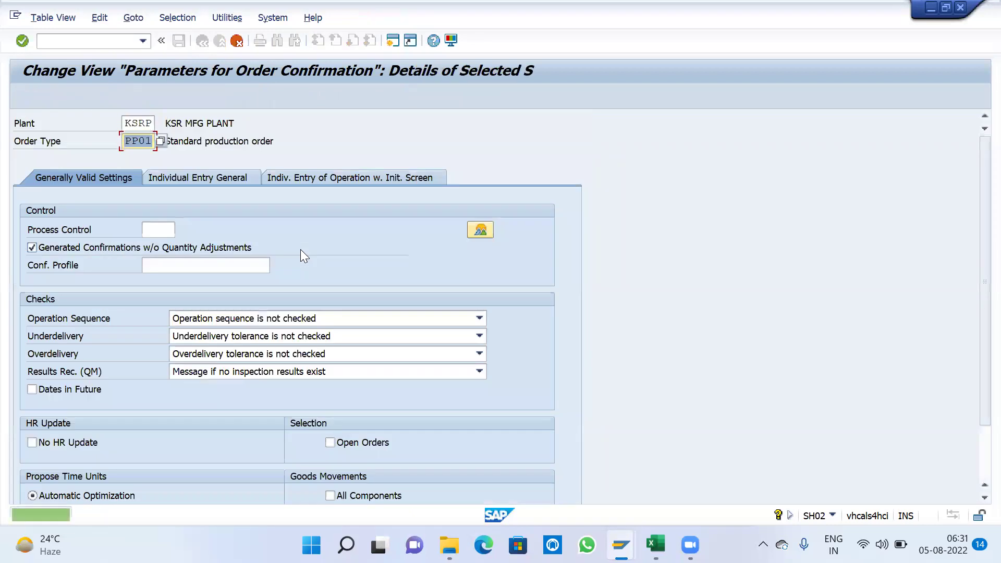
text(ZP99)
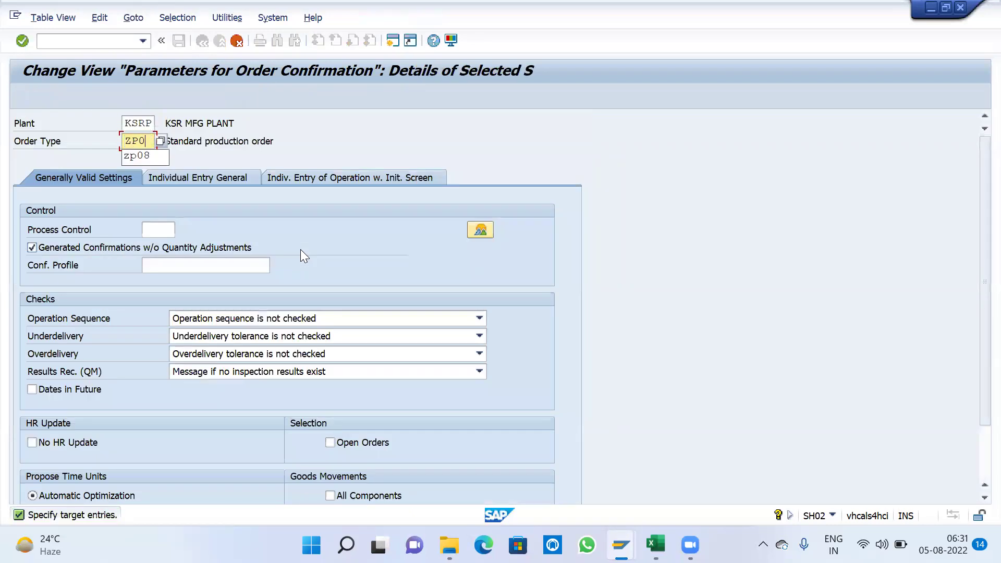
key(Return)
key(ctrl+s)
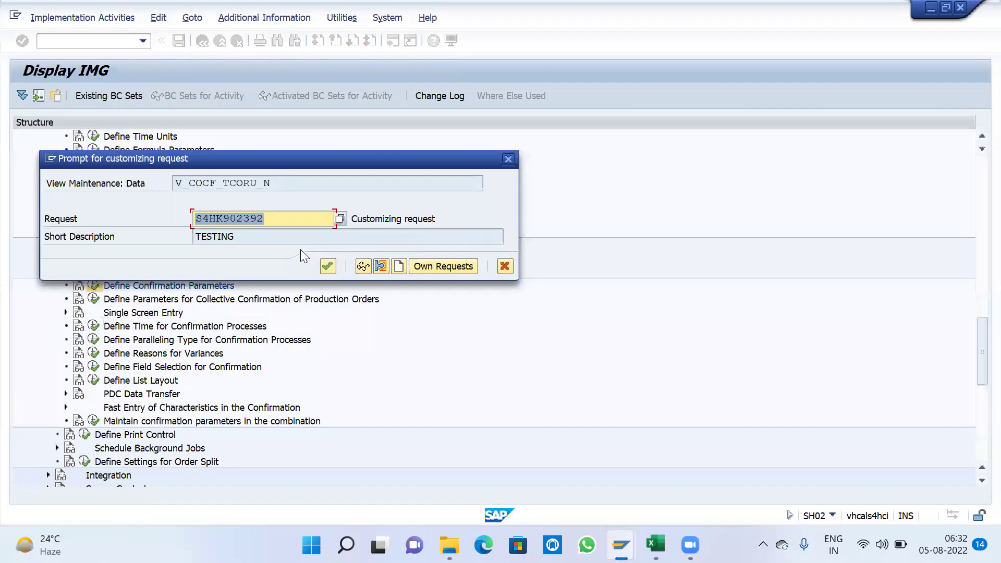
key(Return)
click(203, 43)
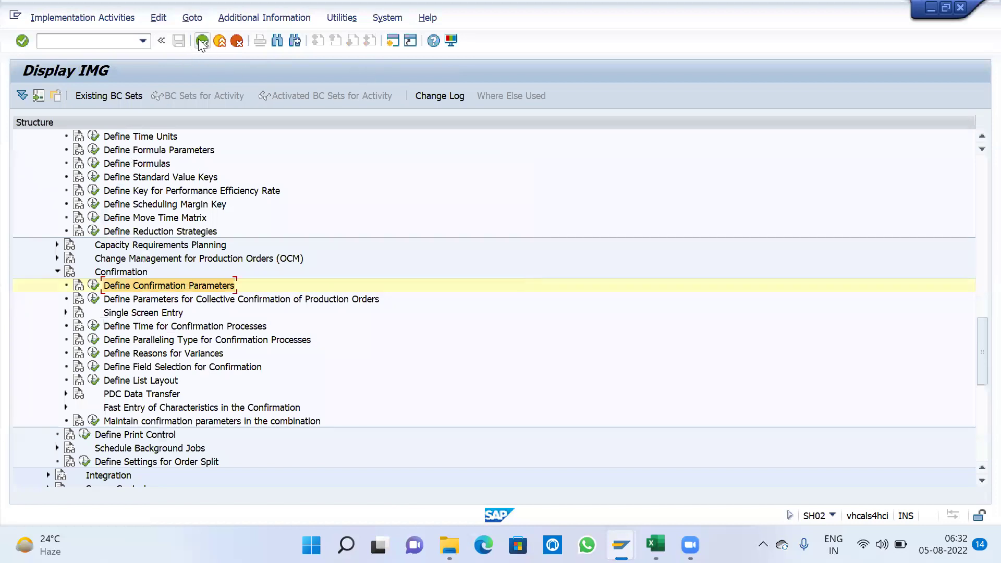
Step: Leave customizing, close the missing-parameters help text, and continue to the header of the ZP02 production order
click(199, 39)
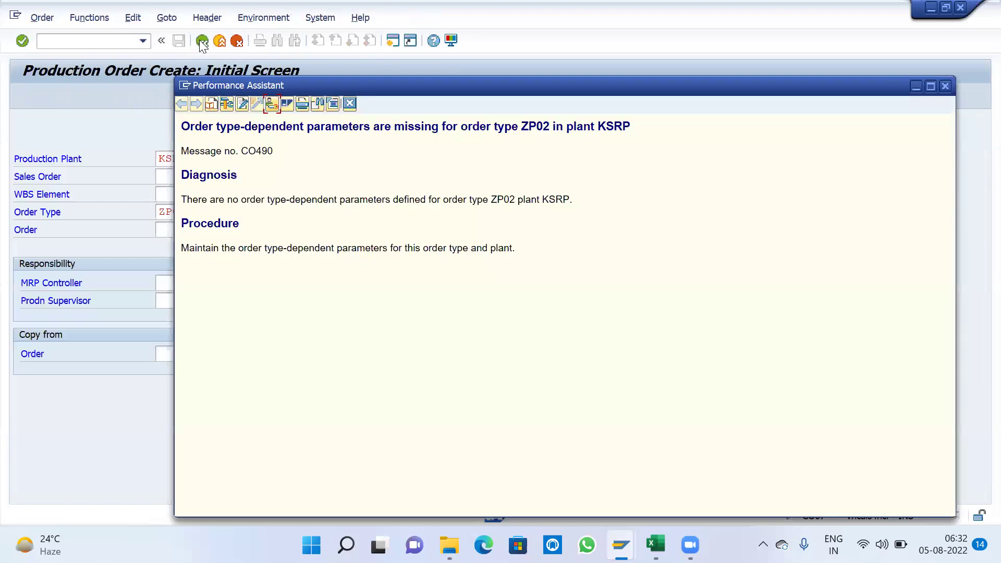
click(351, 103)
key(Return)
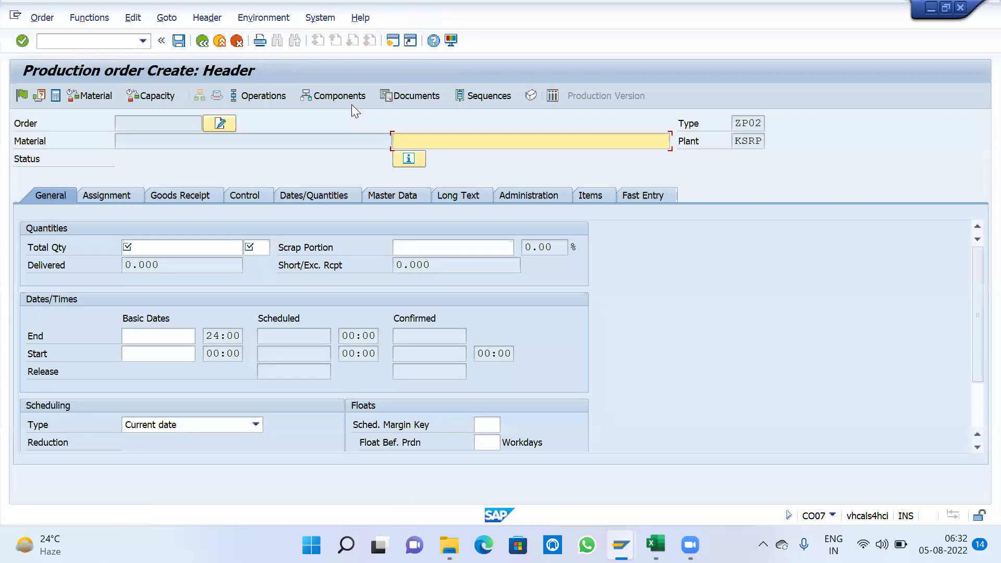
Step: Enter 1002014 -REOWRK PROCESS as the description of the order without material
click(444, 136)
click(443, 156)
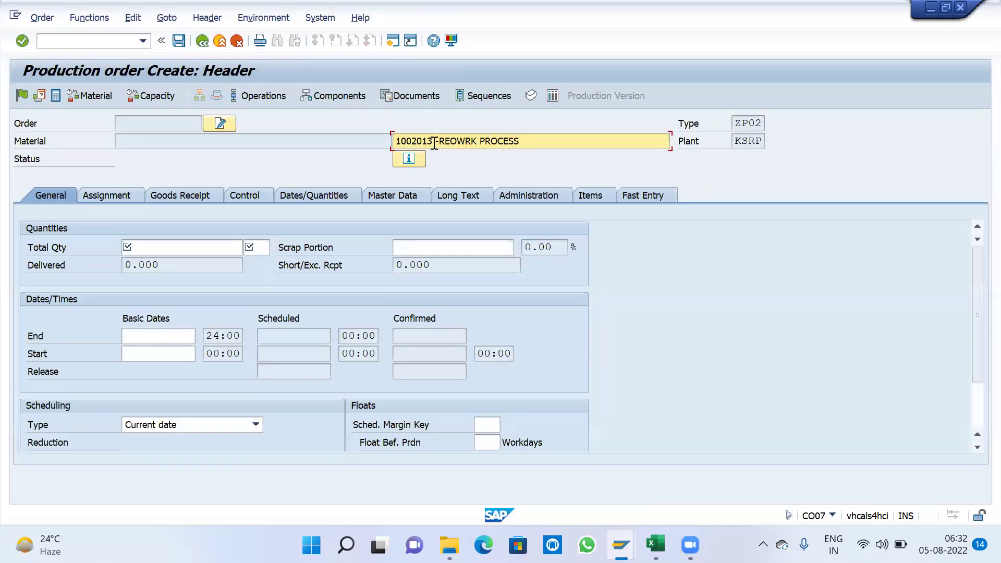
key(BackSpace)
text(4)
key(Tab)
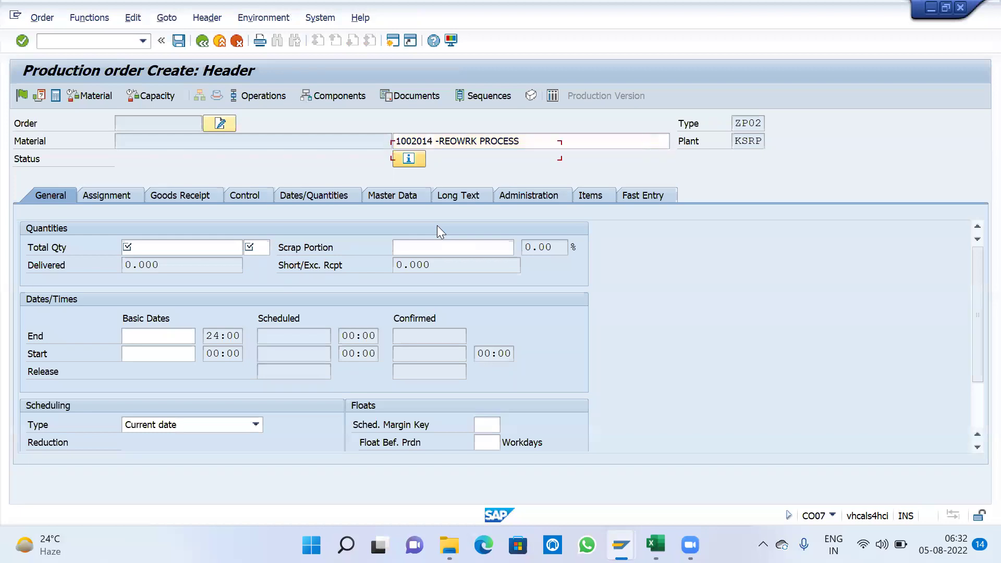
Step: Set the order's total quantity to 10 EA and choose a reference operation set for the routing selection
click(186, 253)
click(177, 260)
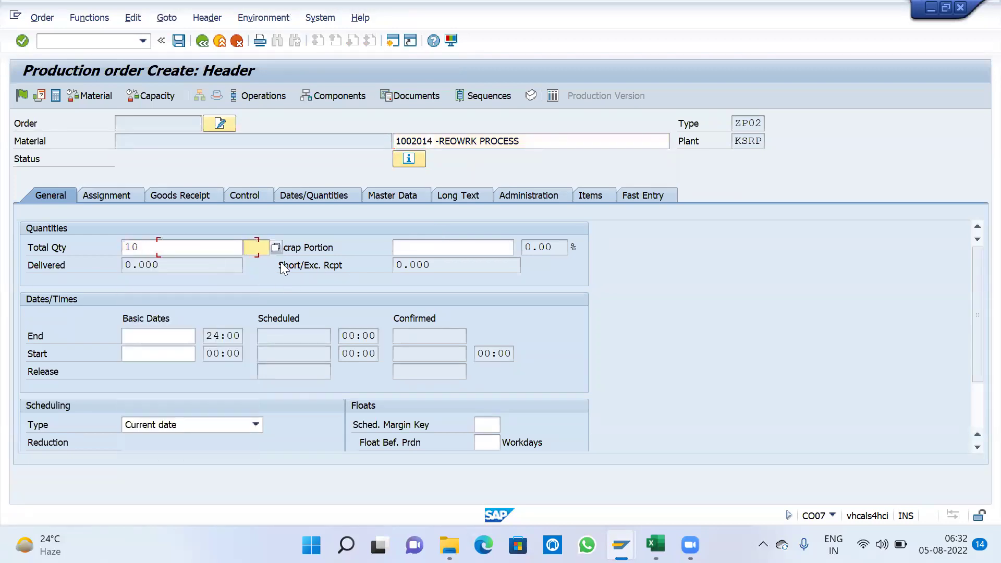
text(EA)
key(Return)
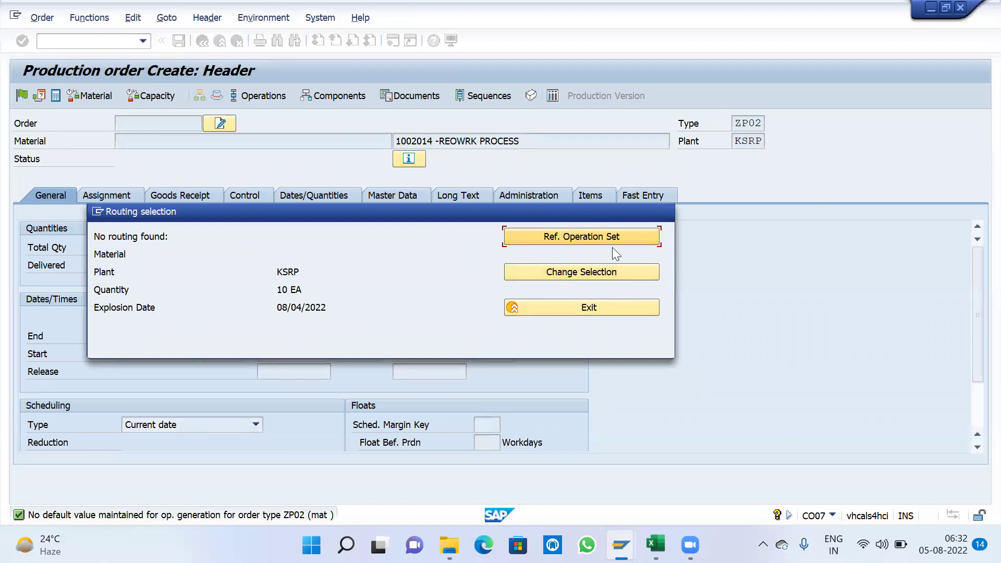
click(585, 241)
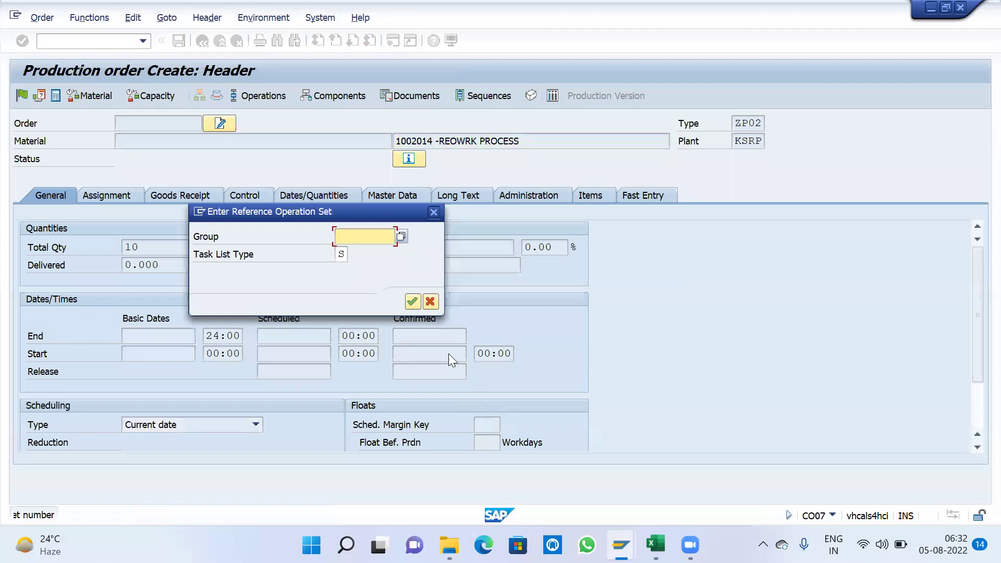
Step: Dismiss the reference operation set and follow the error's help text to the default values for operation generation of plant KSRP
click(430, 302)
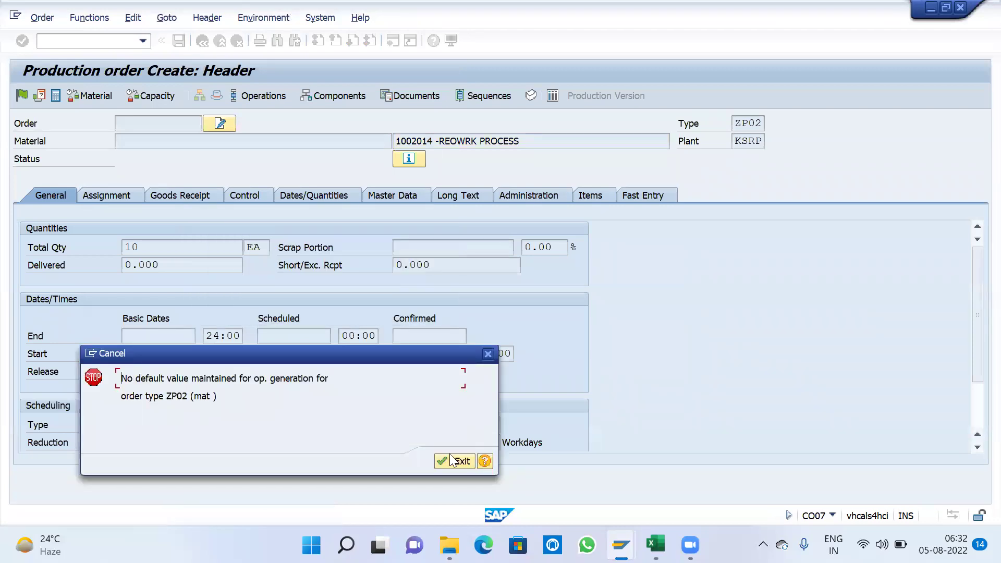
click(170, 394)
drag(168, 394, 189, 397)
click(184, 395)
click(188, 397)
click(485, 461)
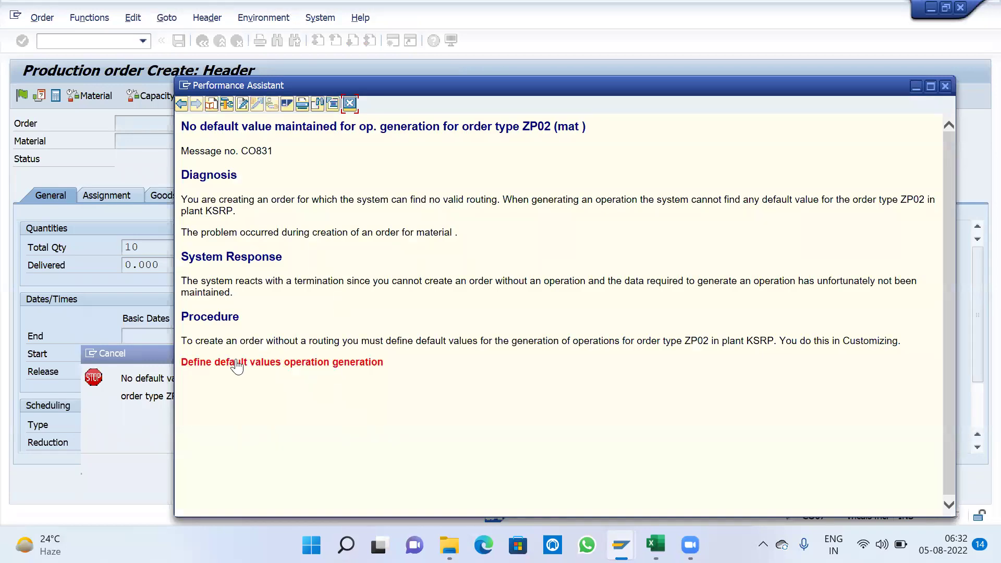
click(269, 364)
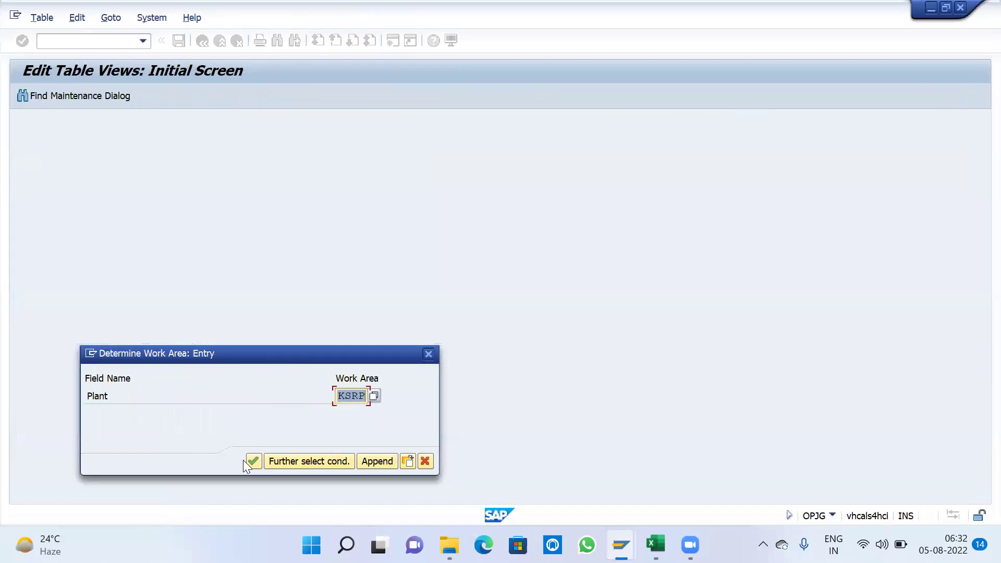
click(256, 462)
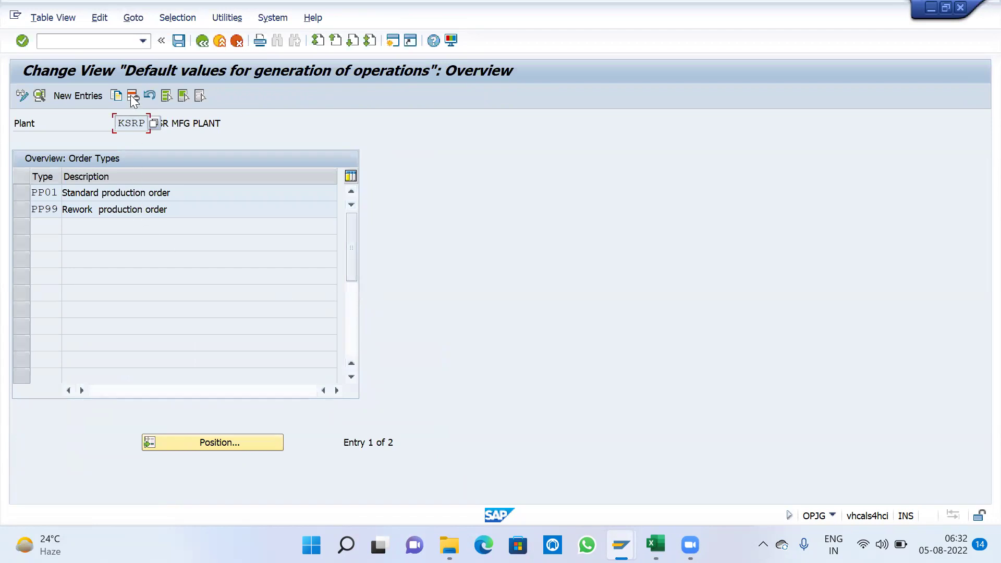
Step: Create a new default values entry for order type ZP02 with control key PP99
click(93, 95)
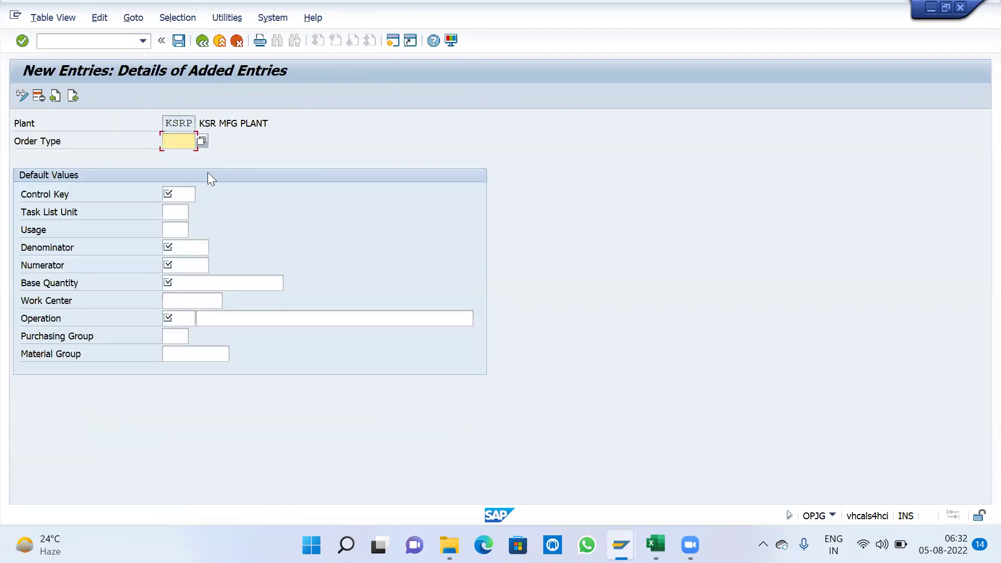
click(180, 141)
click(186, 142)
key(Return)
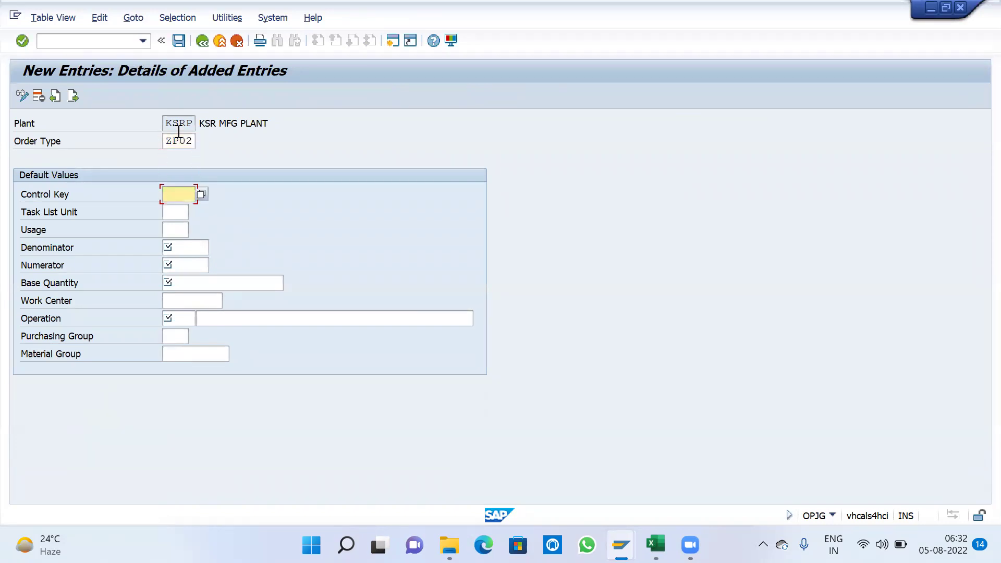
click(179, 194)
click(180, 212)
Step: Set the denominator, numerator and base quantity of the ZP02 entry to 1
click(200, 249)
text(1)
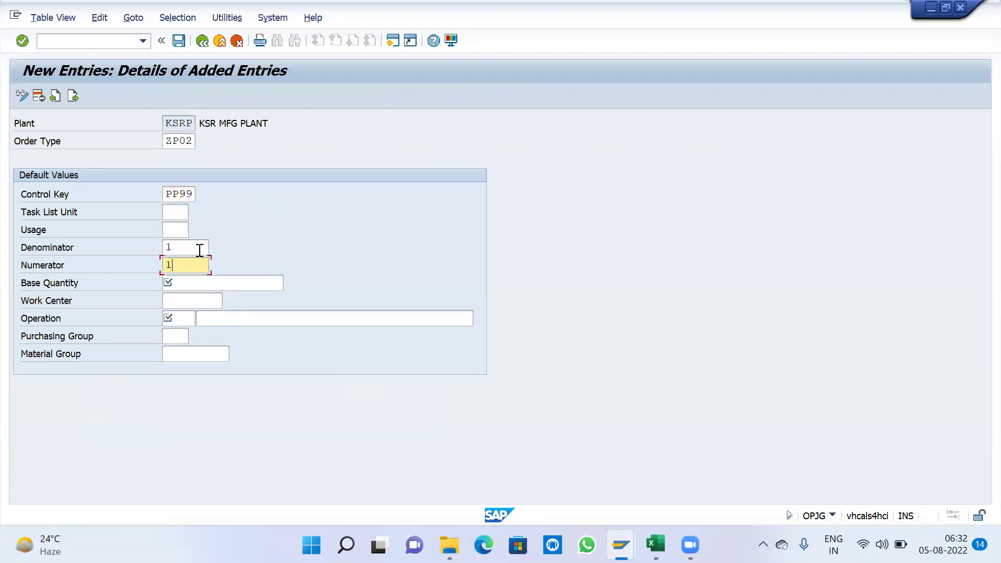
key(Tab)
text(1)
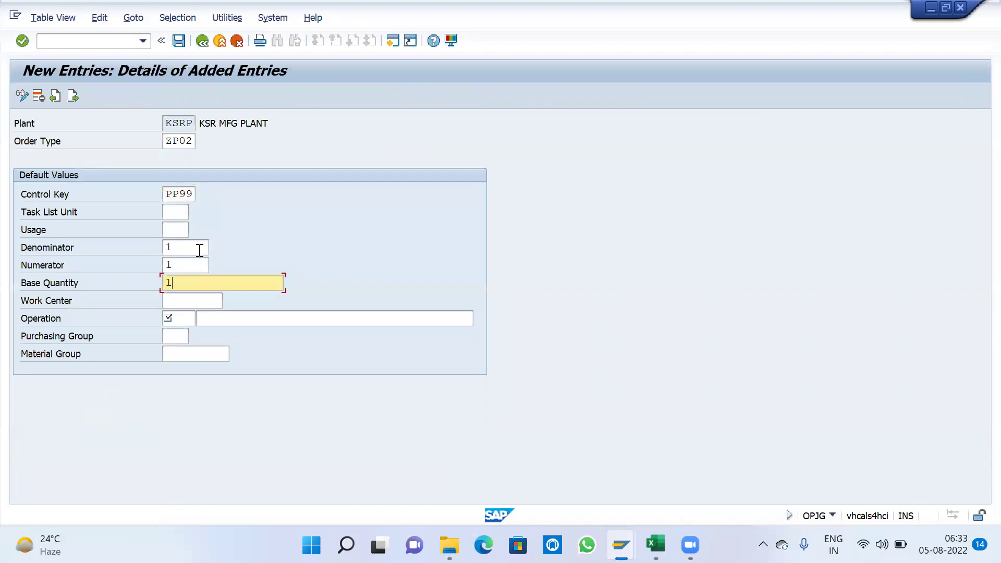
key(Tab)
key(Tab)
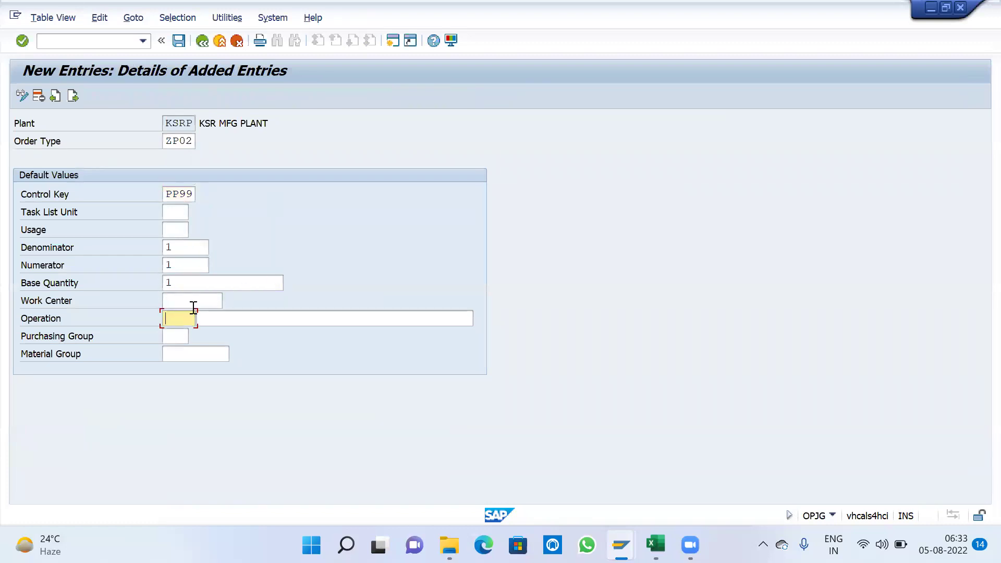
Step: Set the default operation to 0010 with the description FIRST OPERATION MODIFACION
key(space)
key(Down)
key(Return)
key(Tab)
key(space)
key(Down)
key(Return)
key(Return)
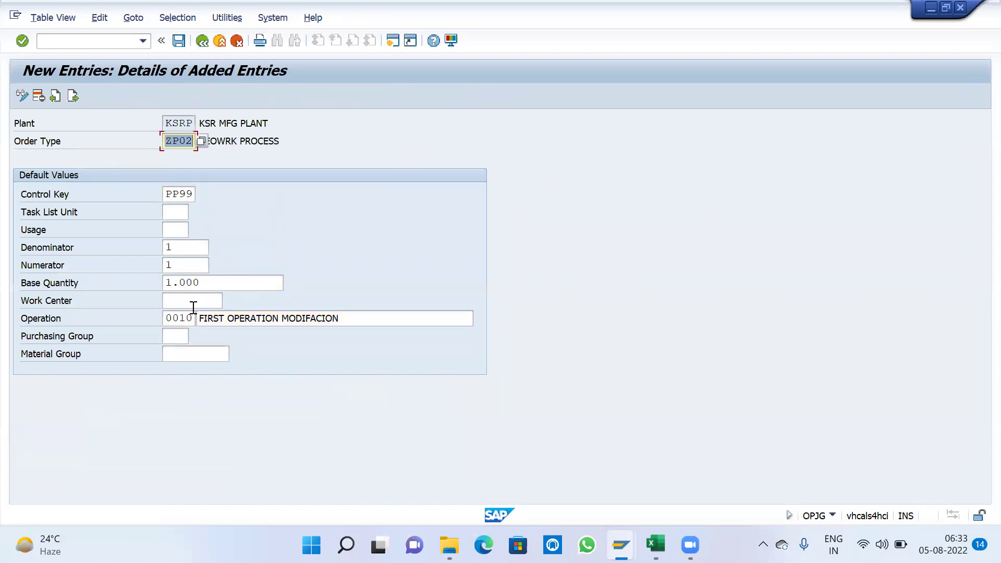
Step: Save the ZP02 default values in the proposed customizing request and leave the customizing view
click(184, 44)
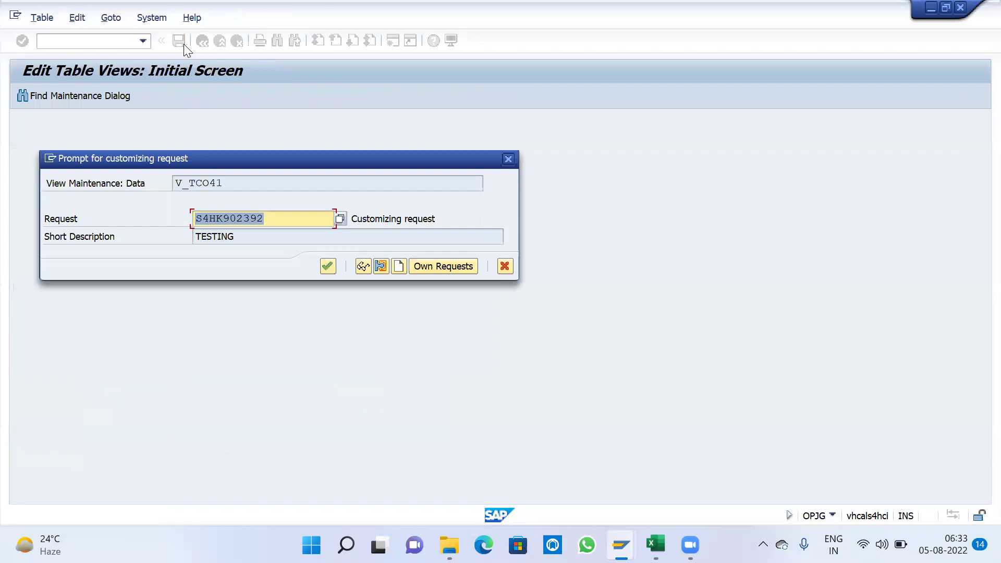
click(328, 267)
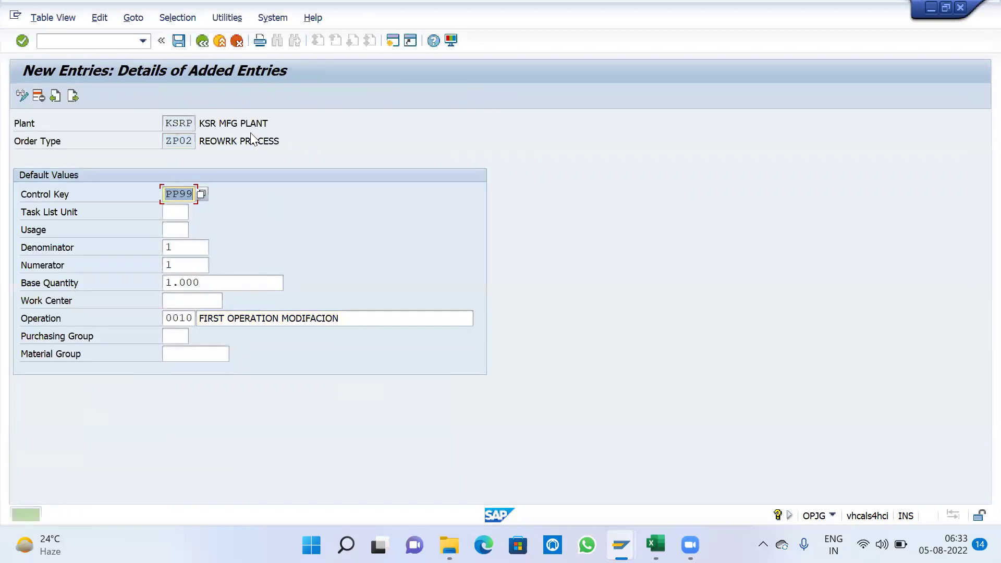
click(208, 41)
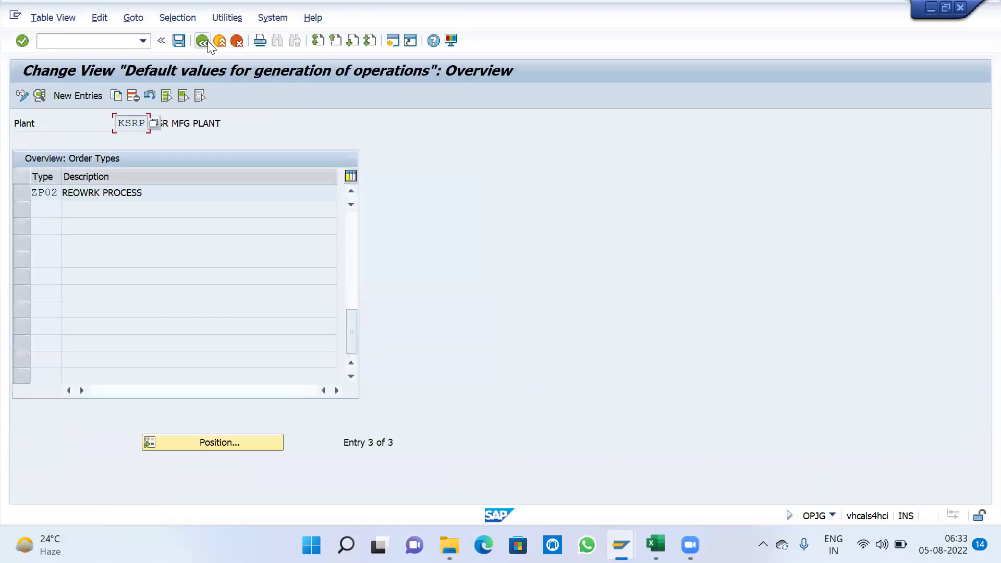
click(211, 44)
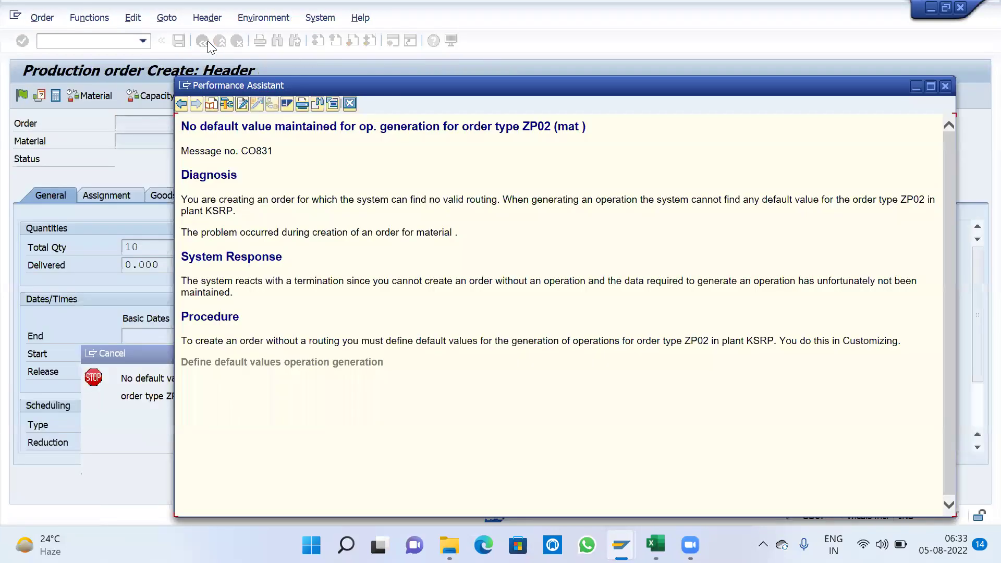
Step: Close the help text and terminated order, then restart CO07 and continue to the header with plant KSRP and type ZP02
click(349, 103)
click(488, 354)
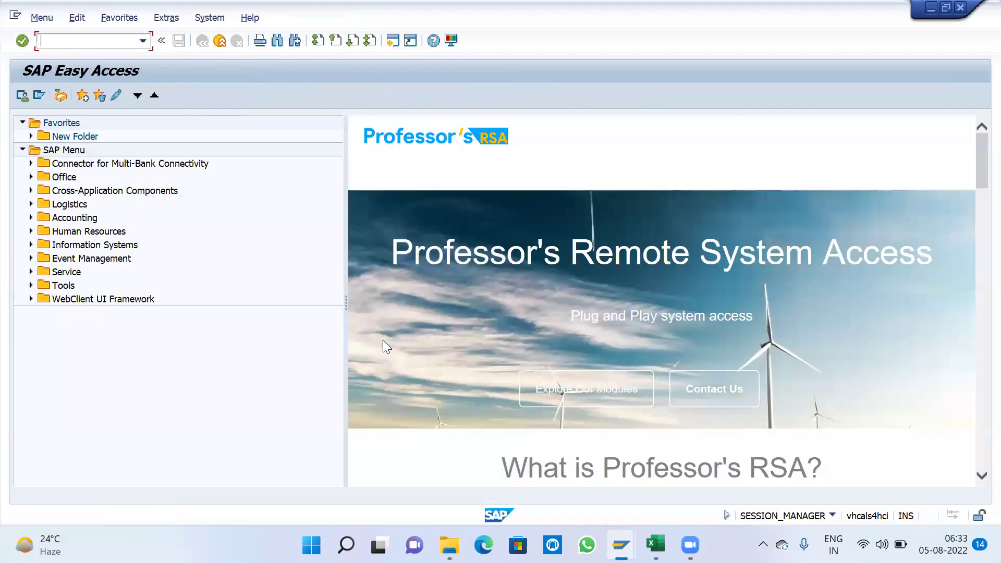
text(CO0)
key(Return)
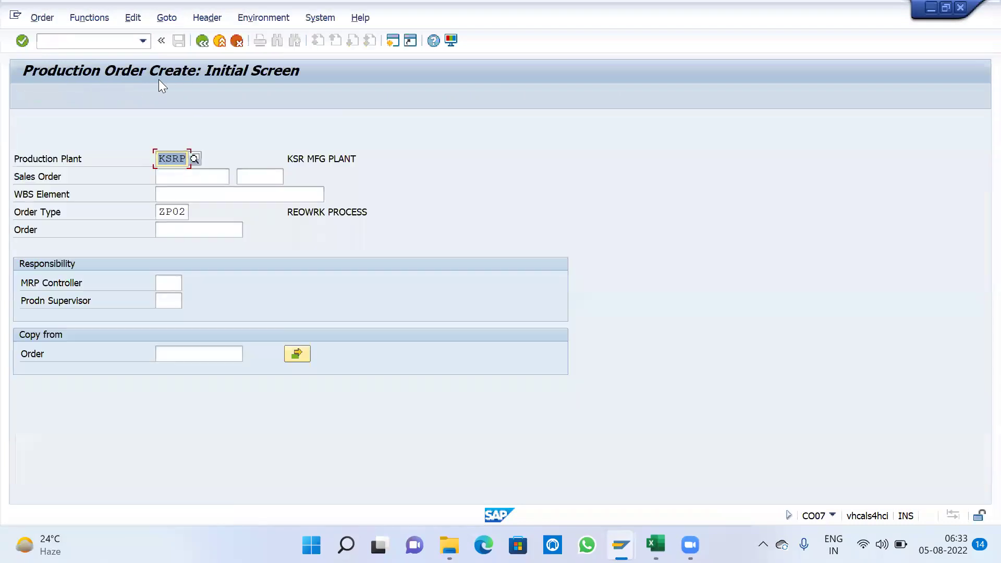
key(Return)
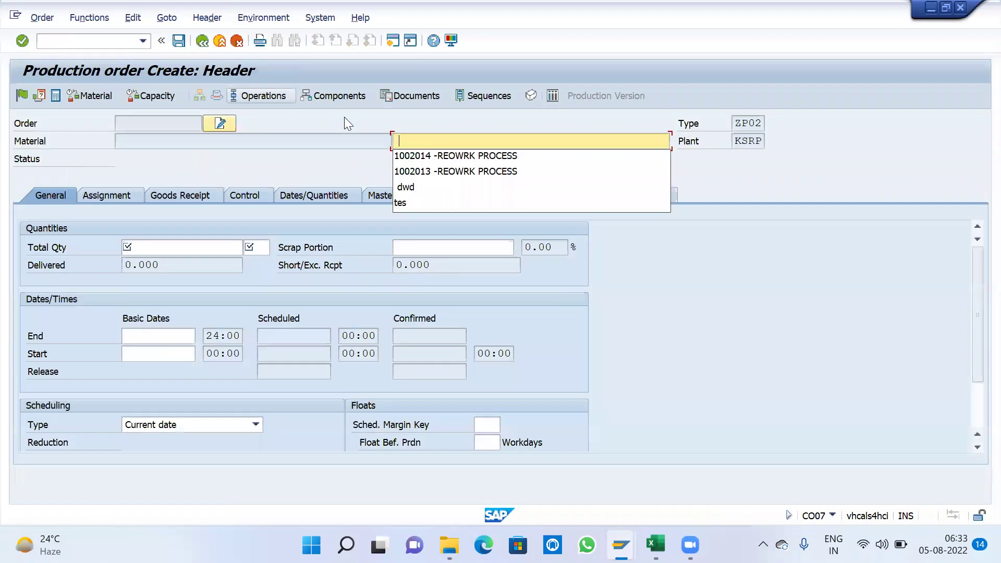
Step: Describe the order as 1002014 -REOWRK PROCESS, set its total quantity to 10 EA, and generate the default operation
click(430, 163)
click(175, 250)
click(167, 262)
key(Tab)
click(255, 263)
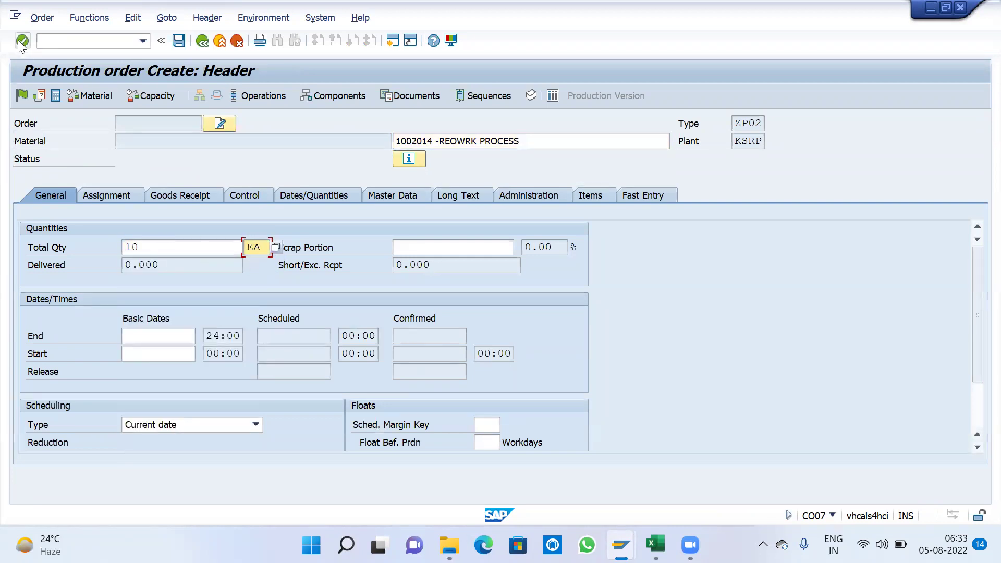
key(Return)
click(587, 307)
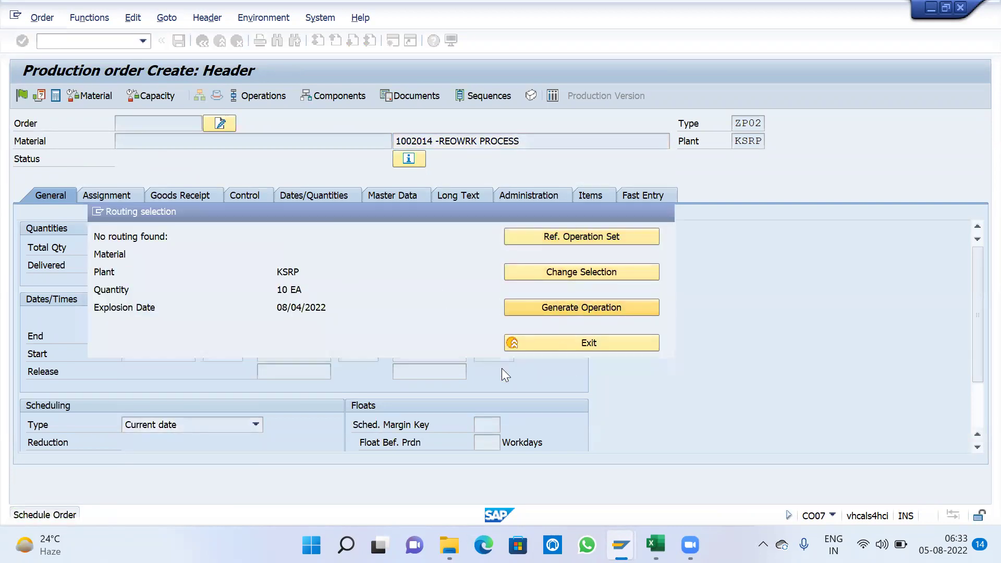
Step: Enter a settlement distribution rule of category ORD with production order 1002014 as the settlement receiver
click(102, 218)
click(104, 223)
click(31, 214)
click(30, 225)
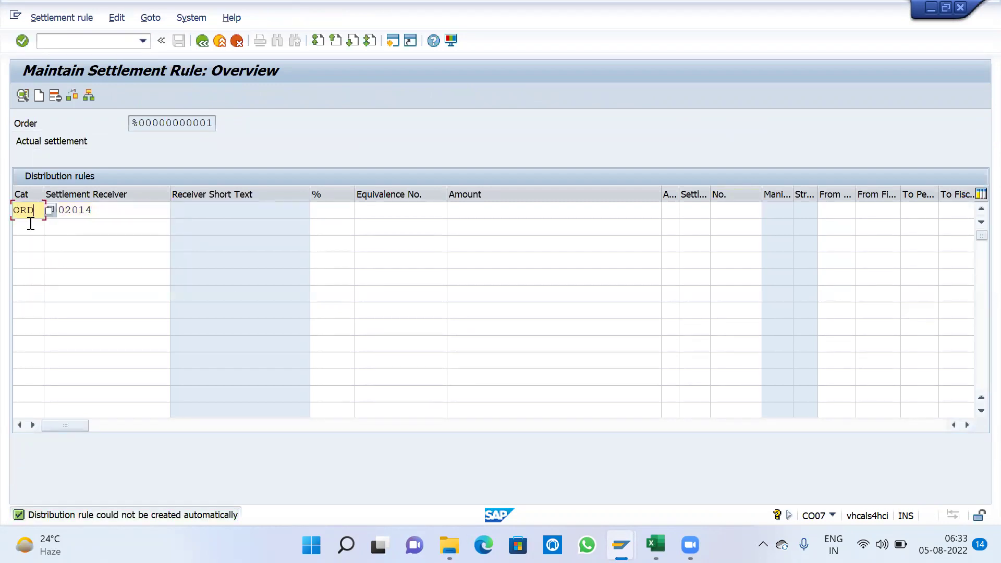
key(Return)
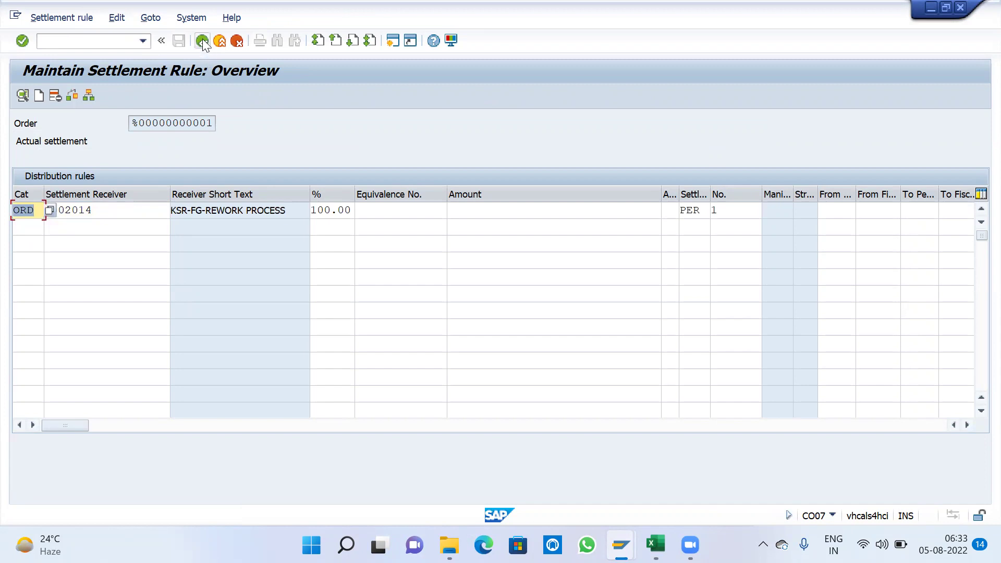
Step: Try to leave the settlement rule, closing its message list, and narrow the Settlement Receiver and Amount columns to review the rule
click(202, 40)
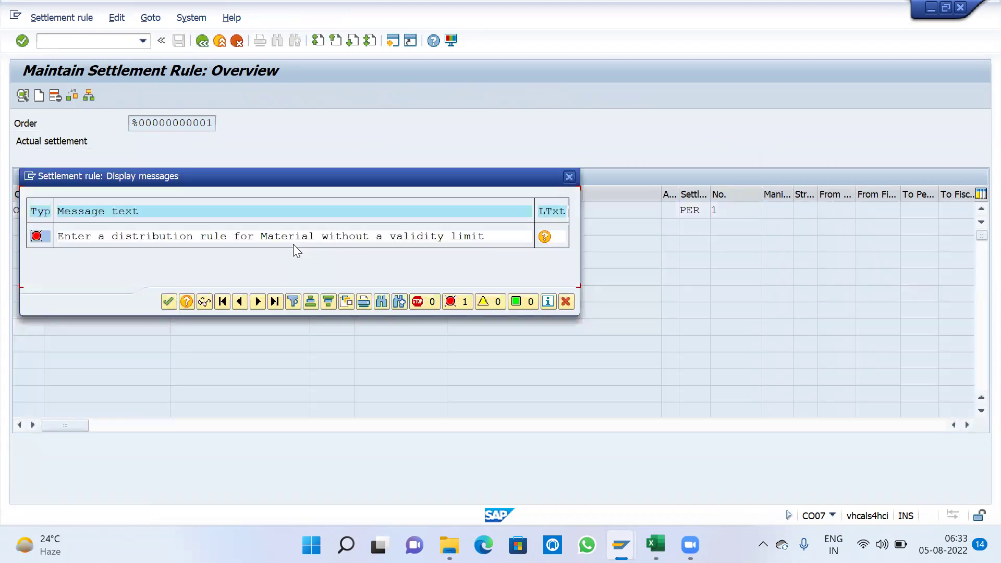
click(169, 301)
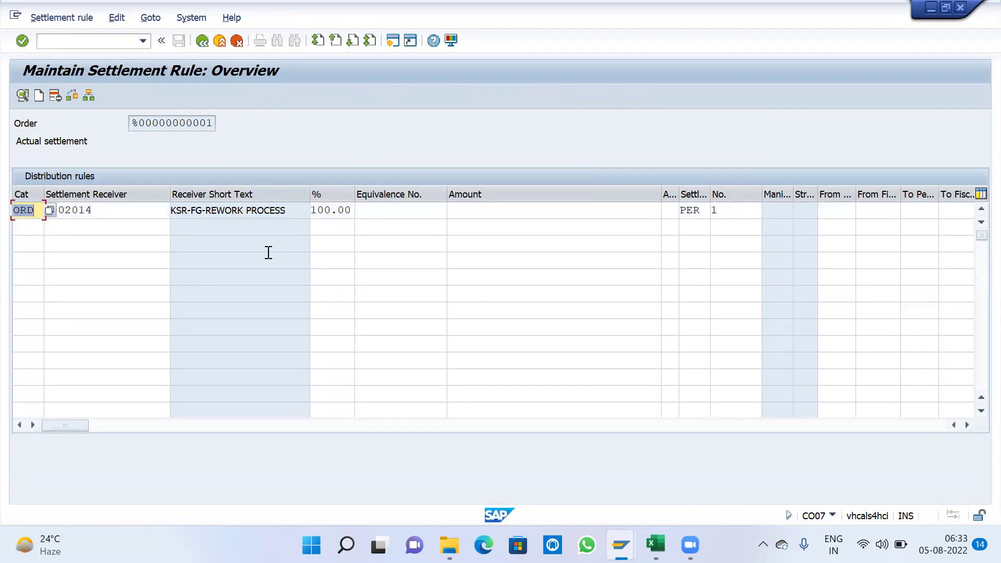
drag(169, 199, 130, 201)
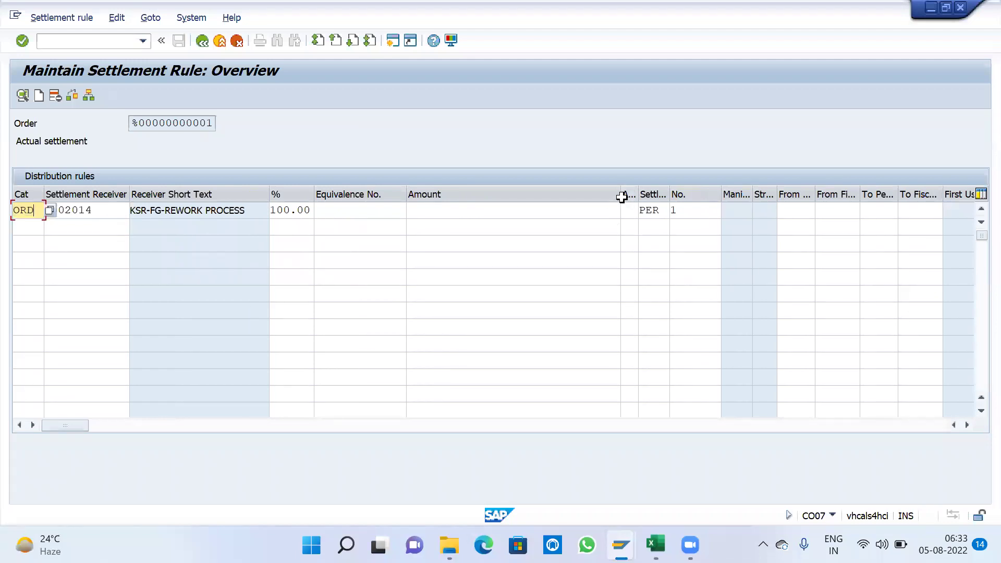
drag(617, 195, 526, 196)
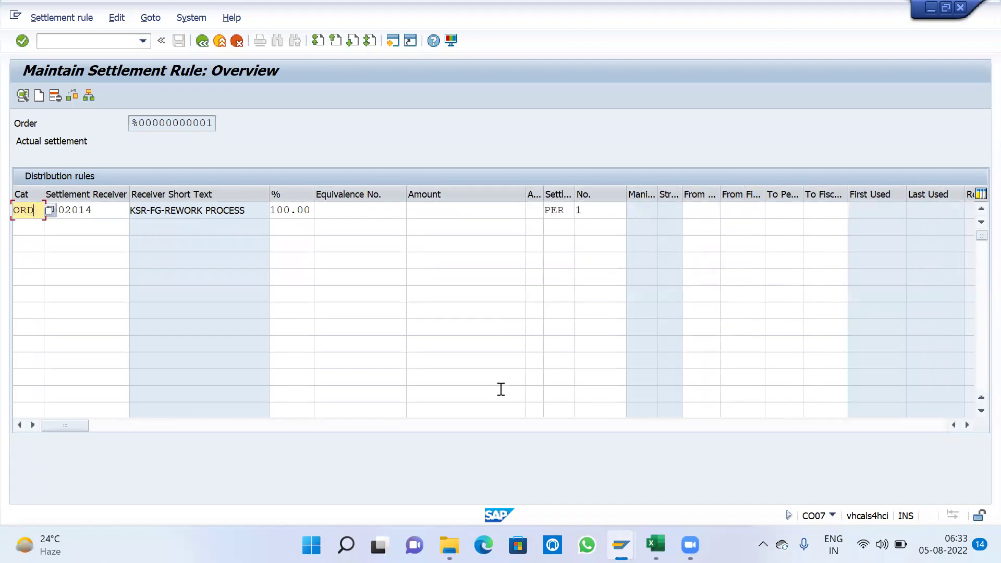
click(202, 41)
click(566, 179)
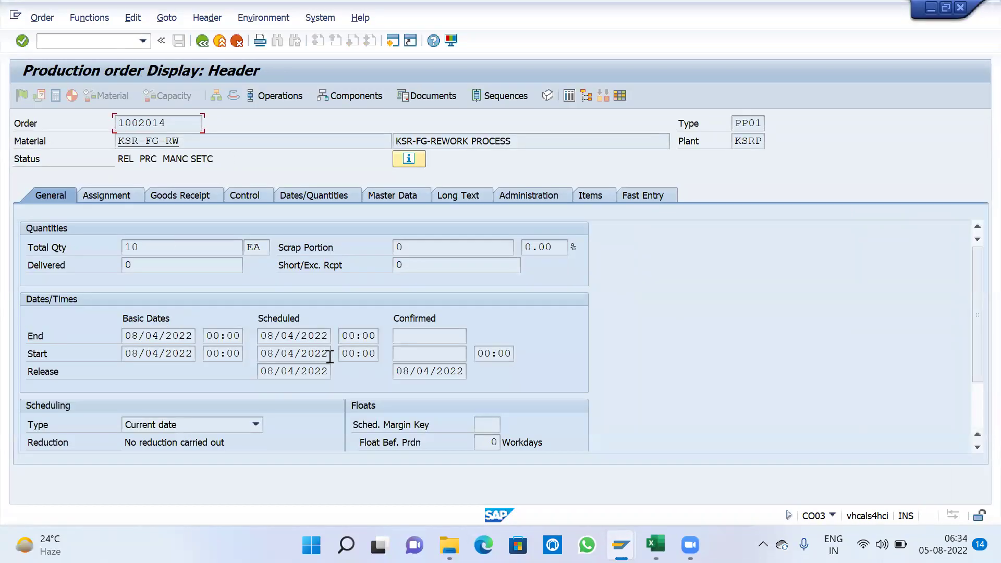
Step: Check the header and operation dates of production order 1002014 in CO03 against the computer's calendar, and return to the order header
drag(431, 372, 122, 325)
click(295, 96)
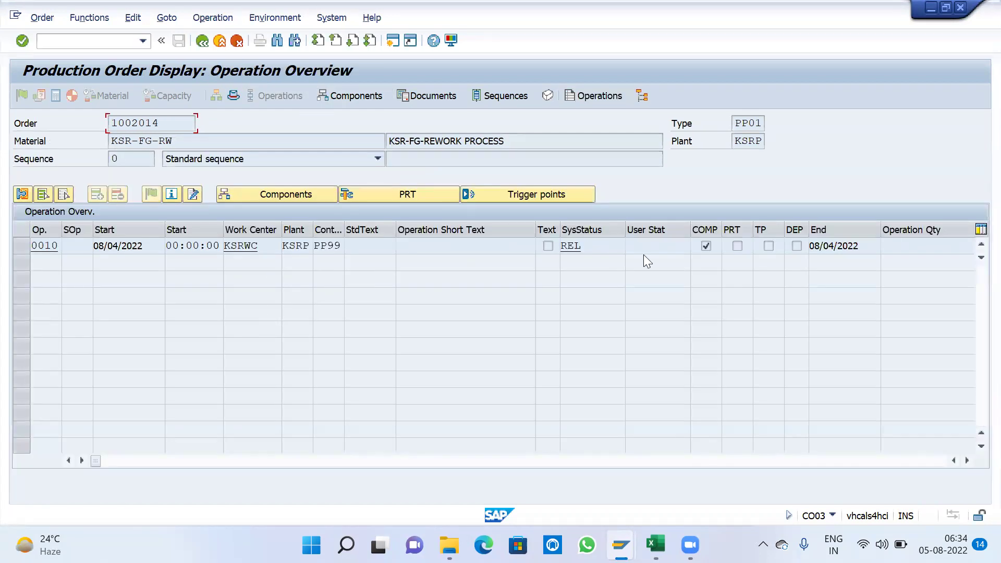
drag(881, 246, 791, 246)
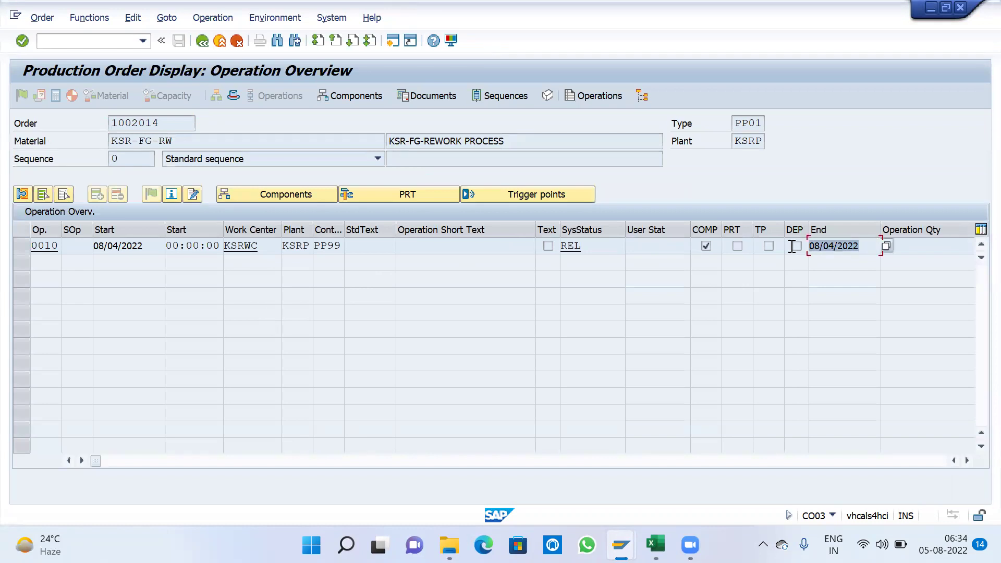
click(427, 362)
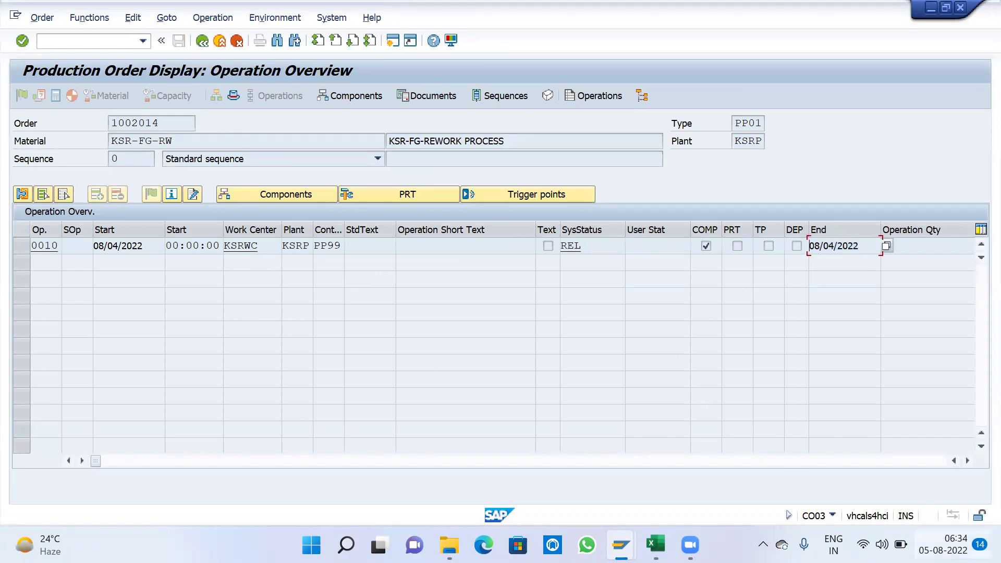
click(943, 544)
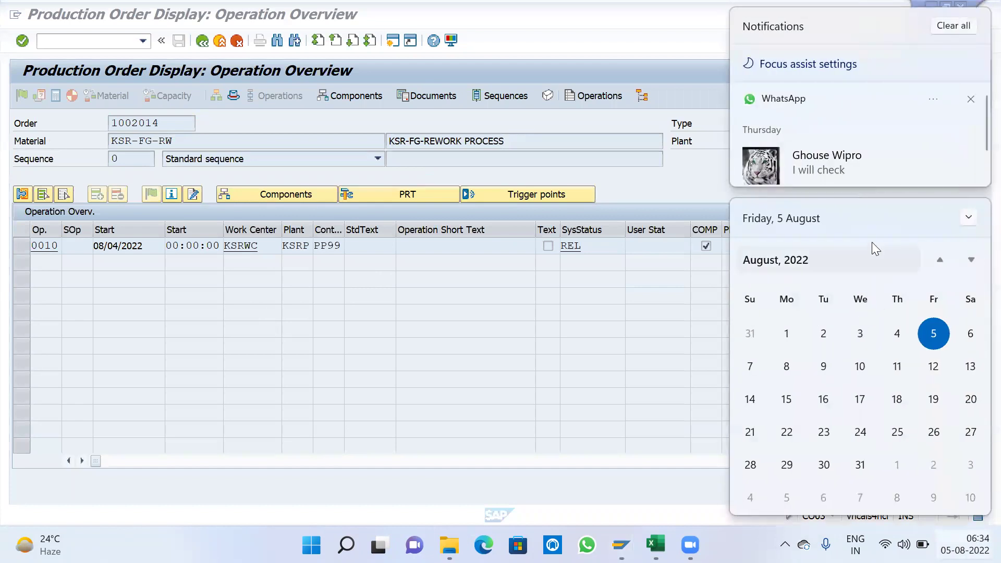
click(511, 334)
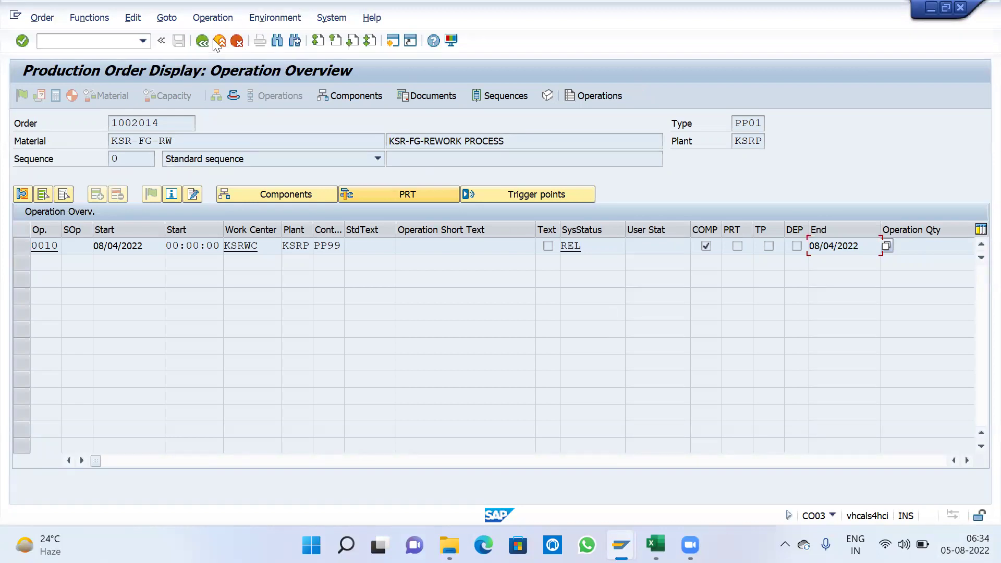
key(alt+Tab)
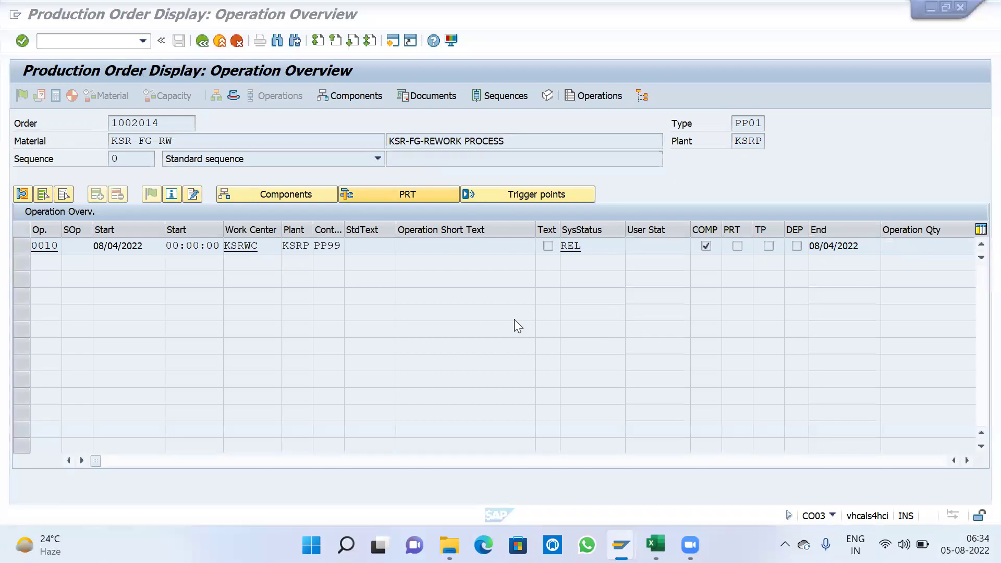
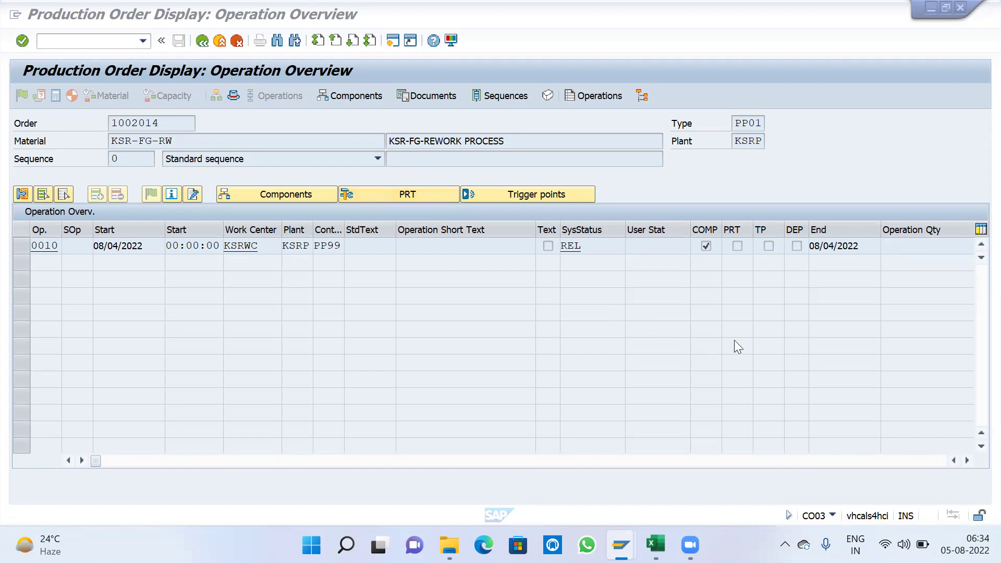
key(alt+Tab)
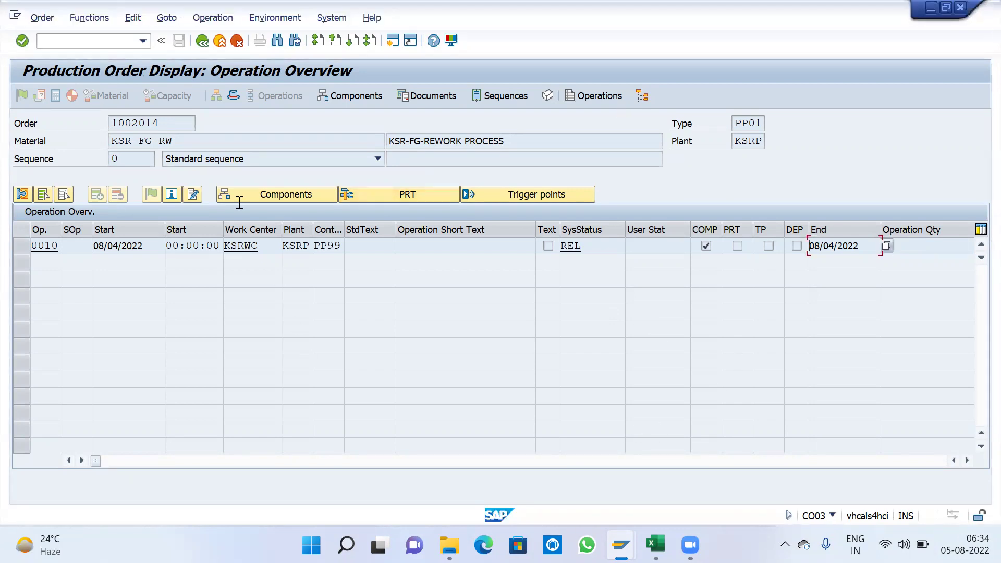
click(204, 43)
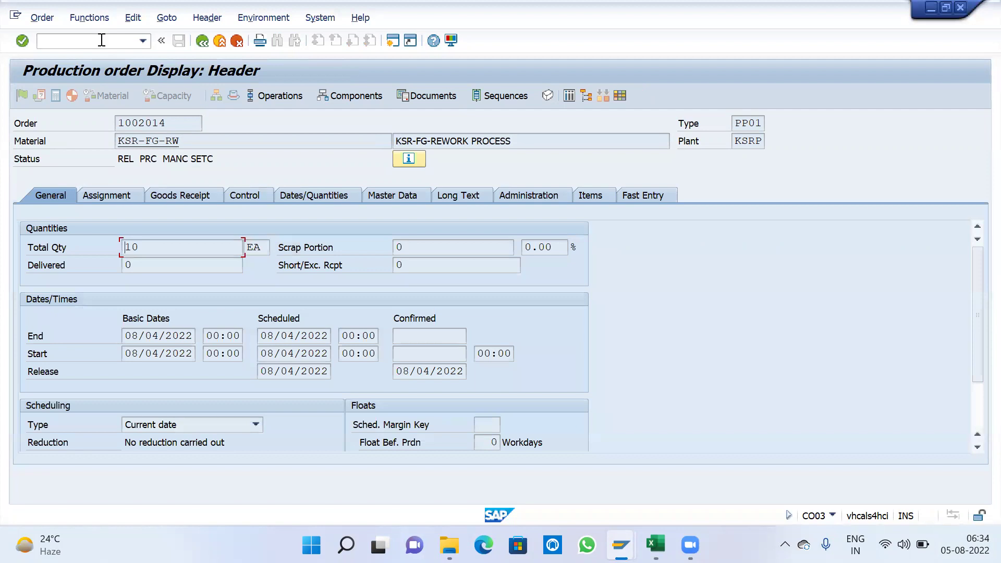
Step: Switch production order 1002014 to change mode, set its basic end date to 10/04/2022, and save the order
click(42, 17)
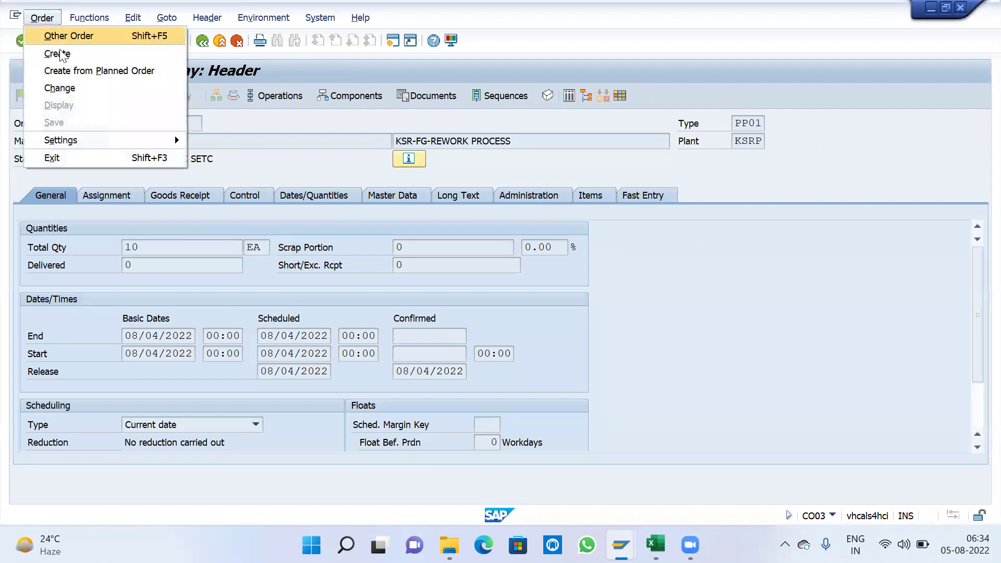
click(66, 89)
click(219, 159)
click(224, 172)
click(22, 41)
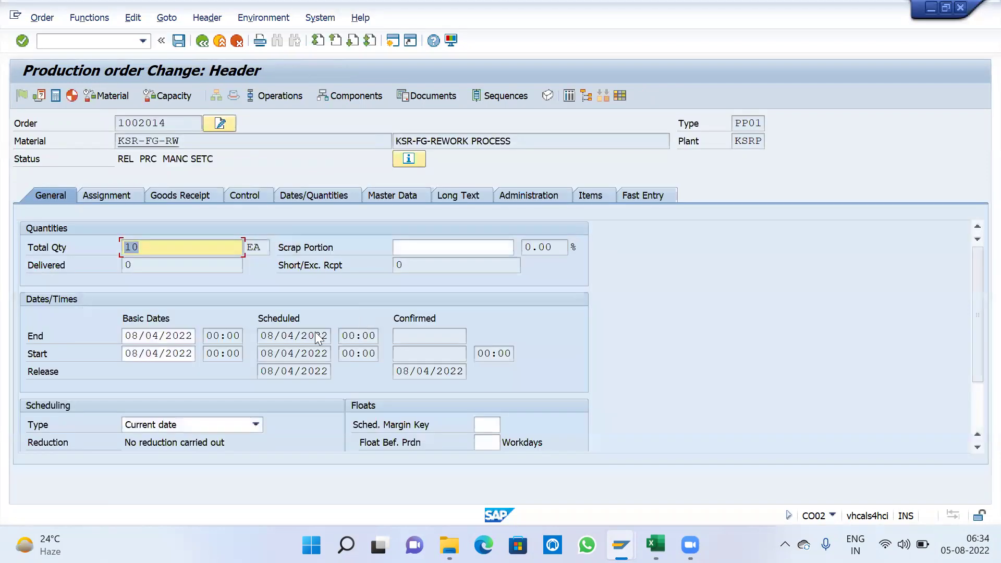
click(167, 353)
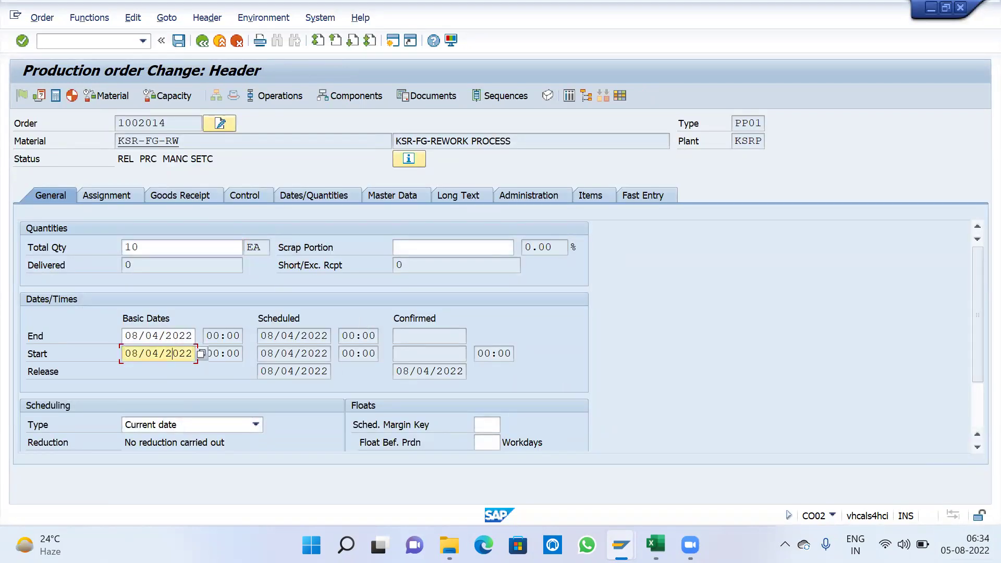
click(162, 335)
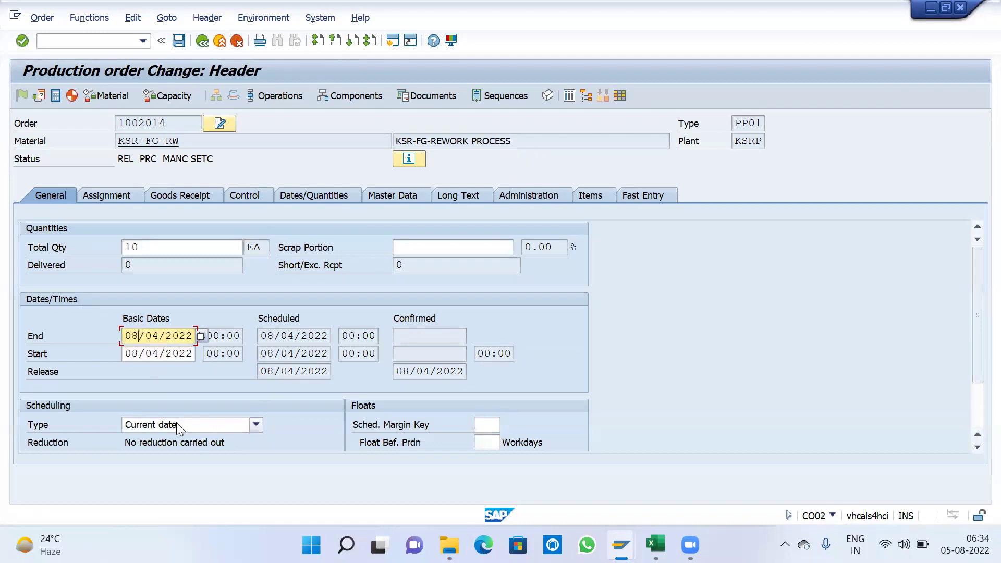
key(Home)
text(10)
key(Return)
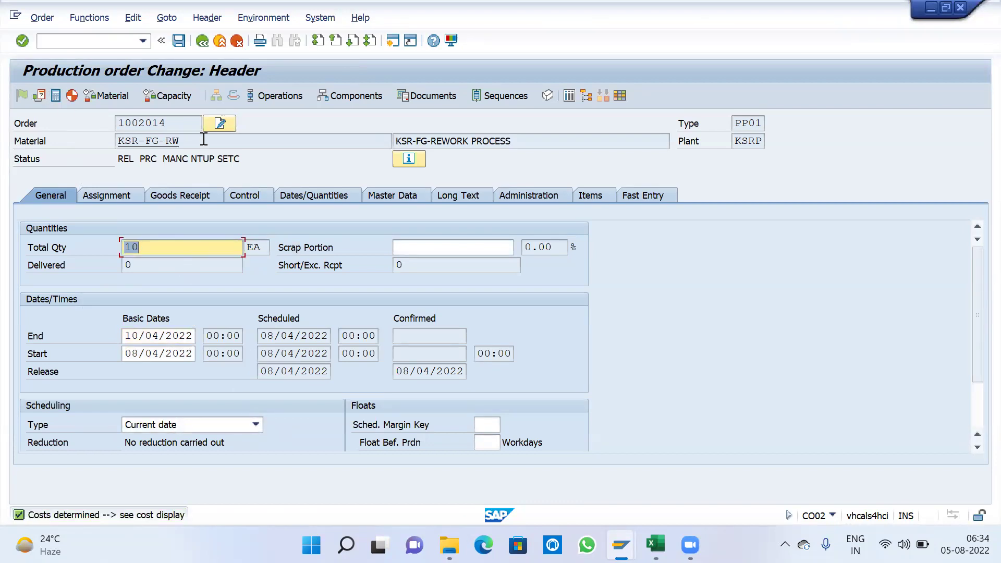
click(179, 42)
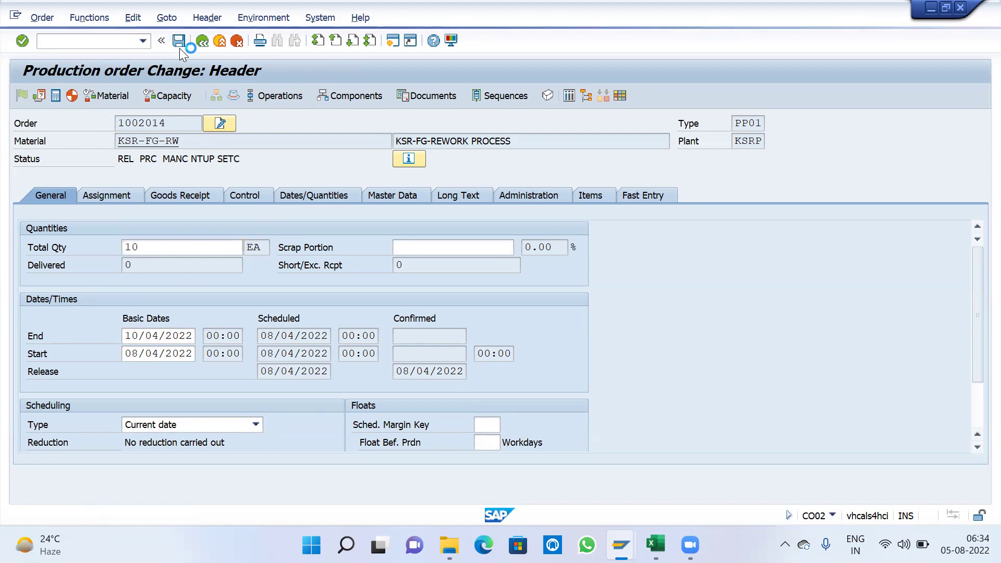
Step: Start a new CO07 order of type ZP02 in plant KSRP and describe it as 1002014 -REOWRK PROCESS
click(94, 43)
text(/NCO0)
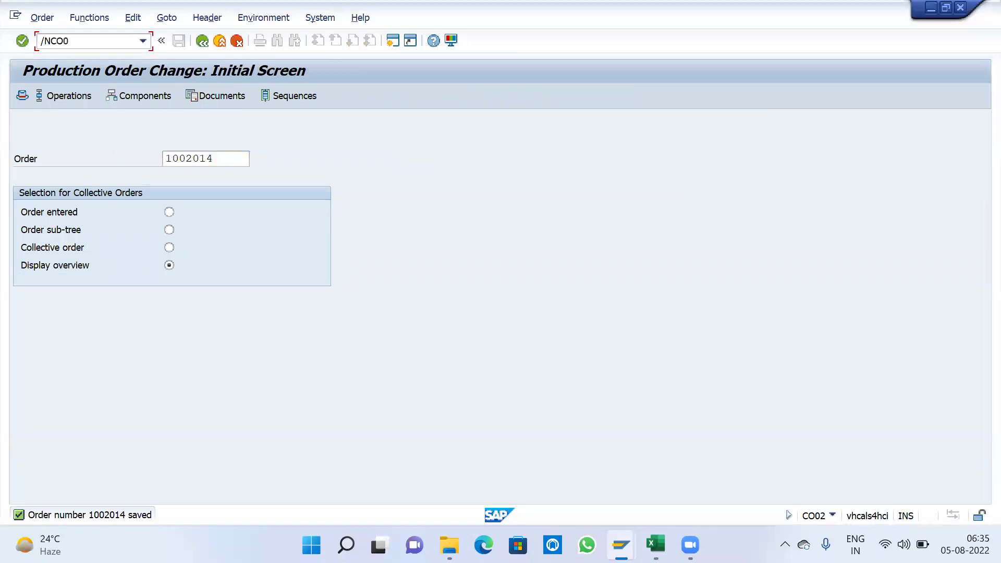
key(Return)
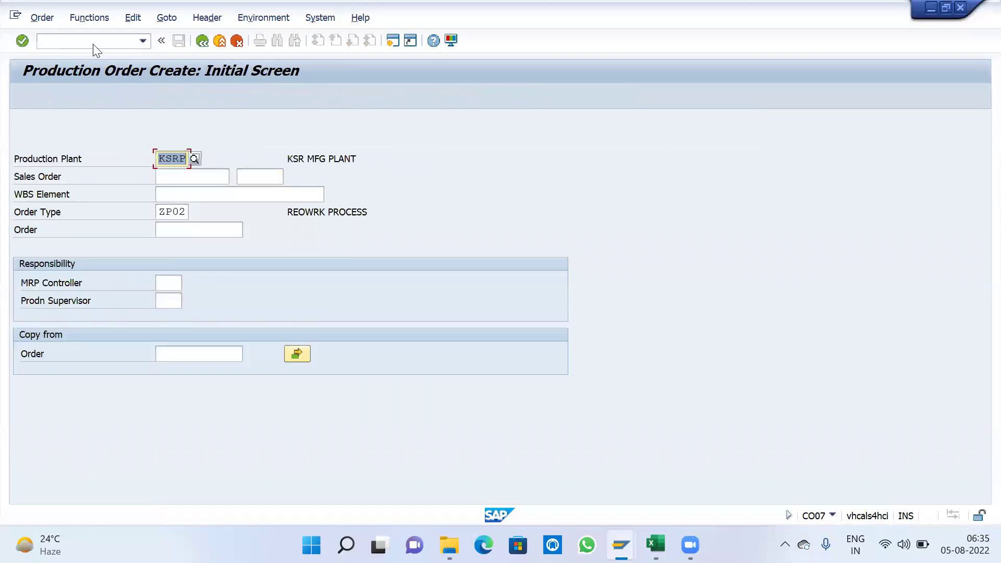
key(Return)
click(454, 141)
click(438, 154)
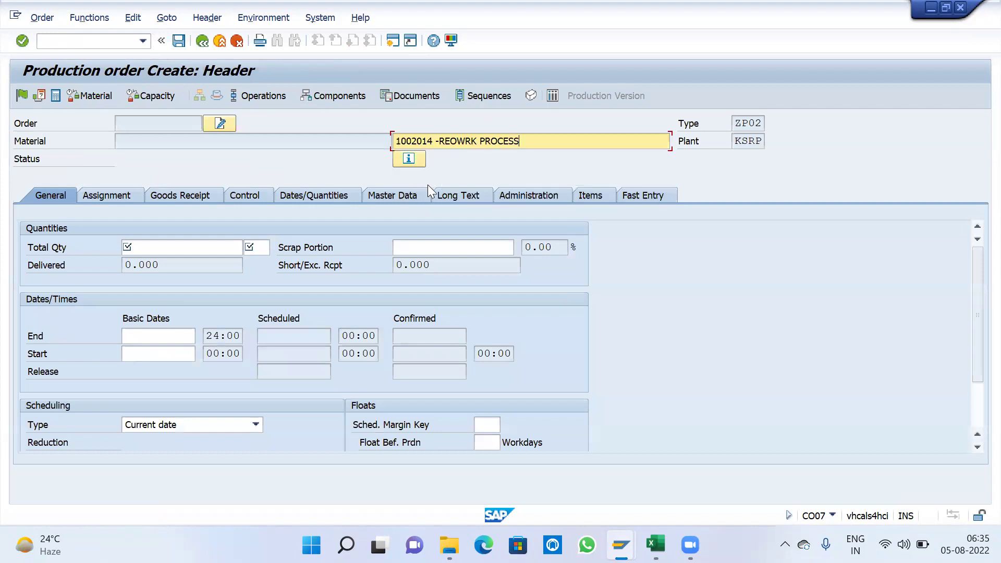
Step: Set the new order's total quantity to 10 EA and generate its default operation
click(179, 246)
click(176, 263)
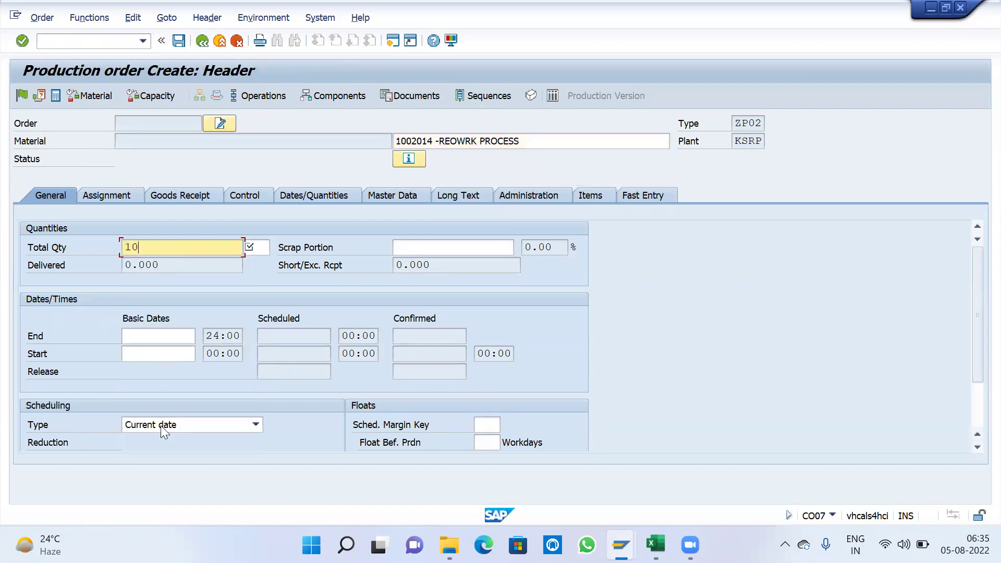
key(Return)
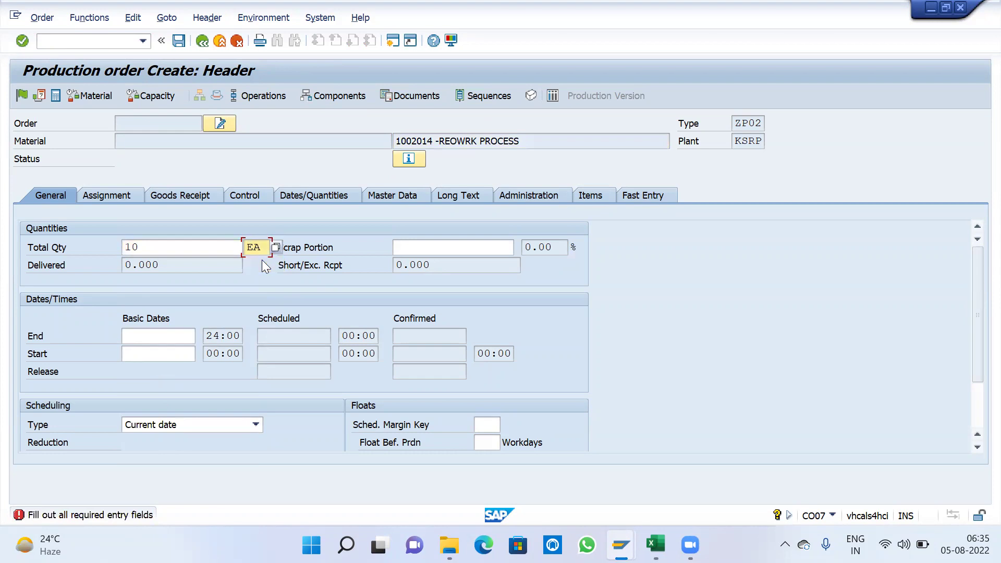
key(Return)
click(586, 306)
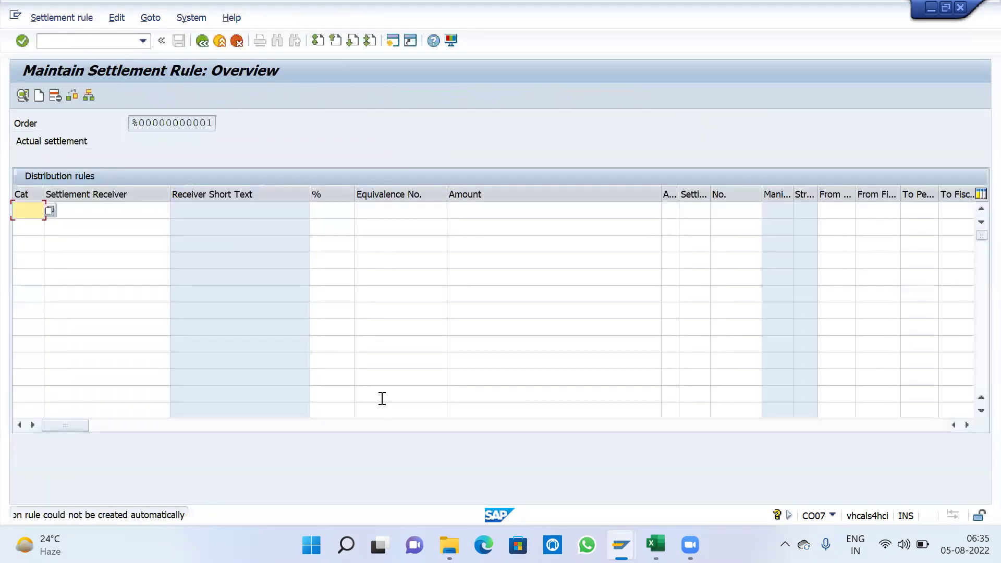
Step: Enter a distribution rule of category ORD with order 1002014 as the settlement receiver
click(89, 211)
click(69, 225)
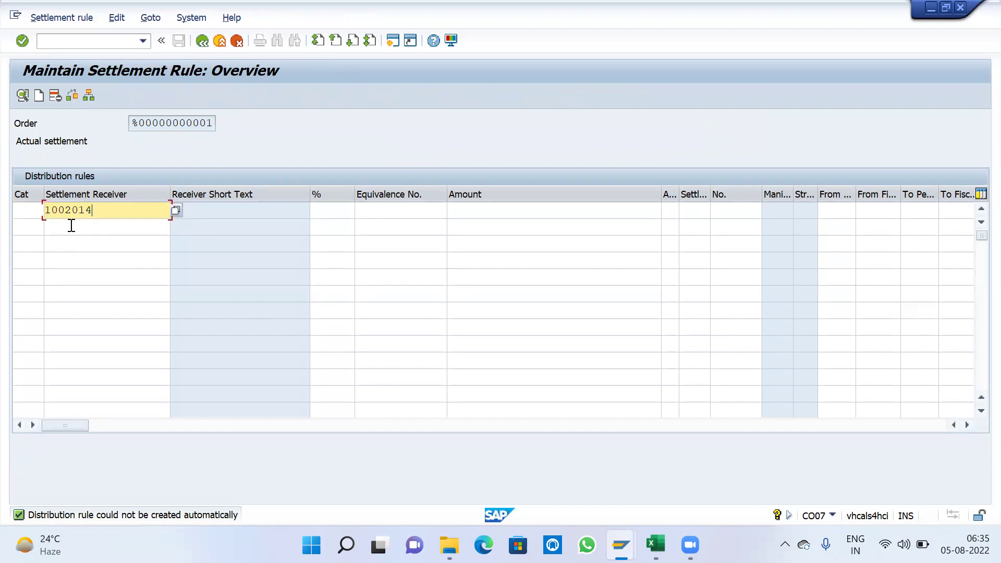
click(22, 211)
click(24, 223)
key(Return)
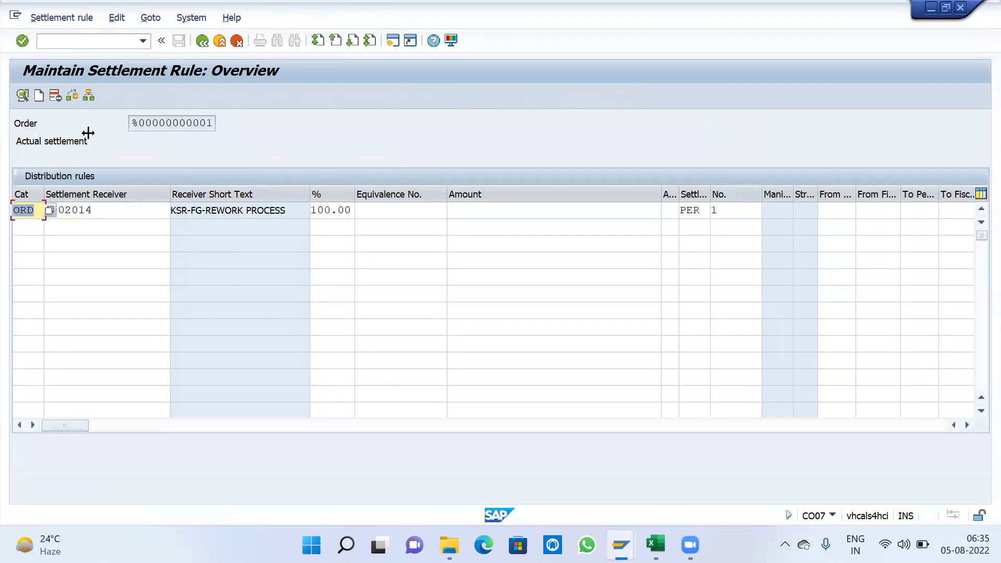
Step: Try to leave the settlement rule, close its message list, and review the rule's validity period columns
click(204, 41)
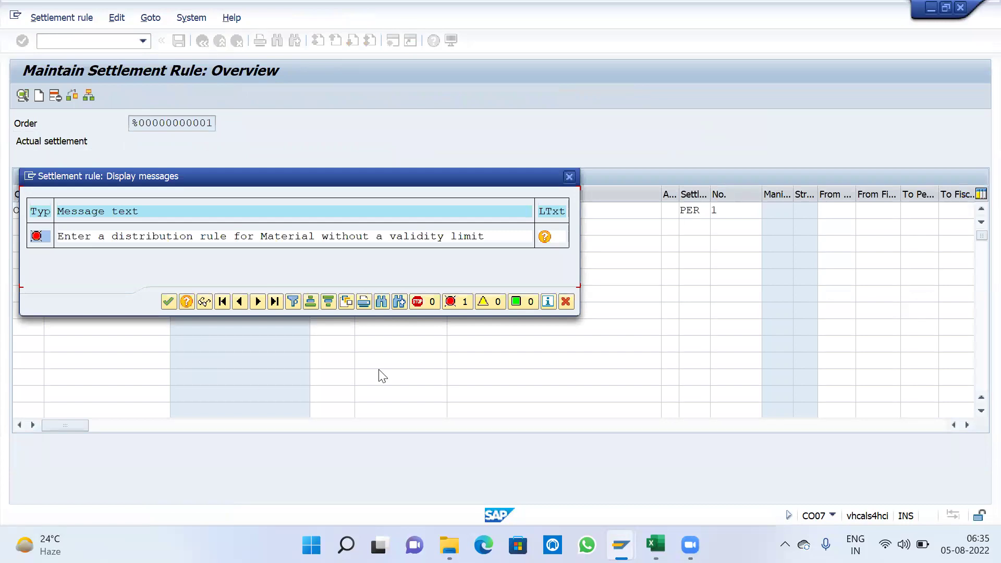
click(569, 176)
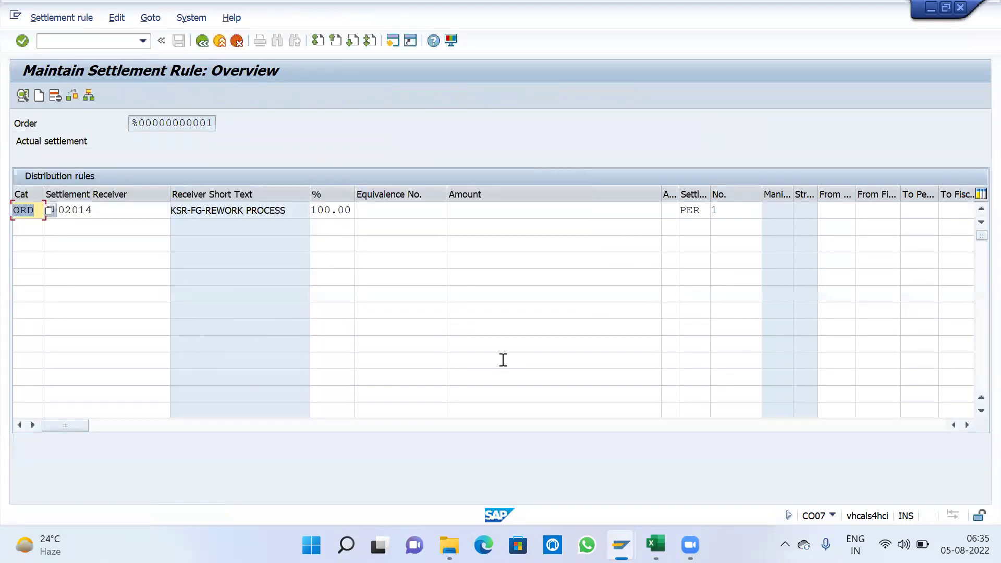
click(967, 425)
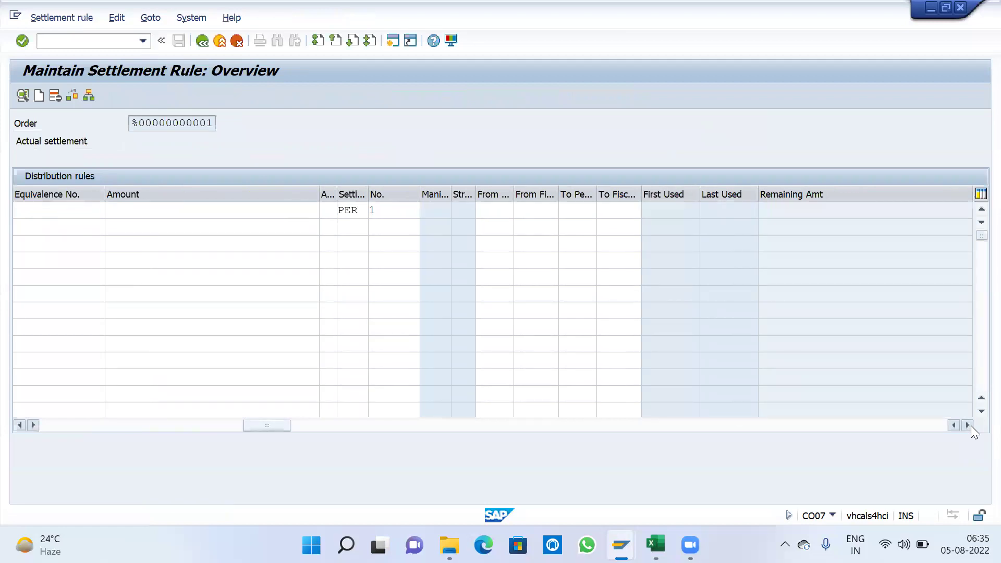
click(548, 209)
click(571, 209)
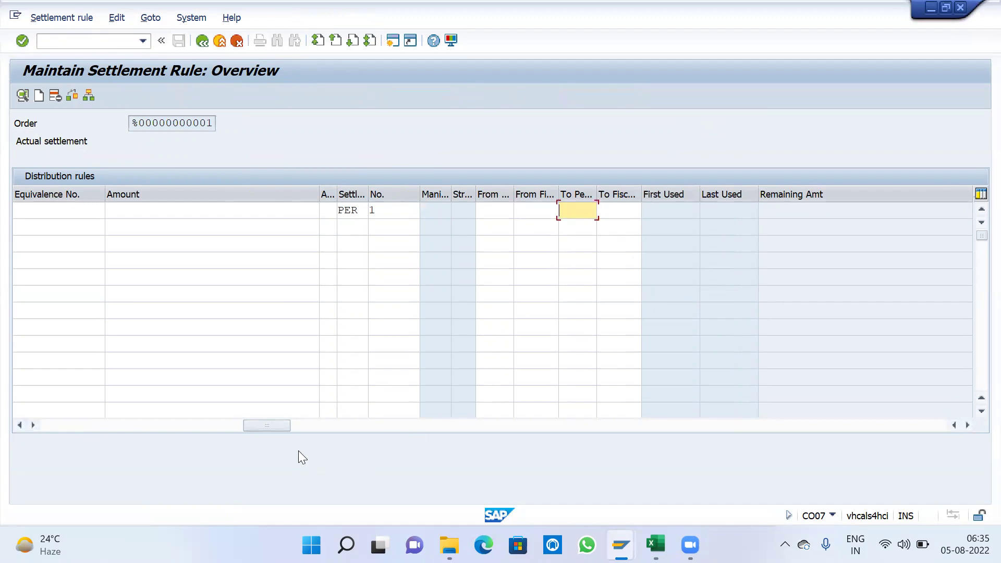
drag(283, 424, 24, 409)
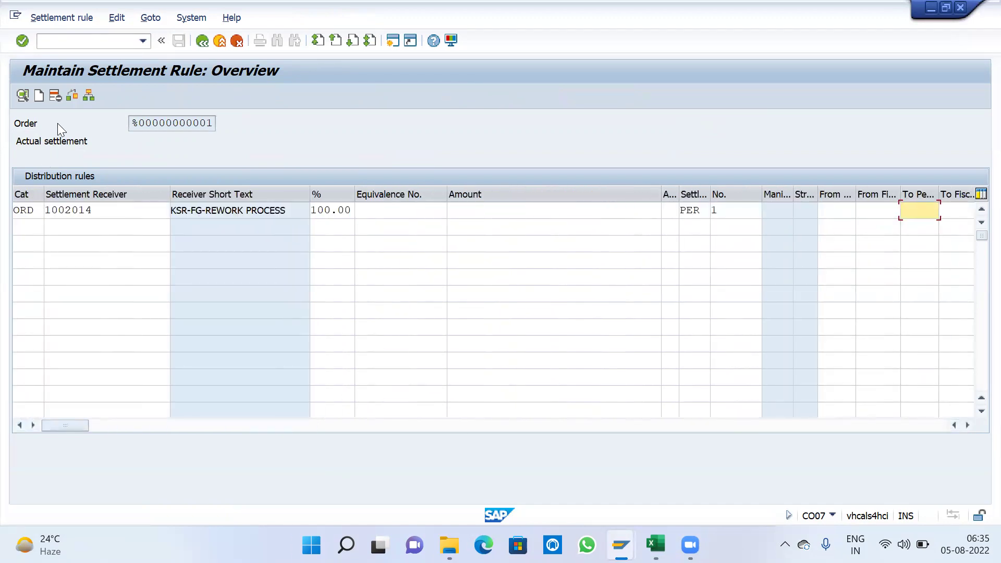
Step: Start a new distribution rule and set its validity from period 8 of 2022 to period 8 of 2022
click(43, 95)
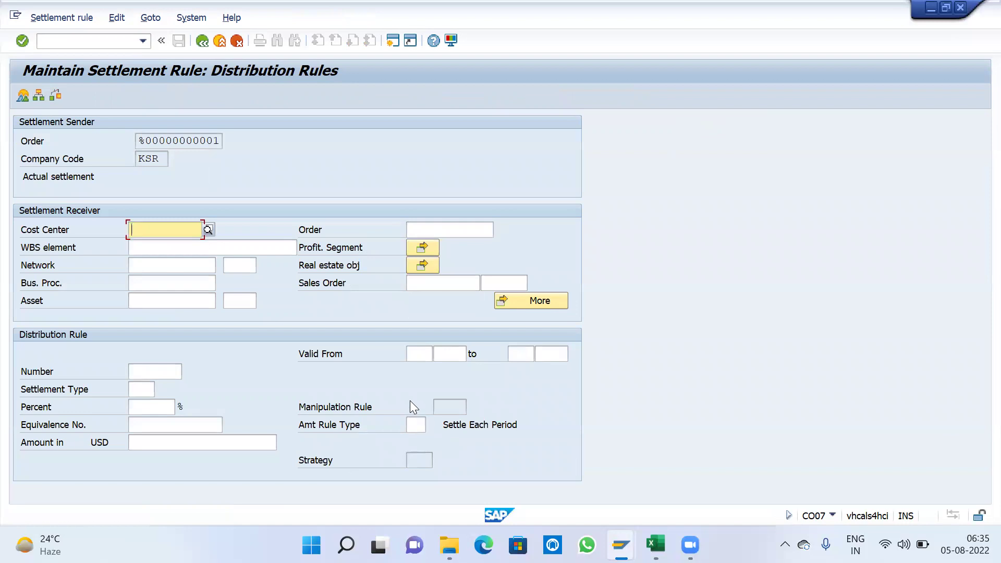
click(148, 390)
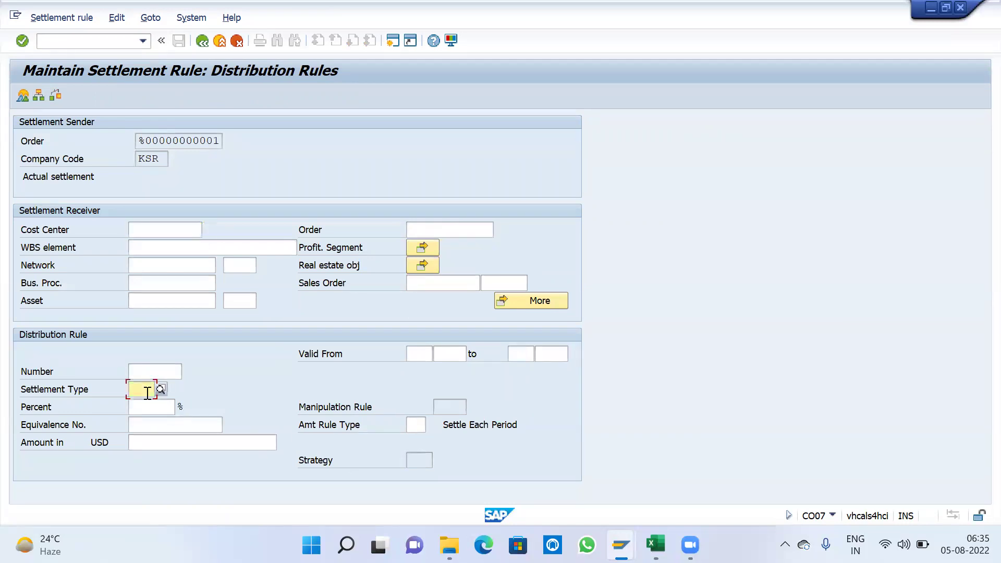
click(156, 423)
click(183, 443)
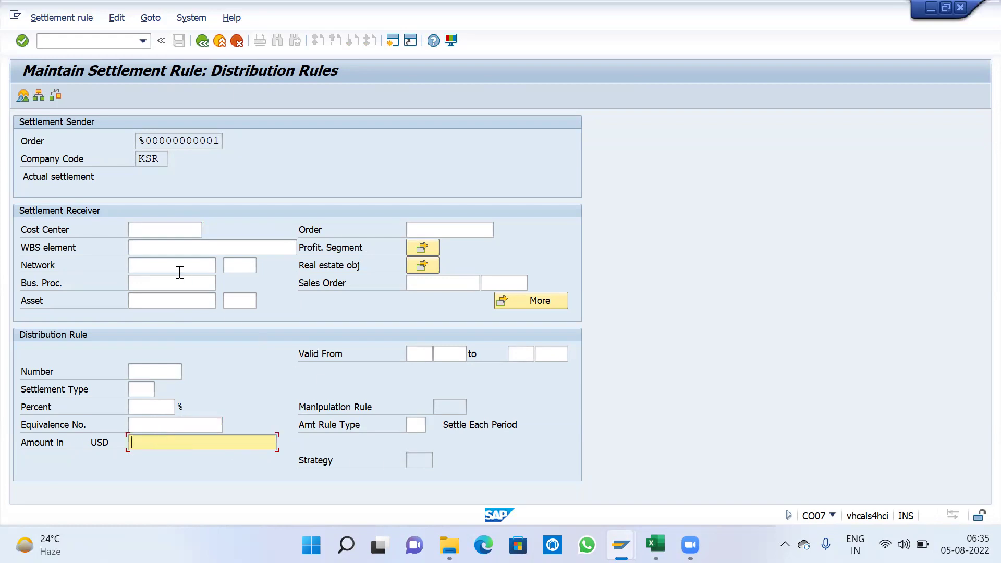
click(447, 282)
click(425, 354)
text(0082022)
text(08)
key(Tab)
text(2022)
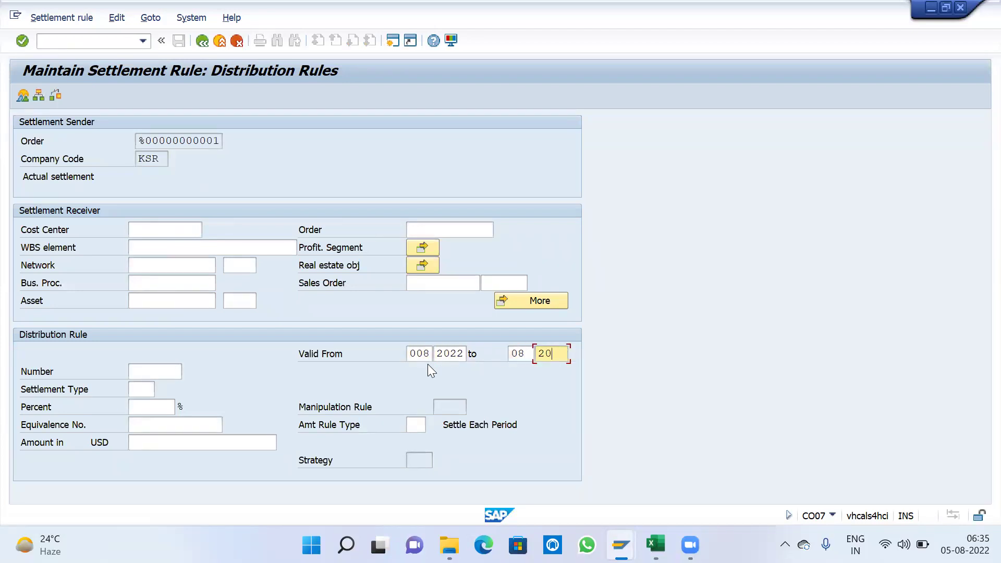
key(Return)
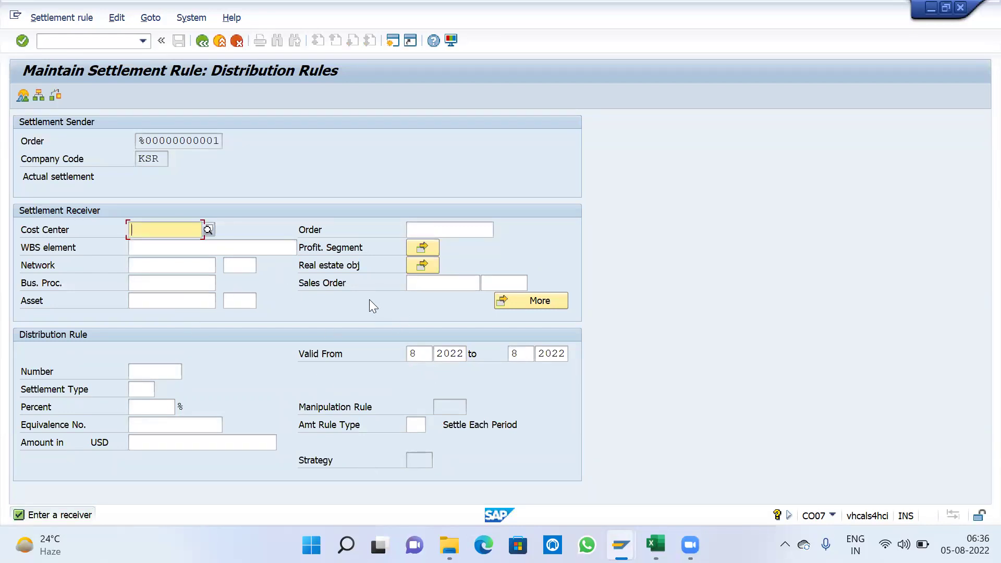
Step: Copy order number 1002014 from the settlement rule in the other session and enter it as the new rule's receiver order
click(418, 228)
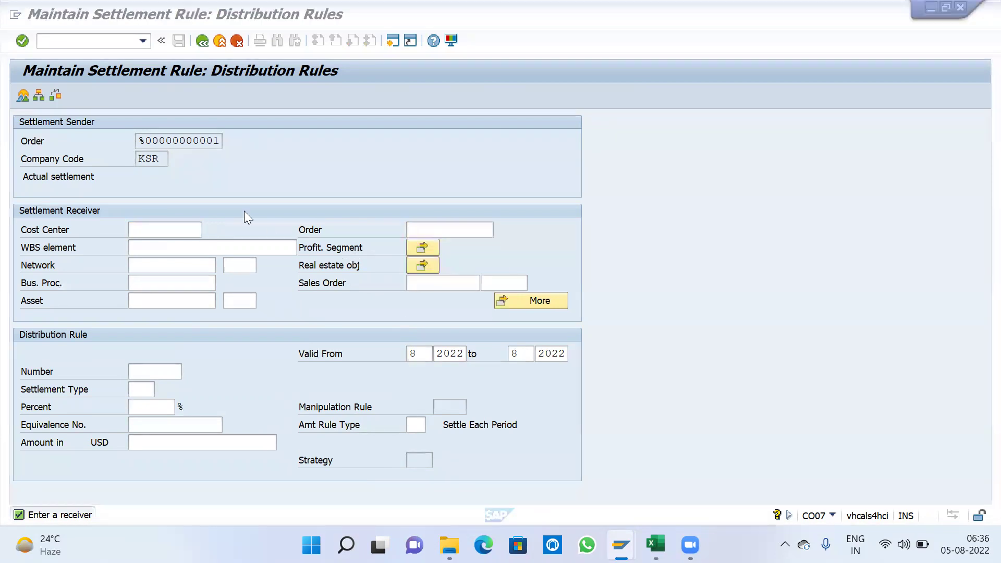
click(620, 545)
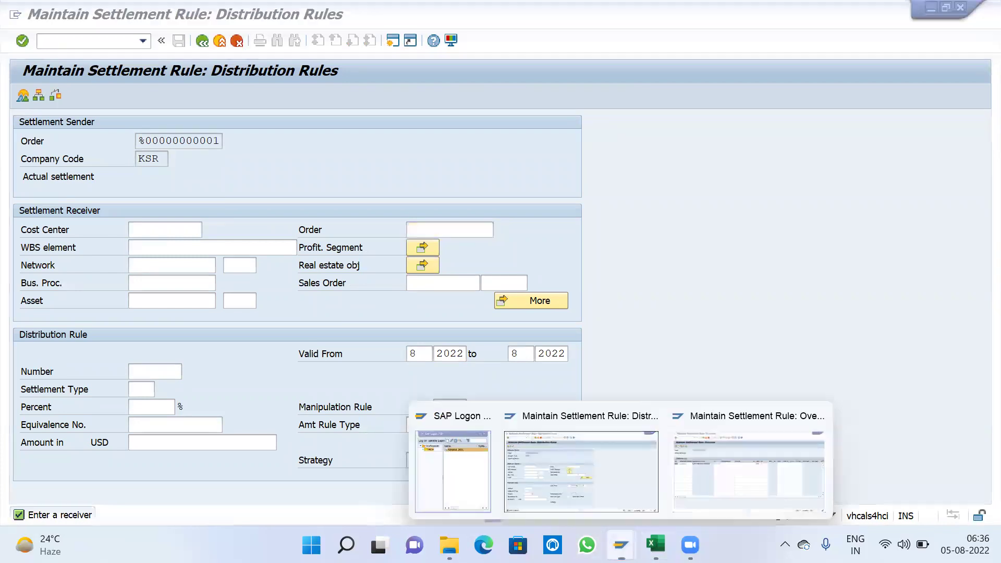
click(711, 478)
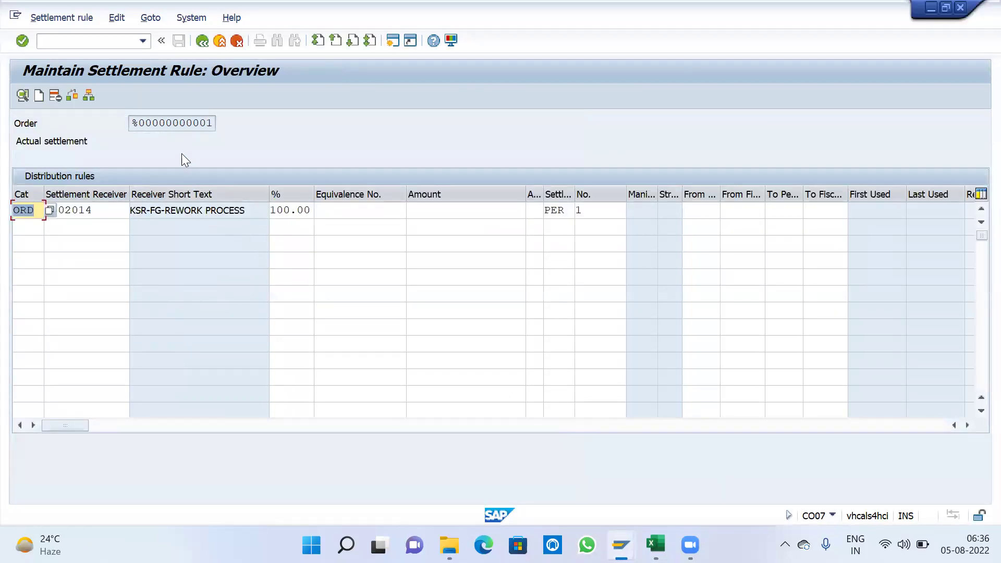
double_click(102, 209)
key(ctrl+c)
click(125, 211)
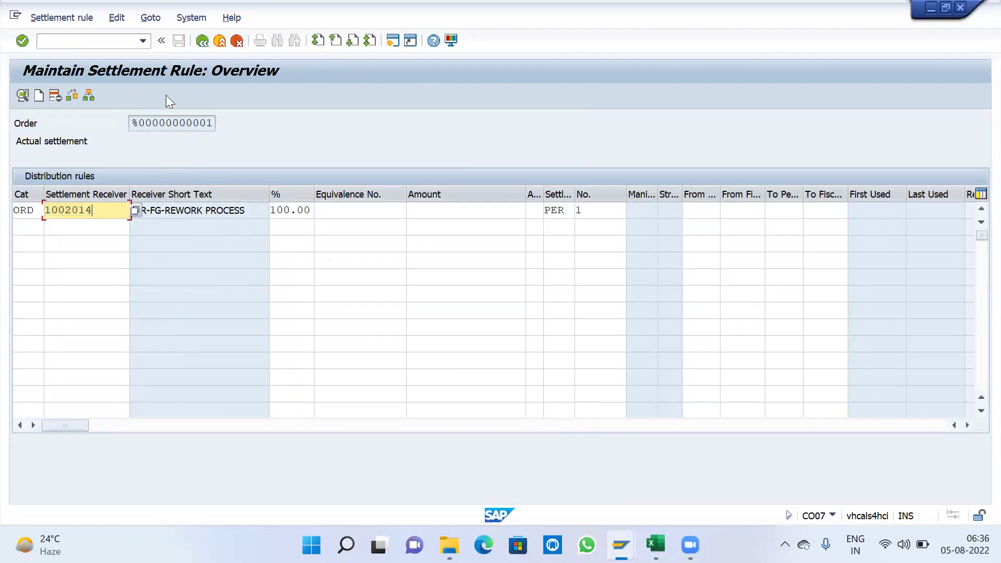
key(Return)
key(ctrl+v)
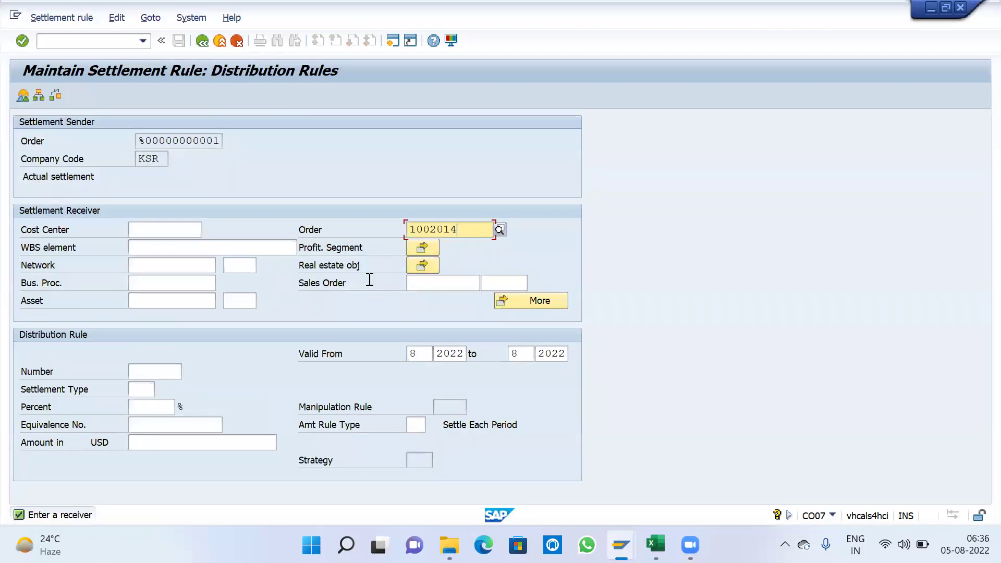
Step: Close the new rule's message list, return to the rule overview, and delete the distribution rule that has no validity period
click(56, 96)
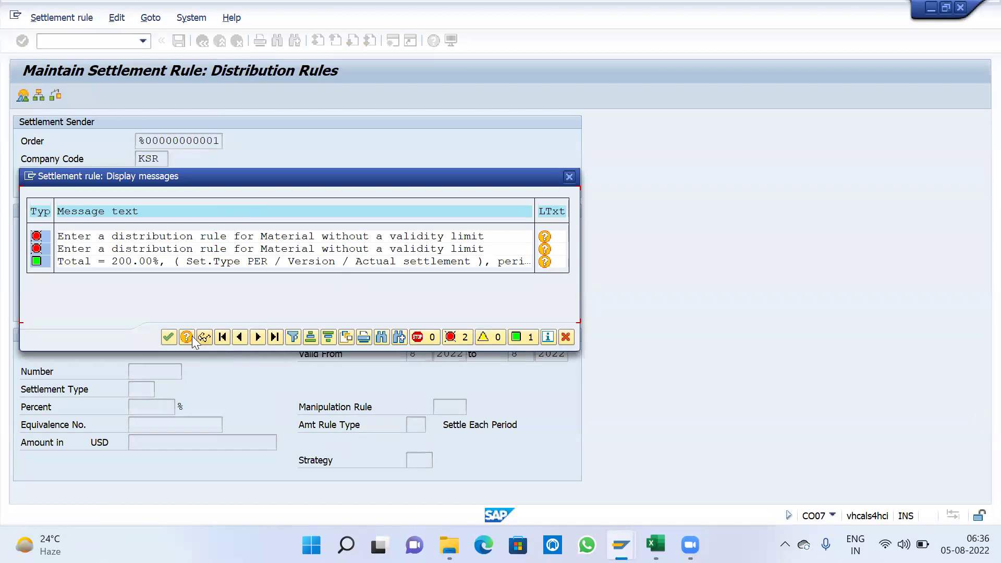
click(117, 264)
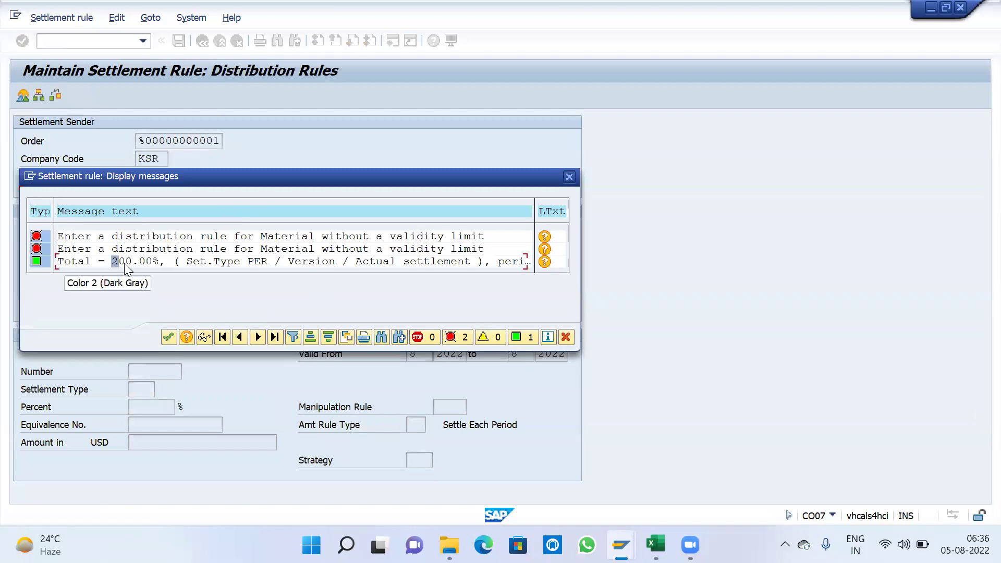
click(168, 337)
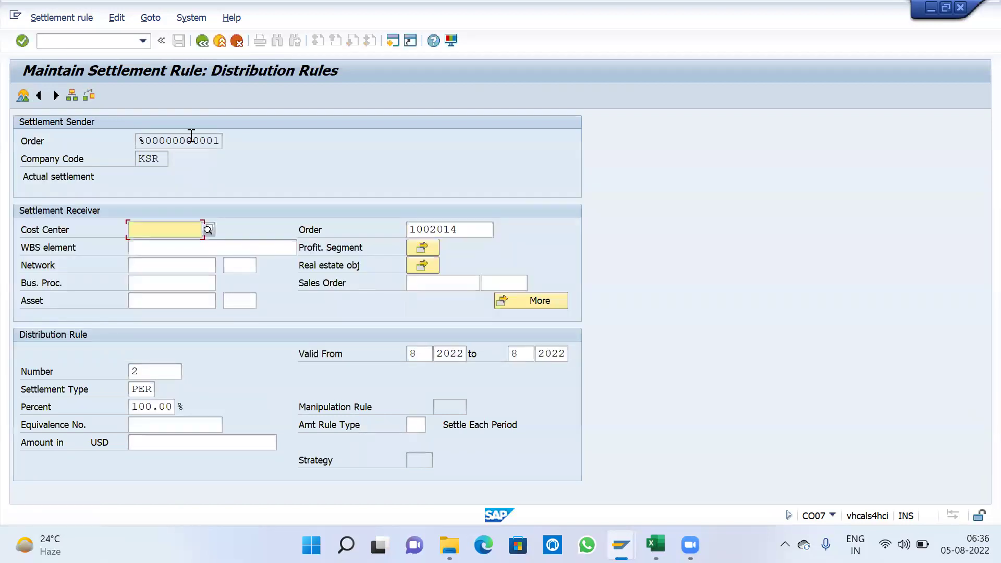
click(202, 42)
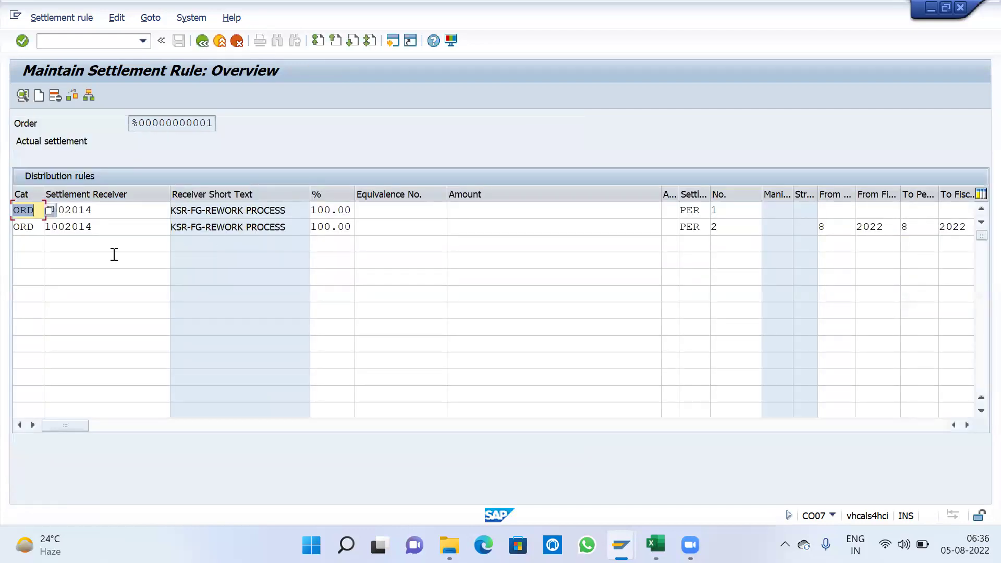
click(55, 95)
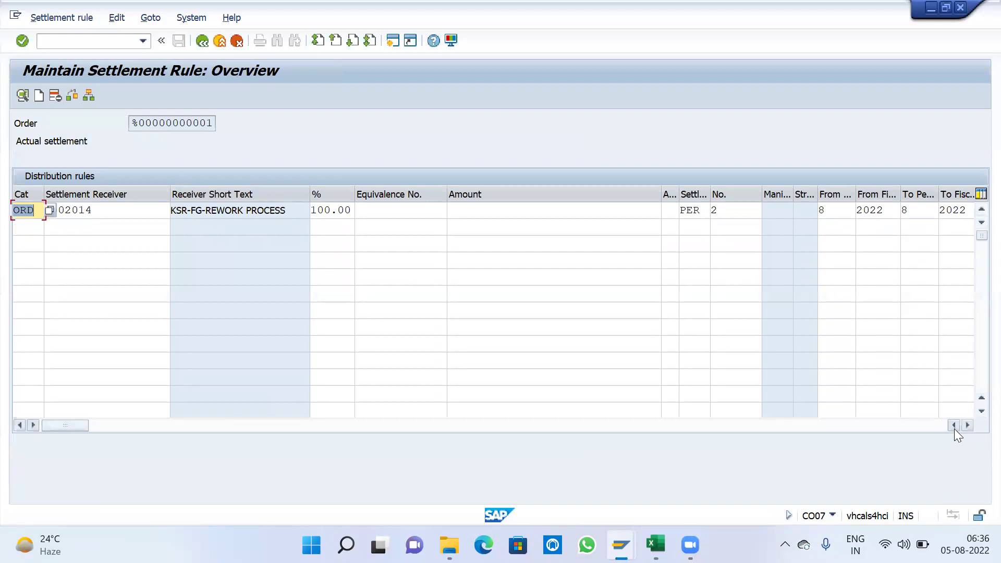
Step: Set the distribution rule's settlement type to FUL (Full Settlement), try to leave the rule overview, and close the message list
click(968, 425)
click(968, 425)
click(970, 425)
click(399, 209)
click(417, 211)
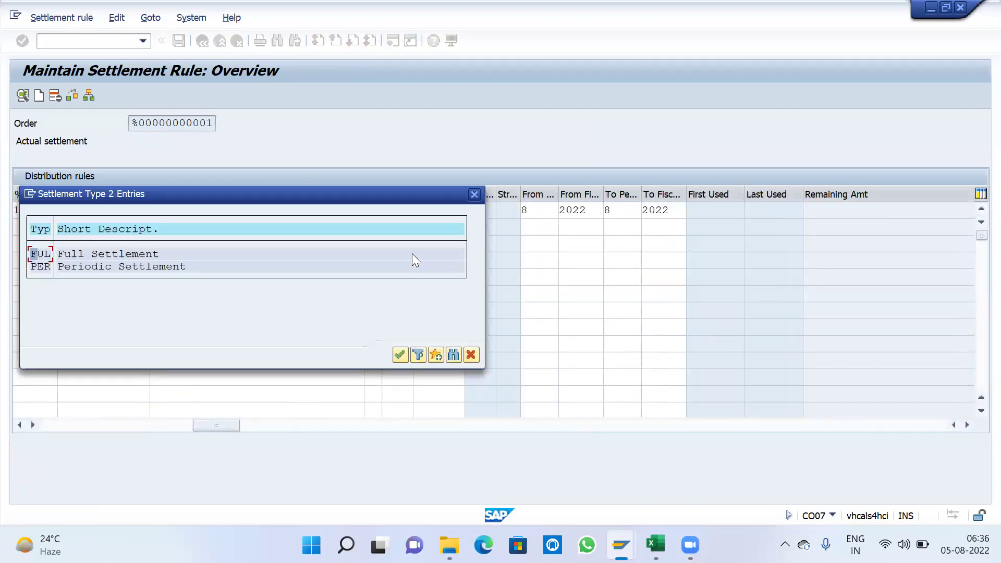
double_click(120, 252)
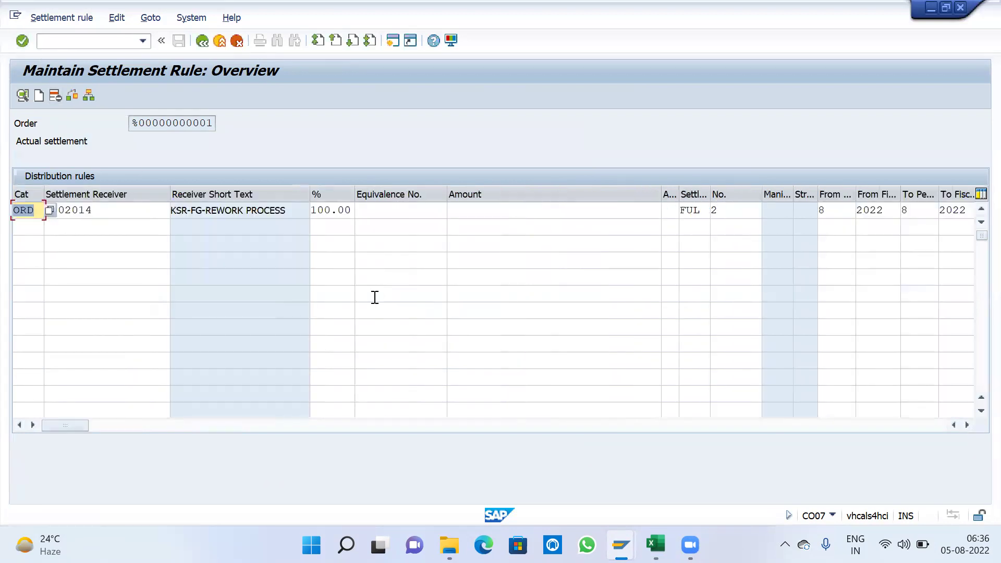
click(203, 42)
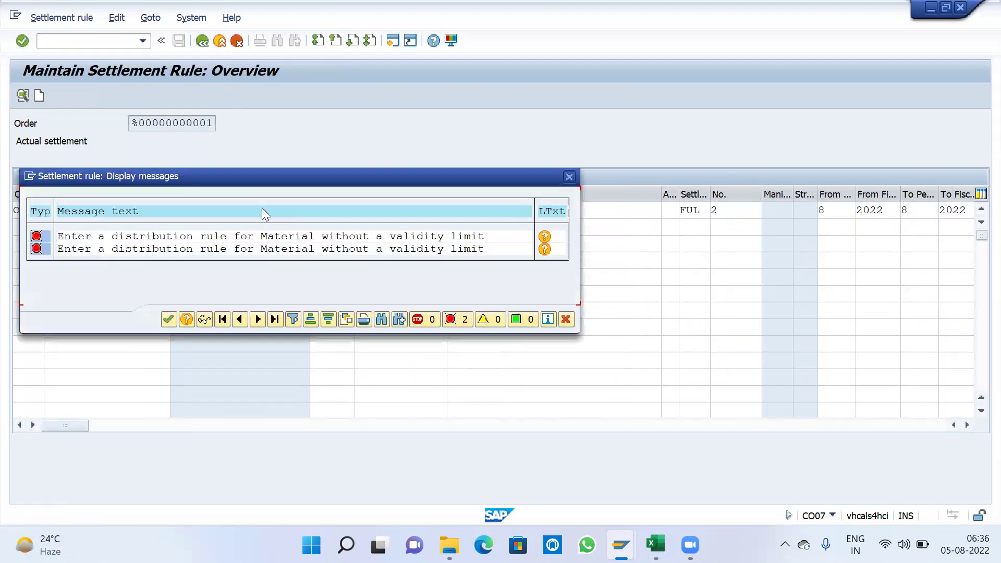
click(568, 176)
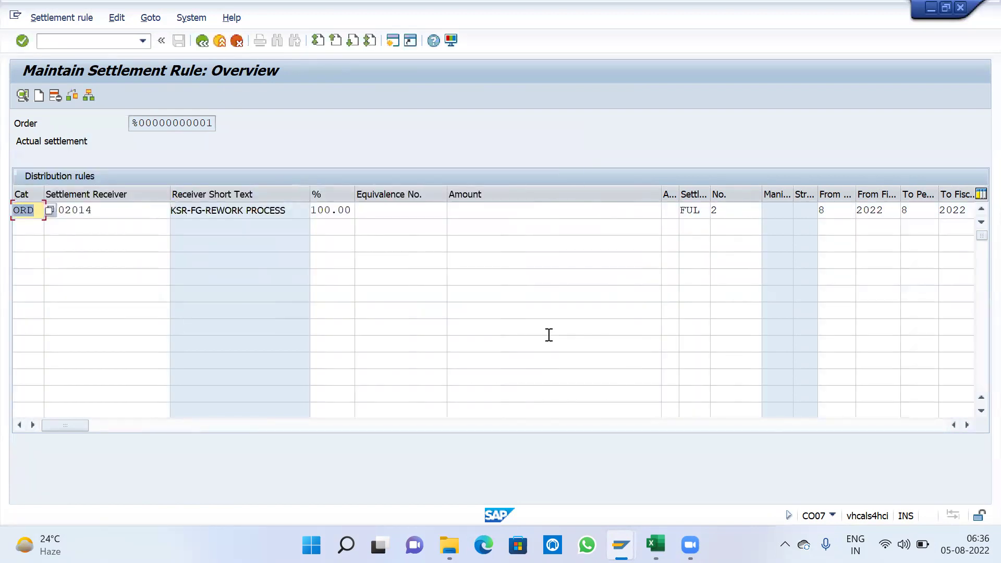
Step: Narrow the Settlement Receiver column, try to exit the settlement rule, and close its message list
click(429, 216)
click(161, 221)
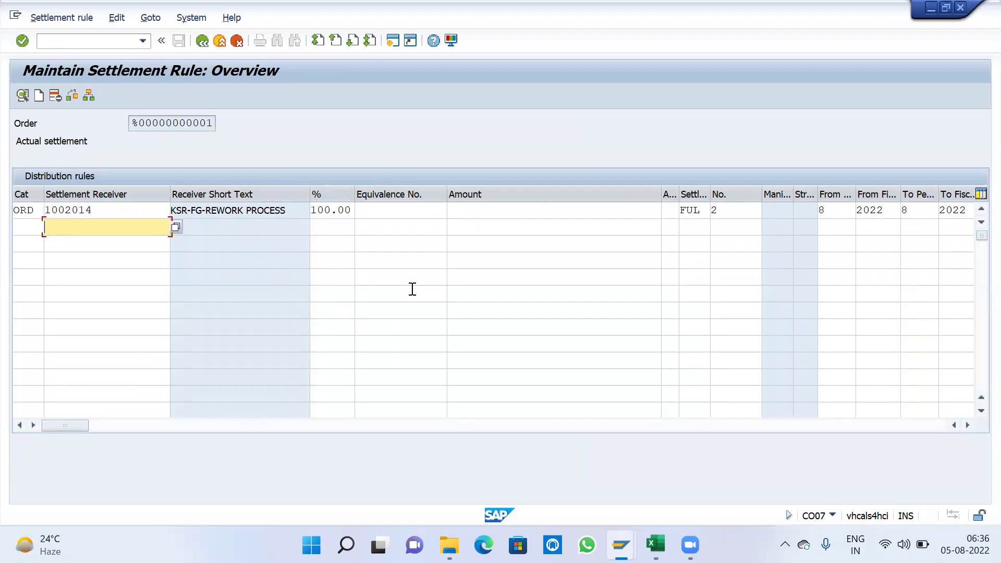
drag(169, 194, 142, 219)
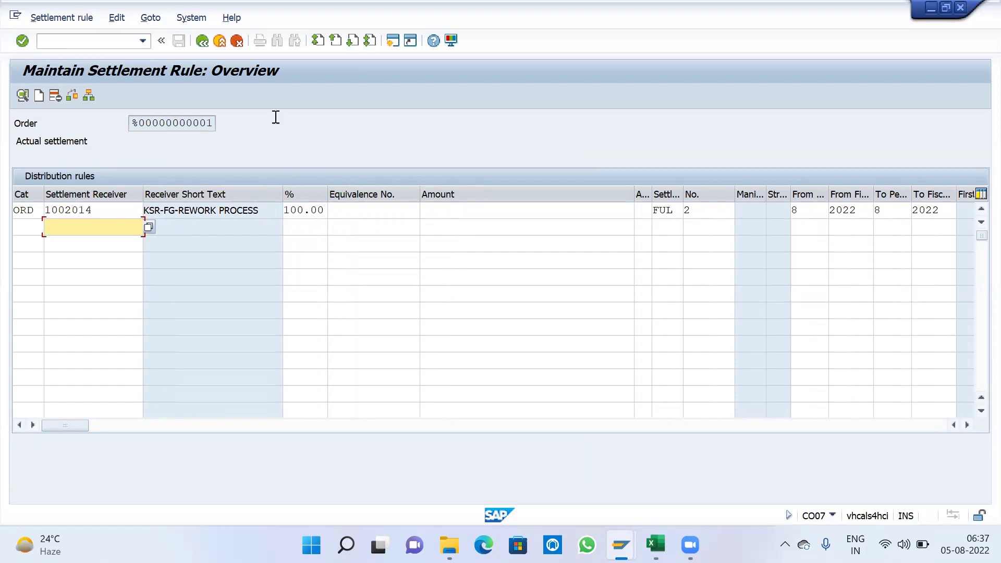
click(221, 42)
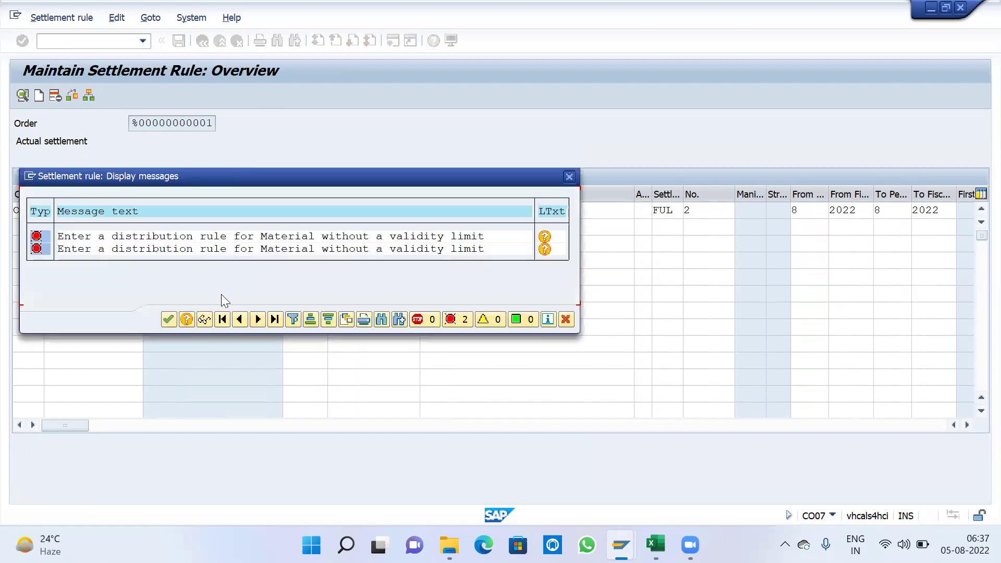
click(173, 319)
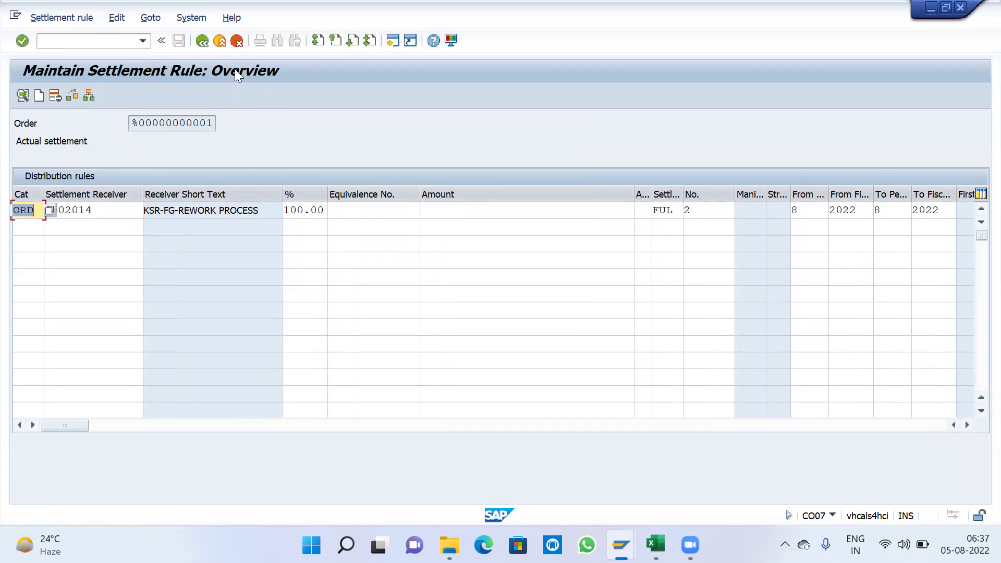
Step: Cancel settlement rule maintenance, discarding its data, and acknowledge the information message to return to the order header
click(237, 41)
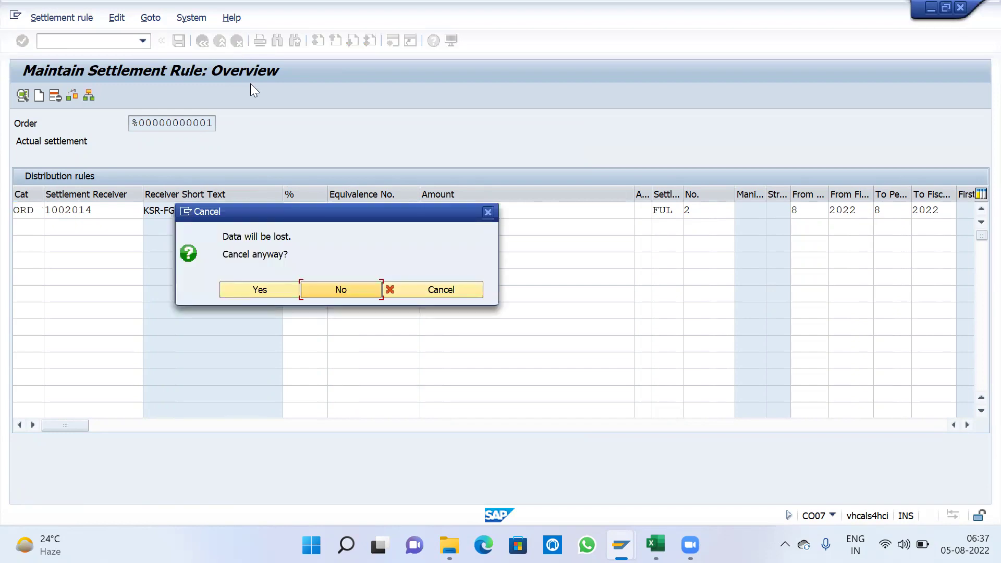
click(313, 290)
click(237, 42)
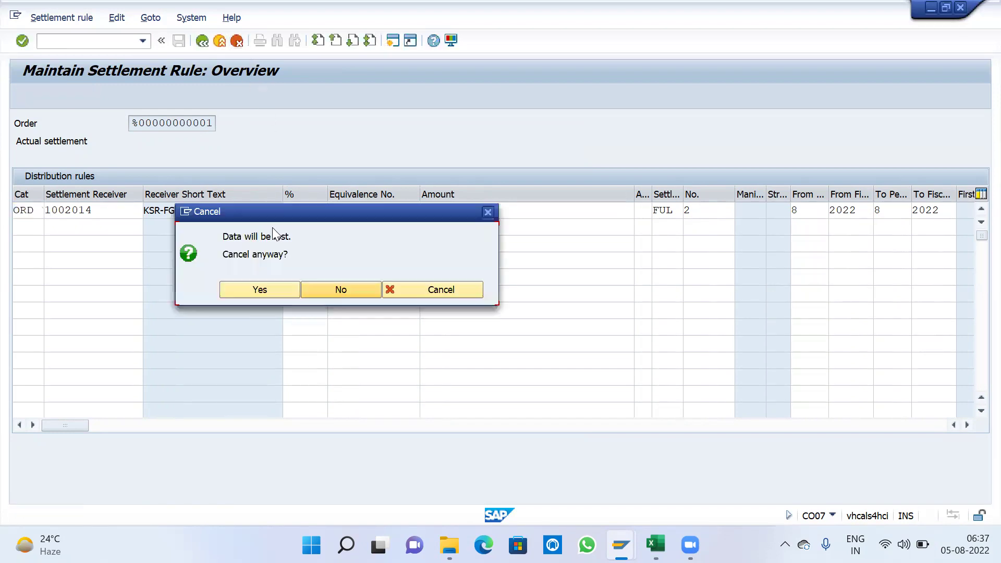
click(259, 288)
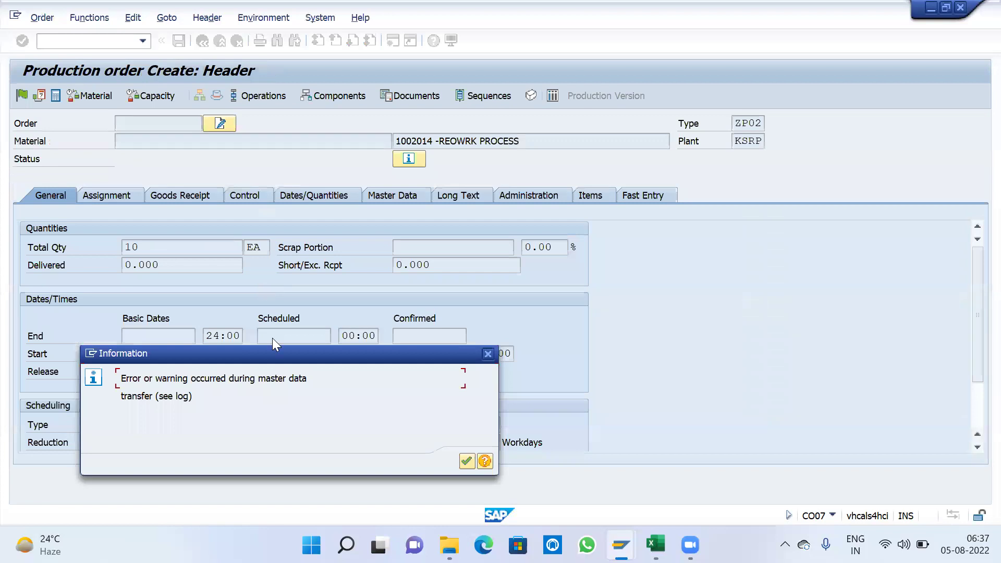
click(466, 461)
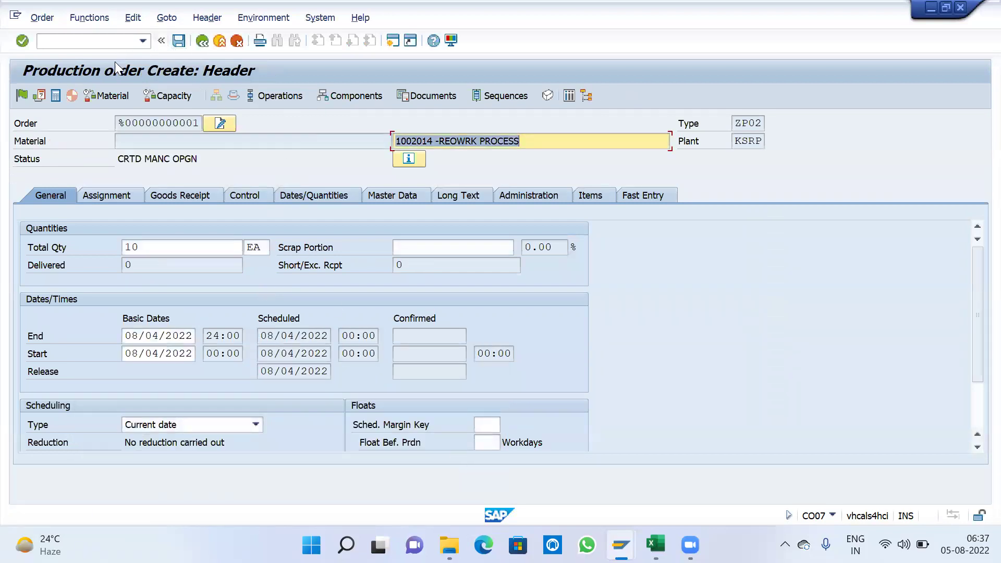
Step: Reopen the order's settlement rule and enter a distribution rule with category ORD and receiver 1002014
click(165, 18)
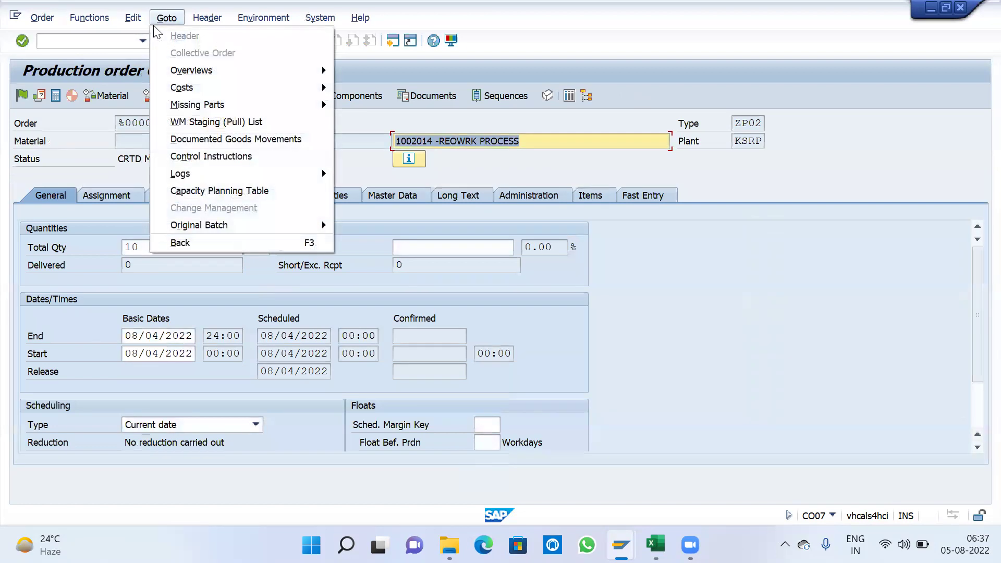
mouse_move(195, 95)
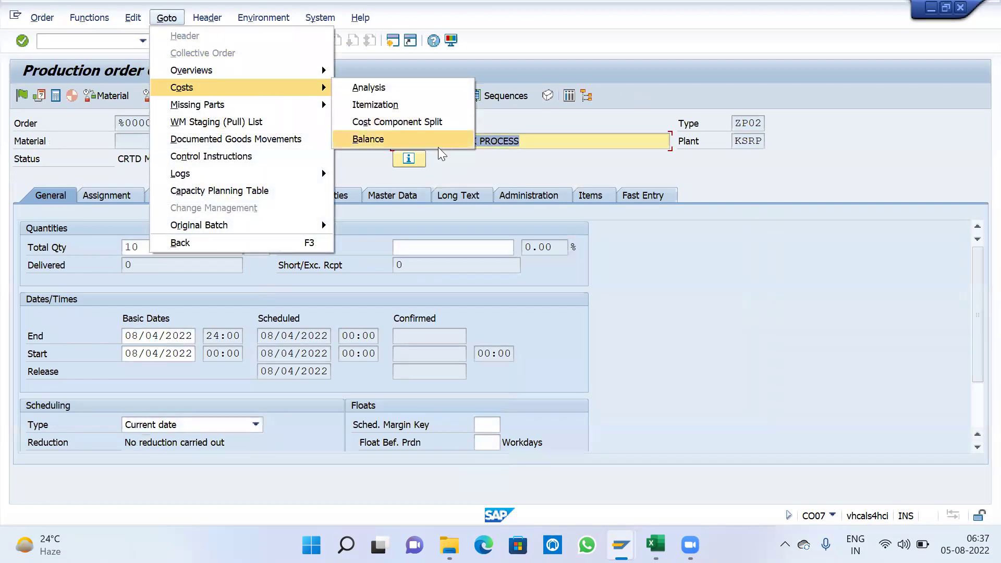
click(455, 182)
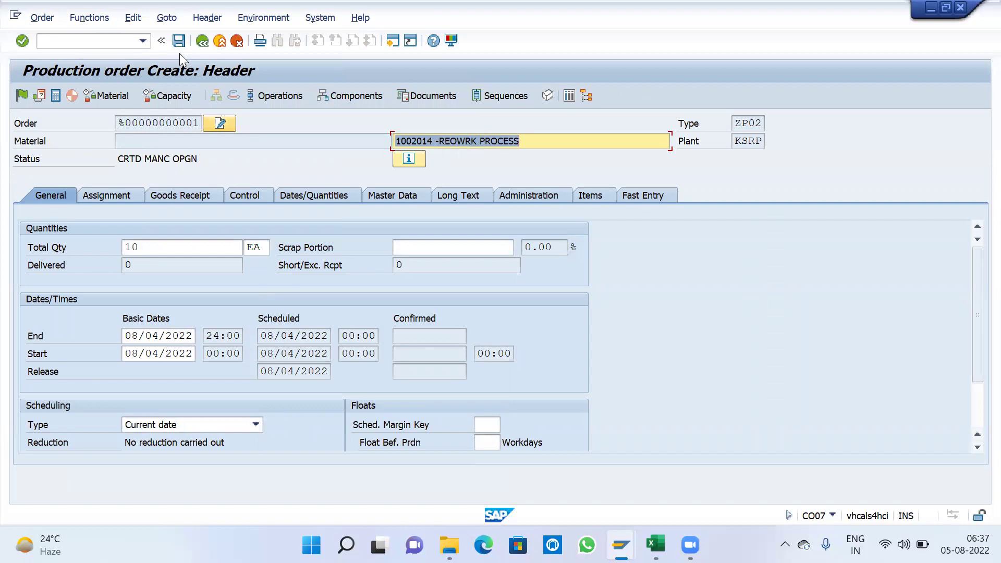
click(166, 17)
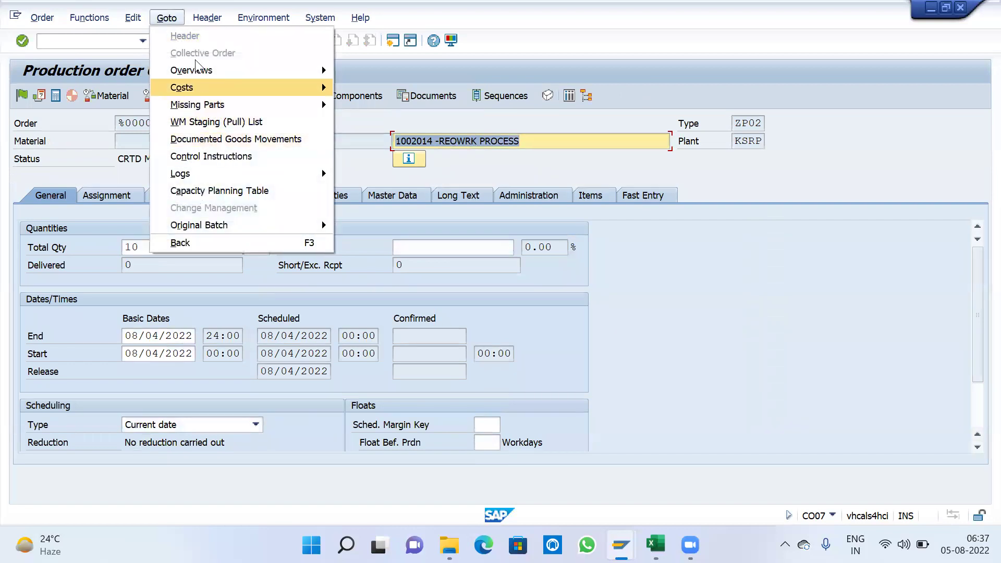
click(200, 18)
click(229, 87)
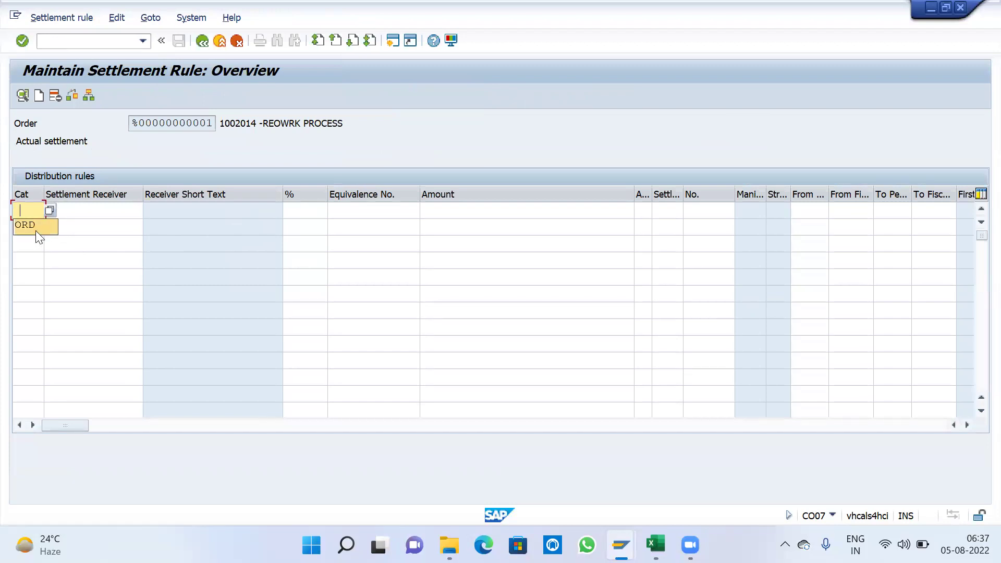
click(35, 231)
click(103, 217)
click(94, 223)
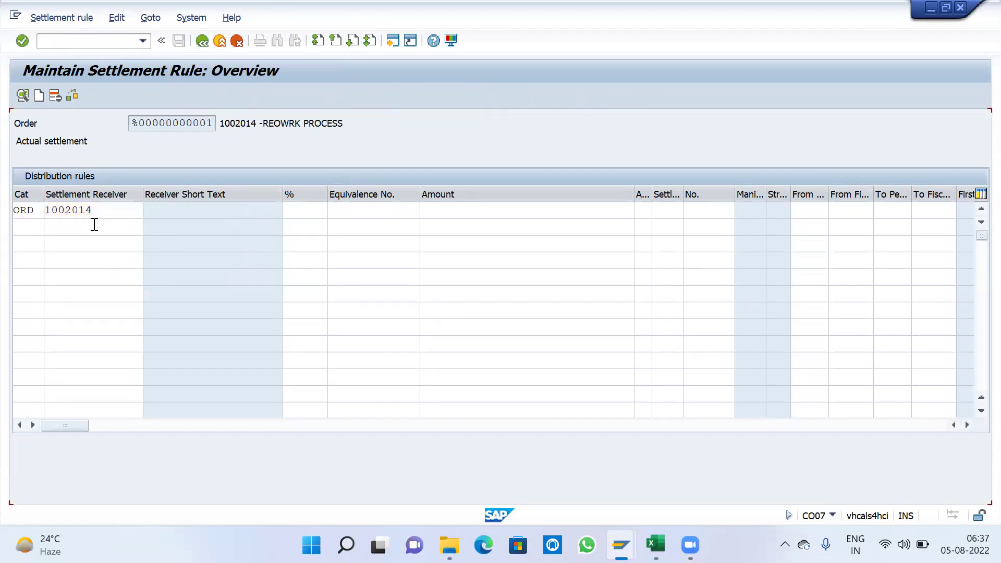
key(Return)
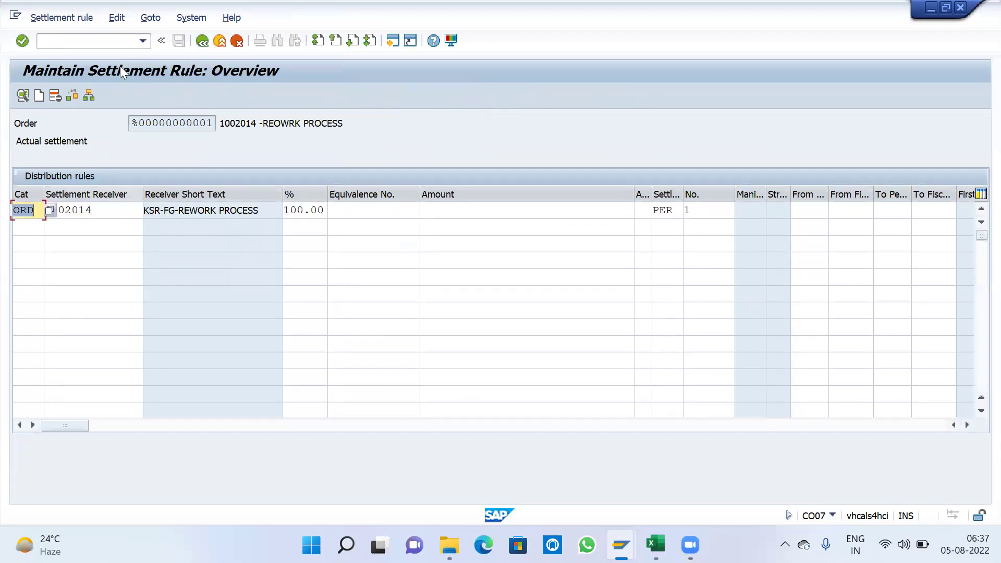
Step: Try repeatedly to leave the re-entered settlement rule, closing its message list and declining to discard the data
click(204, 41)
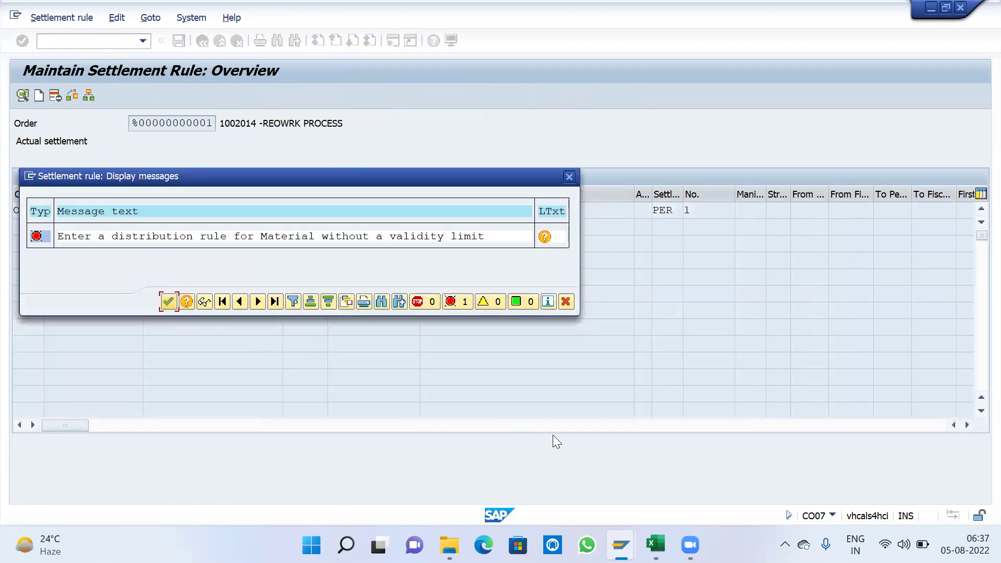
click(172, 304)
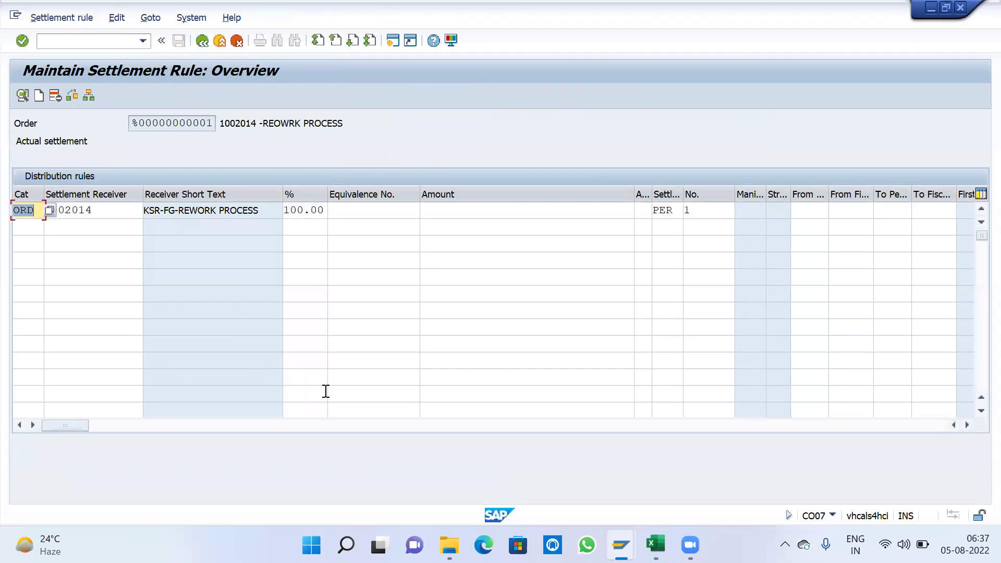
click(204, 42)
click(167, 302)
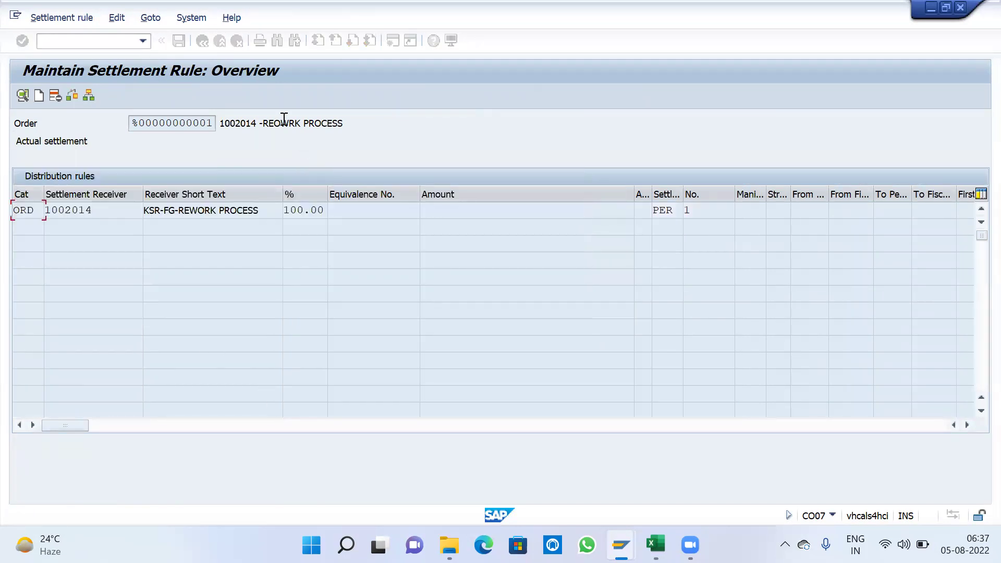
click(235, 40)
click(350, 287)
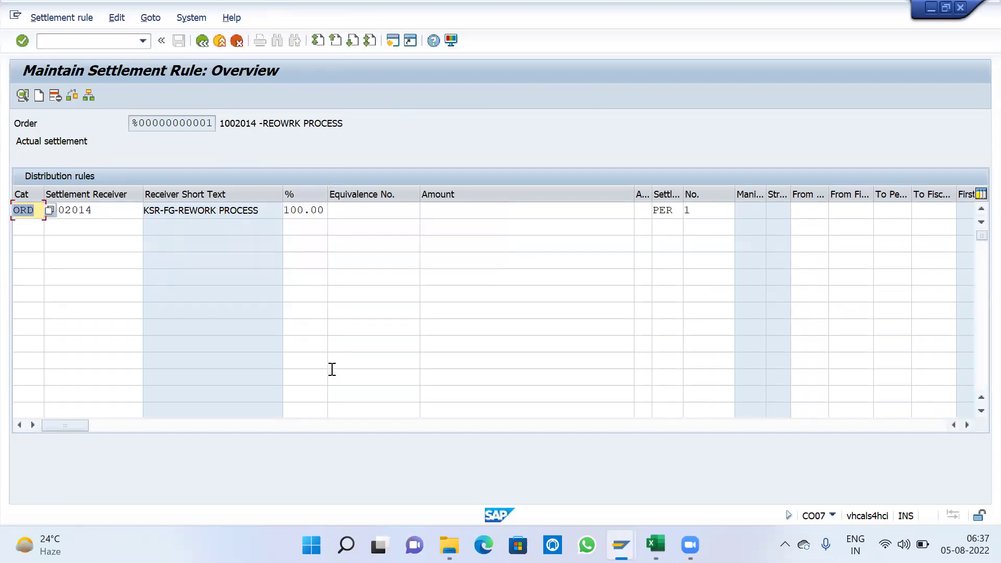
click(201, 41)
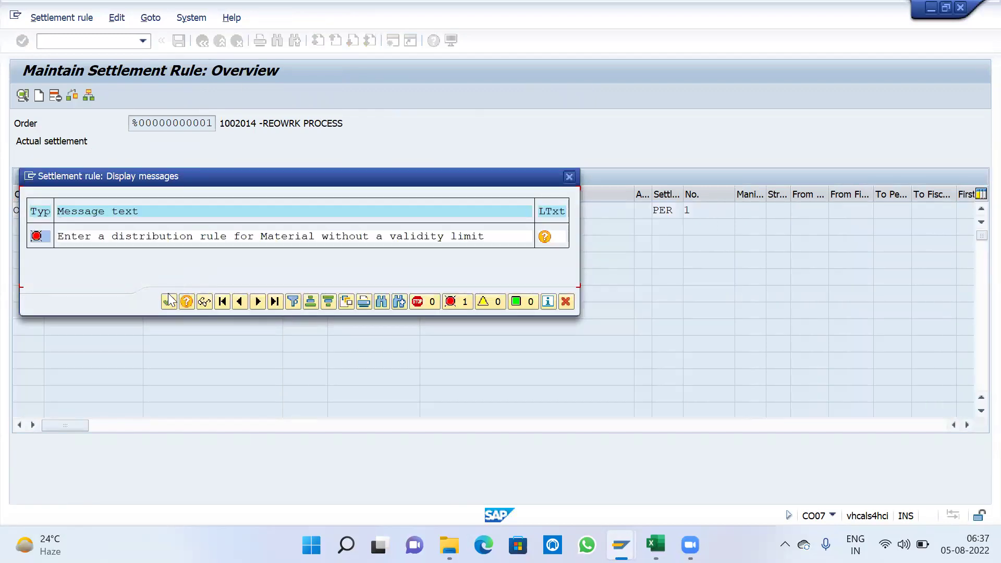
click(169, 300)
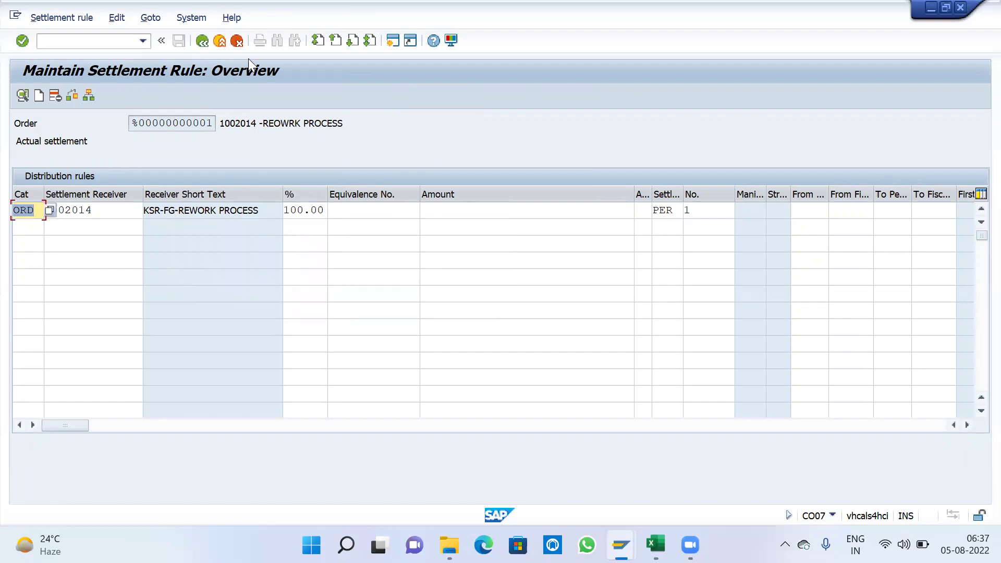
click(239, 42)
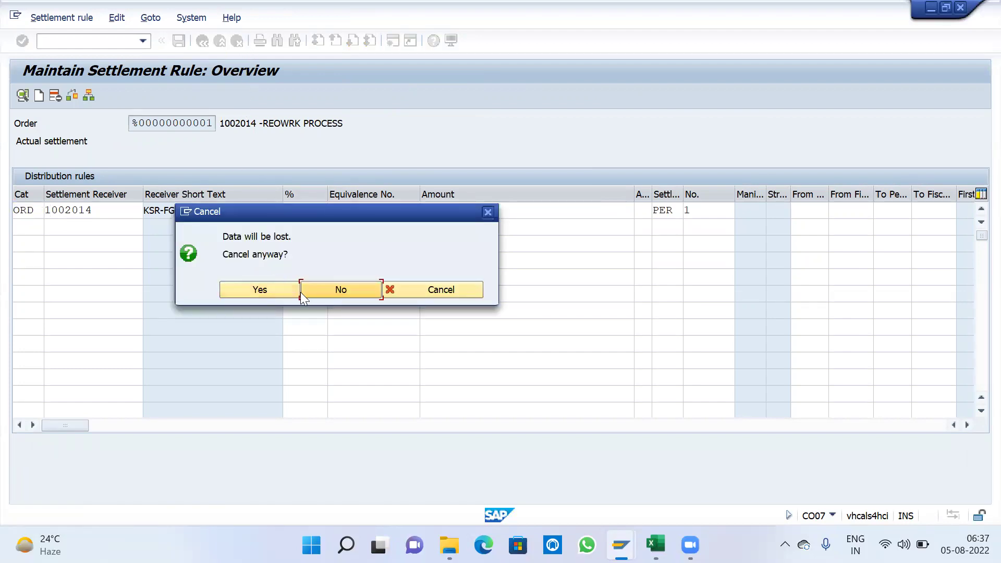
click(329, 289)
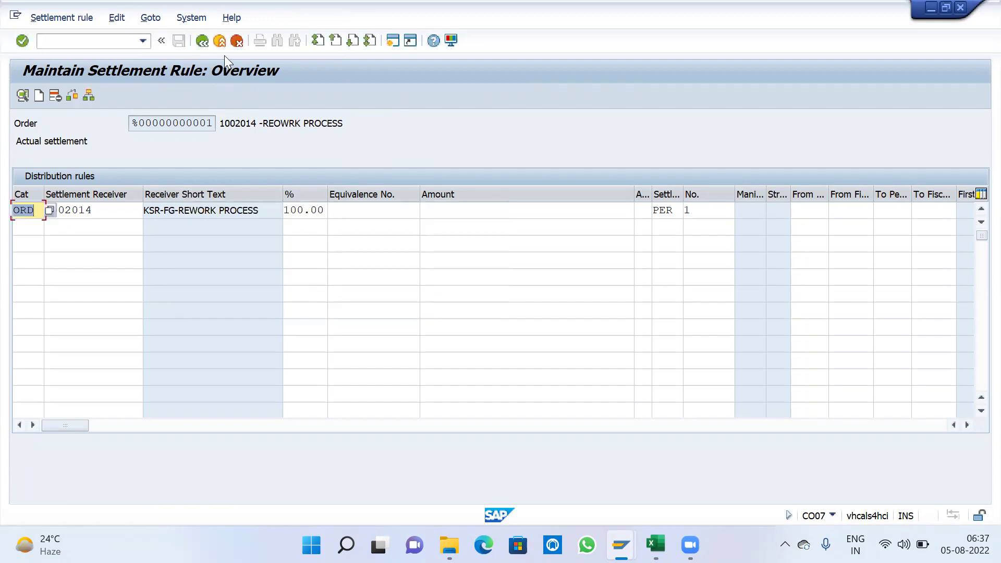
Step: Discard the re-entered settlement rule and return to the production order header
click(256, 210)
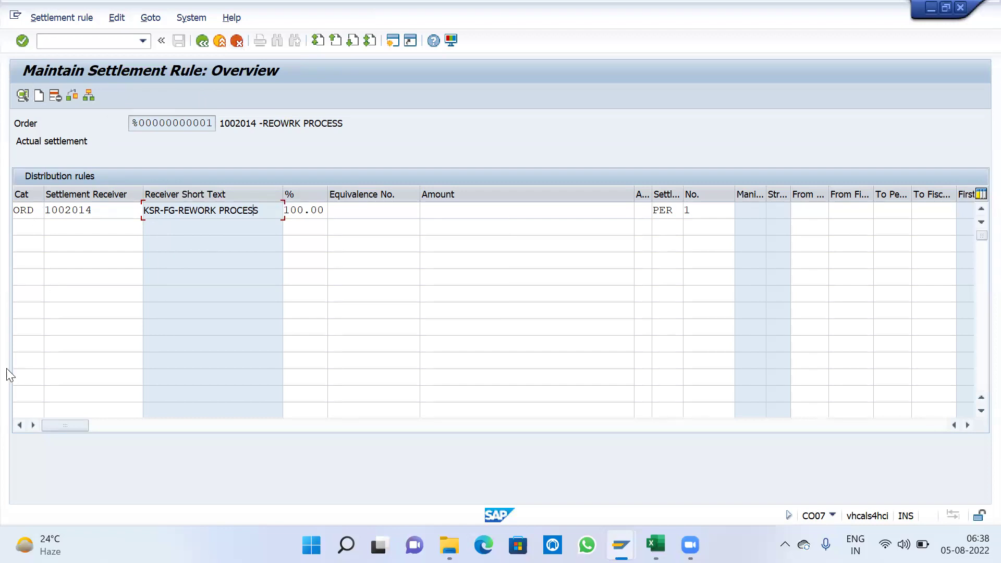
click(105, 213)
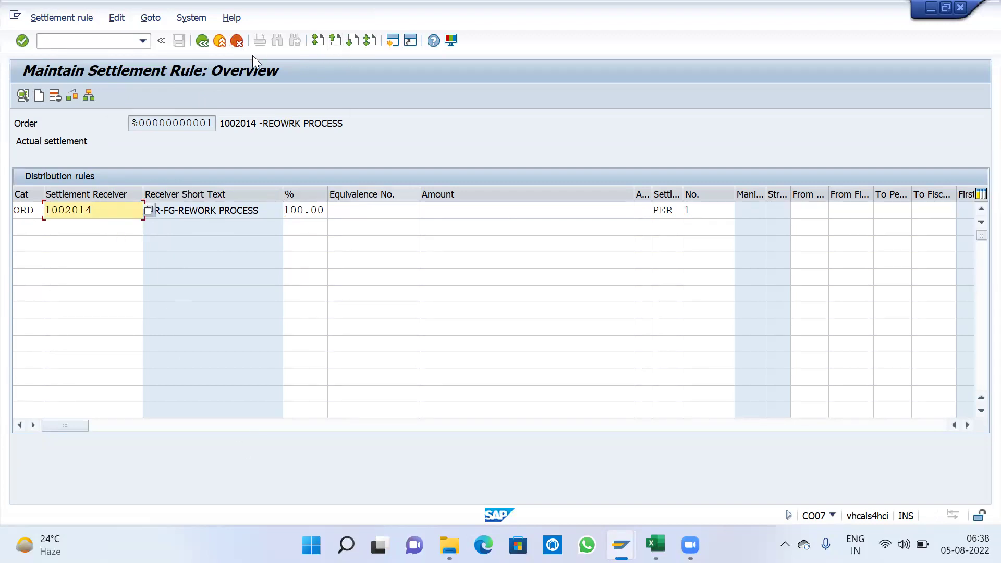
click(237, 42)
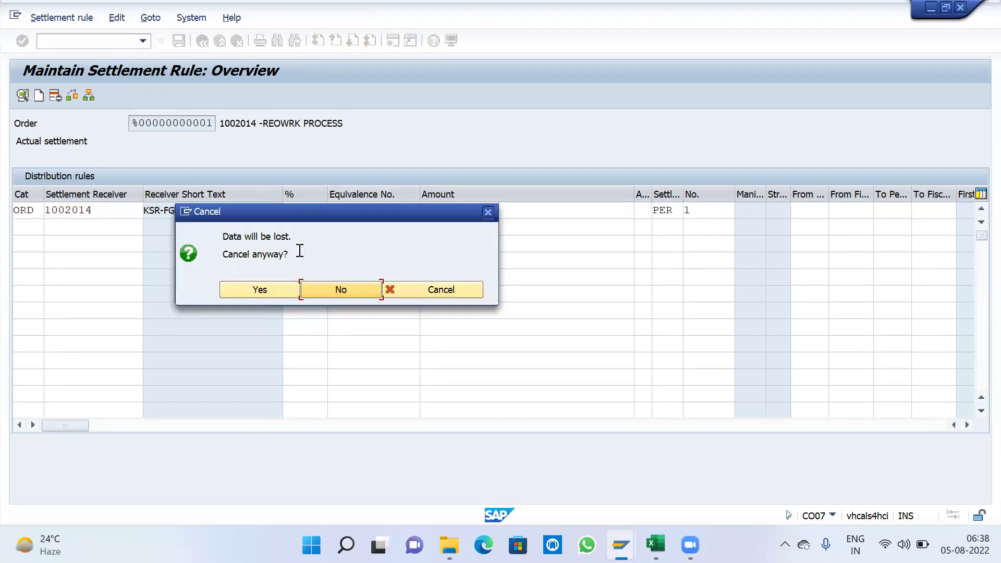
click(273, 287)
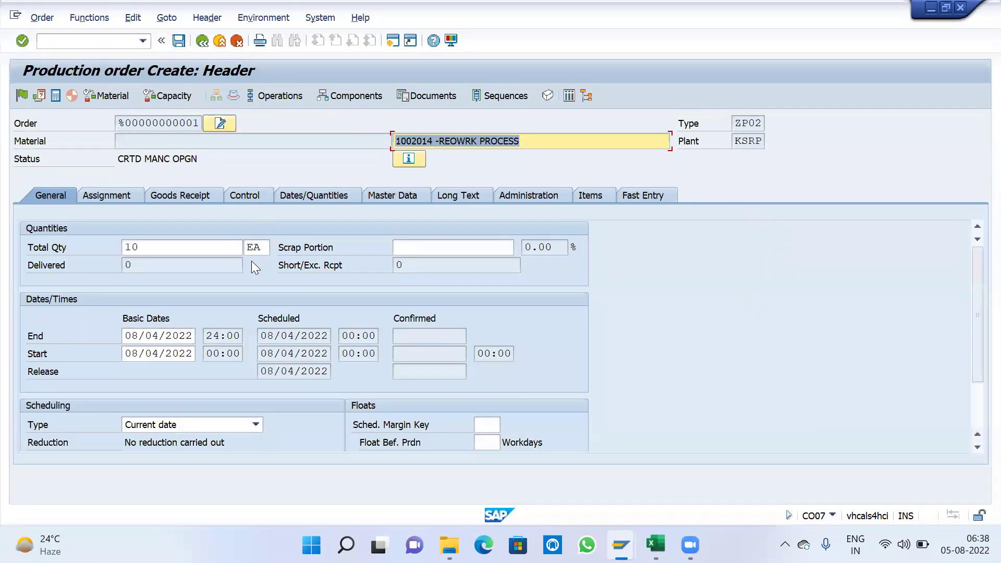
Step: Calculate the rework order's costs, acknowledge the information message, and release the order
click(55, 97)
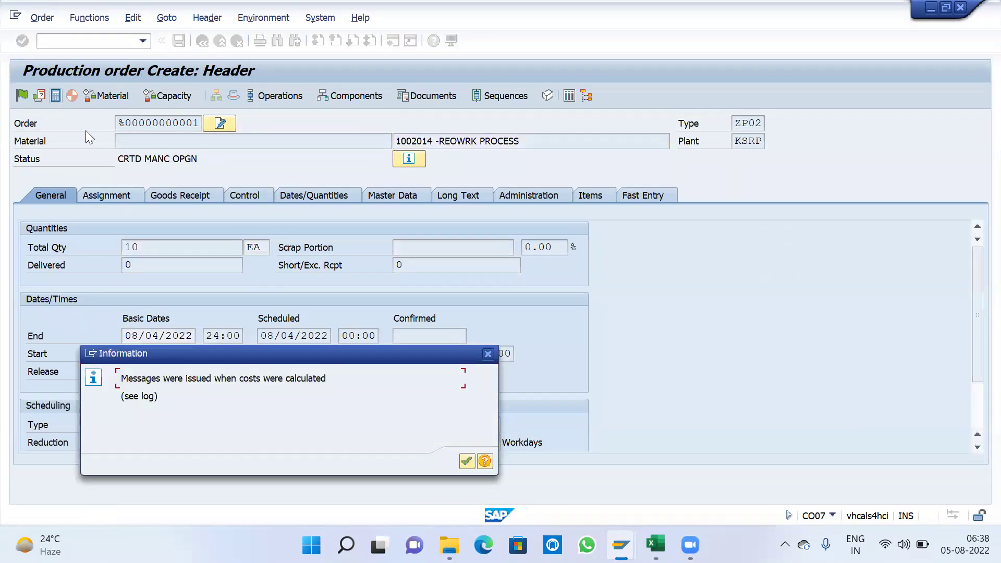
click(467, 461)
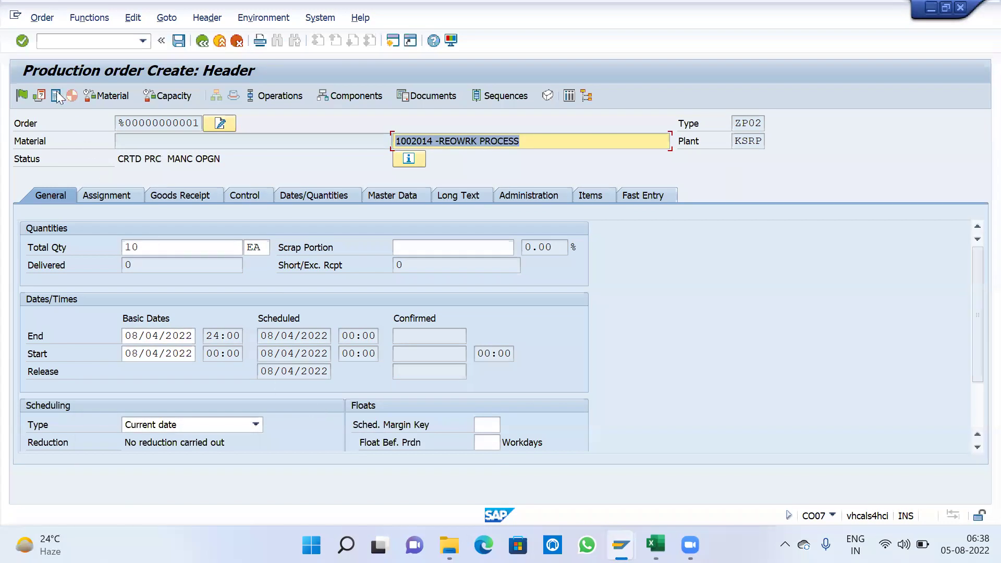
click(22, 95)
Step: Try twice to save the released rework order, acknowledging the information message each time
click(178, 40)
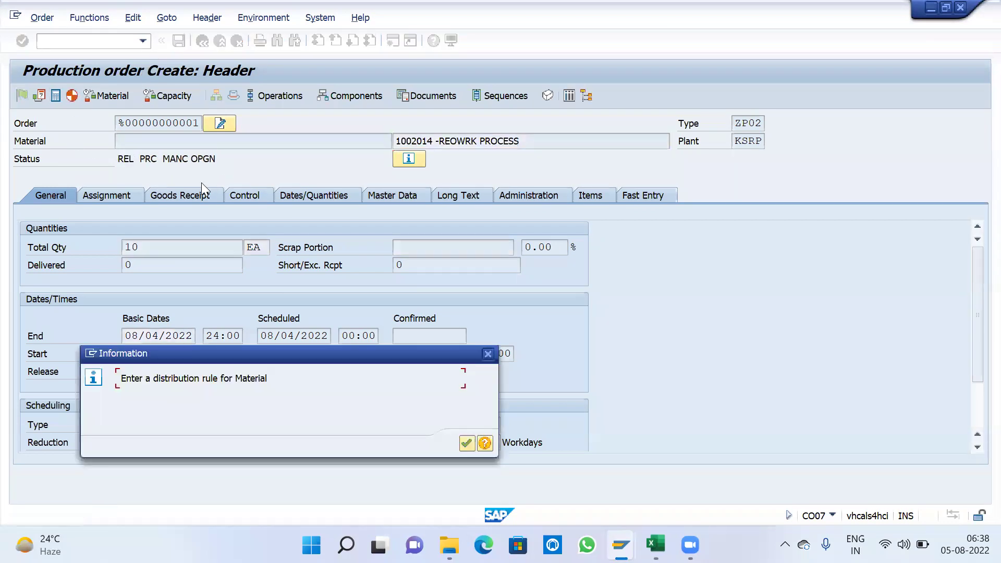
click(465, 443)
click(178, 40)
click(465, 443)
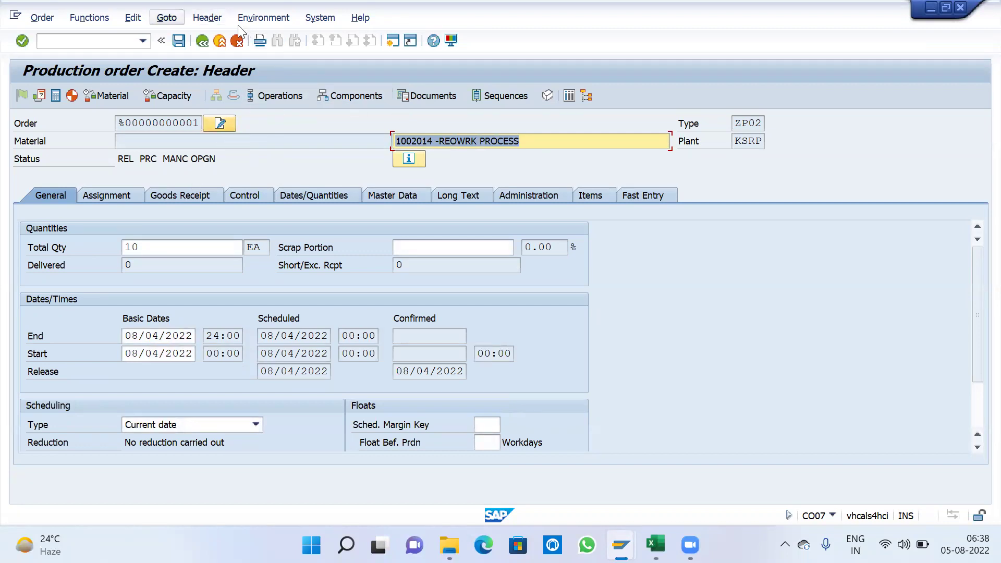
Step: Open the order's settlement rule and enter a distribution rule with category ORD and receiver 1002014 at 100 percent
click(170, 20)
mouse_move(209, 24)
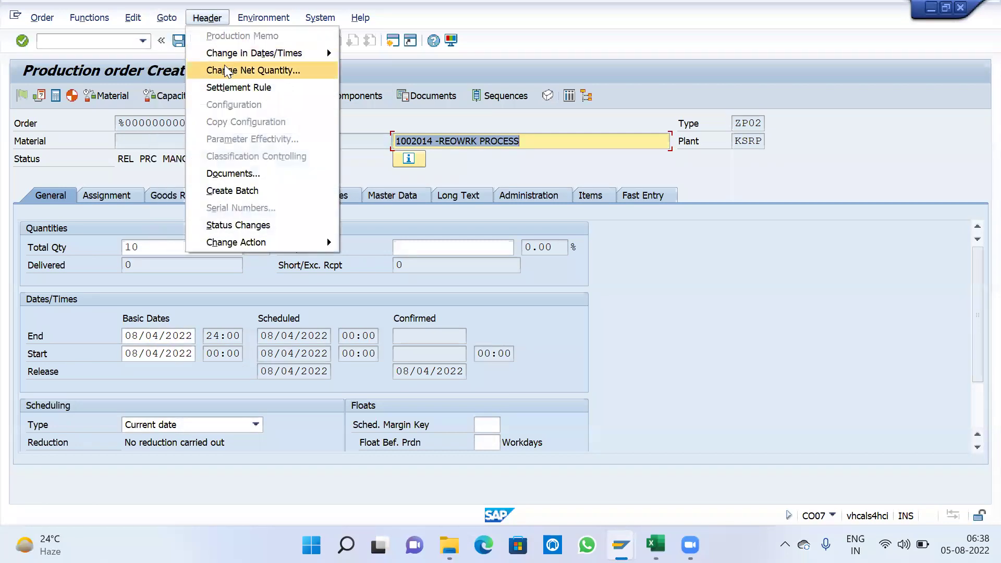
click(239, 87)
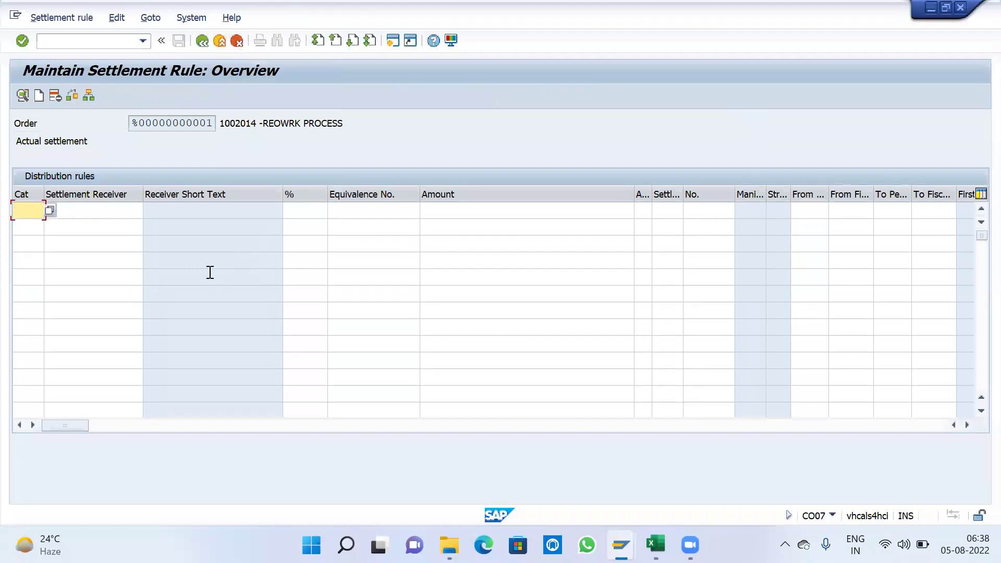
key(space)
click(50, 227)
click(125, 216)
key(space)
click(104, 224)
key(Return)
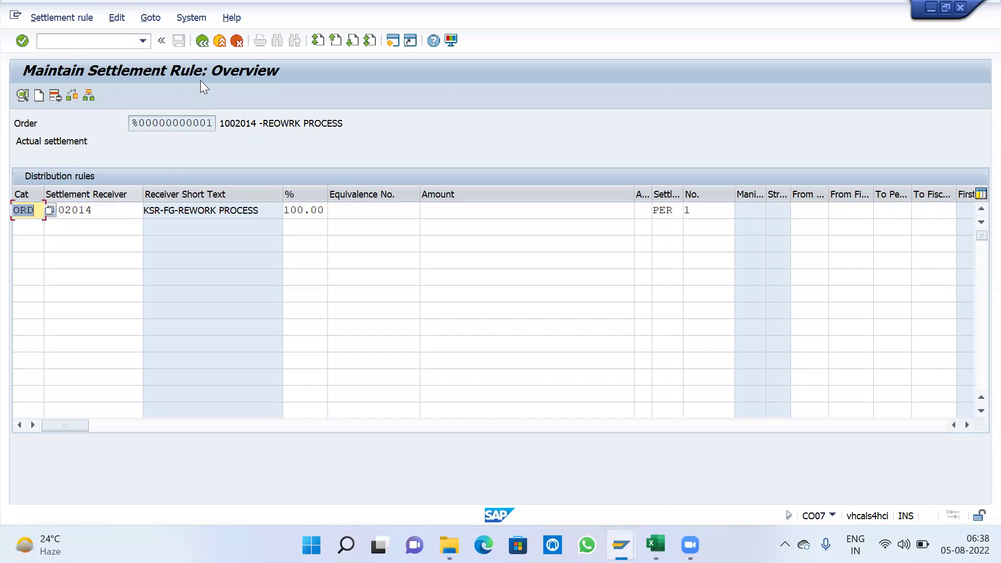
Step: Try to leave the settlement rule, read the long text of the Material distribution rule message, and close the message list
click(203, 40)
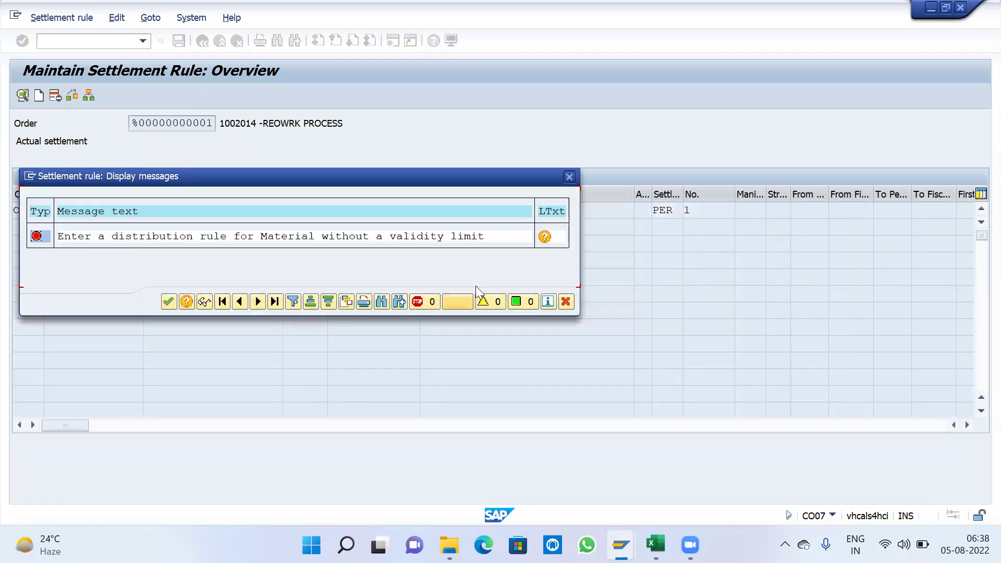
click(546, 237)
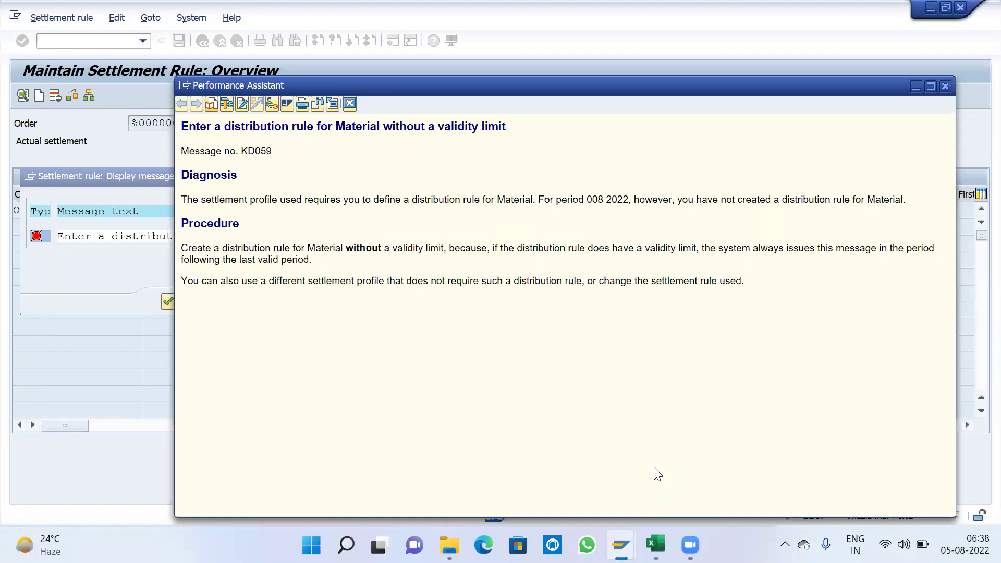
drag(745, 281, 181, 285)
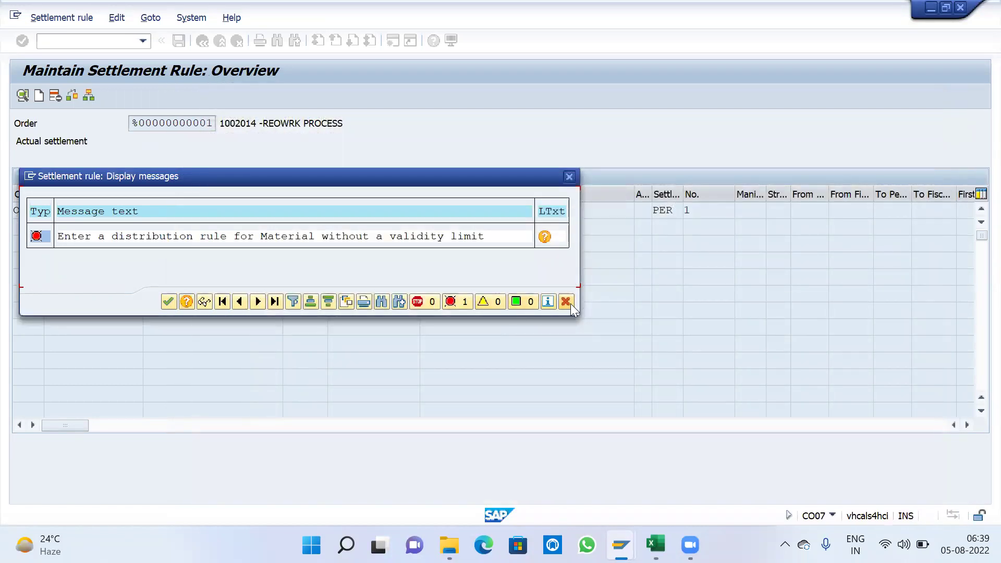
click(571, 304)
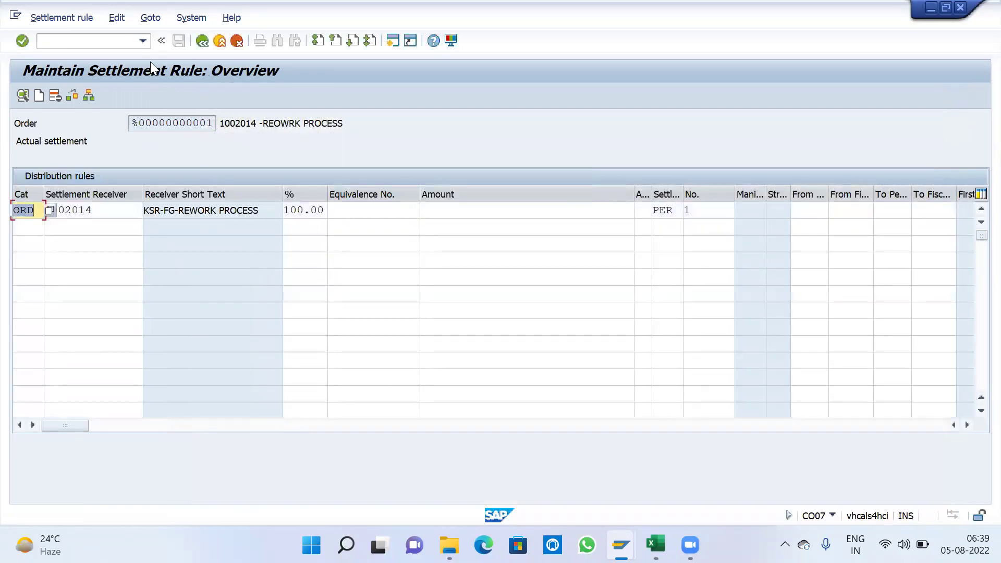
Step: Open the settlement parameters and clear the settlement profile, allocation structure and hierarchy number
click(152, 18)
click(193, 125)
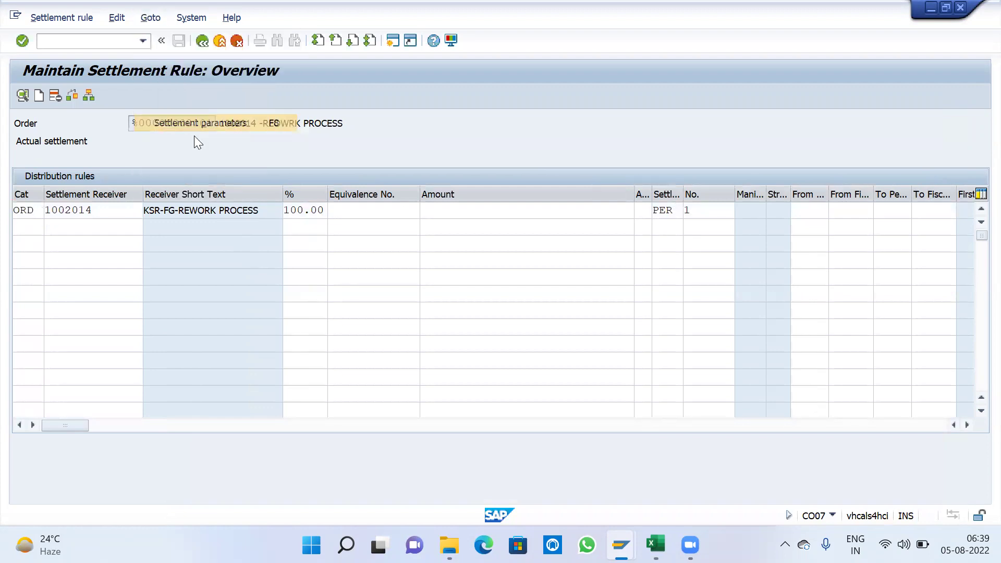
key(Tab)
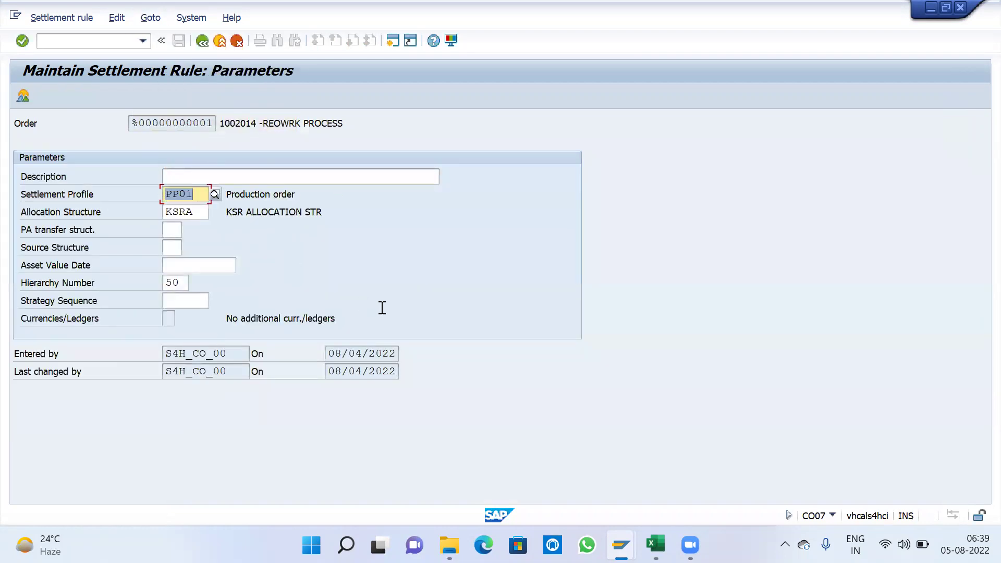
key(Tab)
key(BackSpace)
key(shift+Tab)
key(BackSpace)
key(Tab)
key(Tab)
key(Tab)
key(Tab)
key(Tab)
key(BackSpace)
key(Return)
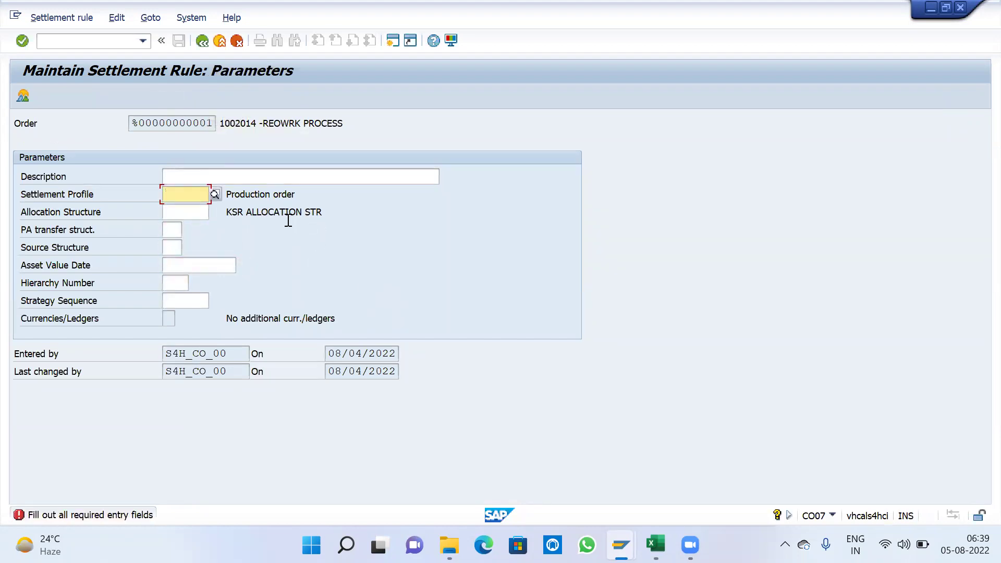
Step: From the settlement profile value list, open the Product Cost Controlling customizing activity Create Settlement Profile and display the details of PP01
click(215, 195)
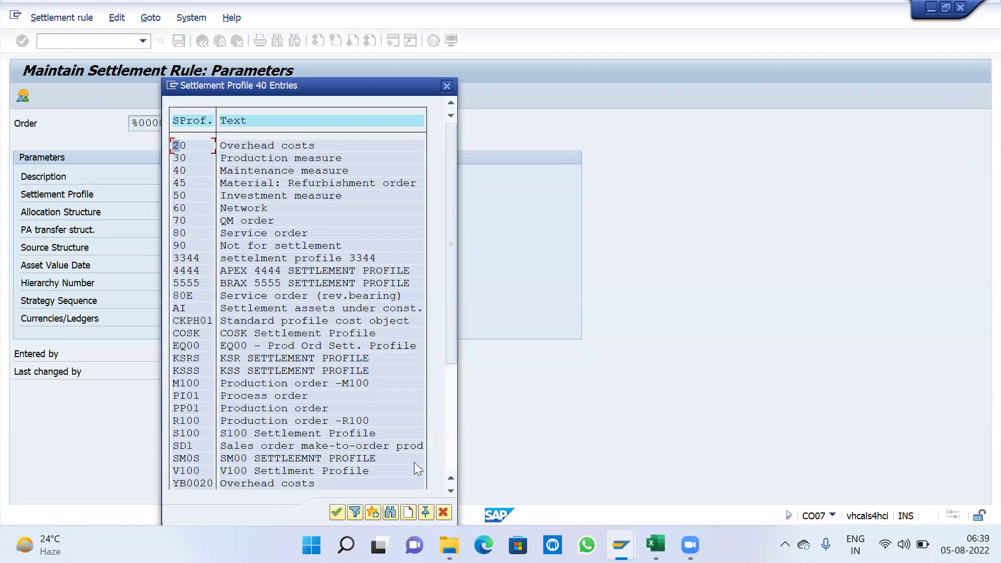
click(410, 512)
click(501, 195)
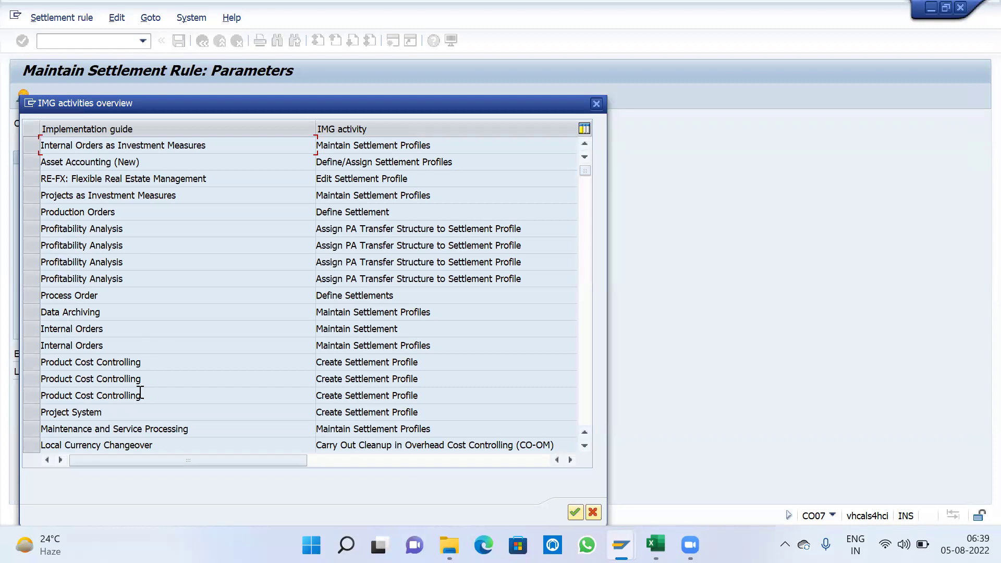
double_click(165, 368)
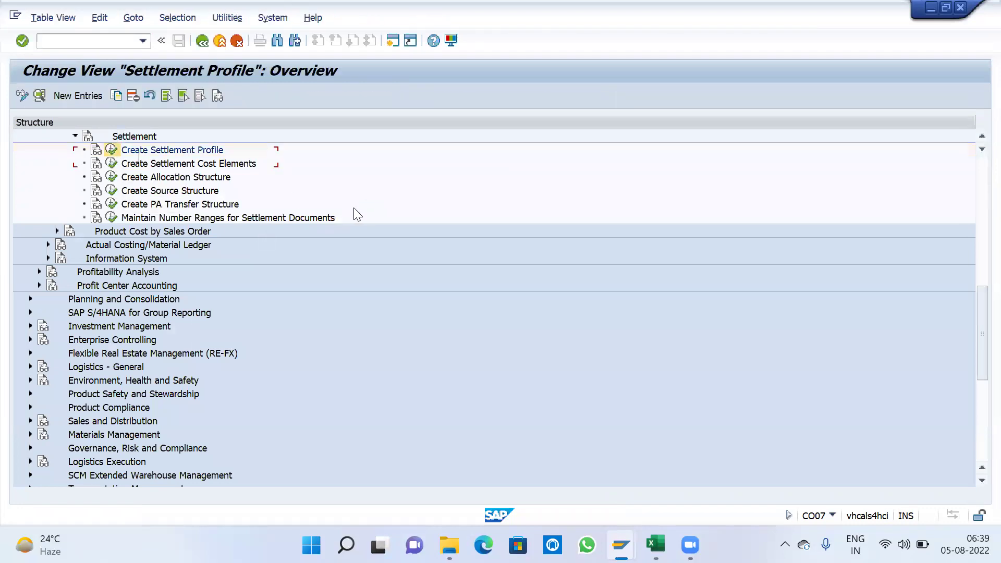
scroll(124, 338, down, 4)
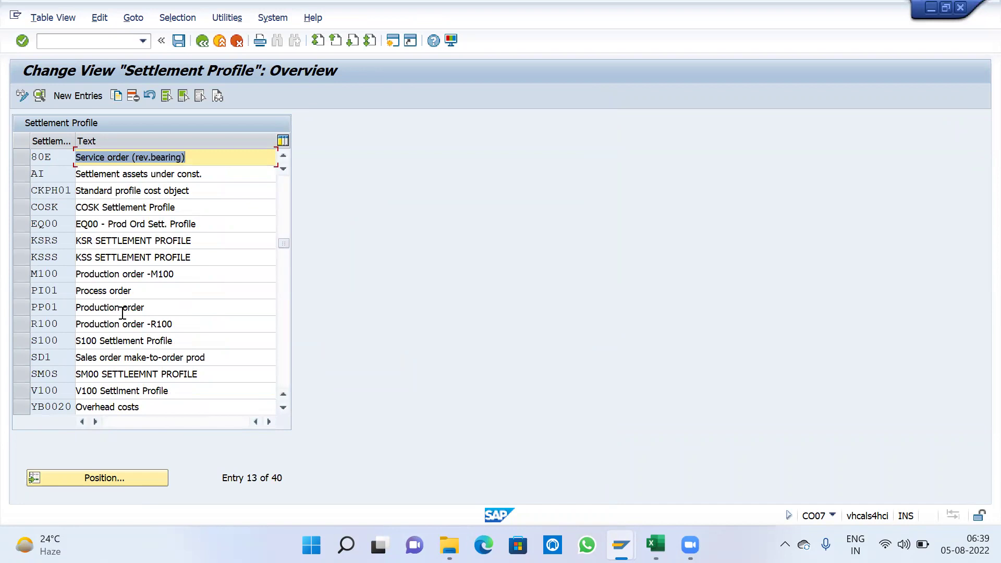
click(122, 310)
double_click(122, 307)
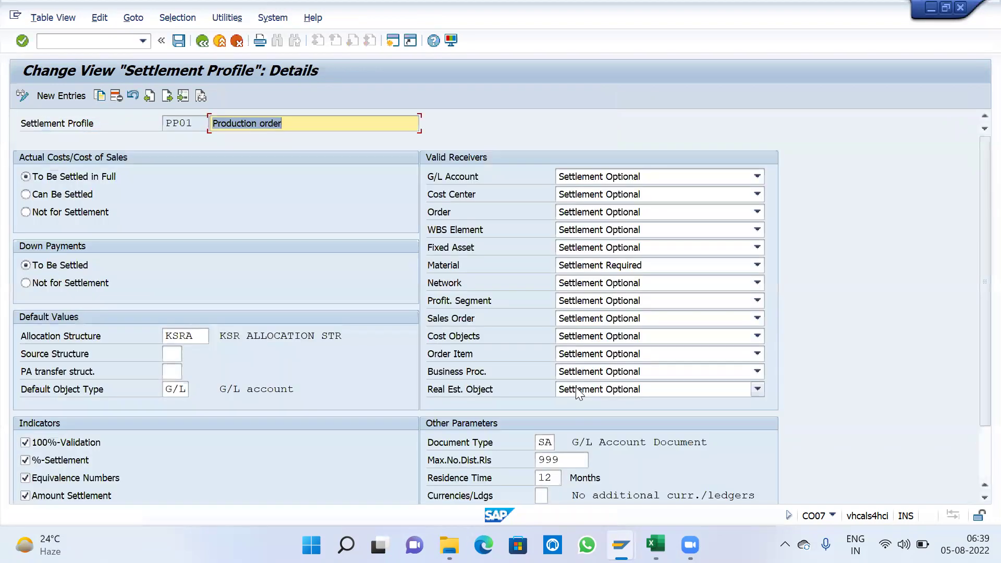
Step: Review profile PP01, set its Material receiver to Settlement Optional, and save the change under customizing request S4HK902392
scroll(267, 455, down, 2)
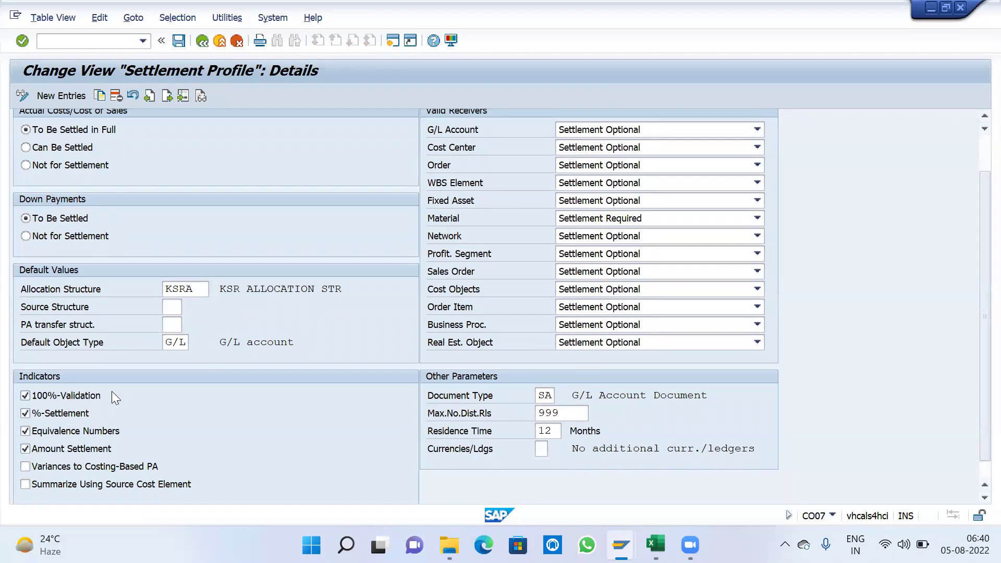
scroll(104, 395, down, 1)
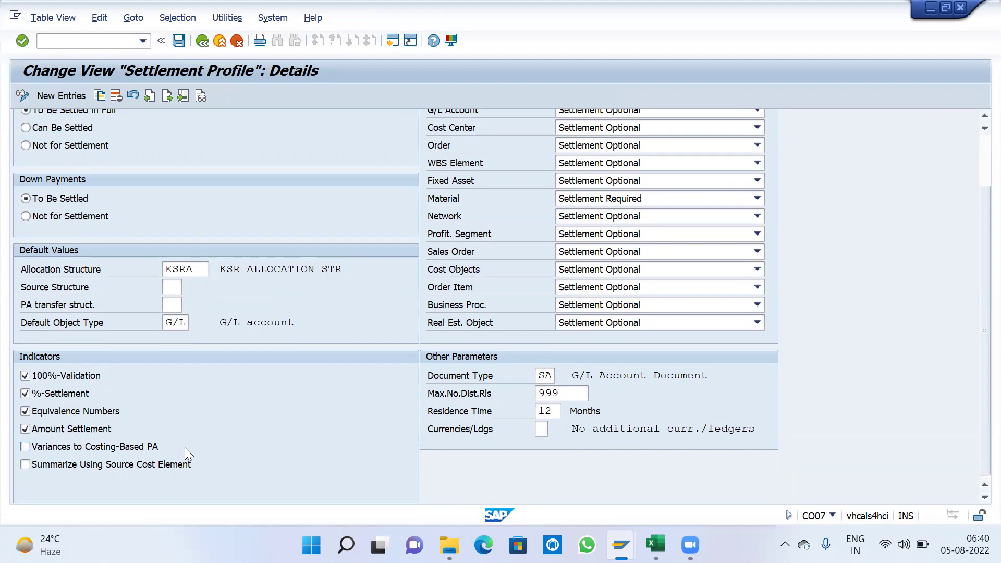
scroll(185, 447, up, 2)
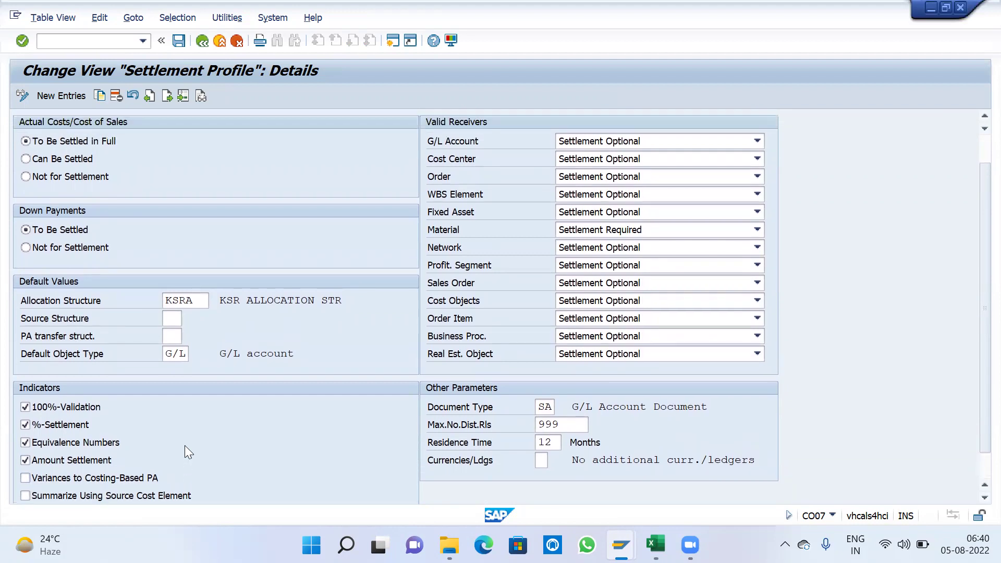
scroll(185, 447, up, 2)
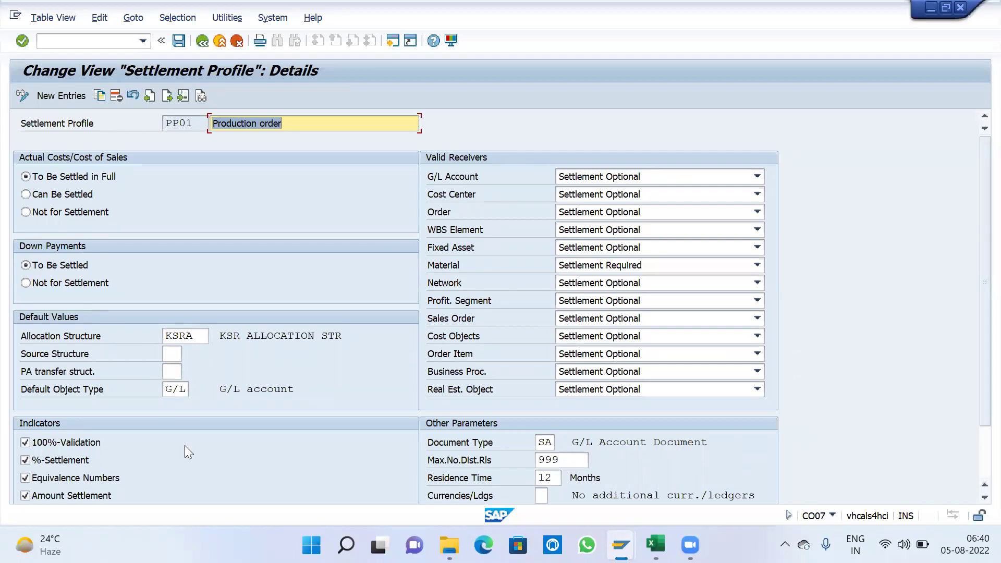
scroll(188, 444, down, 2)
scroll(713, 435, down, 1)
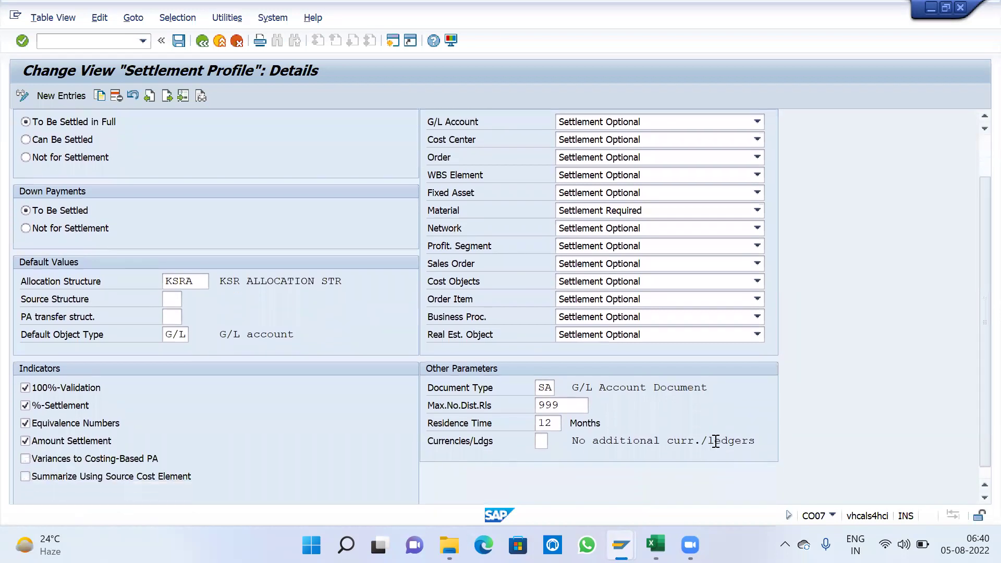
scroll(714, 441, up, 1)
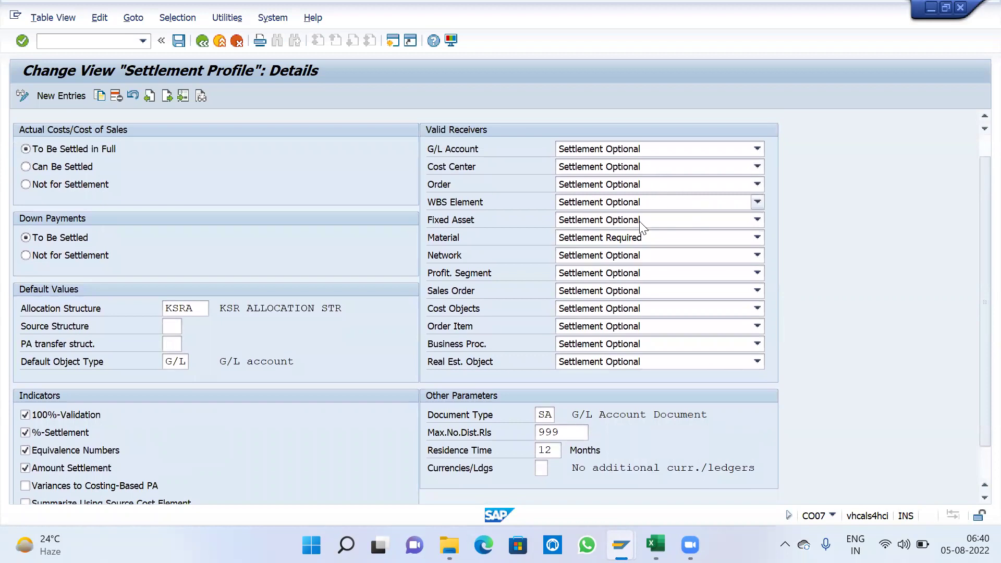
click(630, 241)
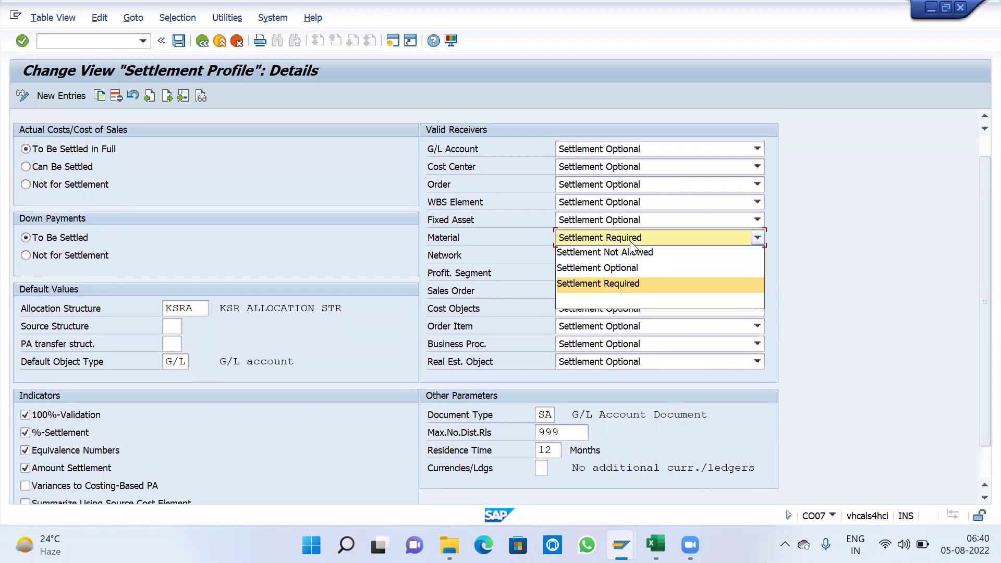
click(635, 268)
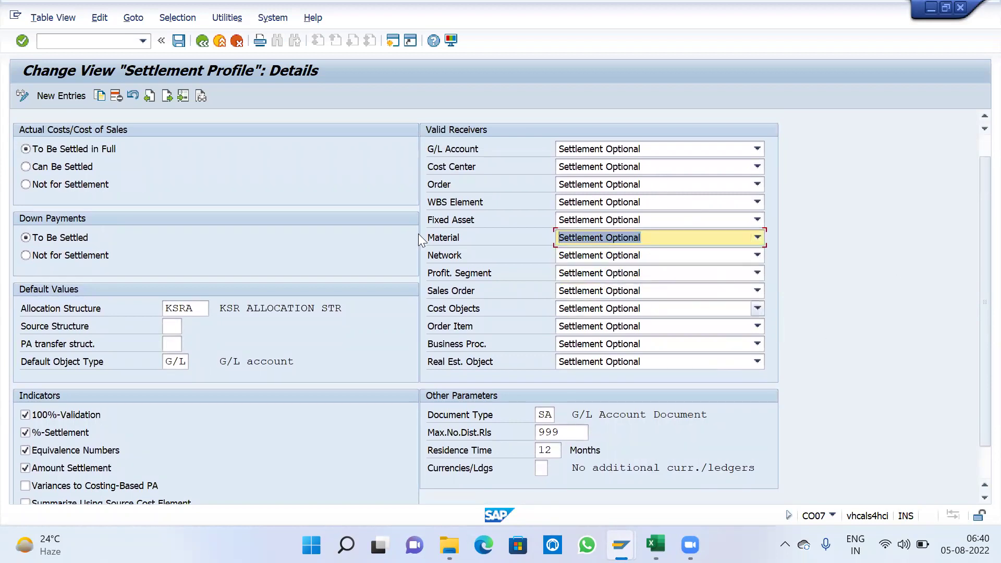
click(183, 44)
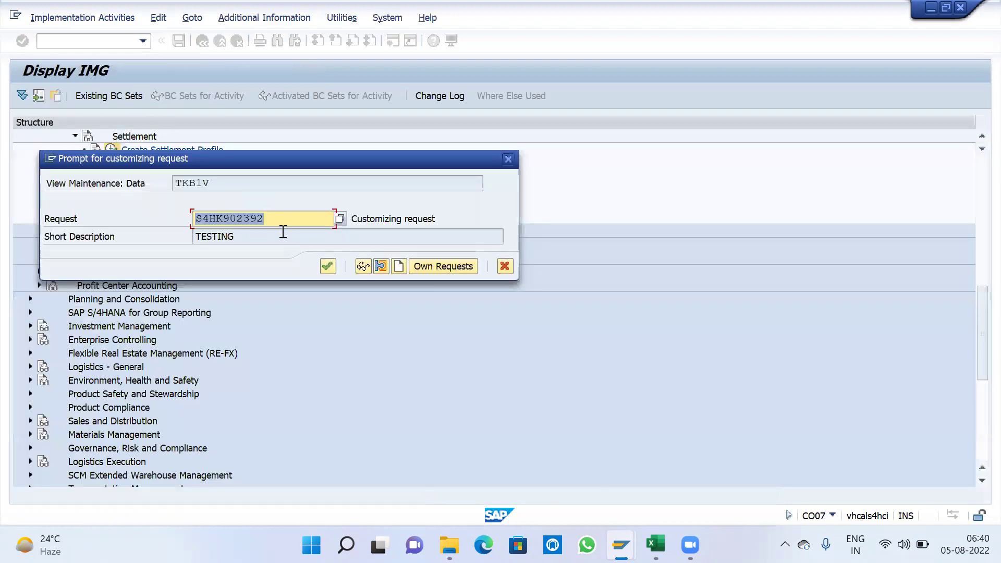
click(328, 266)
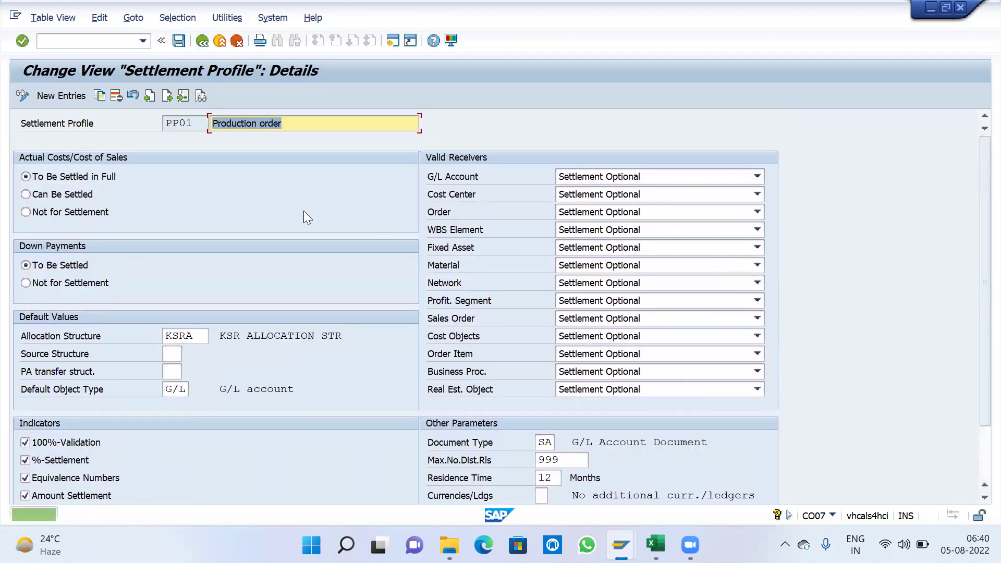
Step: Leave the settlement profile customizing and close the activity and profile lists to return to the settlement parameters
click(203, 41)
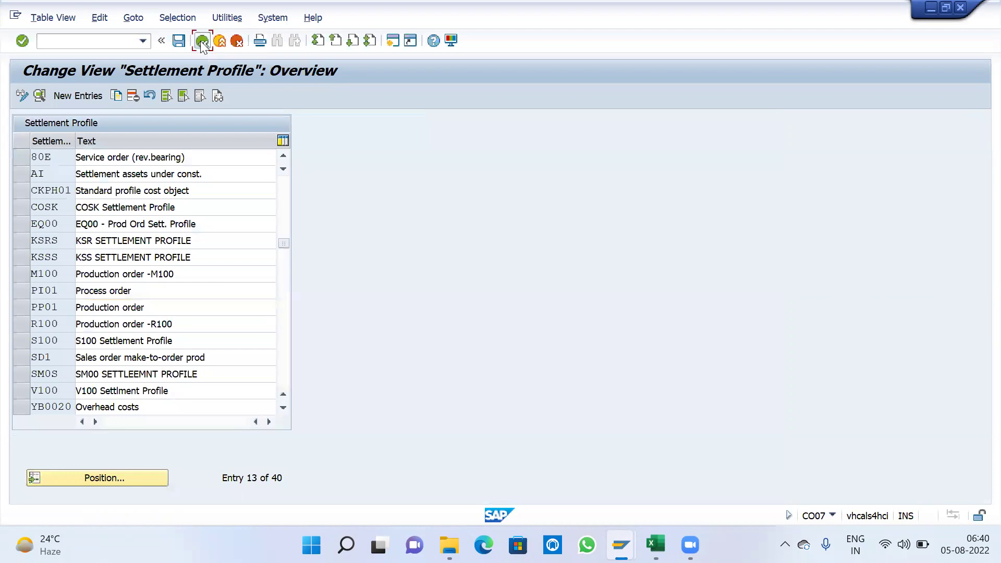
click(201, 40)
click(202, 41)
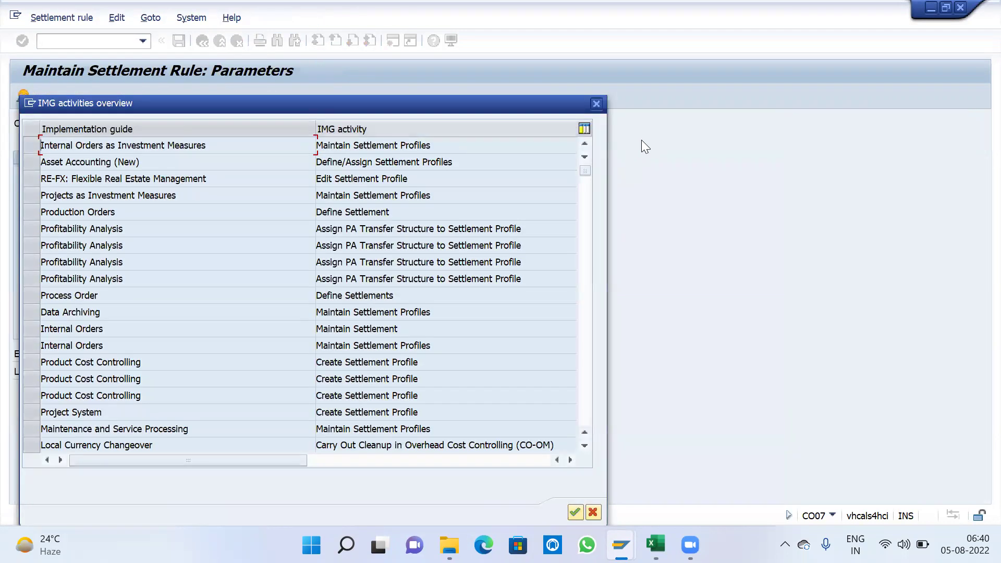
click(596, 103)
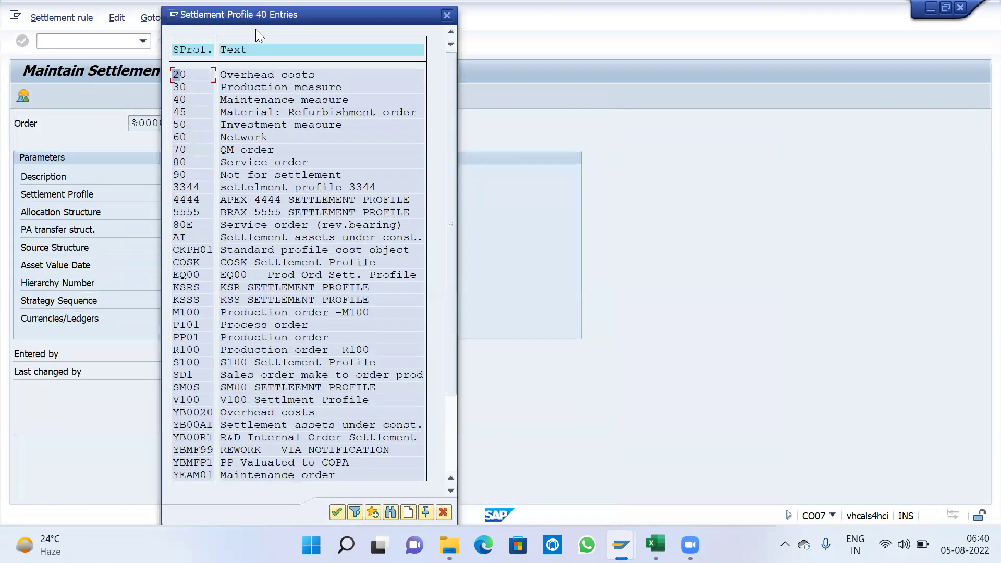
key(Escape)
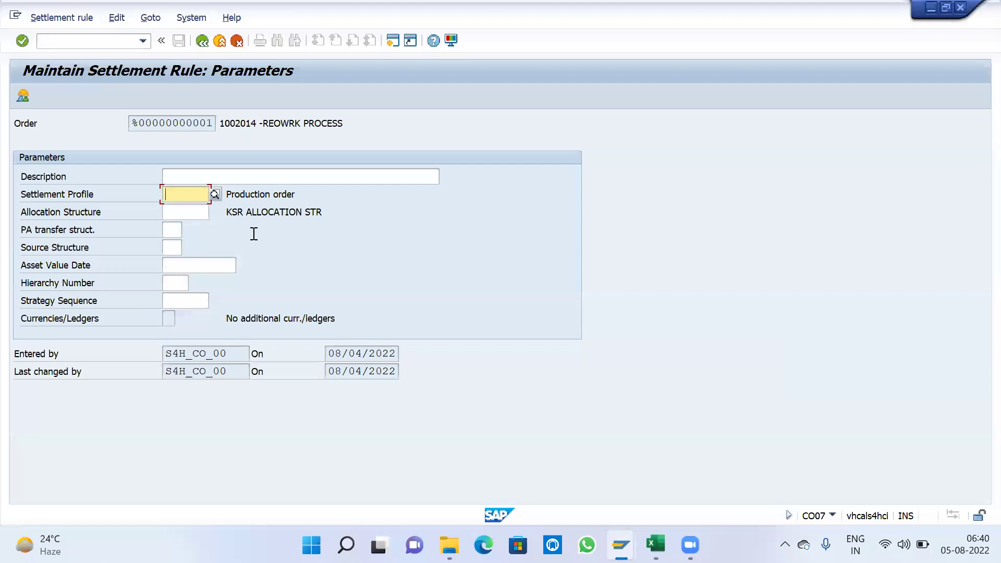
Step: Enter PP01 as the settlement profile and confirm the parameters with the hierarchy number left blank
key(BackSpace)
key(Down)
key(Return)
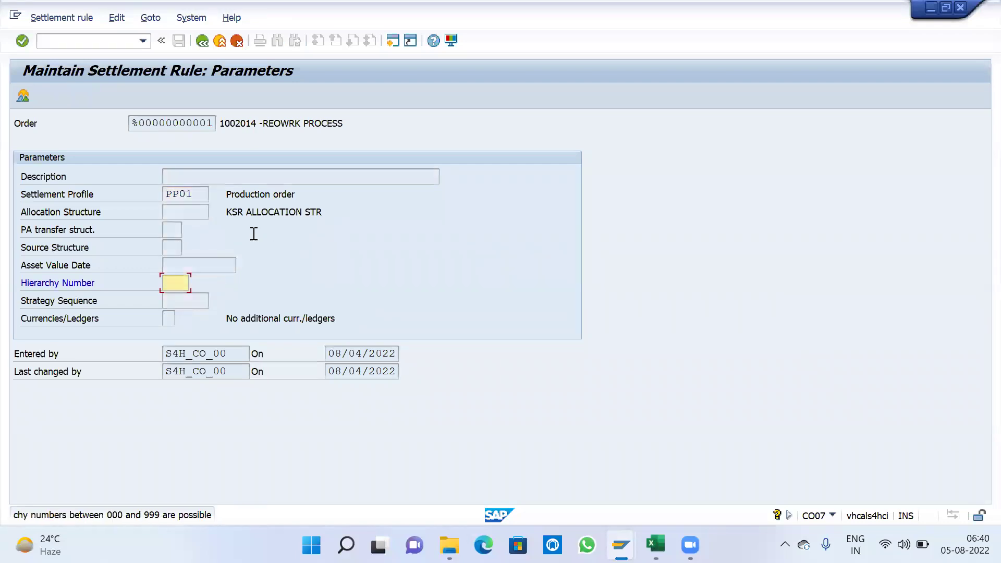
key(Return)
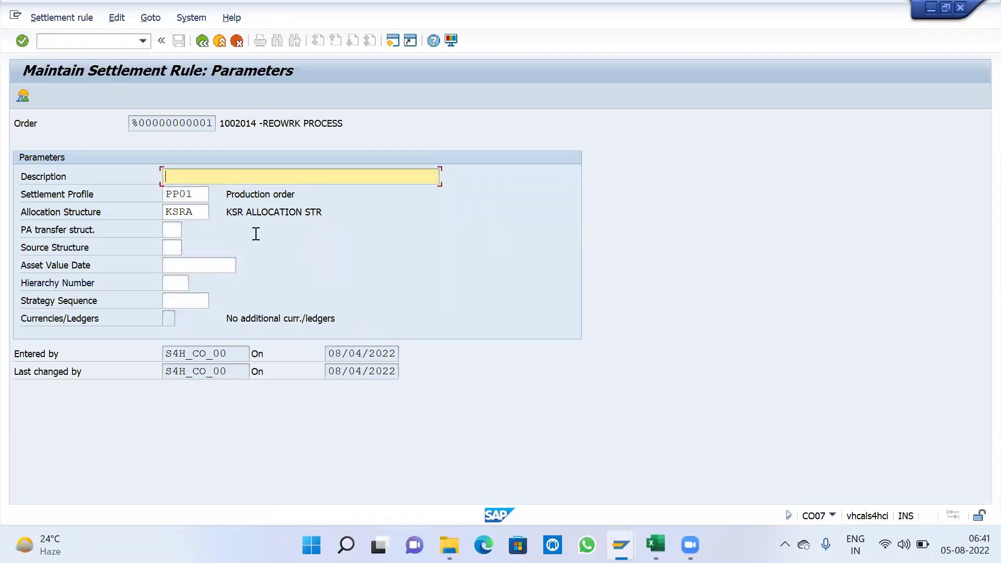
Step: Return to the distribution rules overview, check the settlement rule, and close the message list
click(206, 38)
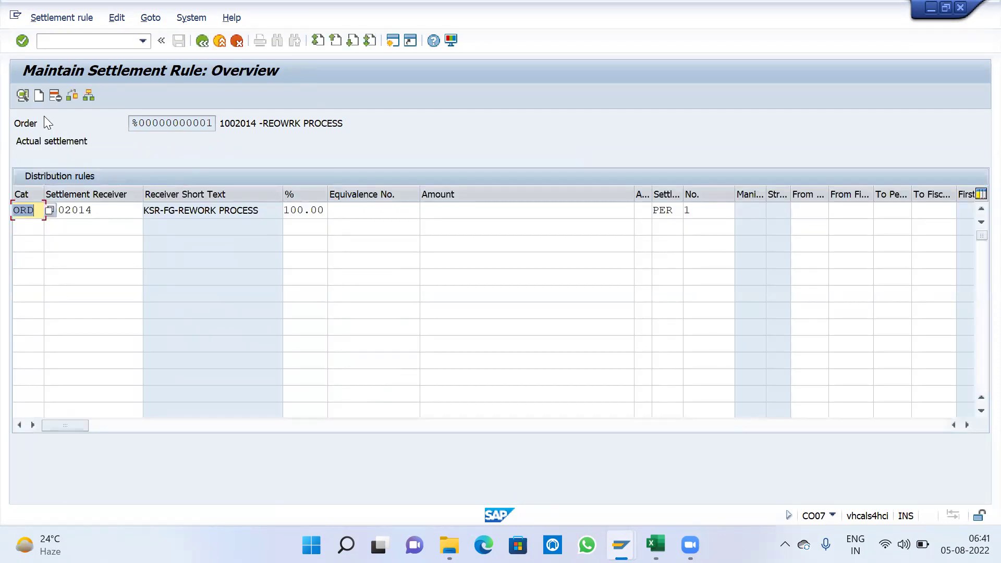
click(70, 95)
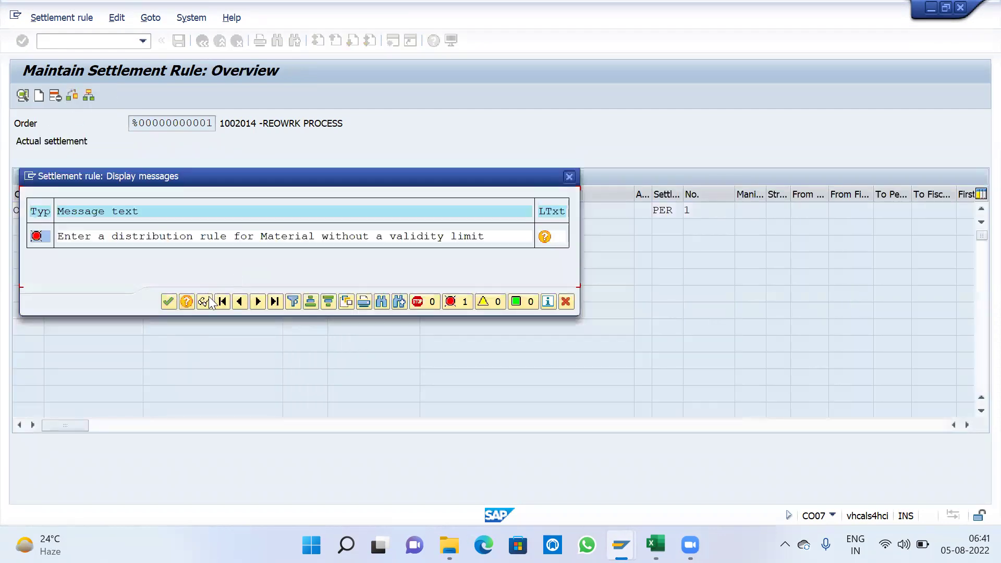
click(174, 303)
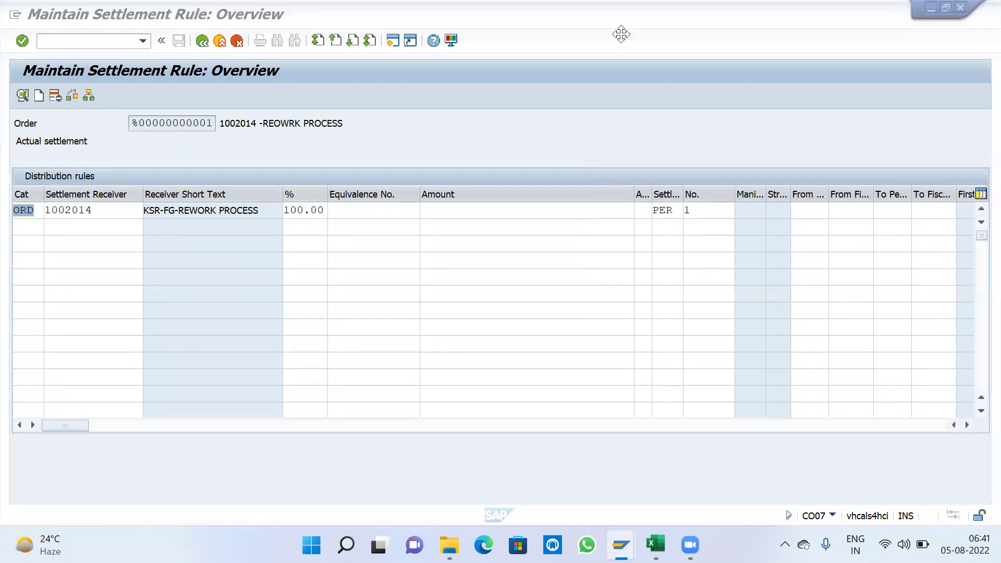
Step: Abandon the unsaved order and restart transaction CO07 with plant KSRP and order type ZP02, continuing to the order header
click(95, 41)
text(/NCO)
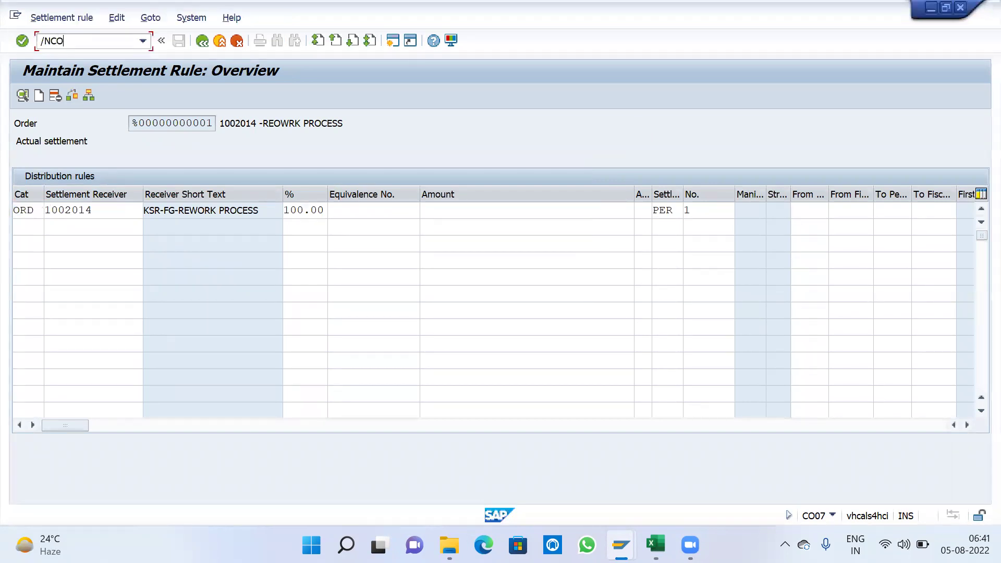
text(07)
key(Return)
key(Return)
Step: Describe the order as 1002014 -REOWRK PROCESS, set the total quantity to 10 EA, and generate the operation without a routing
click(401, 141)
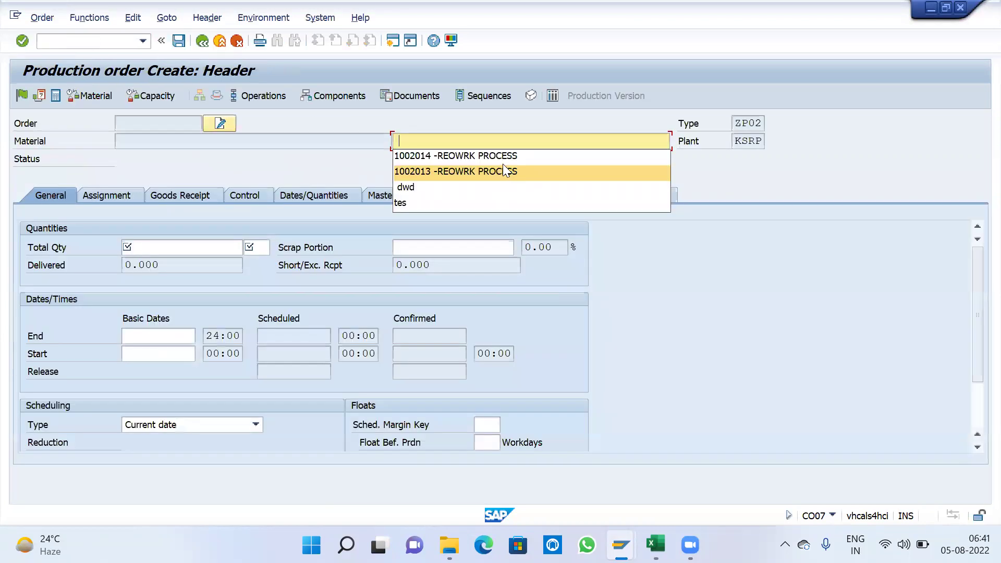
click(501, 160)
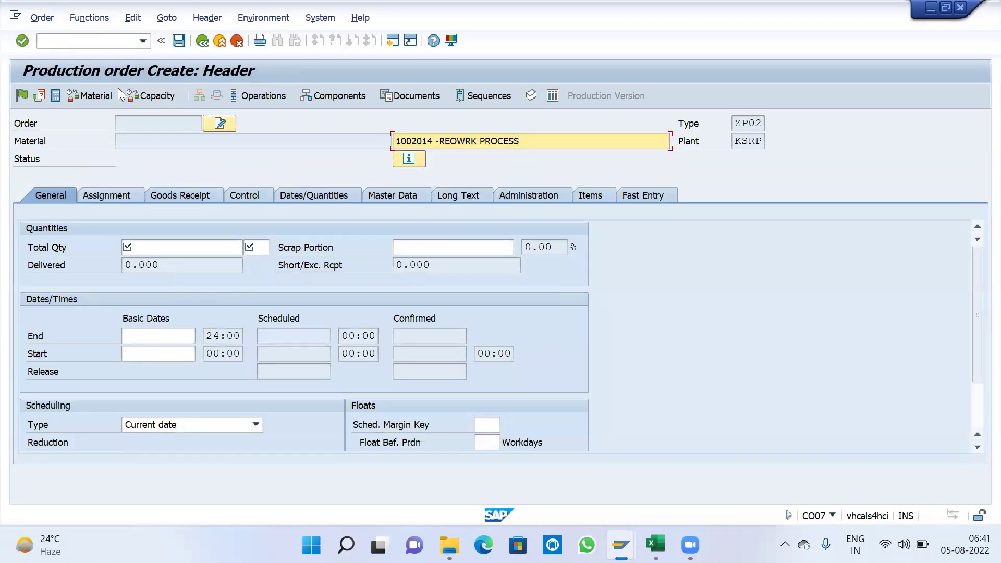
click(149, 247)
click(147, 261)
click(256, 254)
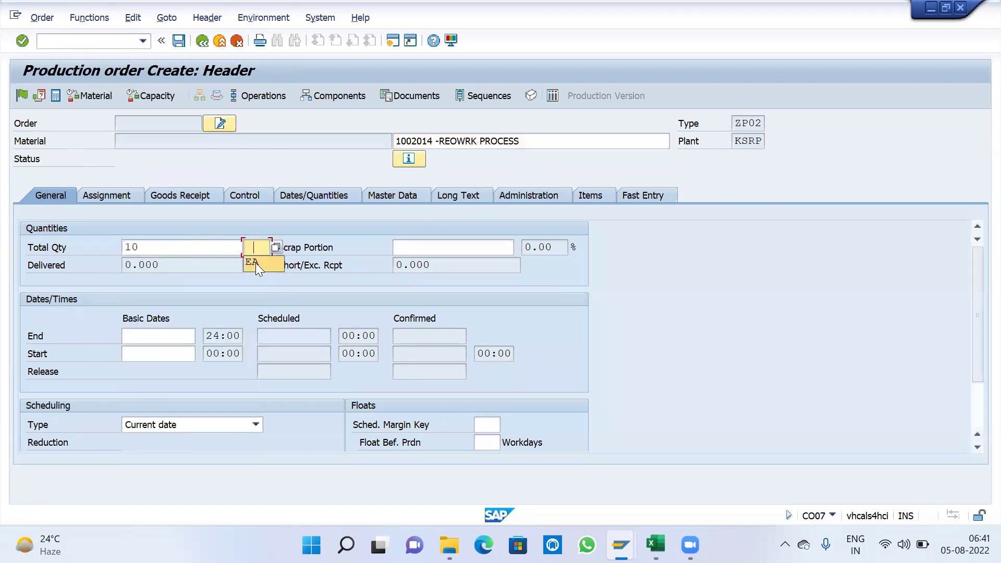
key(Return)
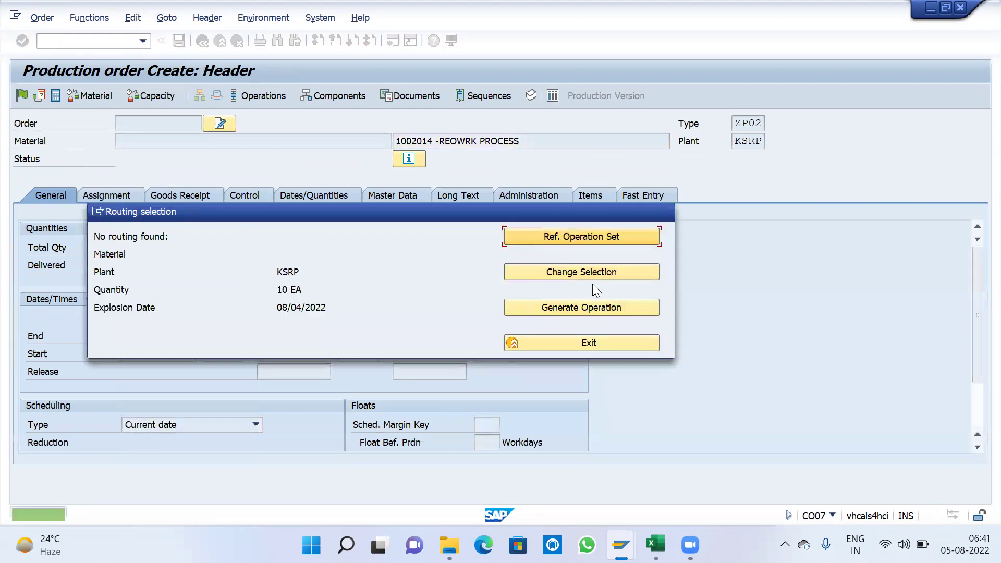
click(554, 306)
Step: Add a distribution rule with category ORD and settlement receiver 1002014, and return to the order header
click(23, 210)
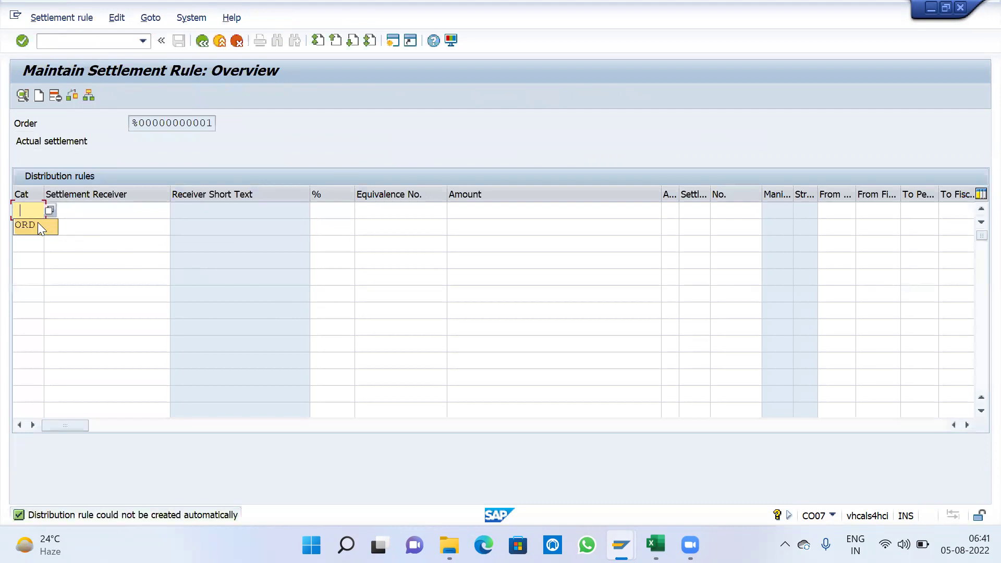
click(26, 225)
click(115, 218)
click(108, 223)
key(Return)
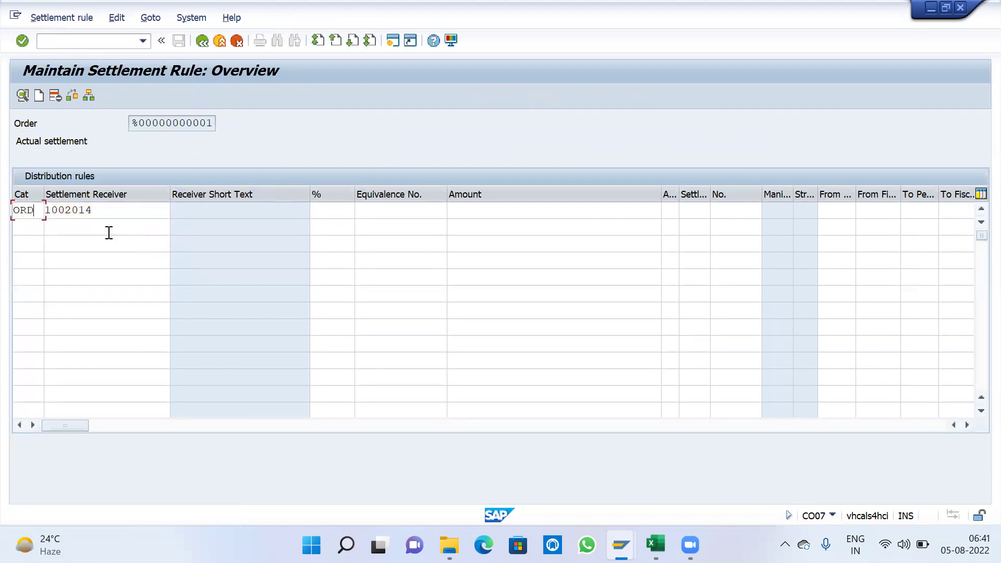
click(207, 43)
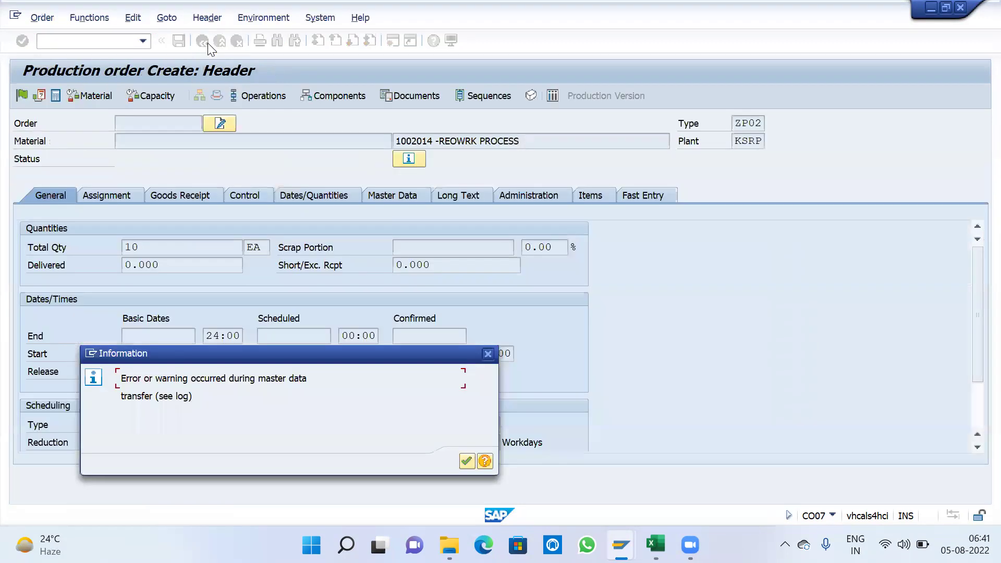
Step: Dismiss the master data transfer message, release the rework order, and save it
click(467, 461)
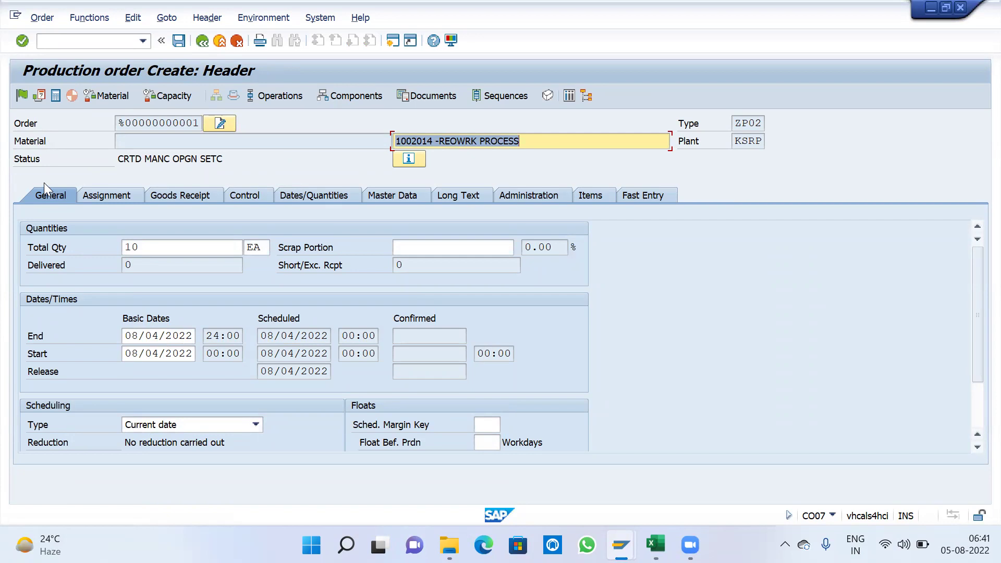
click(22, 99)
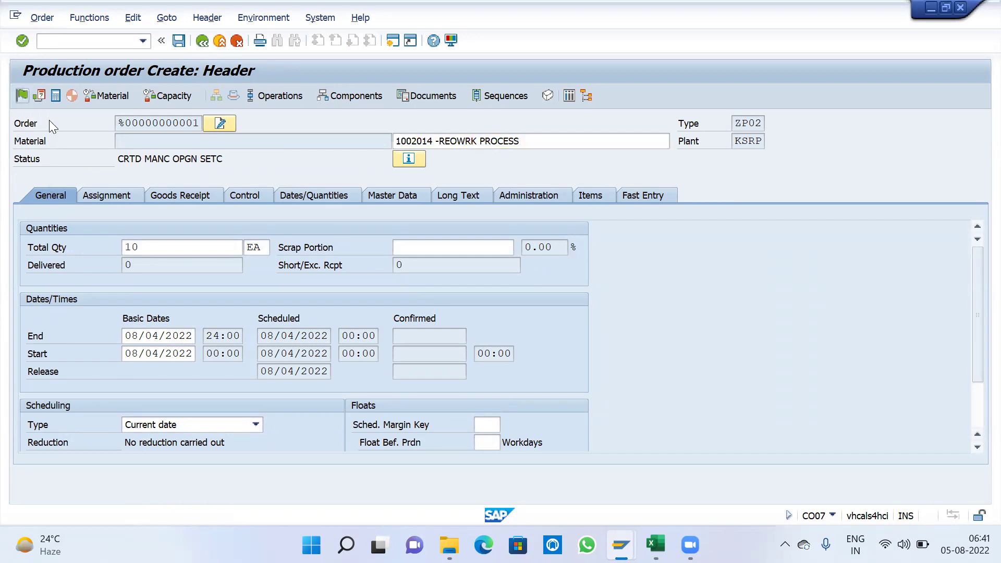
click(178, 42)
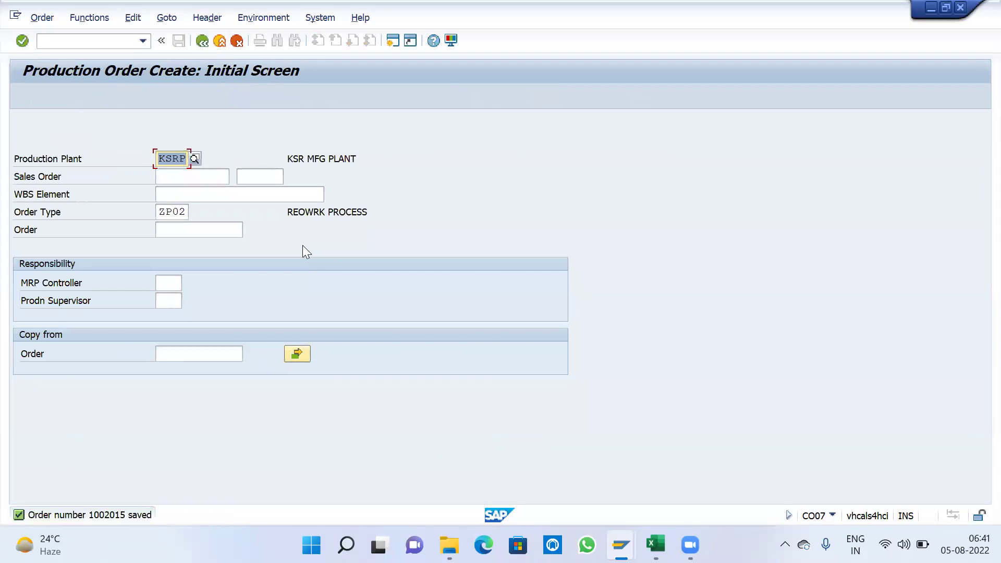
Step: Bring up the saved order for display and record its number 1002015 in cell H10 of the Excel sheet with yellow fill
click(47, 18)
click(59, 105)
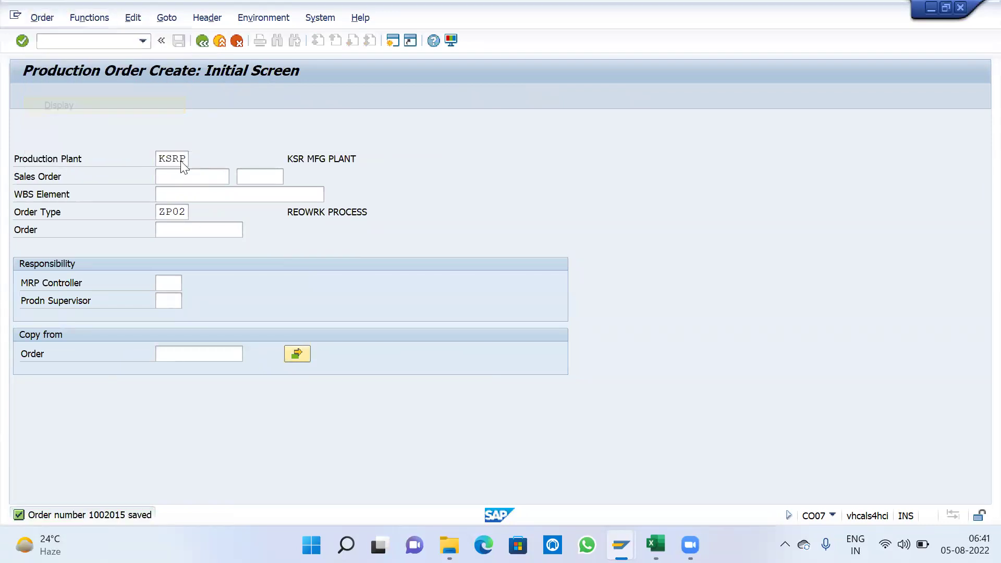
key(End)
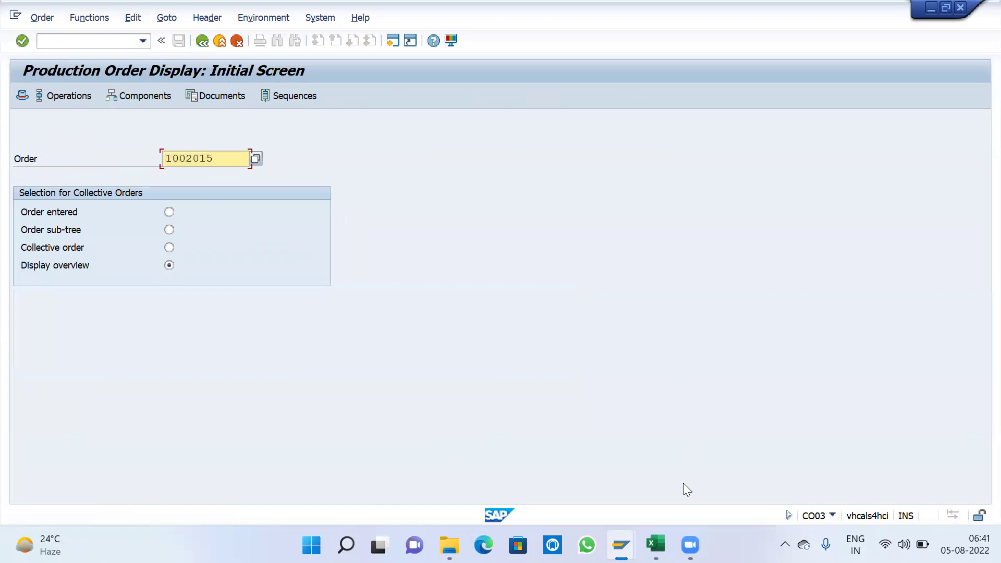
click(656, 545)
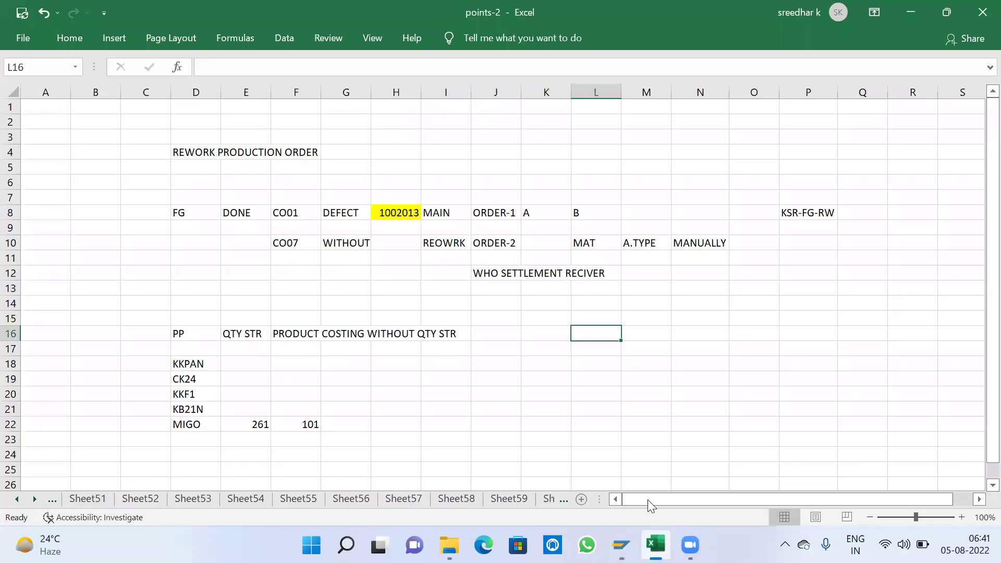
click(396, 241)
text(1002015)
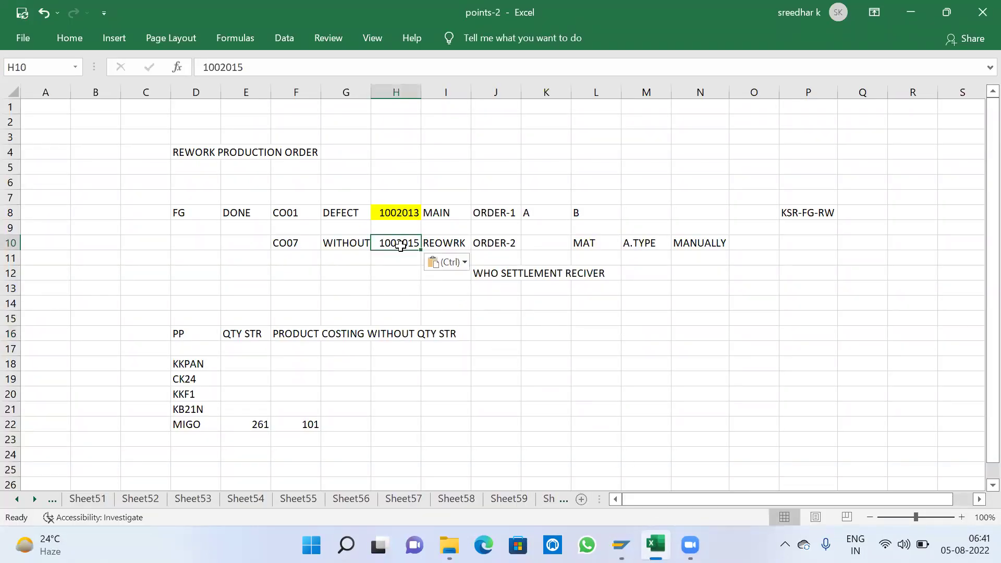
click(76, 42)
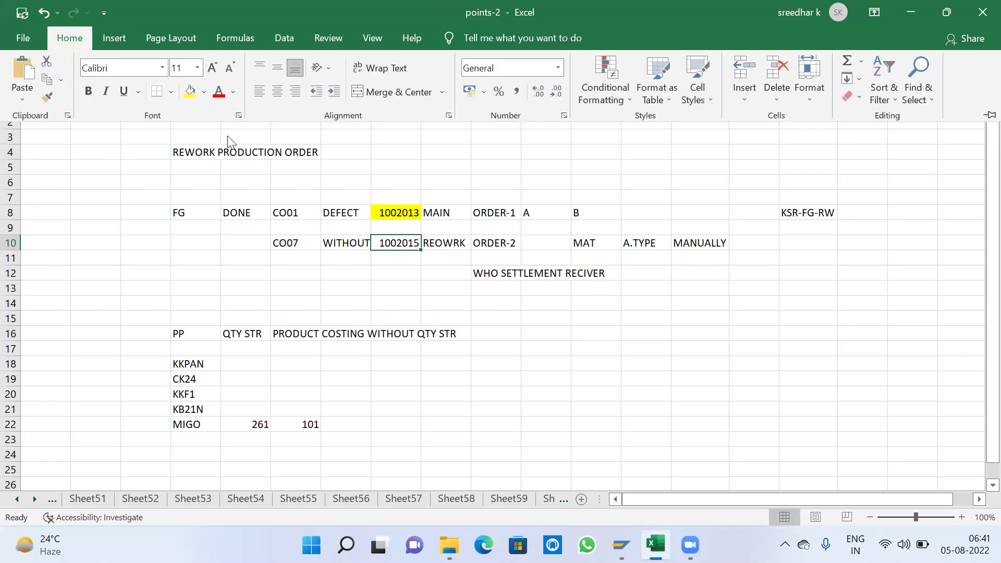
click(190, 91)
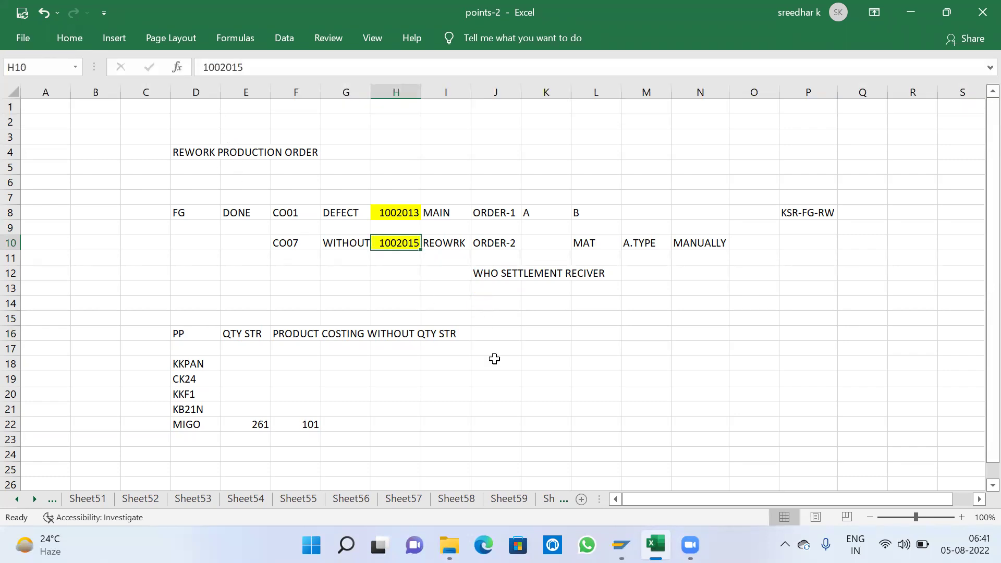
Step: Widen column H slightly in the Excel sheet and select the main order number in H8
click(433, 245)
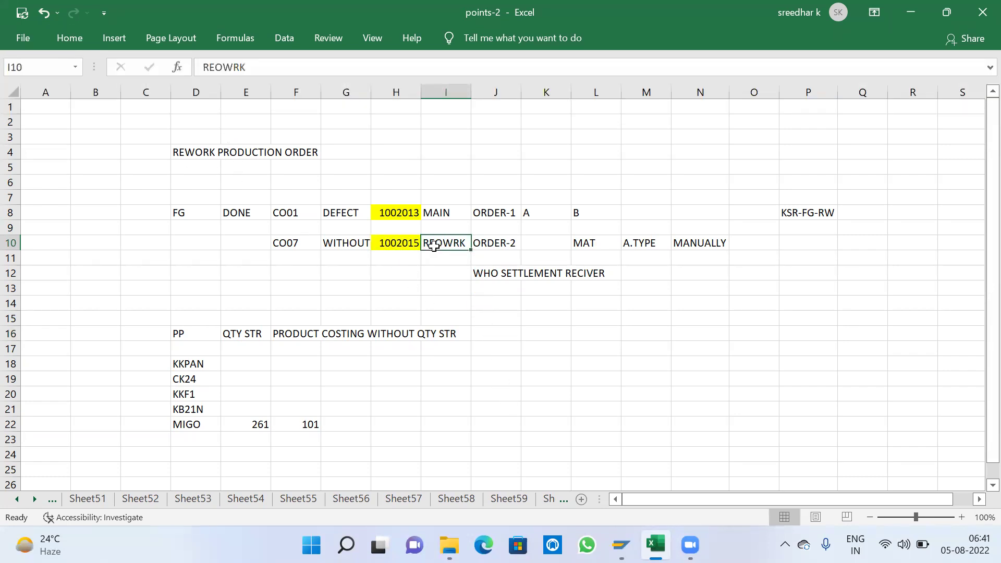
click(409, 213)
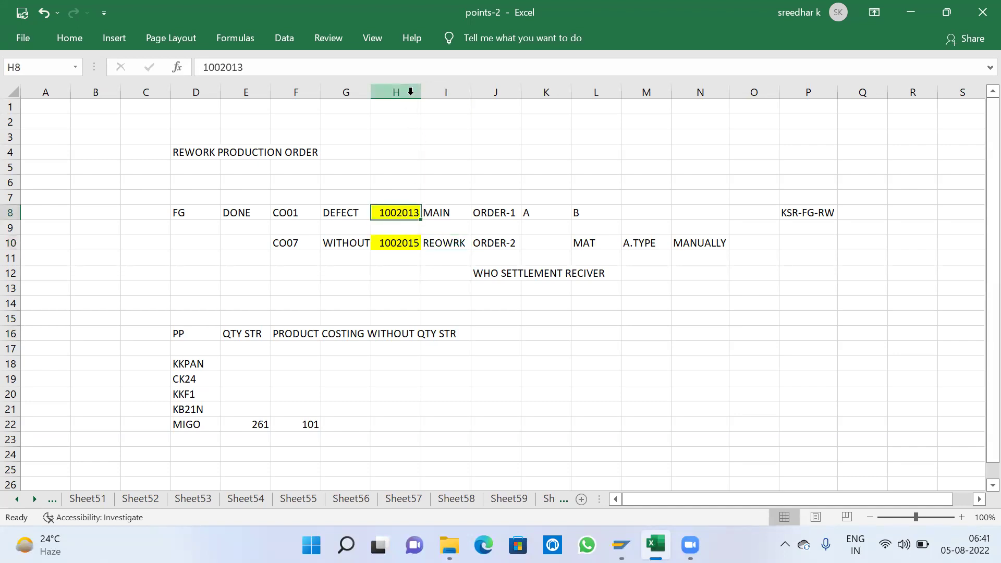
drag(416, 92, 424, 96)
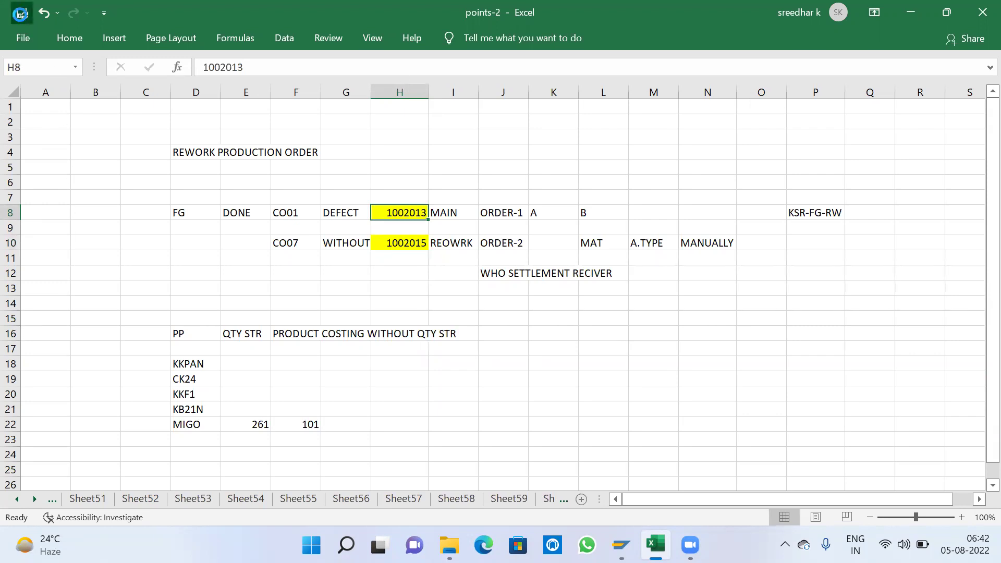
click(423, 249)
click(409, 218)
Step: Switch back to SAP, check the header of order 1002015 in display mode, and open the order for changing
key(alt+Tab)
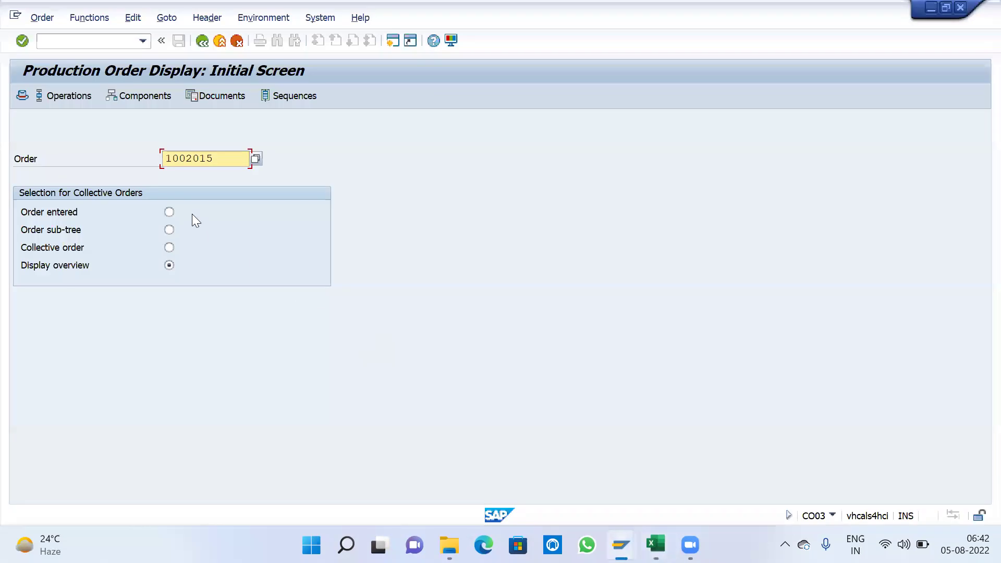
click(23, 40)
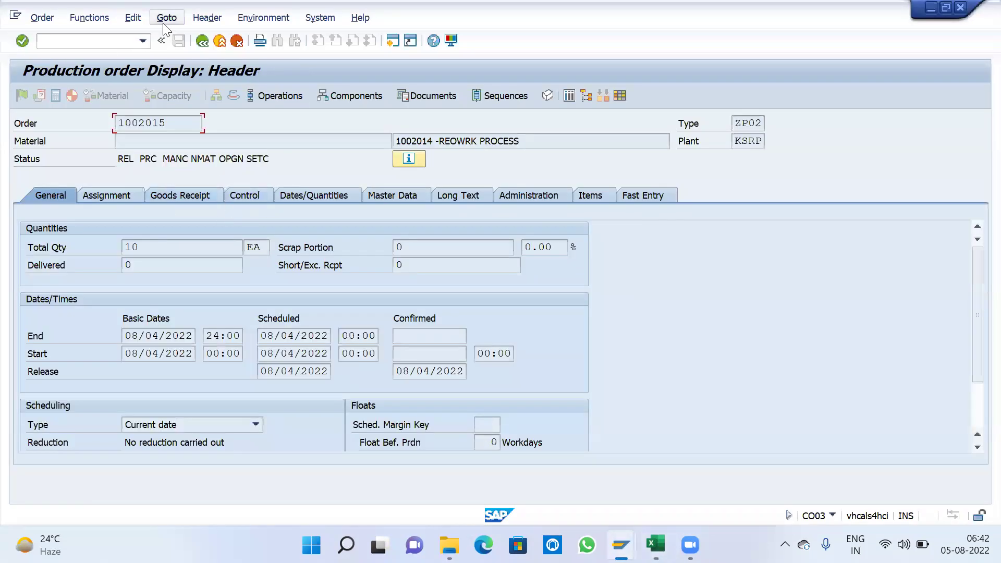
click(203, 40)
click(42, 17)
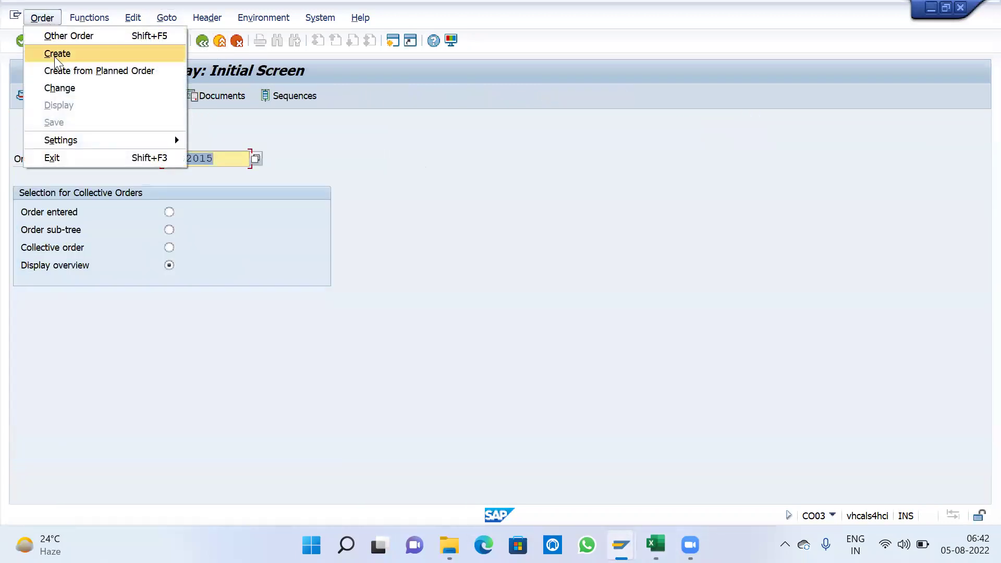
click(58, 88)
click(23, 41)
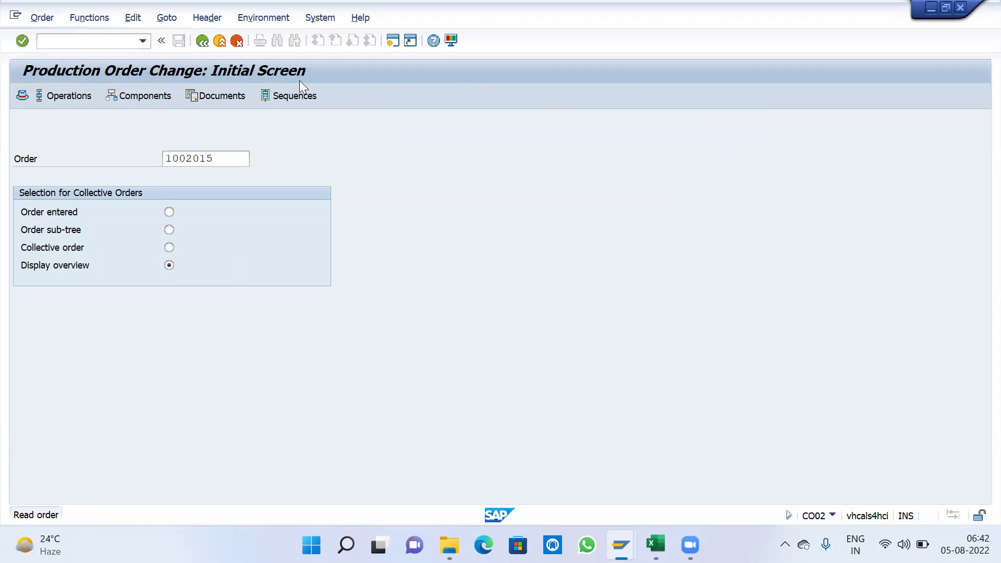
Step: Change the settlement receiver in the order's settlement rule to 1002013 and save the order
click(167, 17)
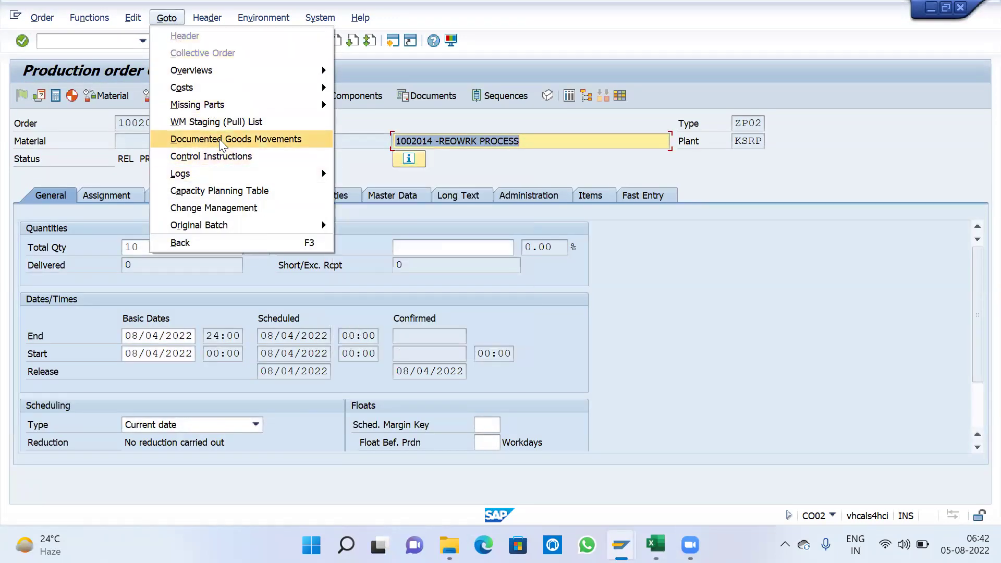
click(207, 17)
click(219, 87)
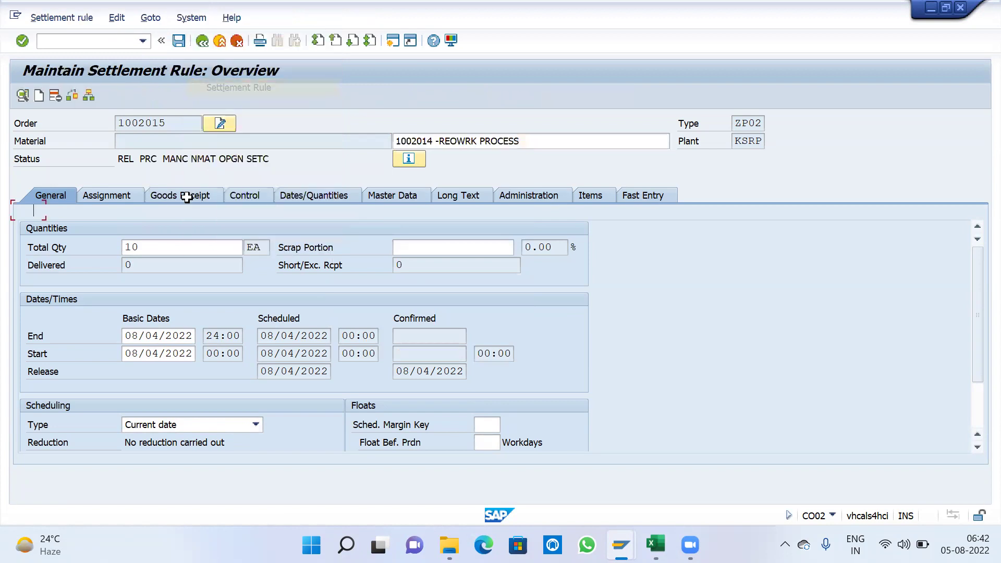
click(138, 217)
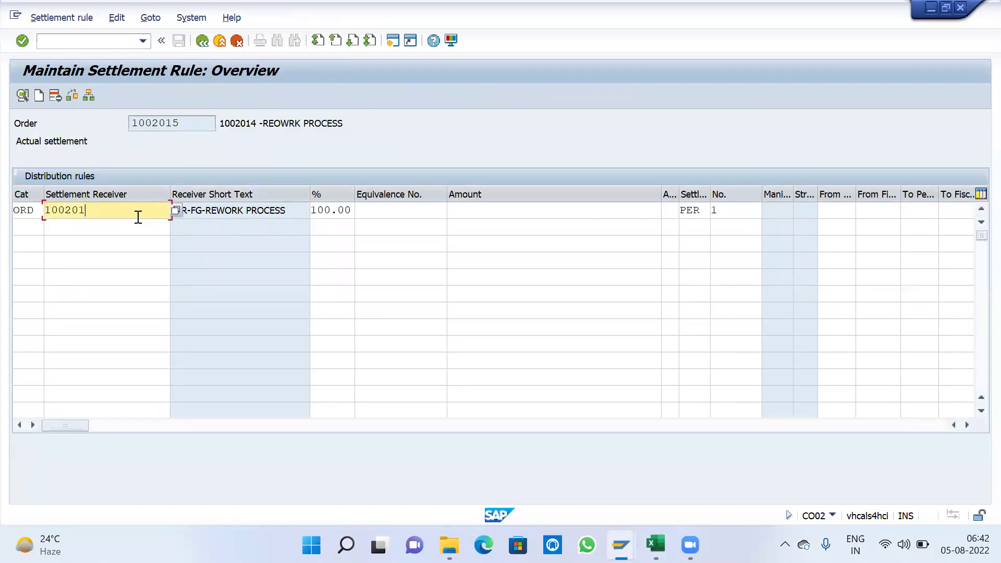
text(3)
key(Return)
click(201, 41)
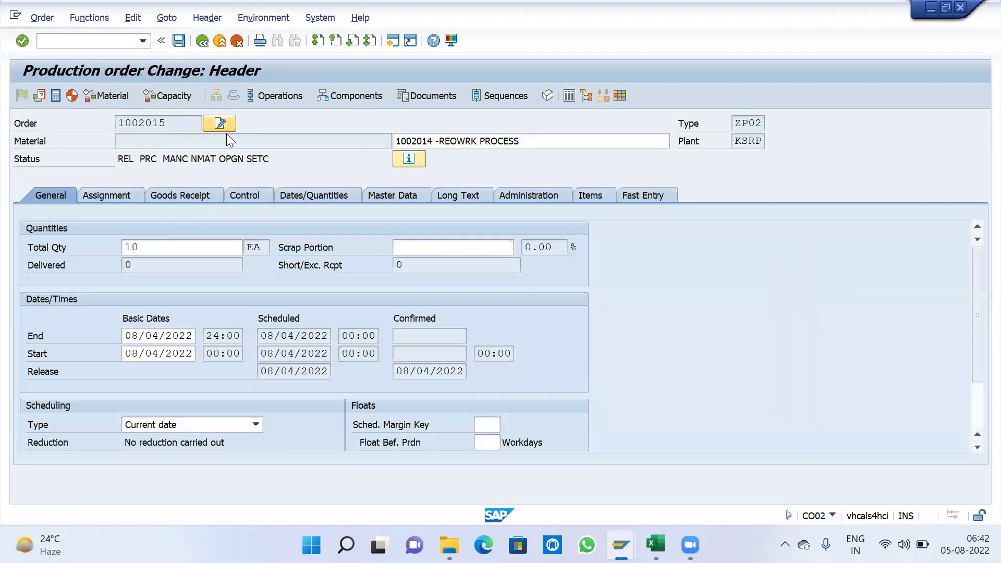
key(ctrl+s)
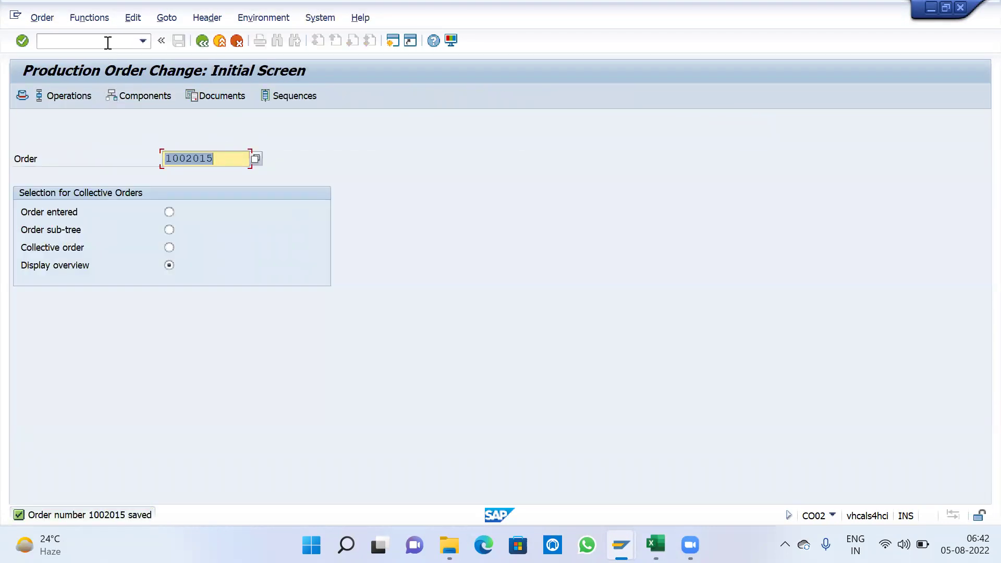
Step: Display production order 1002013 in transaction CO03, using the order number copied from the Excel sheet
click(108, 43)
text(/NCO03)
key(Return)
key(alt+Tab)
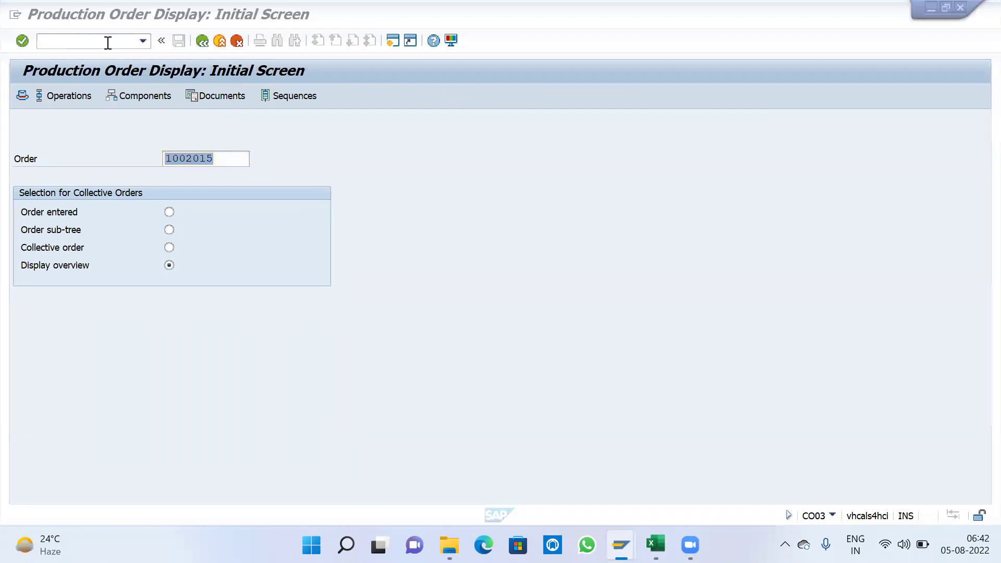
key(ctrl+c)
key(alt+Tab)
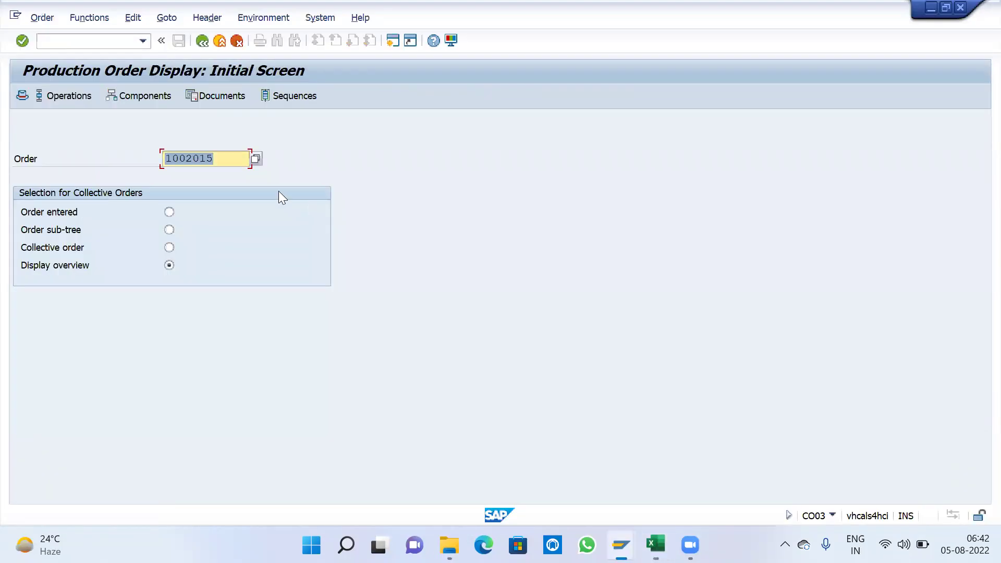
key(ctrl+v)
key(Return)
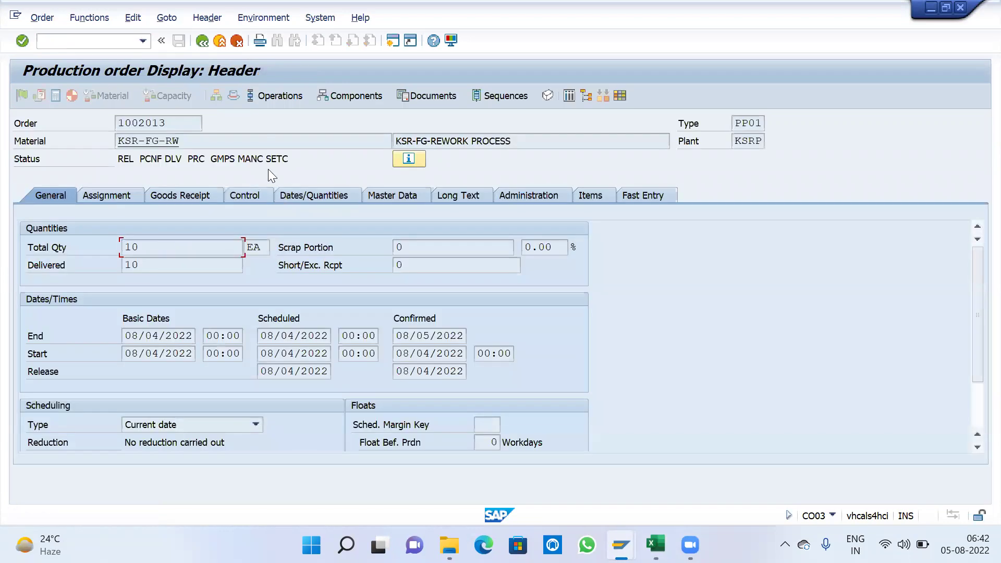
Step: Open the cost analysis for order 1002013
click(167, 18)
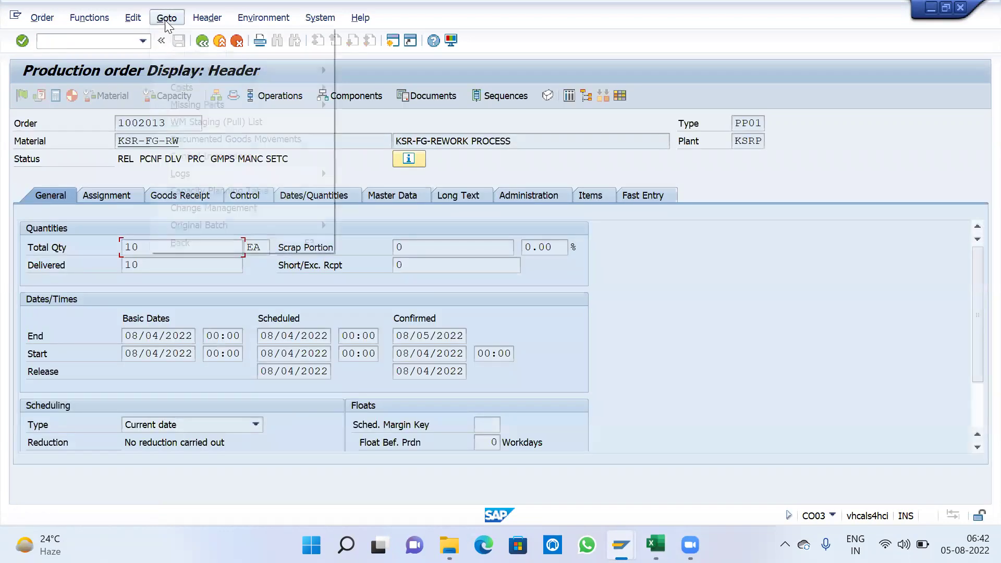
mouse_move(203, 97)
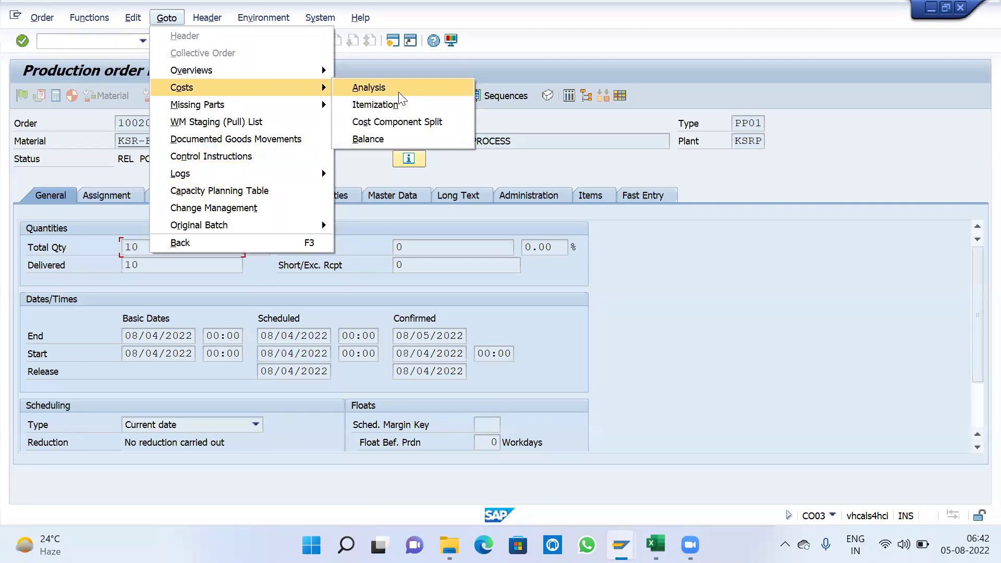
click(365, 88)
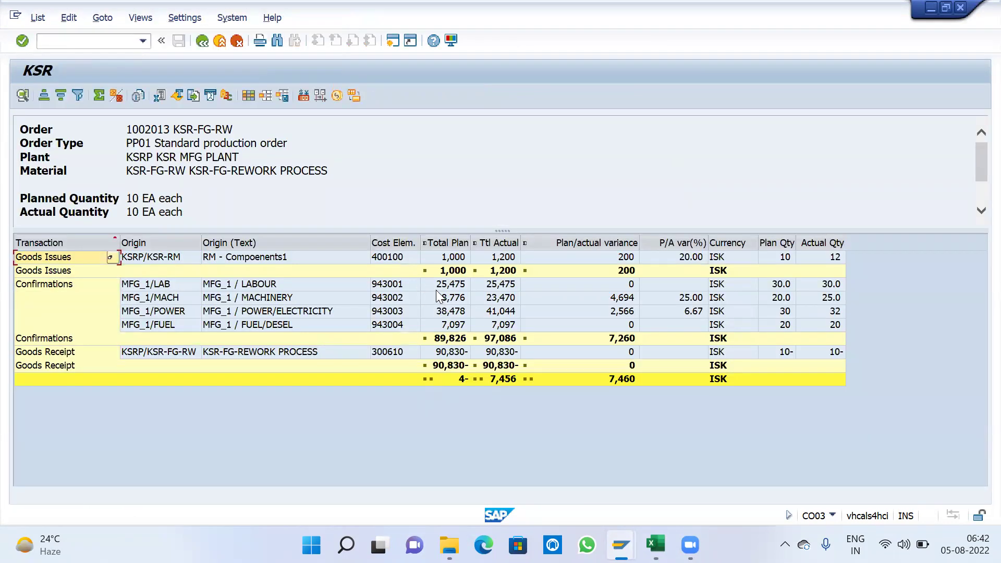
key(alt+Tab)
key(alt+Tab)
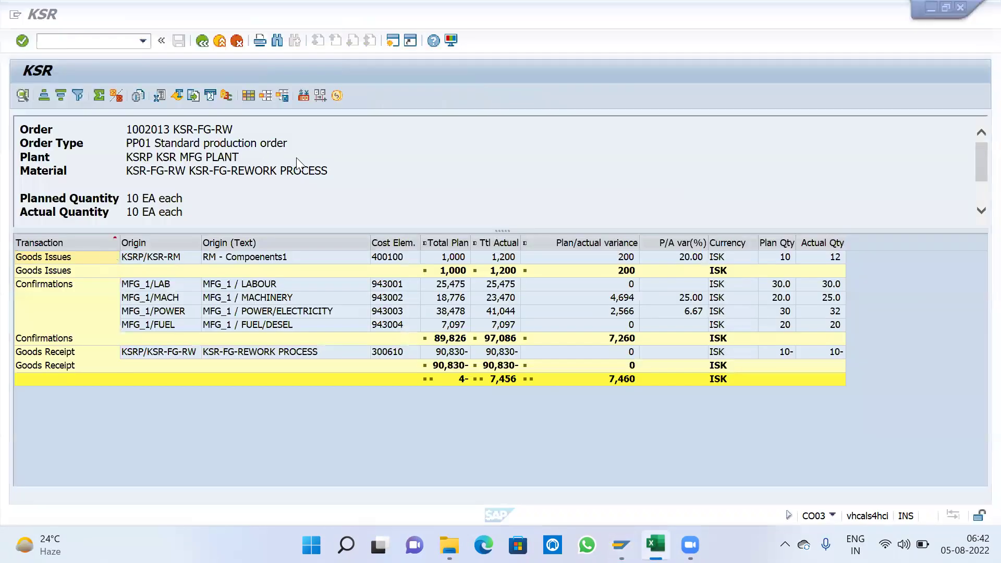
Step: Copy rework order number 1002015 from H10 in Excel and examine the labour and fuel confirmation lines in the SAP cost analysis
key(alt+Tab)
click(414, 244)
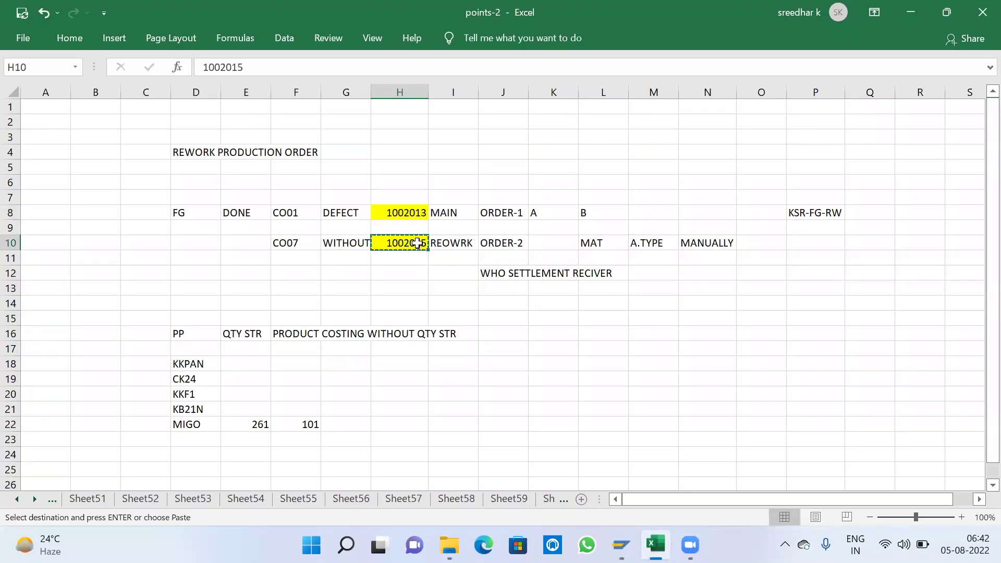
key(alt+Tab)
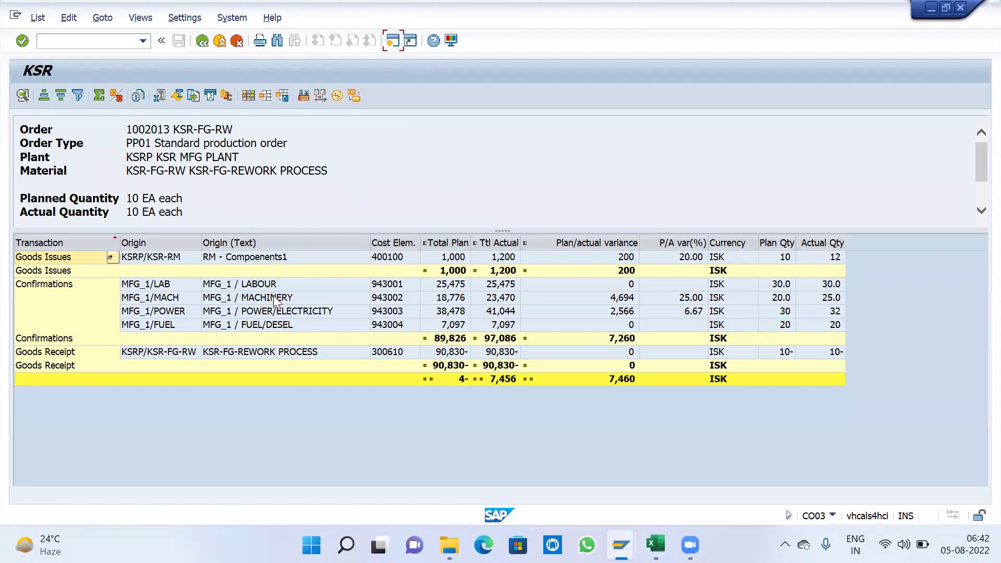
click(269, 297)
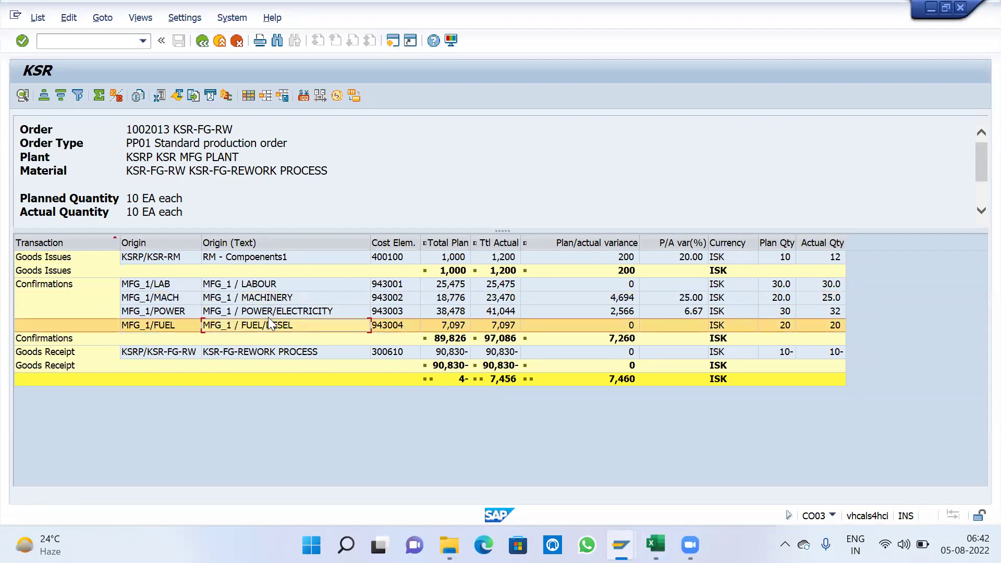
click(263, 286)
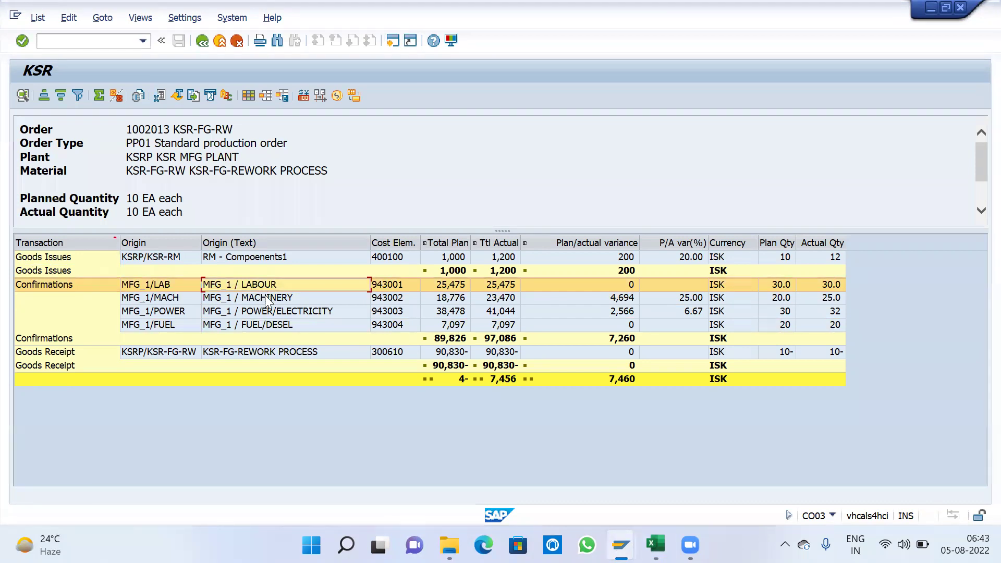
Step: Open the ZP02 rework production order for changing with transaction CO02 in a new session
click(265, 326)
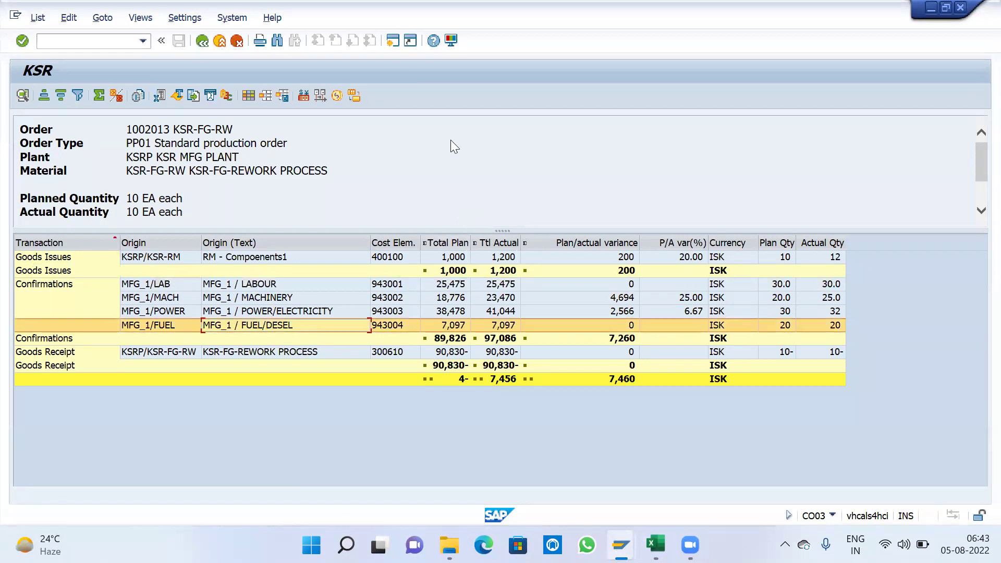
click(392, 42)
text(CO0)
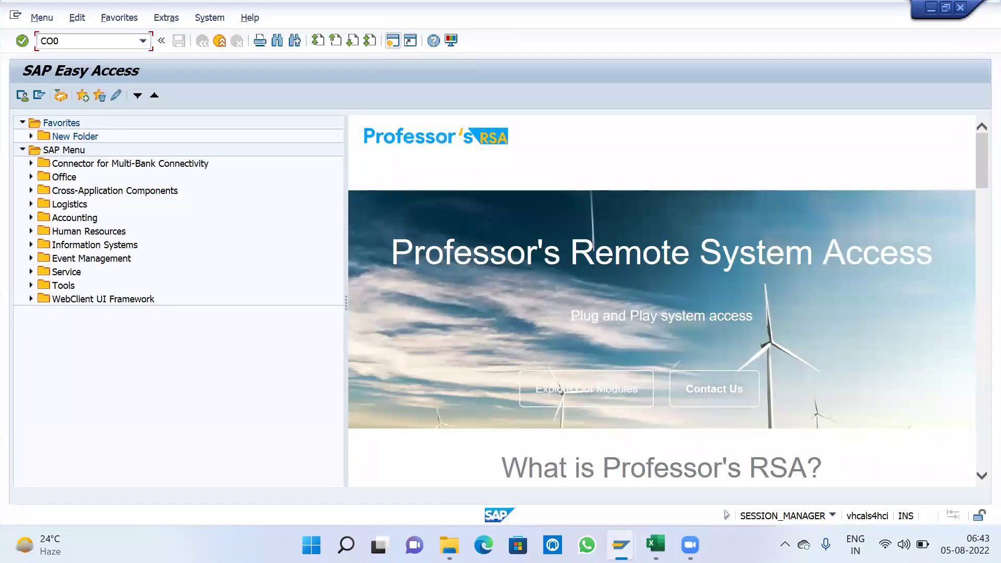
text(2)
key(Return)
text(1002015)
key(Return)
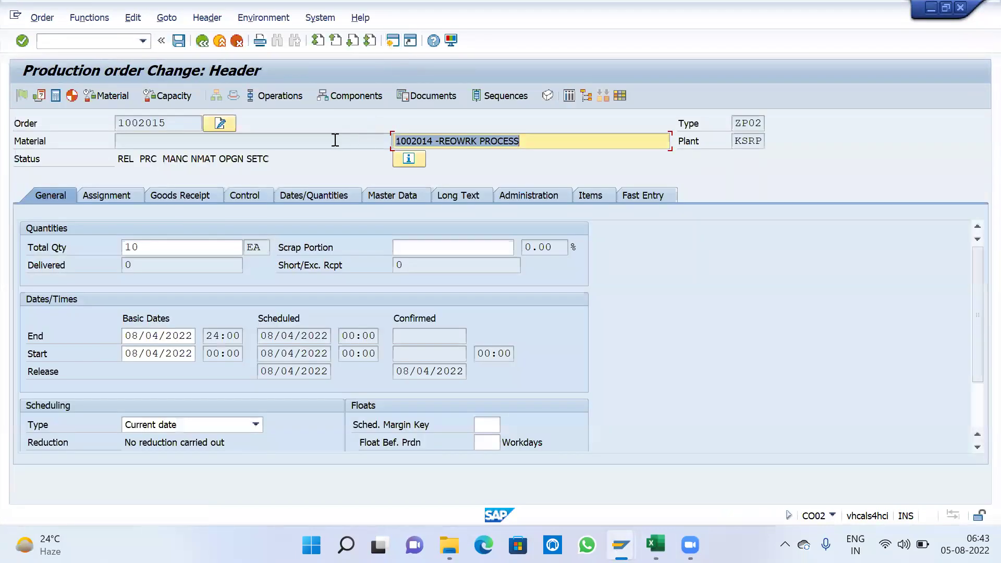
Step: Assign work center KSRWC to operation 0010 of the rework order, choosing it from plant KSRP's work centers
click(292, 98)
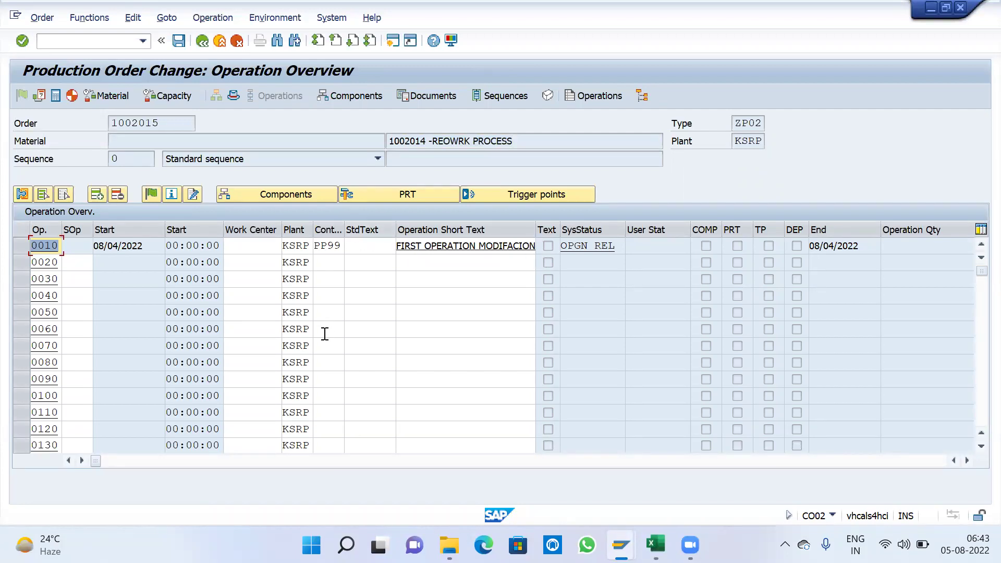
click(262, 245)
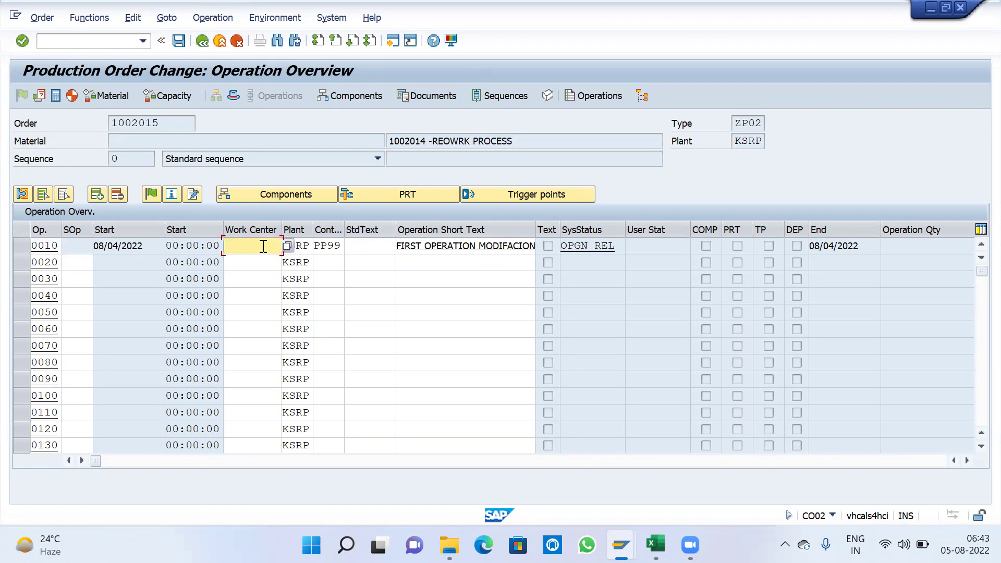
key(F4)
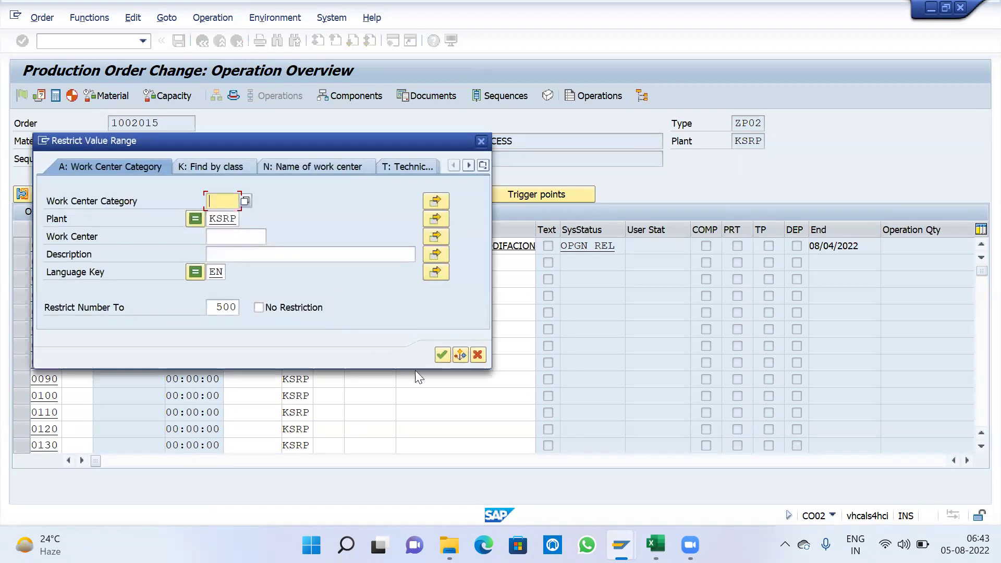
click(442, 355)
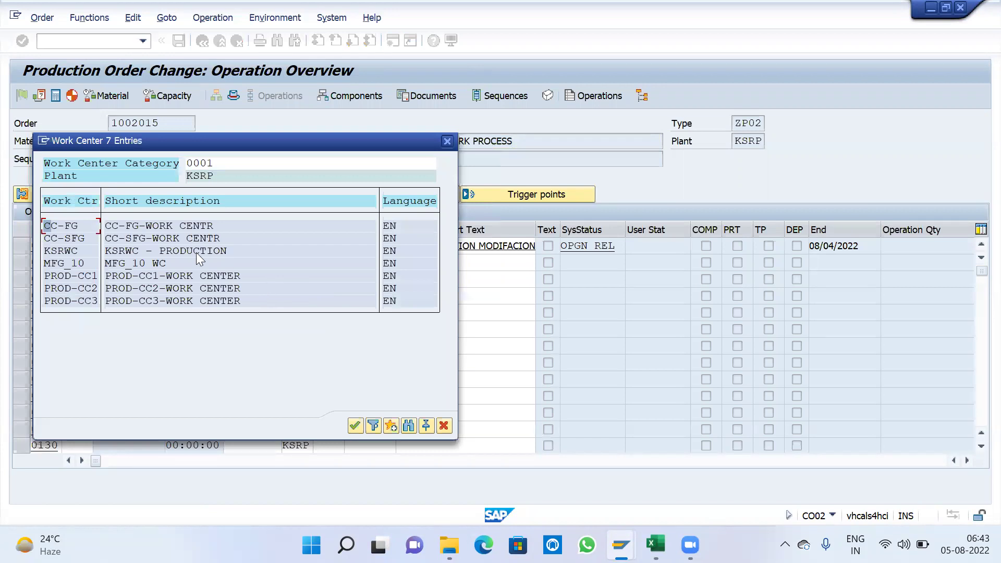
double_click(52, 251)
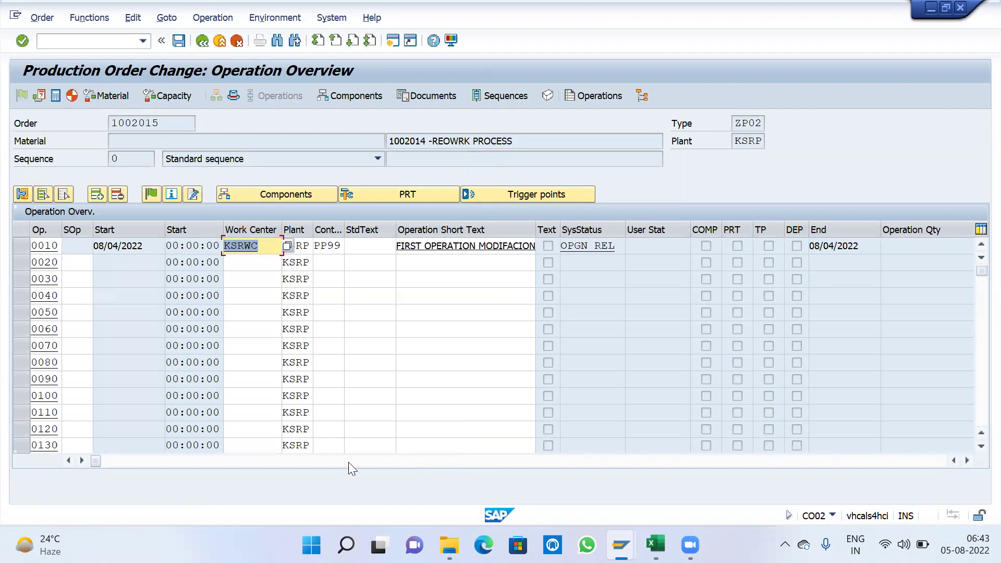
Step: Set the Labor-HR standard value to 5 HR in the details of operation 0010
double_click(47, 250)
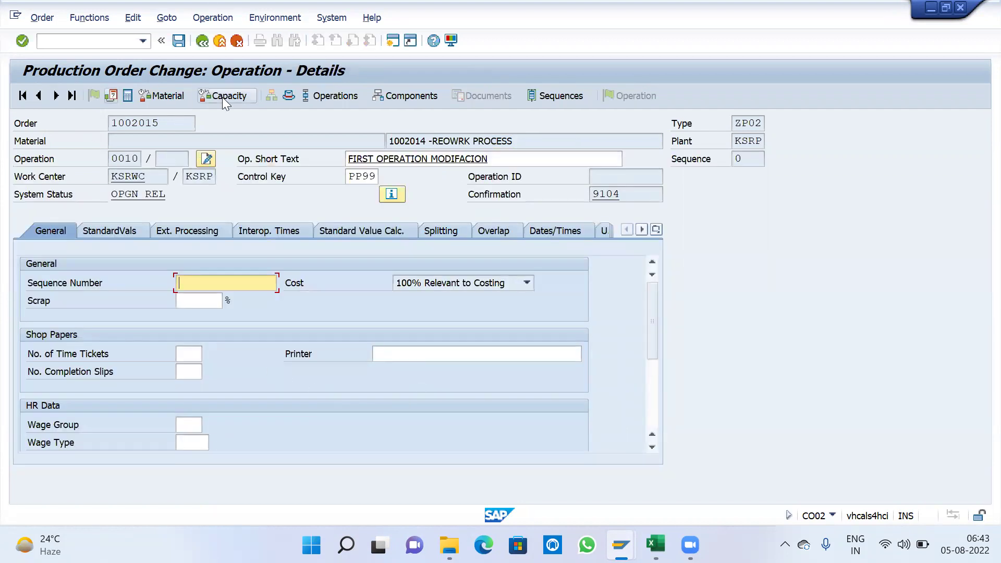
click(123, 230)
scroll(274, 397, down, 1)
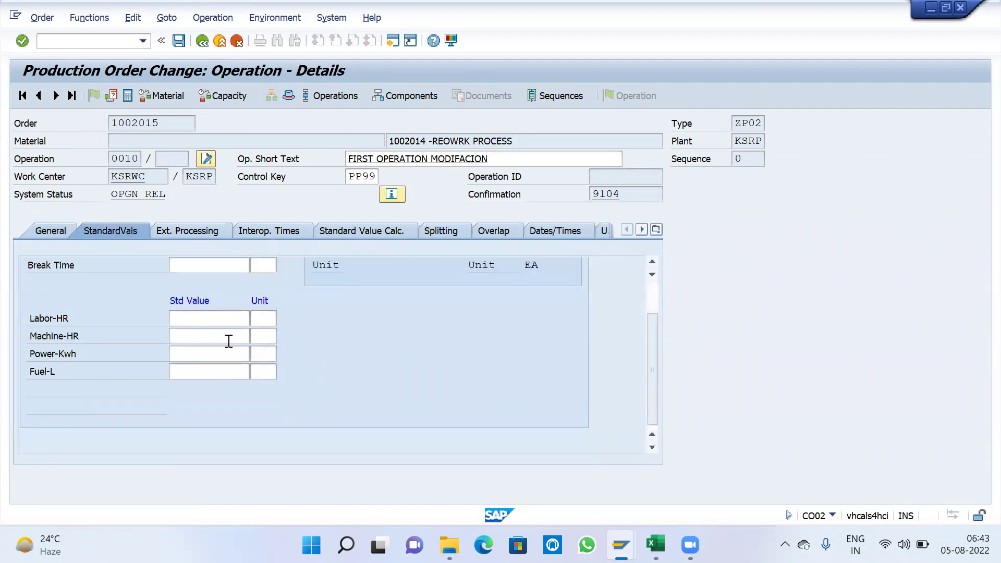
click(220, 317)
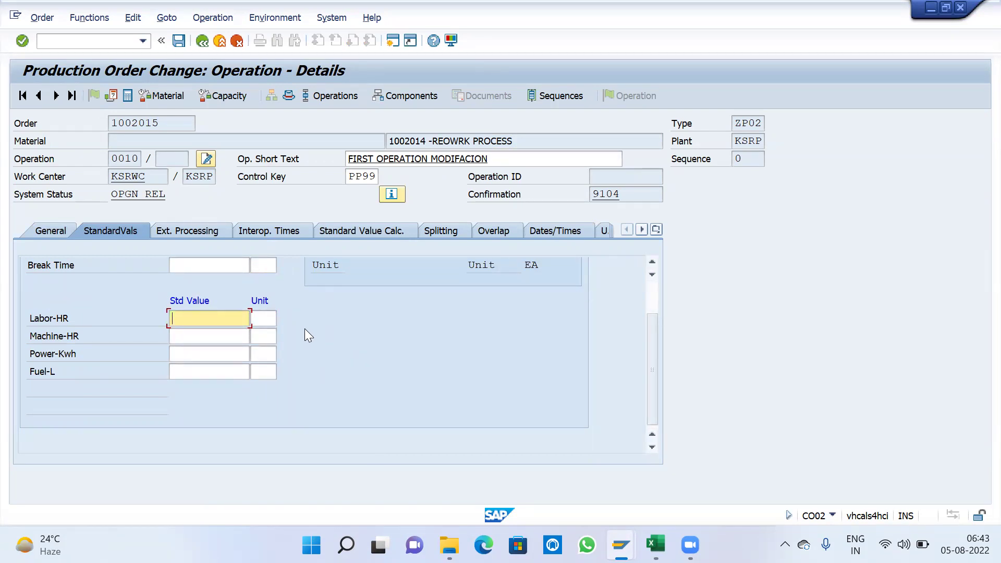
text(5)
key(Tab)
text(HR)
key(Return)
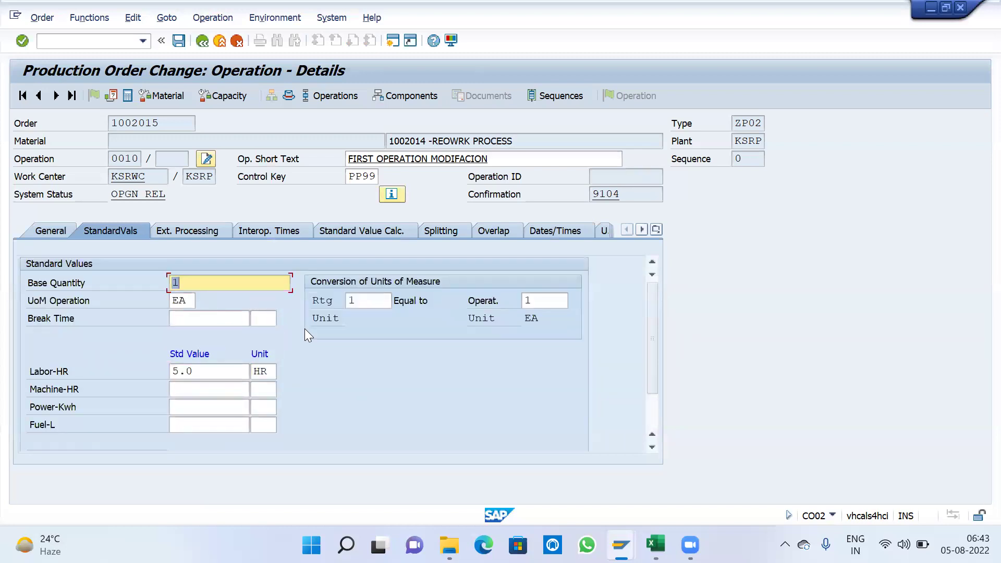
Step: Set the Power-Kwh standard value of operation 0010 to 2 KWH
click(199, 407)
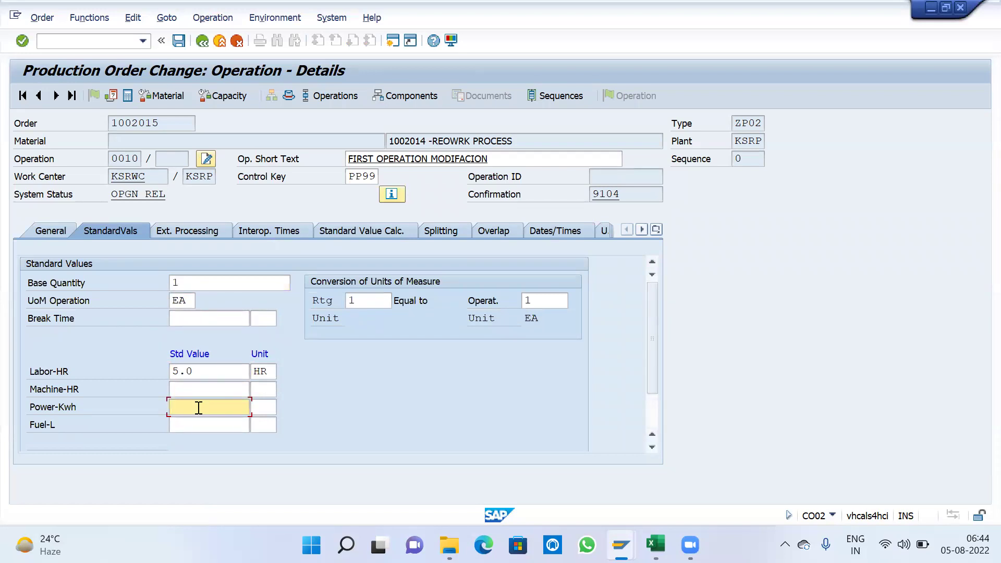
text(2)
key(Tab)
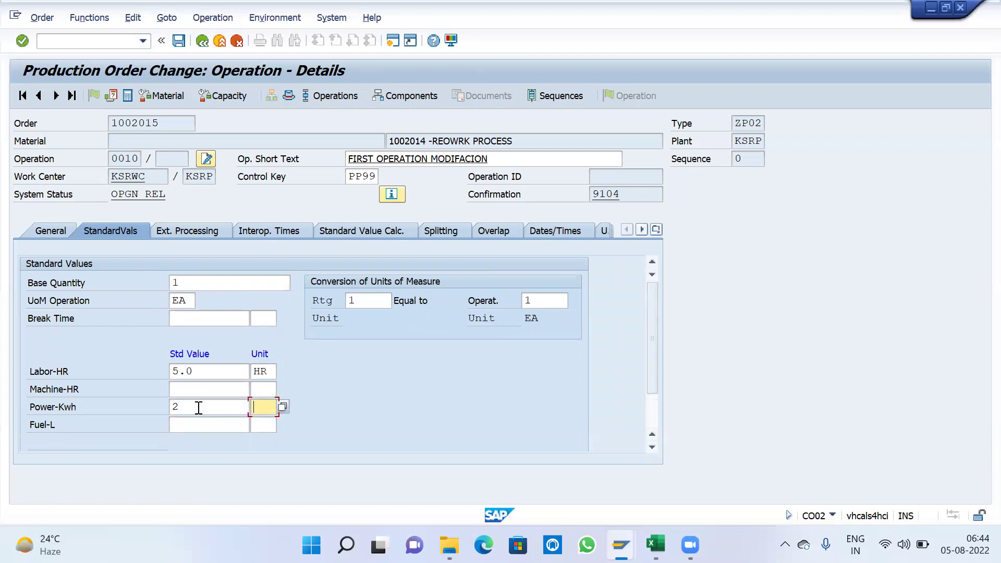
text(KWH)
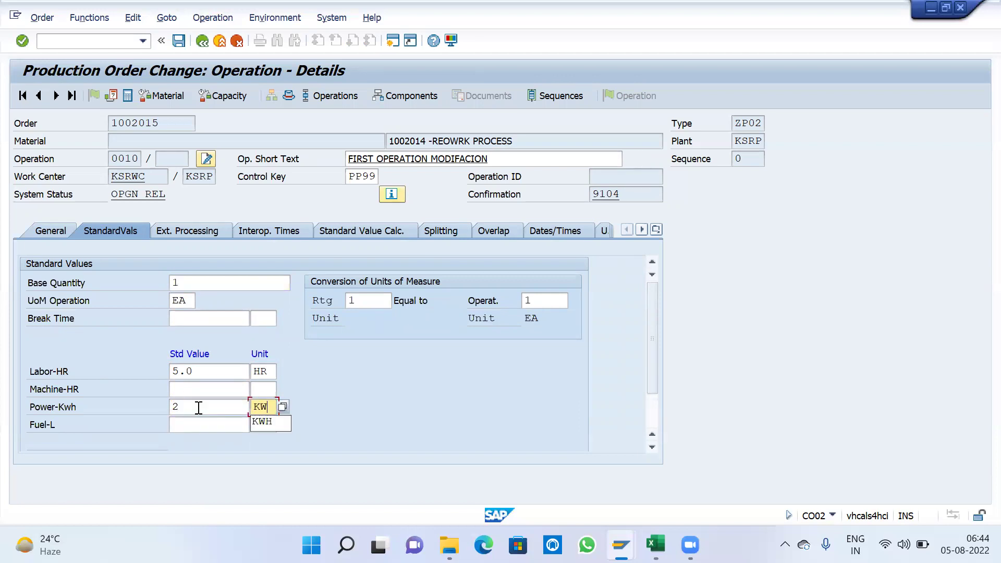
key(Return)
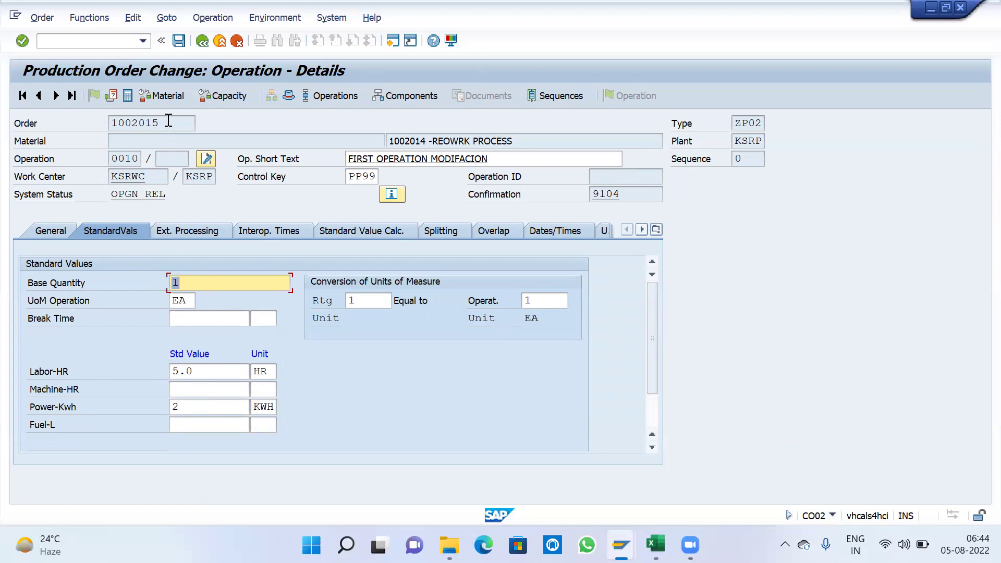
Step: Calculate the rework order's costs and save the order
click(117, 123)
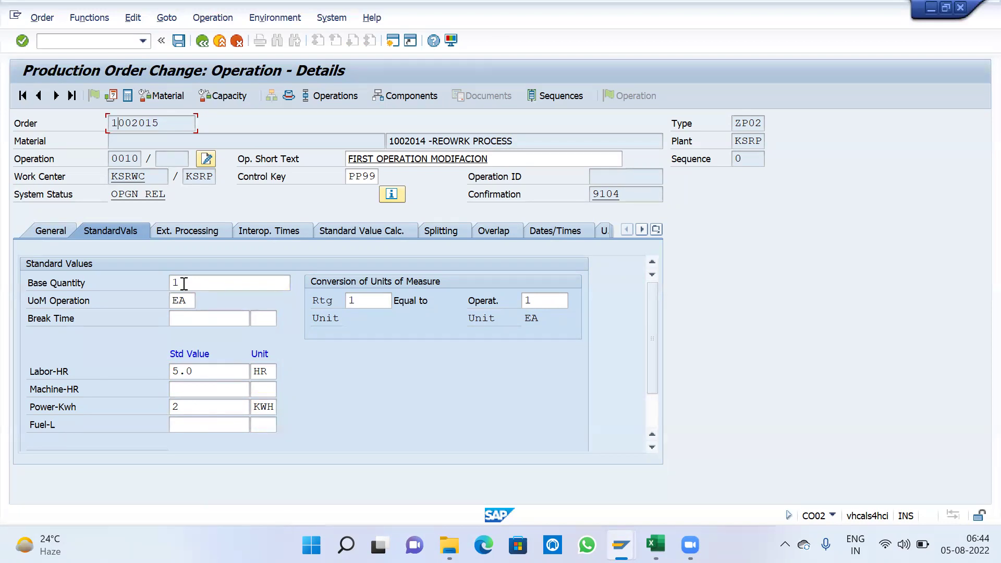
click(129, 99)
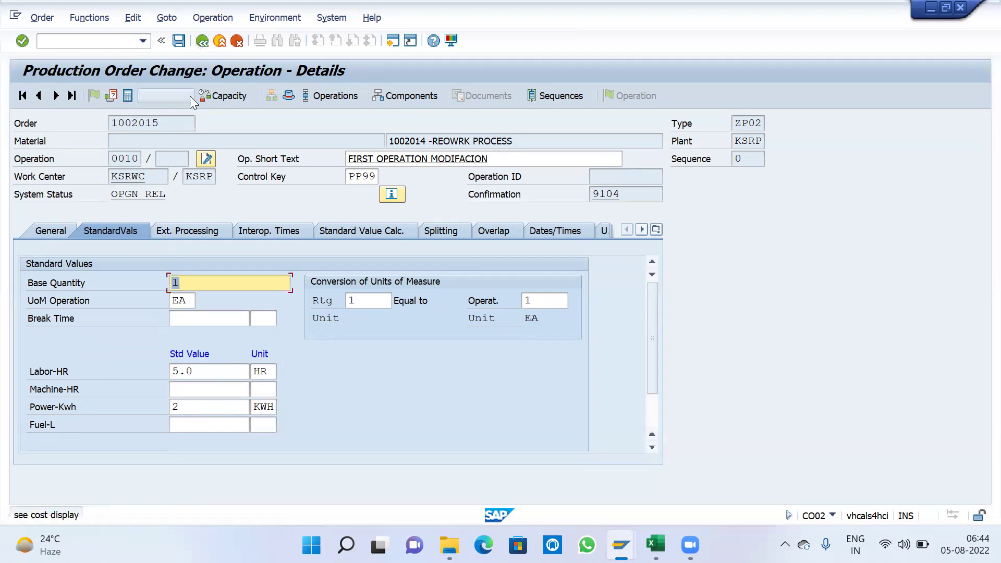
click(183, 43)
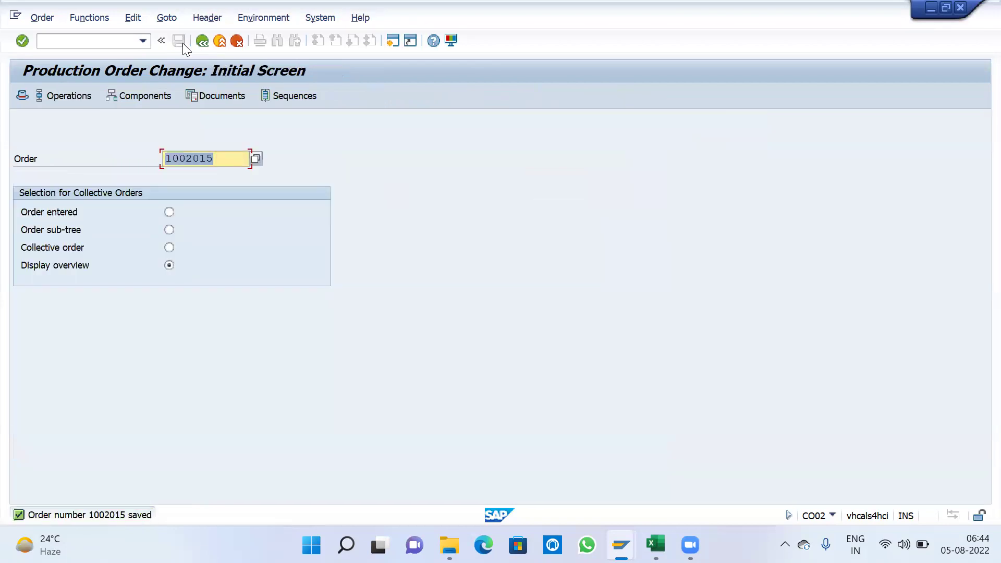
Step: Enter a CO11N time ticket for the rework order with the proposed quantities, check its goods movements and save it
click(100, 42)
text(/NCO11N)
key(Return)
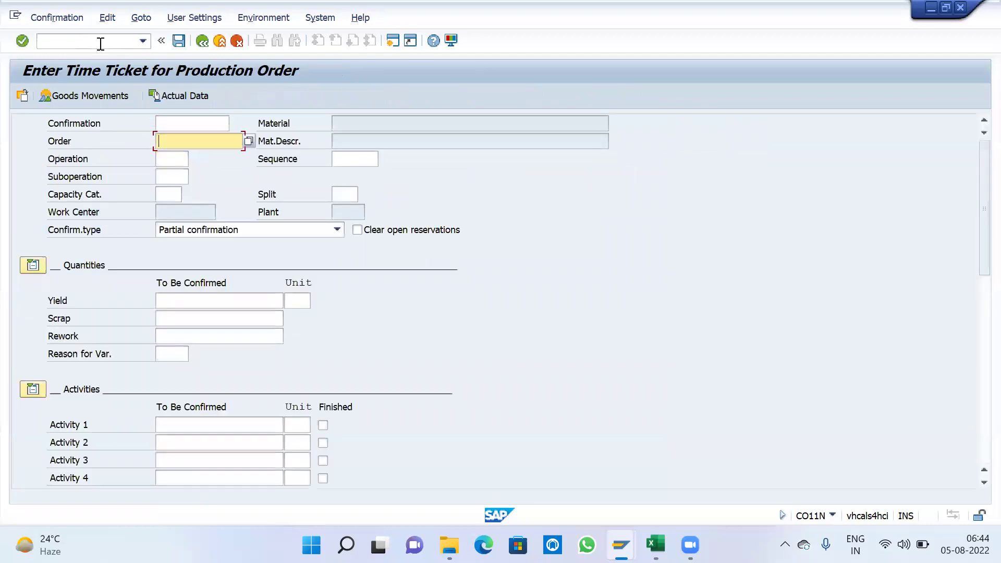
text(1002015)
key(Return)
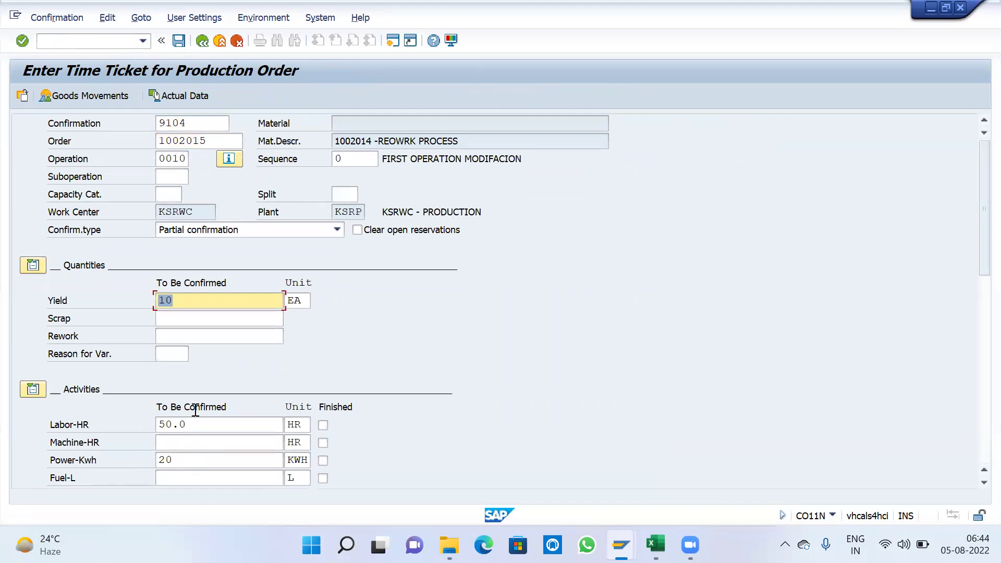
click(101, 94)
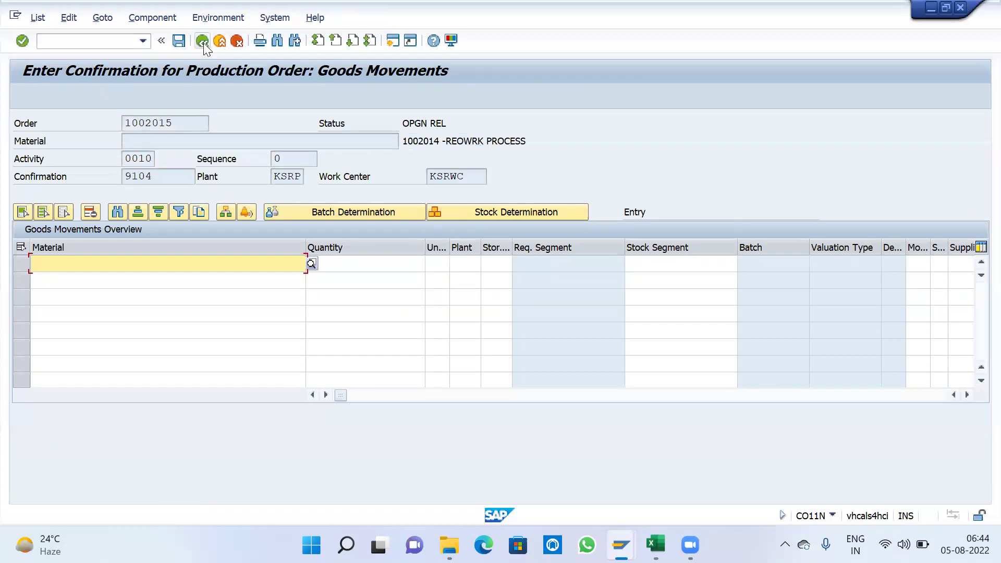
click(179, 42)
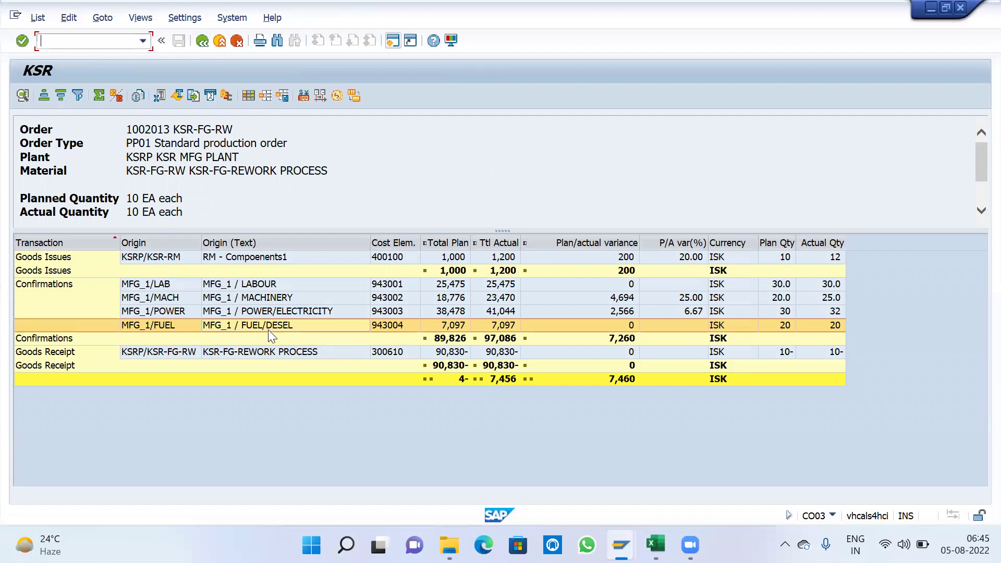
Step: Leave the KSR-FG-RW order's cost analysis and display the header of the ZP02 rework order
click(200, 39)
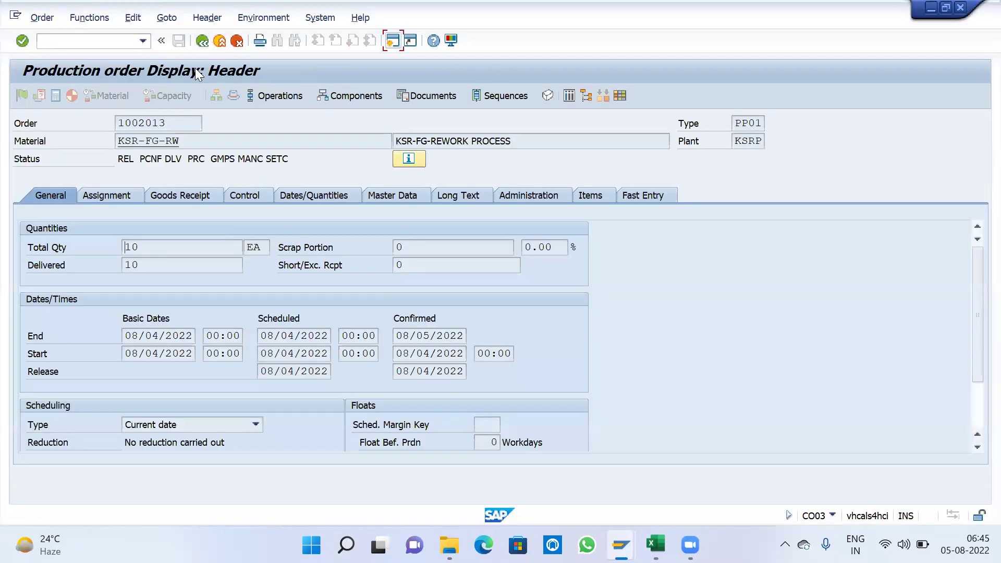
click(209, 42)
text(1002015)
click(21, 44)
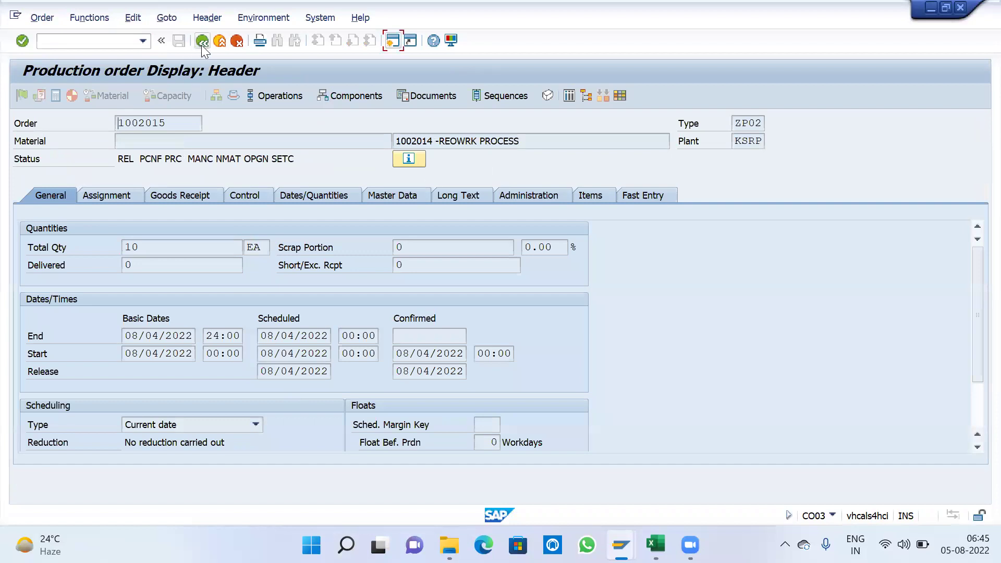
Step: Reload the rework order with transaction CO03 and display its cost analysis
click(111, 40)
text(/NCO)
key(BackSpace)
text(O03)
key(Return)
key(Return)
click(168, 20)
mouse_move(224, 90)
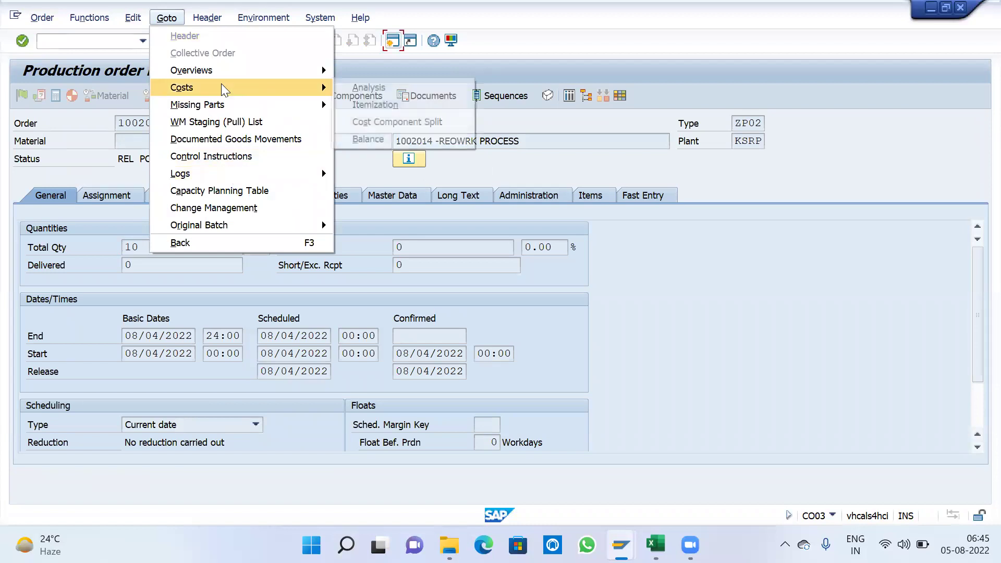
click(375, 89)
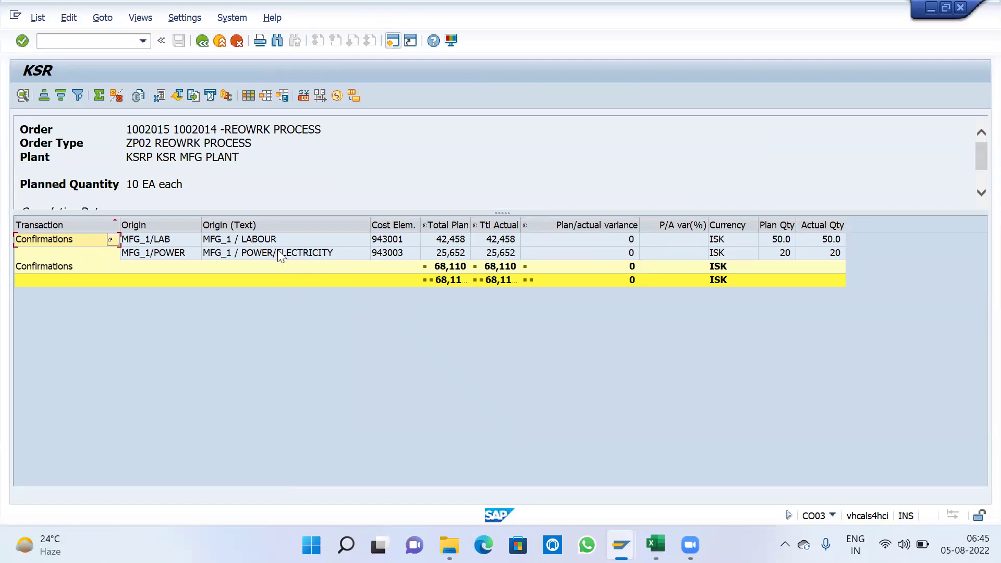
Step: Display the PP01 production order for material KSR-FG-RW with CO03 in another new session
click(392, 41)
text(CO03)
key(Return)
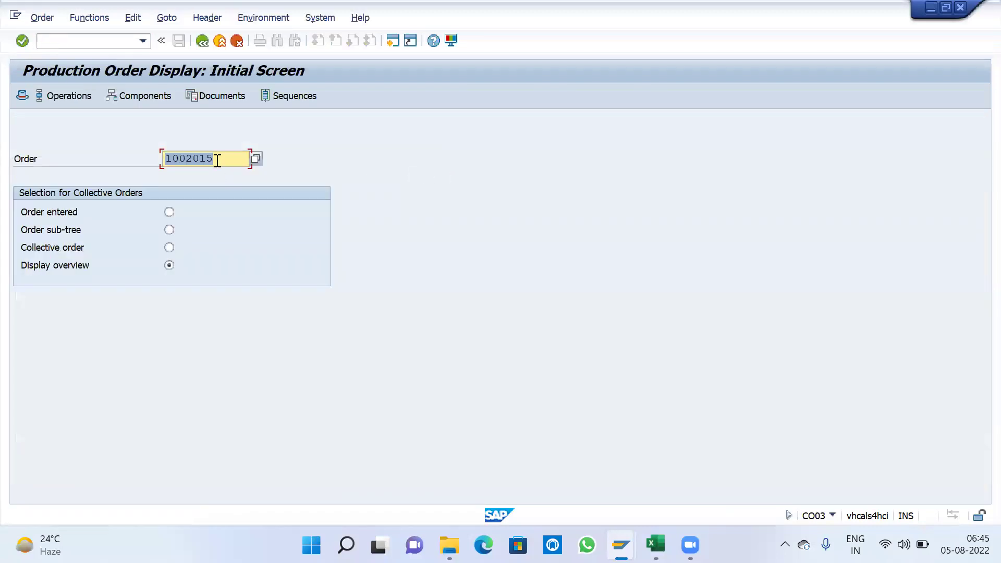
click(217, 160)
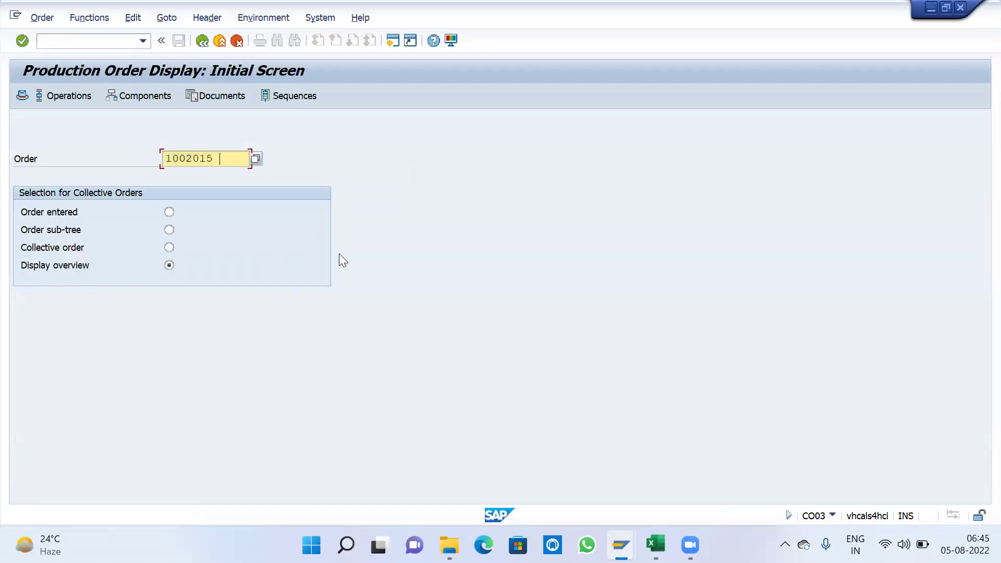
key(BackSpace)
text(3)
key(Return)
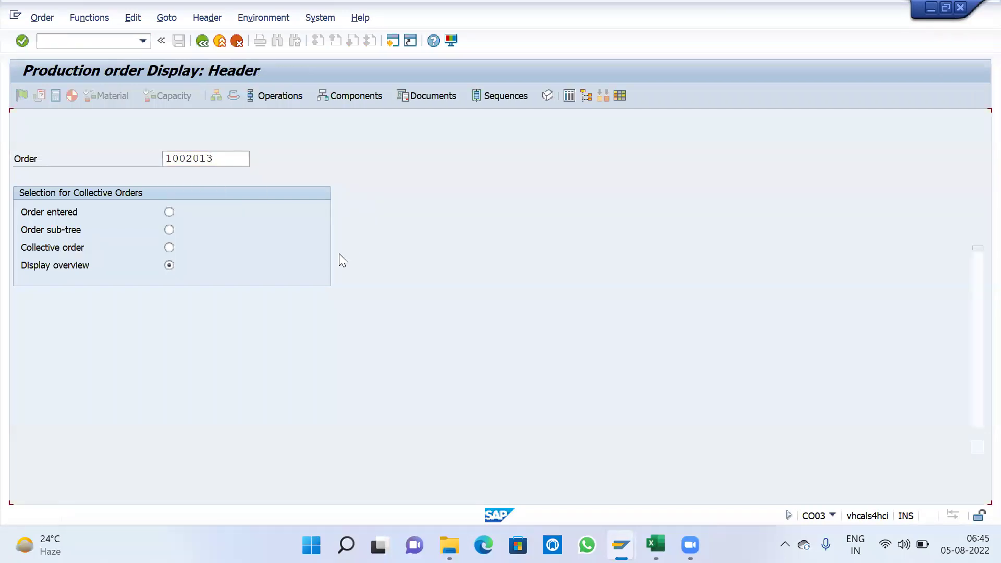
Step: Display the cost analysis of the KSR-FG-RW production order
click(167, 17)
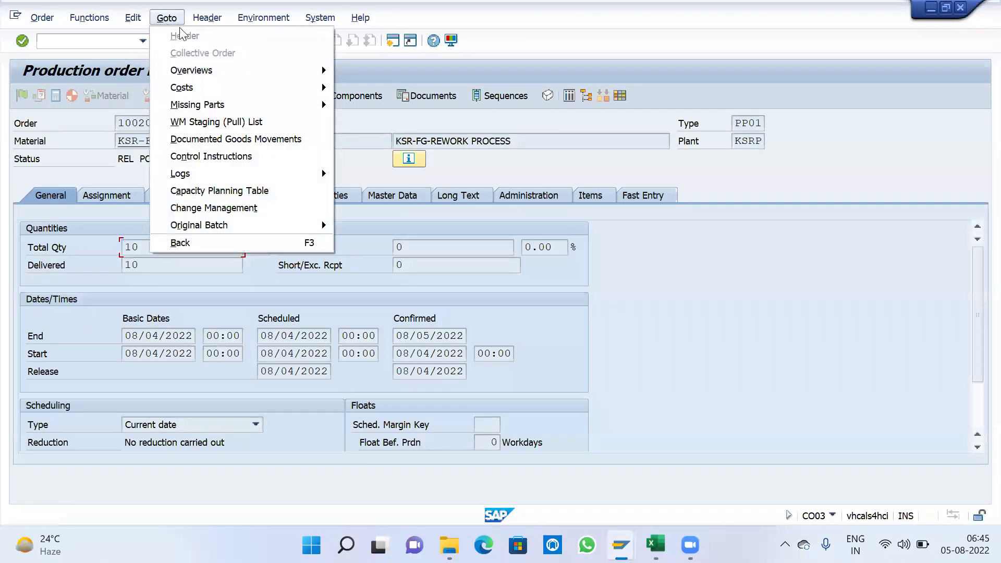
mouse_move(193, 95)
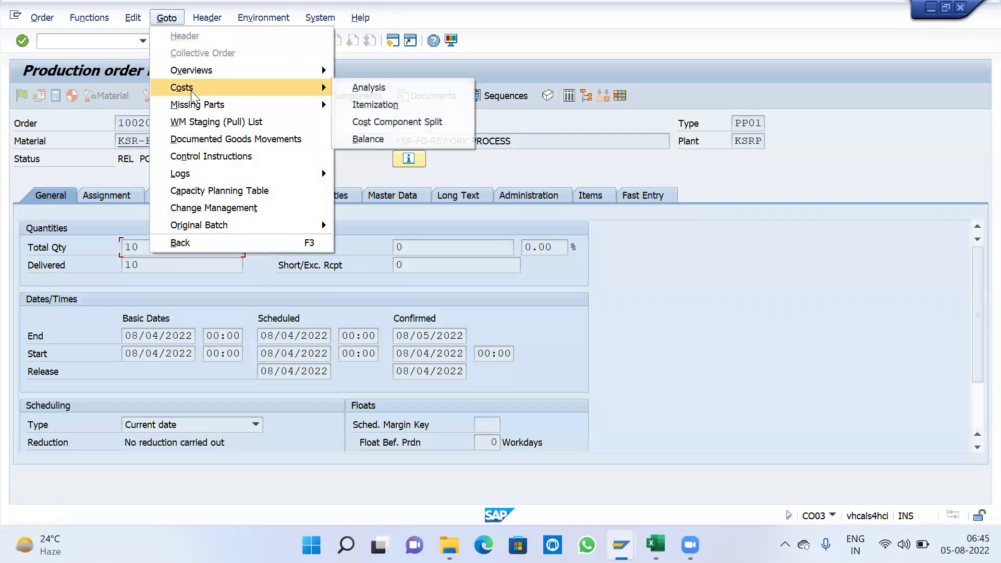
click(369, 88)
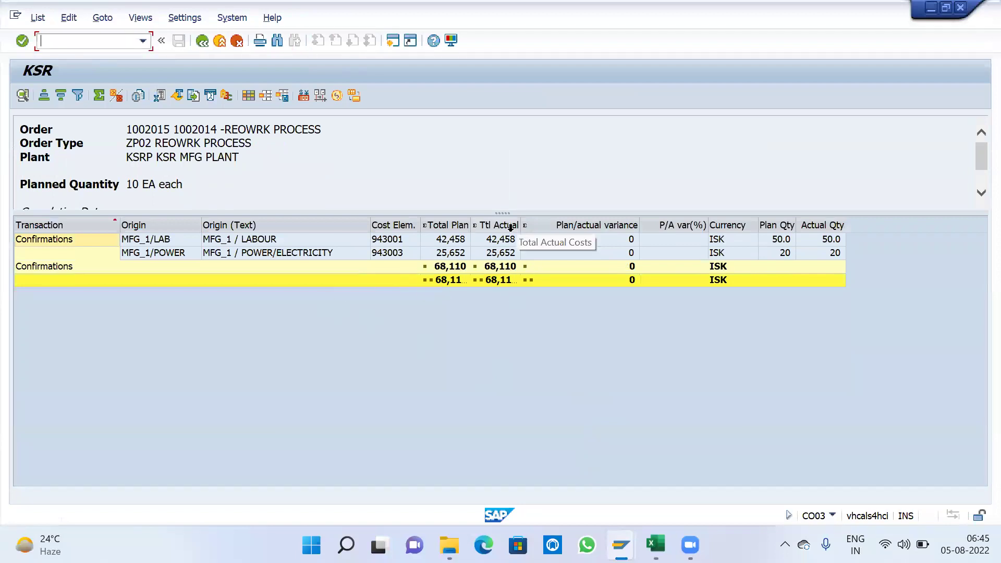
Step: Widen the total actual costs column in the rework order's cost analysis and examine the order type and confirmation total
drag(521, 227, 548, 253)
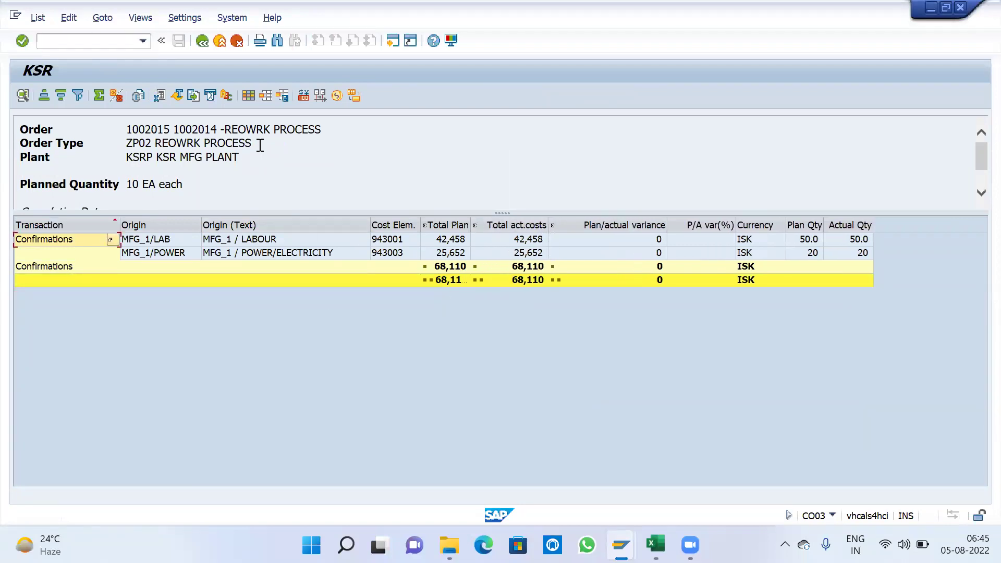
drag(258, 143, 117, 142)
click(515, 270)
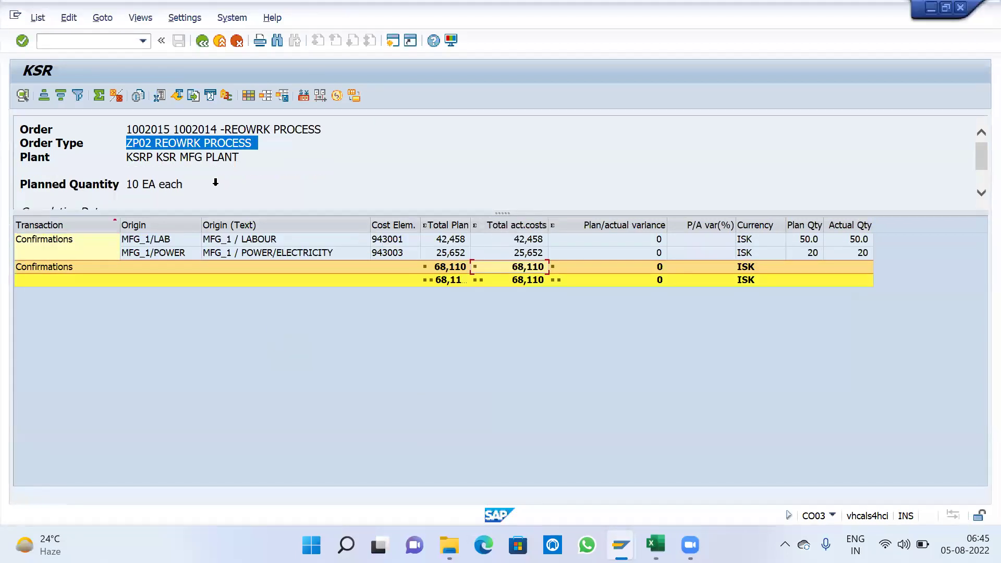
Step: Open the order settlement transaction KO88 in a new session, noting the rework order's number from its cost analysis
double_click(149, 129)
click(393, 40)
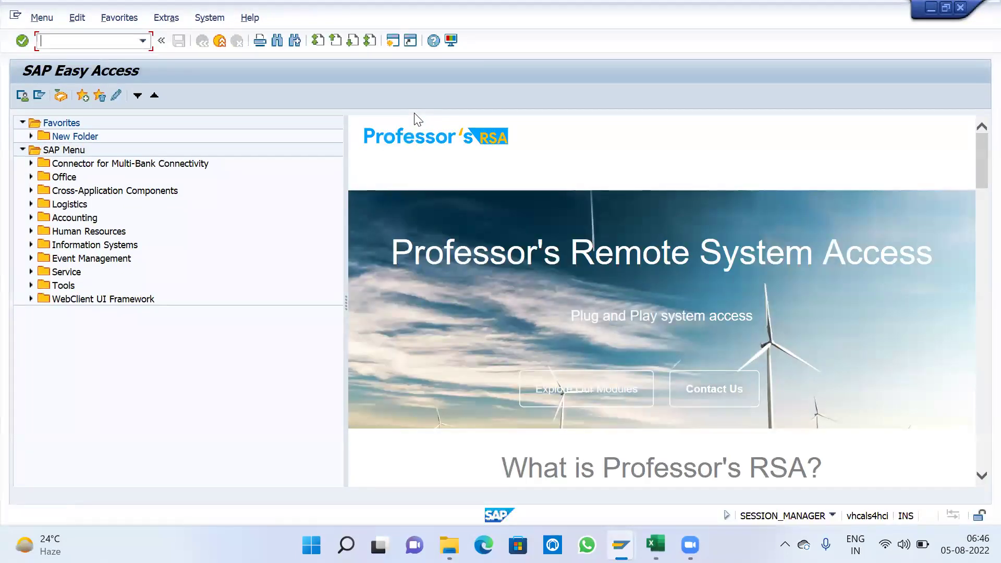
text(KO88)
key(Return)
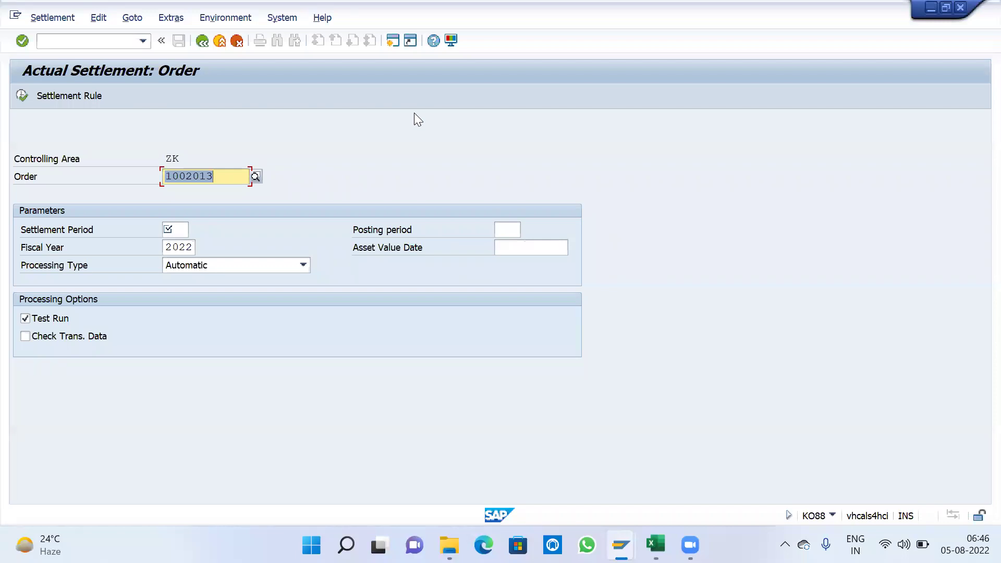
Step: Set the settlement period to 8, switch off the test run and enable the transaction data check for the settlement
key(Tab)
key(BackSpace)
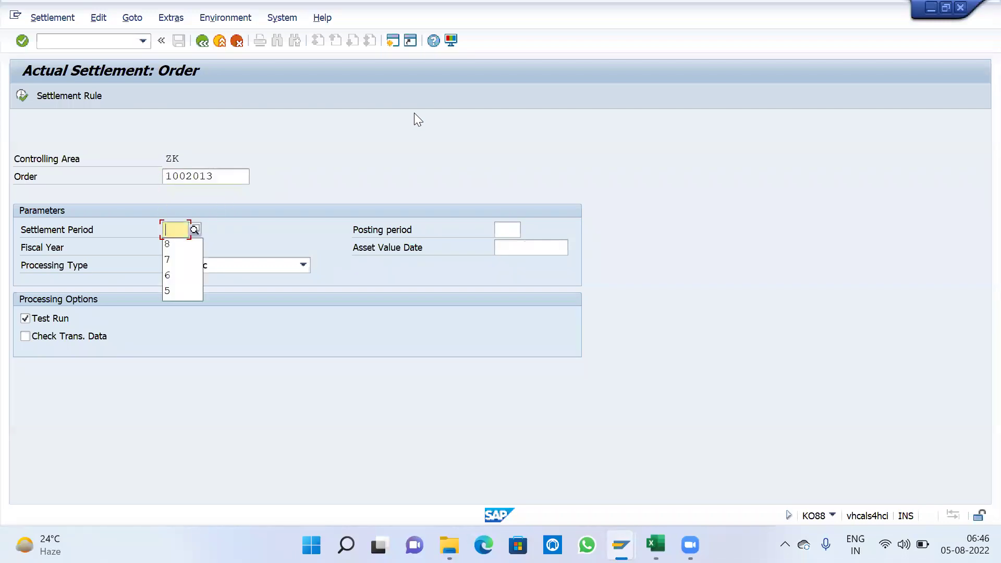
key(Down)
key(Return)
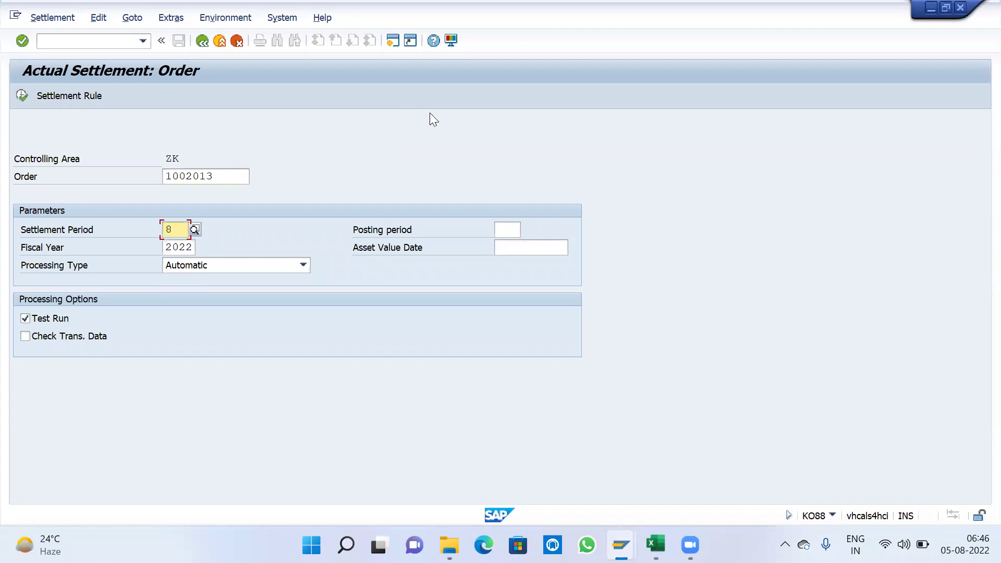
click(59, 317)
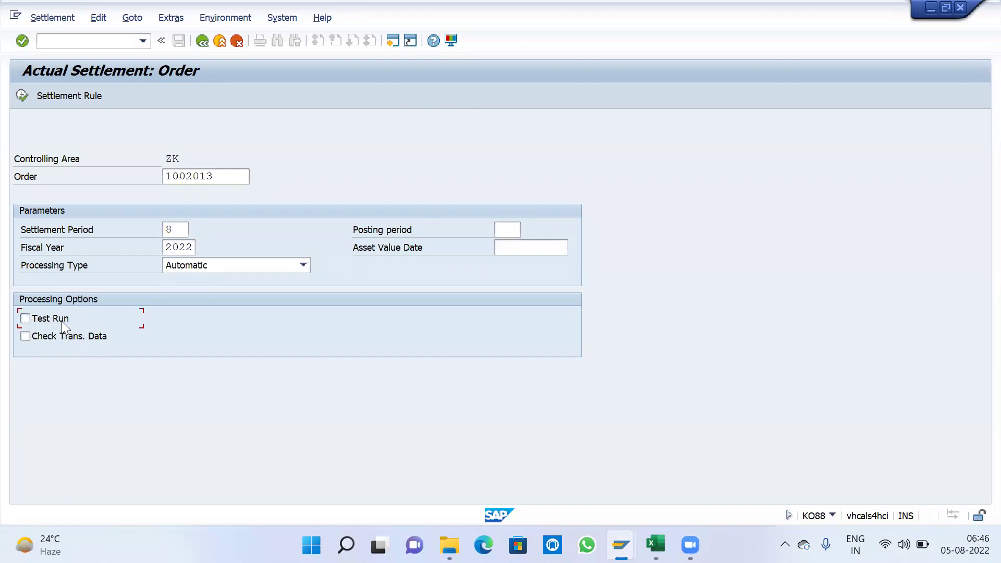
click(68, 336)
Step: Try to enter the rework order for settlement in controlling area ZK, and leave the settlement transaction
click(219, 177)
key(BackSpace)
key(Return)
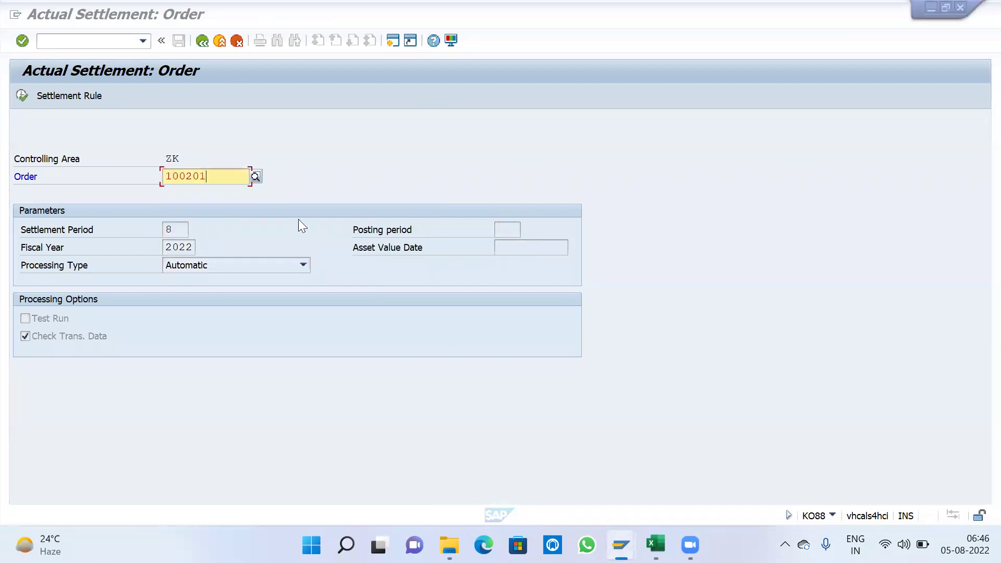
text(5)
key(Return)
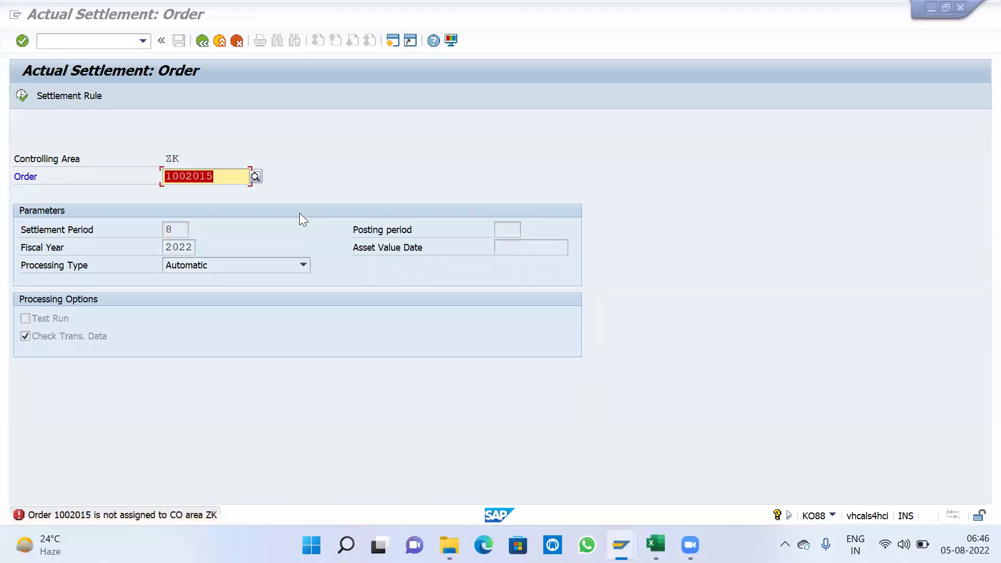
click(209, 92)
click(202, 42)
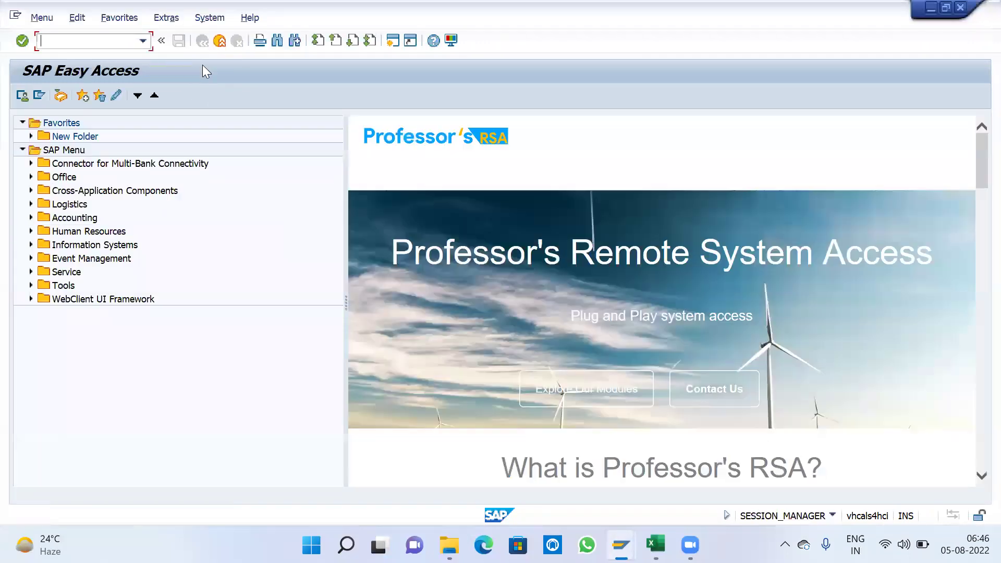
Step: Set the controlling area to KSR with transaction OKKS and save it
text(OKKS)
key(Return)
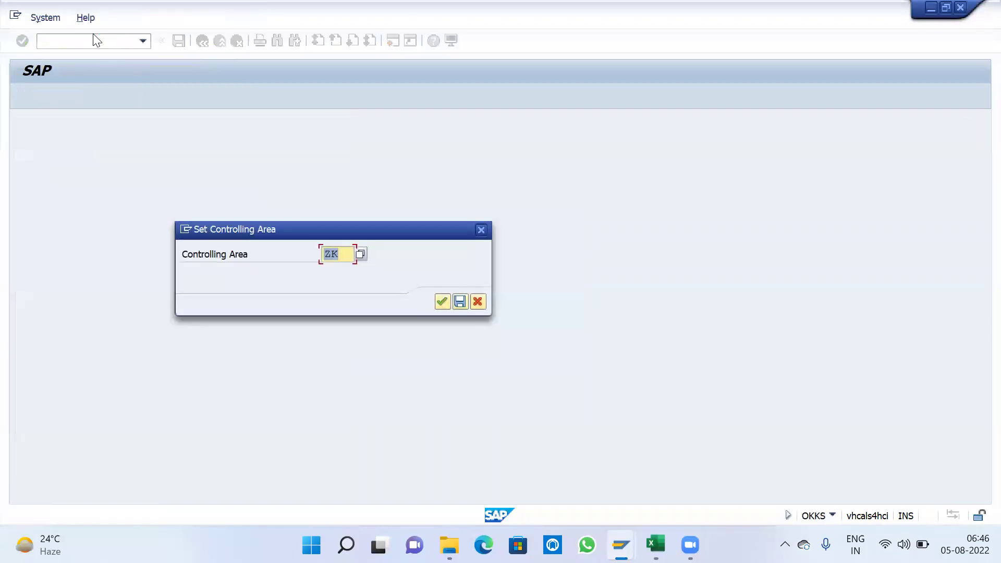
text(KS)
key(Down)
key(Down)
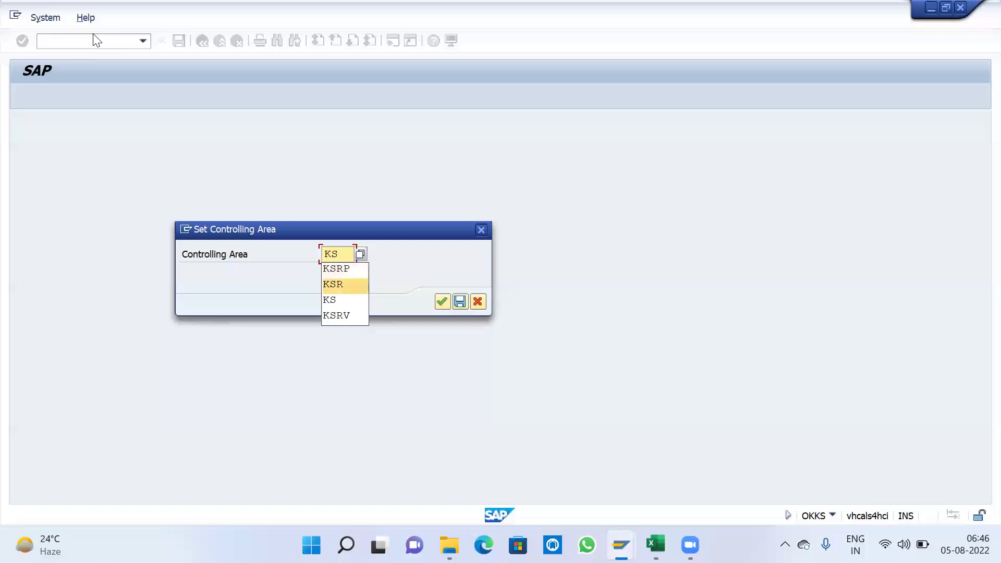
key(Return)
key(Tab)
key(Tab)
key(Return)
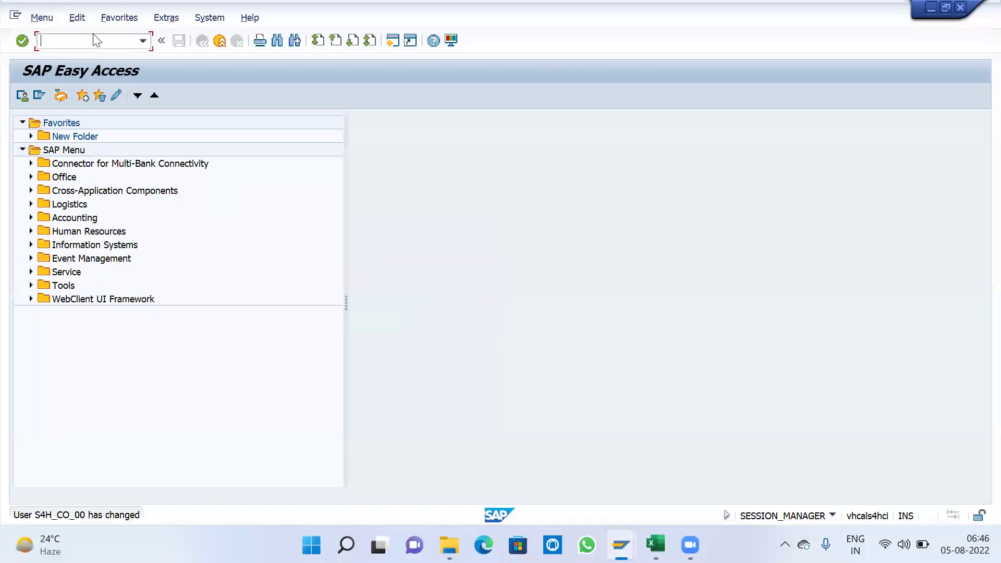
Step: Run the actual settlement of the rework order in KO88 for period 8 of fiscal year 2022 with test run off
text(KO88)
key(Return)
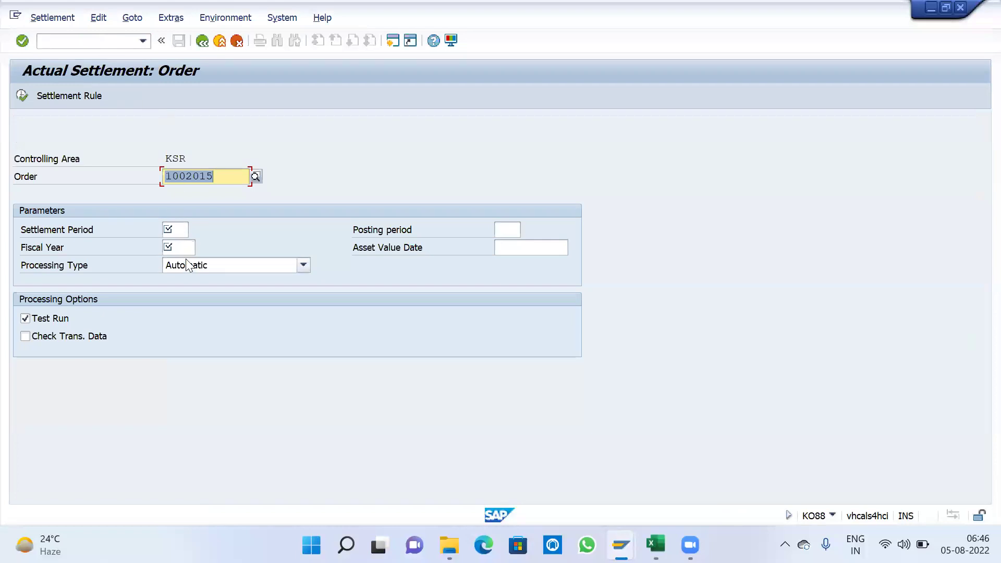
click(177, 230)
text(8)
click(180, 247)
click(76, 338)
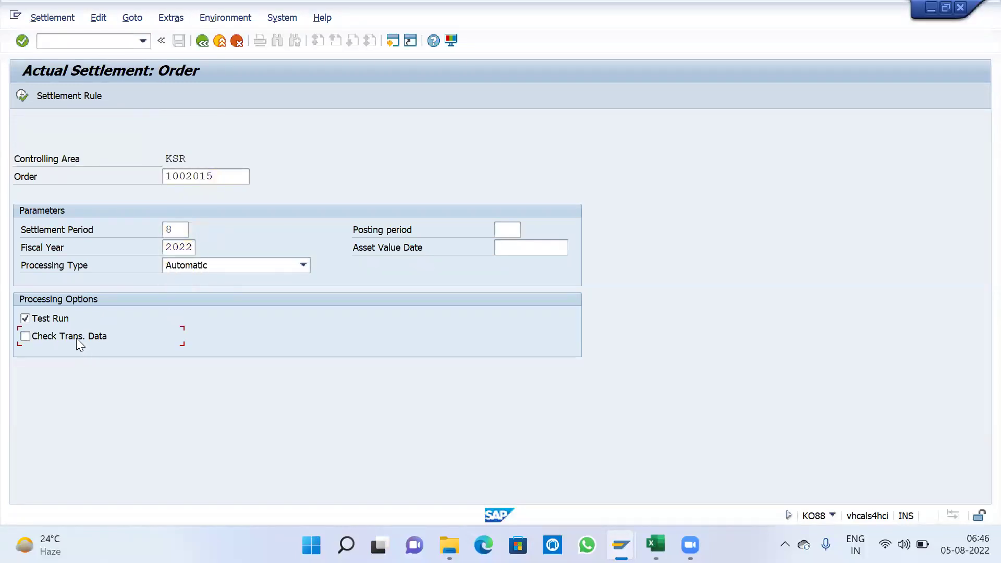
click(24, 99)
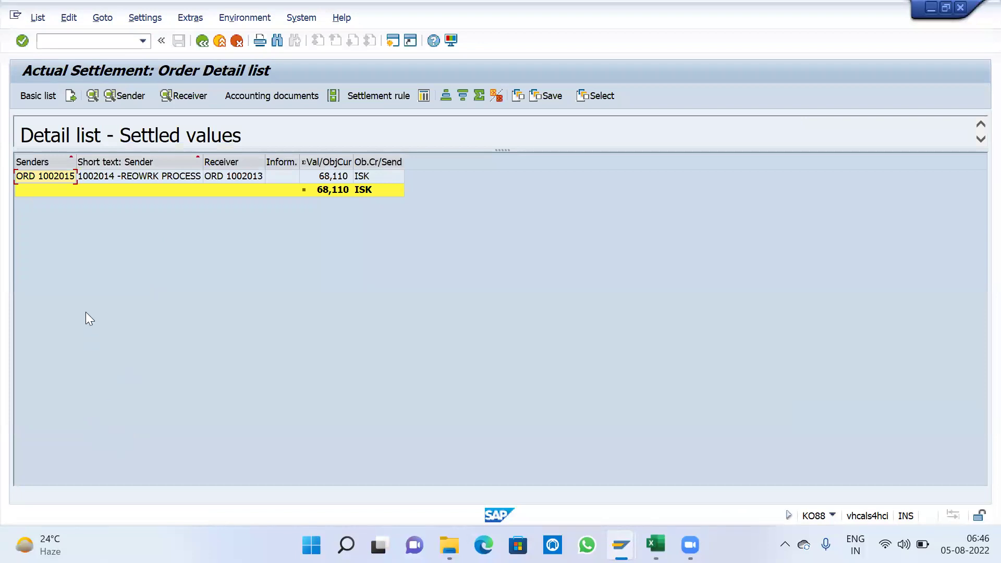
Step: Widen the sender and receiver columns in the settlement detail list and examine which order settles to which
click(53, 164)
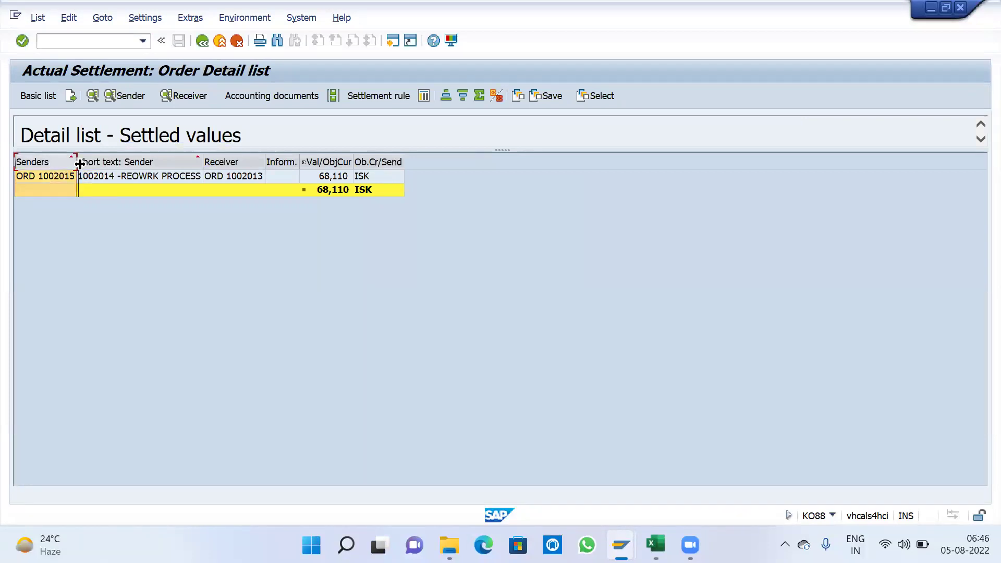
drag(76, 163, 110, 164)
click(64, 180)
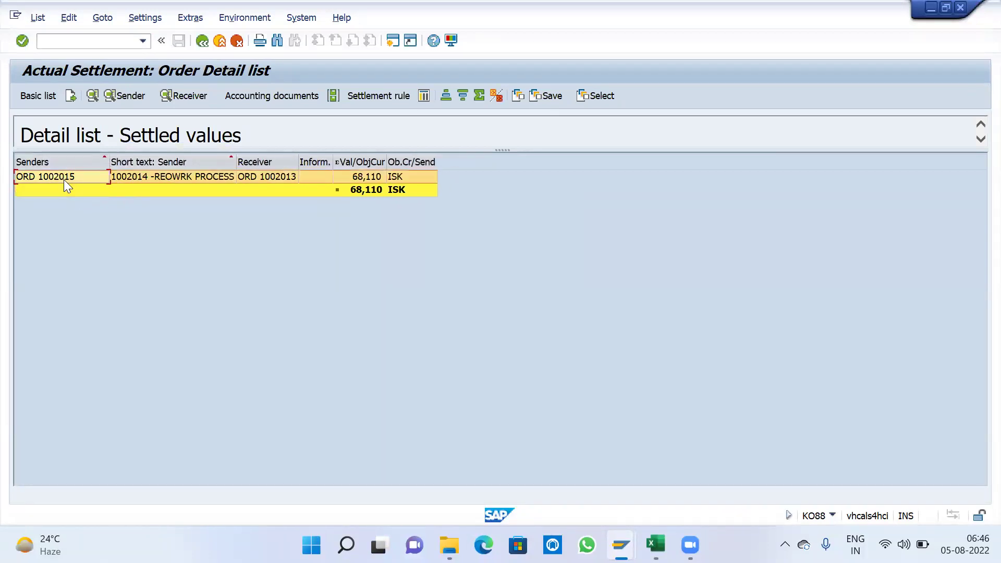
click(276, 164)
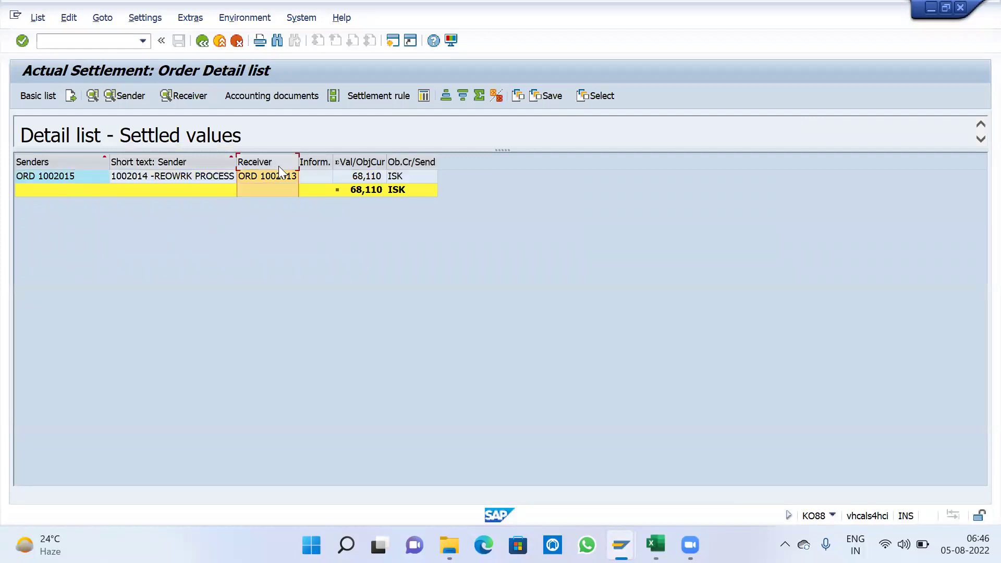
drag(295, 162, 319, 166)
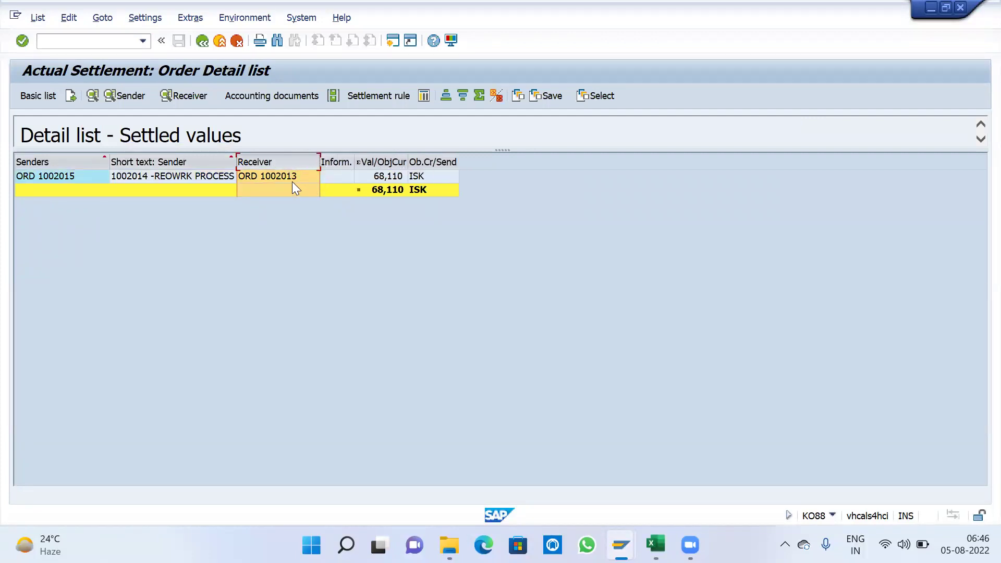
click(292, 180)
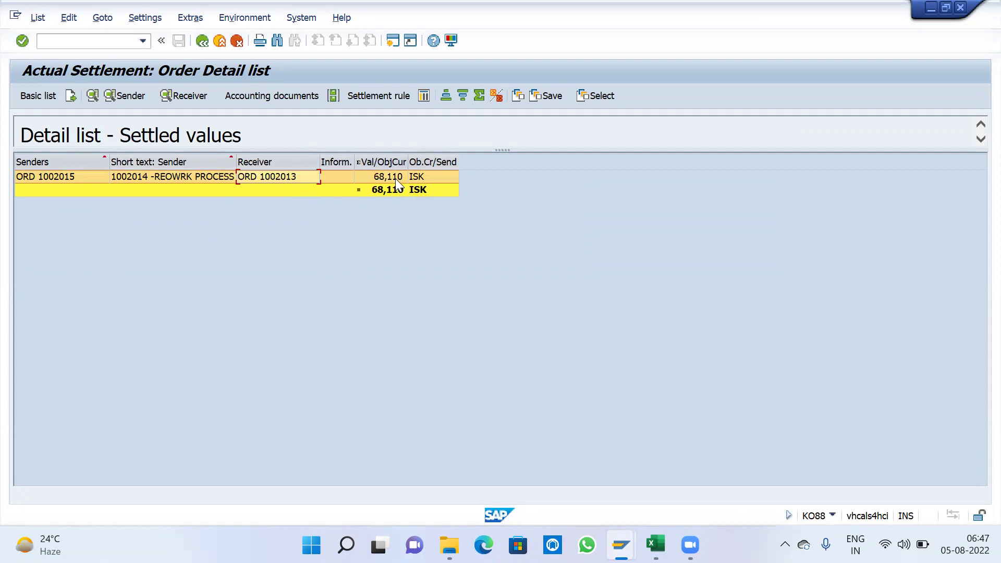
click(33, 161)
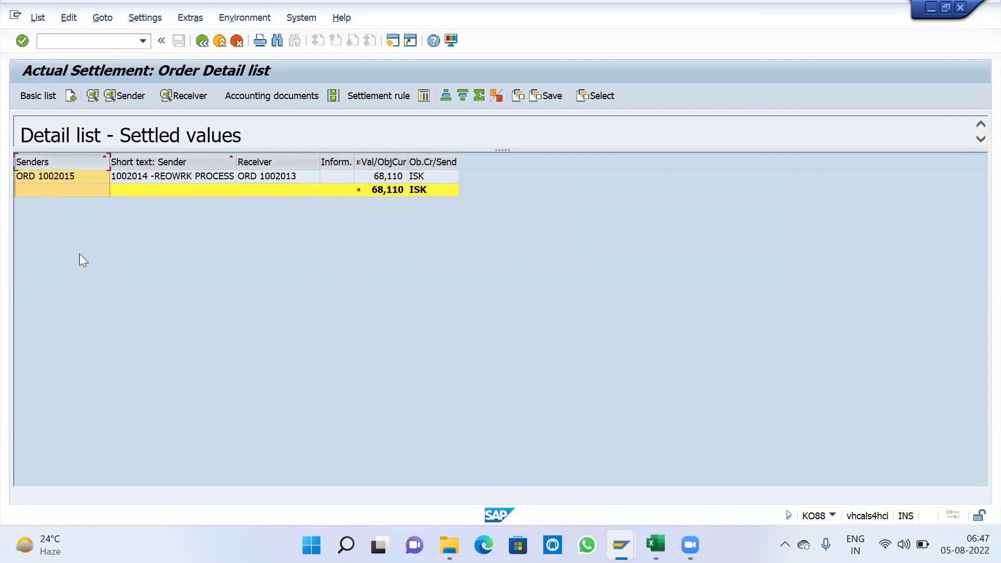
click(280, 163)
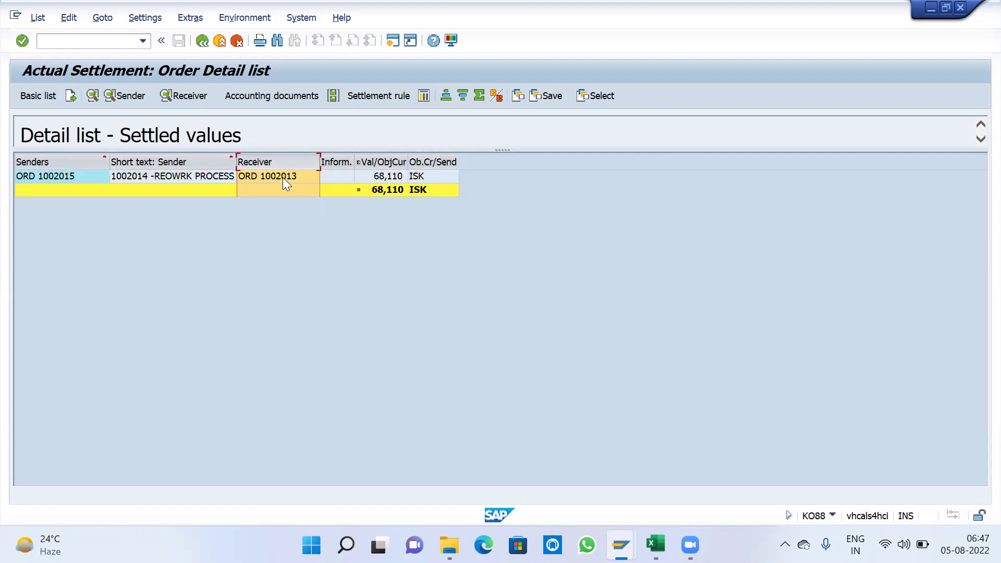
Step: Open the accounting document posted by the rework order's settlement
click(279, 94)
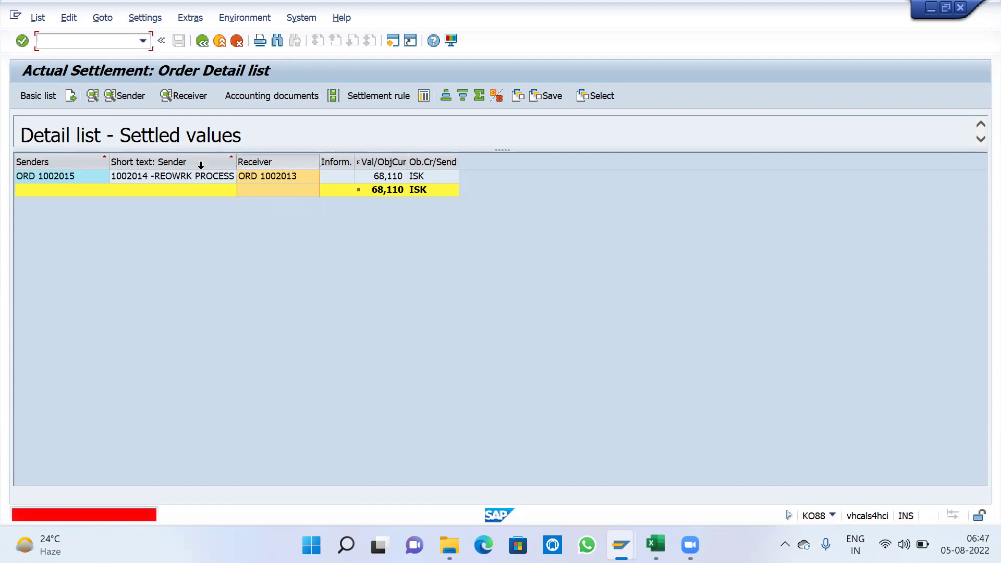
click(183, 177)
click(299, 98)
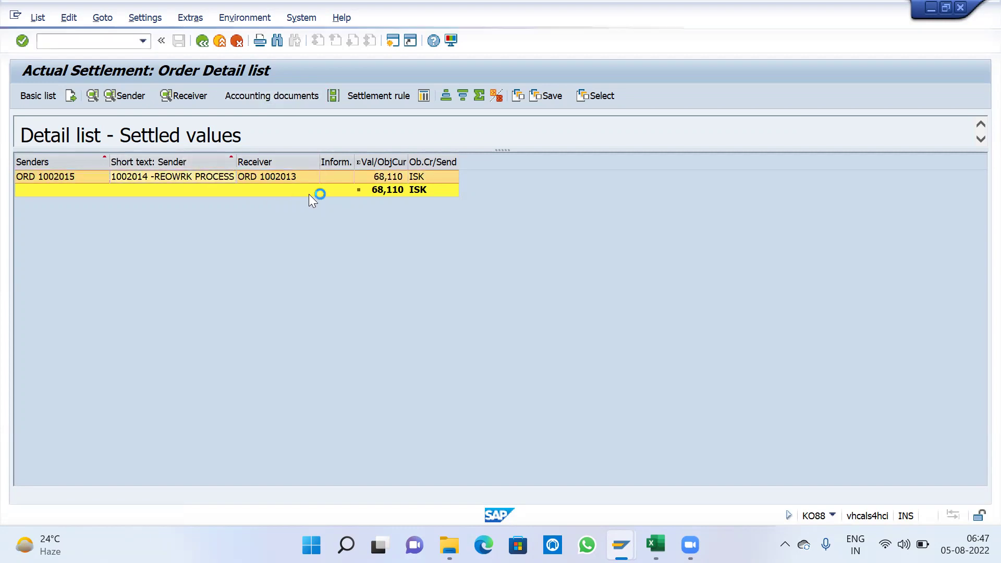
double_click(131, 188)
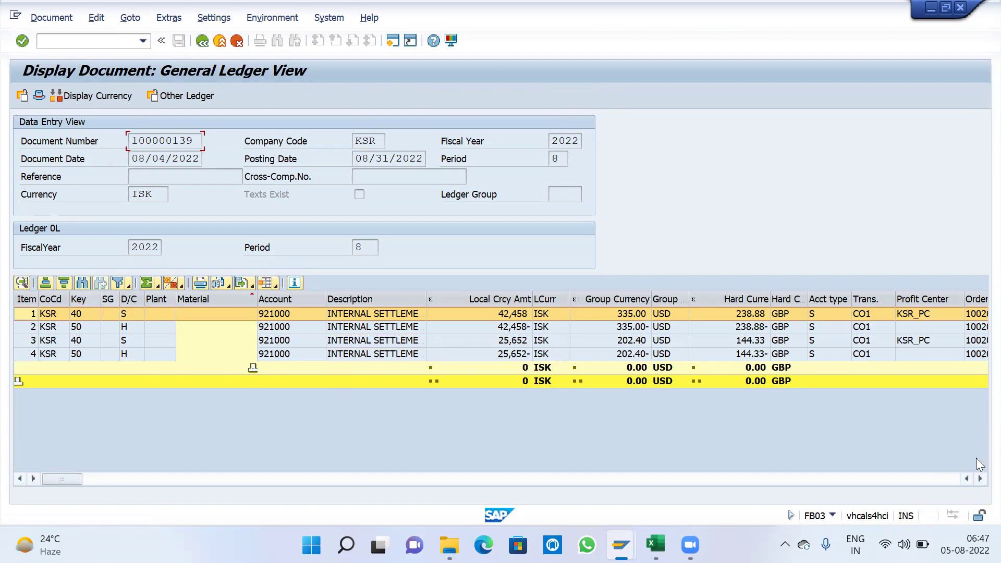
Step: Examine the orders assigned to the document's line items, and return to the settlement detail list
click(979, 479)
click(979, 479)
click(978, 479)
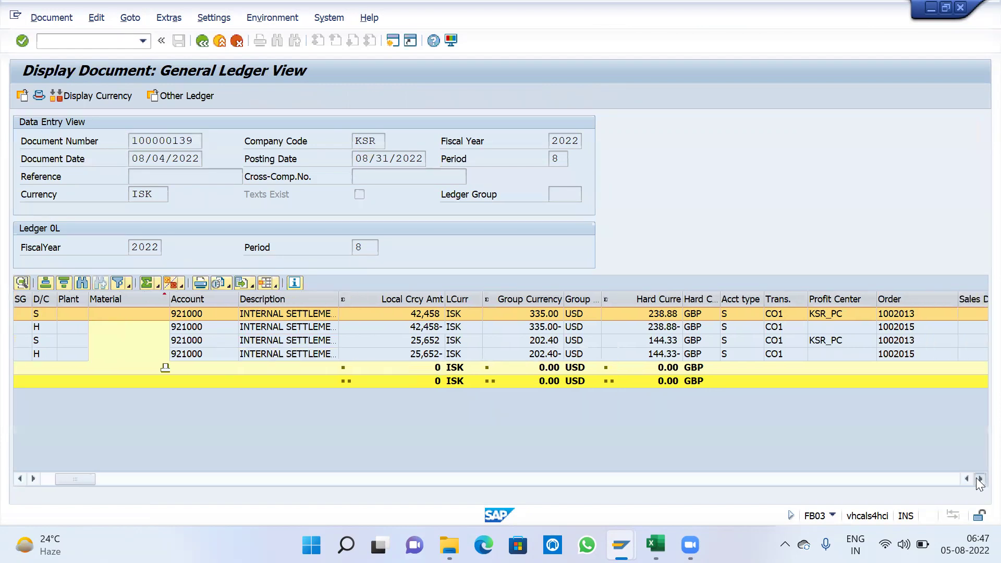
click(979, 478)
click(978, 479)
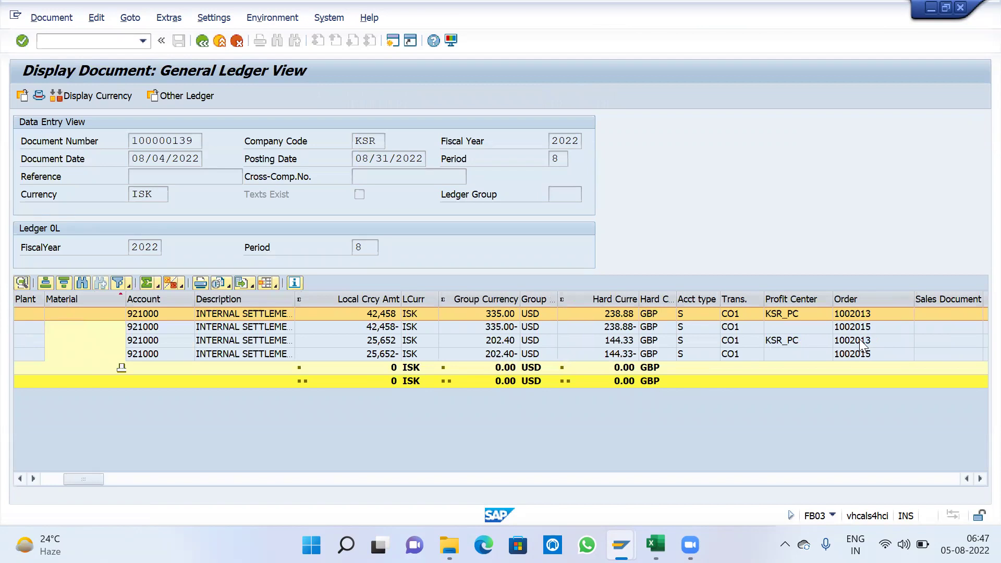
click(864, 315)
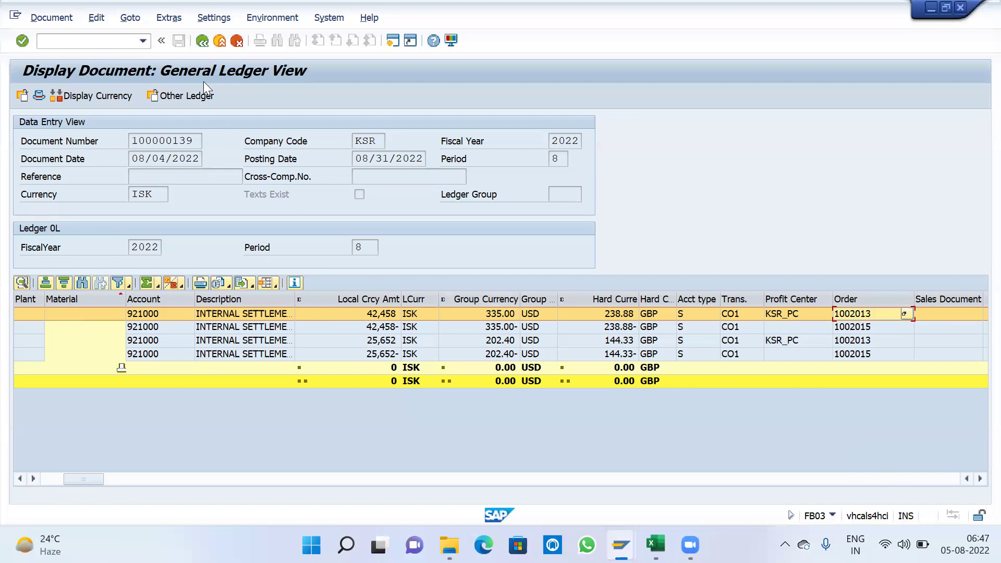
click(208, 46)
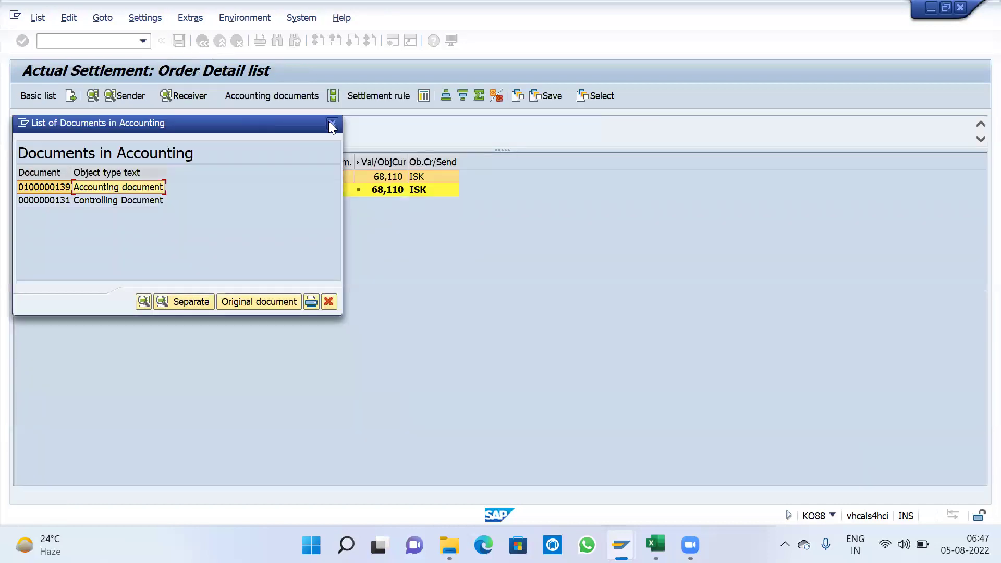
click(332, 123)
Step: Switch to the rework order's CO03 session, reload the order and display its cost analysis
mouse_move(620, 545)
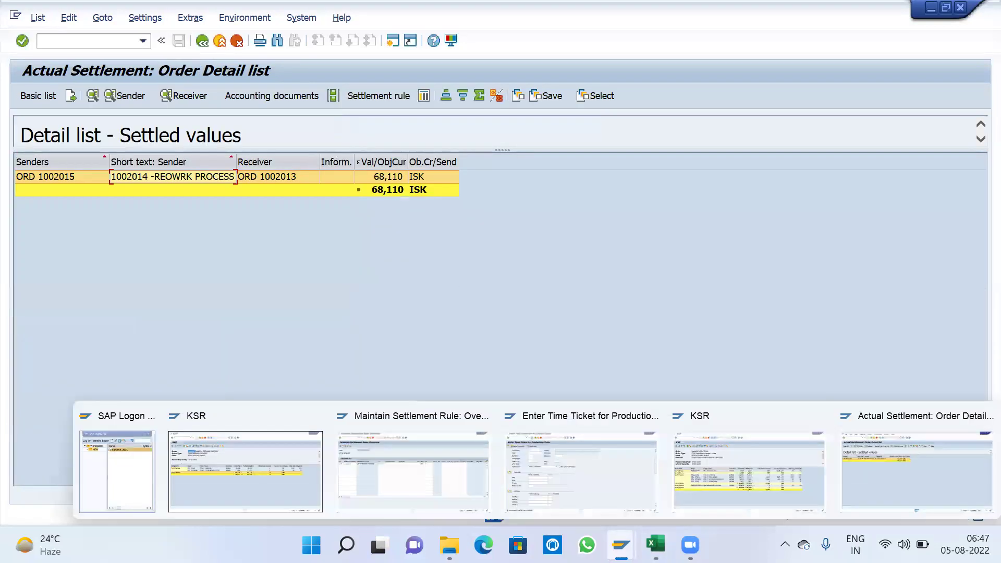
click(226, 457)
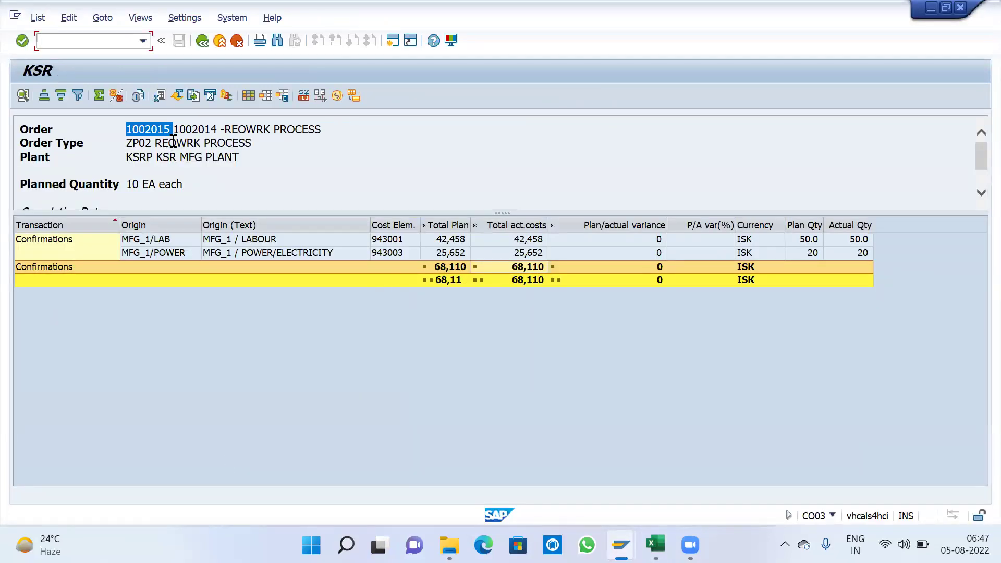
click(206, 46)
click(205, 46)
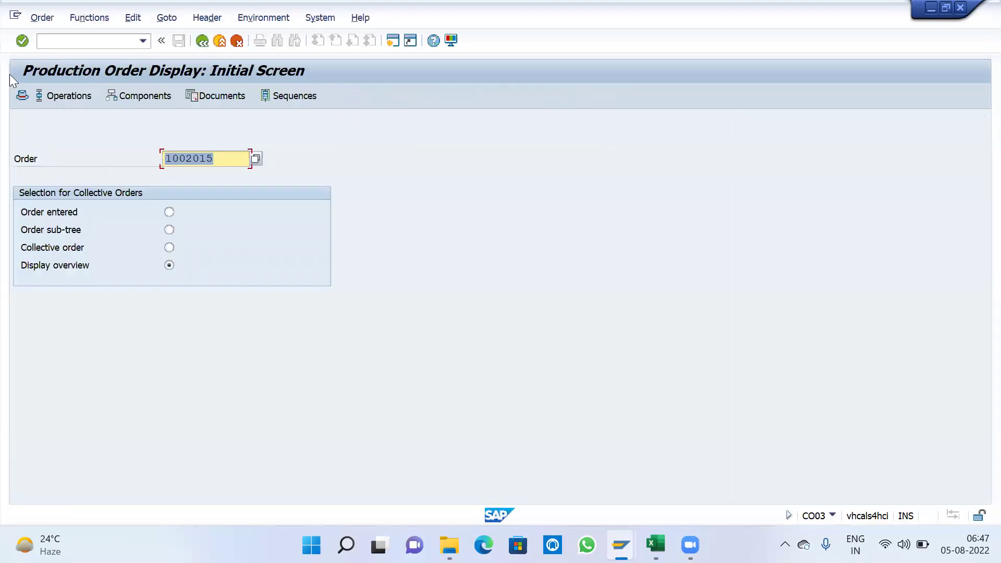
click(22, 41)
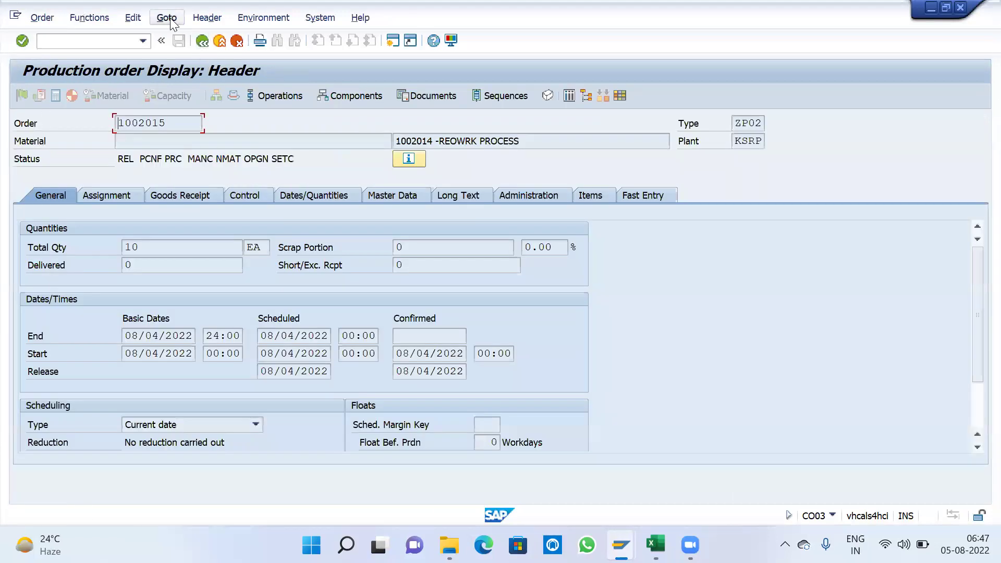
click(167, 18)
mouse_move(180, 87)
click(369, 87)
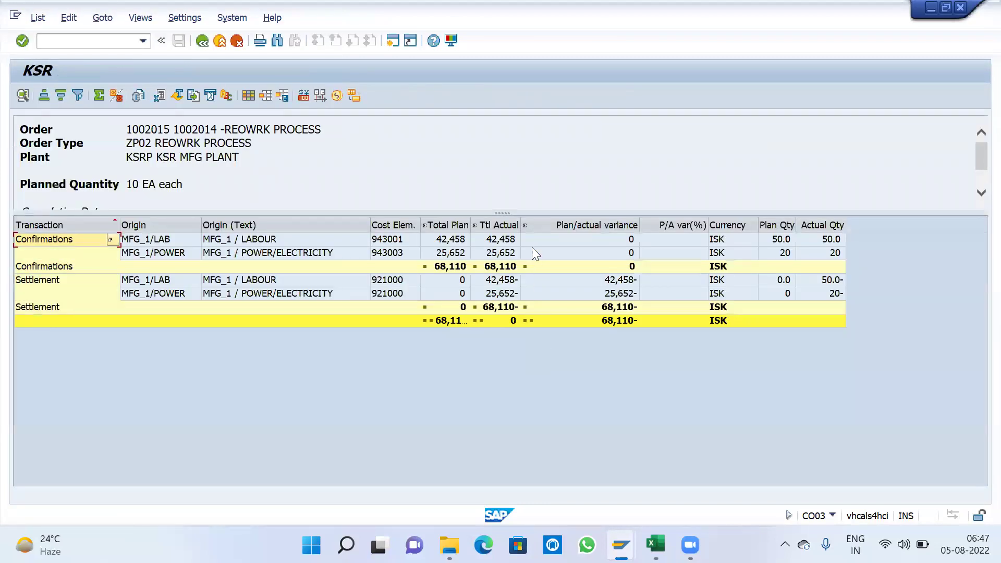
Step: Widen the total actual costs column in the reloaded cost analysis and examine the confirmation and settlement amounts
drag(520, 224, 556, 227)
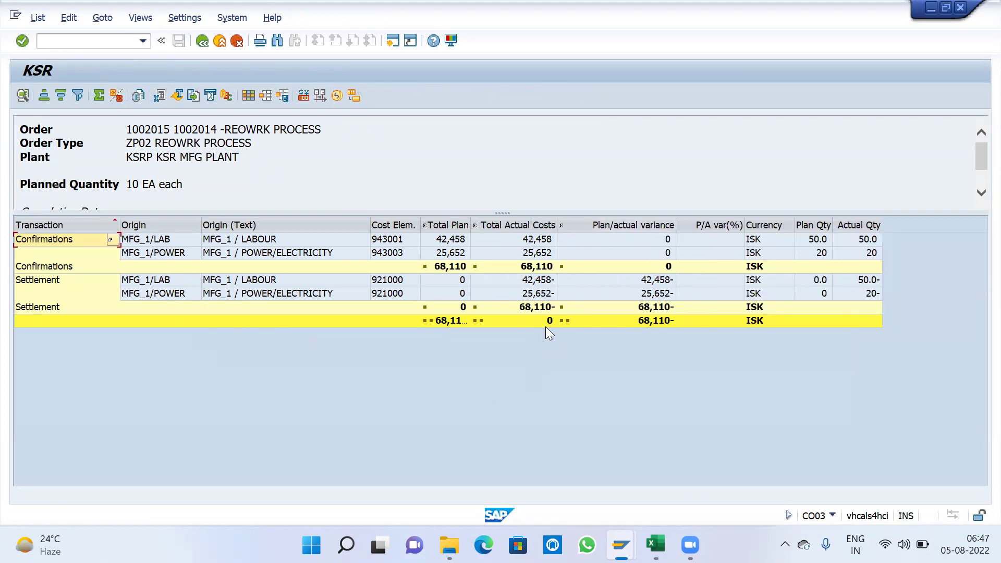
click(528, 293)
click(530, 266)
click(532, 280)
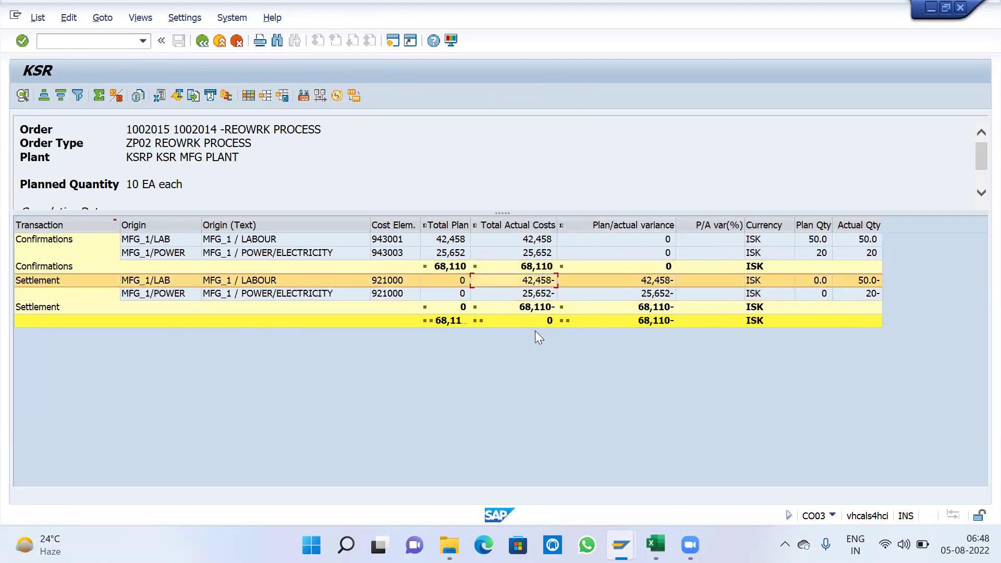
Step: Switch to the original KSR-FG-RW order's CO03 session and leave its cost analysis for the order selection screen
mouse_move(620, 545)
click(732, 468)
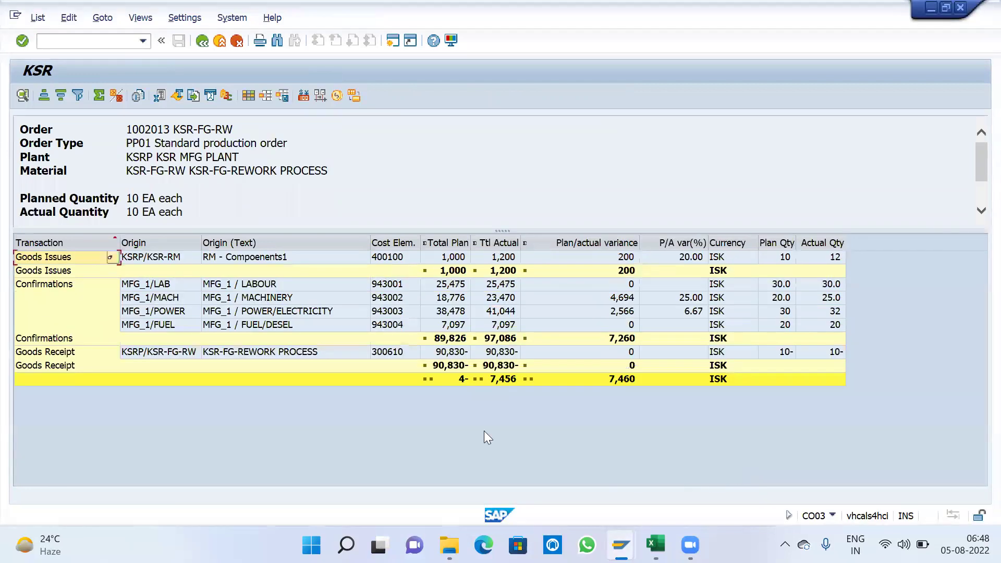
click(201, 43)
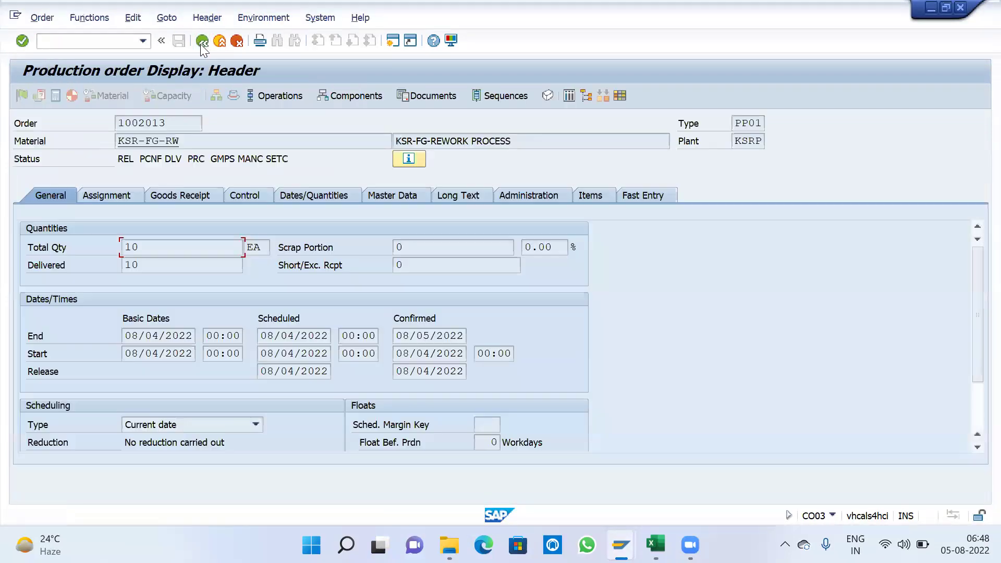
click(202, 42)
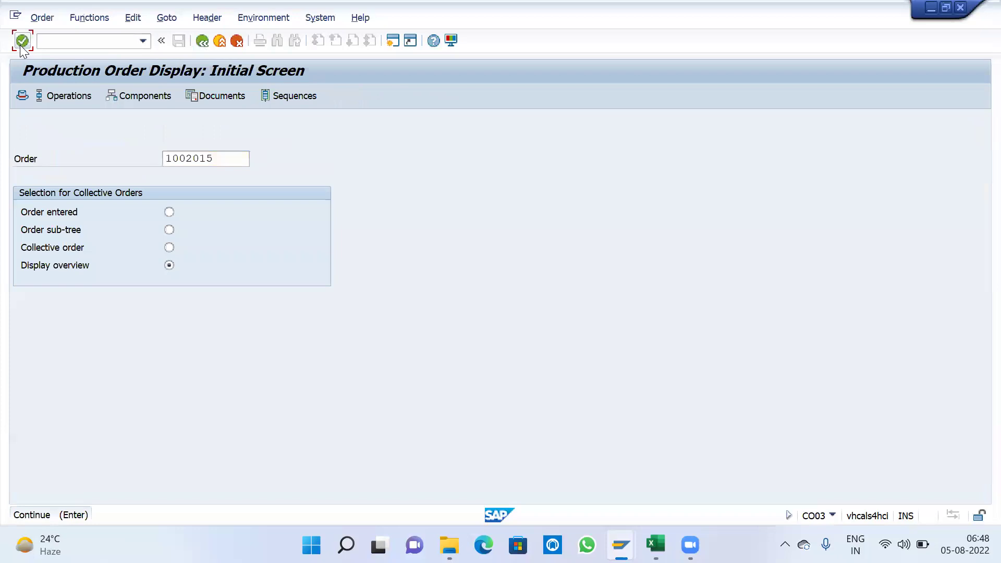
click(21, 42)
click(172, 19)
mouse_move(226, 88)
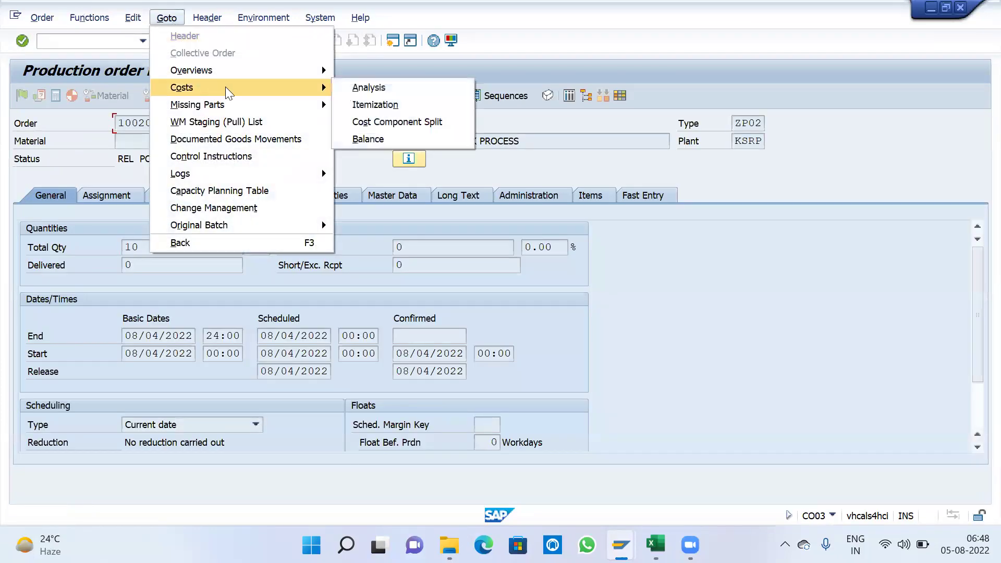
click(361, 91)
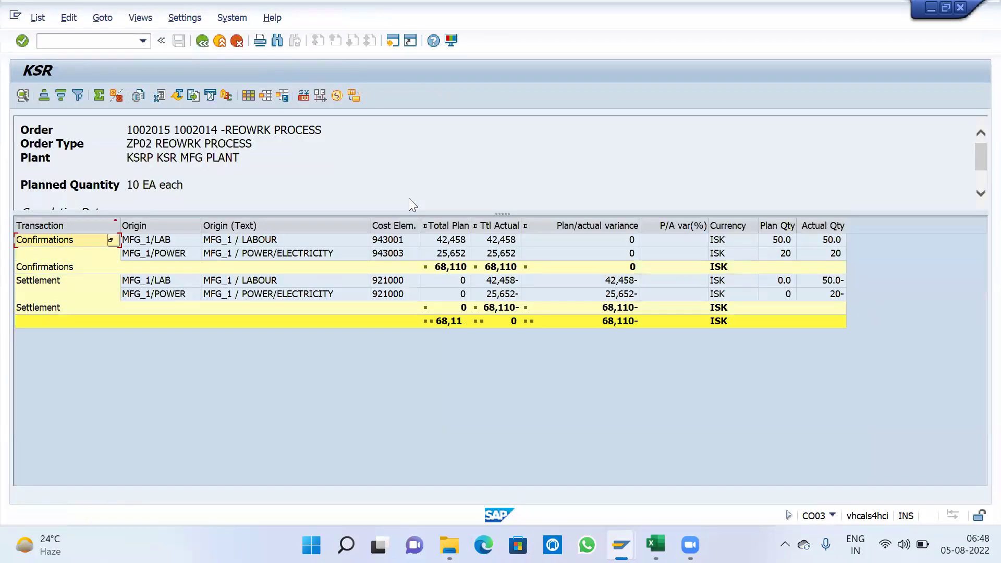
click(201, 40)
click(201, 41)
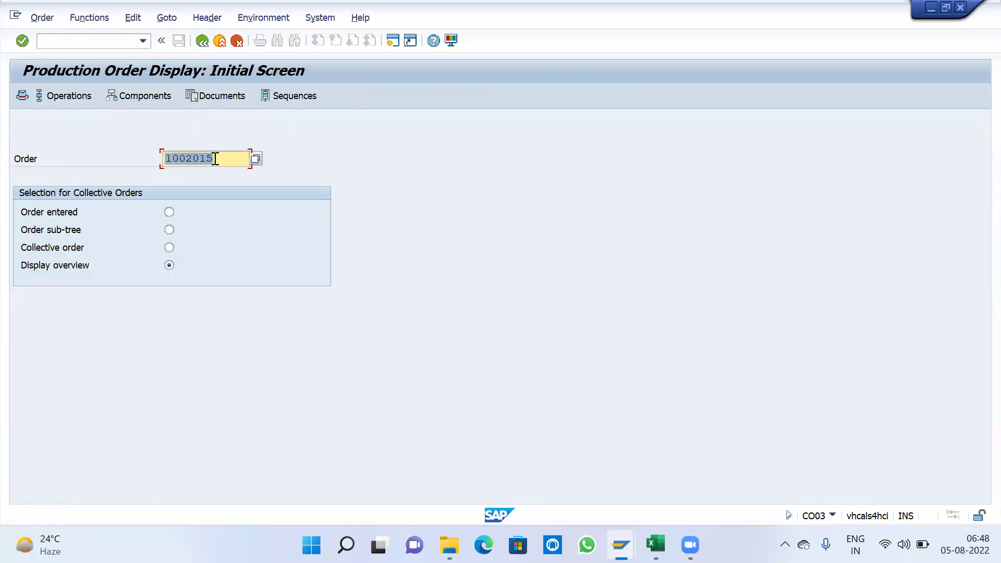
Step: Load the original KSR-FG-RW production order for display and open its cost analysis
click(240, 159)
key(BackSpace)
text(3)
key(Return)
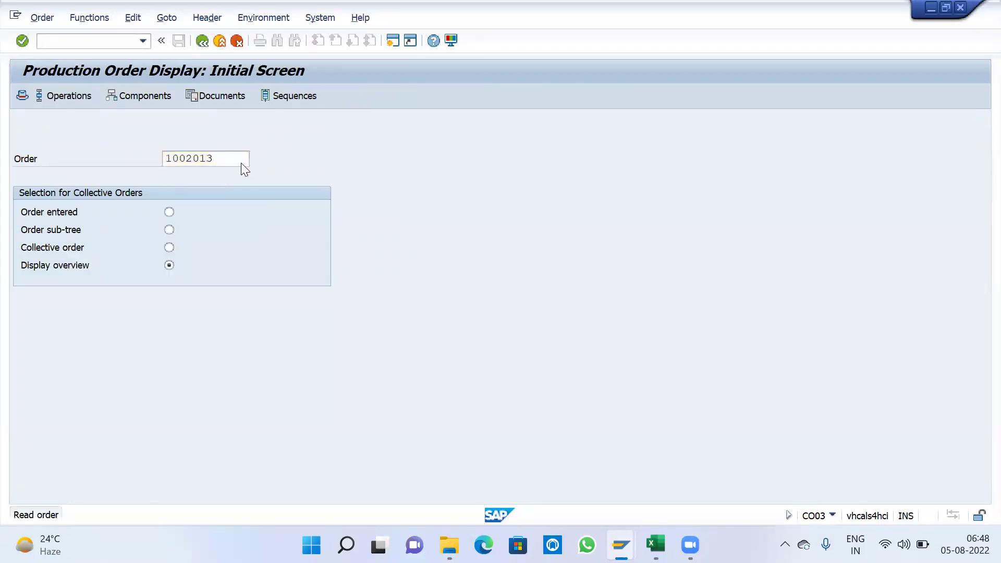
click(167, 17)
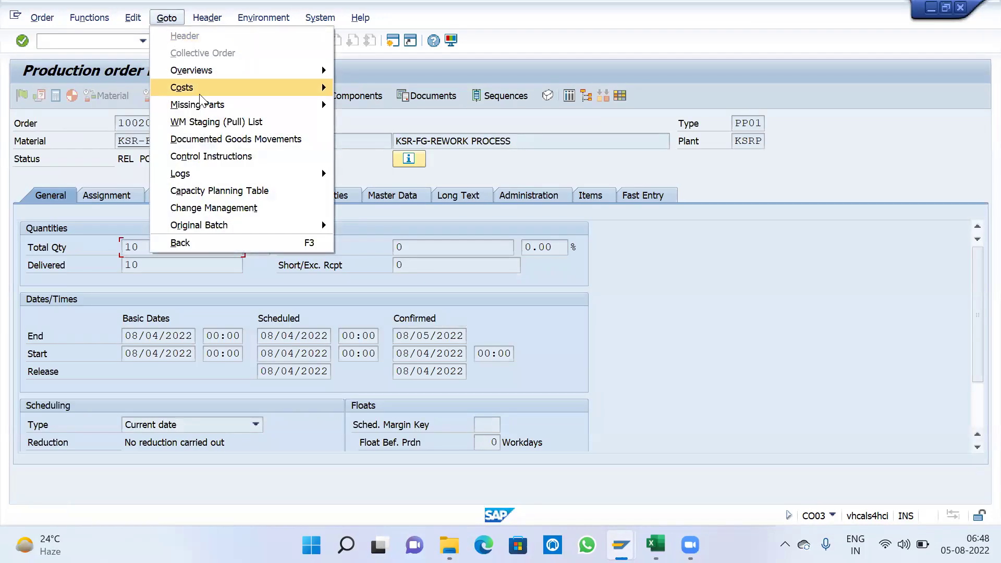
mouse_move(201, 87)
click(368, 87)
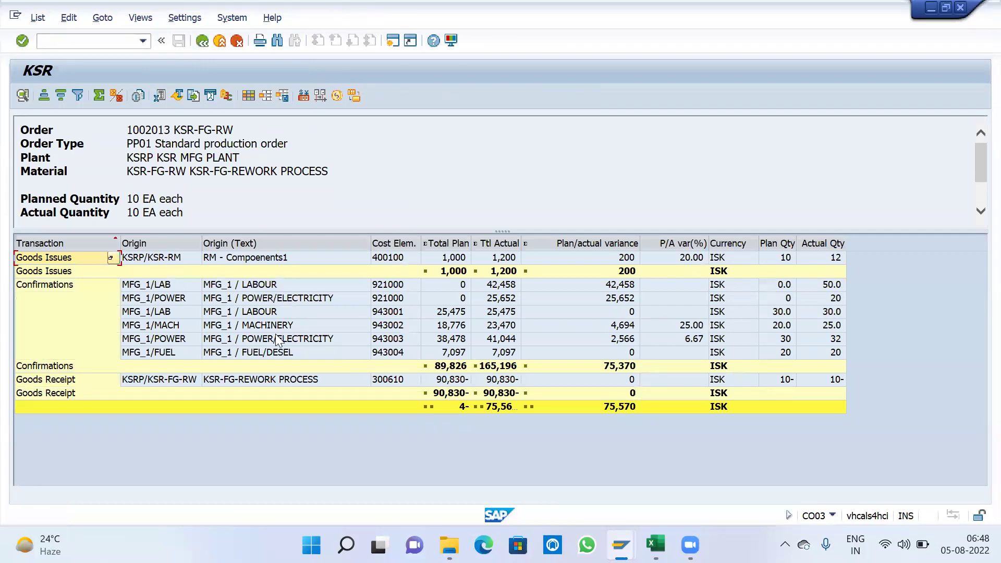
Step: Add all available columns of the column set to the cost analysis layout and apply it
click(248, 96)
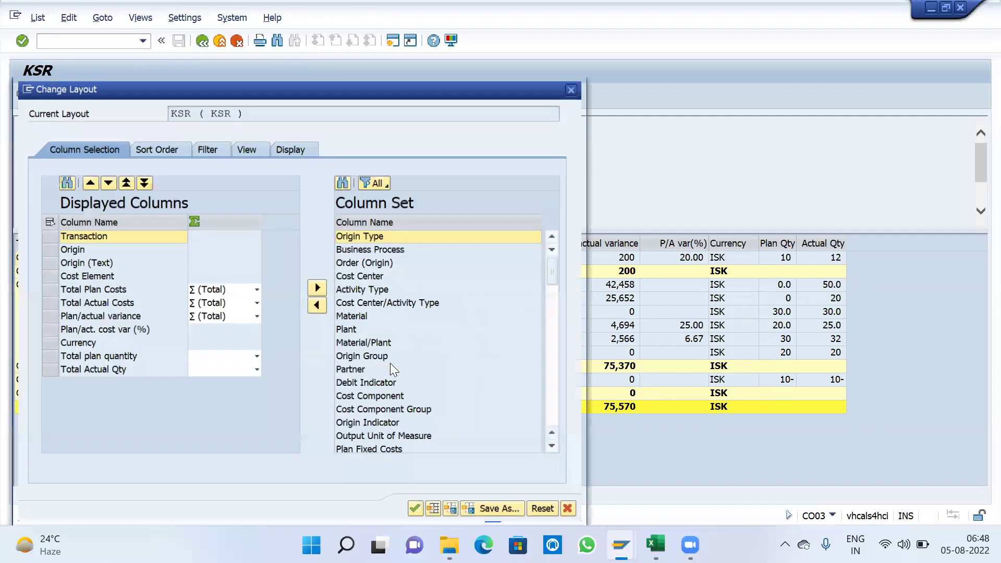
click(481, 359)
key(ctrl+a)
click(318, 305)
click(417, 513)
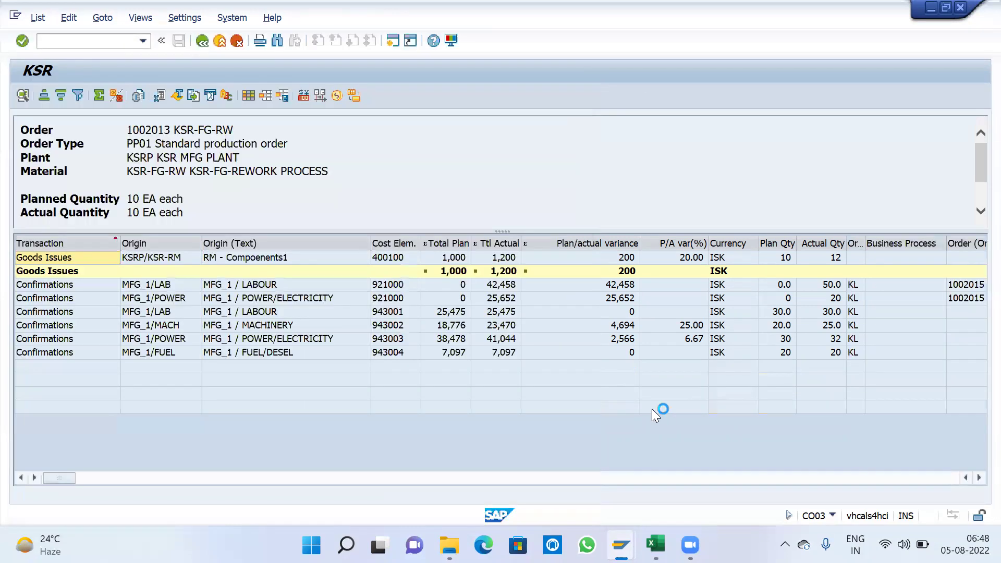
Step: Move the Order (Origin) column between the Origin (Text) and Cost Element columns
click(978, 478)
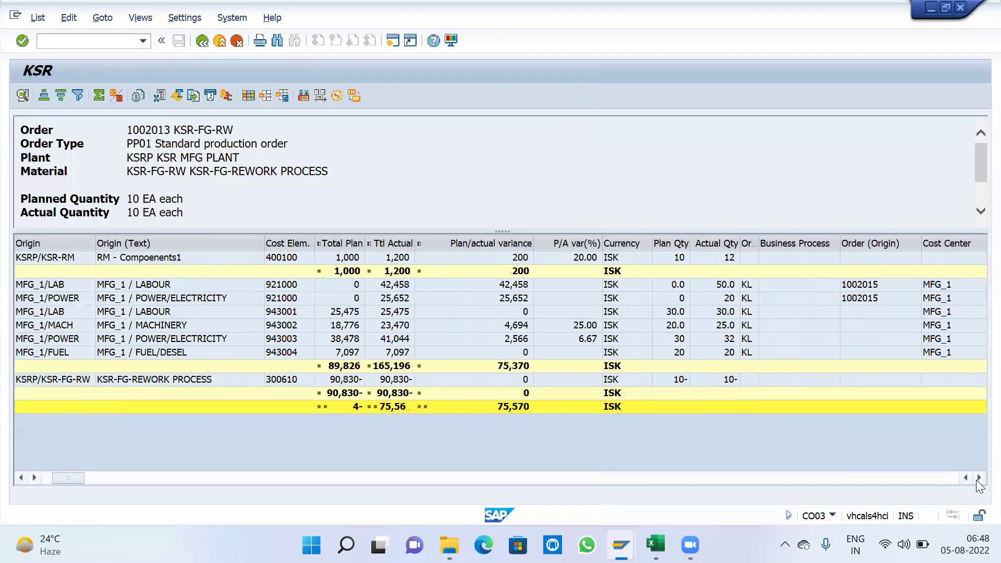
click(978, 478)
click(798, 241)
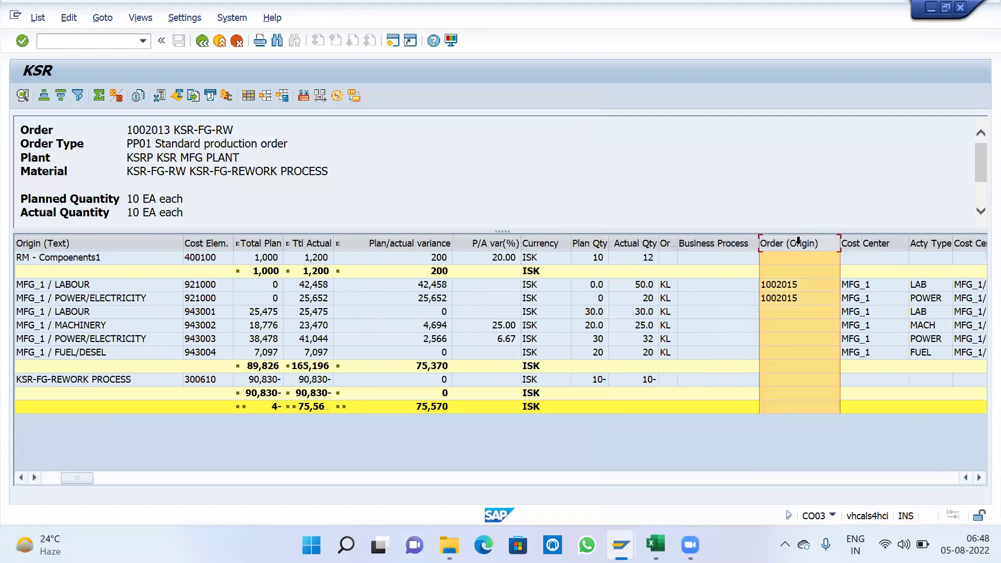
drag(799, 241, 197, 326)
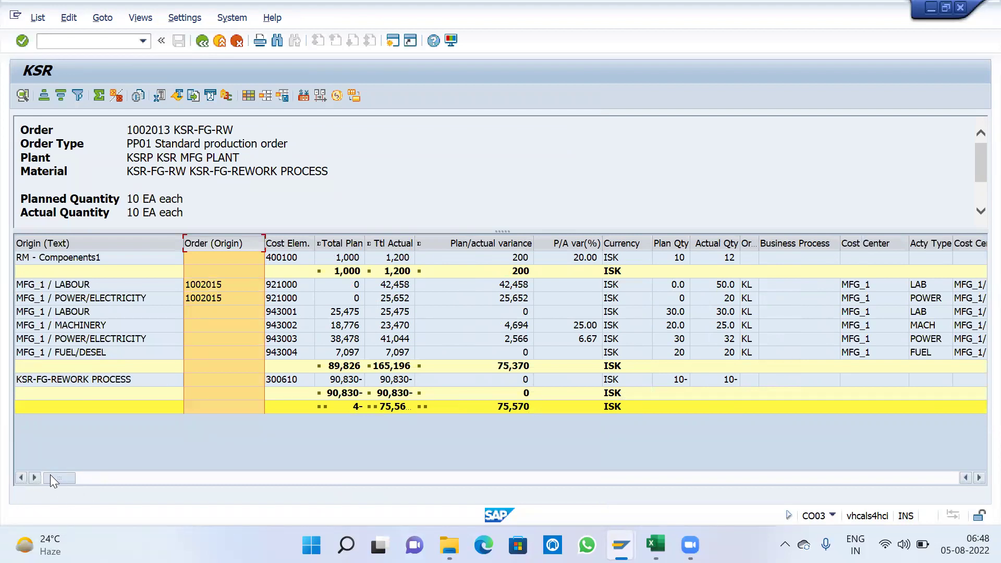
Step: Compare the labour and power lines settled from the rework order with the original order's own activity lines
click(373, 409)
click(391, 286)
click(392, 299)
click(254, 313)
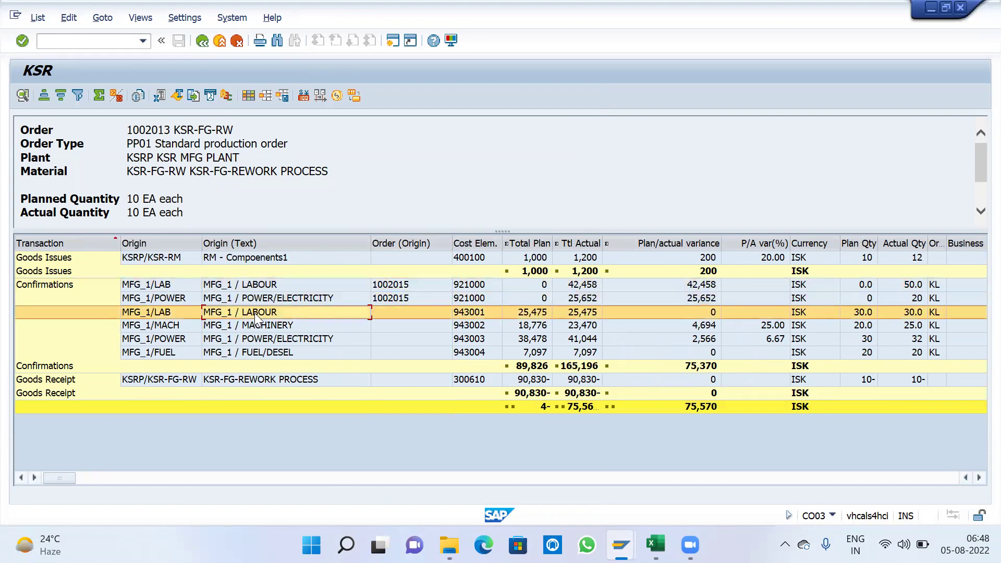
click(262, 329)
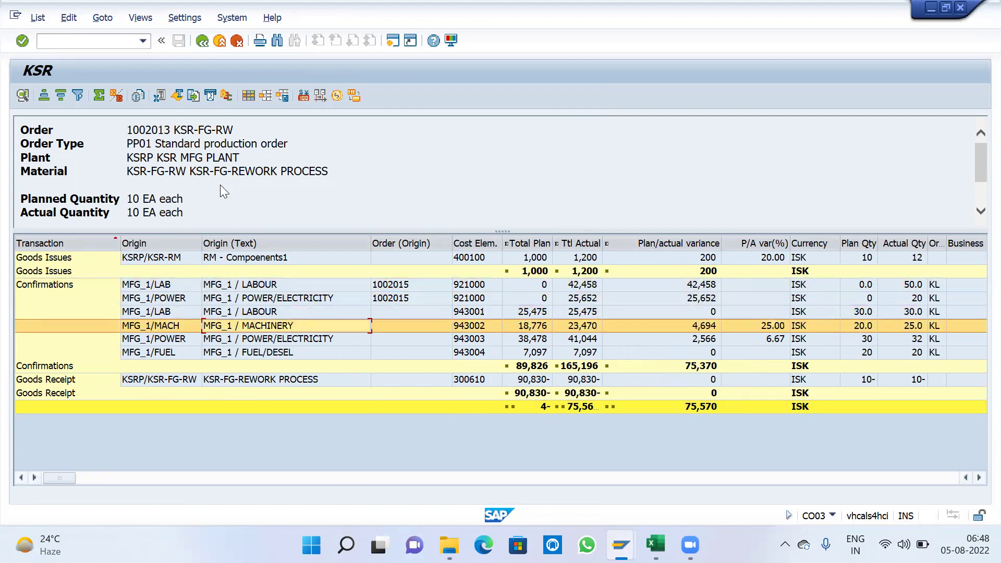
double_click(152, 130)
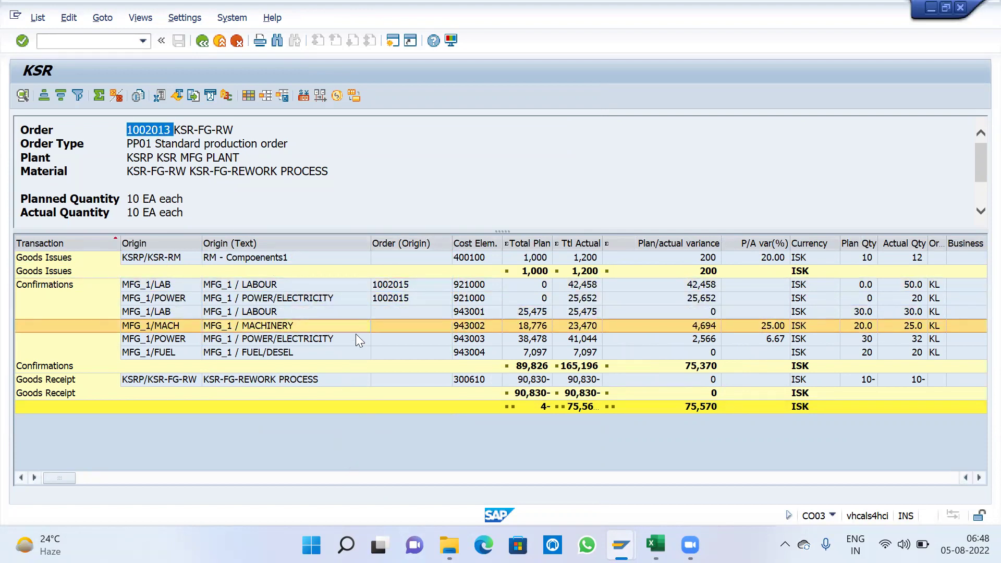
Step: Check the originating order and total actual costs of the two settled labour and power lines
click(251, 286)
click(310, 294)
click(387, 285)
click(388, 299)
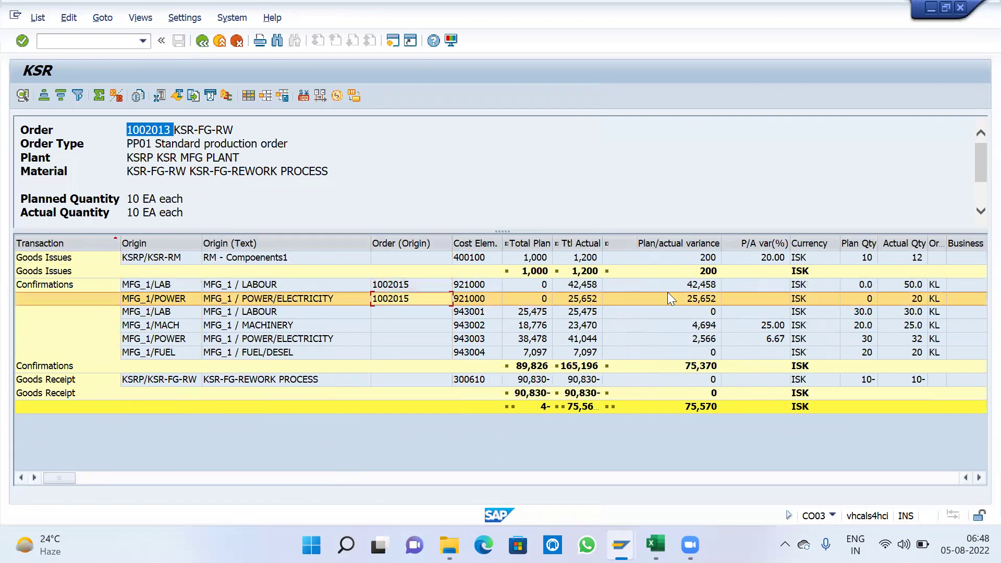
click(579, 287)
click(578, 299)
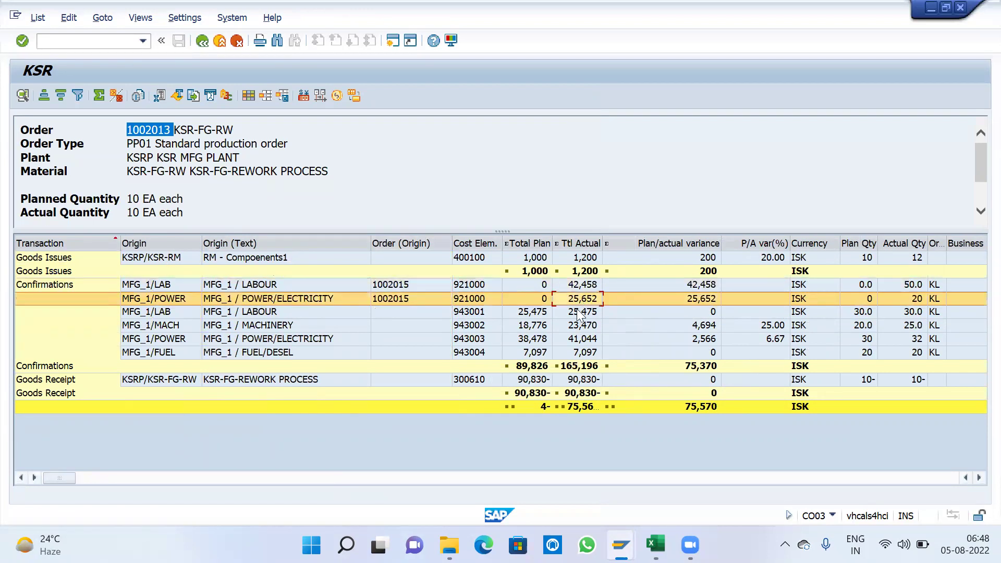
Step: Examine the total plan costs of the settled labour and power lines alongside their order of origin
click(536, 284)
click(537, 297)
click(535, 285)
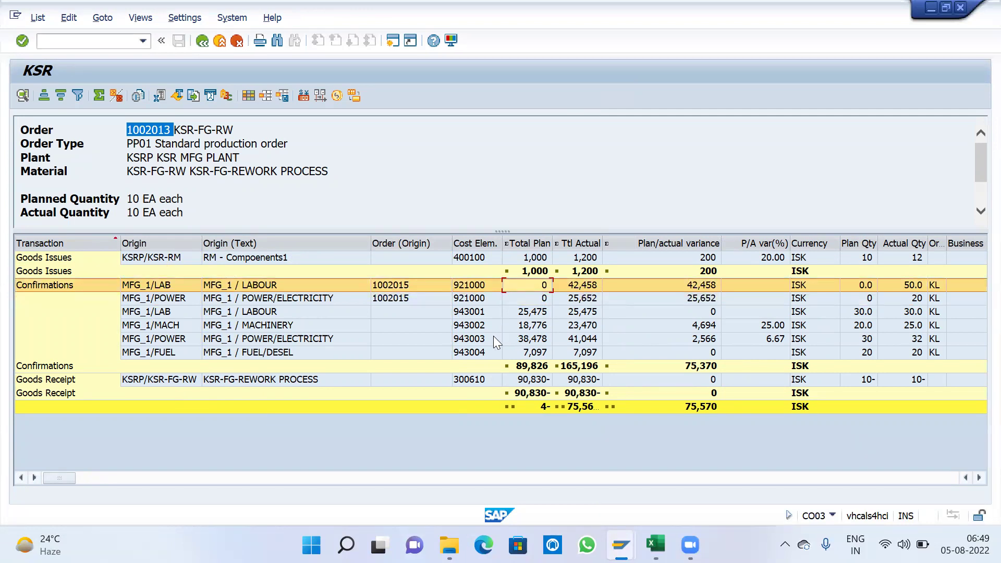
click(404, 298)
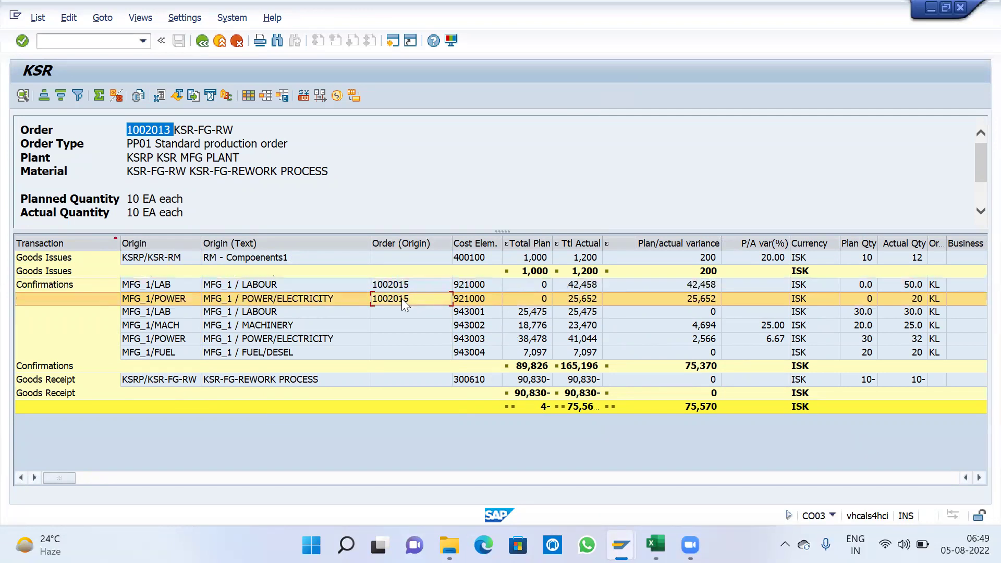
click(533, 295)
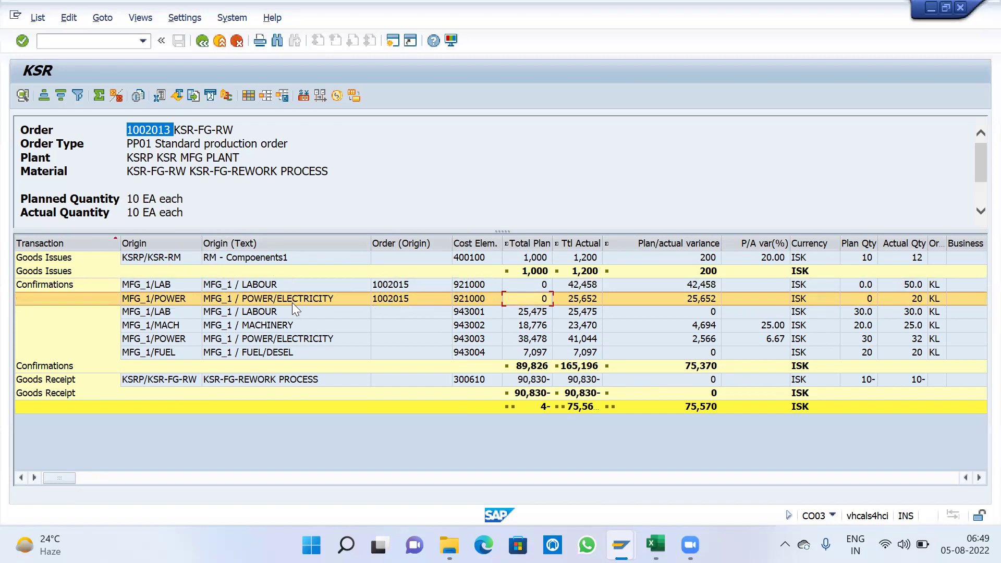
click(392, 284)
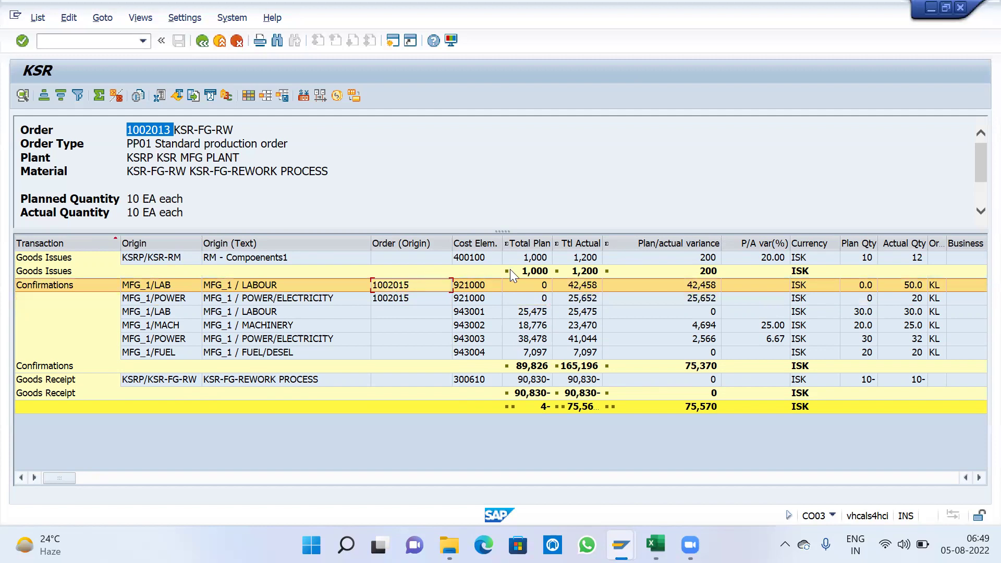
click(533, 297)
click(396, 285)
click(399, 299)
click(400, 285)
click(400, 298)
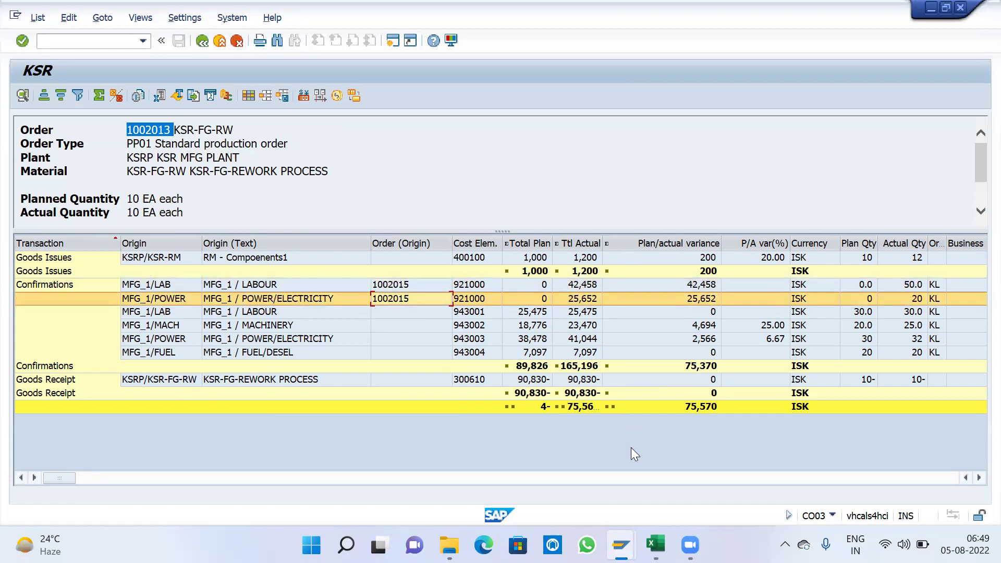
Step: Fit the total actual costs column to its contents and examine the settled power cost and overall actual total
double_click(604, 243)
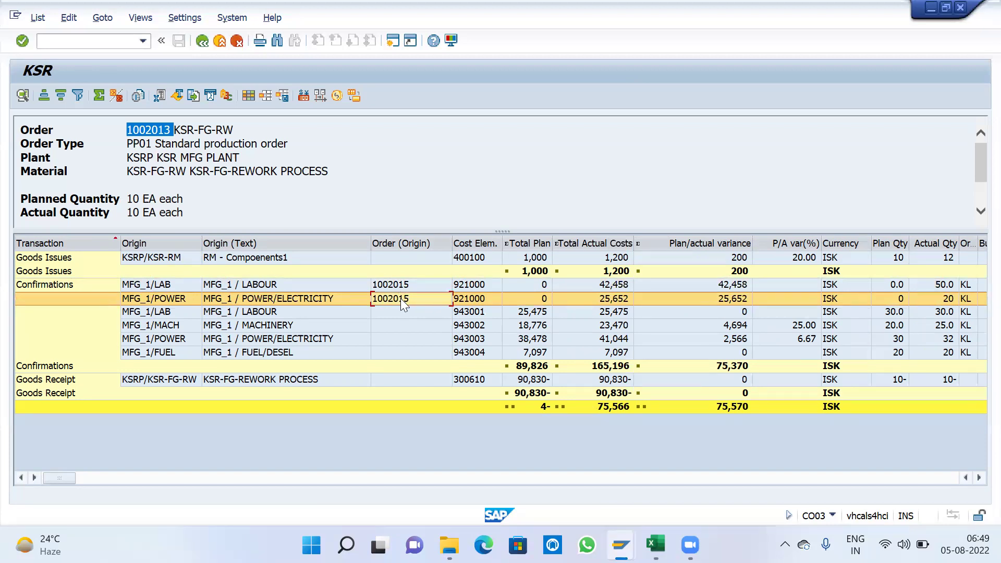
click(617, 294)
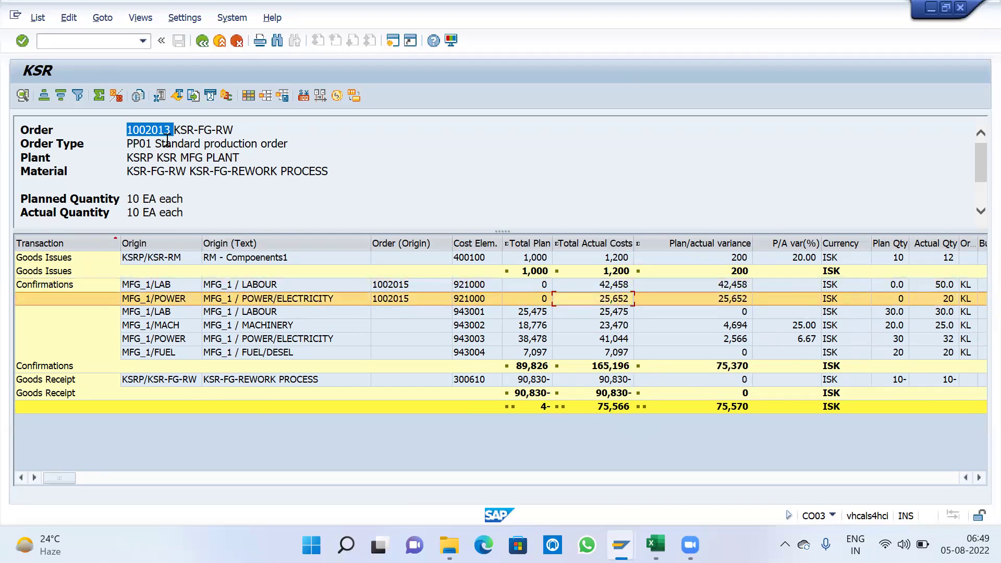
click(602, 409)
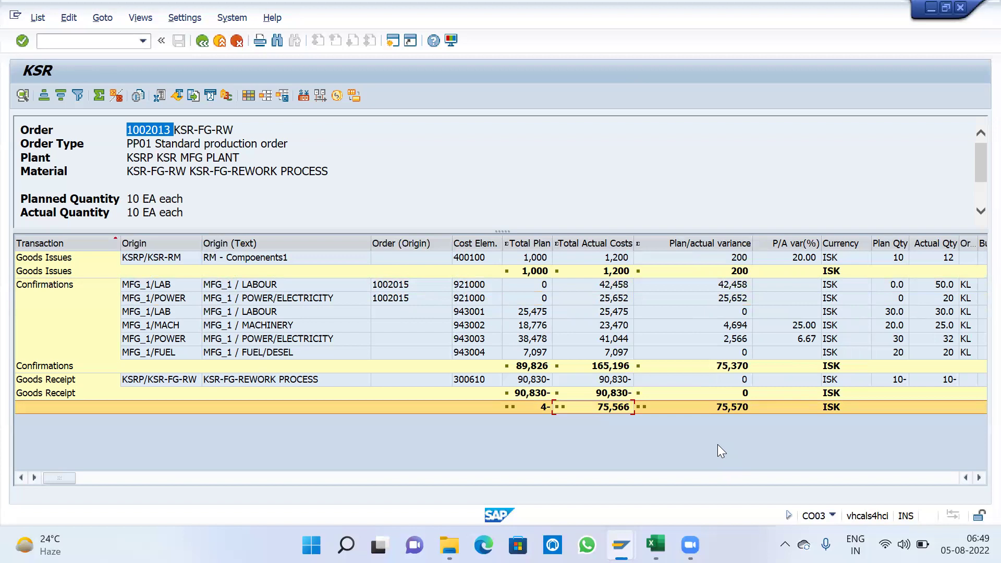
Step: Open the KKS2 variance calculation transaction in a new session
click(393, 42)
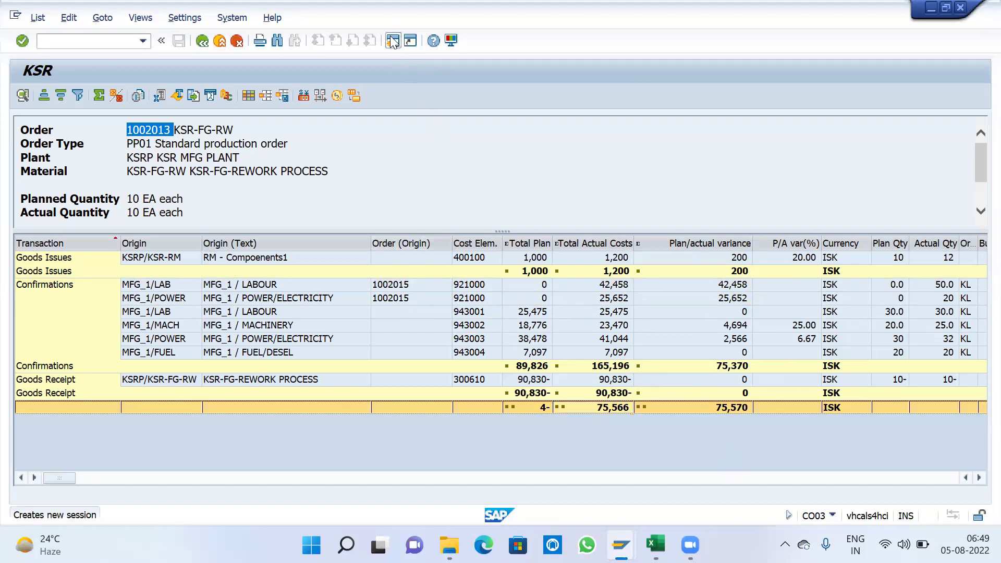
text(KKS2)
key(Return)
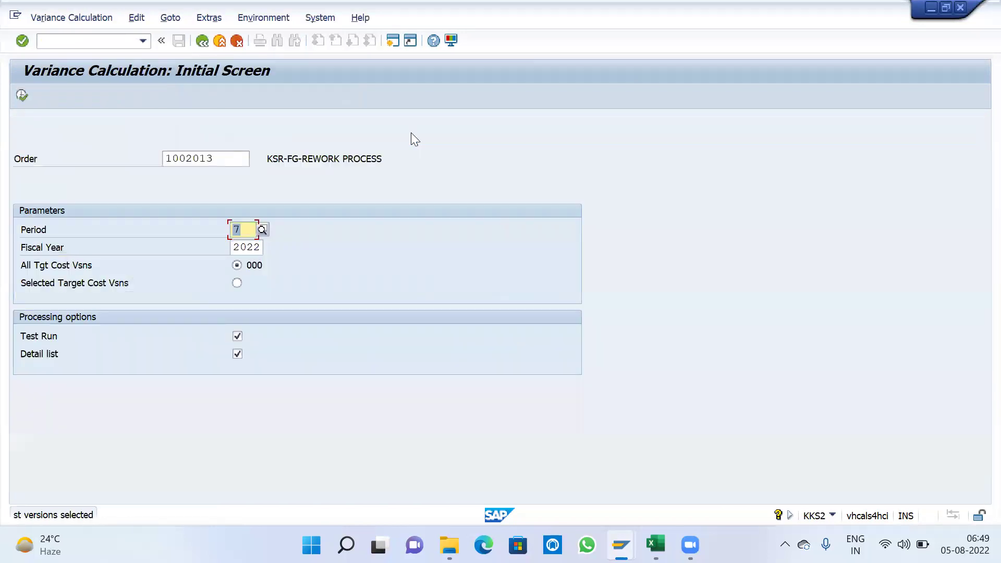
text(4- 75,5)
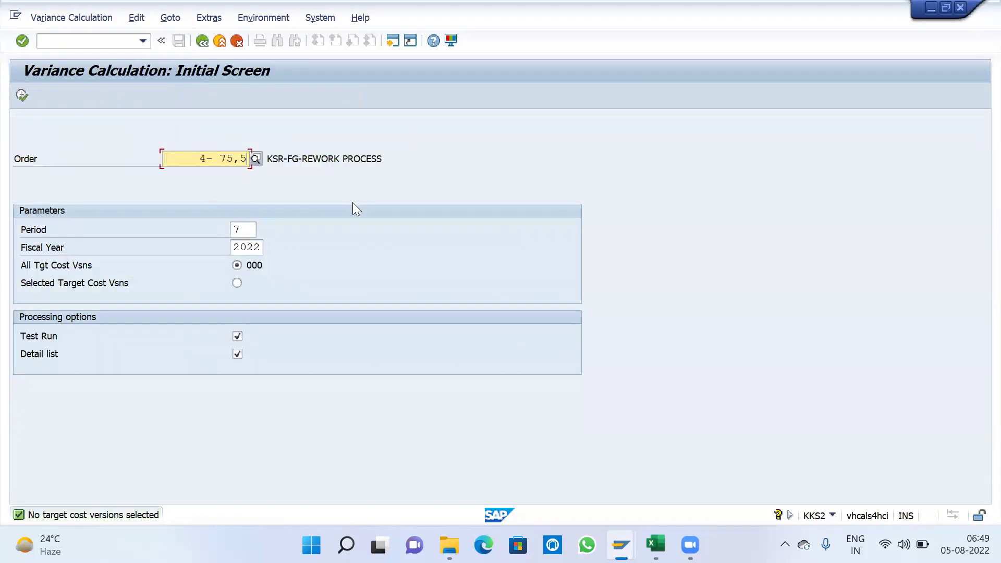
key(F8)
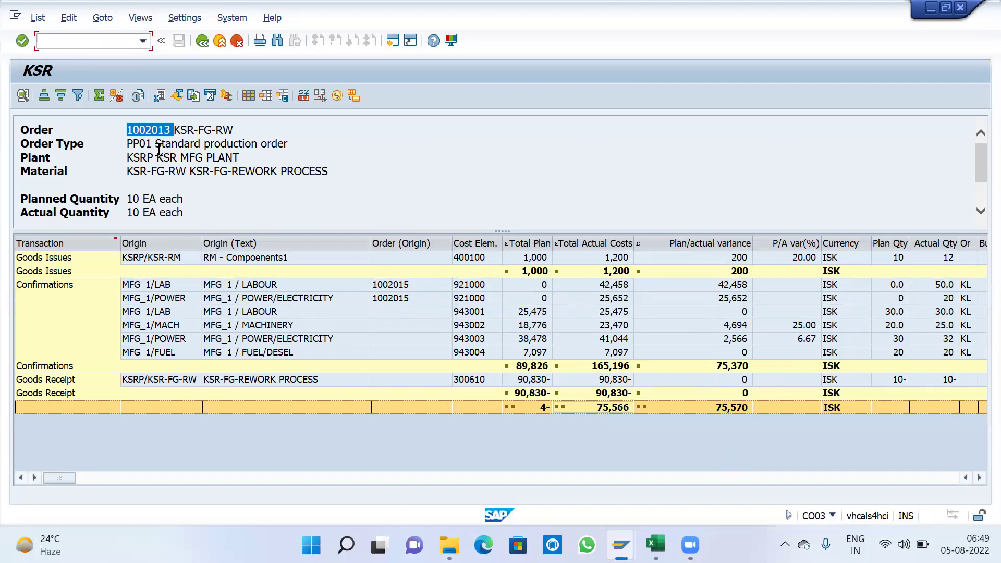
key(F3)
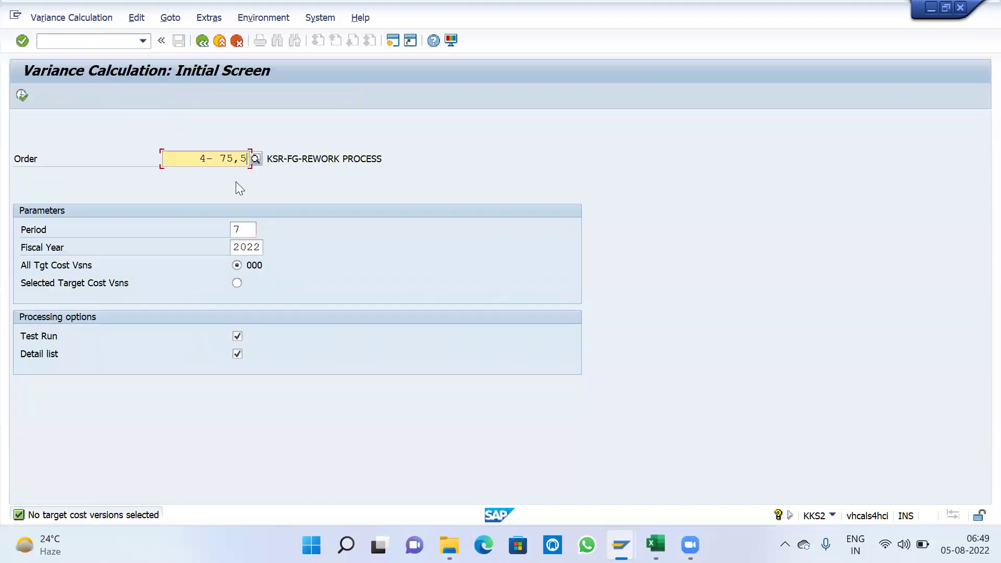
key(Home)
key(Delete)
key(Delete)
key(Delete)
key(Delete)
key(Delete)
key(Delete)
key(Delete)
key(Delete)
key(Delete)
key(Delete)
key(Delete)
key(Delete)
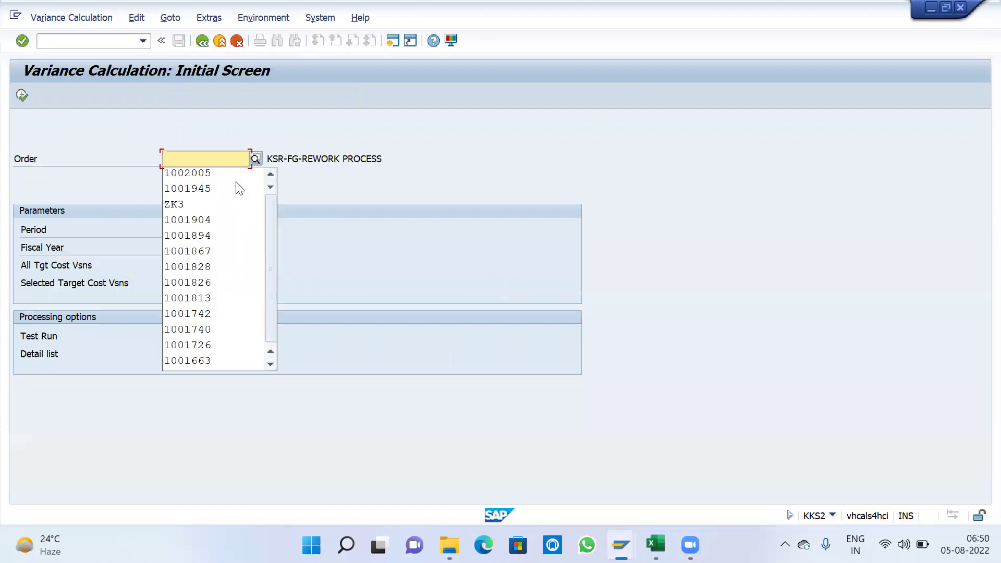
Step: Enter the original KSR-FG-RW order's number from the cost report and period 8 for the variance calculation
text(1000)
key(alt+Tab)
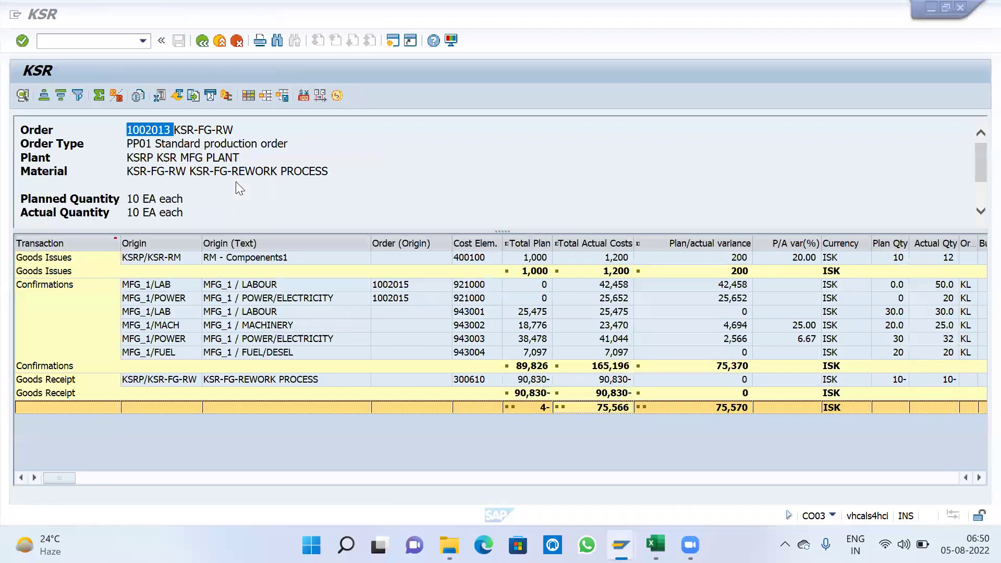
key(alt+Tab)
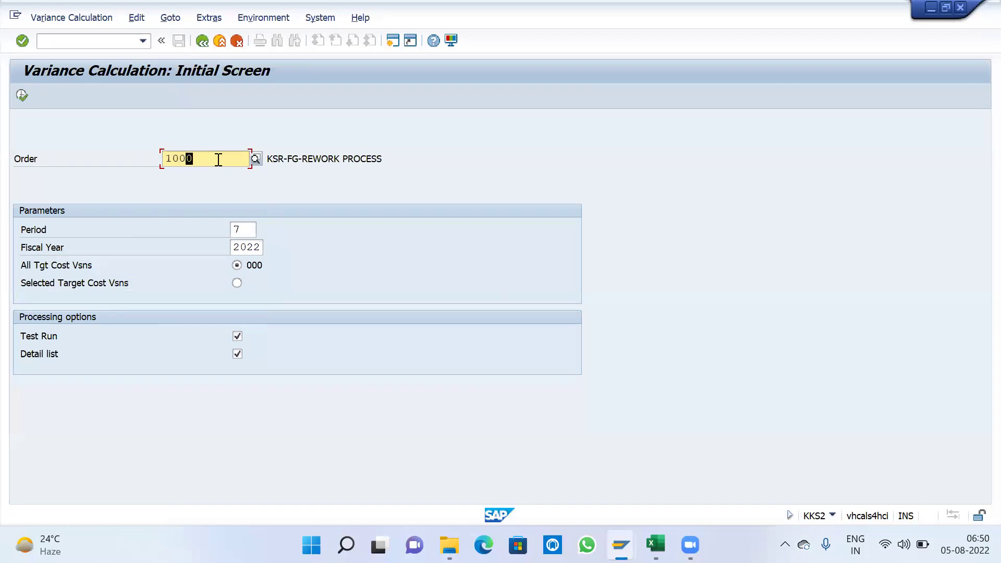
text(0)
key(BackSpace)
text(2013)
key(Tab)
text(8)
key(Return)
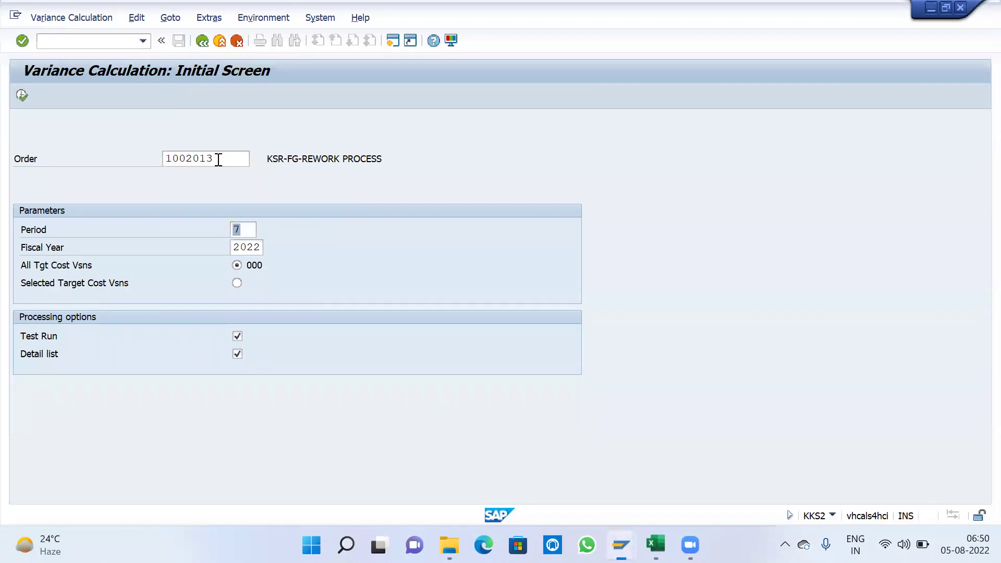
Step: Run the variance calculation with the test run switched off and check the order's variance
click(238, 337)
click(21, 97)
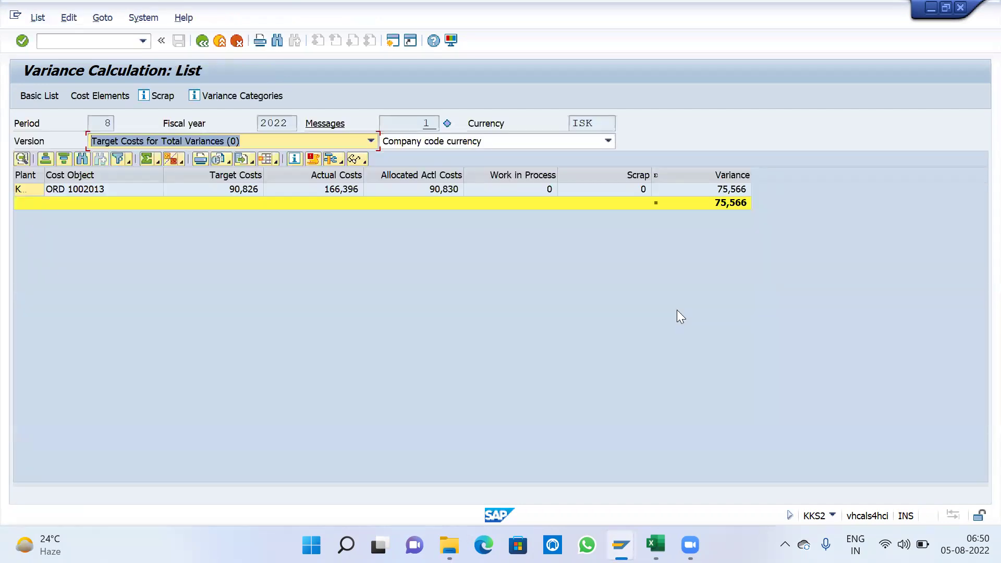
double_click(735, 179)
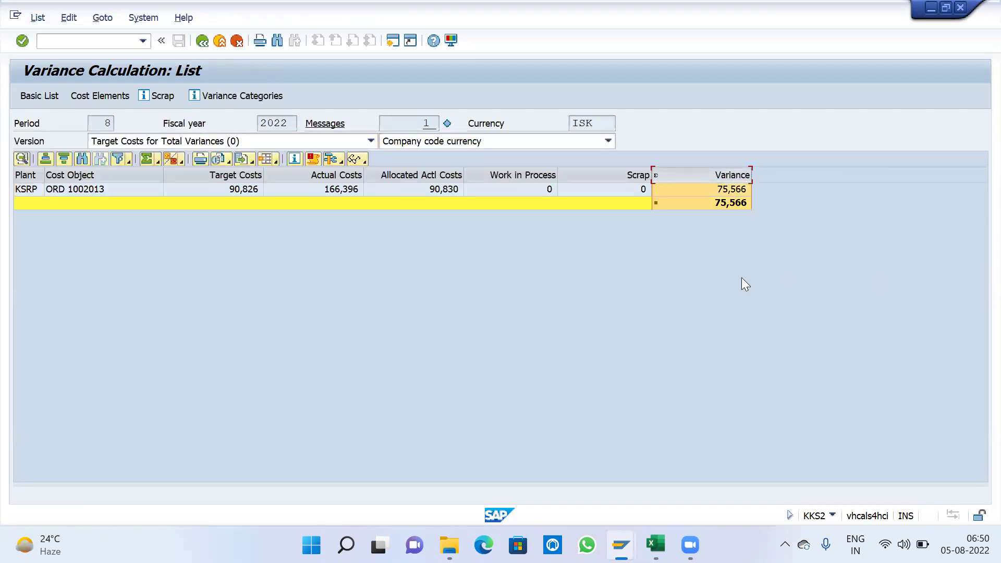
Step: Open the KO88 actual settlement transaction and try to settle the original order with the test run switched off
click(202, 41)
click(204, 46)
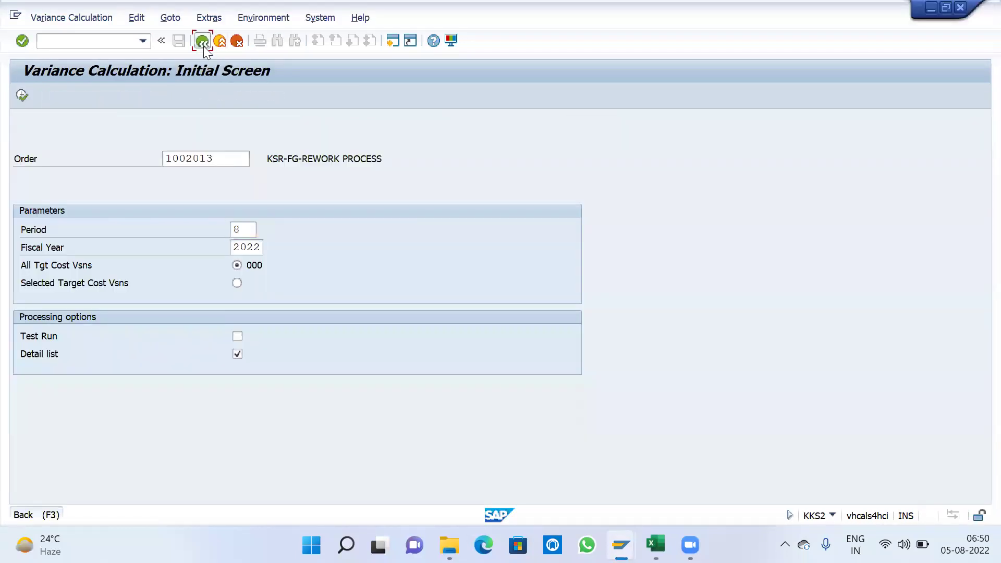
click(204, 45)
text(KO88)
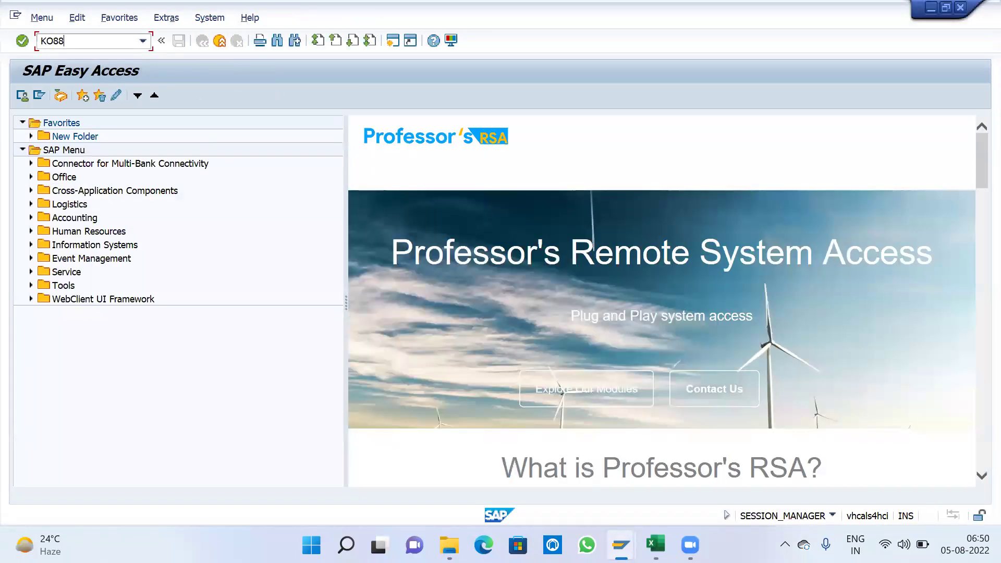
key(Return)
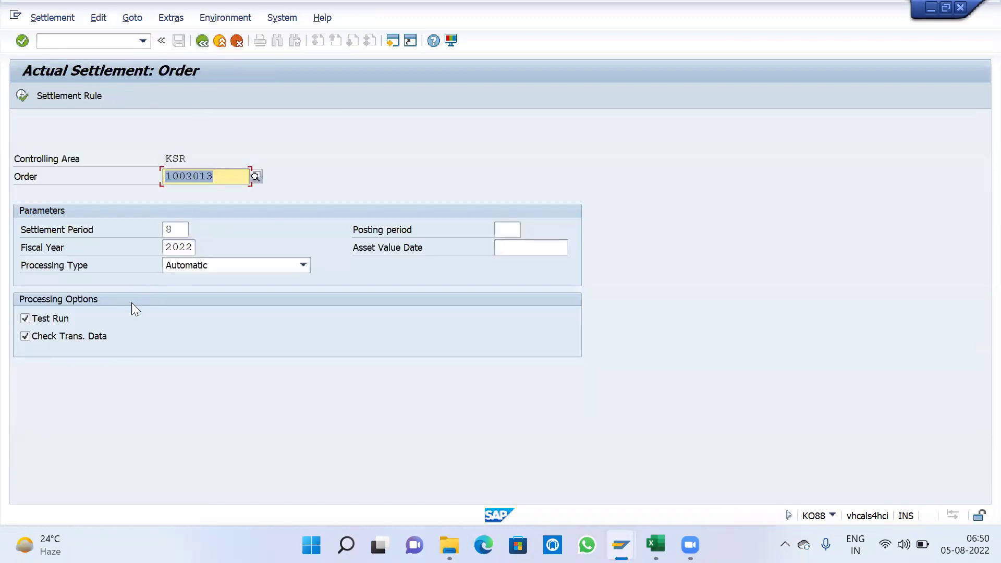
click(55, 320)
click(22, 95)
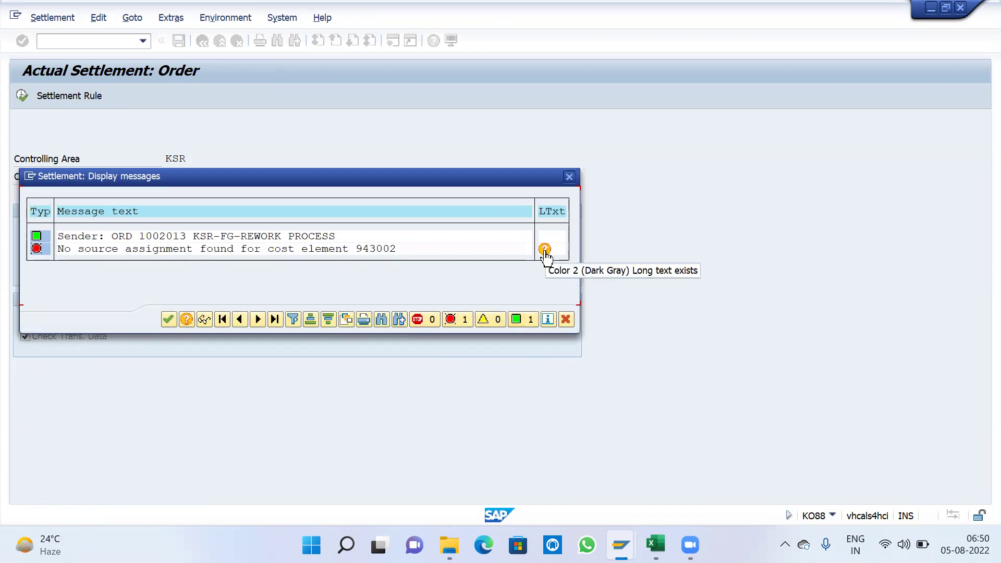
click(571, 327)
Step: Open the original order for change in a new CO02 session and display its settlement rule
click(96, 41)
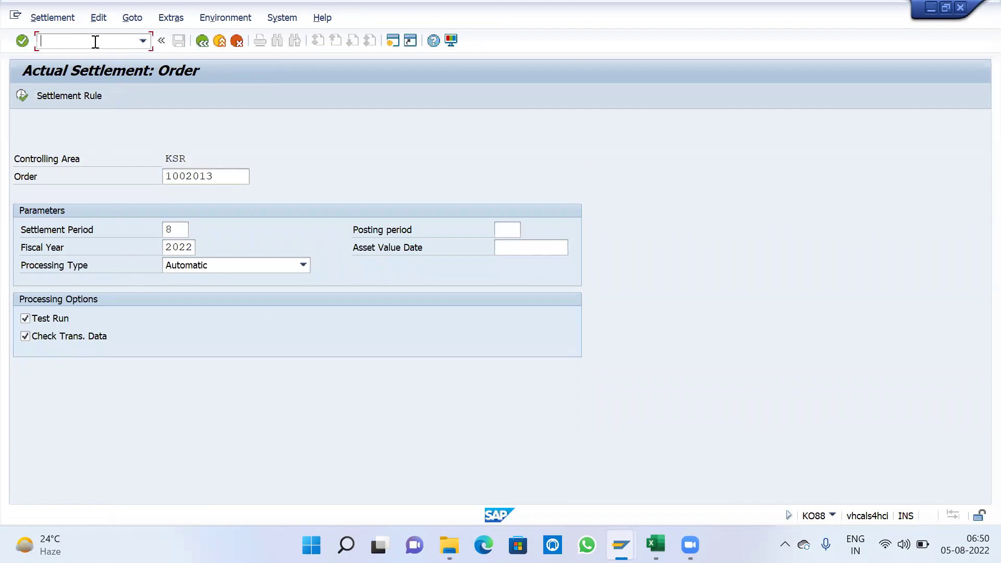
text(/NCO02)
key(Return)
key(Return)
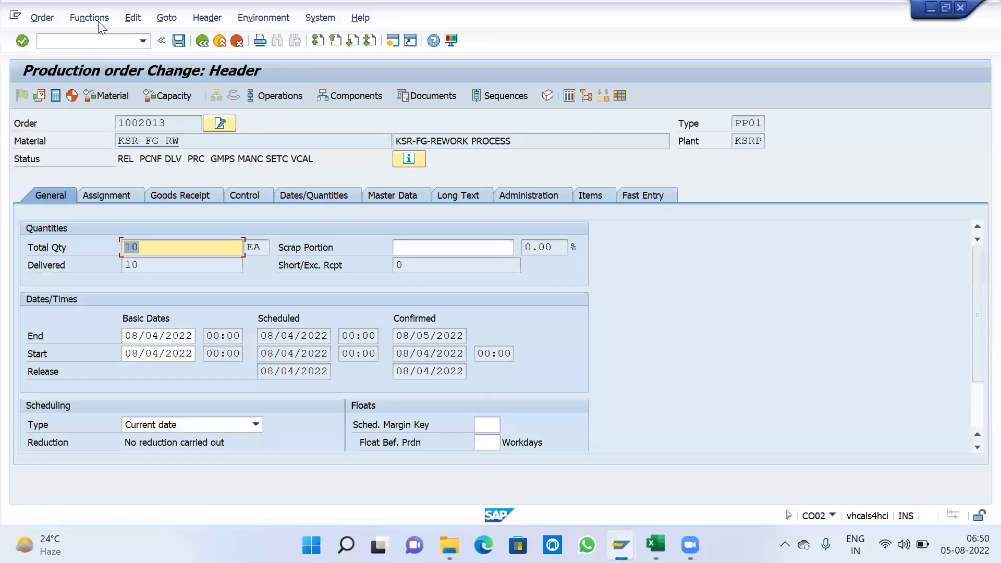
click(175, 18)
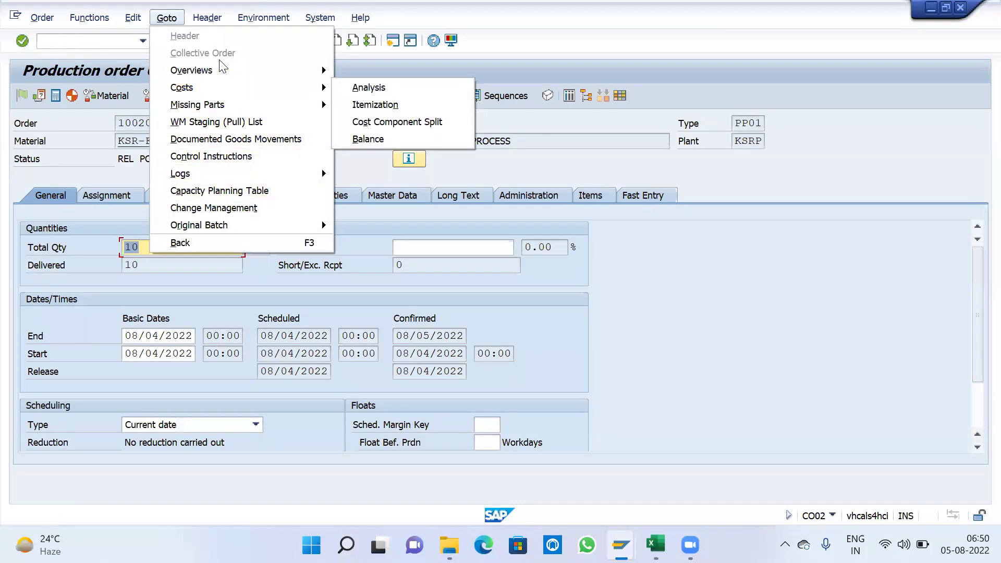
mouse_move(209, 20)
click(239, 87)
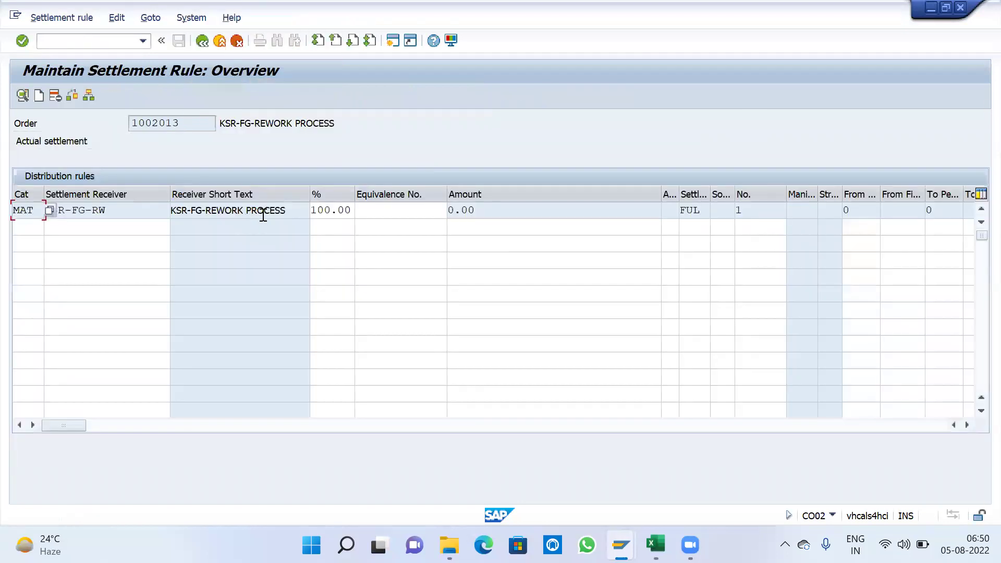
Step: Clear the source structure from the settlement rule's parameters and save the order
click(150, 18)
click(188, 123)
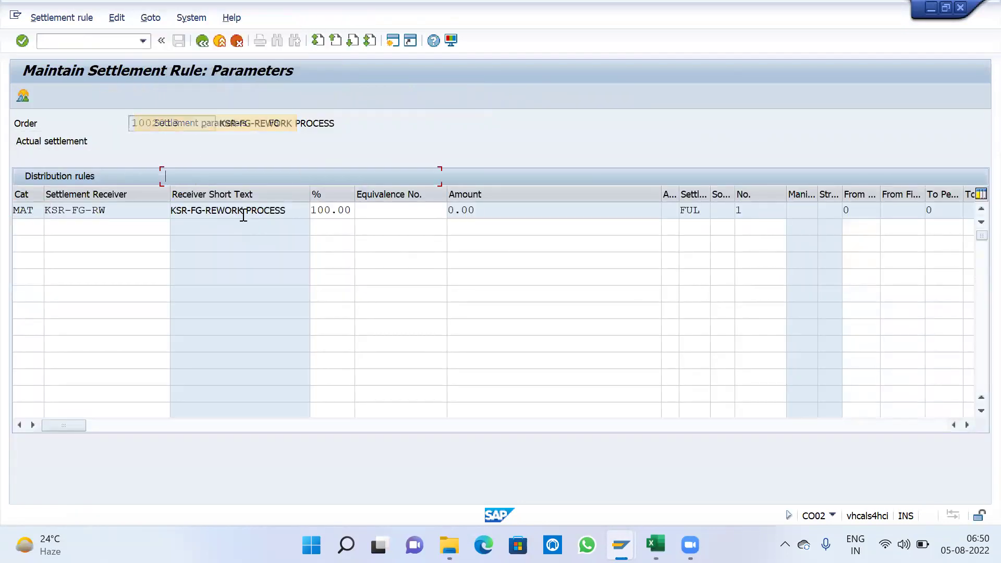
double_click(172, 247)
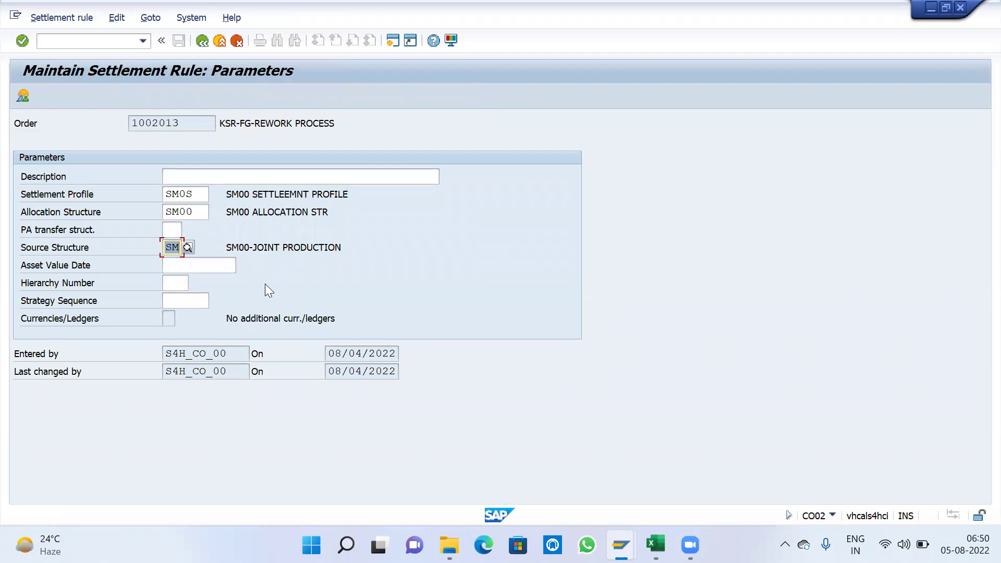
key(Delete)
key(Return)
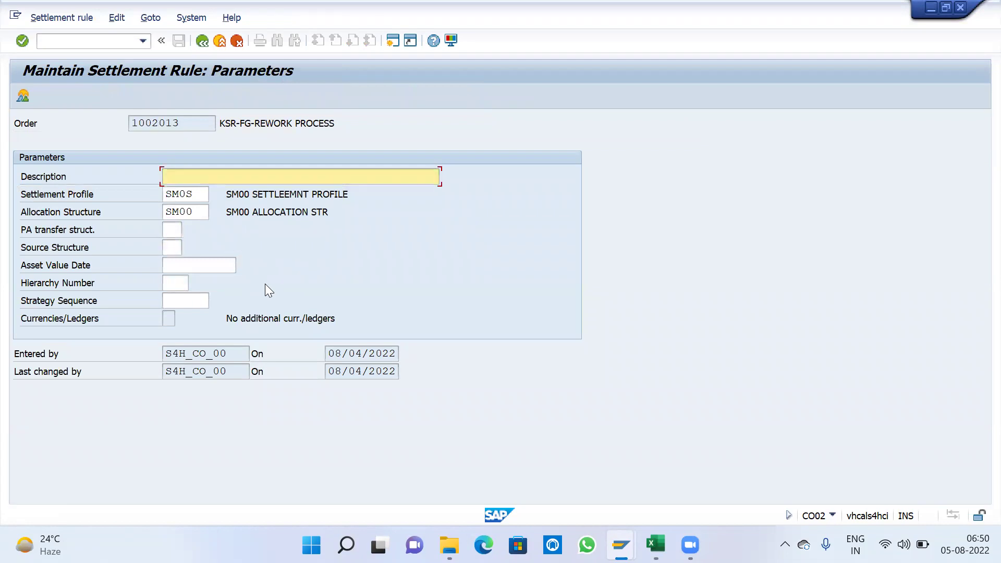
click(203, 46)
click(202, 46)
click(179, 40)
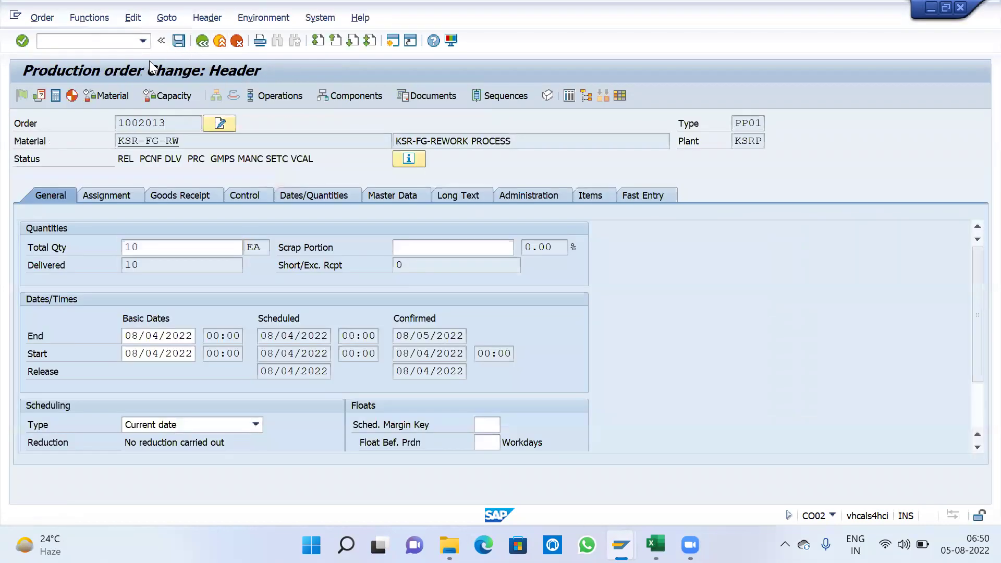
Step: Settle the original order in a new KO88 session with the test run switched off, and check the settled values
click(115, 46)
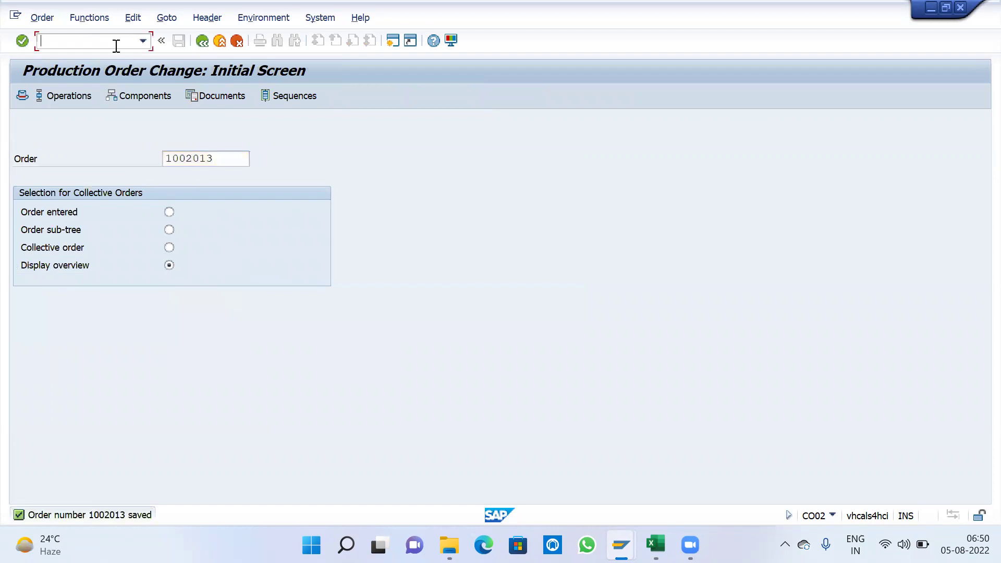
text(/NKO88)
key(Return)
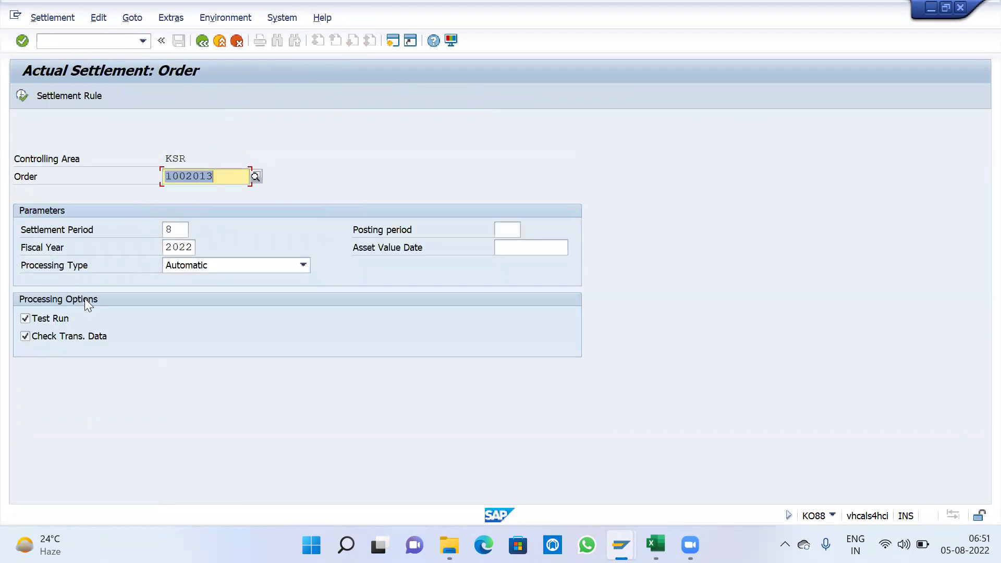
click(51, 319)
click(25, 92)
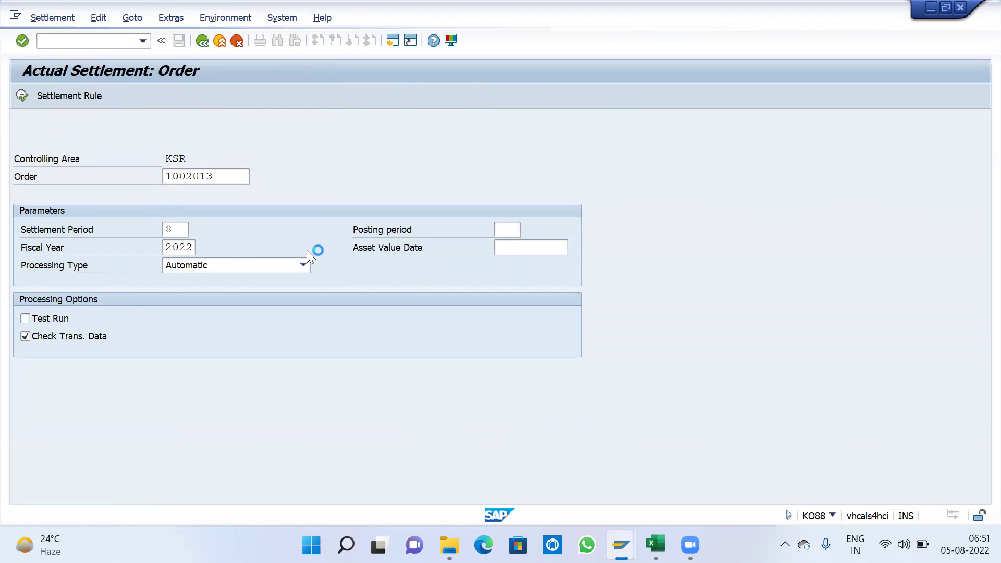
key(Return)
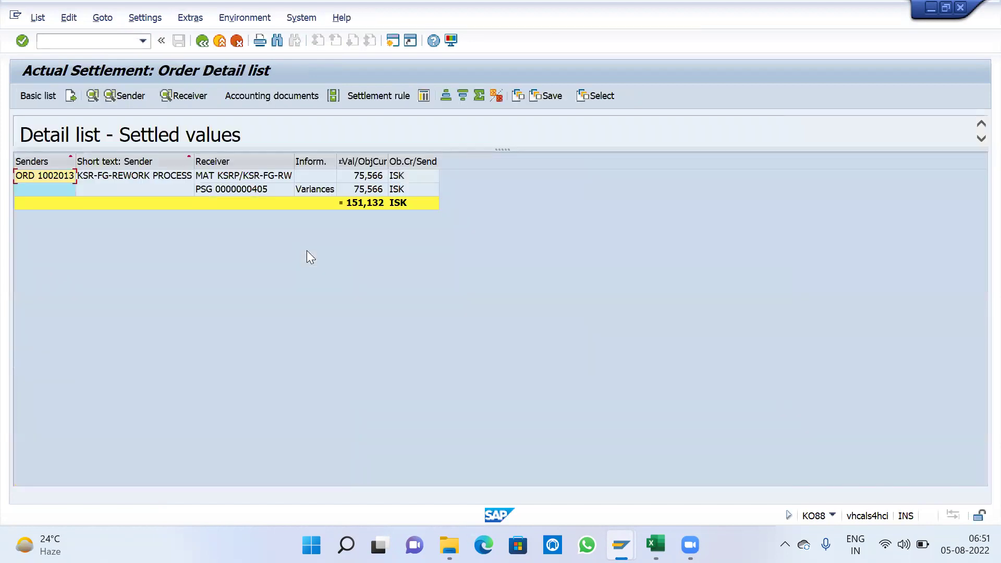
click(371, 176)
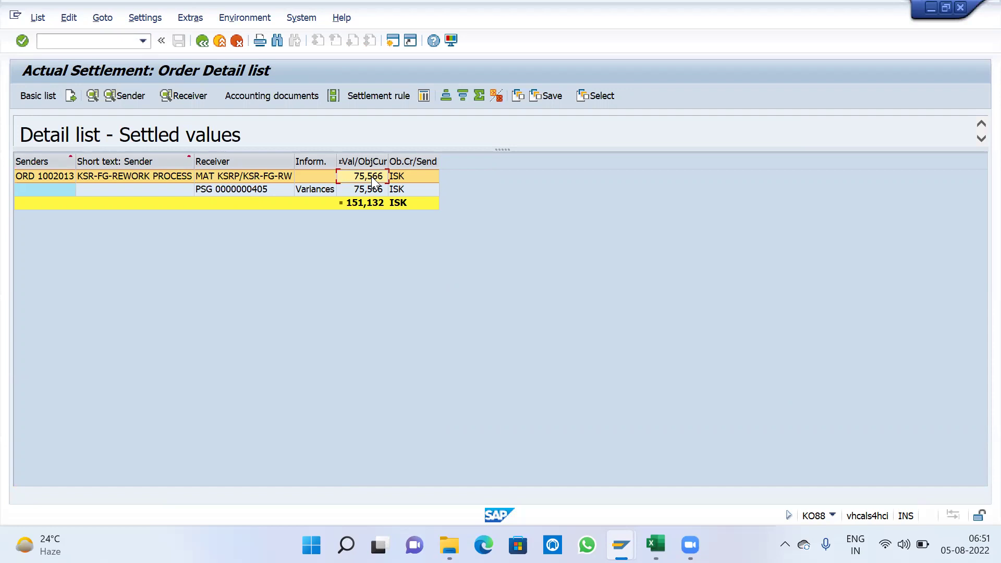
click(369, 205)
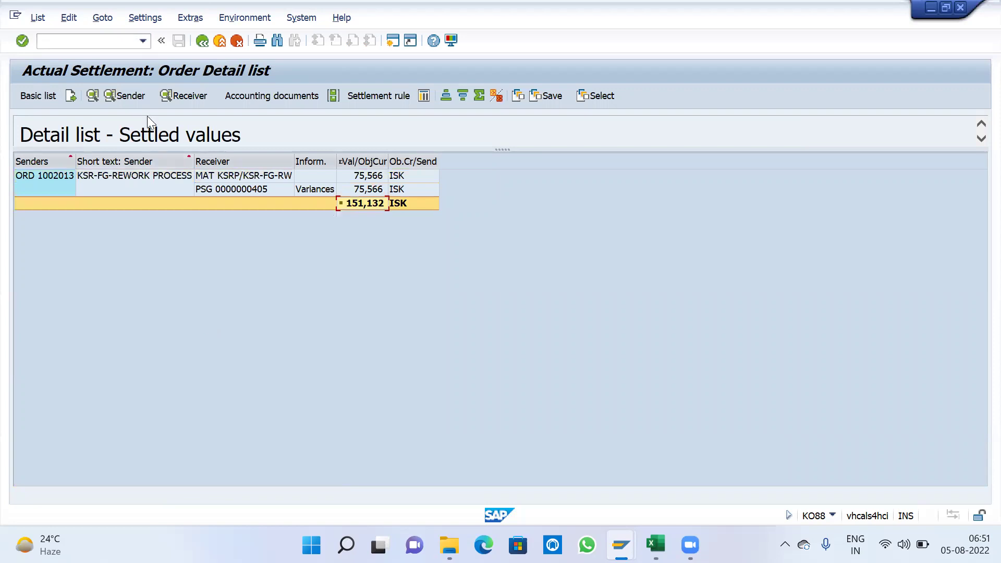
Step: Display the original order in a new CO03 session and open its cost analysis
click(114, 46)
text(/NCO03)
key(Return)
key(Return)
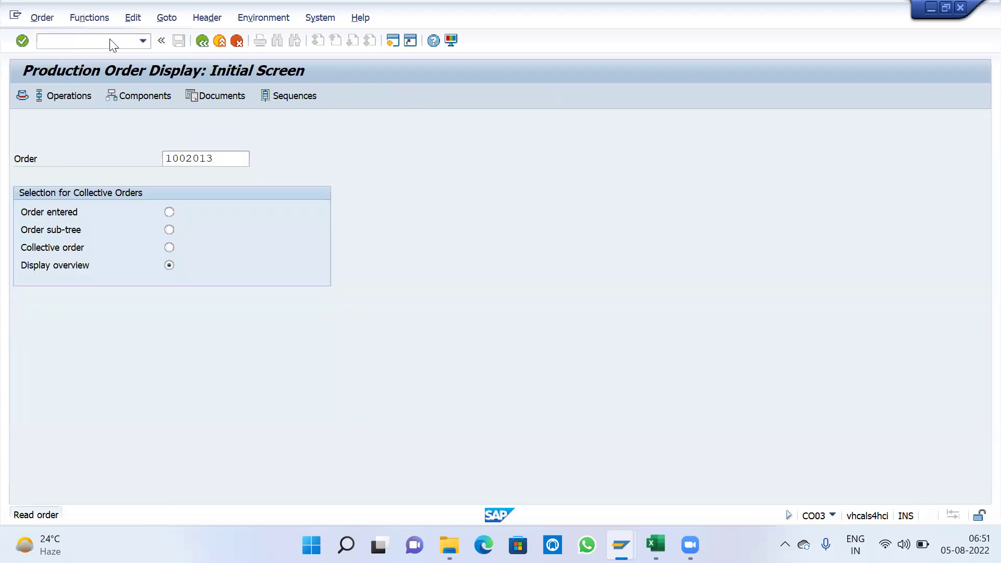
click(167, 18)
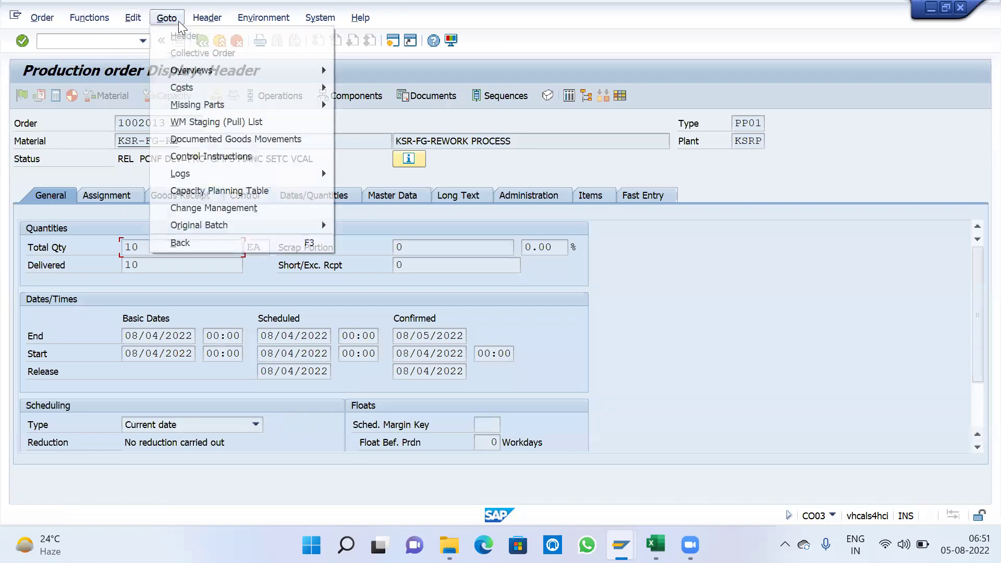
mouse_move(313, 87)
click(345, 92)
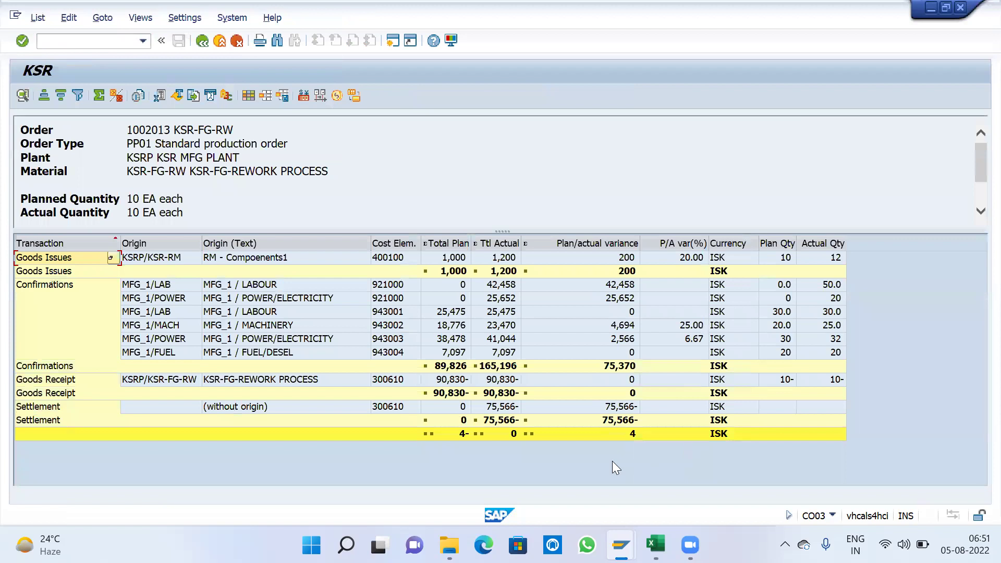
Step: Examine the actual costs of the settled labour and power lines and the report's order and order type, and close the cost analysis
click(503, 287)
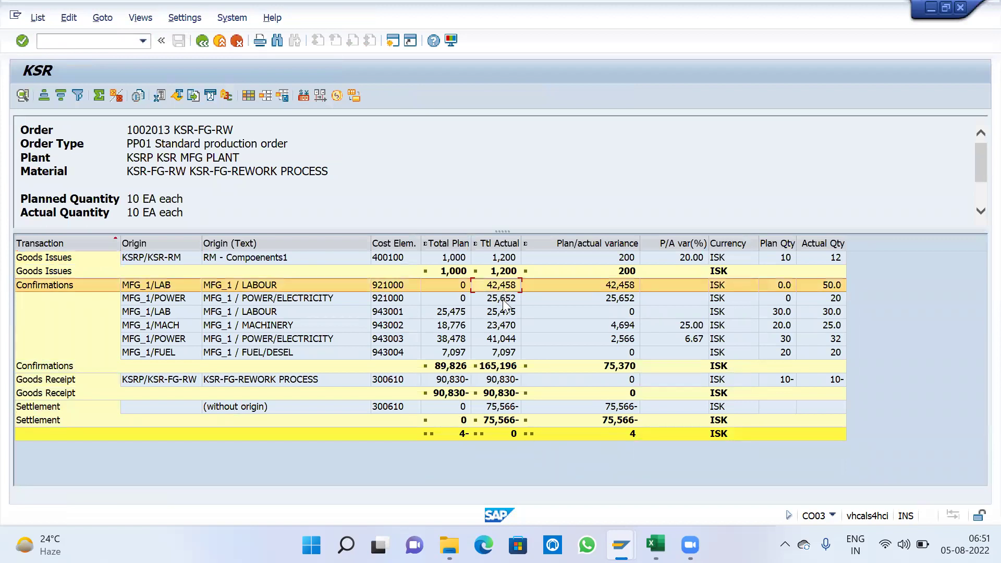
click(503, 299)
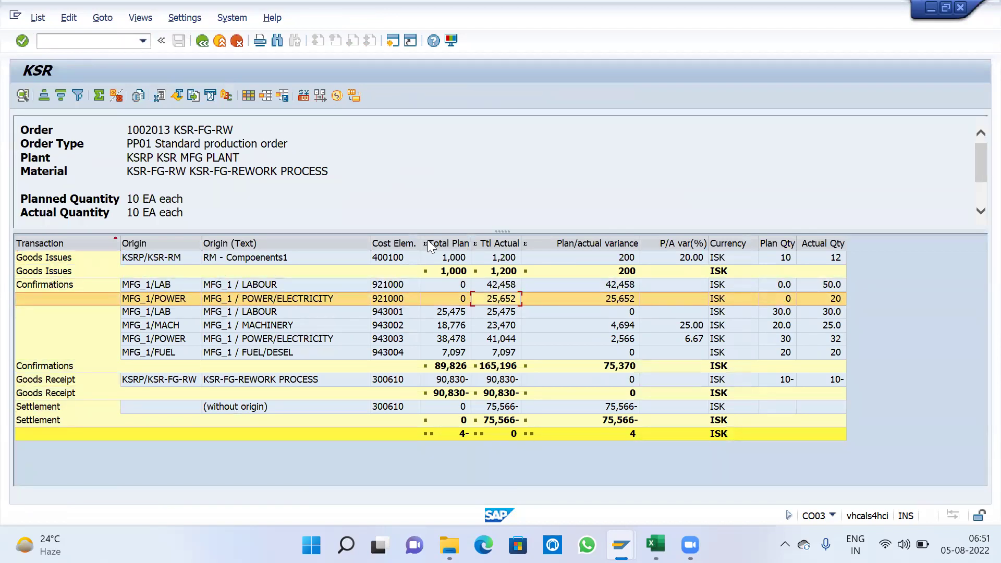
drag(173, 130, 128, 135)
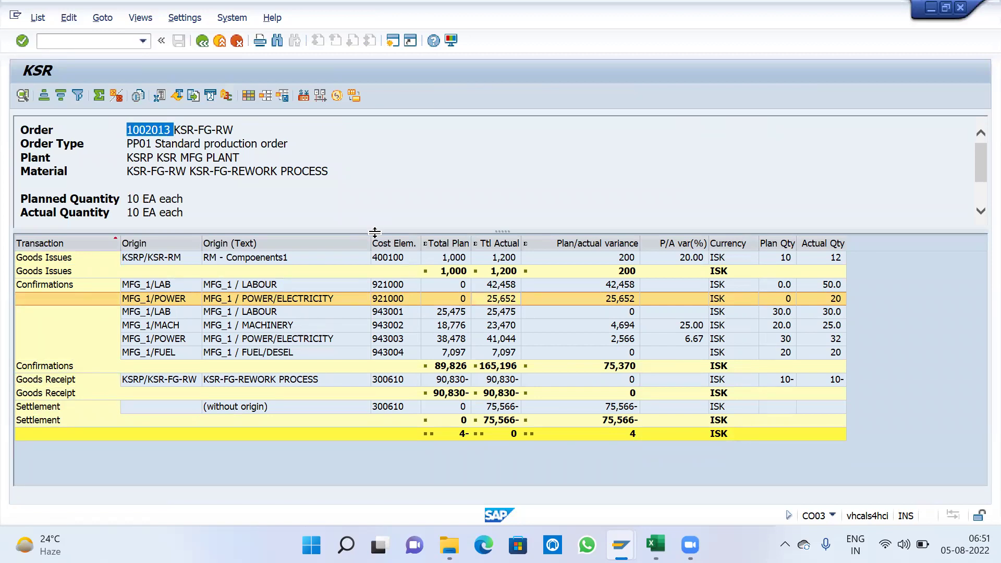
double_click(149, 144)
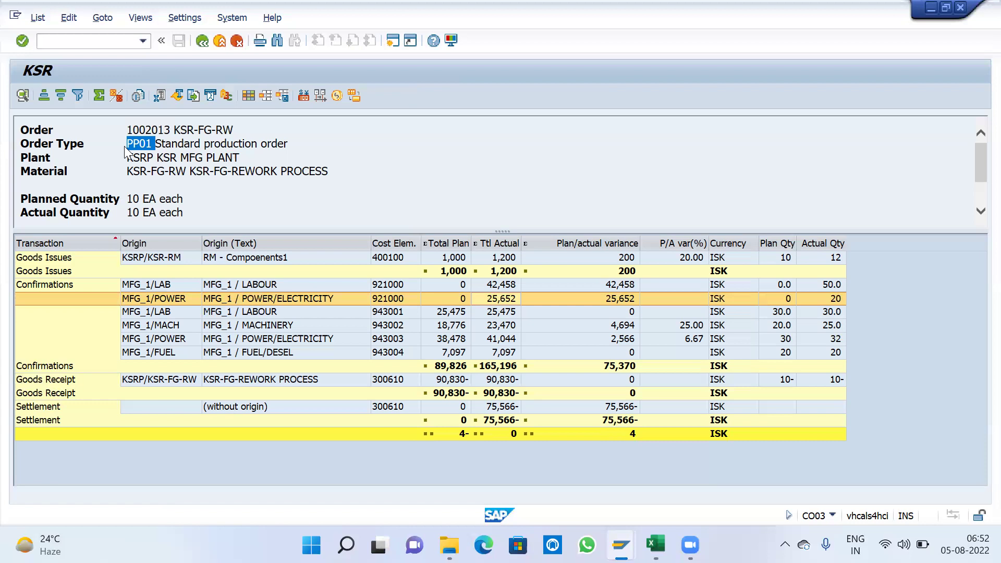
click(208, 44)
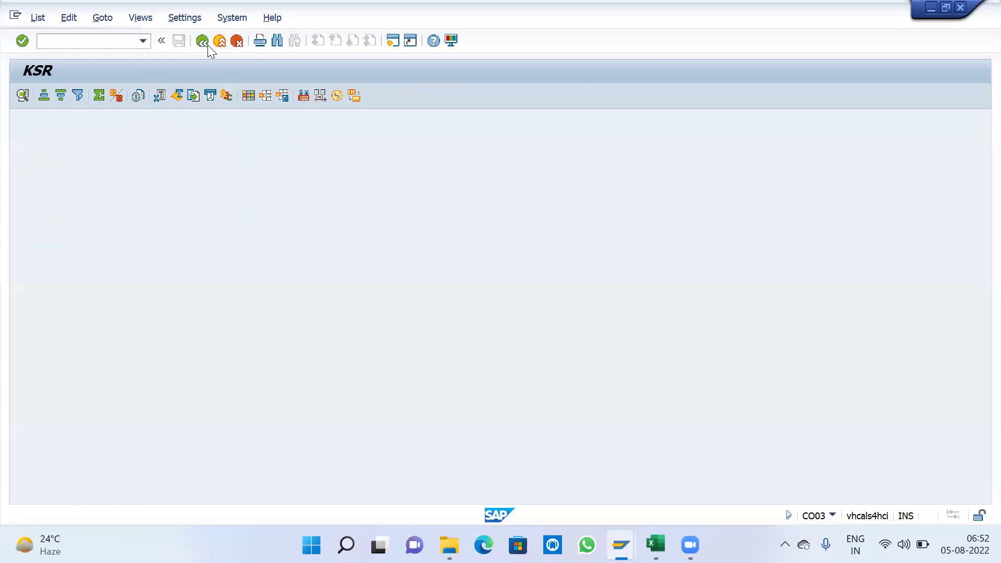
click(207, 45)
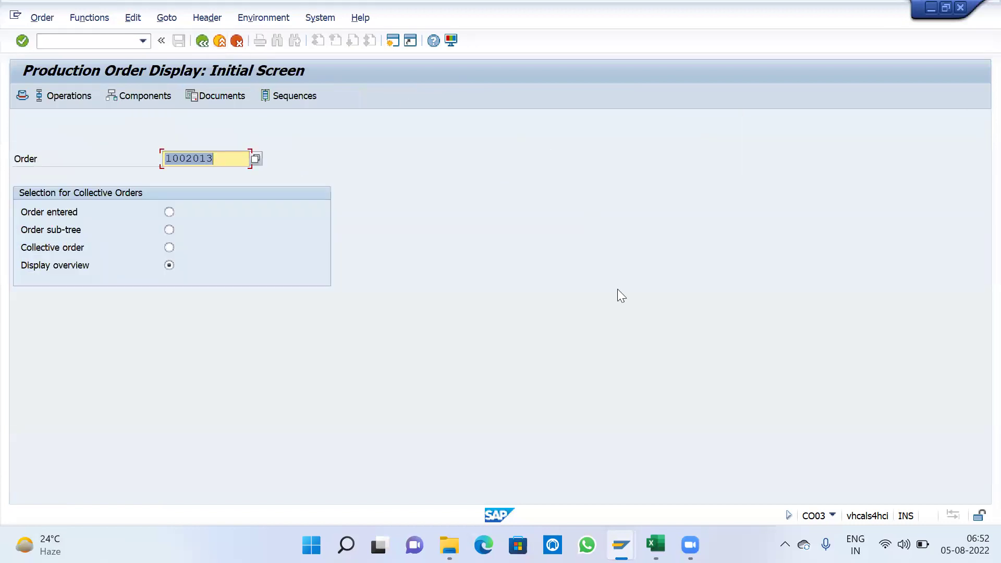
Step: Switch to the points-2 workbook in Excel and review the notes on product costing without quantity structure, including its transaction list
click(656, 545)
scroll(540, 341, down, 2)
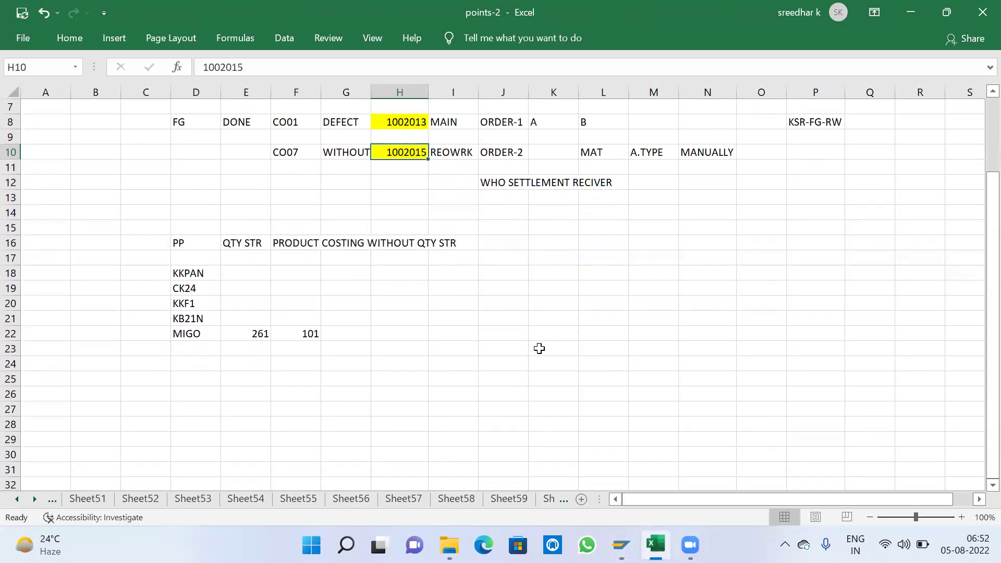
drag(992, 350, 978, 356)
drag(182, 243, 449, 334)
click(584, 330)
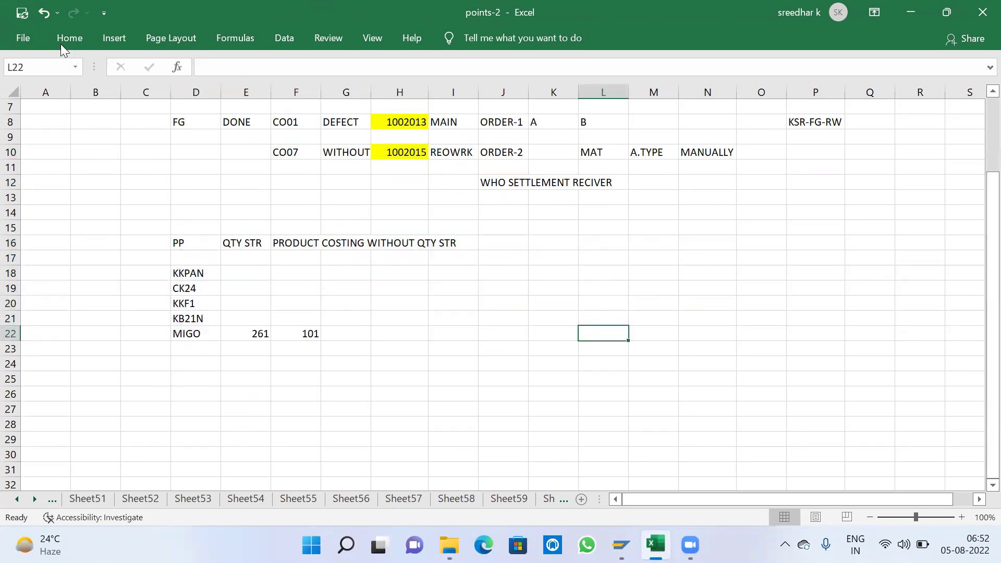
drag(181, 243, 453, 348)
click(597, 338)
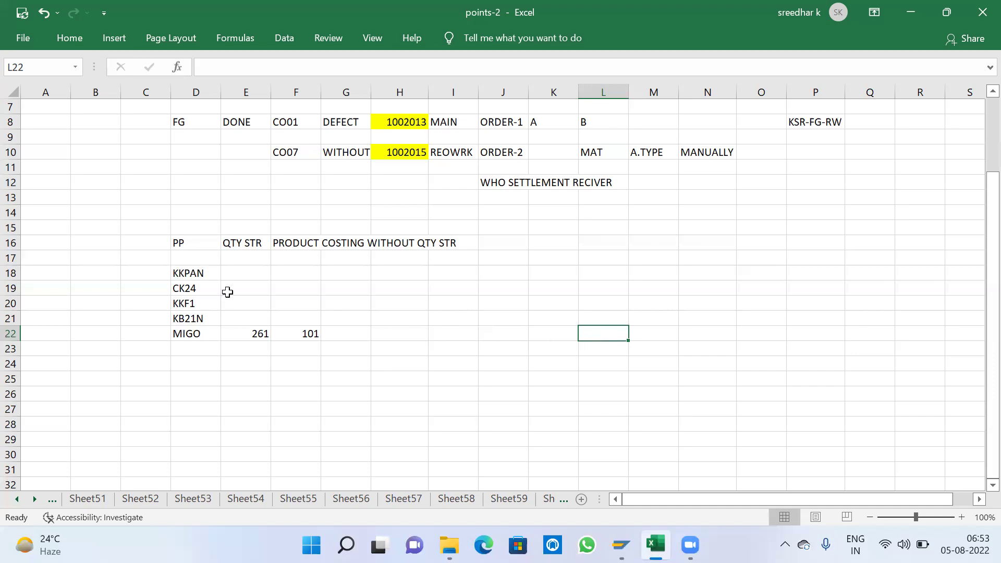
Step: Add the transaction code CKUC in cell C18, beside the KKPAN note
click(151, 268)
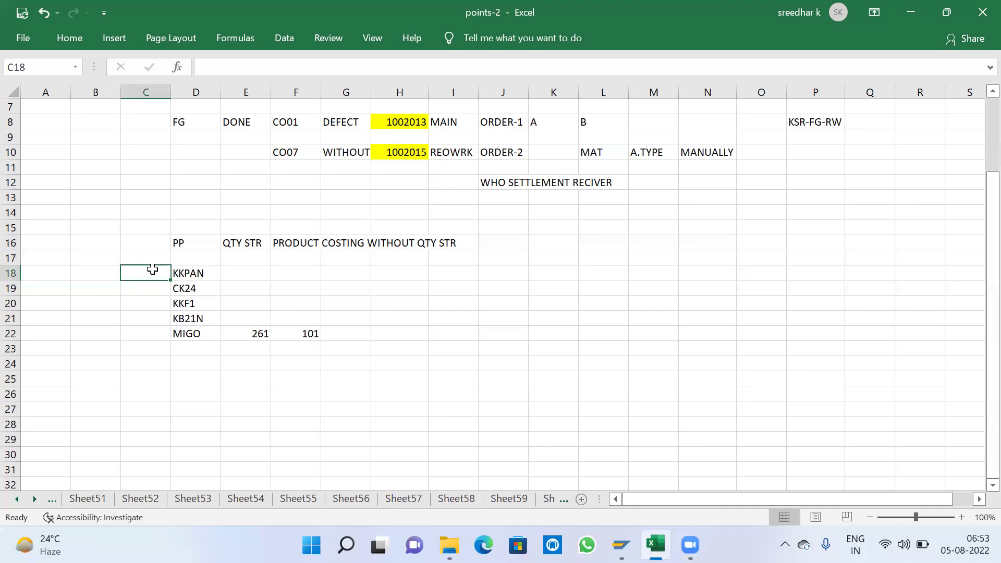
text(CK)
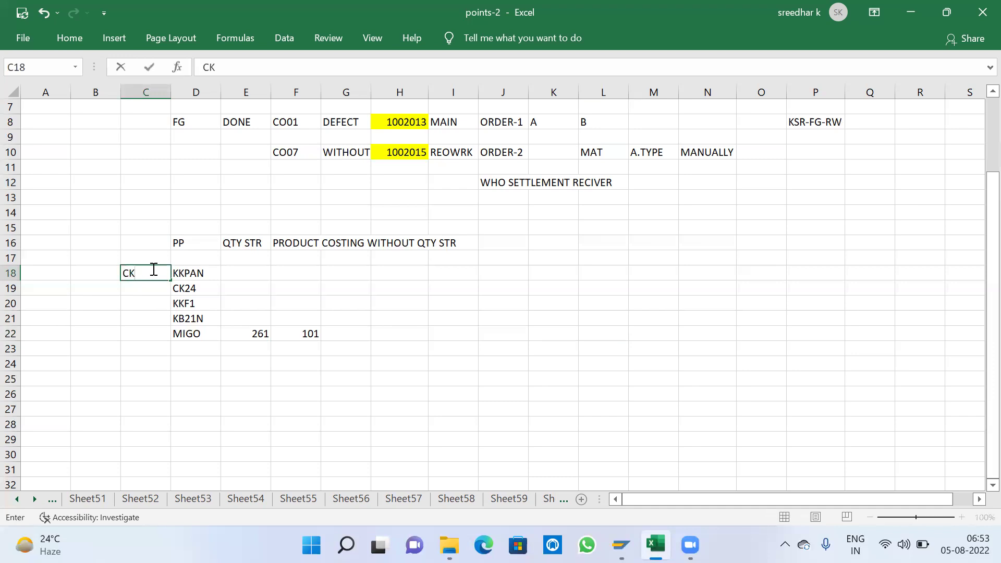
text(UC)
click(141, 303)
click(144, 276)
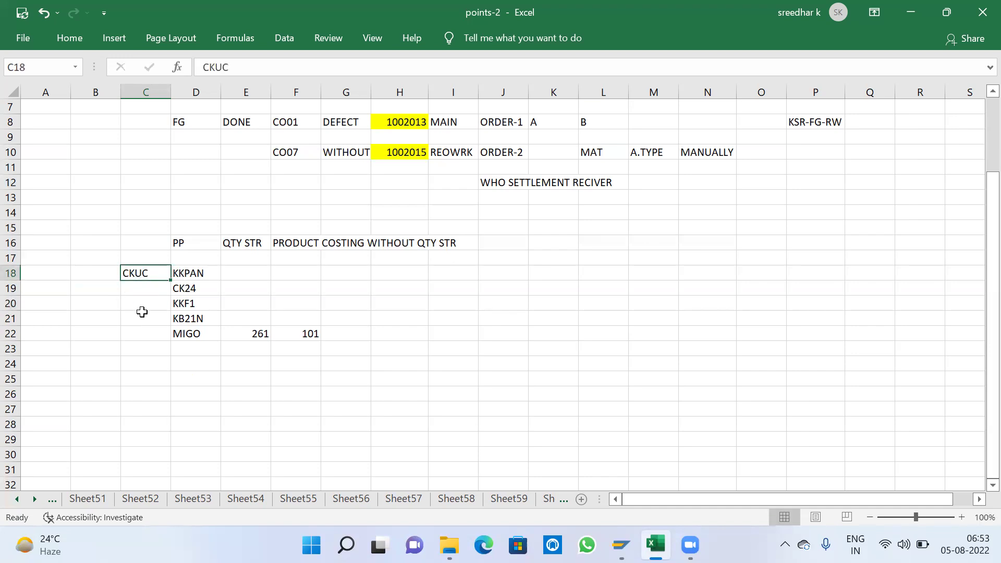
Step: Enter the notes MAT in cell E18 and A.TYPE in cell F18, on the KKPAN row
click(254, 271)
text(MAT)
key(Tab)
text(A.TYPE)
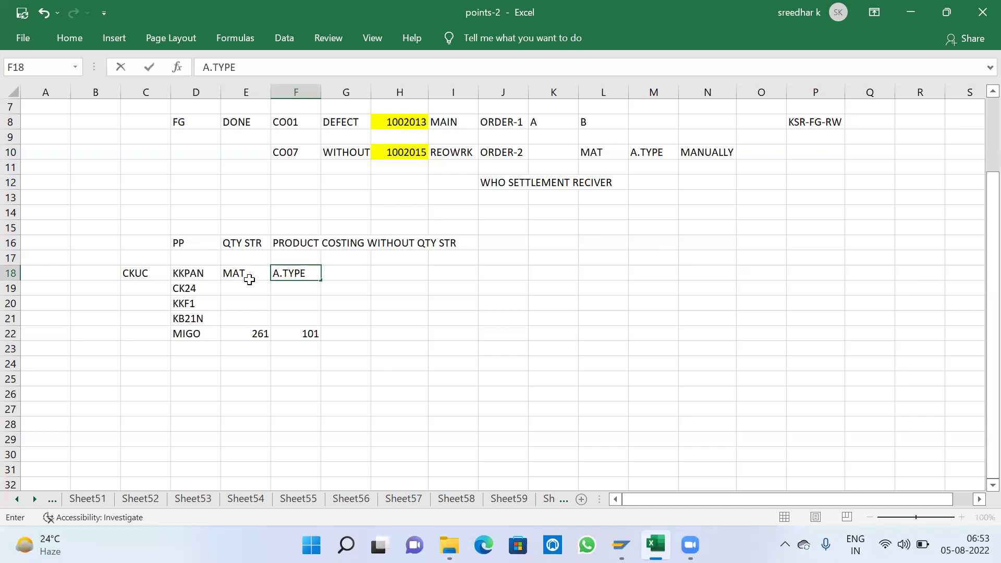
drag(248, 278, 297, 273)
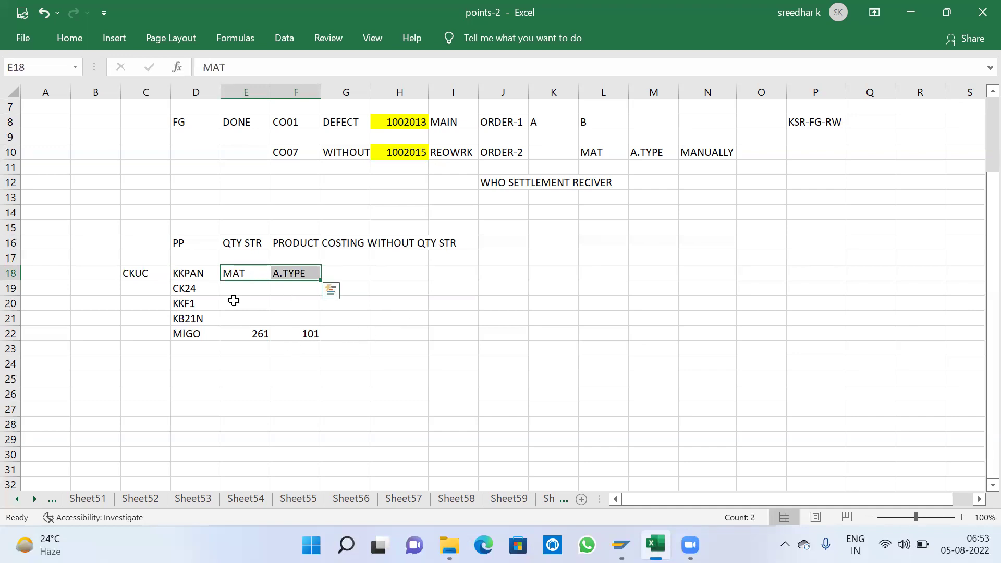
Step: Review the notes on CKUC and KKPAN, the MIGO row with movement types 261 and 101, and the KB21N entry
click(198, 272)
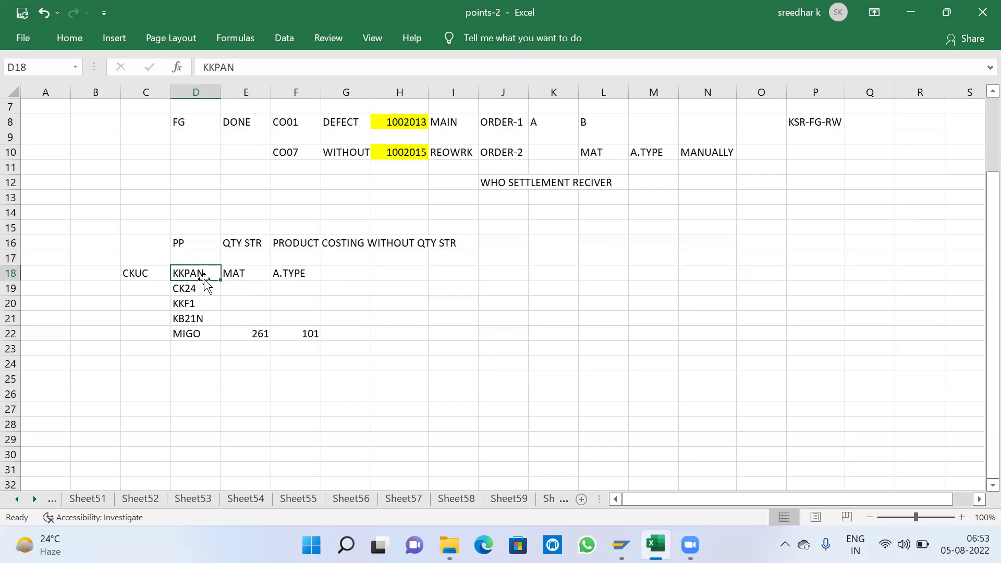
click(143, 272)
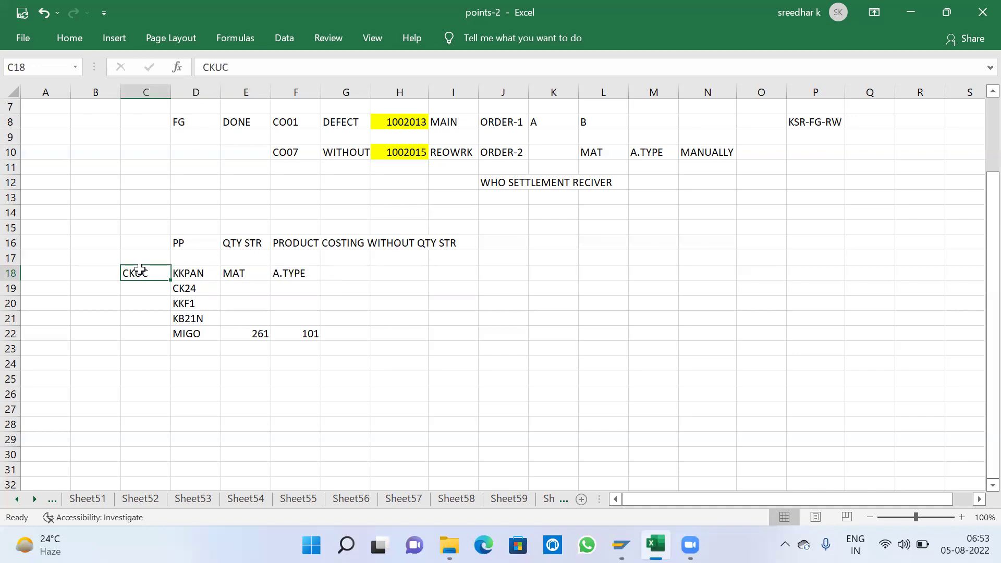
click(206, 274)
click(143, 273)
drag(186, 332, 311, 334)
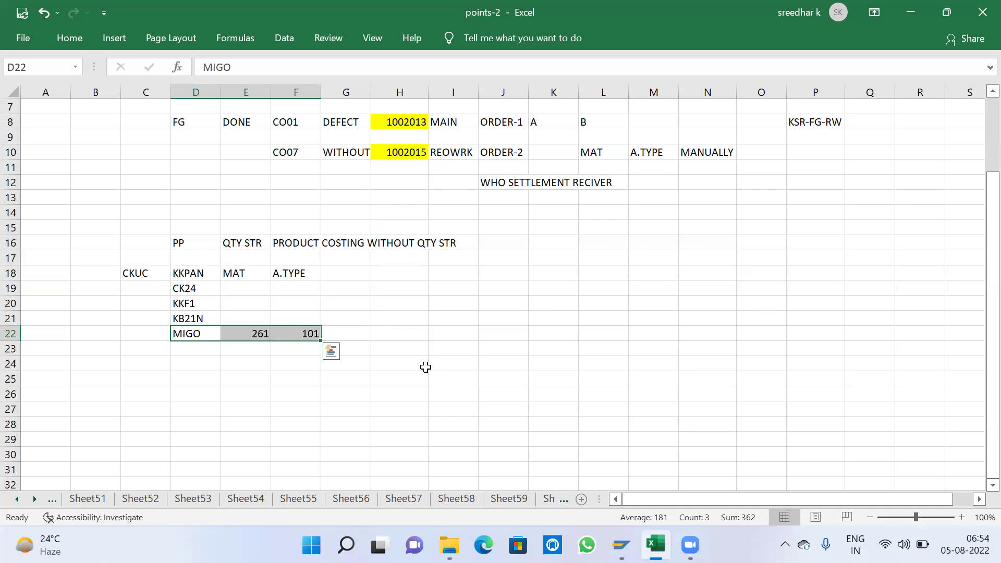
click(302, 395)
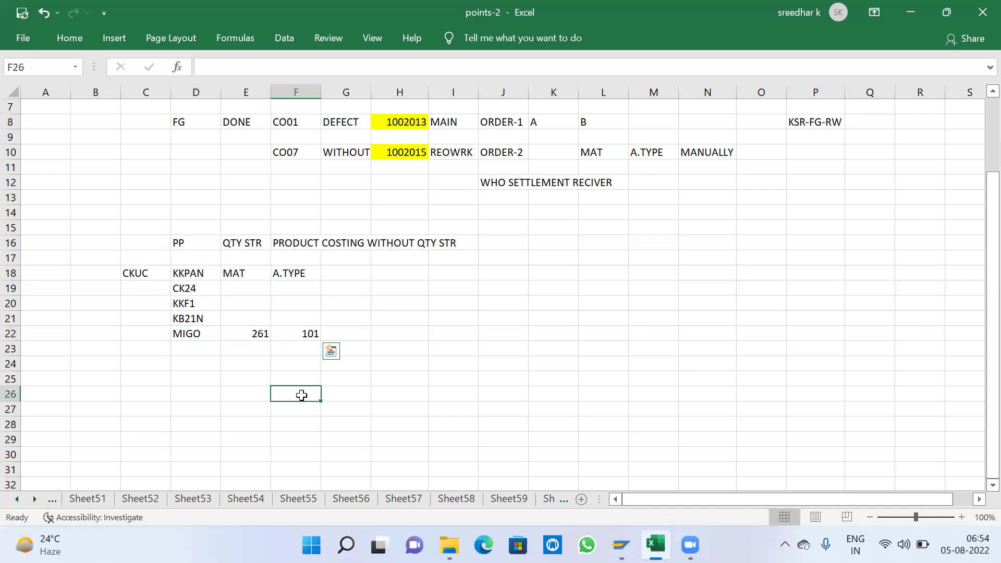
click(199, 332)
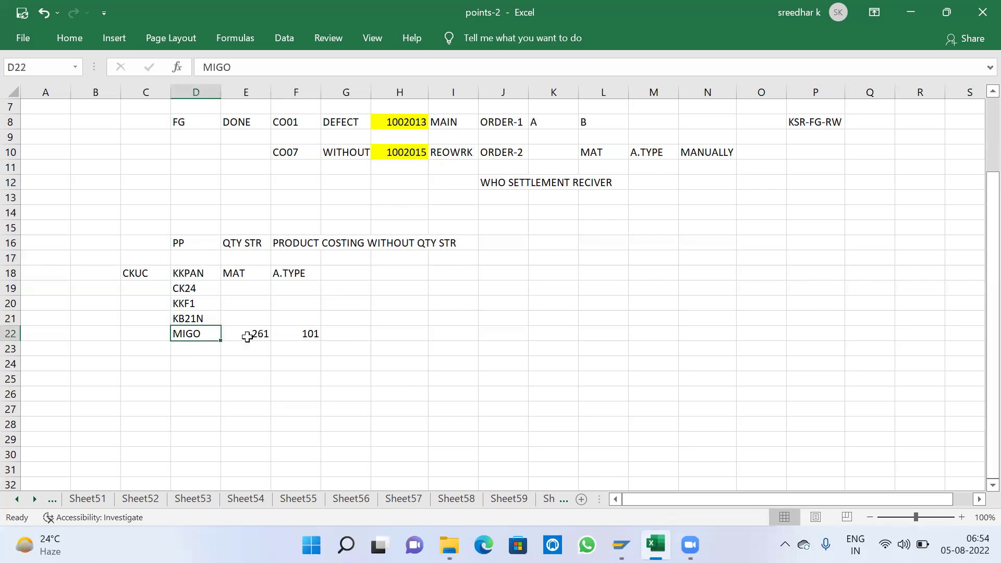
click(251, 335)
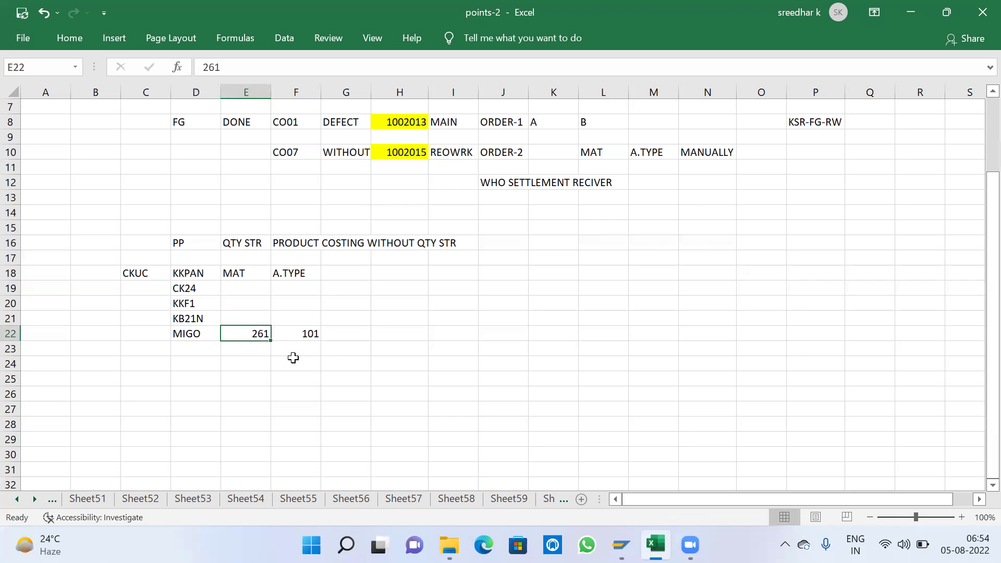
click(300, 338)
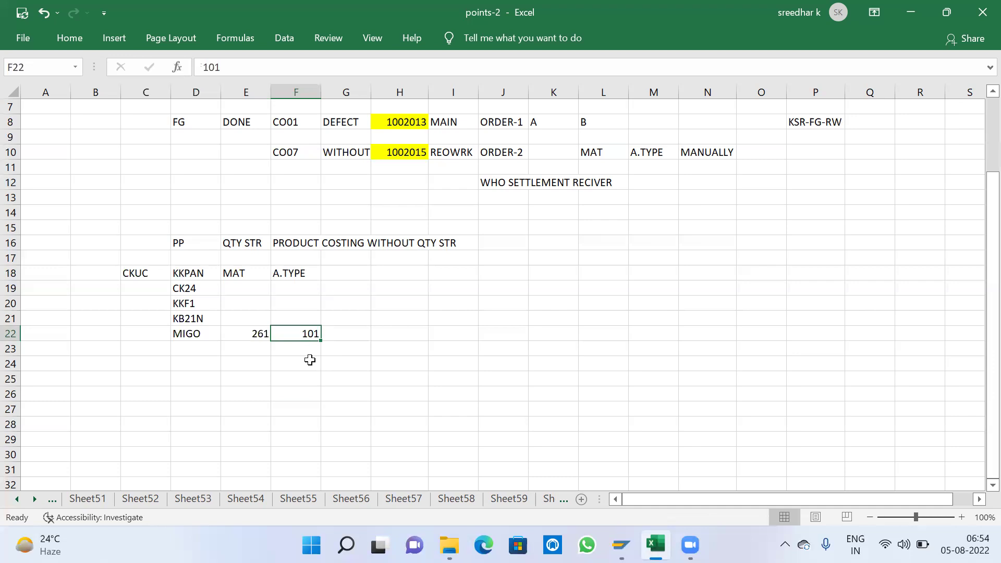
click(197, 321)
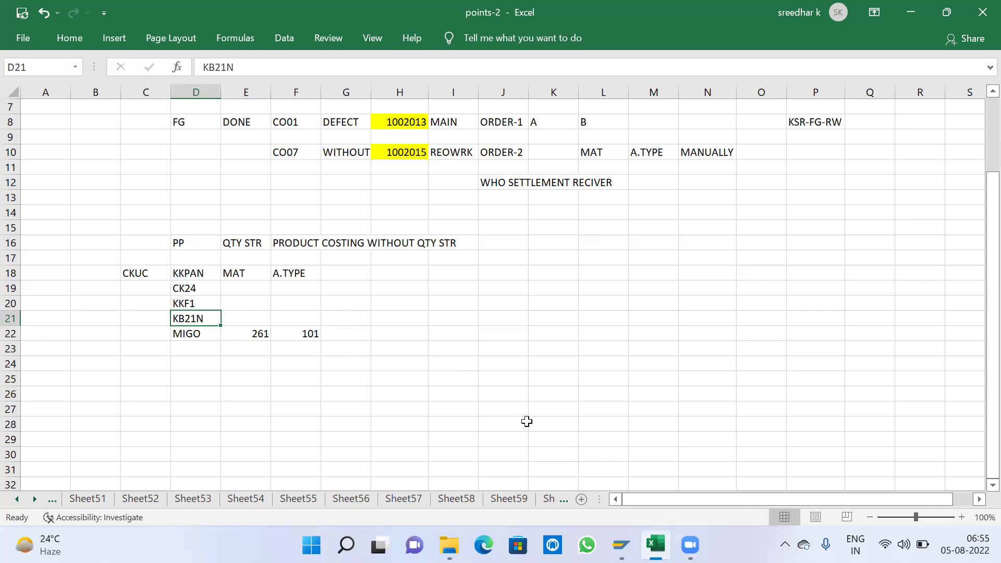
Step: Save the workbook and close the spare SAP sessions: second KSR report, settlement rule, time ticket entry and actual settlement
click(583, 410)
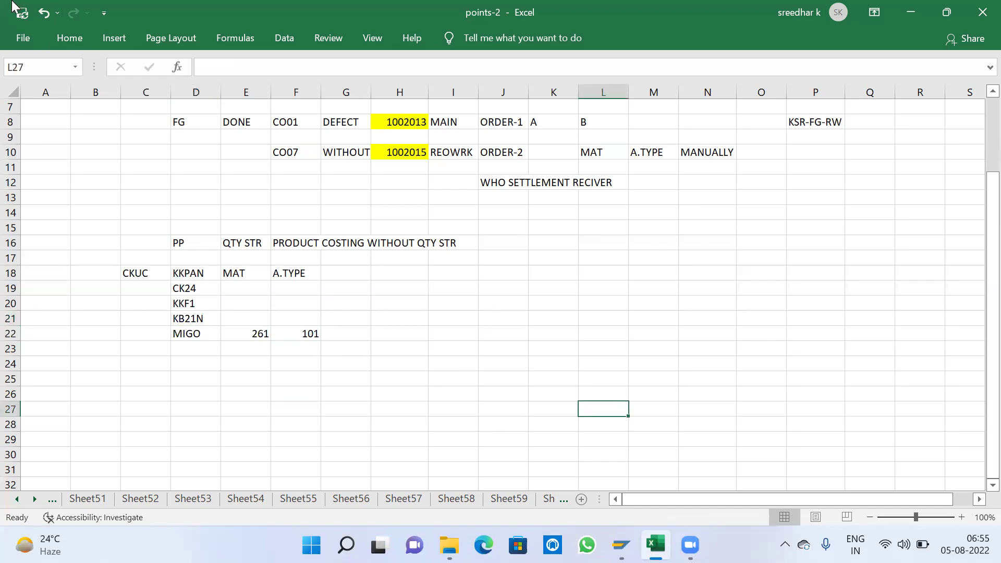
click(21, 14)
mouse_move(620, 545)
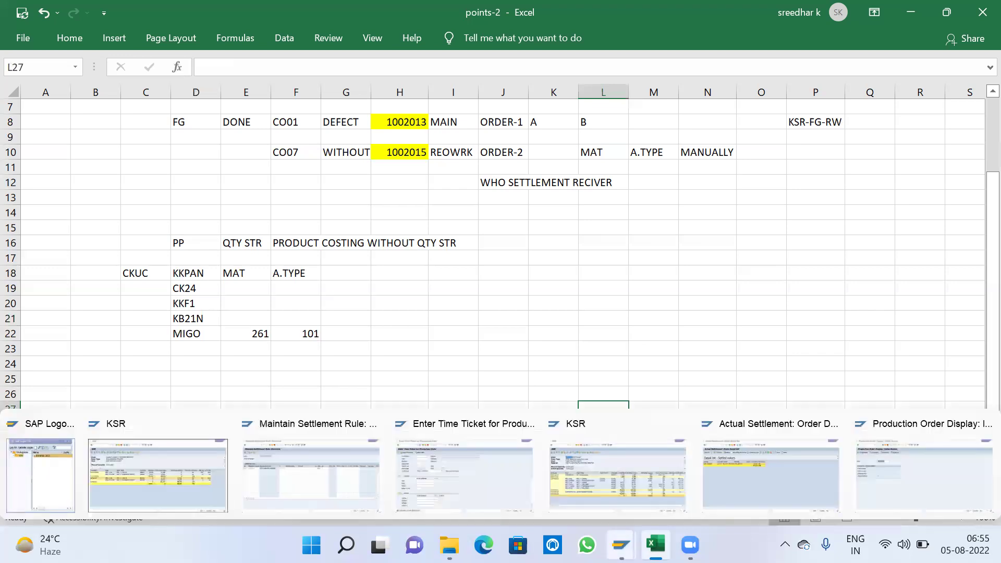
click(679, 424)
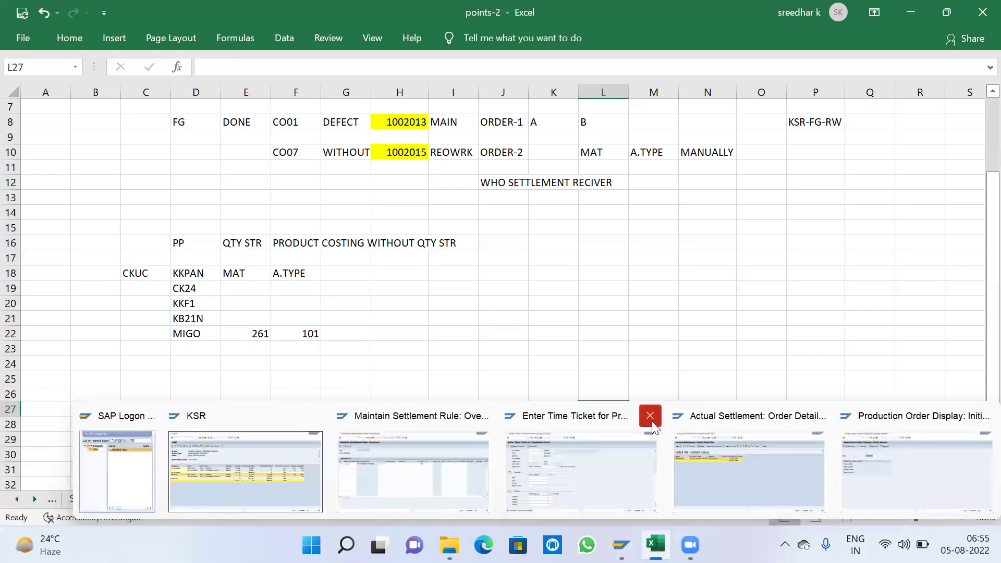
click(650, 417)
click(650, 415)
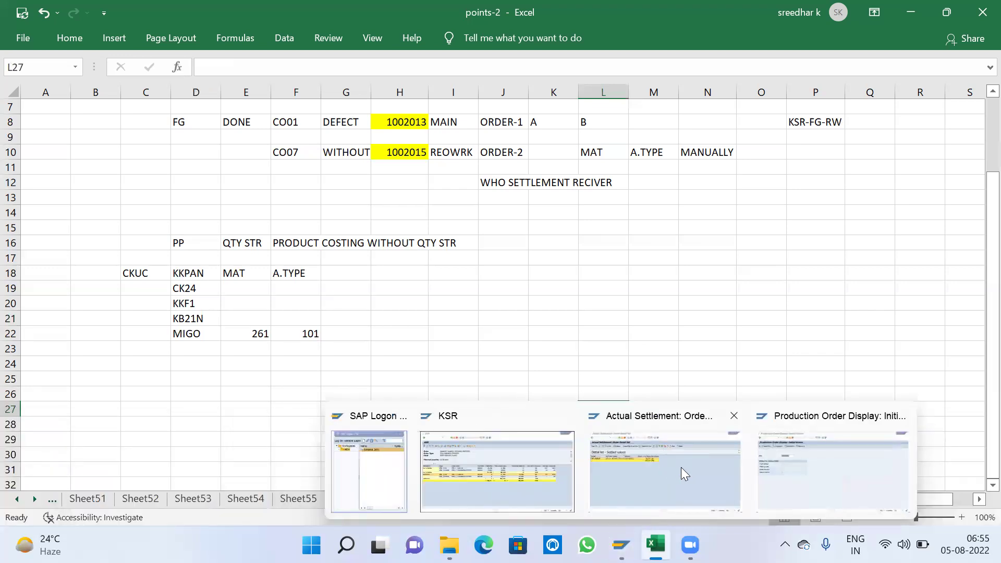
click(733, 416)
Step: Switch to the SAP session showing the production order display and start material creation with transaction MM01
click(767, 473)
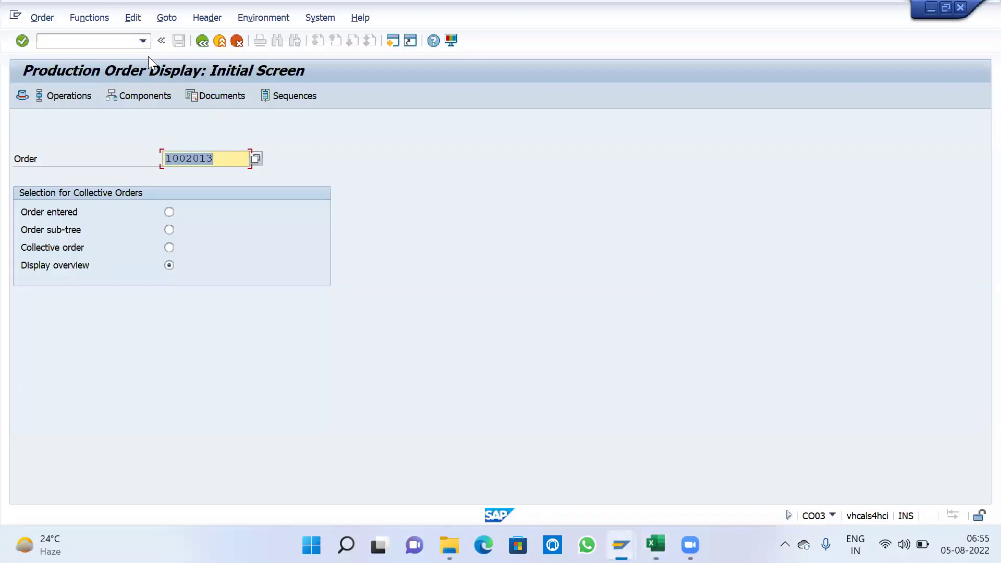
text(/NMM)
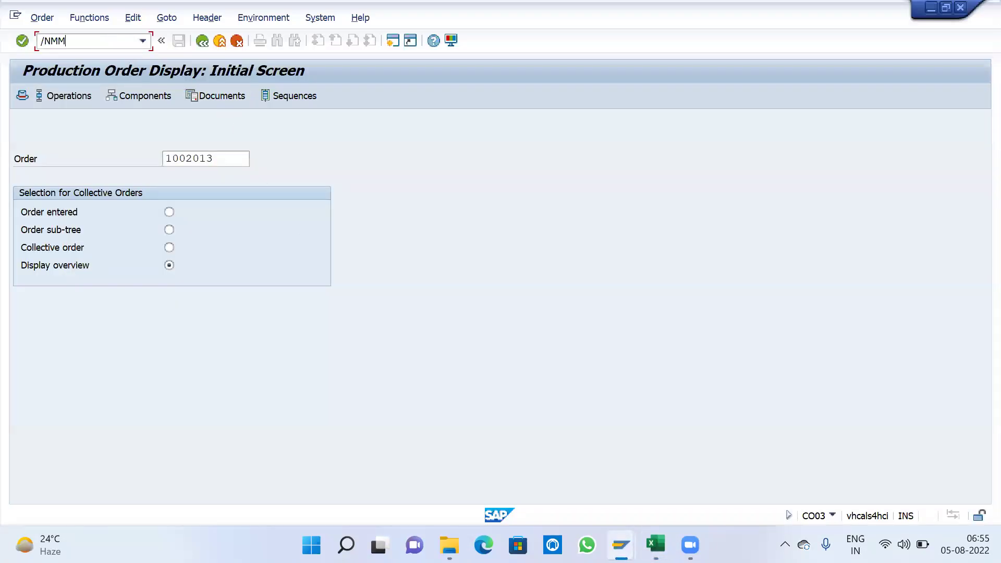
text(01)
key(Return)
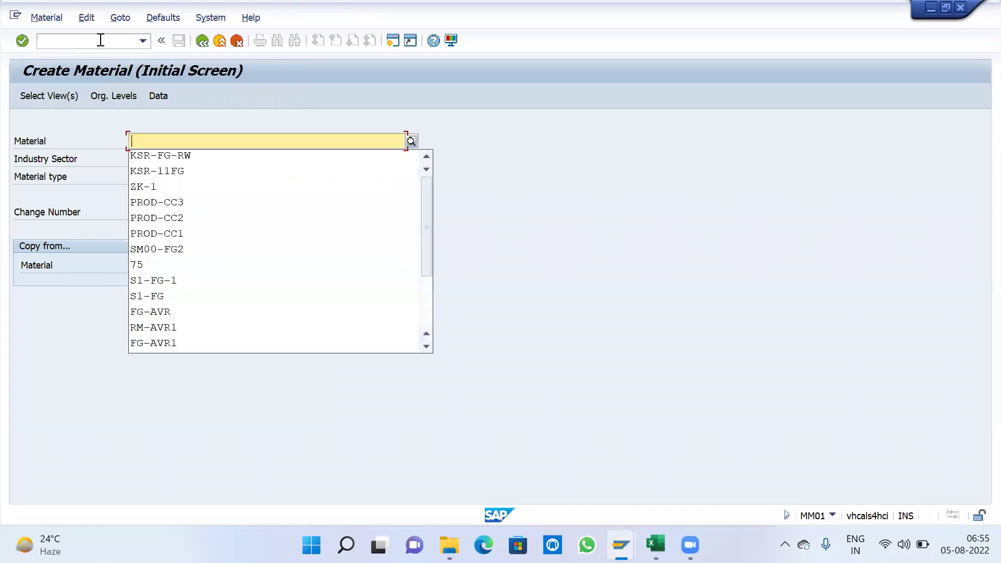
Step: Enter KSR-FG-UNIT as the material to create
text(KSR-FG-)
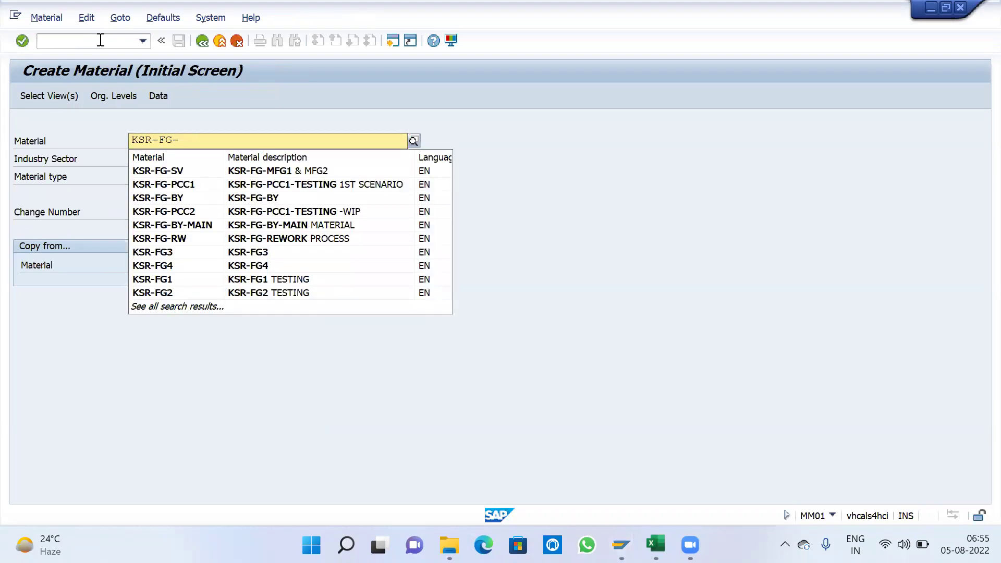
text(UNIT)
key(Tab)
key(shift+Tab)
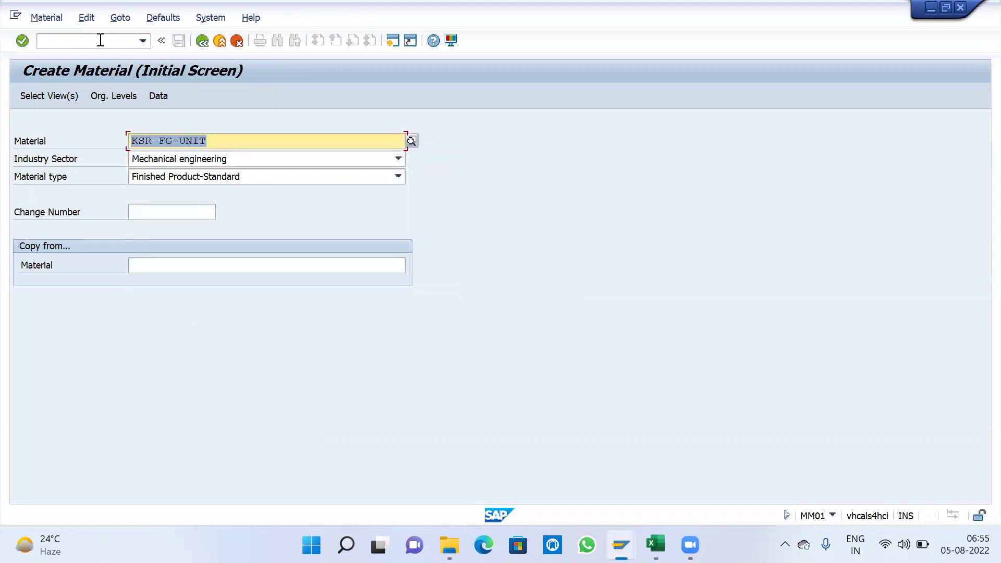
key(Tab)
key(Tab)
key(Tab)
Step: Try to create the material with KSR-FG as the copy-from reference
click(174, 266)
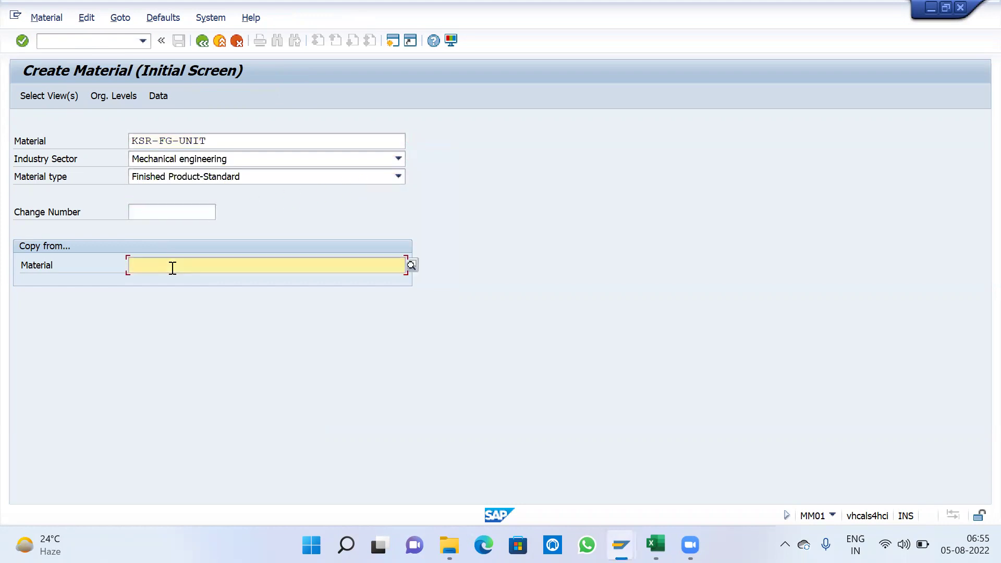
click(167, 280)
key(Return)
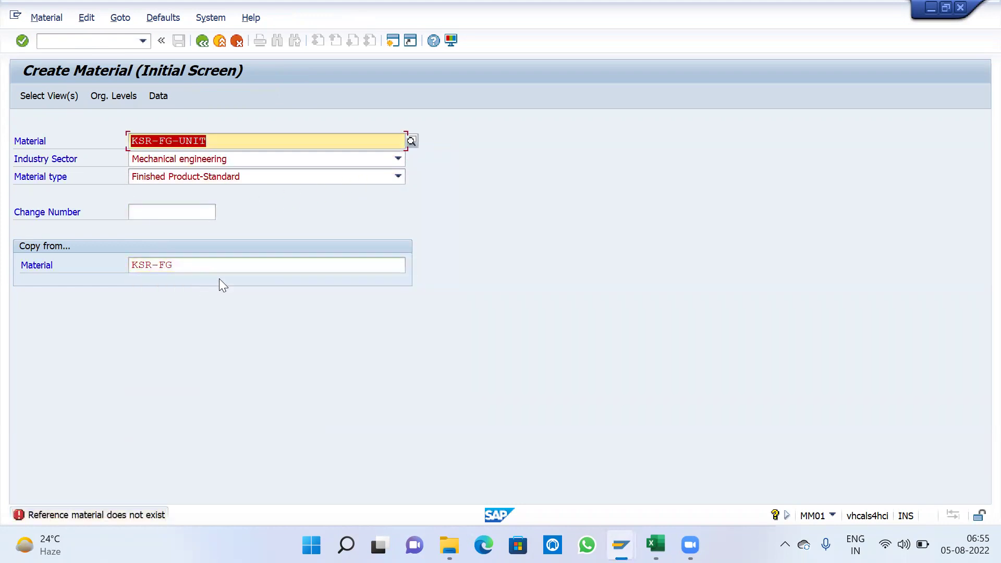
Step: Clear the copy-from reference material and proceed to the view selection for KSR-FG-UNIT
key(Tab)
key(Tab)
key(Tab)
key(Tab)
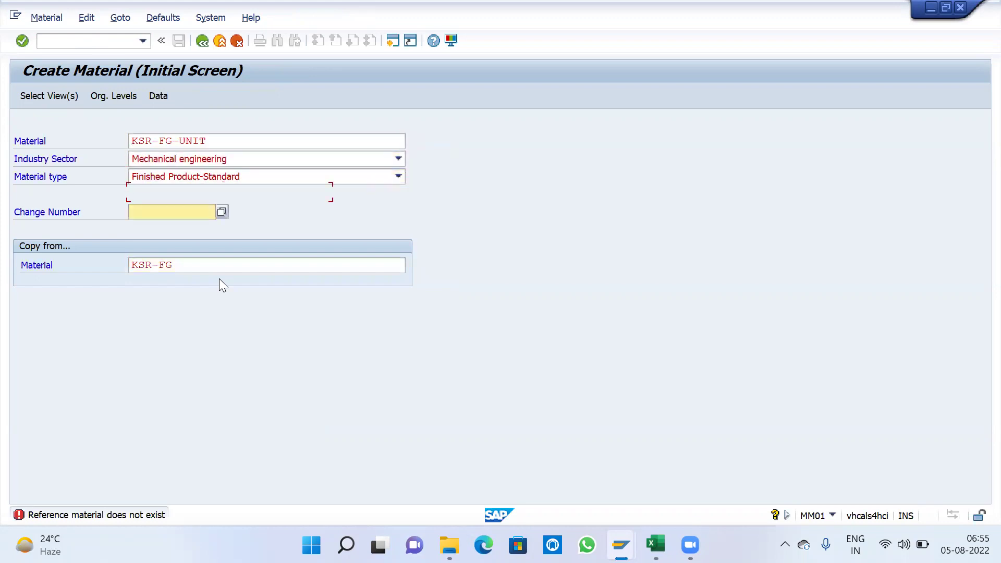
key(Delete)
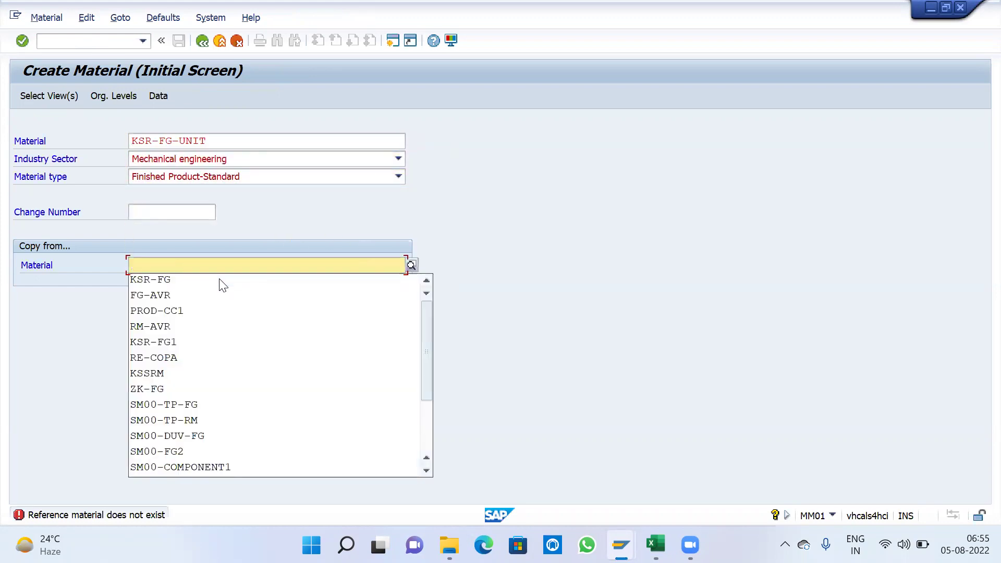
click(296, 242)
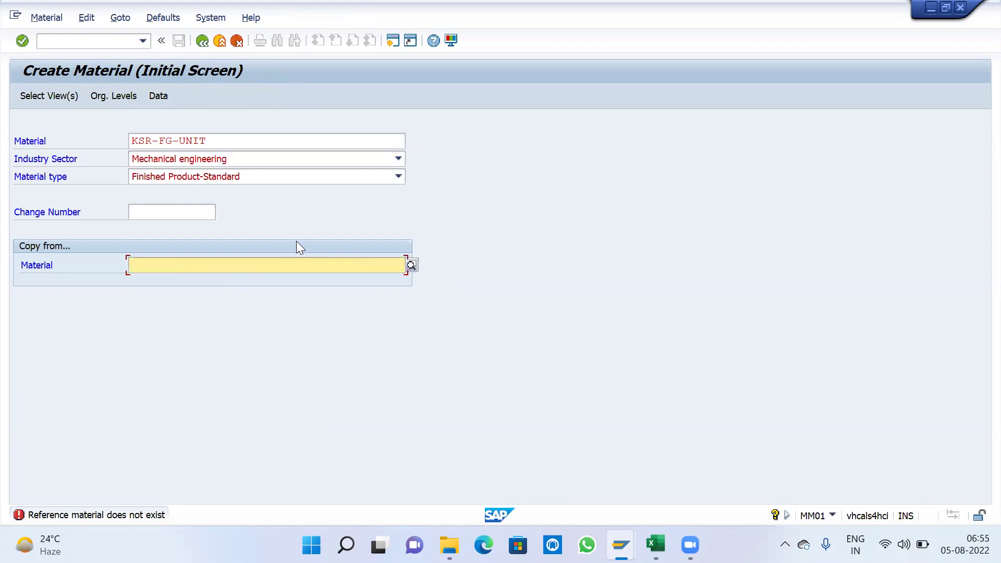
key(Return)
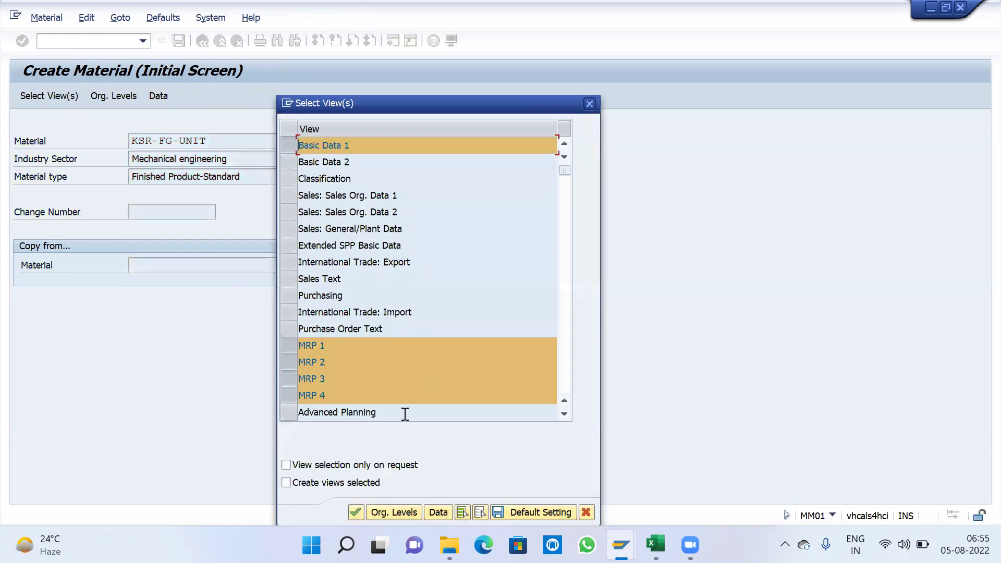
Step: Deselect the MRP 1, MRP 2, MRP 3, MRP 4 and Work Scheduling views for the new material
scroll(418, 349, down, 4)
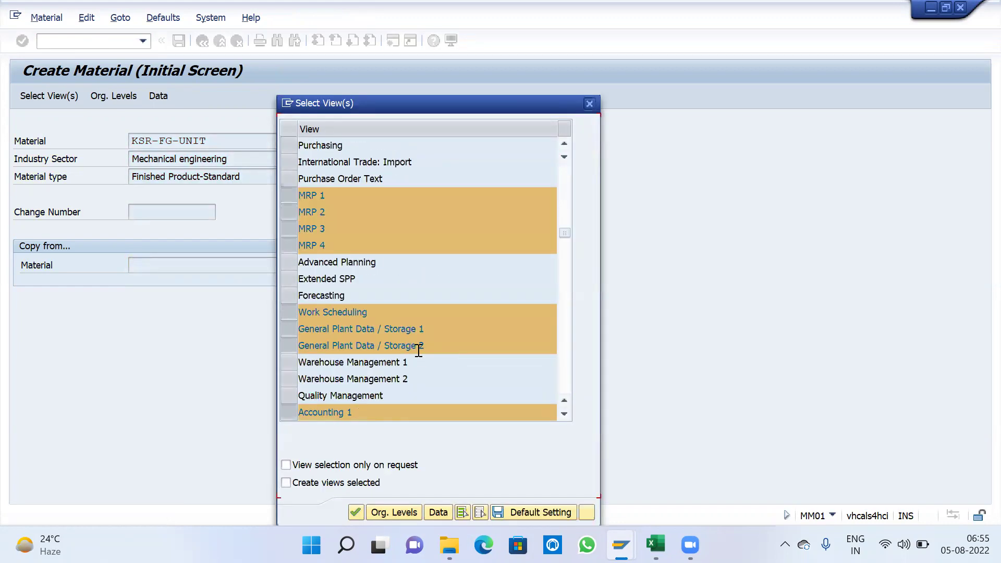
scroll(417, 353, up, 2)
click(292, 241)
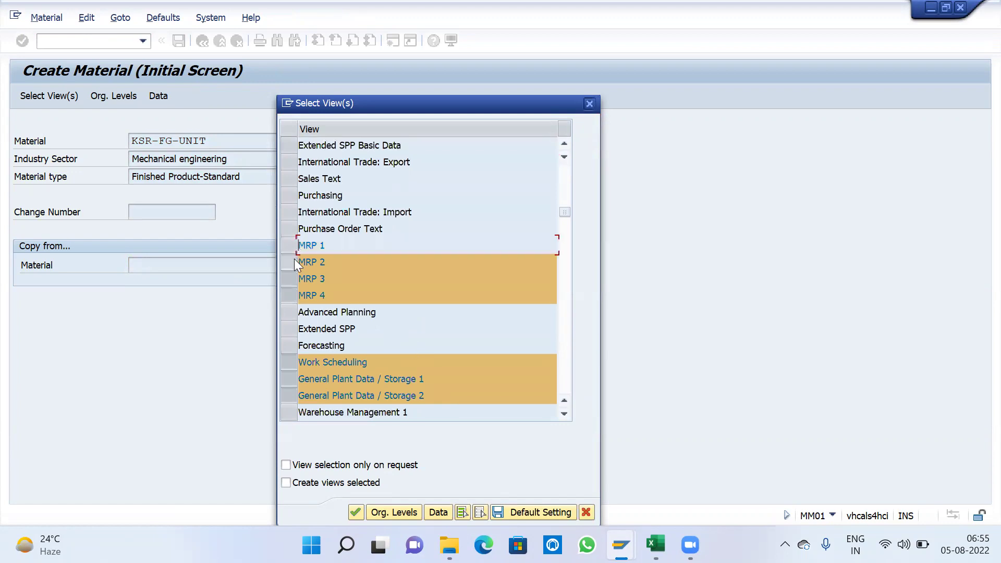
click(294, 268)
click(292, 280)
click(292, 294)
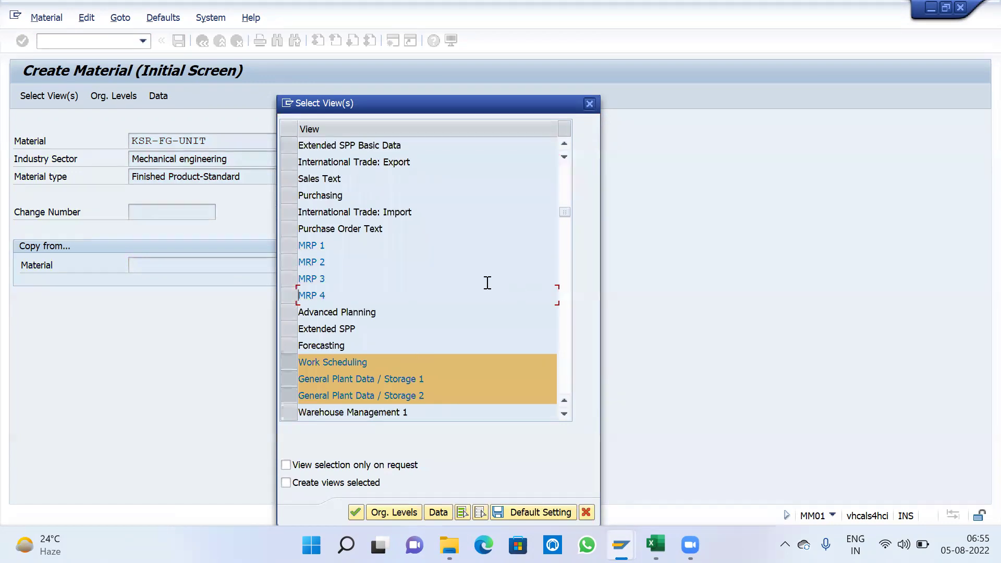
drag(409, 109, 564, 86)
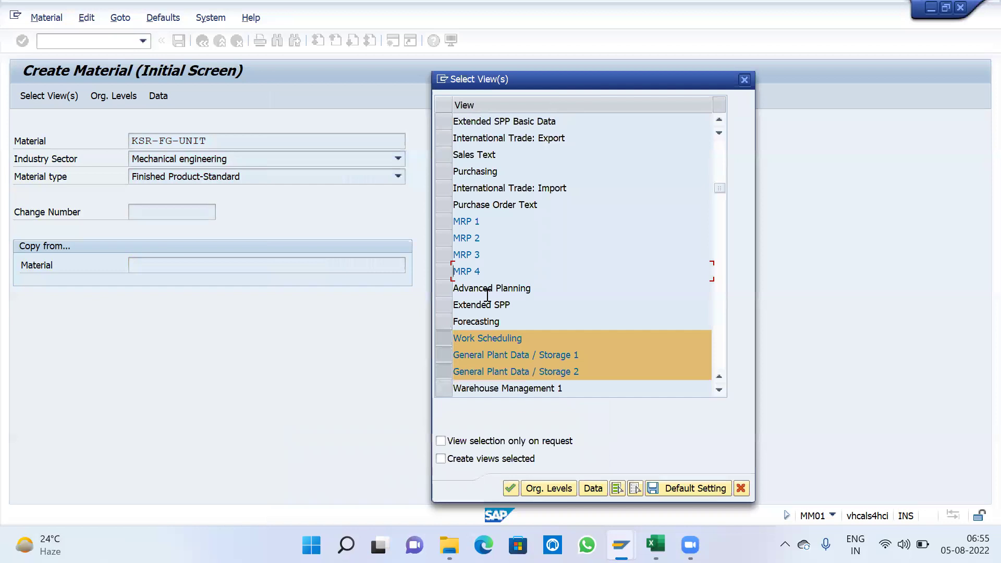
scroll(589, 246, down, 2)
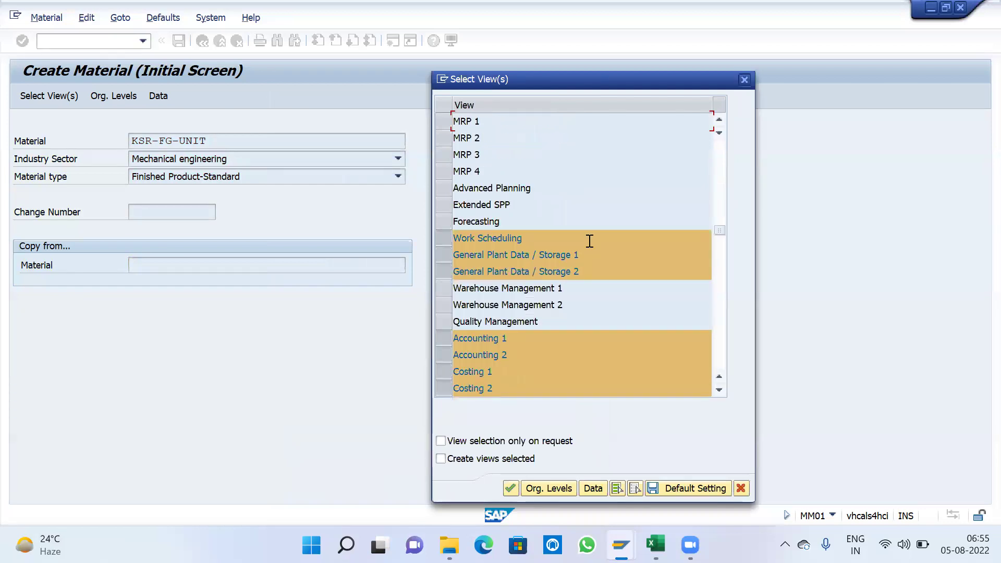
click(444, 238)
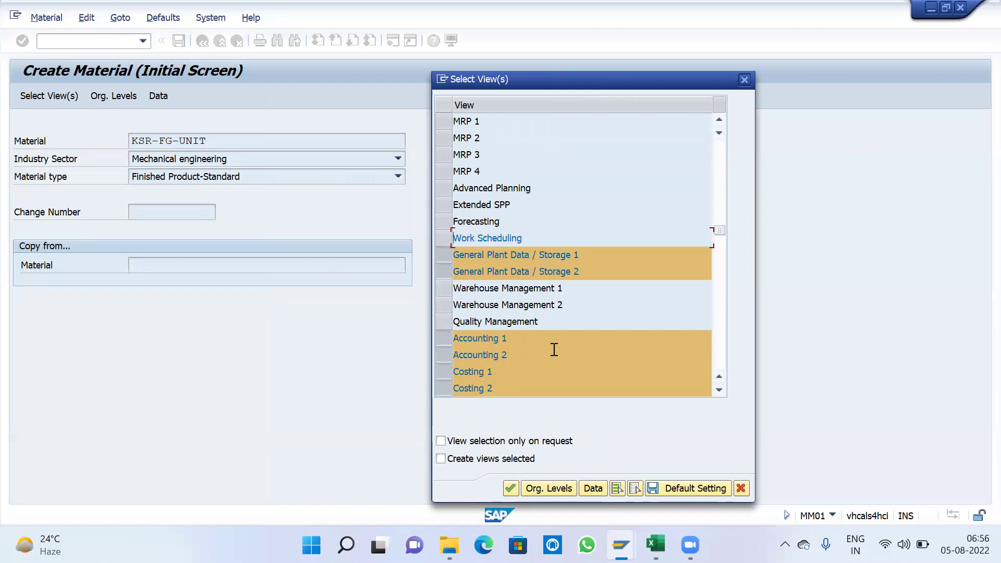
scroll(560, 274, up, 4)
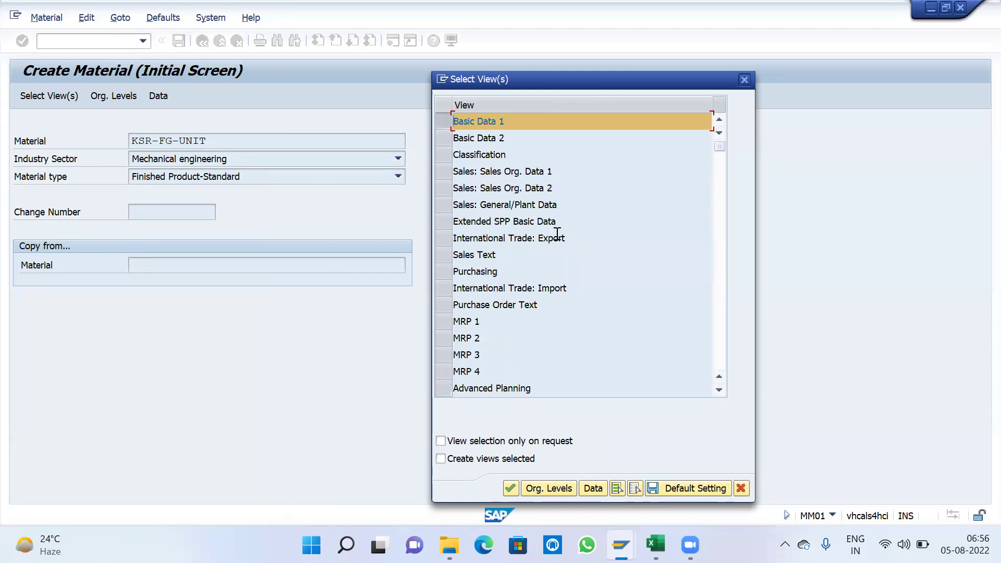
Step: Review the remaining selected views, accept the view selection and confirm plant KSRP with storage location 001
scroll(556, 240, down, 2)
scroll(556, 264, down, 2)
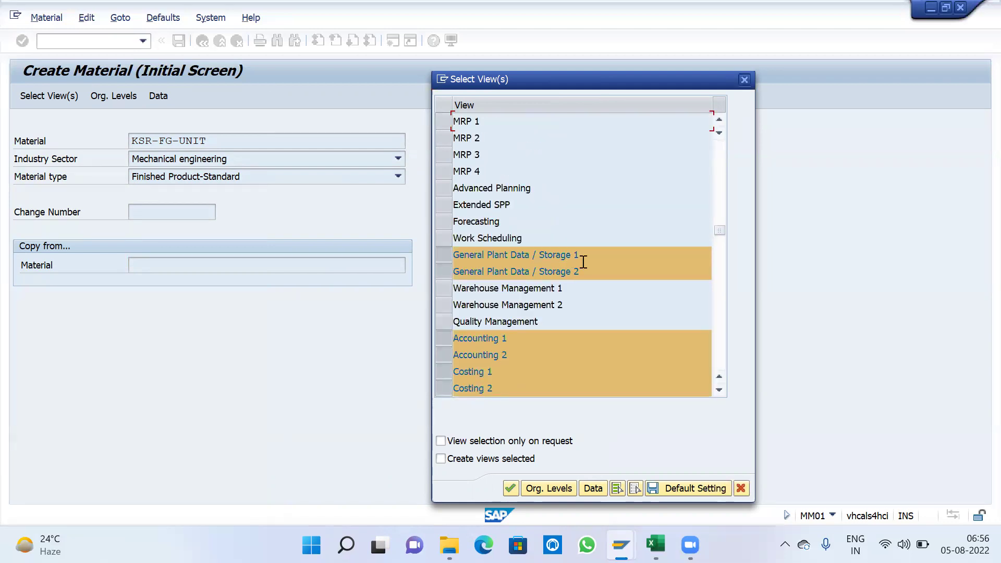
scroll(583, 276, down, 1)
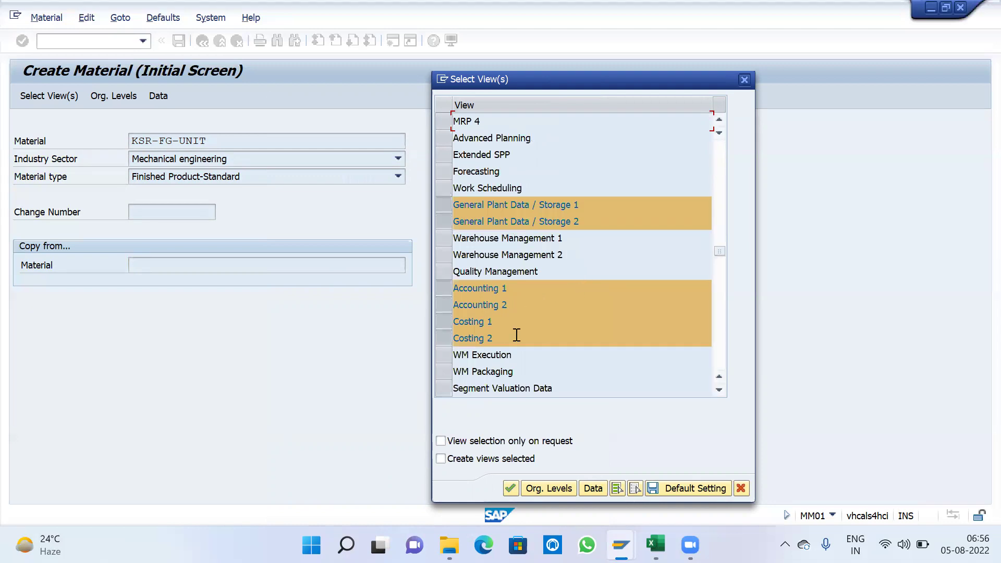
click(511, 488)
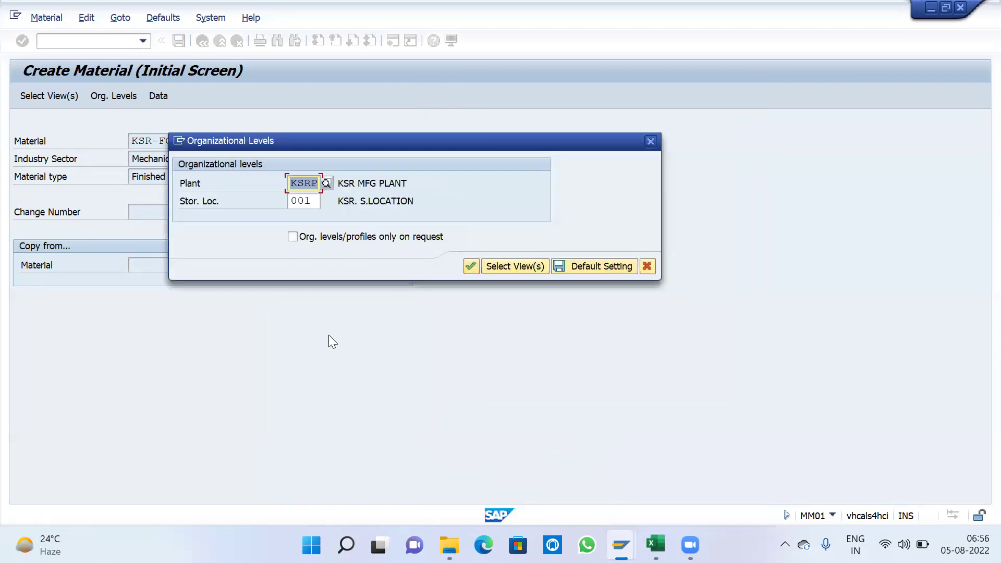
click(470, 267)
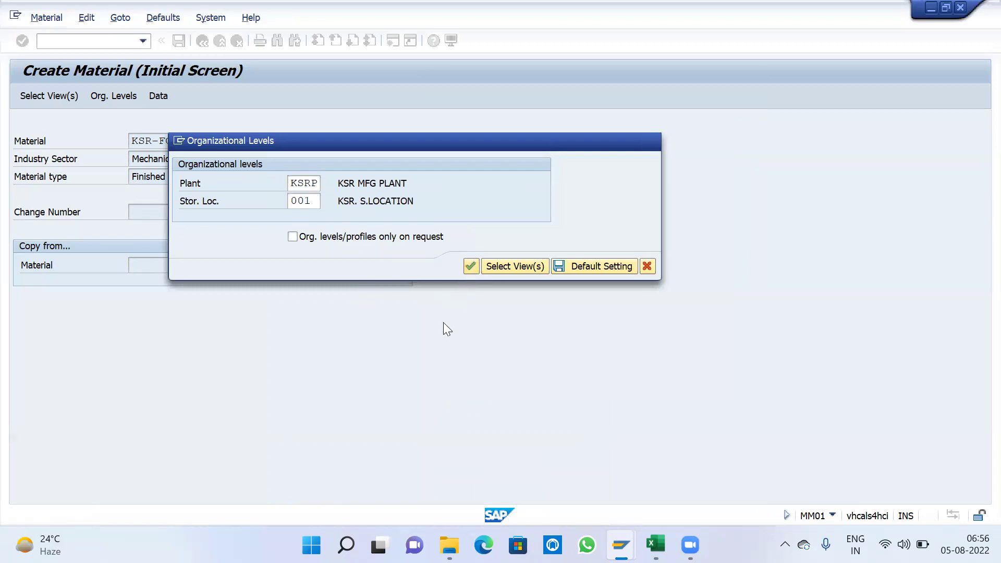
Step: Describe the material as "KSR-FG-UNIT- WITHOUT PP CONCPET" with base unit EA and proceed to the first plant data and storage view
drag(193, 158, 95, 159)
key(ctrl+c)
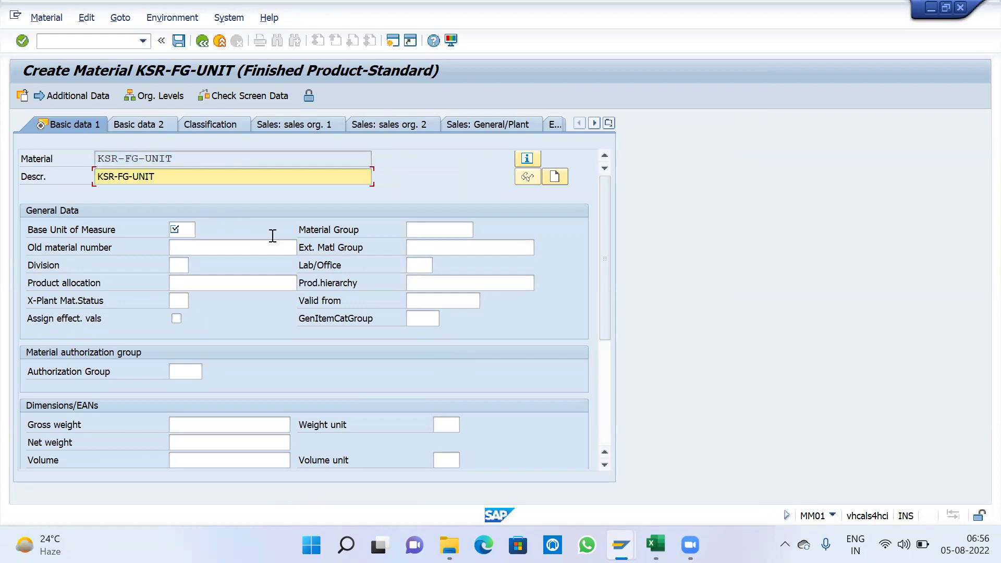
text(WITHOUT PP CONCPET)
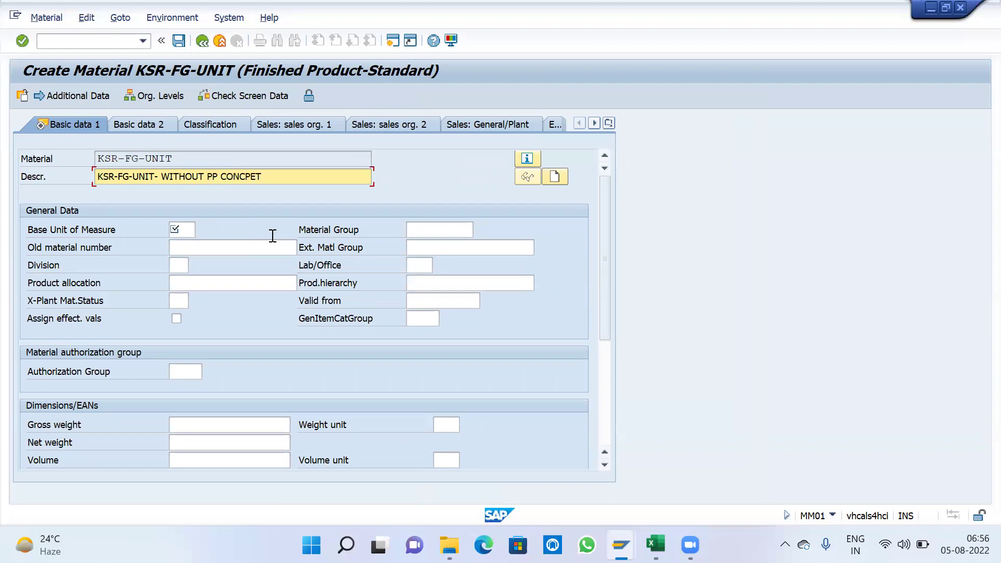
key(Tab)
key(Return)
key(Return)
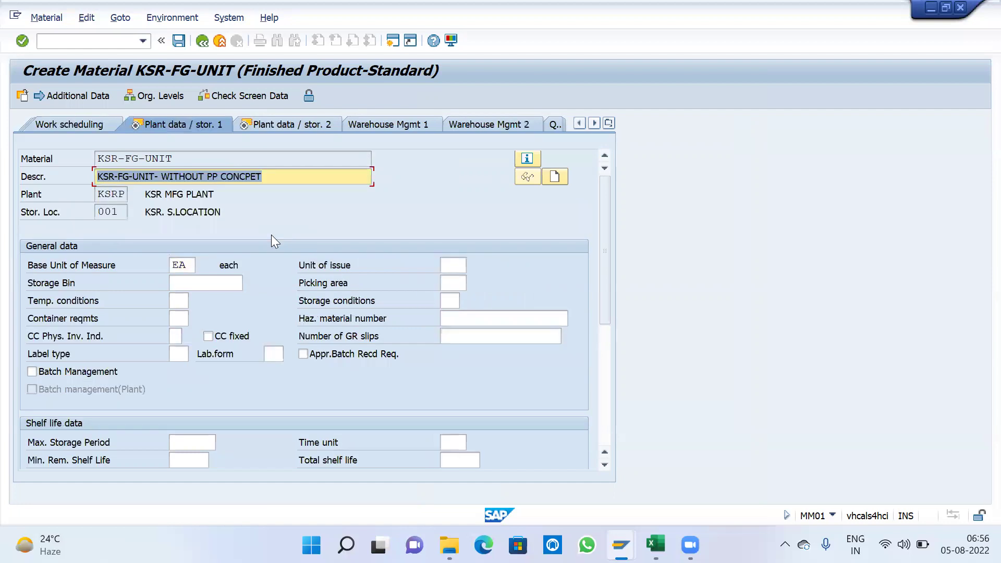
Step: Pass the first plant data and storage view unchanged and assign profit center KSR_PC in the second
scroll(275, 241, down, 3)
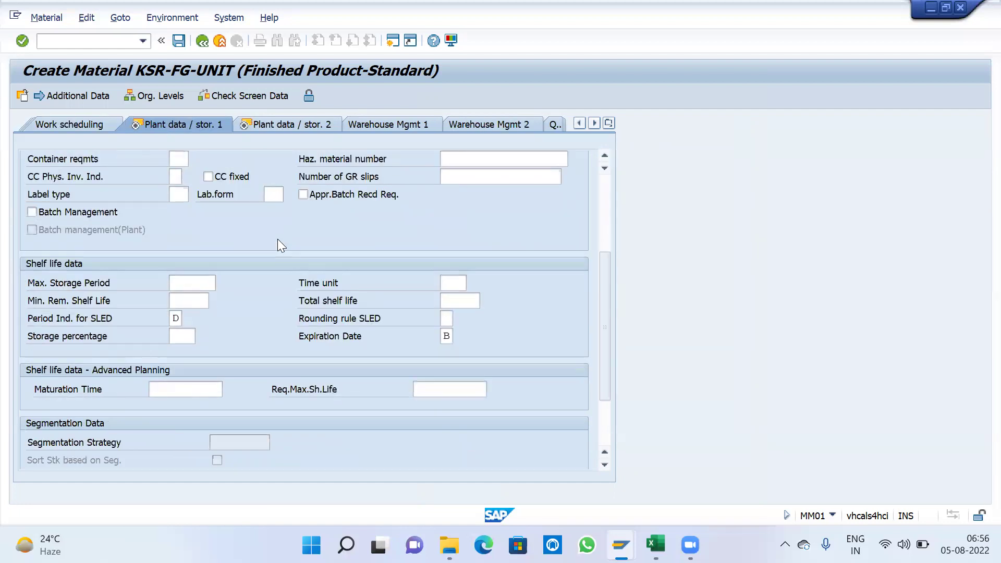
key(Return)
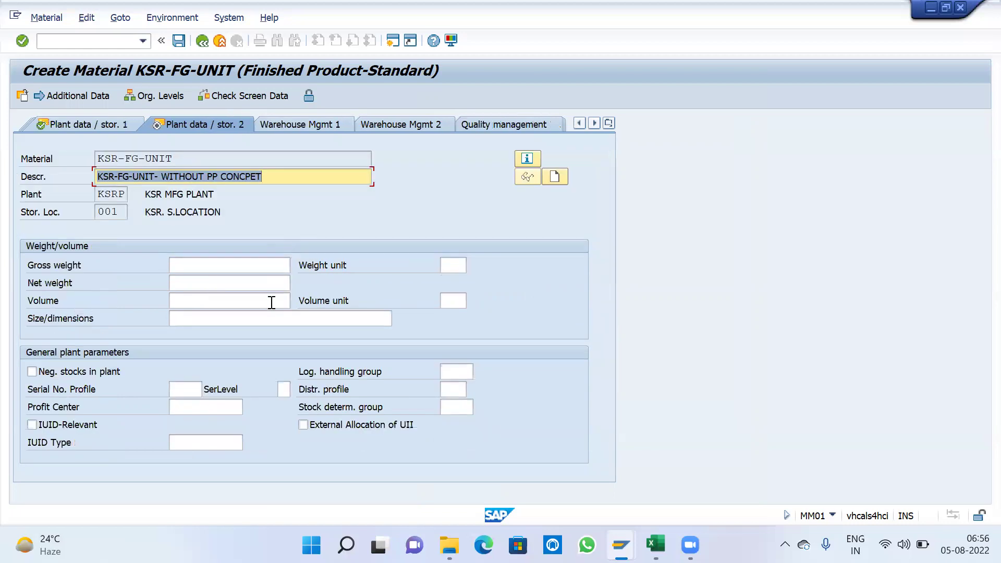
click(227, 409)
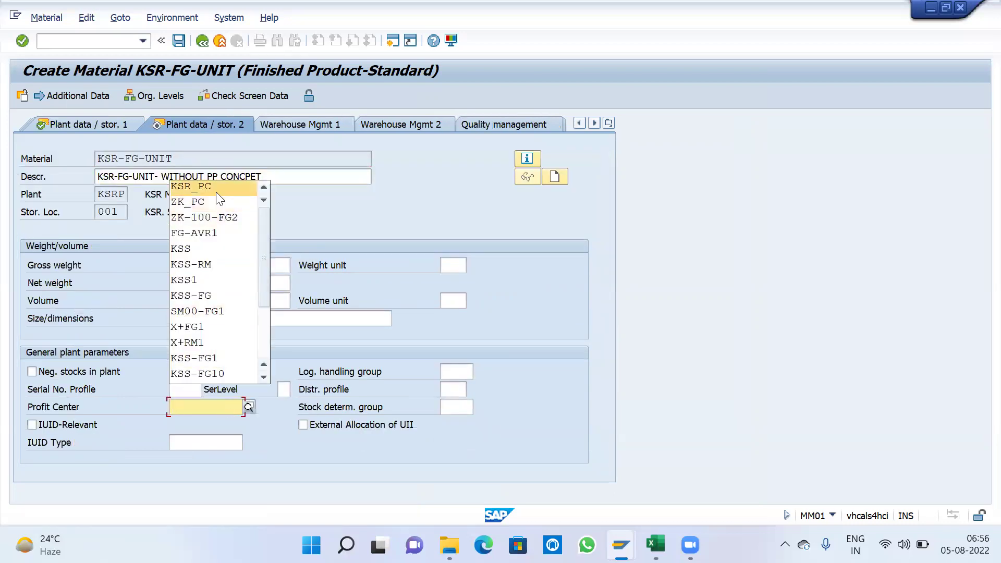
click(218, 191)
key(Return)
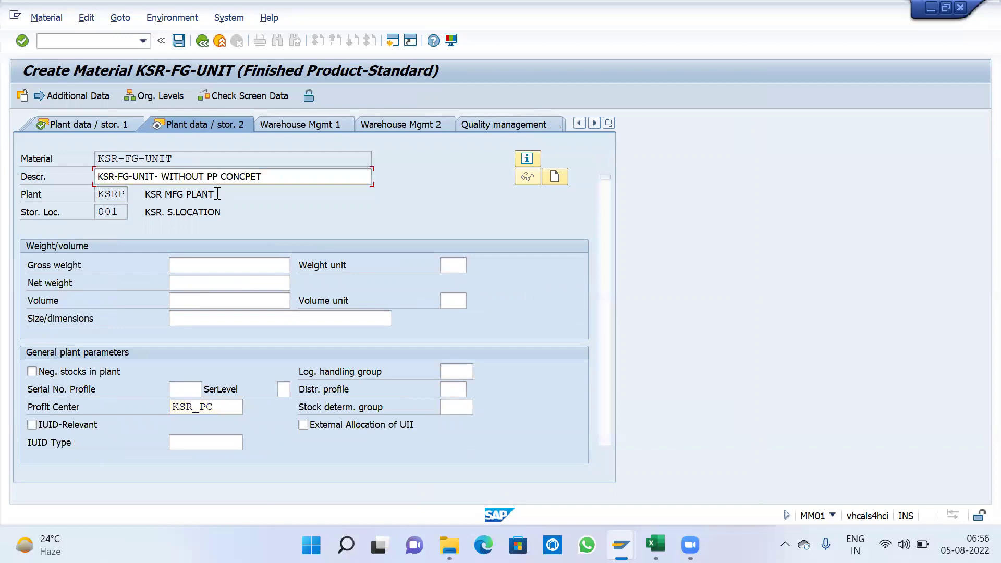
Step: Set valuation class KSR2 in the Accounting 1 view and continue to the Costing 1 view
click(176, 318)
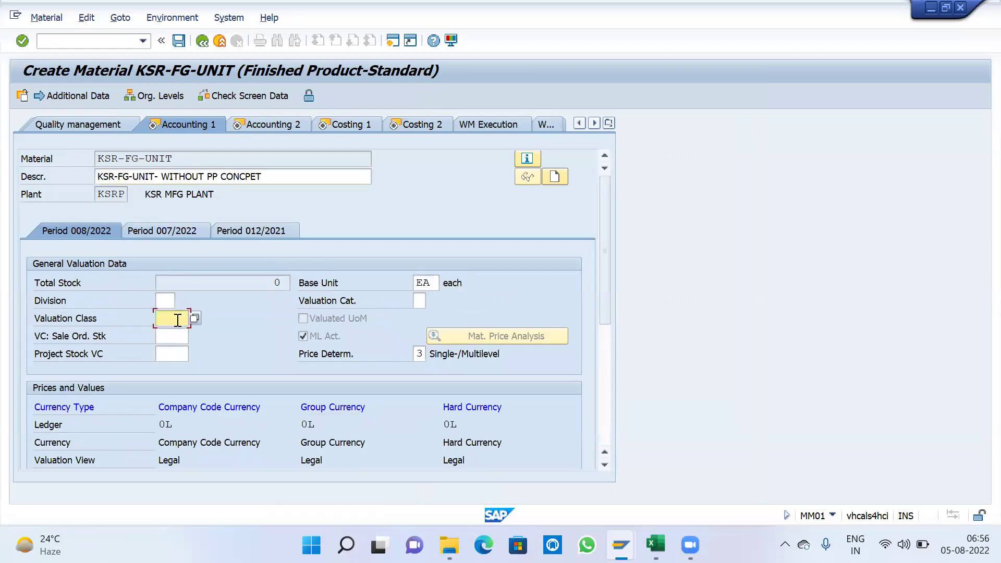
click(170, 97)
scroll(204, 328, down, 3)
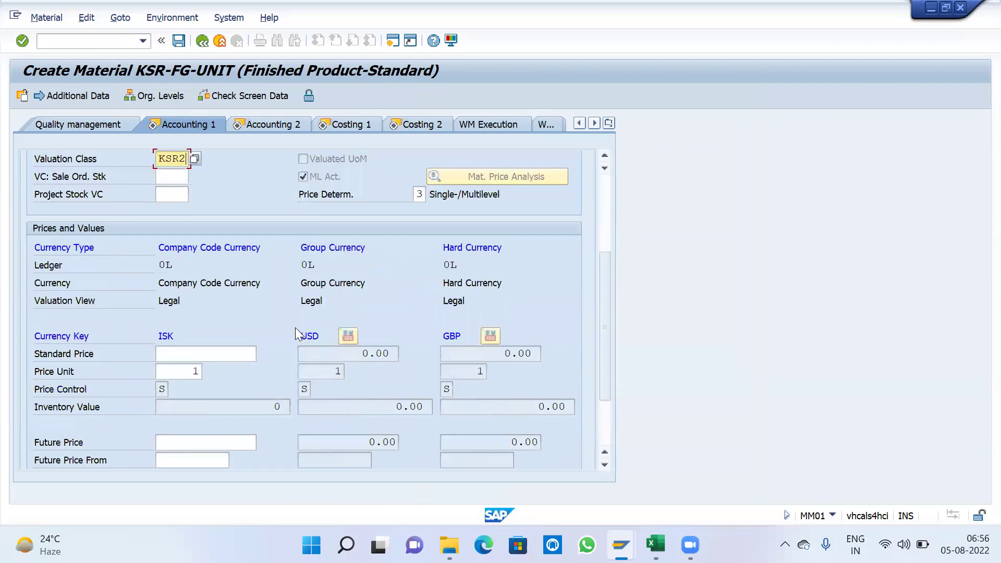
scroll(329, 362, up, 3)
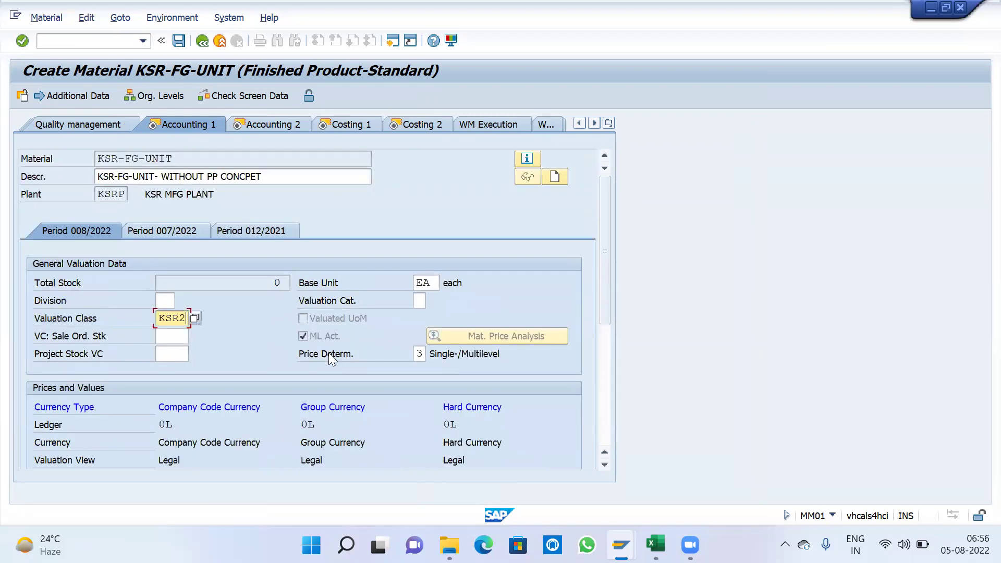
key(Return)
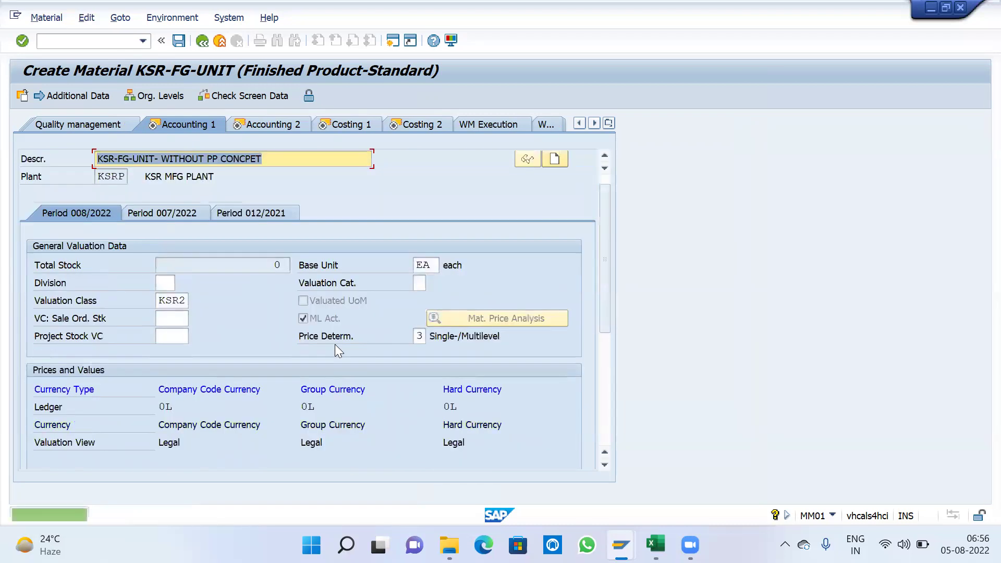
key(Return)
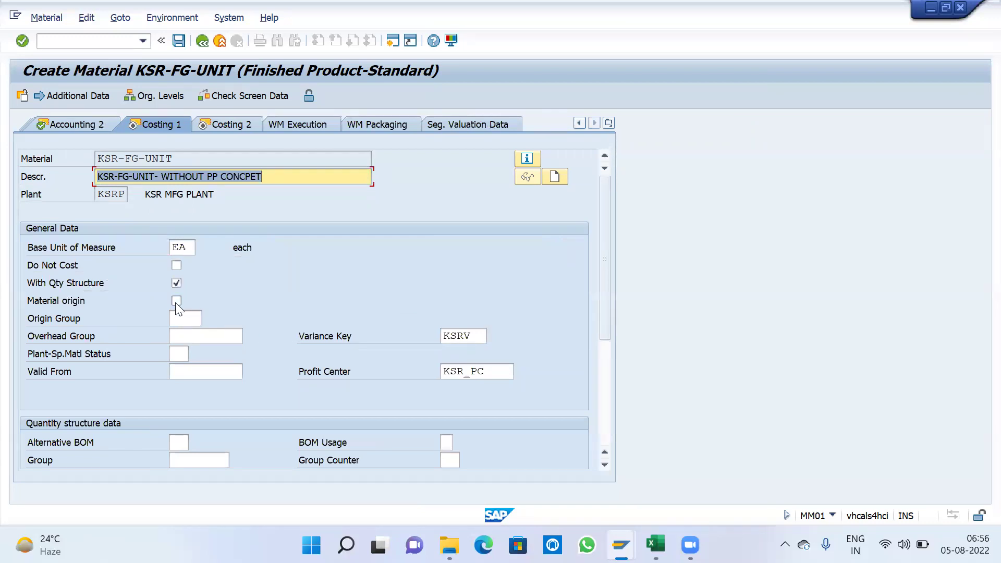
Step: Activate Material origin in the Costing 1 view and save the new material
click(176, 301)
key(Return)
key(Return)
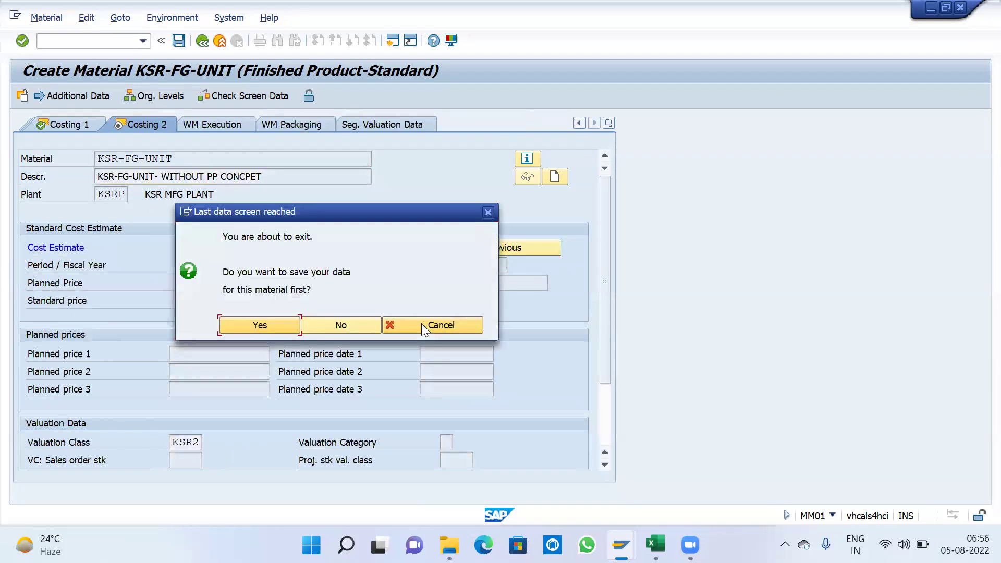
click(422, 325)
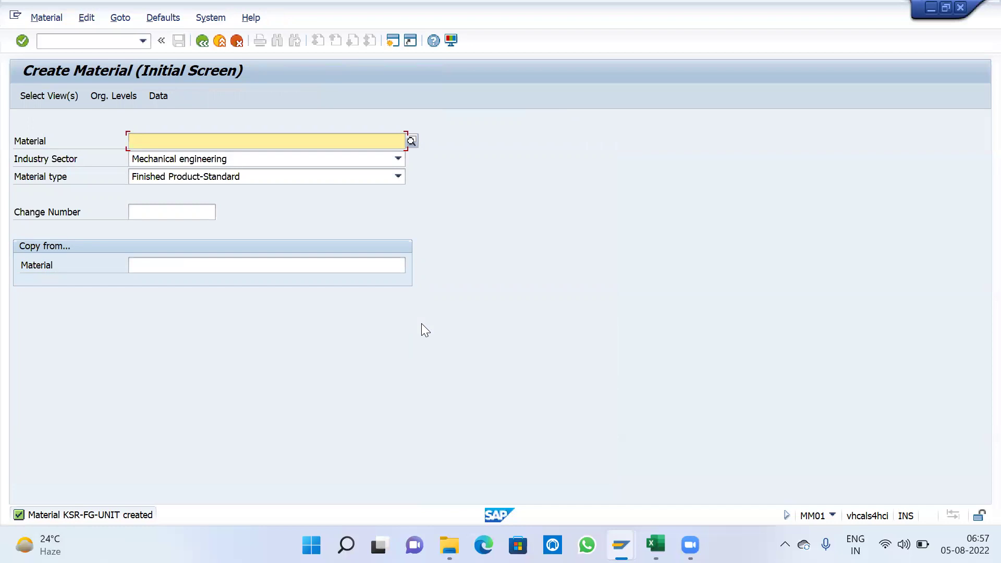
Step: Open a new SAP session and expand the Accounting and Controlling folders in the SAP Menu tree
click(392, 41)
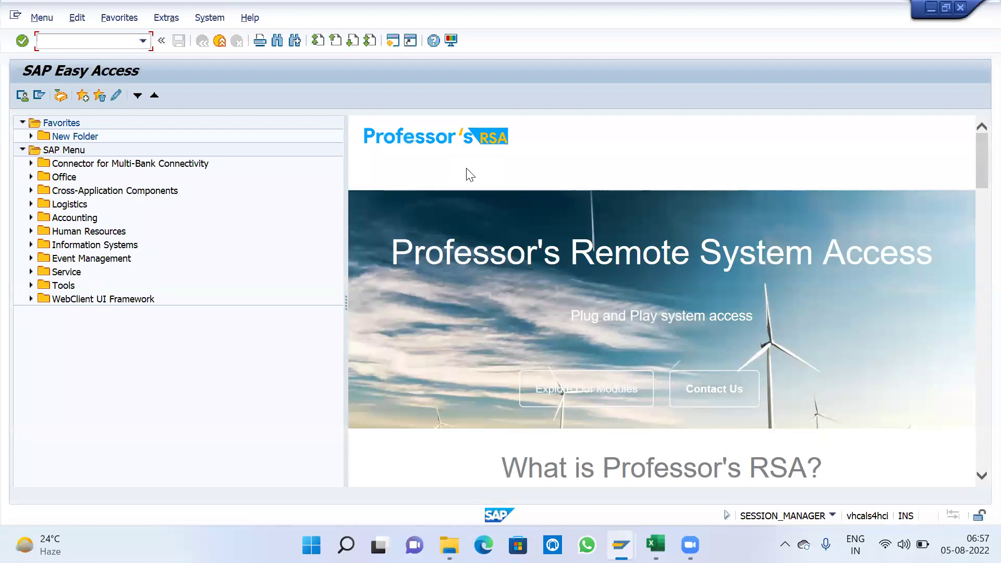
click(65, 217)
key(Right)
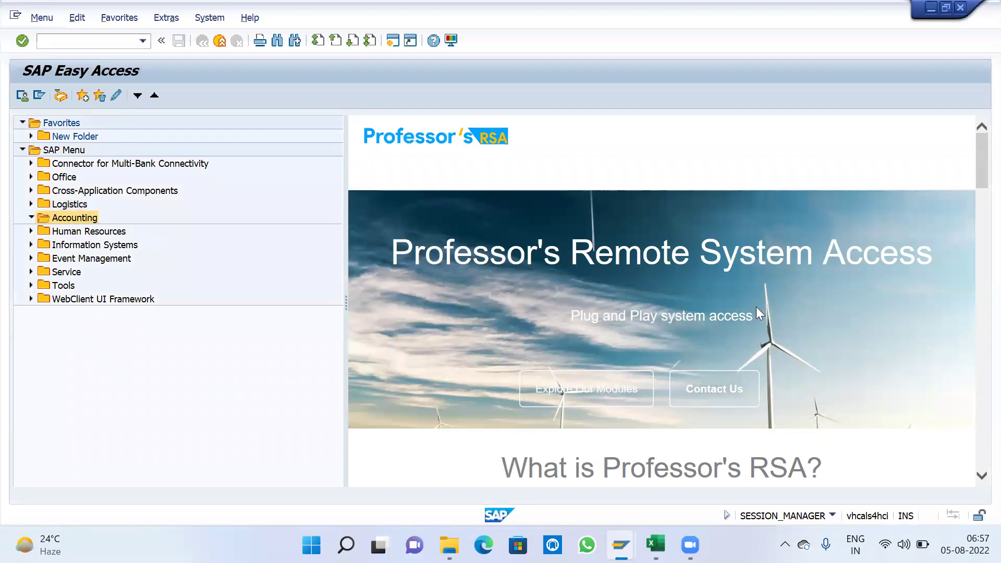
key(Down)
key(Down)
key(Down)
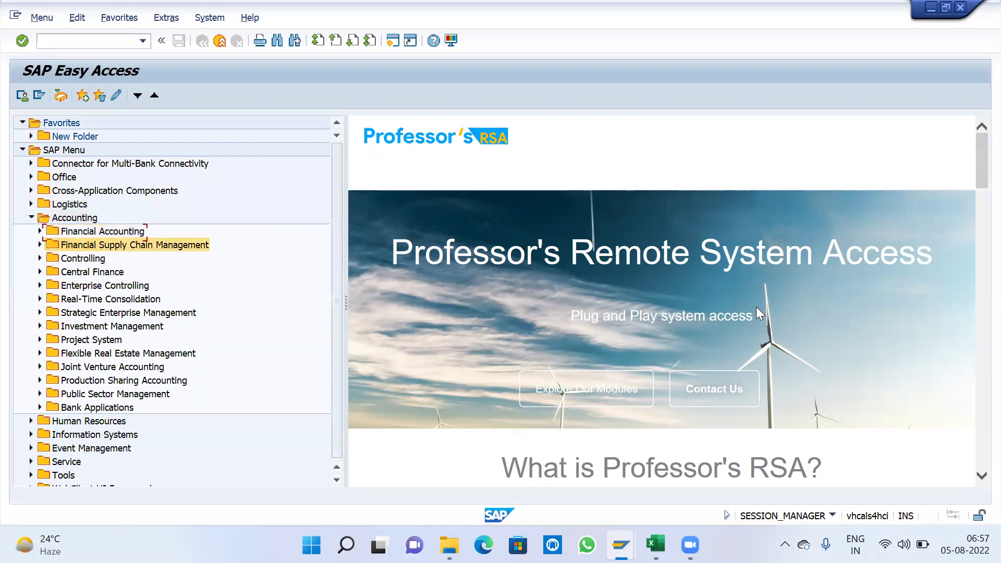
key(Right)
Step: Expand Product Cost Controlling, Product Cost Planning and Material Costing in the tree
key(Down)
key(Down)
key(Down)
key(Down)
key(Down)
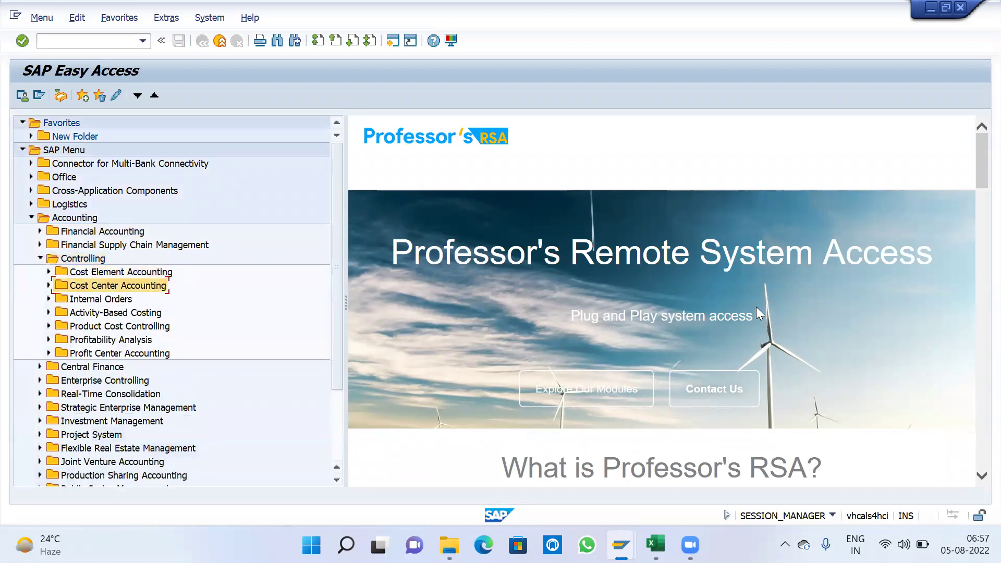
key(Right)
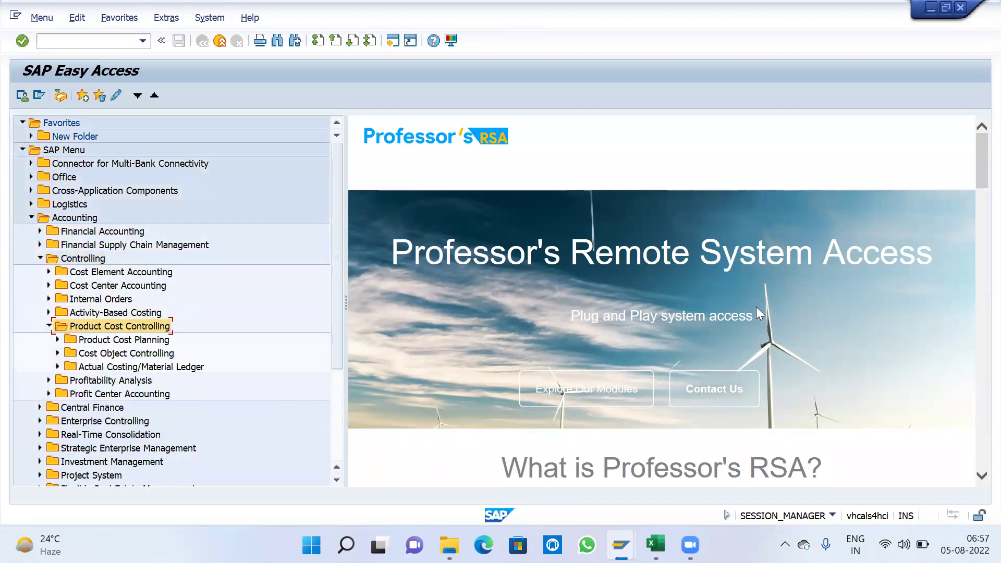
key(Down)
key(Down)
key(Up)
key(Right)
key(Down)
key(Right)
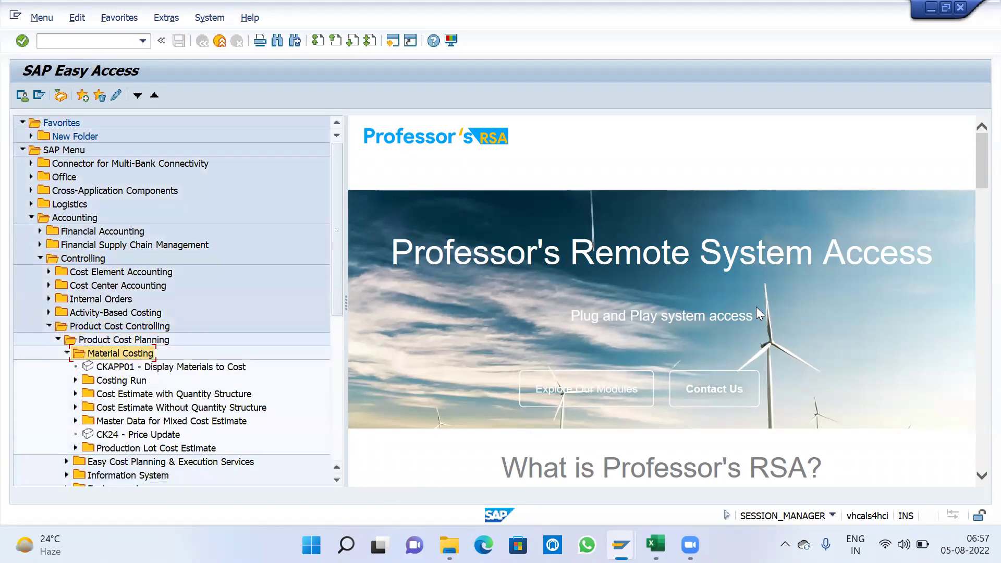
Step: Look at the transactions in the Cost Estimate with Quantity Structure folder and collapse it again
key(Down)
key(Down)
key(Down)
scroll(757, 298, down, 2)
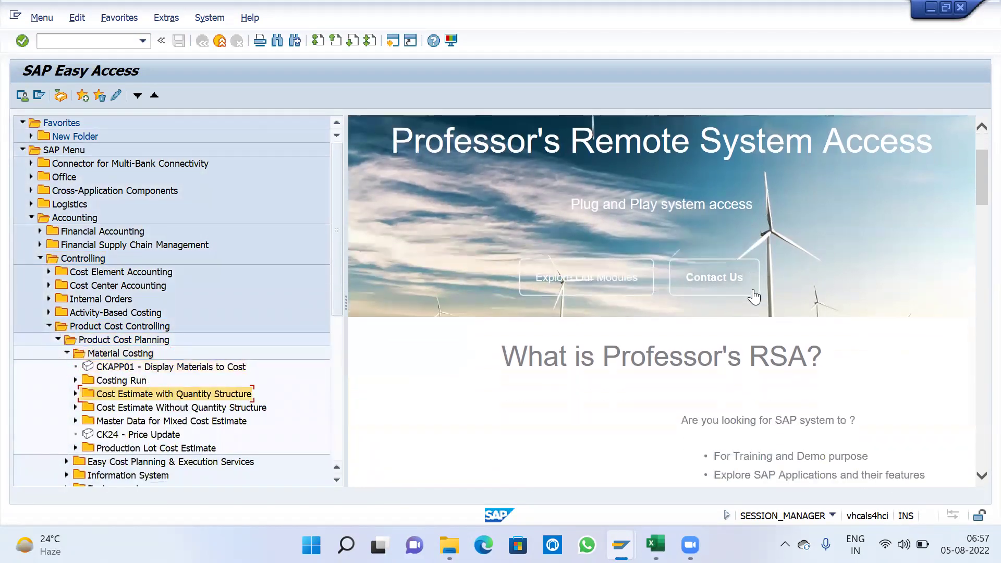
scroll(755, 297, down, 3)
scroll(271, 372, down, 2)
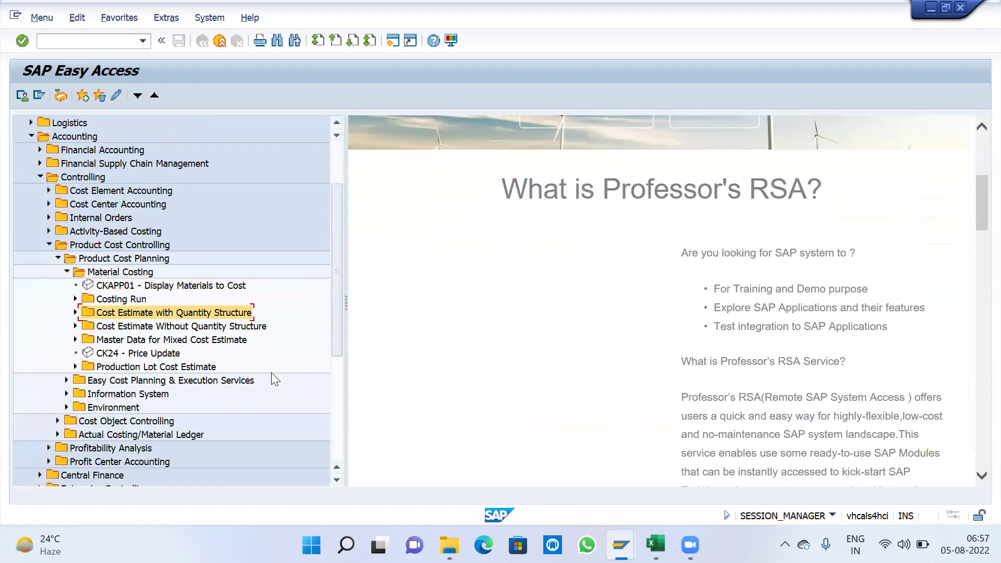
key(Up)
key(Down)
key(Right)
key(Down)
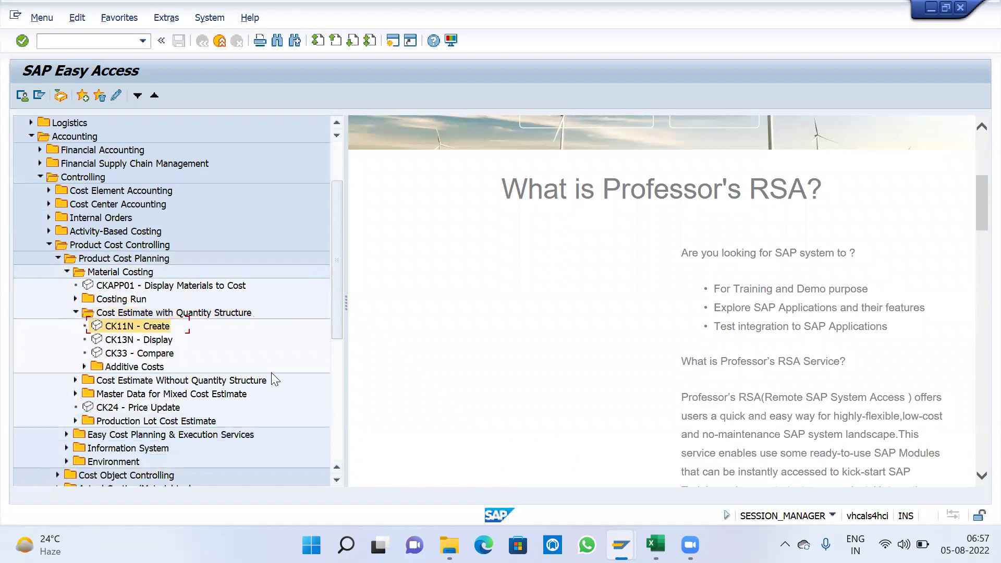
key(Up)
key(Left)
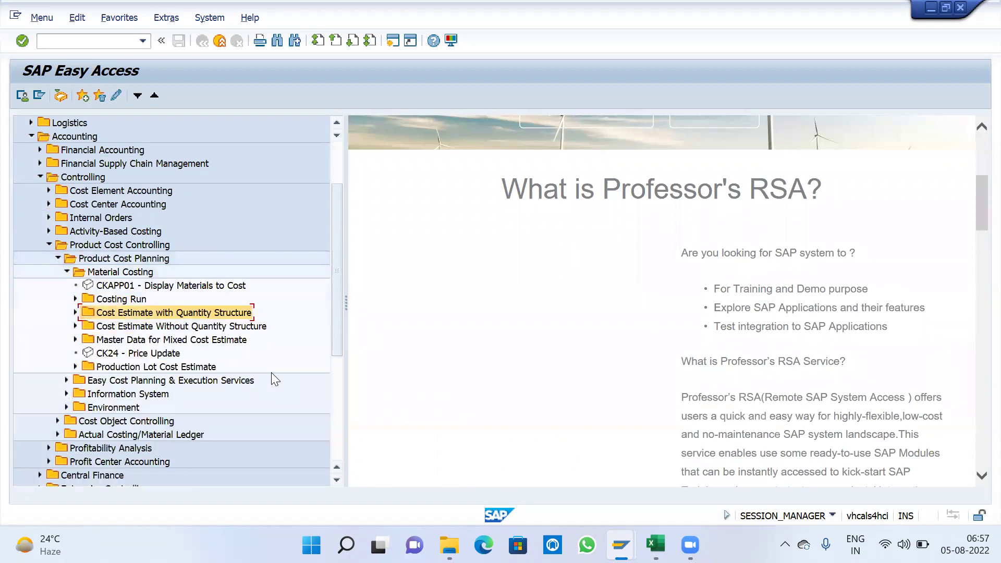
Step: Expand Cost Estimate Without Quantity Structure and start transaction CKUC for editing multilevel unit costing
key(Down)
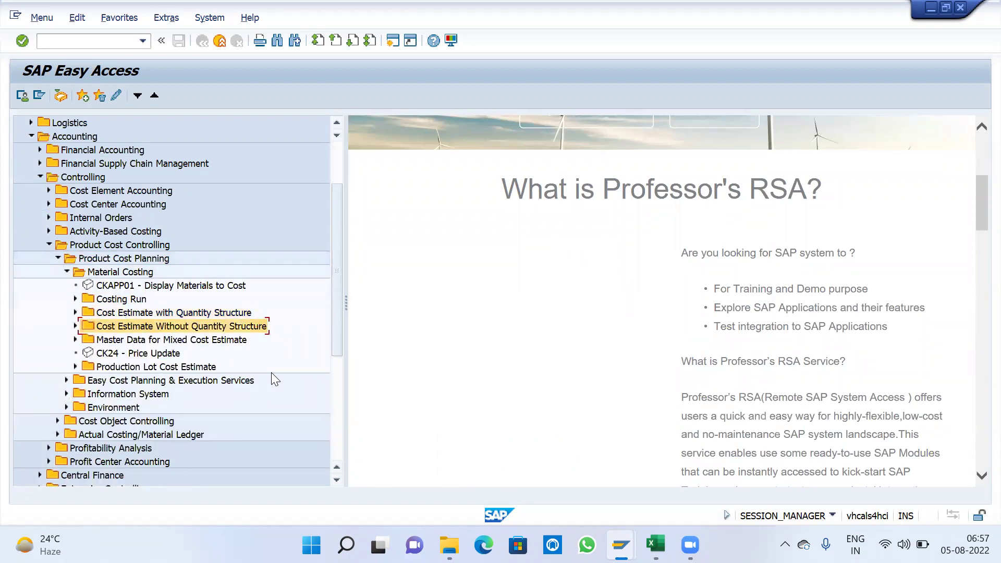
key(Right)
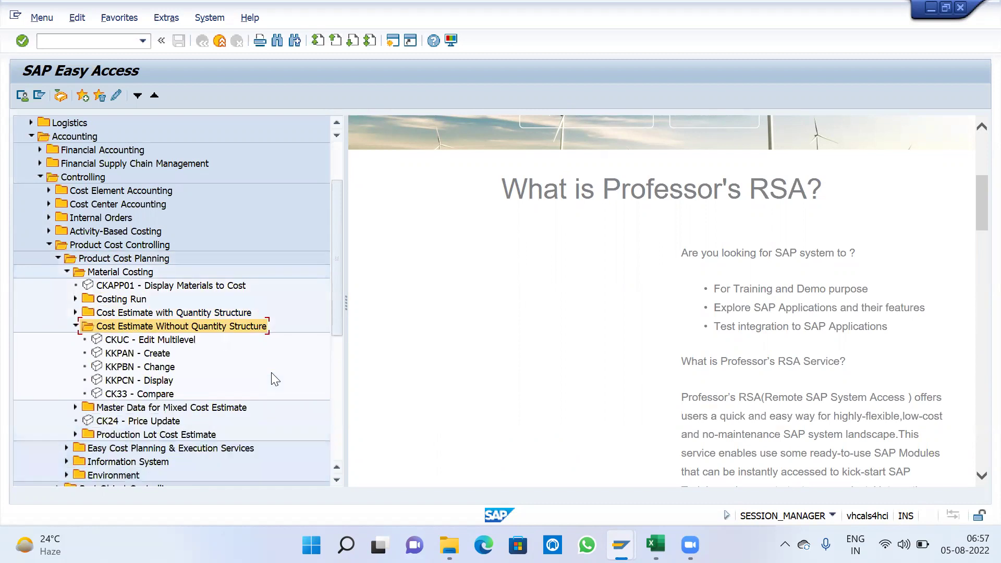
key(Down)
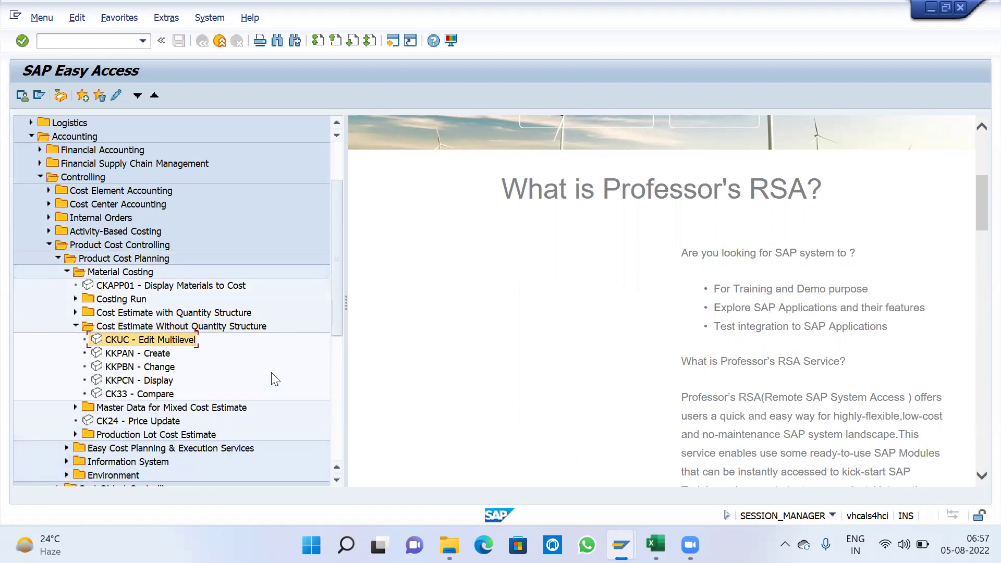
key(Down)
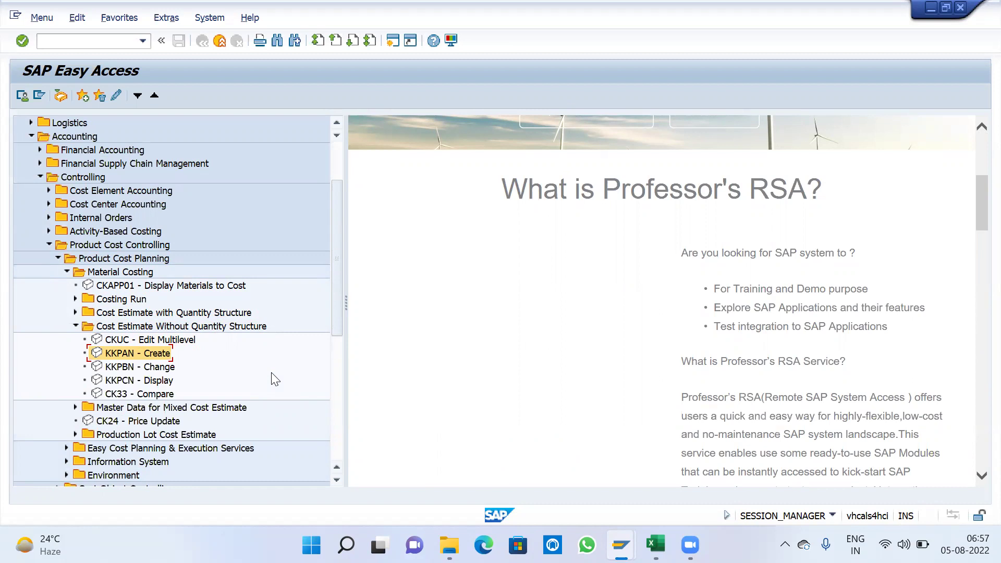
key(Down)
key(Up)
key(Up)
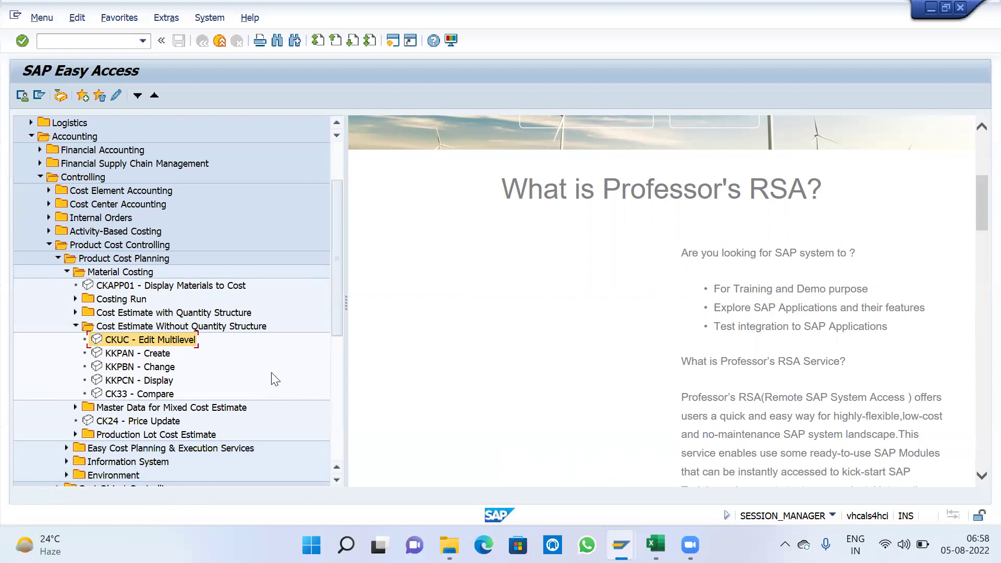
key(Return)
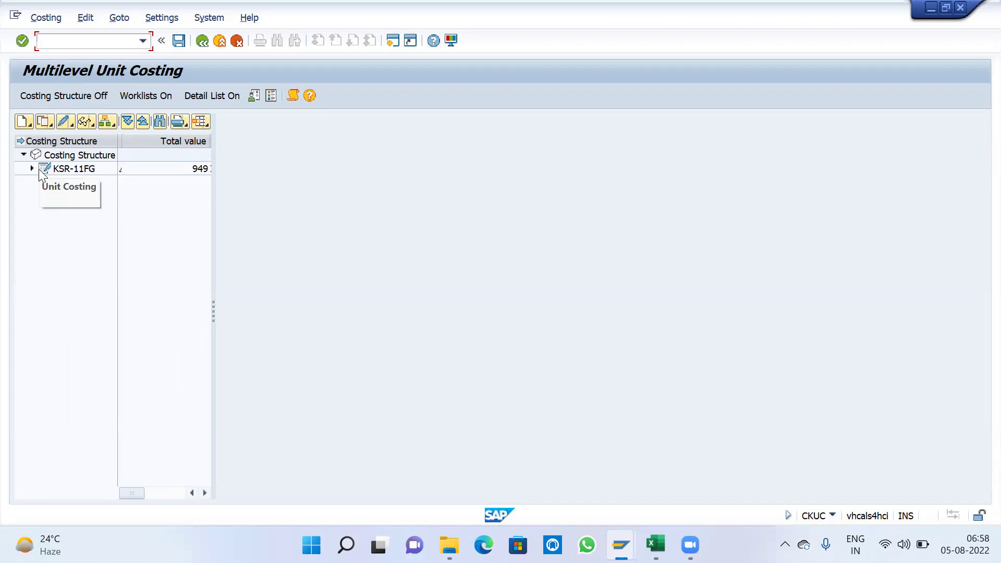
click(21, 123)
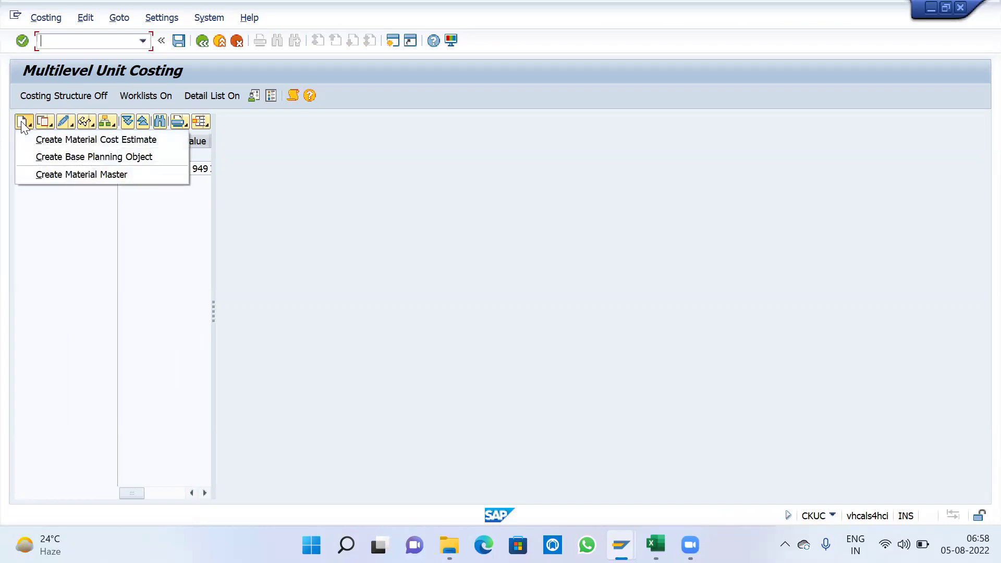
click(40, 137)
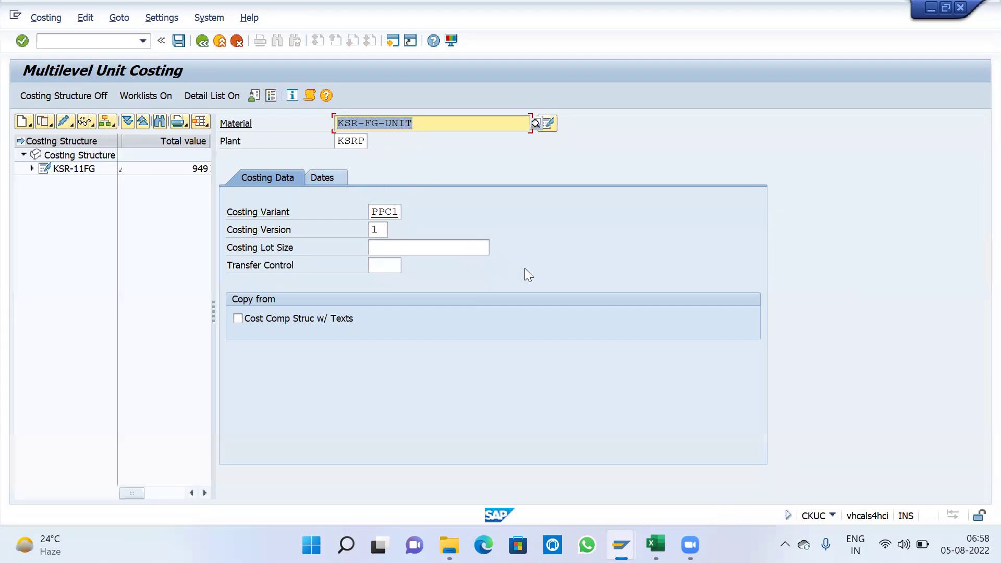
key(Return)
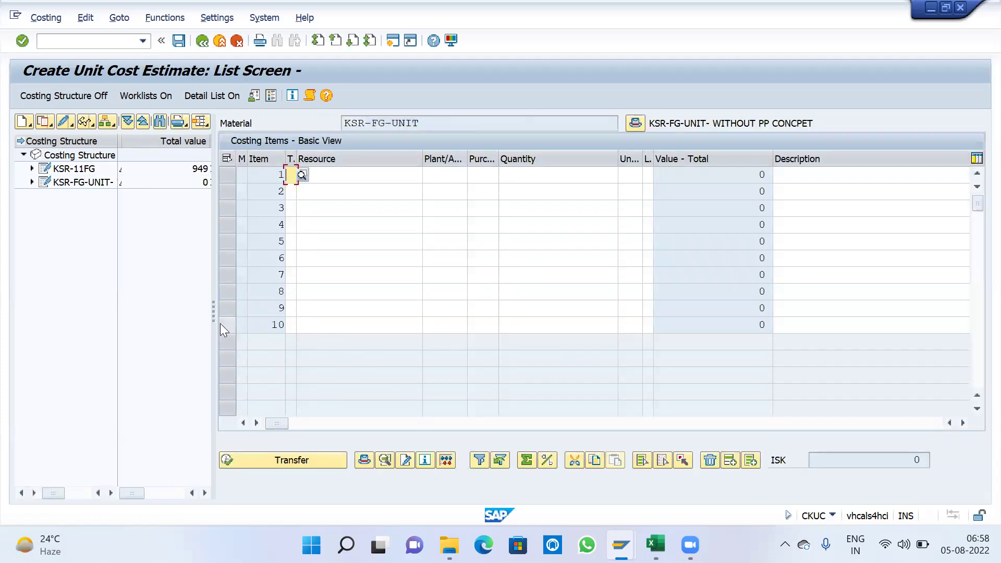
drag(213, 316, 120, 299)
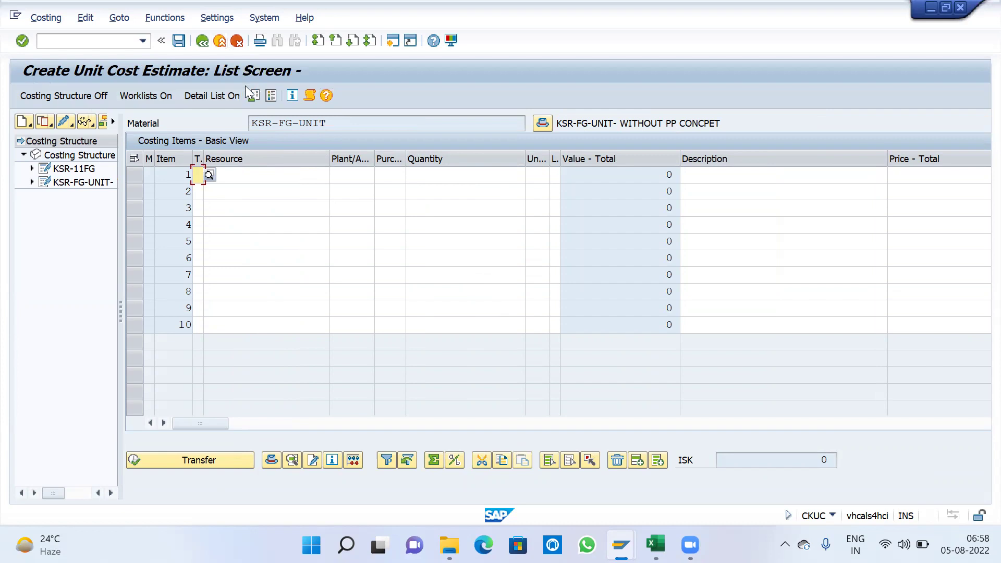
click(204, 42)
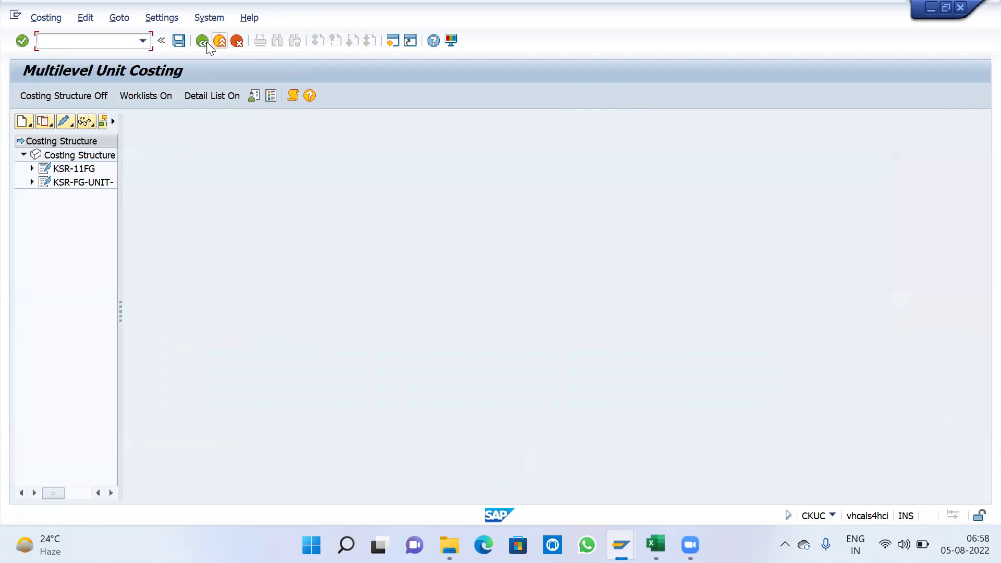
click(203, 42)
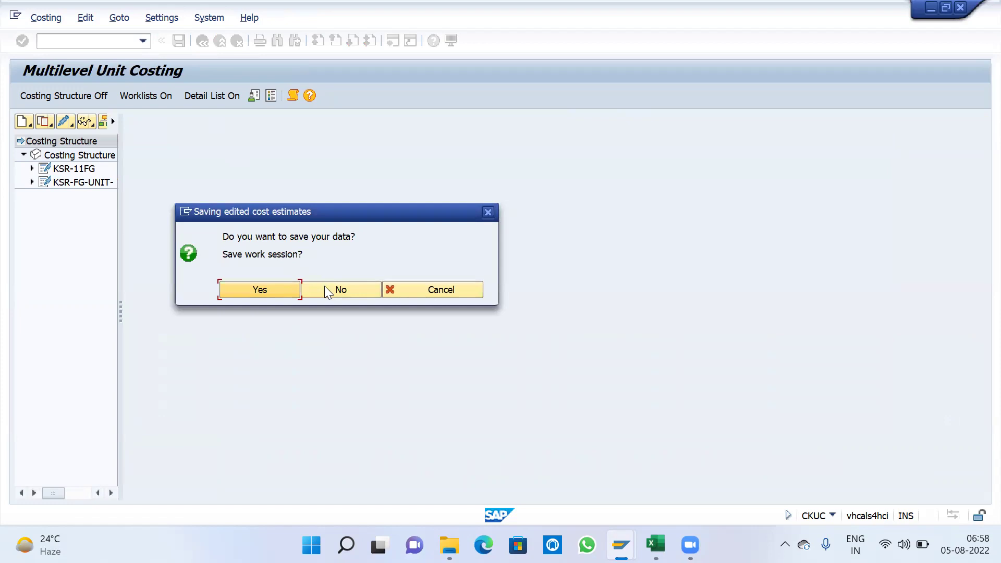
click(324, 286)
Step: Start creating a material cost estimate without quantity structure for KSR-FG-UNIT in plant KSRP with variant PPC1, version 1, and widen the item category column
double_click(156, 354)
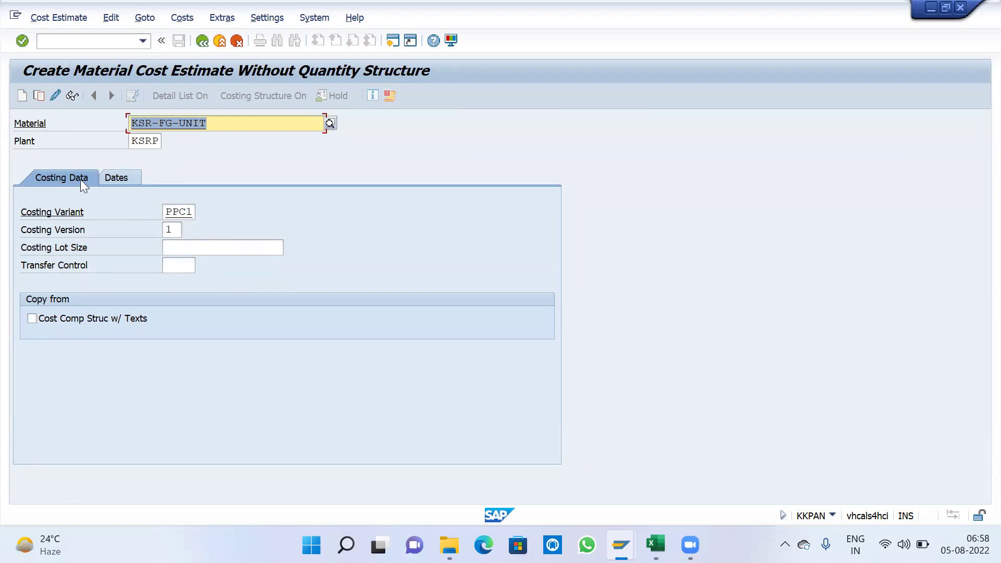
key(Return)
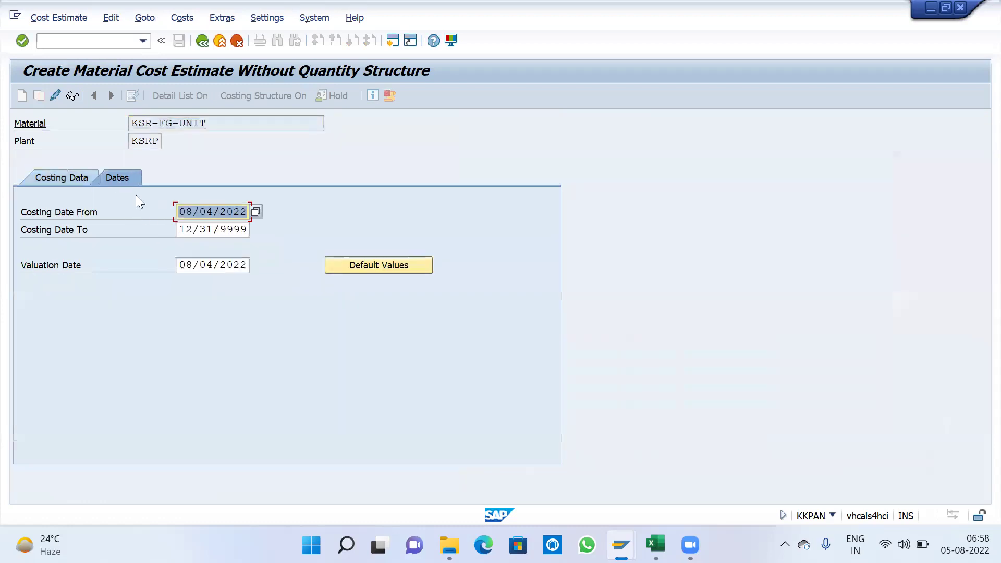
key(Return)
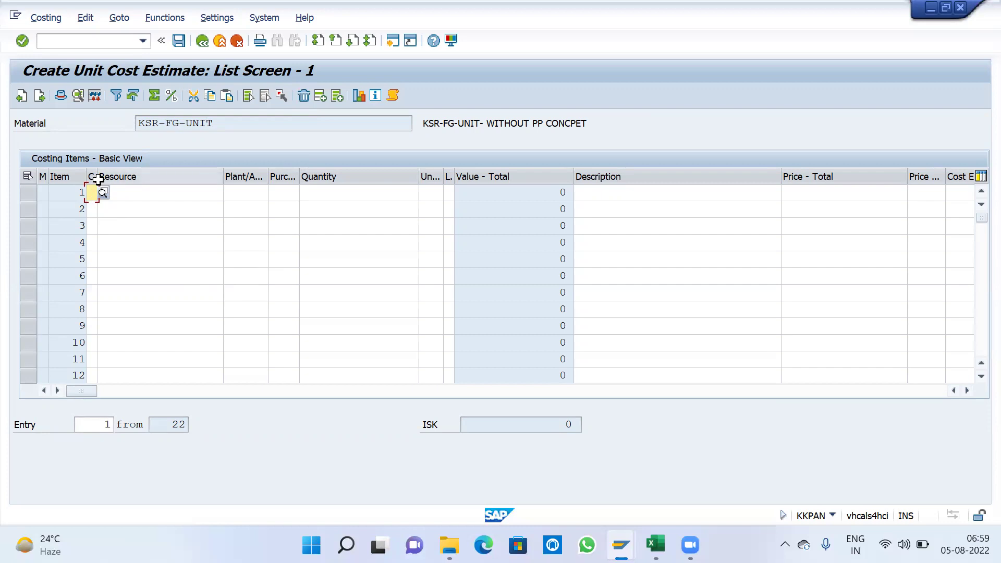
drag(97, 178, 117, 179)
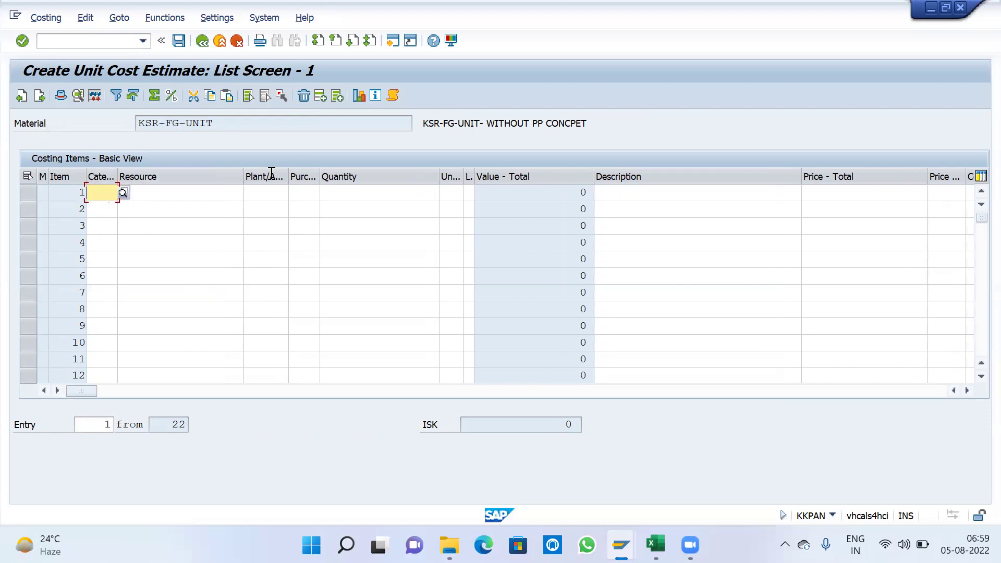
drag(219, 123, 151, 123)
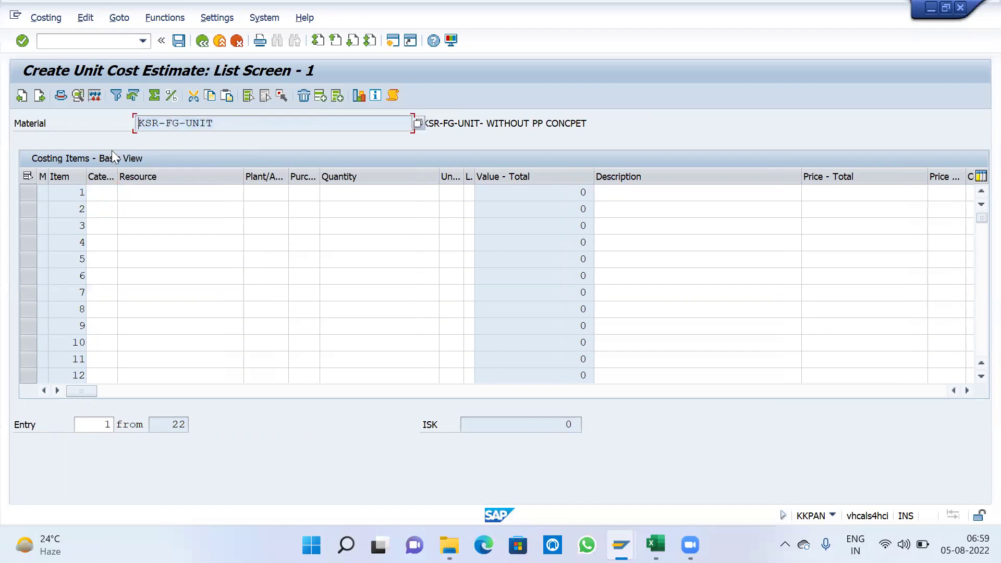
Step: Set the category of the first costing item to M (Material) from the list of item categories
click(96, 192)
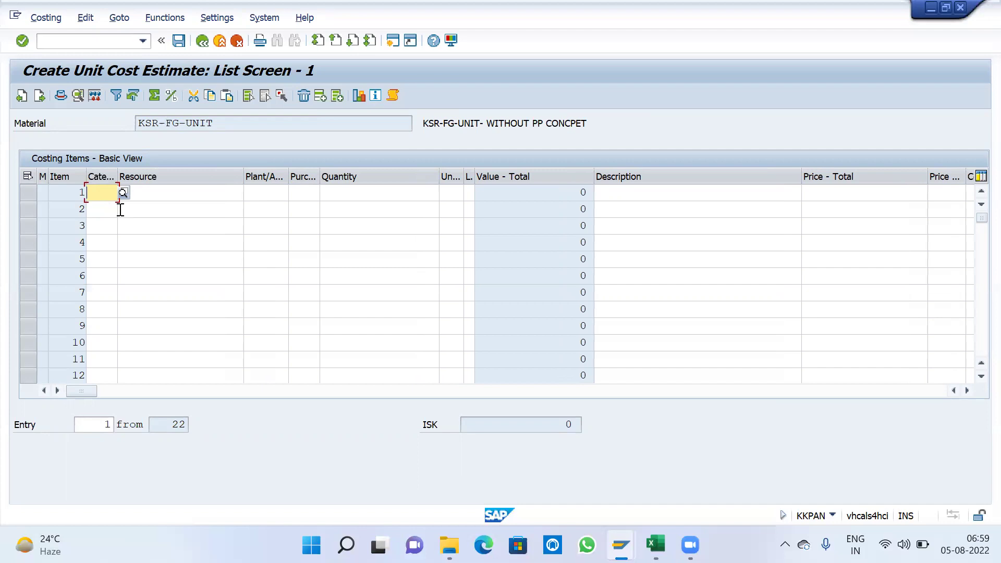
click(123, 193)
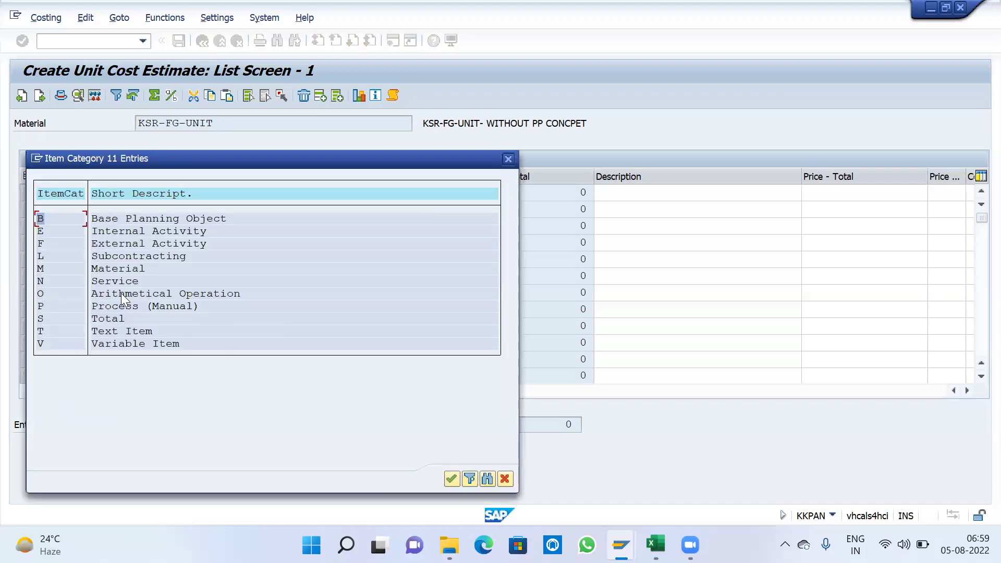
double_click(112, 269)
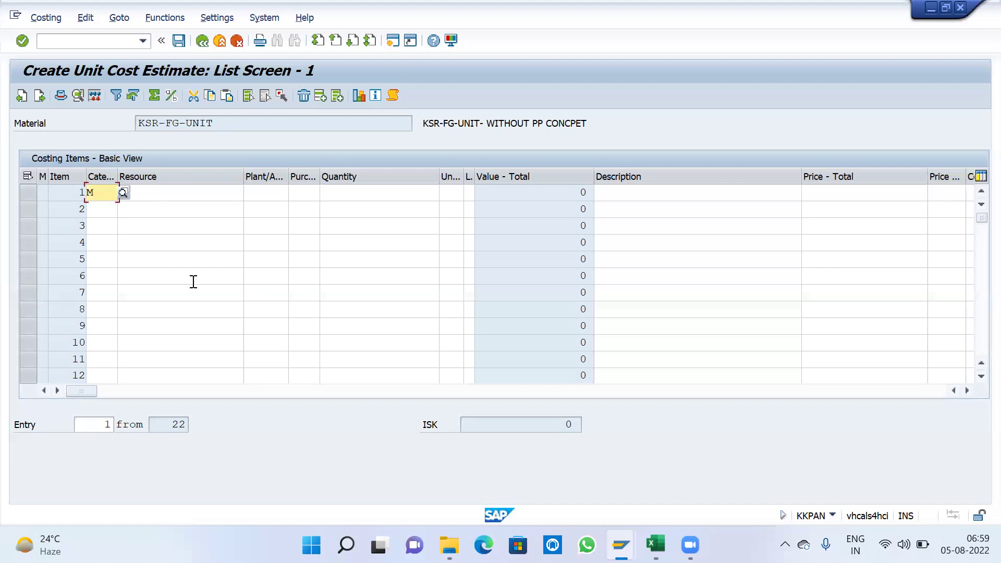
key(Tab)
click(249, 192)
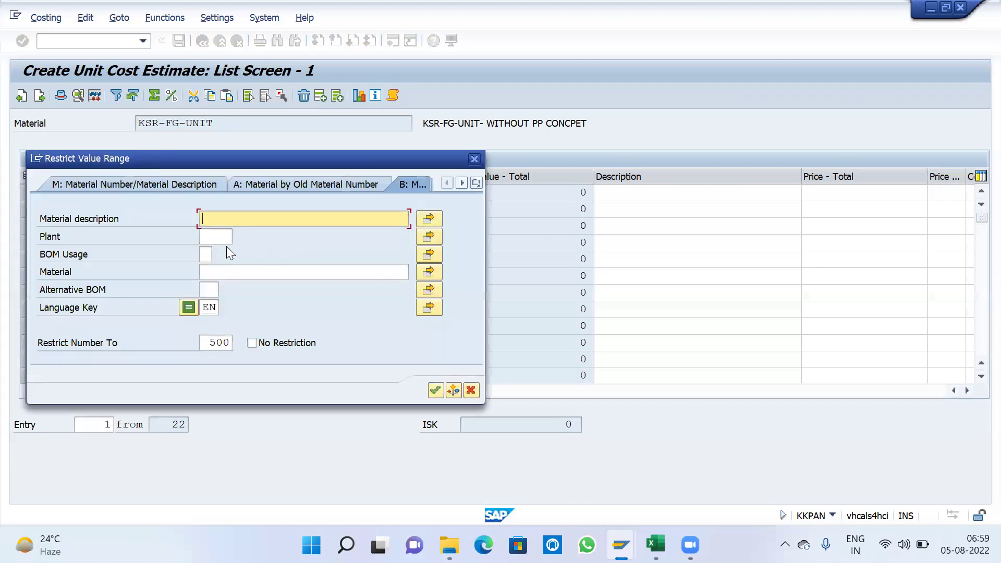
click(209, 238)
text(KSRP)
key(Return)
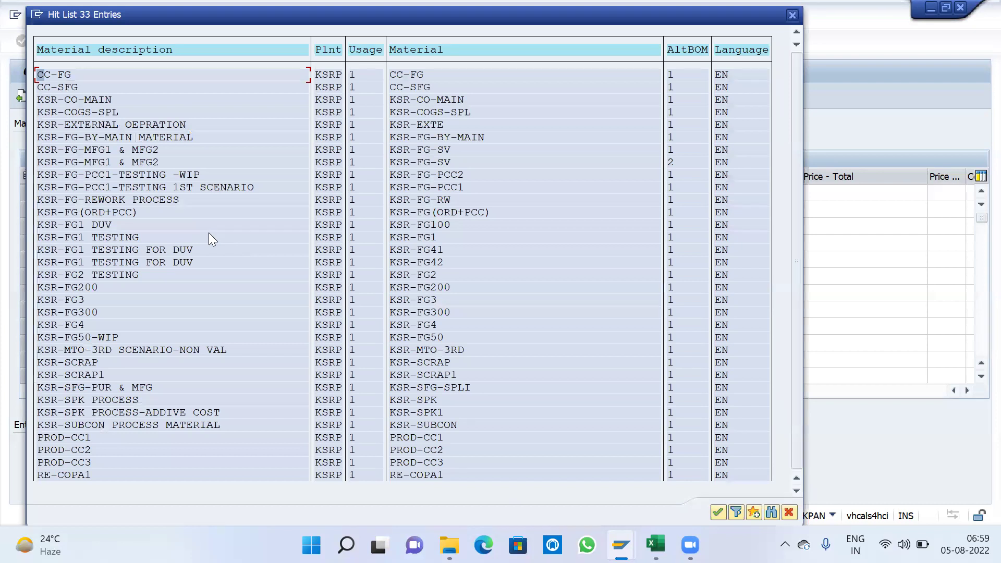
click(792, 16)
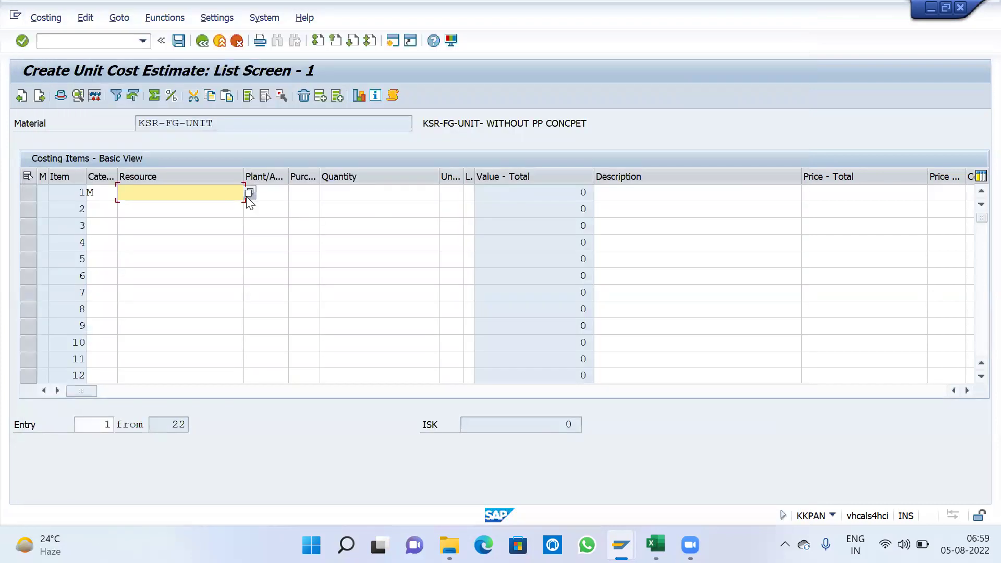
Step: Enter resource KSR-RM, plant KSRP and quantity 2 for the first costing item and have it valued
text(KSR)
key(Down)
key(Return)
key(Tab)
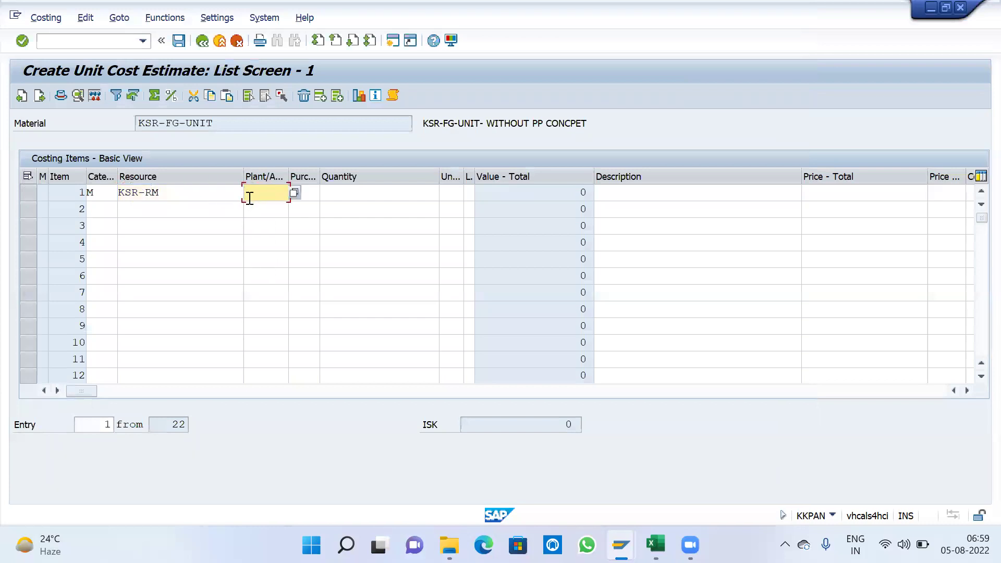
text(KSR)
key(Down)
key(Return)
key(Tab)
key(Tab)
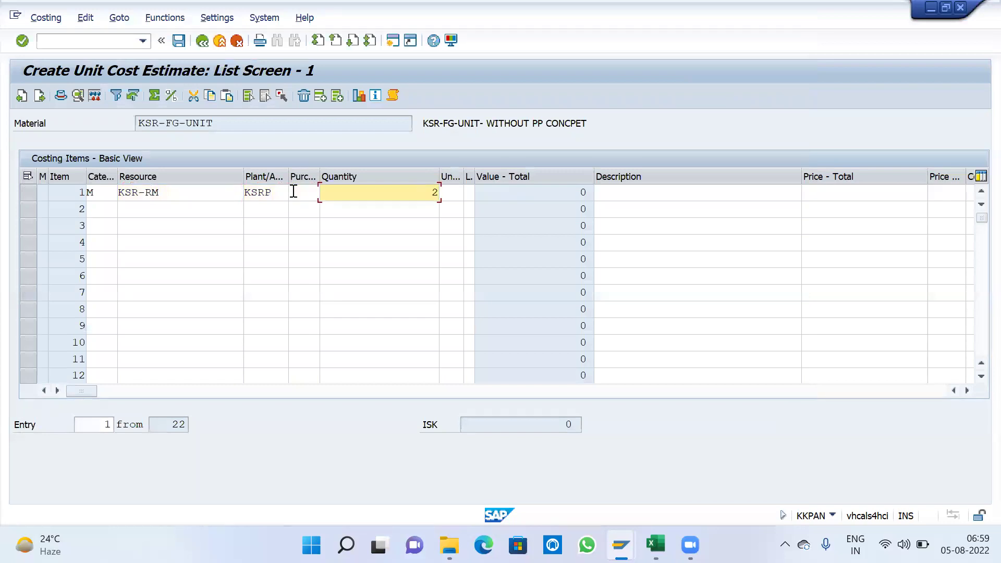
text(2)
key(Return)
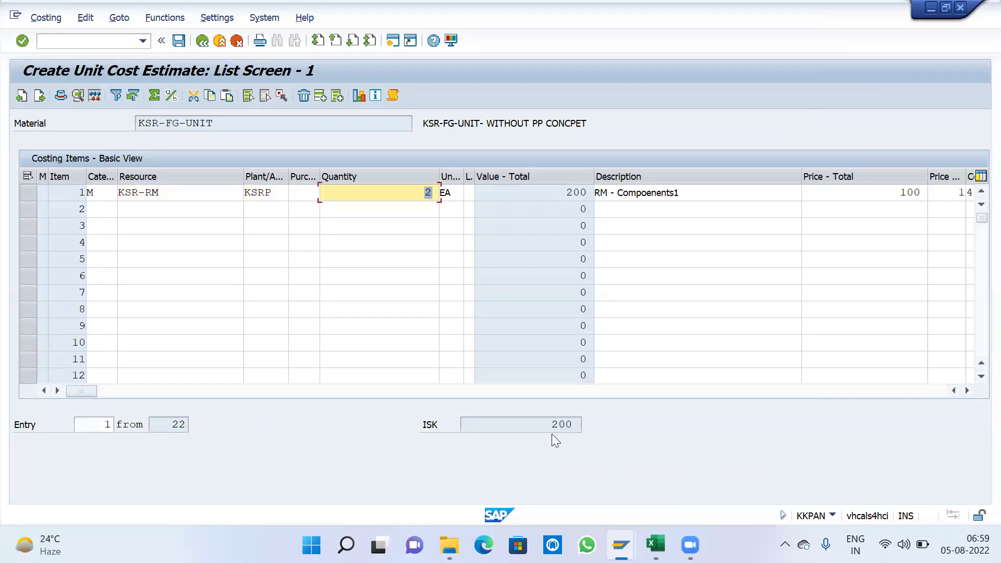
Step: Examine the quantity, total value, price and cost element of the KSR-RM costing item
click(425, 193)
click(967, 391)
click(967, 391)
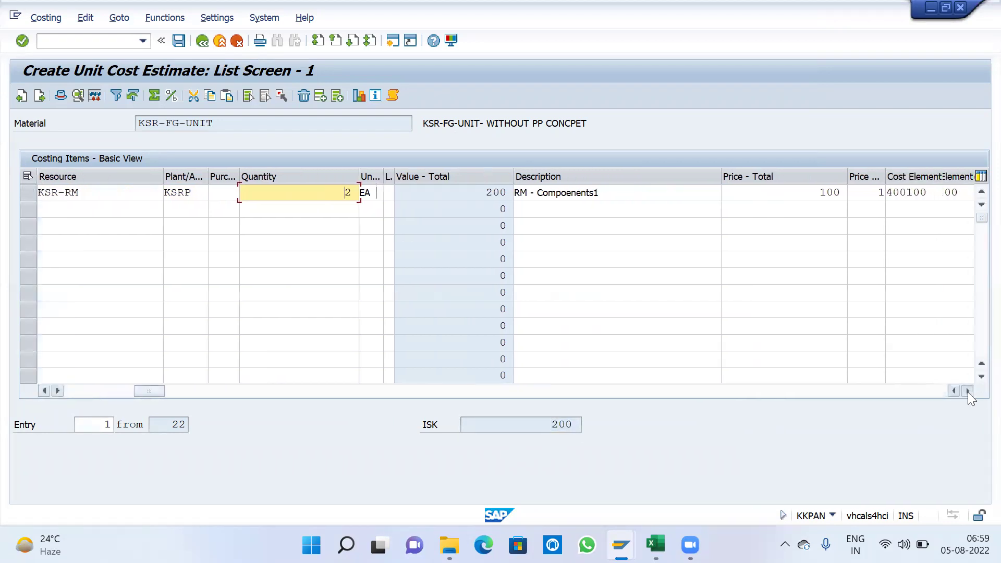
click(967, 391)
click(967, 391)
click(767, 196)
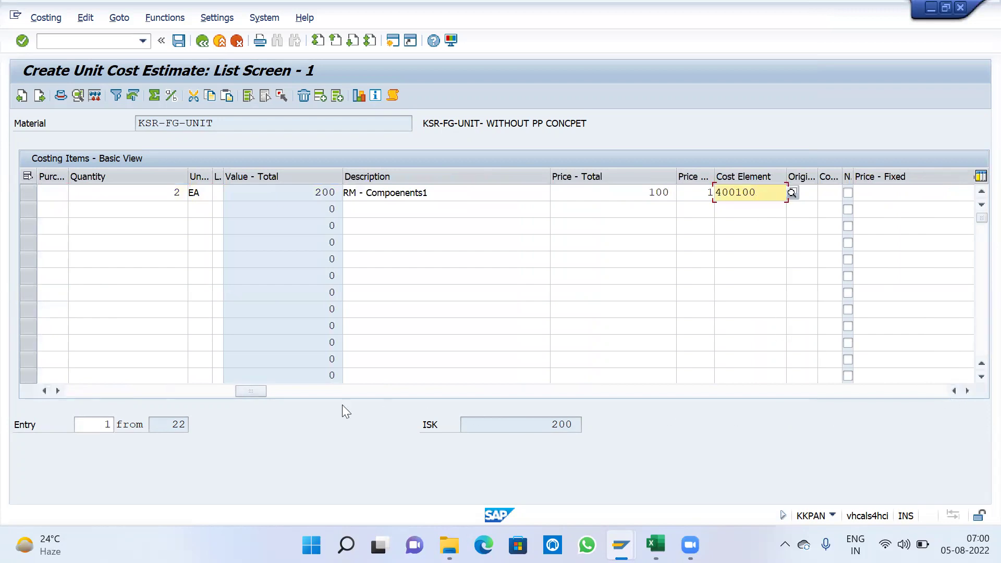
drag(266, 391, 102, 391)
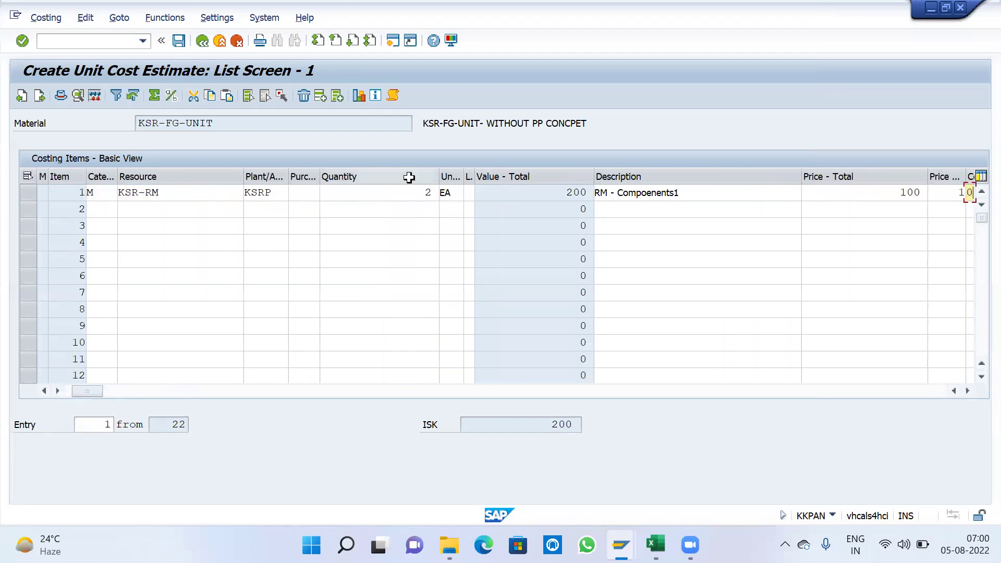
click(541, 422)
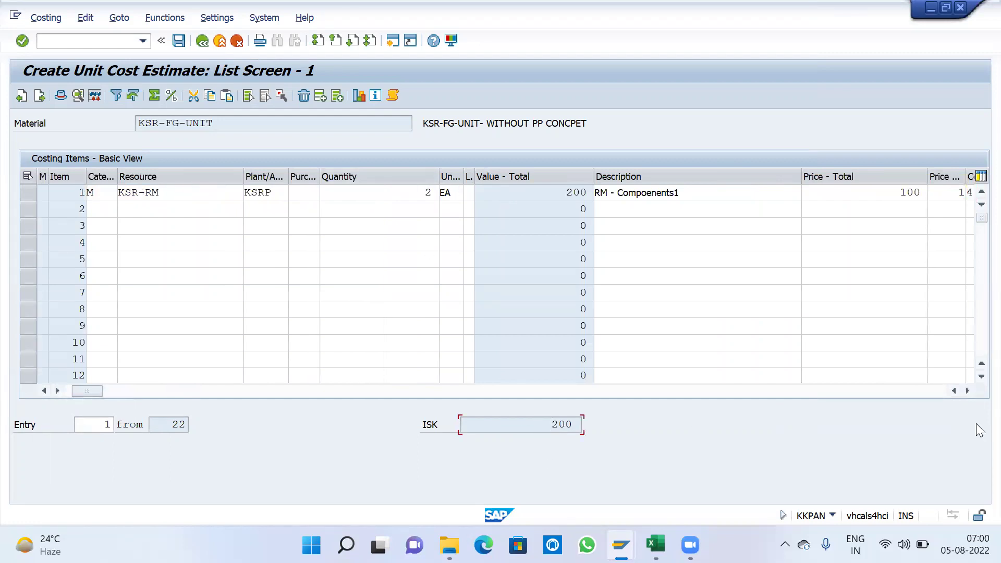
click(968, 391)
click(968, 391)
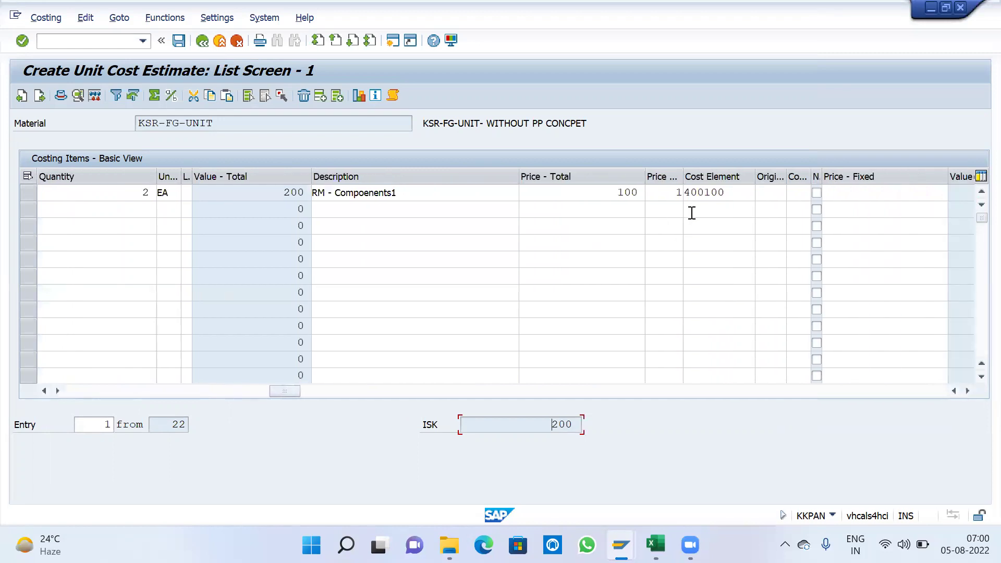
click(736, 195)
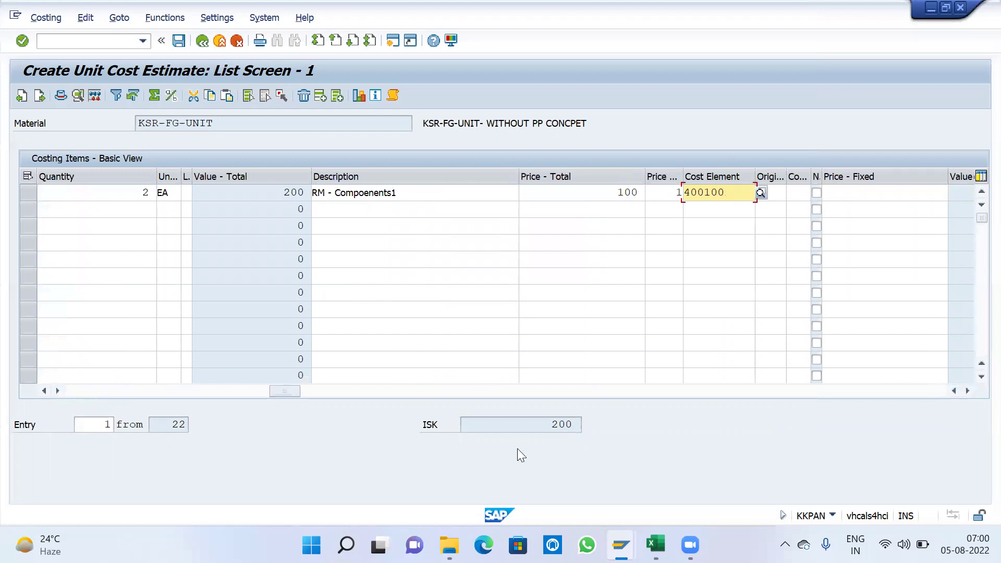
drag(288, 388, 64, 376)
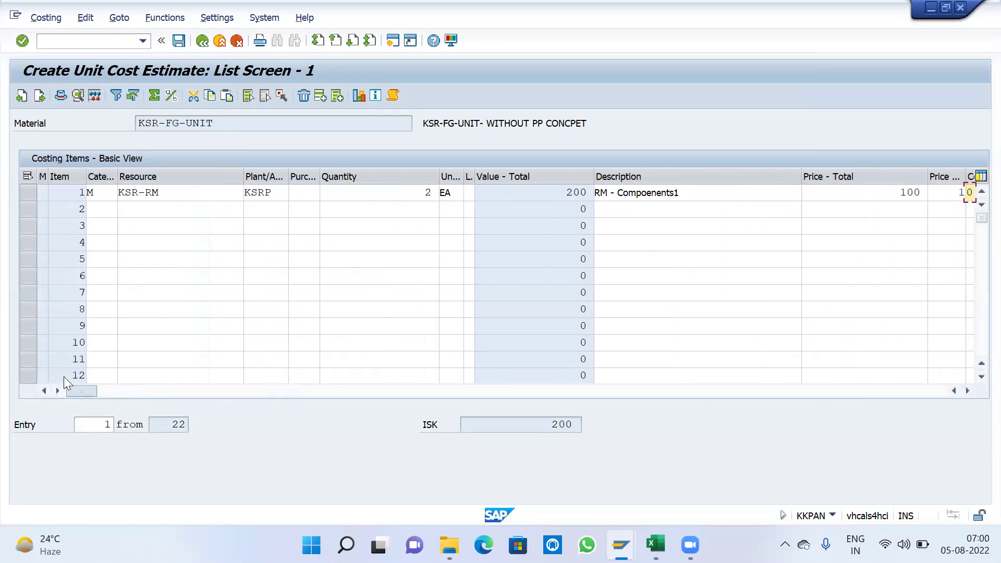
Step: Set the category of the second costing item to E (Internal Activity) from the list of item categories
click(104, 208)
key(F4)
click(36, 231)
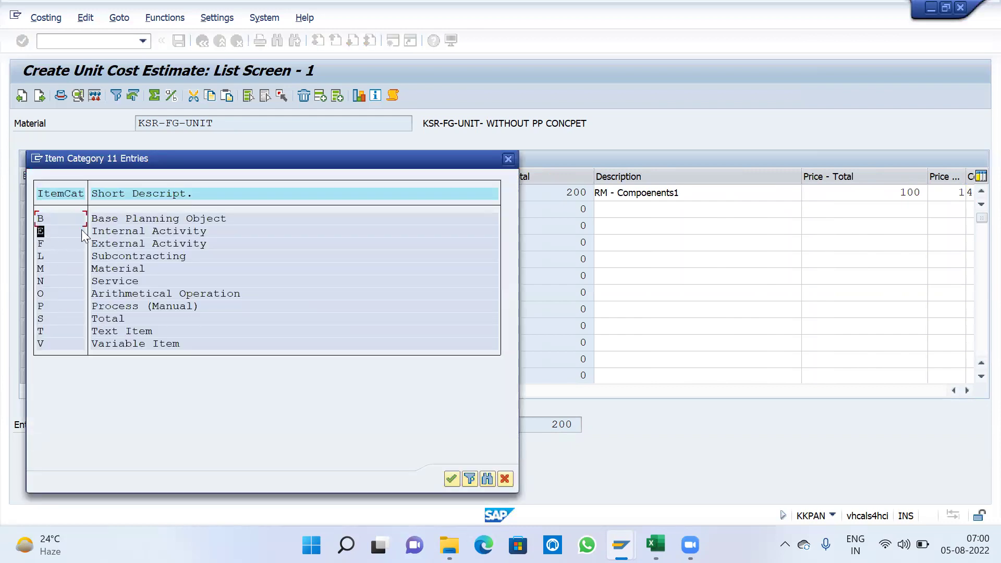
click(194, 232)
click(42, 231)
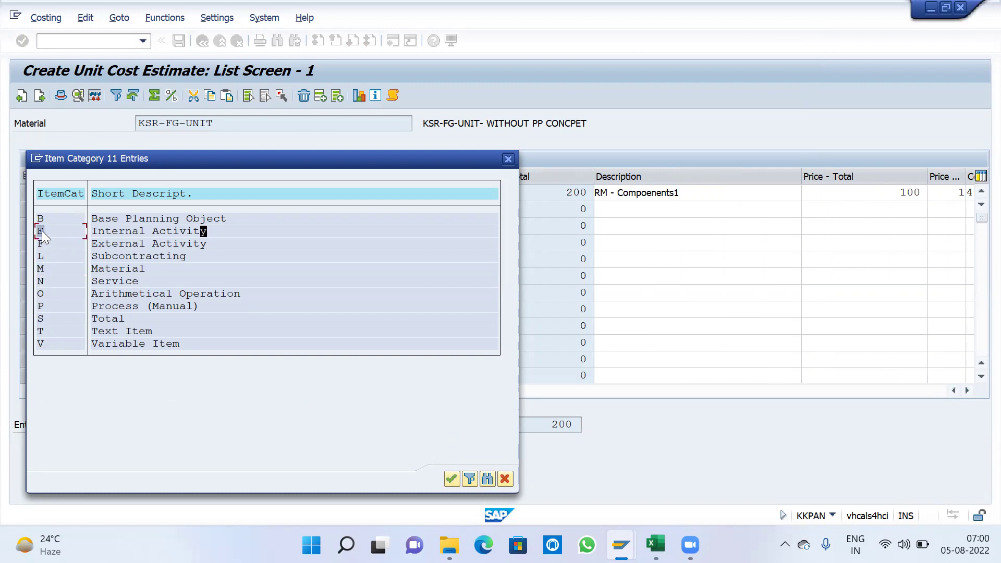
double_click(117, 227)
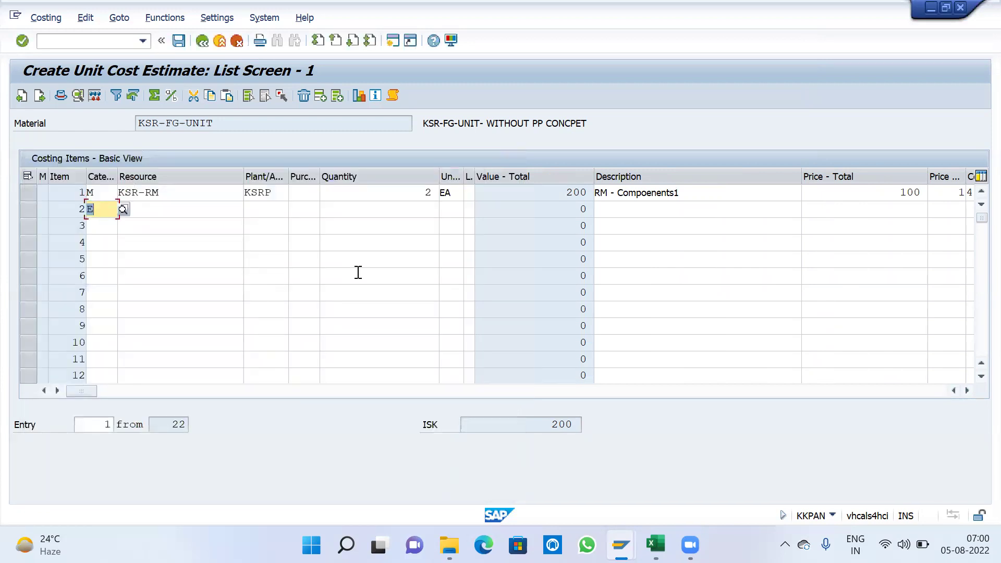
Step: Look up the cost centers of controlling area KSR and choose MFG_1 as the second item's resource
key(Tab)
click(249, 209)
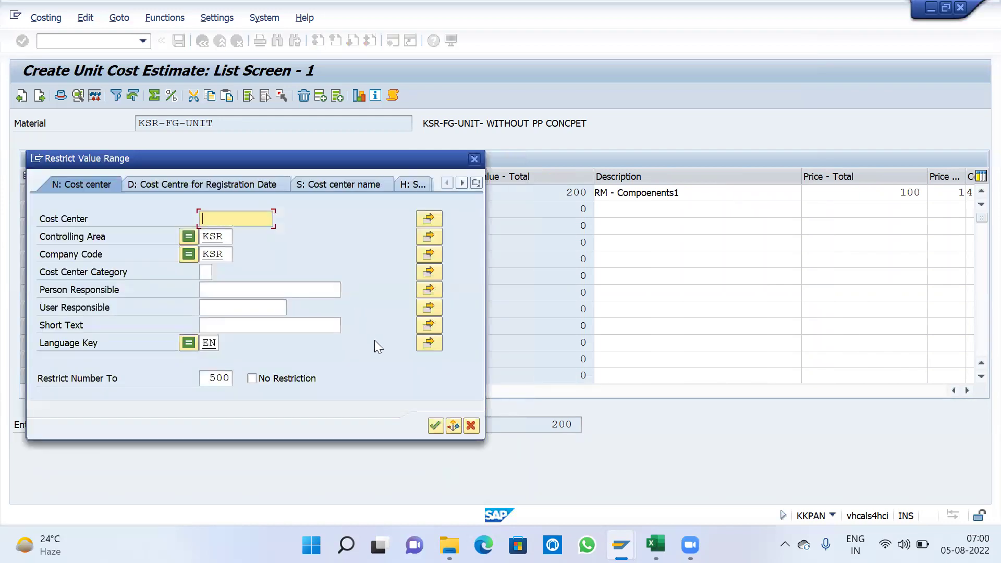
click(435, 426)
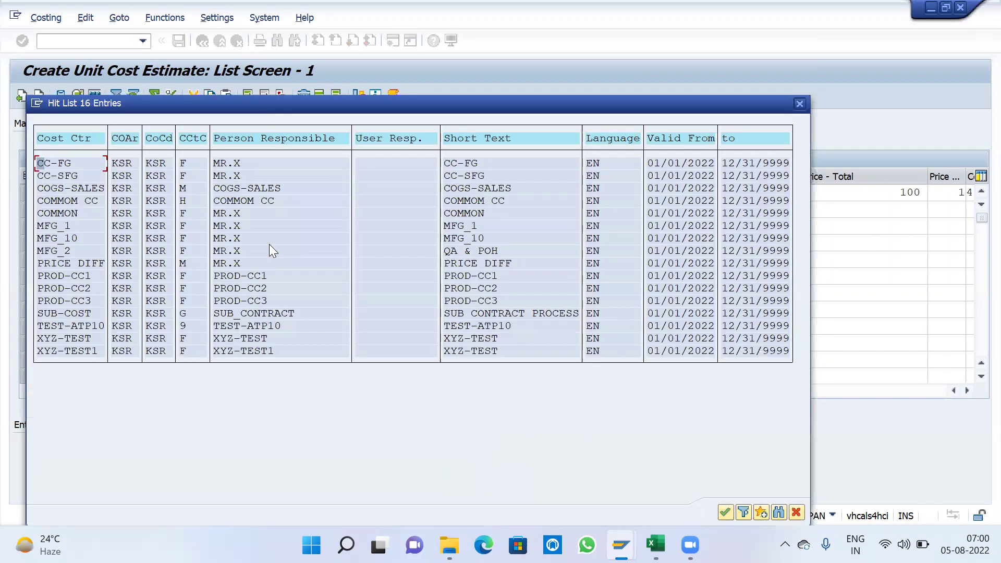
double_click(56, 228)
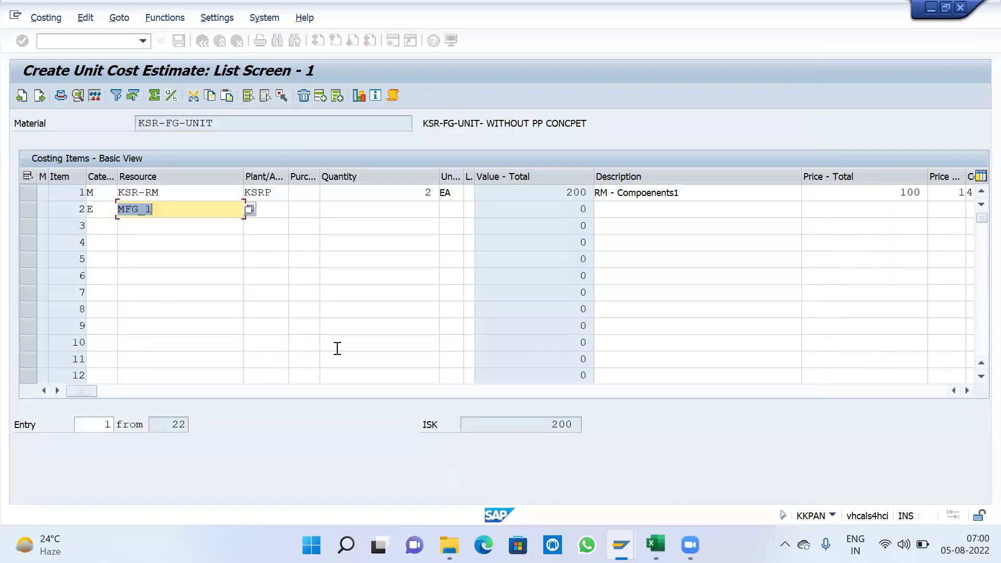
click(182, 214)
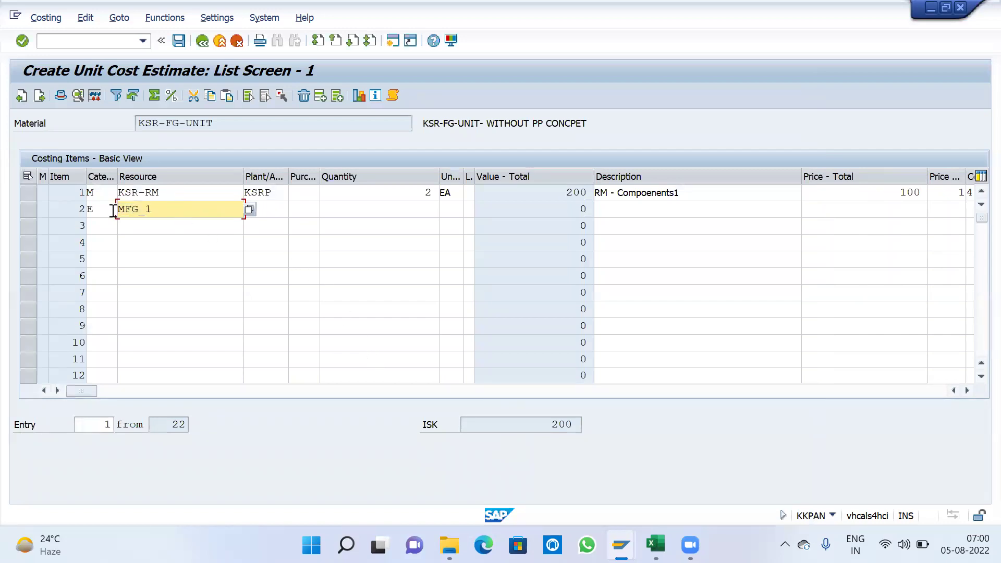
click(96, 209)
click(160, 208)
click(95, 192)
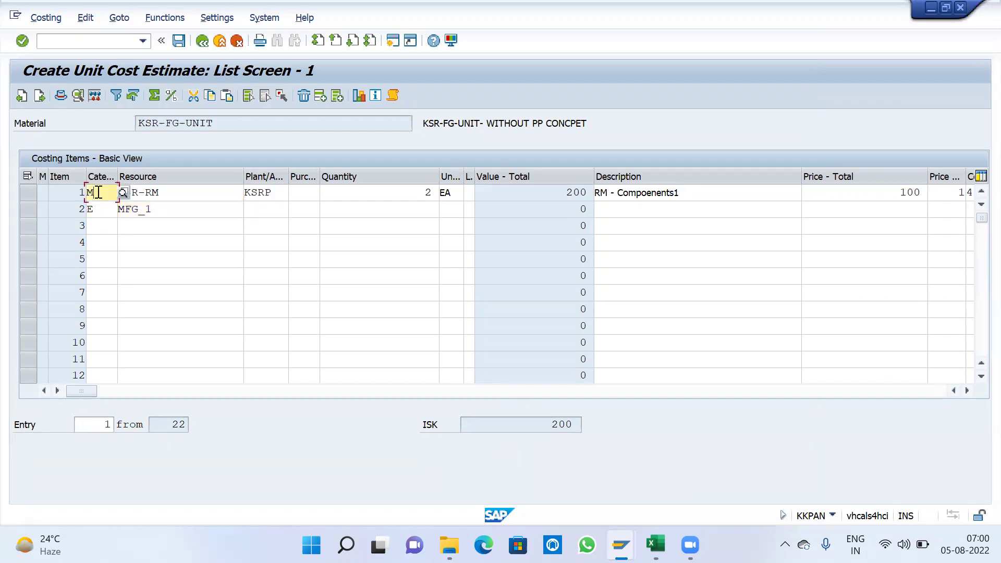
Step: Widen the Plant/Activity column and compare the resource and plant/activity entries of the first two costing items
click(165, 191)
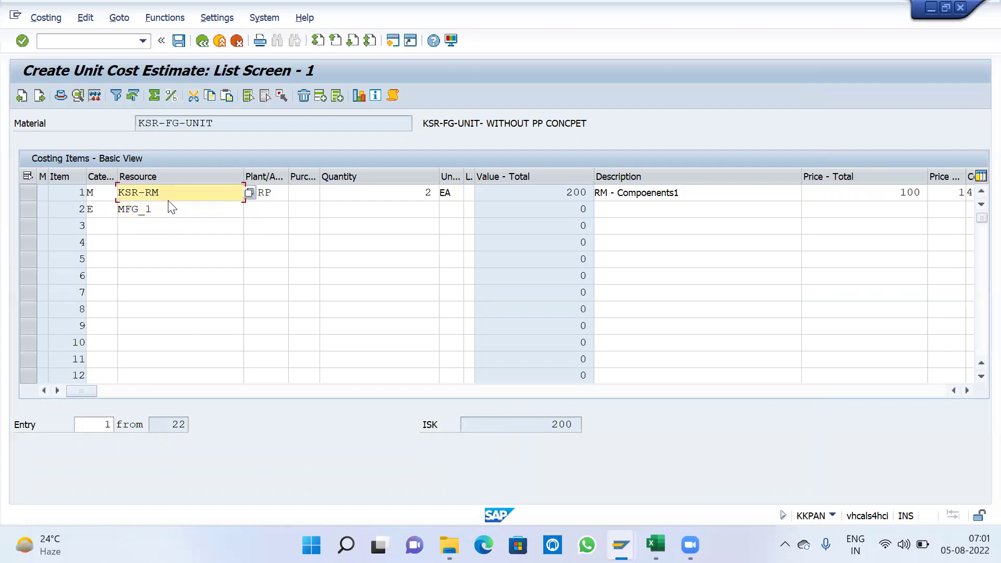
click(168, 209)
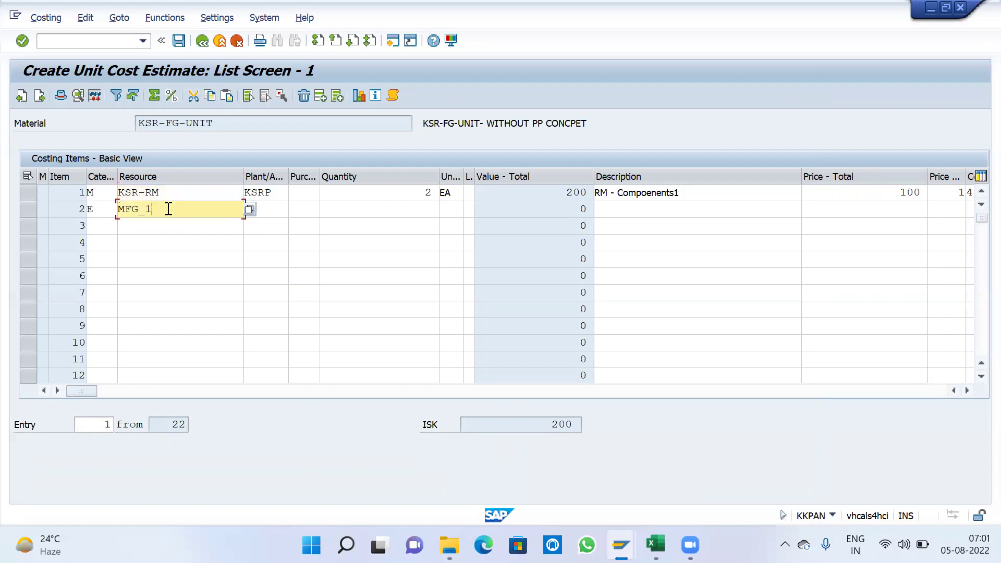
click(176, 194)
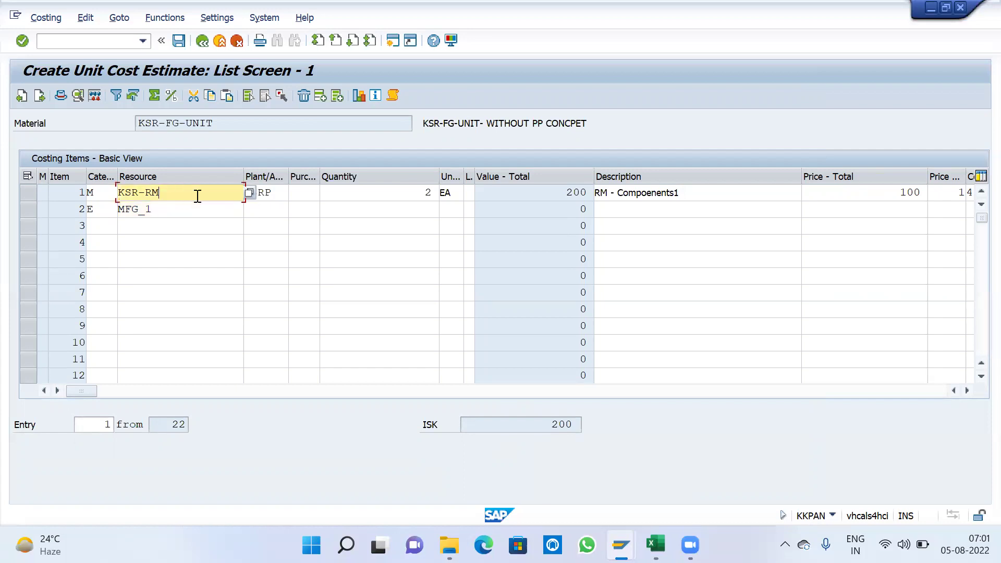
click(280, 191)
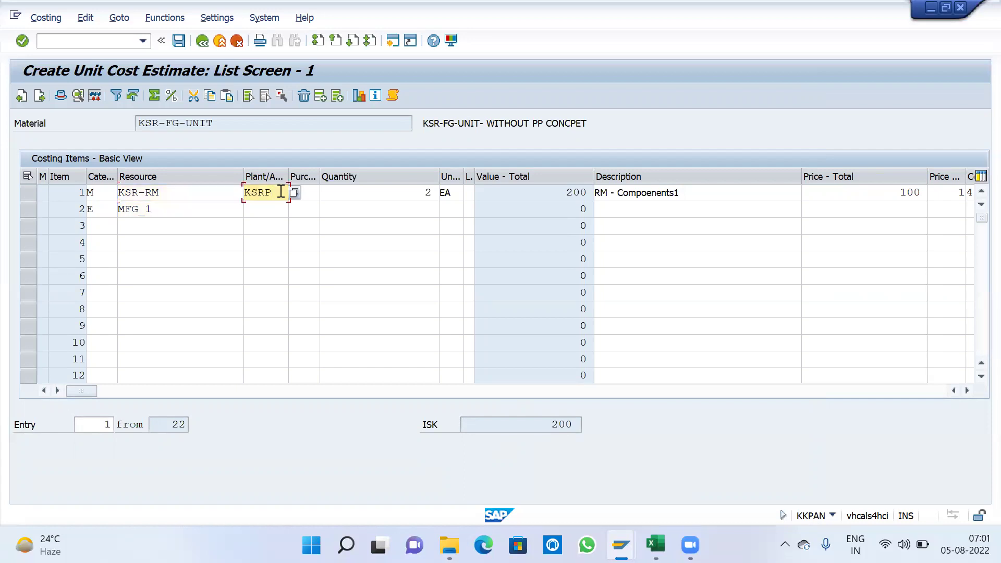
click(159, 210)
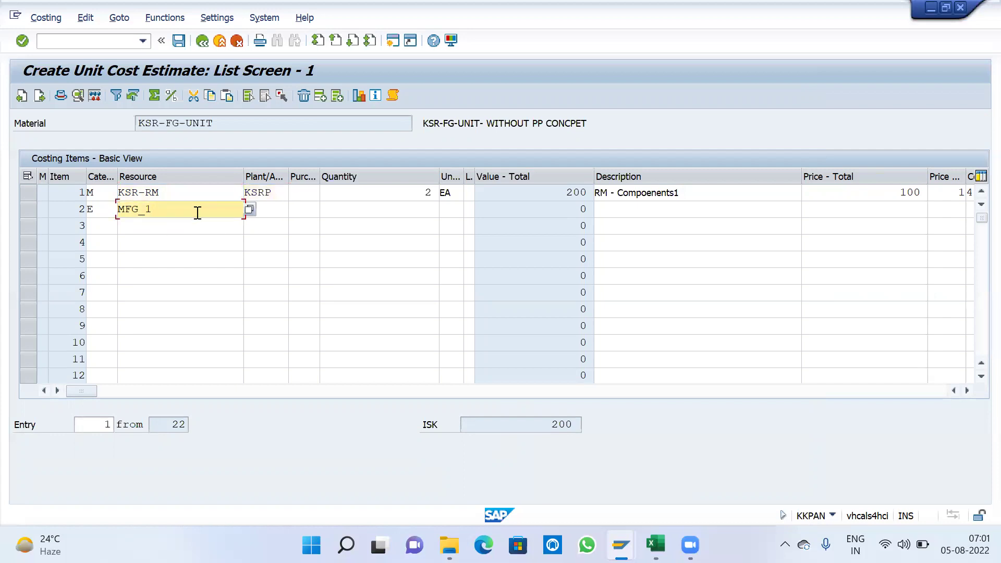
click(276, 211)
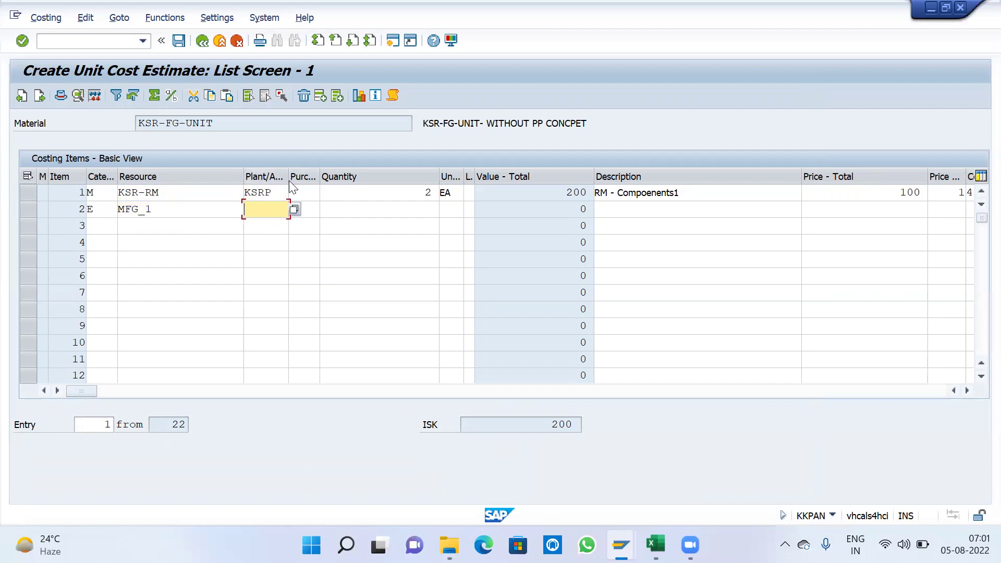
drag(288, 177, 376, 203)
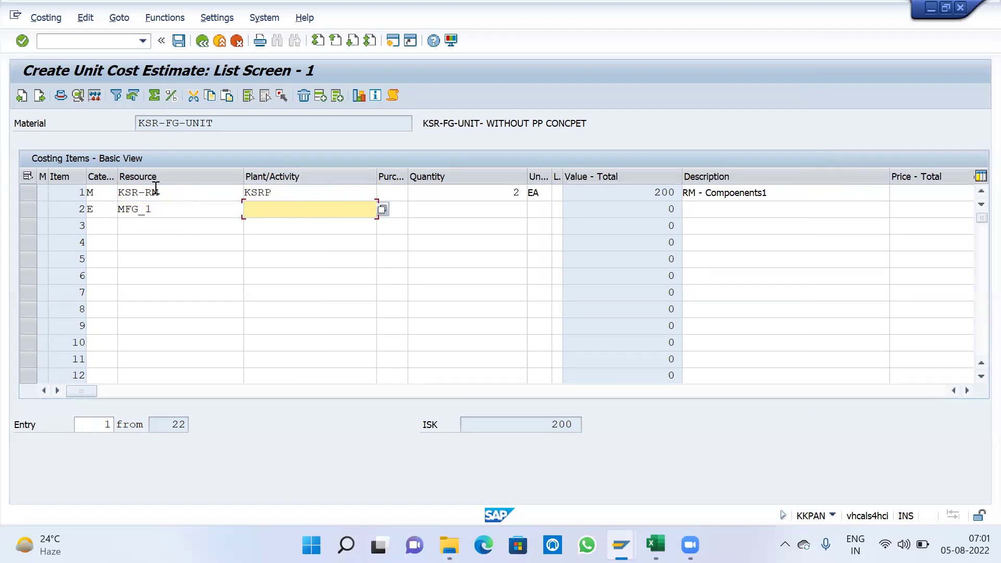
click(162, 192)
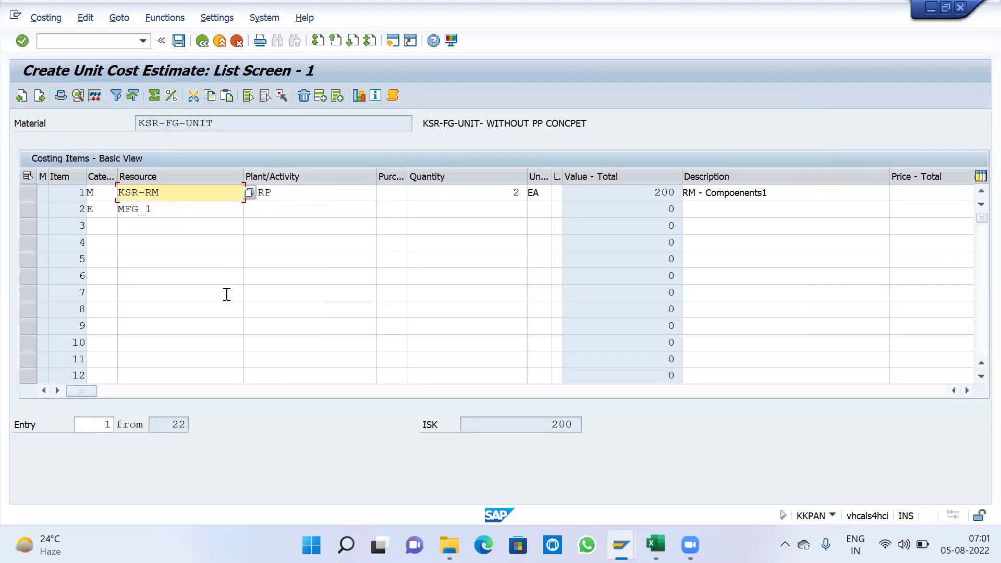
click(160, 210)
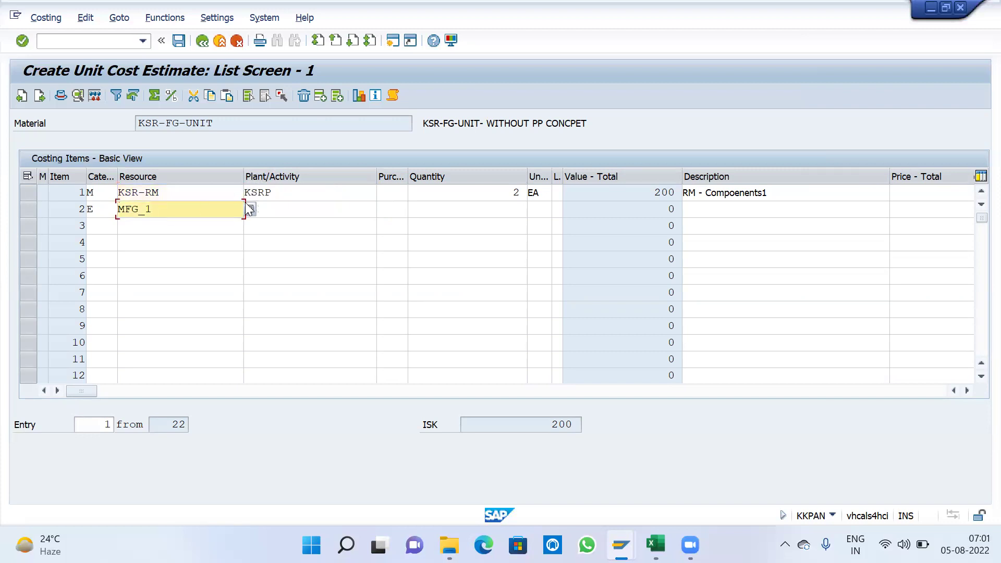
Step: Choose activity type LAB for the second costing item, enter quantity 1 and have it valued
click(277, 211)
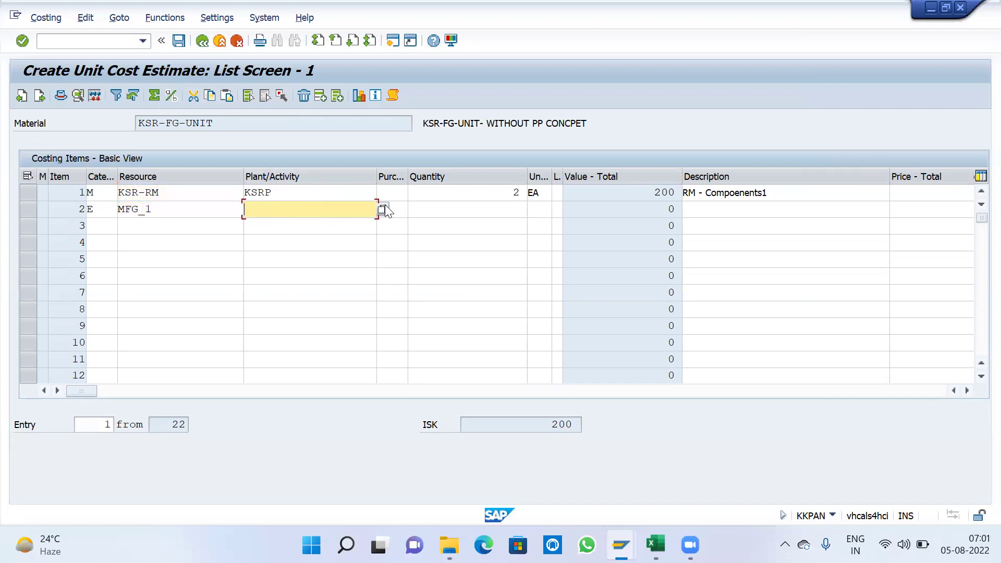
click(383, 211)
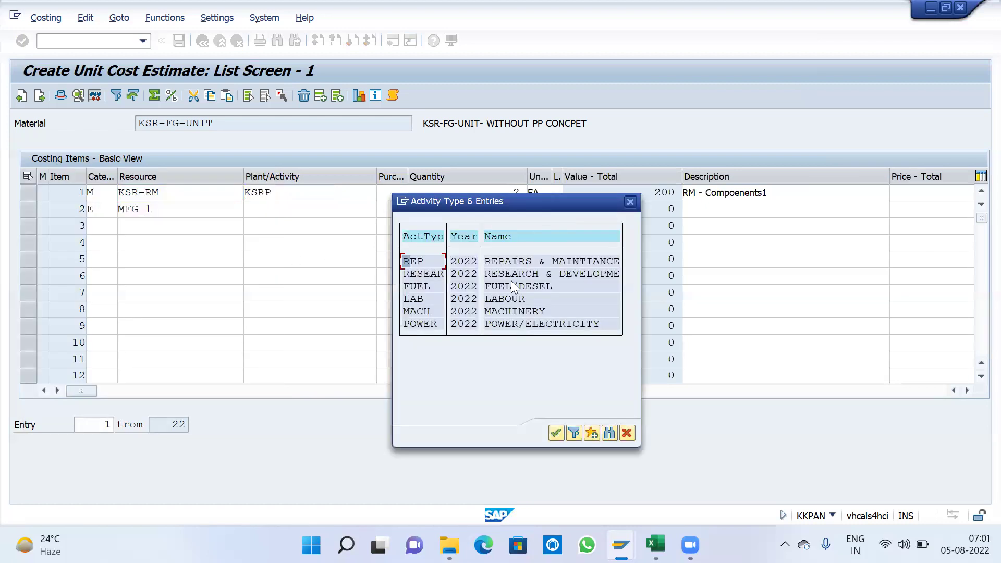
click(422, 300)
double_click(414, 295)
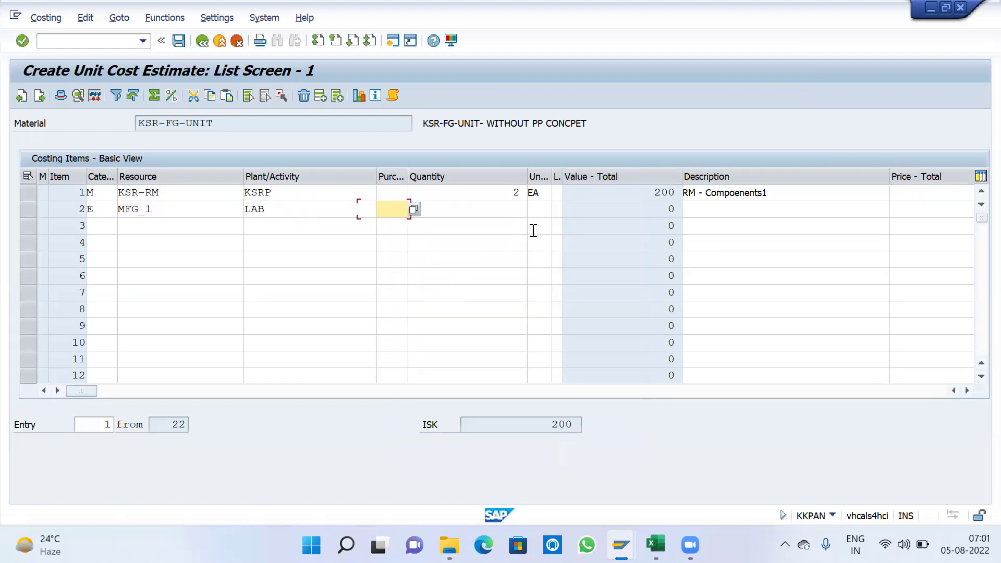
key(Tab)
text(1)
key(Return)
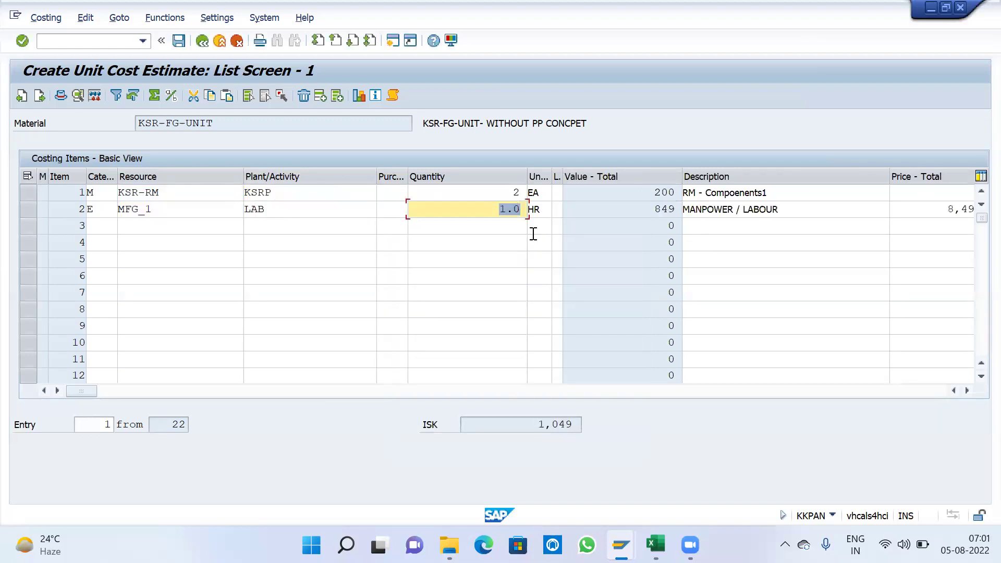
Step: Examine the estimate's total and the activity and price details of the MFG_1 labour item
drag(533, 425, 578, 424)
drag(152, 209, 268, 221)
click(273, 215)
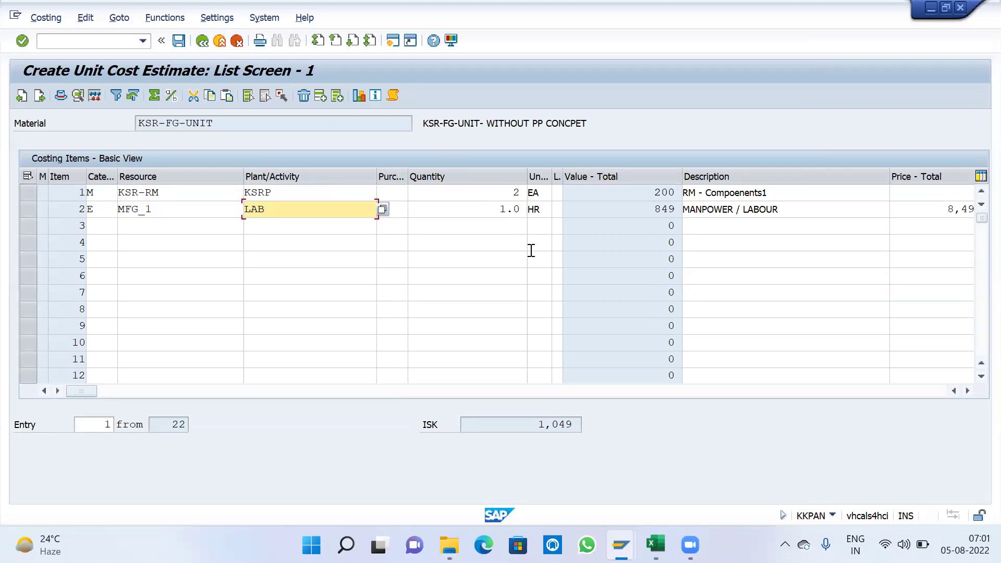
click(968, 391)
click(967, 390)
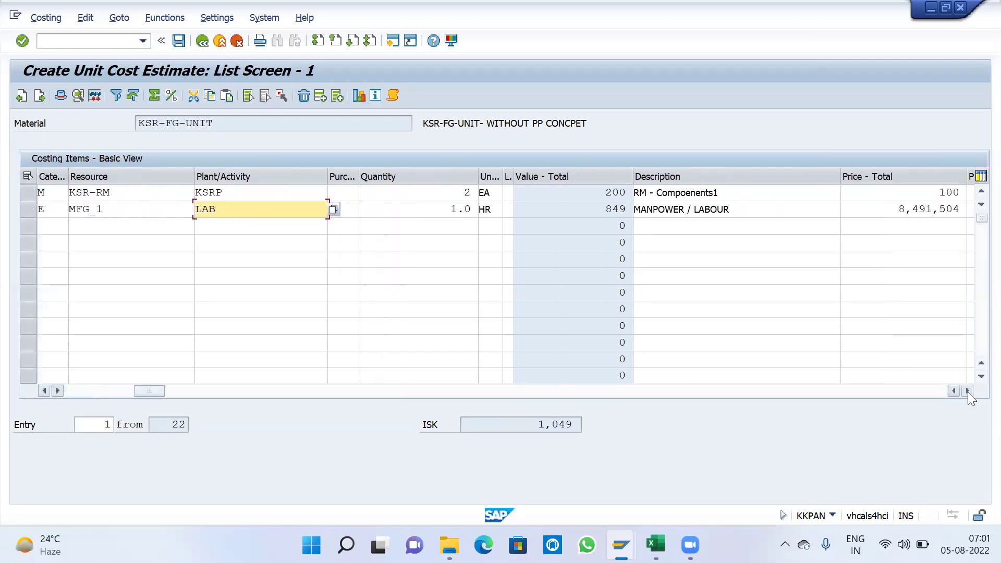
click(967, 391)
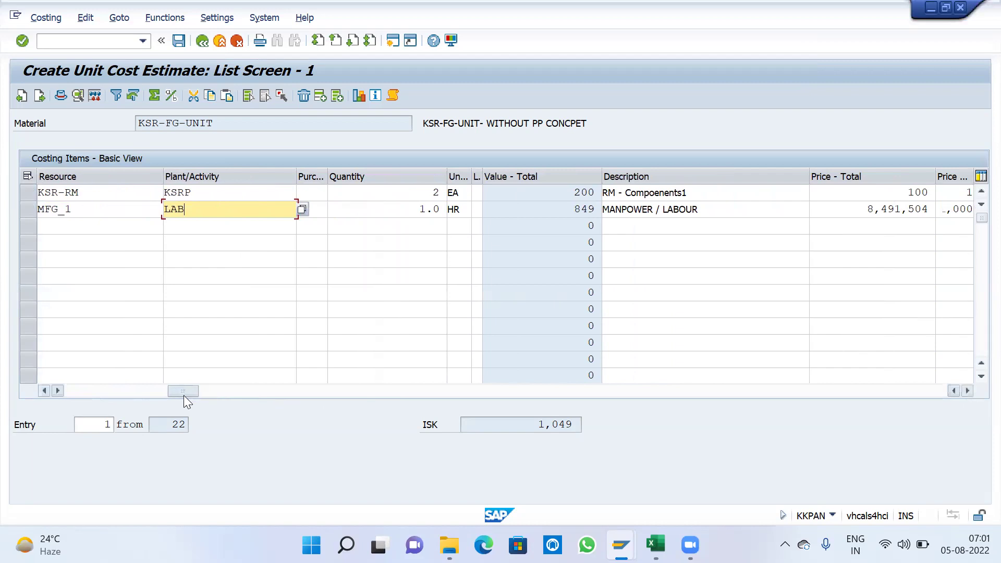
drag(184, 392, 68, 391)
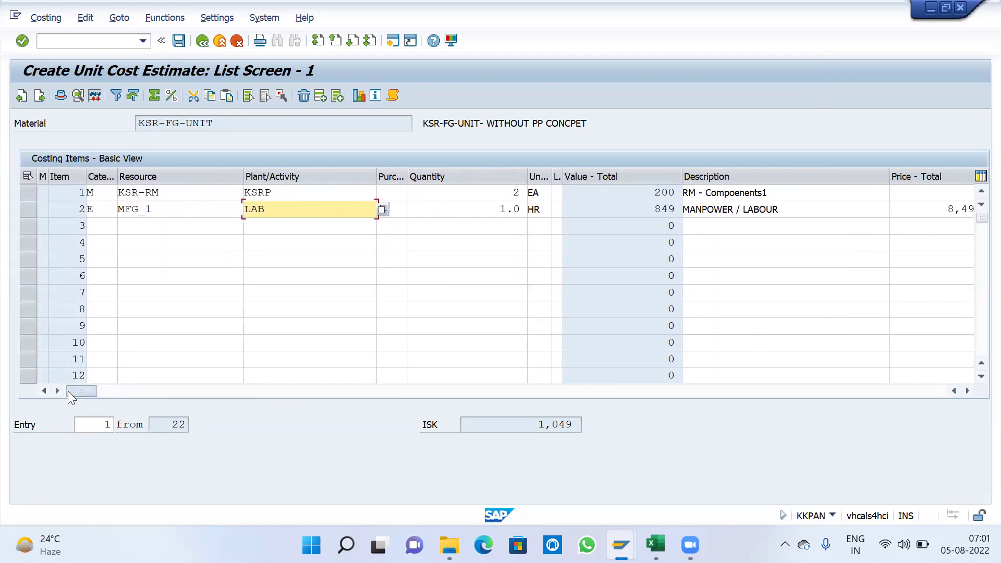
Step: Add a third costing item with category E and copy resource MFG_1 into it from the second item
click(111, 225)
text(E)
key(Return)
drag(164, 207, 112, 209)
key(ctrl+c)
click(136, 226)
key(ctrl+v)
Step: Choose activity type MACH for the third costing item, enter quantity 2 and have it valued
click(286, 232)
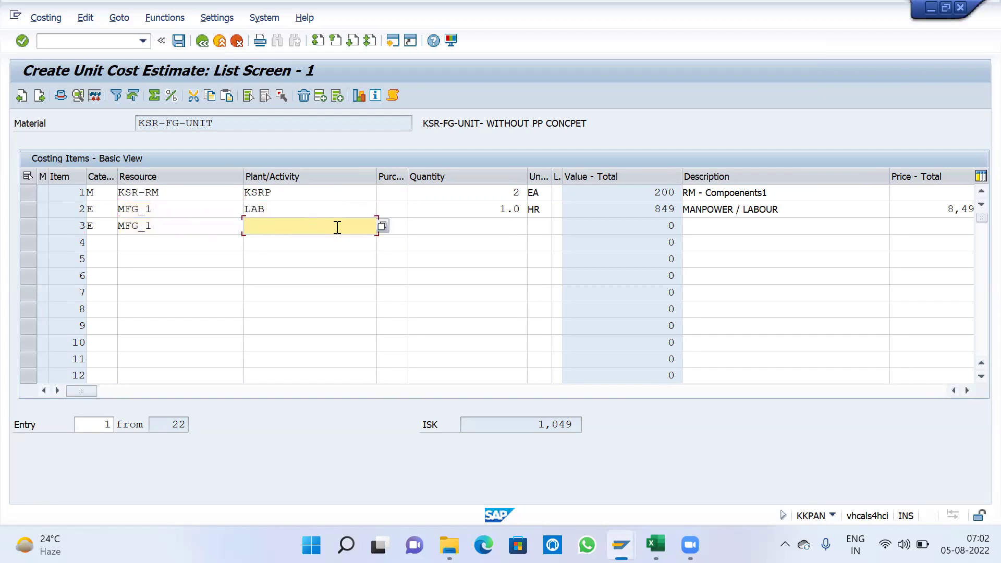
click(385, 225)
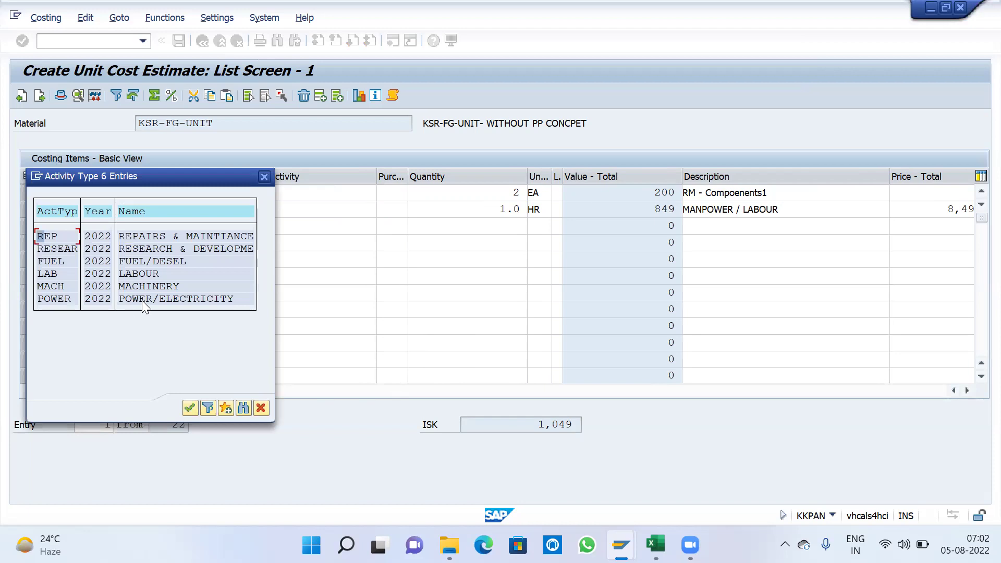
click(156, 286)
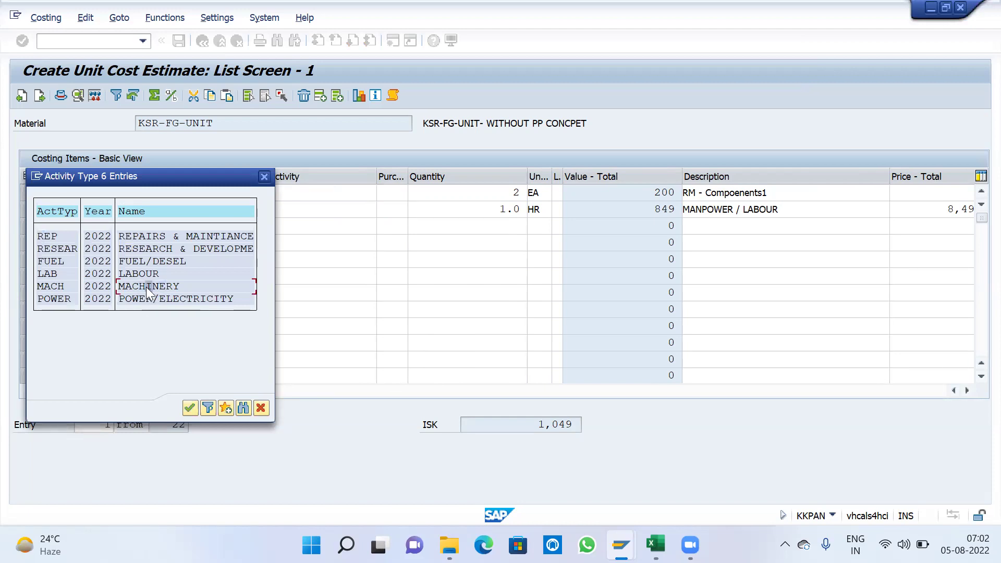
double_click(151, 286)
key(Tab)
text(2)
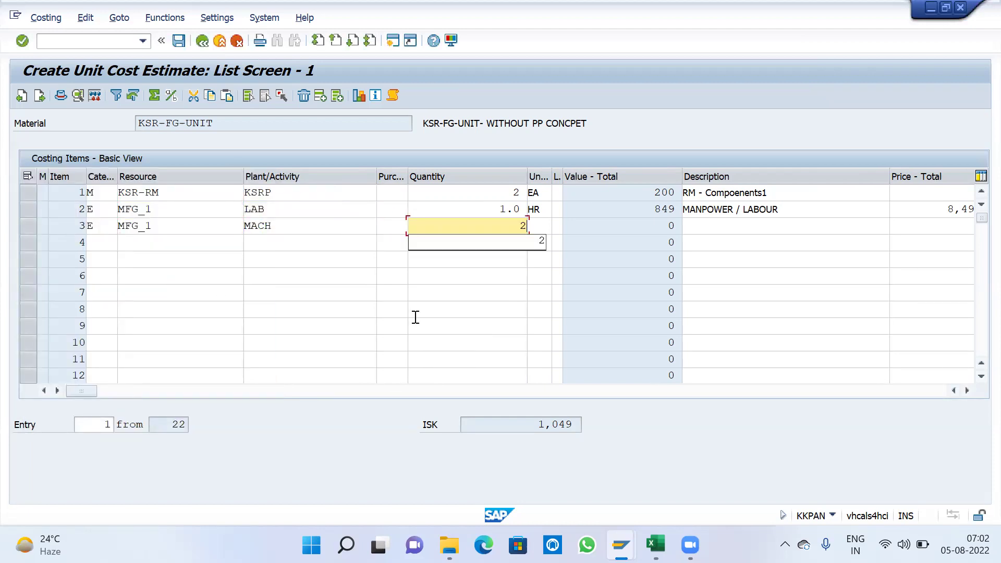
key(Return)
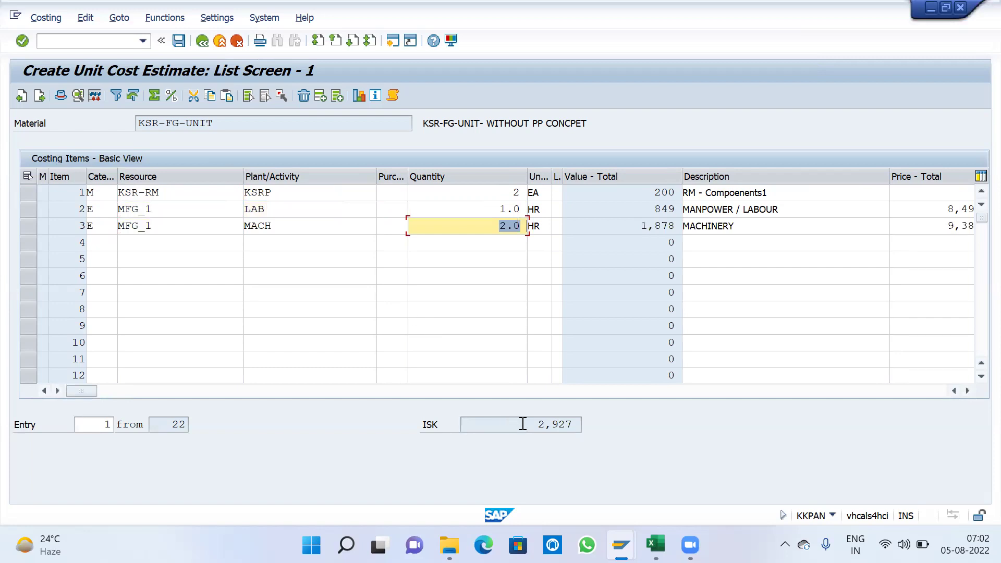
Step: Review the resource, activity and quantity of the machinery item and the total value of the estimate
click(541, 425)
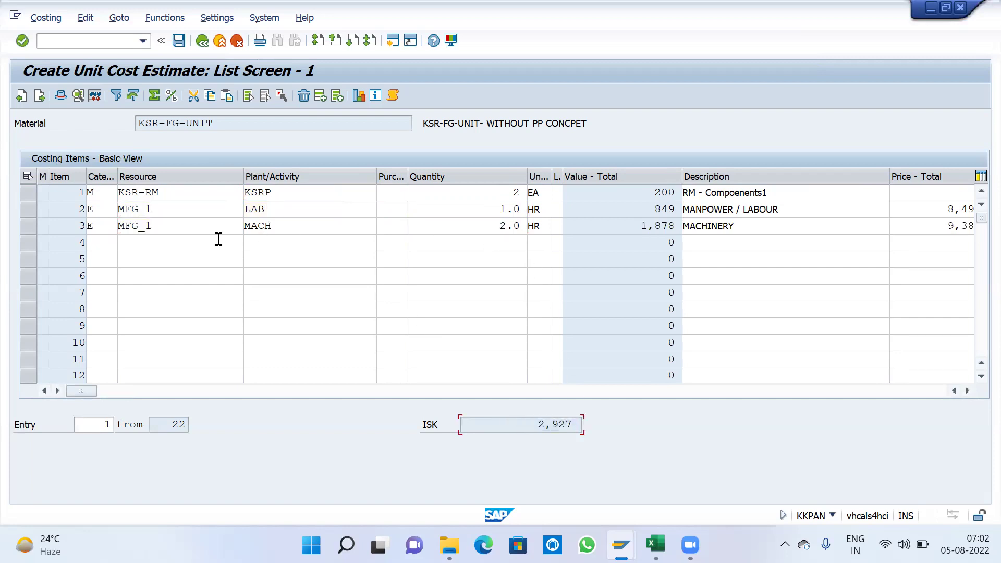
click(162, 228)
click(287, 226)
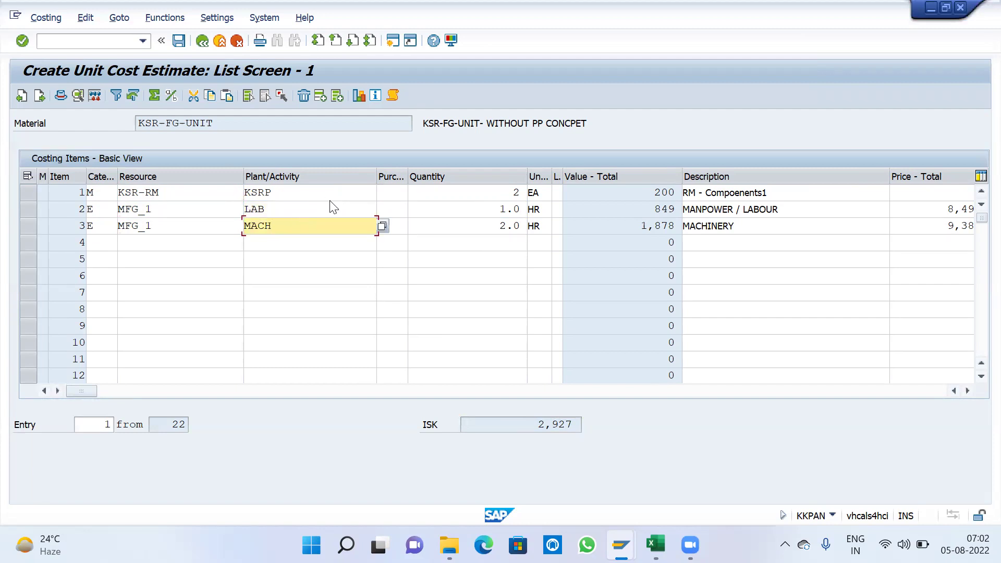
click(500, 226)
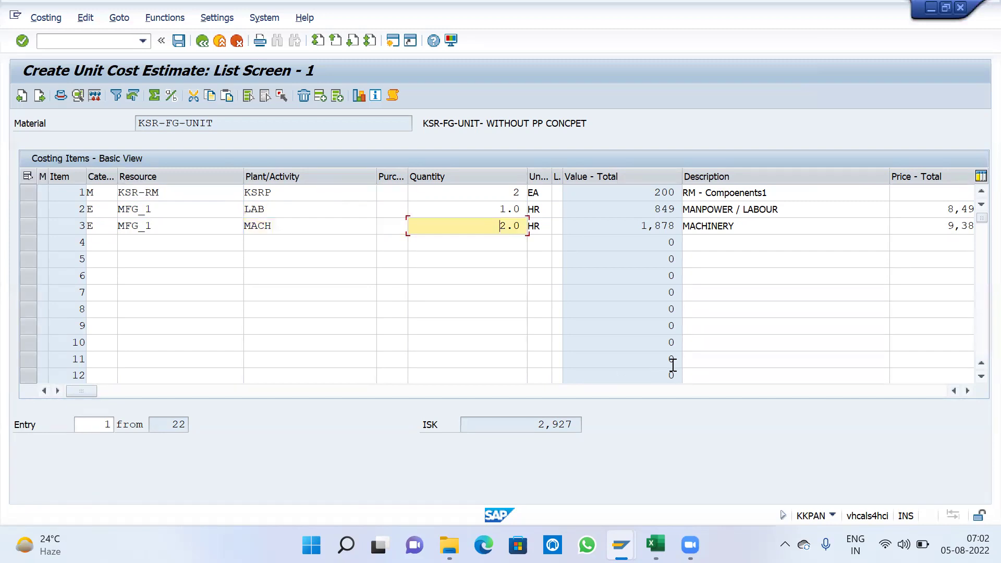
mouse_move(620, 545)
drag(513, 429, 574, 427)
click(574, 428)
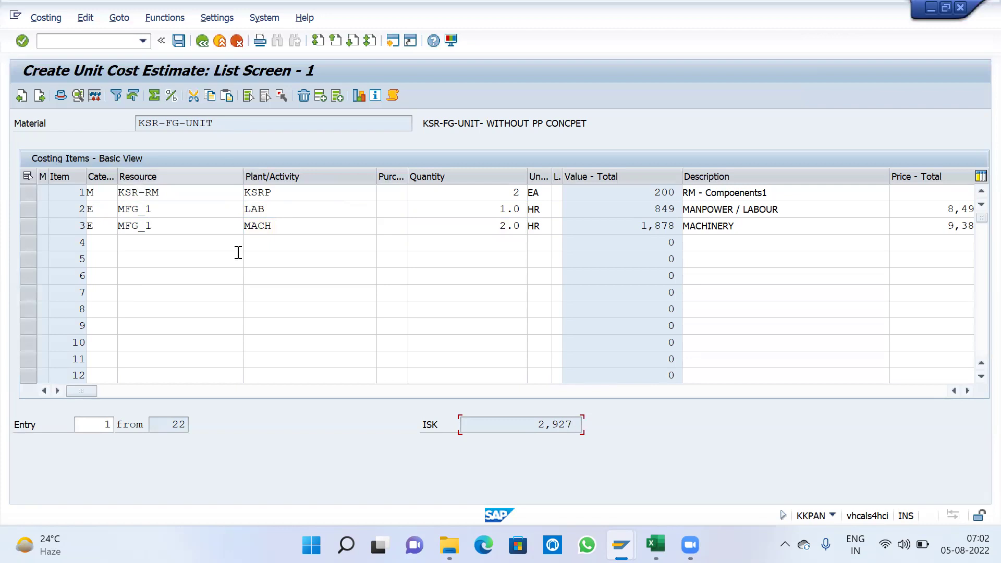
Step: Save the costing items and display the cost components of the KSR-FG-UNIT estimate
click(180, 41)
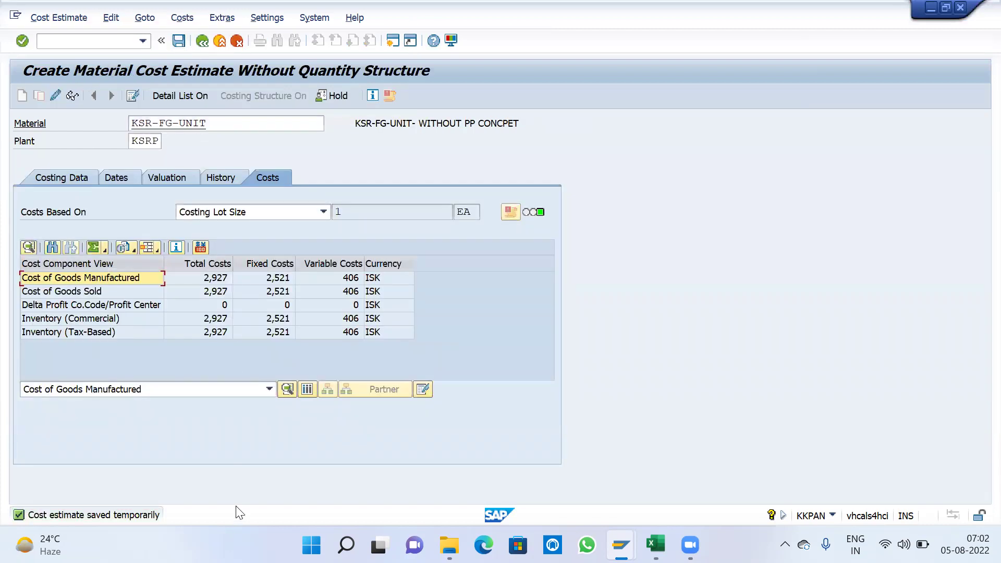
click(182, 17)
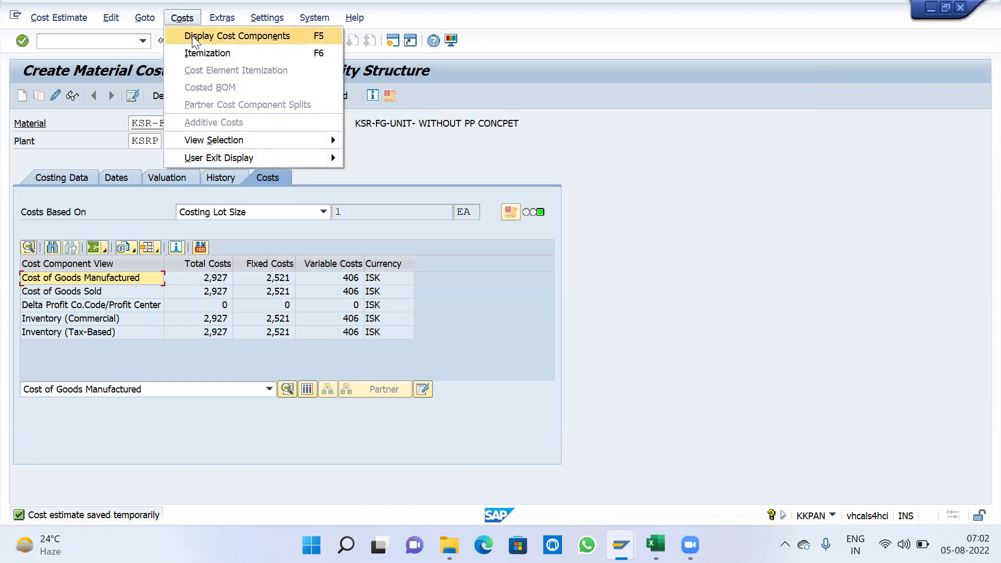
click(224, 34)
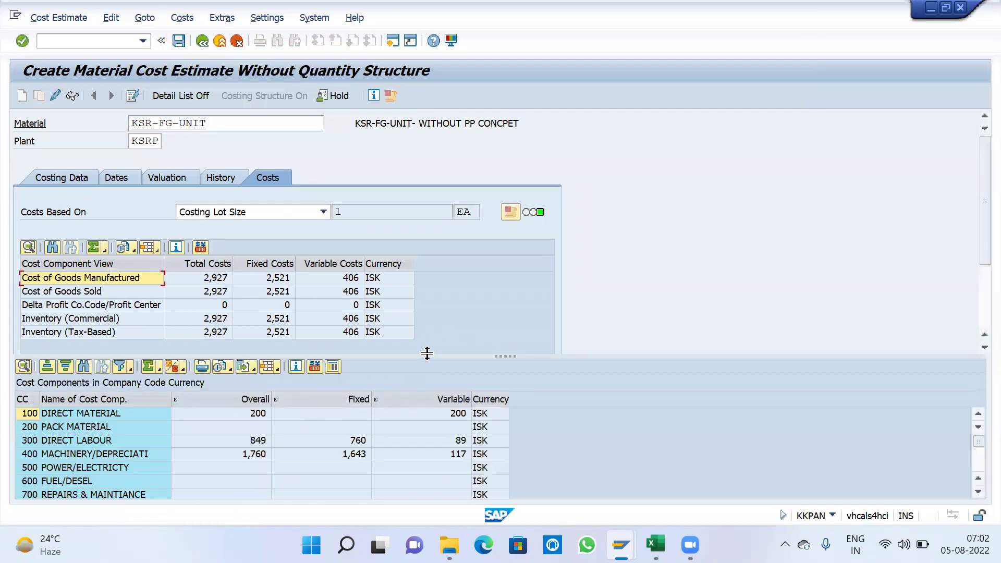
Step: Enlarge the cost component list and examine the overall costs for direct material, direct labour, machinery and insurance
drag(426, 354, 409, 156)
click(252, 212)
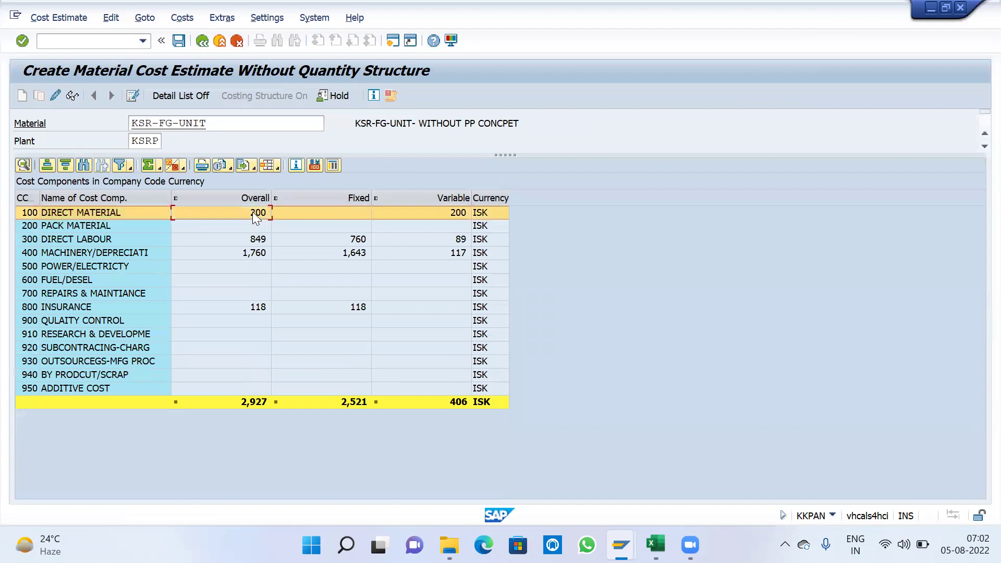
click(251, 239)
click(251, 253)
click(246, 309)
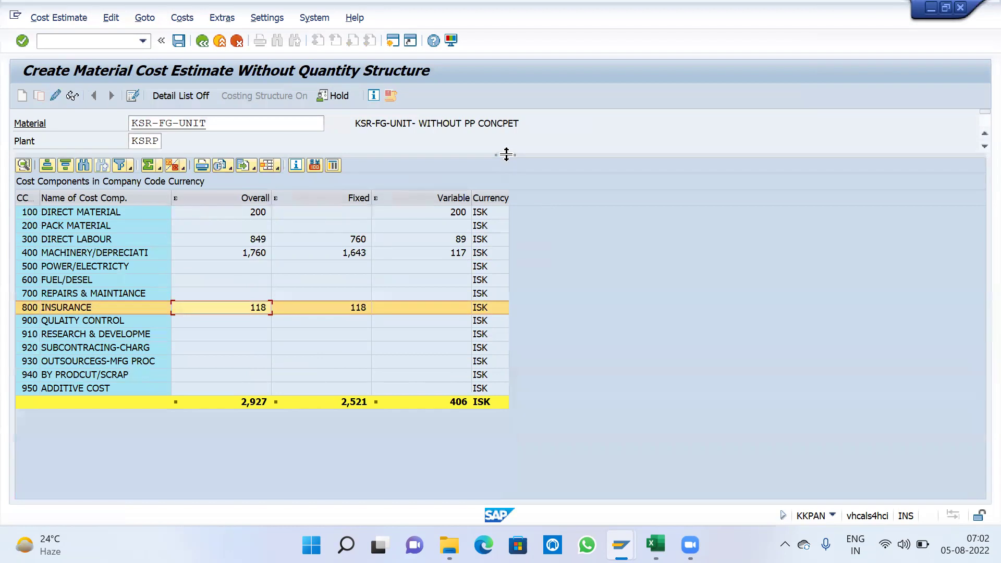
Step: Shrink the cost component list to its former height and save the material cost estimate
drag(506, 154, 498, 356)
click(181, 43)
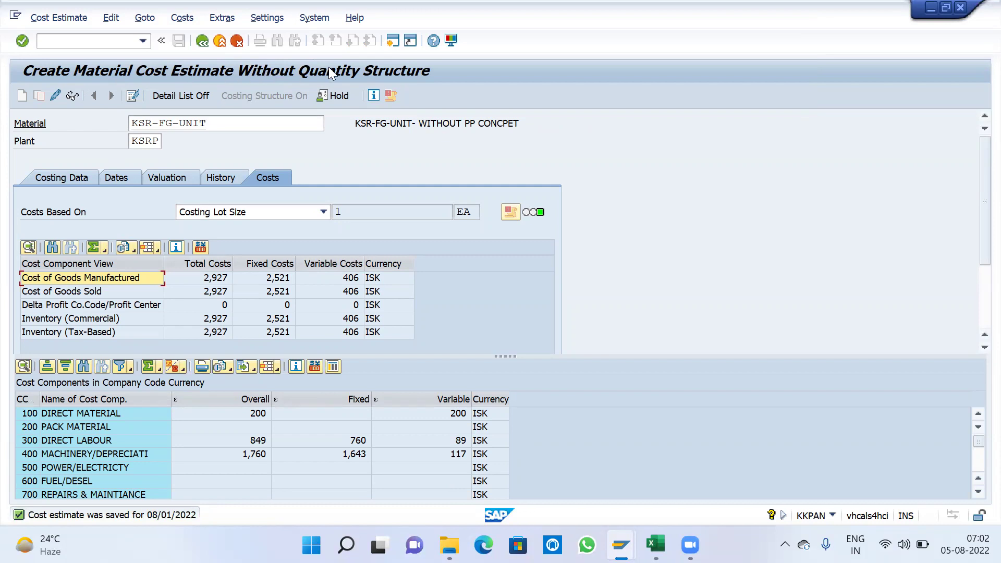
Step: Review the costing data, dates, valuation and history of the saved KSR-FG-UNIT cost estimate
click(71, 182)
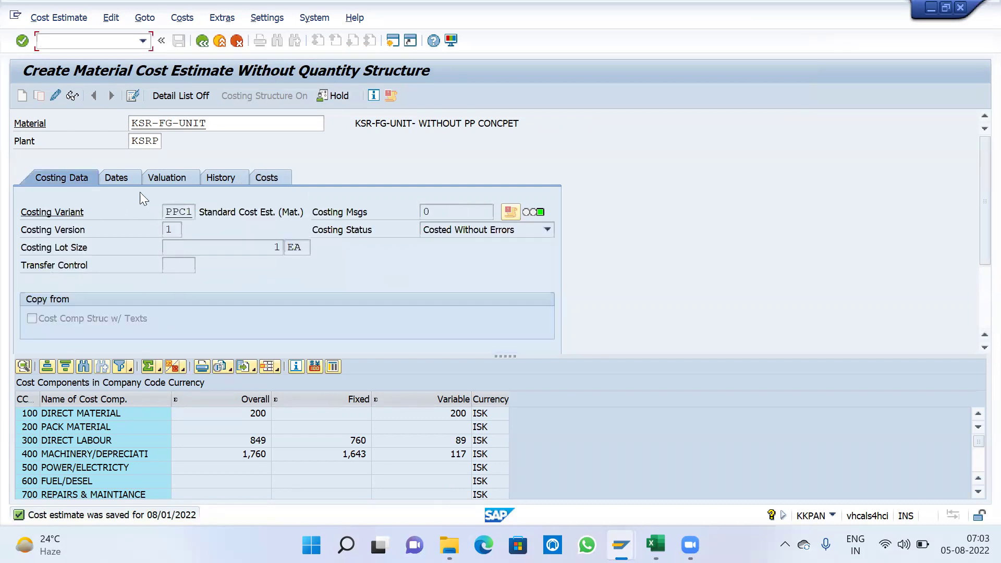
click(125, 178)
click(160, 180)
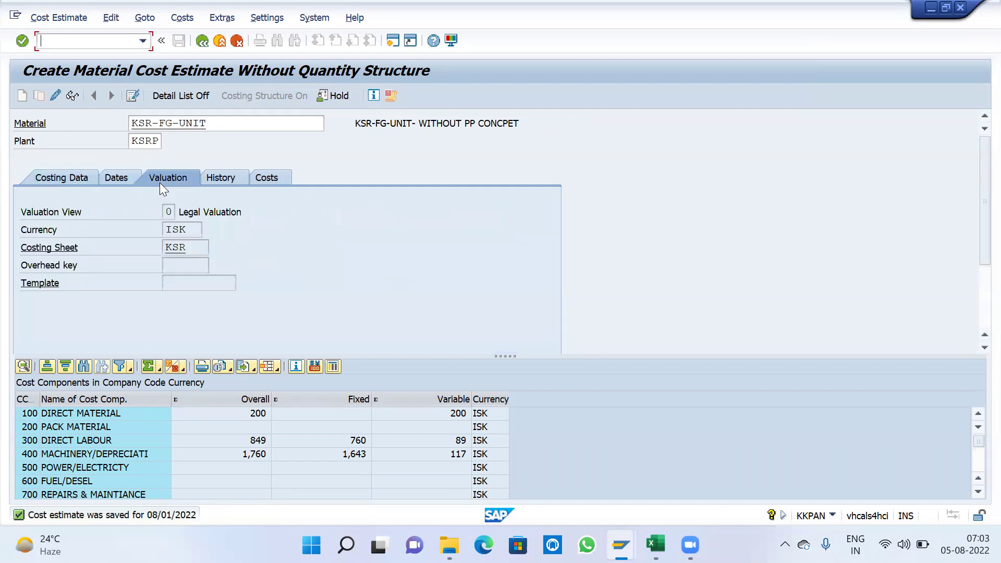
click(225, 183)
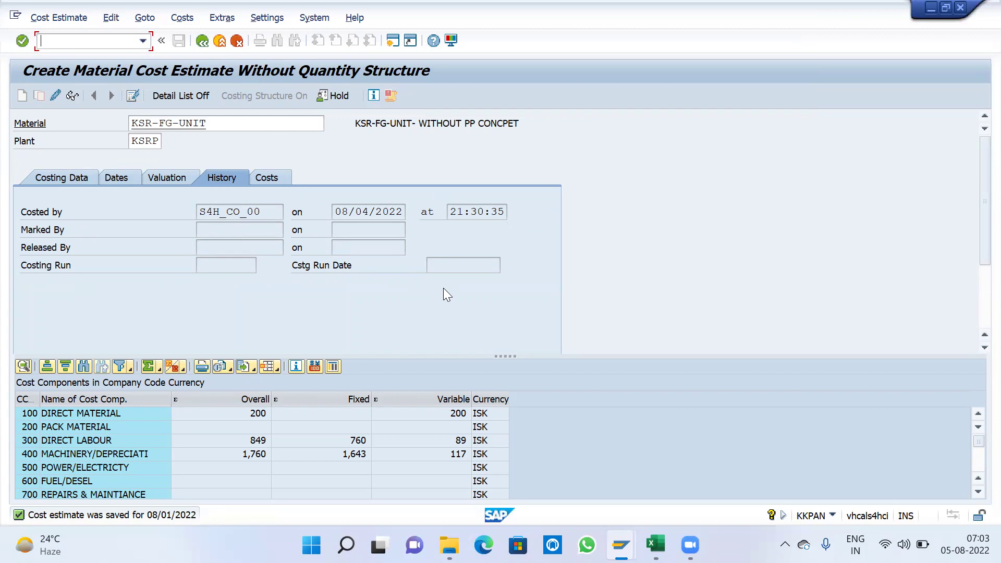
Step: Copy the material KSR-FG-UNIT from the saved cost estimate and open the price update transaction CK24
click(215, 123)
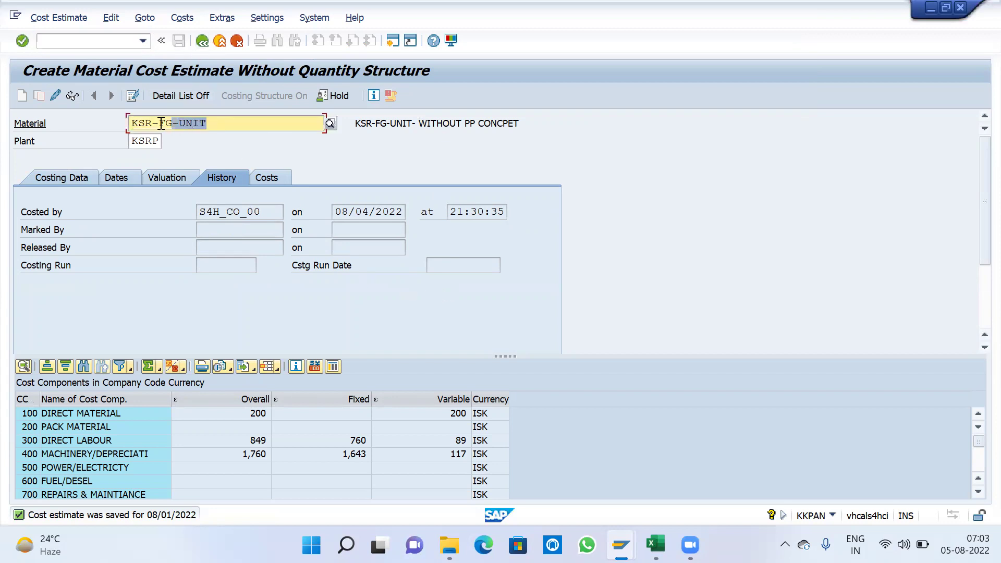
click(201, 40)
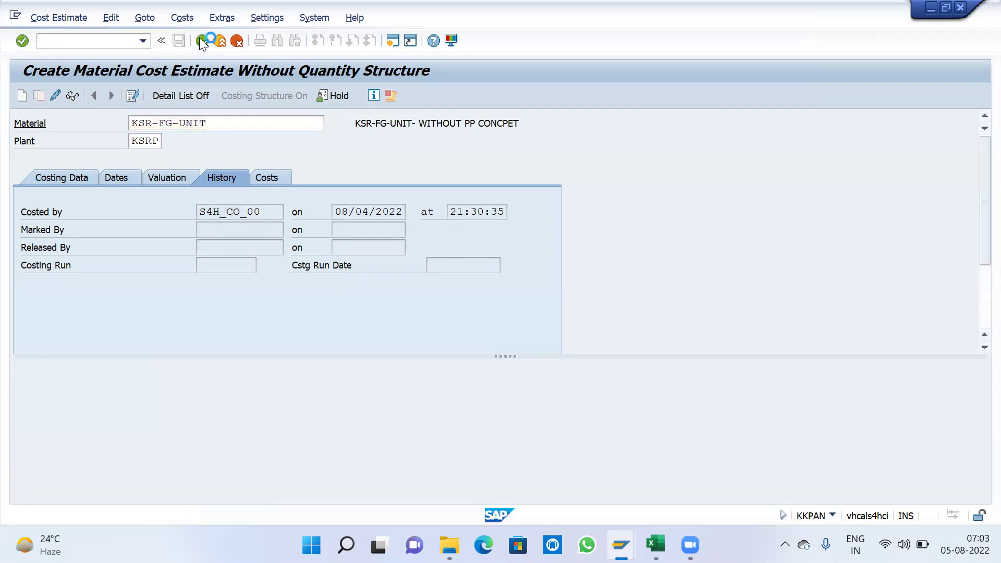
click(113, 46)
text(/)
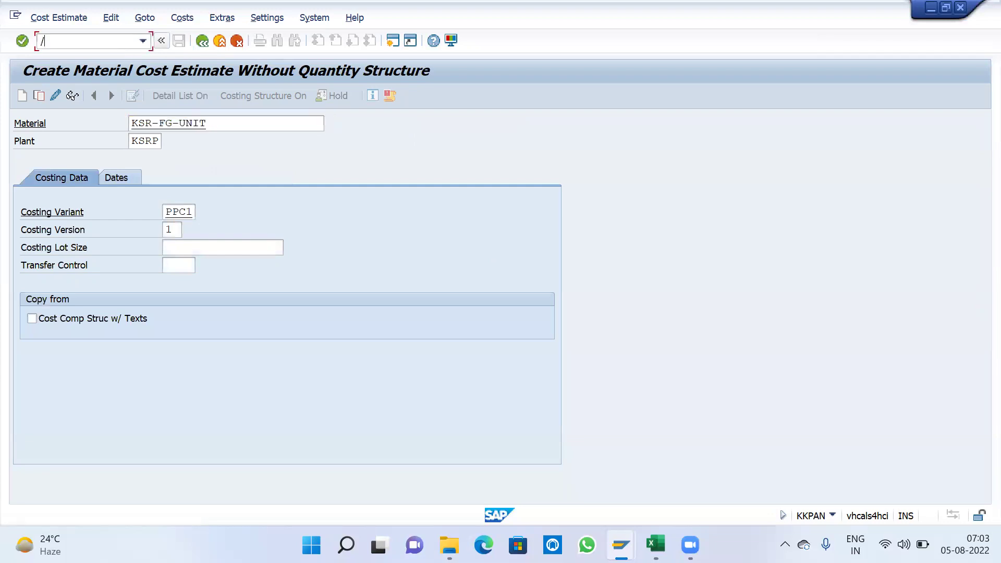
text(NCK24)
key(Return)
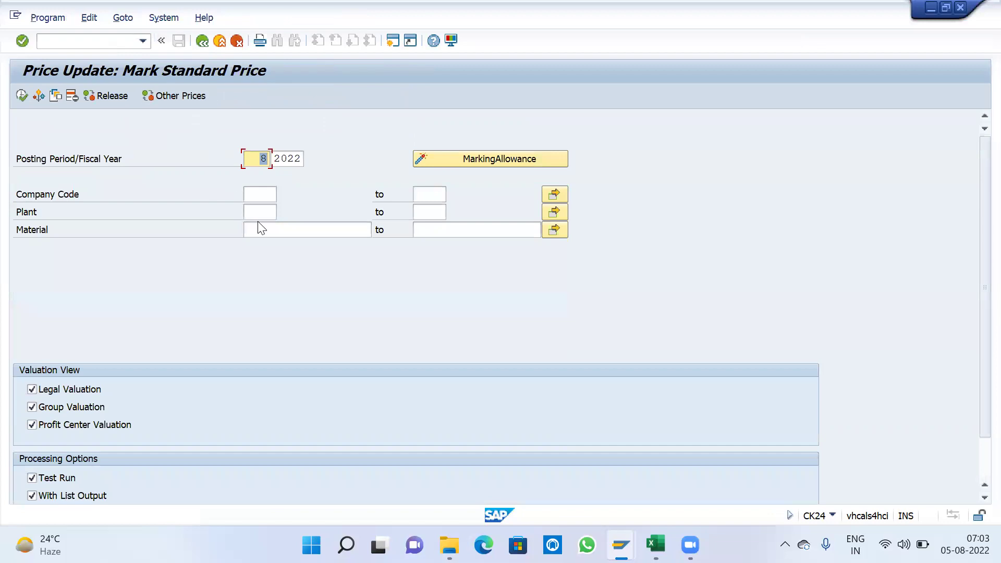
Step: Mark the standard price for material KSR-FG-UNIT, company code KSR and plant KSRP with Test Run turned off
click(262, 230)
click(263, 192)
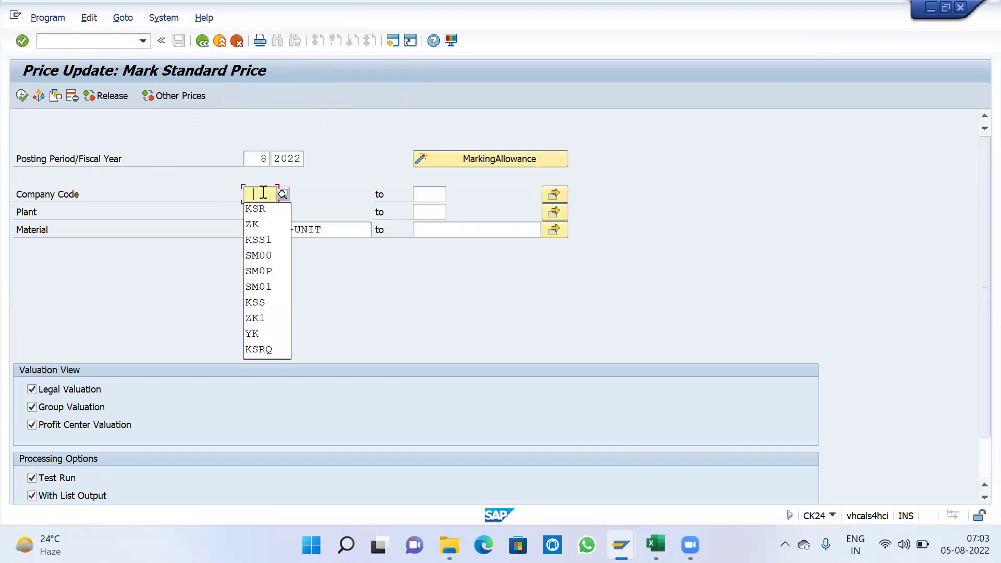
click(259, 210)
click(260, 212)
click(258, 226)
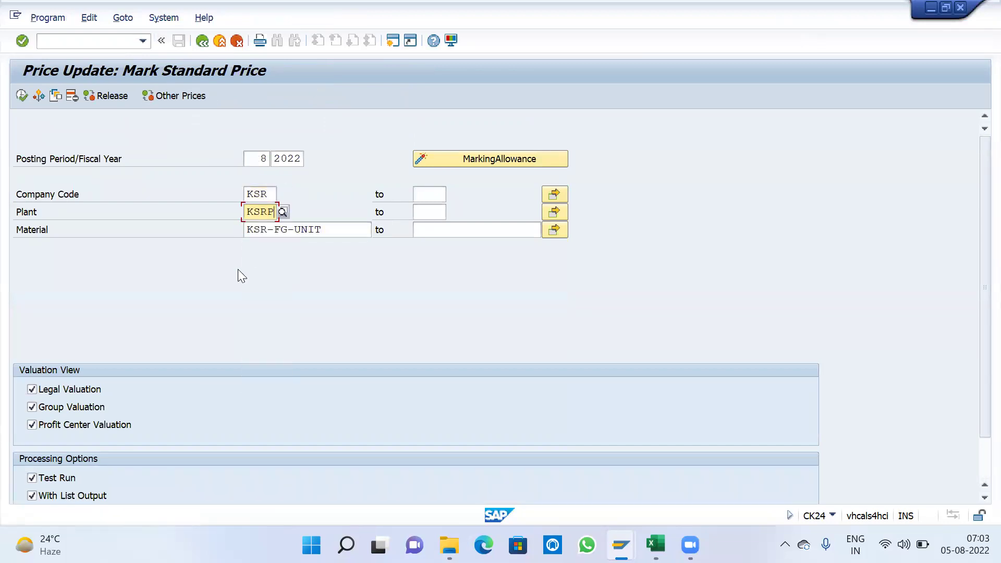
click(61, 476)
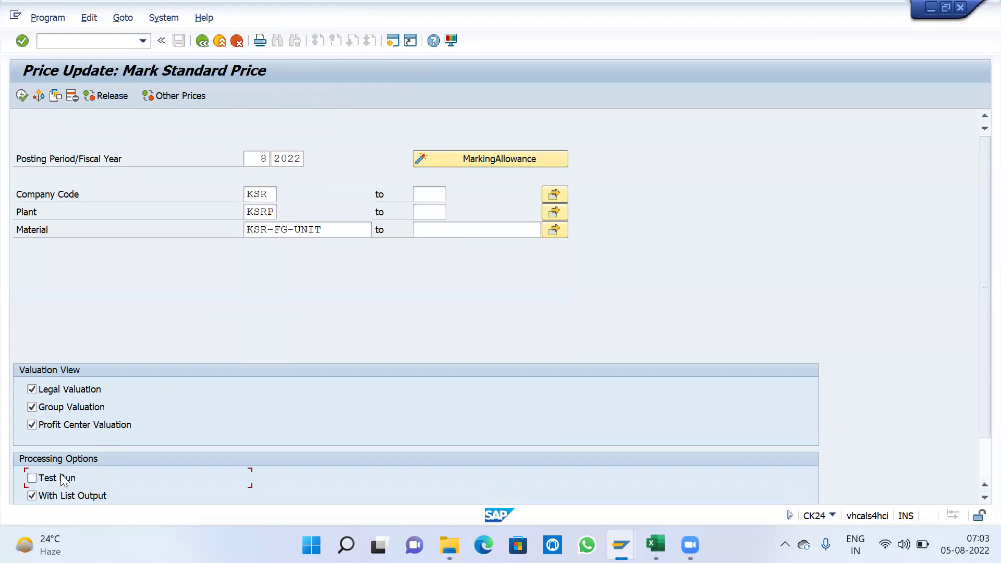
click(22, 96)
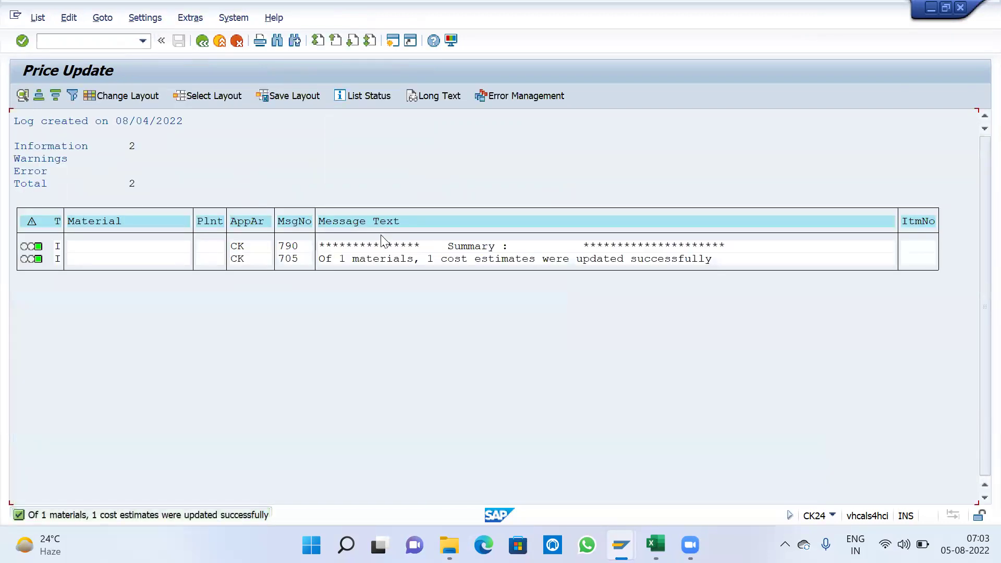
Step: Release the standard price of KSR-FG-UNIT for period 8/2022 and return to SAP Easy Access
click(202, 40)
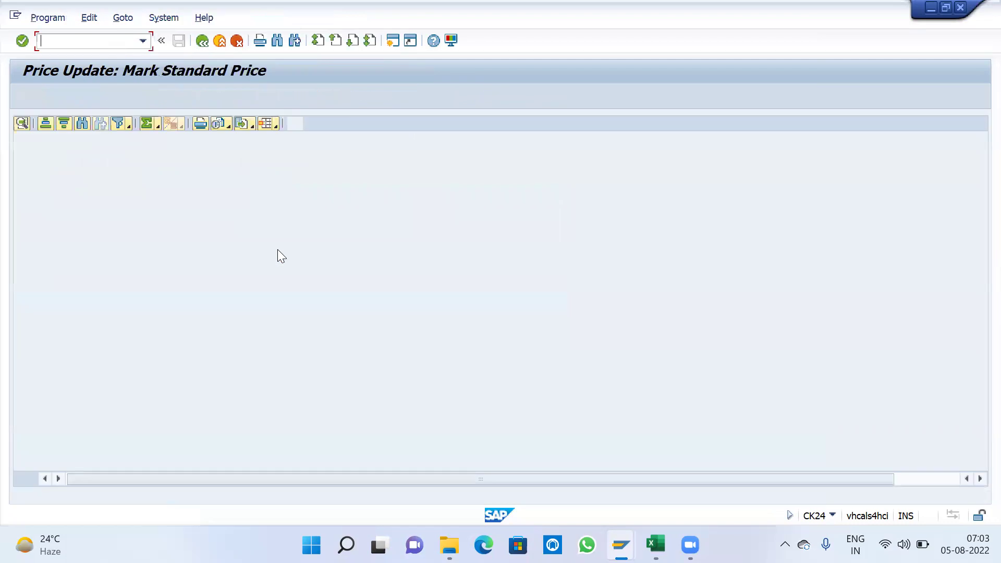
click(205, 45)
click(115, 99)
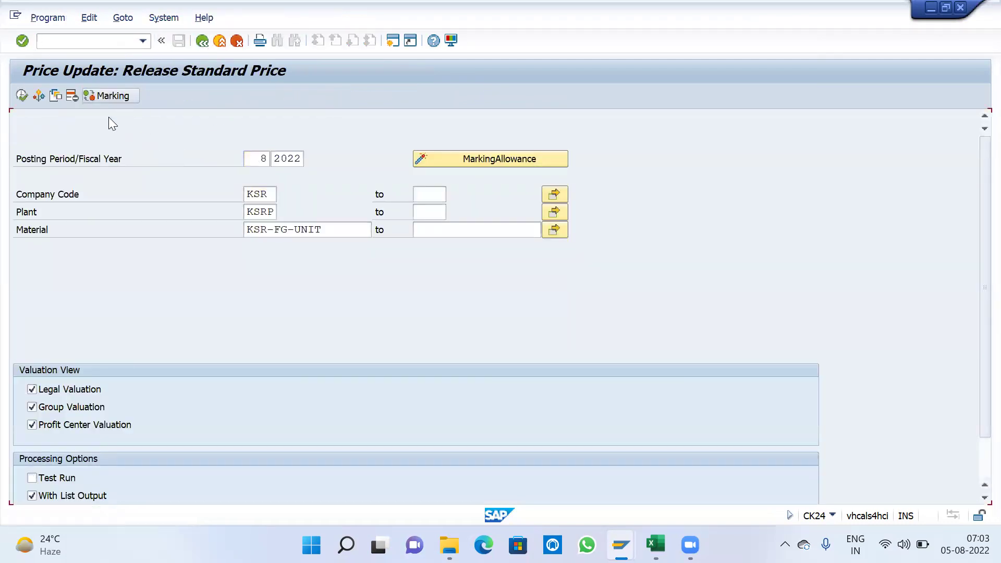
click(22, 95)
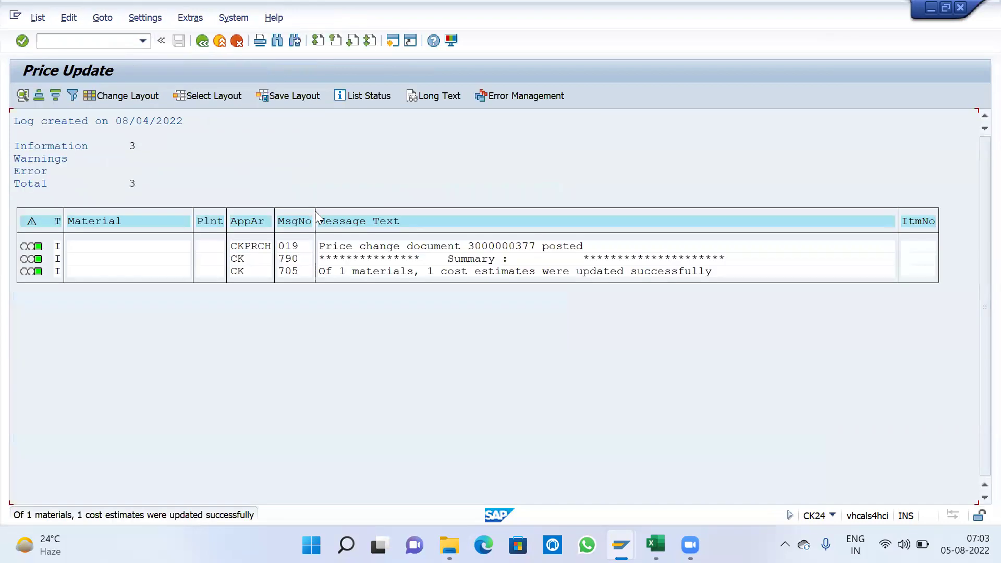
click(203, 40)
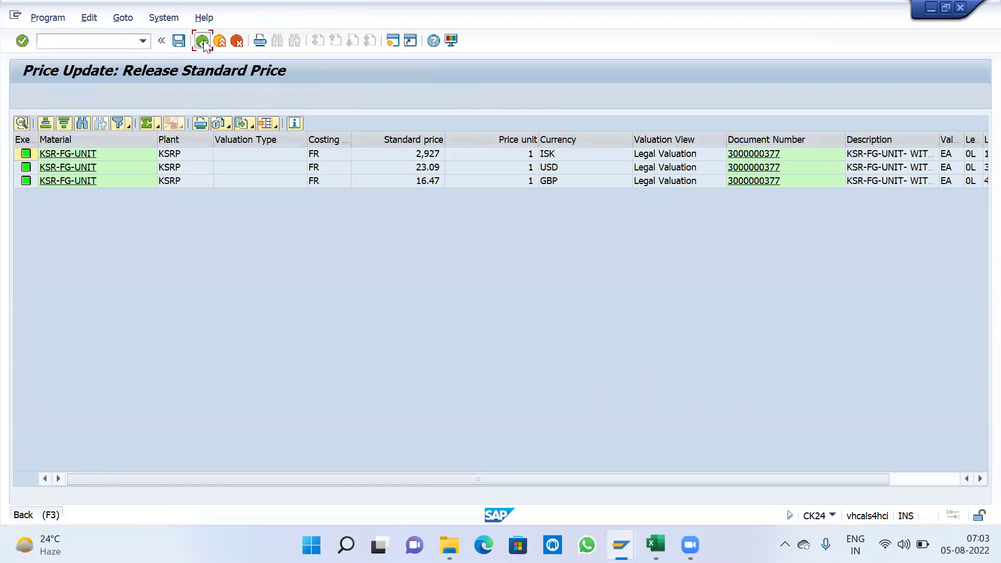
click(204, 41)
click(204, 40)
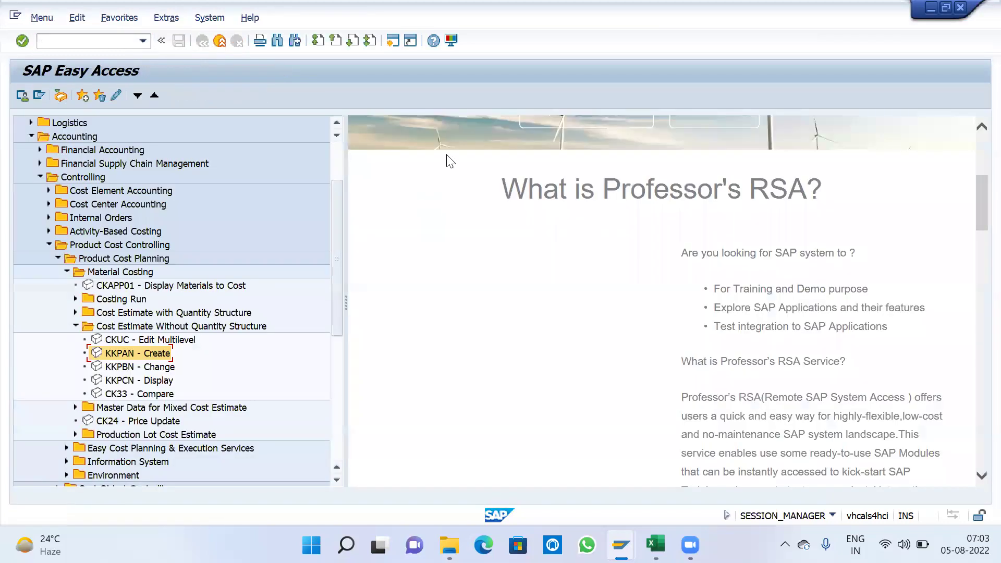
Step: Switch to the Excel workbook points-2 and enter MAT in E17 and E in F17, above the KKPAN row
click(655, 545)
click(419, 340)
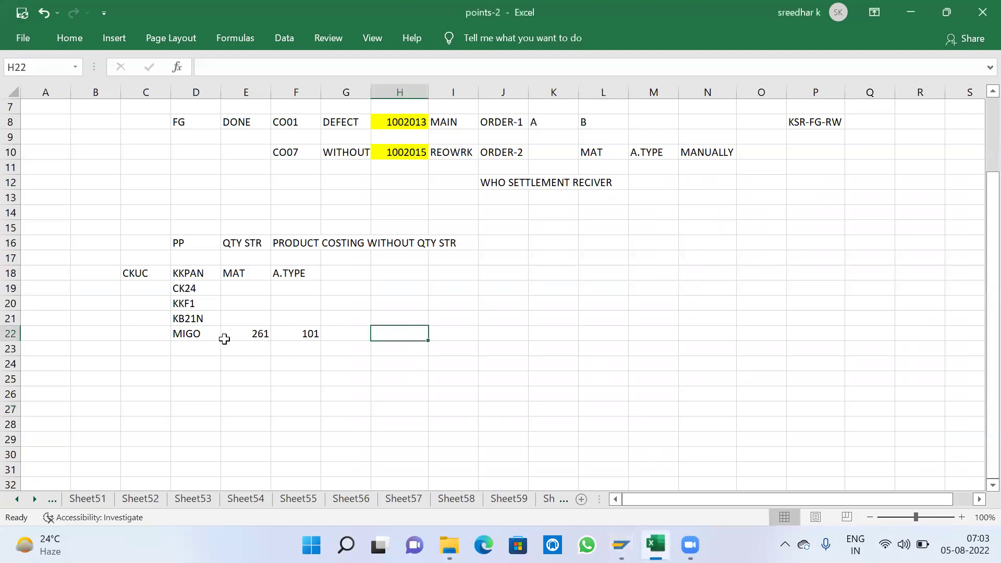
click(191, 269)
click(138, 276)
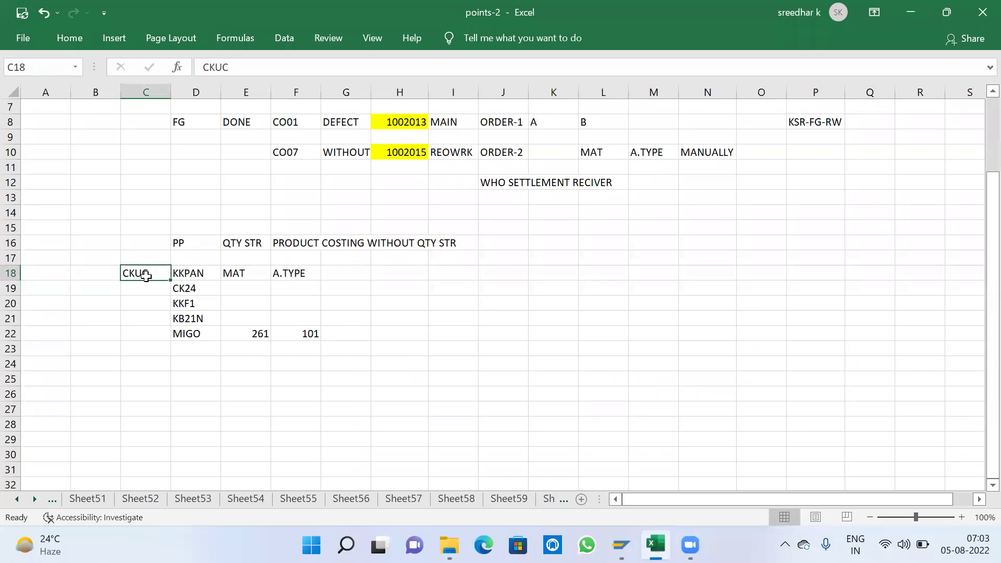
click(182, 275)
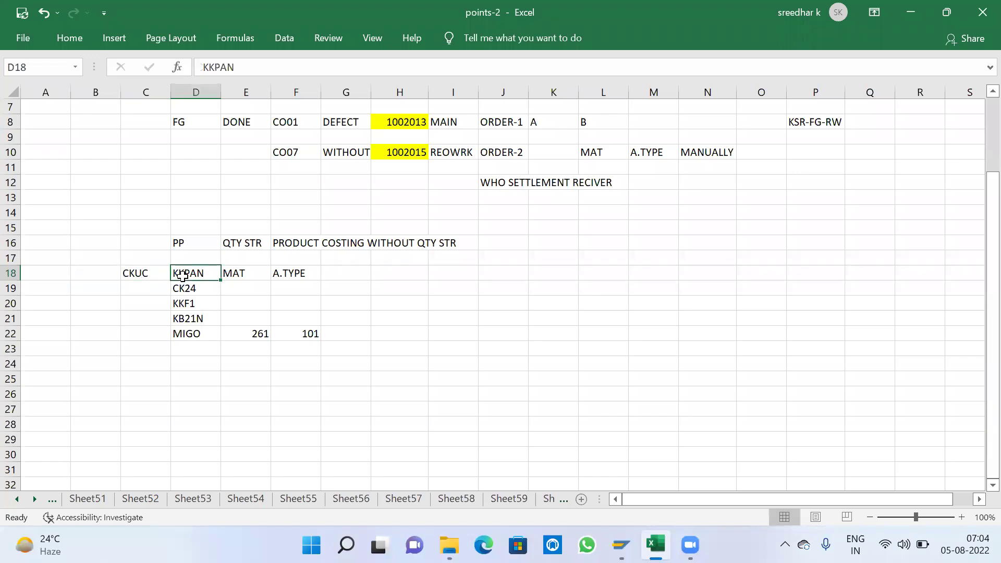
click(237, 273)
click(253, 260)
text(MAT)
key(Tab)
text(E)
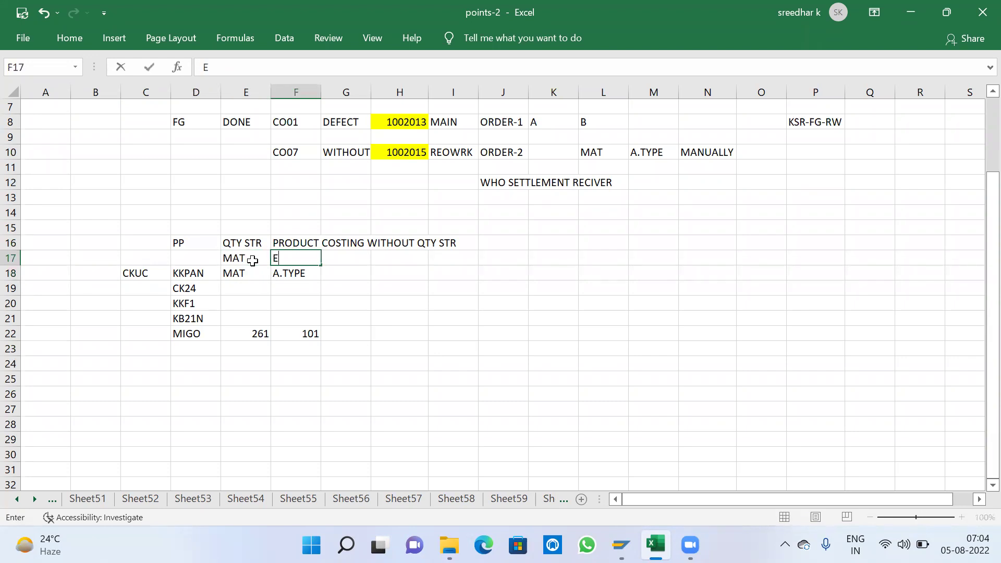
key(Left)
key(Right)
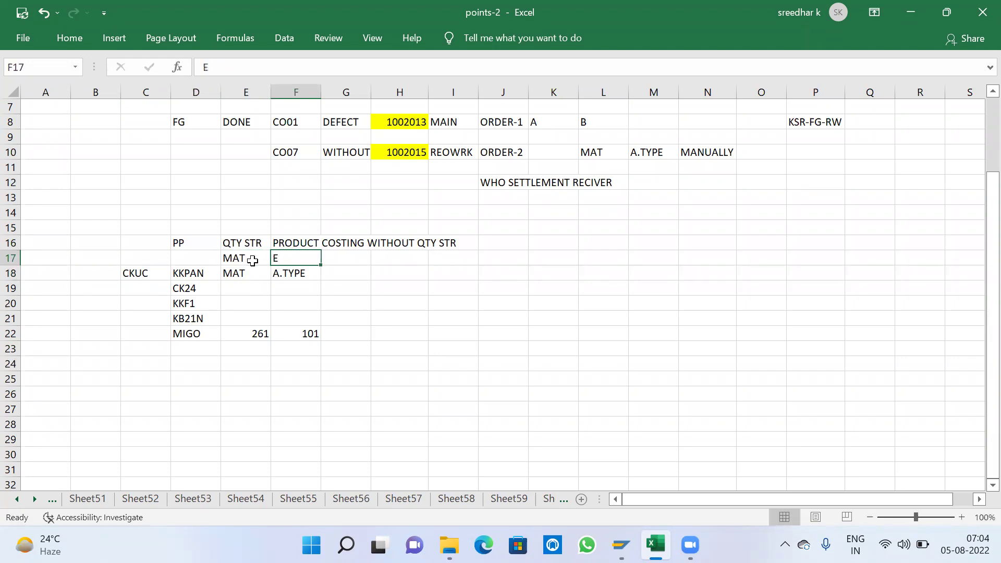
Step: Insert a blank row above row 17, between the product costing heading and the MAT and E entries
click(253, 259)
click(417, 349)
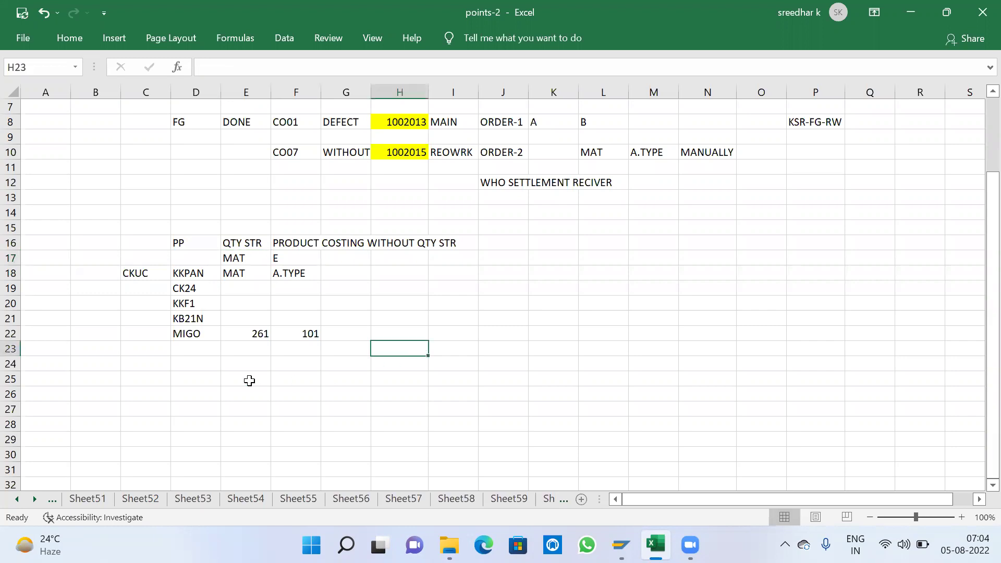
click(197, 290)
click(238, 290)
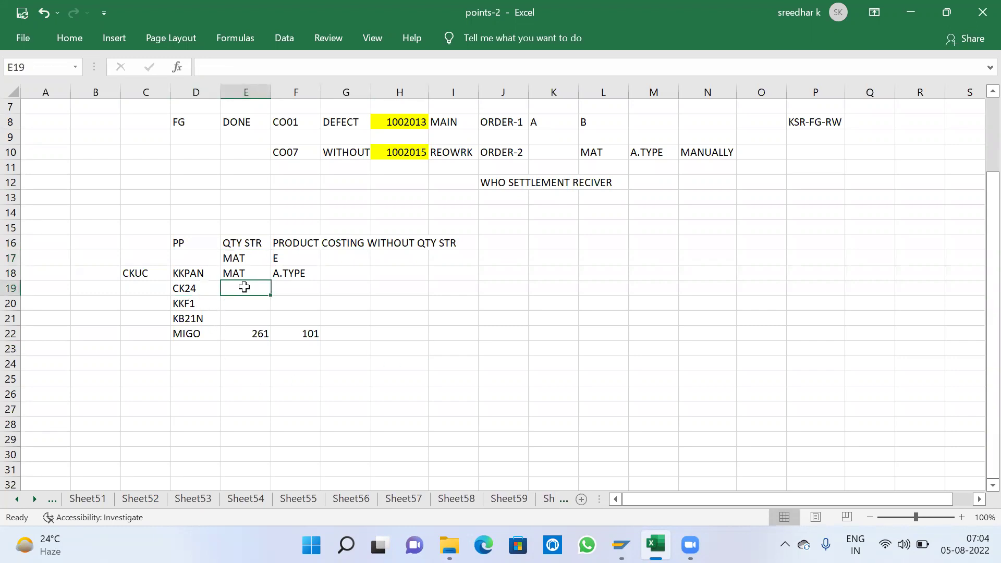
click(279, 288)
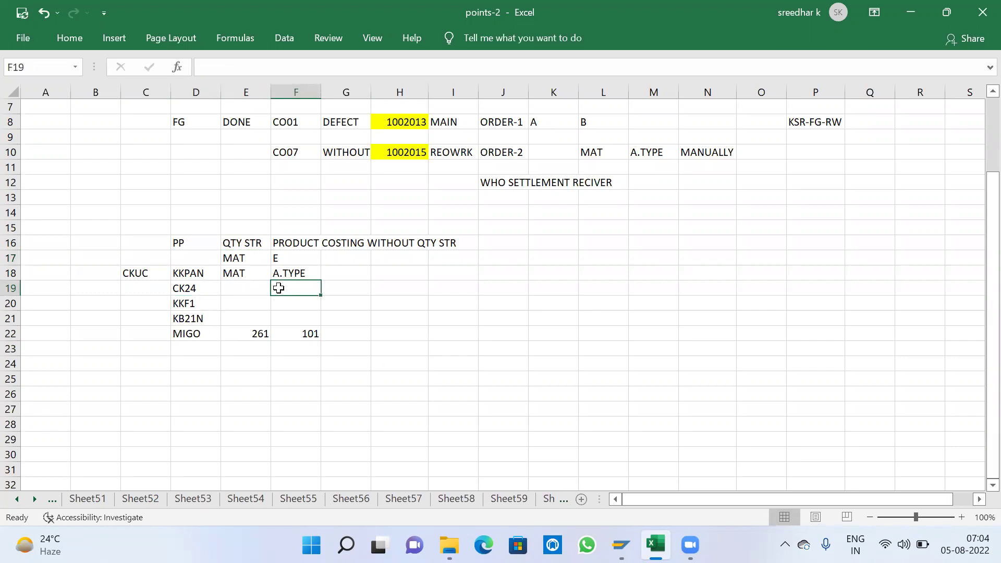
click(14, 260)
right_click(15, 260)
click(40, 370)
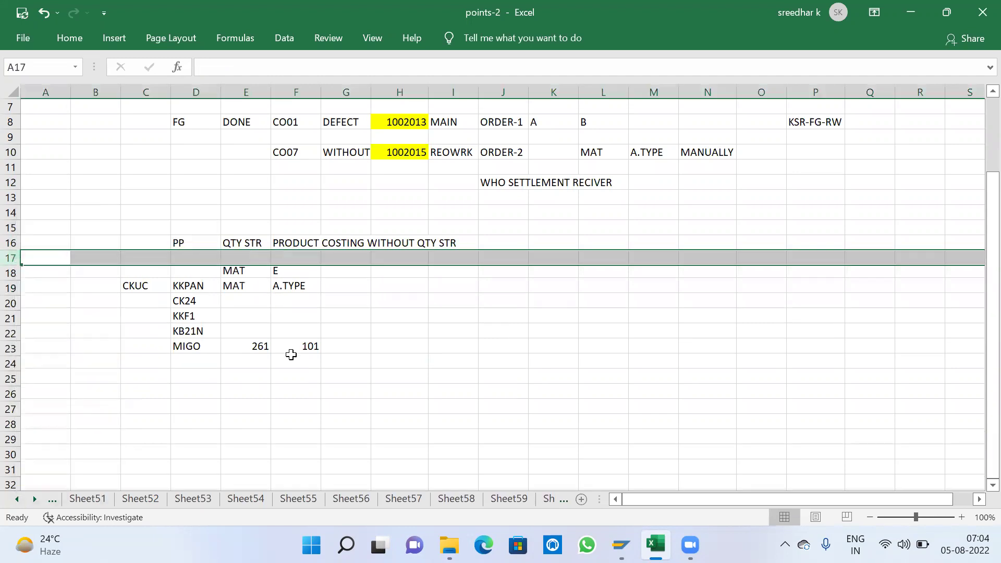
click(292, 351)
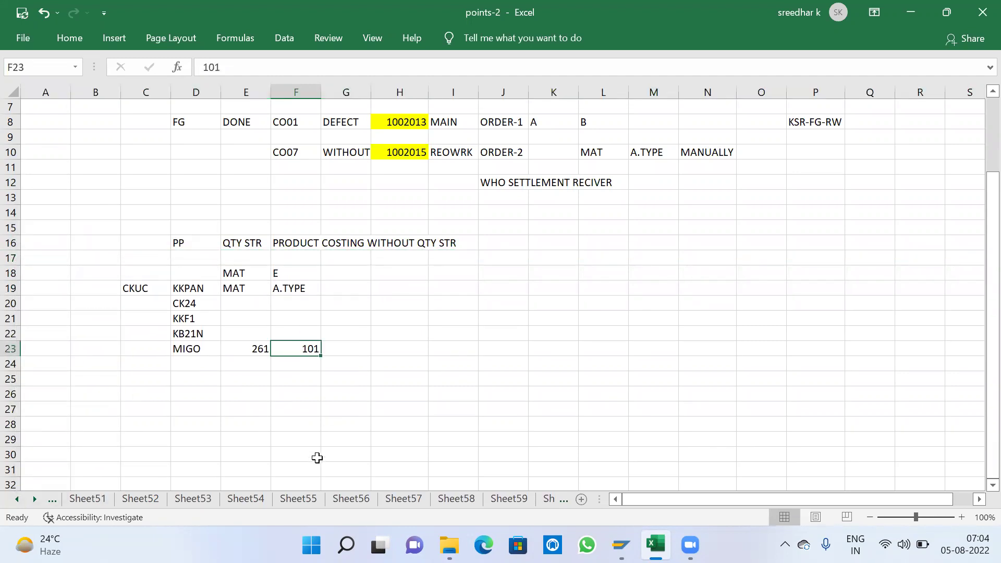
Step: Review the KKPAN, CK24 and KKF1 entries in the transaction list
click(188, 320)
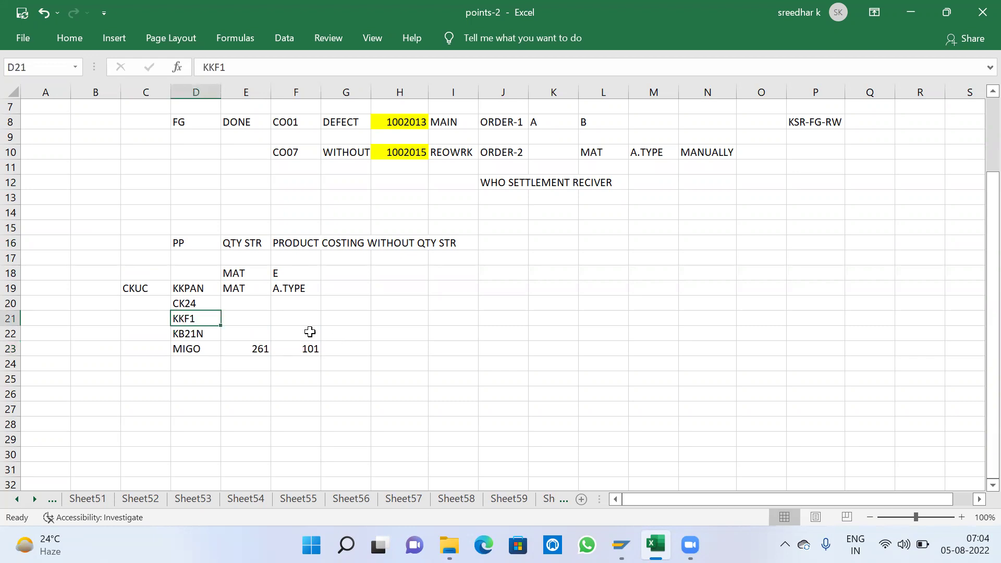
click(253, 314)
drag(196, 291, 208, 305)
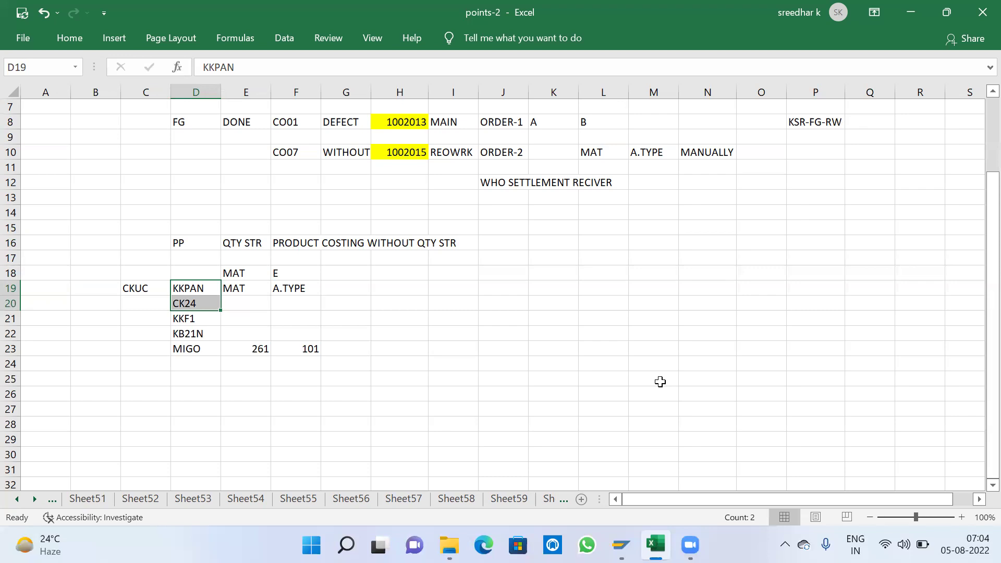
click(193, 318)
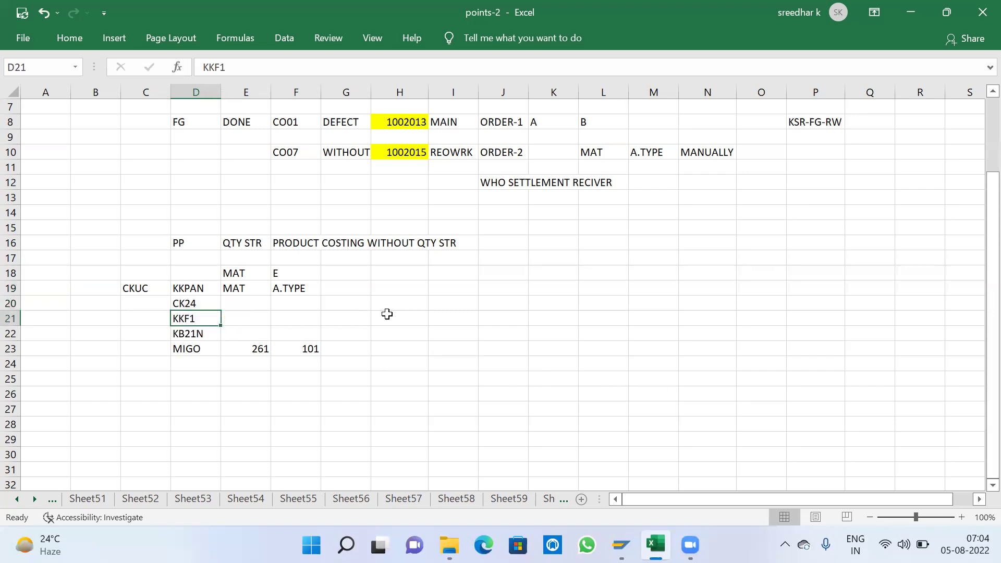
Step: Switch back to SAP and collapse the Cost Estimate Without Quantity Structure, Material Costing and Product Cost Planning folders
key(alt+Tab)
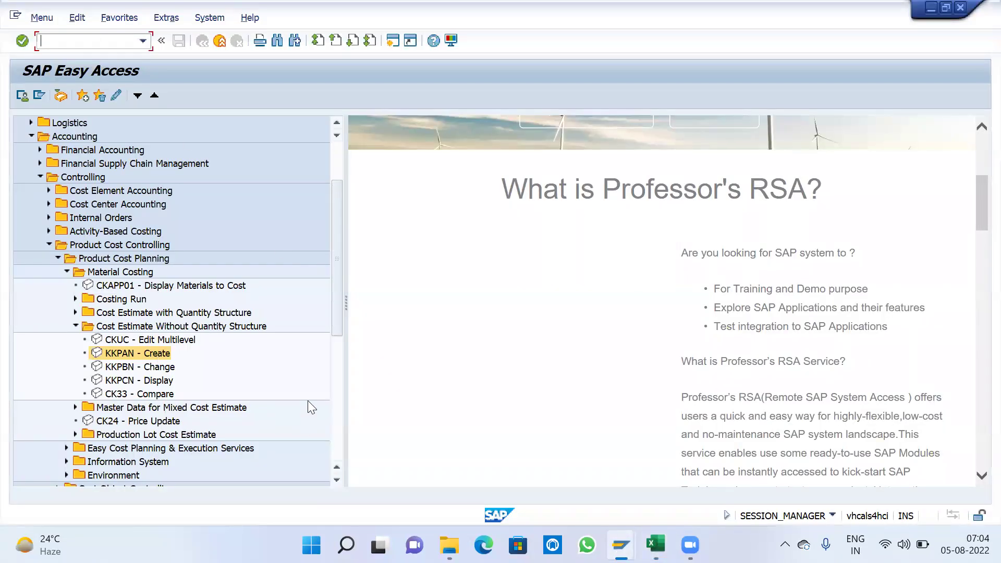
click(134, 366)
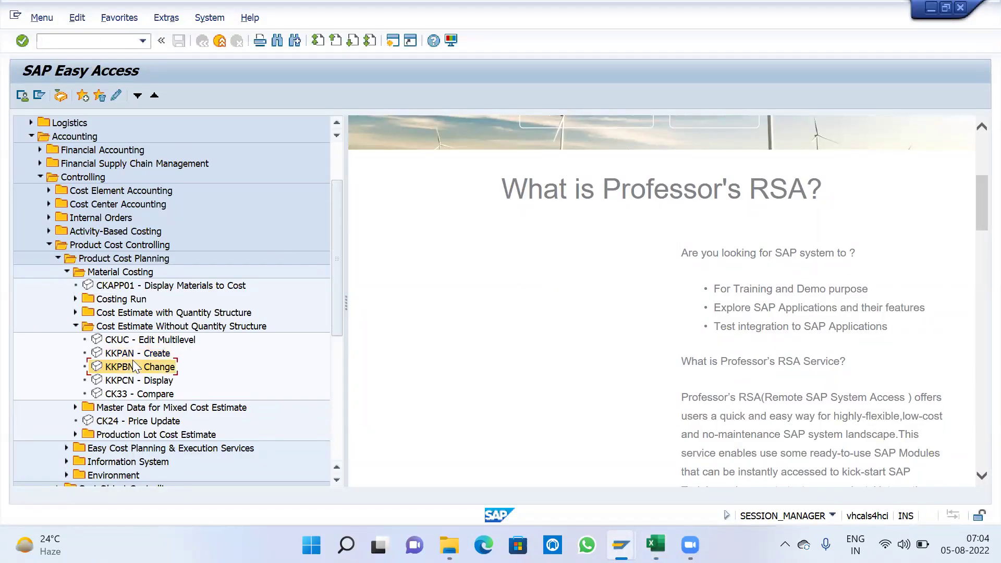
key(Left)
key(Left)
key(Up)
key(Up)
key(Up)
key(Up)
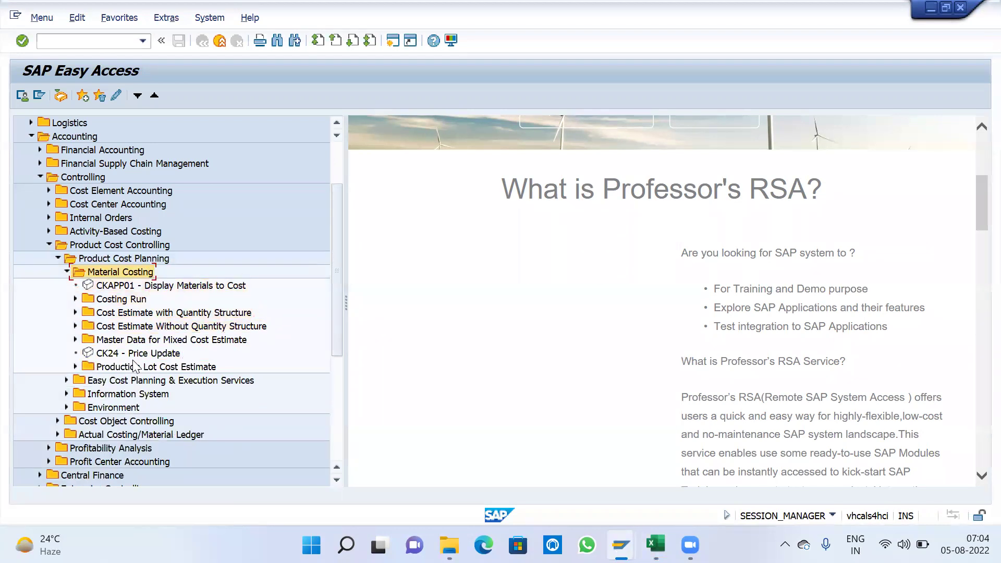
key(Left)
key(Left)
key(Left)
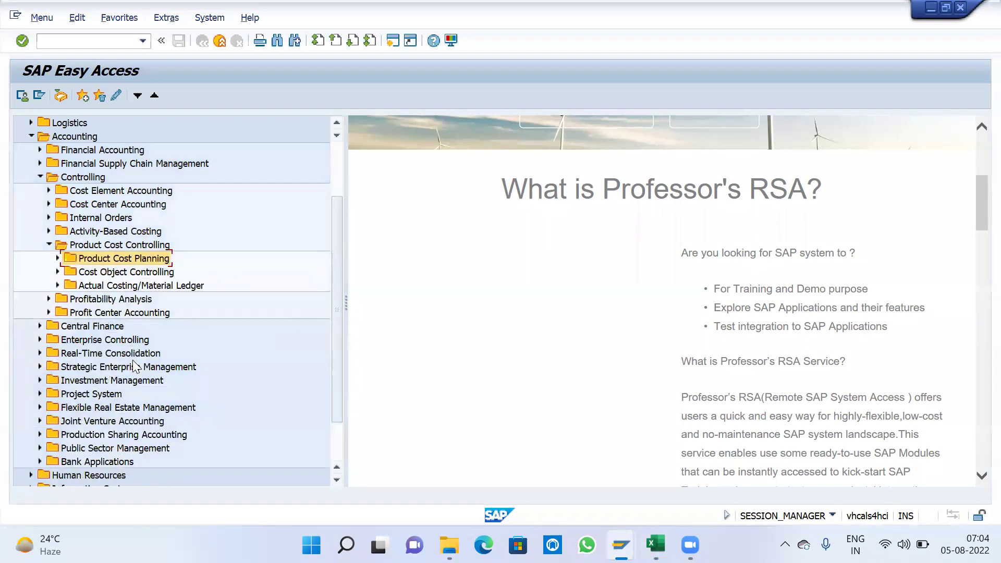
Step: Expand Cost Object Controlling, Product Cost by Order and Order to show the production order folders
key(Down)
key(Right)
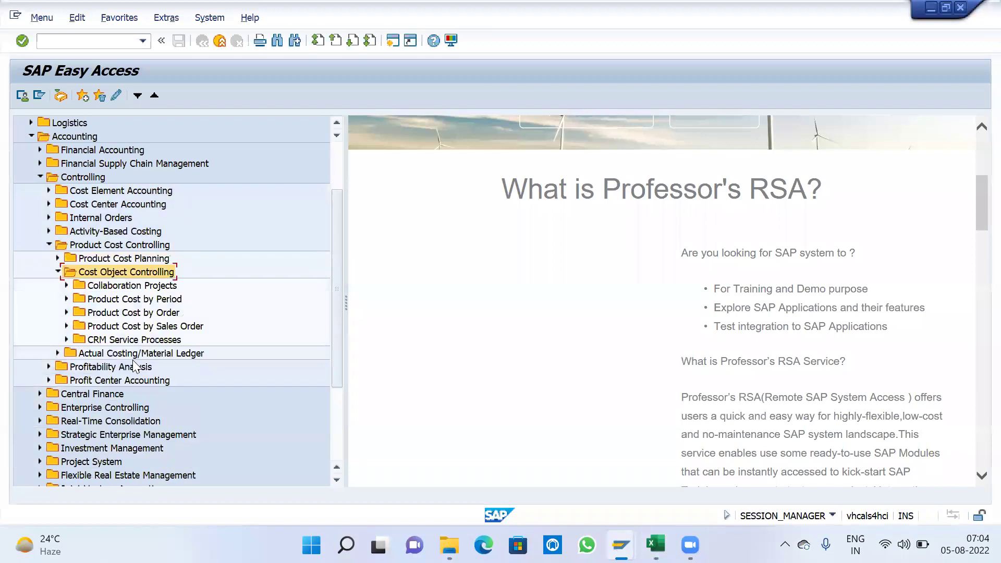
key(Down)
key(Down)
key(Down)
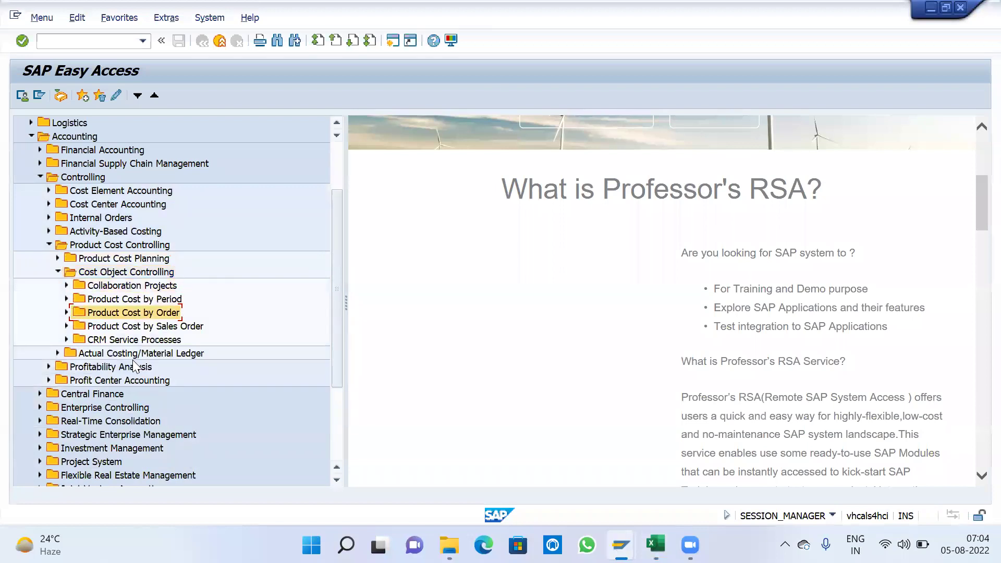
key(Right)
key(Down)
key(Right)
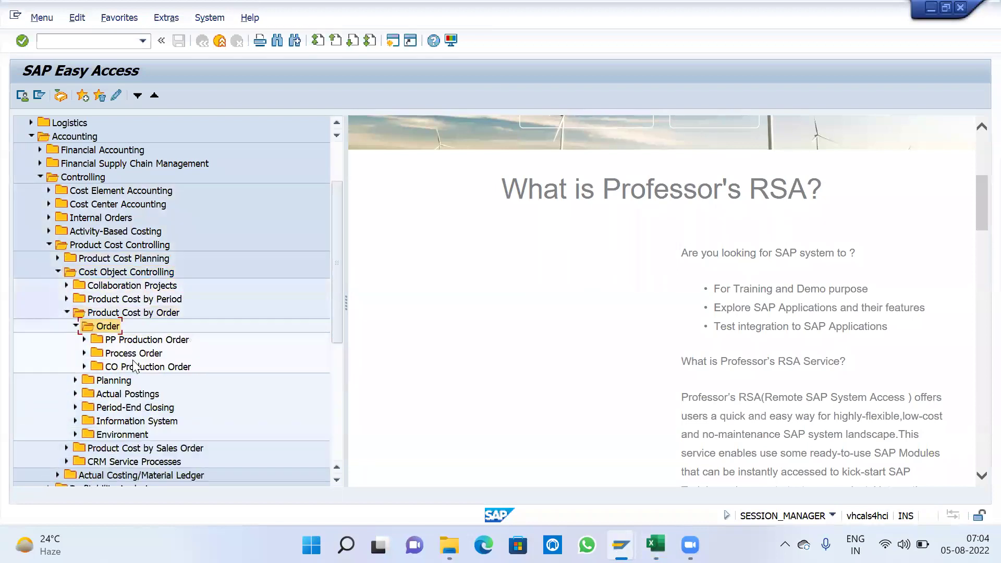
key(Down)
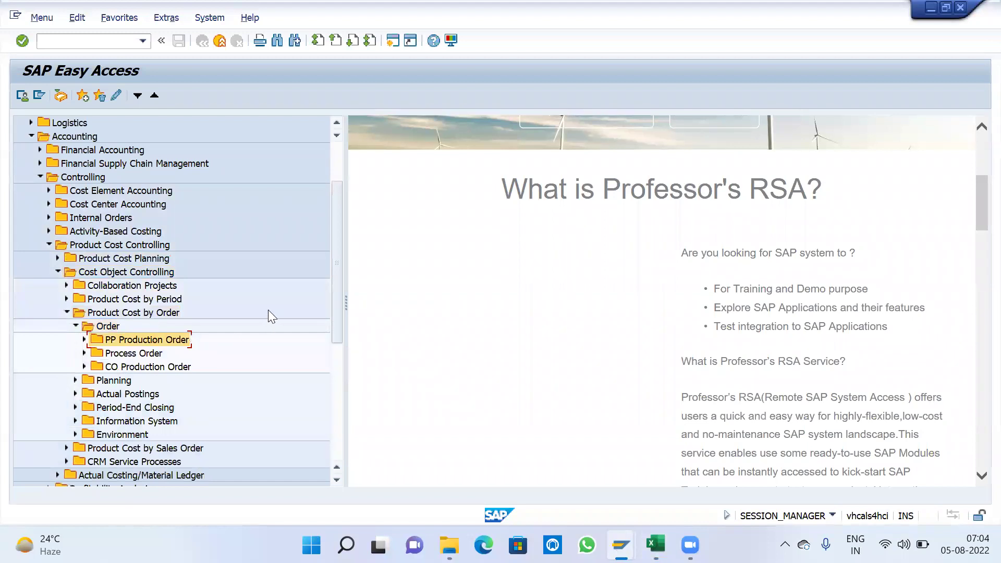
scroll(271, 318, down, 2)
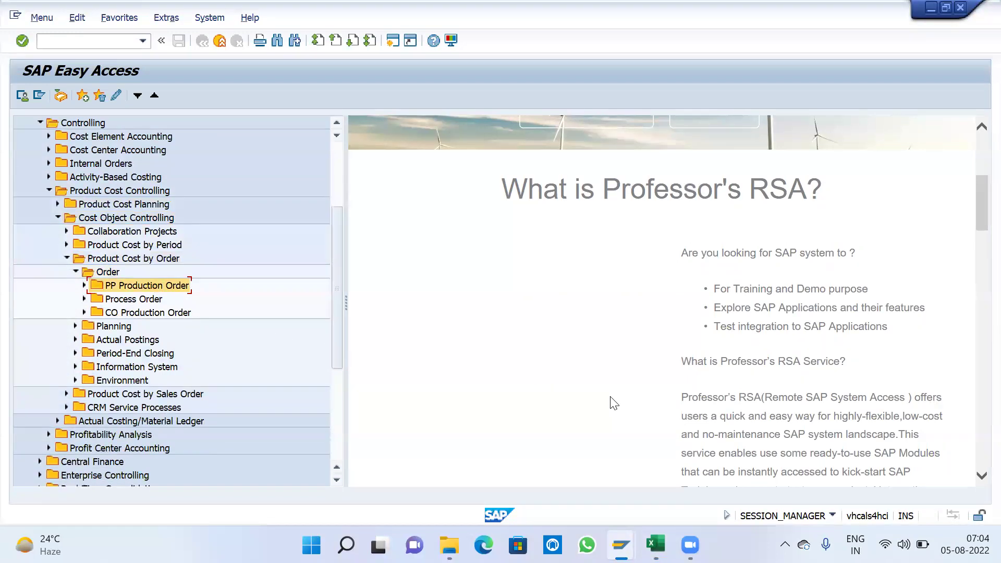
Step: Check the change and display transactions in the PP Production Order folder, and collapse the folder again
key(Right)
key(Down)
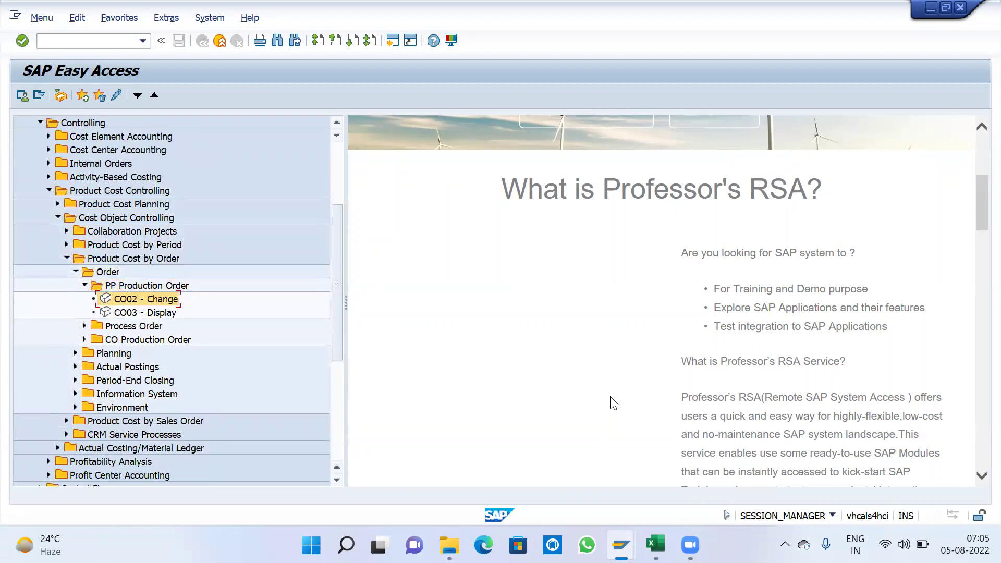
key(Up)
key(Left)
key(Down)
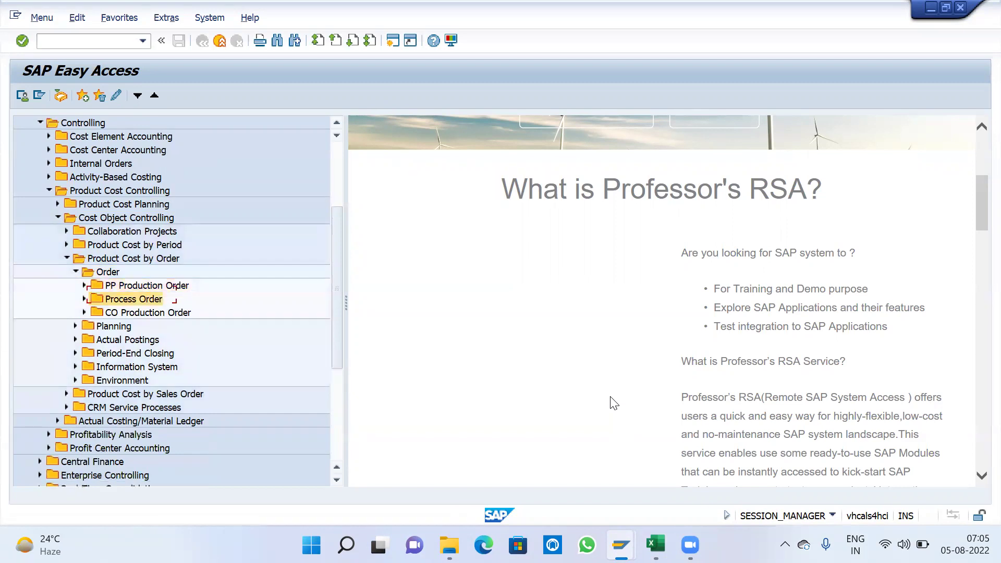
Step: Expand the CO Production Order folder and select the KKF1 - Create transaction
key(Down)
key(Right)
key(Down)
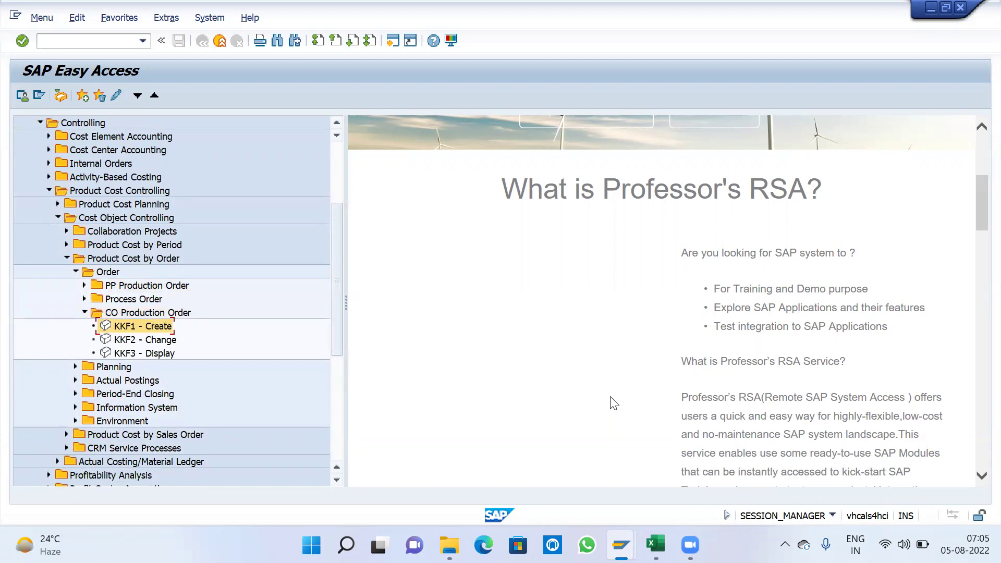
Step: Expand the PP Production Order folder again to compare its transactions with those for CO production orders
key(Up)
key(Up)
key(Up)
key(Right)
key(Down)
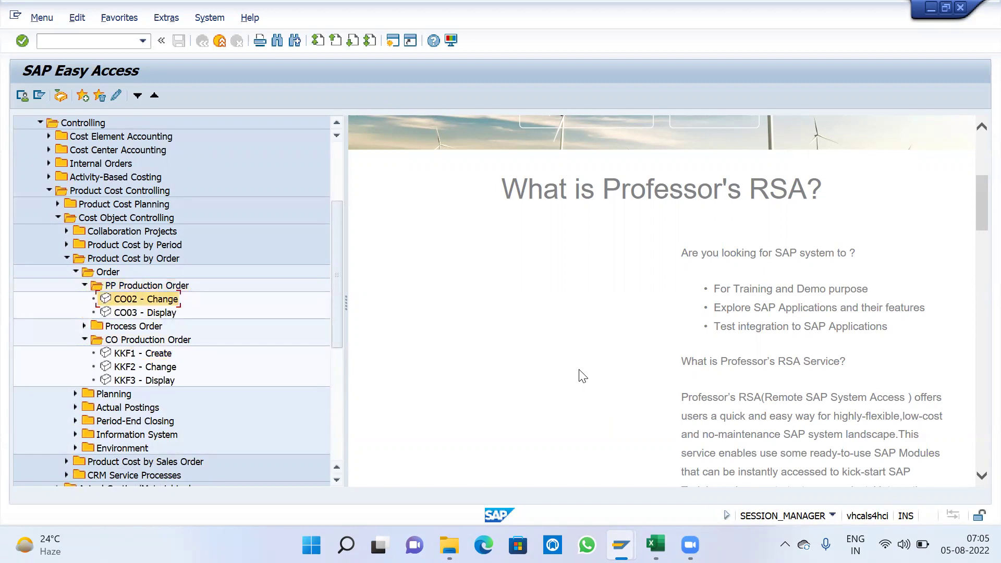
Step: Collapse the PP Production Order folder and select KKF1 - Create under CO Production Order
click(167, 259)
key(Down)
key(Down)
key(Left)
key(Down)
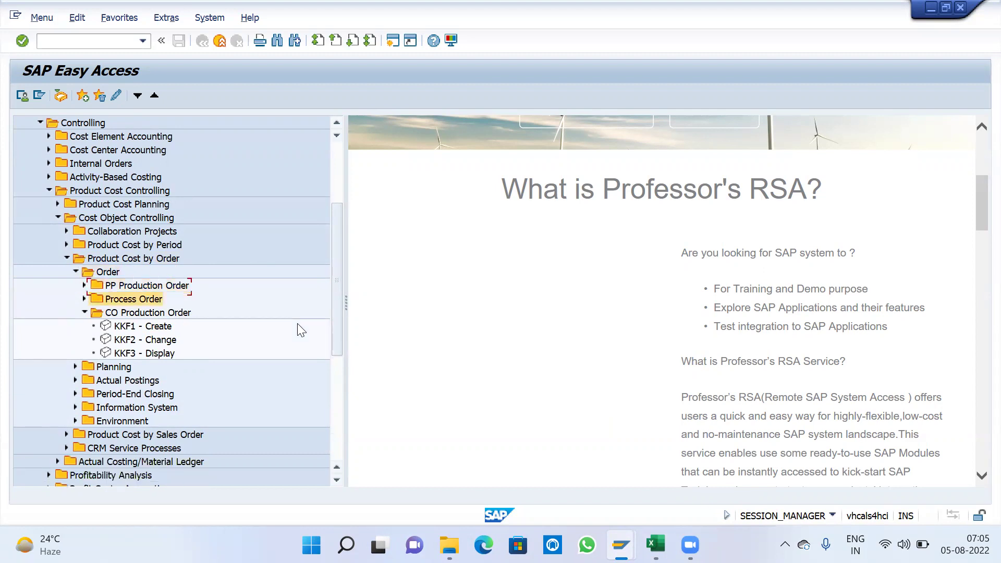
key(Down)
key(Down)
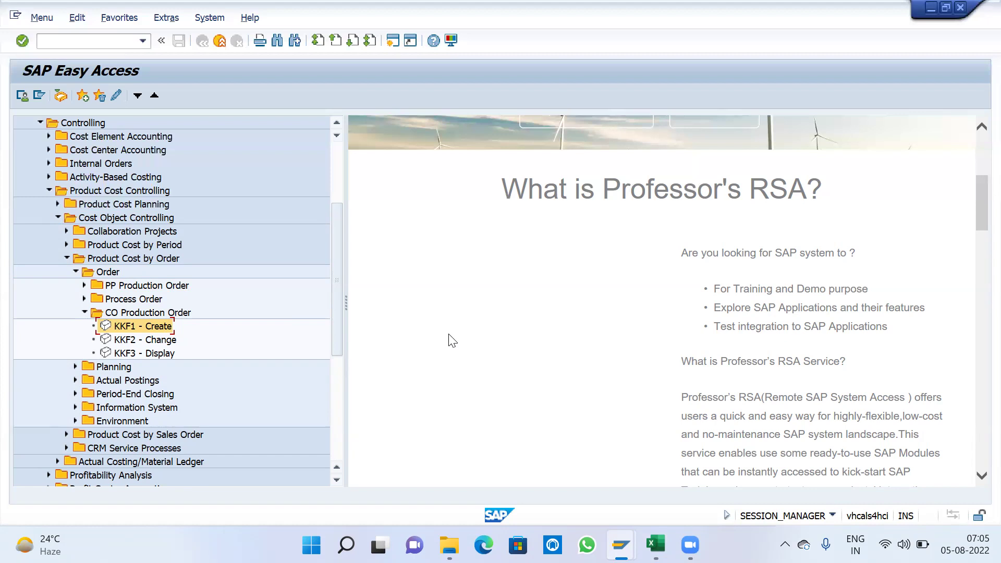
Step: Start transaction SPRO in a new session and display the SAP Reference IMG
click(396, 41)
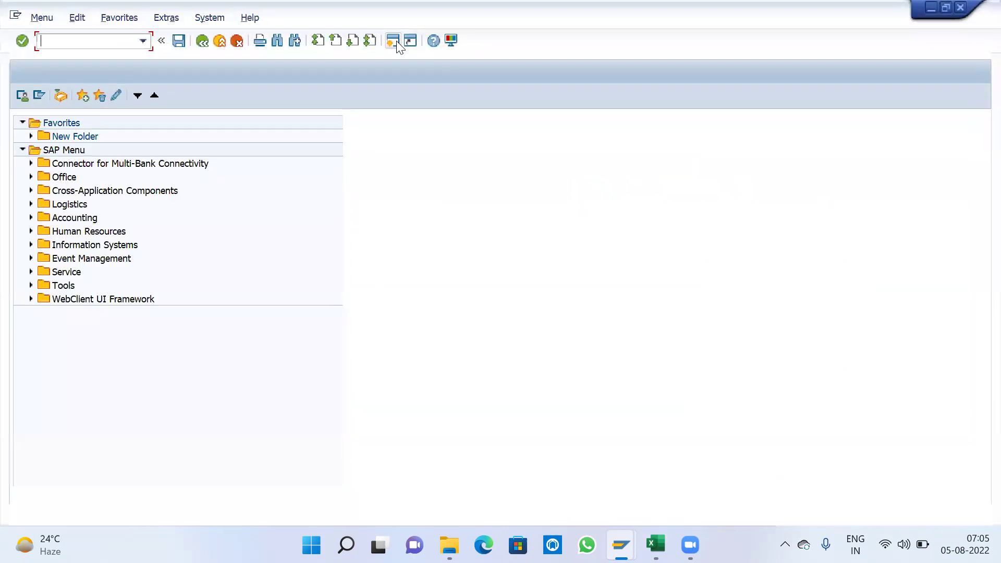
text(SPRO)
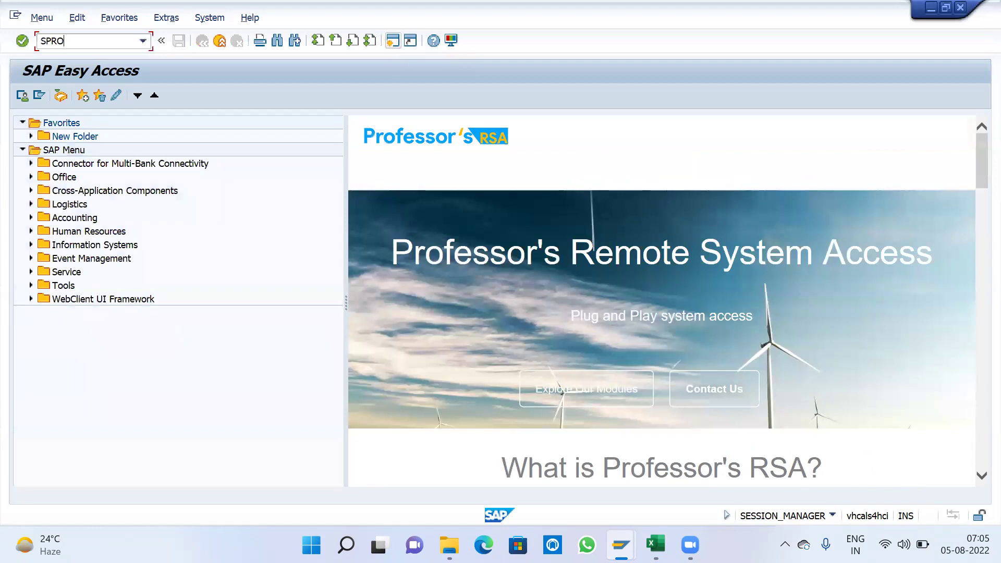
key(Return)
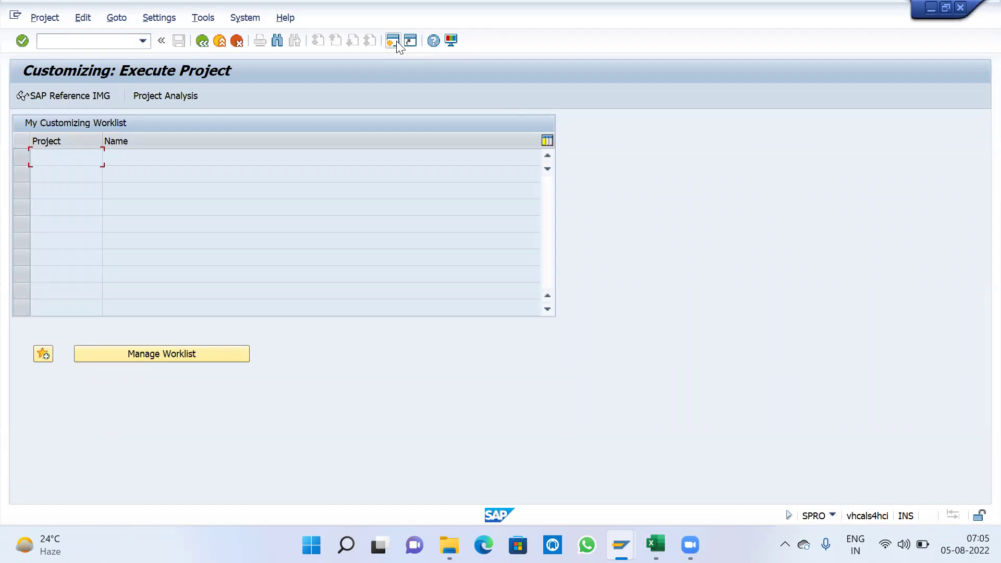
click(94, 98)
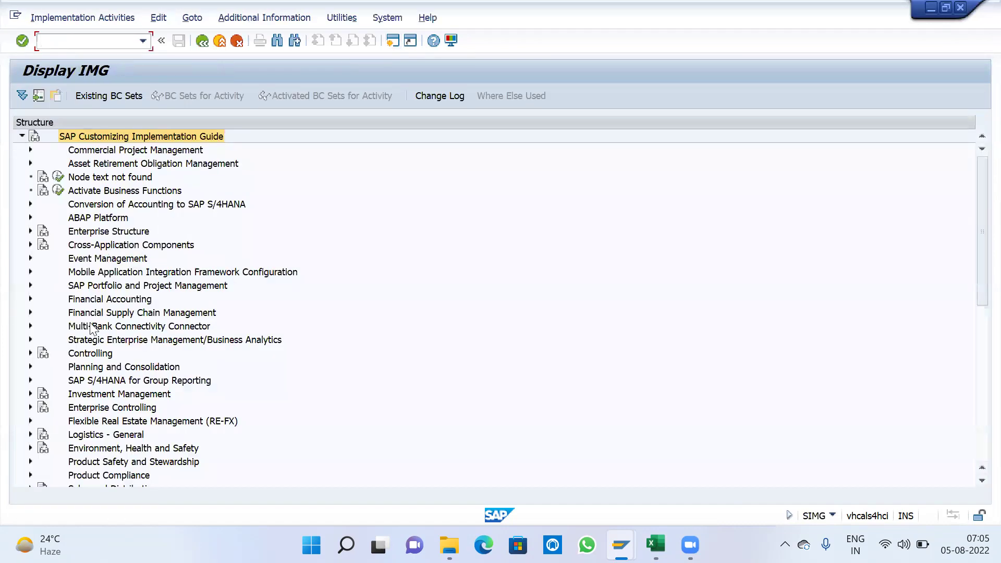
Step: Expand the Controlling node in the SAP Customizing Implementation Guide
click(94, 323)
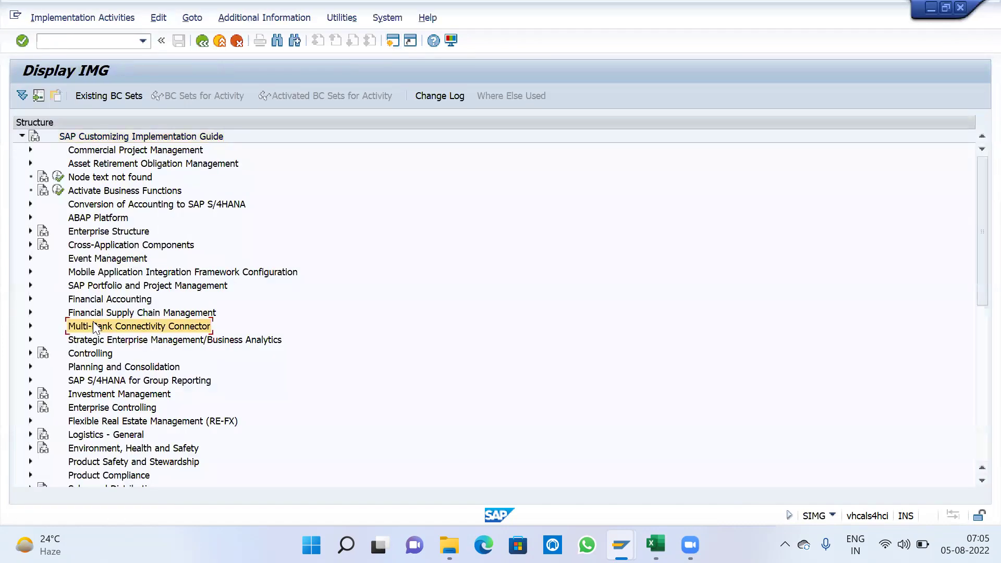
key(Down)
key(Down)
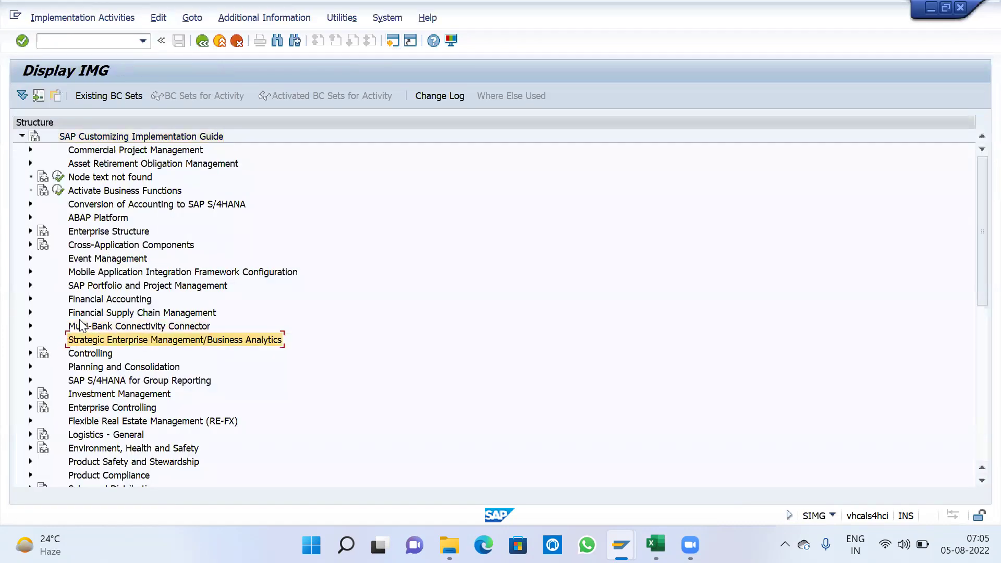
key(Right)
scroll(409, 387, down, 3)
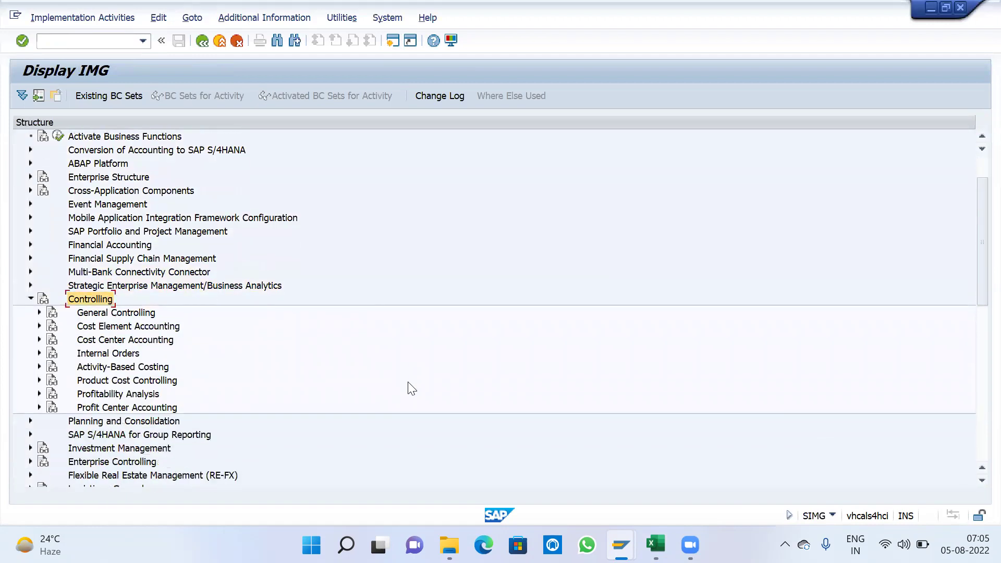
Step: Expand Product Cost Controlling under the Controlling node
key(Down)
key(Down)
key(Down)
key(Down)
key(Down)
key(Down)
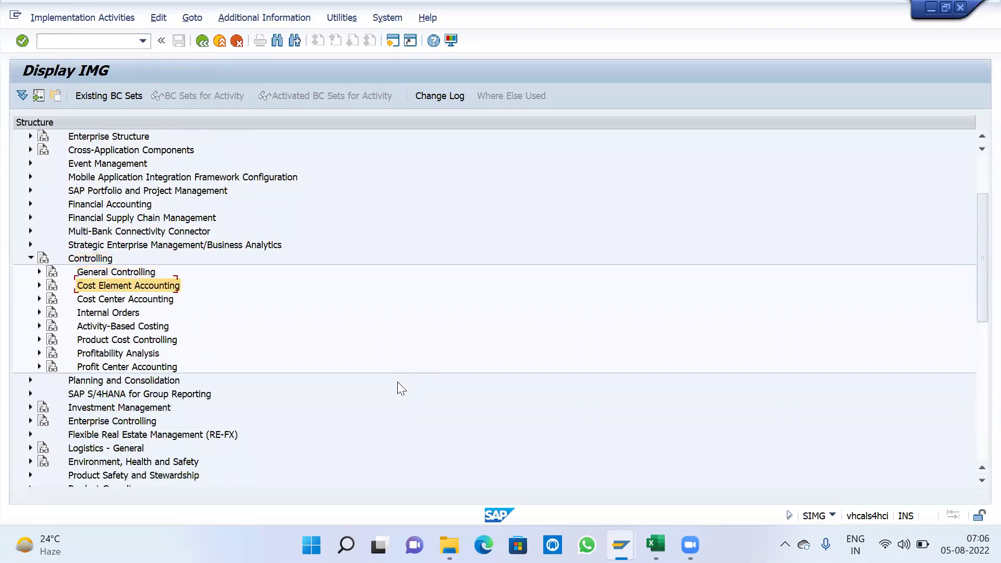
key(Right)
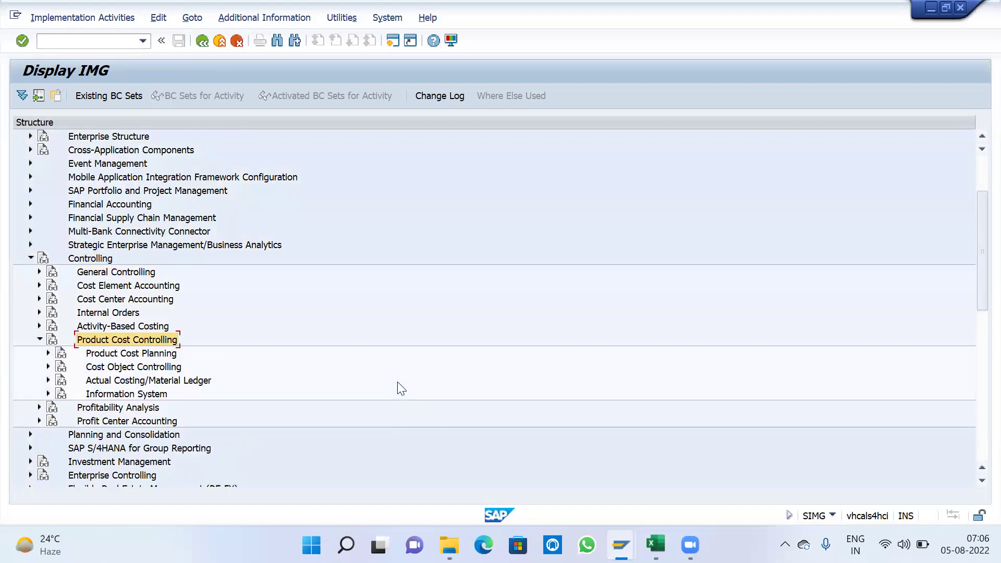
Step: Expand Cost Object Controlling and its Product Cost by Order node
key(Down)
key(Down)
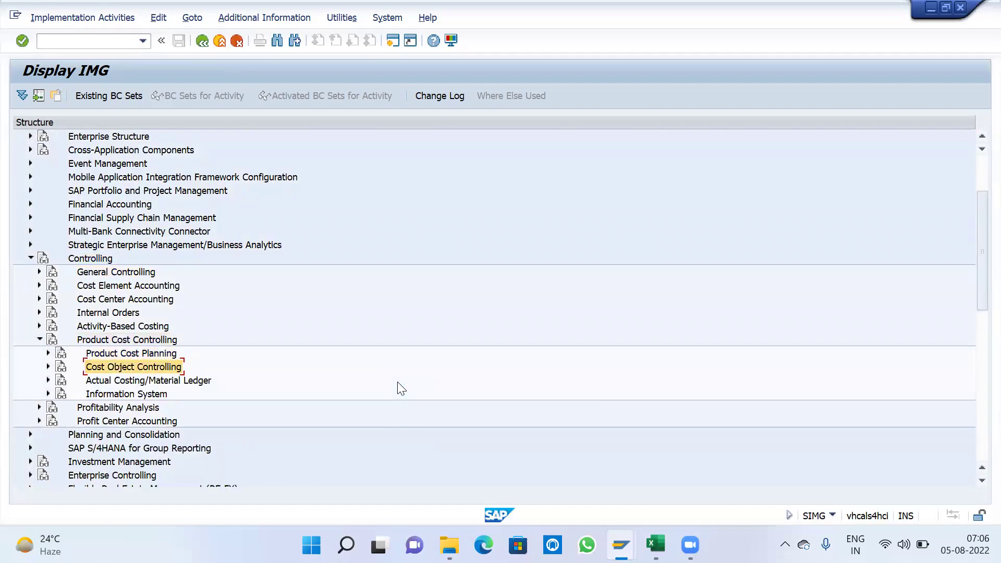
key(Right)
key(Down)
key(Down)
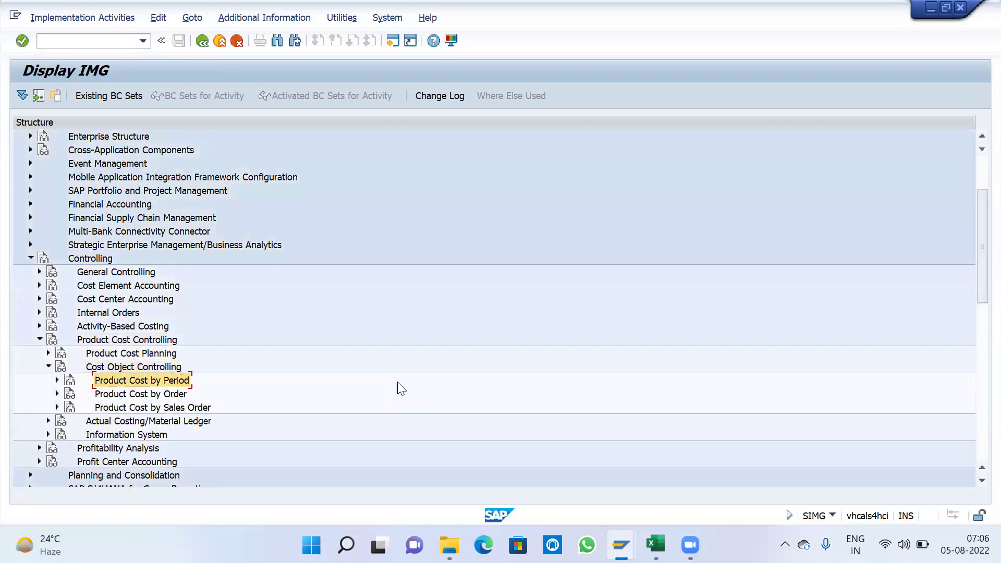
key(Right)
Step: Expand Manufacturing Orders under Product Cost by Order to show its customizing activities
key(Down)
key(Down)
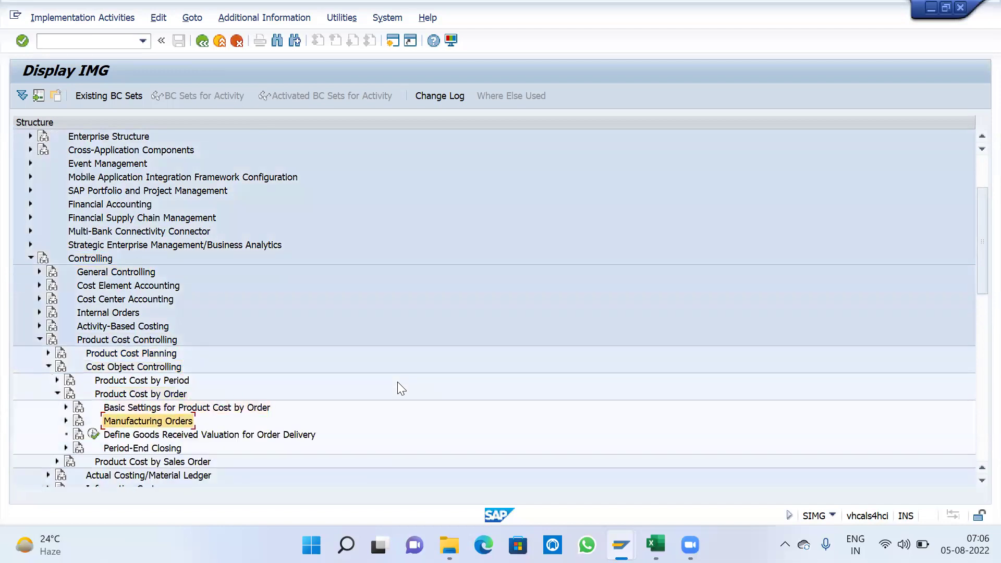
scroll(397, 401, down, 3)
scroll(398, 408, down, 3)
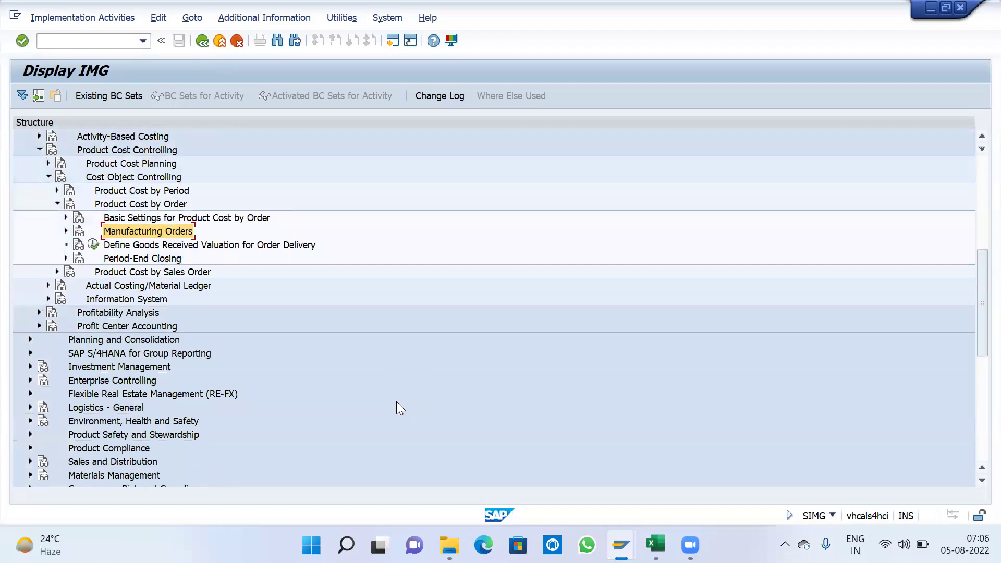
key(Right)
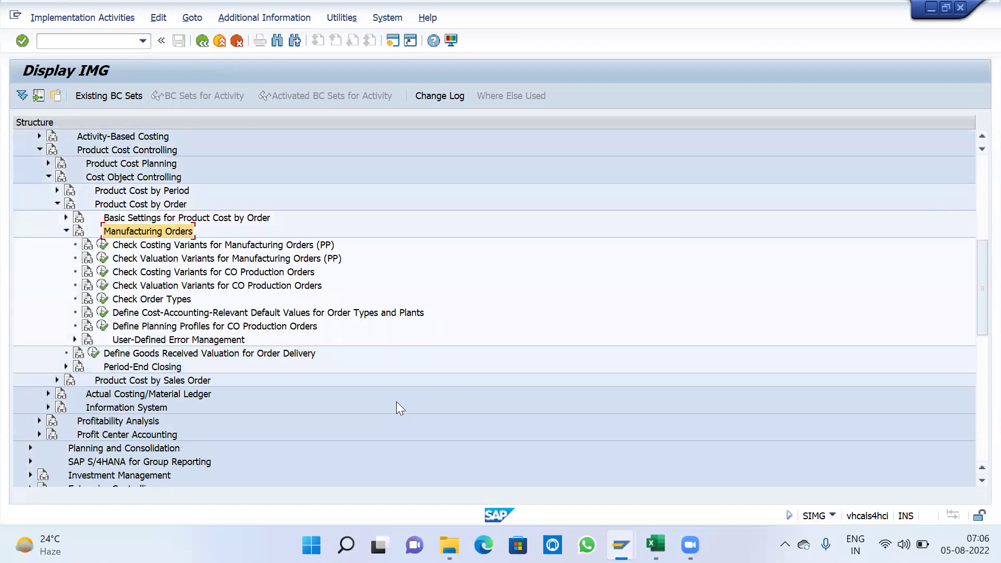
Step: Review the Manufacturing Orders activities for costing variants, valuation variants, order types and cost-accounting default values
key(Down)
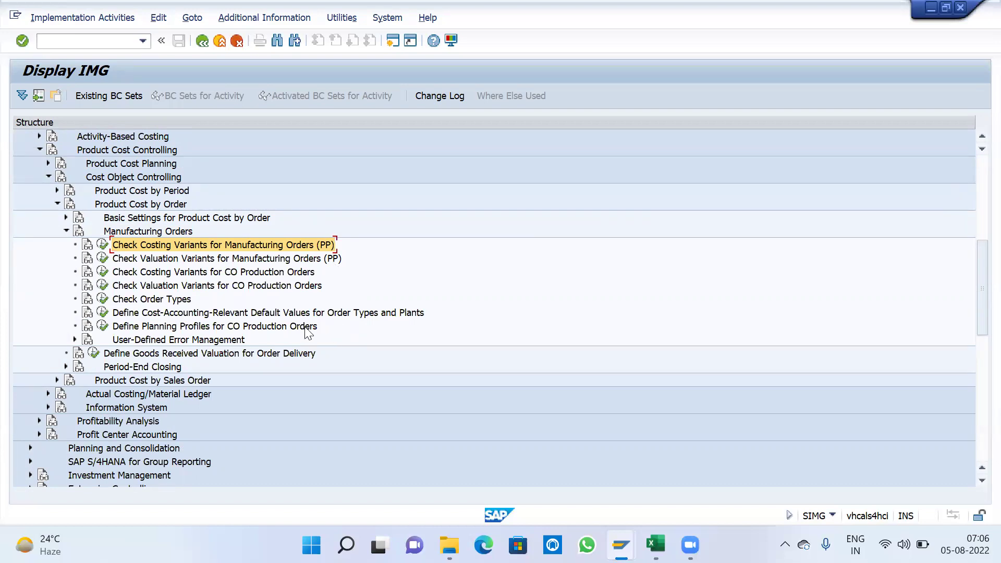
click(165, 273)
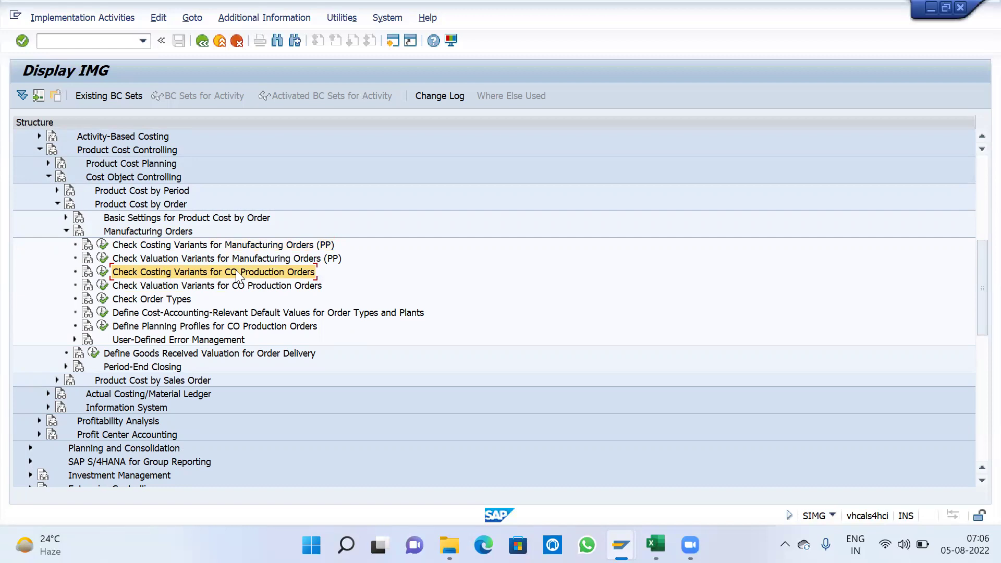
click(207, 287)
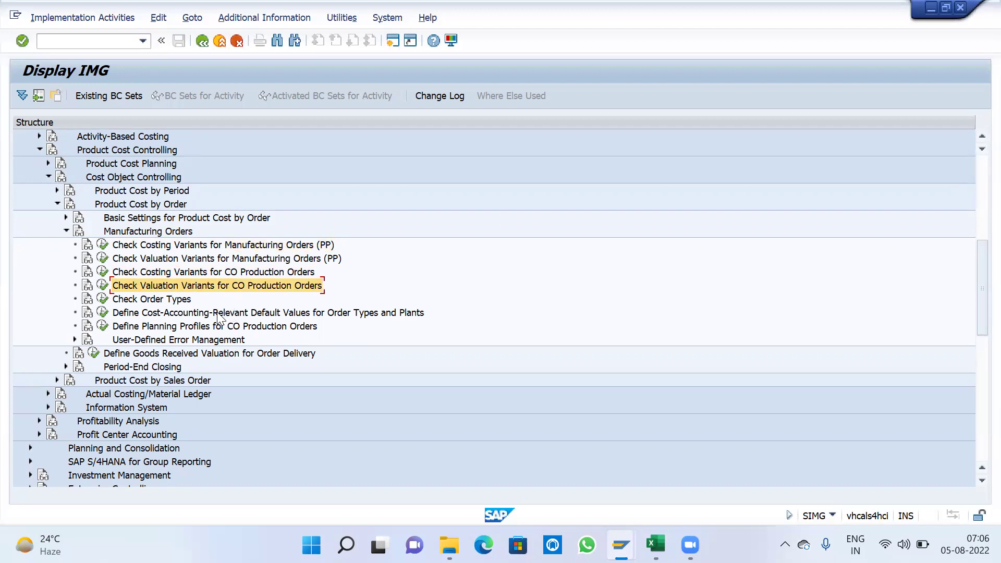
click(167, 297)
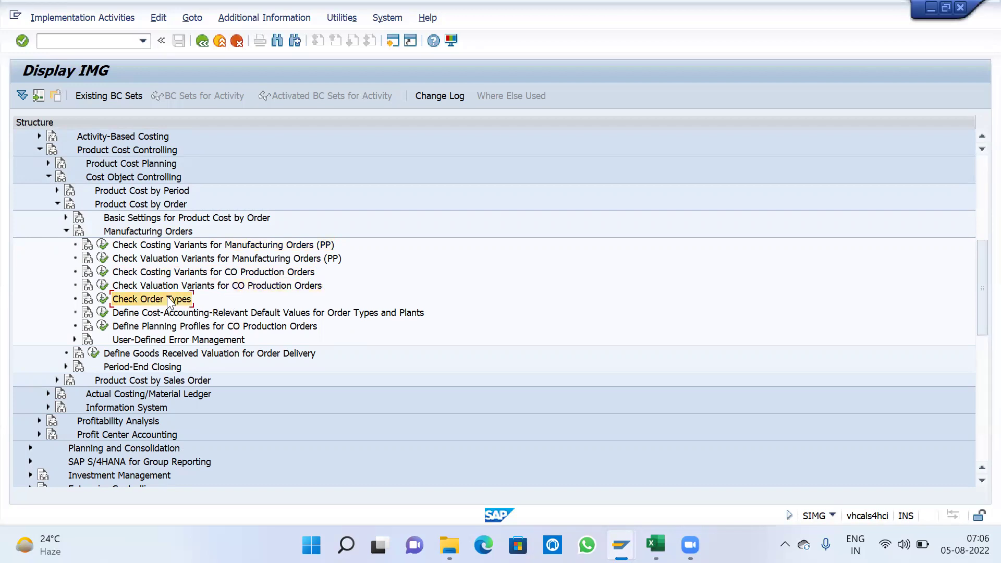
click(167, 314)
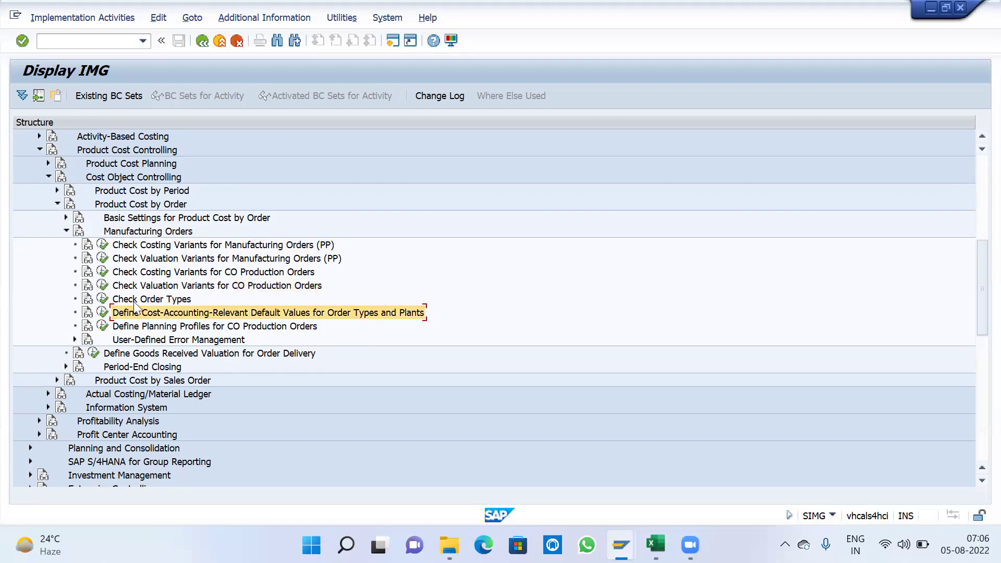
Step: Open the Check Order Types activity and select the CP01 order type row
click(103, 299)
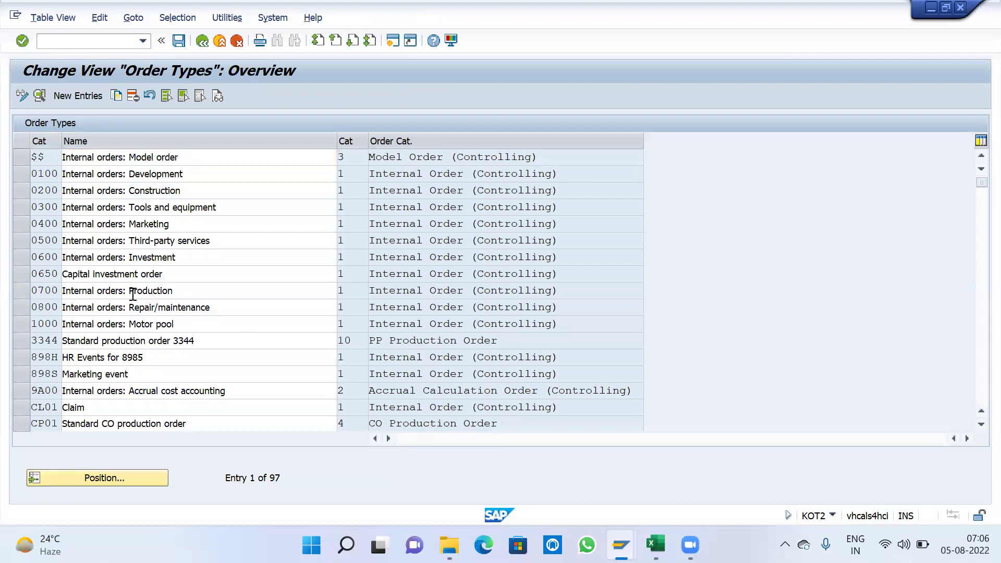
scroll(133, 292, down, 3)
scroll(133, 310, up, 1)
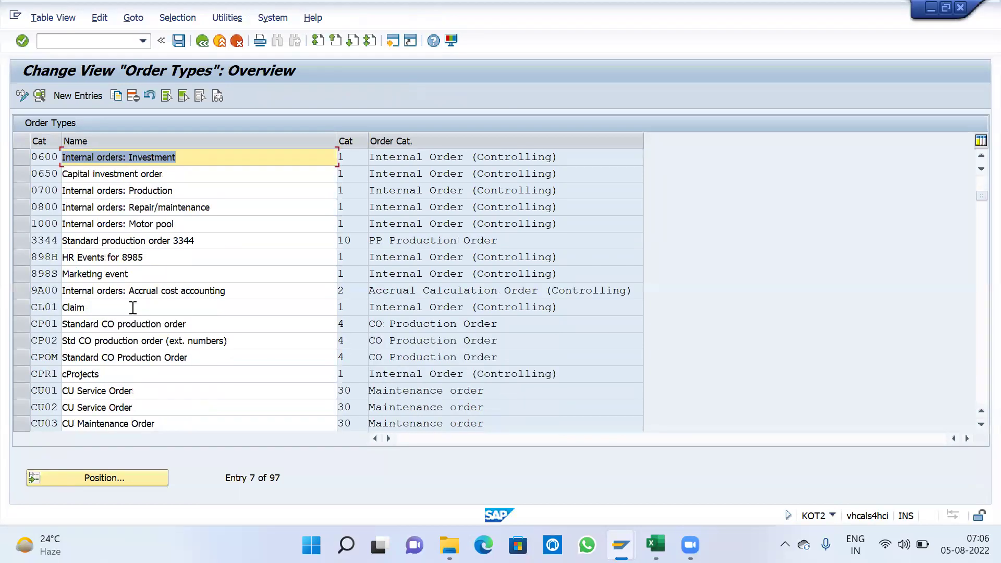
click(26, 326)
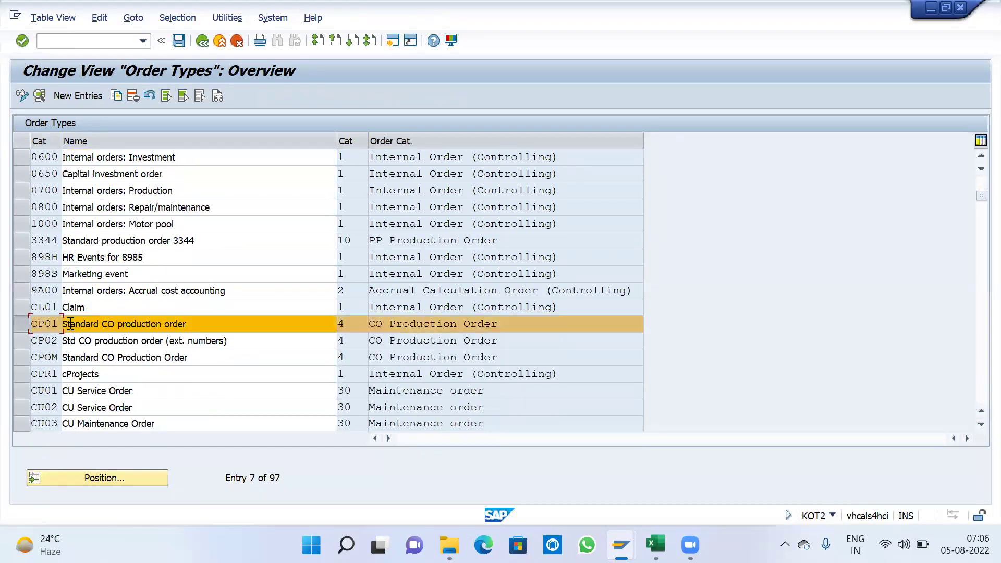
Step: Examine the name and category of order type CP01, and open the list of possible order categories
click(201, 324)
drag(201, 324, 62, 324)
click(62, 324)
click(362, 324)
click(373, 323)
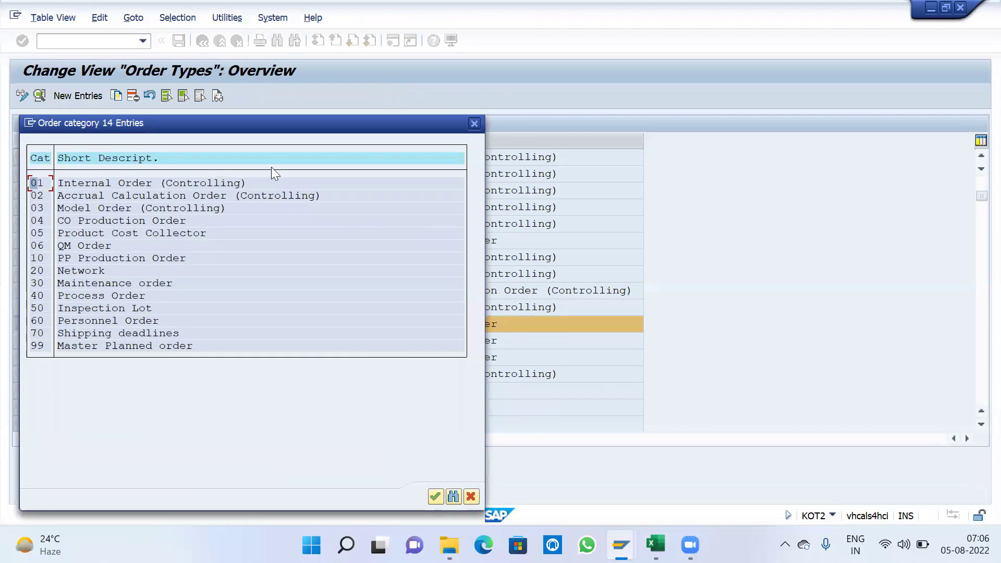
Step: Review the order category list, including the controlling orders, CO Production Order and Product Cost Collector, and close it
drag(252, 122, 445, 73)
drag(385, 174, 217, 180)
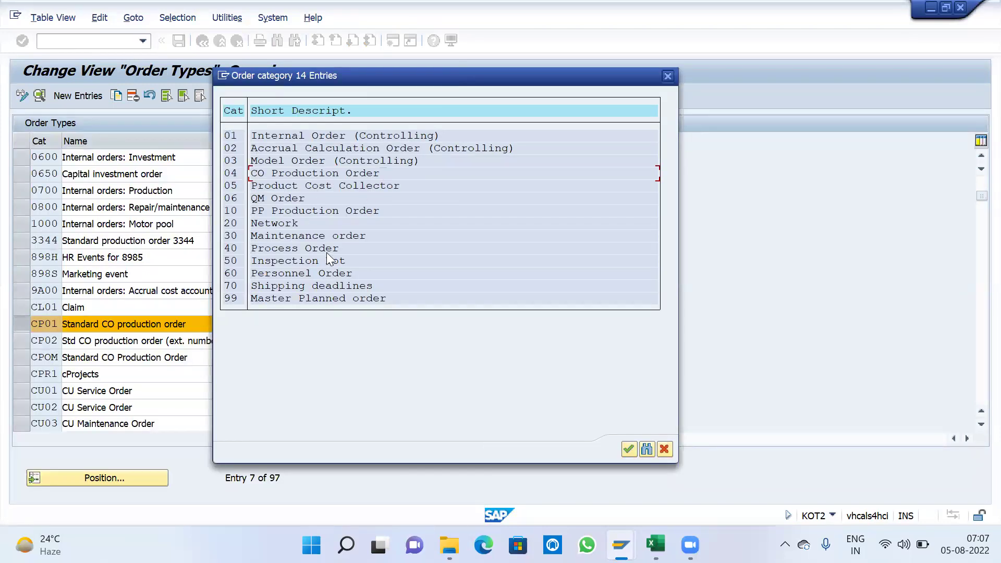
click(434, 131)
drag(434, 131, 444, 148)
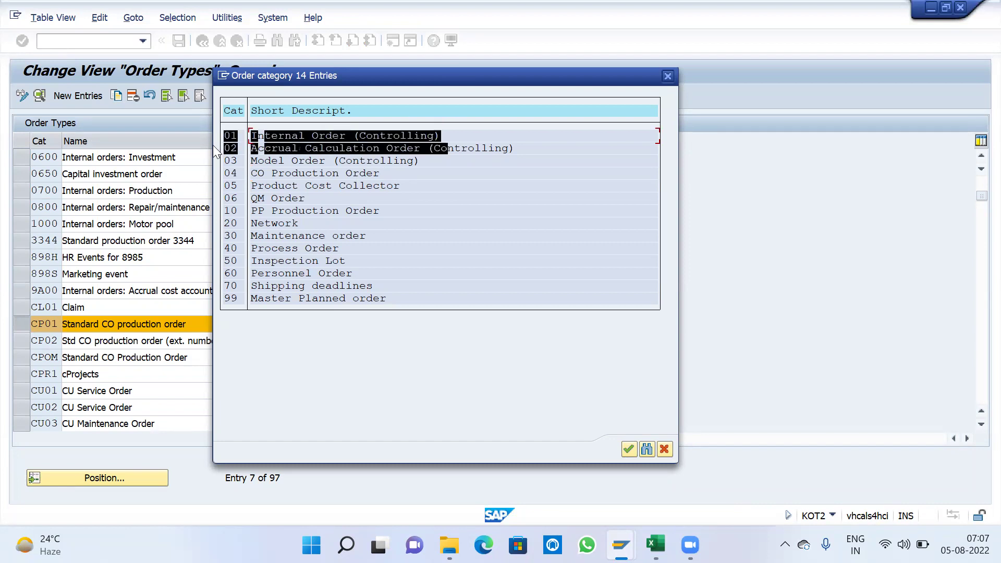
drag(409, 184, 215, 201)
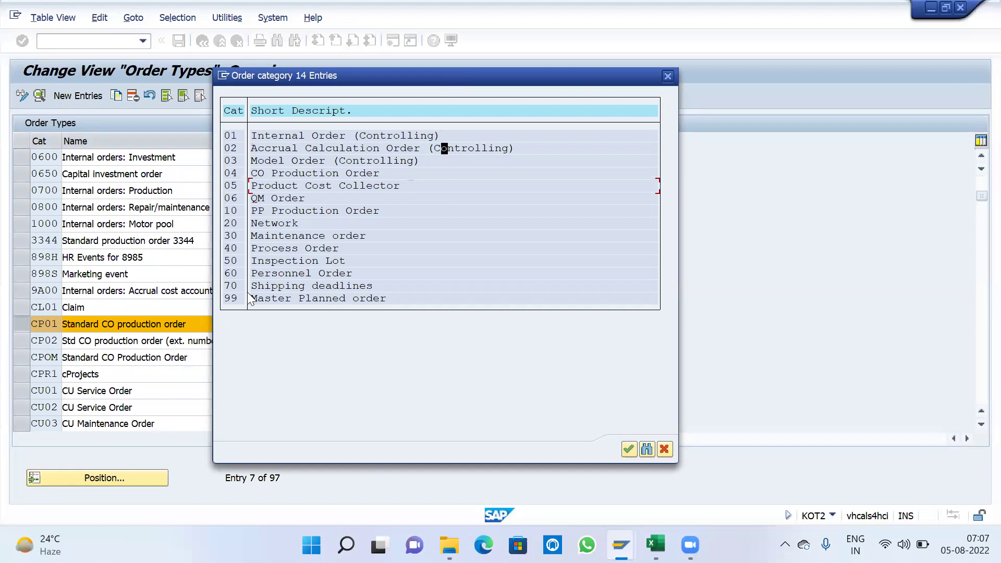
drag(396, 167, 217, 171)
click(668, 76)
Step: Inspect the details of order type CP01, Standard CO production order, and return to the configuration tree
click(137, 324)
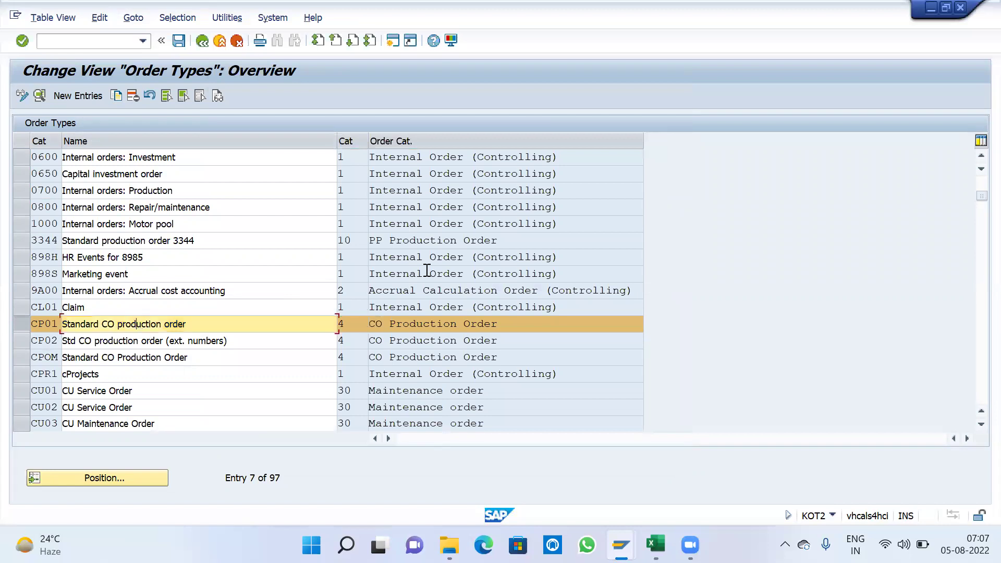
double_click(198, 323)
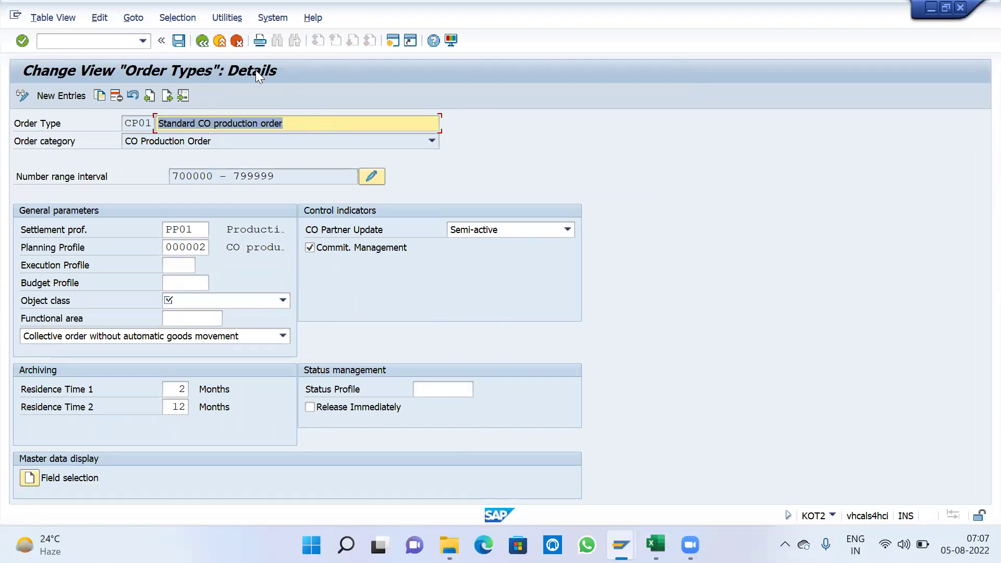
drag(126, 125, 155, 124)
click(154, 124)
click(238, 45)
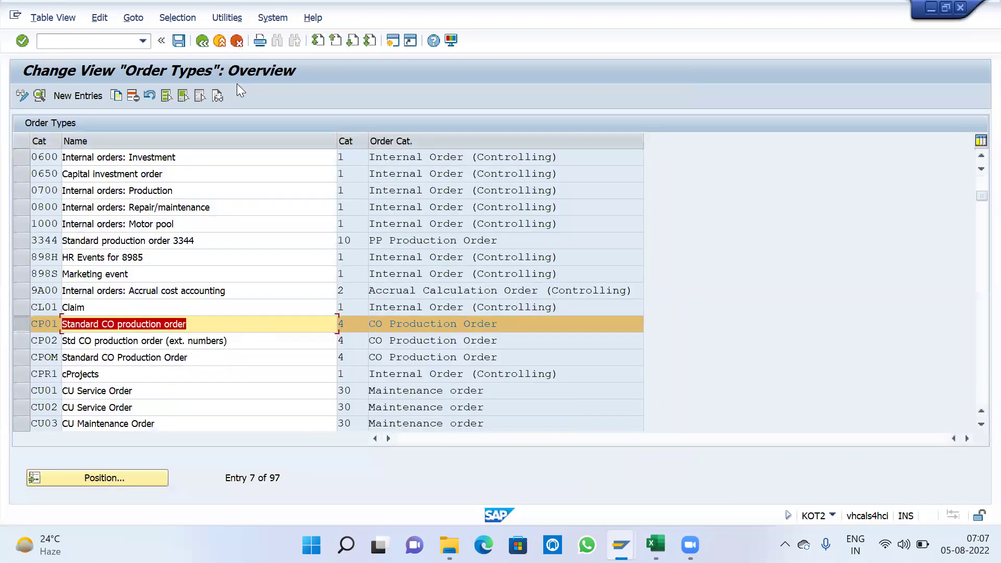
click(203, 41)
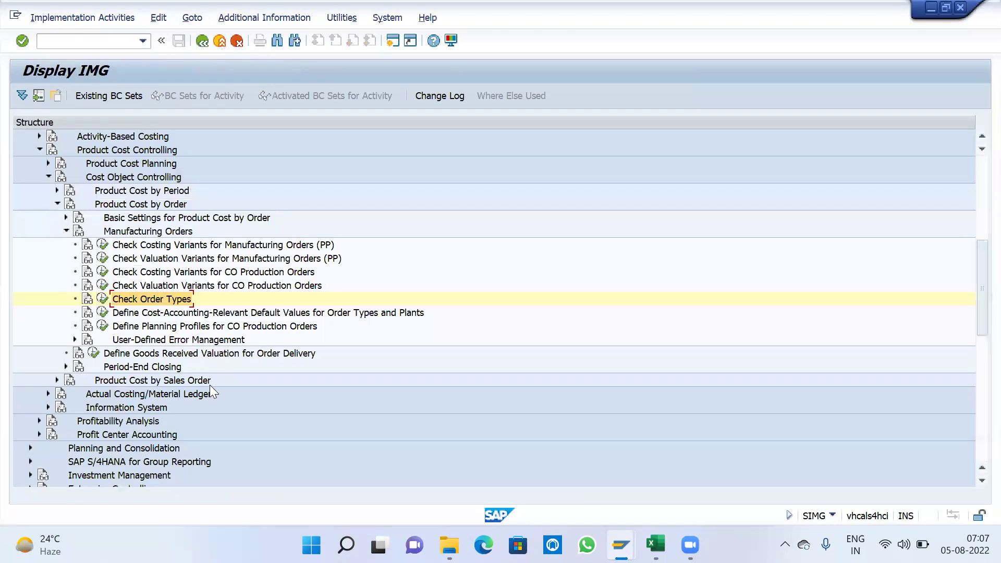
Step: In the cost-accounting-relevant default values for order types and plants, copy the plant 0001 entry for order type CP01 to plant KSRP
click(133, 315)
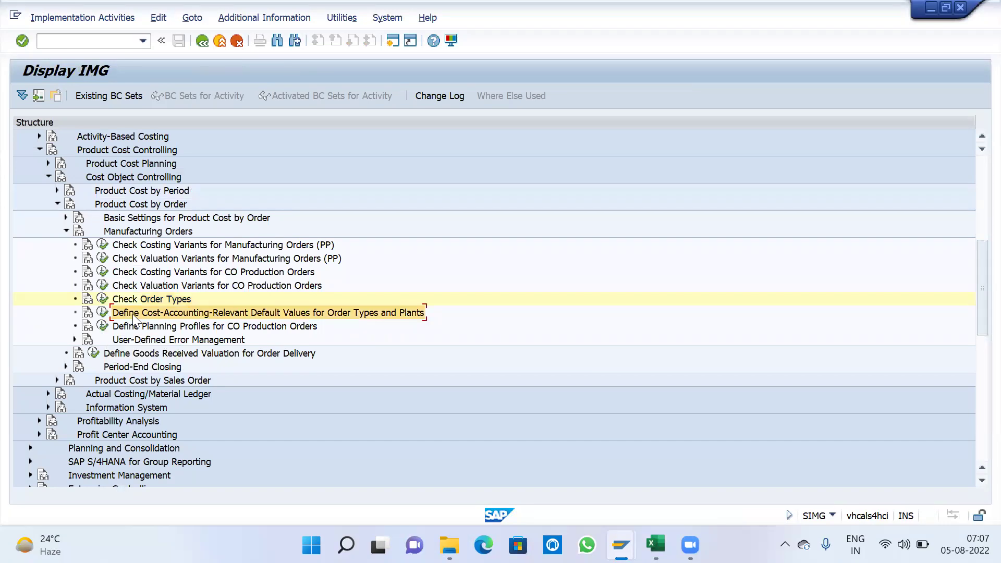
click(103, 314)
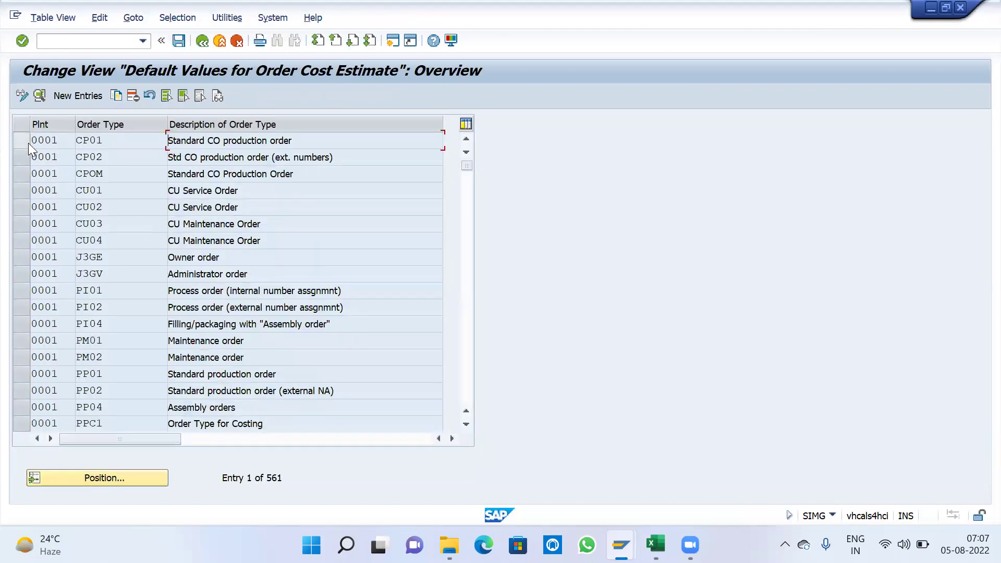
click(22, 140)
click(110, 140)
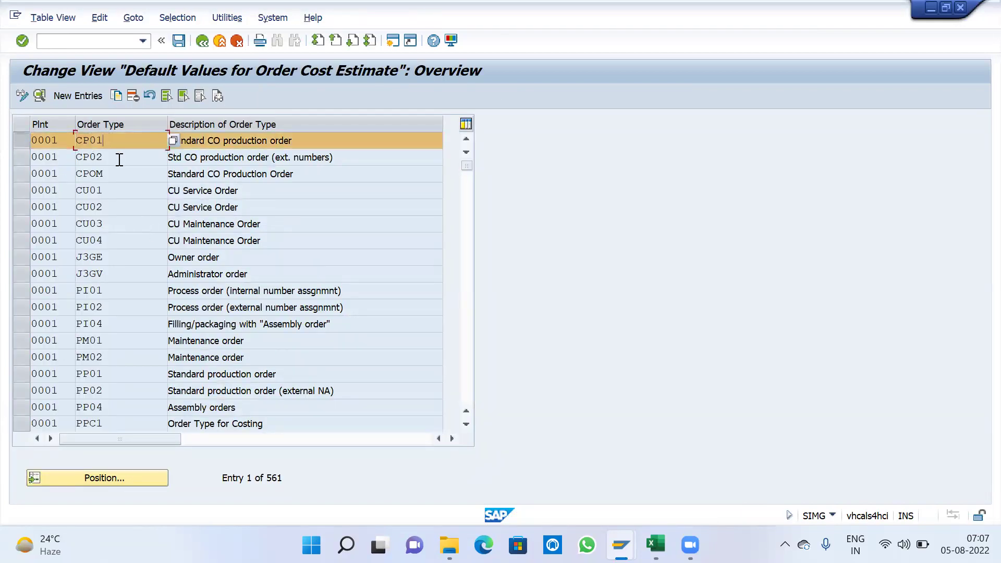
click(116, 96)
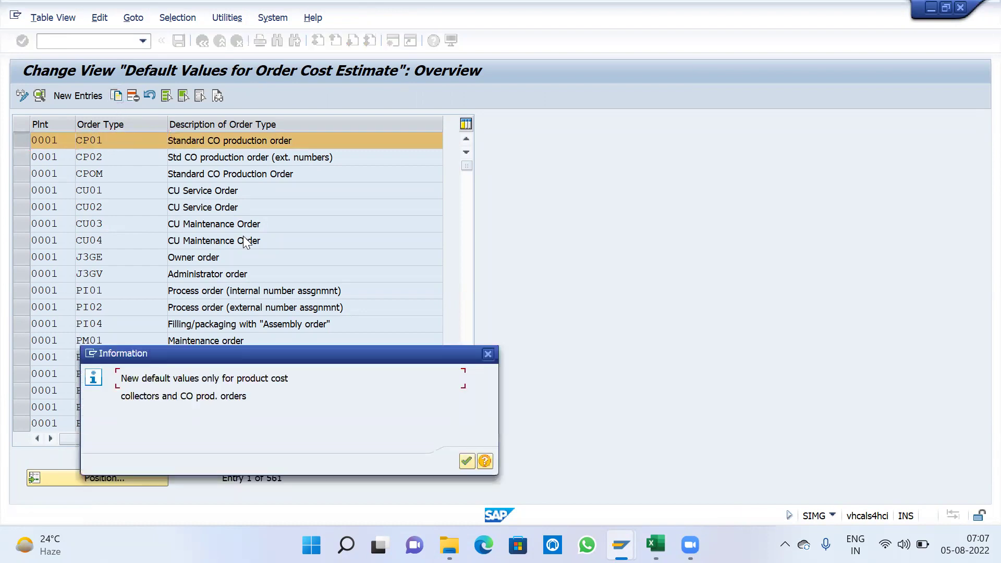
click(466, 461)
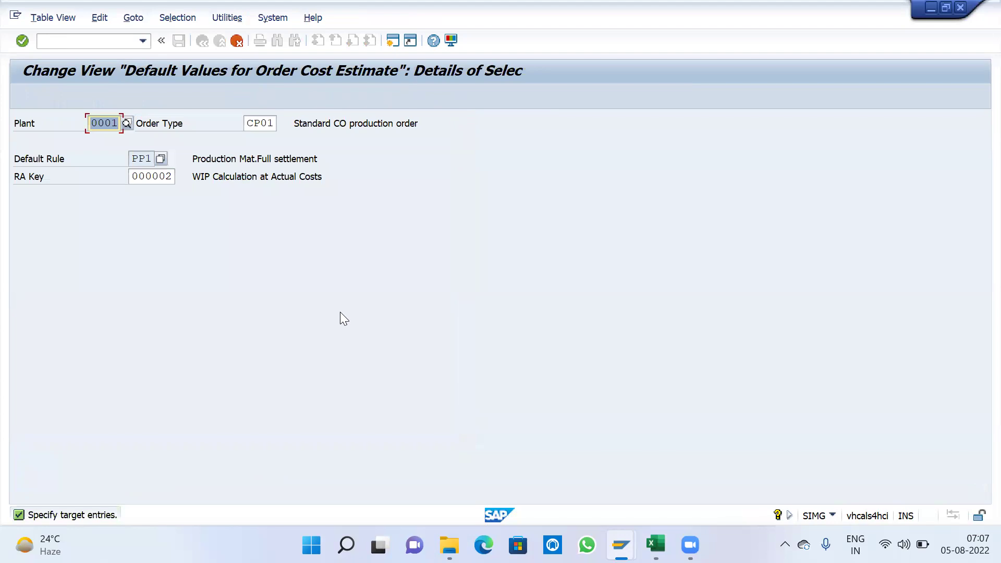
text(KSR)
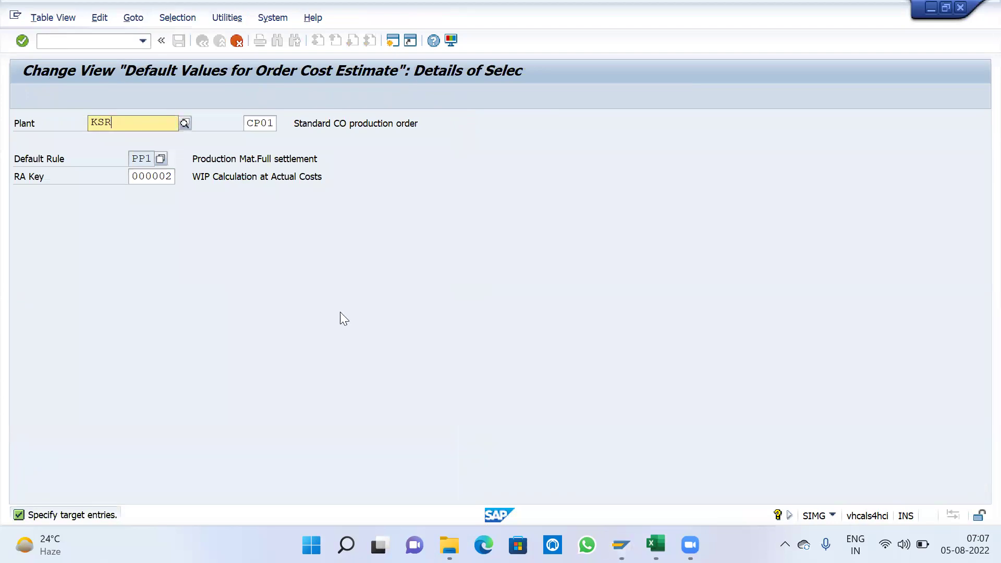
key(Down)
key(Return)
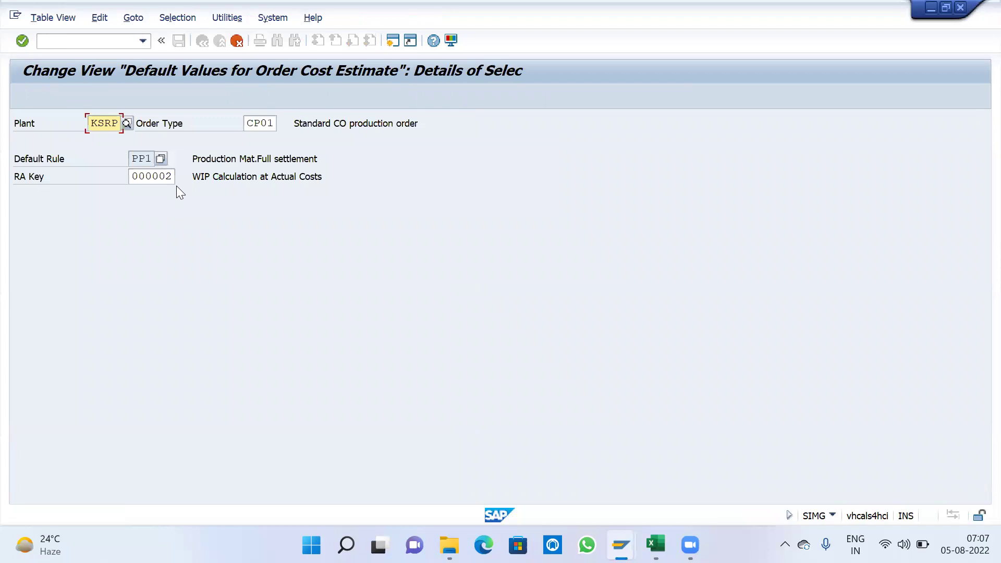
key(Return)
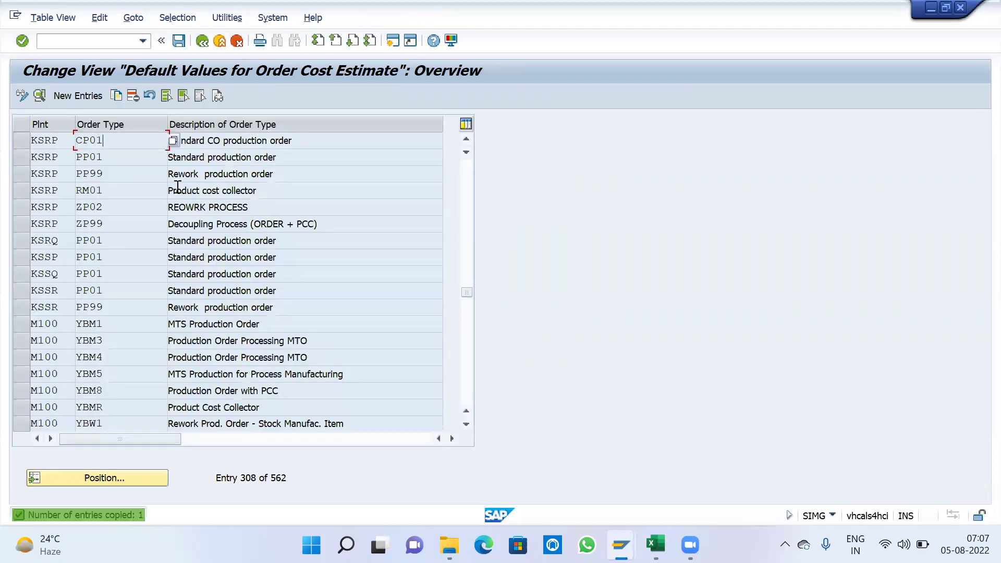
Step: Save the copied CP01 default values for plant KSRP and return to the configuration tree
key(ctrl+s)
key(Return)
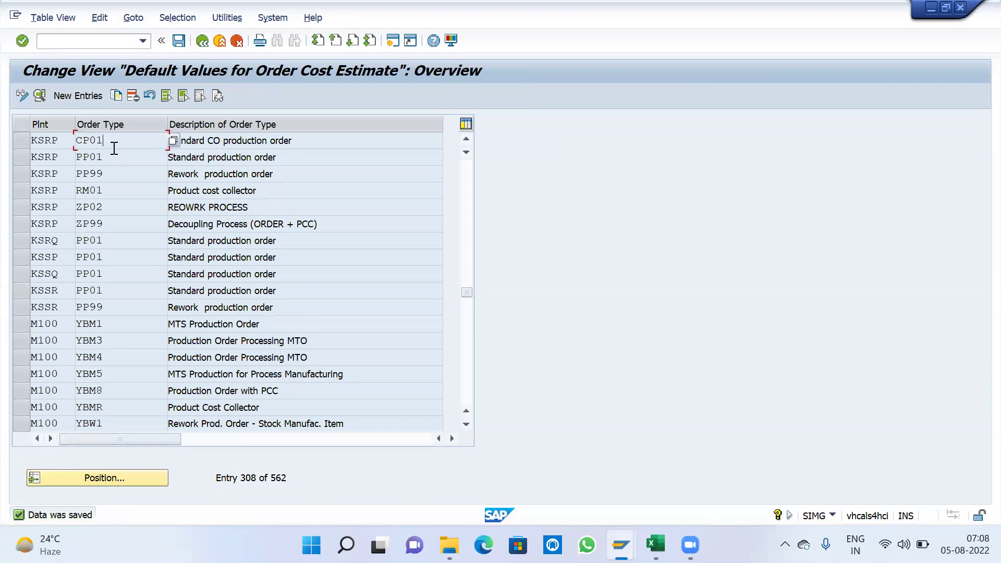
drag(110, 145, 76, 144)
click(76, 144)
click(308, 144)
click(179, 41)
key(ctrl+s)
click(208, 44)
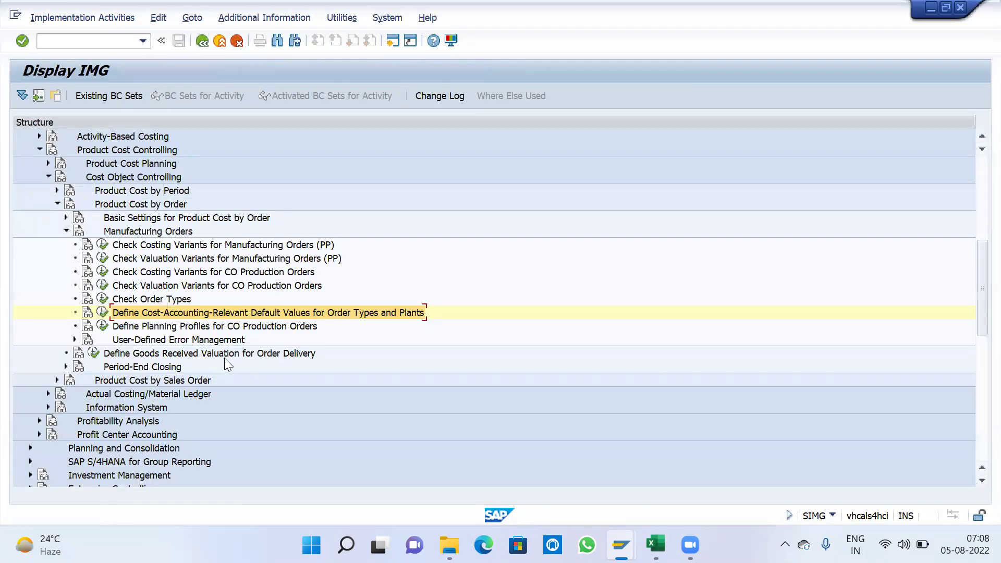
Step: Check the costing variant for CO production orders and its valuation variant's material valuation strategy, and return to the configuration tree
click(107, 275)
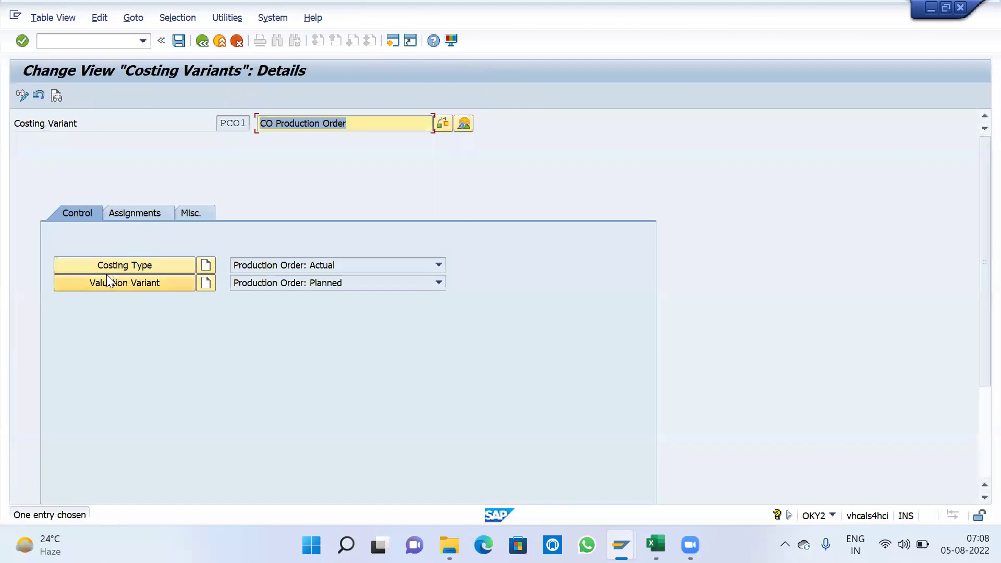
drag(222, 128, 251, 131)
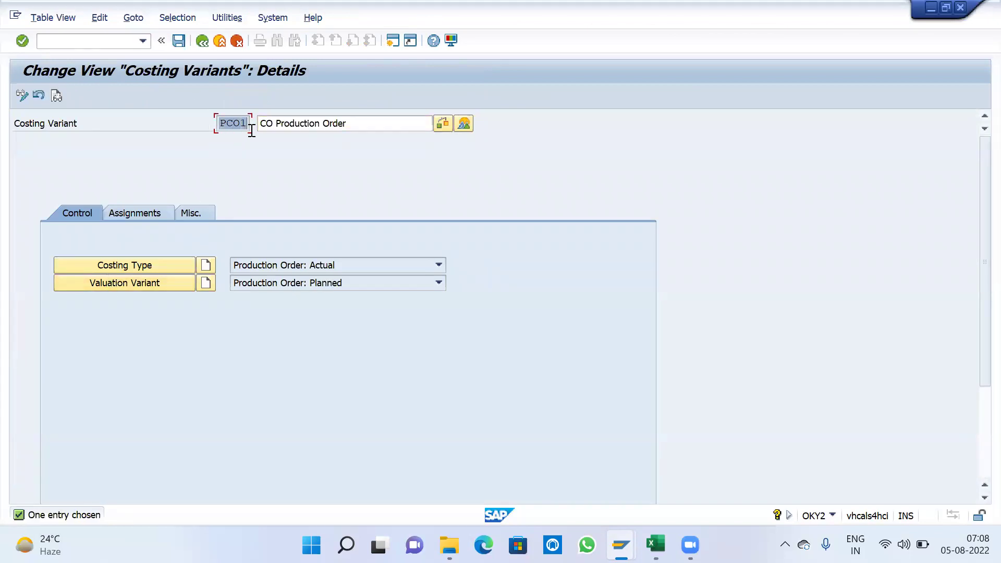
click(371, 122)
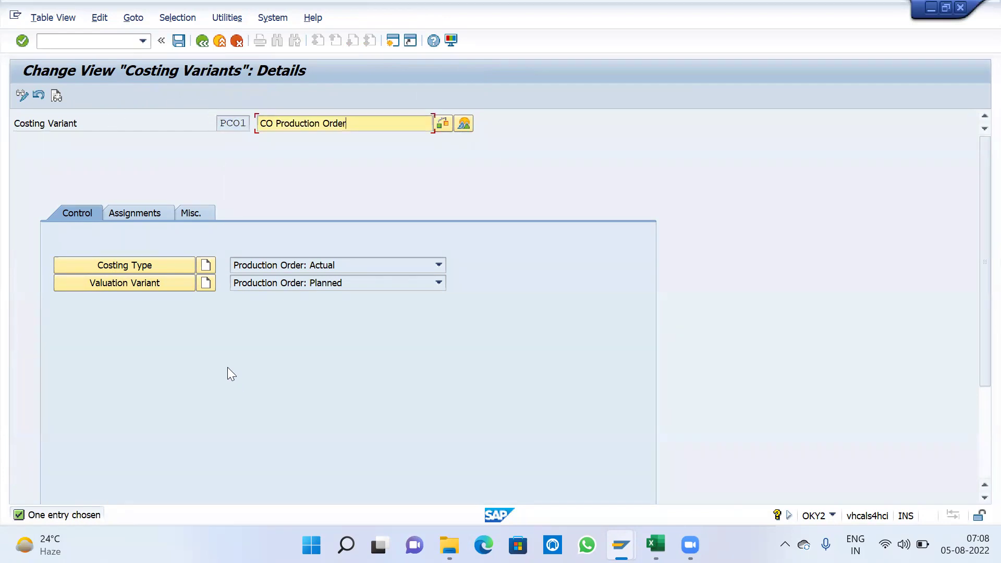
click(148, 284)
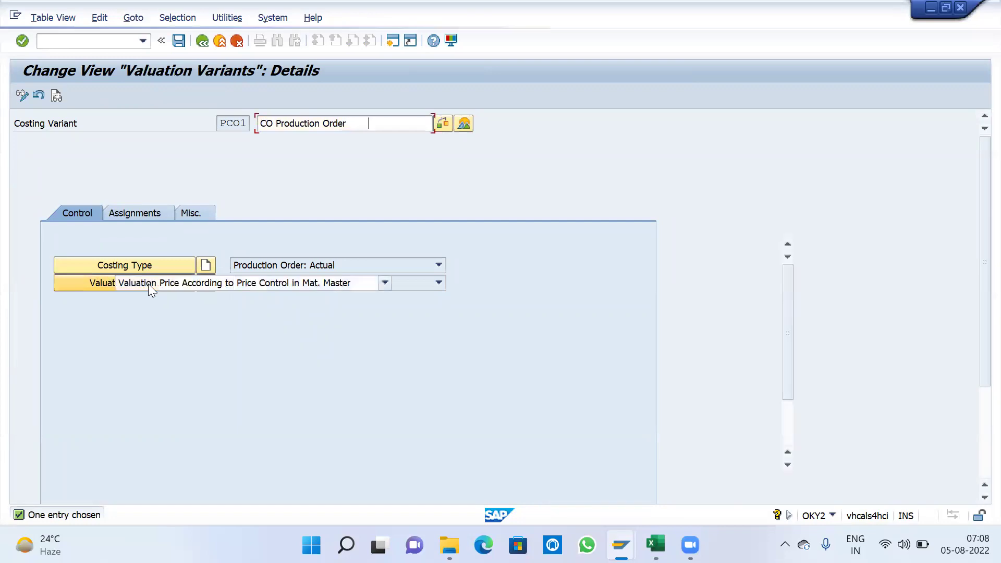
click(220, 121)
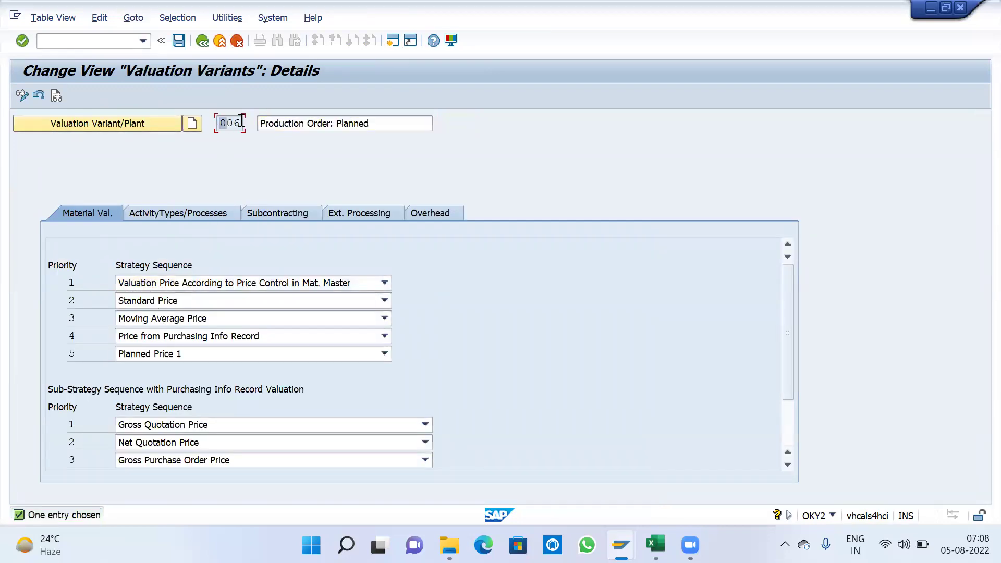
click(202, 40)
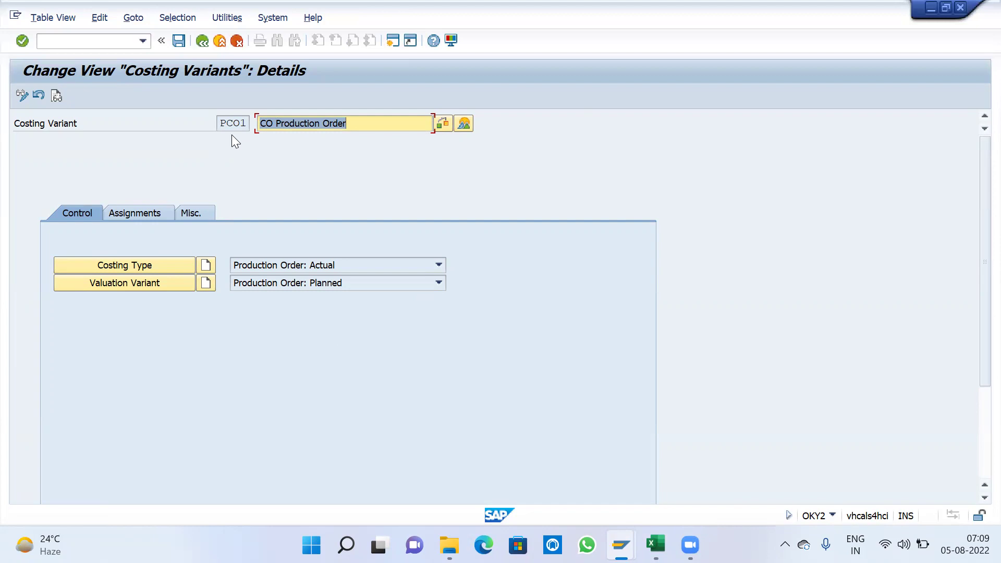
click(179, 40)
click(202, 41)
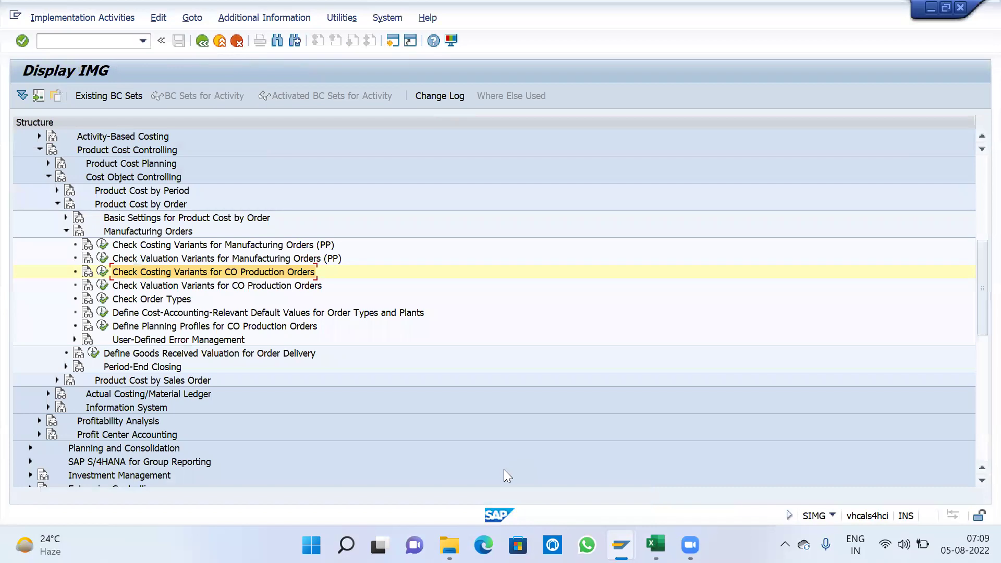
Step: From SAP Easy Access, start transaction KKF1 to create a CO production order
click(509, 473)
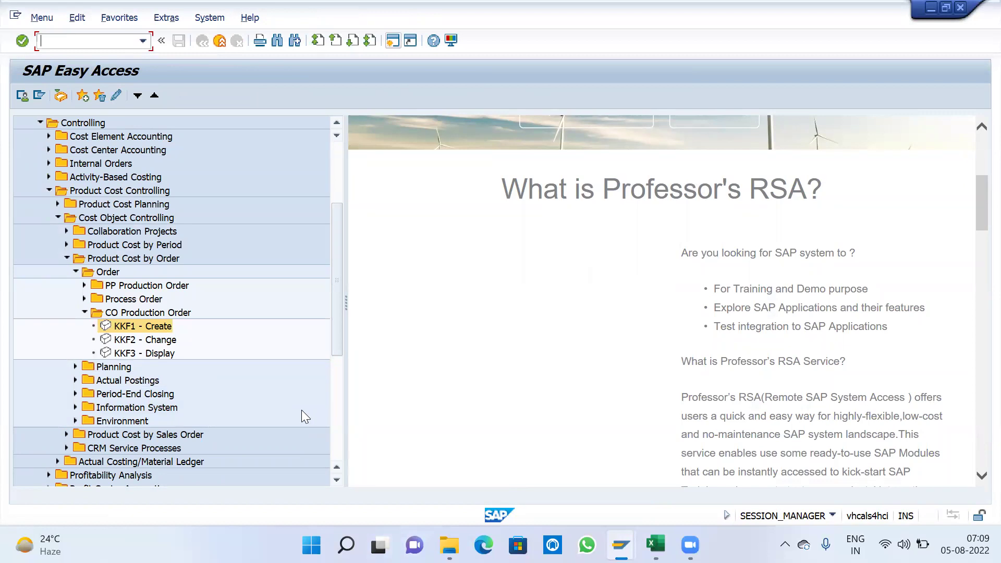
scroll(290, 386, down, 1)
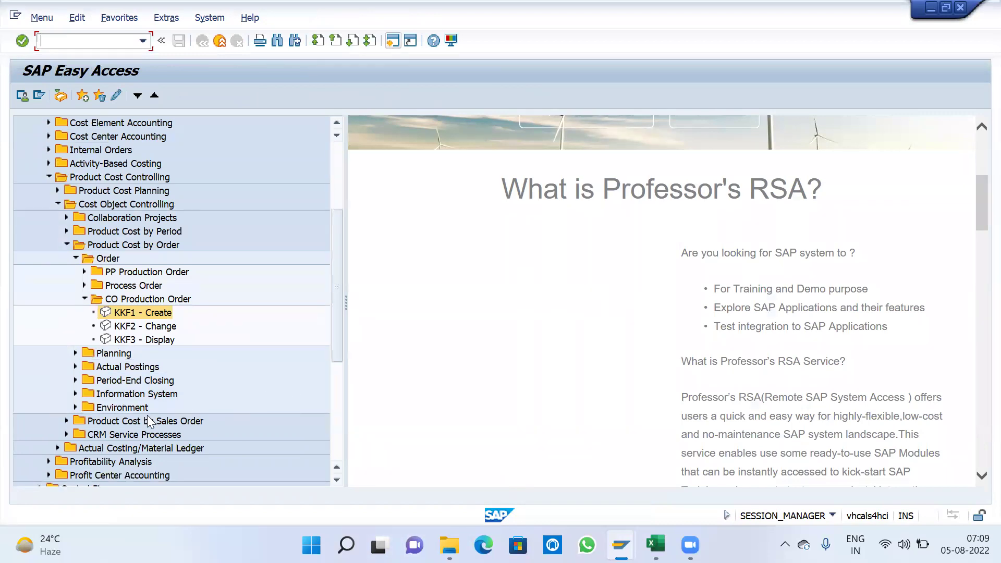
click(84, 298)
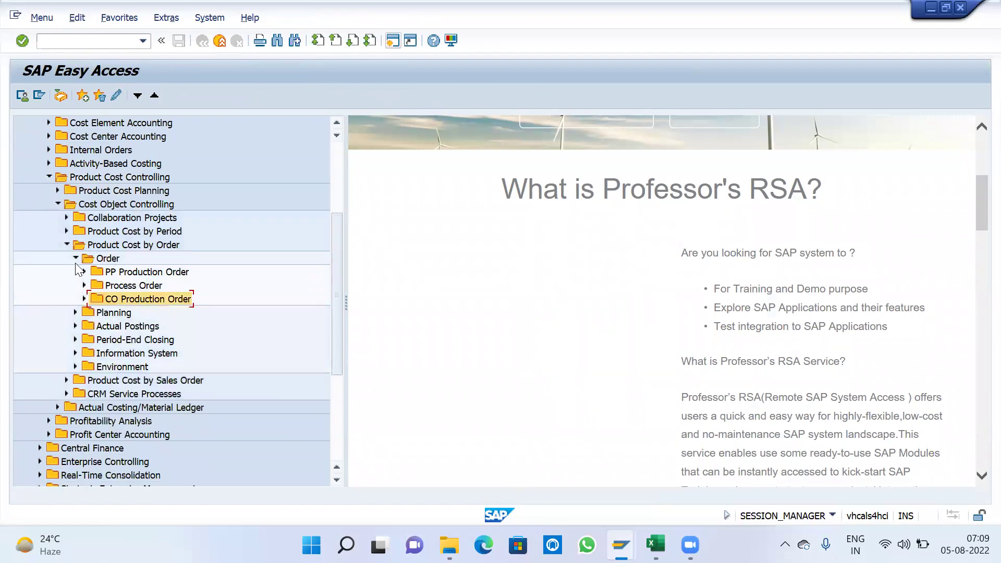
click(85, 299)
click(146, 317)
double_click(146, 316)
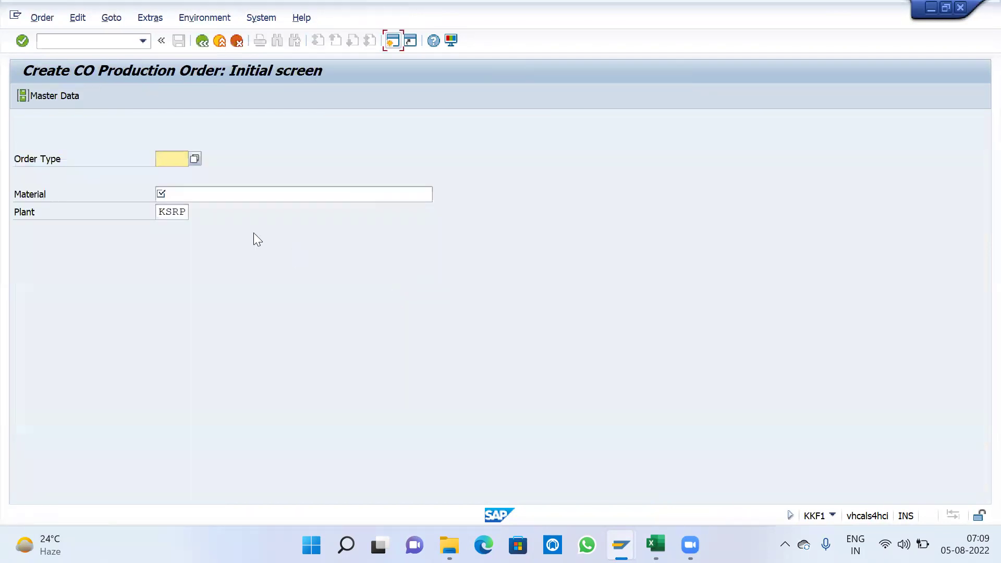
Step: Choose order type CP01, Standard CO production order, from the value list and move on to the material entry
click(195, 159)
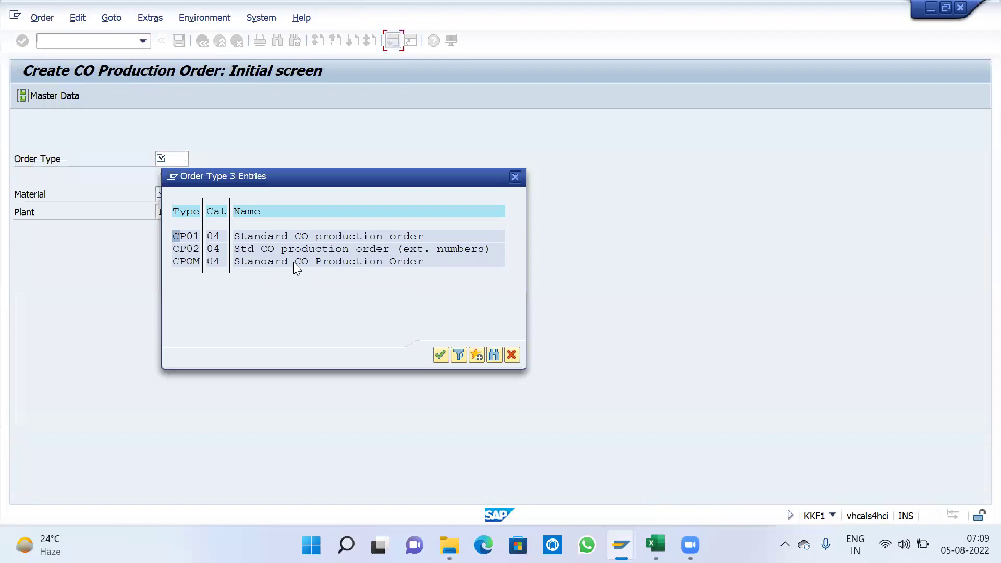
drag(173, 236, 430, 237)
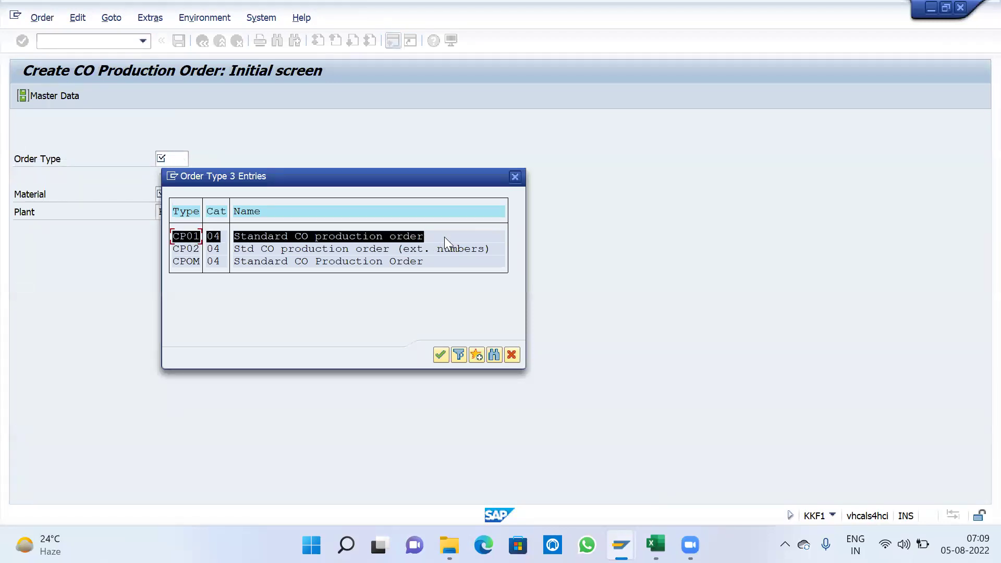
click(444, 236)
click(264, 234)
double_click(265, 234)
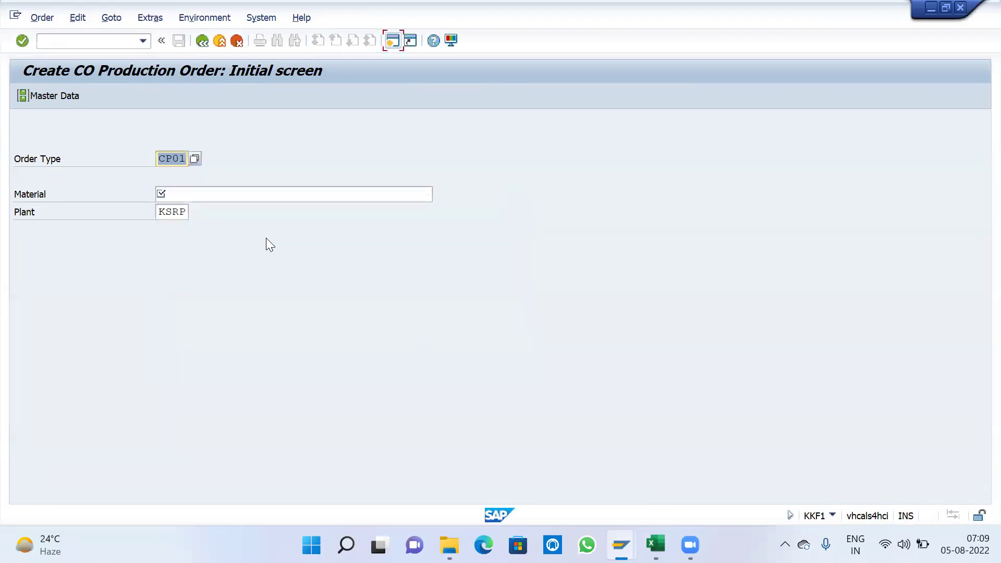
key(Tab)
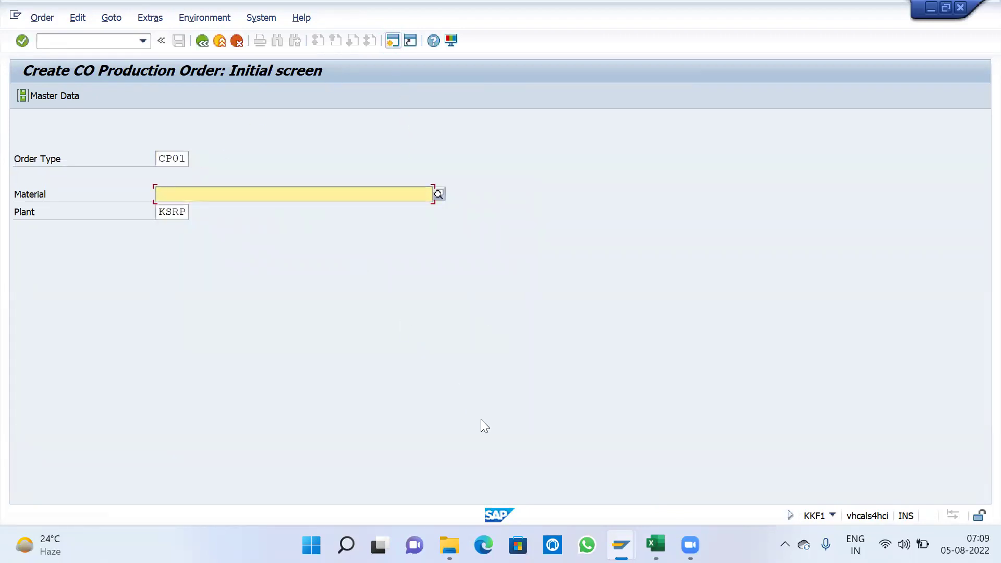
Step: Check the transaction notes in the Excel workbook points-2 and switch to the SAP Create Material session
click(656, 545)
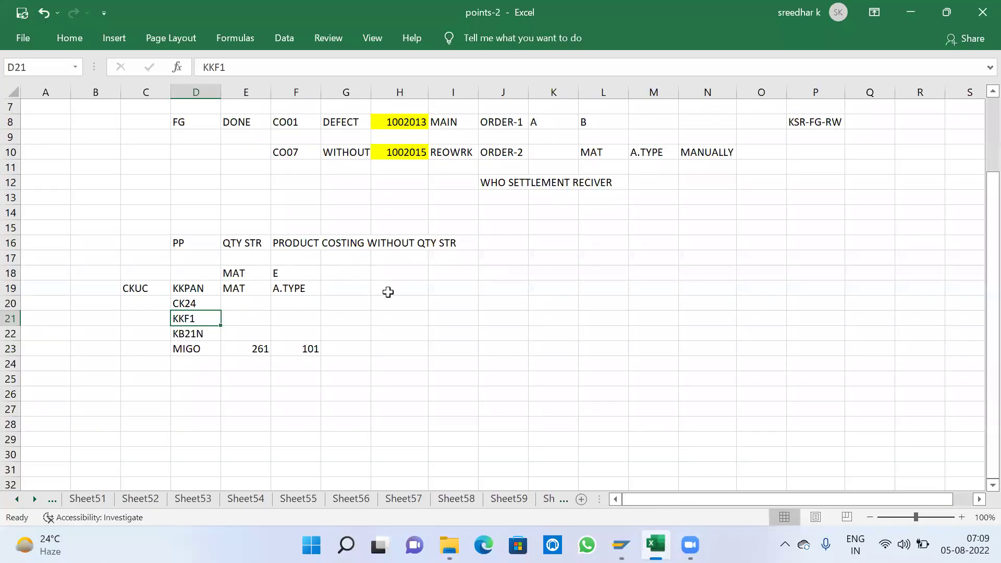
mouse_move(620, 545)
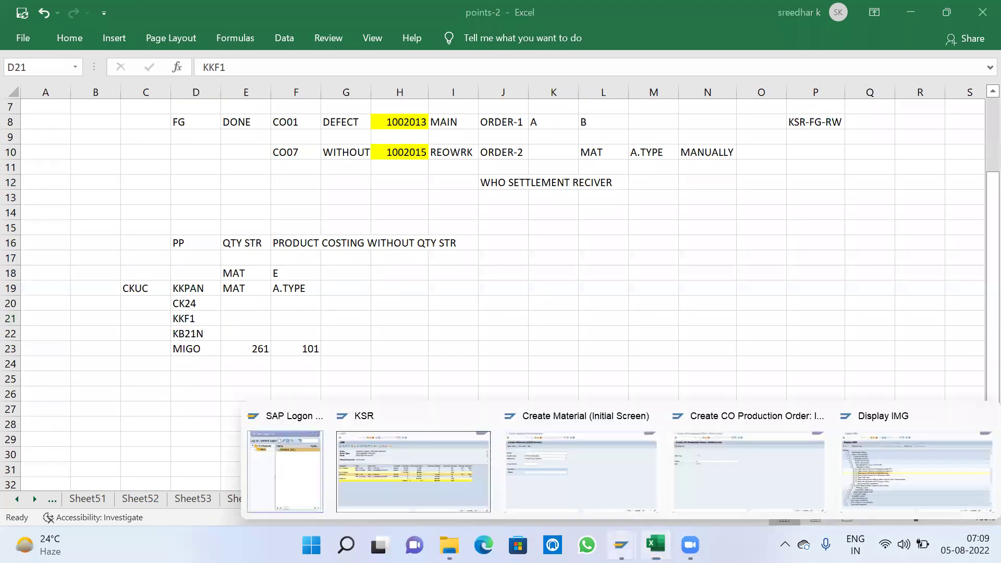
click(655, 474)
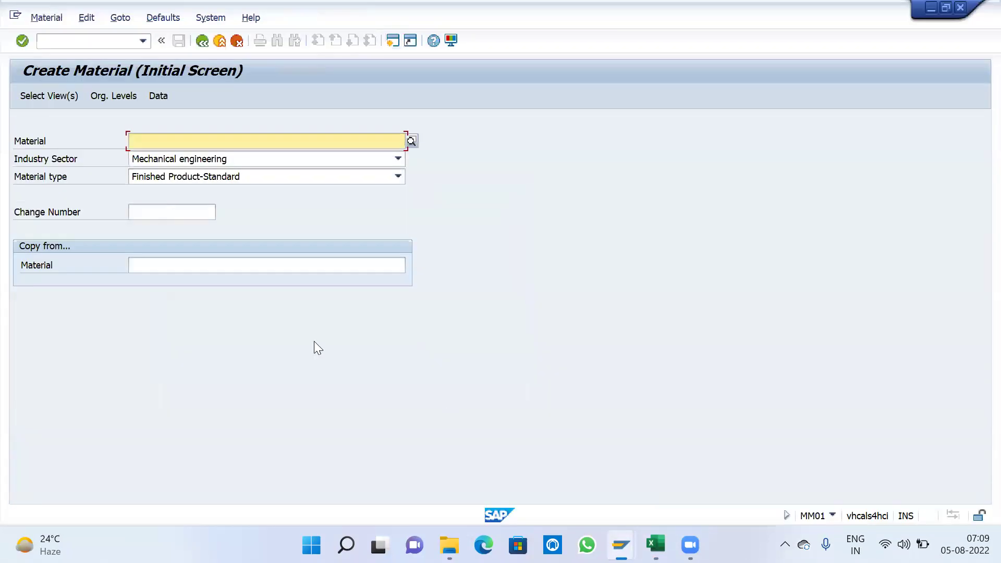
Step: Recall material KSR-FG-UNIT in the Create Material session and copy its number
click(176, 143)
click(171, 154)
key(shift+Tab)
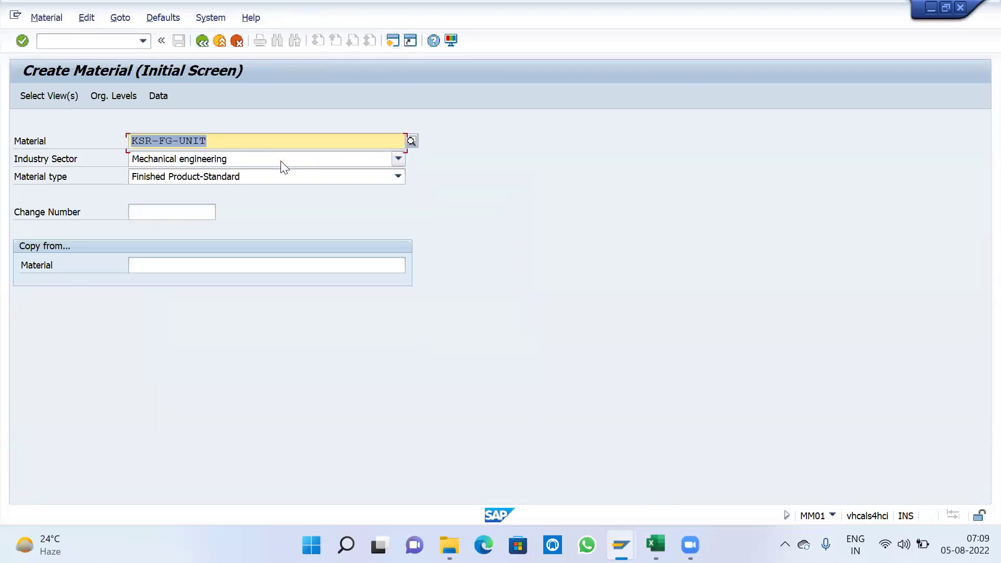
key(End)
key(alt+Tab)
Step: Switch to the Create CO Production Order session, enter material KSR-FG-UNIT for plant KSRP and continue to the master data
mouse_move(621, 545)
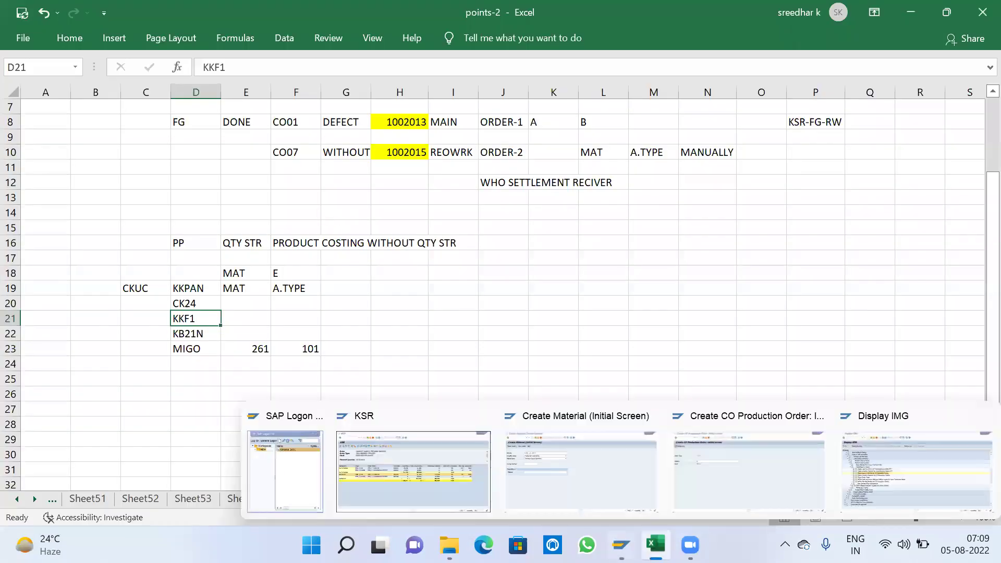
click(625, 472)
click(620, 545)
click(744, 470)
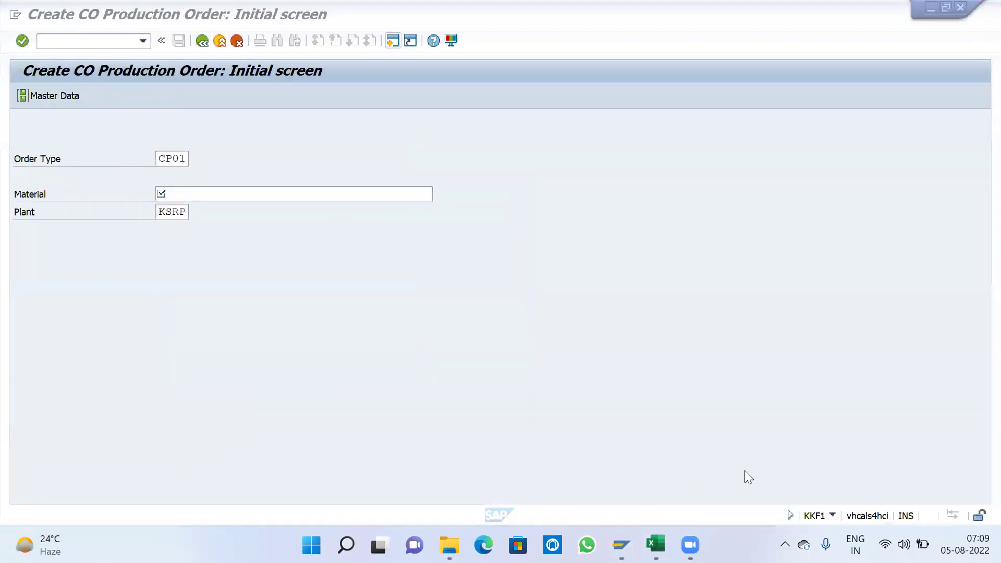
text(KSR-FG-UNIT)
key(Tab)
key(Return)
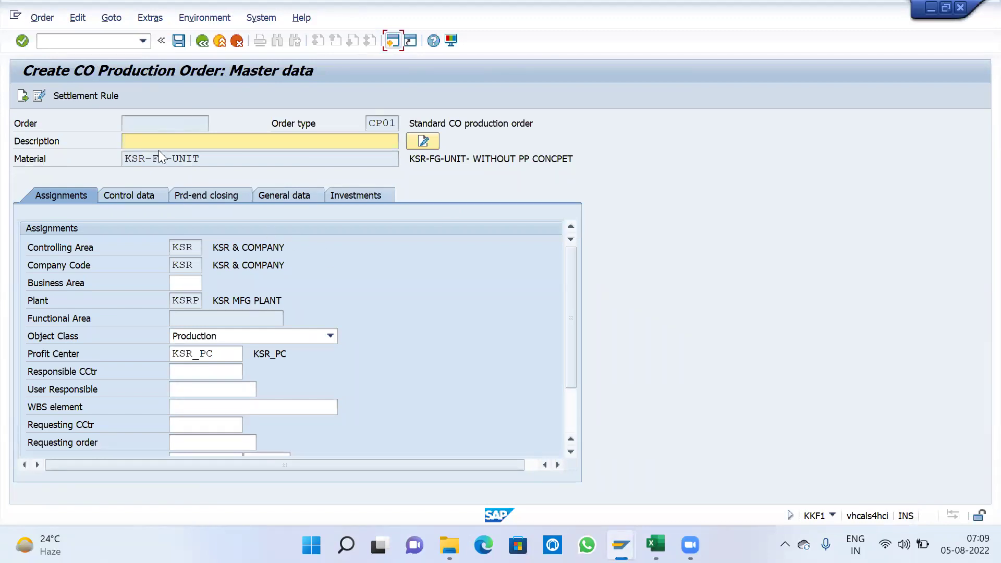
Step: Describe the order as KSR-FG-UNIT-CO PRODCUTION ORDER, then release it from its control data
text(KSR-FG-UNIT)
text(-CO PRODCUTION ORDE)
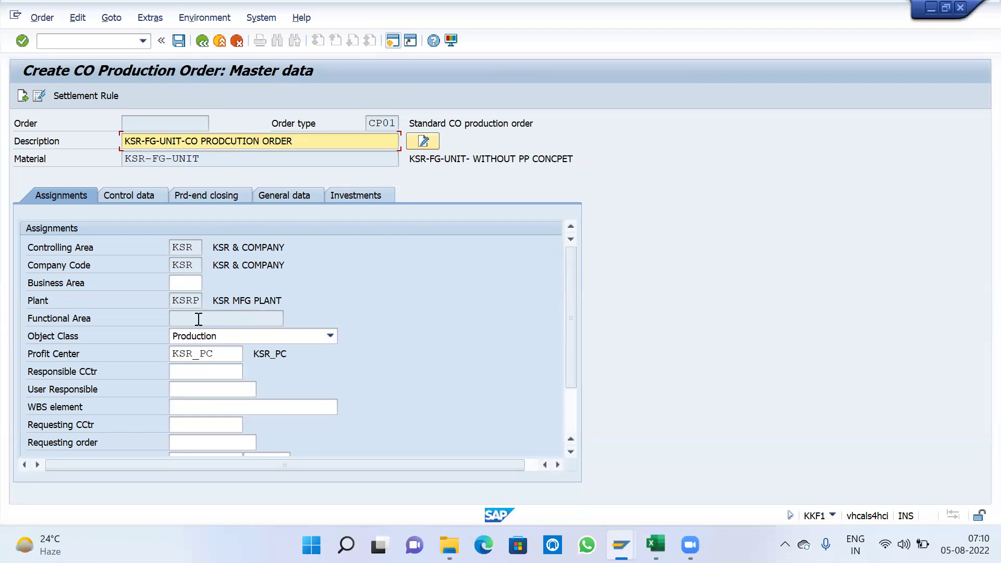
click(144, 197)
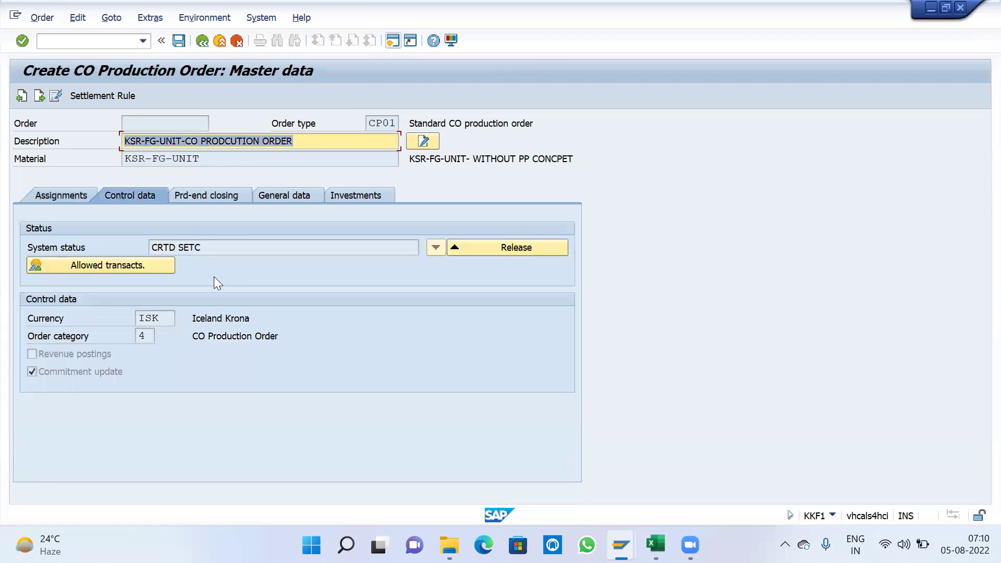
drag(279, 337, 32, 334)
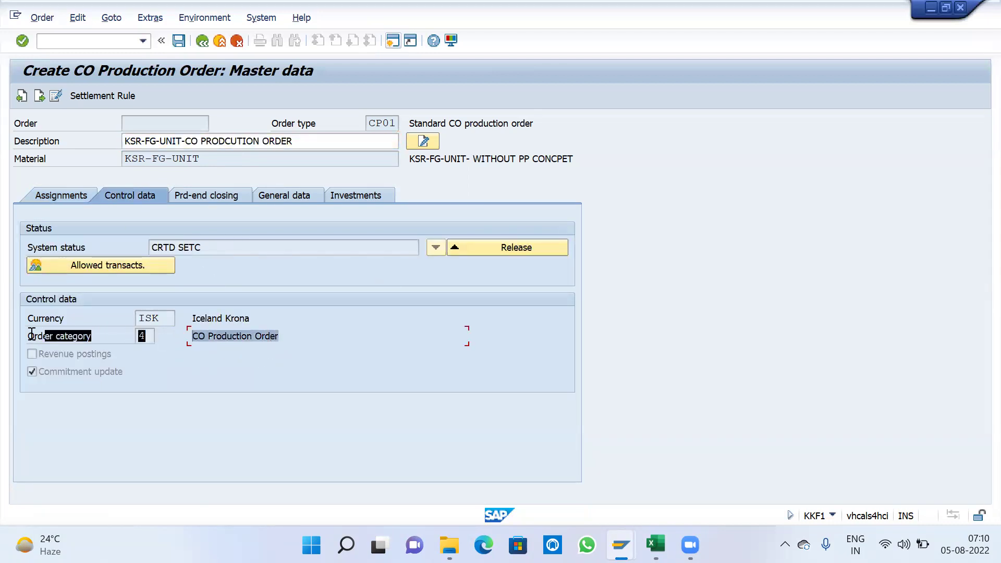
click(243, 340)
drag(183, 340, 322, 345)
click(326, 345)
click(507, 248)
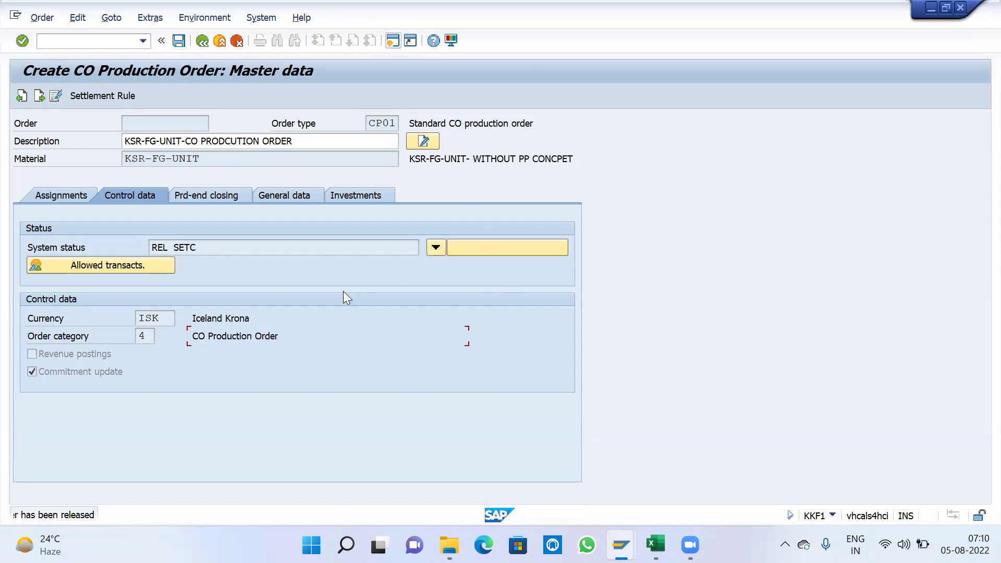
Step: Check the order's settlement rule, save the CO production order and open the details of the creation message
click(120, 98)
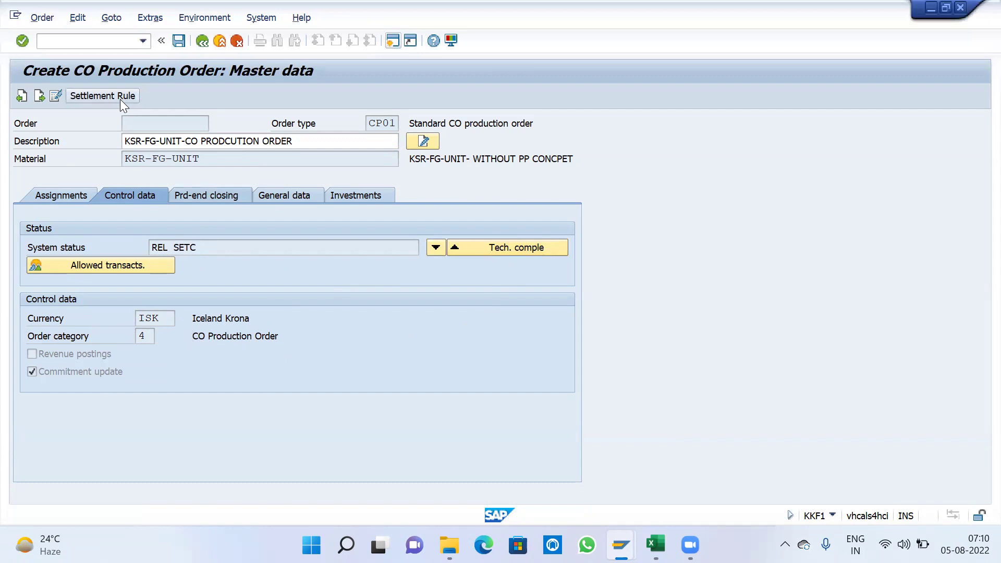
click(135, 212)
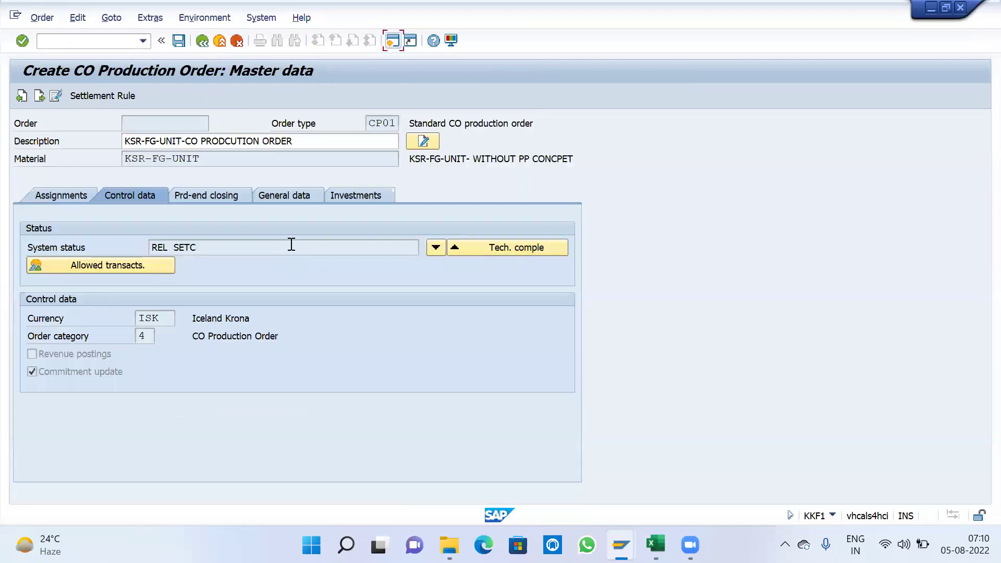
click(201, 41)
click(179, 43)
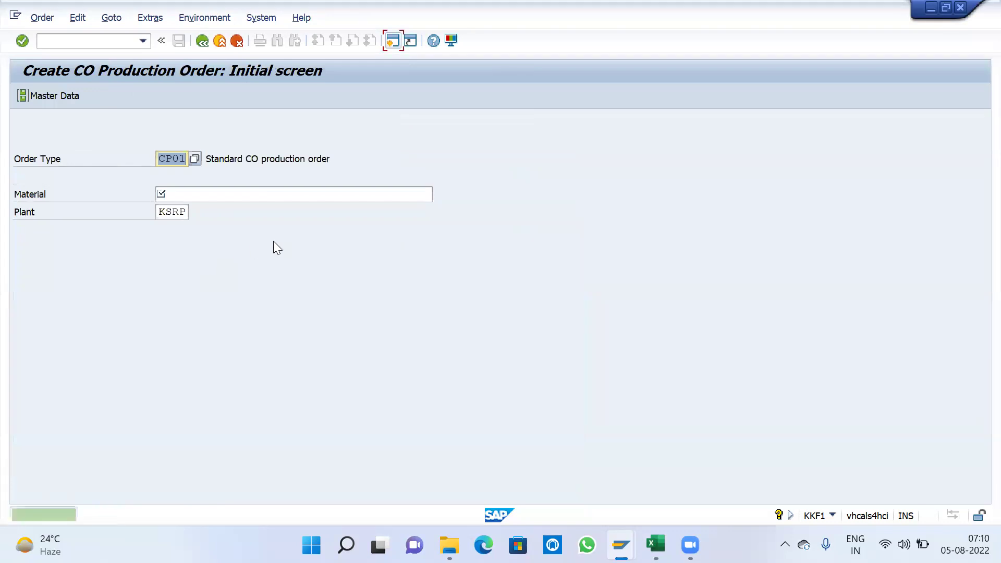
double_click(194, 514)
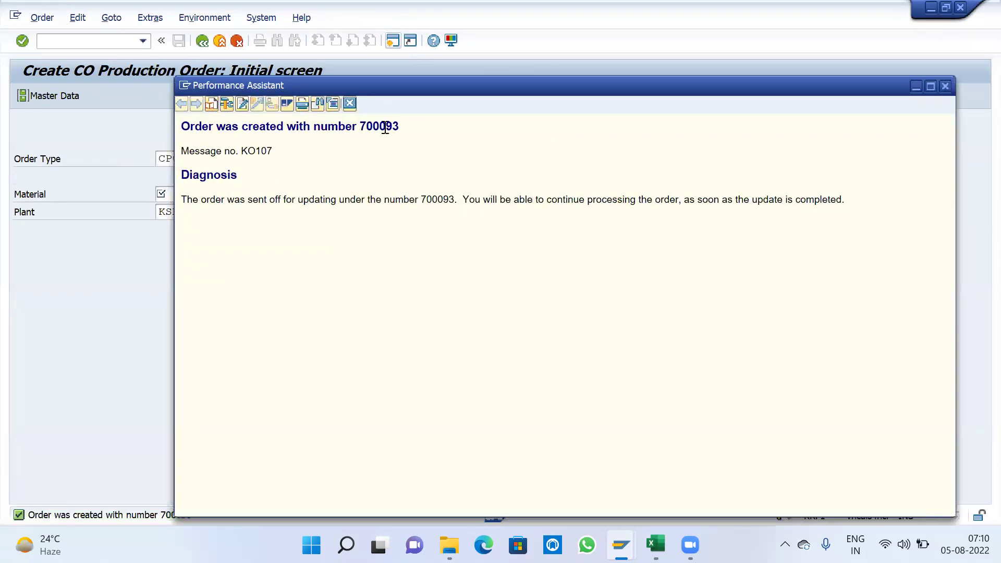
Step: Record the new order's number in cell I21 of the Excel workbook points-2, then return to SAP and close the message details
click(656, 545)
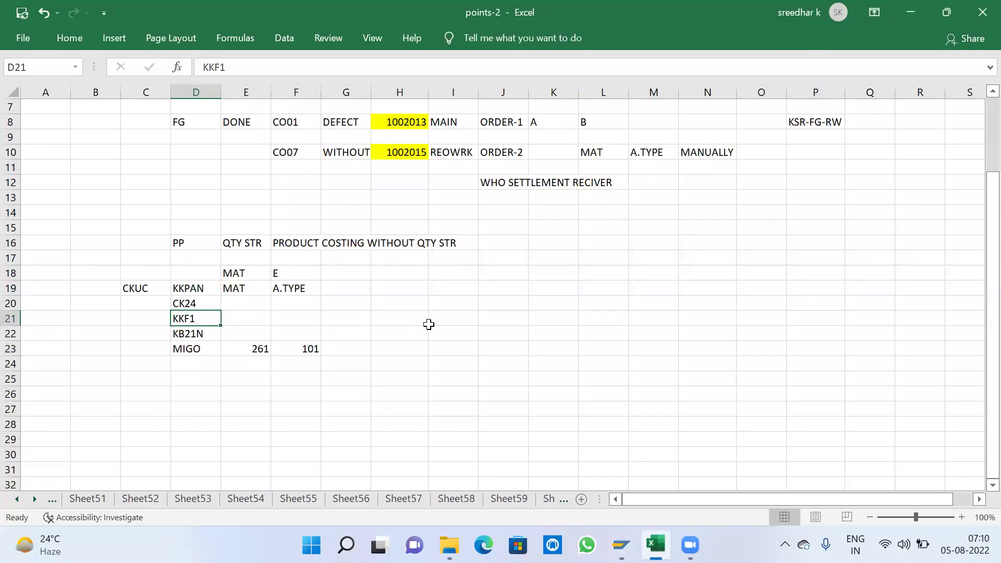
click(452, 319)
text(700093)
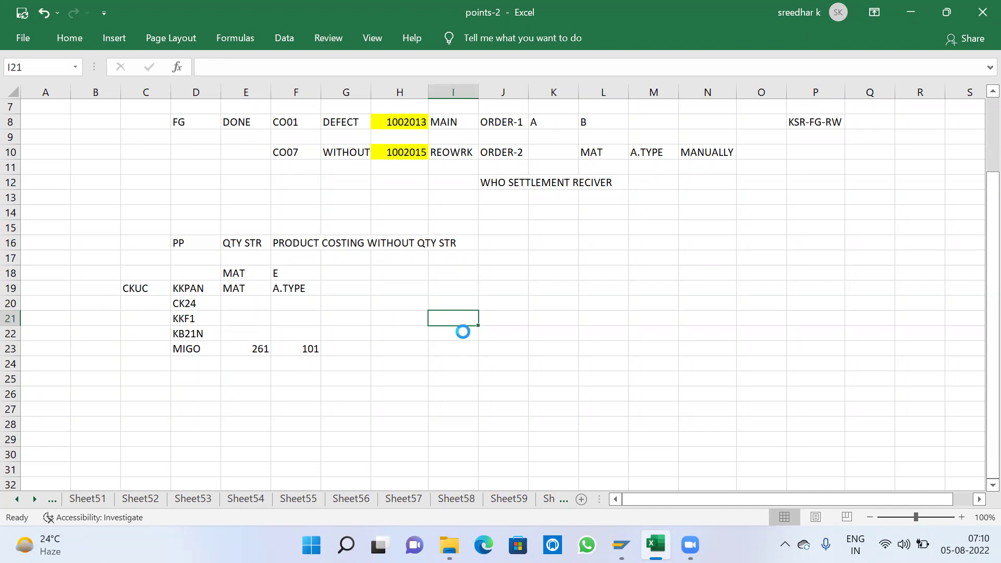
click(464, 307)
key(alt+Tab)
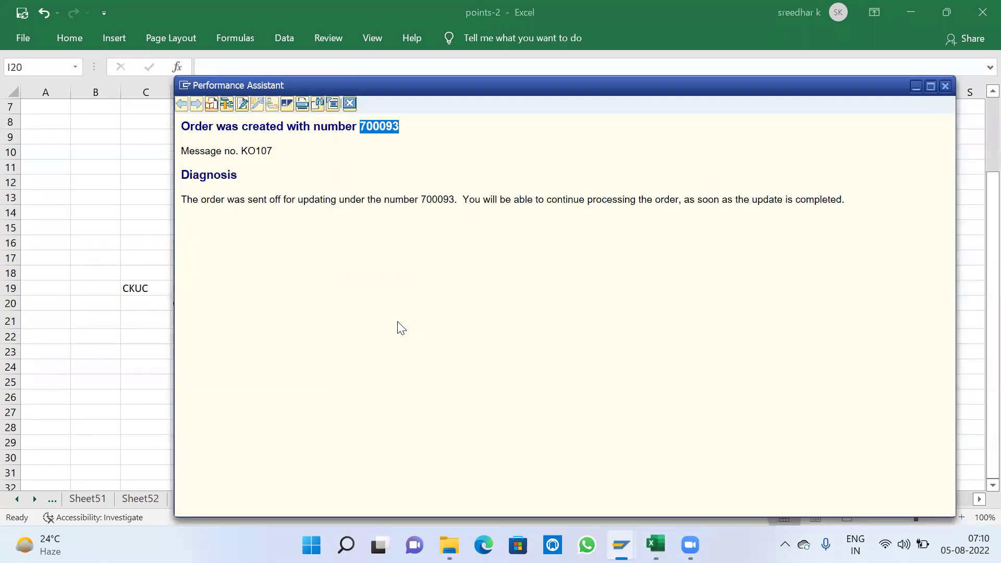
key(Escape)
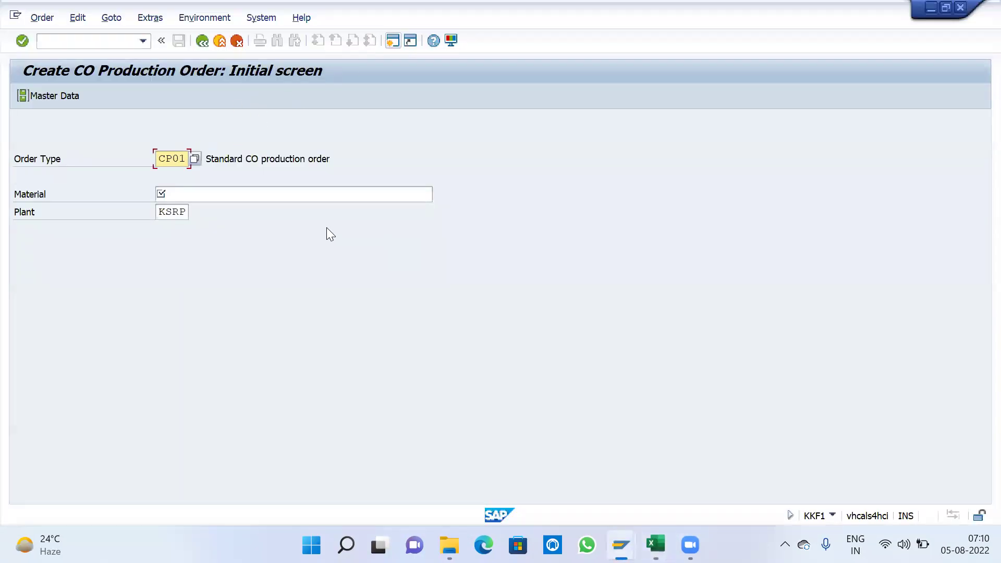
Step: Copy the material KSR-FG-UNIT from the SAP order screen into Excel cell I20 and autofit column I
click(234, 199)
click(233, 210)
key(shift+Home)
key(ctrl+c)
key(alt+Tab)
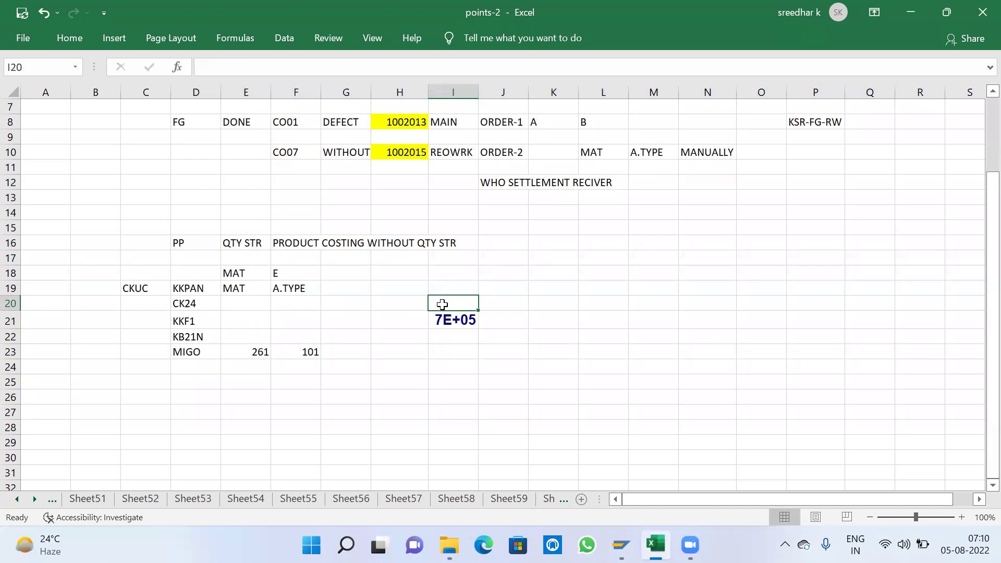
key(ctrl+v)
click(581, 286)
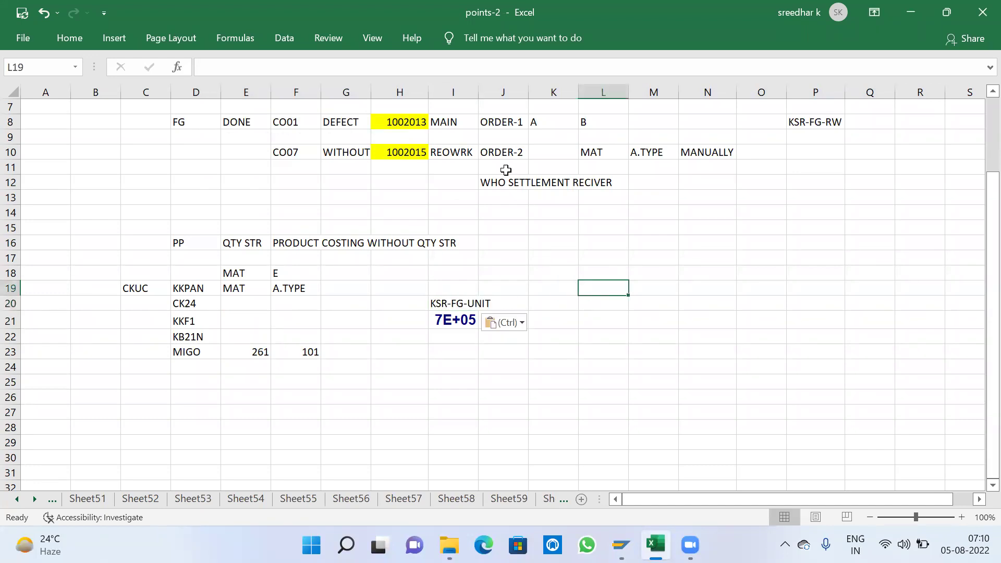
double_click(478, 93)
click(476, 315)
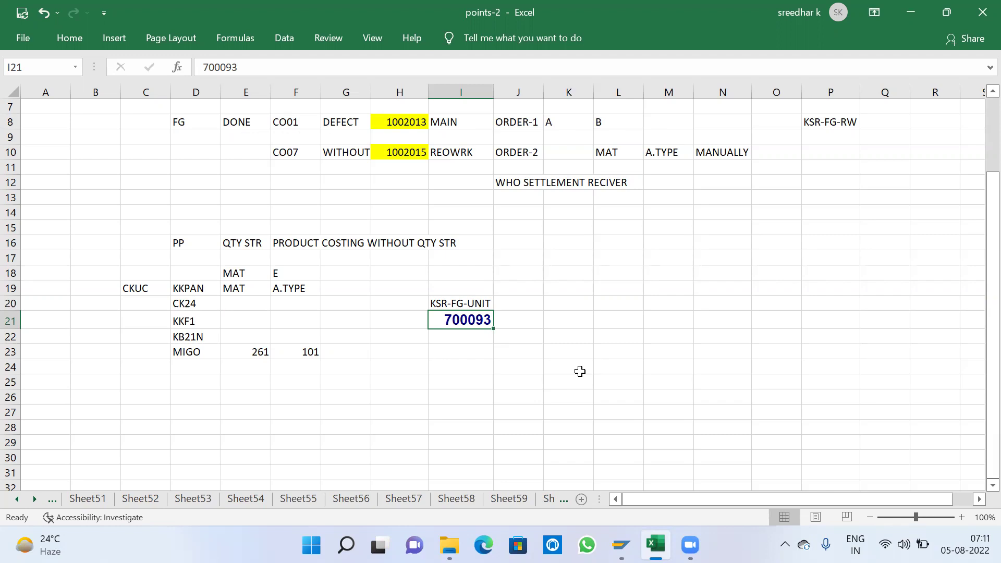
click(186, 321)
click(488, 327)
key(ctrl+c)
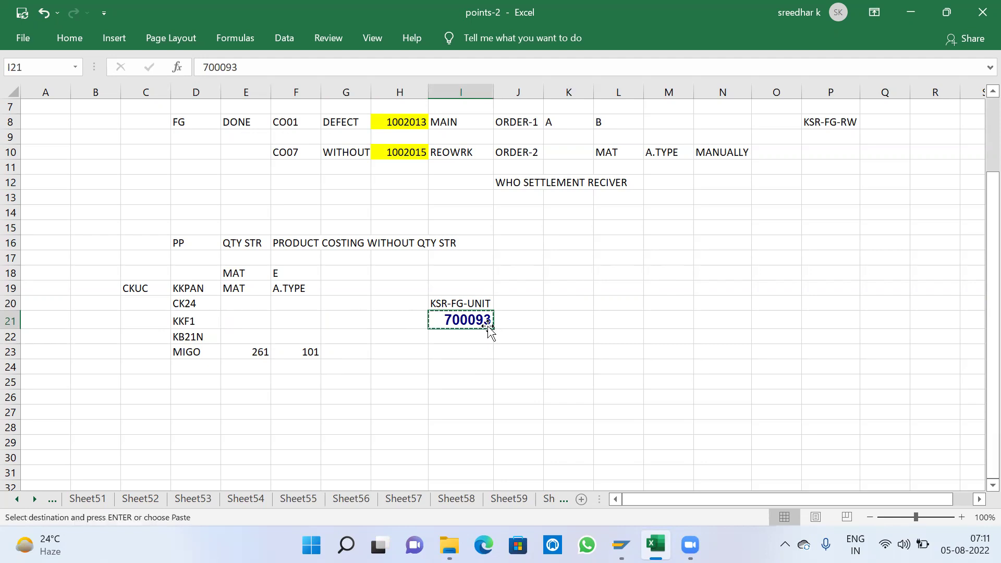
right_click(13, 337)
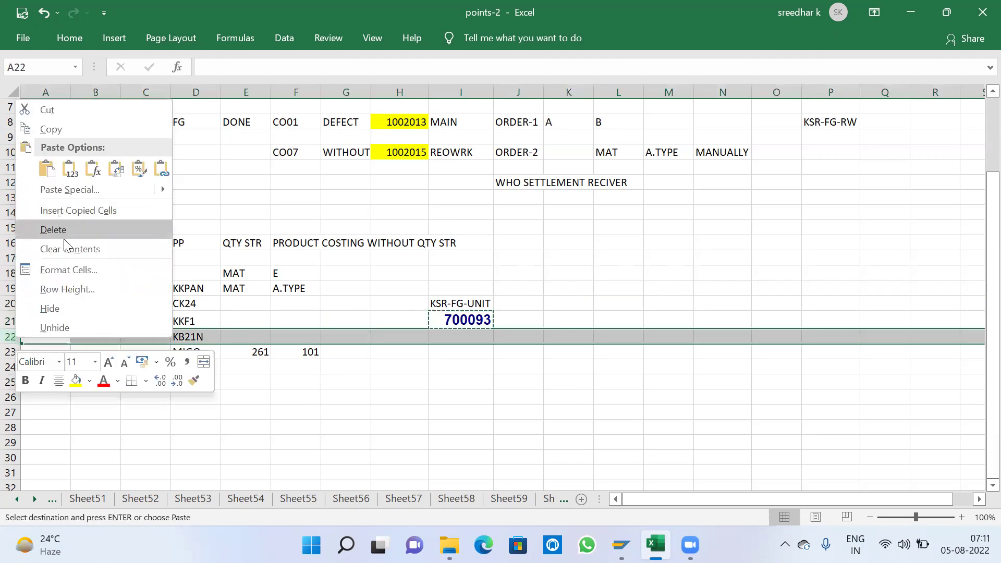
click(158, 444)
key(Escape)
click(226, 423)
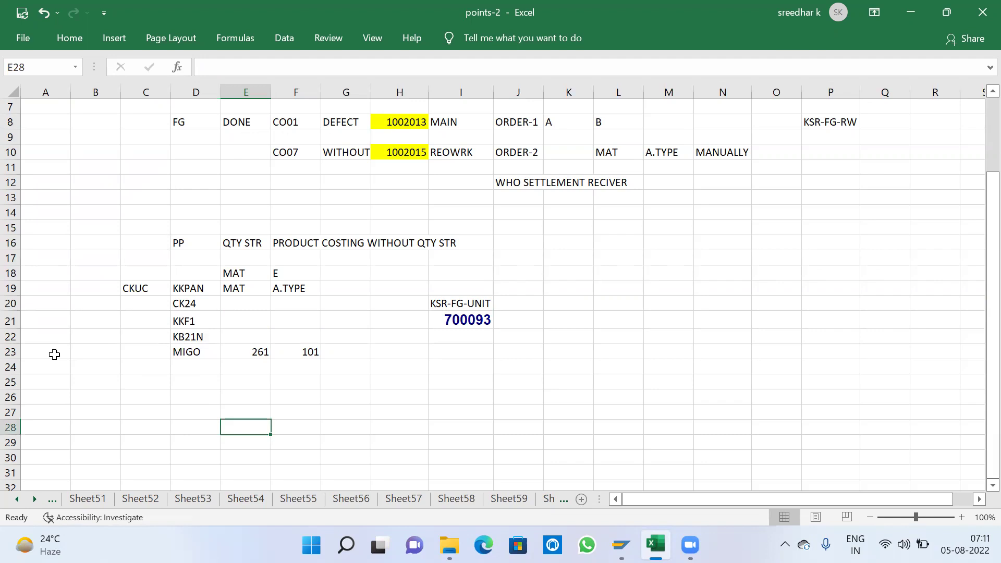
Step: Insert a row above KB21N in the transaction notes and enter KKF3 in cell D22
click(14, 337)
right_click(19, 337)
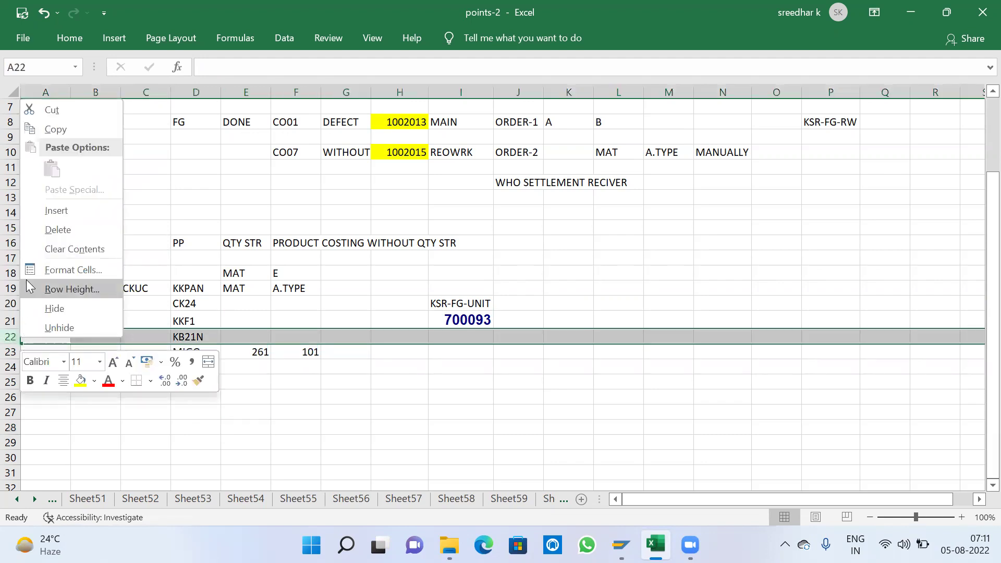
click(41, 214)
click(184, 339)
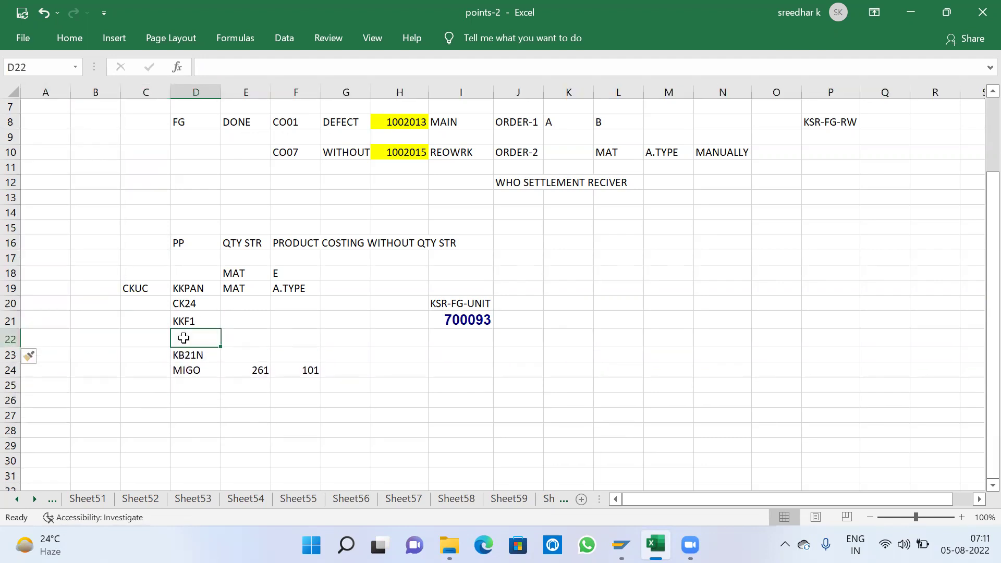
text(KKF3)
key(Return)
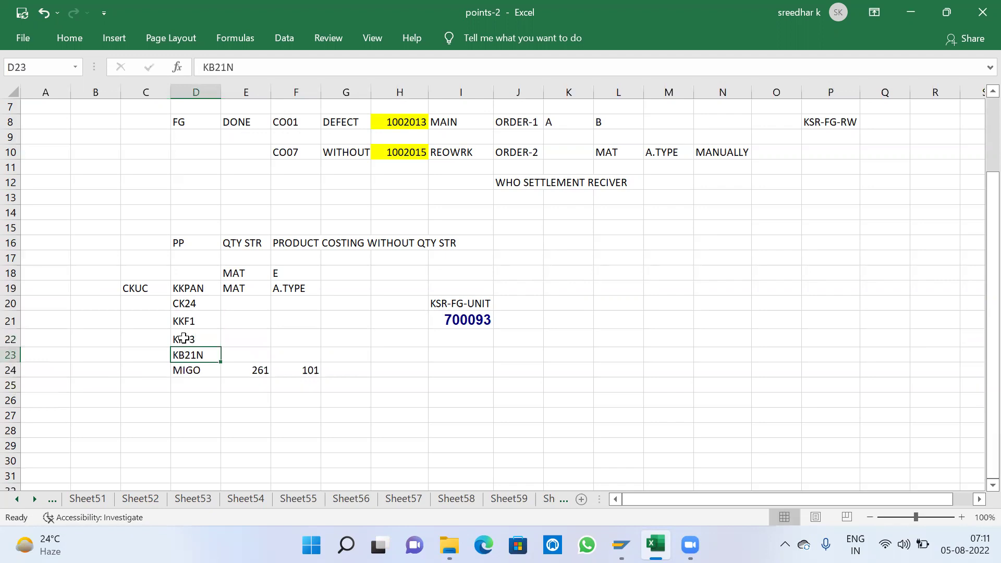
click(184, 339)
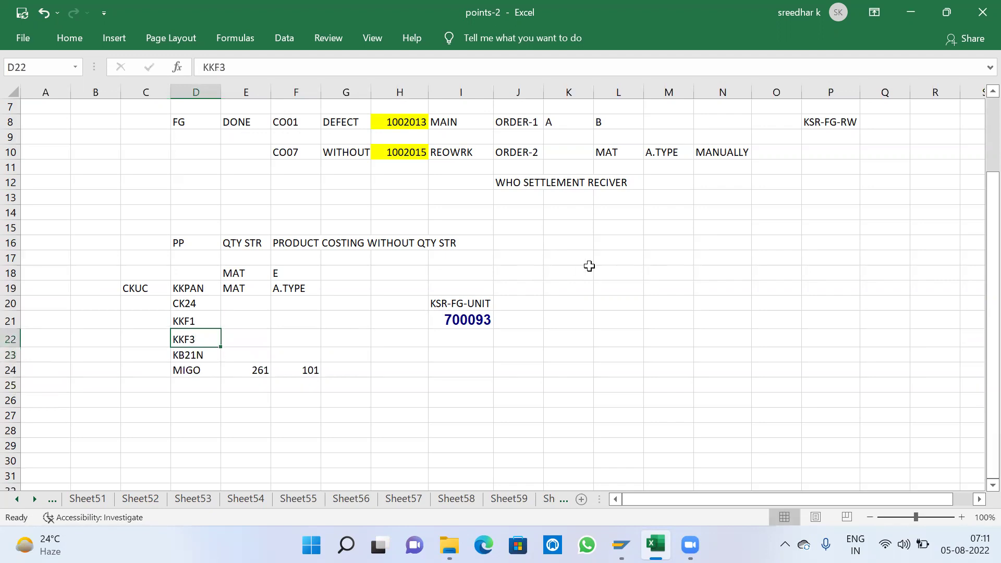
Step: Switch to SAP, display the new CO production order with transaction KKF3 and try to call up its cost analysis
key(alt+Tab)
click(96, 40)
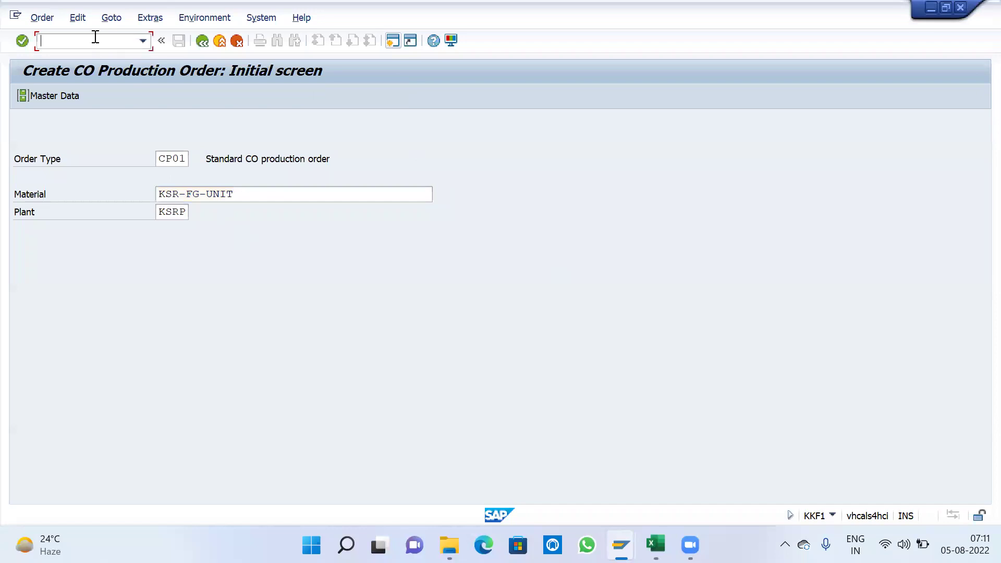
text(/nkkf3)
key(Return)
key(Return)
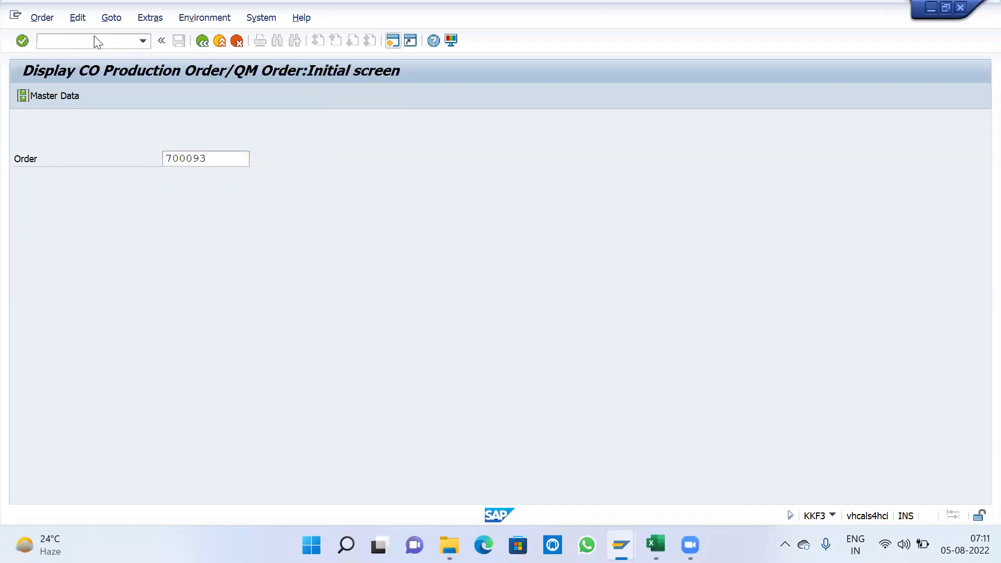
click(150, 18)
click(204, 124)
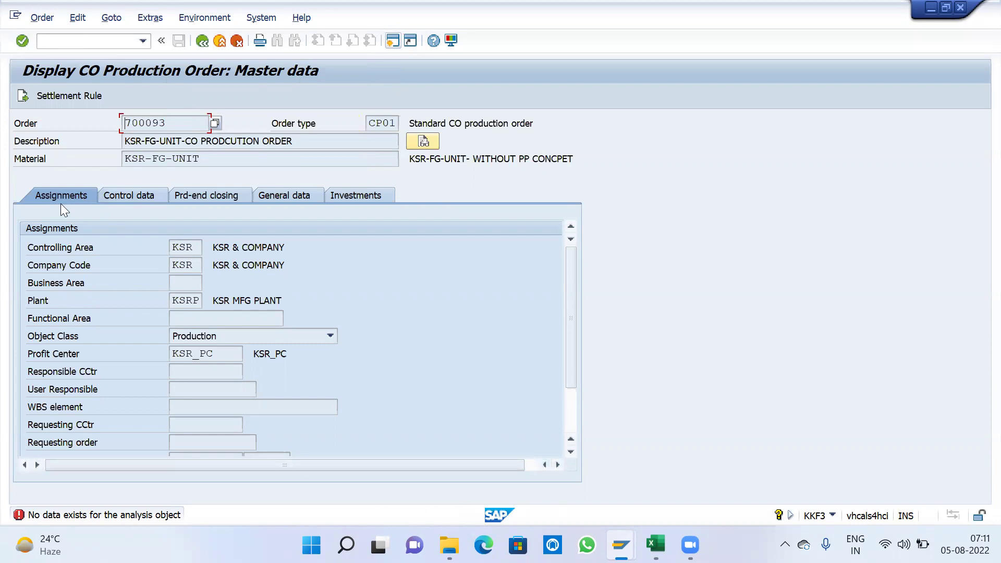
Step: Start transaction KKF4 to change the order's planning
click(107, 45)
text(/NKKF4)
key(Return)
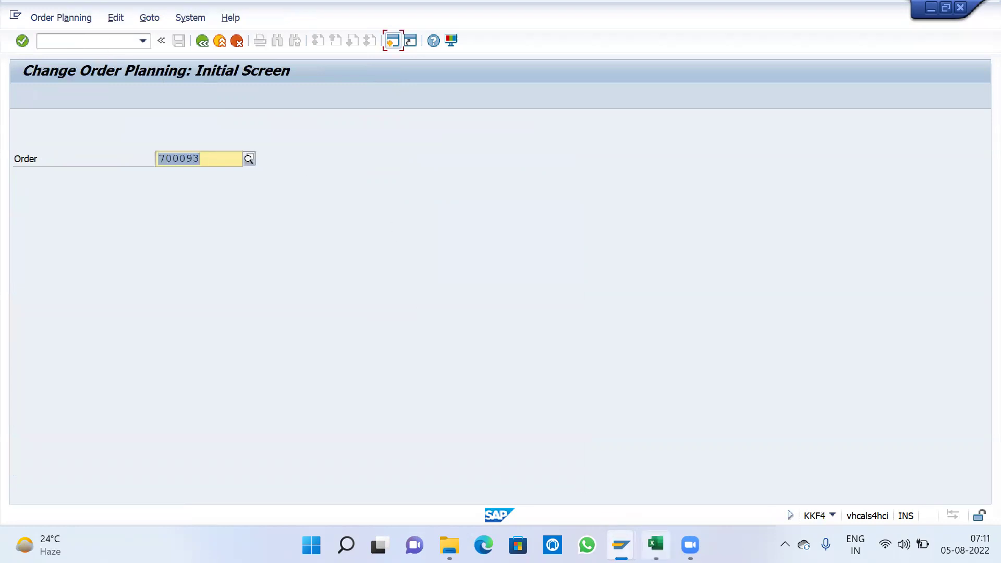
Step: Switch to Excel, insert a row above KKF3 in the transaction notes and enter KKF4 in cell D22
click(655, 545)
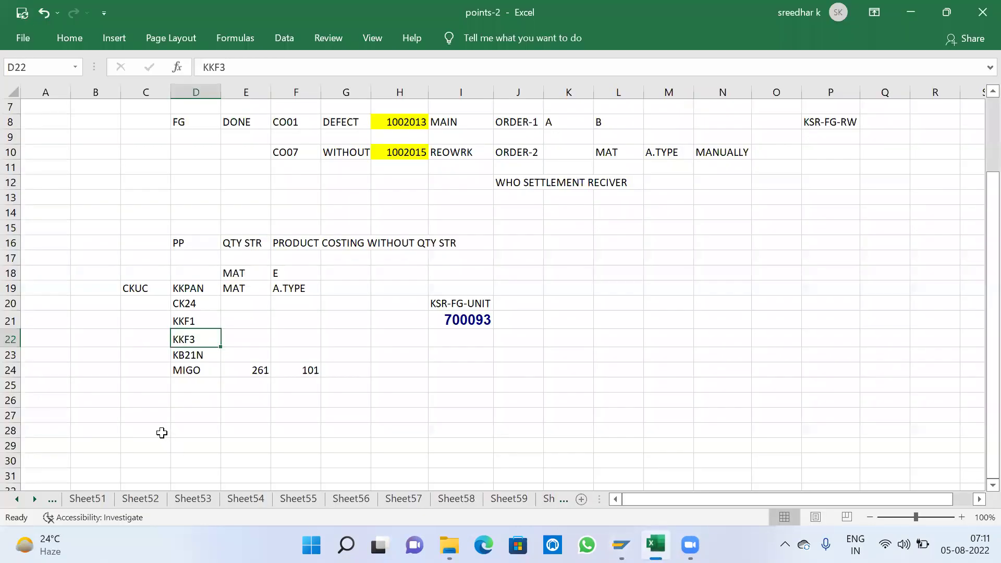
right_click(11, 341)
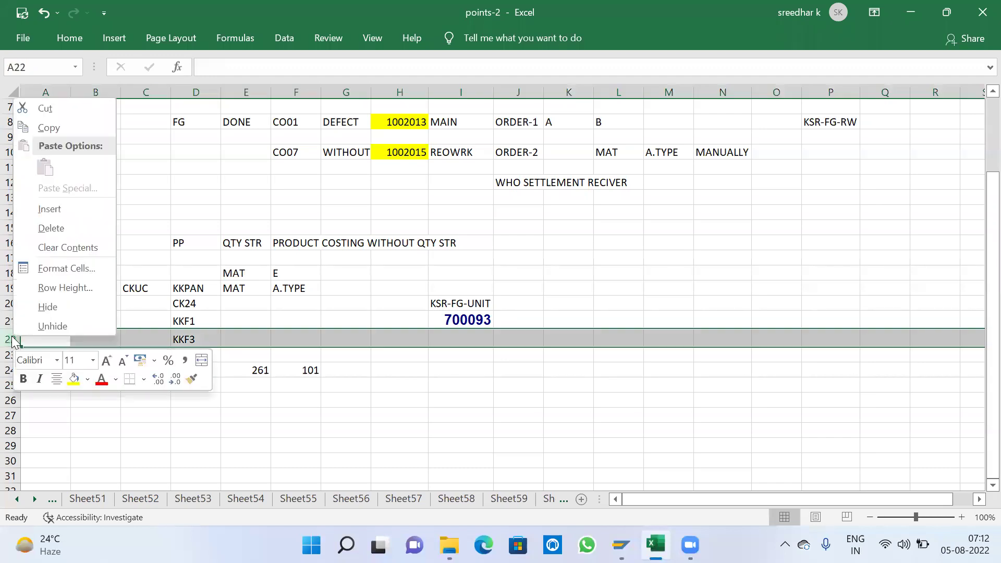
click(48, 209)
click(202, 338)
text(K)
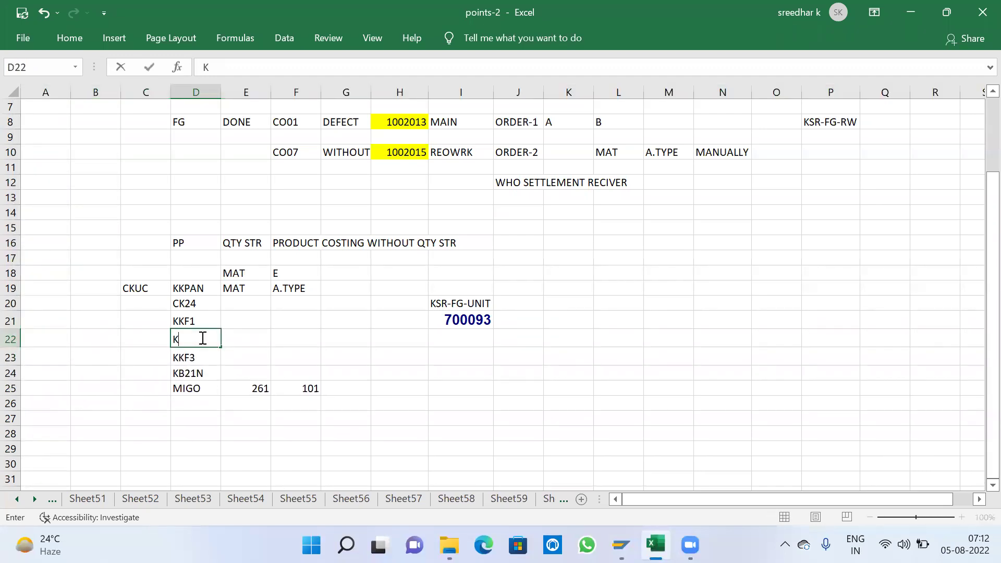
text(KF4)
key(Tab)
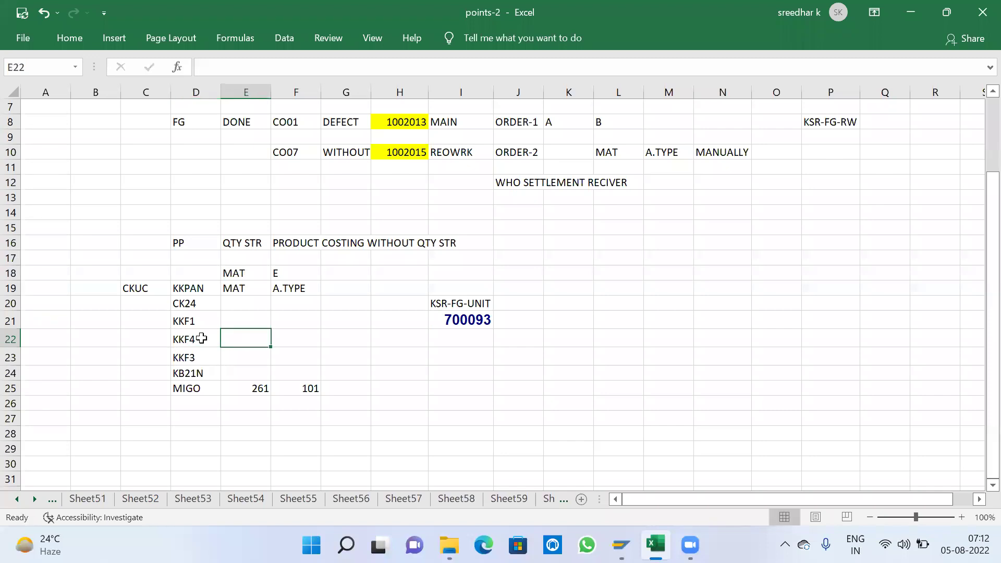
Step: Label KKF4 as CO-PRODUCTION PLAN in F22 and KKF1 as CREATION in F21, and autofit column F
key(Tab)
text(CO-P)
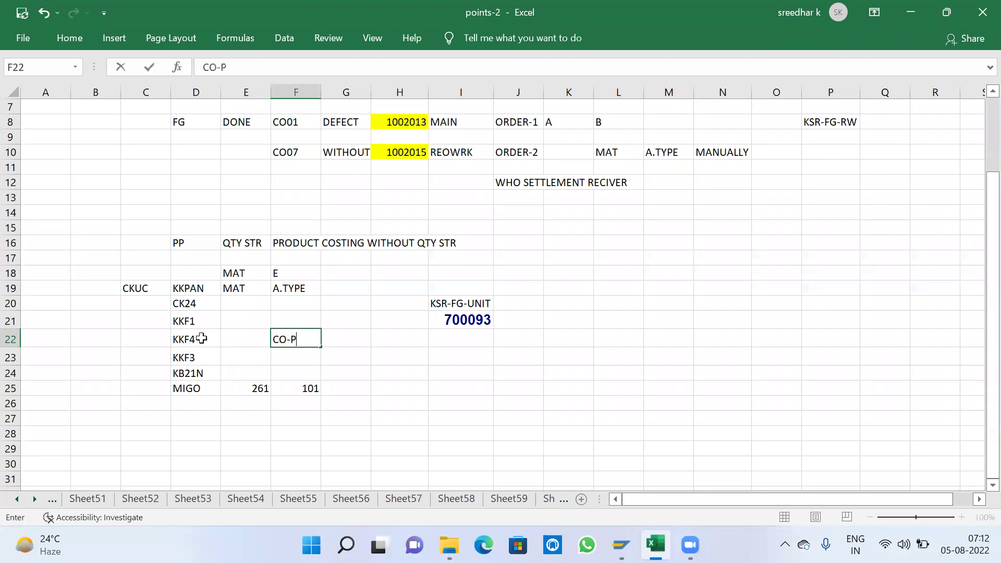
text(RODUCTION PLANT)
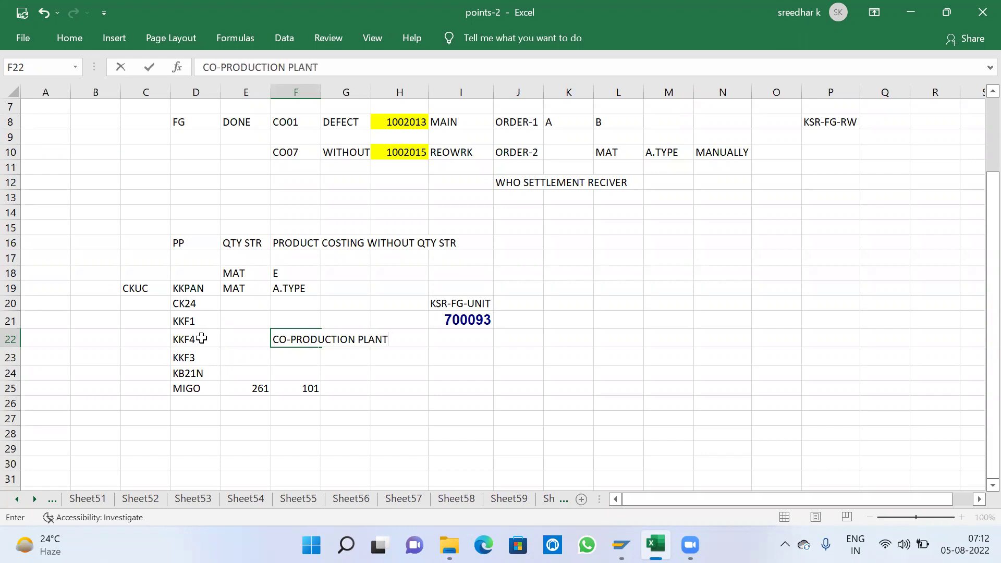
key(BackSpace)
key(ctrl+Return)
click(277, 319)
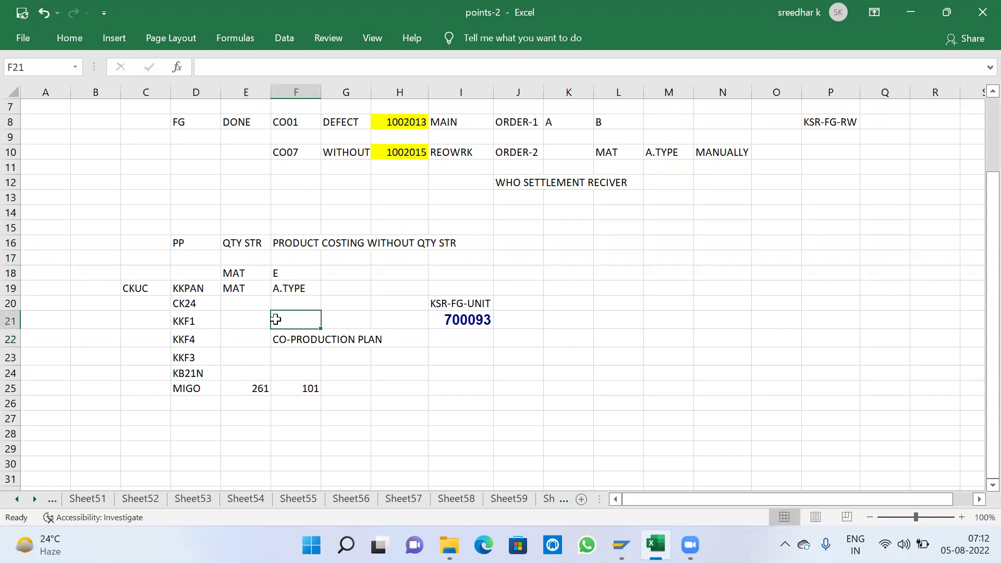
text(CREATION)
key(Return)
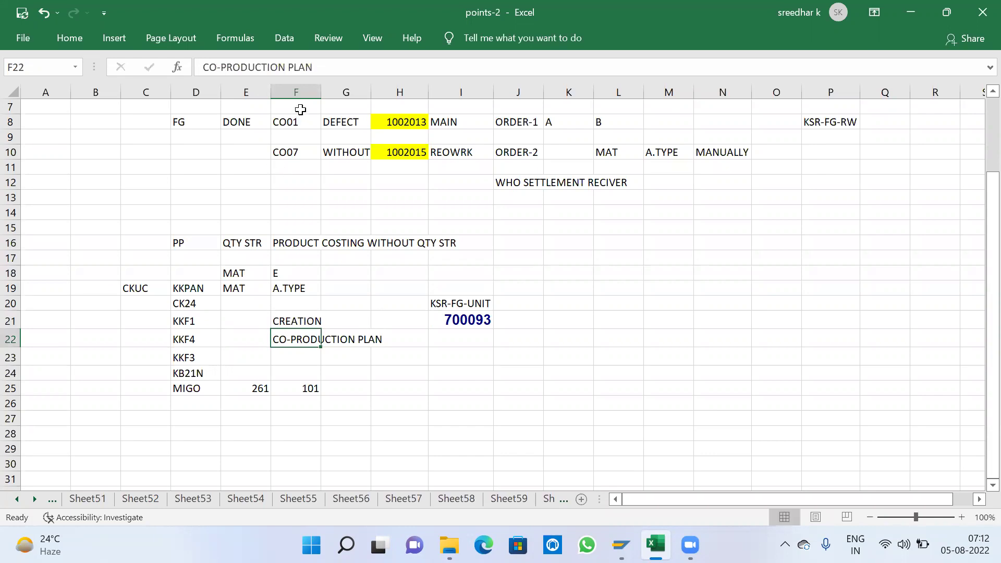
double_click(321, 92)
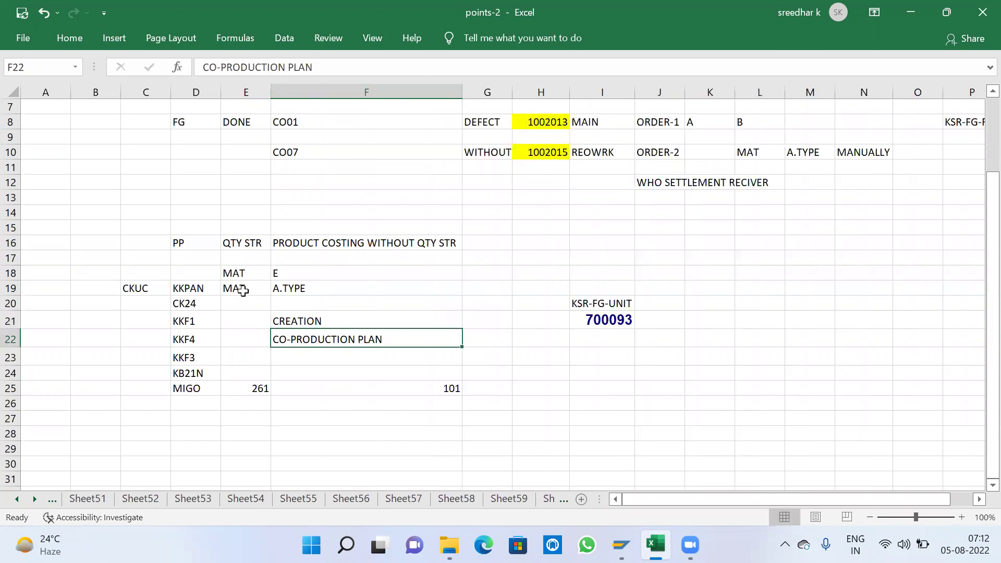
click(211, 292)
click(229, 289)
click(295, 288)
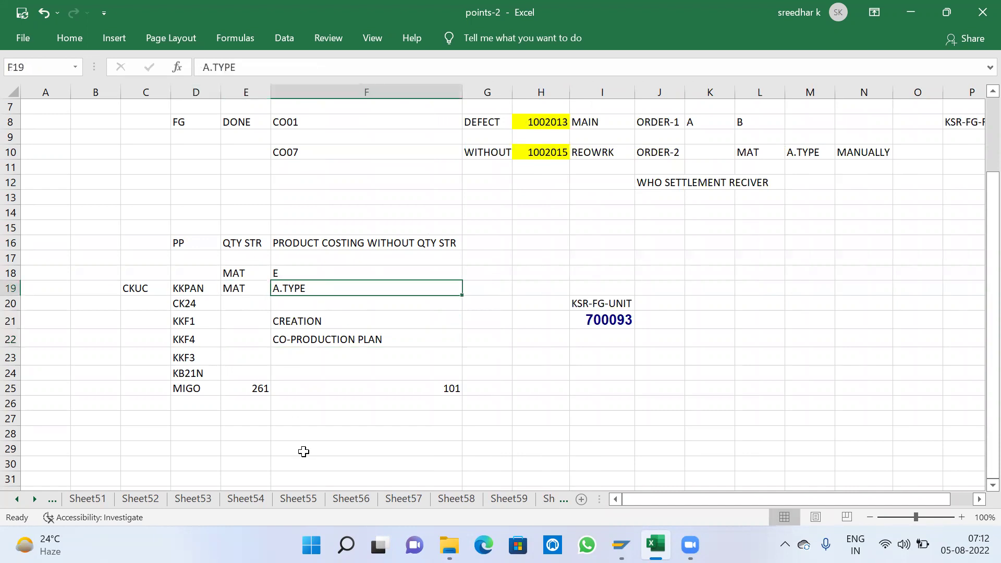
click(267, 319)
click(211, 340)
key(Right)
key(Right)
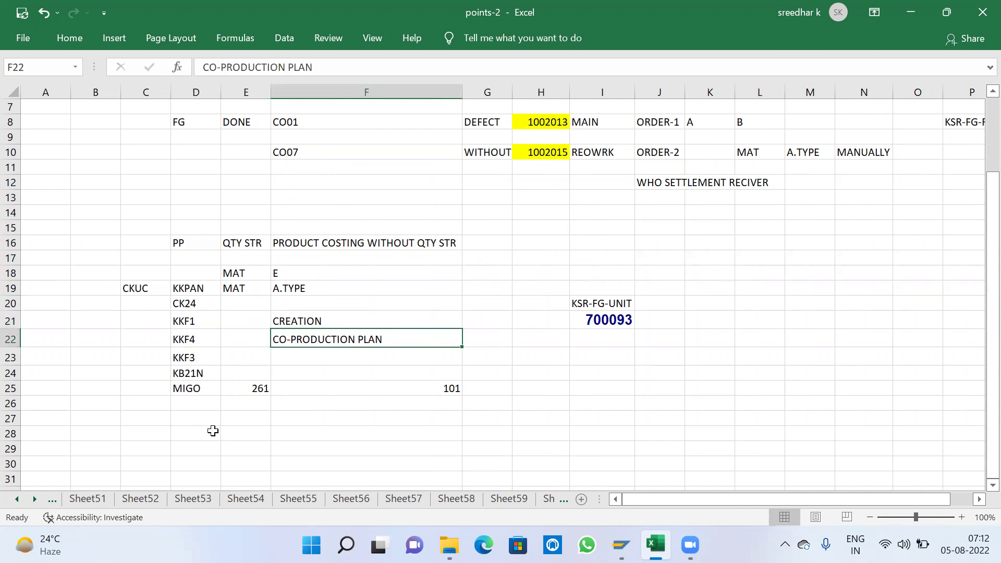
Step: Switch to SAP and create the order's unit cost estimate with costing variant PCO1, referencing the current cost estimate of KSR-FG-UNIT
key(alt+Tab)
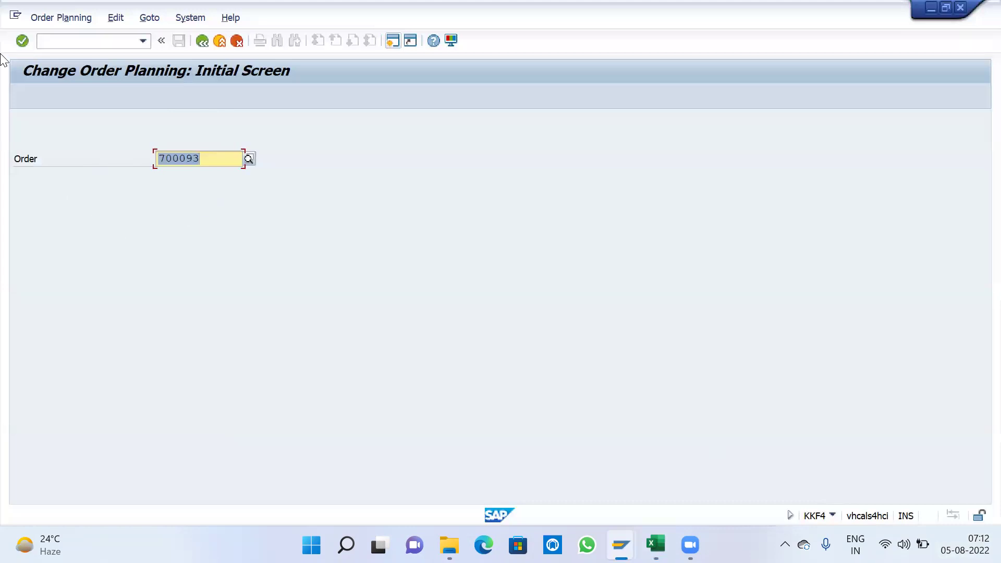
click(22, 41)
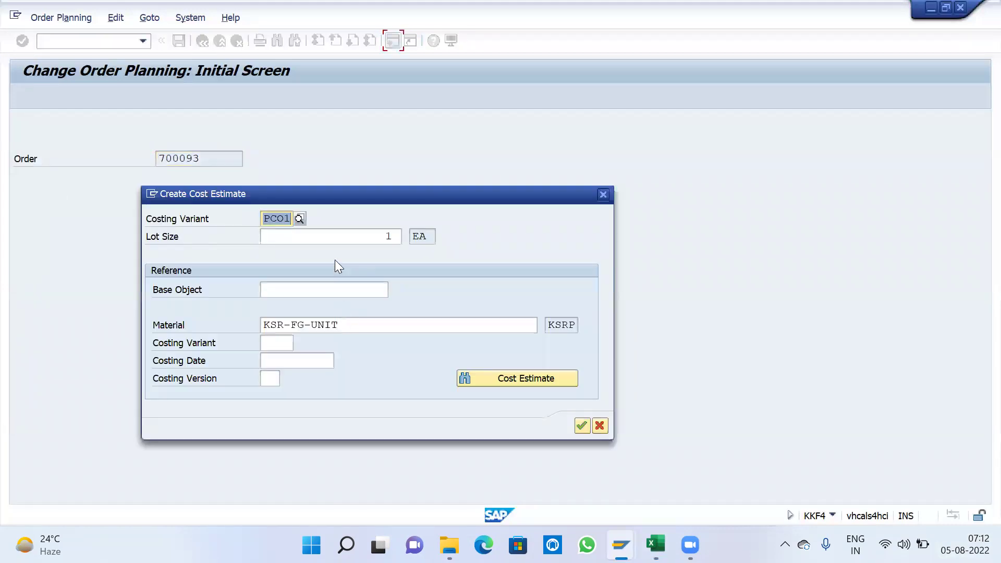
click(299, 219)
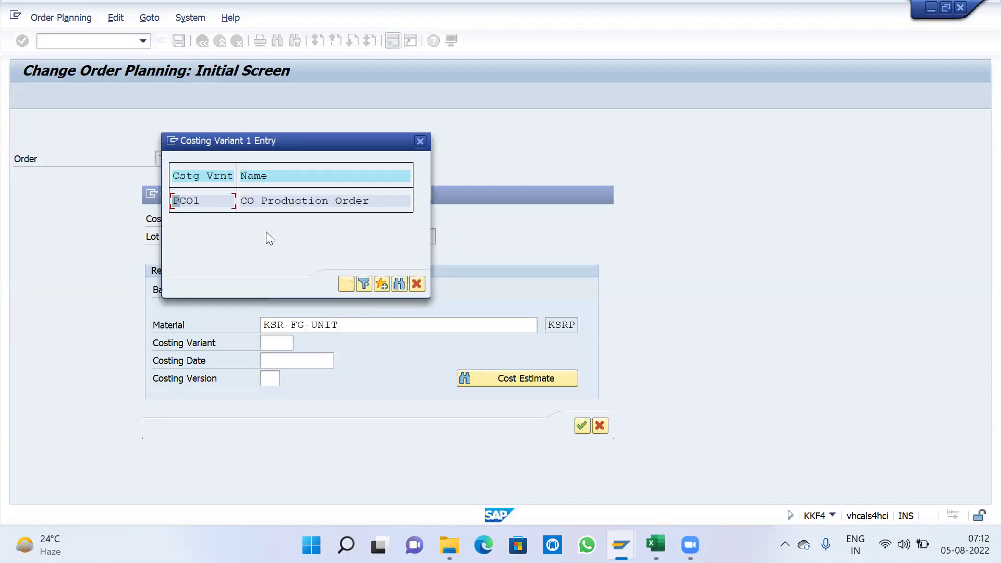
double_click(269, 201)
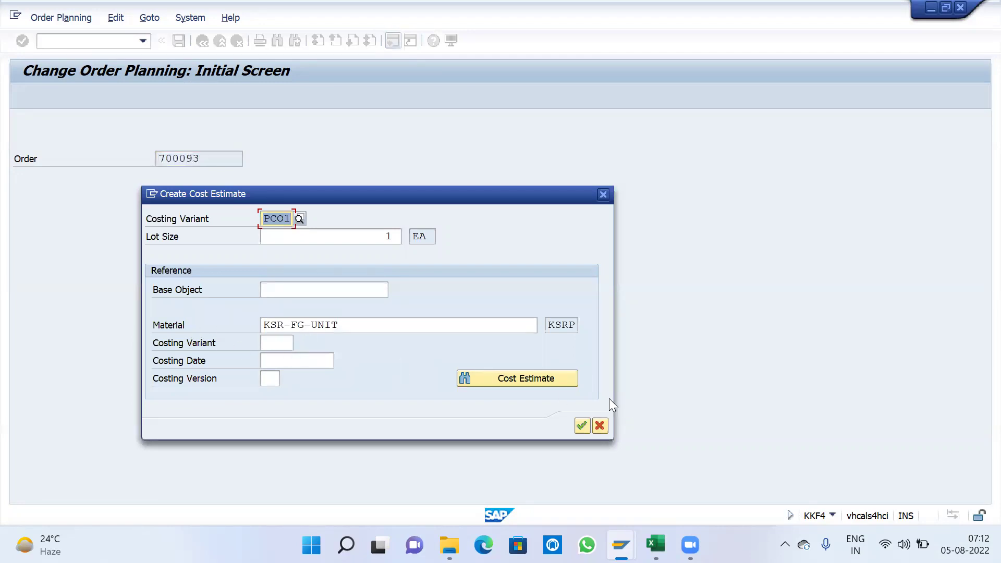
click(527, 383)
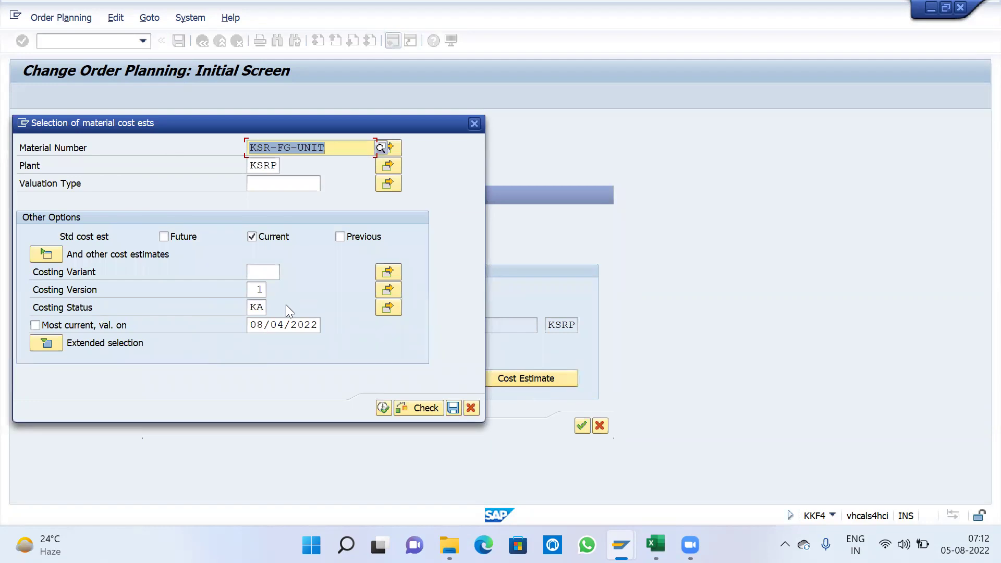
click(384, 408)
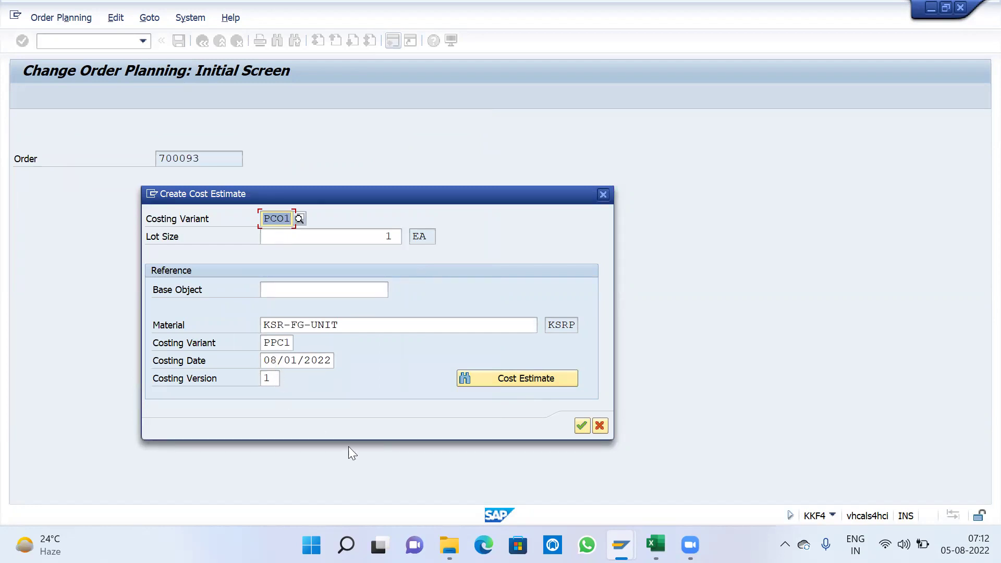
click(582, 426)
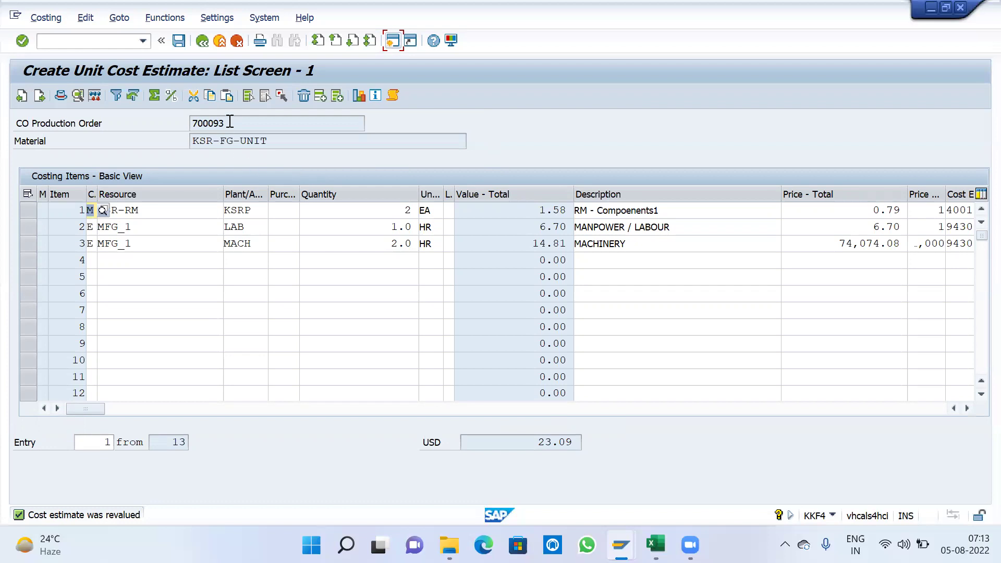
Step: In a new session, display the unit cost estimate items of KSR-FG-UNIT with transaction KKPCN and costing variant PPC1 for comparison
drag(229, 123, 200, 121)
click(192, 123)
click(393, 40)
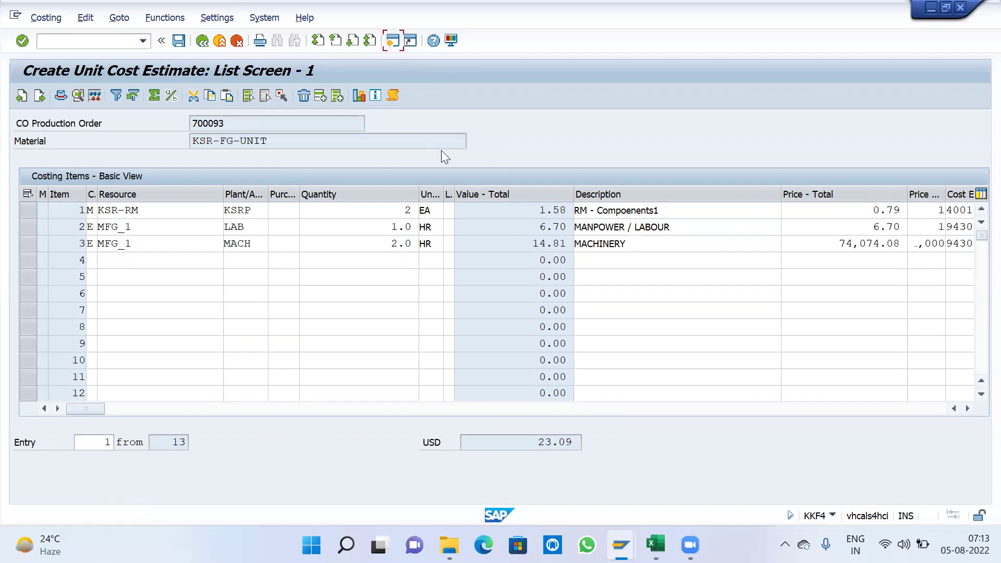
text(KKPCN)
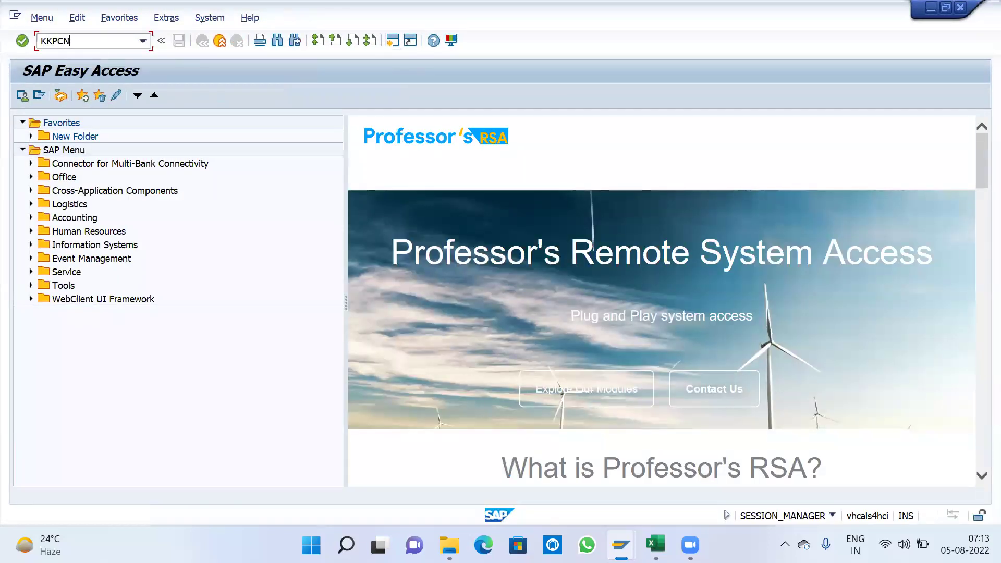
key(Return)
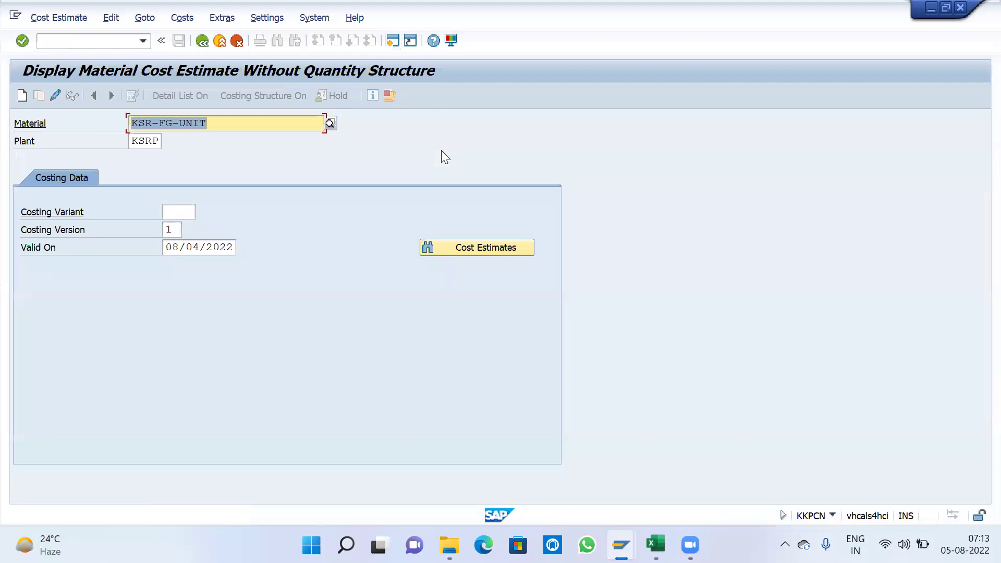
text(PPC1)
key(Return)
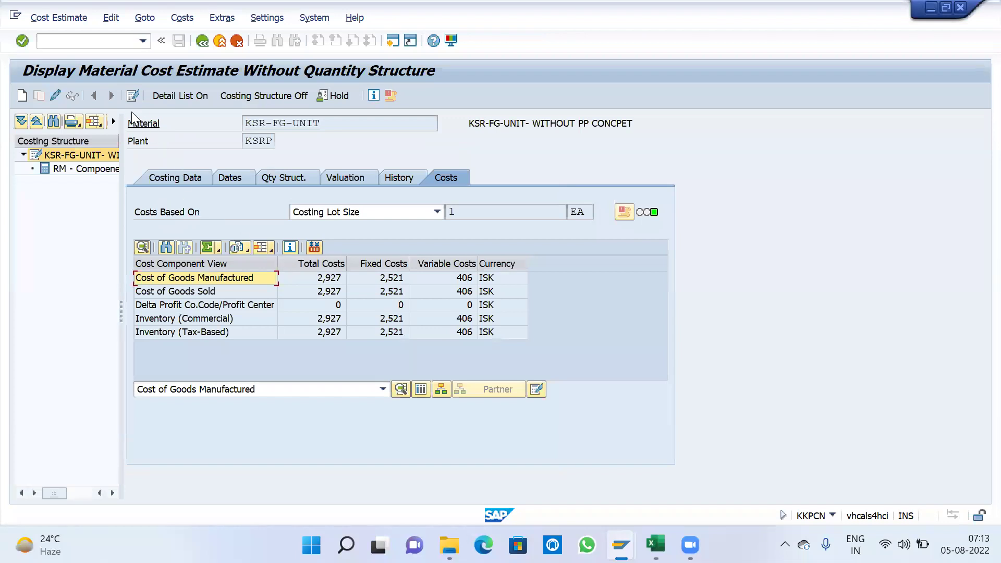
click(134, 96)
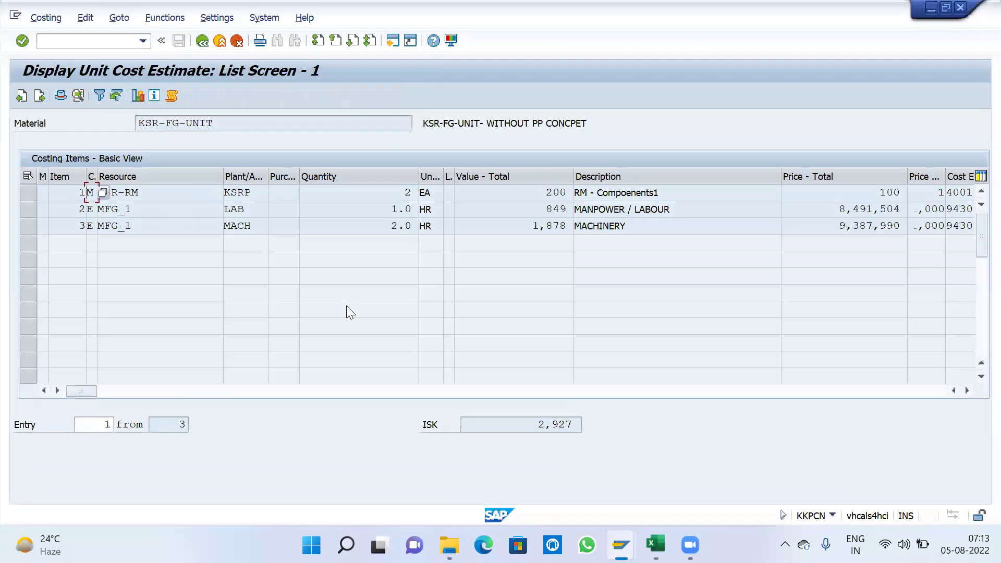
drag(208, 121, 138, 121)
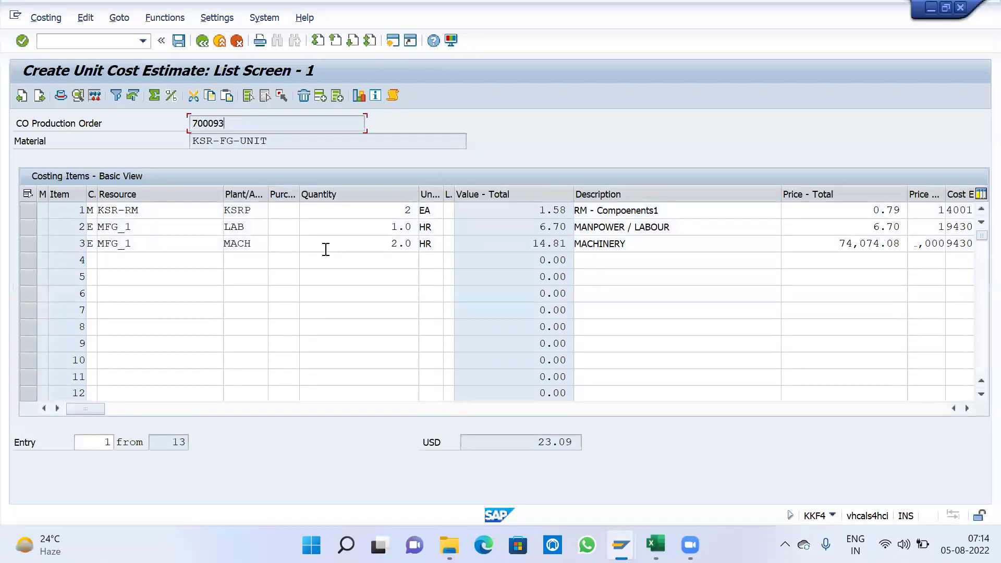
Step: Return to the CO production order's unit cost estimate, review its total and save the planning
drag(233, 123, 181, 123)
drag(531, 441, 431, 269)
click(179, 41)
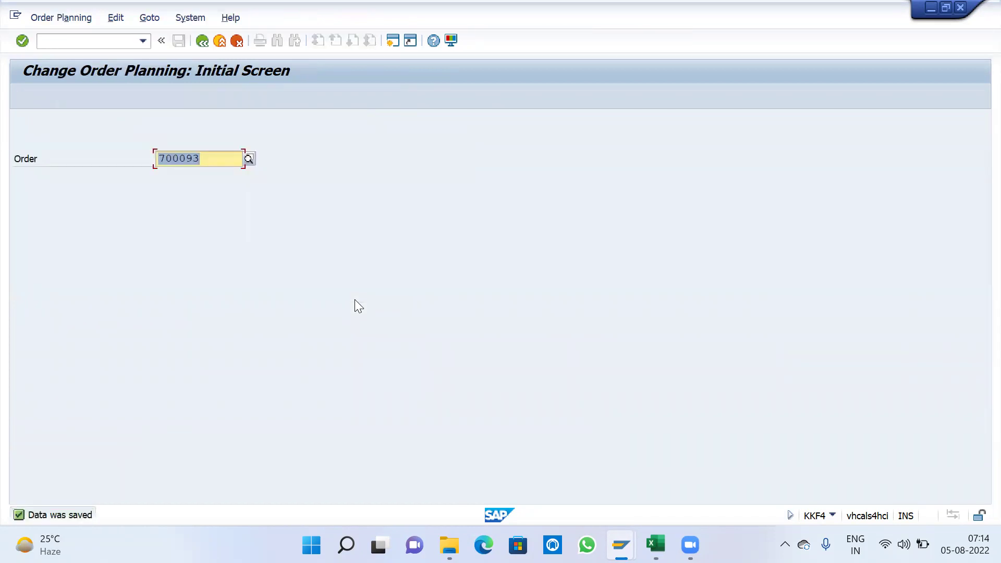
Step: Display the CO production order with transaction KKF3 and examine the planned and actual costs in its cost analysis
click(110, 41)
text(/NKKF3)
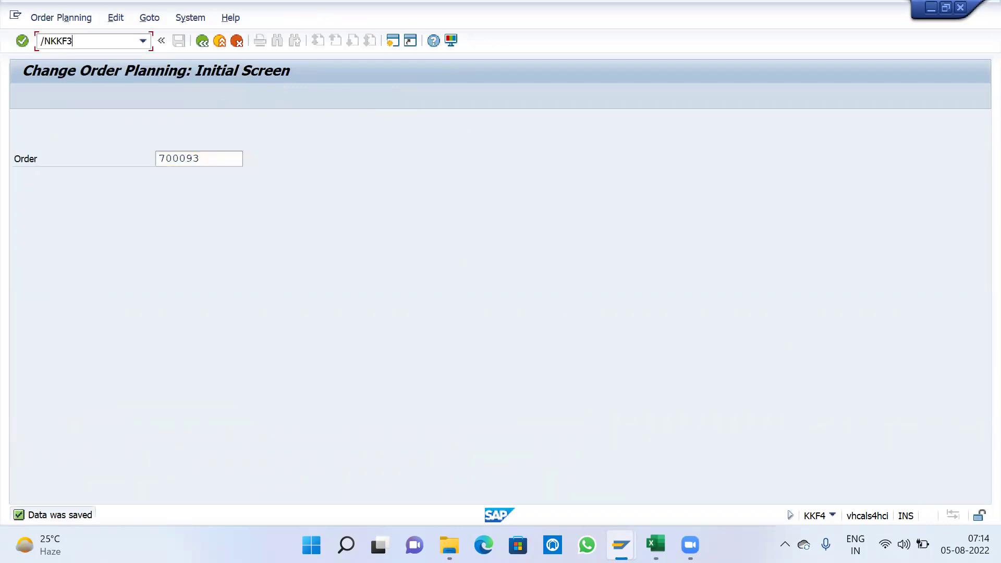
key(Return)
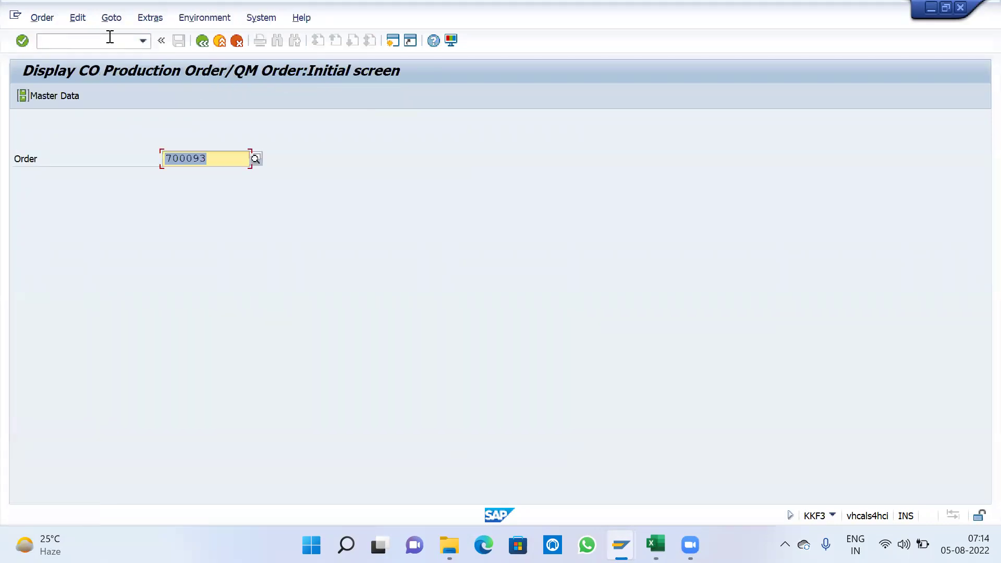
key(Return)
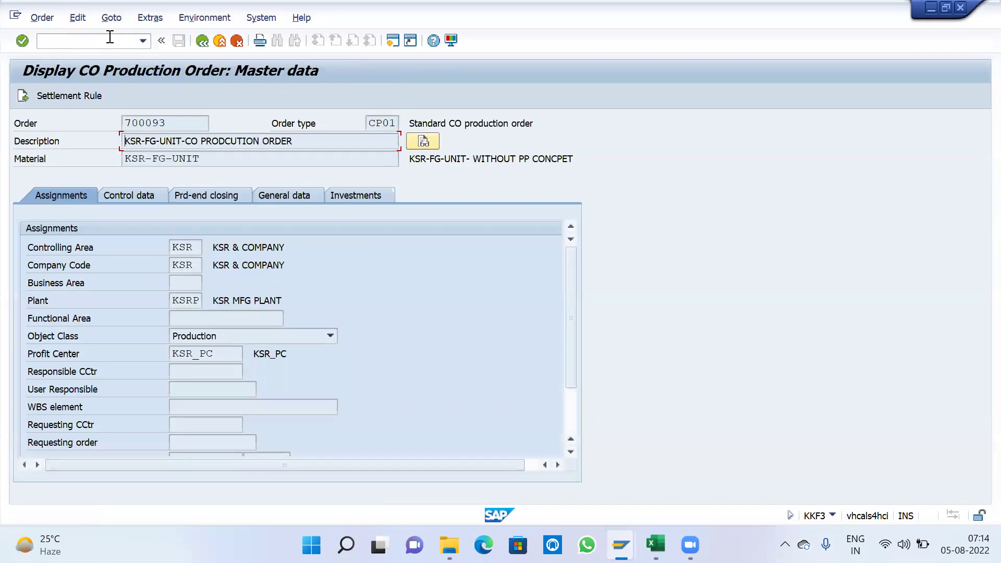
click(150, 18)
click(185, 125)
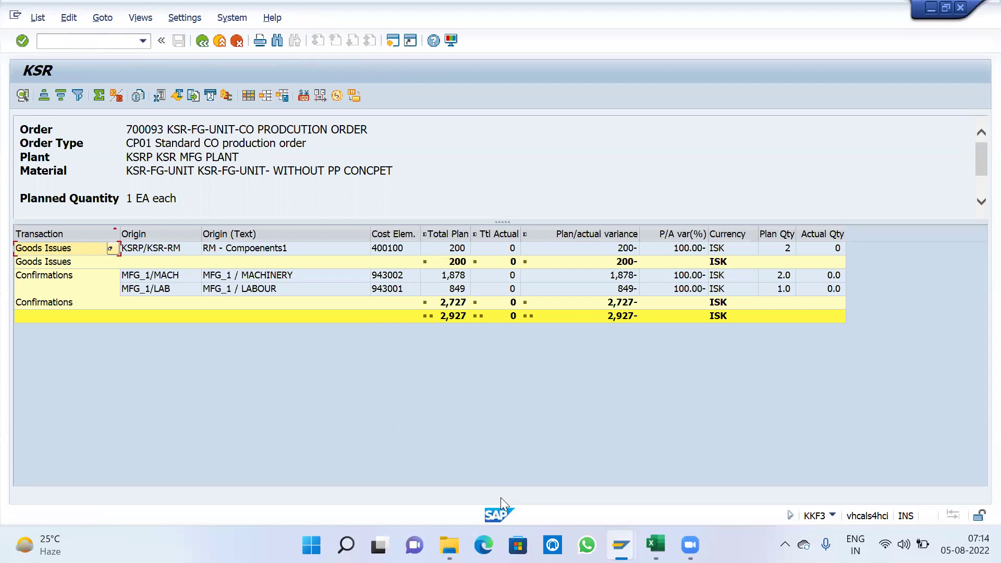
click(498, 234)
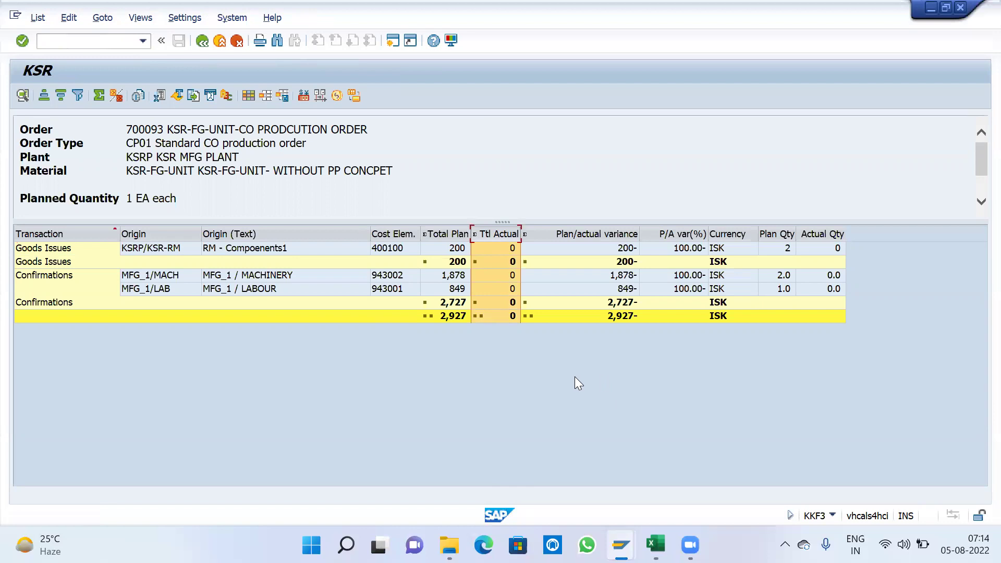
double_click(144, 130)
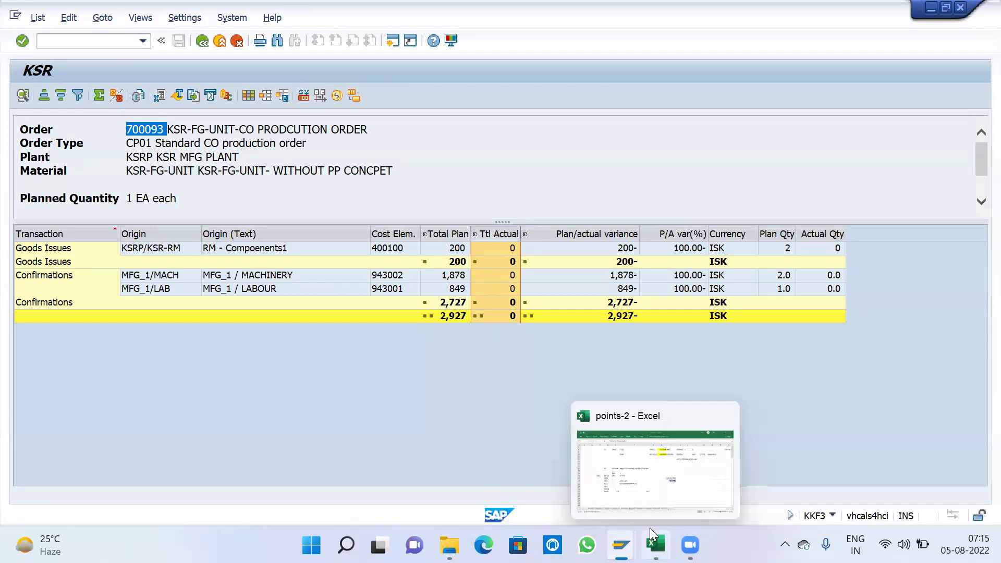
Step: Close the SAP sessions showing Create Material and Display Unit Cost Estimate
mouse_move(621, 545)
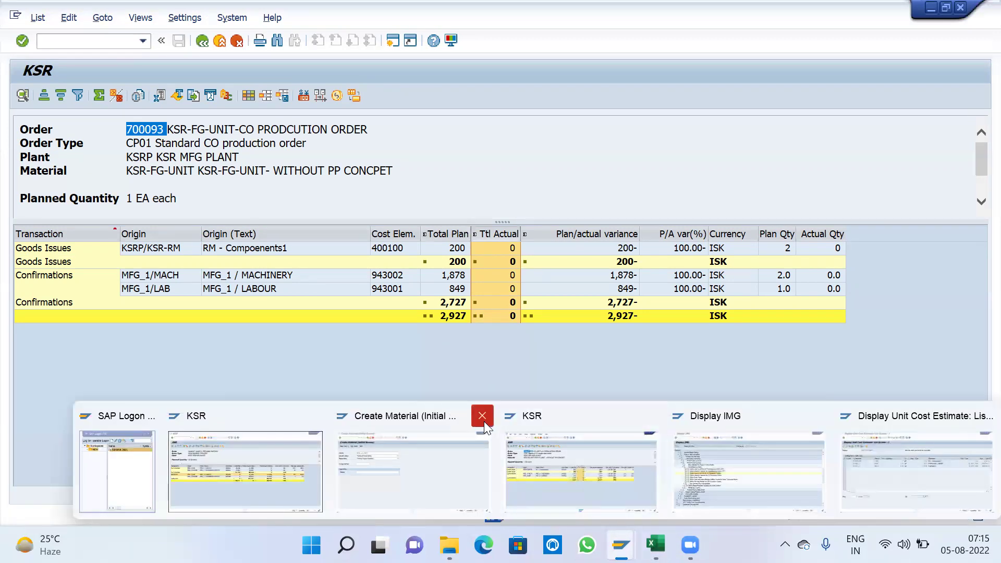
click(482, 417)
mouse_move(886, 480)
click(985, 416)
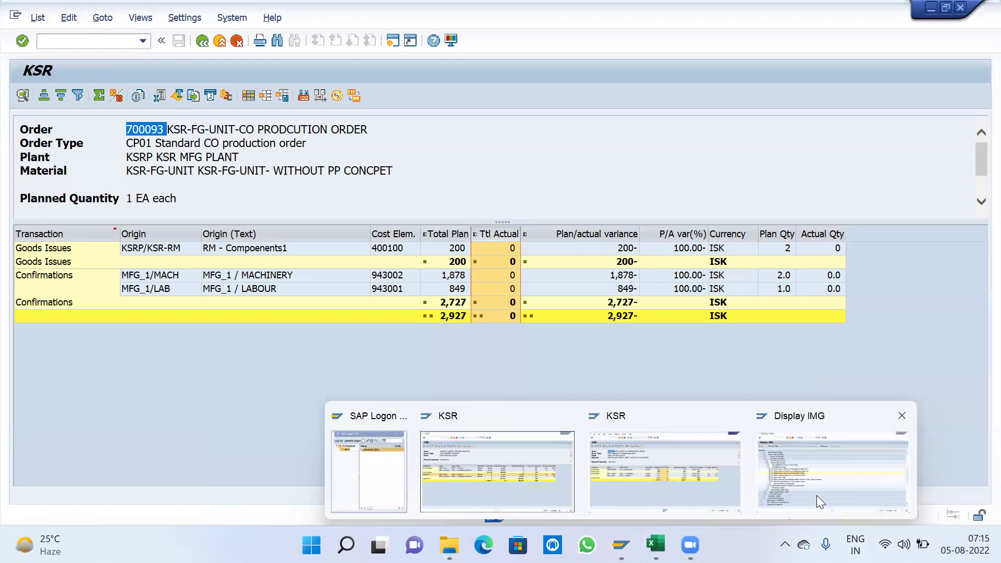
Step: Switch to Excel and select the MIGO entry in the transaction notes
click(655, 545)
click(425, 452)
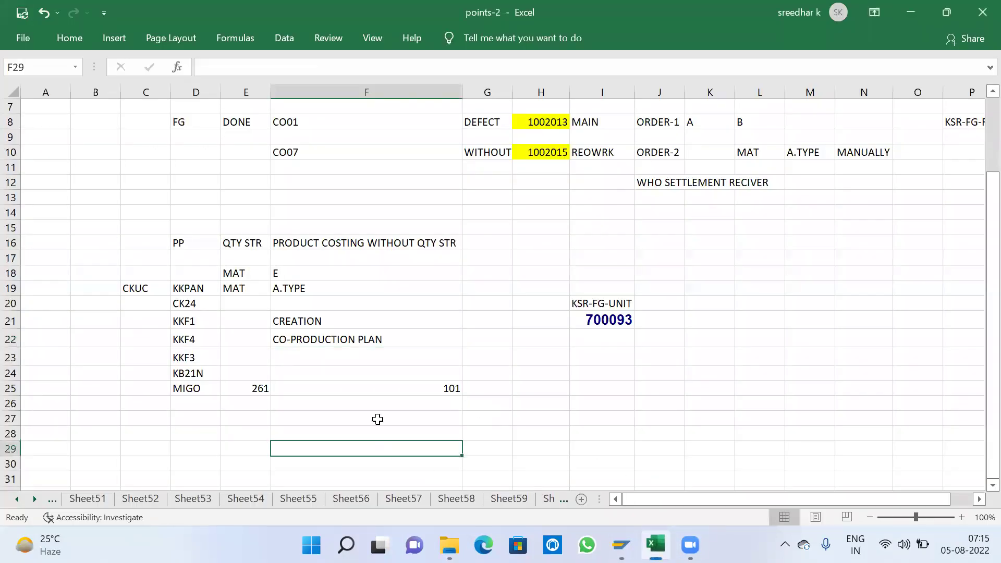
click(197, 388)
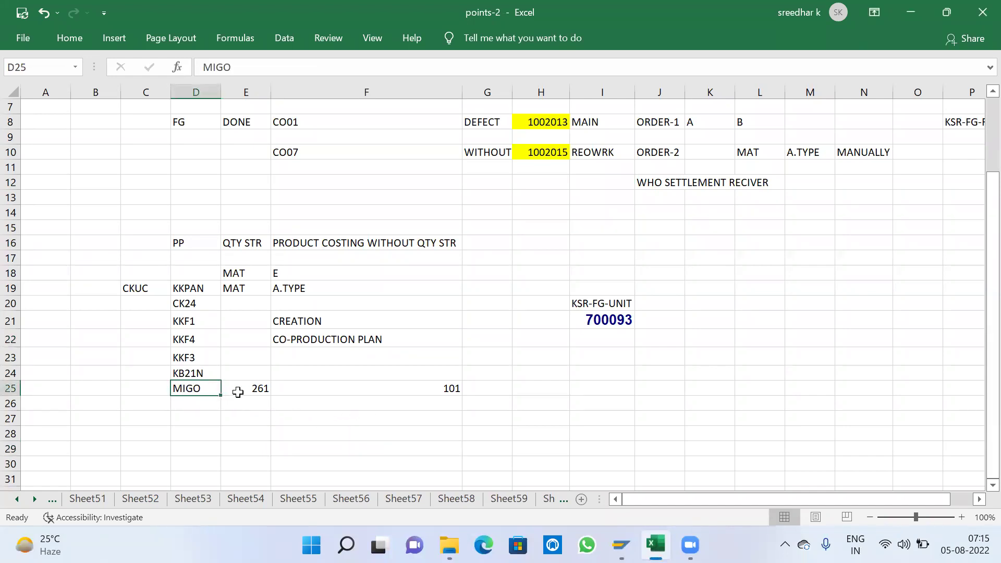
Step: Add the transaction codes KB21N and MIGO in cells D26 and D27 below the MIGO entry
click(195, 402)
text(KB21N)
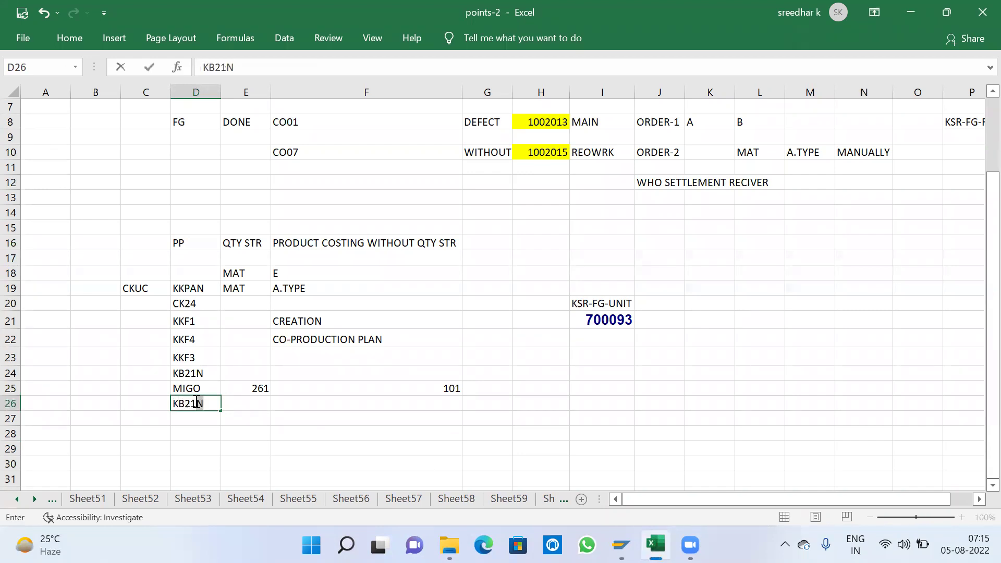
key(Return)
text(MIGO)
key(Tab)
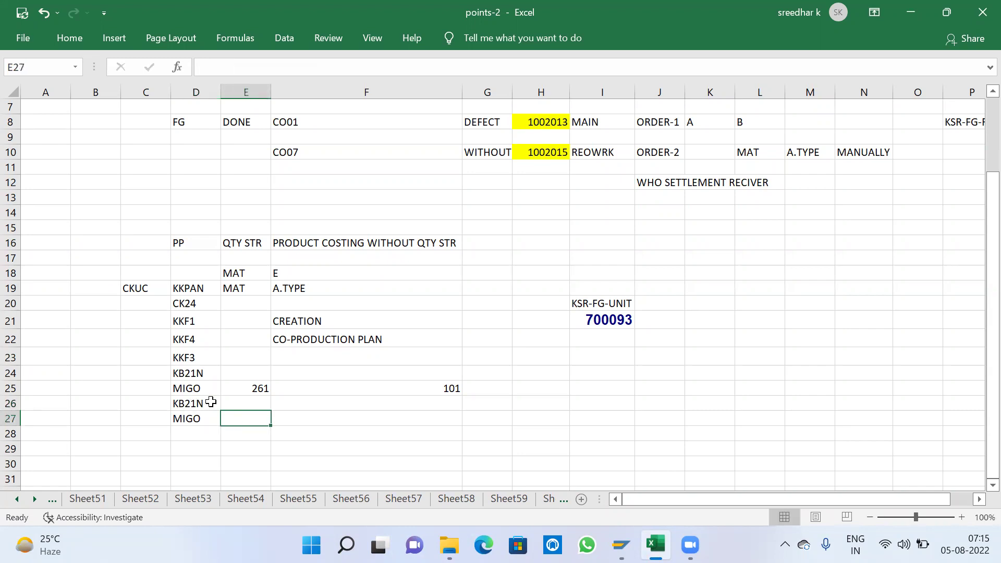
Step: Clear the movement type 261 from cell E25 and replace the content of F25 with GOODS ISSUE
click(284, 390)
click(262, 389)
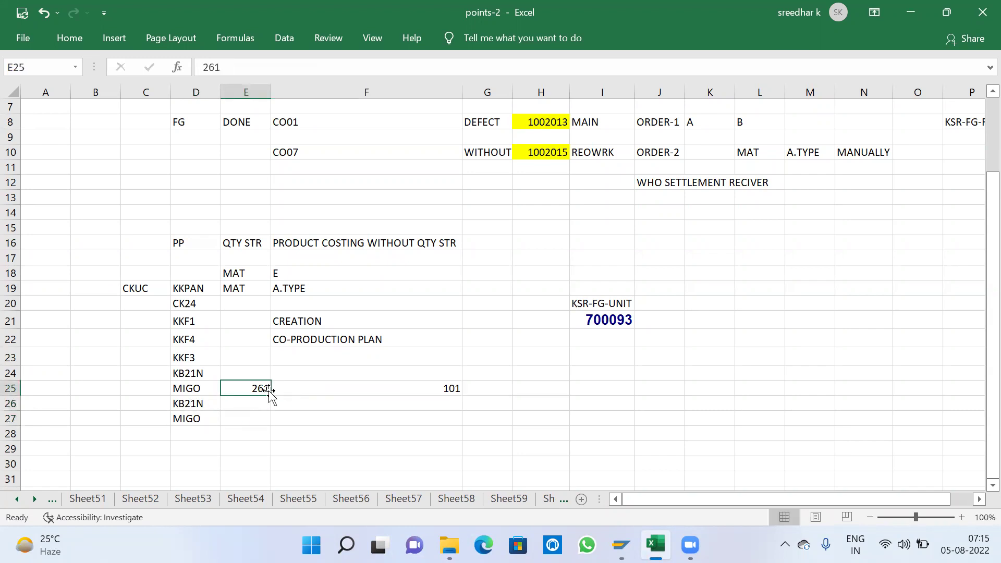
key(Tab)
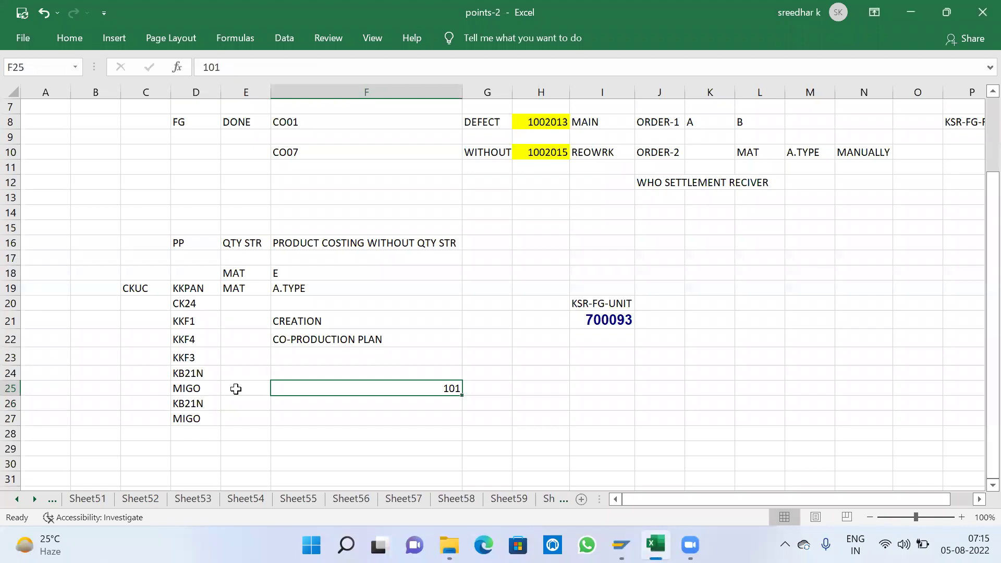
text(GOODS IS)
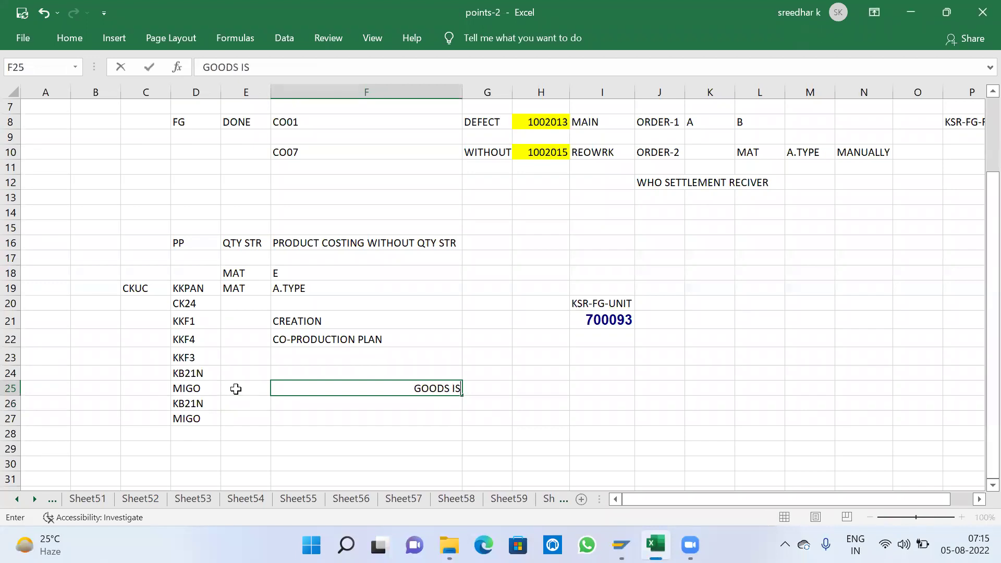
text(SUE)
key(Return)
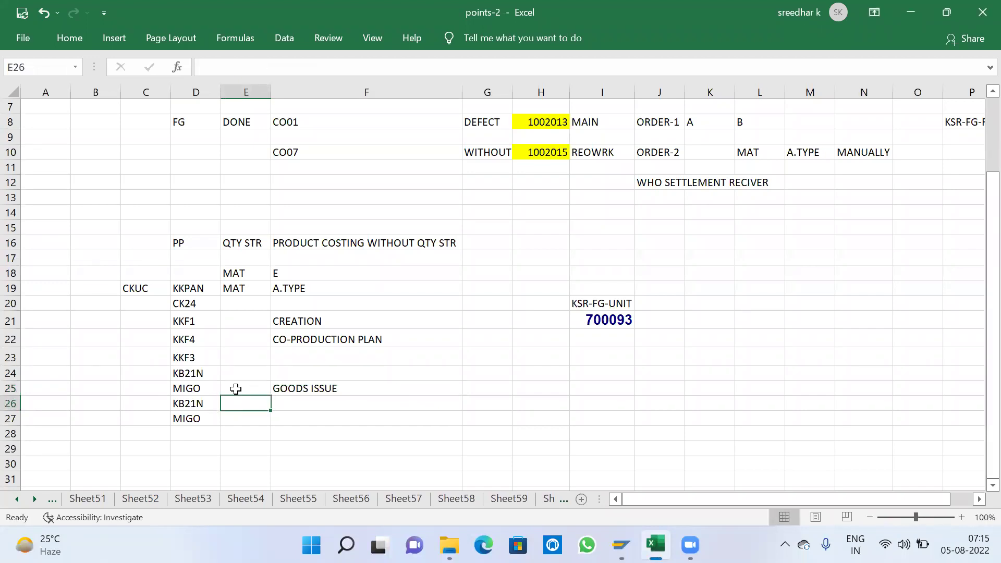
Step: Describe the KB21N entry in row 26 as CONFIRMATION in column F
key(Tab)
text(coo)
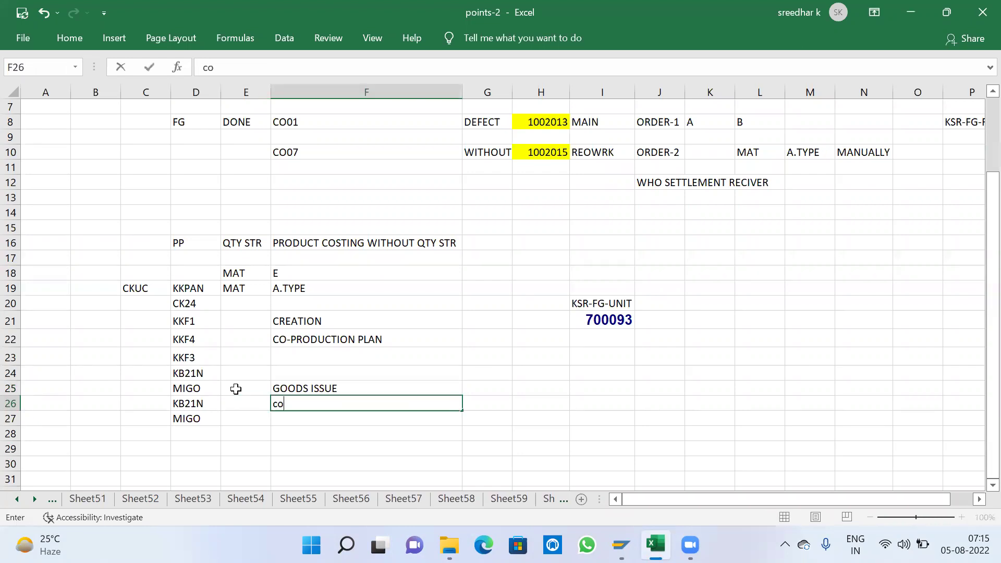
key(BackSpace)
key(BackSpace)
key(BackSpace)
text(CONFIRMATION)
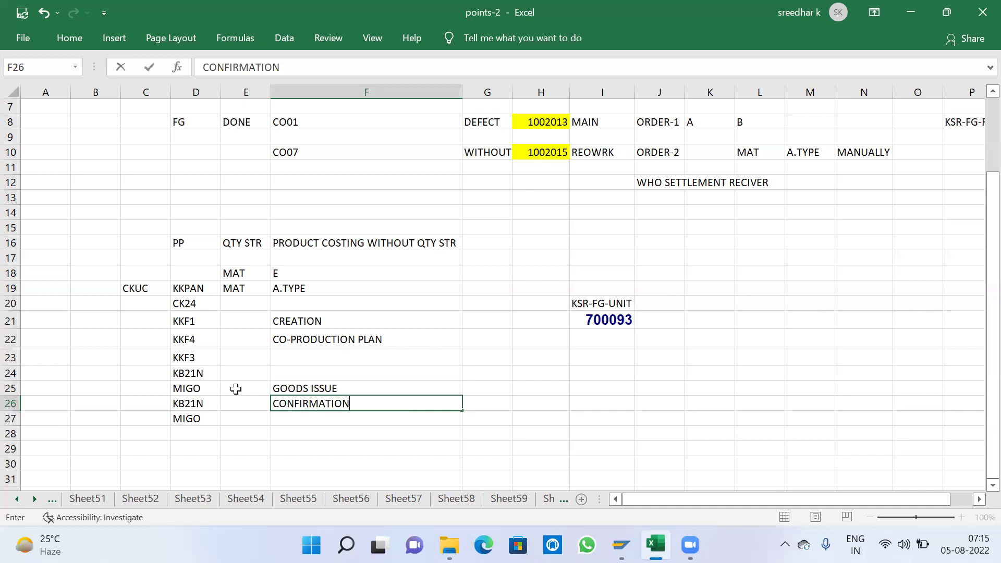
key(Return)
Step: Describe the MIGO entry in row 27 as GOODS RECEIPT in column F
key(Tab)
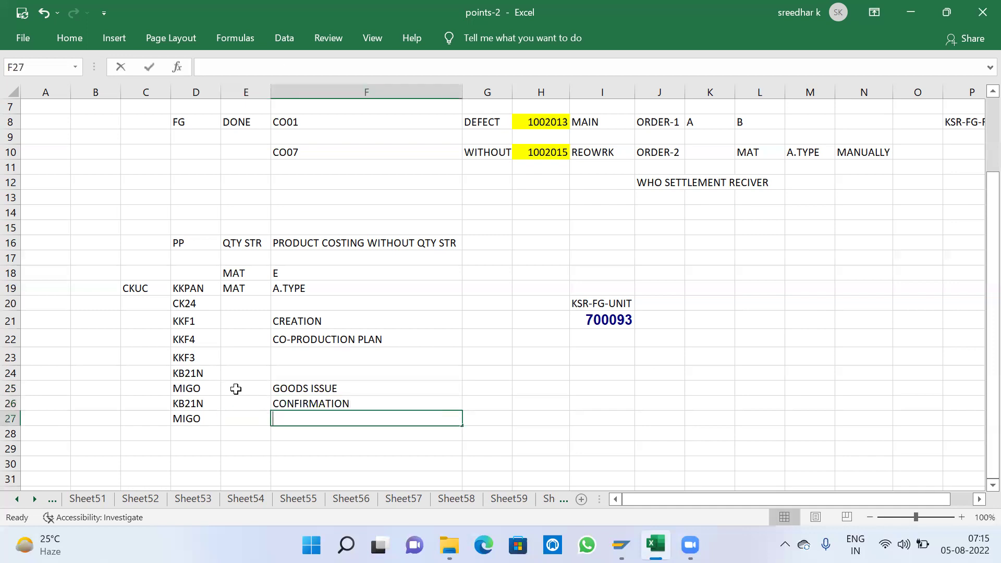
text(GOODS REC)
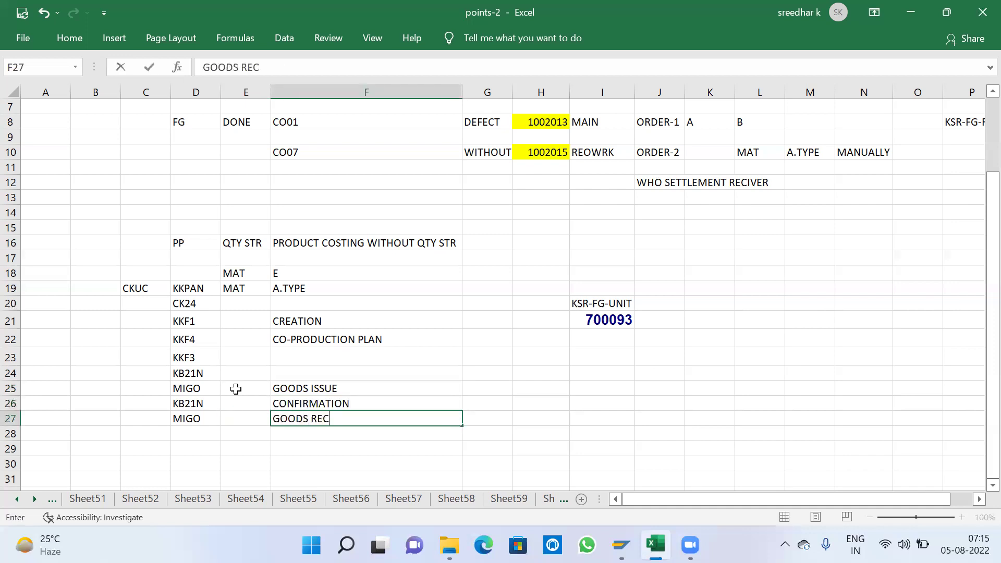
text(ETIP)
key(BackSpace)
key(BackSpace)
key(BackSpace)
text(IPT)
key(Return)
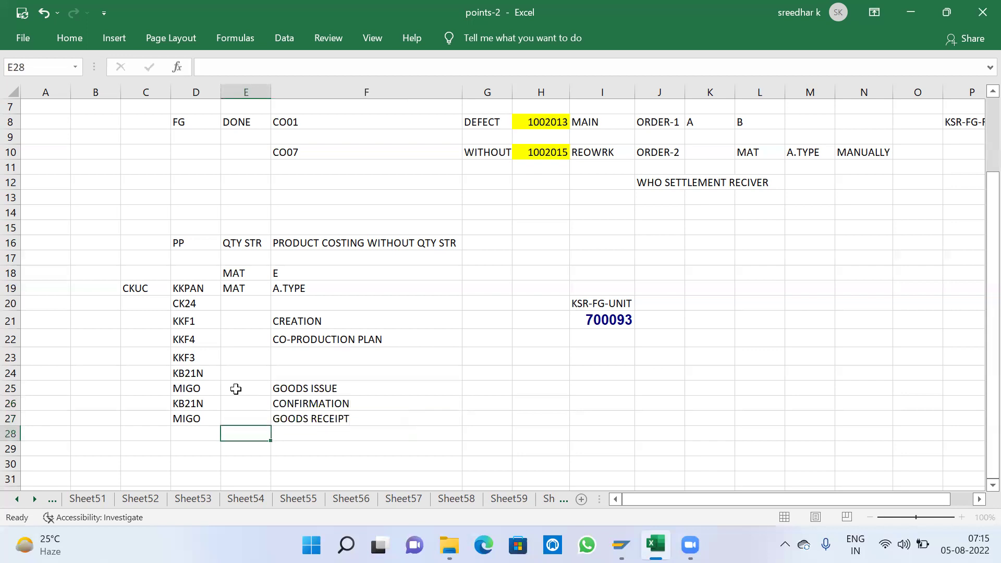
Step: Copy the MIGO code from row 25, switch to SAP and start transaction MIGO in a new session
click(196, 387)
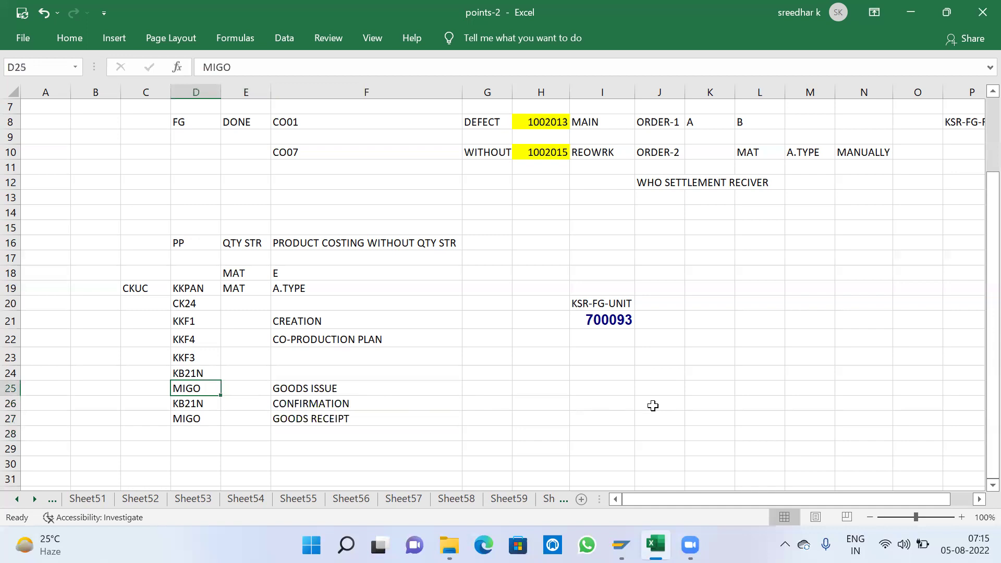
key(ctrl+c)
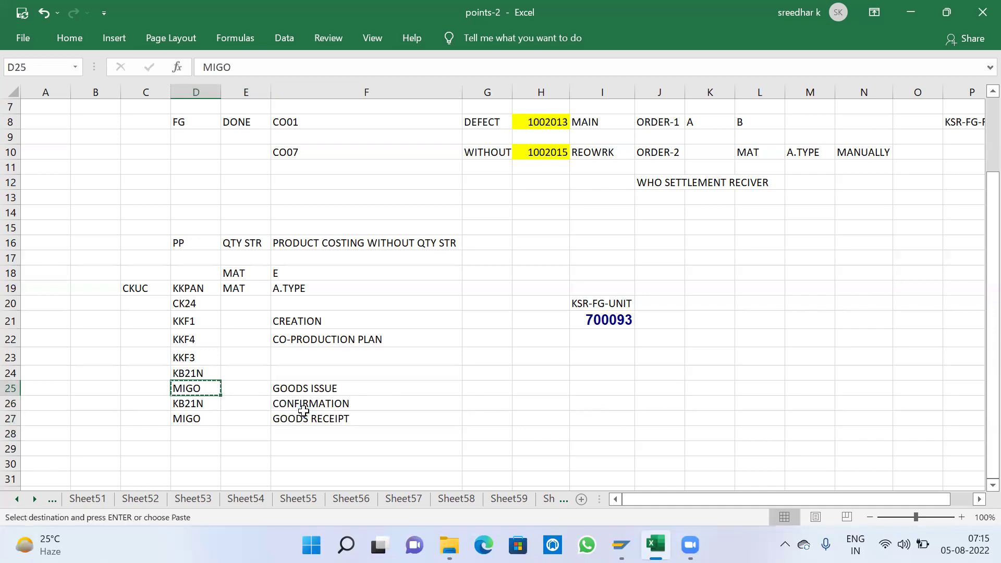
key(alt+Tab)
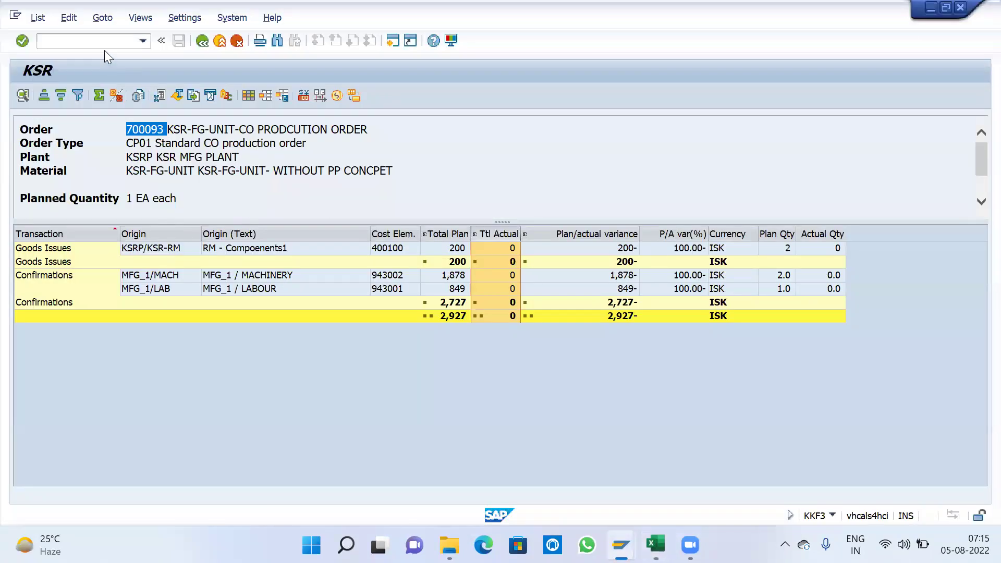
click(394, 42)
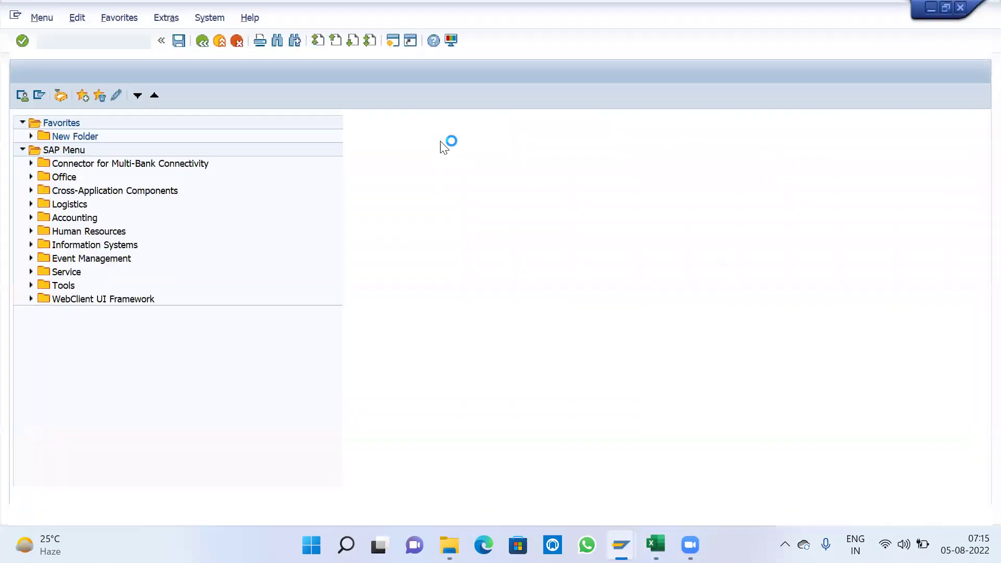
text(MIGO)
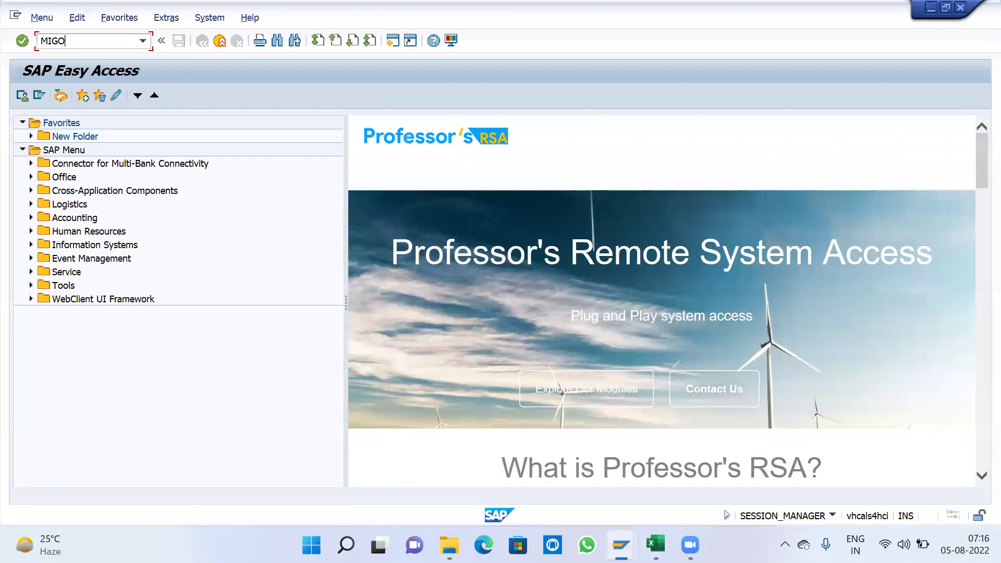
key(Return)
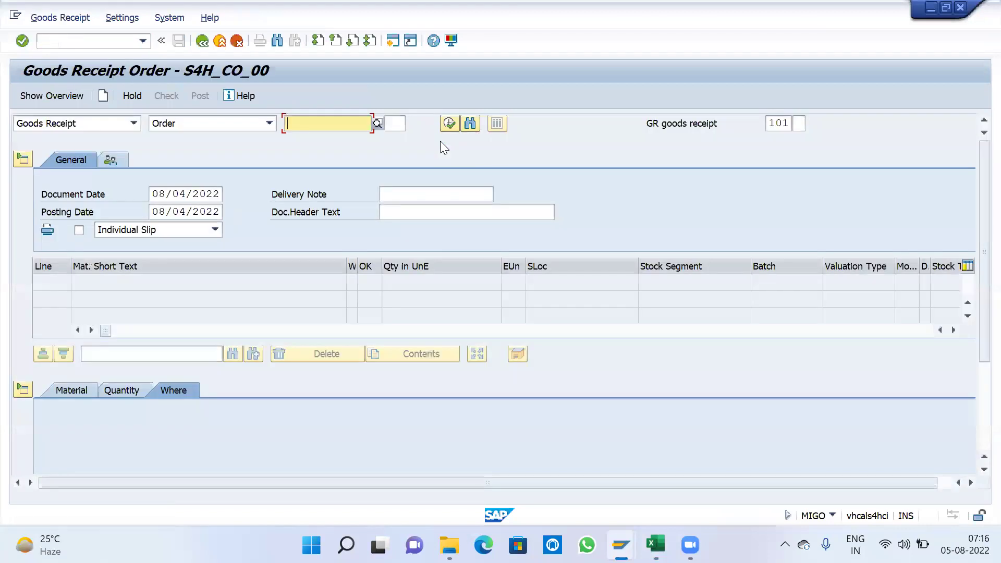
Step: Set the MIGO transaction to Goods Issue with reference document Other
click(112, 124)
click(90, 151)
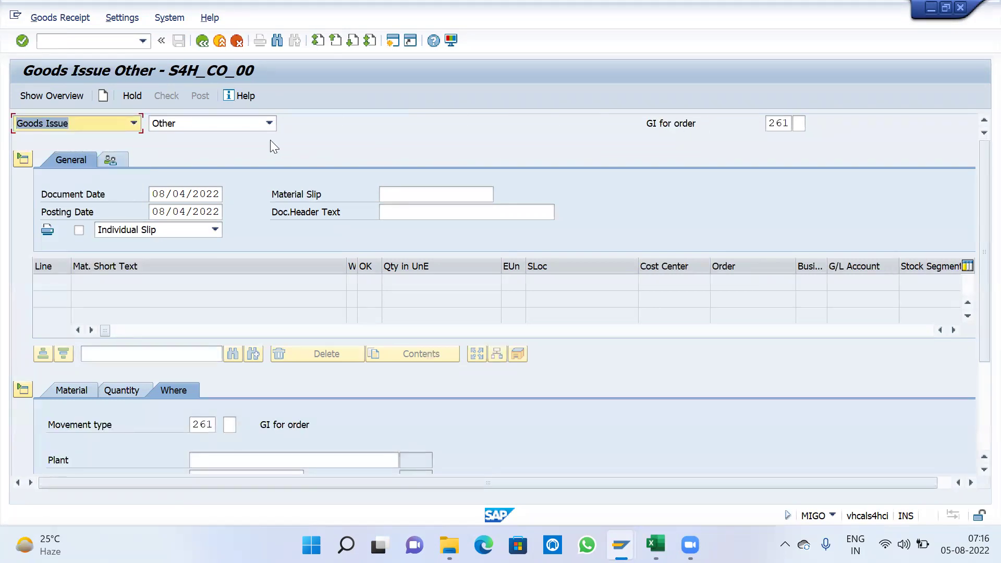
click(207, 124)
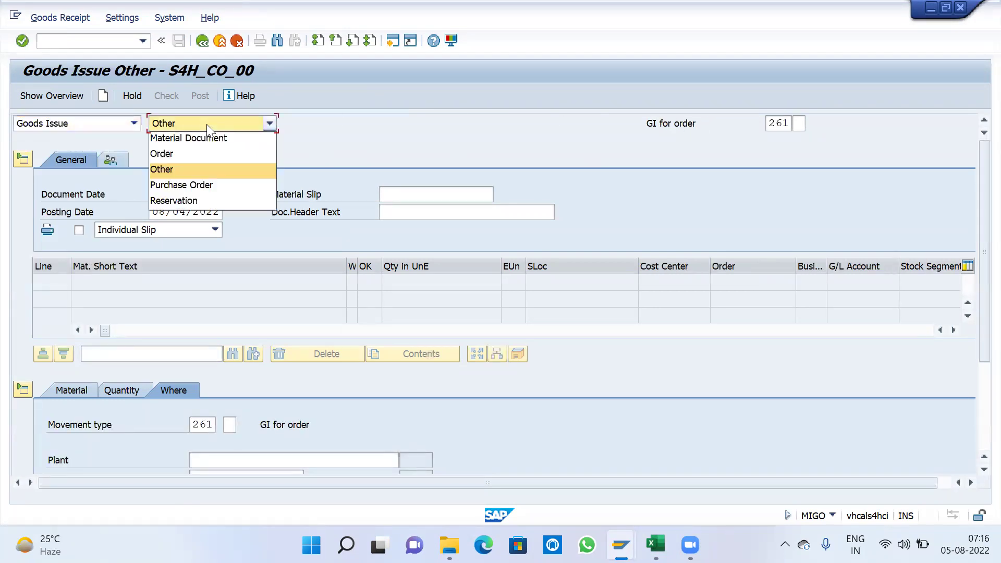
click(188, 167)
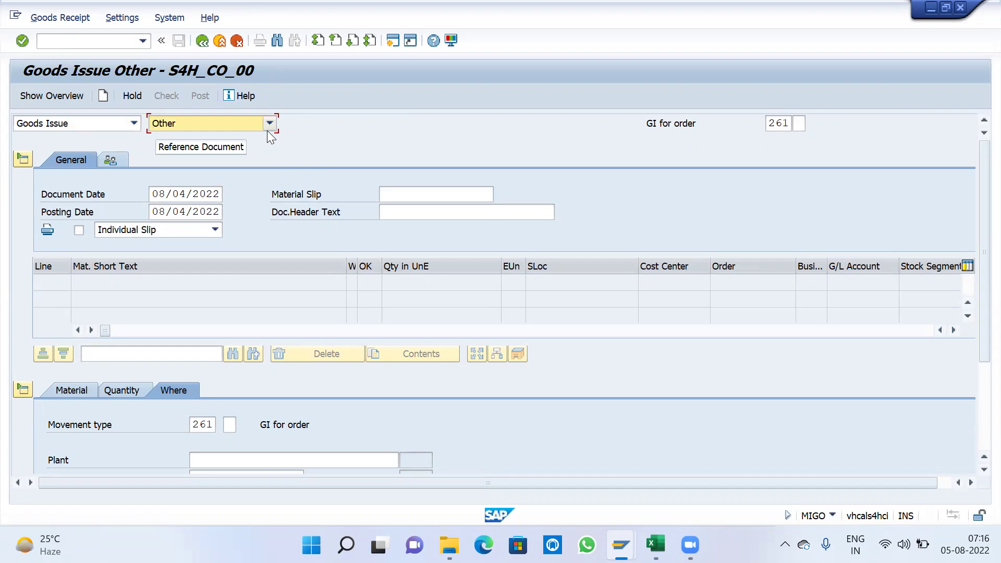
click(191, 123)
click(190, 152)
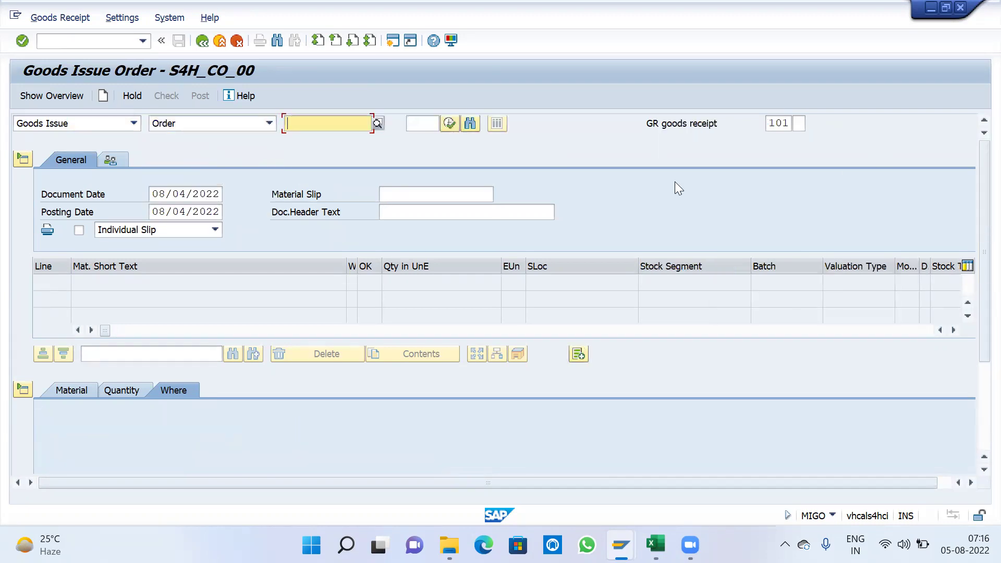
click(239, 125)
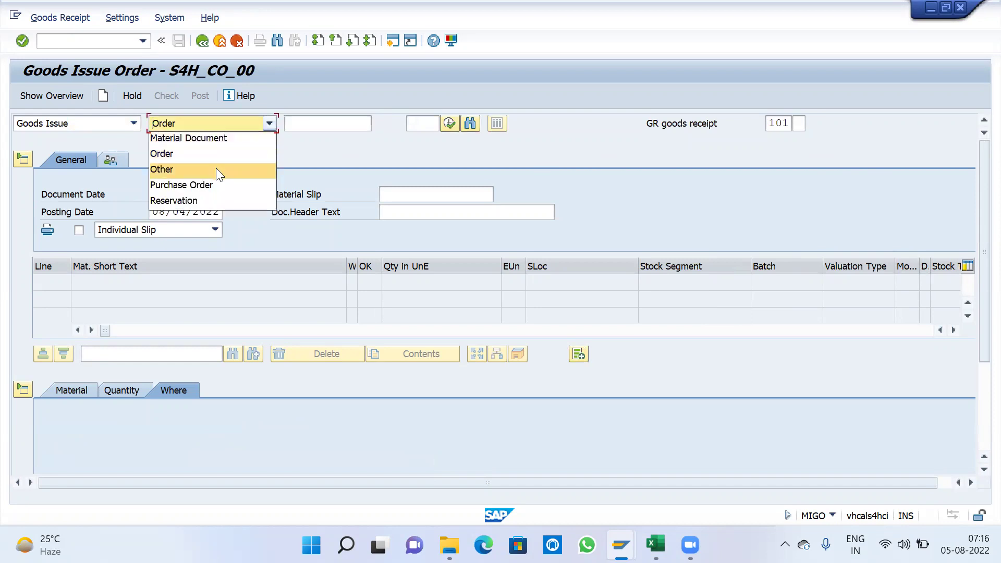
click(215, 169)
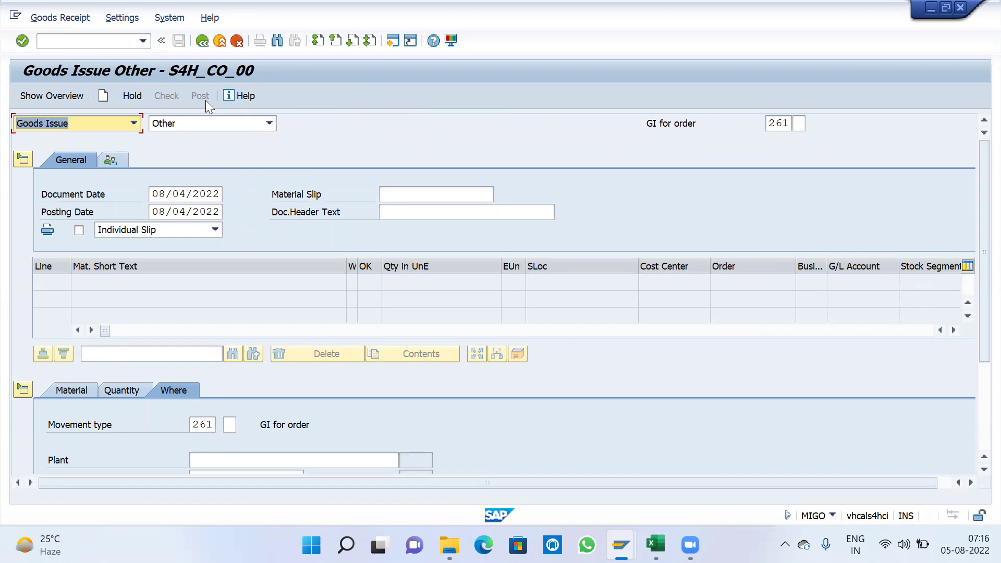
Step: Try to load the goods issue with reference to Order, using the CO production order number copied from Excel
click(191, 122)
click(183, 154)
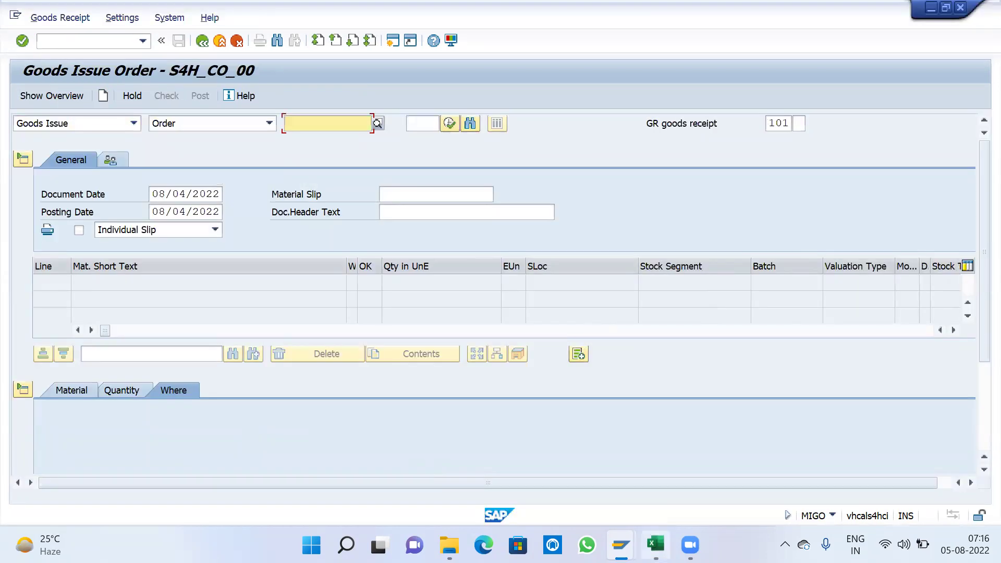
click(656, 545)
click(612, 322)
key(ctrl+c)
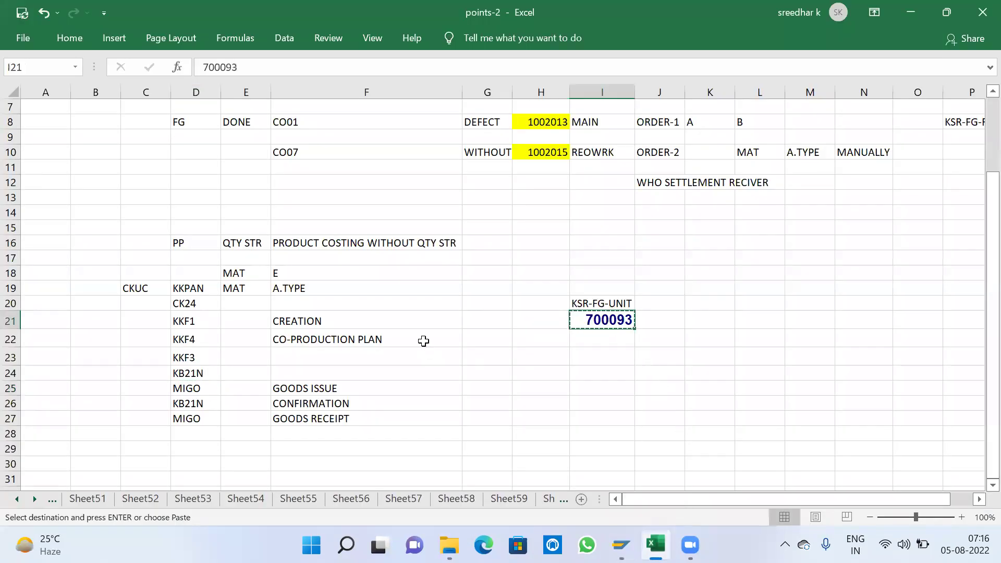
key(alt+Tab)
key(ctrl+v)
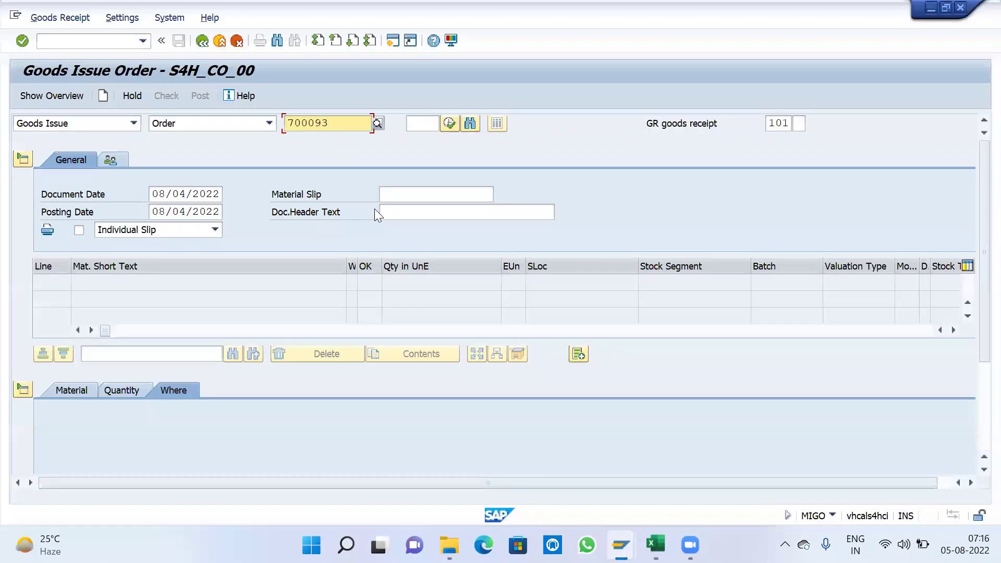
key(Return)
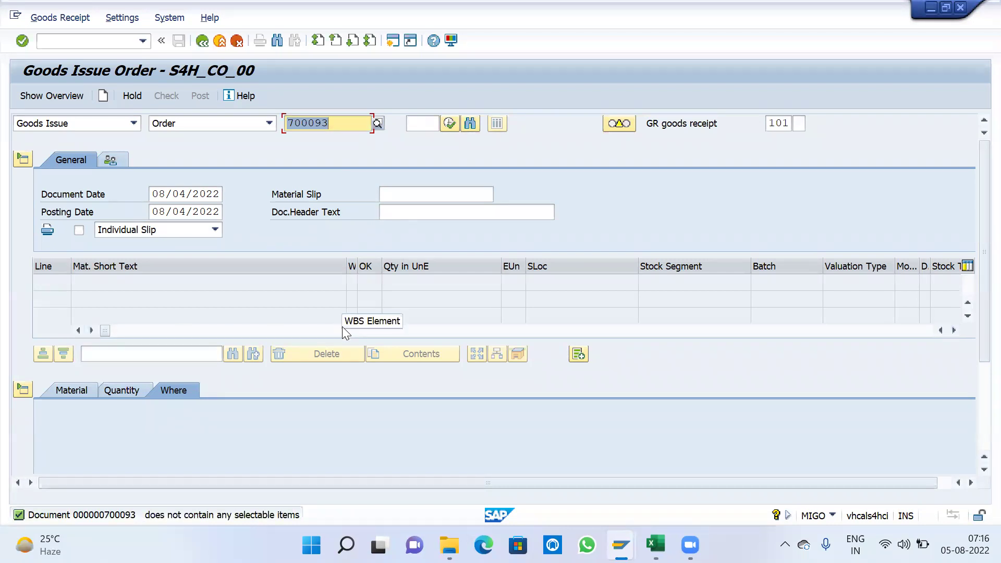
Step: Set the goods issue reference document back to Other and open the item's Material field for entry
click(209, 124)
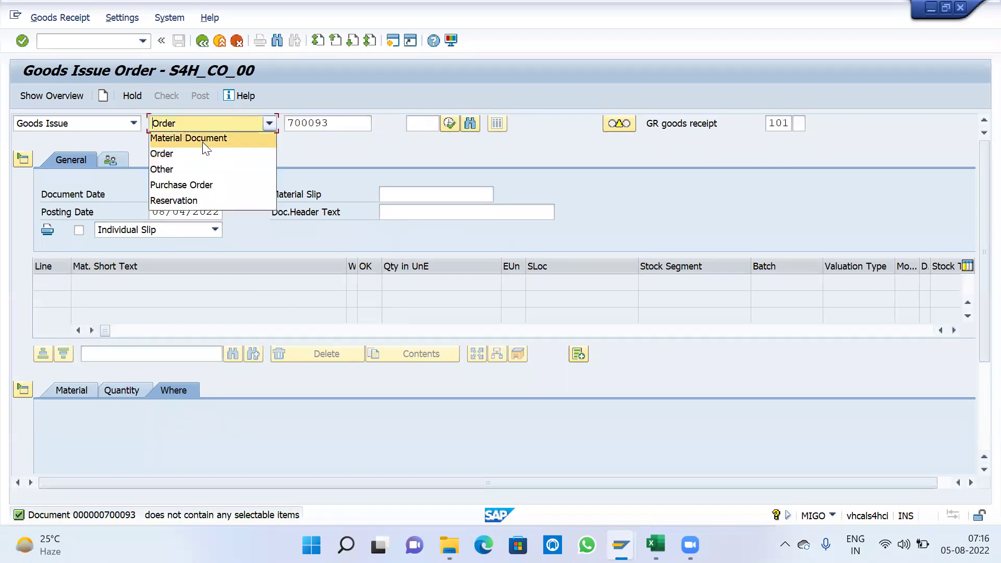
click(196, 169)
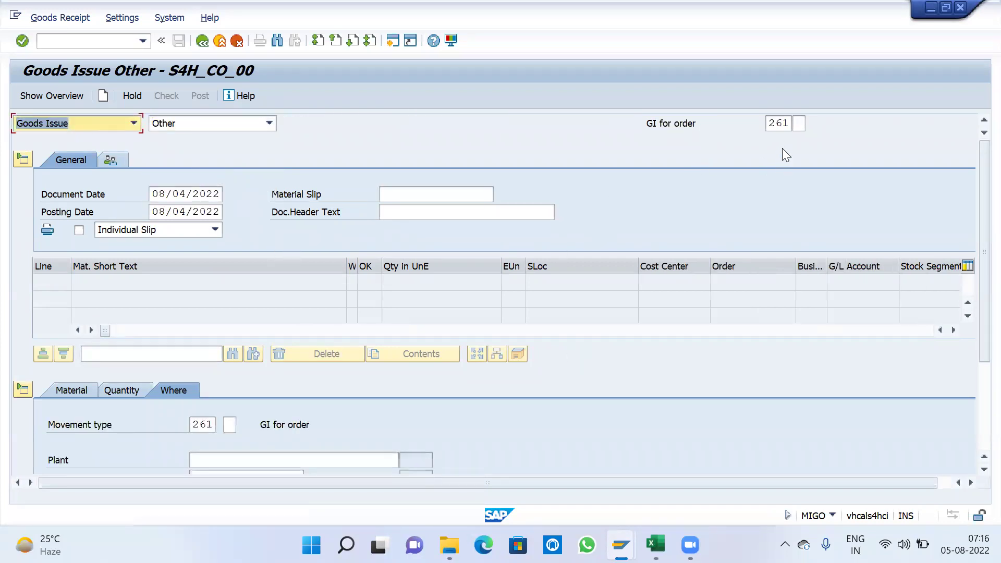
scroll(447, 291, down, 3)
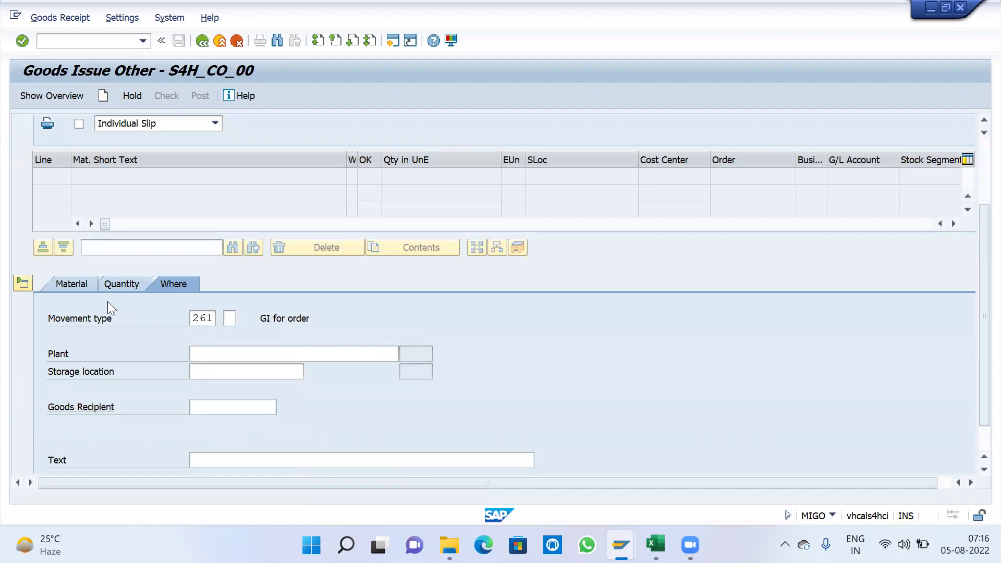
click(73, 283)
click(209, 323)
click(655, 545)
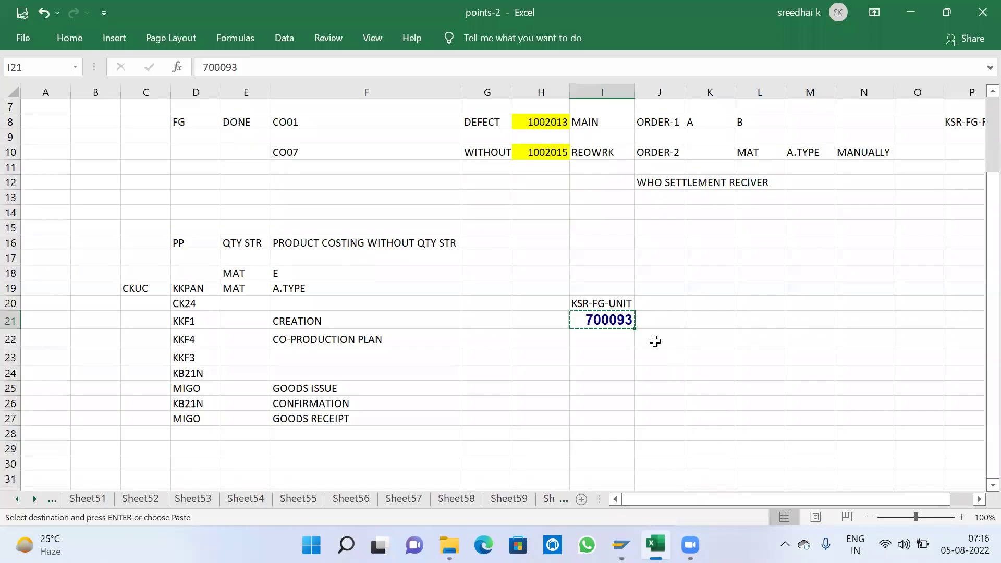
click(602, 300)
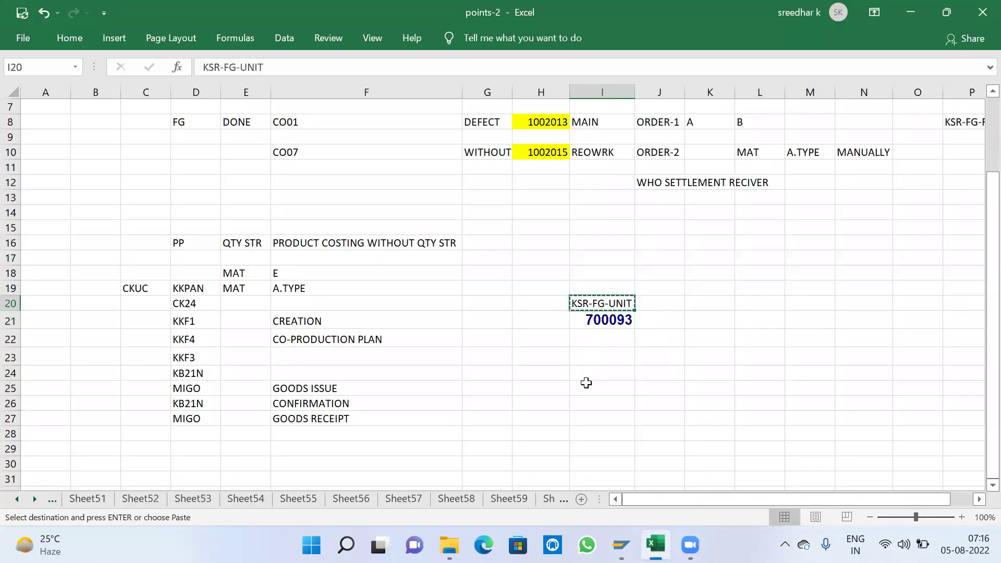
key(alt+Tab)
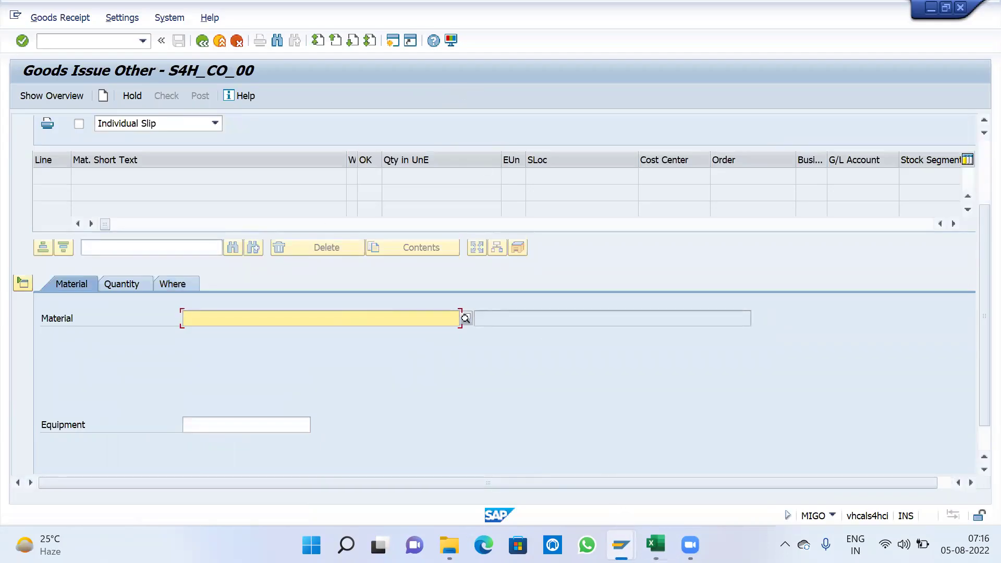
Step: Close the rework production order's cost report and CO03 in the other session, returning it to SAP Easy Access
mouse_move(620, 545)
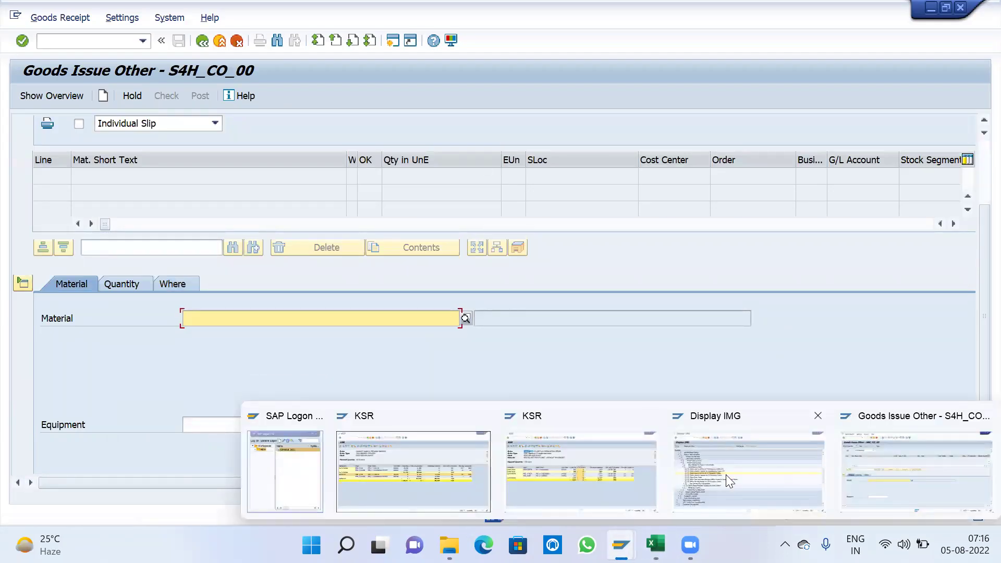
click(482, 478)
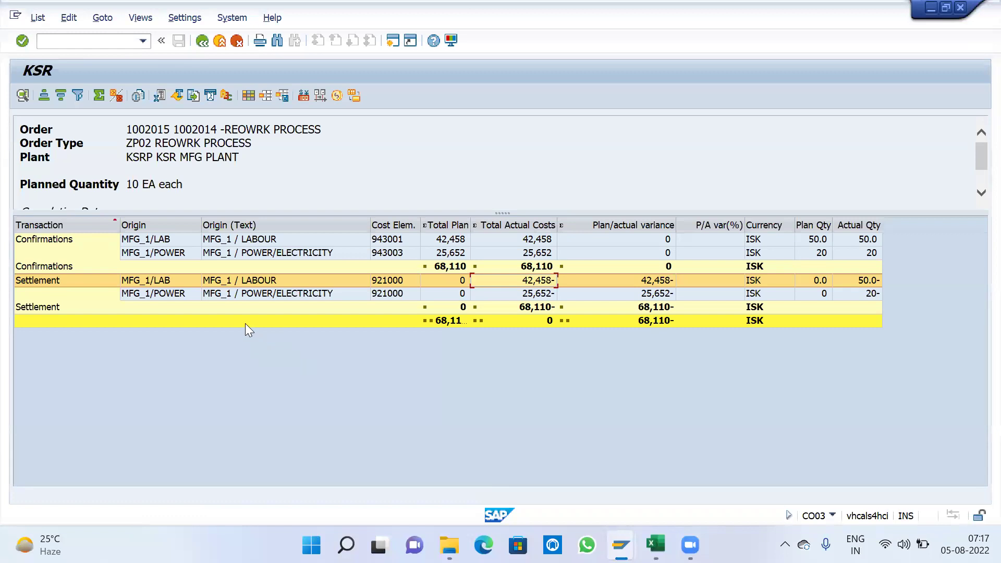
click(204, 45)
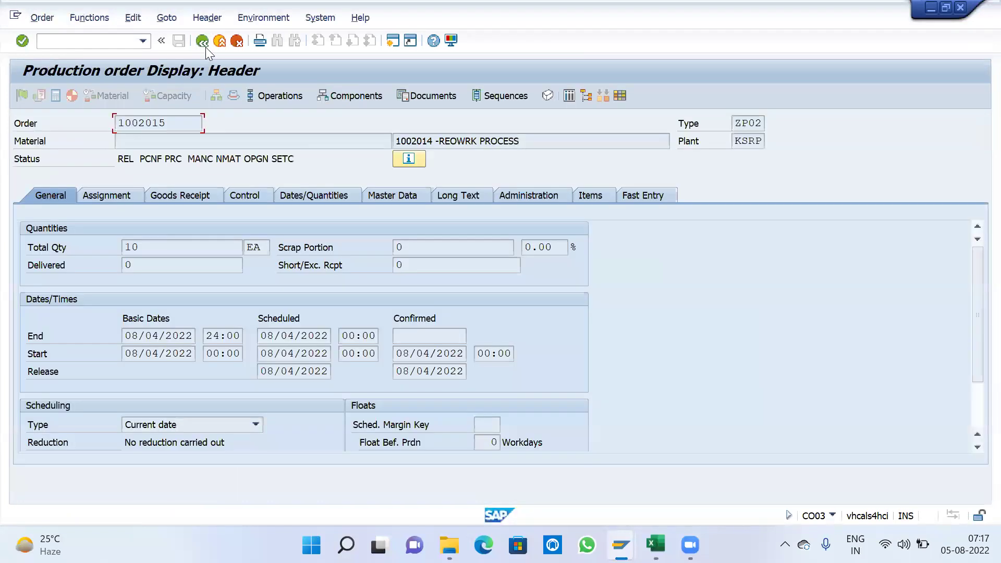
click(205, 47)
click(205, 47)
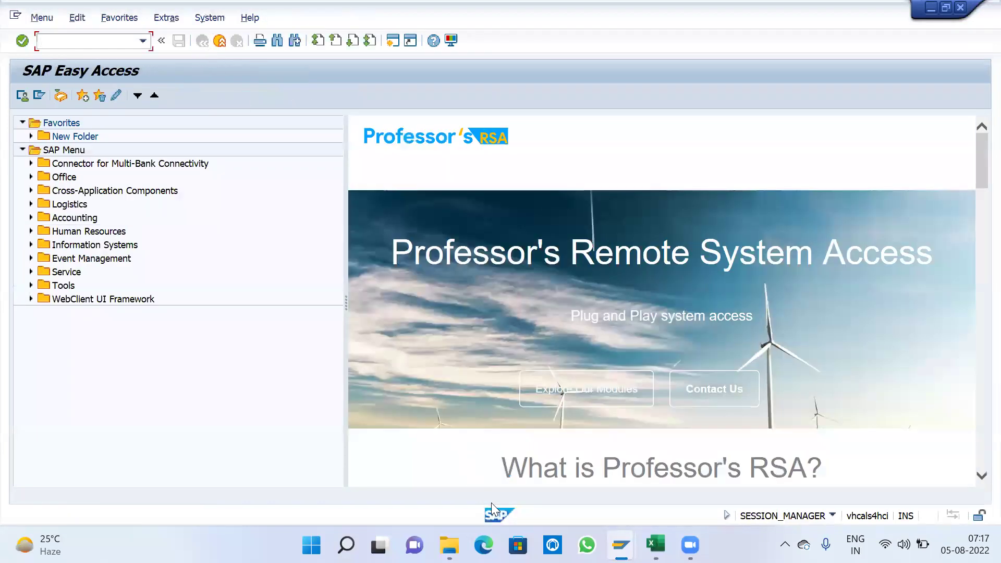
Step: Copy the goods issue origin KSRP/KSR-RM from the CO production order's cost report into the MIGO item's Material field
mouse_move(621, 545)
click(534, 472)
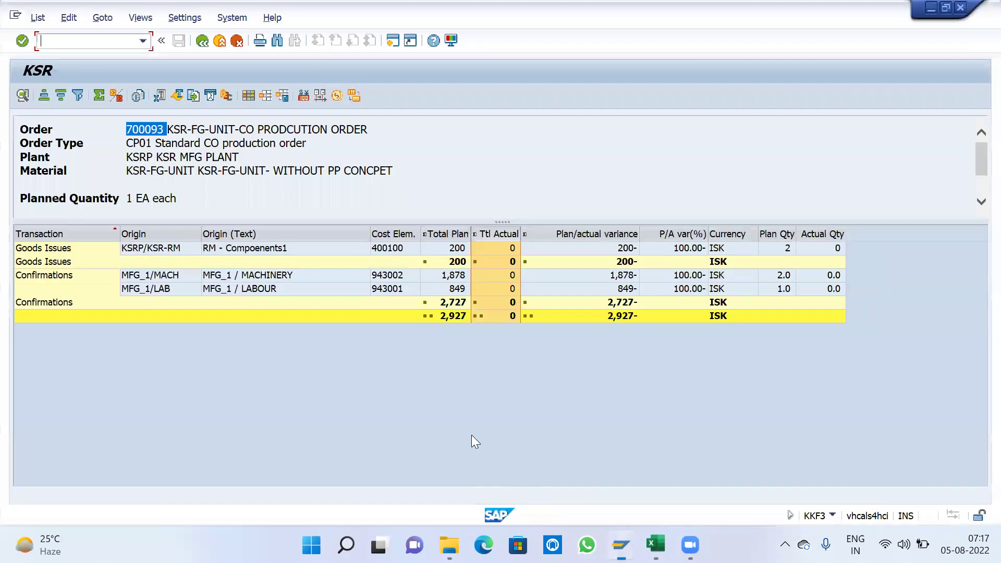
click(168, 251)
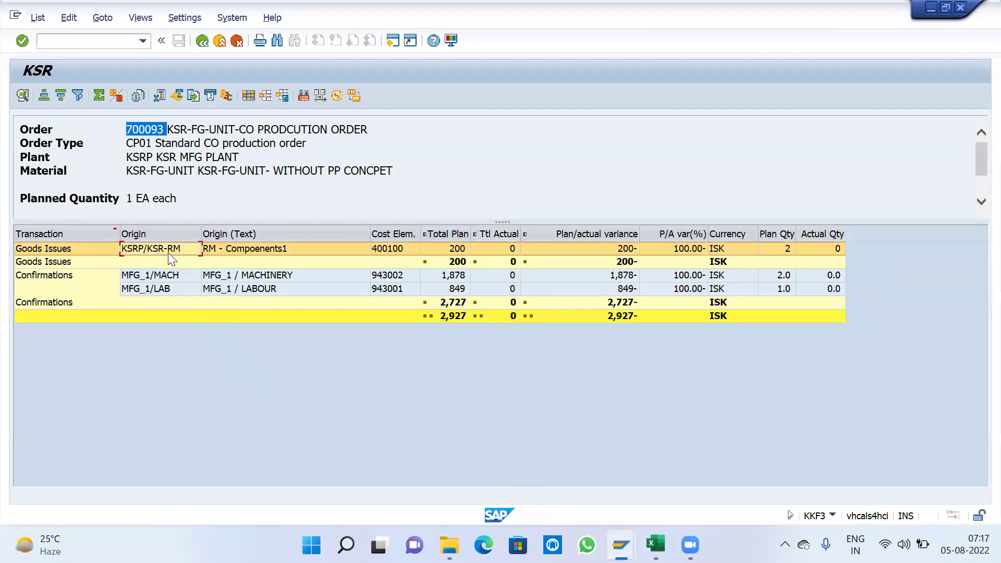
key(ctrl+n)
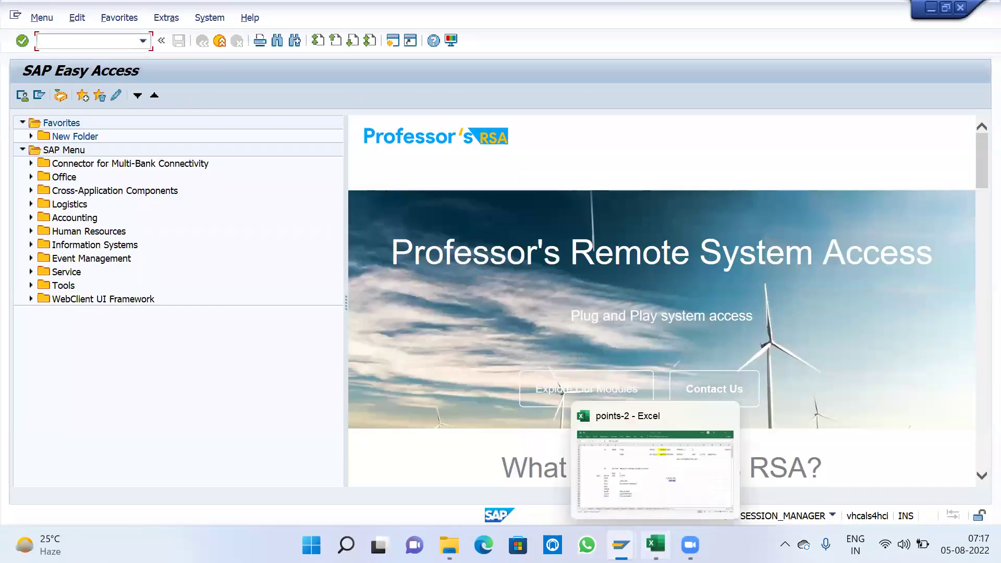
mouse_move(621, 544)
click(856, 465)
key(ctrl+v)
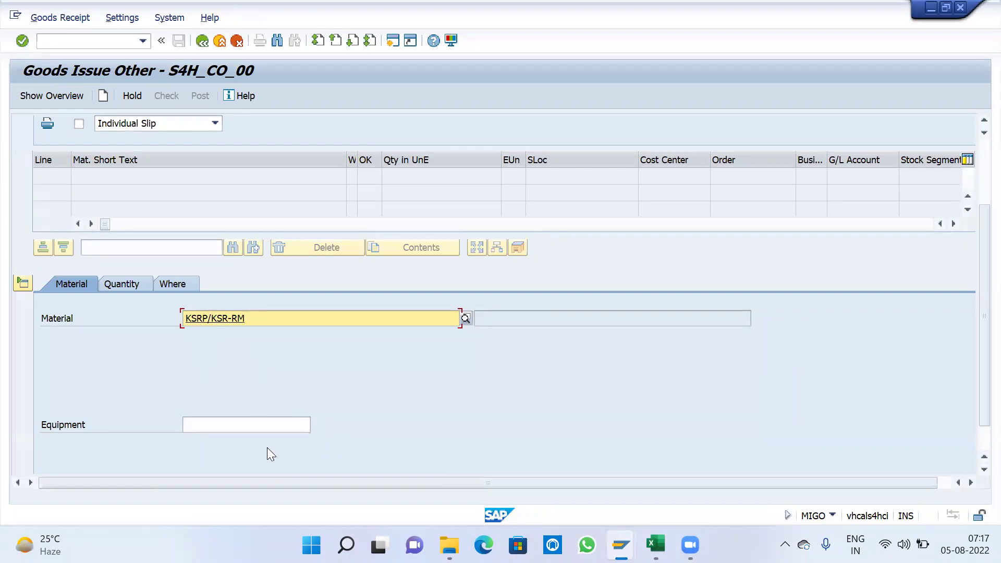
Step: Replace the item's Material entry with KSR-RM and confirm it
key(BackSpace)
key(BackSpace)
key(BackSpace)
key(BackSpace)
key(BackSpace)
key(BackSpace)
key(BackSpace)
key(BackSpace)
key(BackSpace)
key(BackSpace)
key(BackSpace)
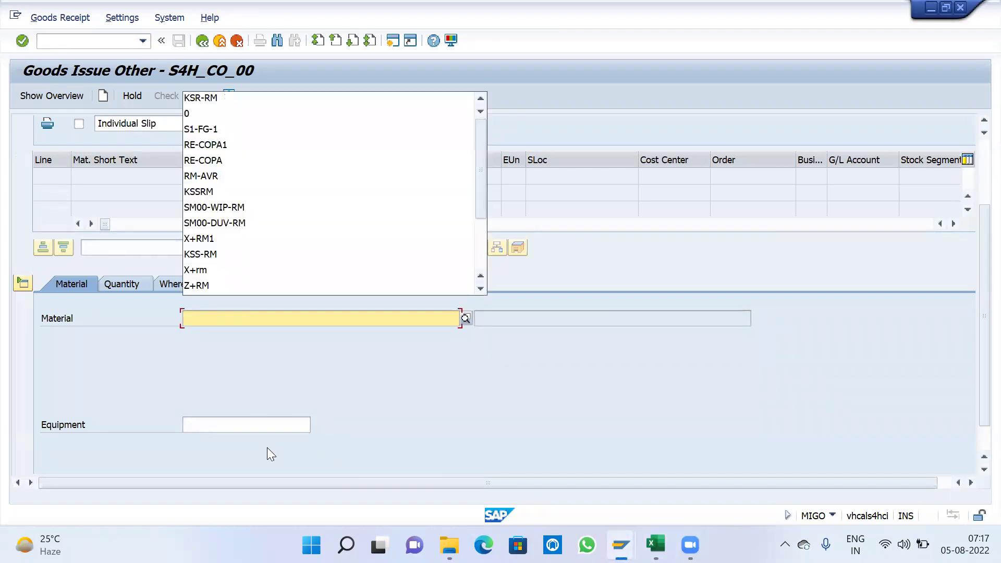
key(Down)
key(Return)
key(Return)
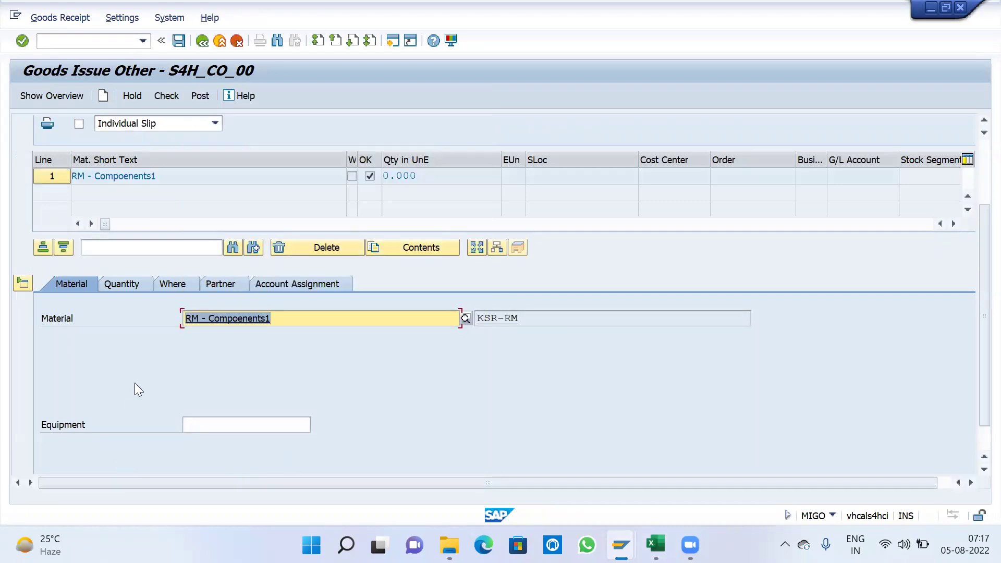
Step: Set the KSR-RM item's quantity in unit of entry to 5
click(136, 280)
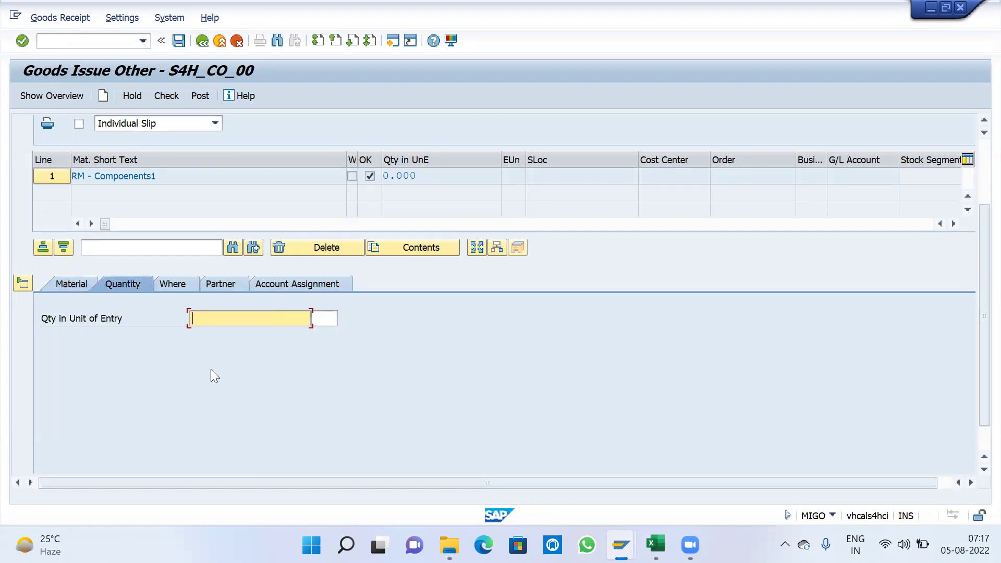
text(5)
key(Return)
Step: Set the goods issue item's plant to KSRP and its storage location to 001
scroll(213, 373, down, 1)
click(182, 249)
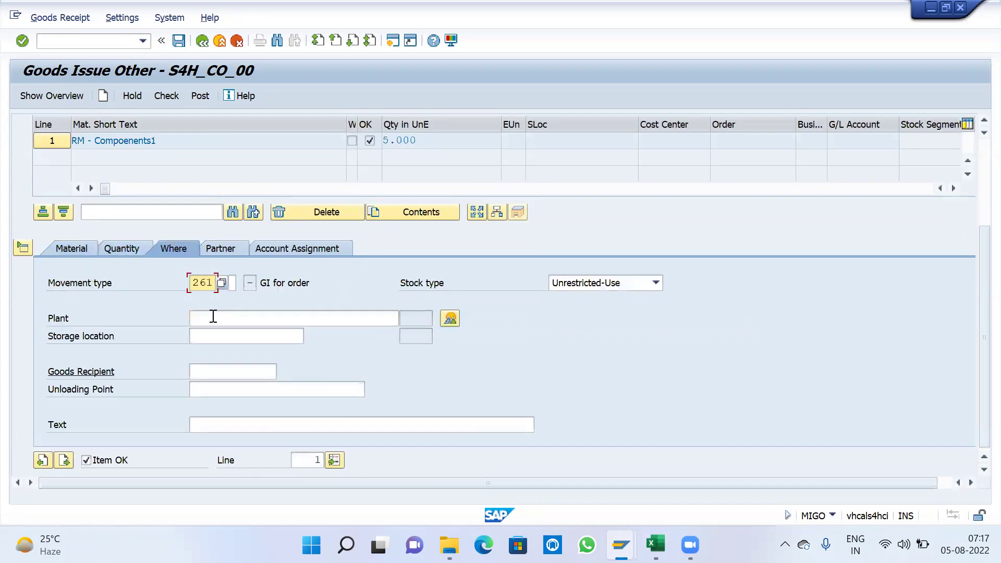
click(213, 316)
click(214, 331)
click(216, 334)
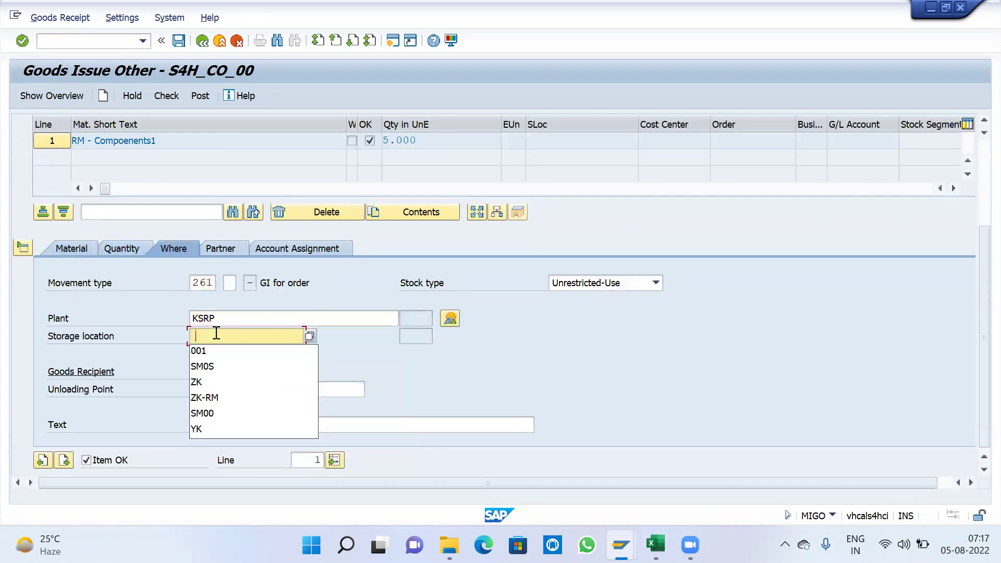
click(215, 350)
key(Return)
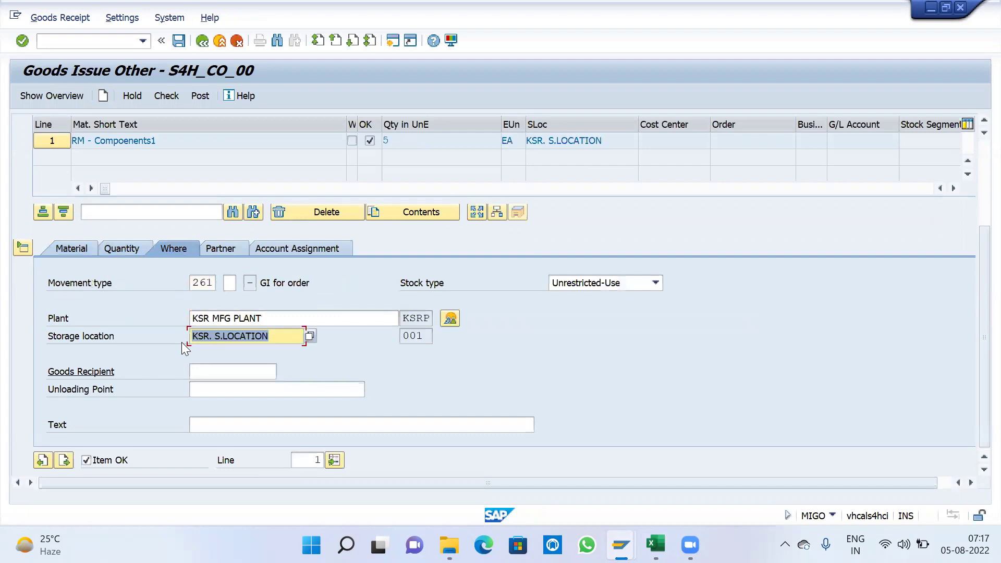
Step: Assign the goods issue item to the CO production order, using the order number copied from cell I21 in Excel
click(216, 249)
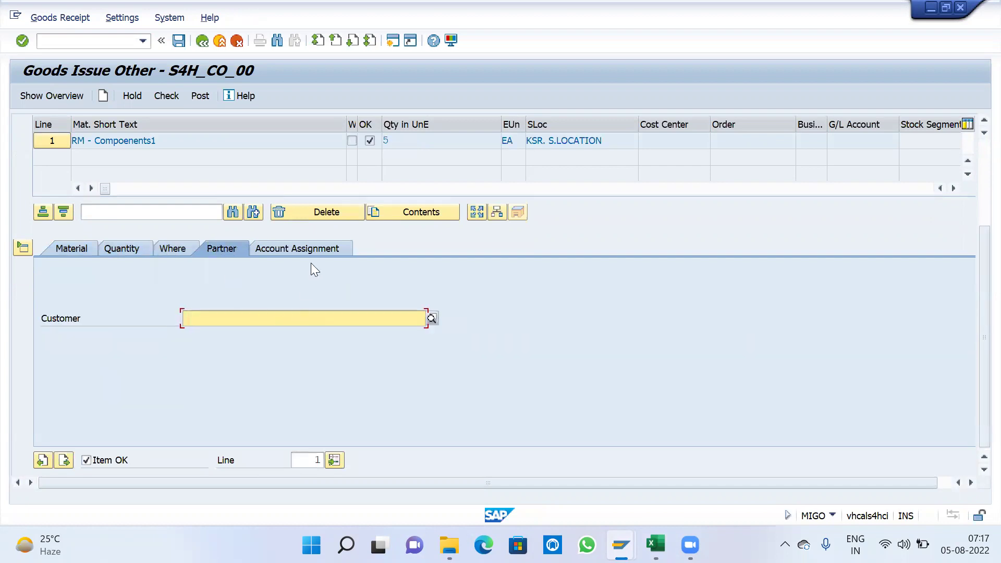
click(307, 249)
click(192, 336)
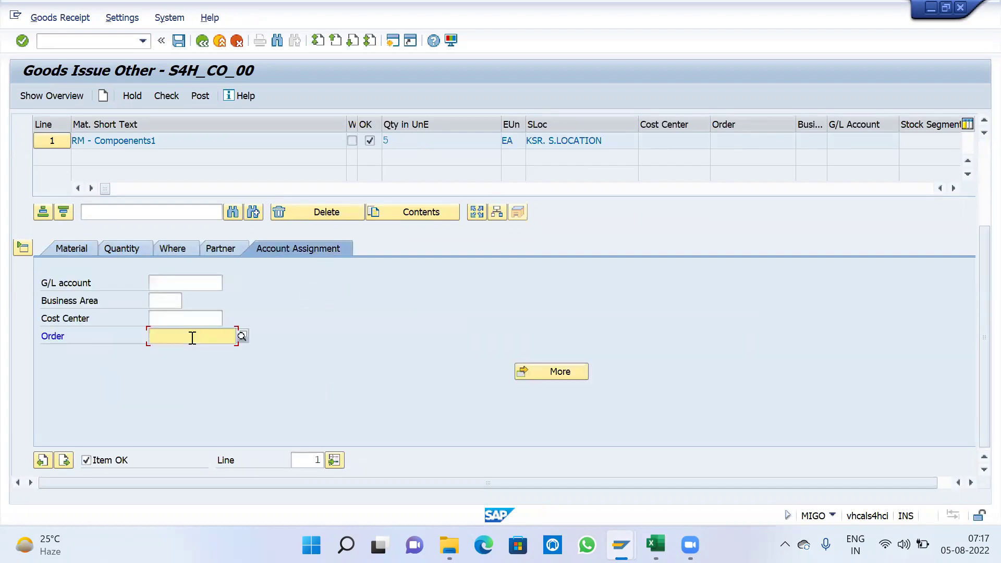
key(alt+Tab)
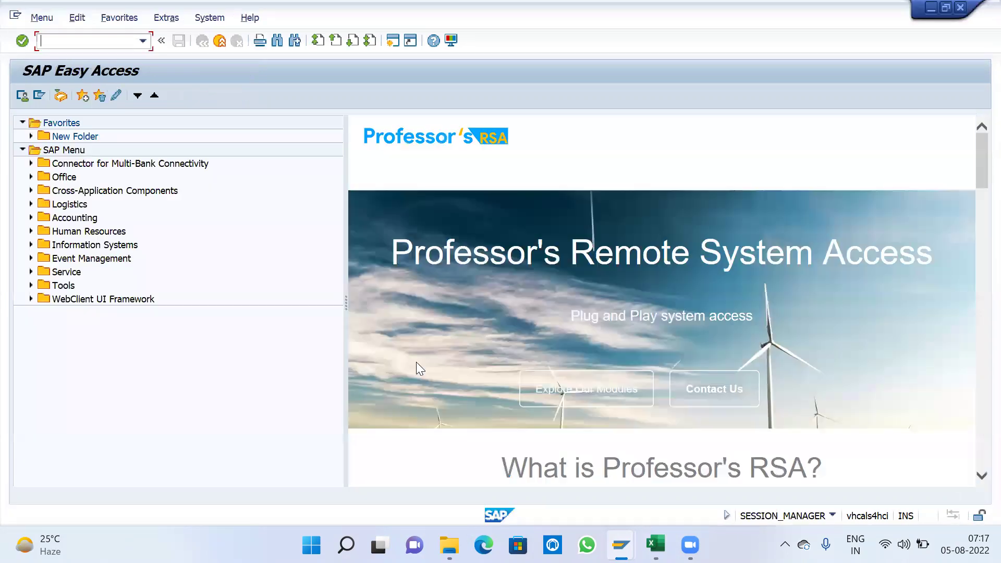
key(alt+Tab)
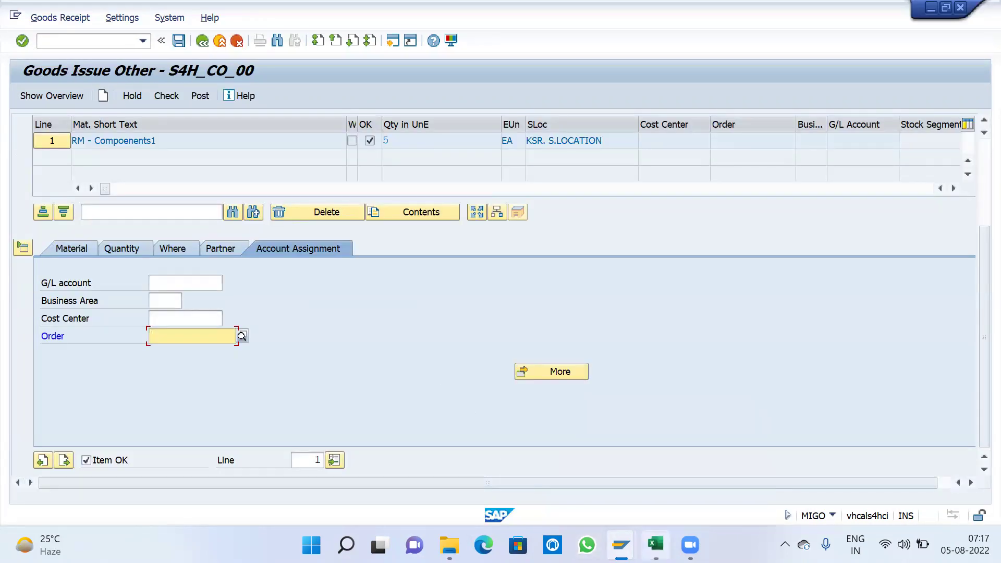
click(656, 545)
click(624, 322)
key(ctrl+c)
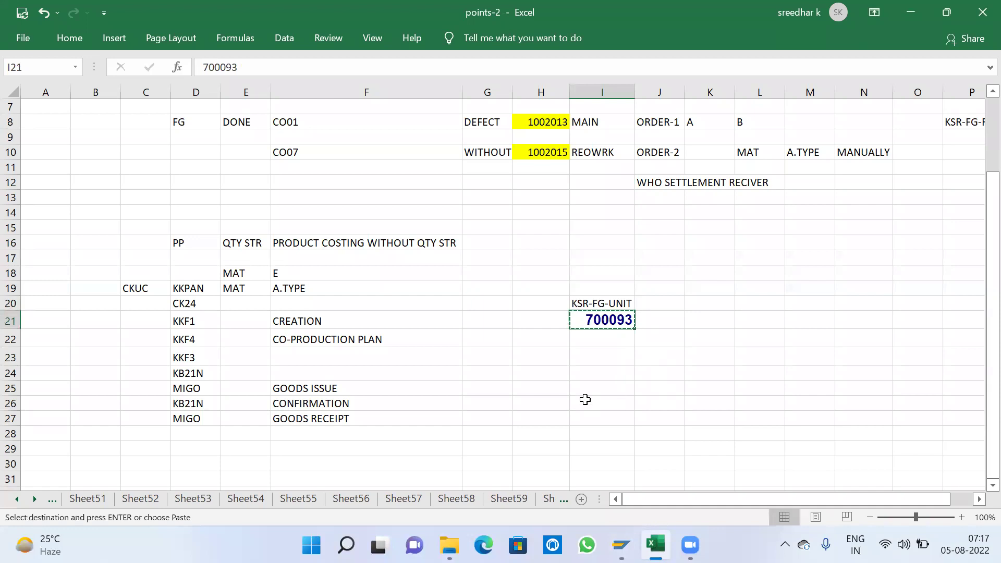
key(alt+Tab)
key(ctrl+v)
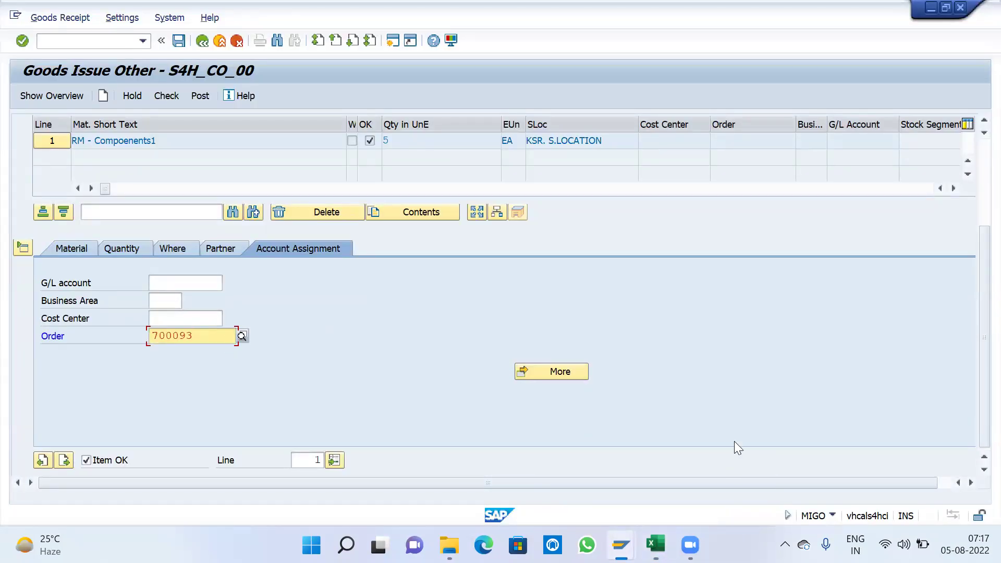
key(Return)
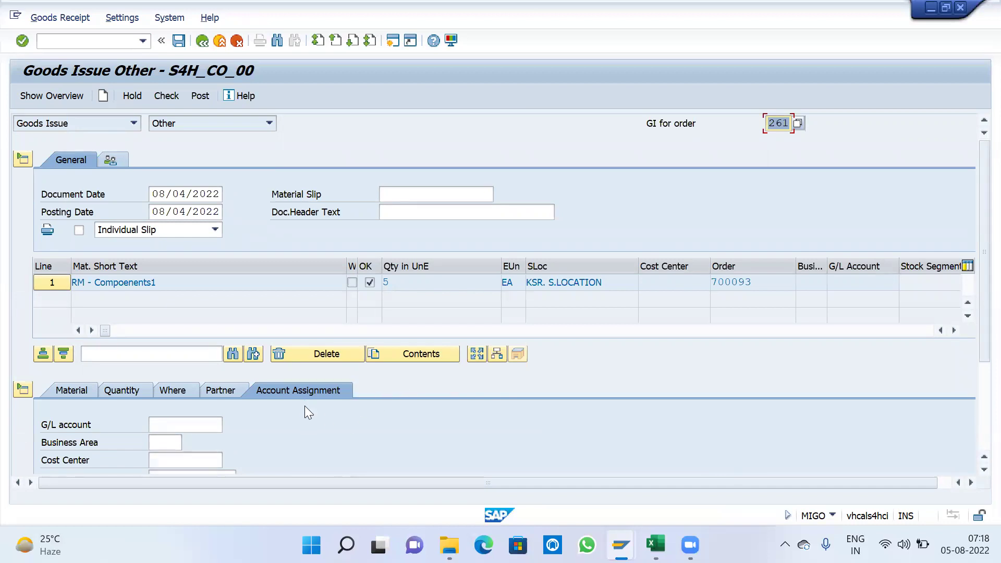
Step: Check and post the goods issue, and display the posted material document in MIGO
click(169, 96)
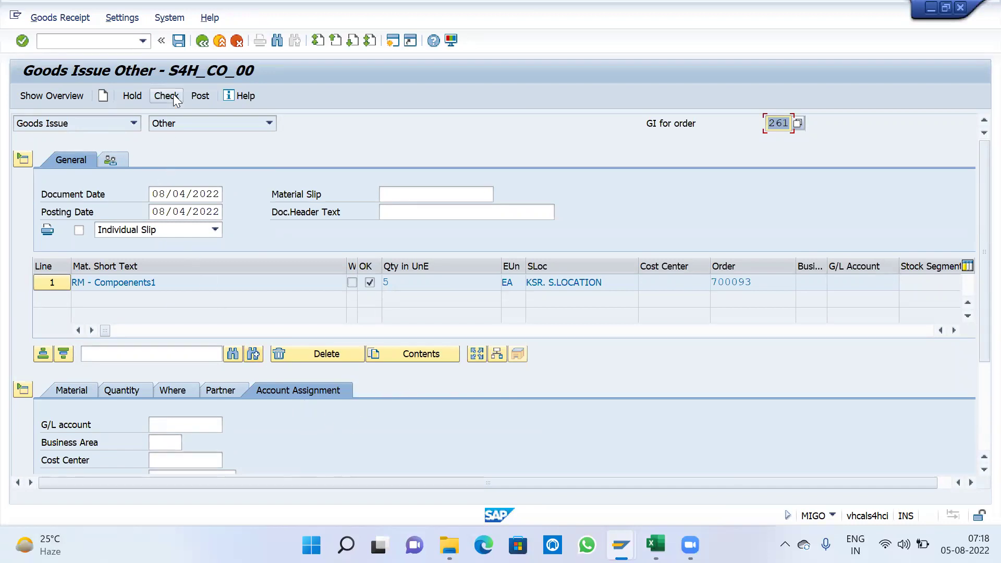
click(203, 97)
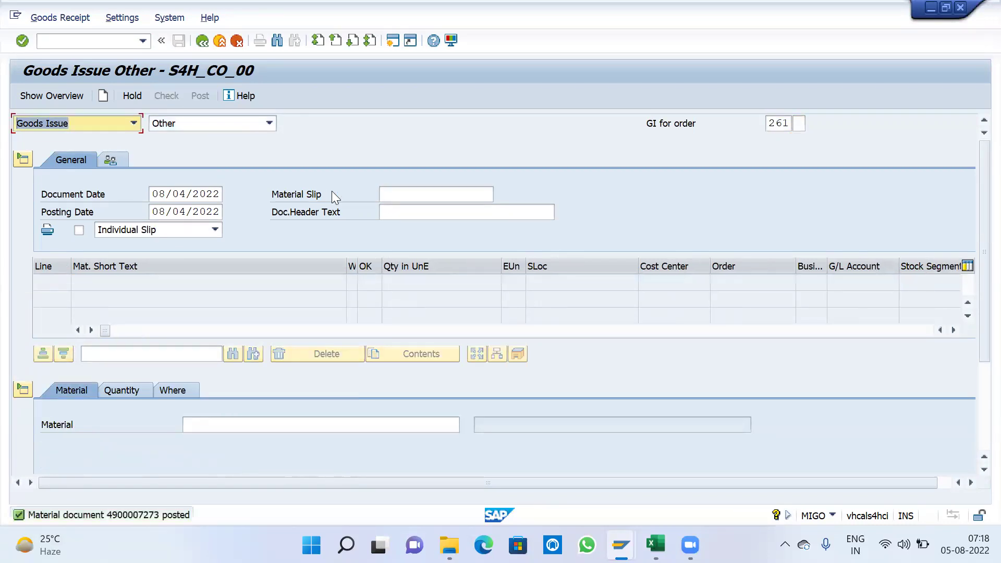
click(134, 124)
click(81, 168)
click(20, 42)
Step: Open the accounting document from the material document's FI documents and examine the accounts and descriptions of its two line items
click(156, 159)
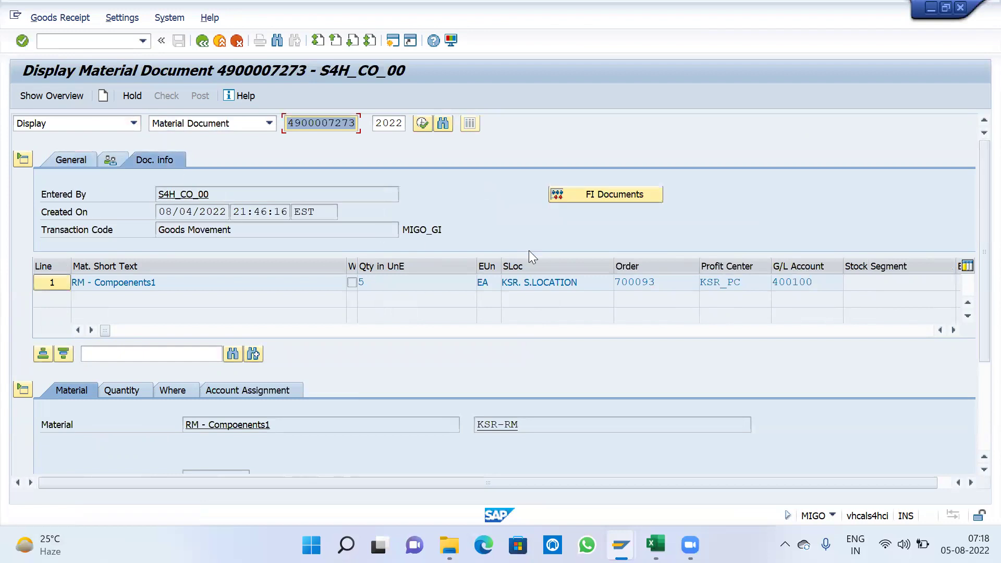
click(606, 199)
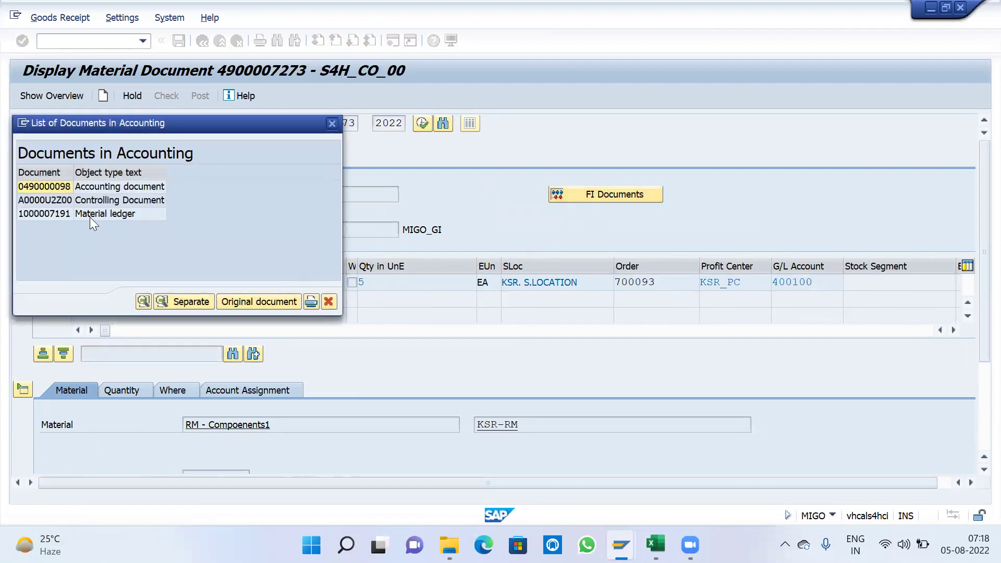
double_click(98, 187)
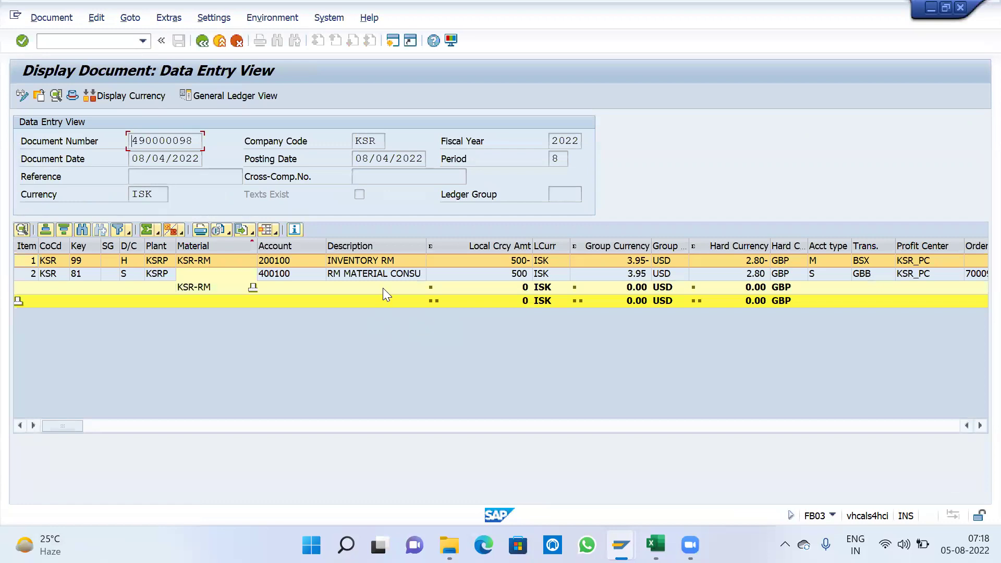
click(384, 272)
click(386, 262)
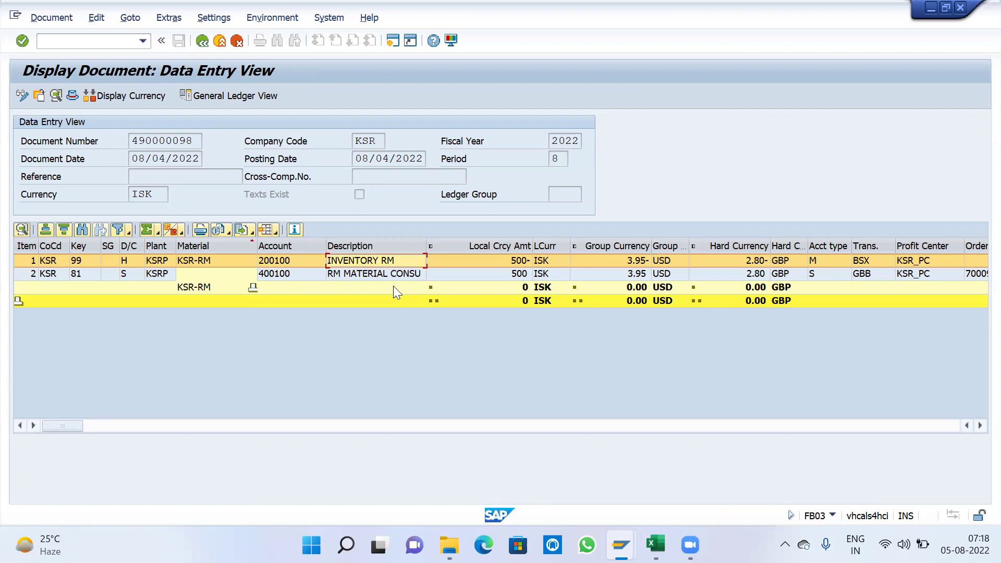
click(295, 277)
click(288, 251)
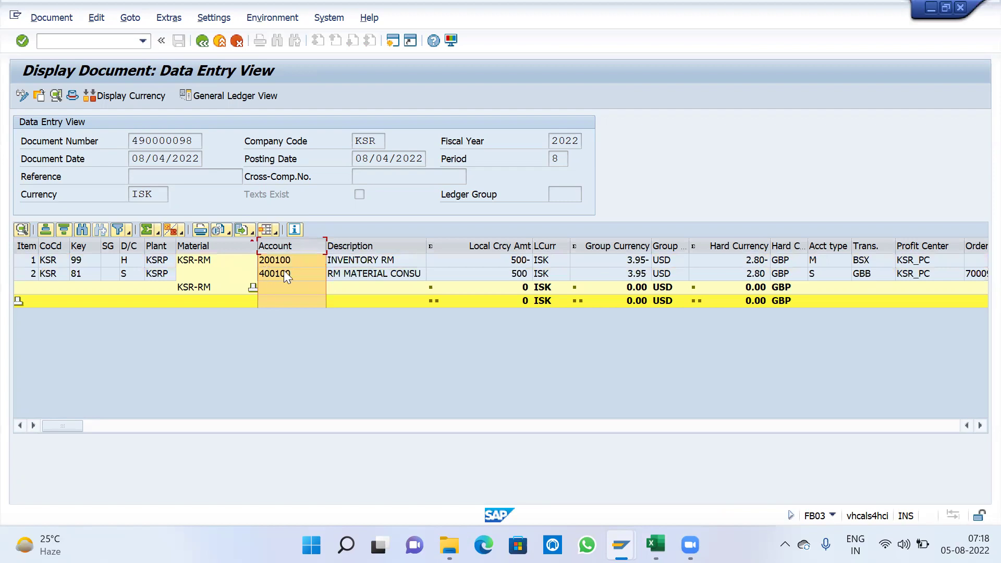
click(293, 278)
click(278, 259)
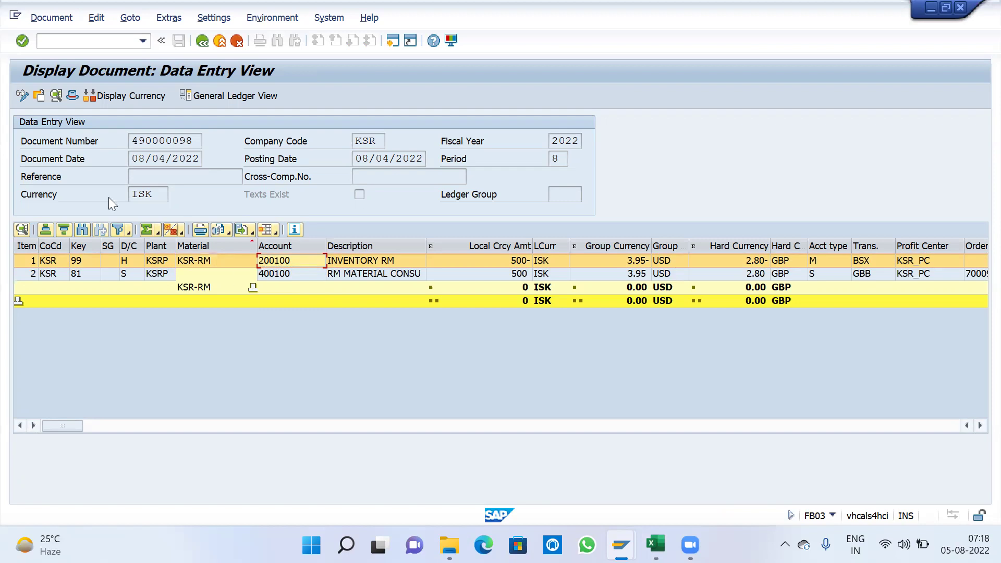
Step: Close the accounting document and its document list, and leave MIGO for SAP Easy Access with /n
click(201, 41)
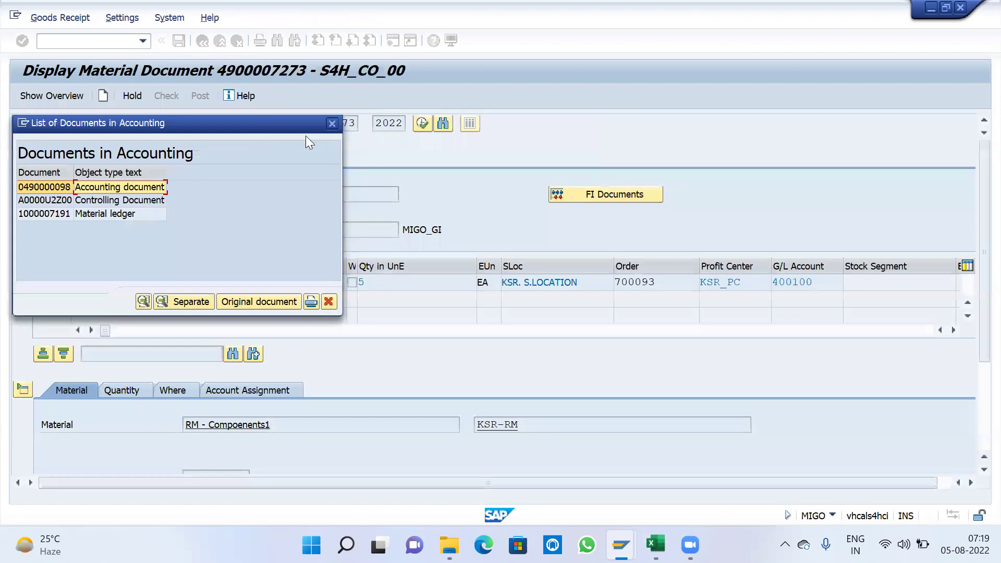
click(332, 123)
click(110, 40)
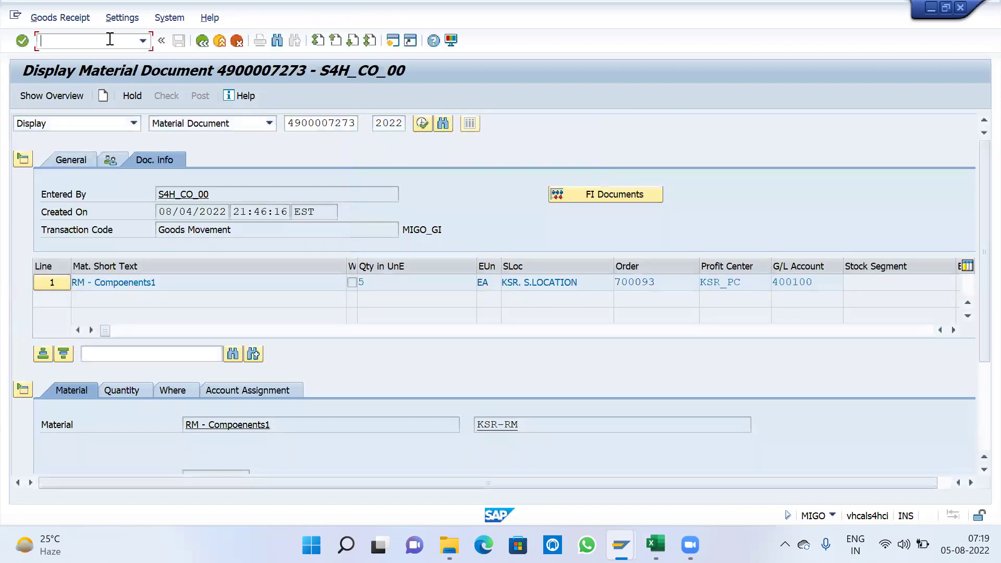
text(/n)
key(Return)
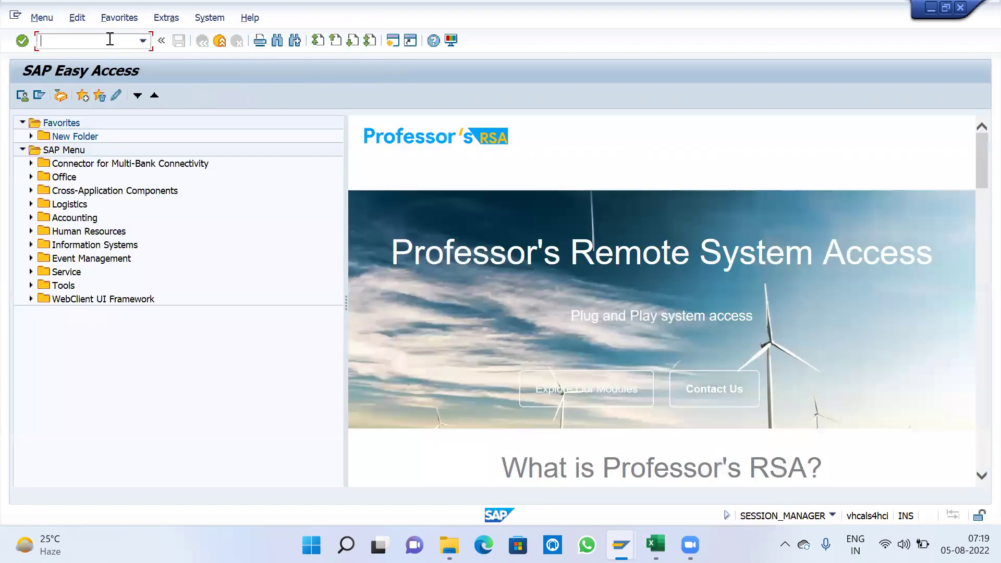
Step: Start transaction KB21N in SAP, using the code copied from the CONFIRMATION row of the Excel sheet
click(656, 545)
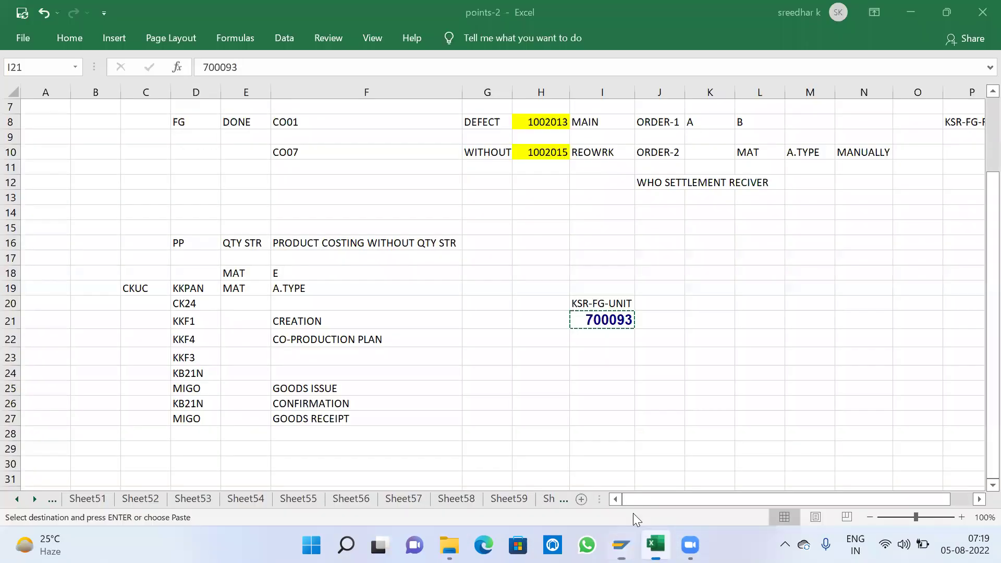
click(338, 422)
click(198, 404)
key(ctrl+c)
key(alt+Tab)
key(ctrl+v)
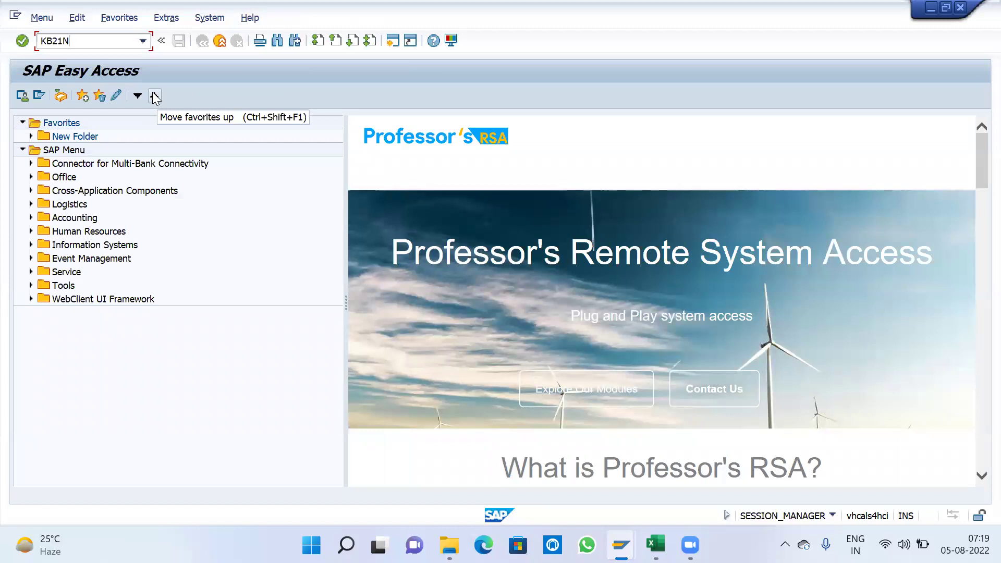
key(Return)
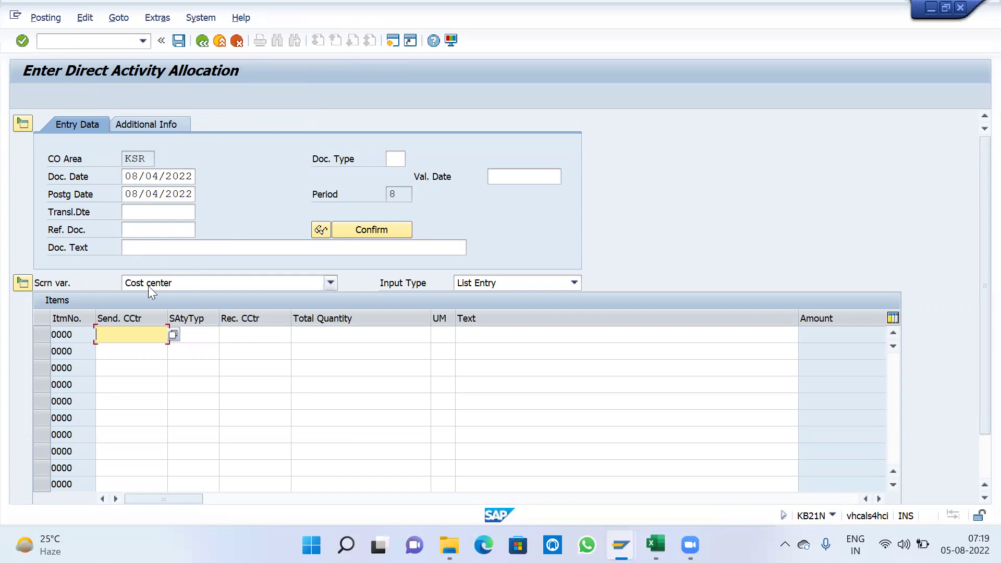
Step: Set the screen variant of the direct activity allocation to Order and review its sender, activity type, receiver and quantity columns
click(163, 281)
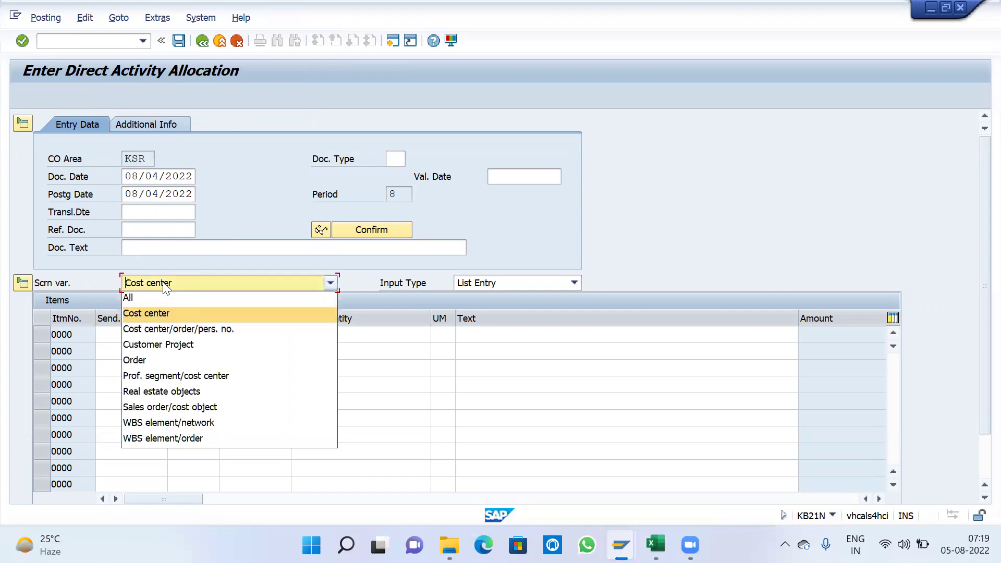
click(164, 358)
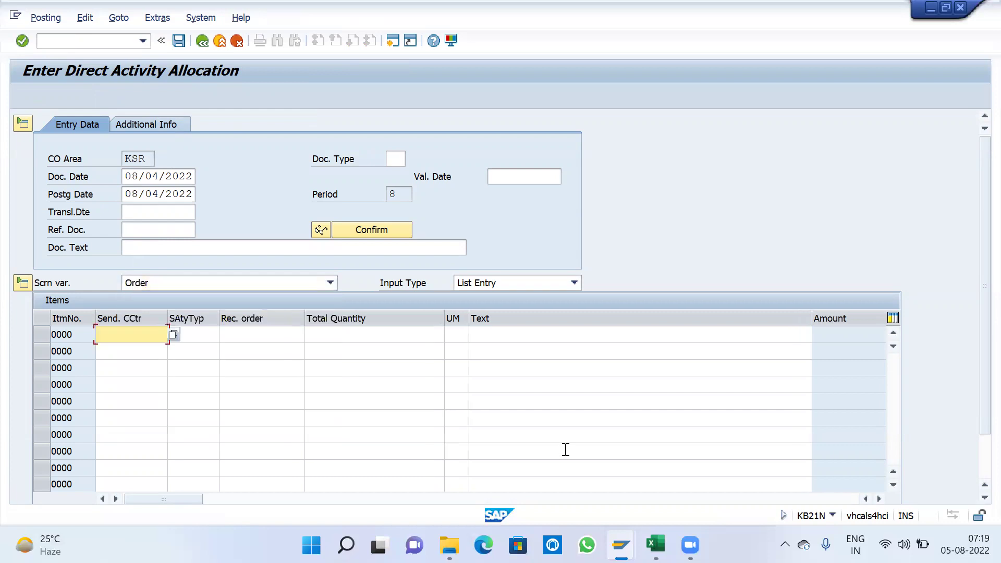
click(115, 316)
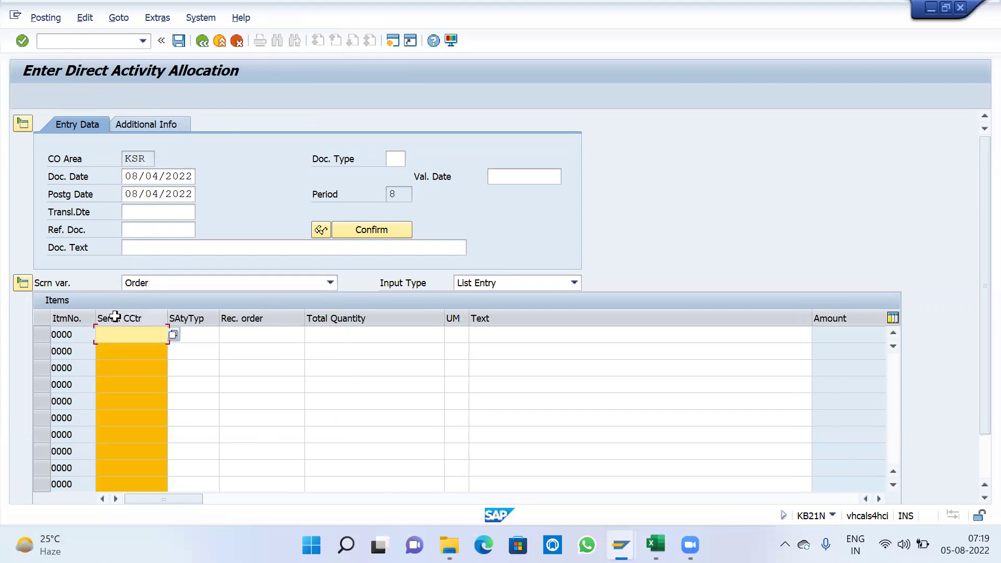
click(192, 317)
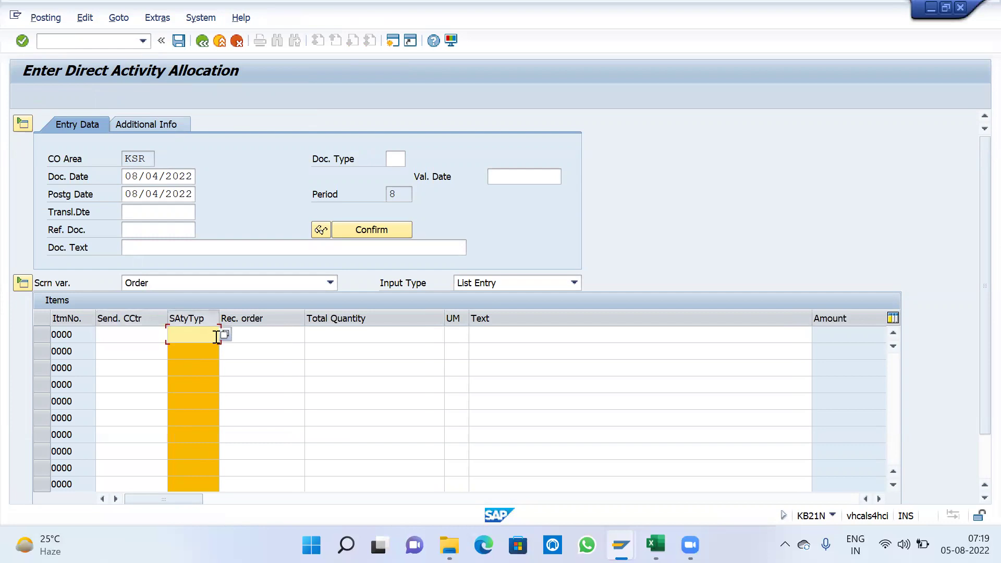
click(270, 321)
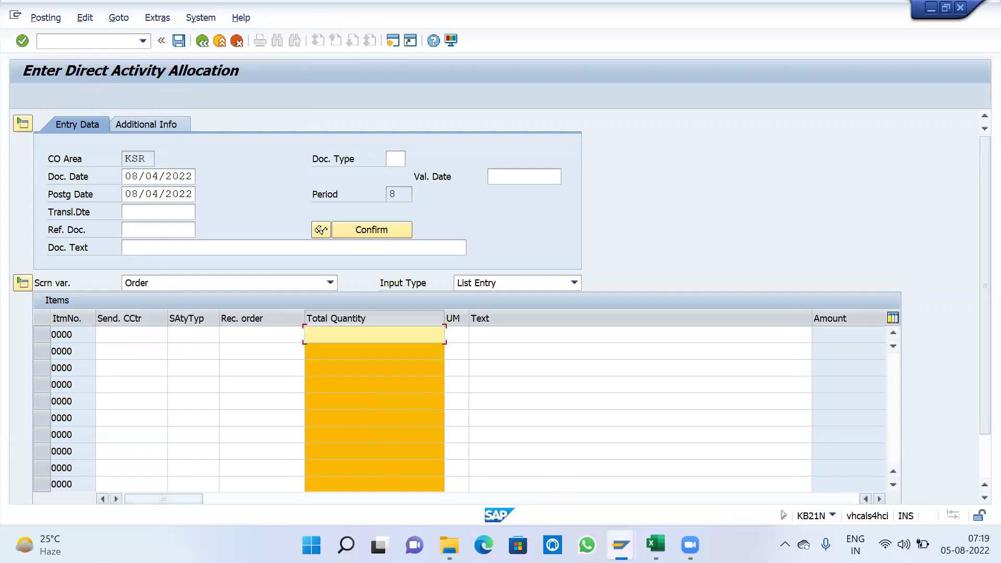
Step: Examine the machinery and labour confirmation lines in the KSR order cost report for their cost center and activity types
mouse_move(620, 545)
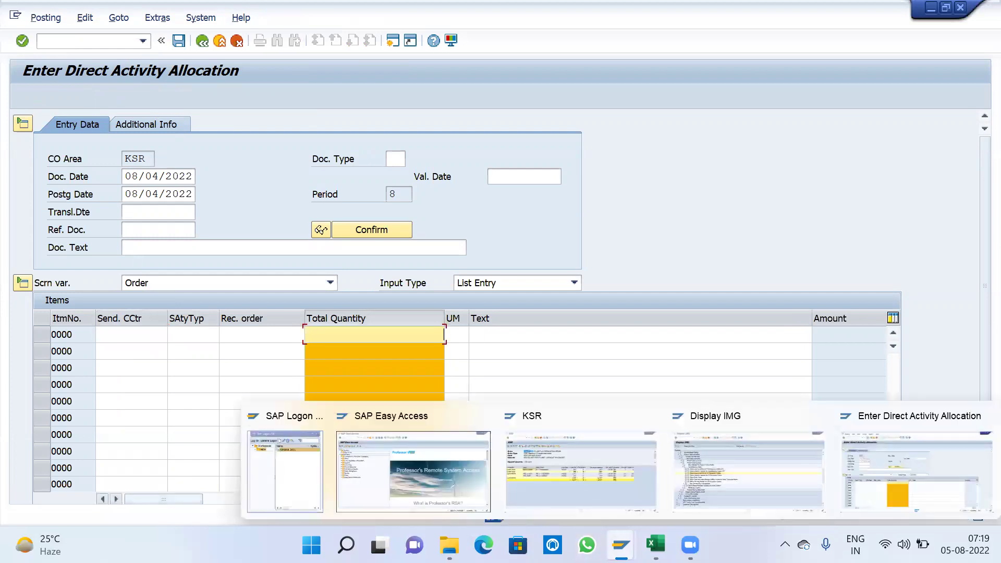
click(593, 487)
click(259, 279)
click(258, 290)
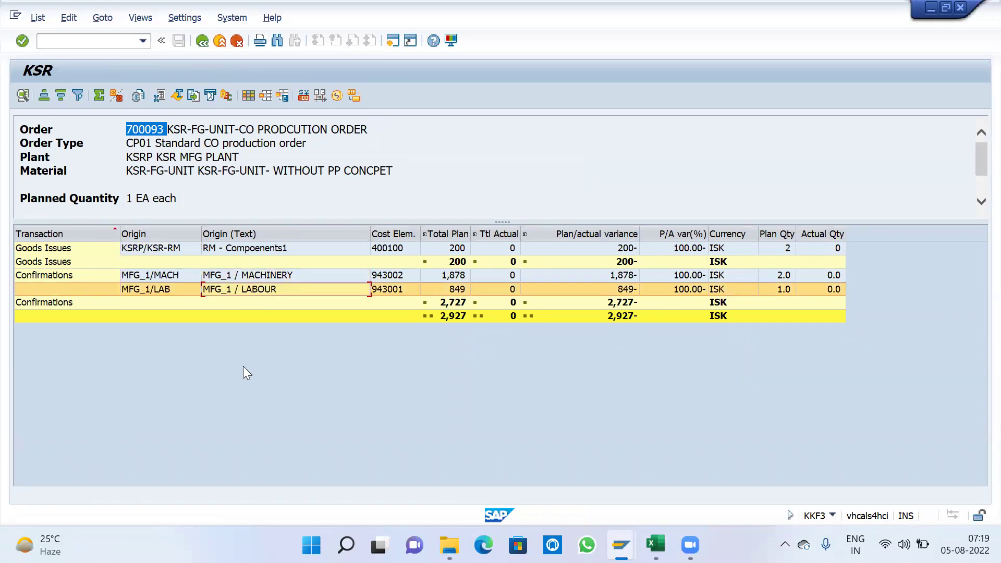
click(145, 275)
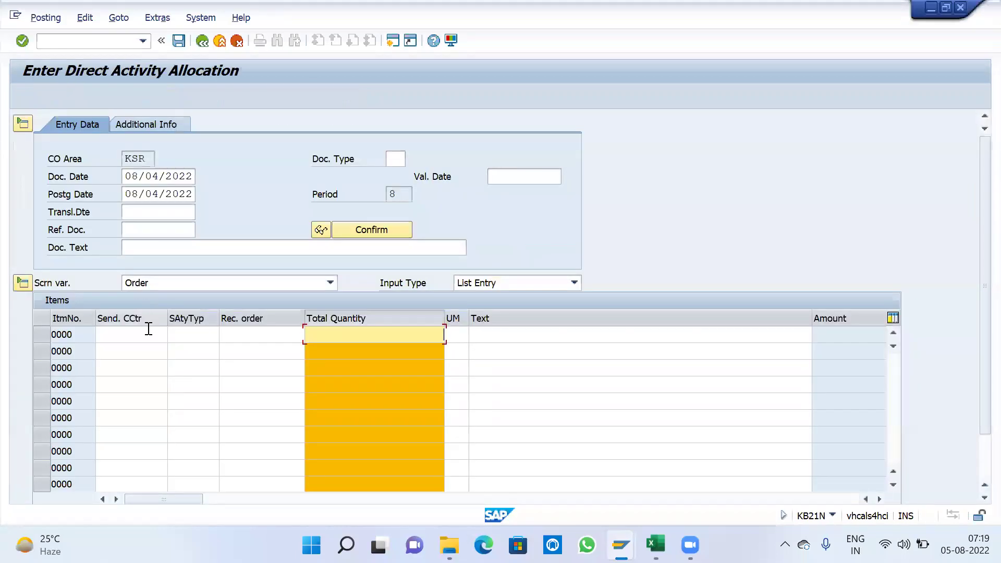
Step: Enter MFG_1 as the sending cost center for the first two items of the activity allocation
click(141, 335)
click(172, 335)
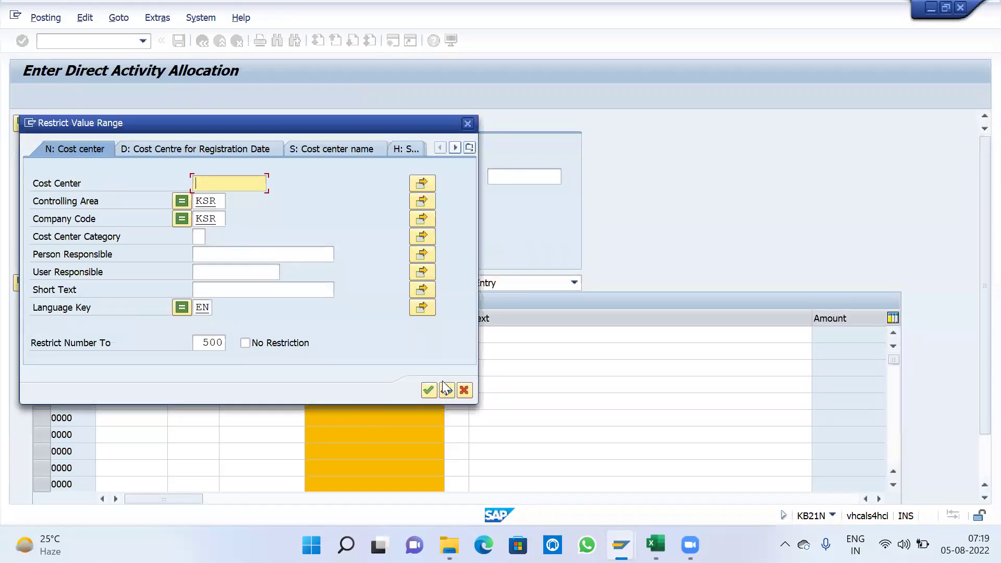
click(425, 391)
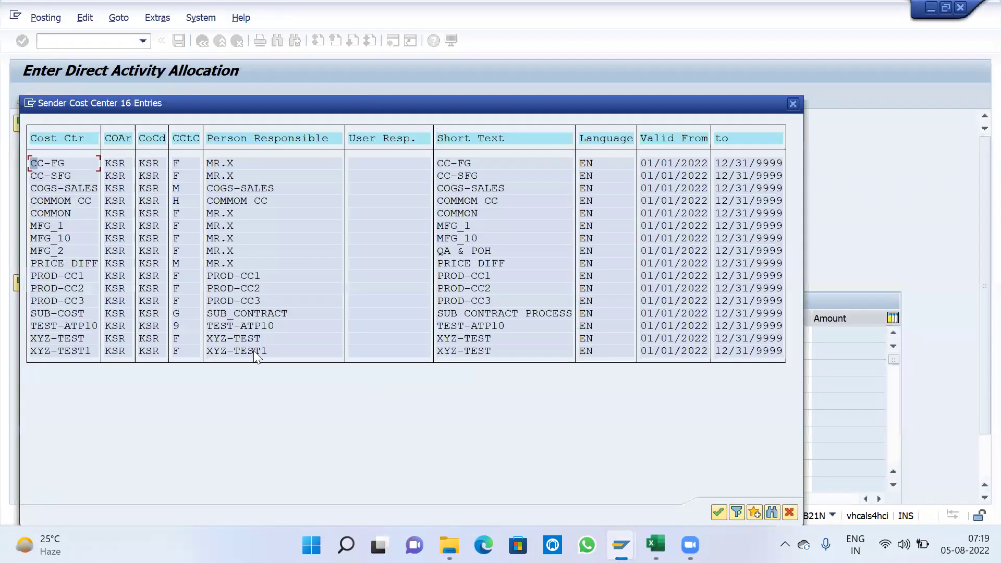
double_click(55, 225)
click(130, 351)
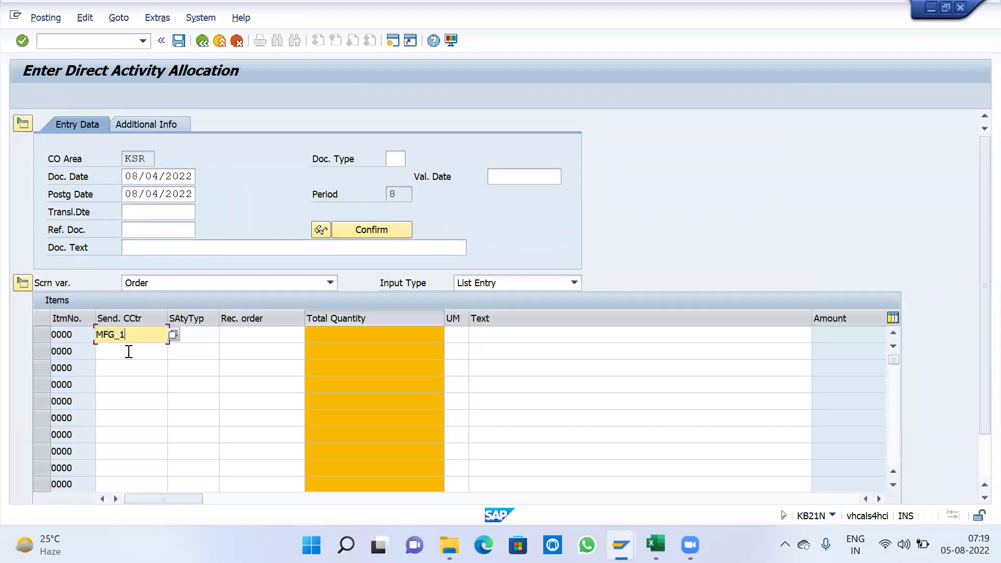
key(ctrl+v)
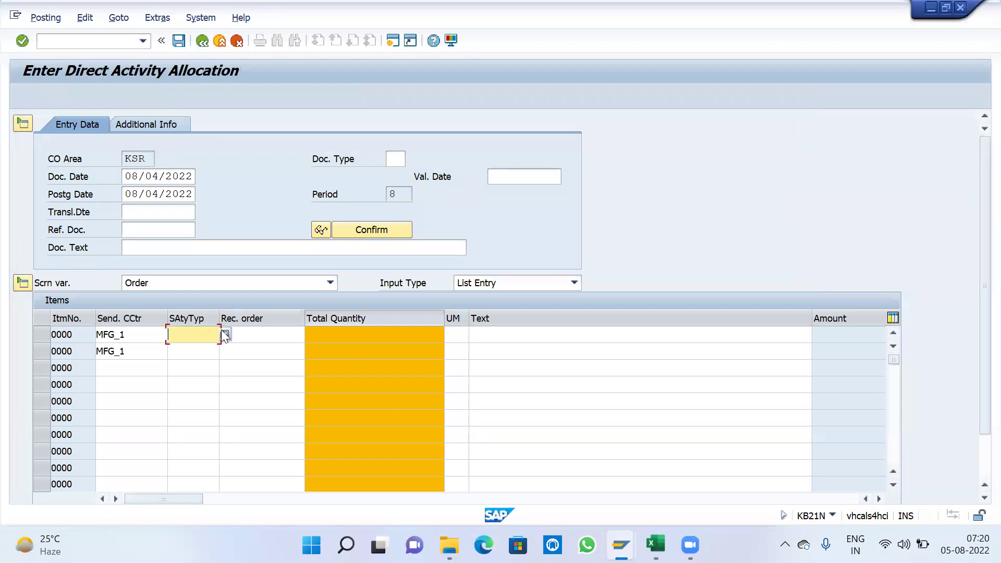
Step: Set the sender activity type to MACH for the first item and LAB for the second
click(221, 330)
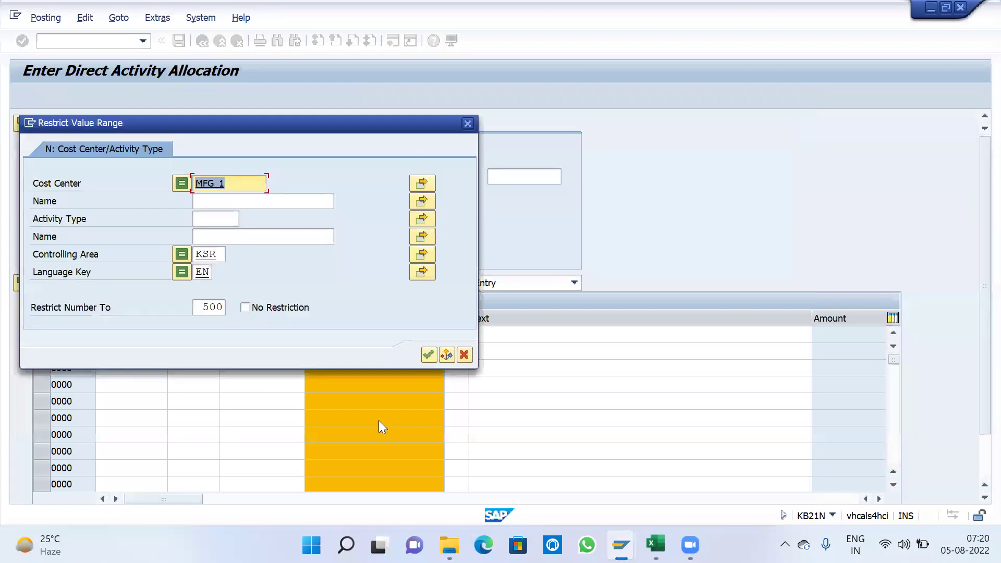
click(428, 355)
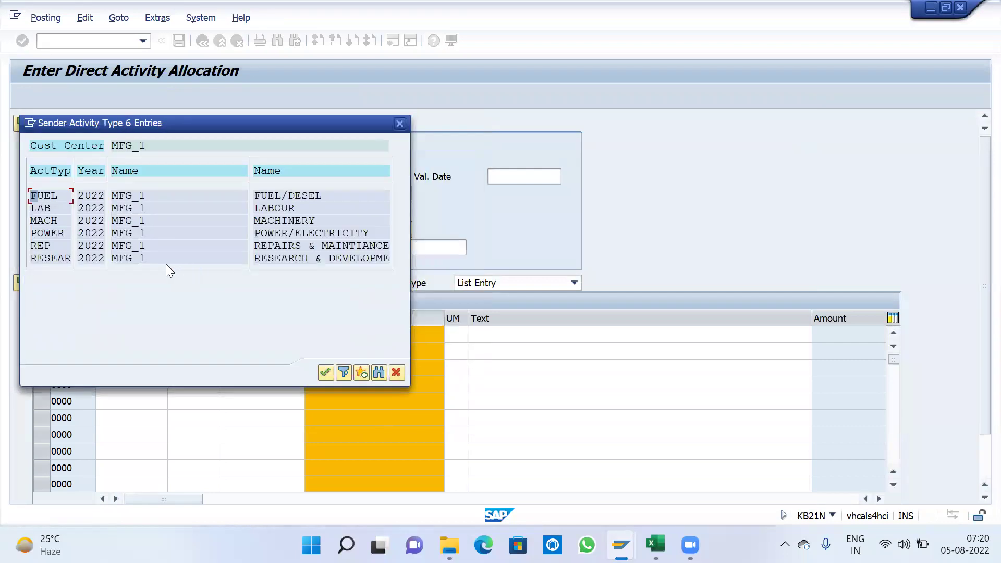
double_click(53, 219)
click(201, 351)
click(225, 351)
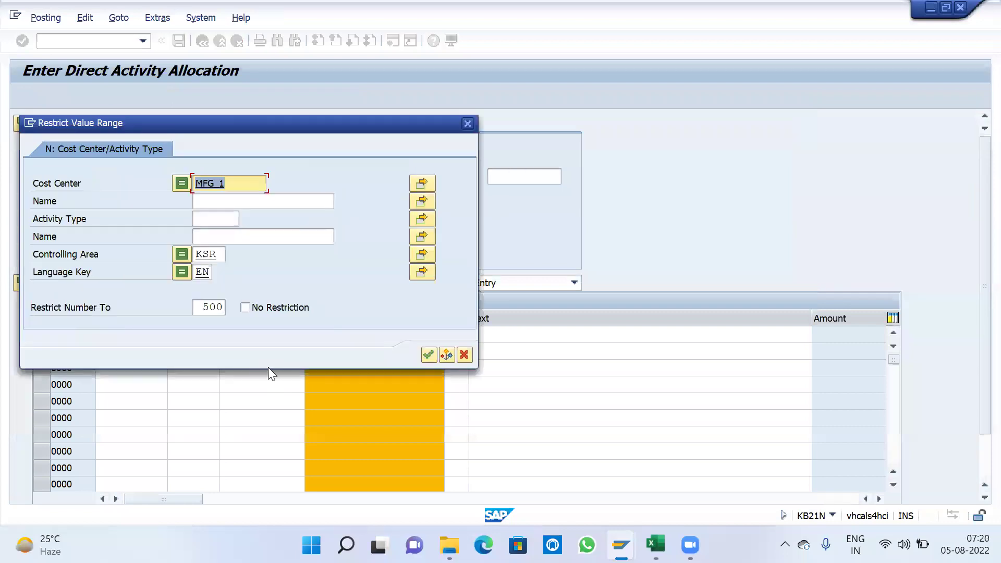
click(427, 355)
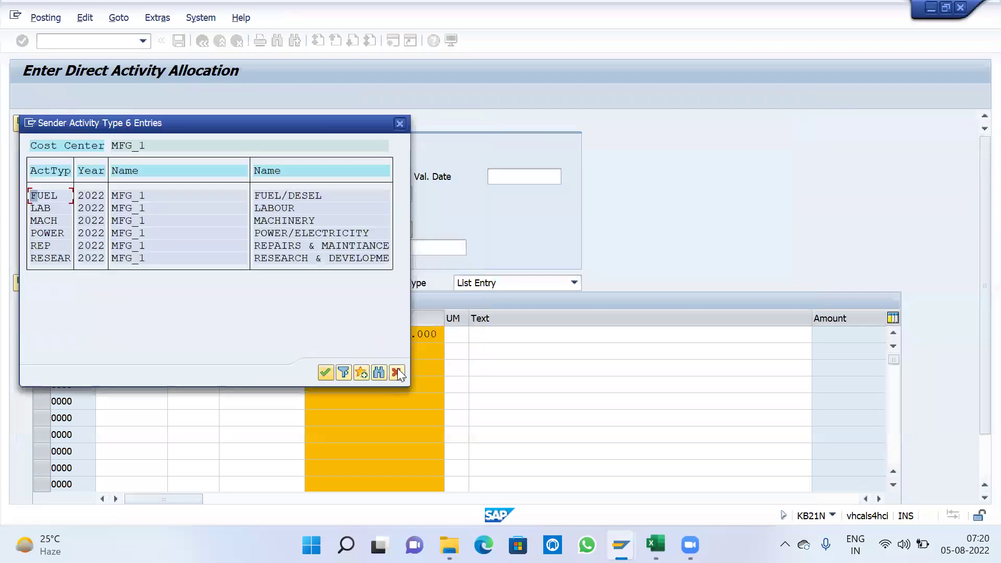
double_click(40, 208)
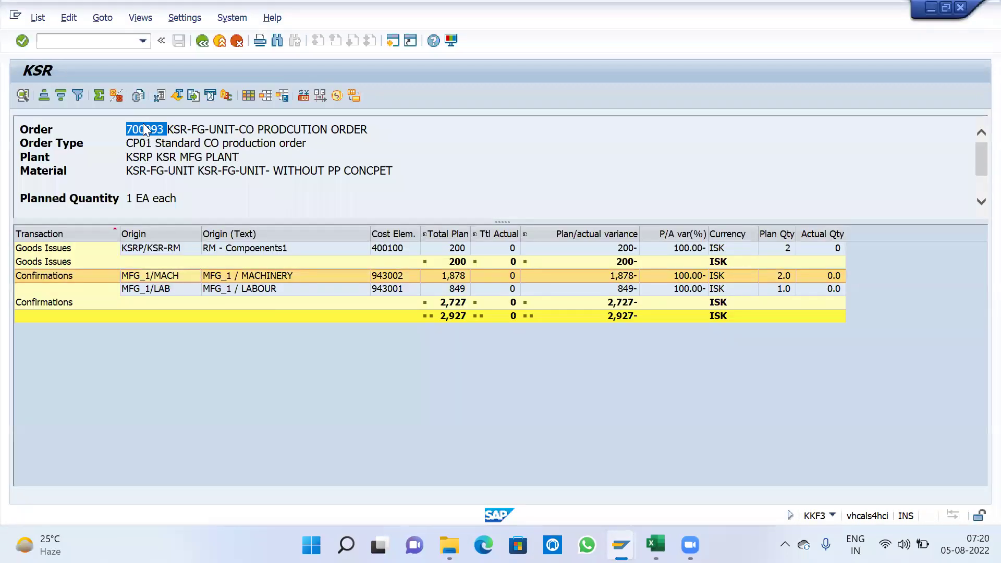
Step: Copy the CO production order number from the KSR cost report and enter it as receiving order for both items
right_click(143, 129)
click(156, 140)
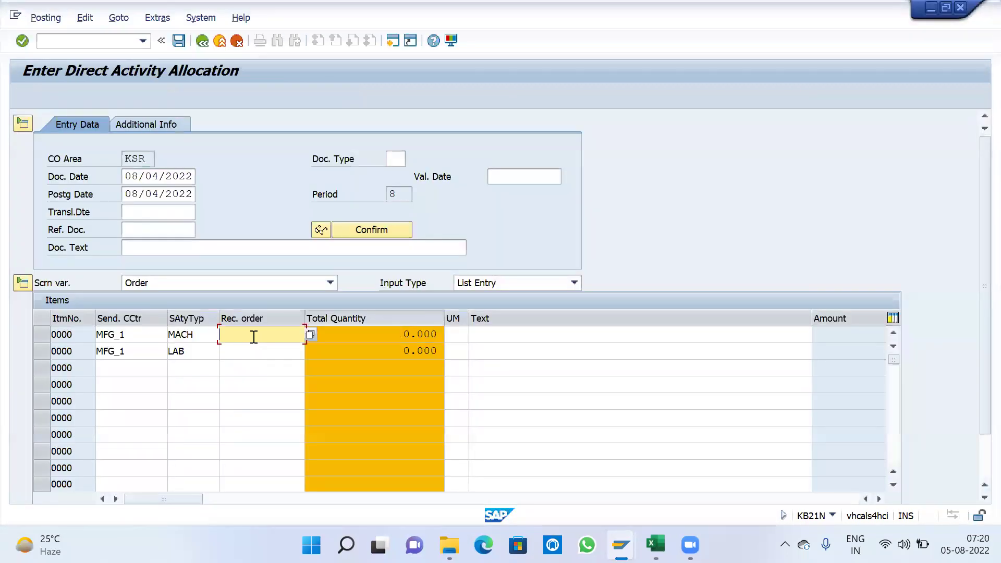
key(ctrl+v)
click(250, 351)
key(ctrl+v)
key(Return)
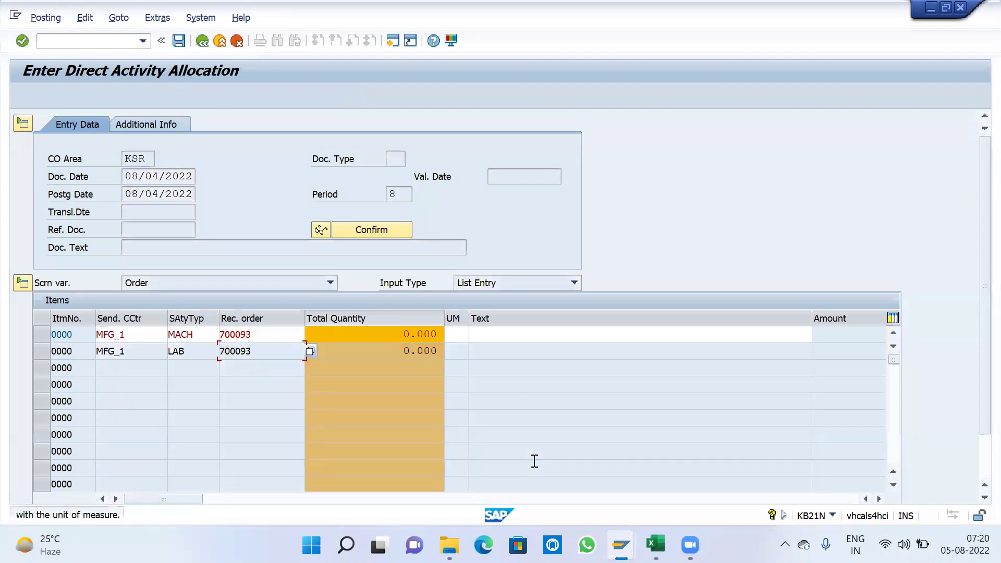
Step: Set the total quantity to 5 for the MACH item and 4 for the LAB item
click(351, 391)
click(290, 339)
key(Tab)
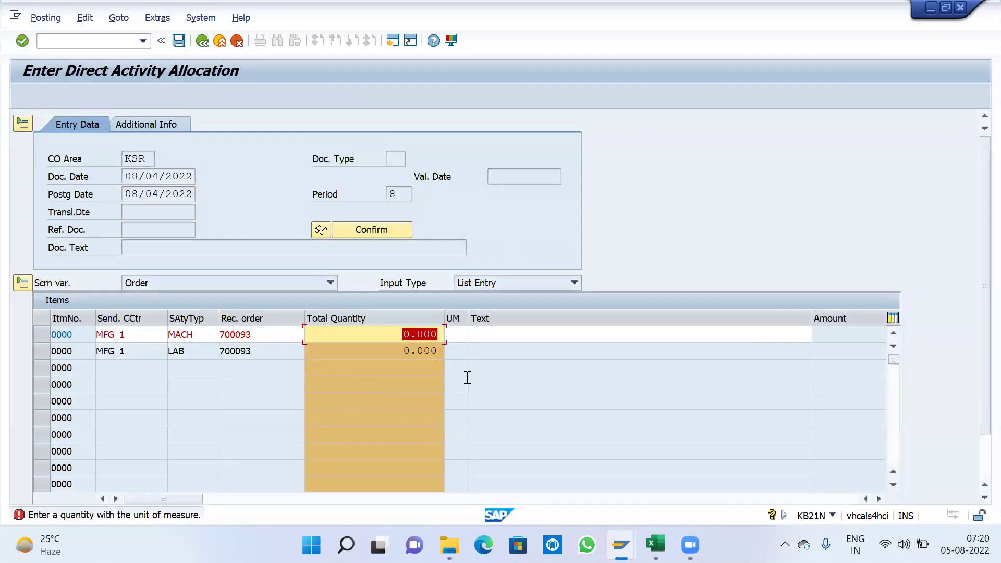
text(5)
key(Tab)
key(Tab)
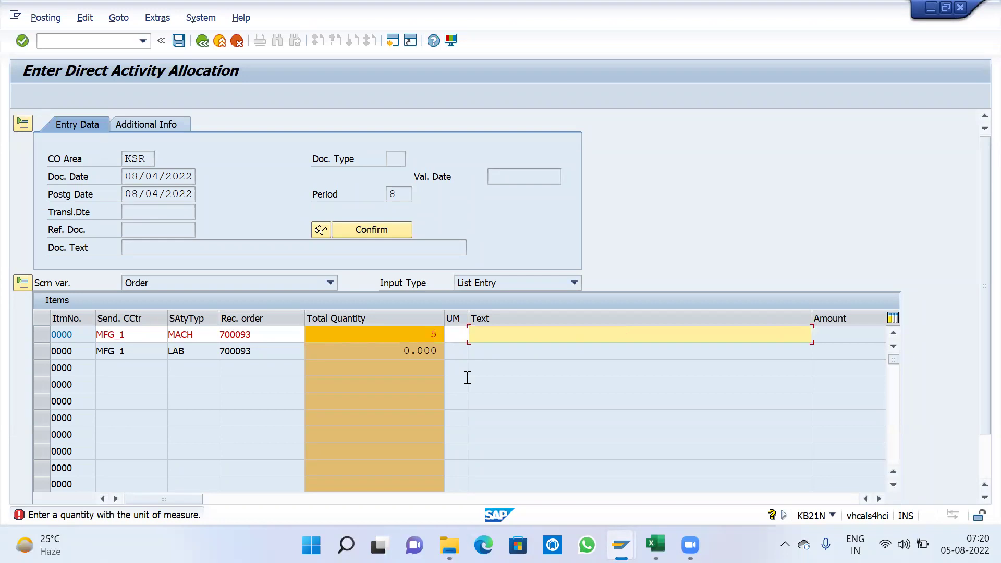
key(Return)
key(Tab)
key(Tab)
key(Tab)
text(4)
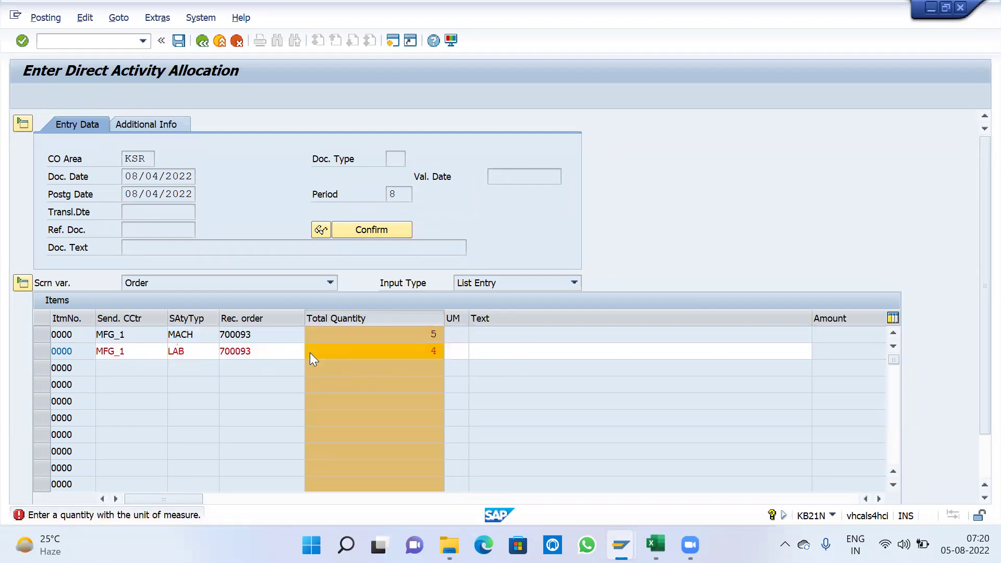
key(Return)
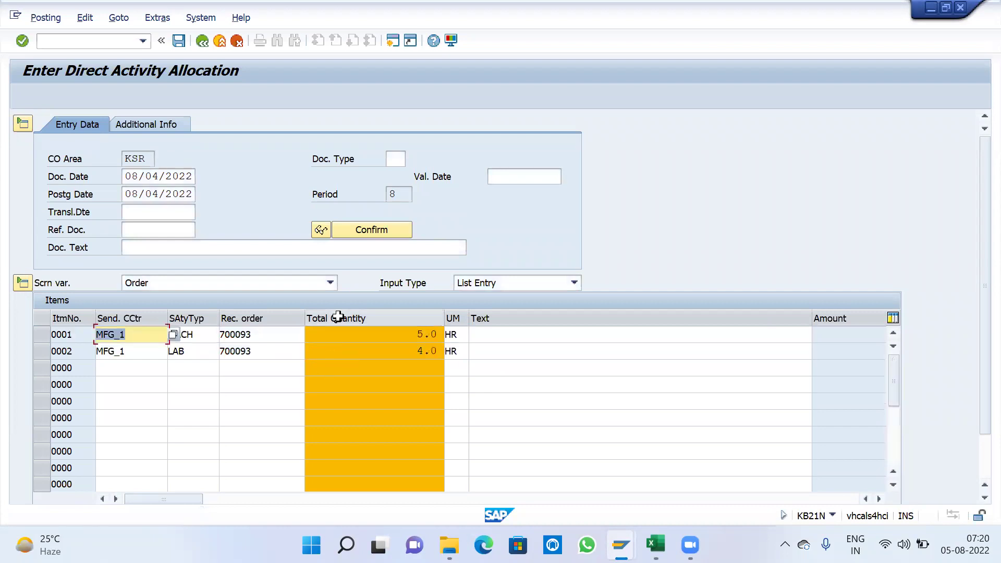
Step: Enter the text "PRODUCTION ACTIVITES CONFIRMED" for both the MACH and LAB items
click(417, 334)
click(482, 334)
text(PRODUCTION)
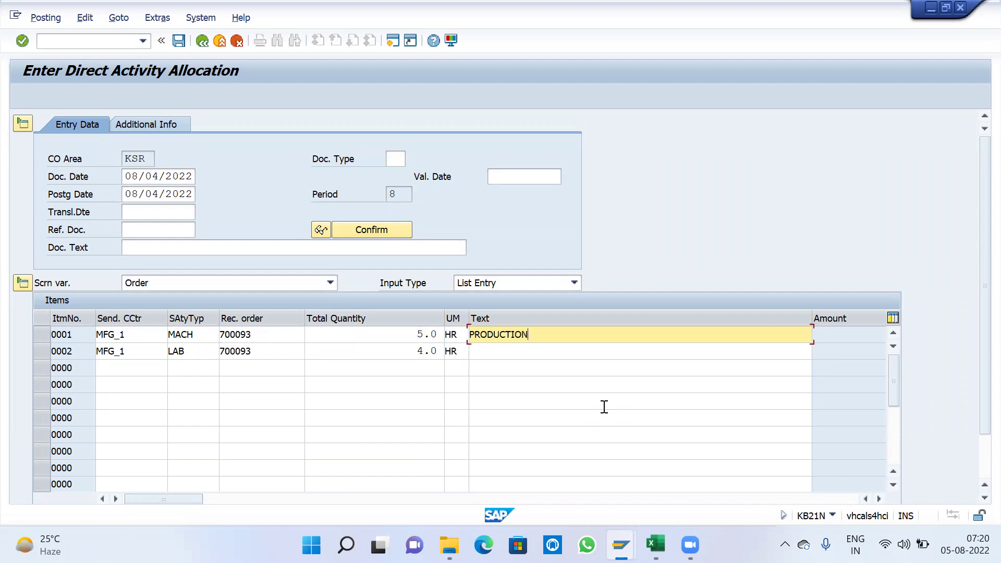
text( ACTIVITES CONFIRME)
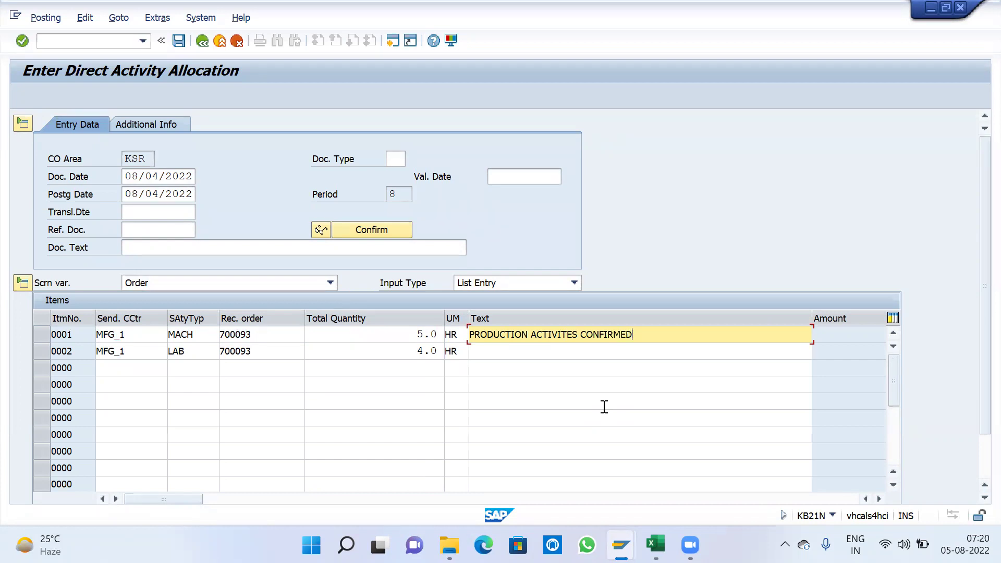
text(D)
key(Return)
key(Down)
key(ctrl+v)
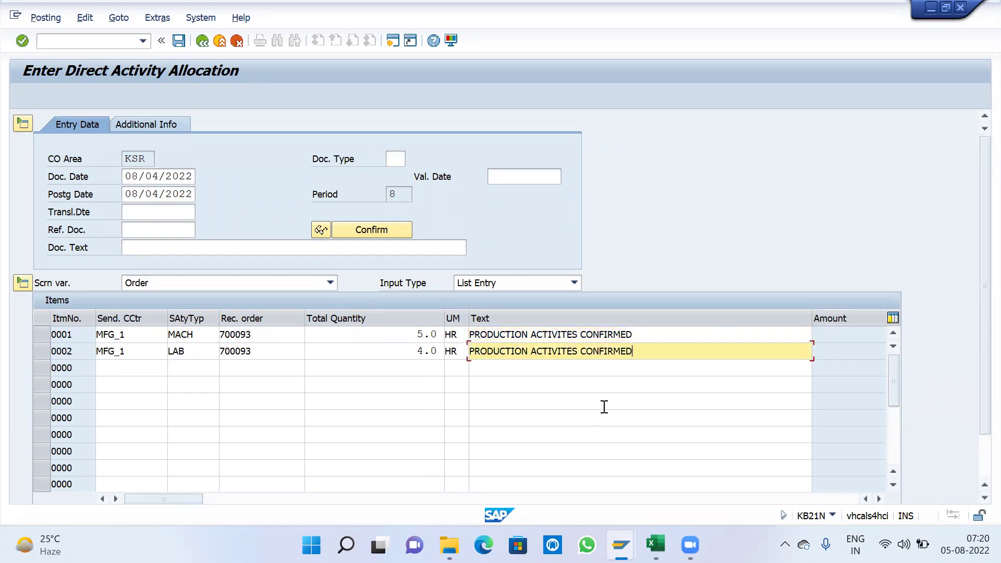
key(Return)
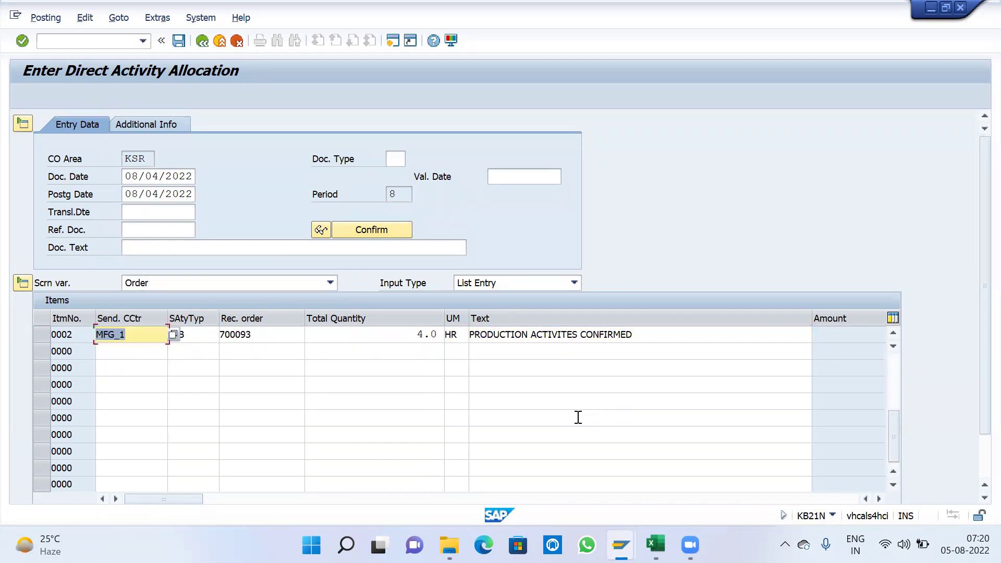
Step: Copy the item text "PRODUCTION ACTIVITES CONFIRMED" into the document text and post the activity allocation
scroll(577, 418, up, 1)
drag(653, 351, 470, 353)
key(ctrl+c)
click(152, 248)
key(ctrl+v)
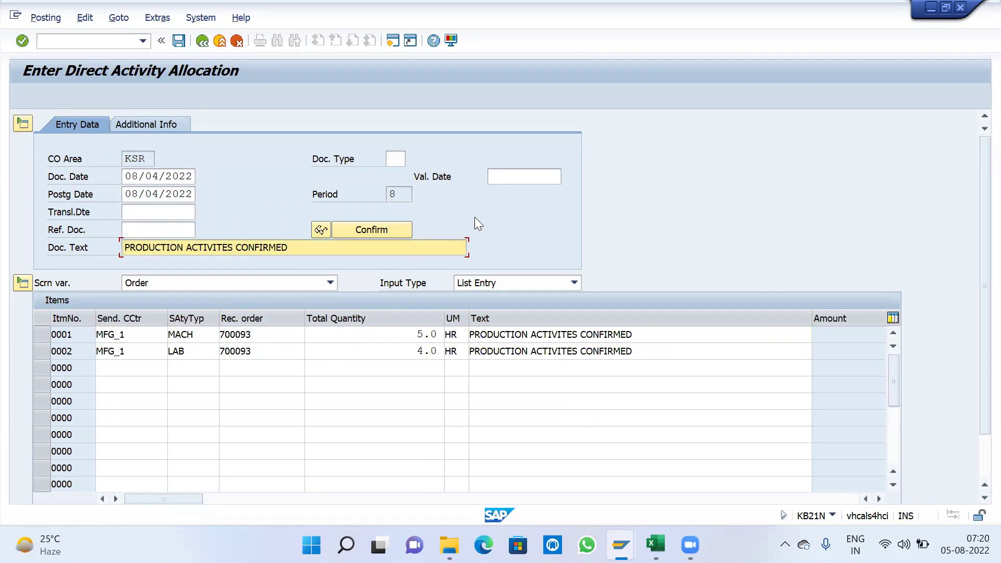
key(Return)
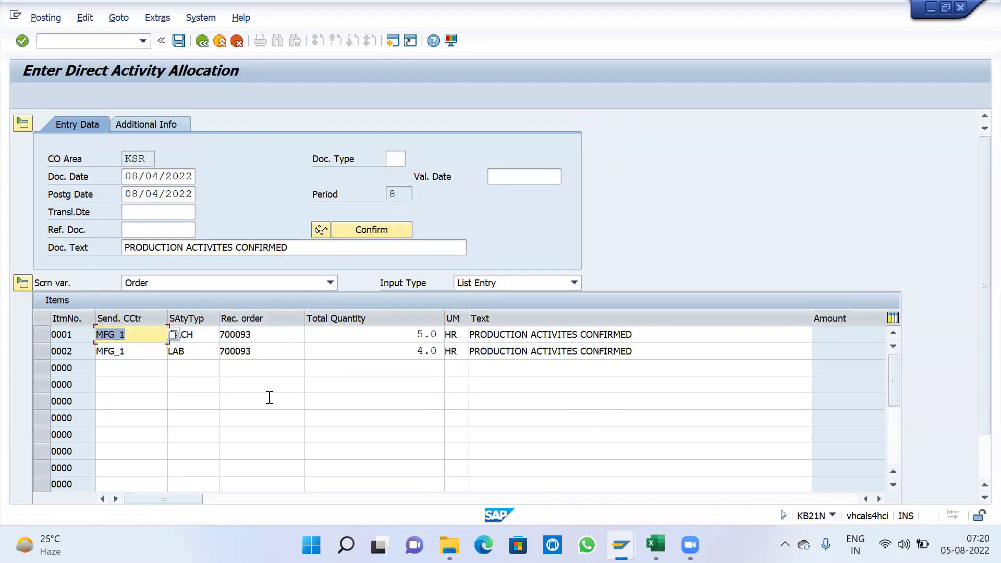
click(177, 46)
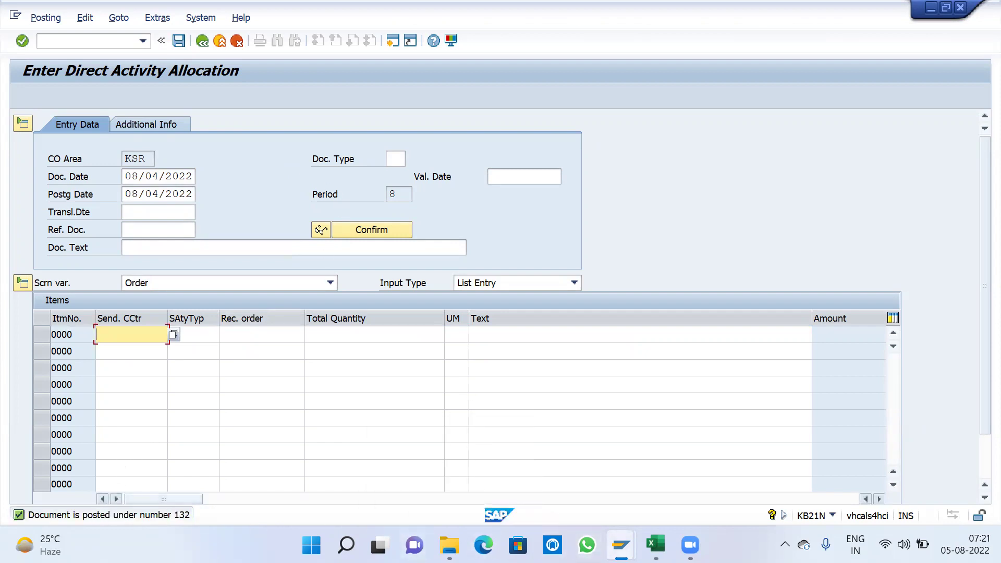
Step: Return to the KSR cost report, check the actual cost rows, and reload the CO production order's cost analysis with the posted actuals
mouse_move(621, 545)
click(598, 478)
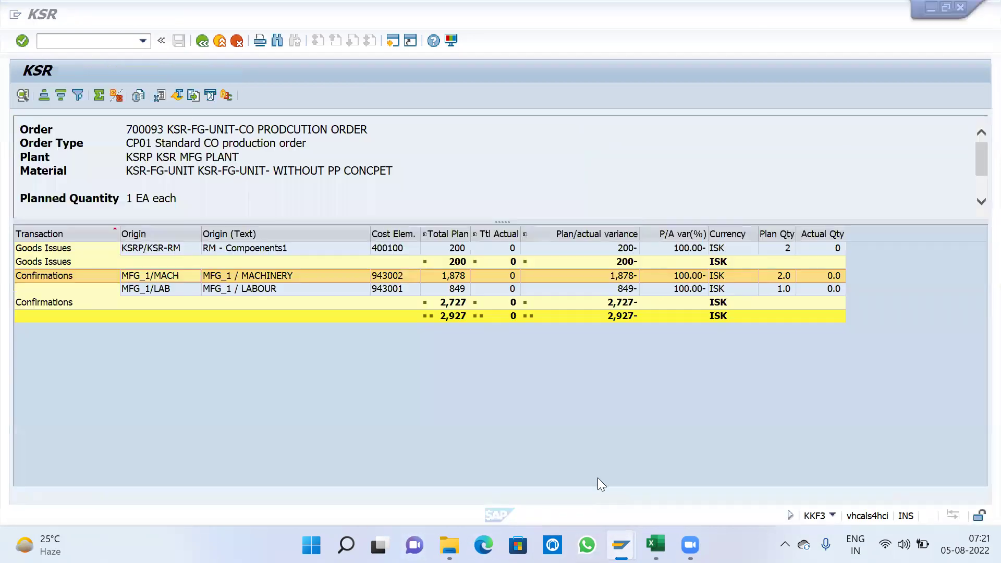
click(511, 249)
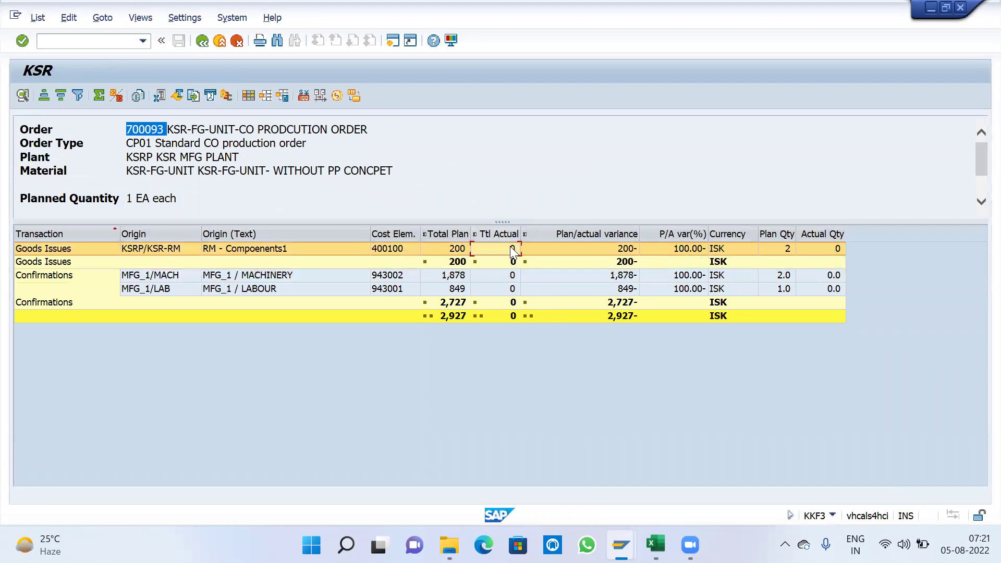
click(510, 273)
click(509, 288)
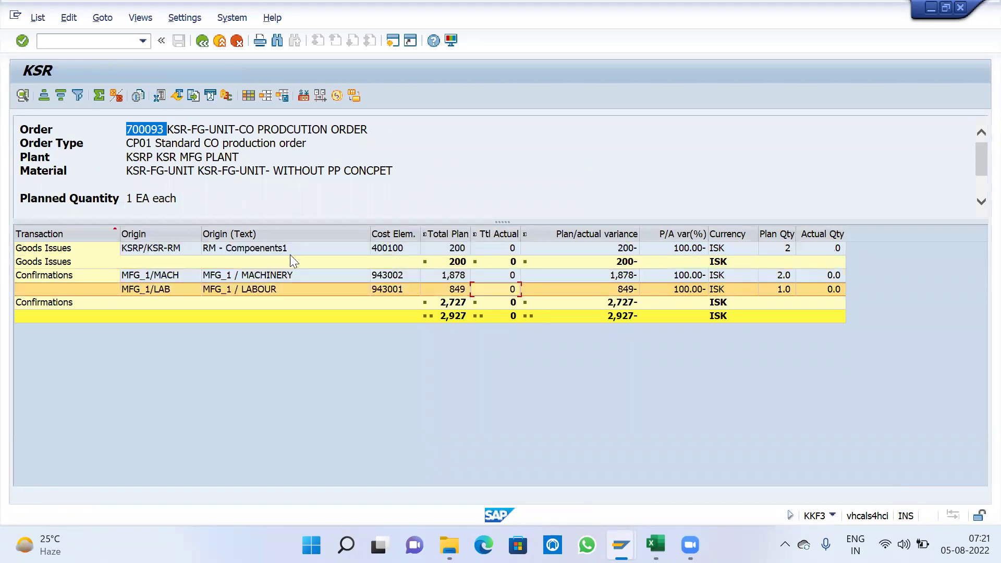
click(203, 41)
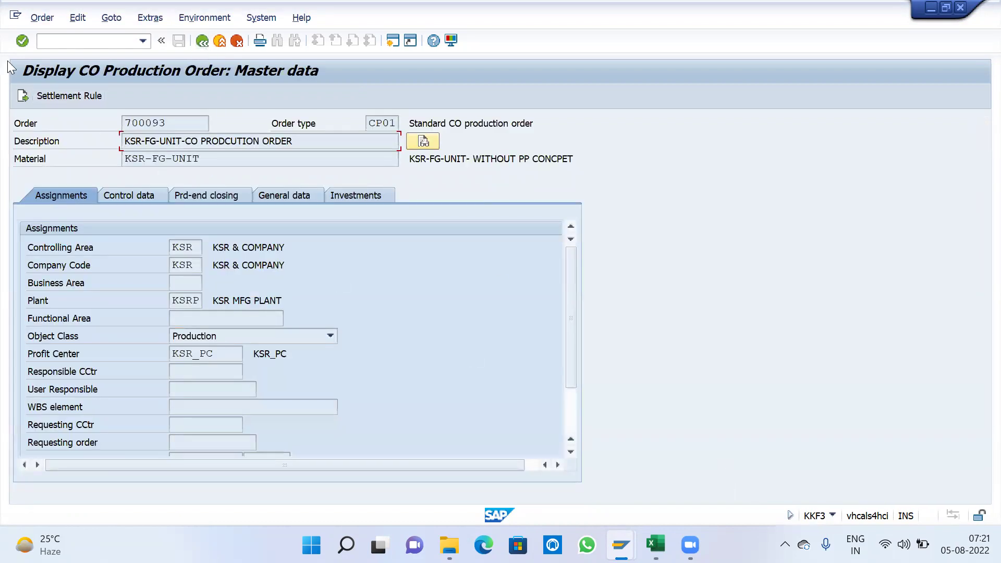
click(111, 18)
mouse_move(150, 18)
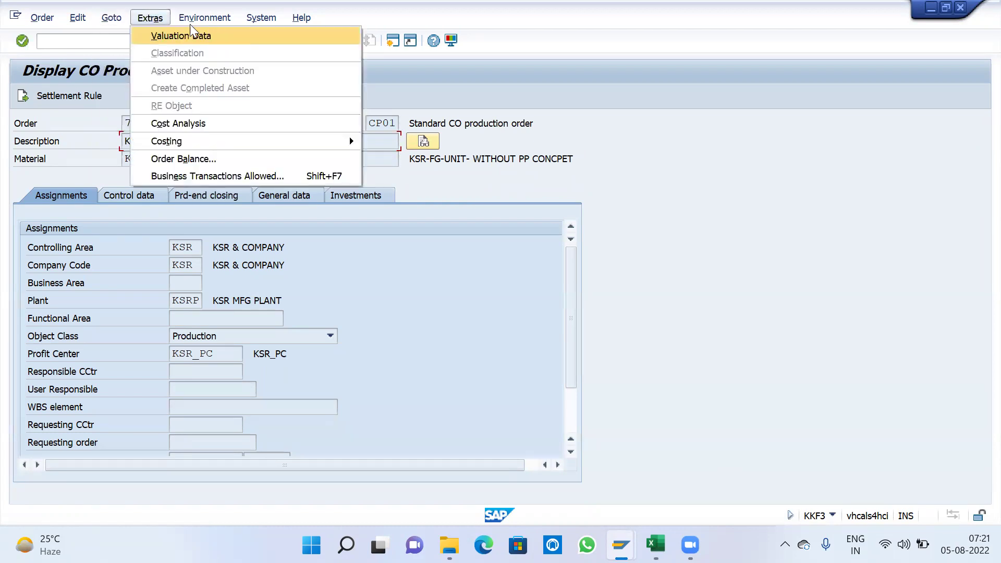
click(180, 123)
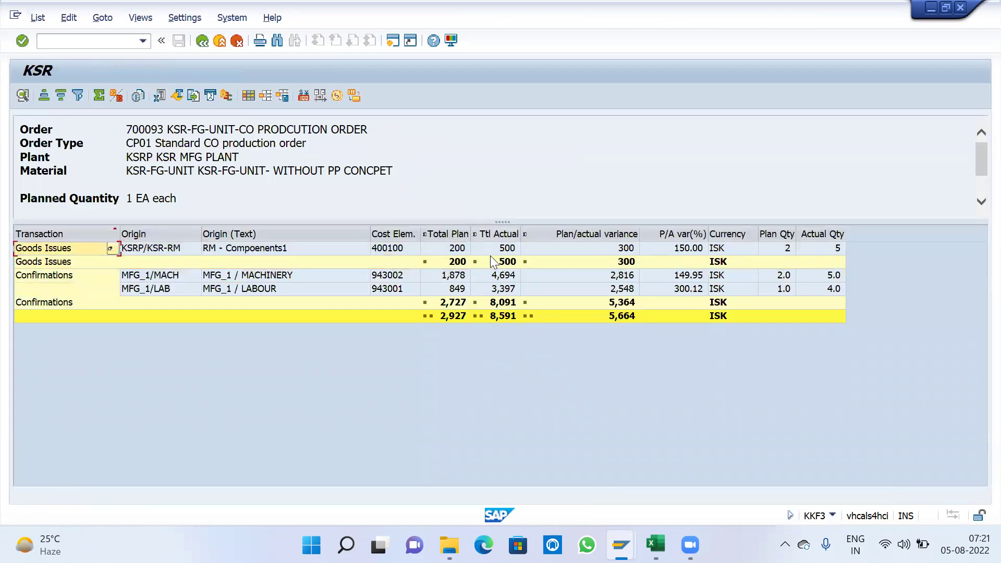
Step: Widen the total actual costs column and review the actual costs of the component, machinery and labour rows
drag(514, 238, 540, 238)
click(532, 249)
click(531, 276)
click(532, 289)
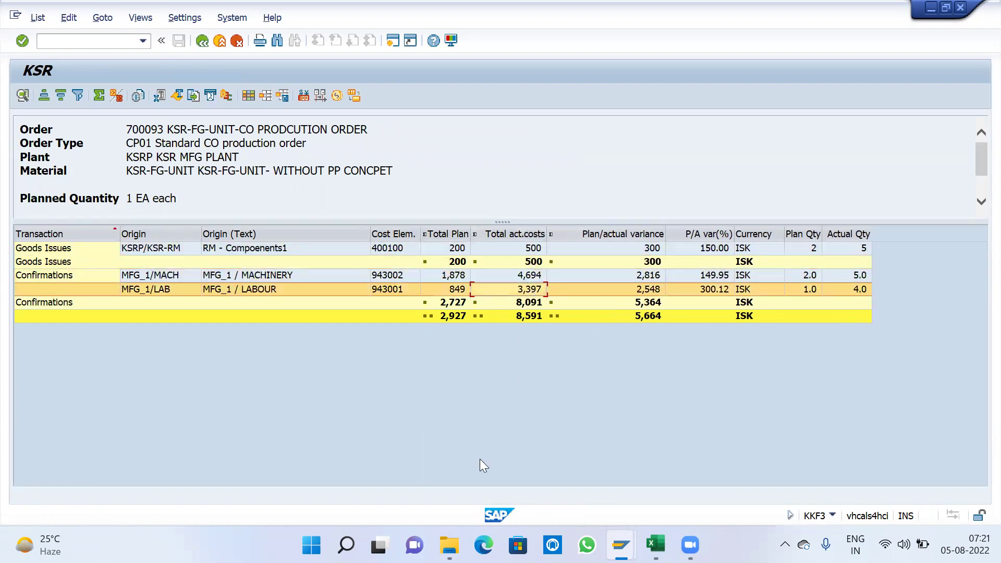
Step: Copy the CO production order number from the cost report and load that order into a MIGO goods receipt
double_click(147, 129)
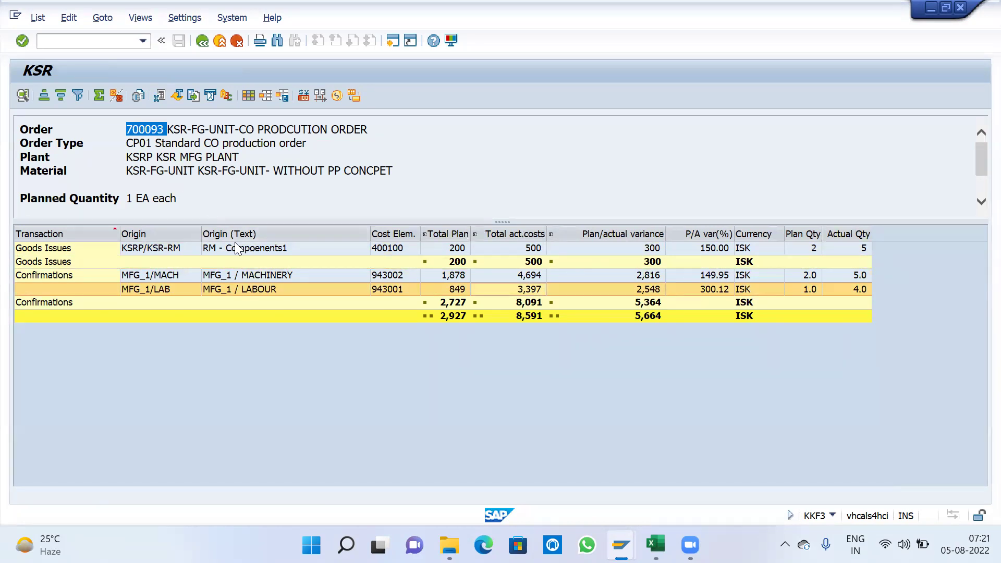
key(F3)
click(120, 41)
text(/NMIGO)
key(Return)
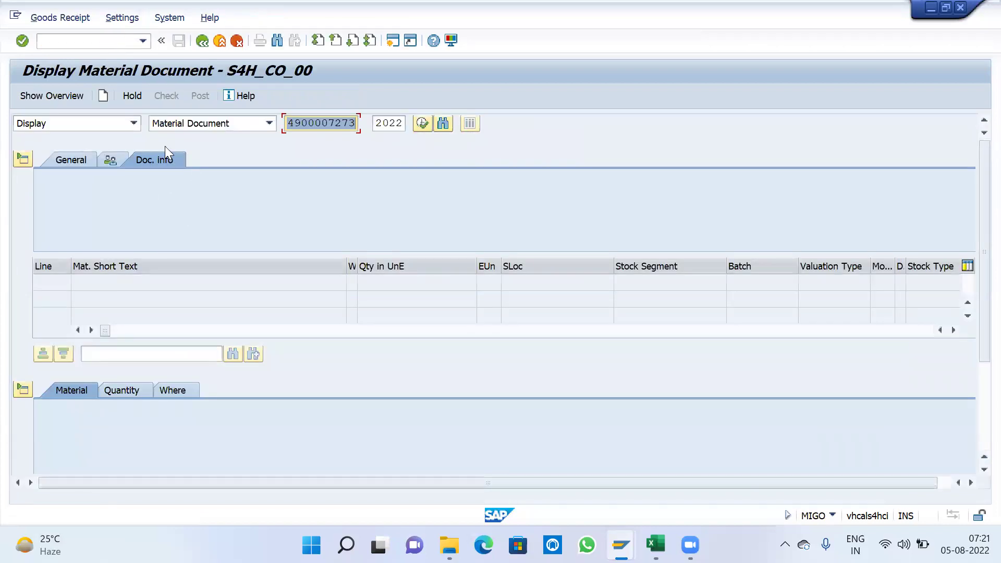
click(135, 123)
click(104, 167)
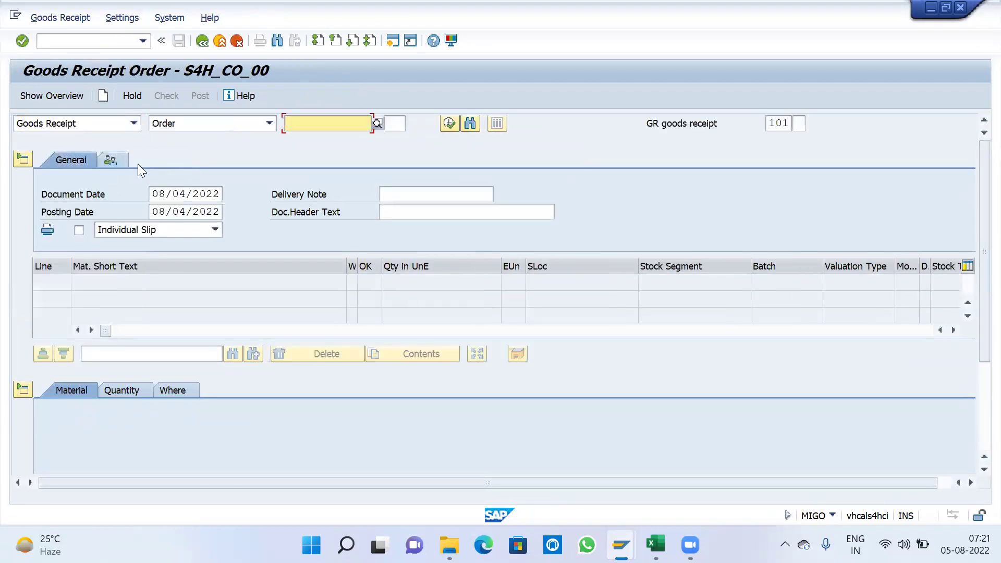
key(ctrl+v)
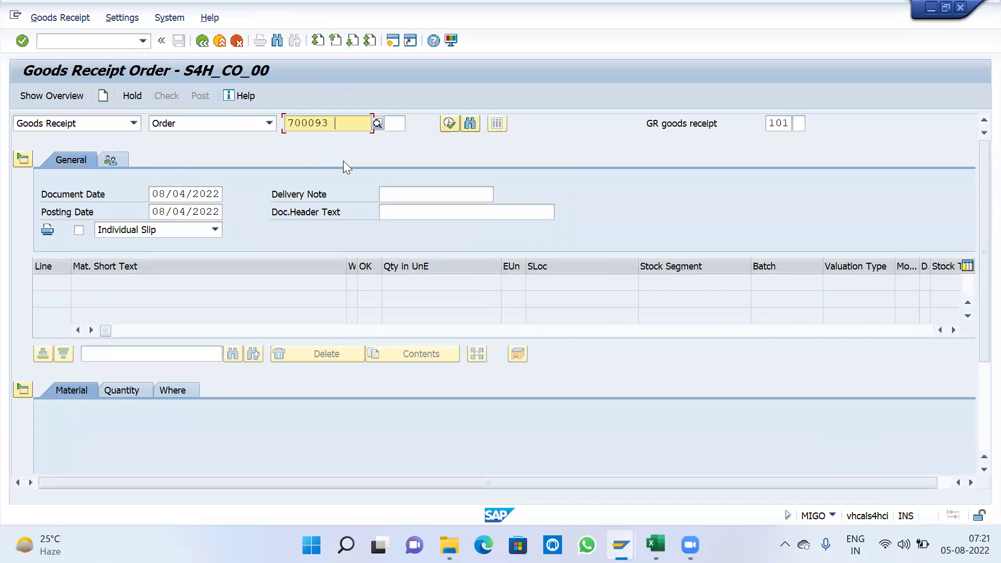
key(Return)
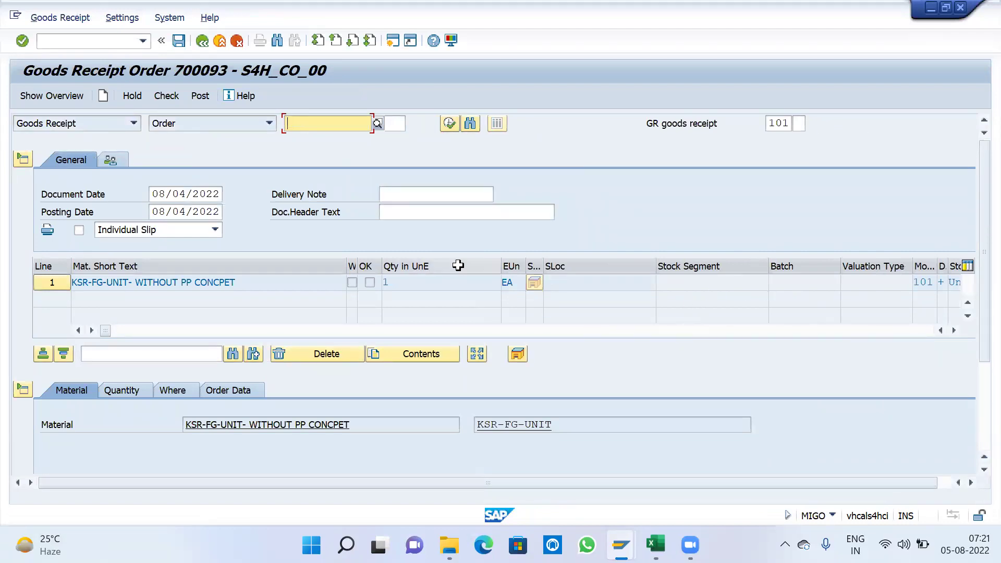
Step: Mark the KSR-FG-UNIT receipt item as OK and set its storage location to 001
scroll(380, 345, down, 3)
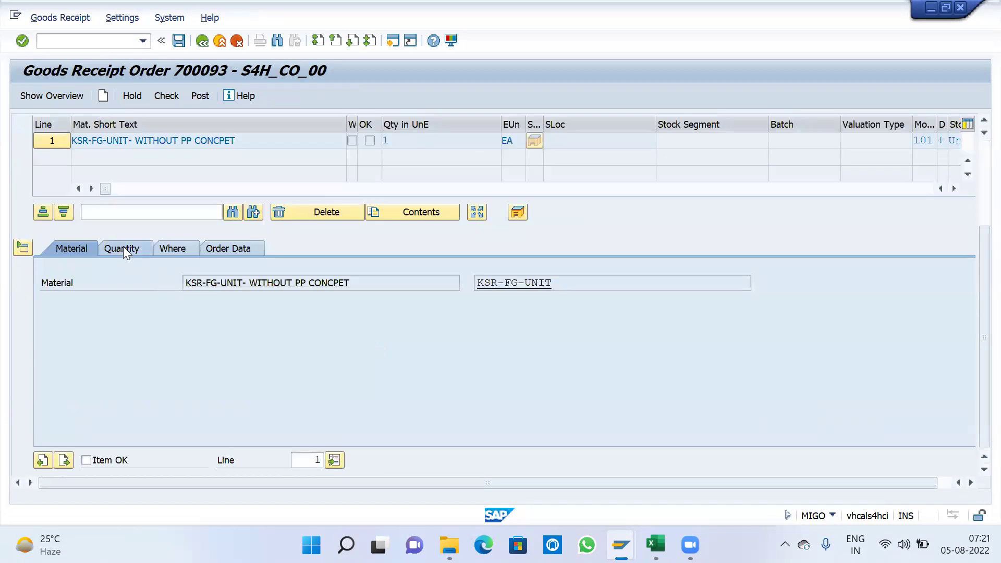
click(123, 249)
click(86, 460)
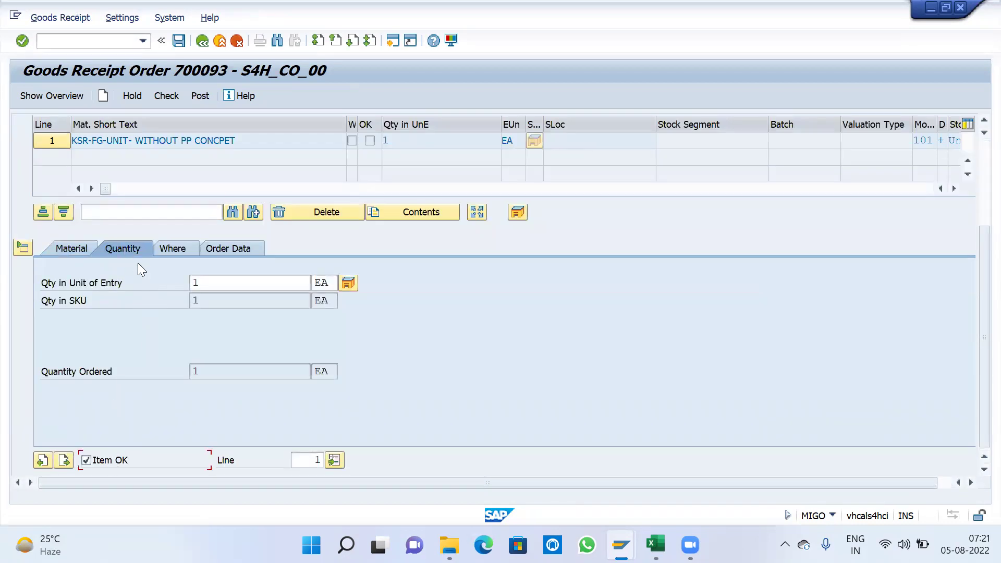
click(167, 251)
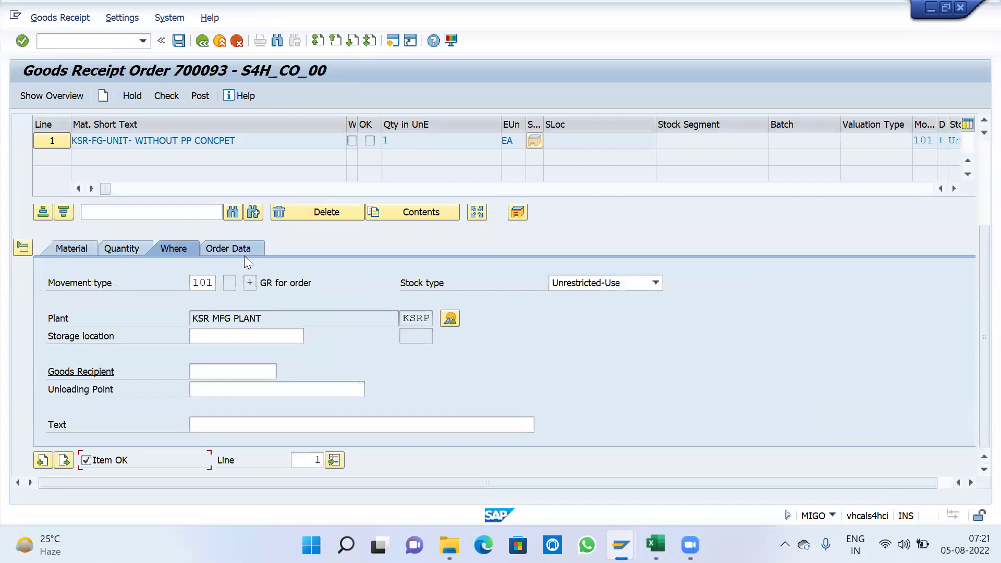
click(224, 340)
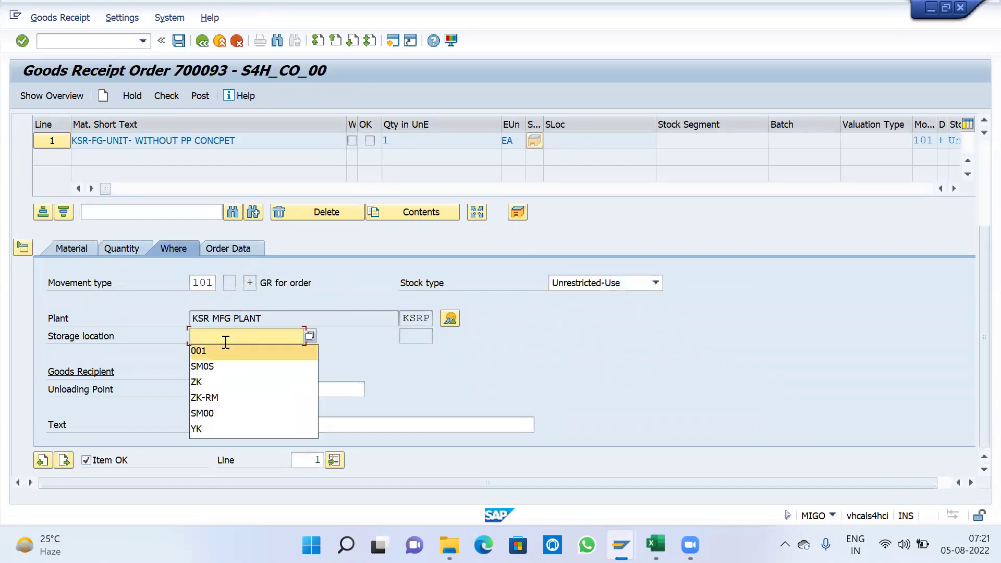
click(225, 347)
key(Return)
Step: Review the item's order data, then check and post the goods receipt
click(235, 253)
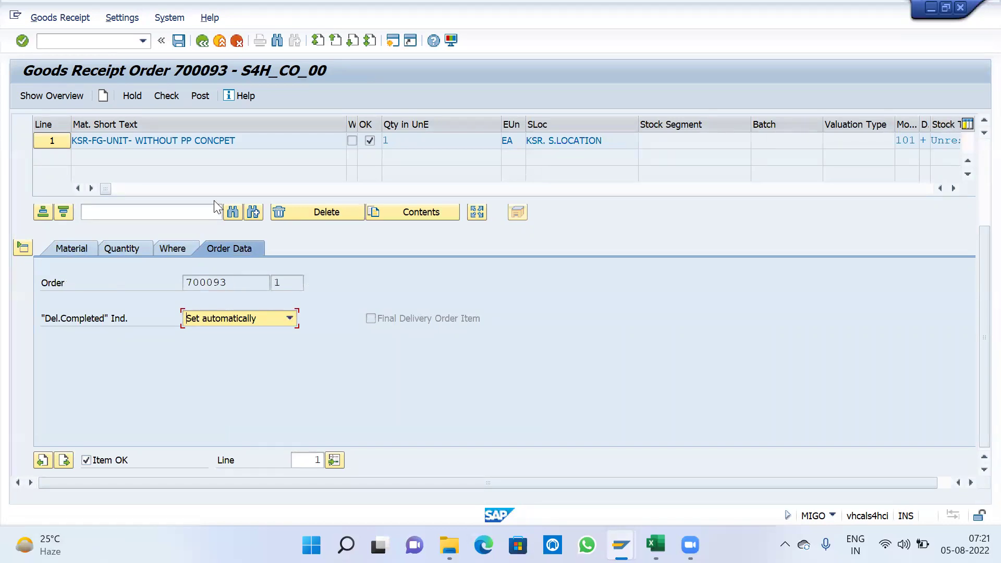
click(166, 95)
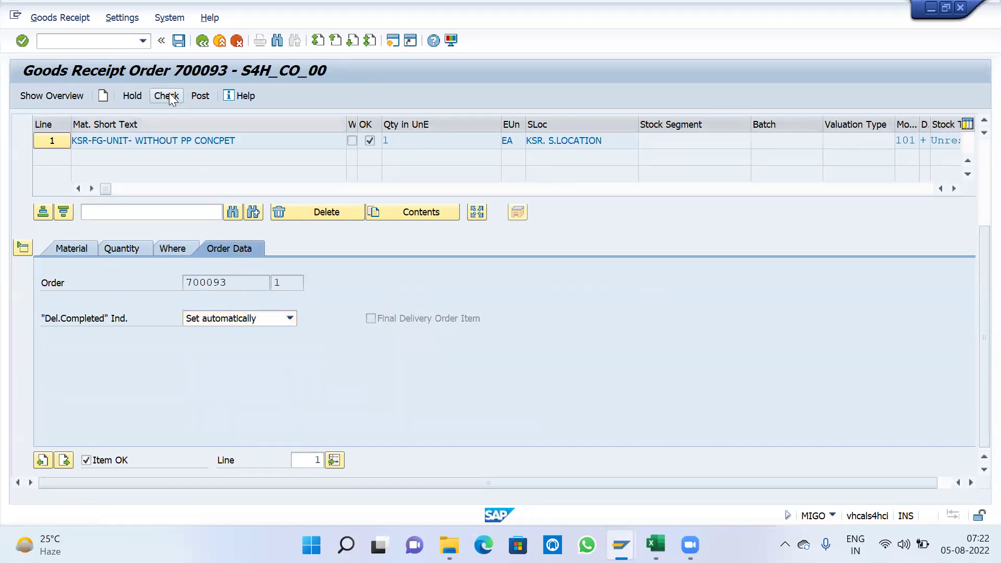
click(201, 96)
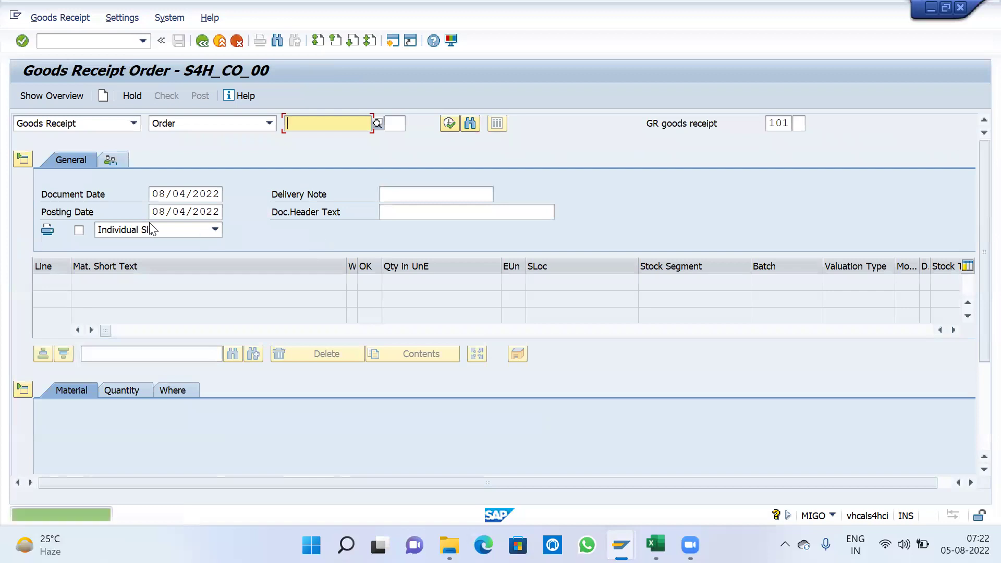
click(111, 160)
click(69, 166)
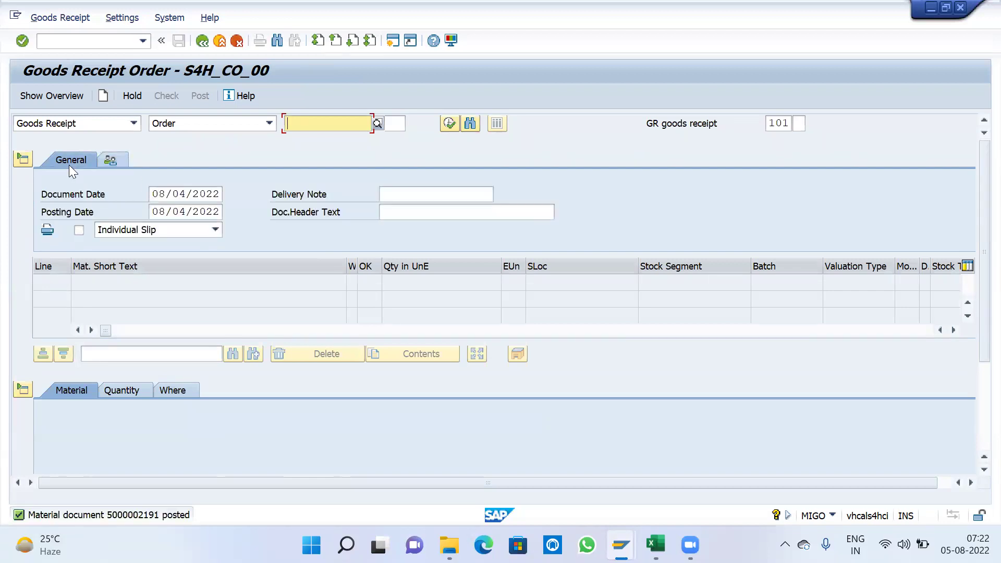
Step: Display the posted goods receipt document and open its accounting document to examine the INVENTORY FG and COGM-FG lines
click(78, 123)
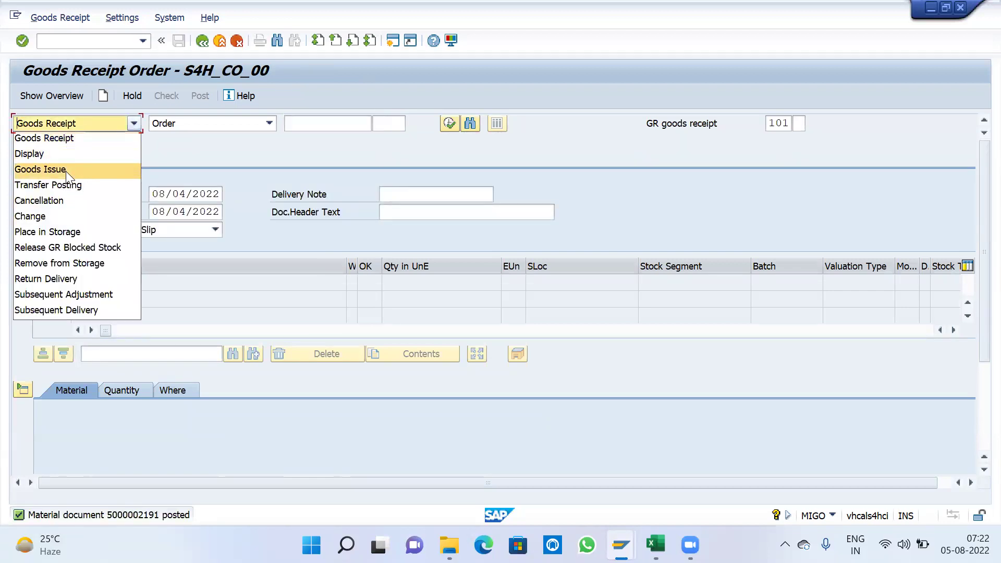
click(55, 154)
click(24, 44)
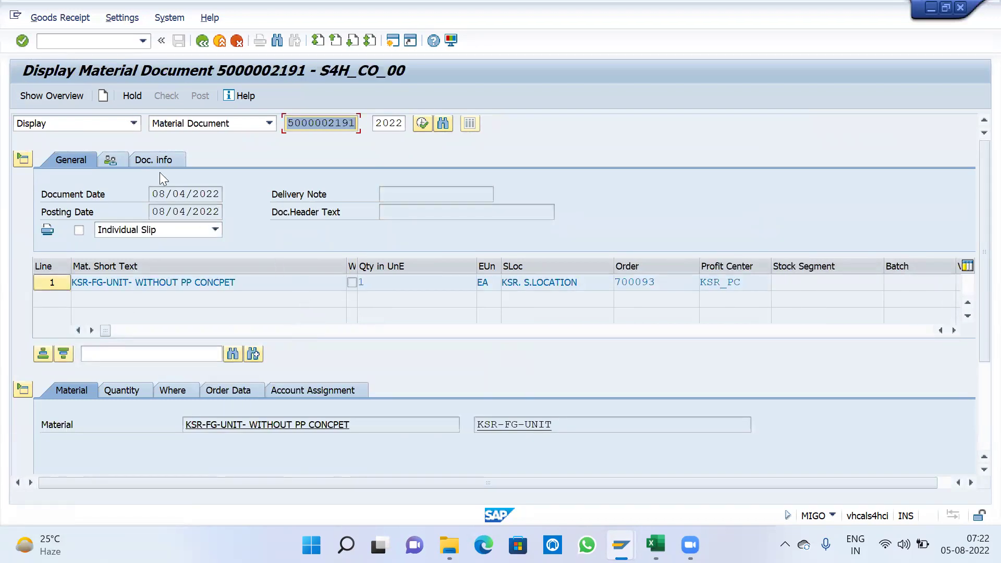
click(161, 158)
click(586, 194)
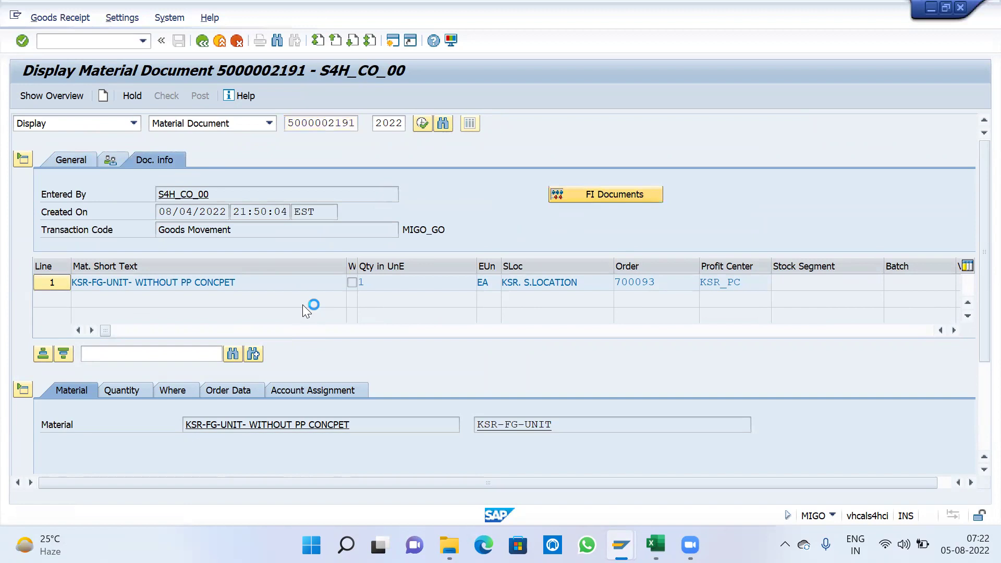
double_click(147, 186)
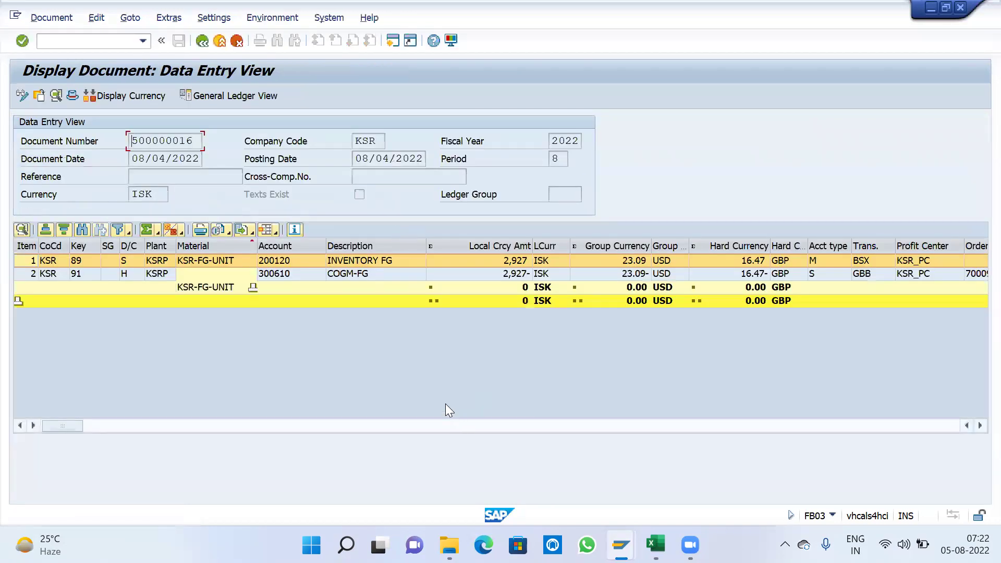
click(362, 276)
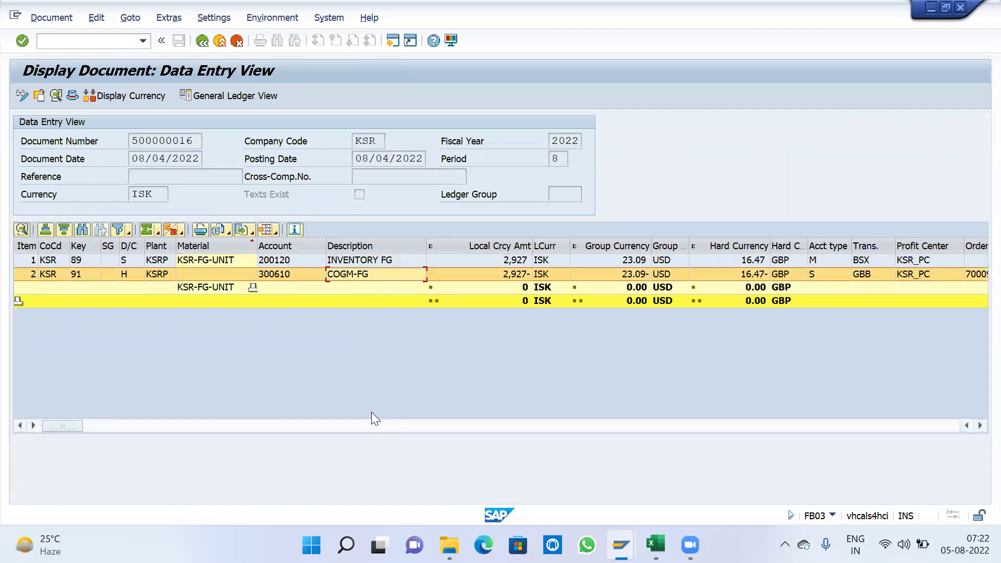
Step: Switch back to the KSR cost report session and rerun the order's cost analysis to include the goods receipt
mouse_move(621, 545)
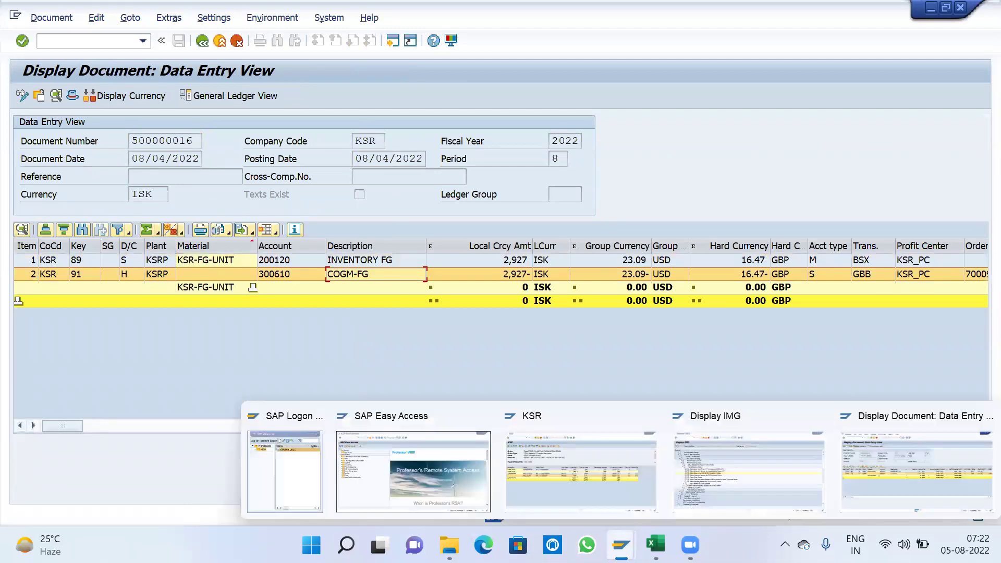
click(604, 505)
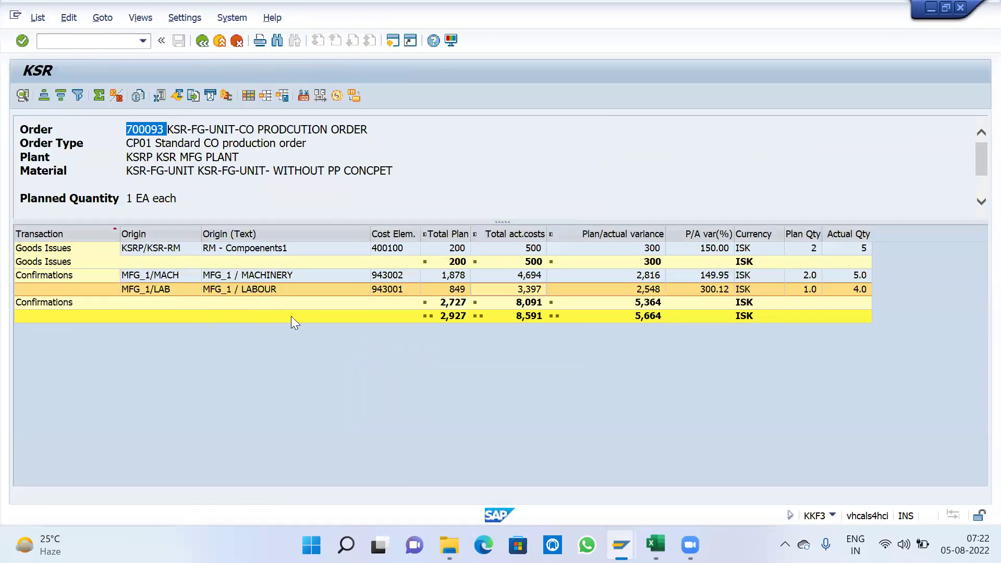
click(209, 40)
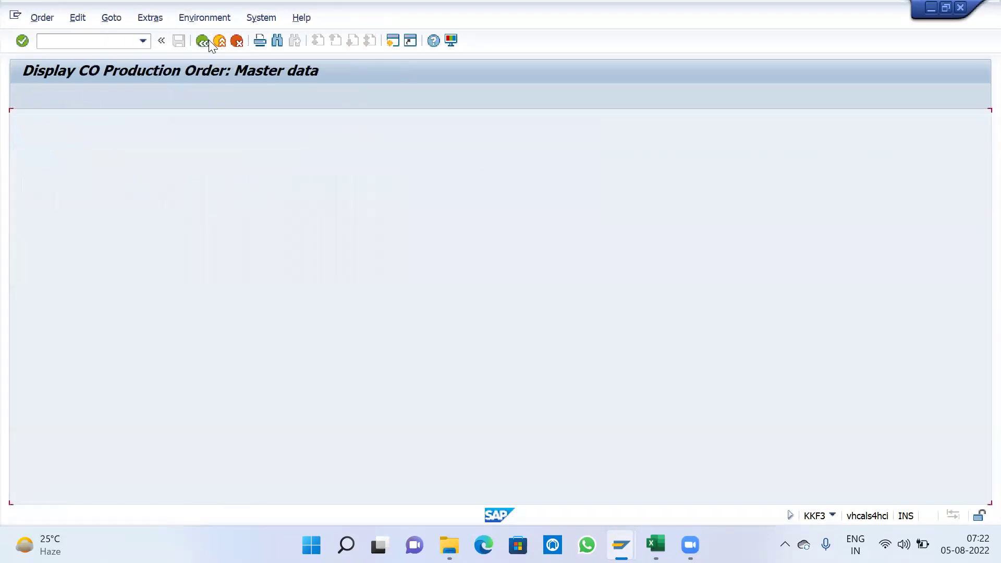
click(203, 41)
click(22, 41)
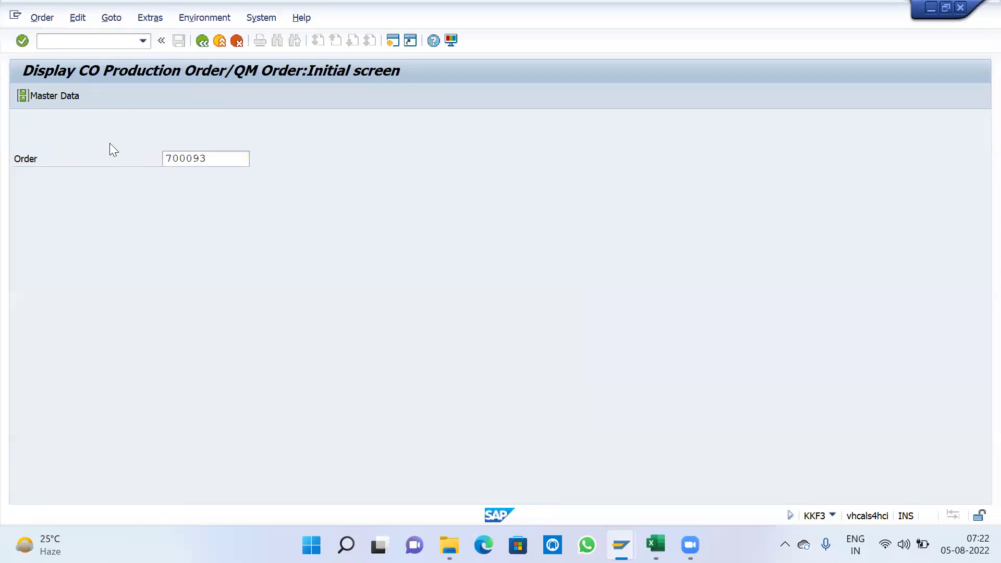
click(150, 19)
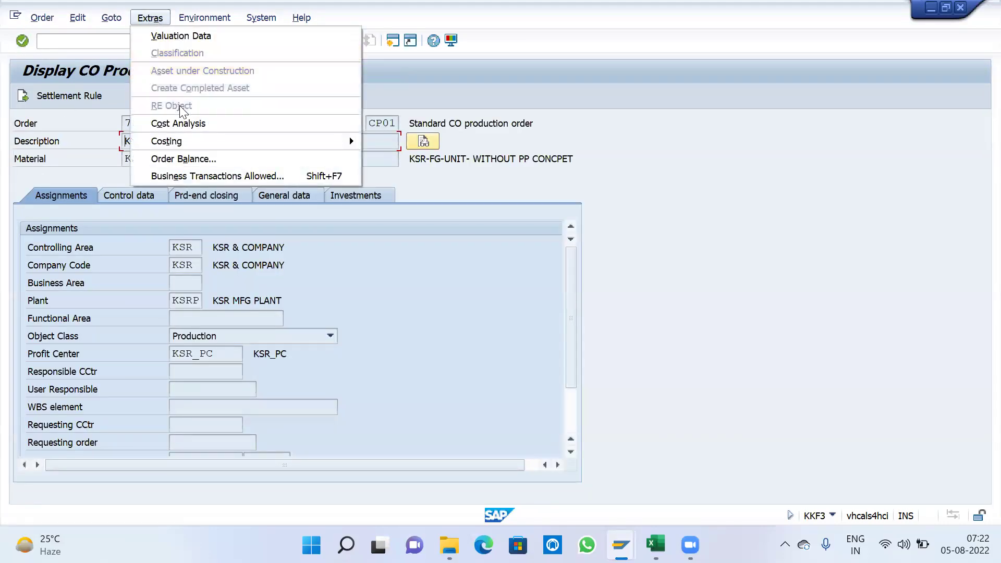
click(179, 123)
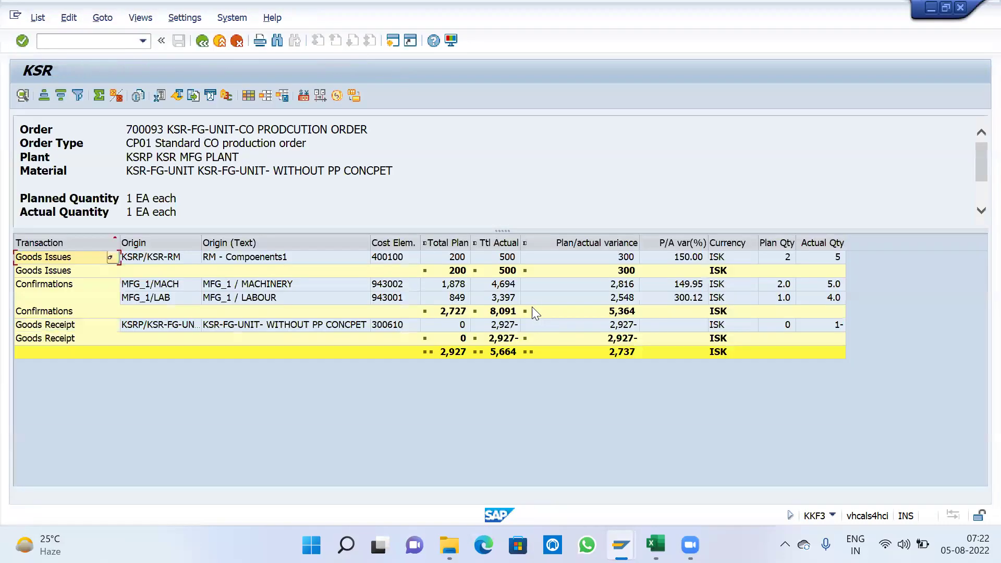
Step: Widen the total actual costs column, examine the goods receipt row and the overall actual balance, and return to the accounting document
click(498, 326)
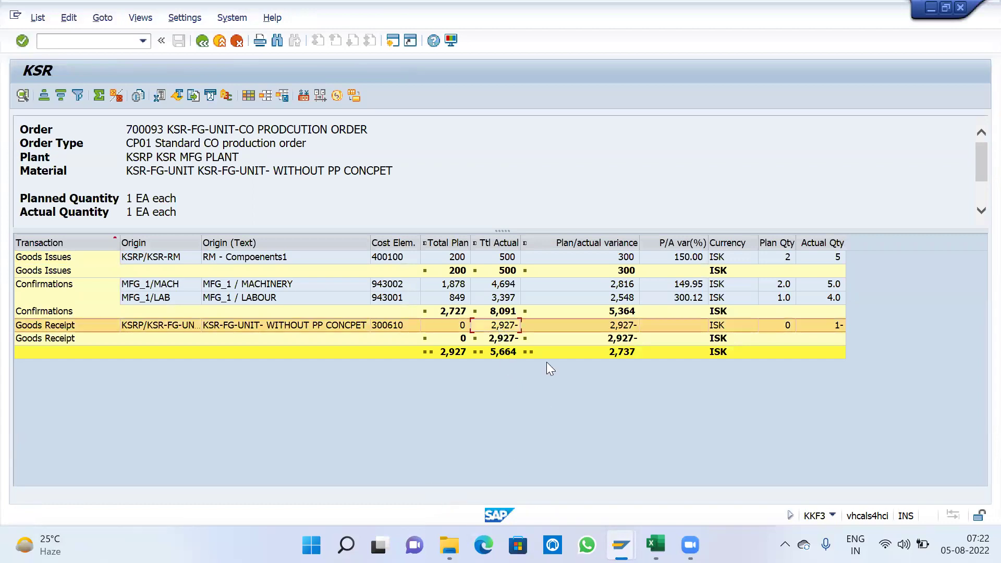
click(517, 243)
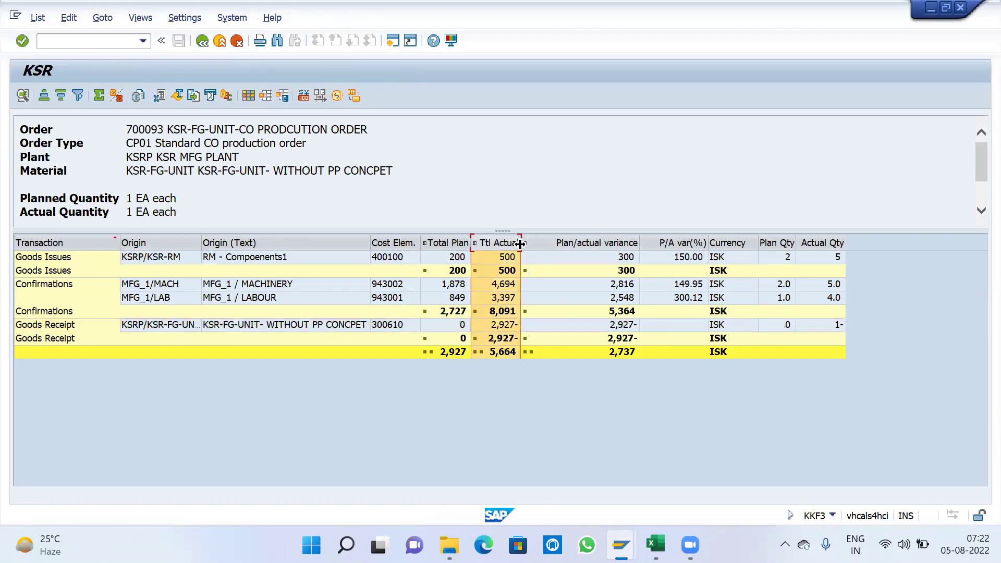
drag(520, 244, 548, 272)
click(542, 353)
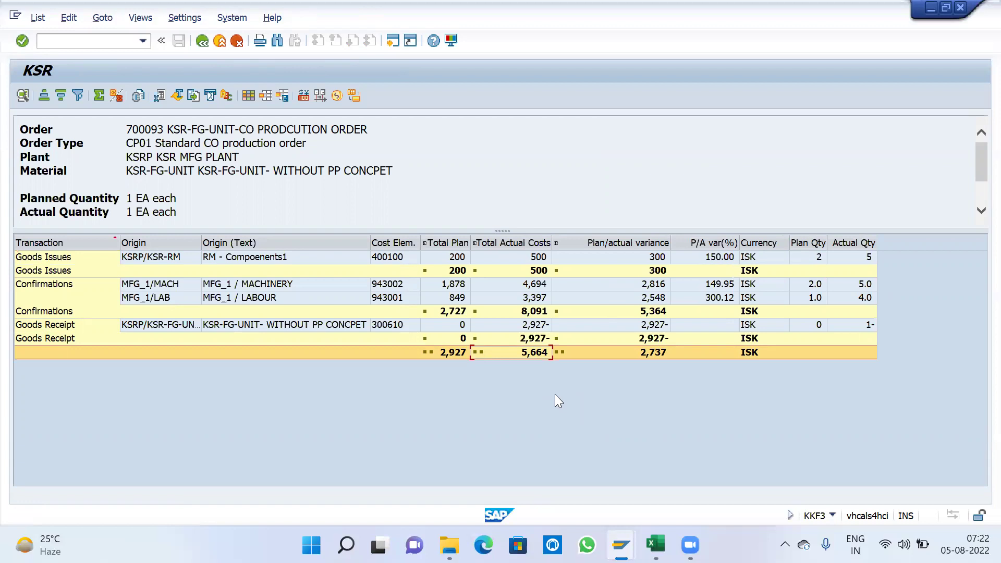
key(F3)
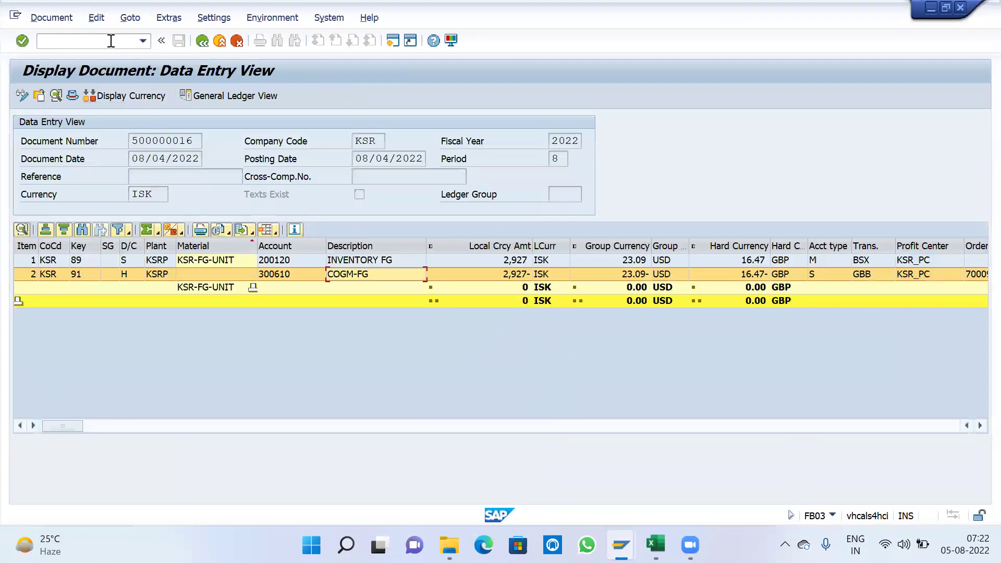
Step: Run the KKS2 variance calculation for the KSR-FG-UNIT production order, period 8 of 2022, with test run off and the detail list on
text(/NKKS2)
key(Return)
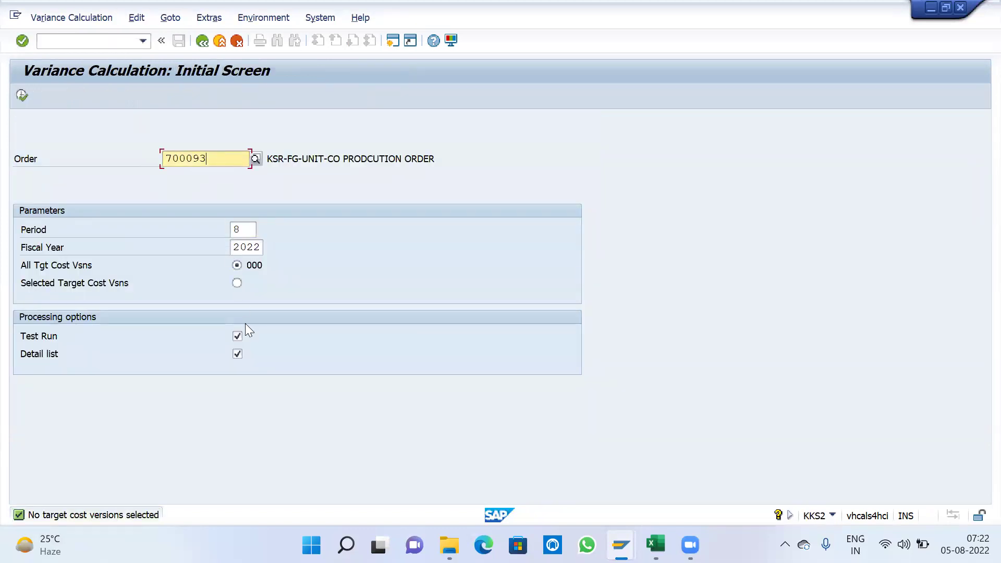
click(238, 336)
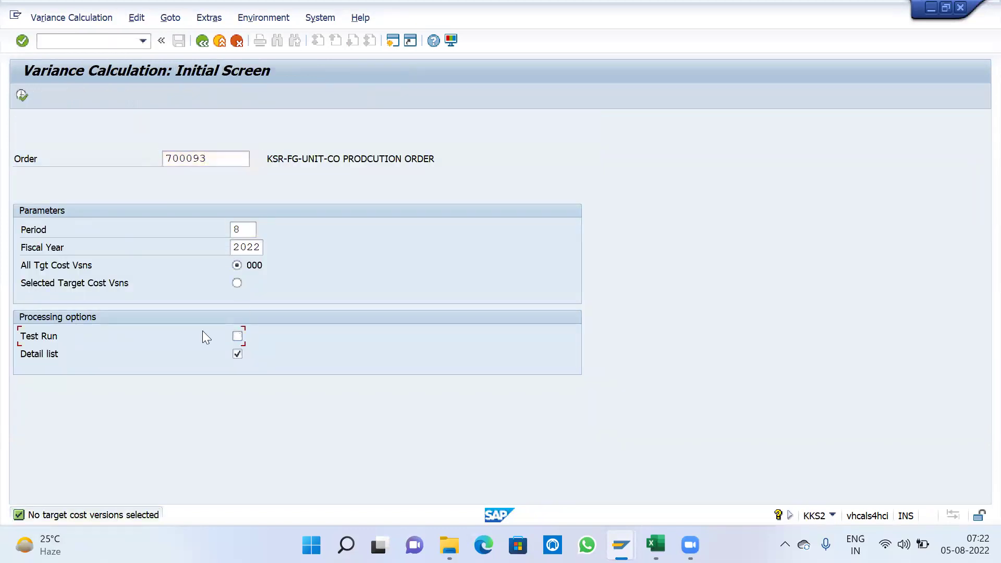
click(22, 95)
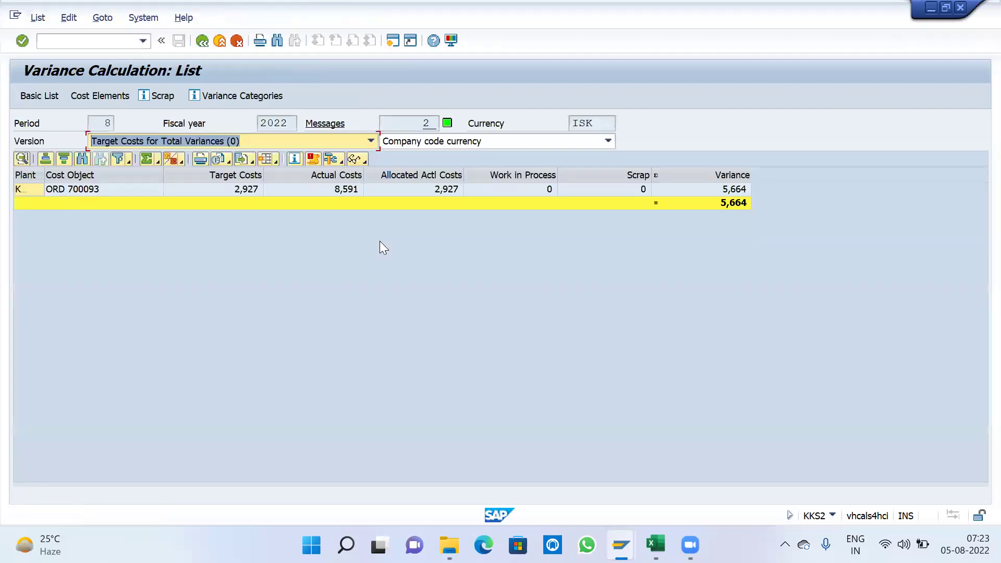
Step: Compare the order's calculated variance with the actual cost balance in the cost report, and leave the variance calculation
double_click(749, 188)
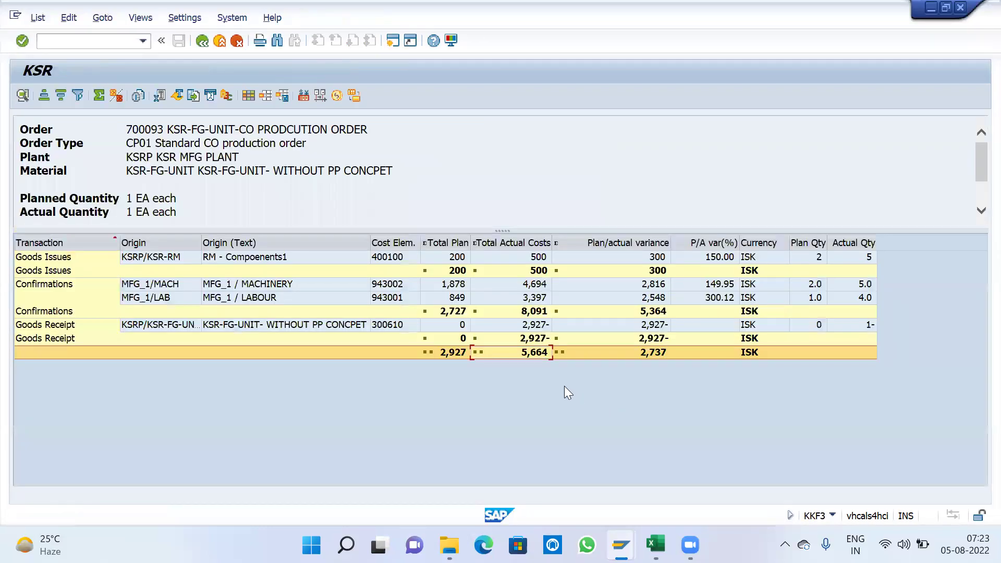
key(F3)
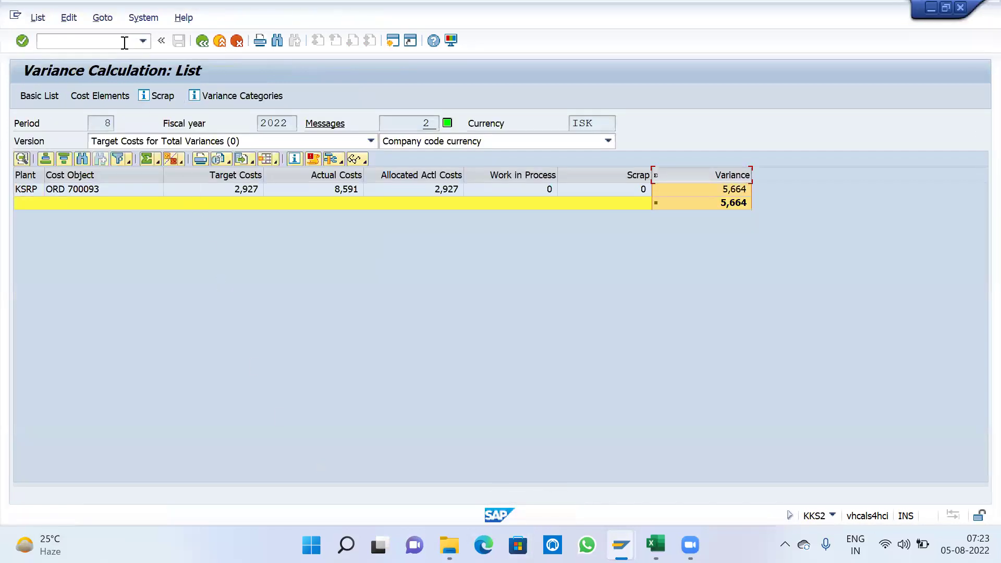
click(202, 41)
click(202, 41)
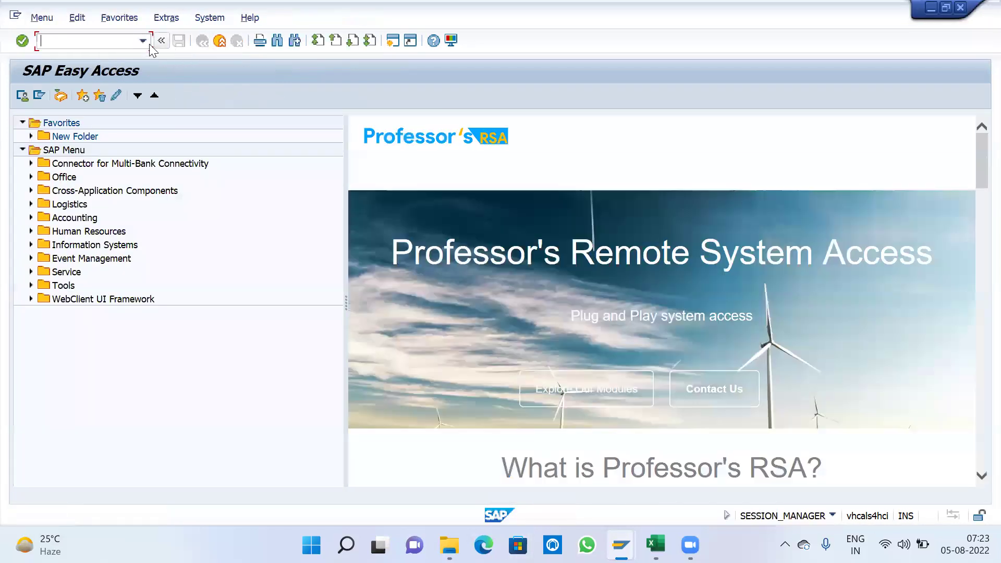
Step: Settle the production order with KO88 for period 8 of 2022, using automatic processing and with test run off
text(KO88)
key(Return)
click(52, 319)
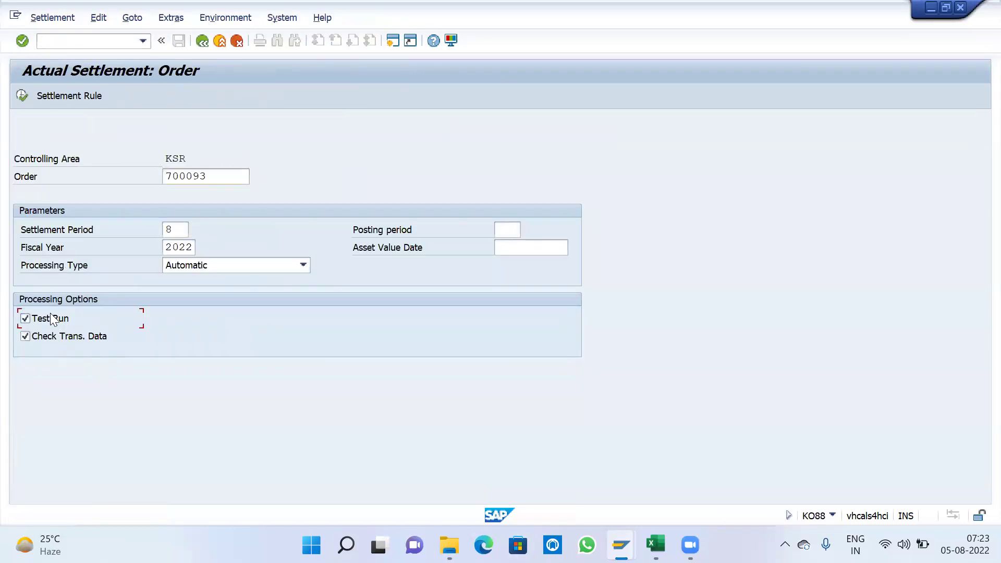
click(20, 95)
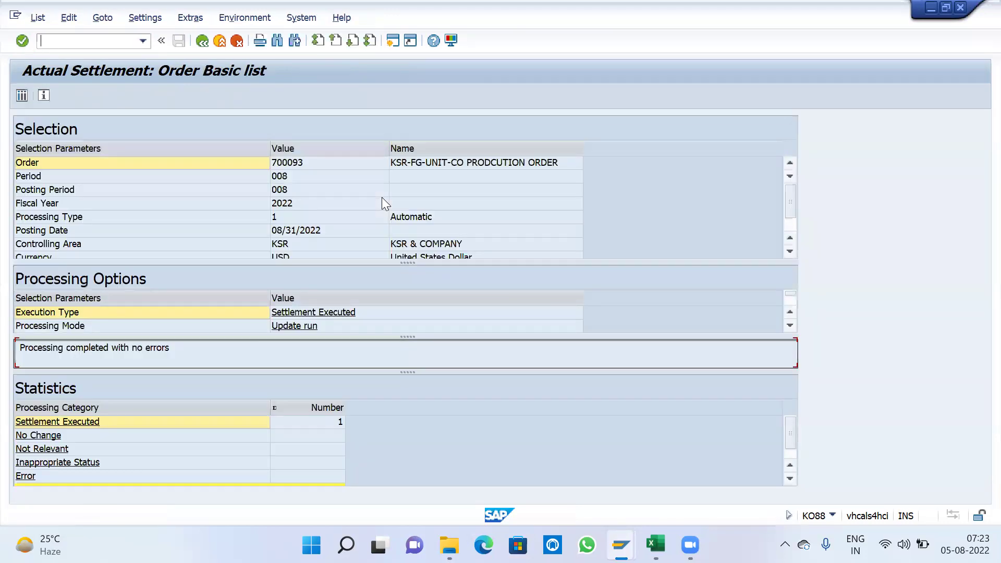
Step: Open the settlement's detail list and accounting document, examine the PRODUCTION VAR-FG and COGM-FG lines, and close the document list
key(Return)
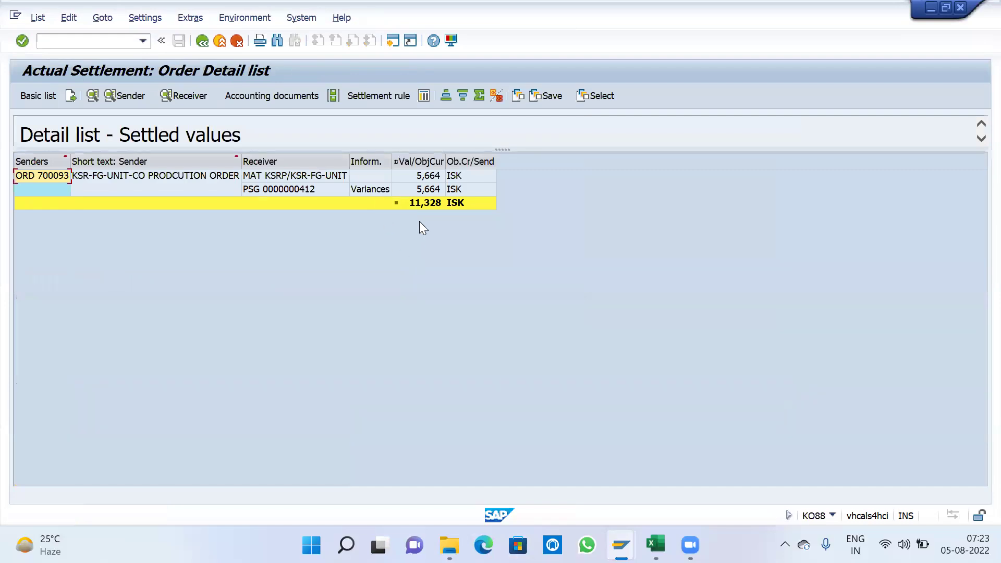
click(296, 98)
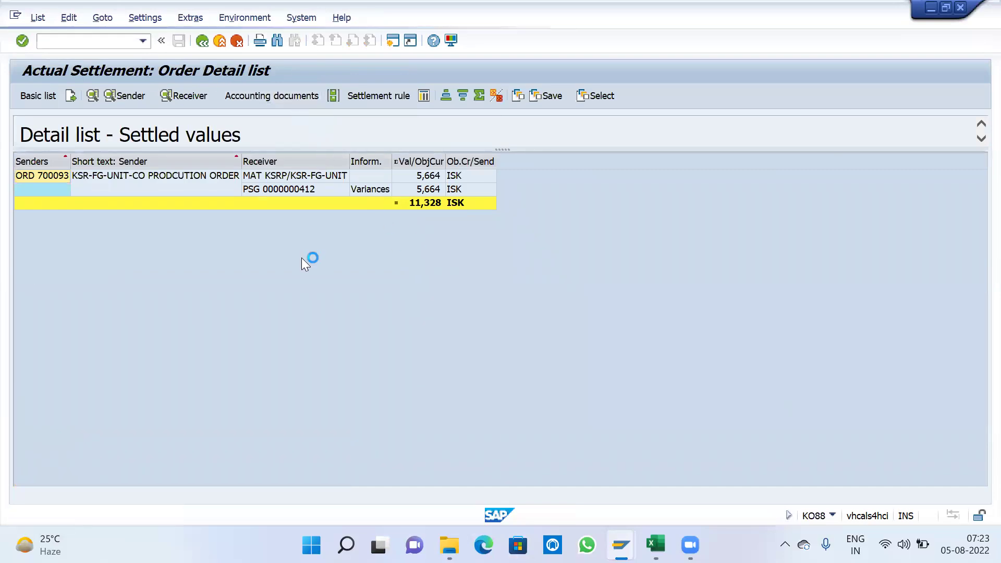
double_click(141, 186)
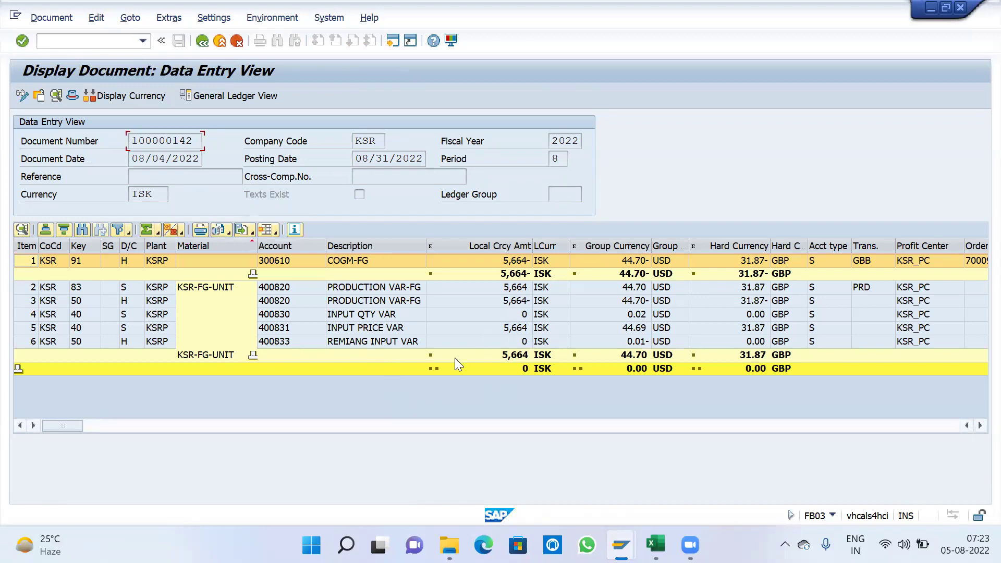
click(378, 288)
click(368, 264)
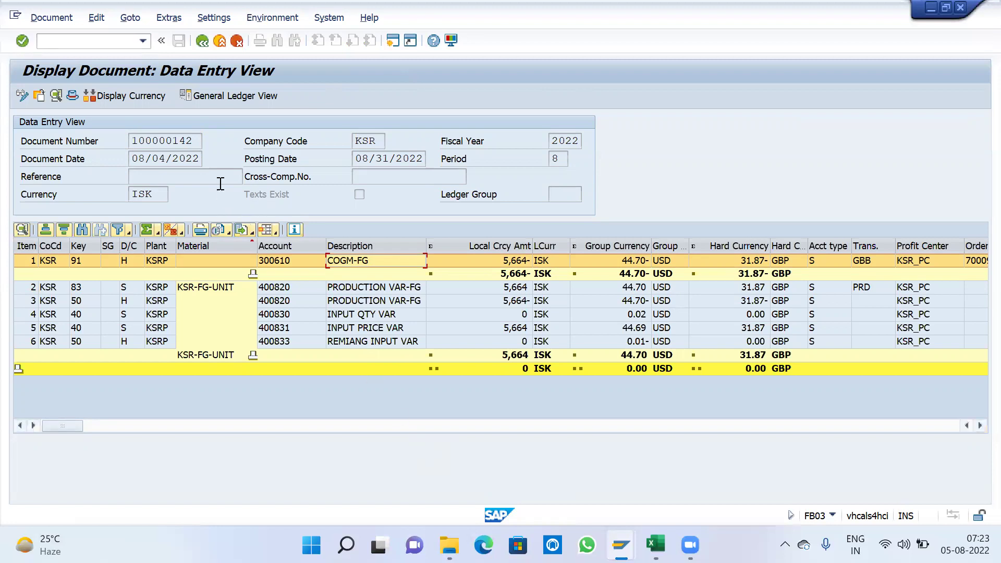
click(202, 42)
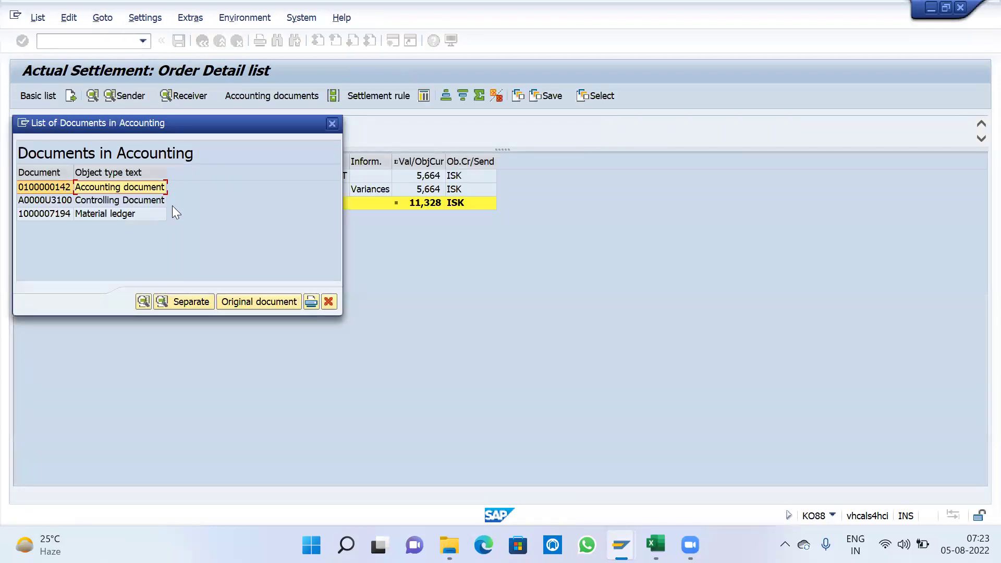
click(332, 123)
Step: Display the CKM3 price analysis for KSR-FG-UNIT, expand the production receipts, and widen the category and price columns
text(/NCKM3)
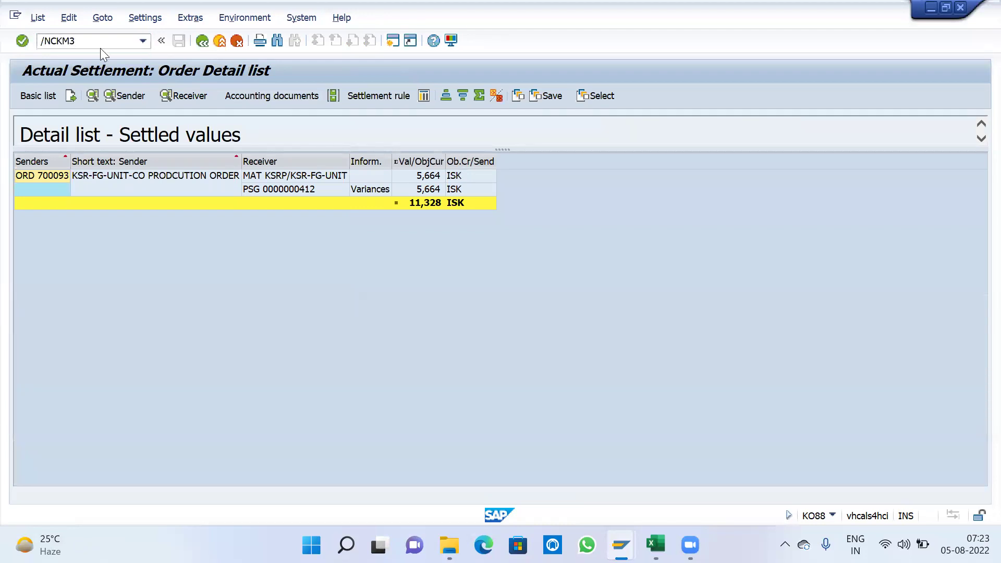
key(Return)
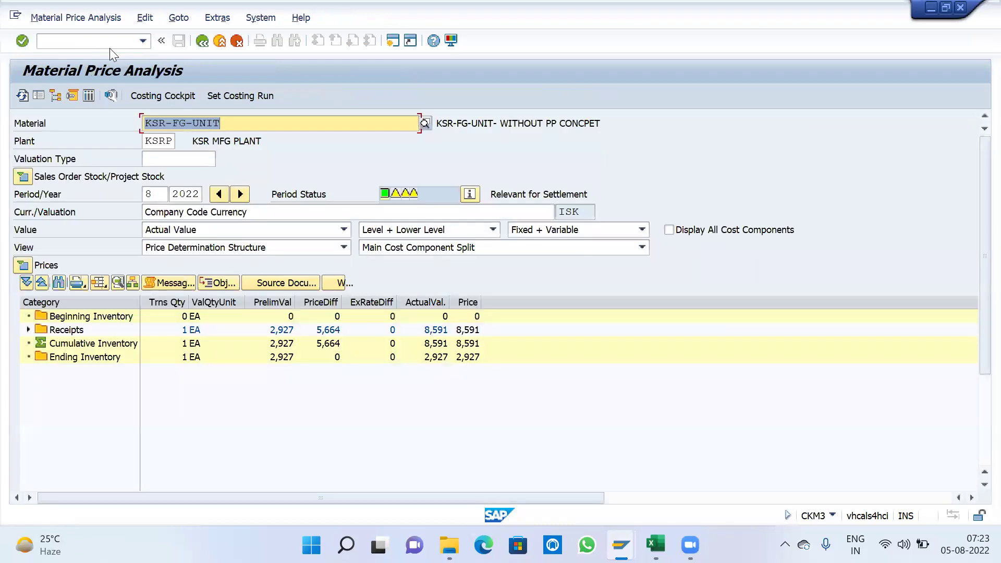
click(29, 330)
click(37, 343)
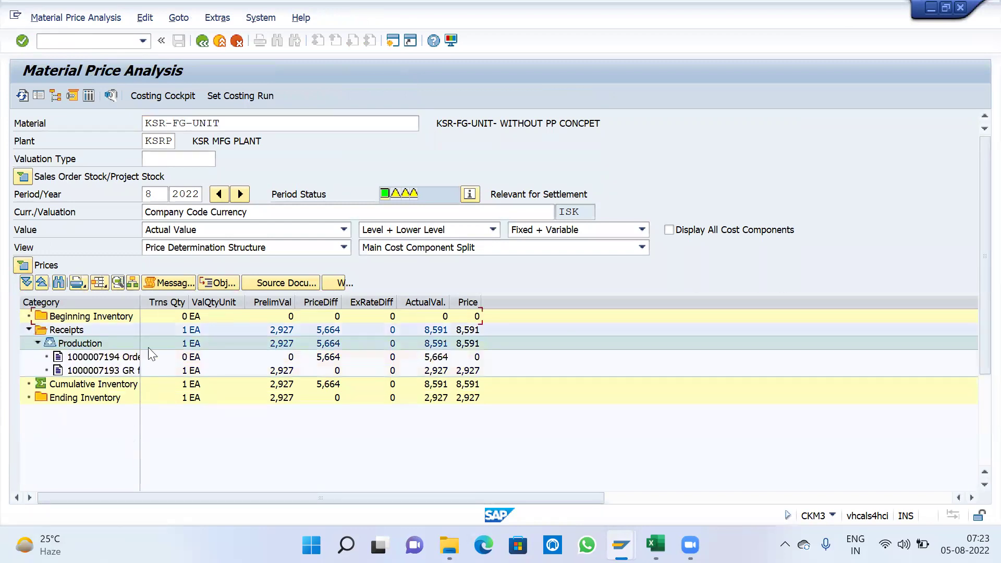
double_click(140, 302)
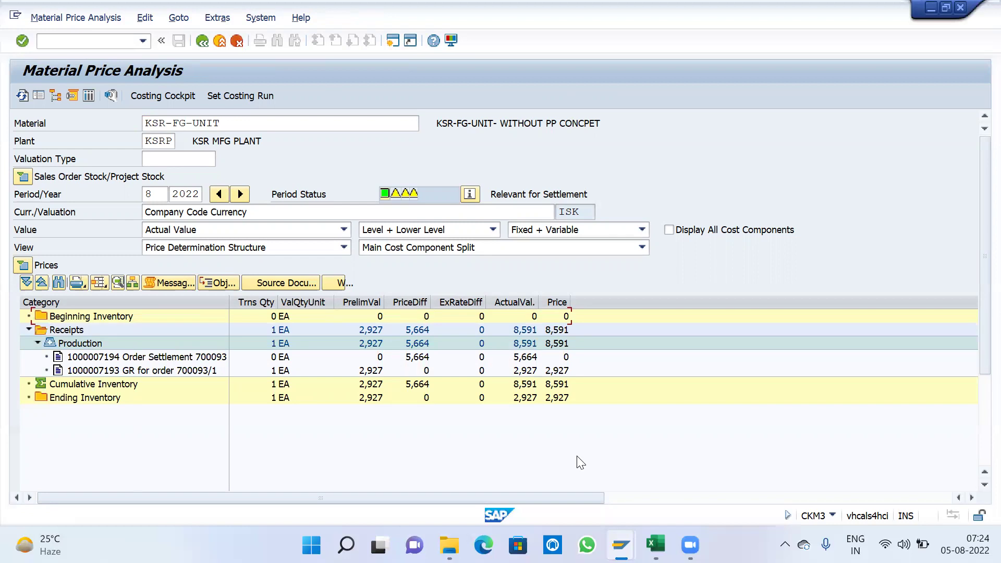
drag(571, 302, 599, 303)
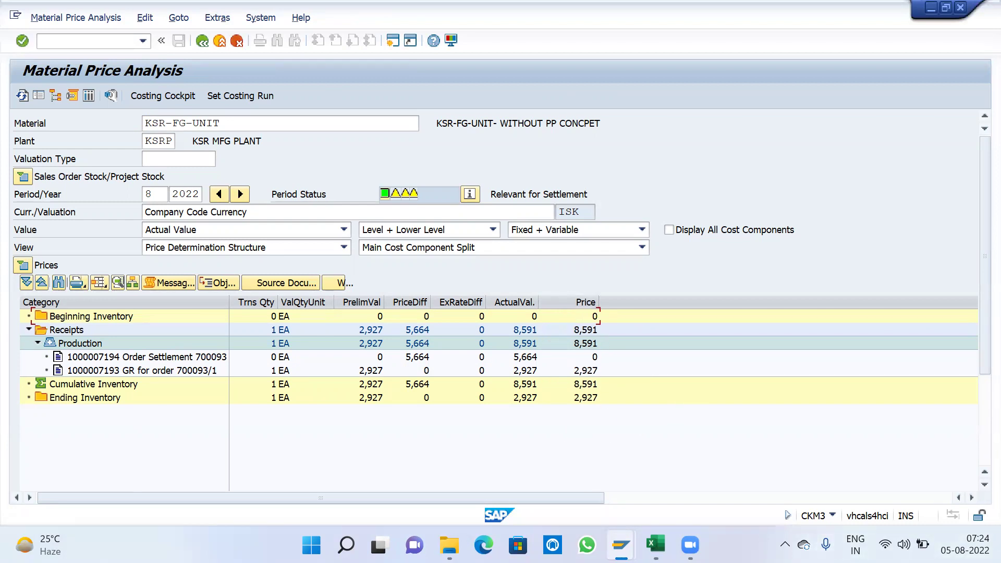
Step: Switch to the Excel notes and highlight C16:F27 to review the process for product costing without quantity structure
click(656, 544)
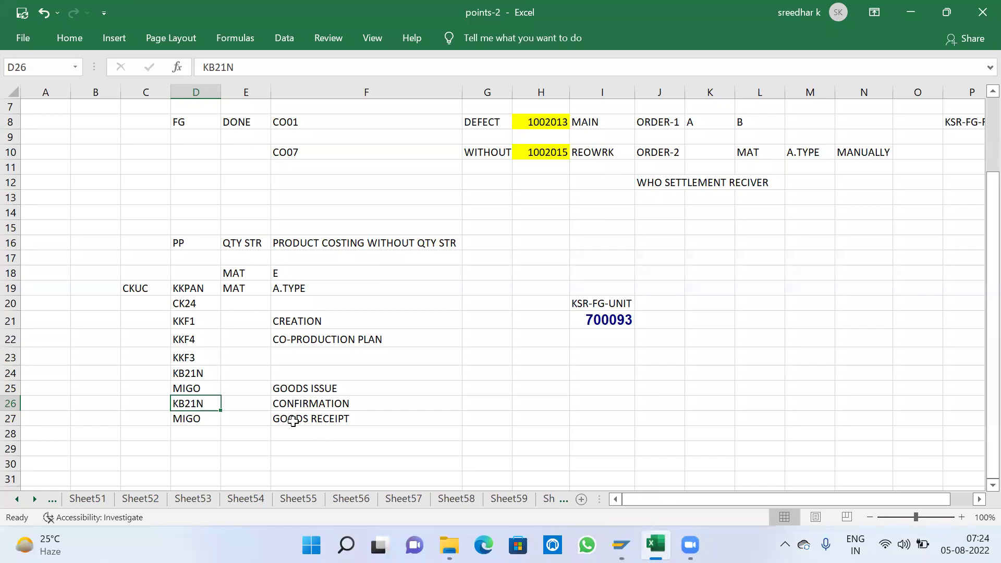
drag(139, 243, 418, 424)
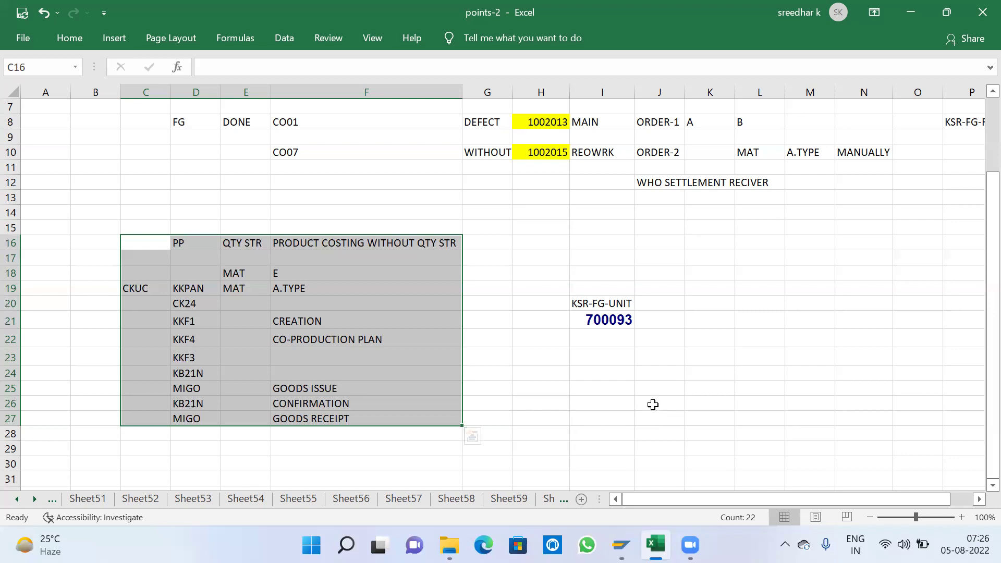
scroll(713, 358, up, 2)
scroll(714, 357, down, 2)
scroll(715, 356, up, 2)
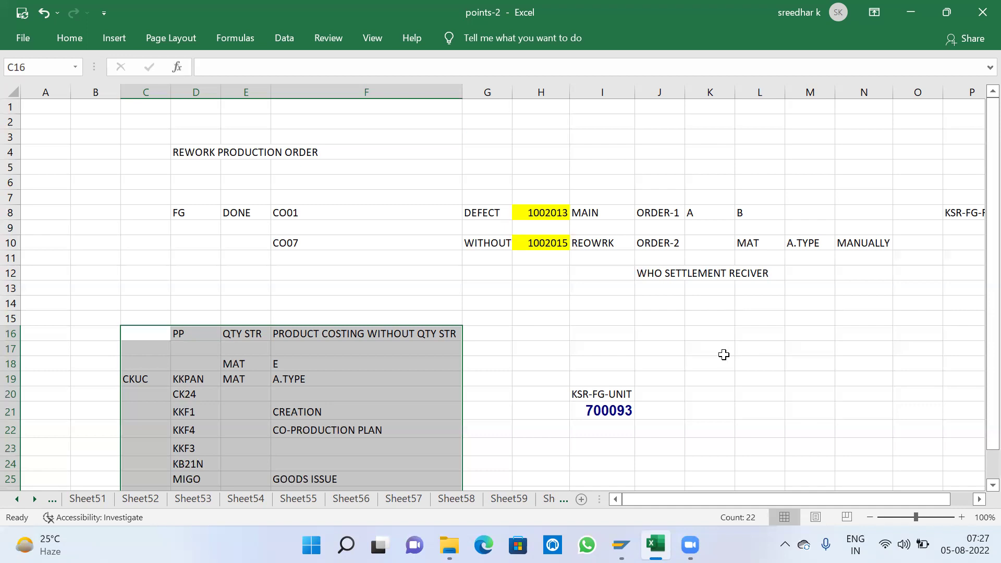
Step: Collapse the system calendar and clear all notifications
click(964, 544)
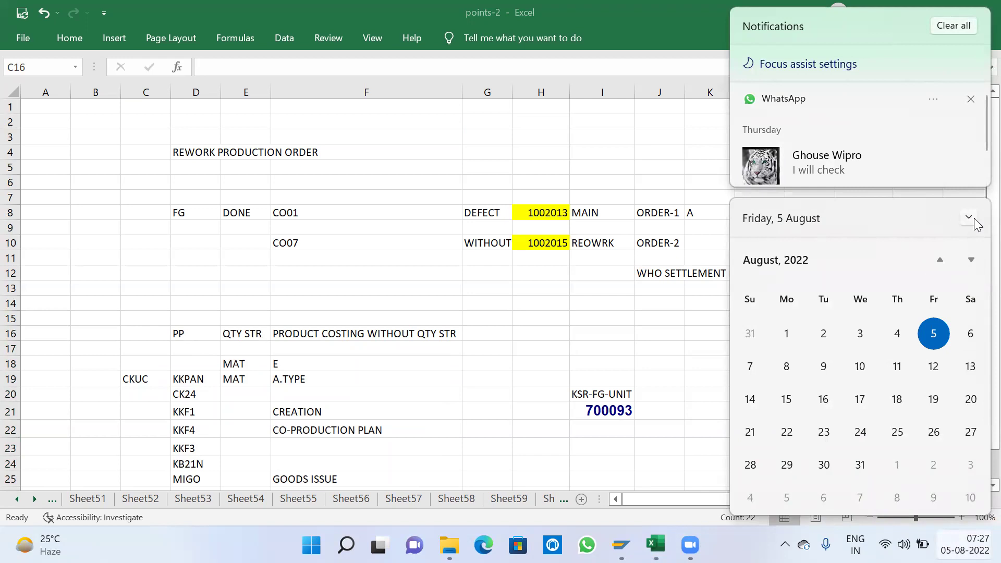
click(971, 218)
click(953, 250)
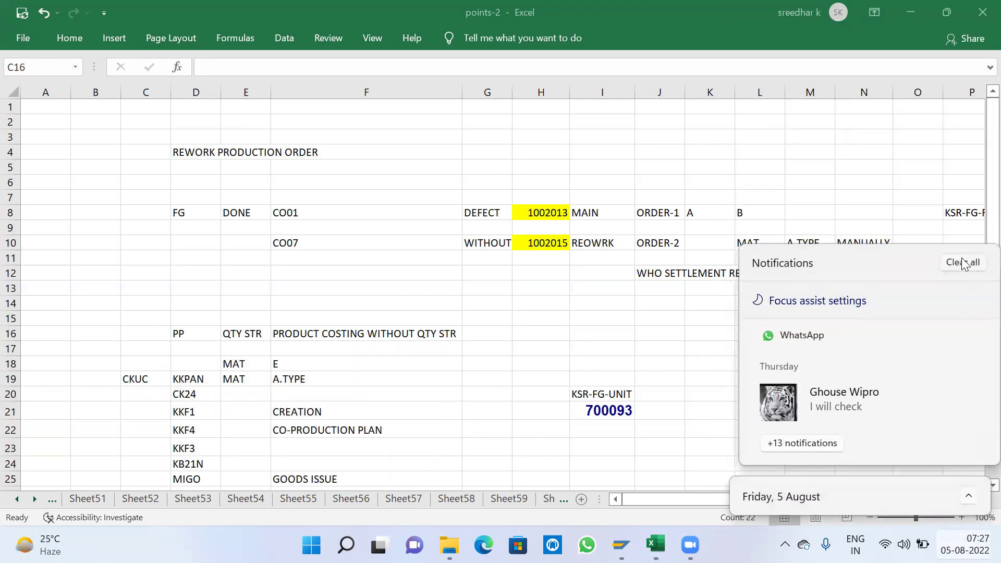
Step: Expand the system calendar, look ahead to January 2023, and return to the worksheet
click(968, 495)
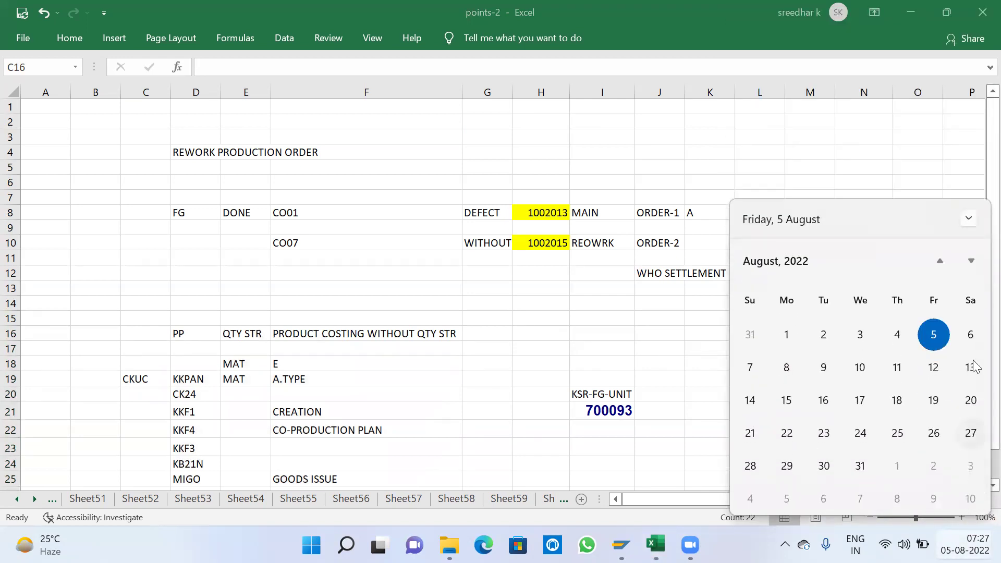
click(970, 261)
click(970, 261)
click(971, 260)
click(971, 261)
click(971, 264)
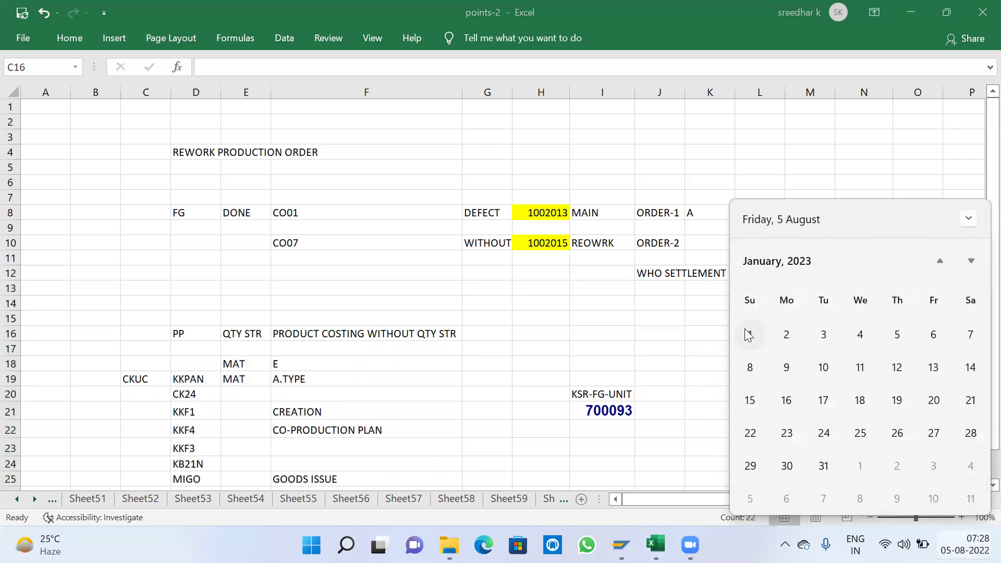
click(612, 318)
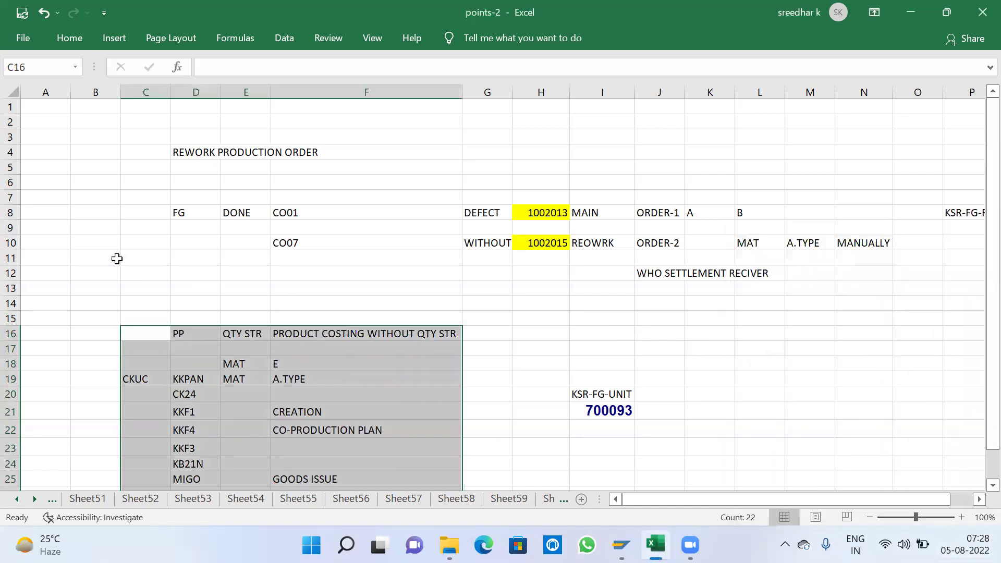
Step: Narrow column F of the notes worksheet to about half its width
click(70, 167)
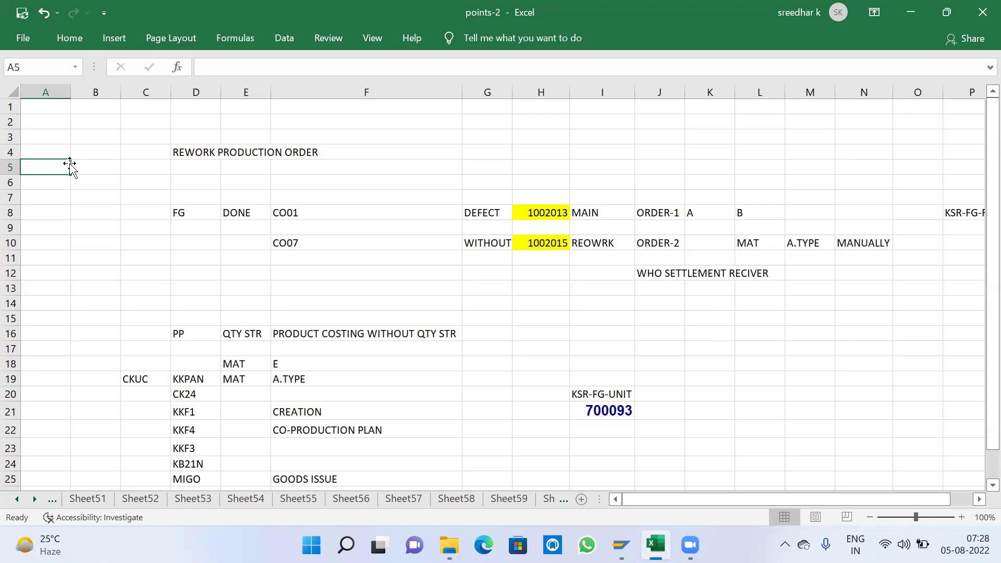
scroll(447, 278, down, 4)
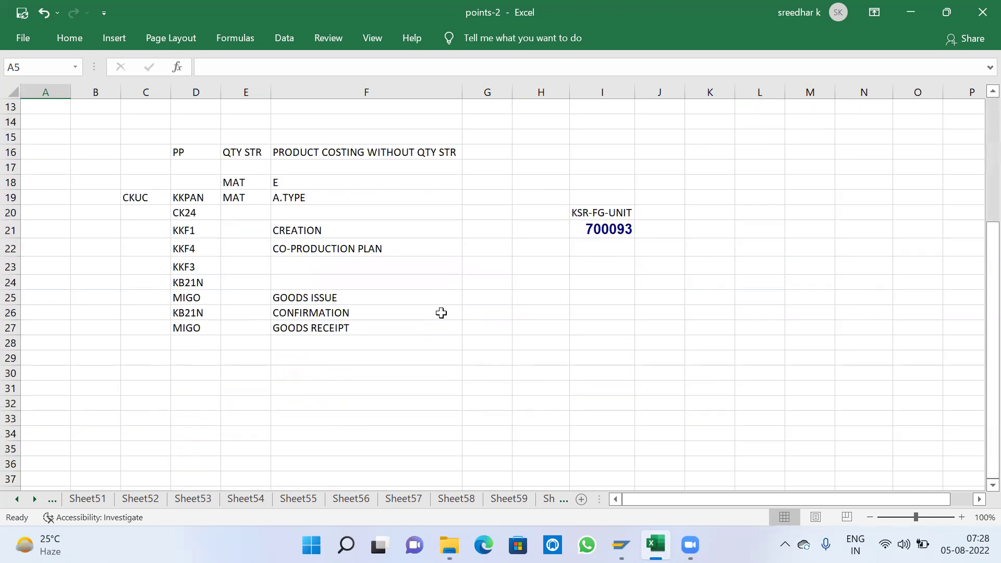
scroll(442, 313, down, 5)
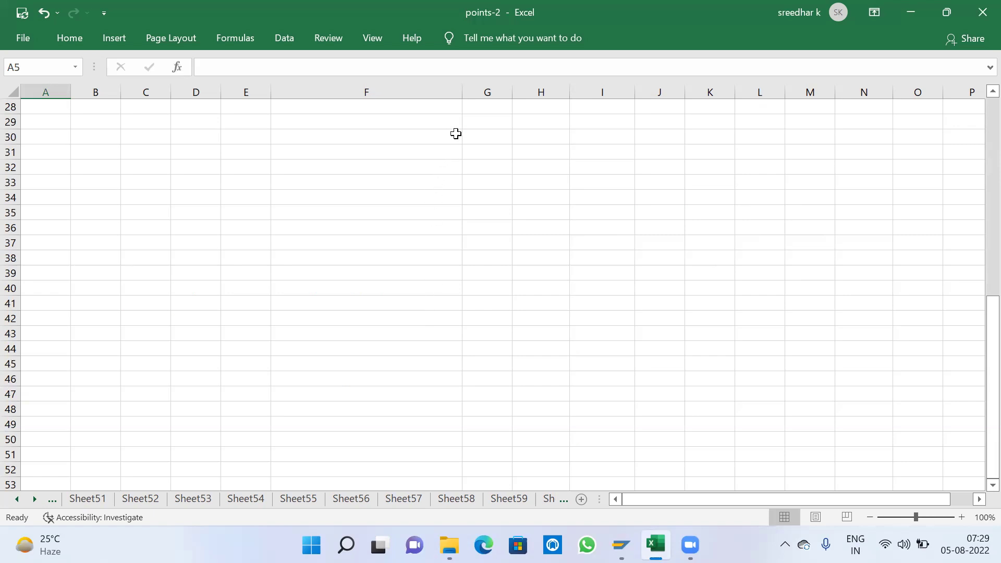
drag(465, 97, 361, 133)
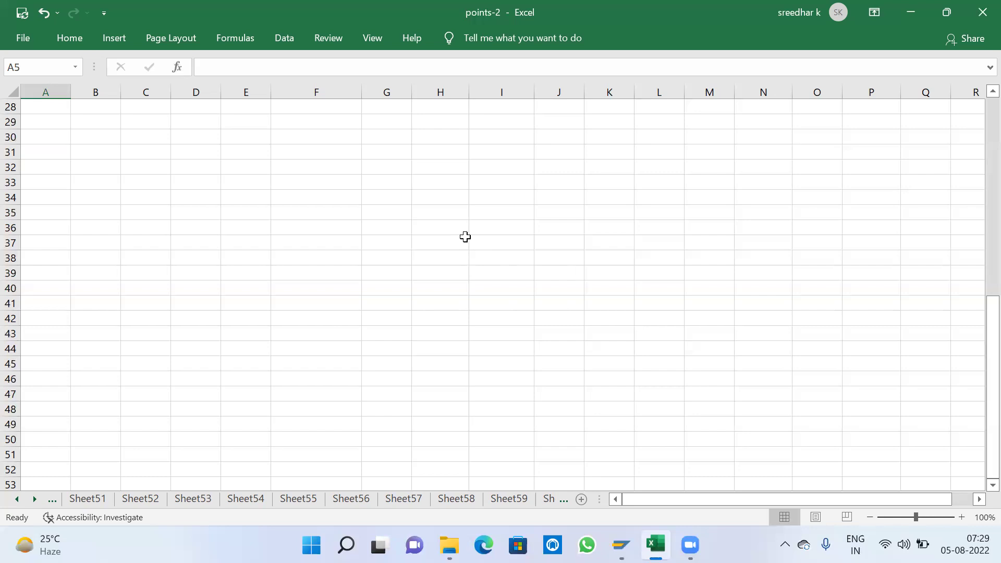
Step: Enter OPERATION1 in cell I33, in the empty area below the costing notes
click(523, 226)
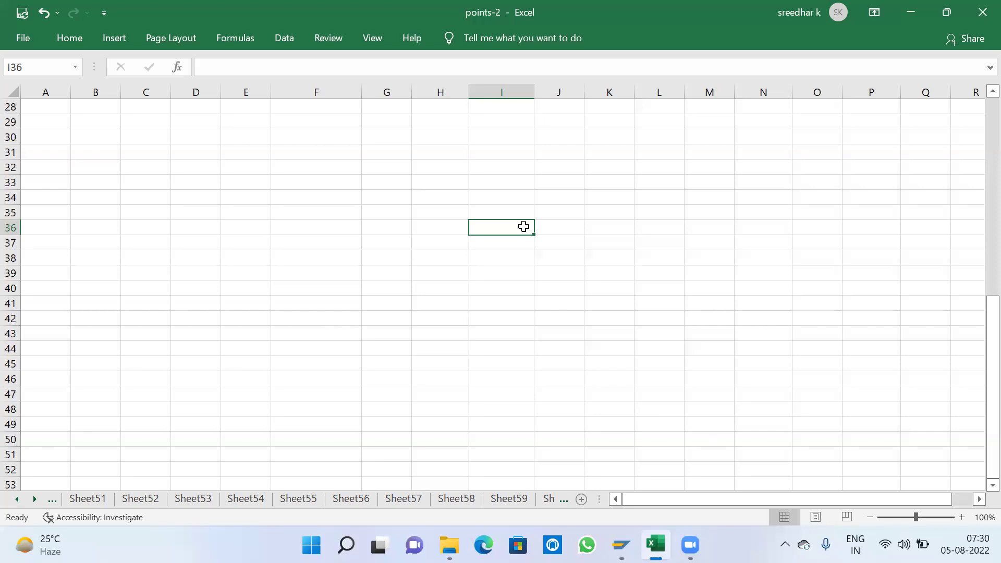
click(513, 186)
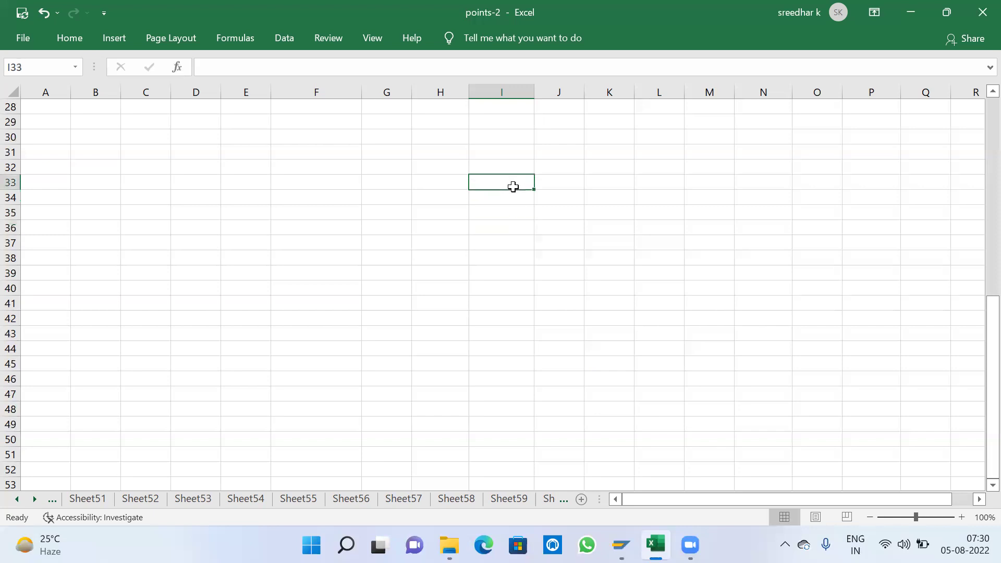
text(OPE)
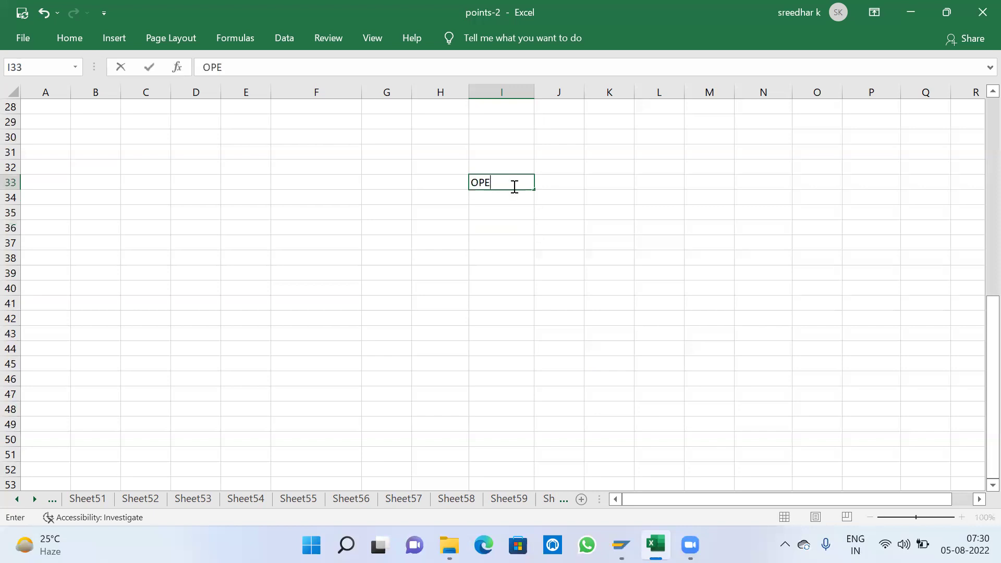
text(RATION1)
key(Return)
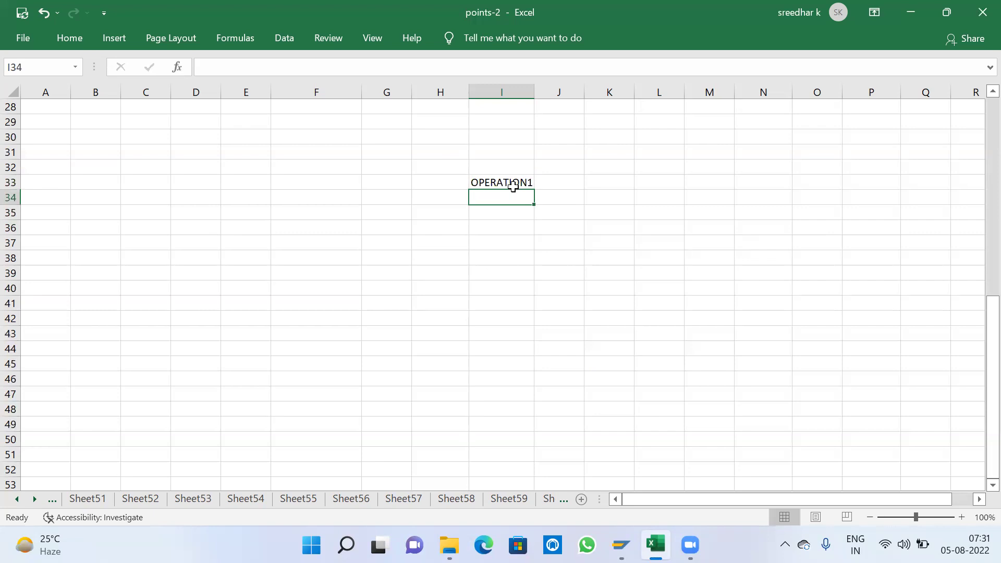
Step: Copy the OPERATION1 entry from I33 into cells I34 and I35
click(498, 186)
key(ctrl+c)
key(Down)
key(ctrl+v)
key(Down)
key(ctrl+v)
key(Escape)
Step: Change the copied entries so I34 reads OPERATION2 and I35 reads OPERATION3
click(510, 198)
click(279, 64)
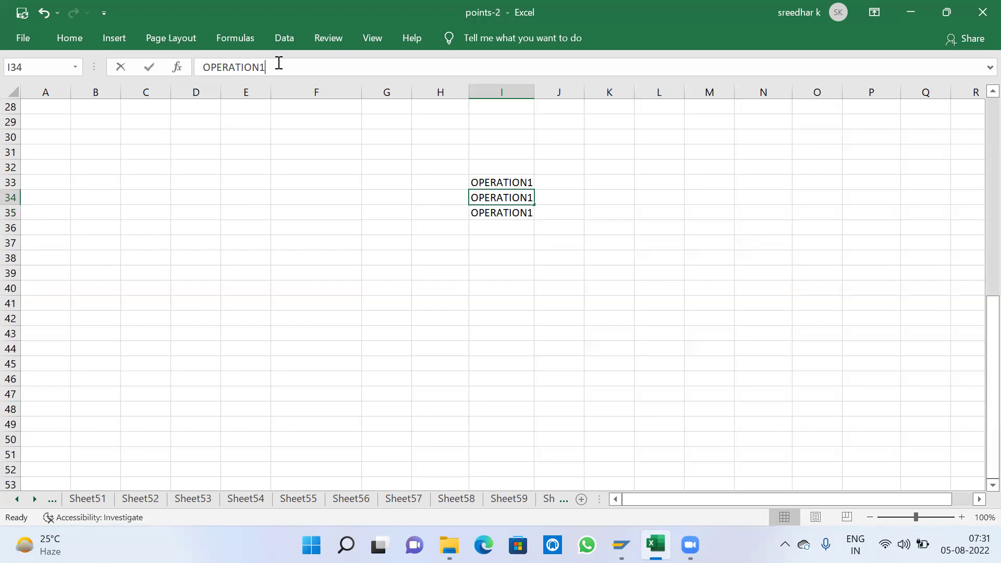
key(BackSpace)
text(2)
key(Return)
click(285, 71)
key(BackSpace)
text(3)
key(Return)
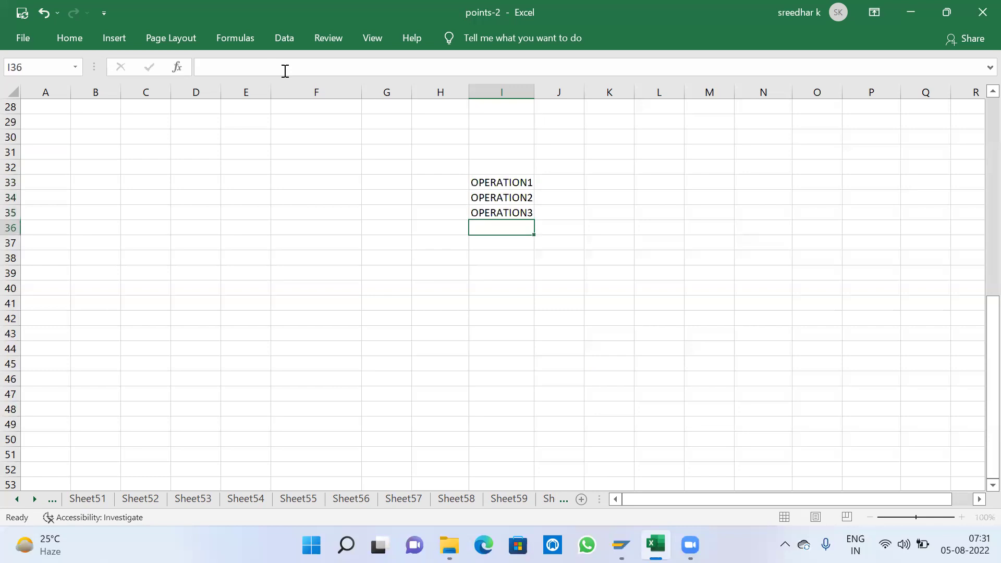
click(705, 408)
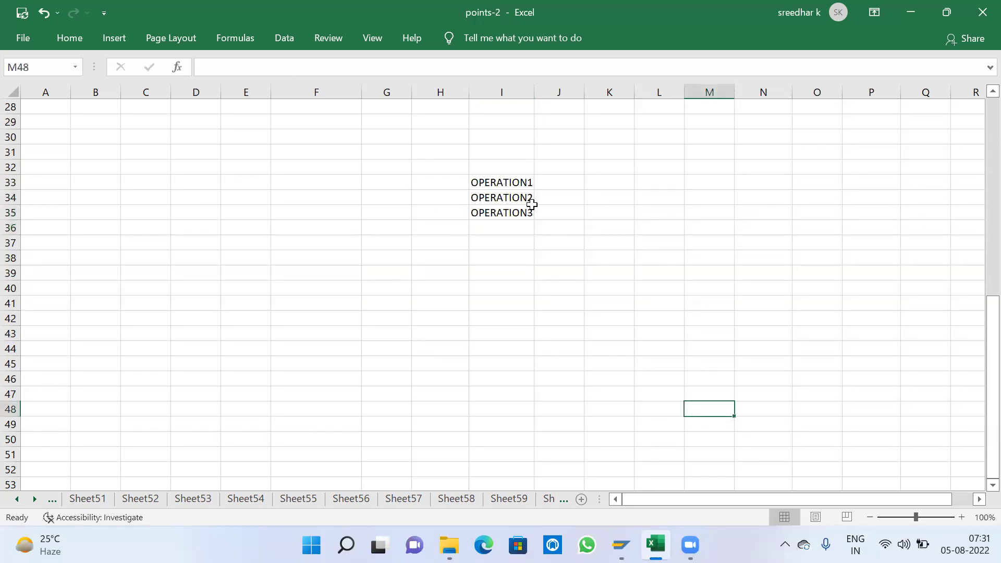
Step: Enter FG1, FG2 and FG3 in K33 to K35, beside the three operations
click(518, 185)
drag(517, 186, 578, 180)
click(617, 181)
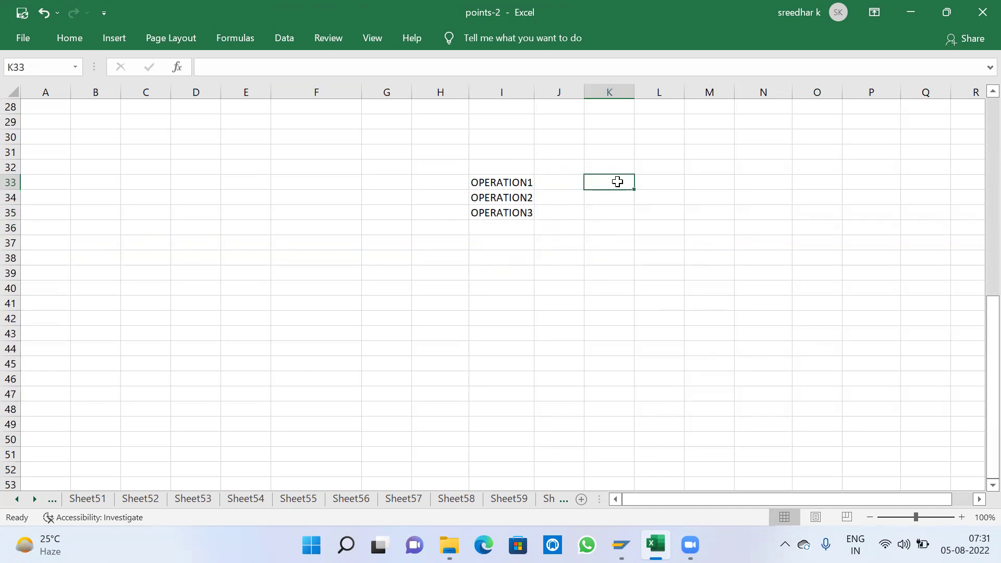
text(FG)
key(Return)
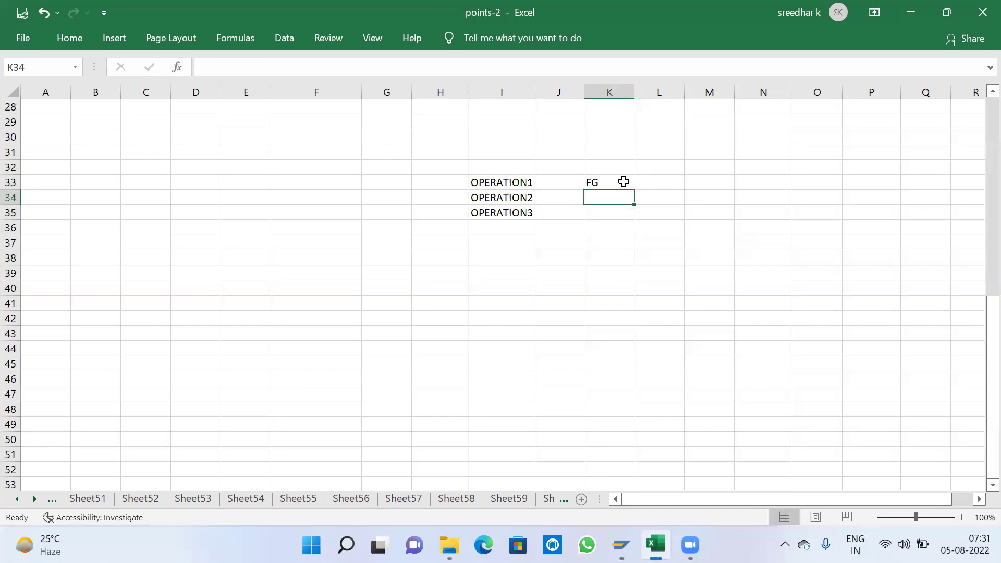
text(FG2)
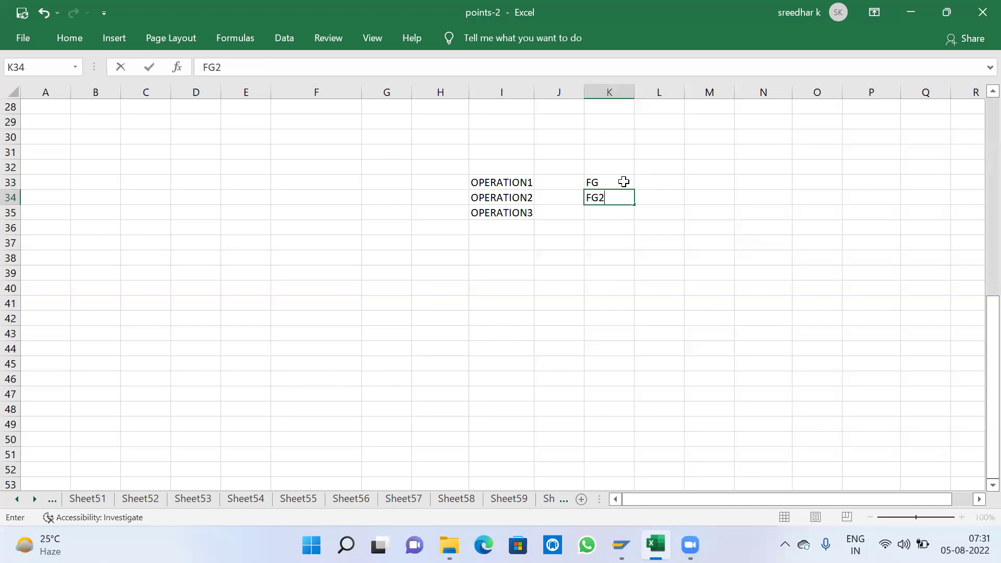
key(Return)
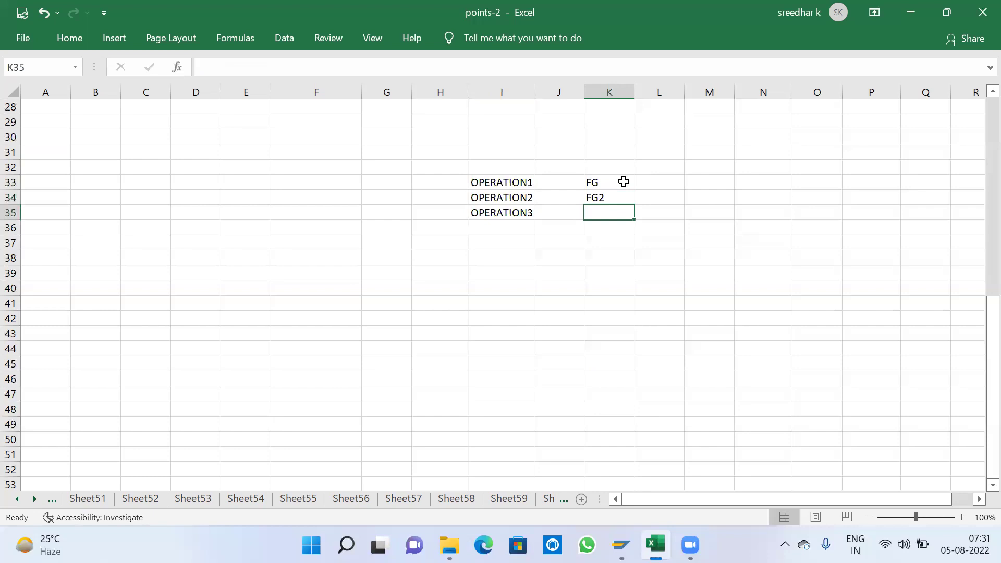
text(FG3)
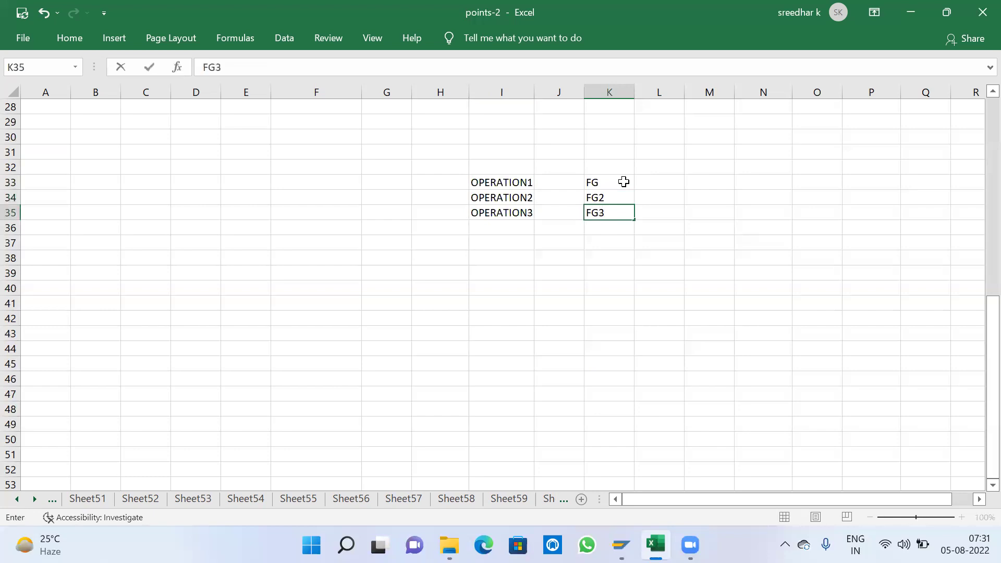
double_click(624, 181)
text(1)
click(642, 255)
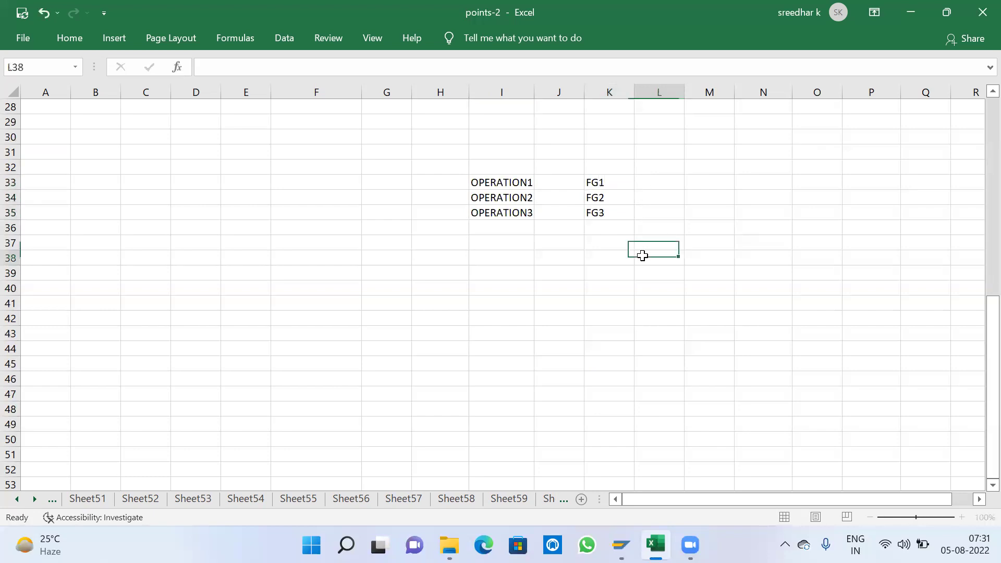
Step: Add the heading PRODUCTION ORDER in cell I30 above the operations and autofit column I to it
drag(600, 178, 603, 210)
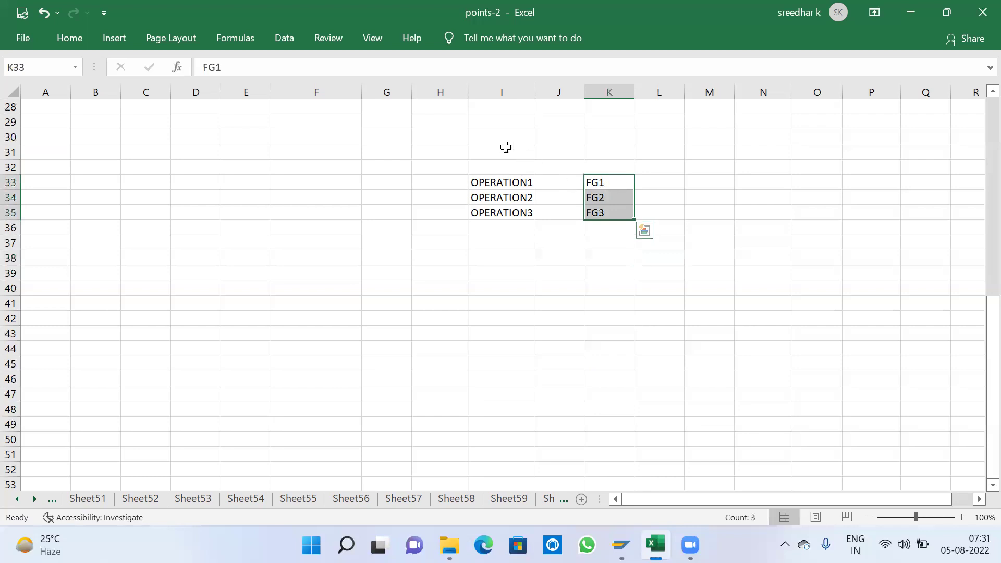
click(499, 139)
text(PRO)
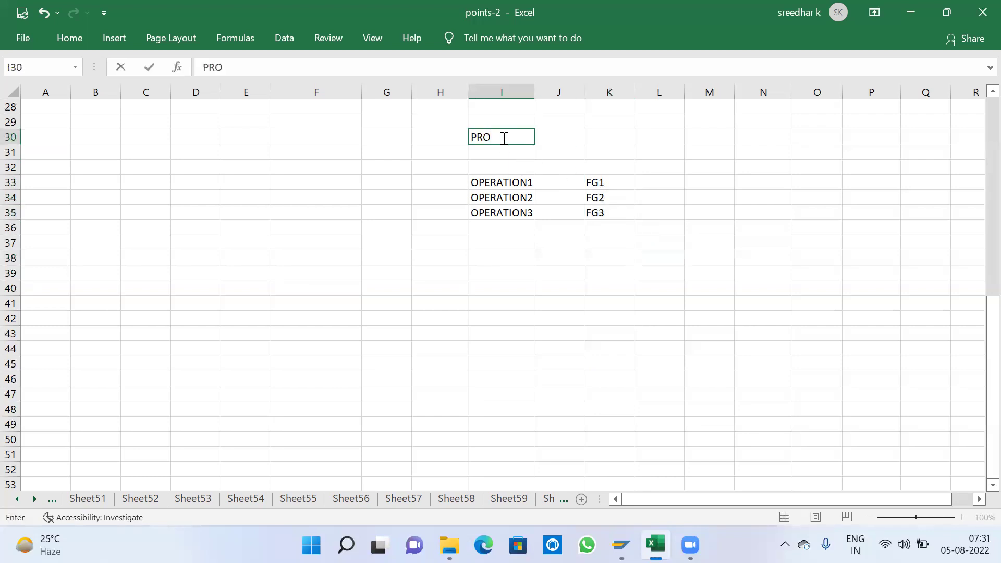
text(DUCTION ORDER)
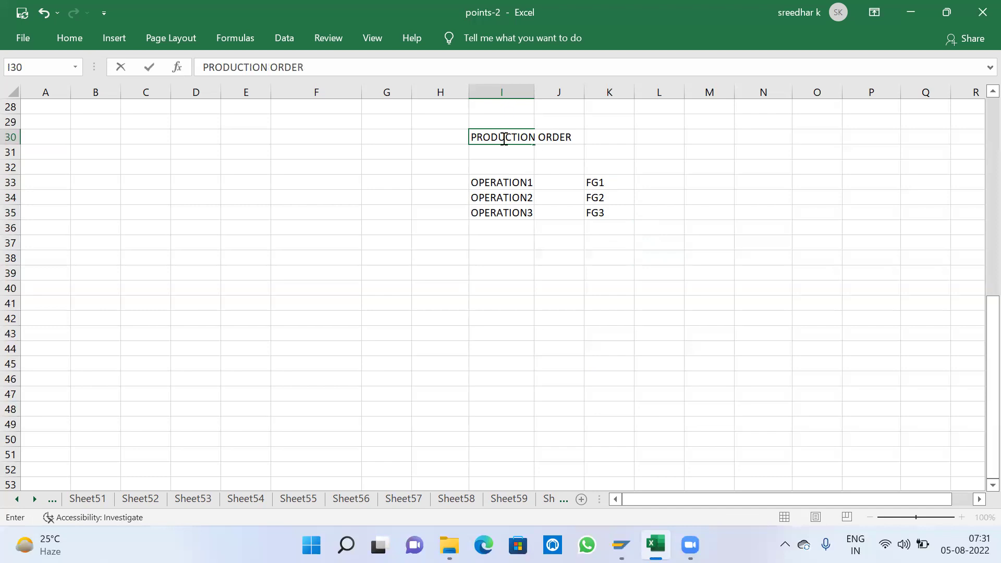
click(581, 238)
double_click(533, 91)
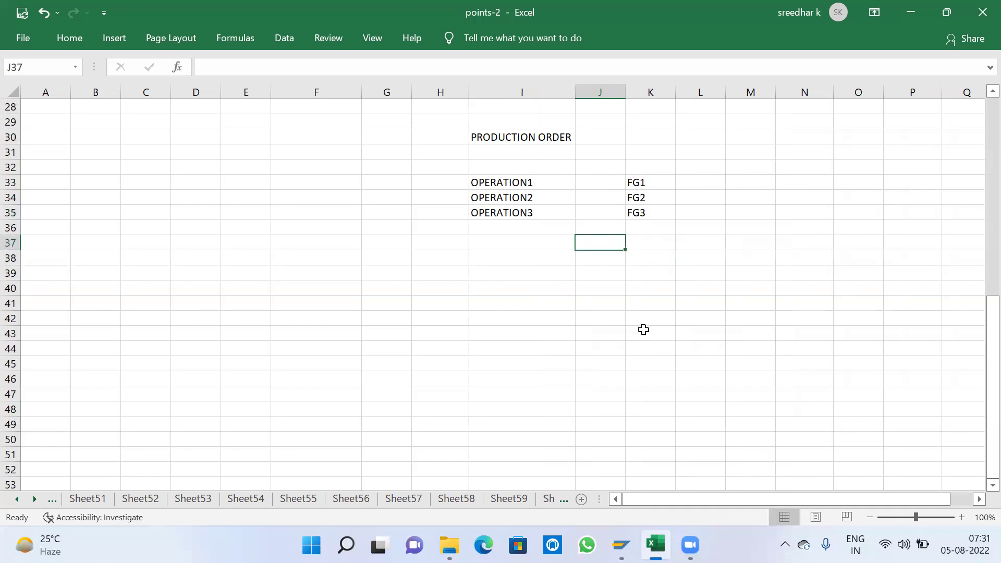
Step: Review the production order's operations row by row against the finished goods listed in K33 to K35
click(635, 182)
click(701, 180)
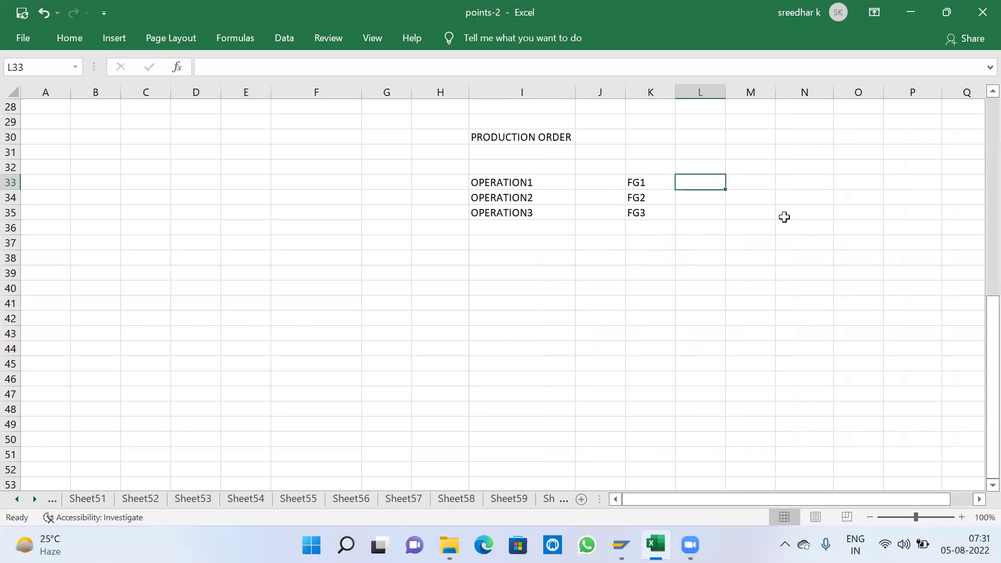
click(542, 180)
click(658, 194)
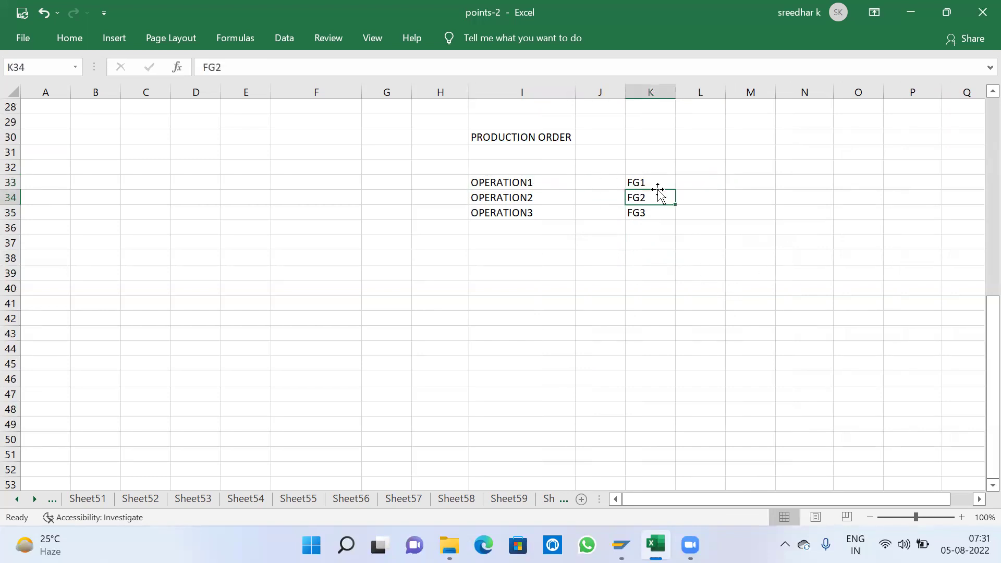
click(662, 181)
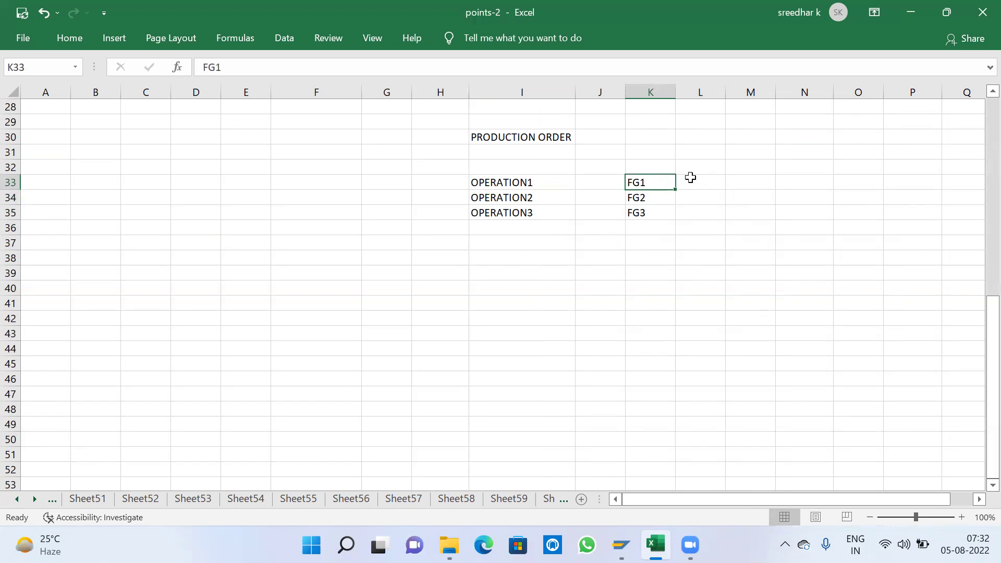
click(706, 178)
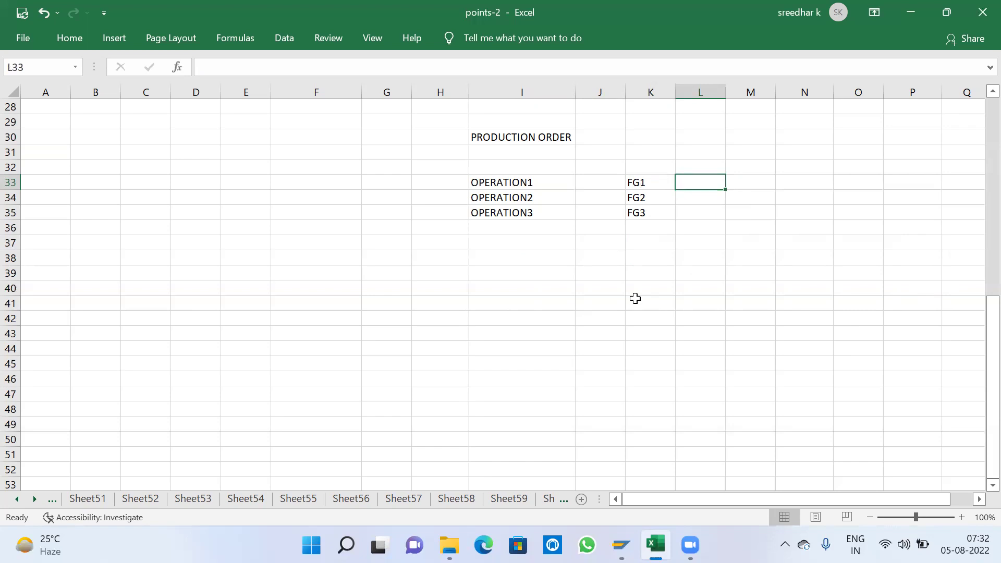
click(459, 195)
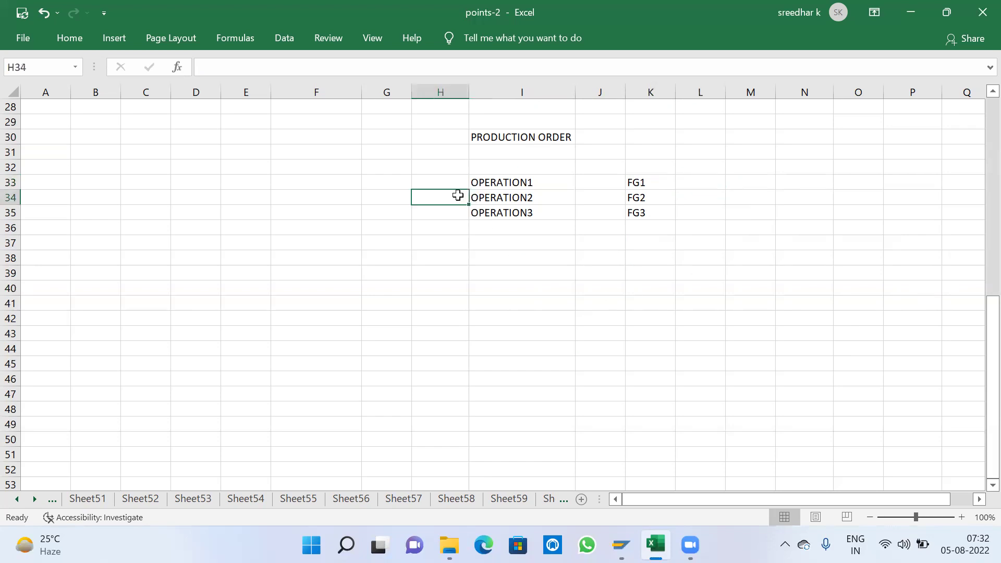
click(490, 196)
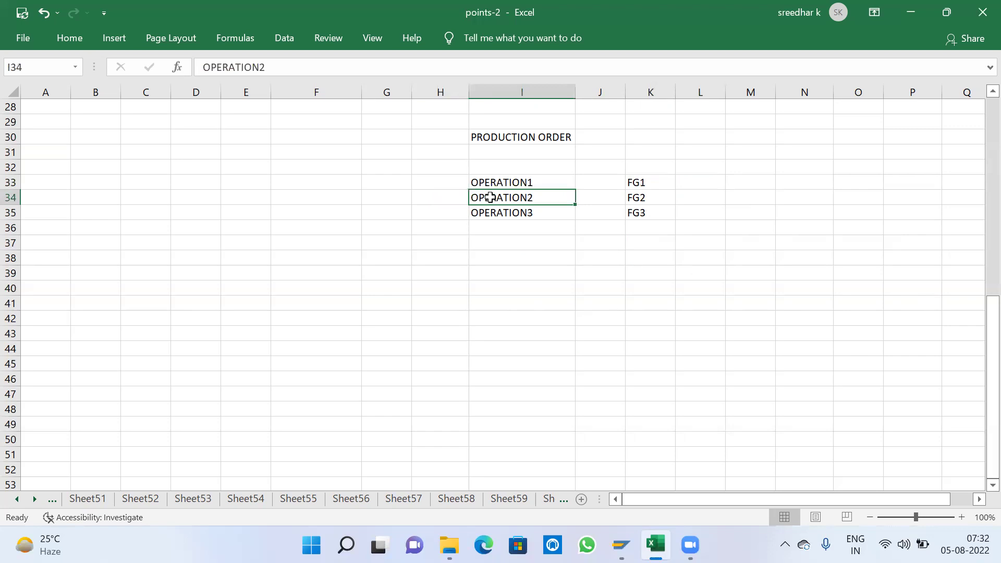
click(641, 196)
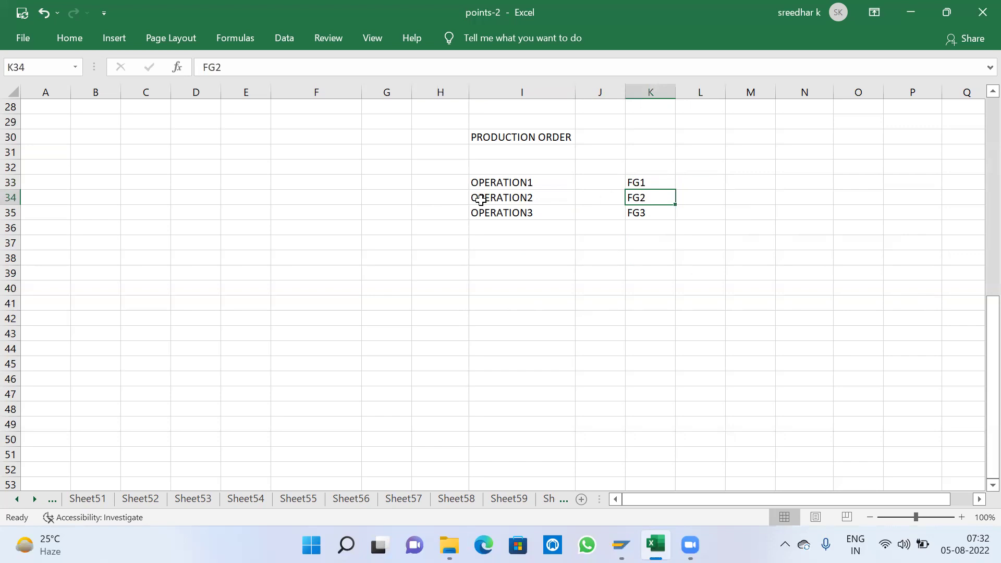
click(507, 213)
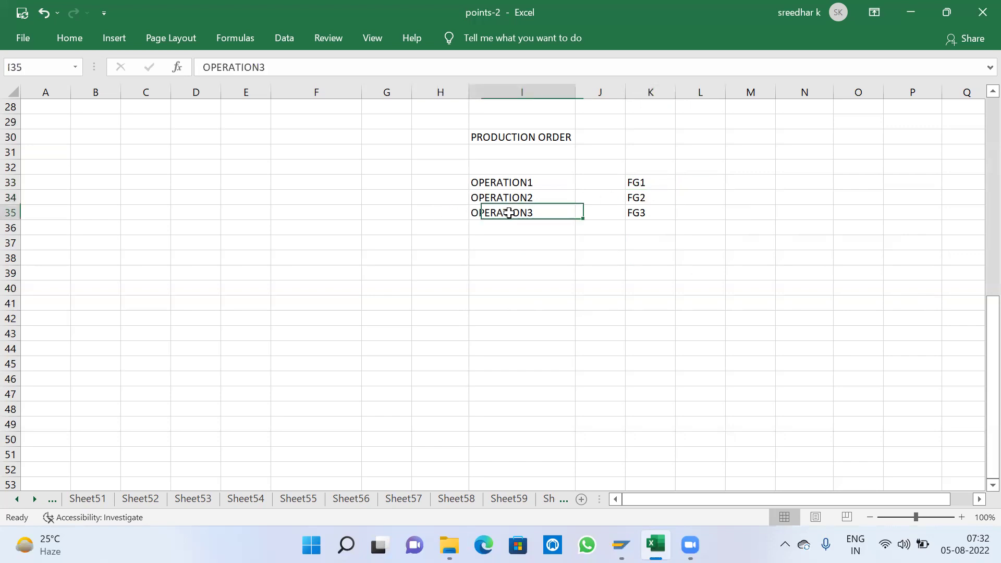
click(652, 210)
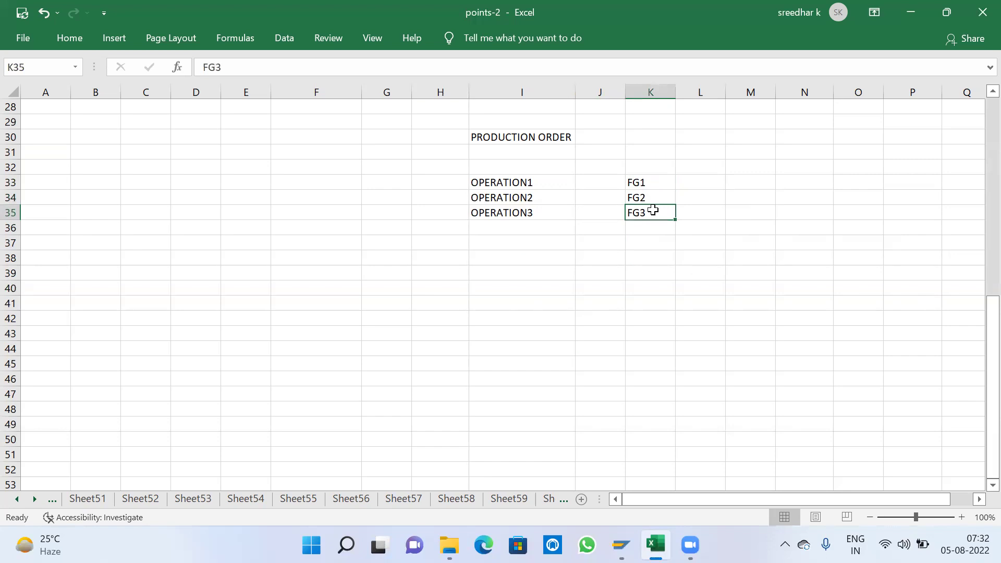
drag(658, 185, 658, 213)
click(707, 199)
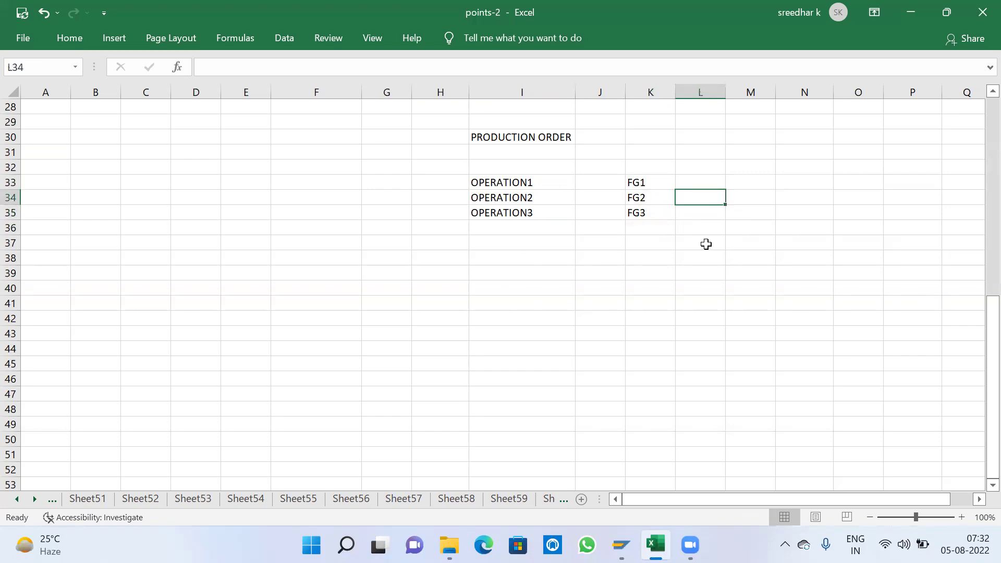
click(641, 181)
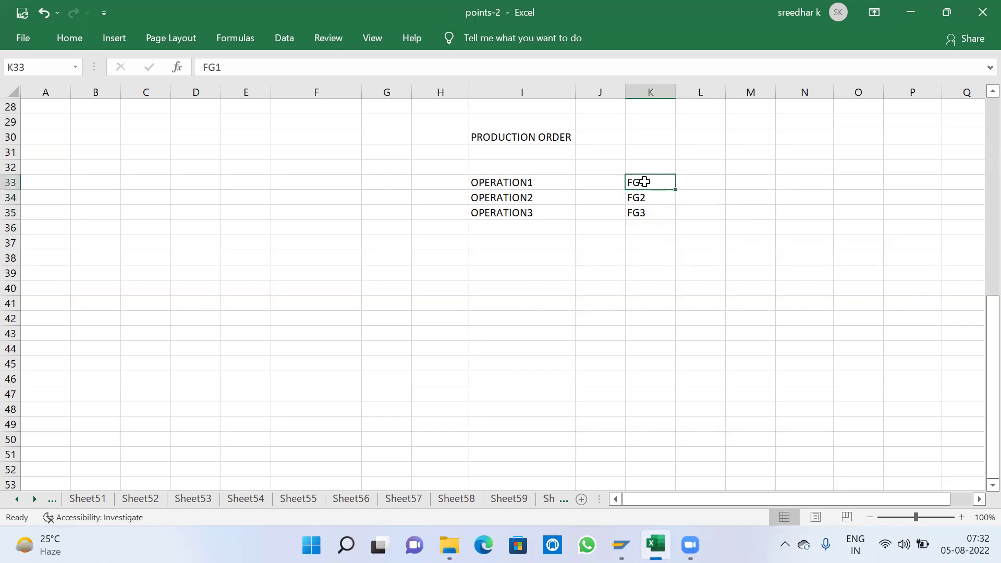
click(692, 183)
click(632, 198)
click(701, 201)
click(632, 212)
click(699, 213)
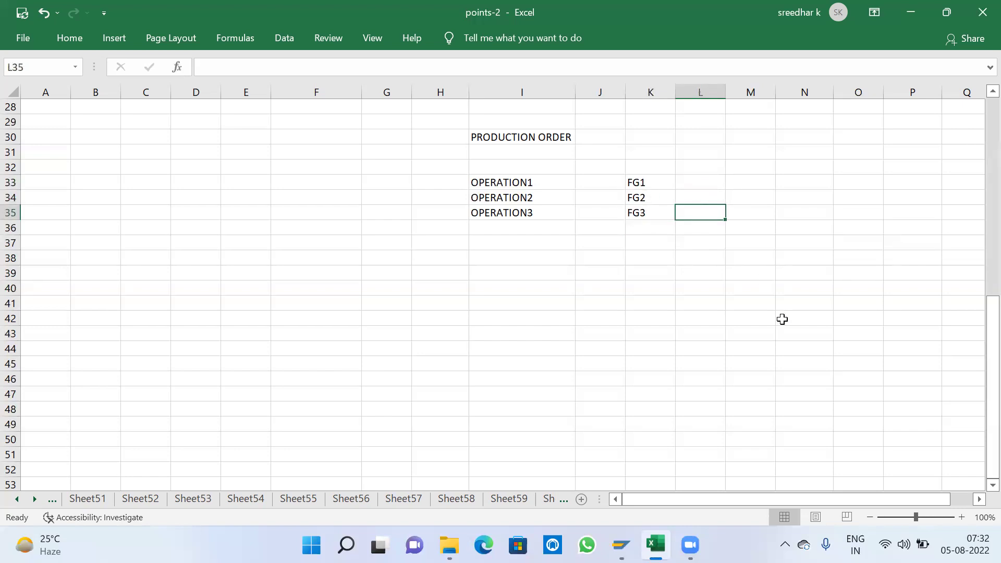
drag(530, 182, 635, 220)
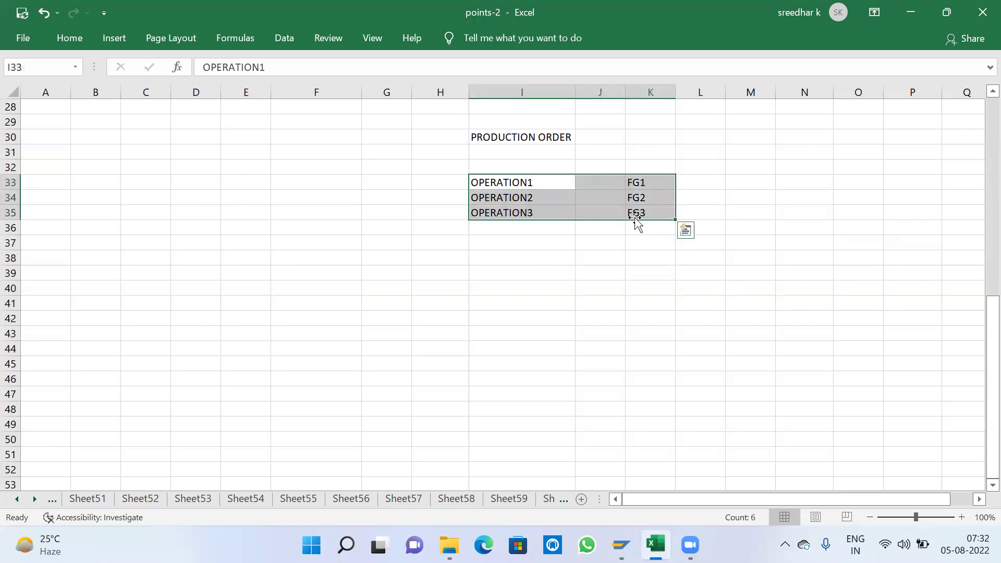
click(532, 137)
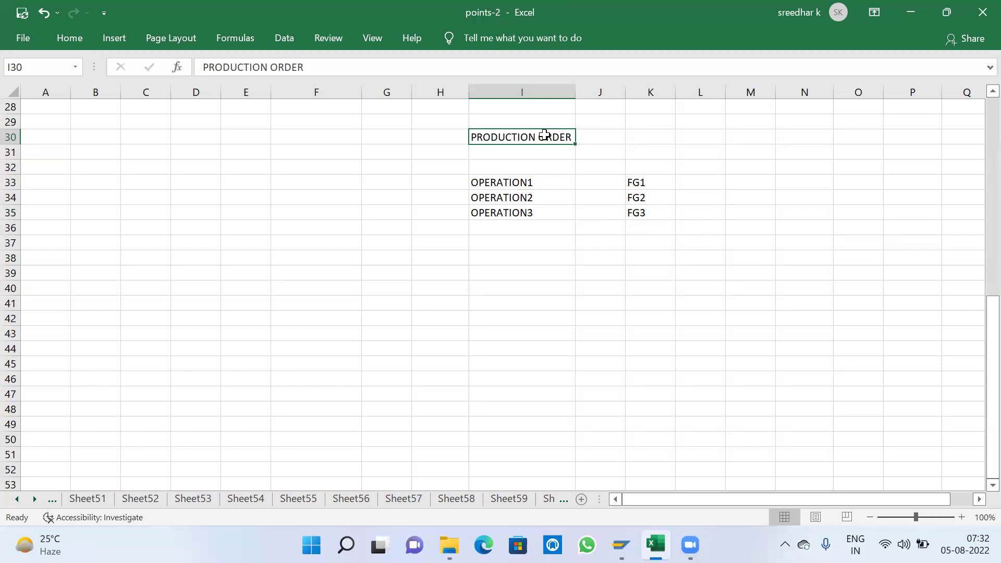
drag(519, 182, 533, 211)
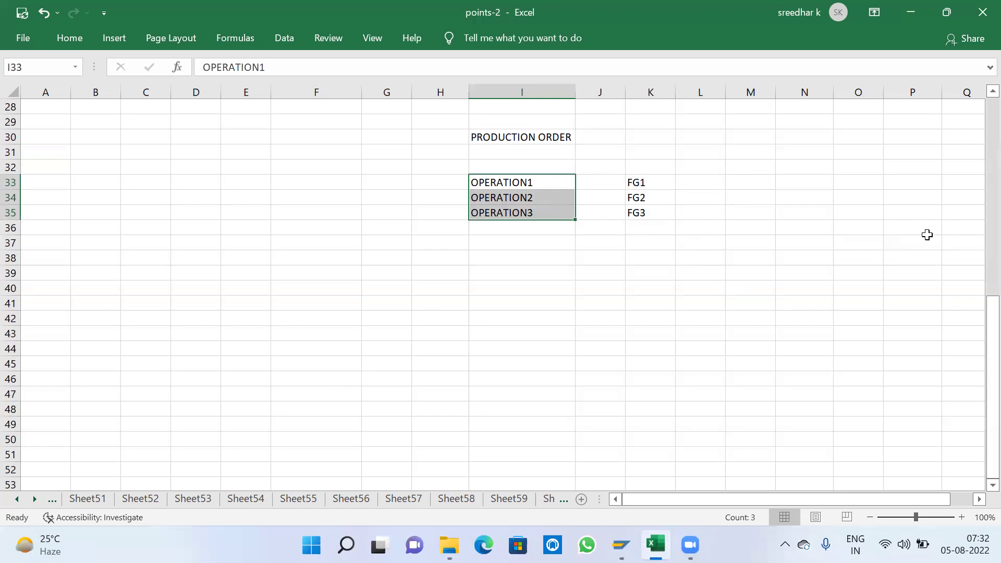
key(ctrl+v)
Step: Extend the OPERATION1 row with WC in L33, CC in M33 and A,TYPE in N33
click(493, 180)
click(641, 181)
click(692, 183)
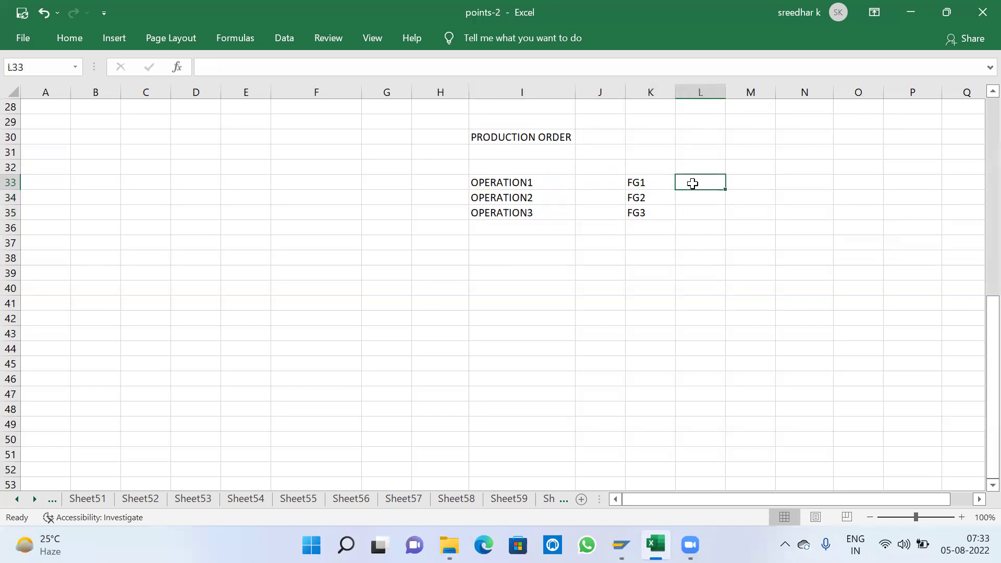
text(WC)
key(Tab)
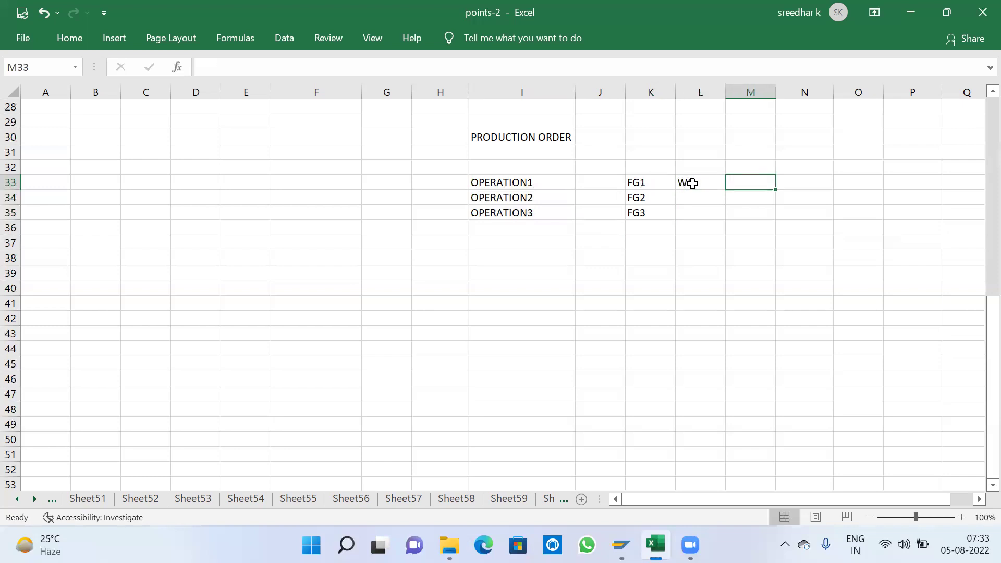
text(CC)
key(Tab)
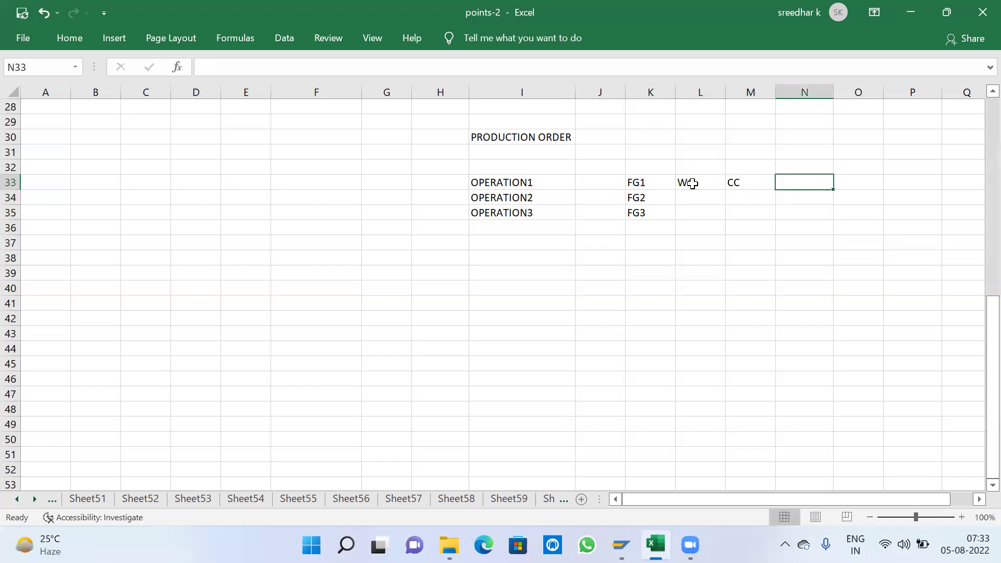
text(A,T)
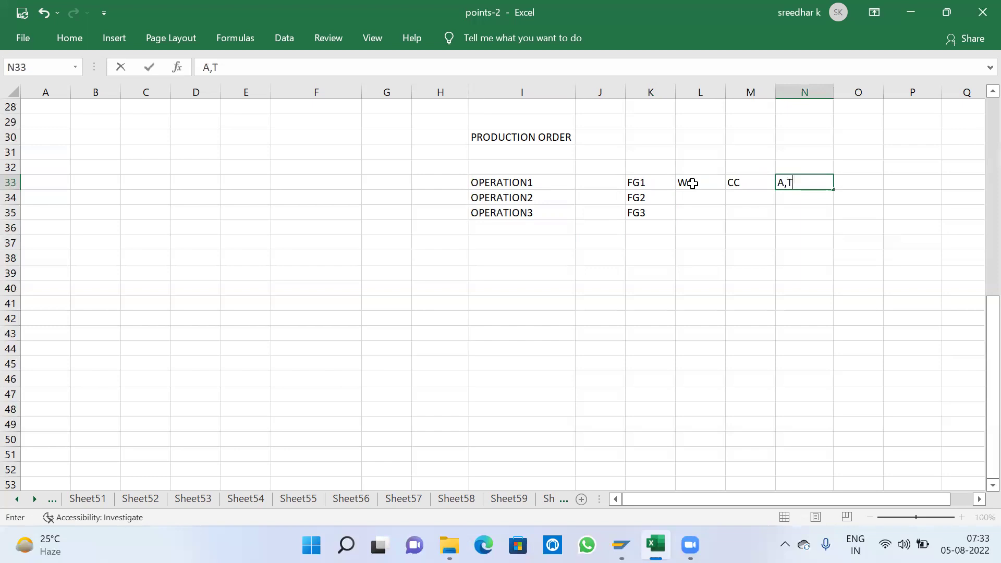
text(YPE)
click(518, 188)
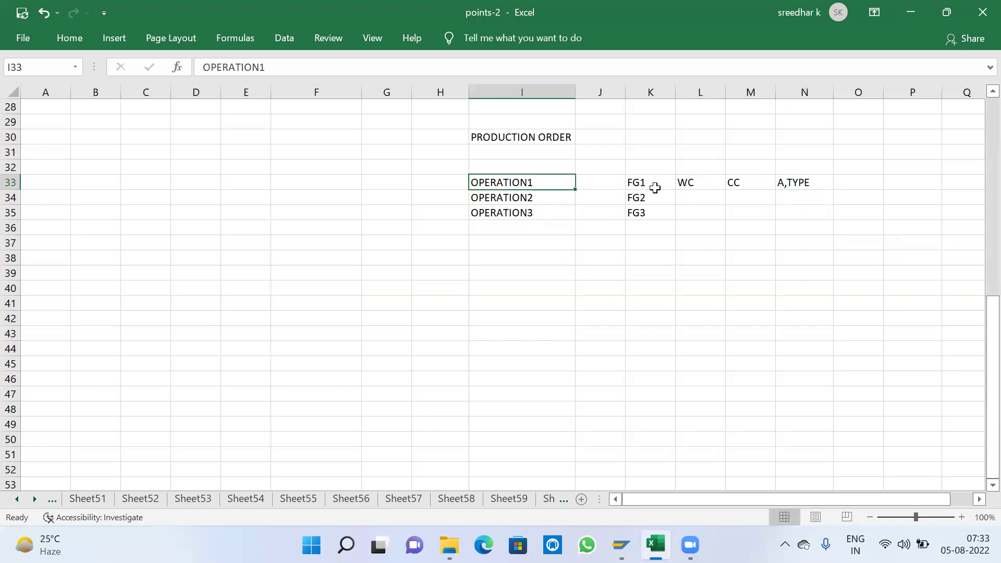
click(687, 184)
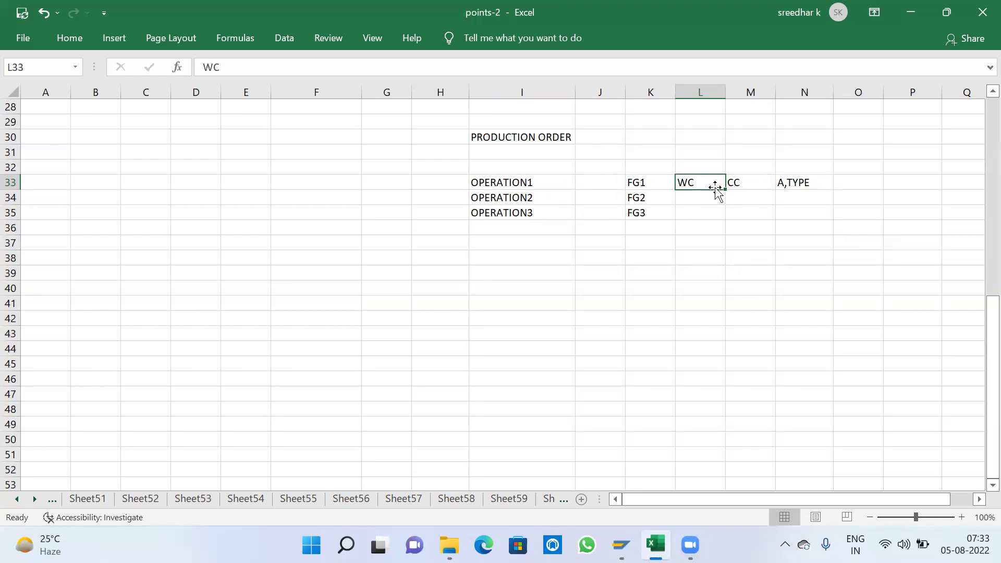
click(740, 184)
drag(740, 184, 797, 184)
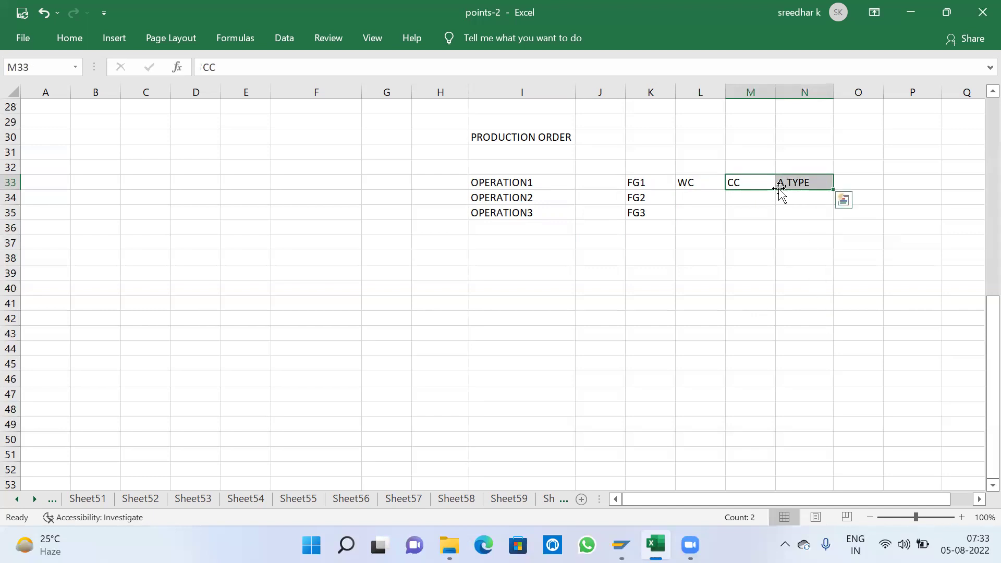
Step: Enter KP26 in M31, KSPI in N31, MANUALLY in O31 and KP06 in N29, above the CC and A,TYPE entries
drag(730, 181, 789, 177)
click(759, 157)
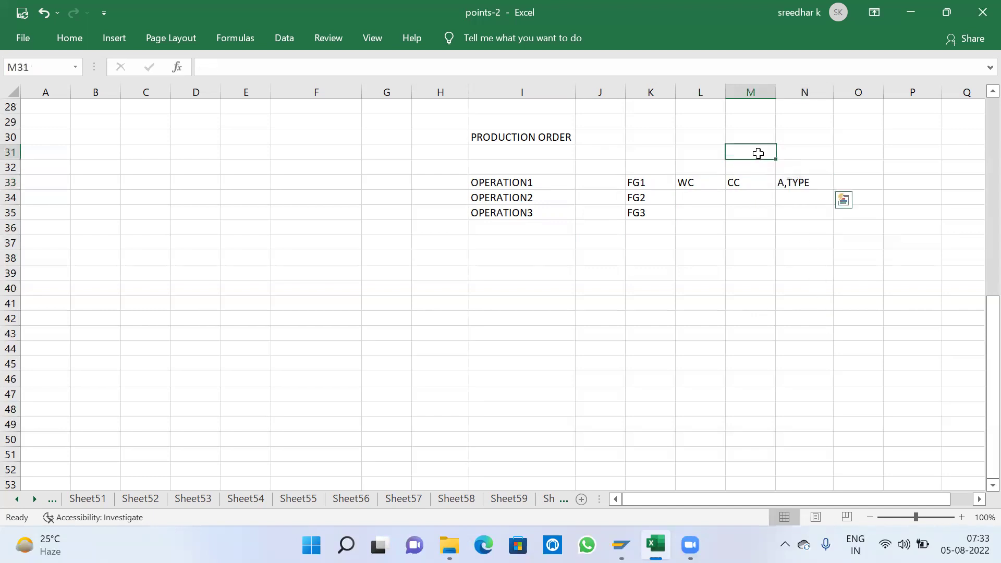
text(KP2)
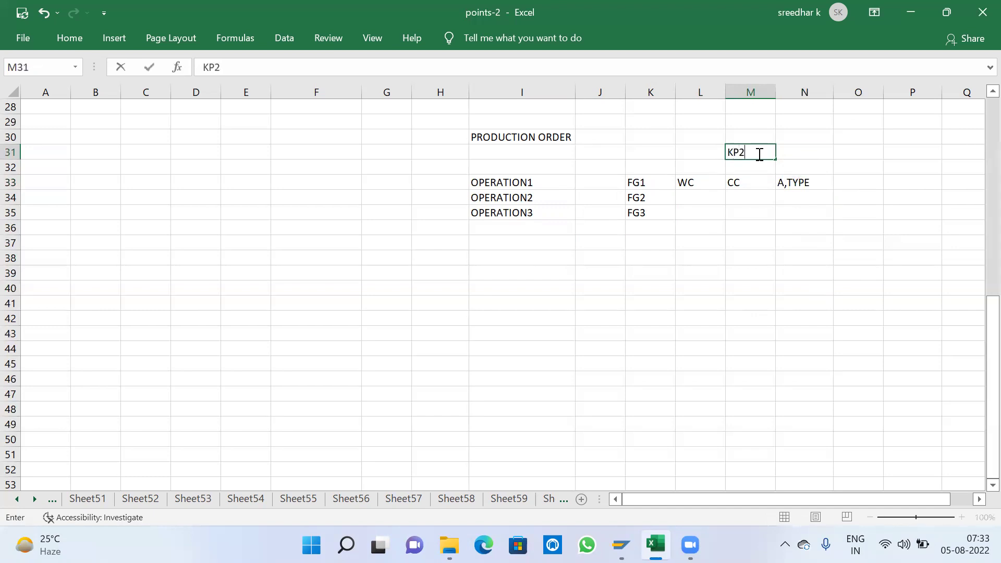
text(6)
click(800, 154)
text(K)
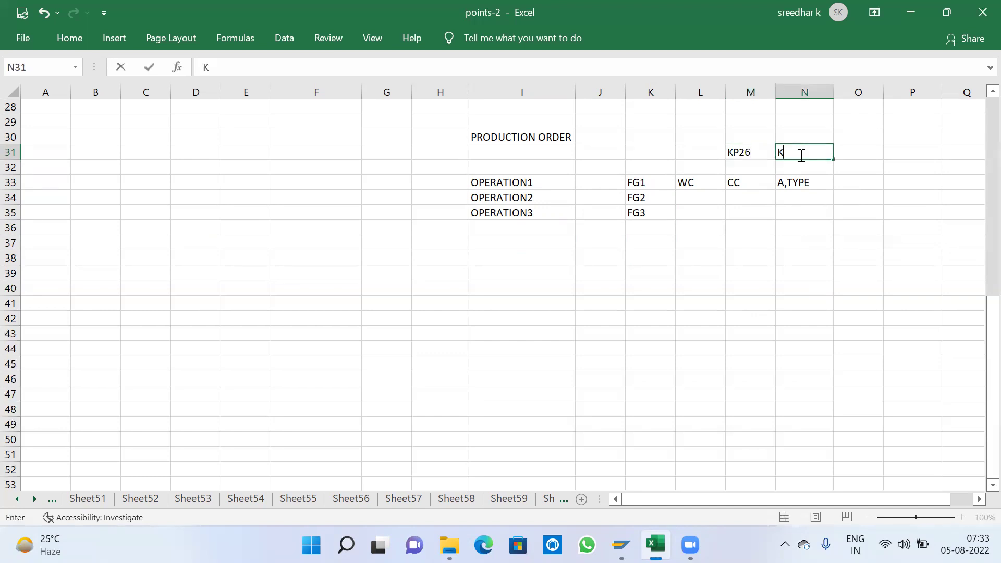
text(SPI)
key(Tab)
text(MANUALLY)
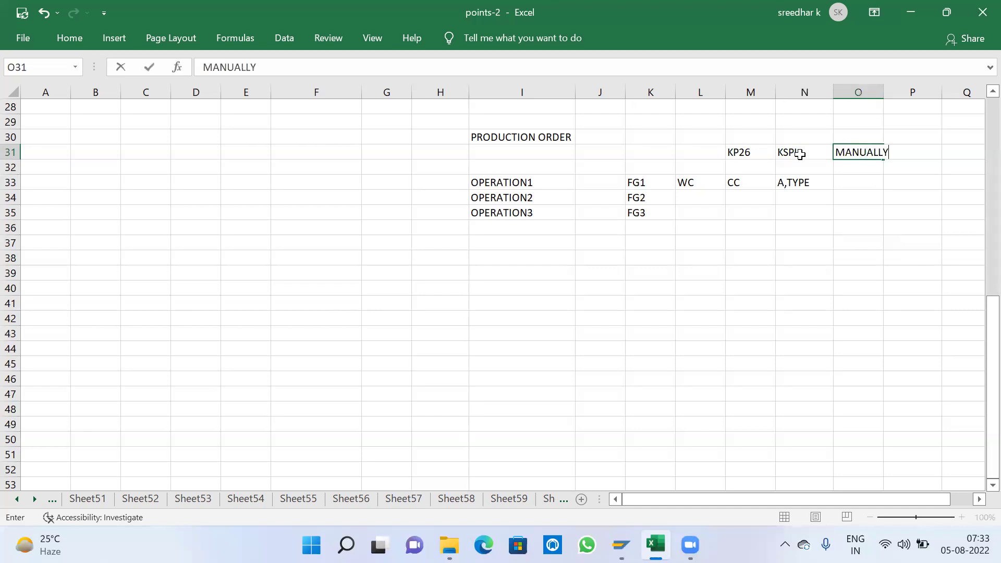
click(803, 153)
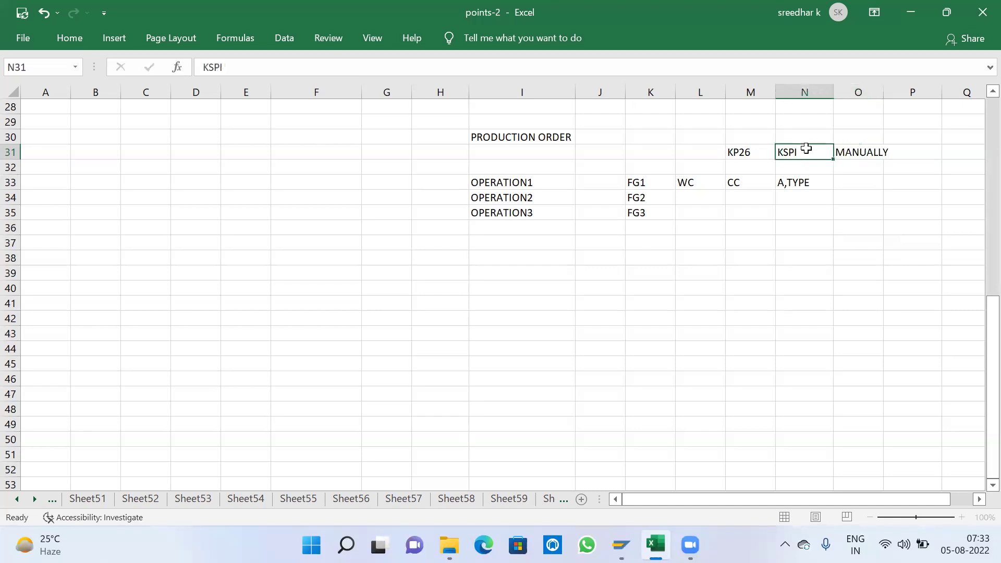
click(811, 124)
text(KP06)
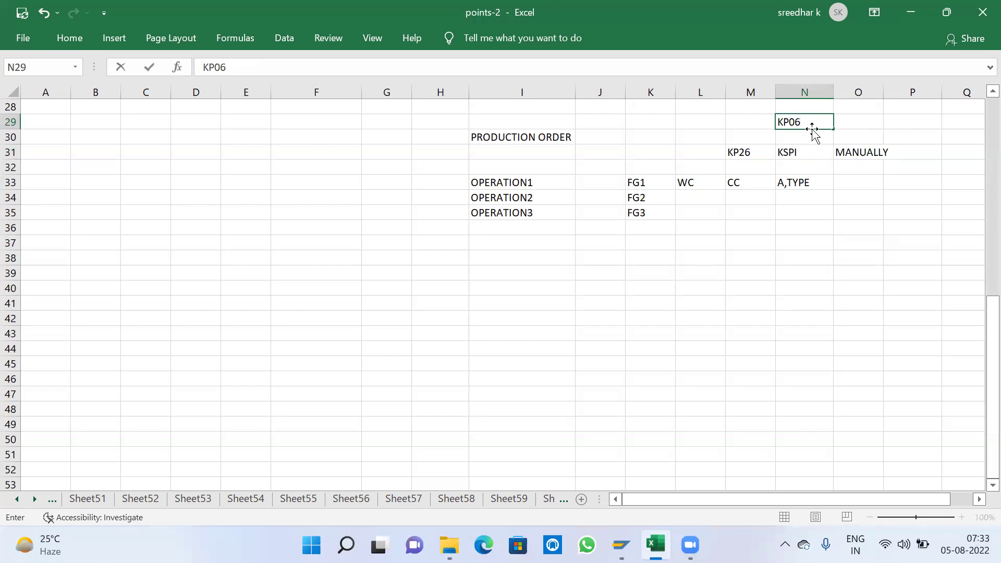
Step: Enter WC1 in L34 as the work centre for OPERATION2
click(706, 195)
text(WC)
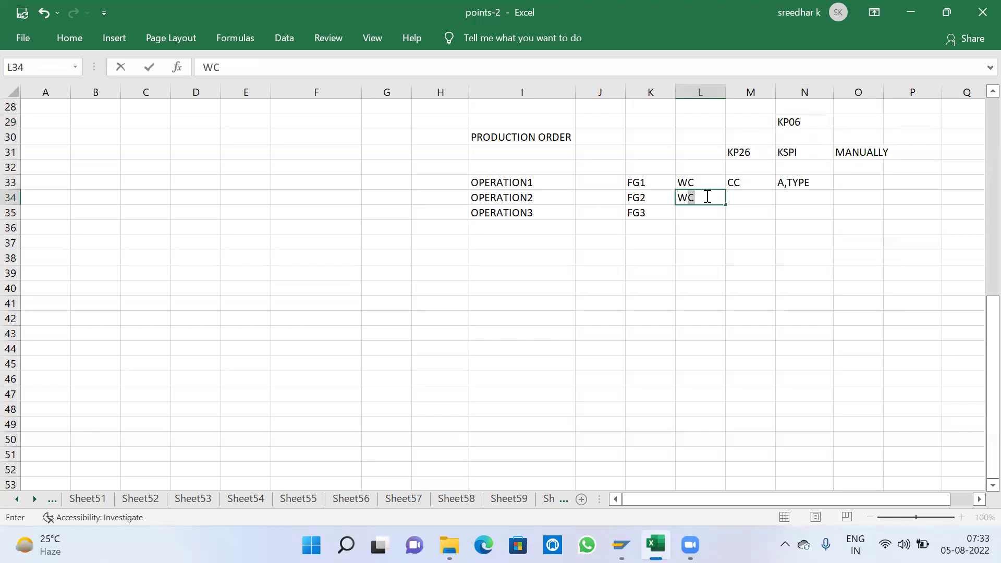
key(Tab)
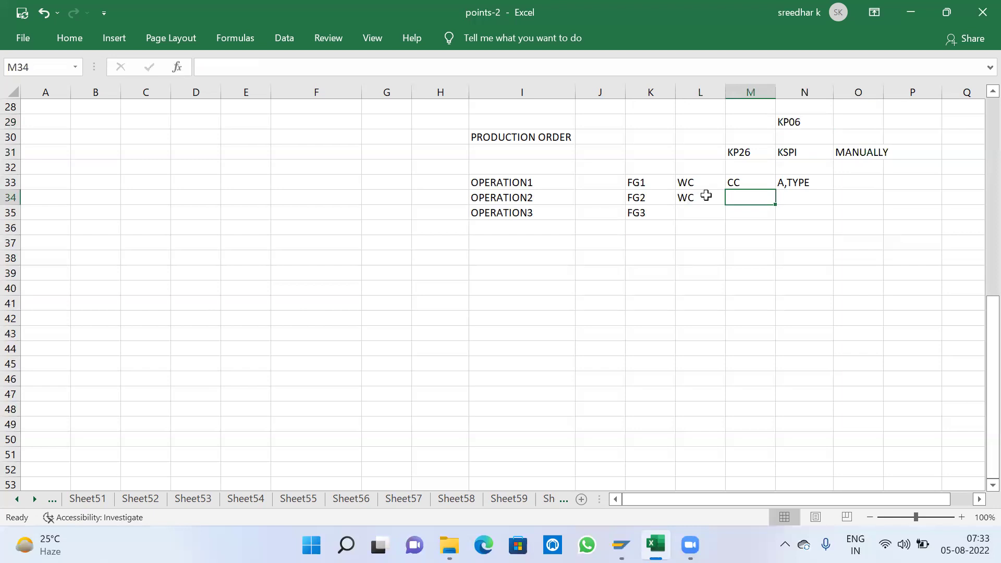
double_click(706, 195)
text(1)
key(Tab)
Step: Enter BOM in G34, beside the operations list
click(390, 201)
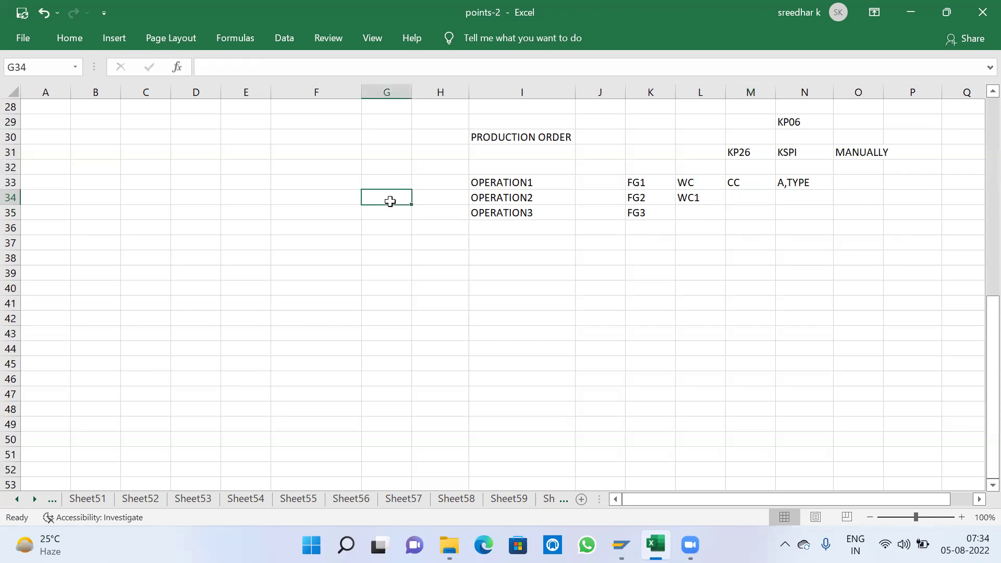
text(BOM)
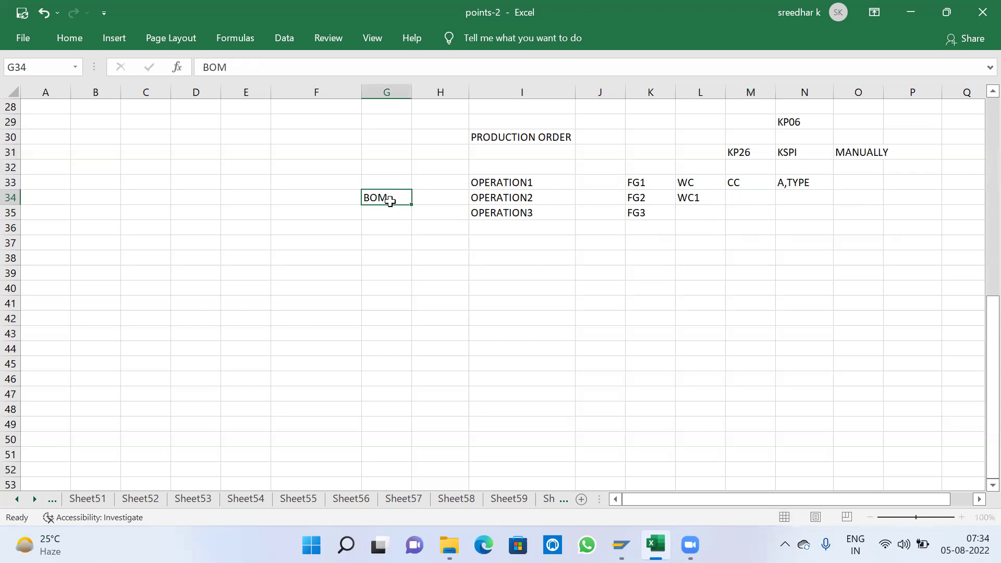
key(Return)
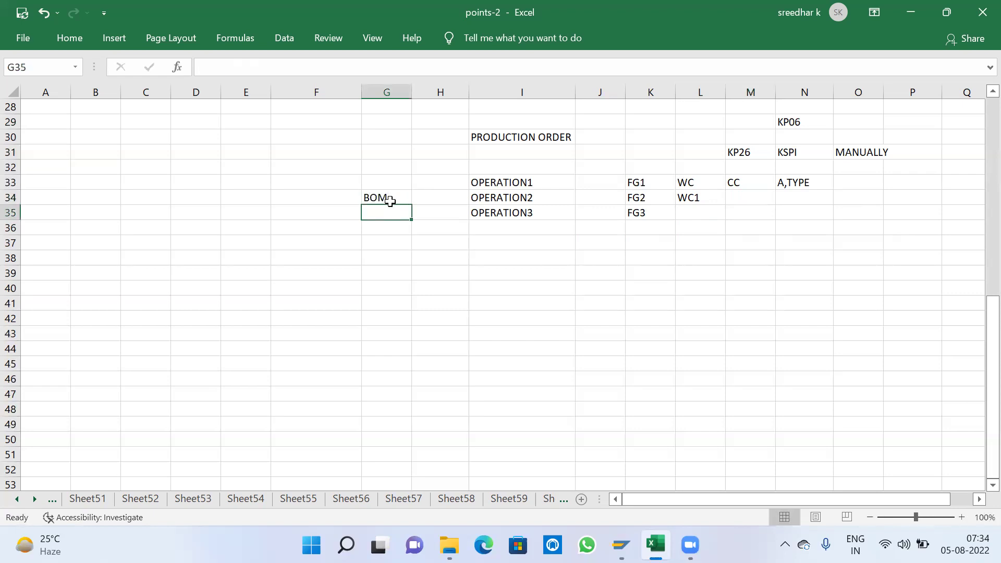
Step: Enter MAIN in I31, directly under the PRODUCTION ORDER heading
click(477, 134)
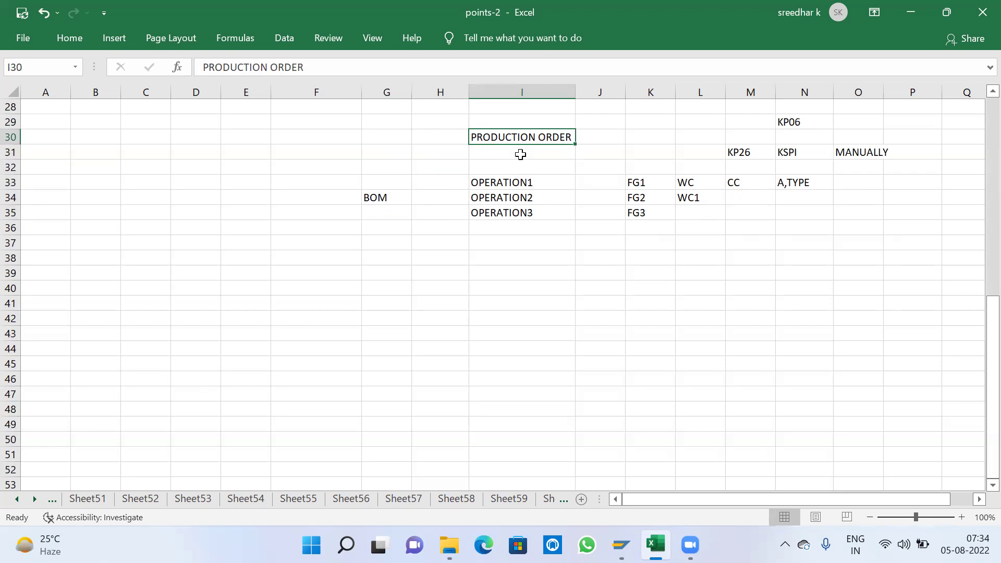
click(520, 155)
text(TEXT)
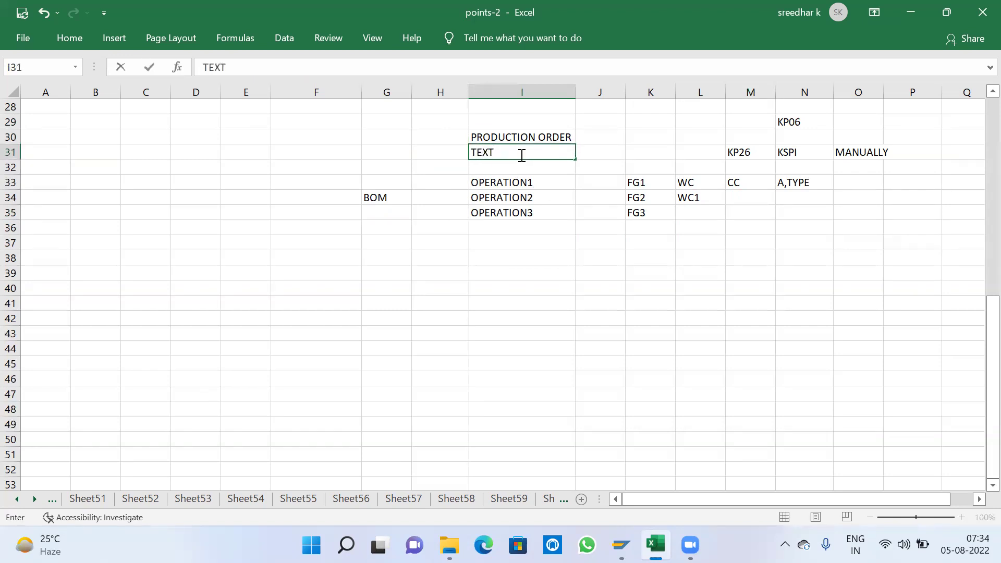
key(BackSpace)
key(BackSpace)
key(BackSpace)
key(BackSpace)
text(MAIN)
click(614, 181)
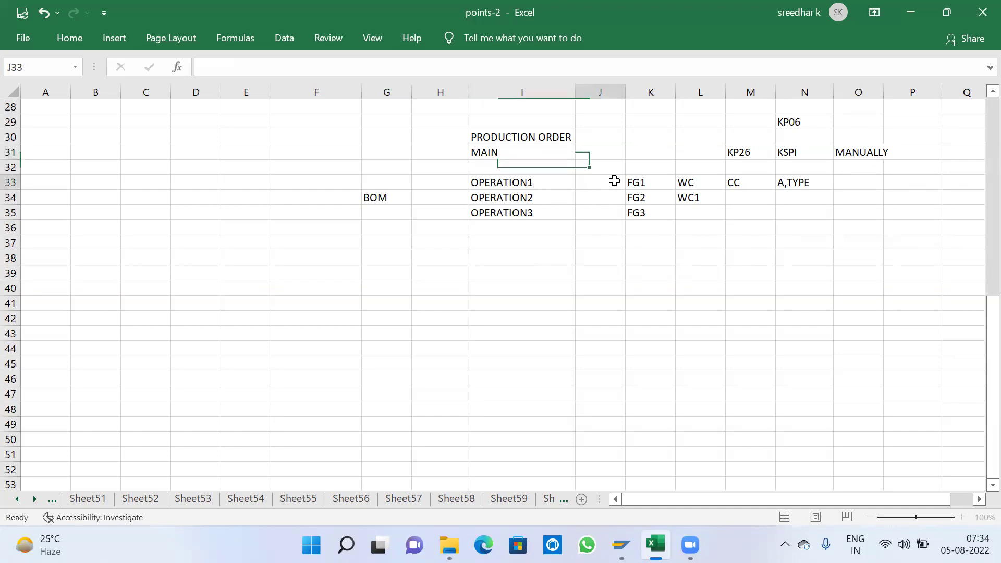
Step: Review how the three operations relate to the BOM, finished goods, work centres, cost centre and activity type
click(549, 203)
click(633, 212)
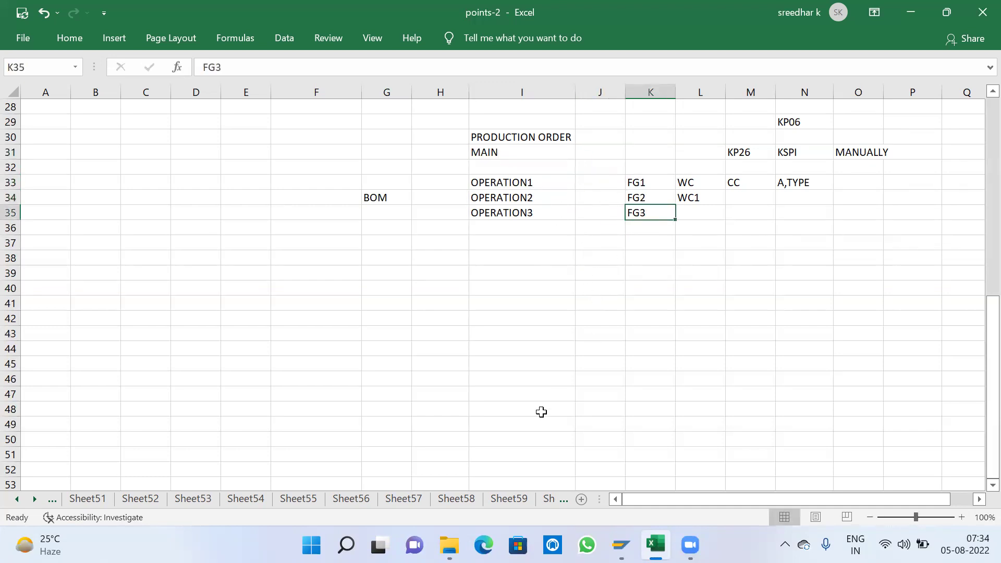
drag(384, 198, 388, 246)
drag(538, 184, 534, 213)
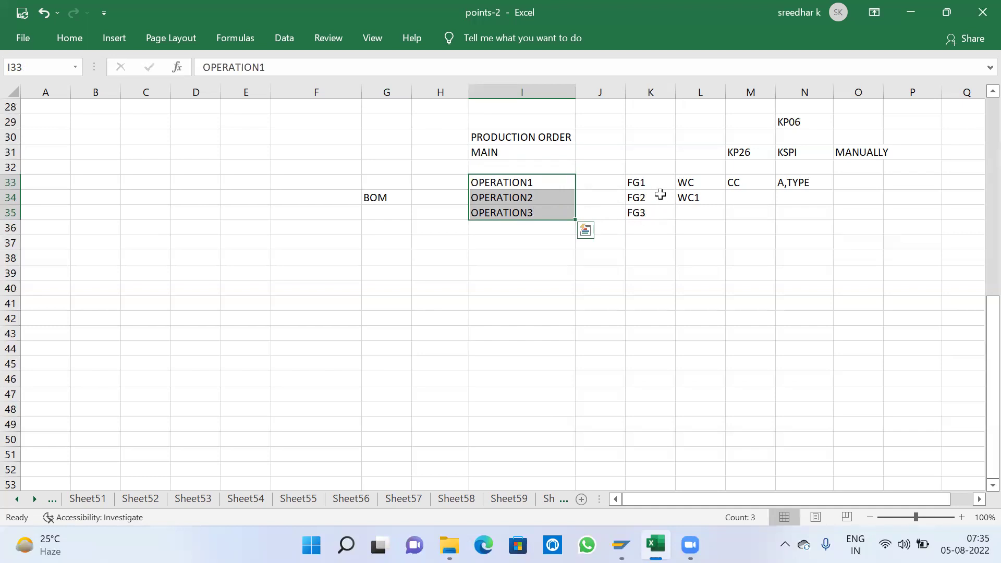
click(494, 186)
drag(684, 183, 696, 228)
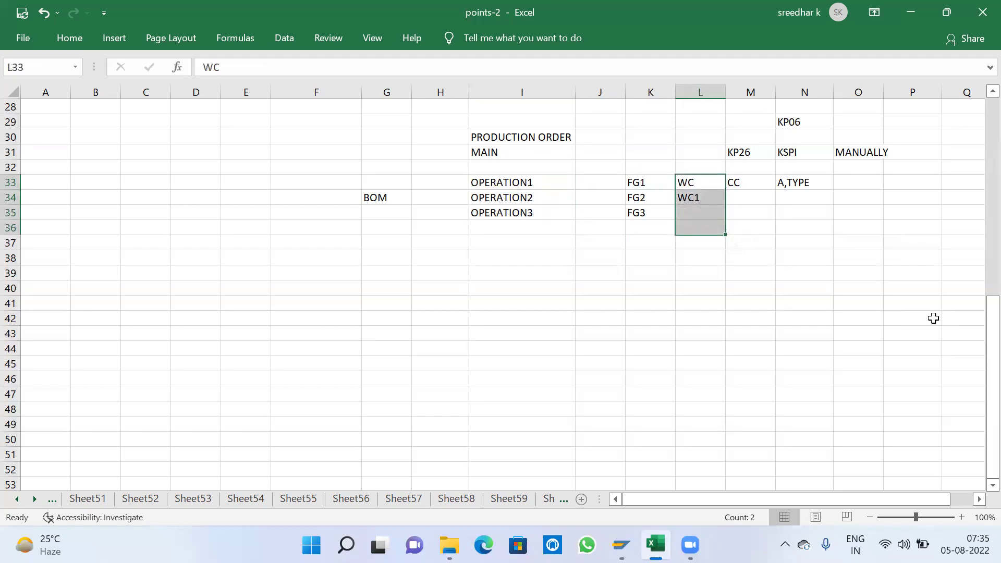
click(713, 182)
drag(736, 182, 806, 183)
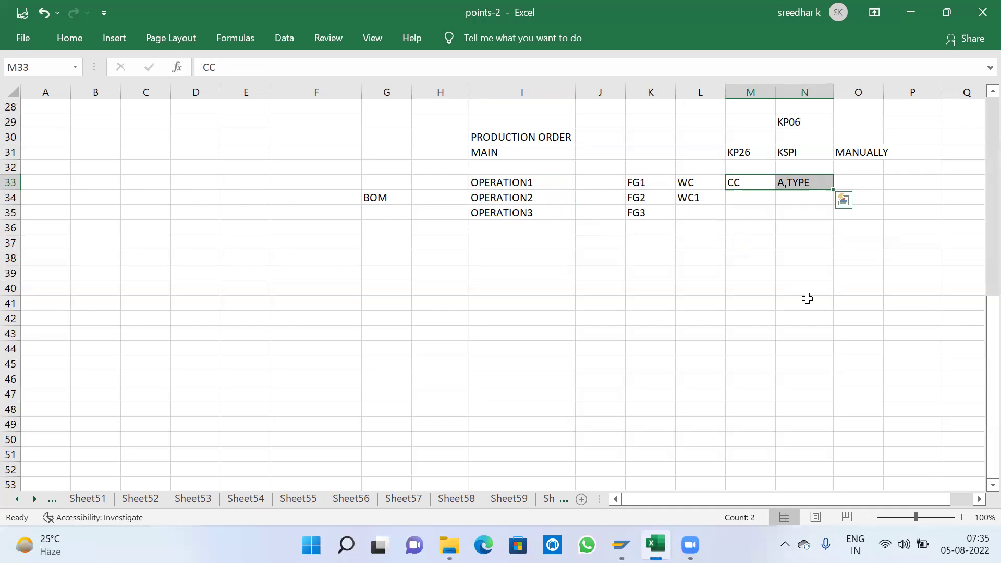
Step: Enter WC2 in L35 for OPERATION3 and CC in M34 and M35 for the last two operations
click(692, 216)
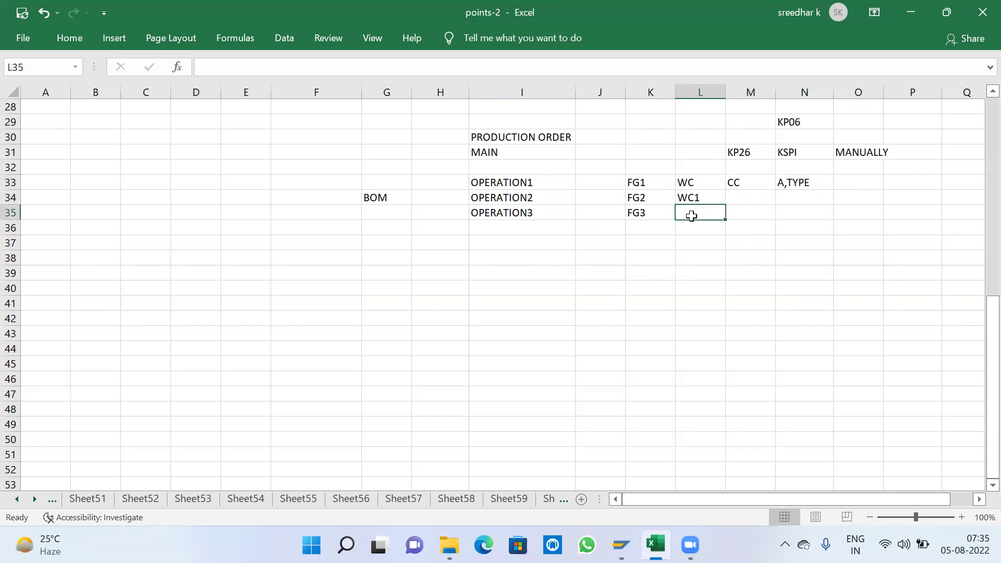
text(WC2)
click(755, 195)
text(CC)
click(755, 212)
text(CC)
click(757, 313)
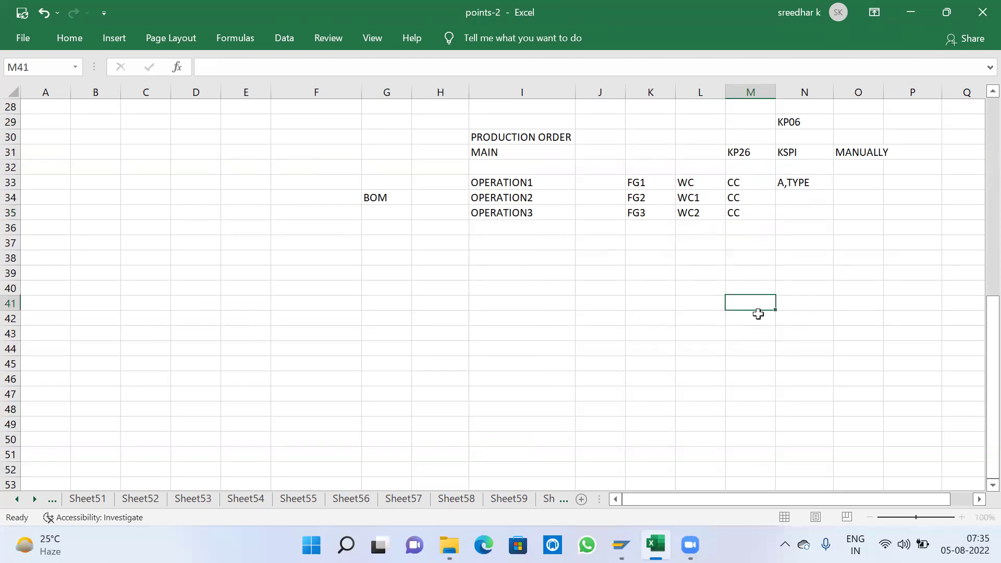
click(699, 196)
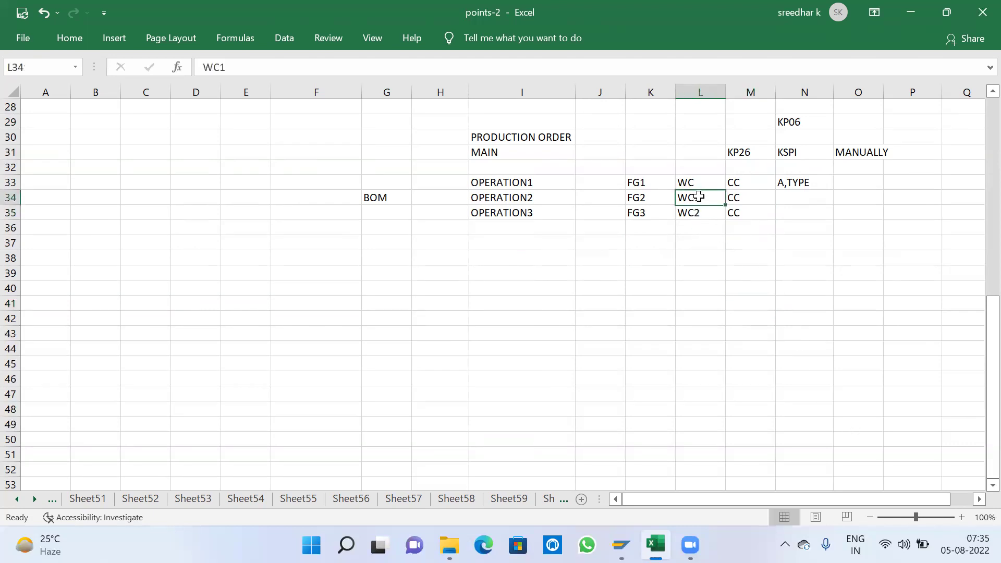
click(733, 183)
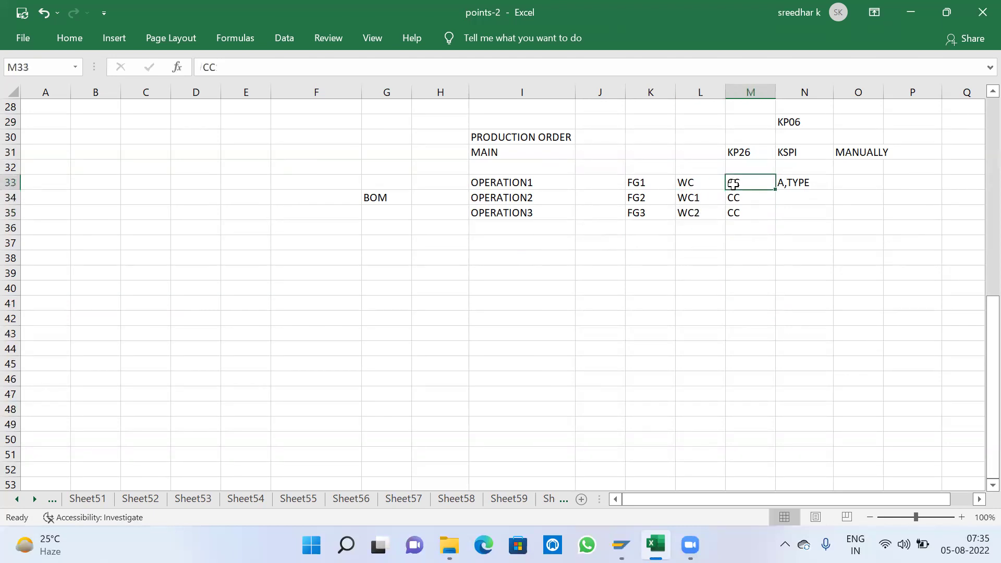
click(696, 187)
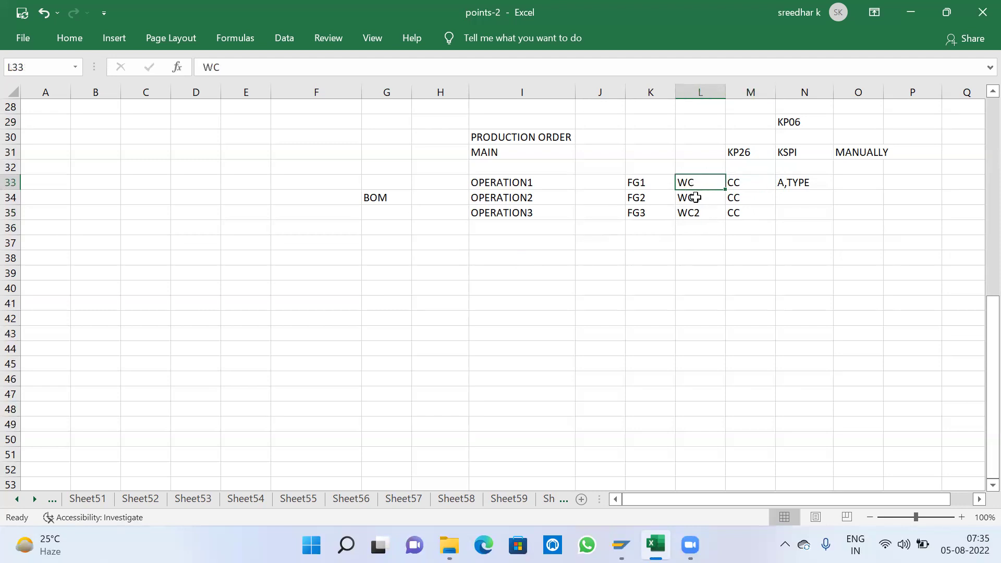
click(746, 184)
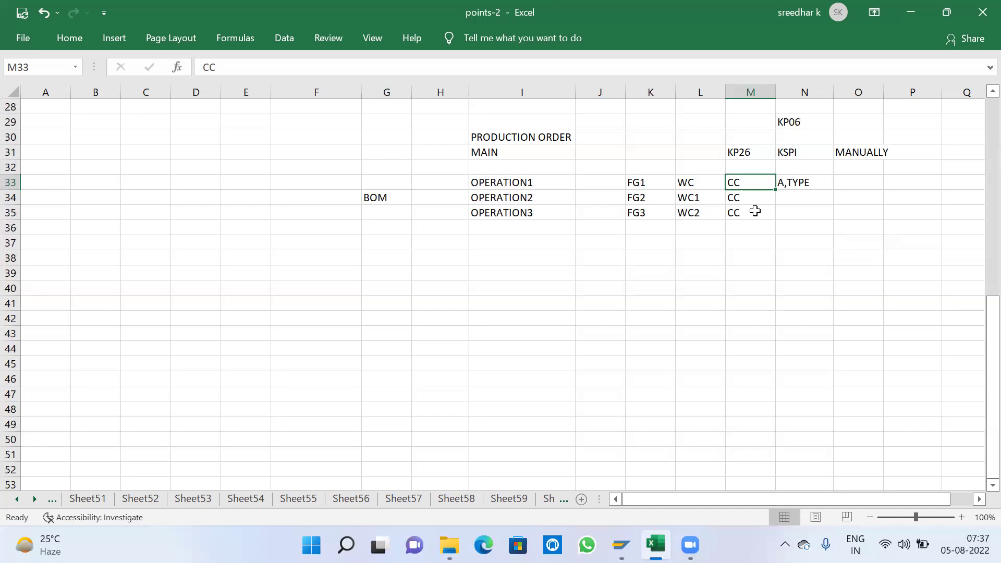
Step: Switch to the SAP Display IMG session and try to run transaction CKMH for single-level material price determination
click(621, 545)
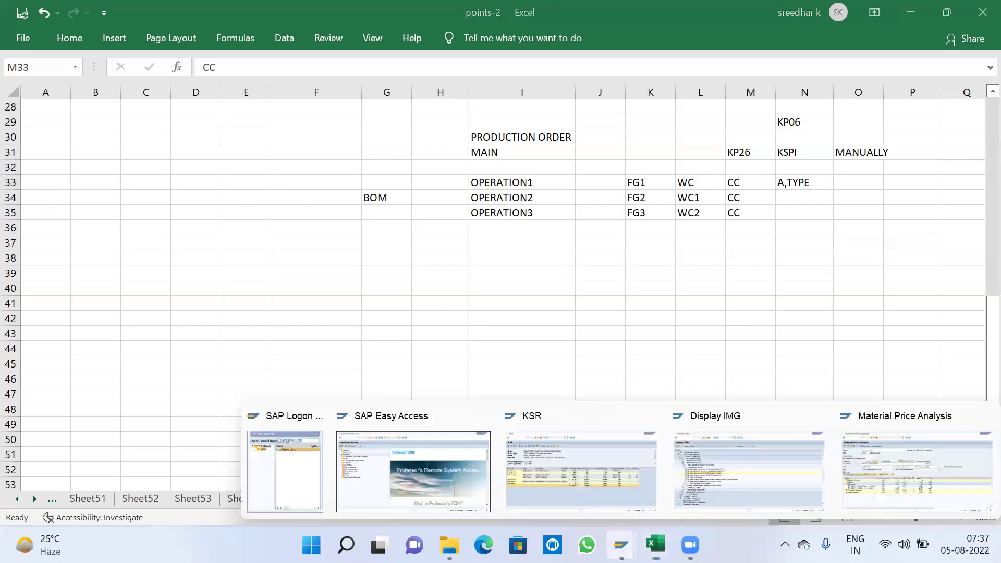
click(730, 495)
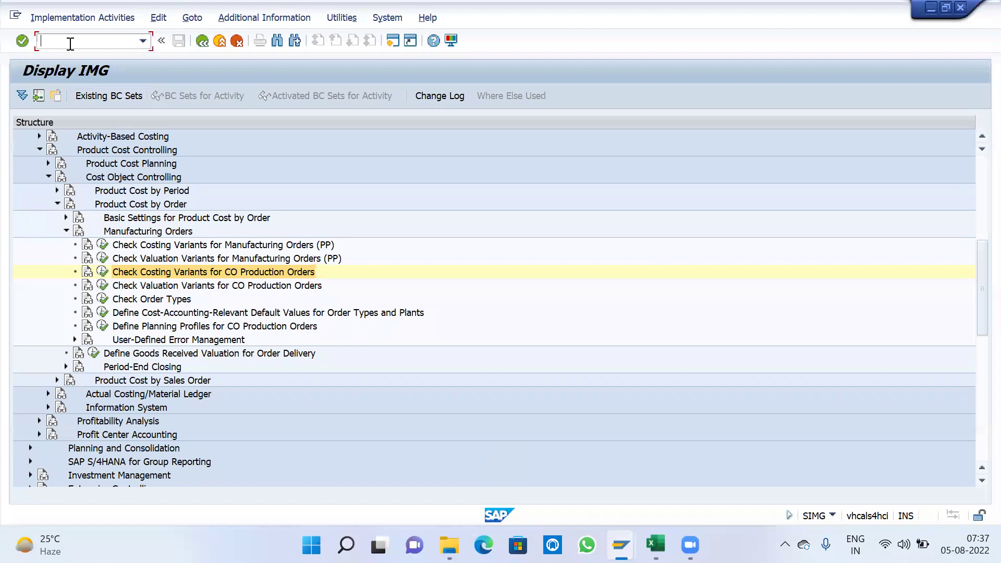
text(/NCKMH)
key(Return)
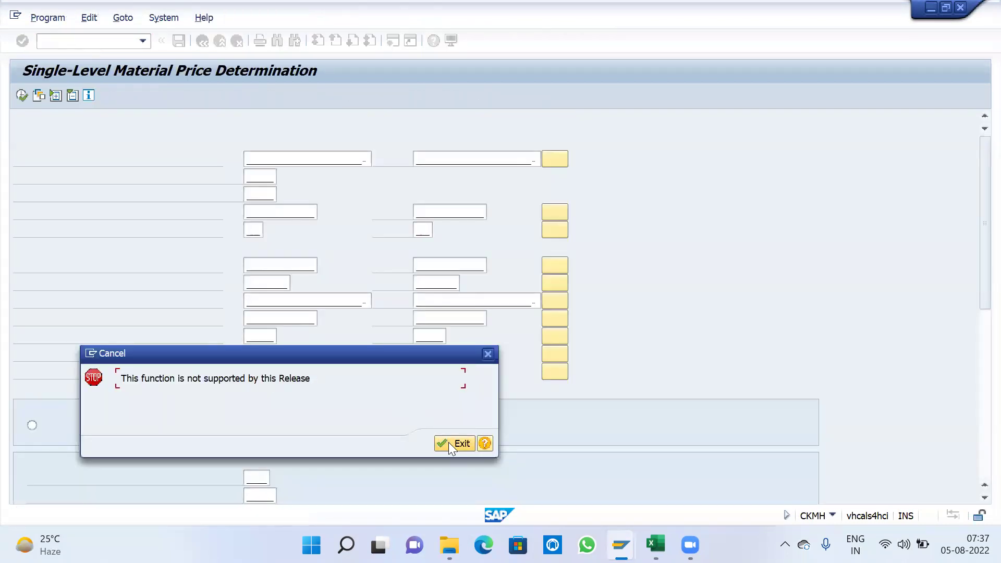
click(449, 442)
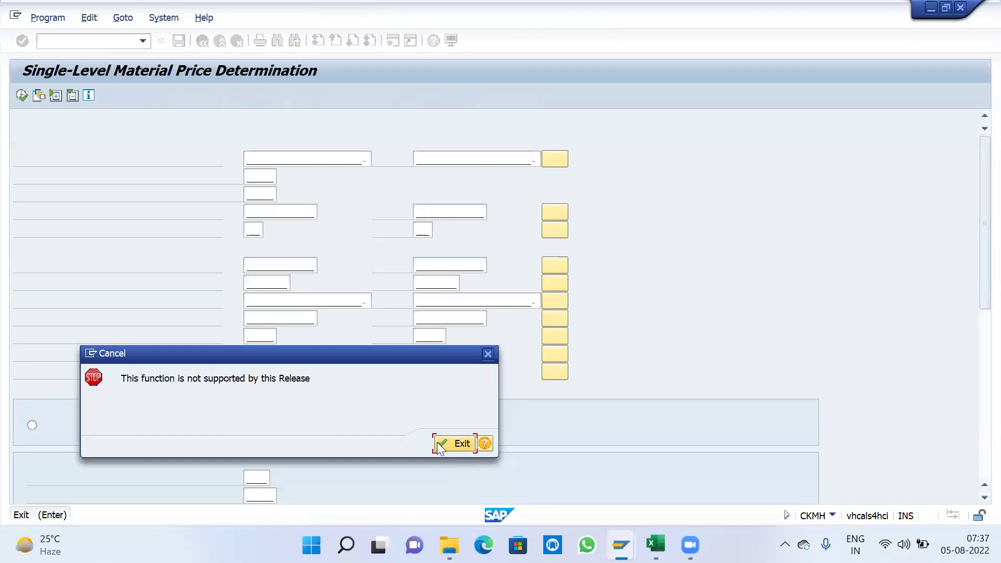
click(445, 443)
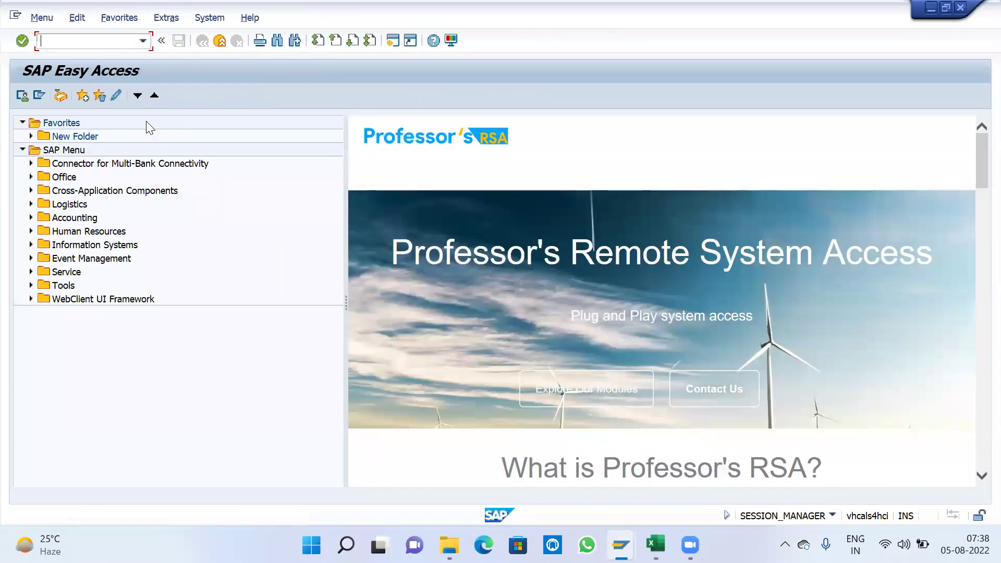
Step: Try to run transaction CKMI for material ledger closing entries, read the dialog text, and dismiss it
text(CKMI)
key(Return)
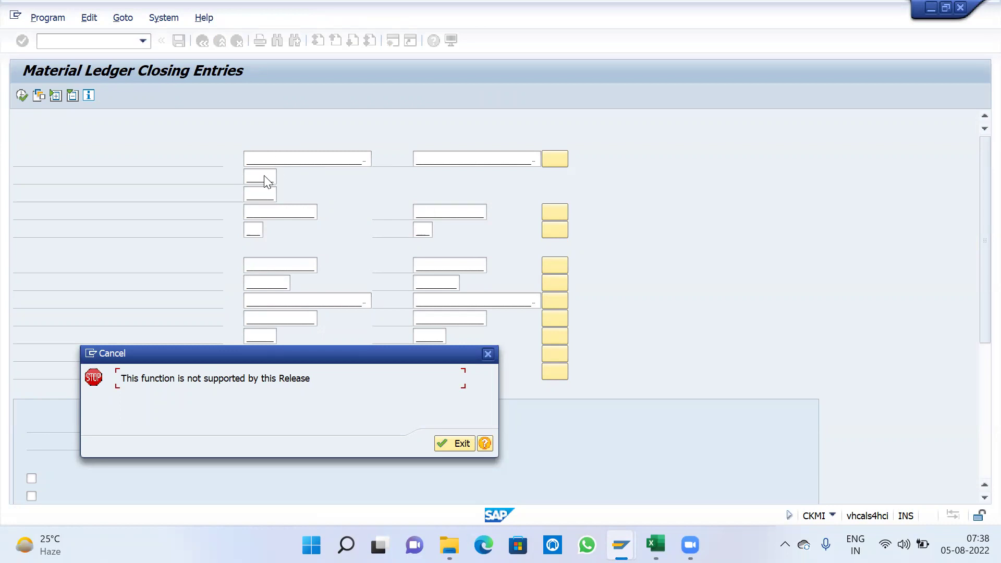
drag(119, 377, 339, 375)
click(339, 375)
drag(323, 381, 117, 368)
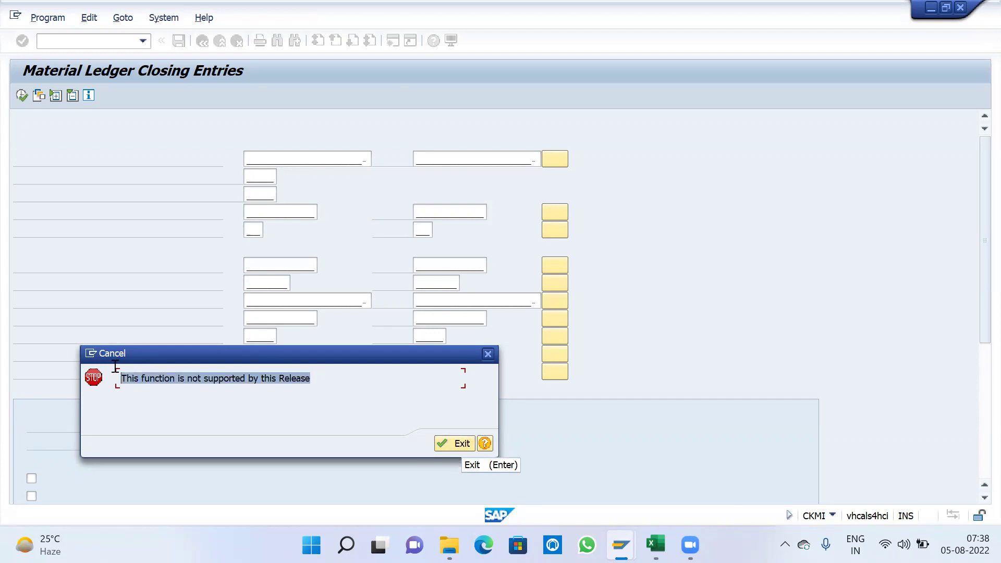
click(116, 372)
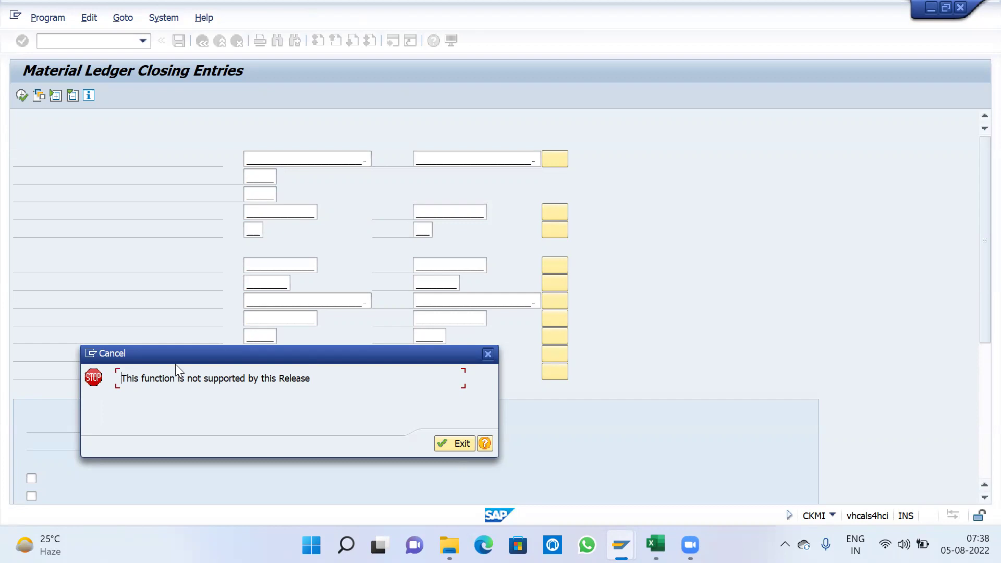
click(489, 352)
Step: Try transaction CKMH twice more, dismissing its dialog each time
text(C)
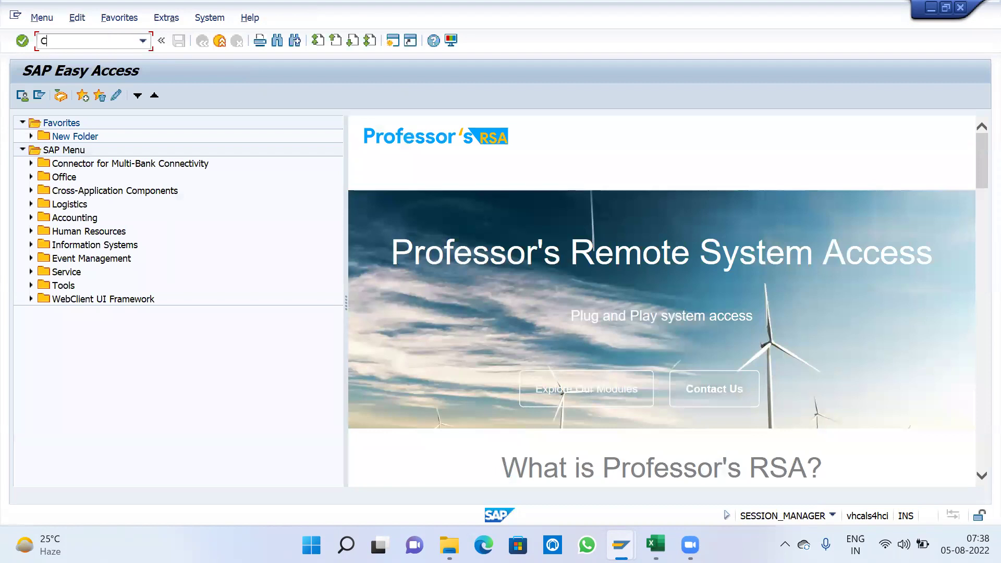
text(KMH)
key(Return)
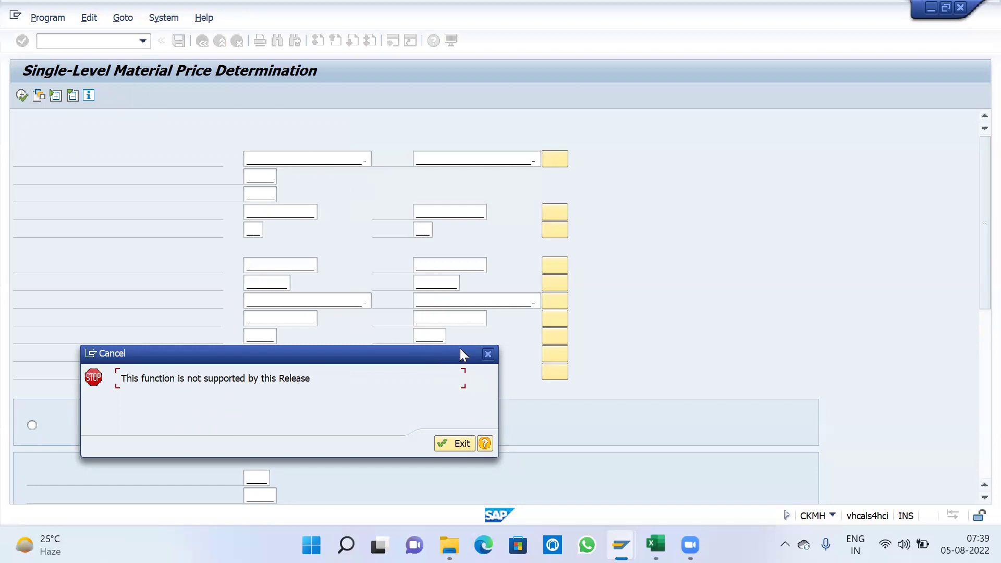
click(488, 354)
text(CKM3)
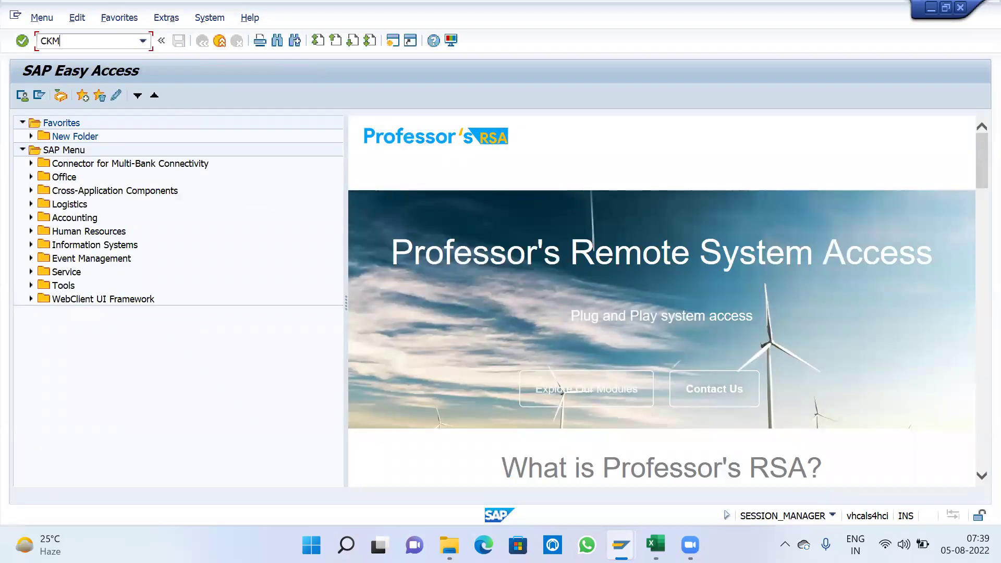
key(Return)
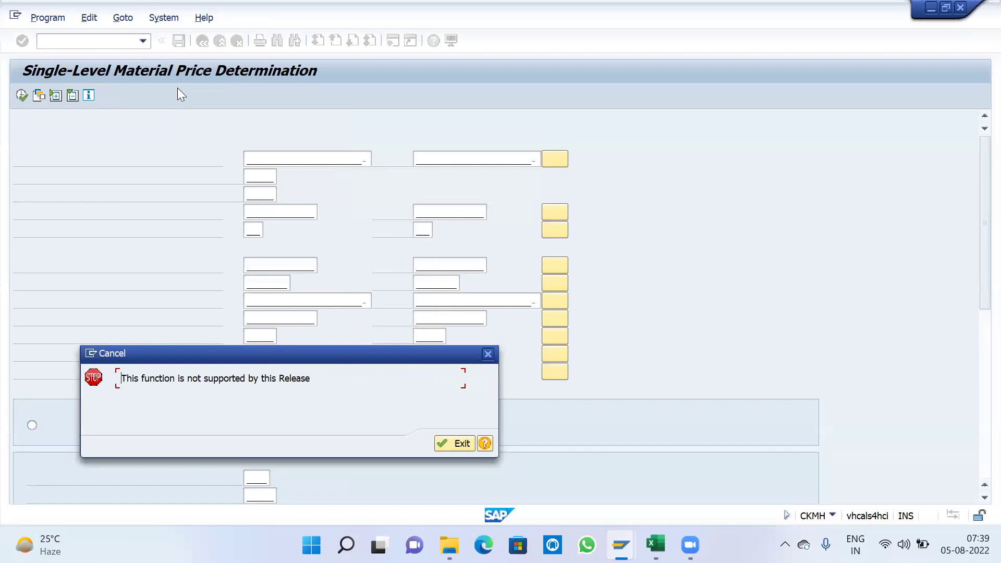
click(486, 354)
Step: Run transaction CKMI once more, reread the dialog text, and exit to SAP Easy Access
click(142, 41)
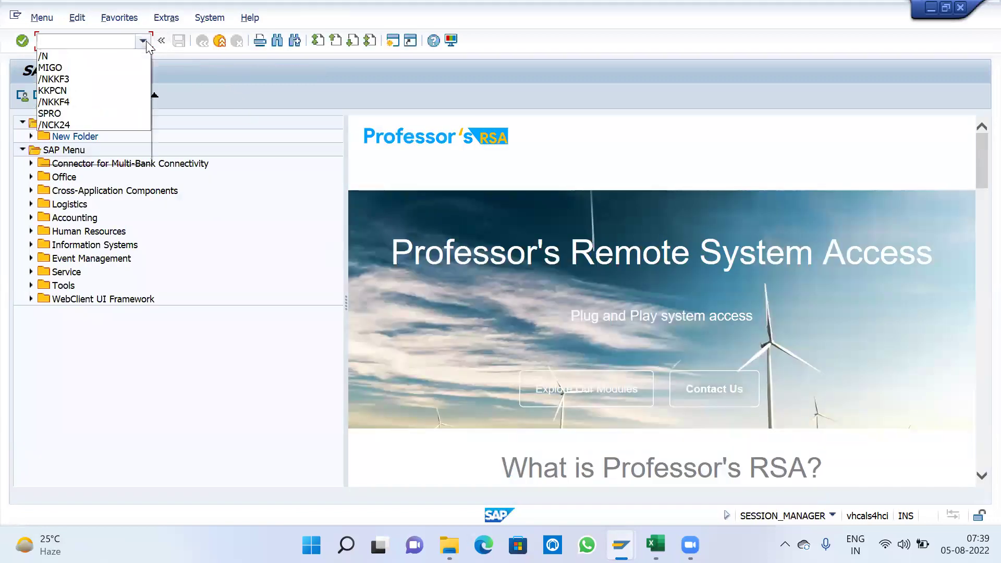
click(125, 64)
click(24, 40)
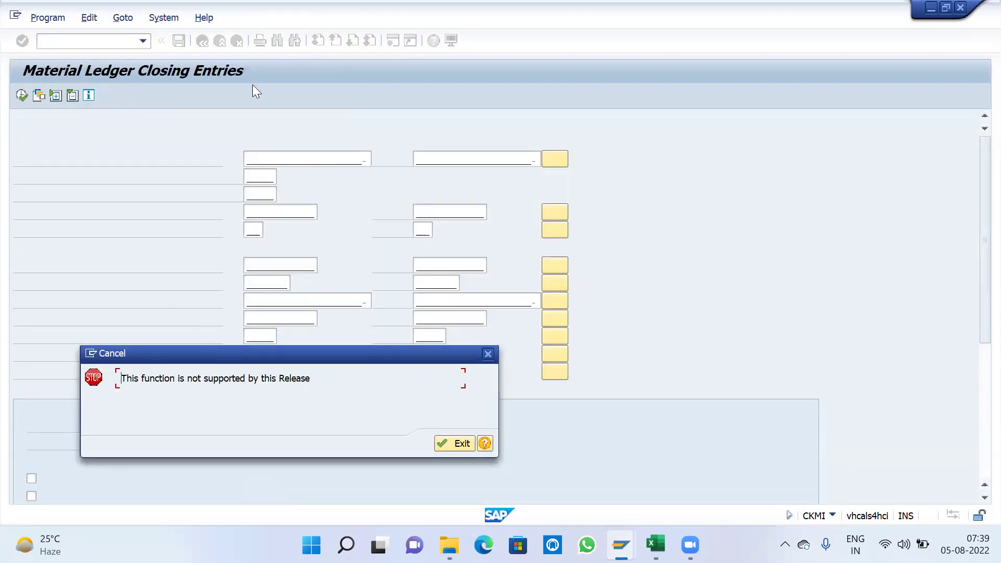
drag(315, 376, 120, 377)
click(121, 379)
click(461, 444)
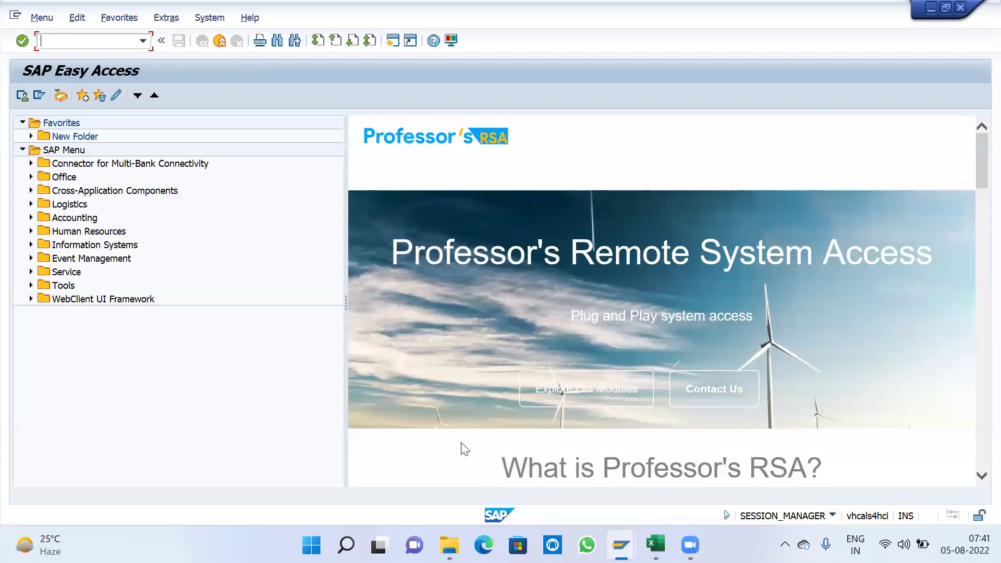
drag(345, 246, 263, 296)
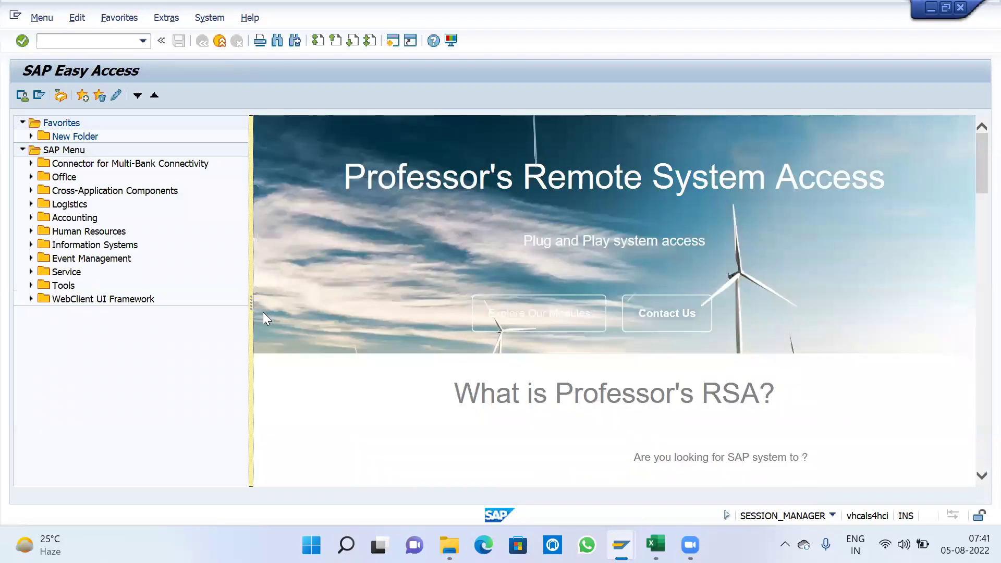